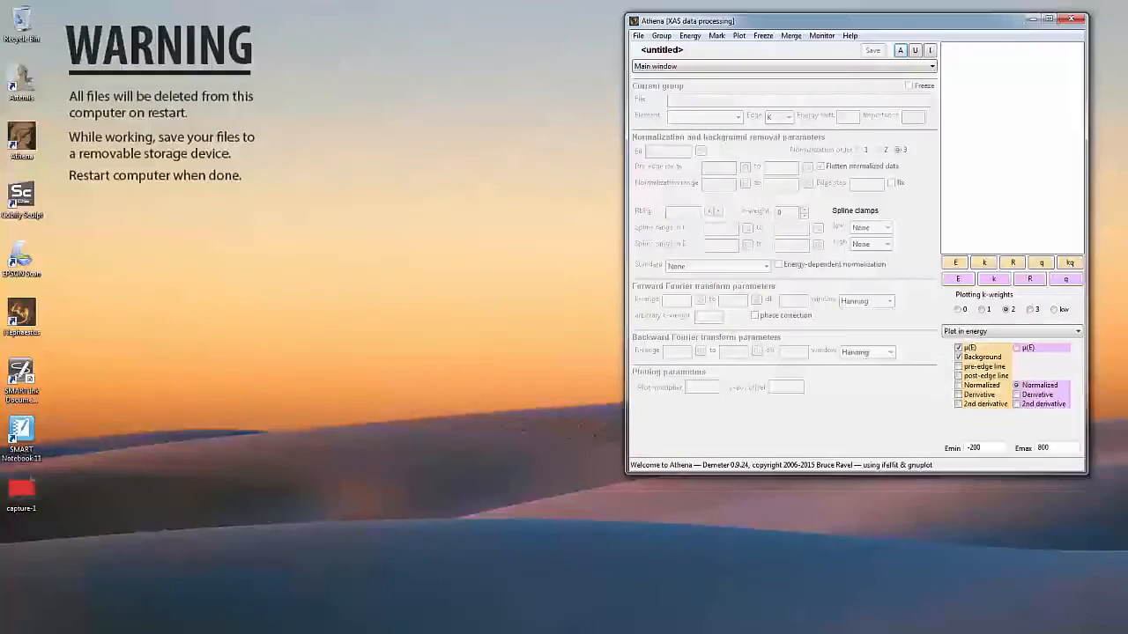
# Step: Review the Ni Foil section of the lesson plan document in Word, covering loading the data and background subtraction in Athena
pyautogui.click(431, 633)
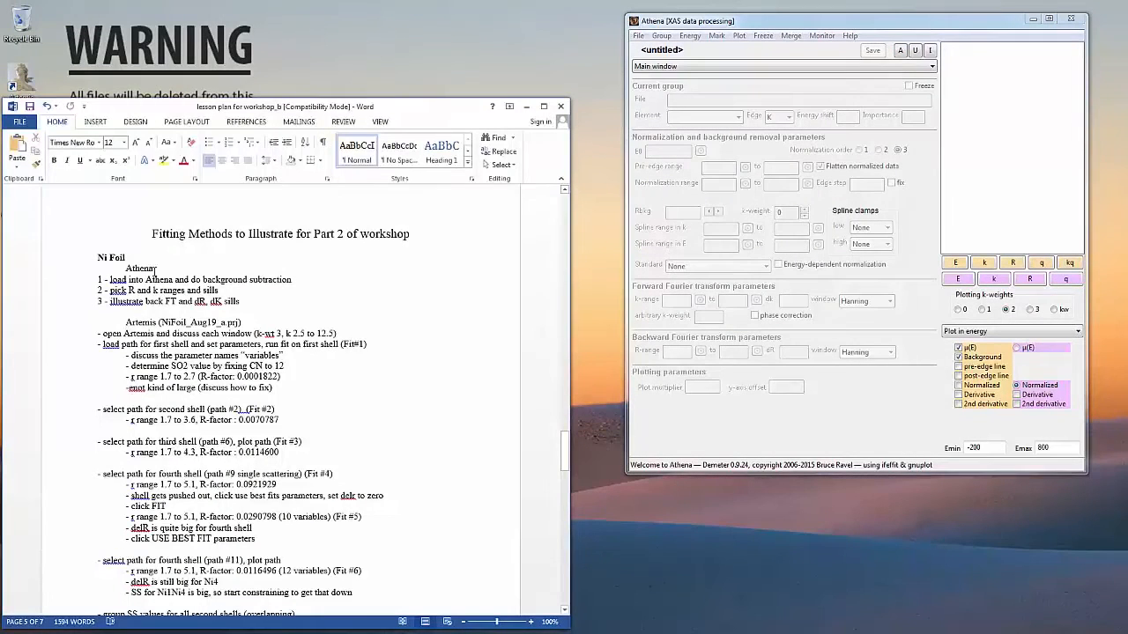
pyautogui.moveTo(100, 258); pyautogui.dragTo(292, 280)
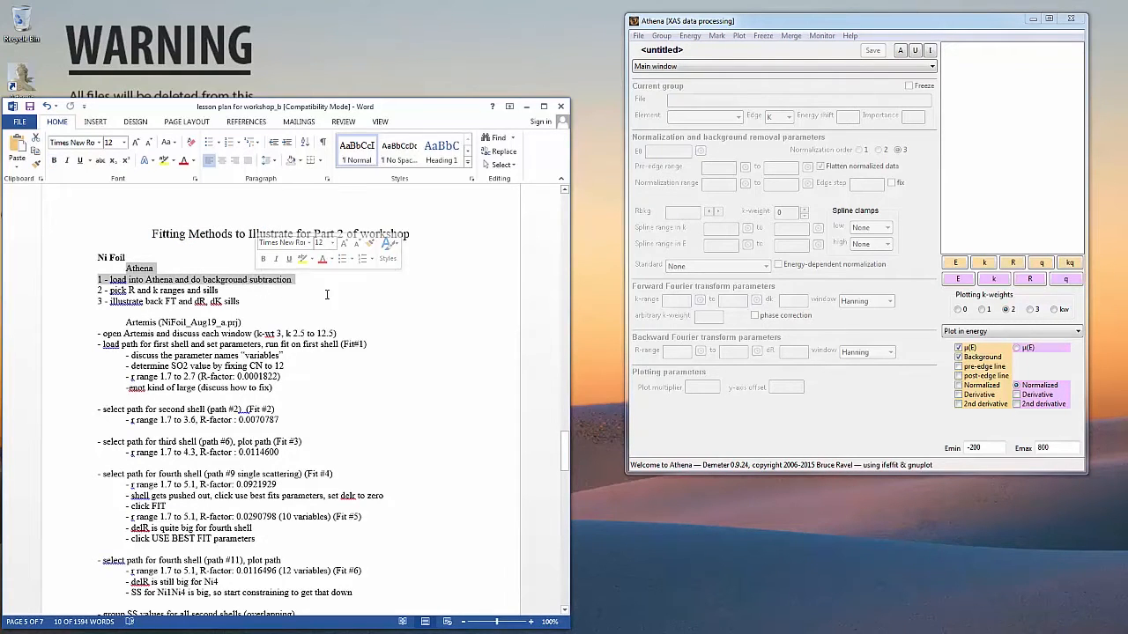
pyautogui.click(526, 107)
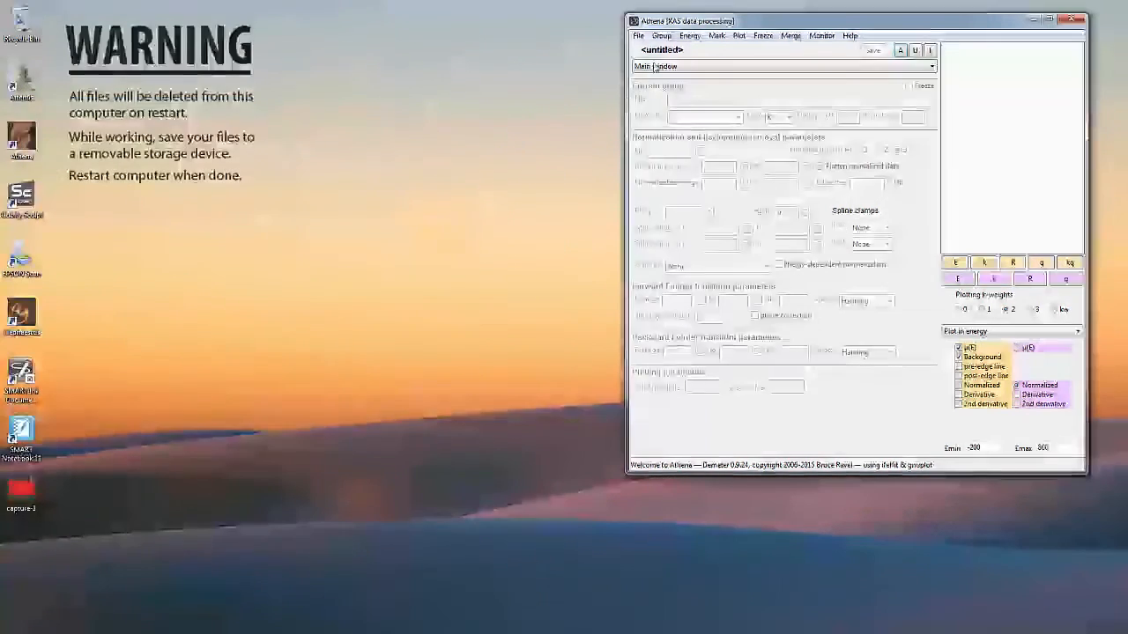
# Step: Import Ni_Foil_qxas.xmu from XASworkshop\NiStandards\rawDataFiles on the MATTBLUE (L:) drive, accepting the default column selection
pyautogui.click(638, 35)
pyautogui.click(667, 50)
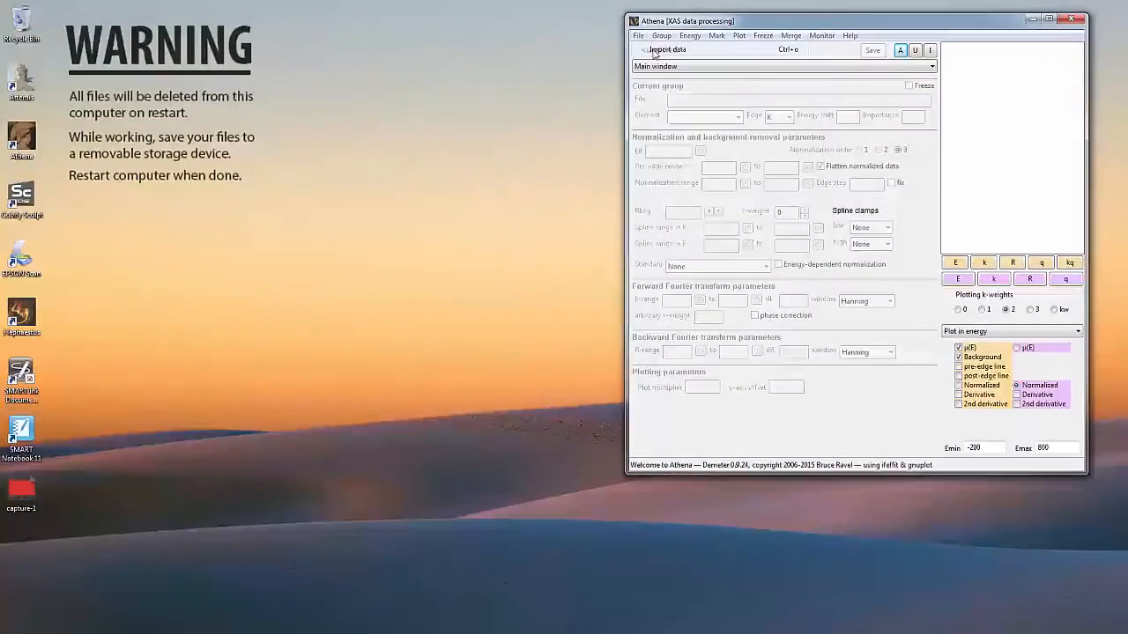
pyautogui.moveTo(776, 65); pyautogui.dragTo(300, 79)
pyautogui.click(196, 299)
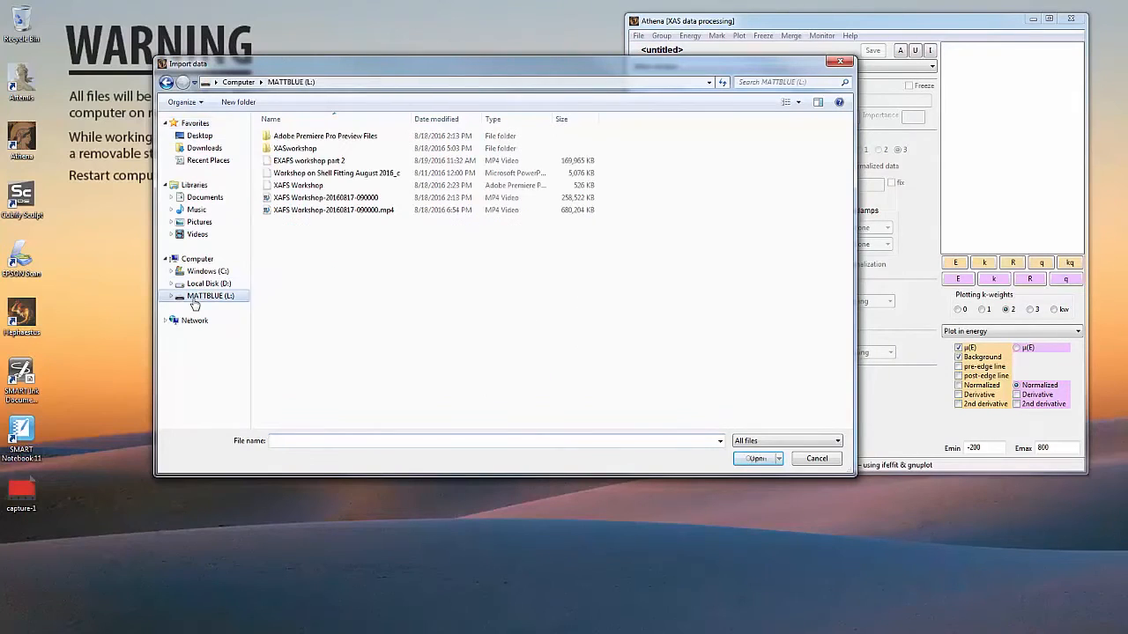
pyautogui.doubleClick(302, 150)
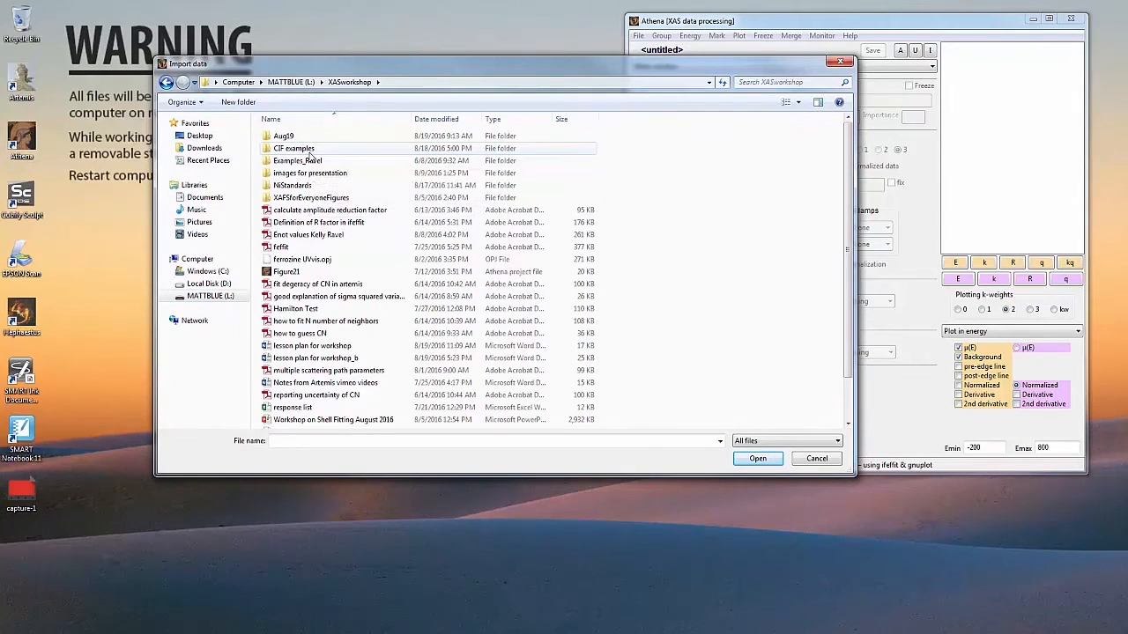
pyautogui.doubleClick(299, 184)
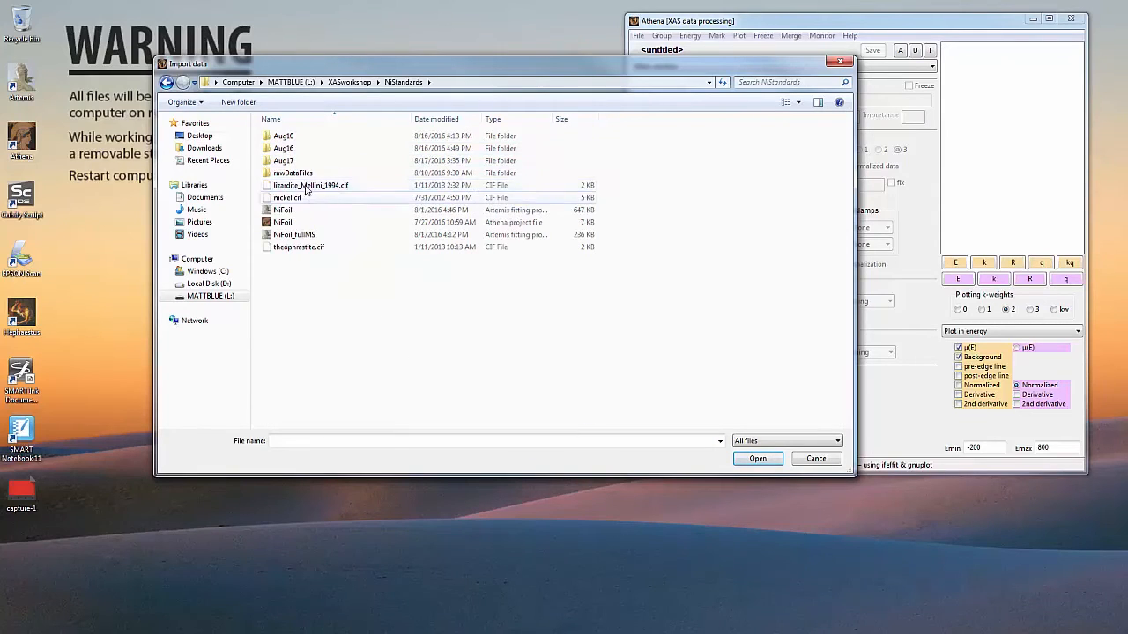
pyautogui.doubleClick(306, 174)
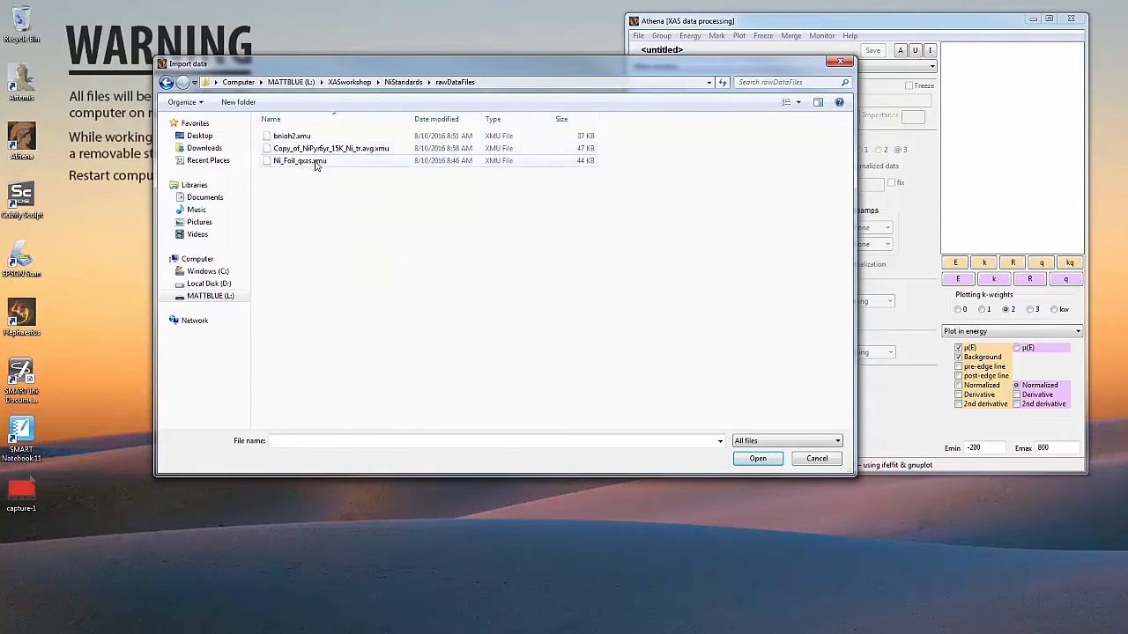
pyautogui.click(313, 161)
pyautogui.click(757, 459)
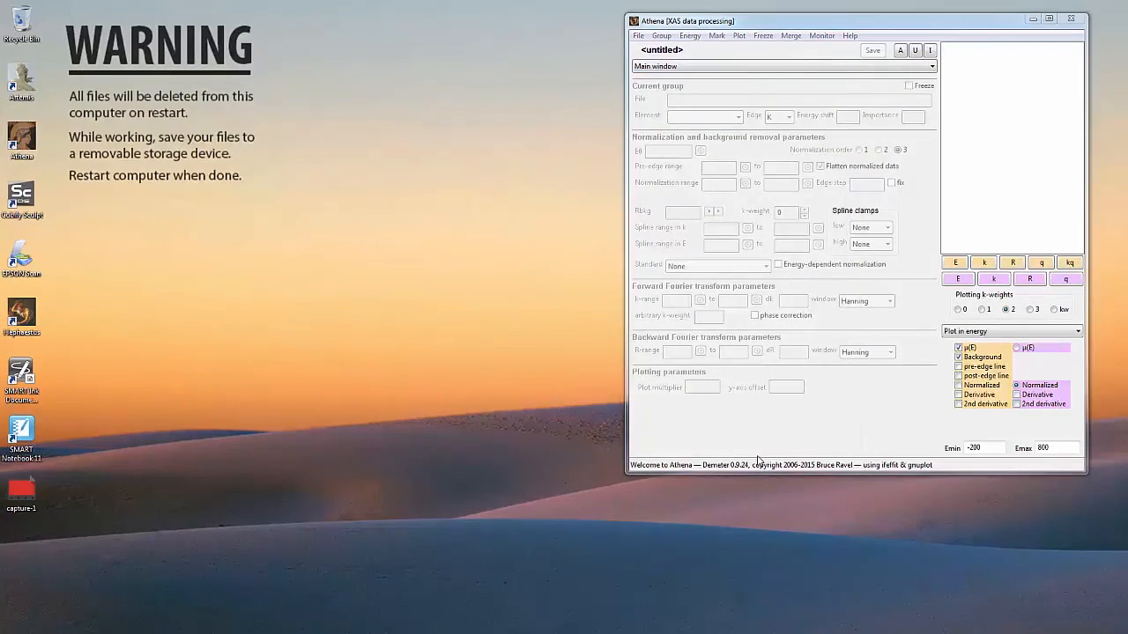
pyautogui.moveTo(738, 66); pyautogui.dragTo(338, 59)
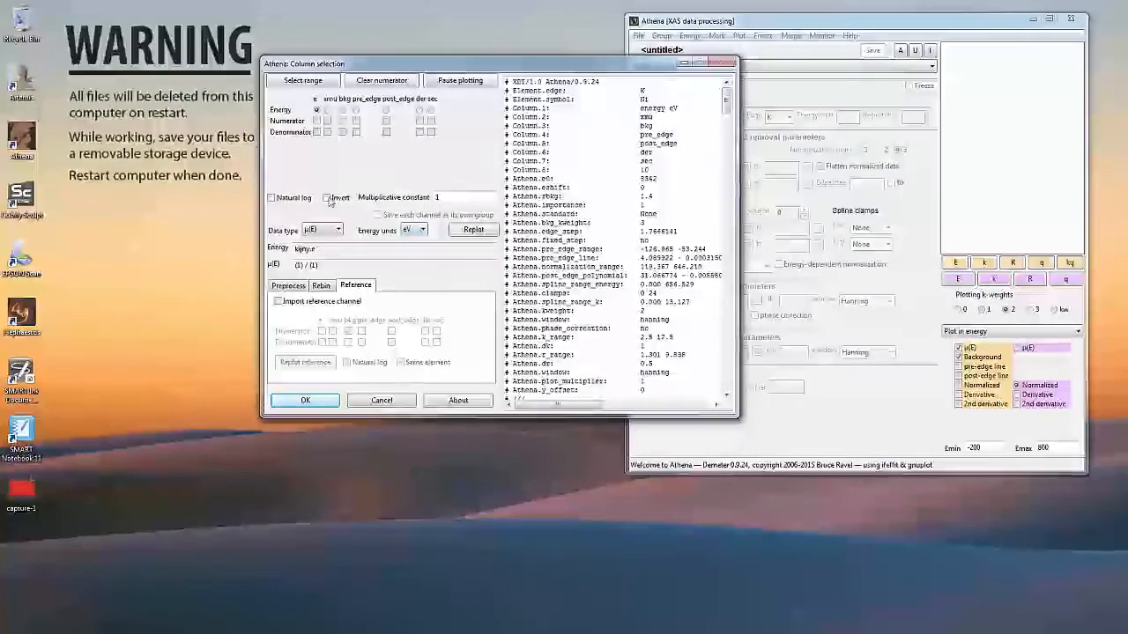
pyautogui.click(305, 401)
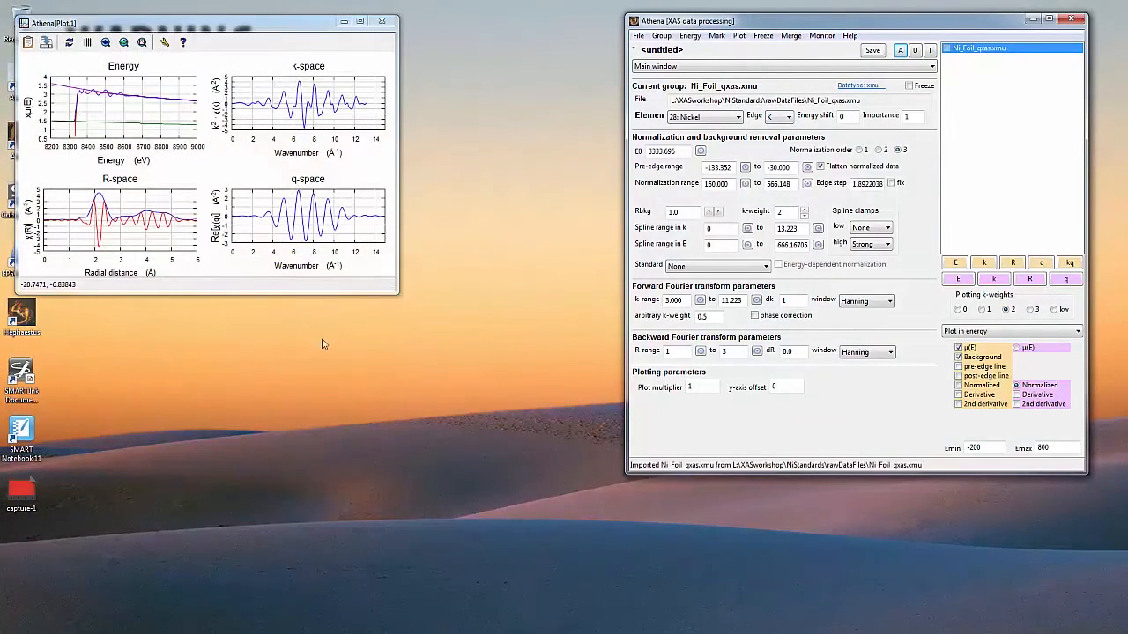
# Step: Enlarge the plot window and plot the Ni foil data in energy
pyautogui.moveTo(224, 29); pyautogui.dragTo(271, 55)
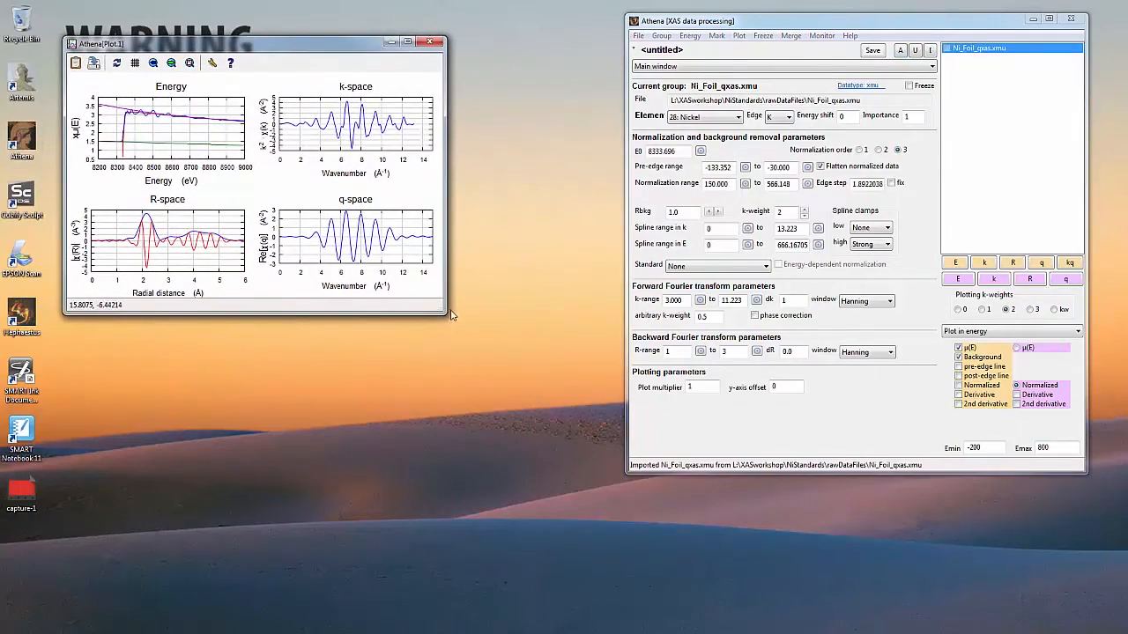
pyautogui.moveTo(444, 317); pyautogui.dragTo(585, 459)
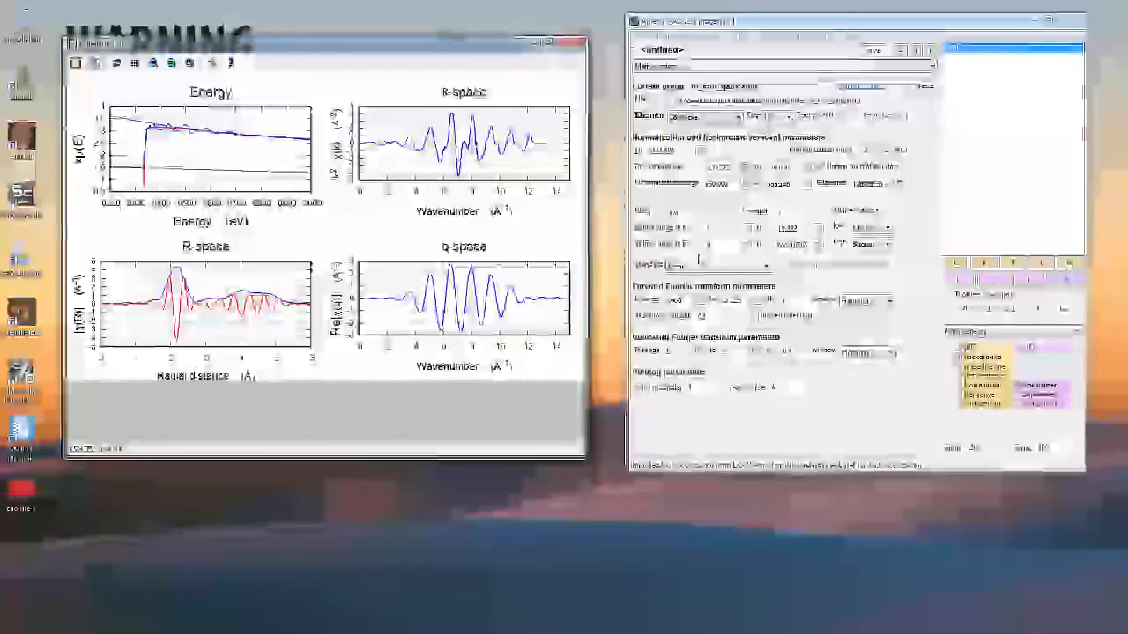
pyautogui.click(956, 265)
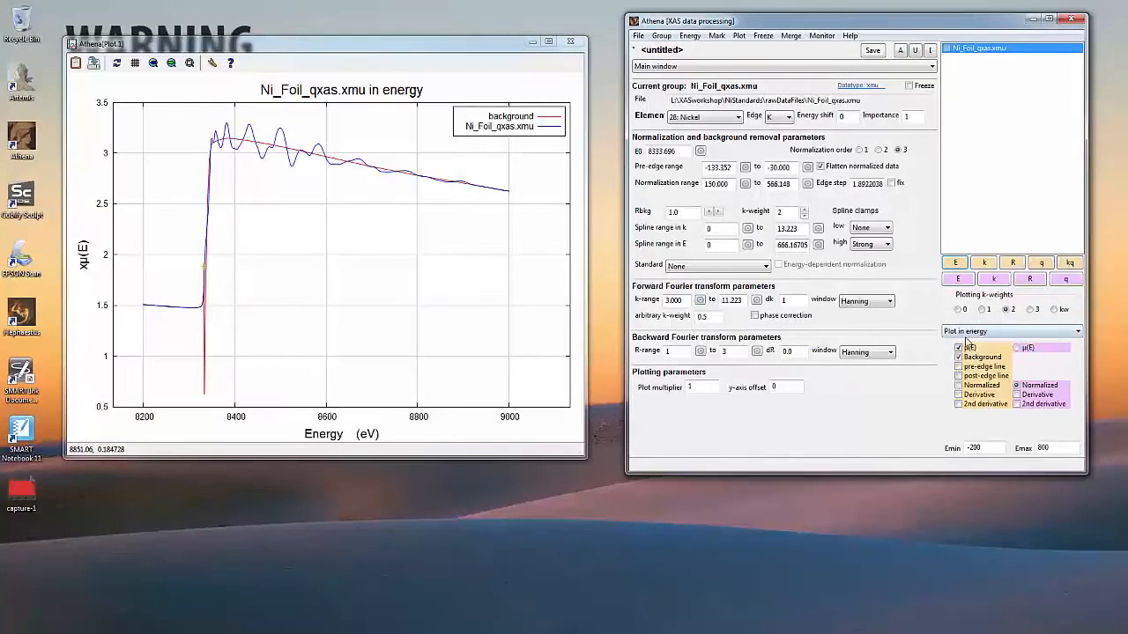
# Step: Hide the background curve in the energy plot and show the pre-edge and post-edge lines
pyautogui.click(967, 359)
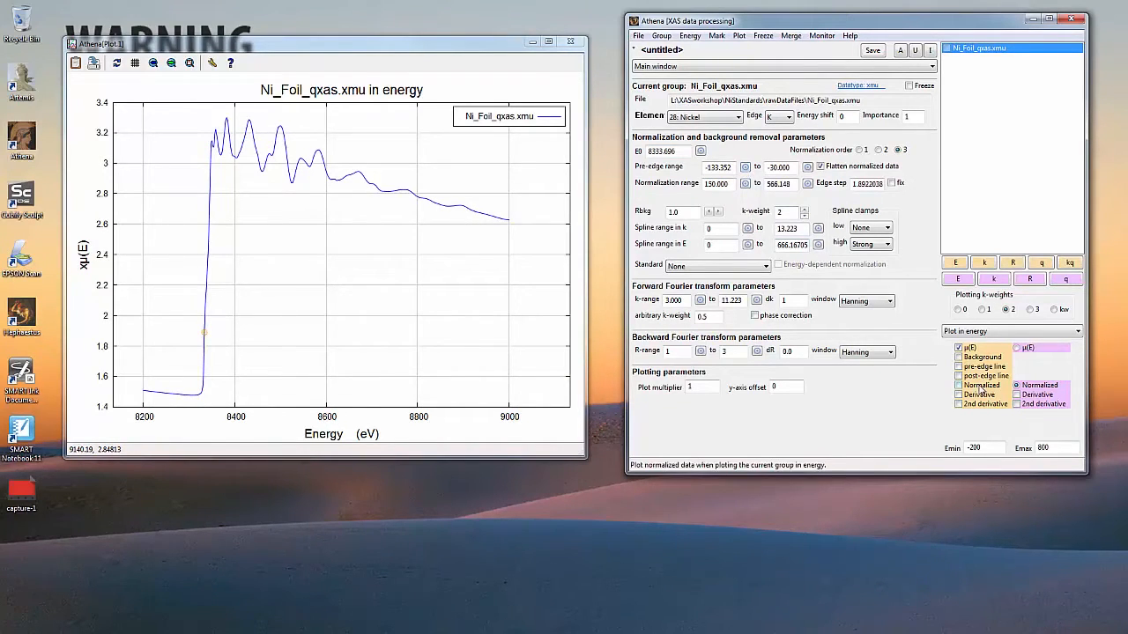
pyautogui.click(959, 376)
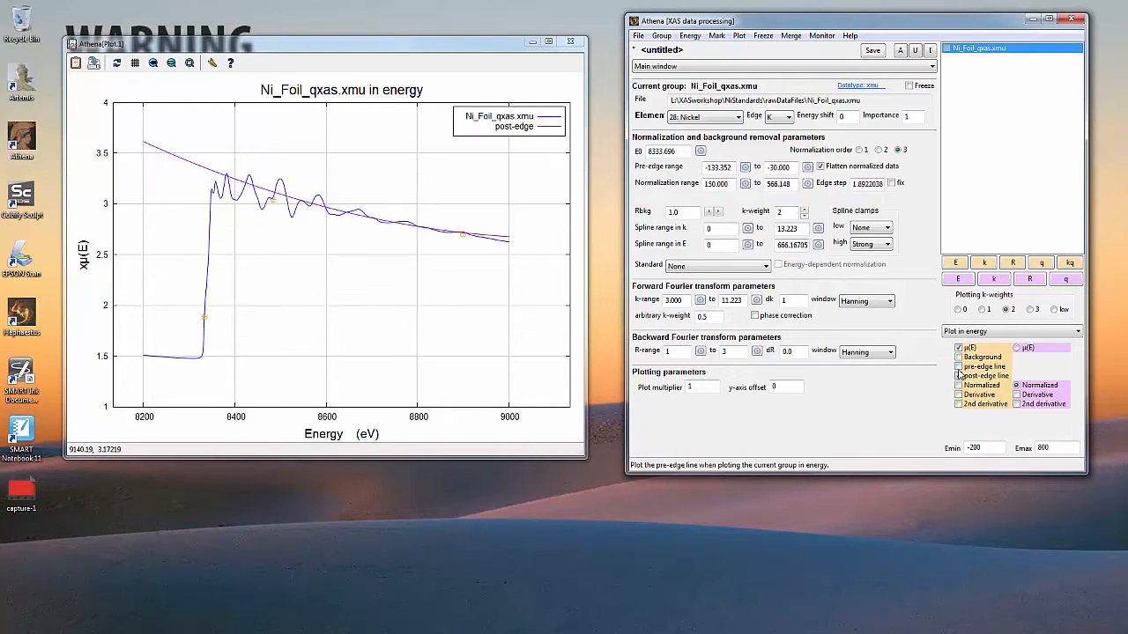
pyautogui.click(959, 366)
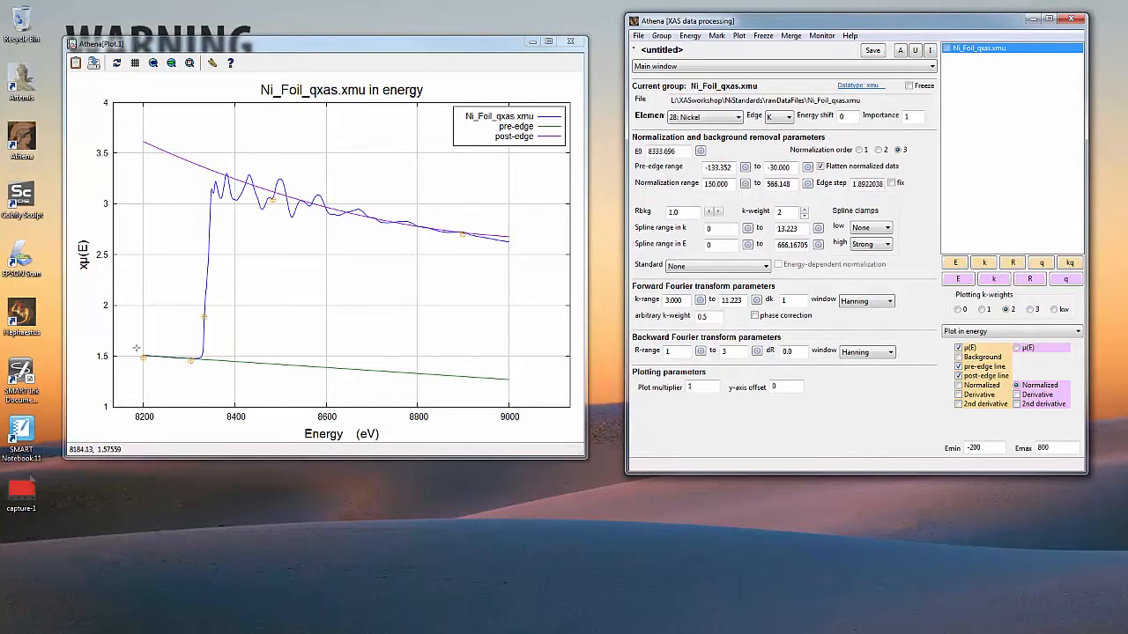
# Step: Pluck the pre-edge range from the plot at about -120 to -50.6 eV and inspect the pre-edge line's fit up close
pyautogui.click(744, 167)
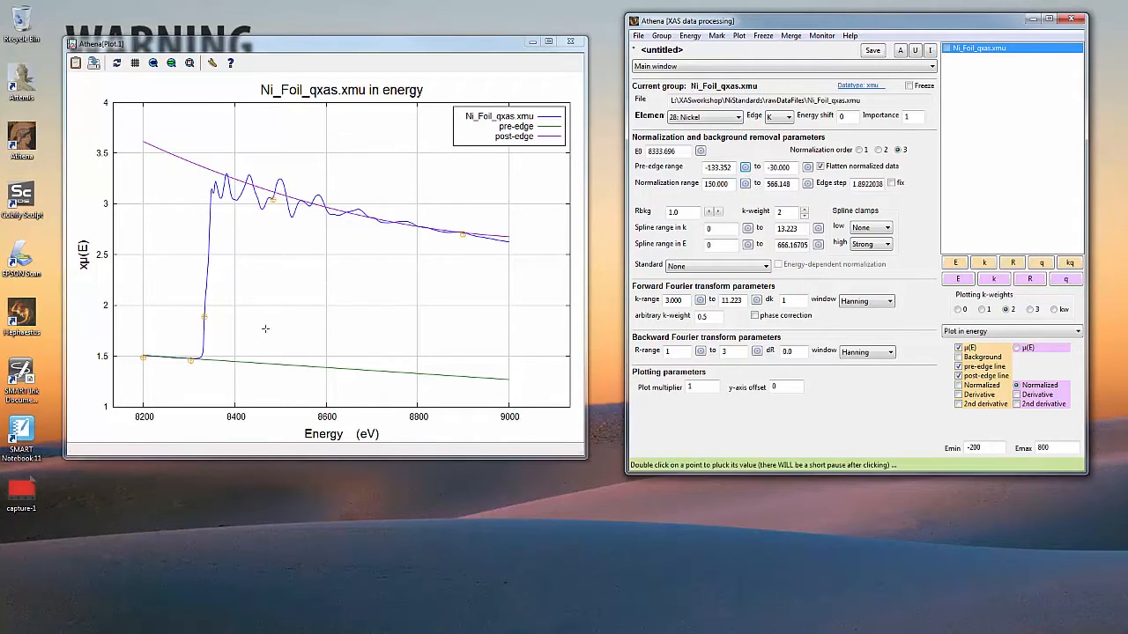
pyautogui.doubleClick(148, 357)
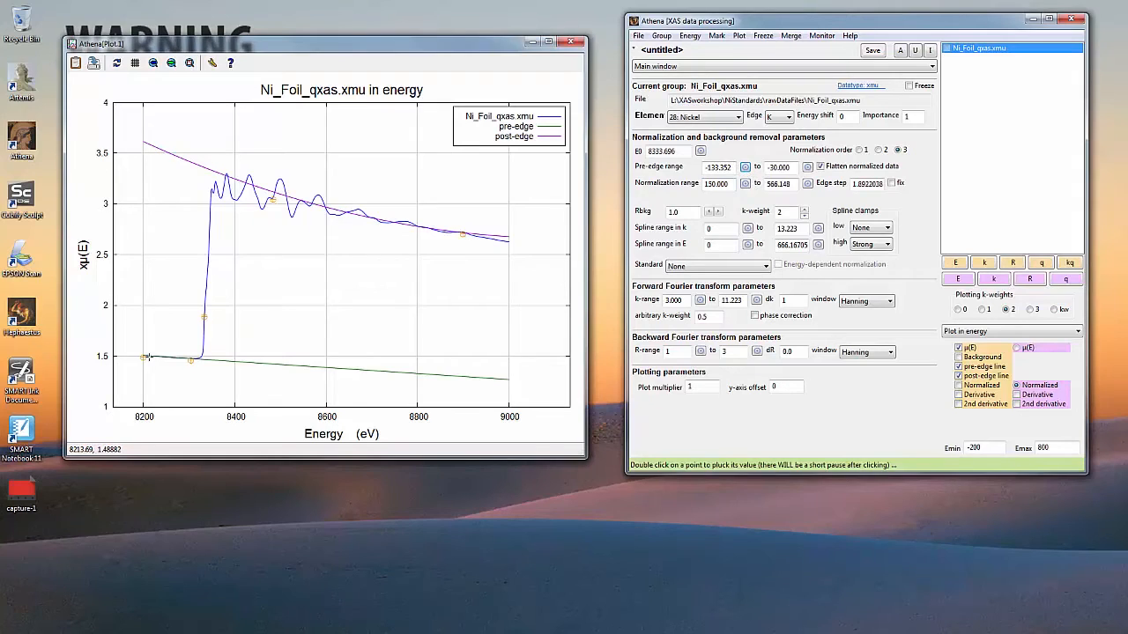
pyautogui.click(807, 167)
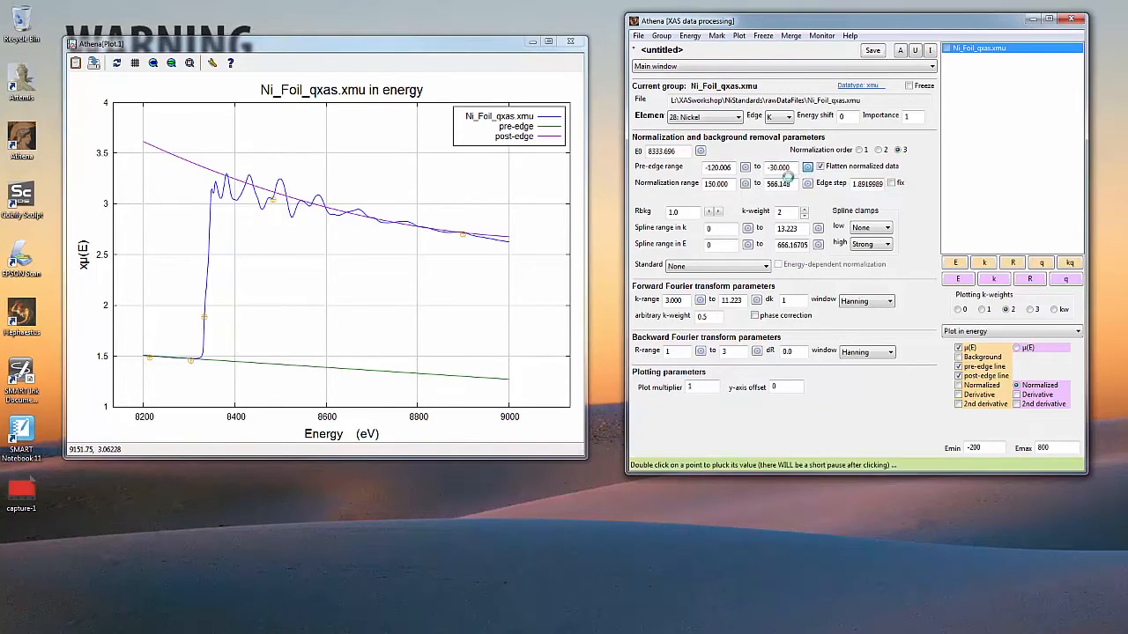
pyautogui.doubleClick(181, 360)
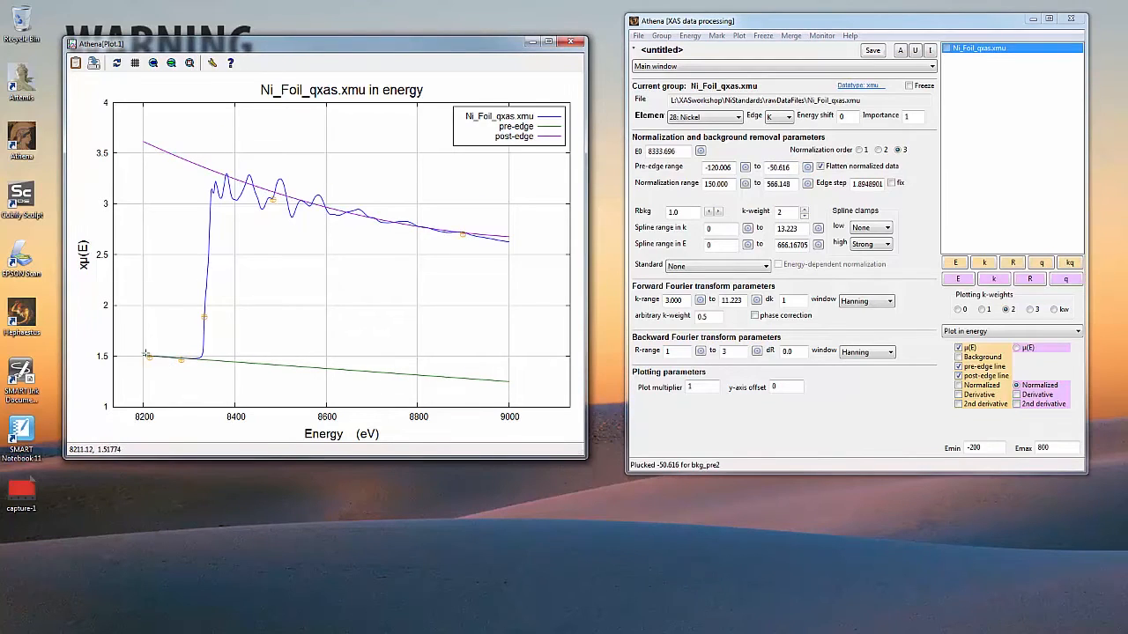
pyautogui.moveTo(136, 349); pyautogui.dragTo(225, 365)
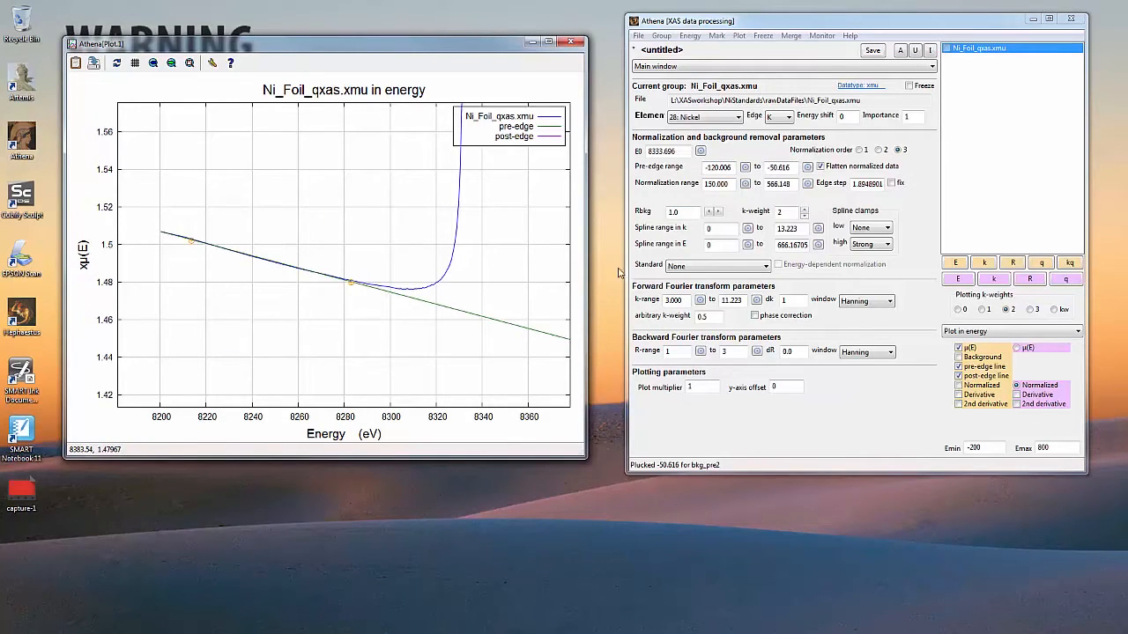
pyautogui.click(188, 67)
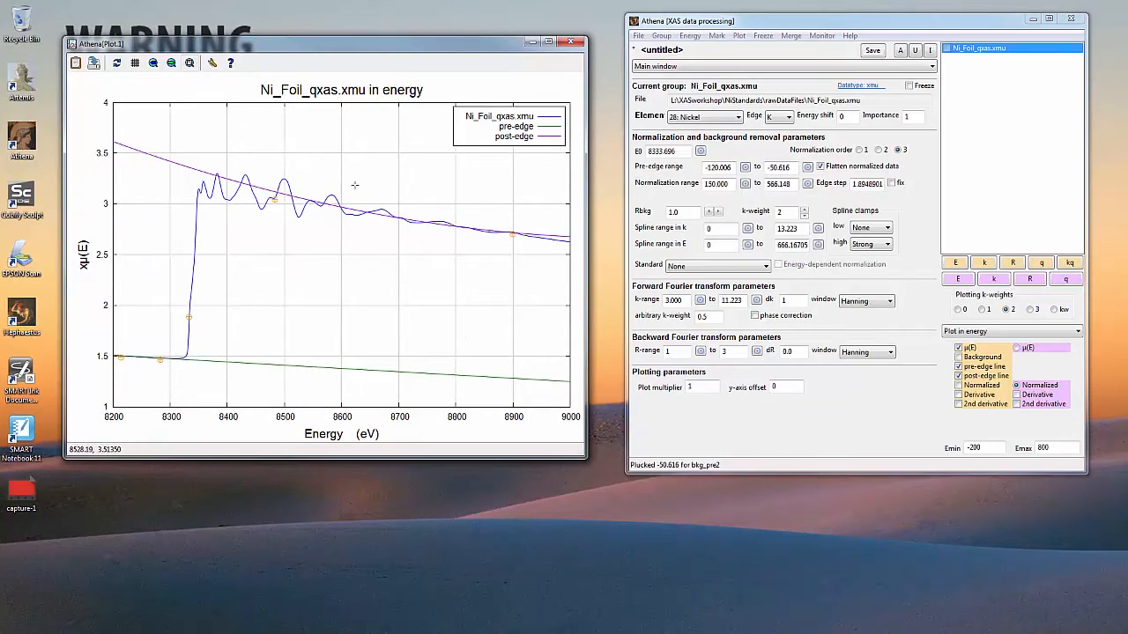
# Step: Set the energy plot range to Emin -300 and Emax 1000 and replot the data
pyautogui.moveTo(986, 448); pyautogui.dragTo(971, 451)
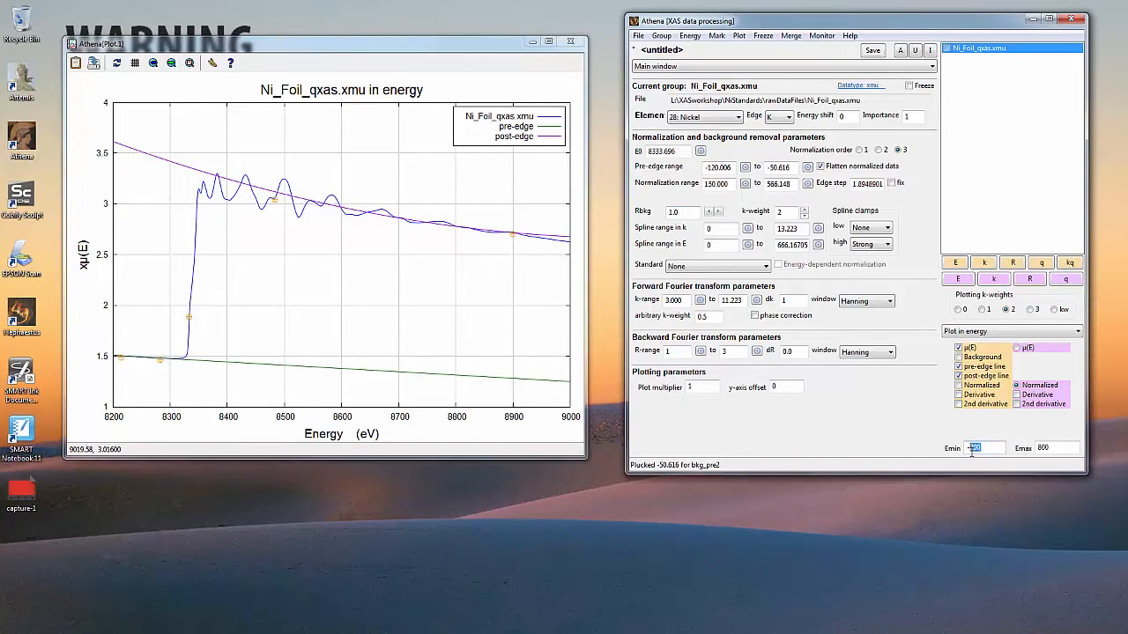
pyautogui.write('3')
pyautogui.moveTo(1050, 449); pyautogui.dragTo(1017, 449)
pyautogui.write('1000')
pyautogui.click(954, 263)
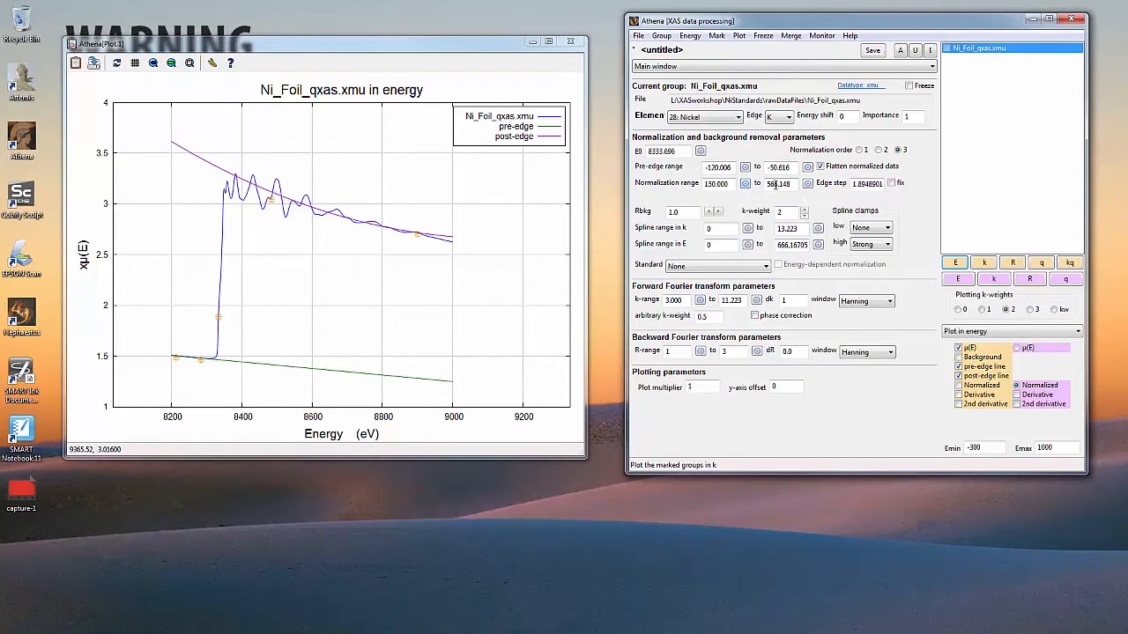
# Step: Pluck the normalization range from the plot at about 121.4 to 656 eV
pyautogui.click(806, 184)
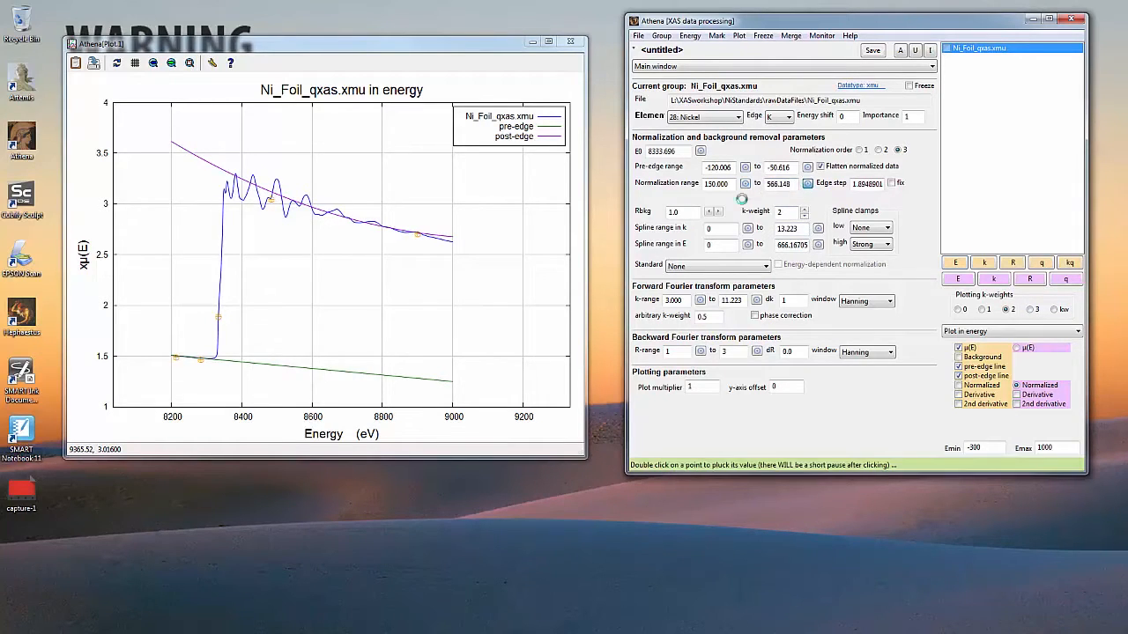
pyautogui.doubleClick(448, 240)
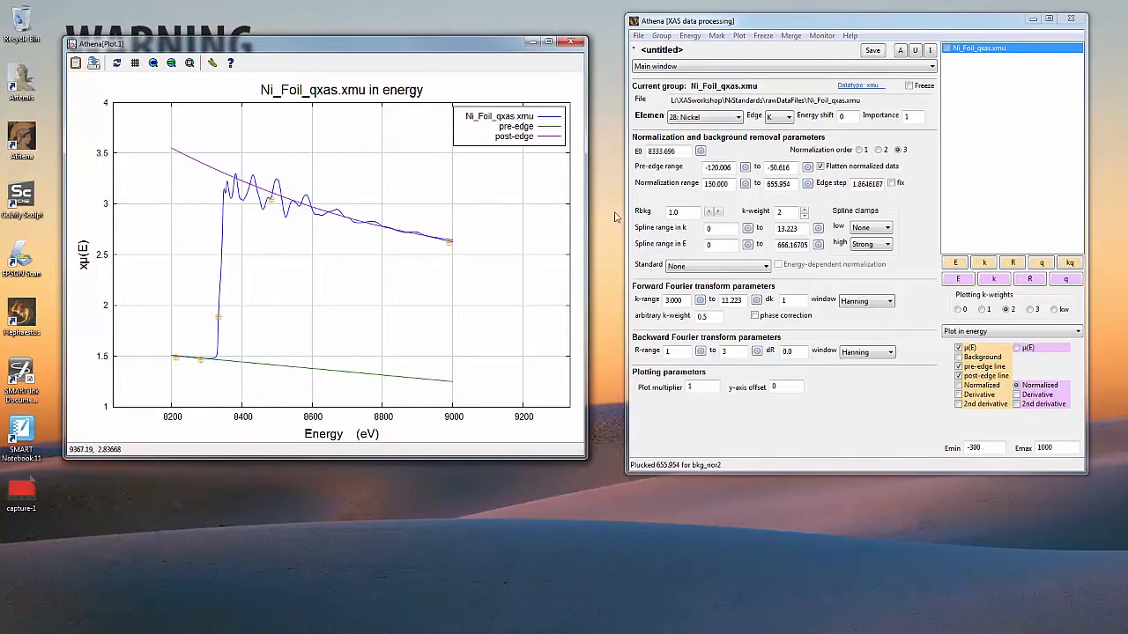
pyautogui.click(745, 185)
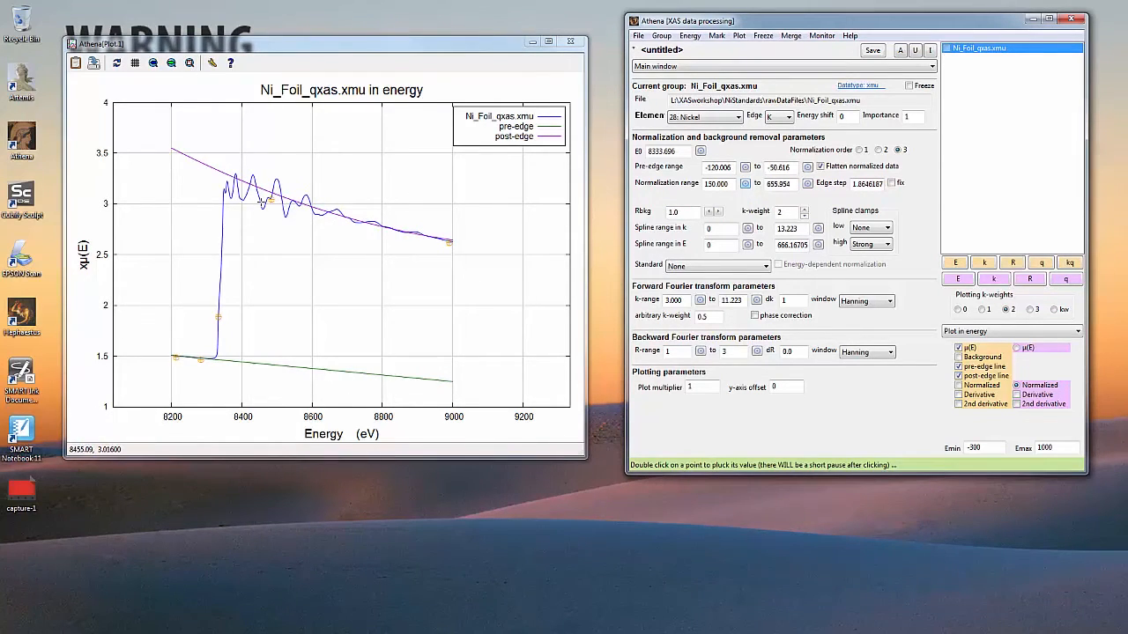
pyautogui.doubleClick(261, 201)
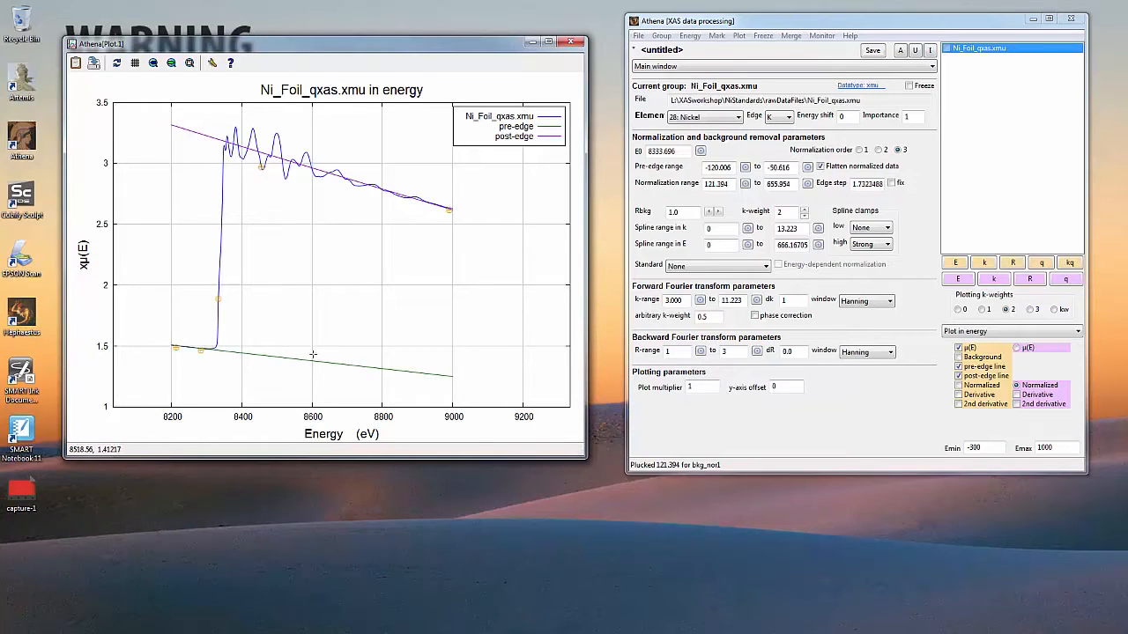
# Step: Plot the data in k-space with a plotting k-weight of 3 and shift the plot window slightly
pyautogui.click(984, 264)
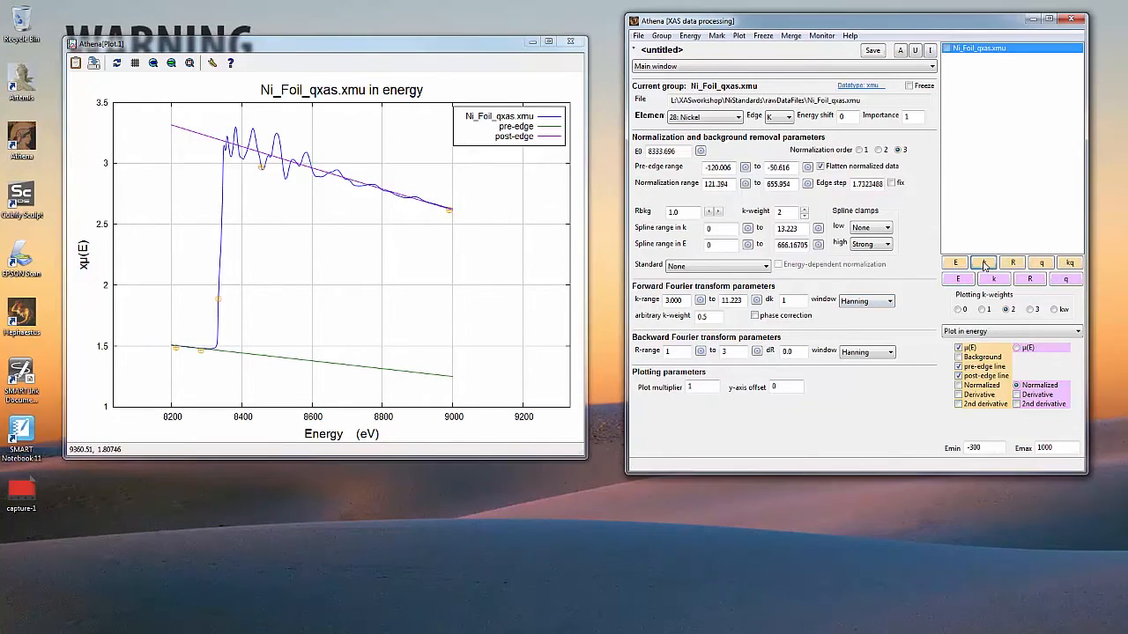
pyautogui.click(1031, 310)
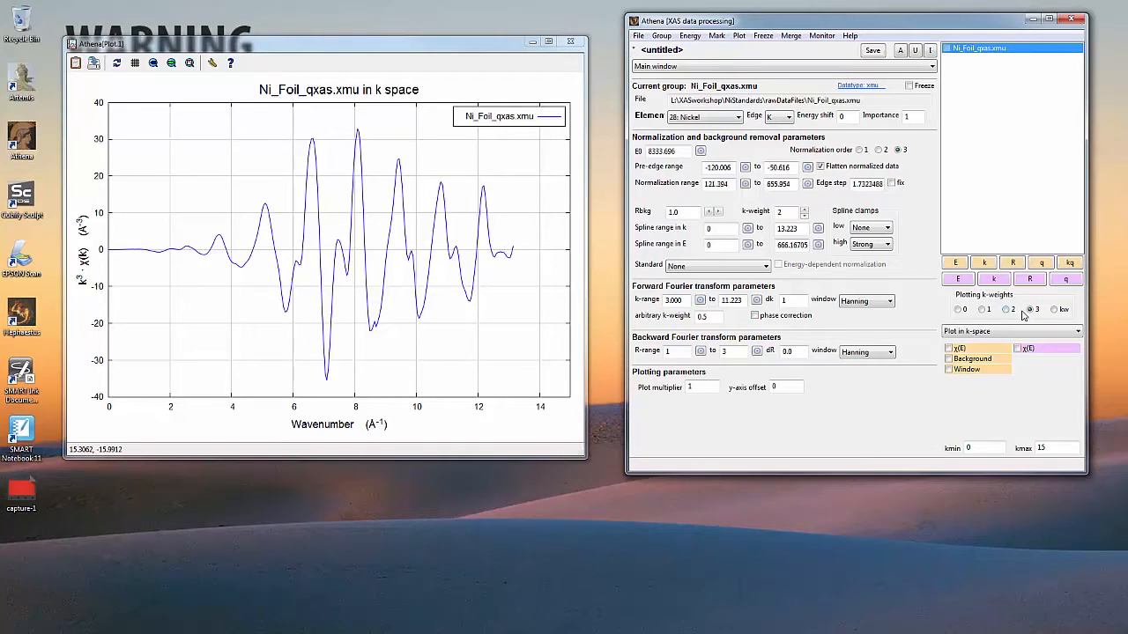
pyautogui.moveTo(455, 50); pyautogui.dragTo(451, 37)
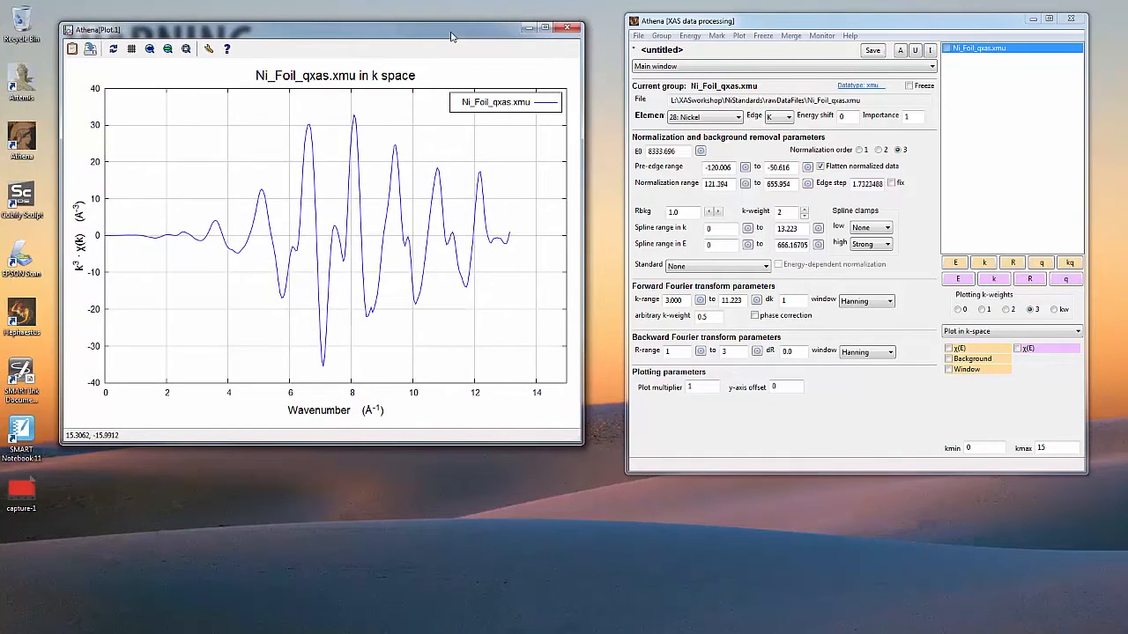
pyautogui.moveTo(451, 35); pyautogui.dragTo(452, 38)
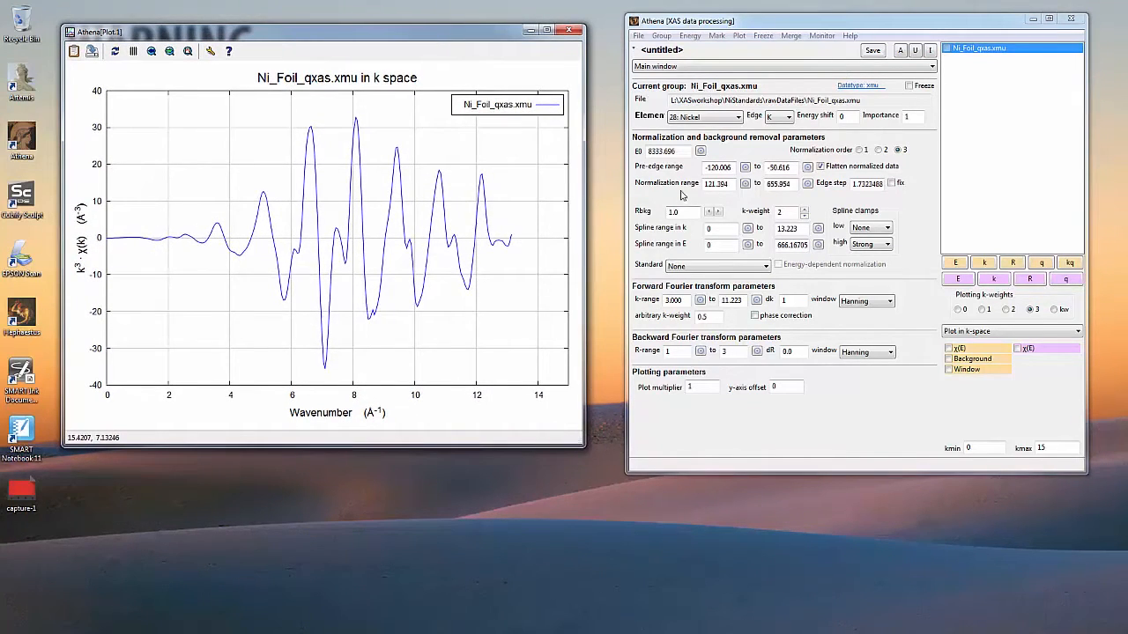
# Step: Set E0 to 8333 and replot the data in energy
pyautogui.doubleClick(679, 152)
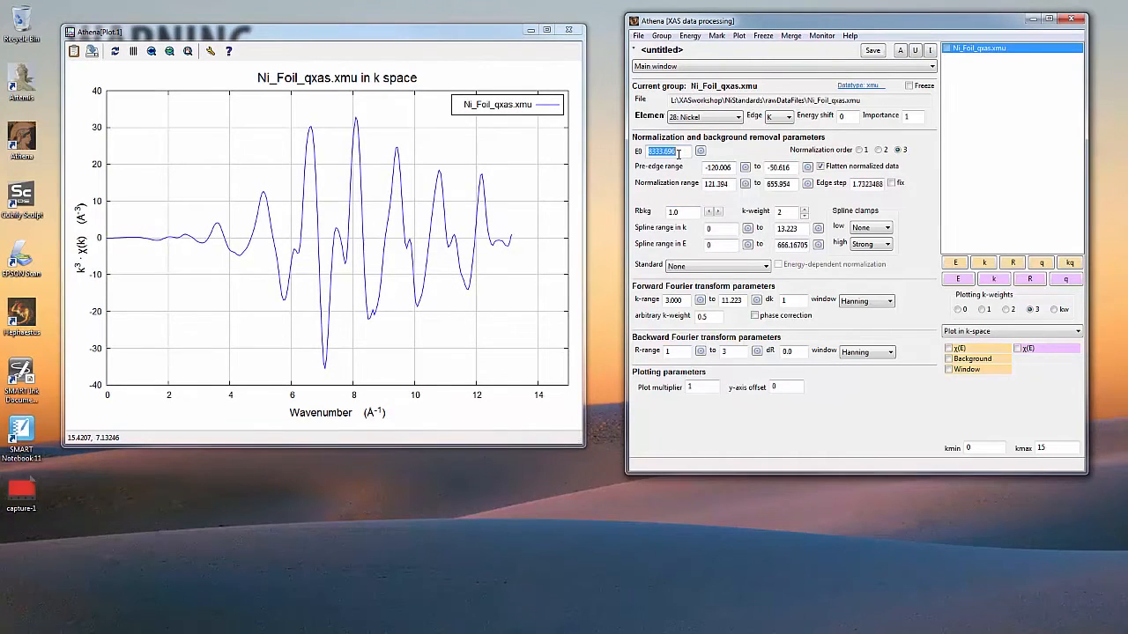
pyautogui.click(678, 152)
pyautogui.click(956, 263)
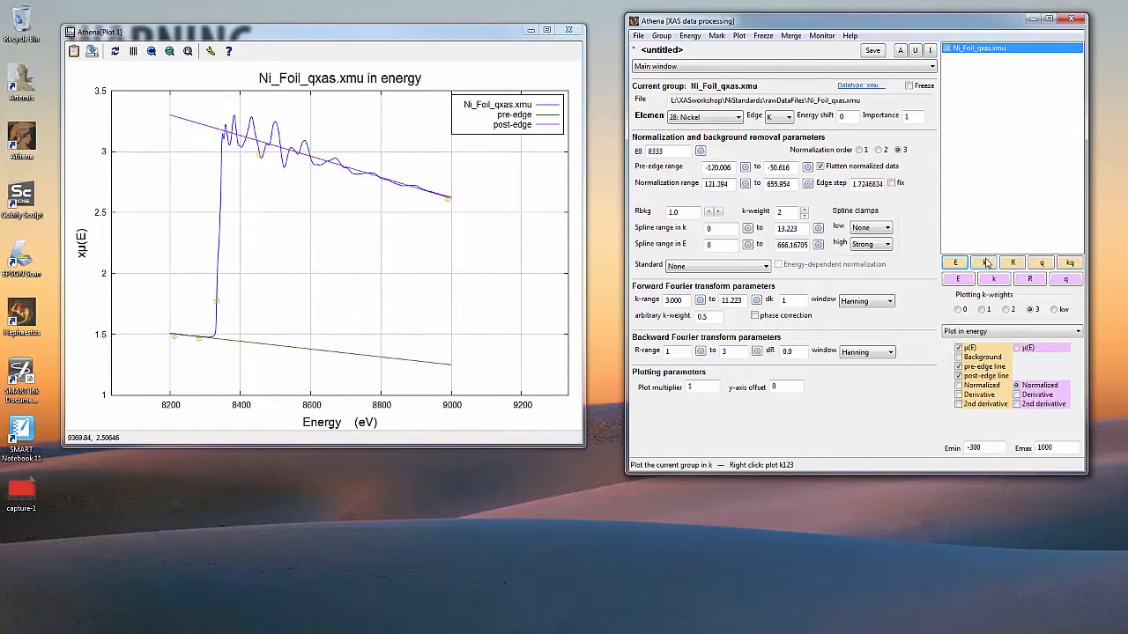
# Step: Plot the normalized Ni foil data in energy together with its background
pyautogui.click(968, 357)
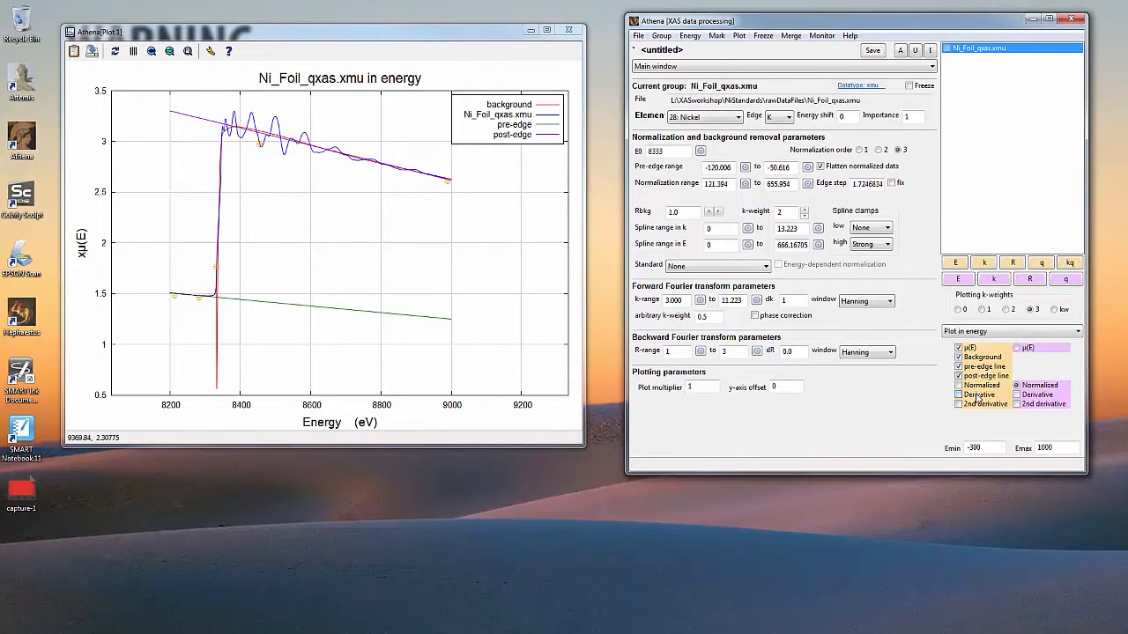
pyautogui.click(976, 395)
pyautogui.click(977, 395)
pyautogui.click(978, 385)
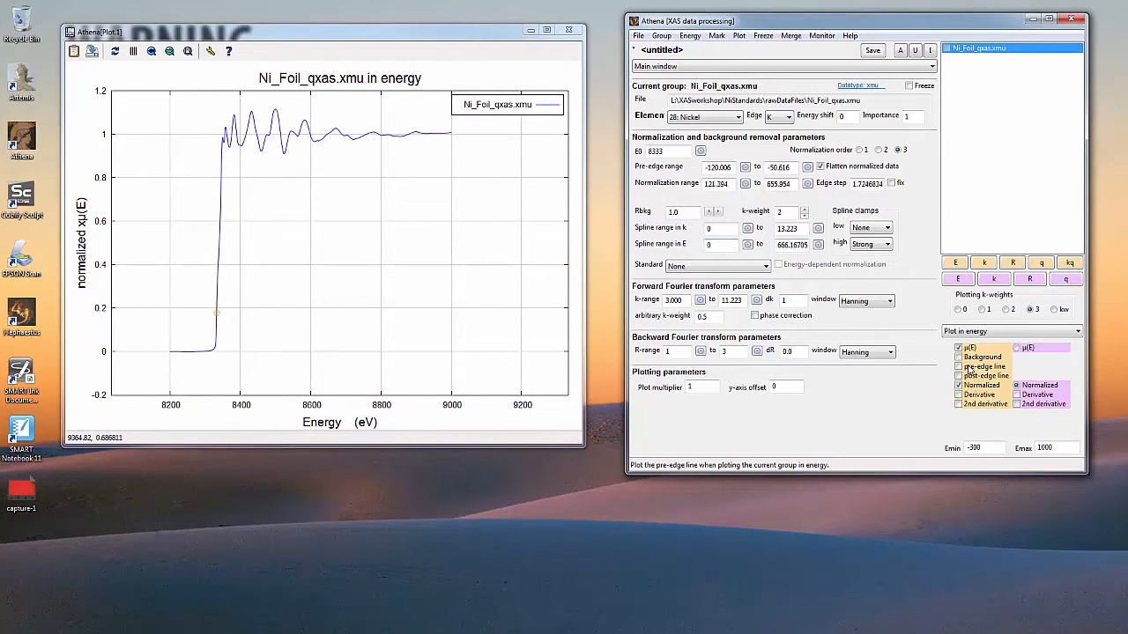
pyautogui.click(973, 359)
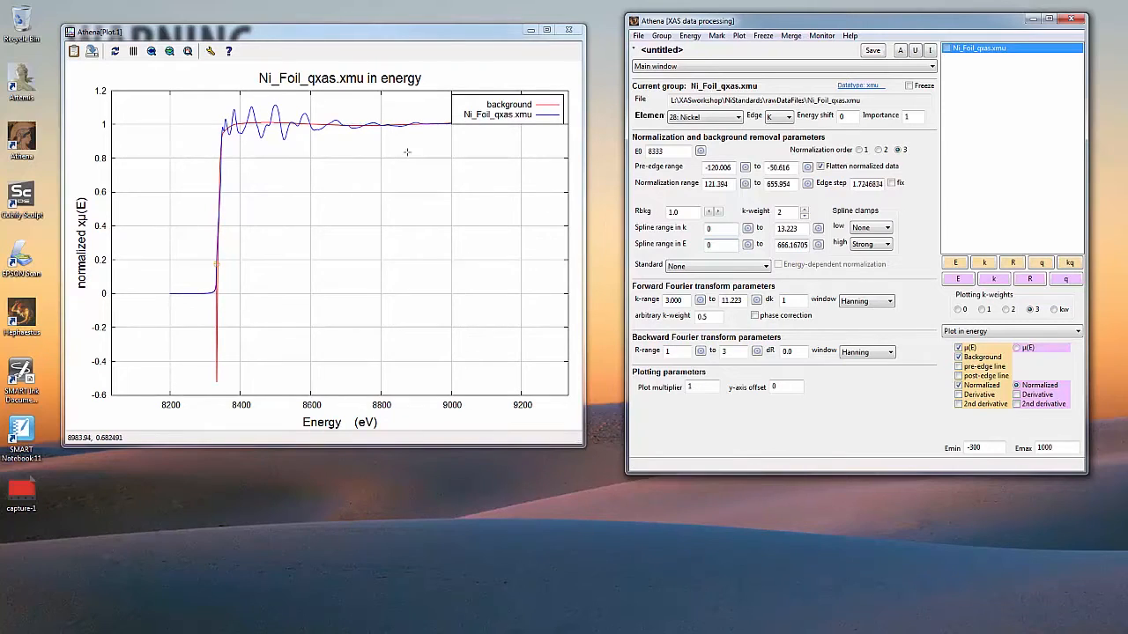
# Step: Pluck the upper limit of the spline range in E at about 660.21 eV from the end of the plotted data
pyautogui.moveTo(359, 112); pyautogui.dragTo(451, 135)
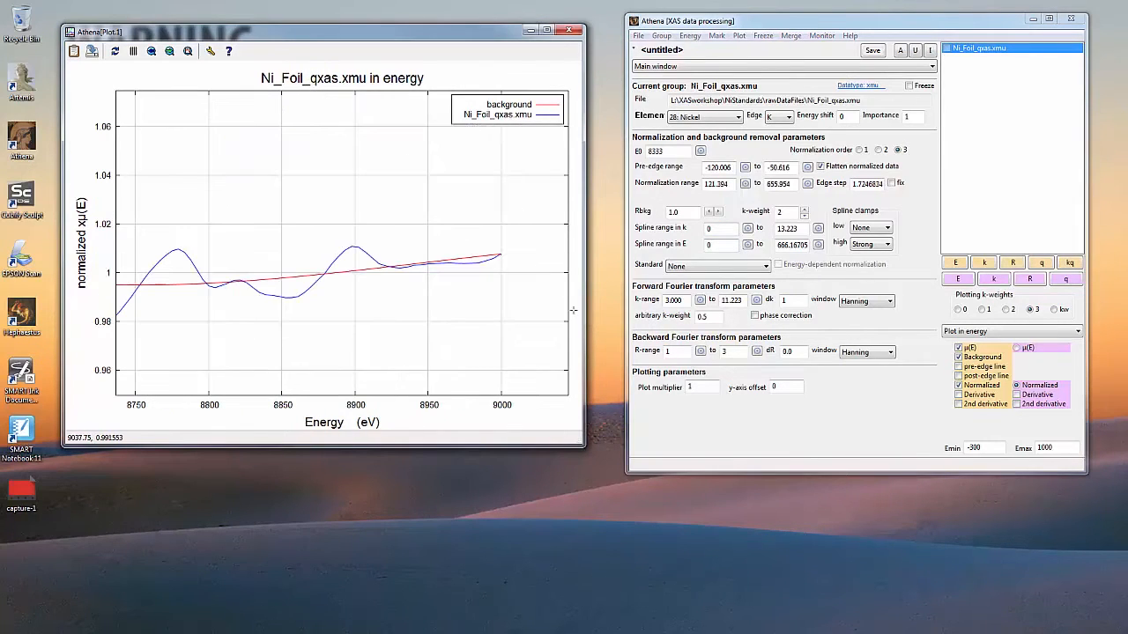
pyautogui.click(817, 245)
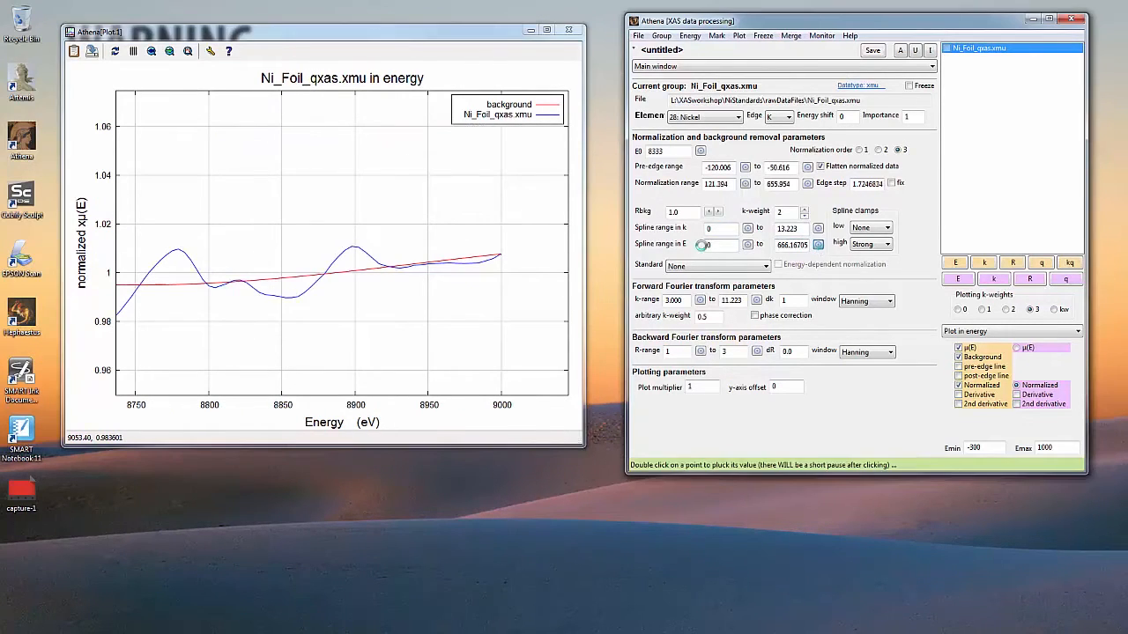
pyautogui.doubleClick(492, 259)
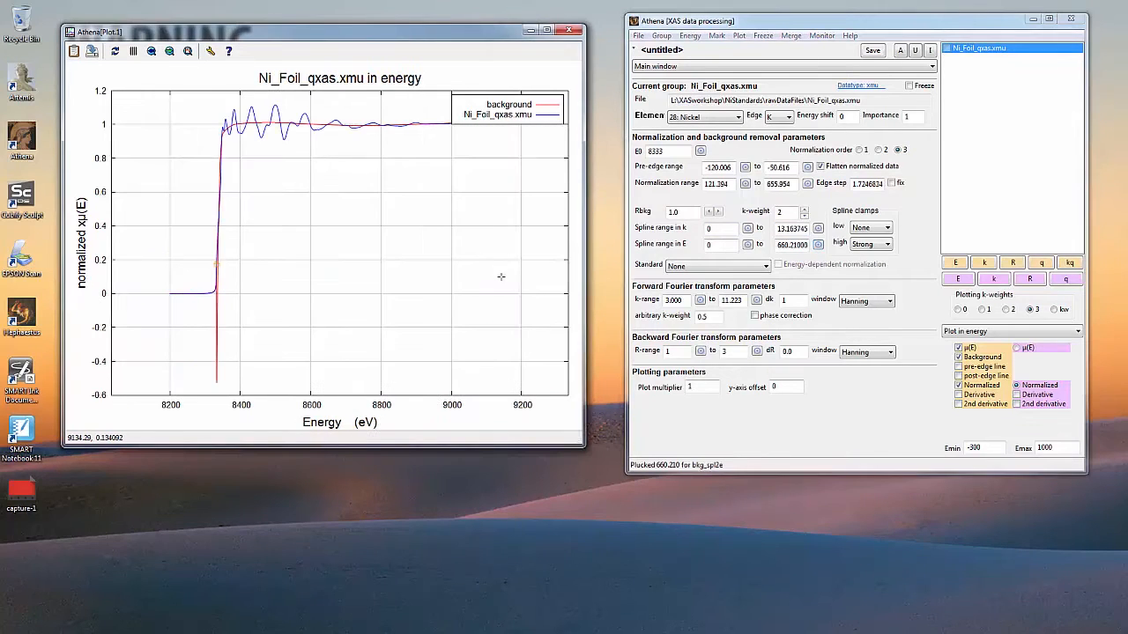
# Step: Inspect the background at the high-energy end of the data and plot the result in k-space
pyautogui.moveTo(371, 108); pyautogui.dragTo(496, 143)
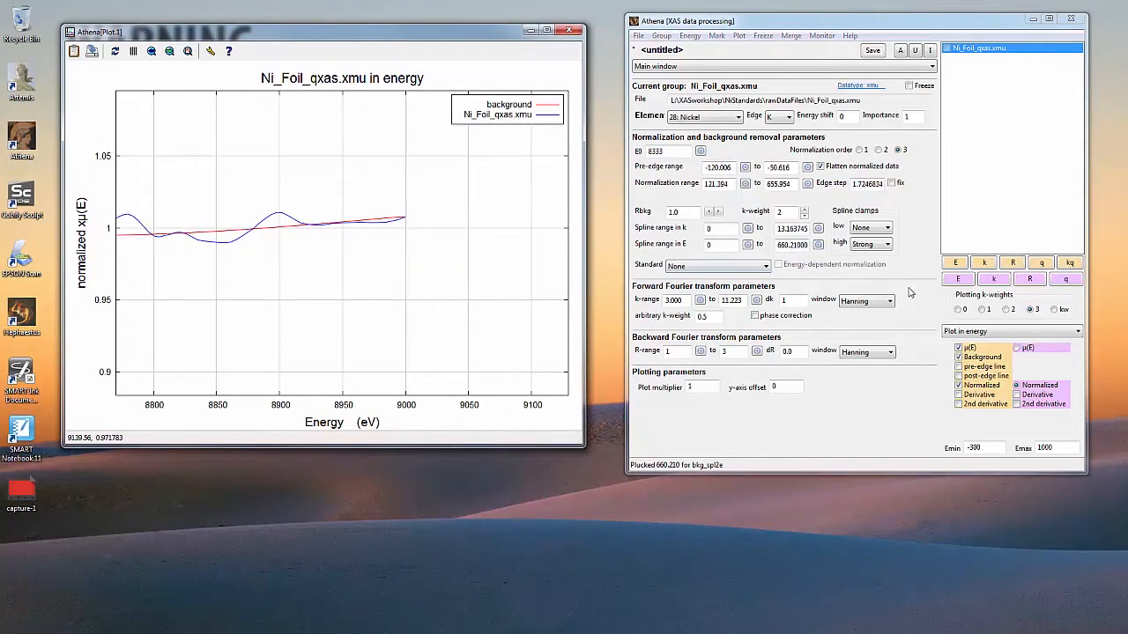
pyautogui.click(964, 267)
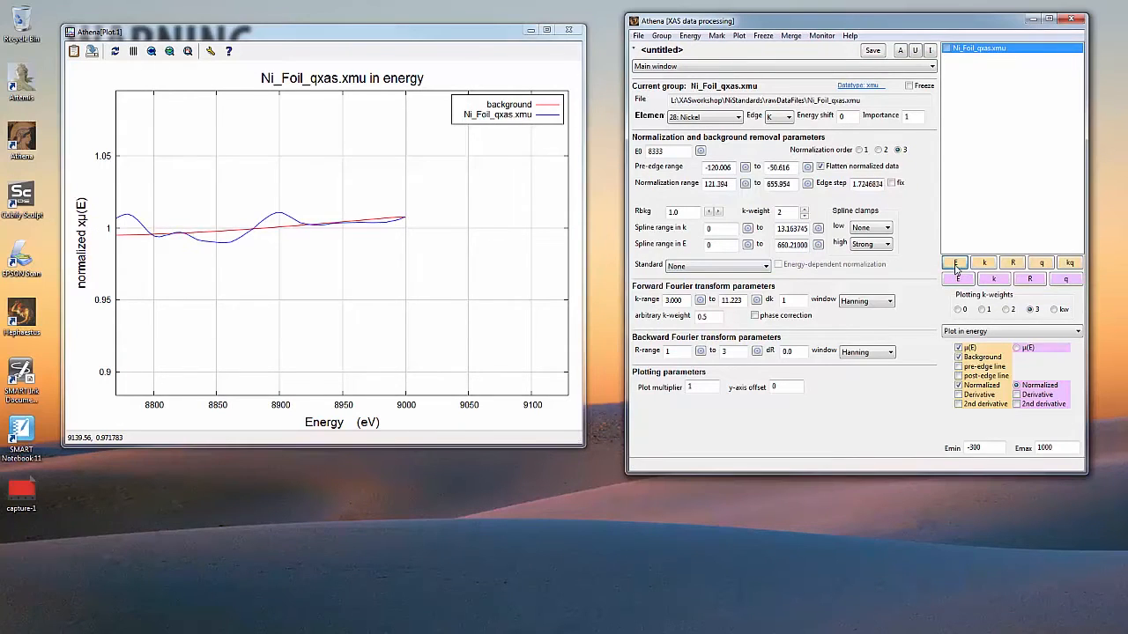
pyautogui.click(985, 263)
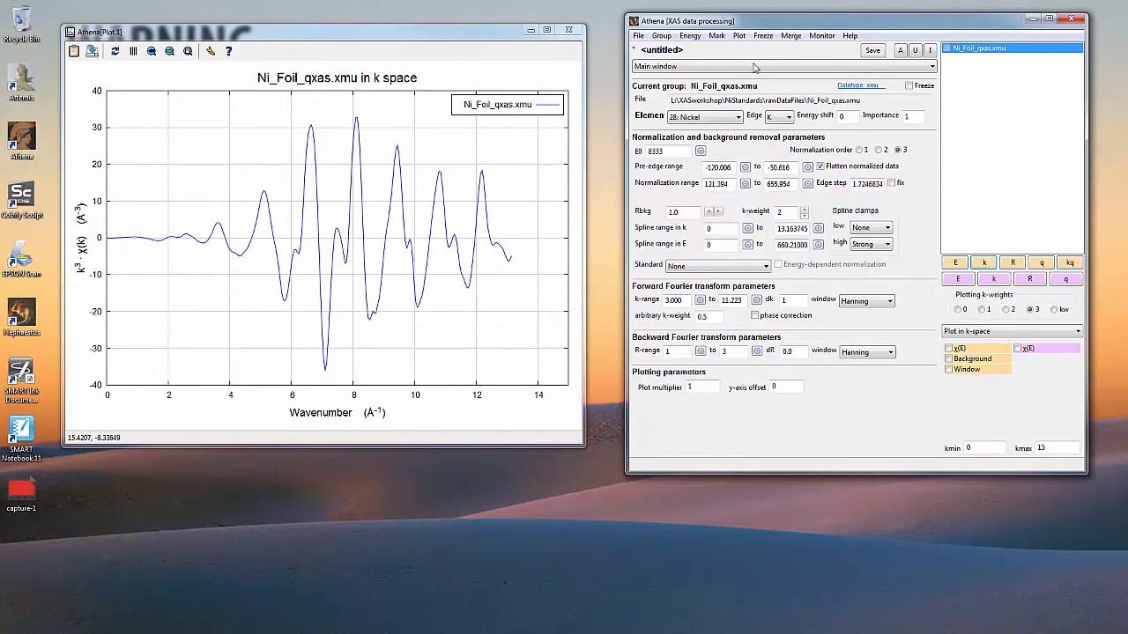
# Step: Exit Athena without saving the project
pyautogui.click(640, 37)
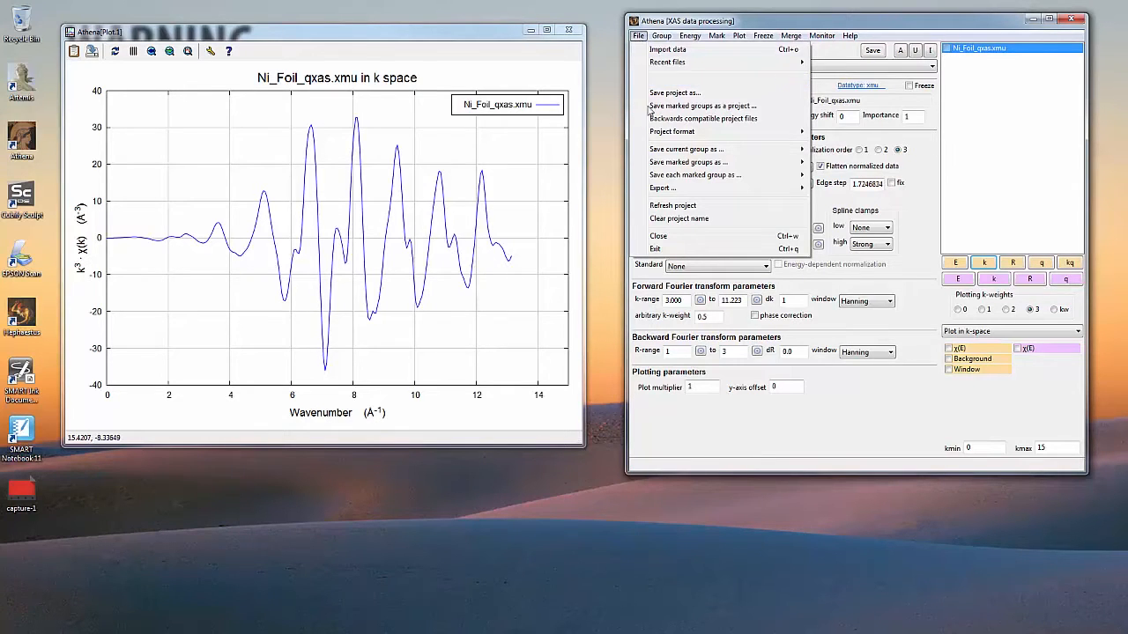
pyautogui.click(655, 250)
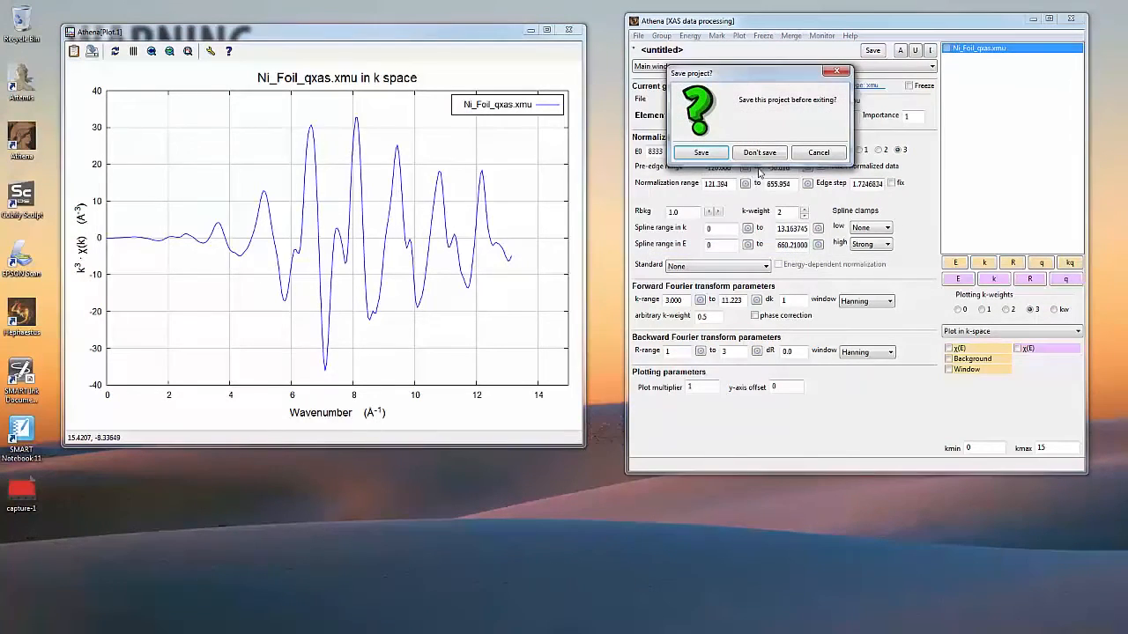
pyautogui.click(759, 153)
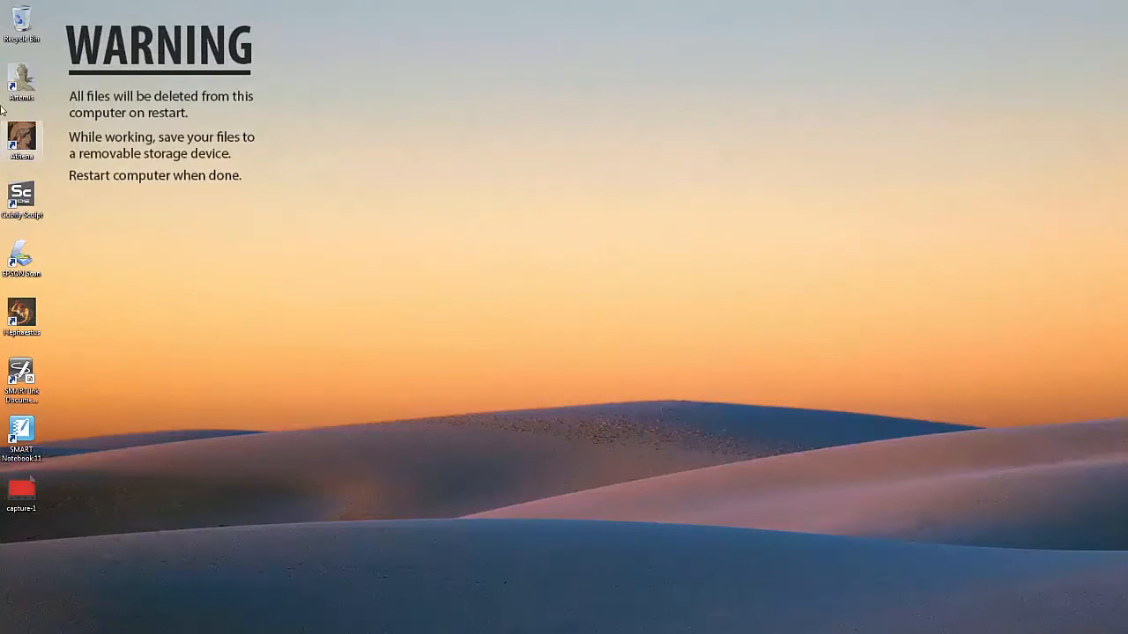
# Step: Switch to Artemis and arrange its main and Plot windows so both fit on the desktop
pyautogui.doubleClick(16, 88)
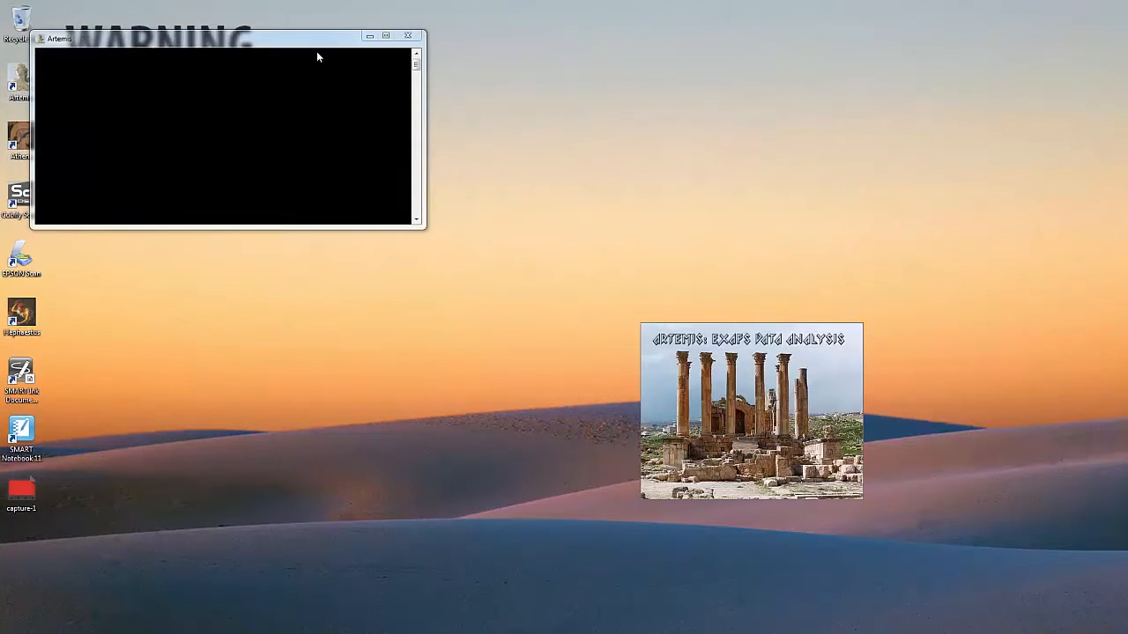
pyautogui.click(368, 37)
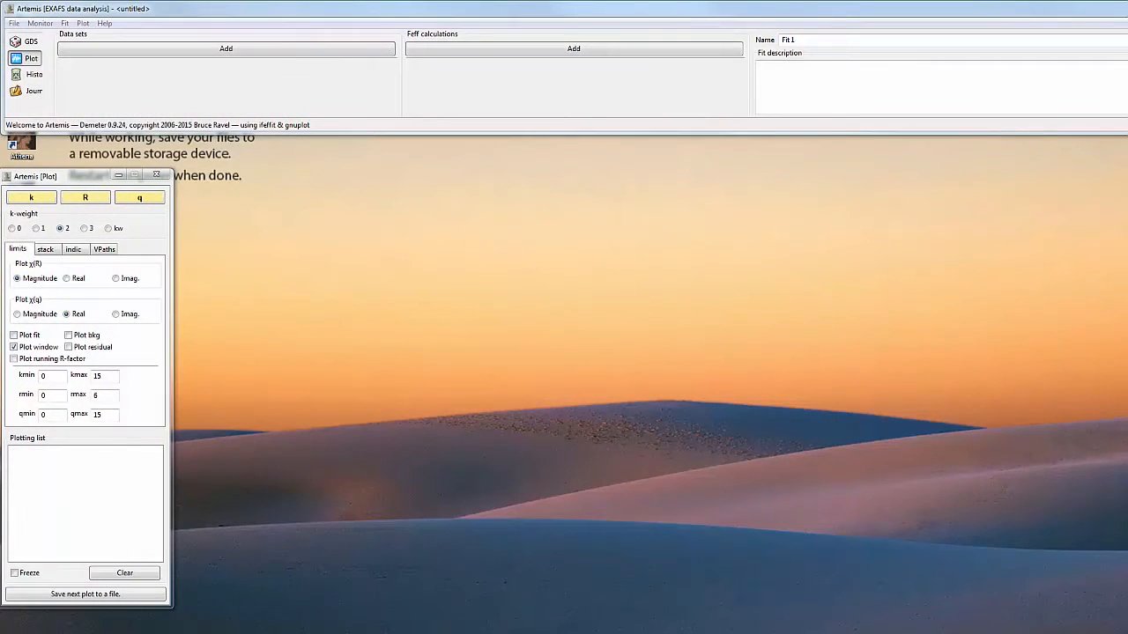
pyautogui.click(226, 48)
pyautogui.moveTo(1126, 84); pyautogui.dragTo(1115, 84)
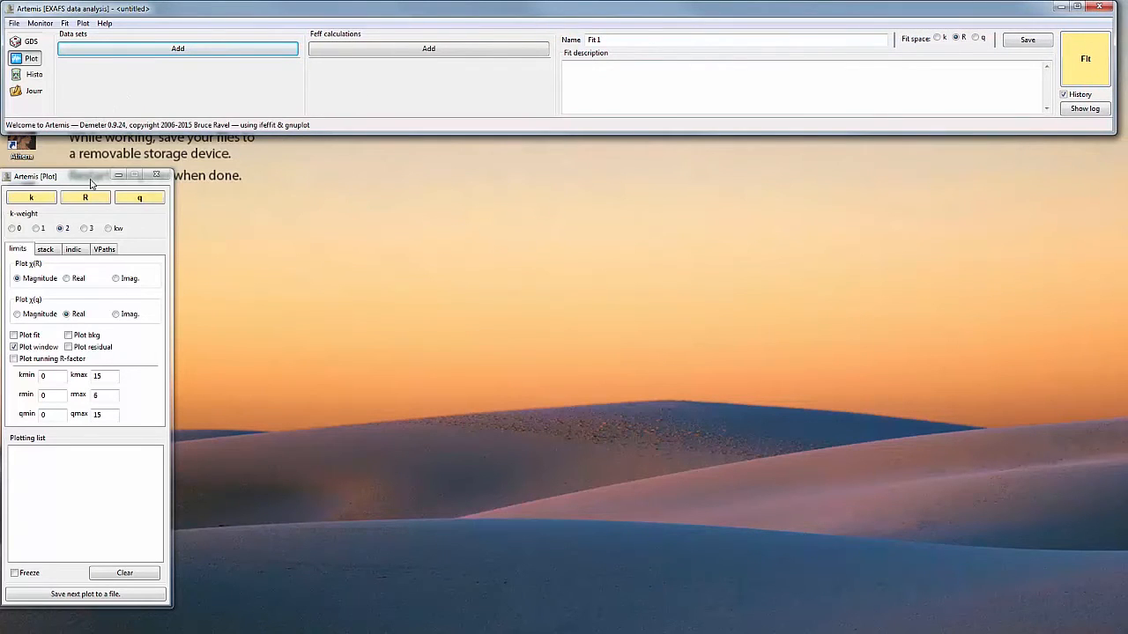
pyautogui.moveTo(91, 181); pyautogui.dragTo(96, 154)
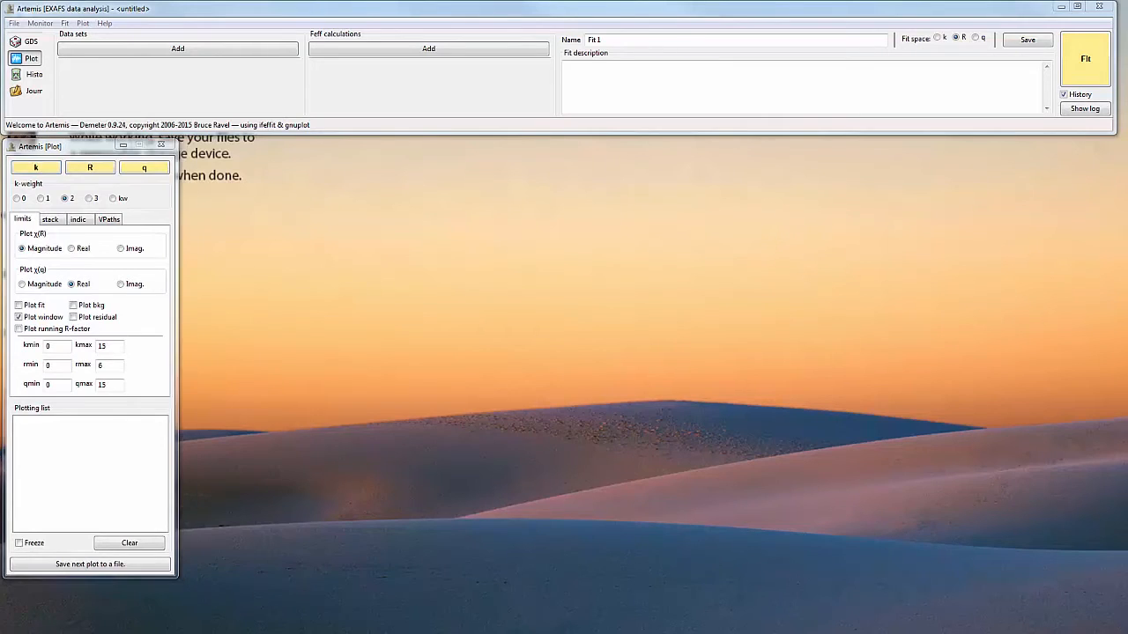
# Step: Consult the Word lesson plan, highlighting the line on picking R and k ranges and sills, and return to Artemis
pyautogui.hotkey('alt', 'Tab')
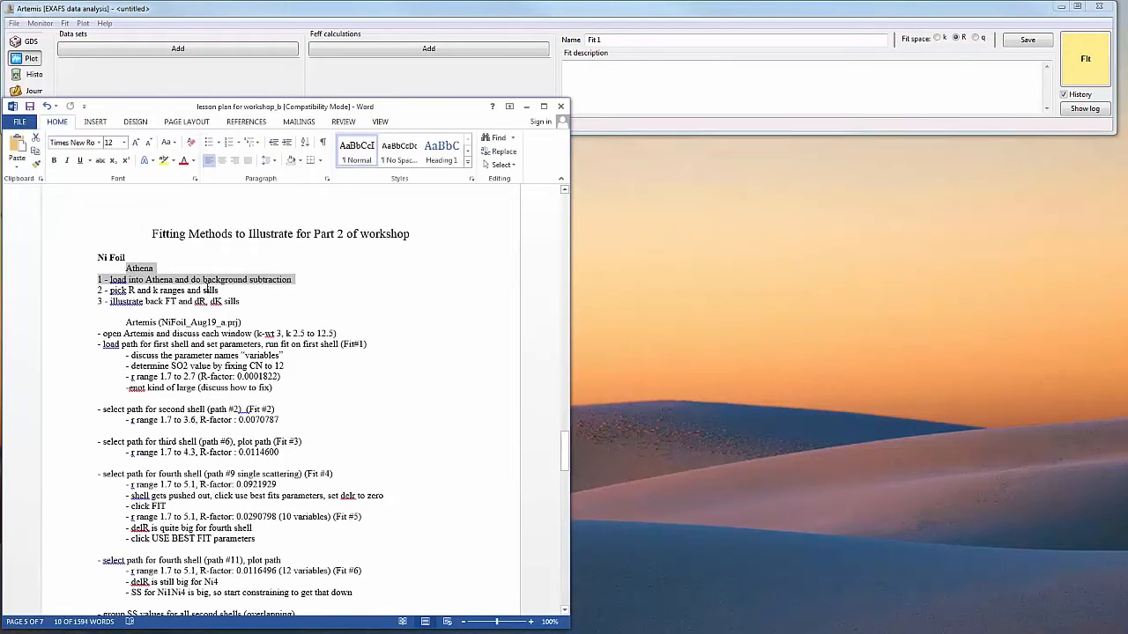
pyautogui.moveTo(223, 290); pyautogui.dragTo(98, 290)
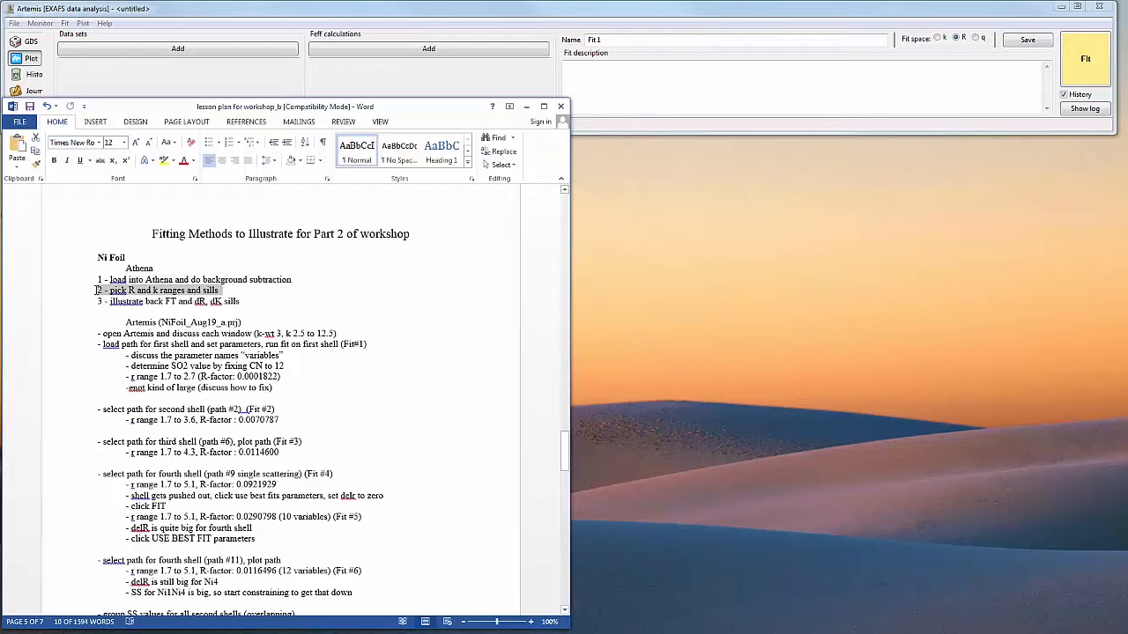
pyautogui.moveTo(96, 289); pyautogui.dragTo(97, 290)
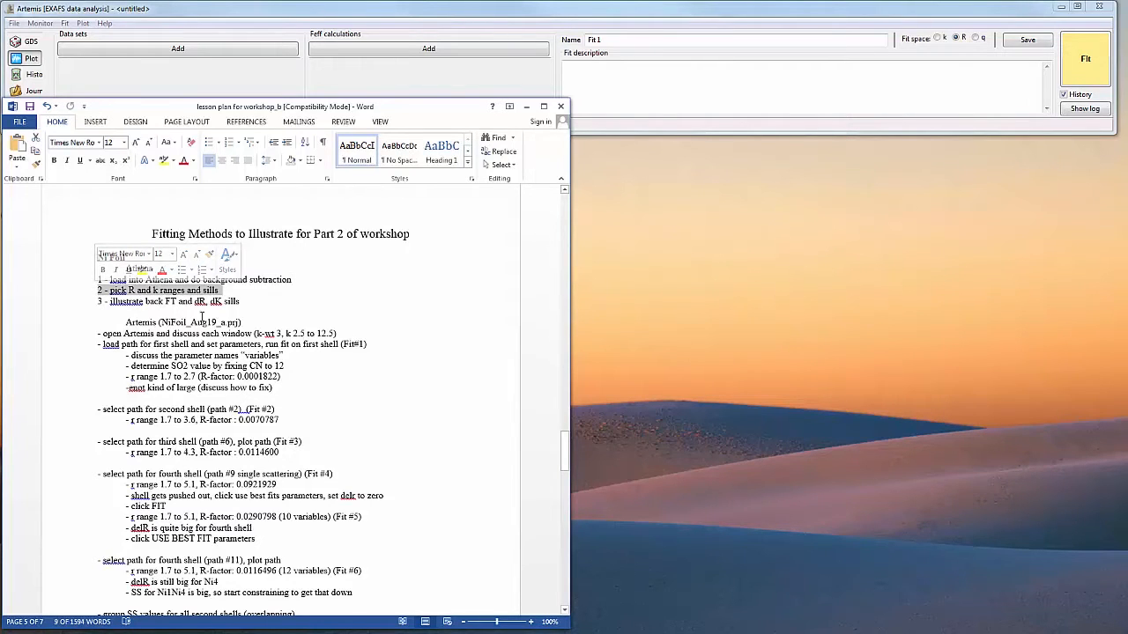
pyautogui.click(527, 107)
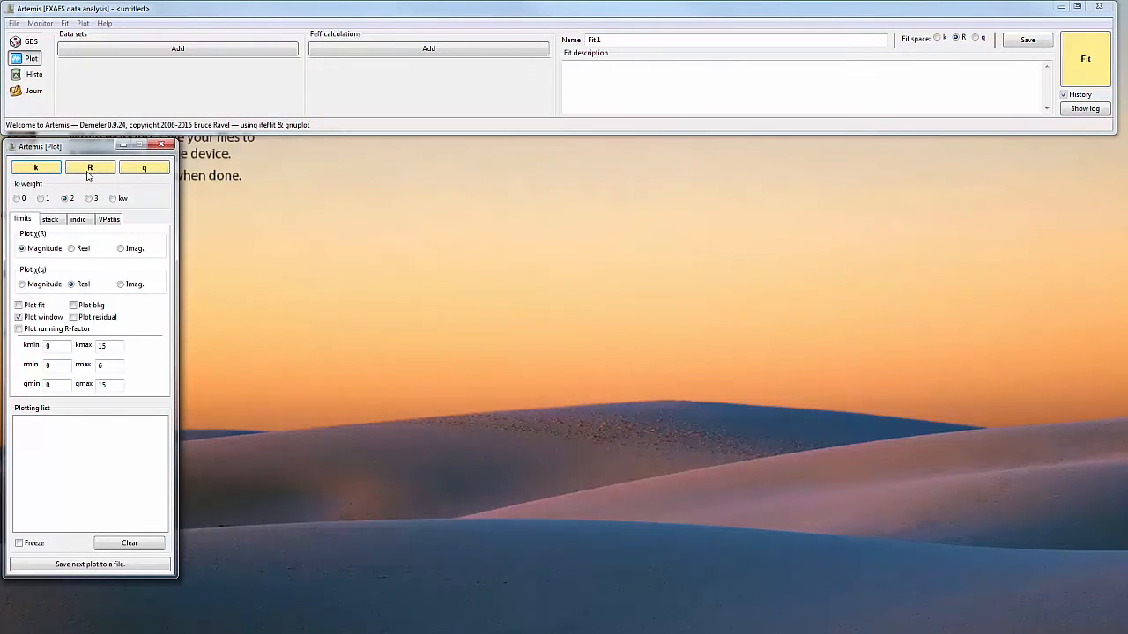
# Step: Open the Athena project NiFoil_Aug19_a from the XASworkshop\Aug19 folder for import
pyautogui.click(13, 22)
pyautogui.click(31, 38)
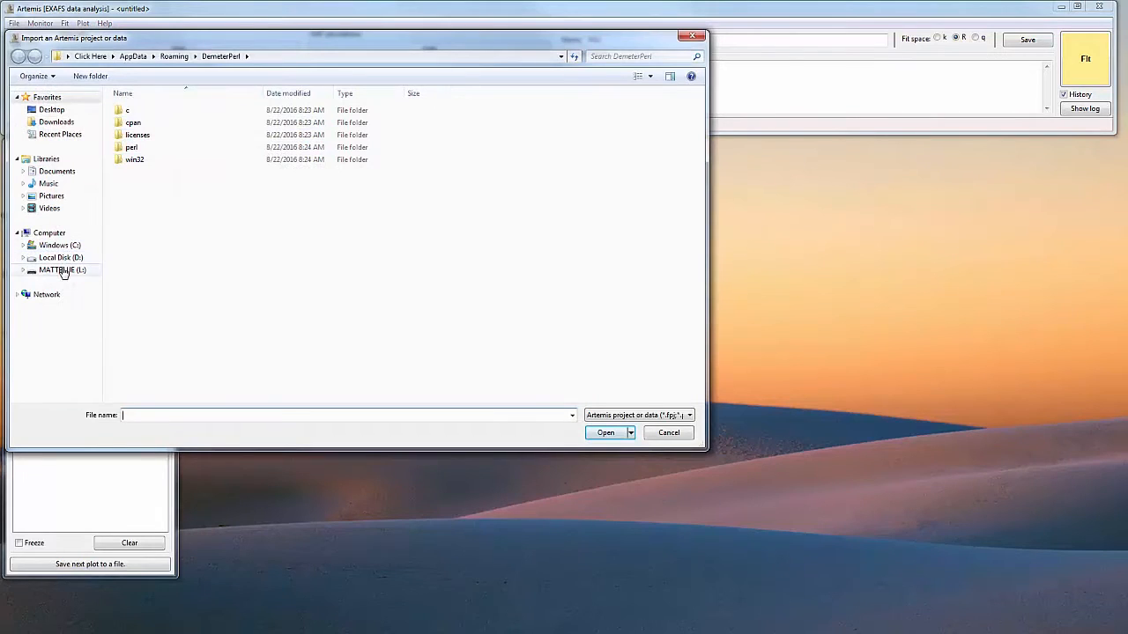
pyautogui.click(62, 269)
pyautogui.doubleClick(149, 123)
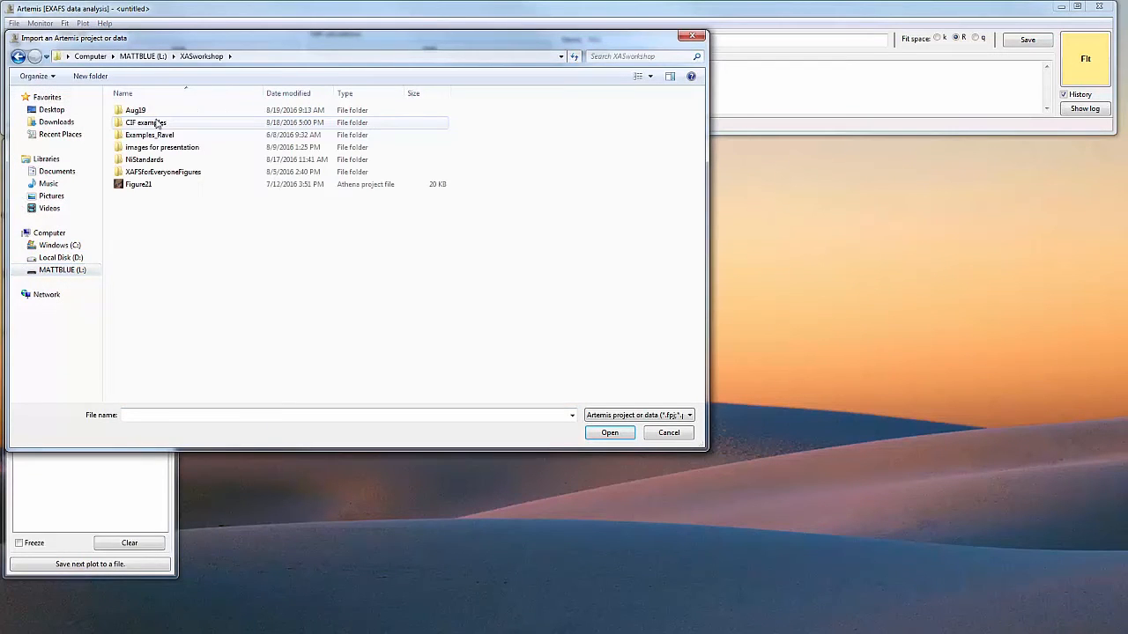
pyautogui.doubleClick(150, 112)
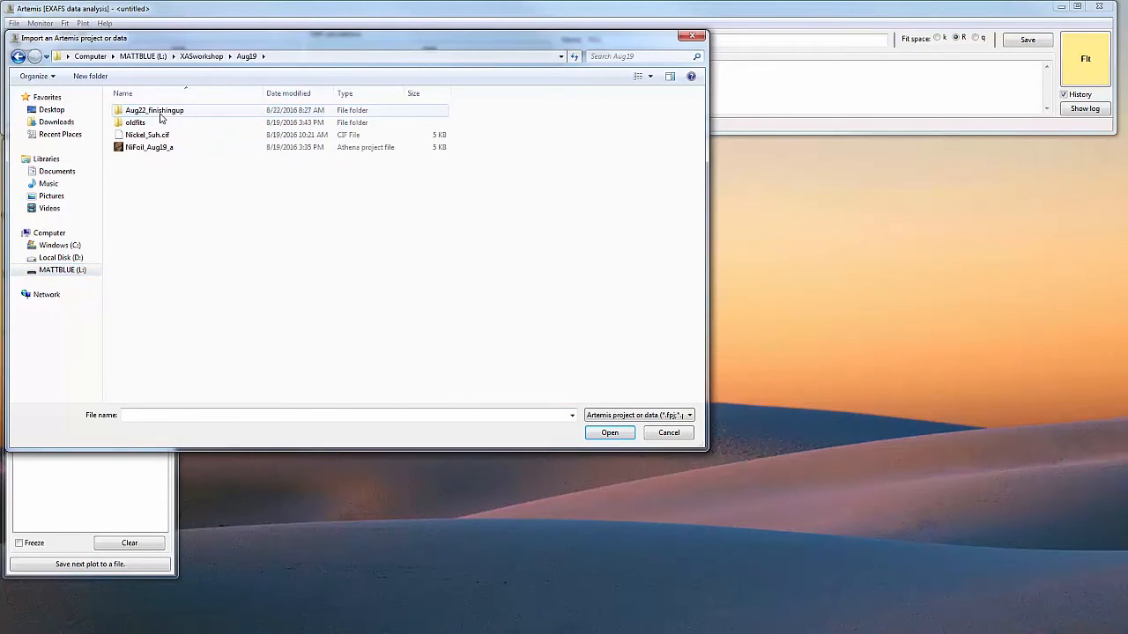
pyautogui.click(167, 150)
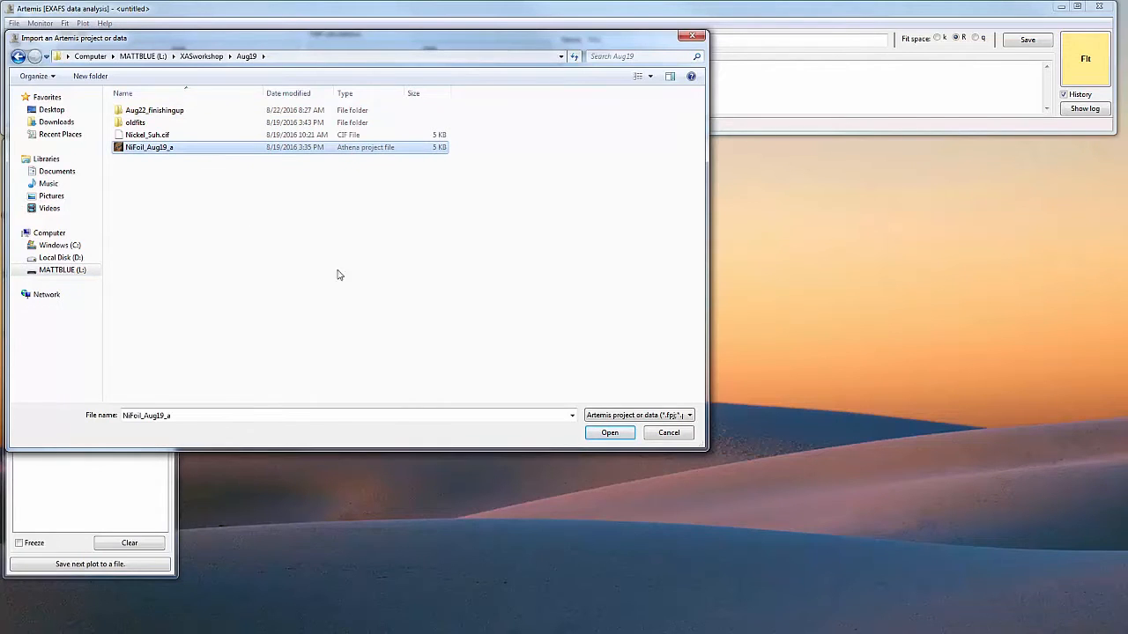
pyautogui.click(609, 432)
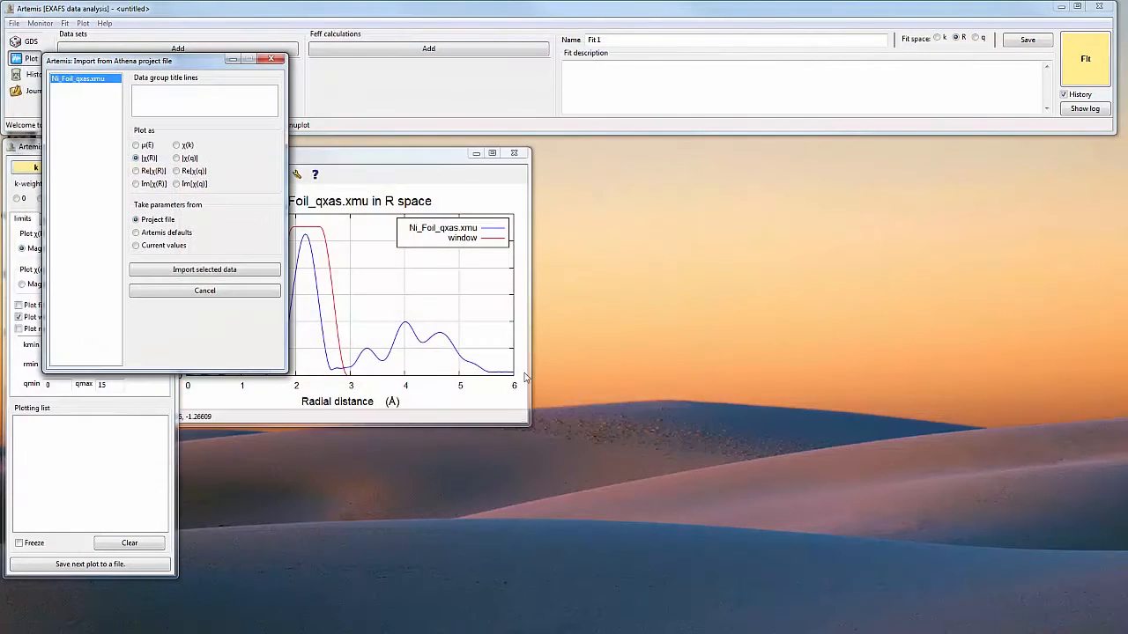
# Step: Import the Ni_Foil_qxas.xmu data with parameters from the project file and place the Data and plot windows side by side
pyautogui.moveTo(195, 69); pyautogui.dragTo(704, 74)
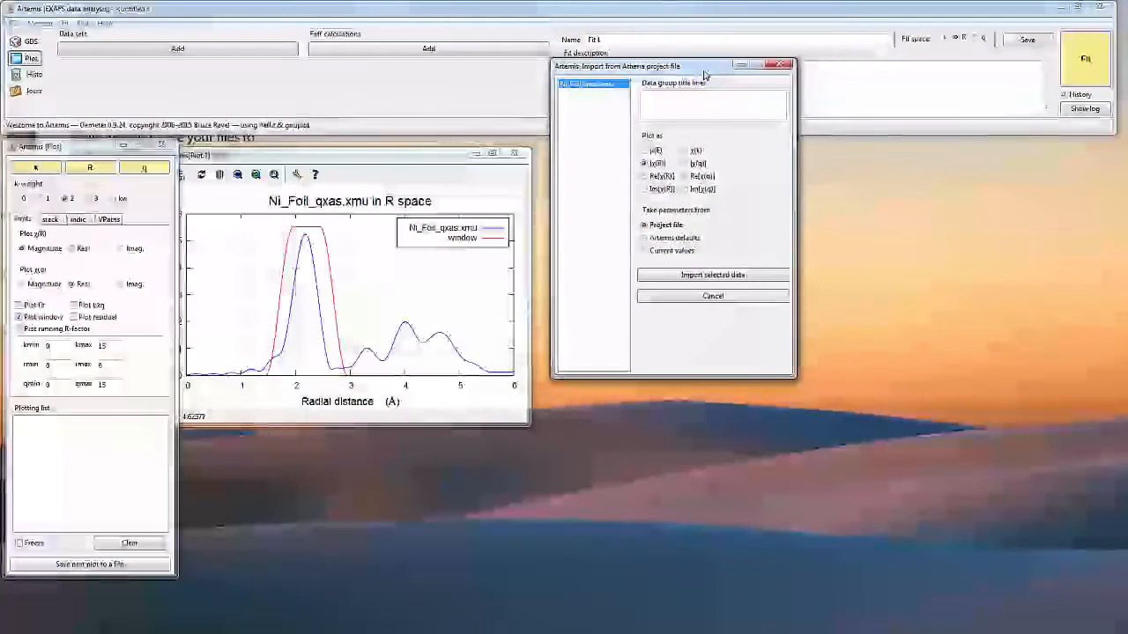
pyautogui.click(690, 276)
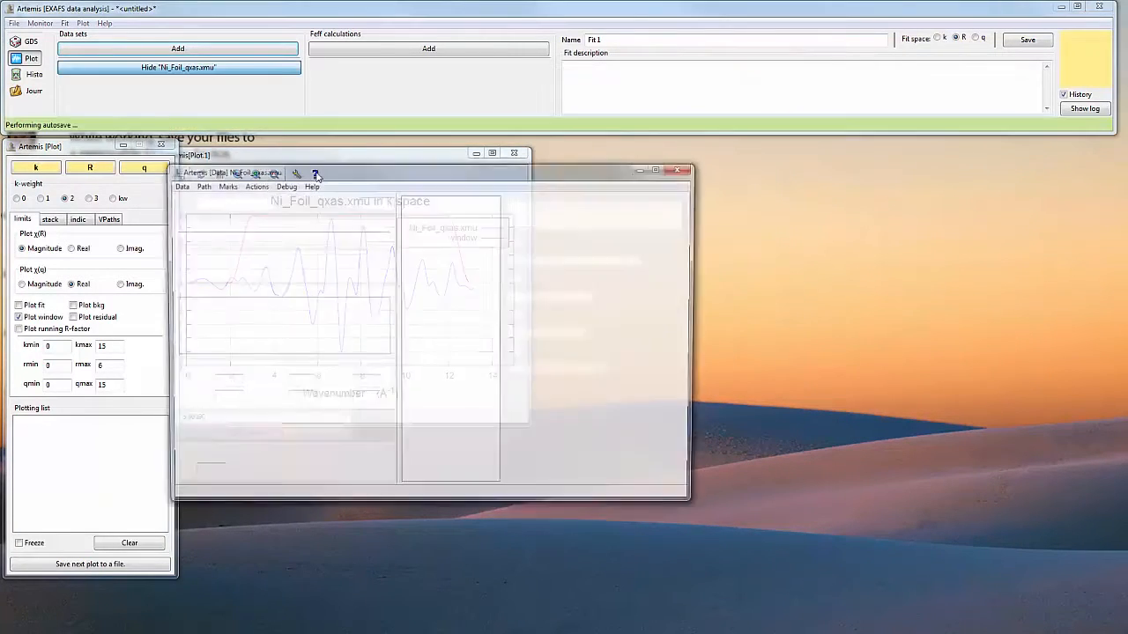
pyautogui.moveTo(405, 178); pyautogui.dragTo(828, 298)
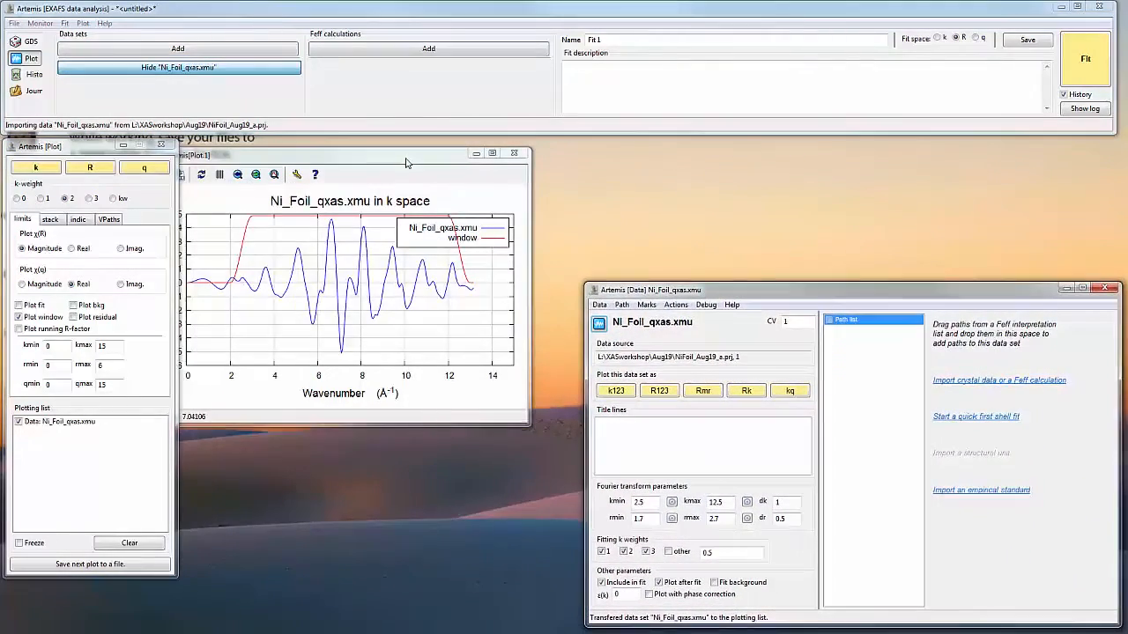
pyautogui.moveTo(405, 155); pyautogui.dragTo(451, 356)
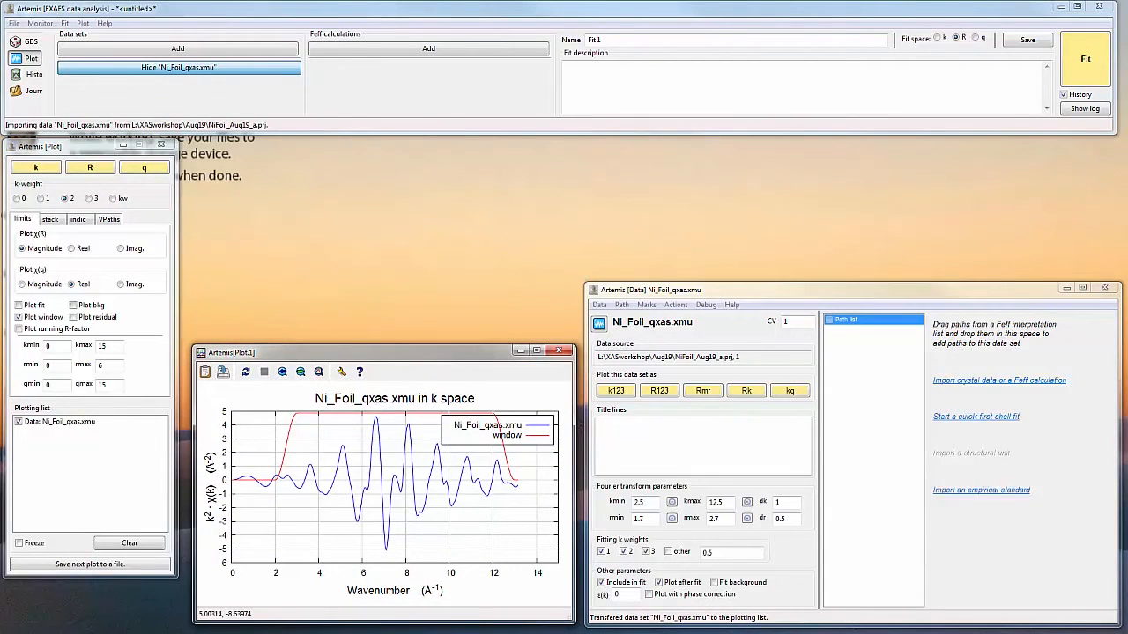
# Step: Review the kmin and kmax Fourier transform limits of the imported data while plotting it in k-space and in R-space
pyautogui.click(342, 632)
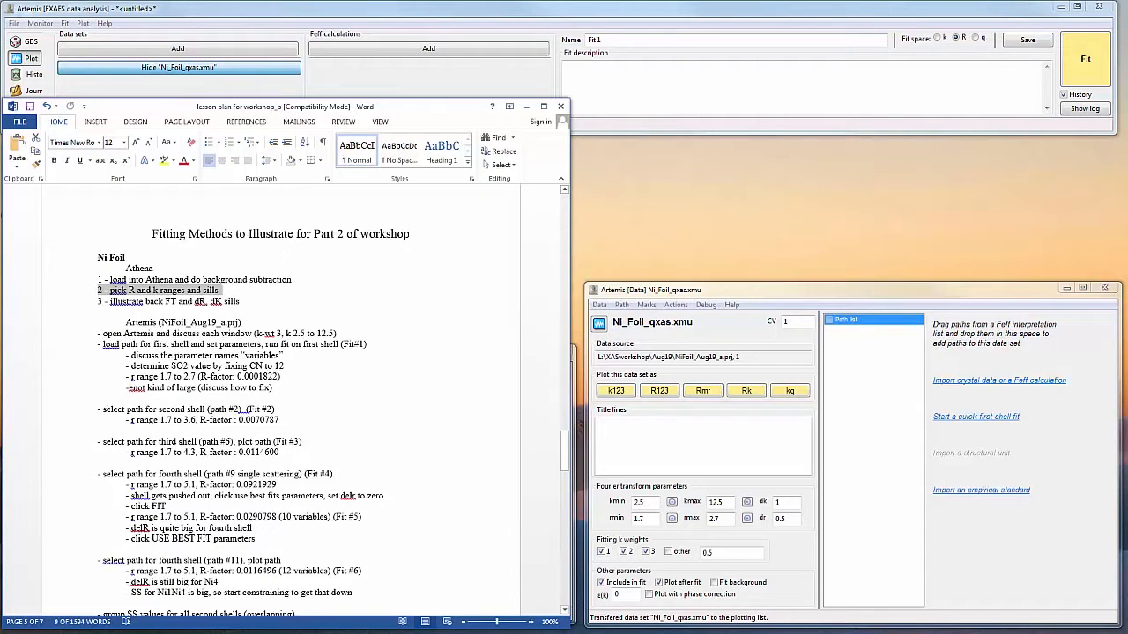
pyautogui.click(342, 632)
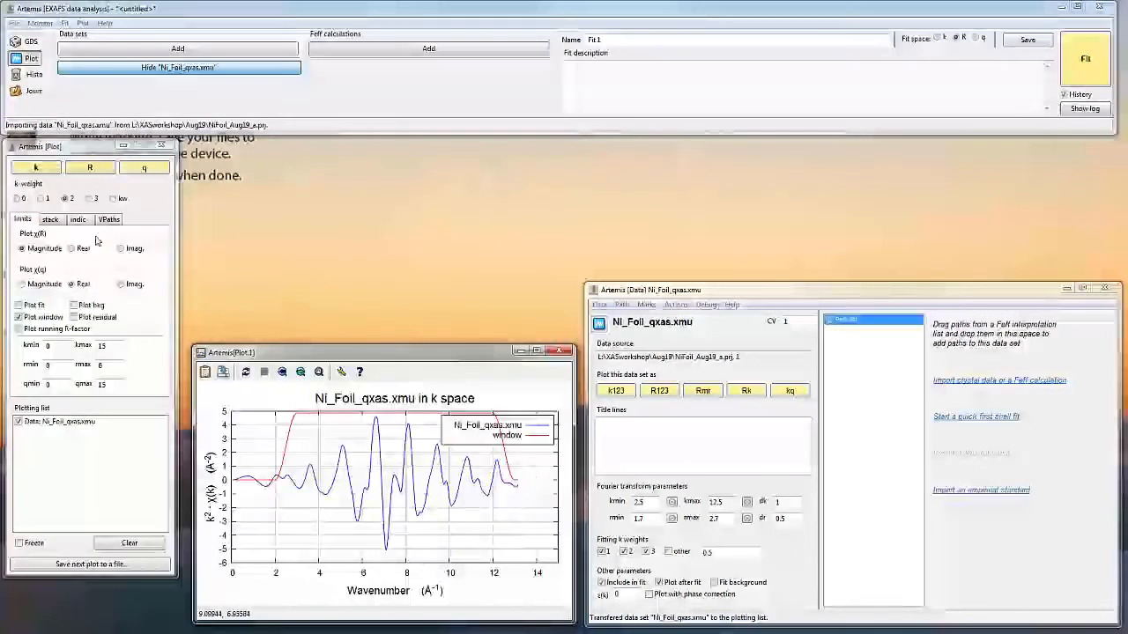
pyautogui.click(49, 168)
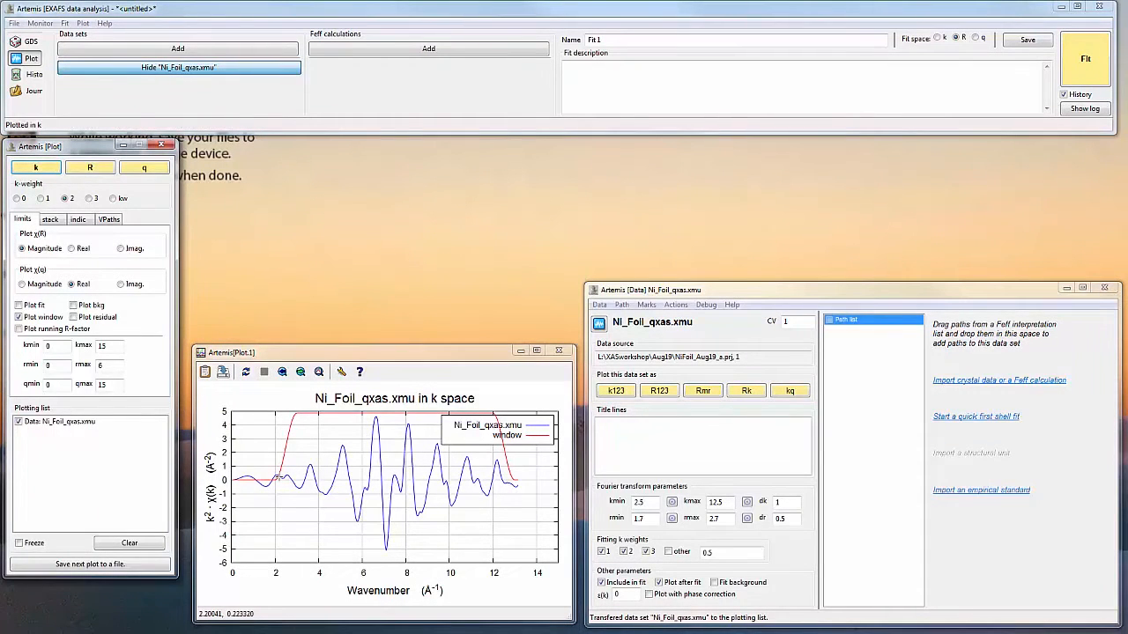
pyautogui.click(643, 501)
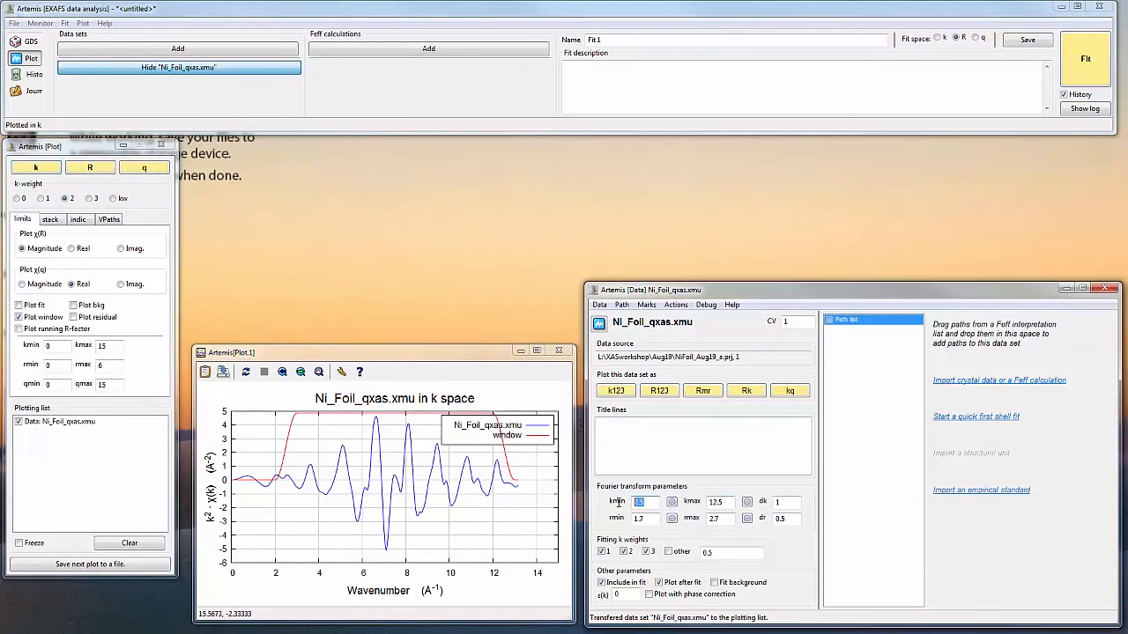
pyautogui.click(731, 502)
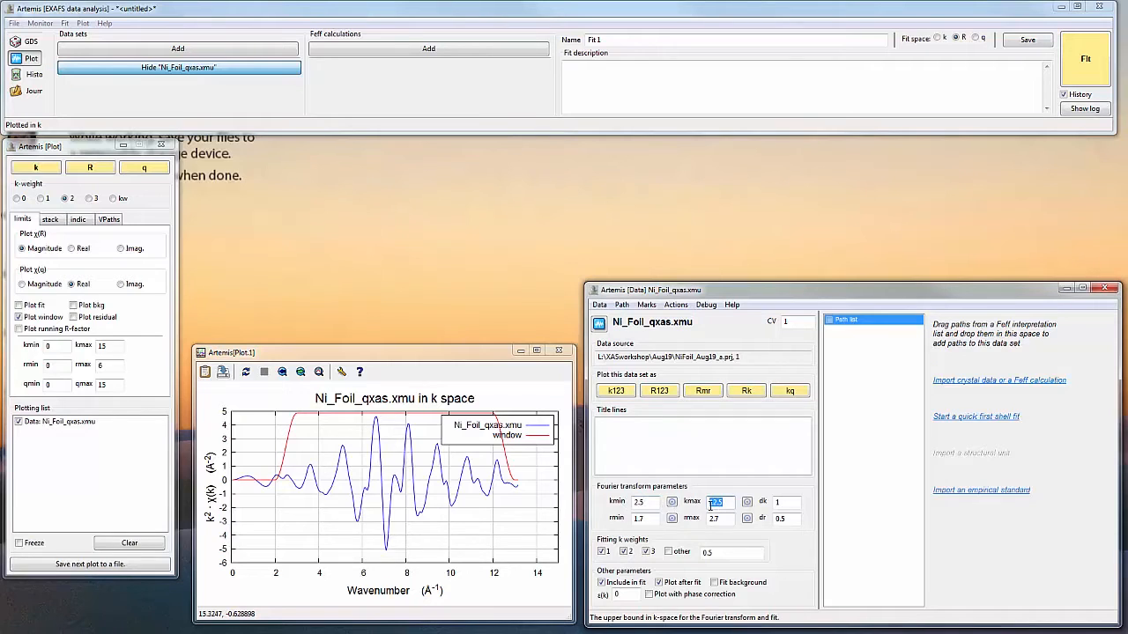
pyautogui.click(107, 169)
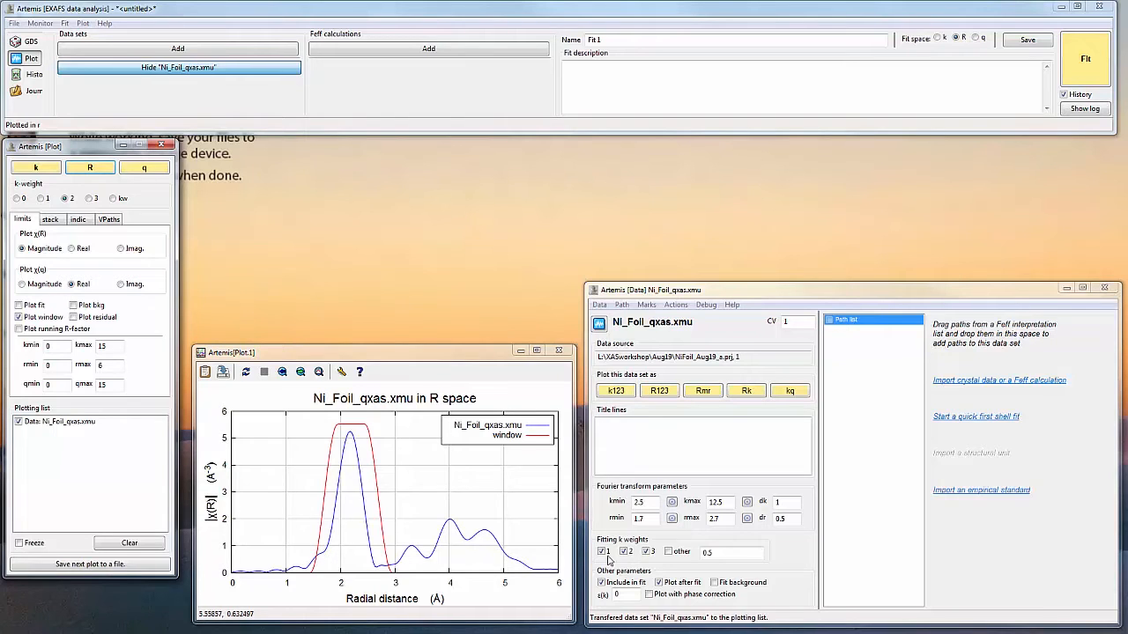
# Step: Set the plot's upper R limit to 8 and plot the data in R-space, in q-space and as combined k and q
pyautogui.click(631, 518)
pyautogui.press('Tab')
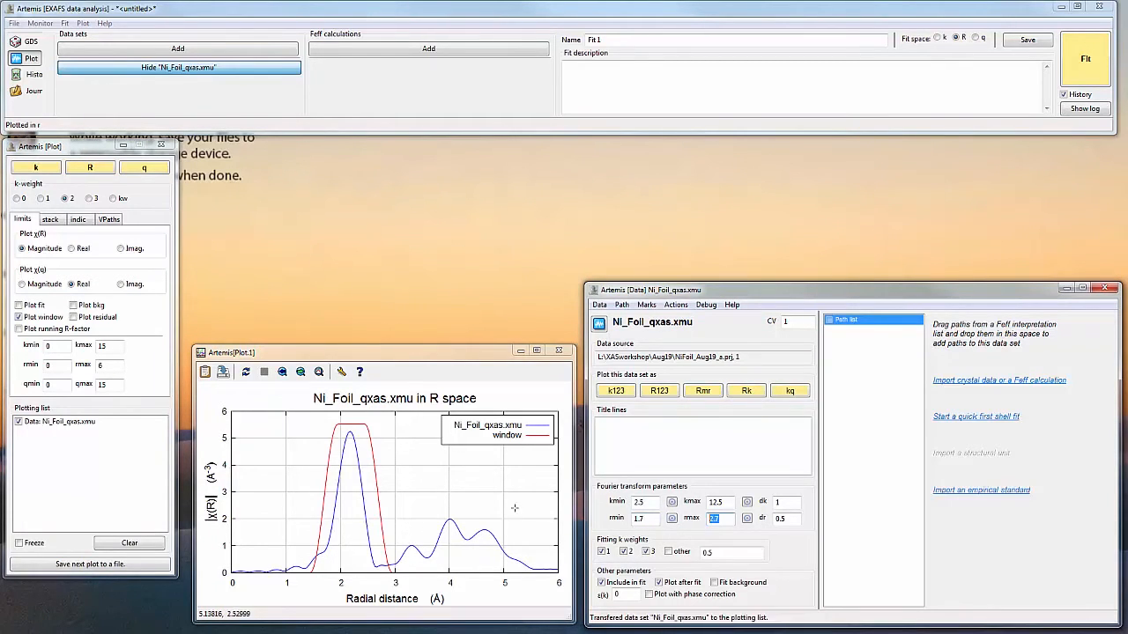
pyautogui.click(114, 369)
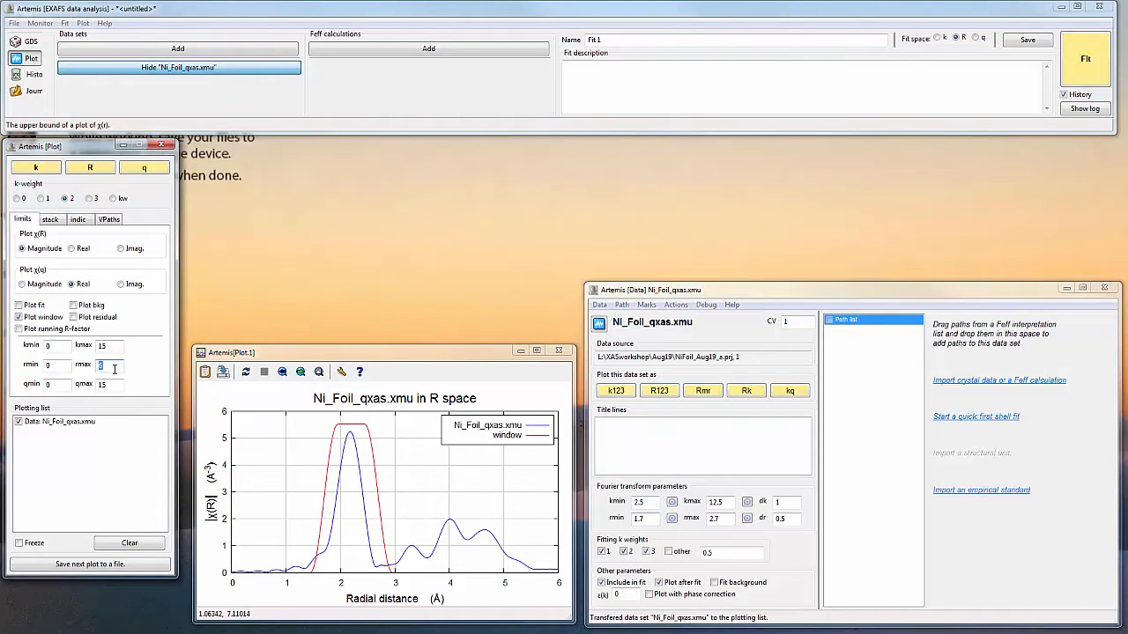
pyautogui.write('8')
pyautogui.click(89, 168)
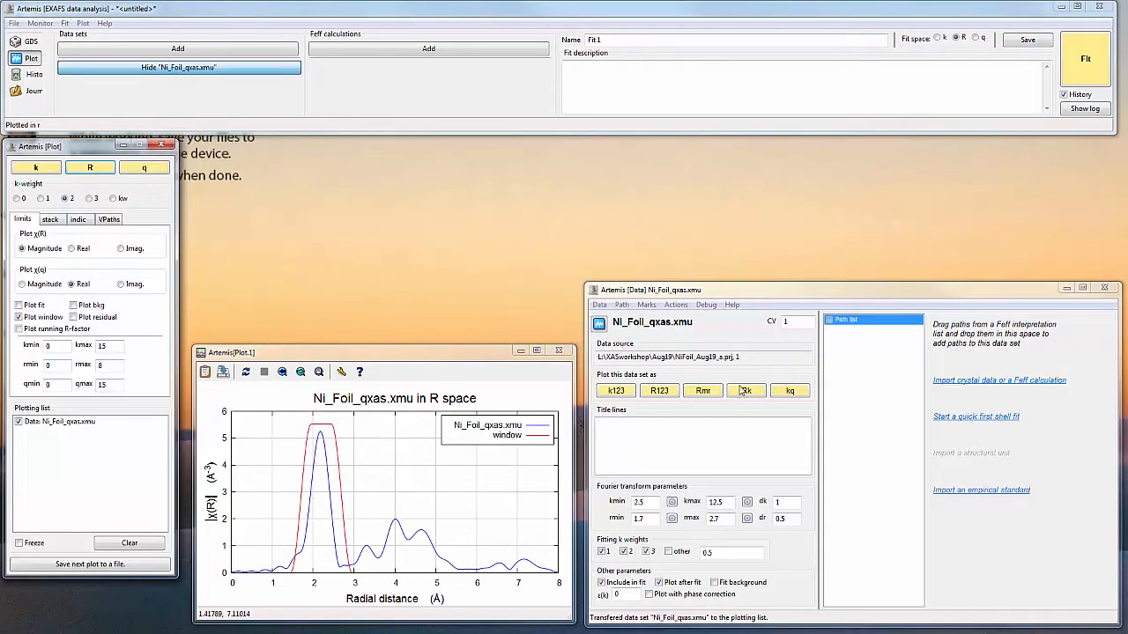
pyautogui.click(155, 170)
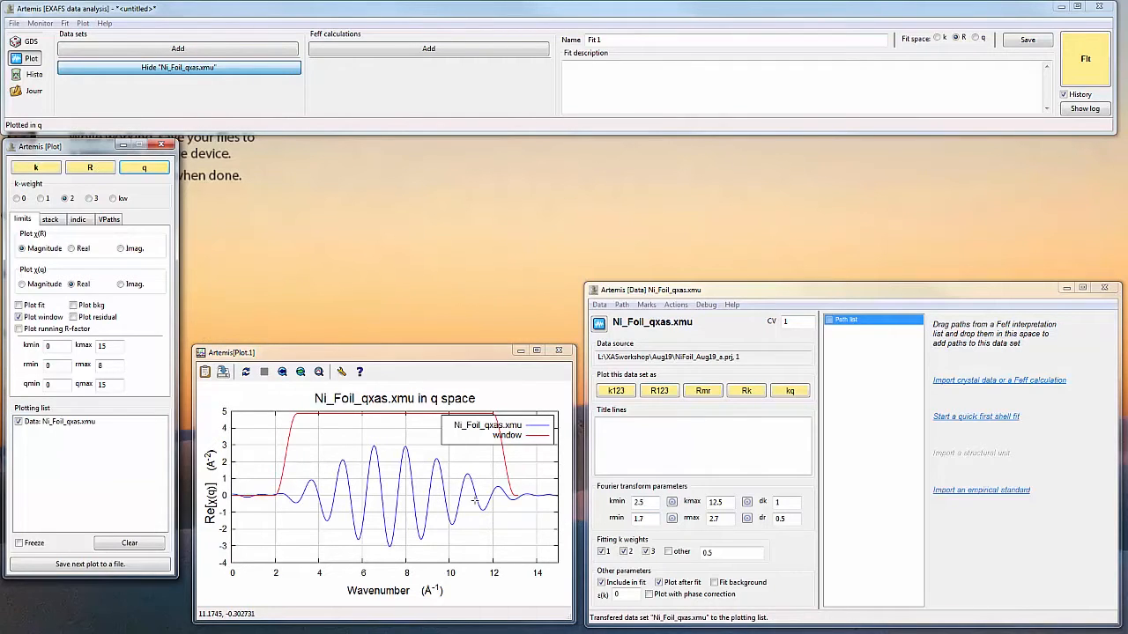
pyautogui.click(791, 393)
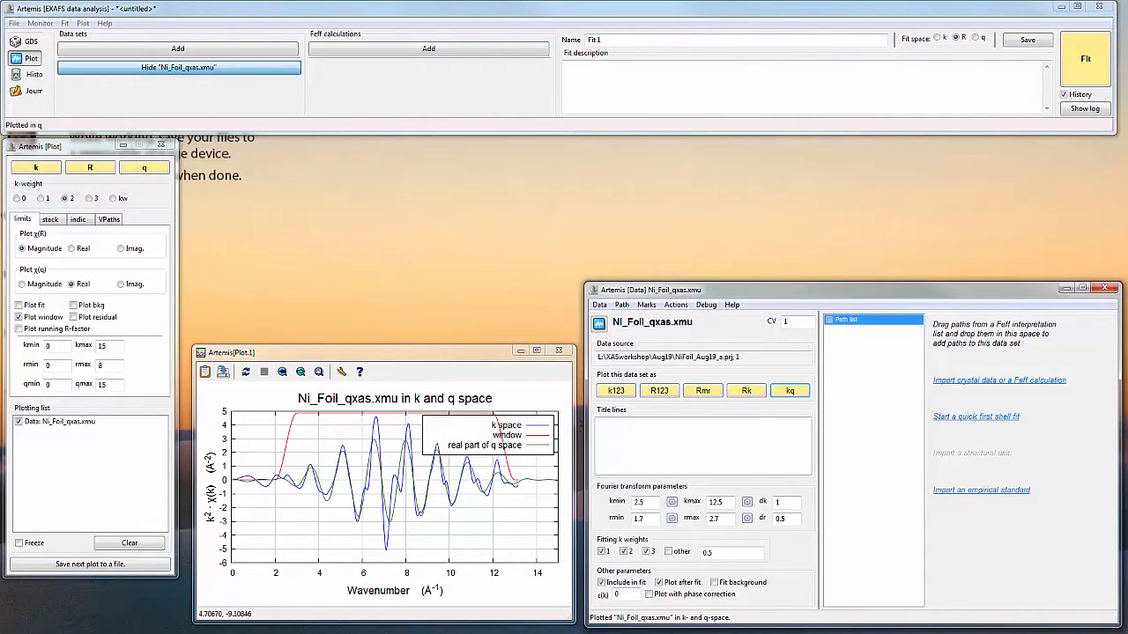
# Step: Consult the Word lesson plan, highlighting the line on illustrating back FT and dR, dK sills, and return to Artemis
pyautogui.hotkey('alt', 'Tab')
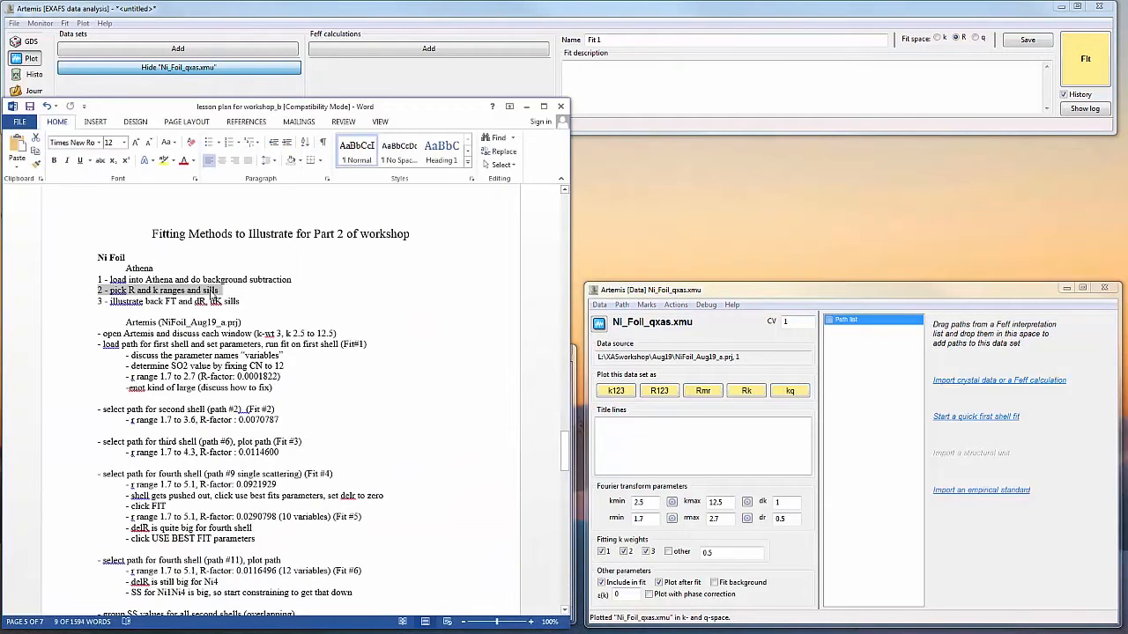
pyautogui.moveTo(246, 300); pyautogui.dragTo(112, 314)
pyautogui.click(526, 107)
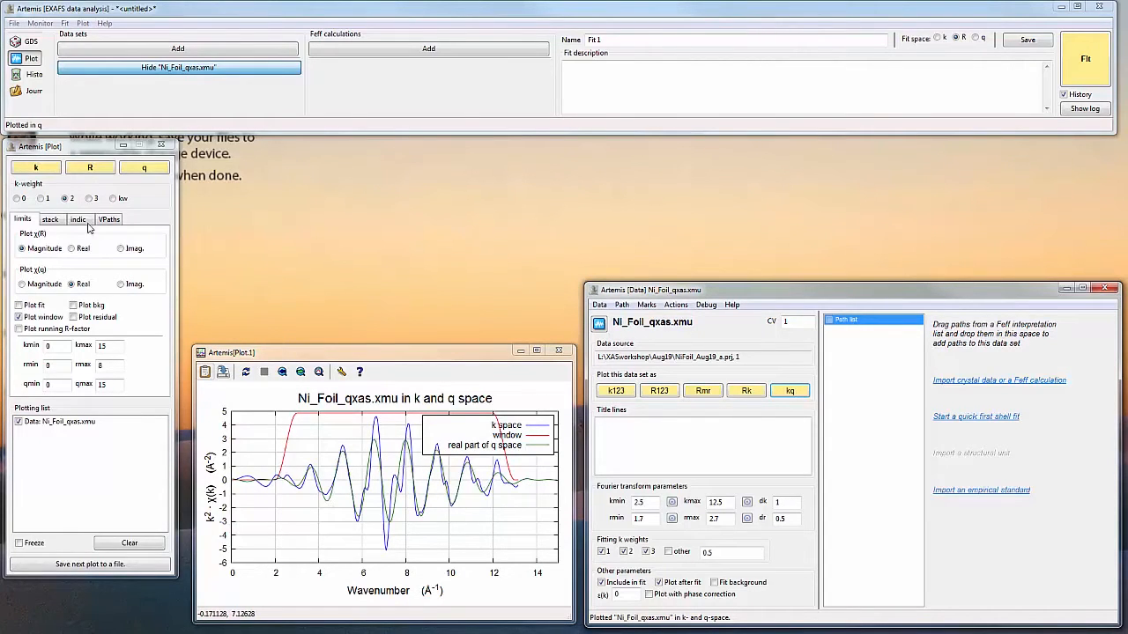
# Step: Set the Fourier transform rmax to 5.5 and compare the R-space, q-space and combined k and q plots
pyautogui.click(92, 168)
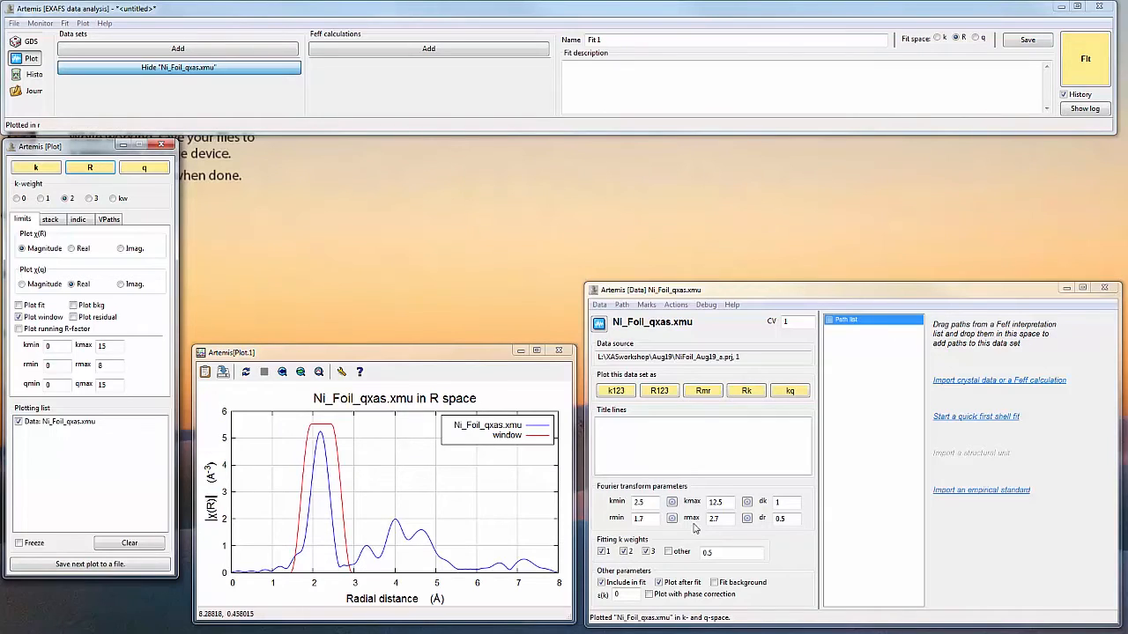
pyautogui.doubleClick(714, 519)
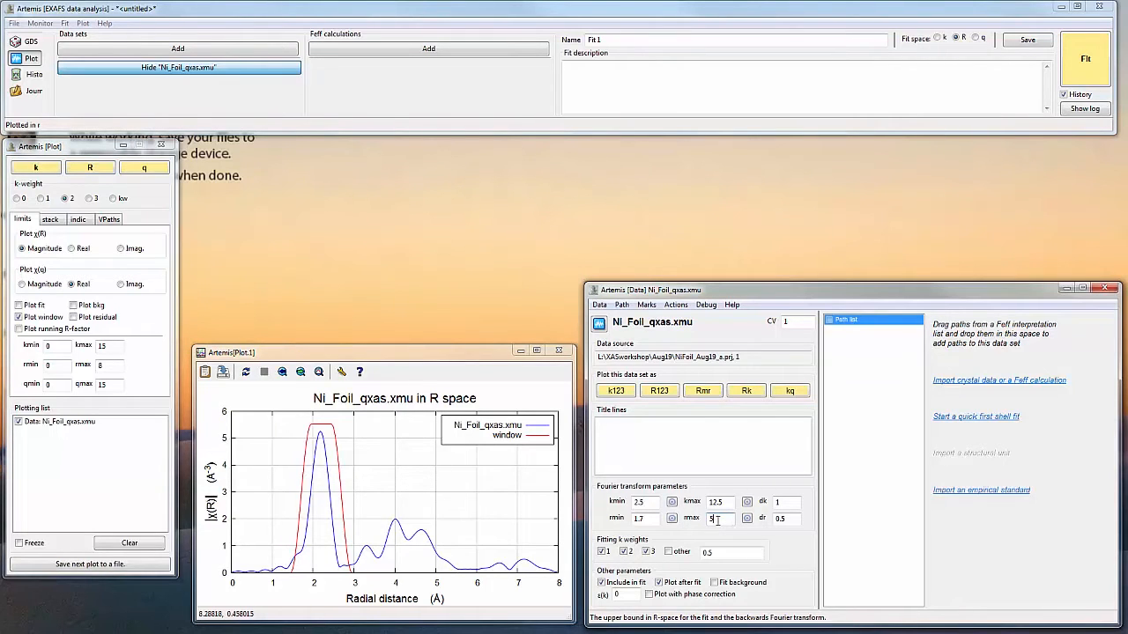
pyautogui.click(98, 172)
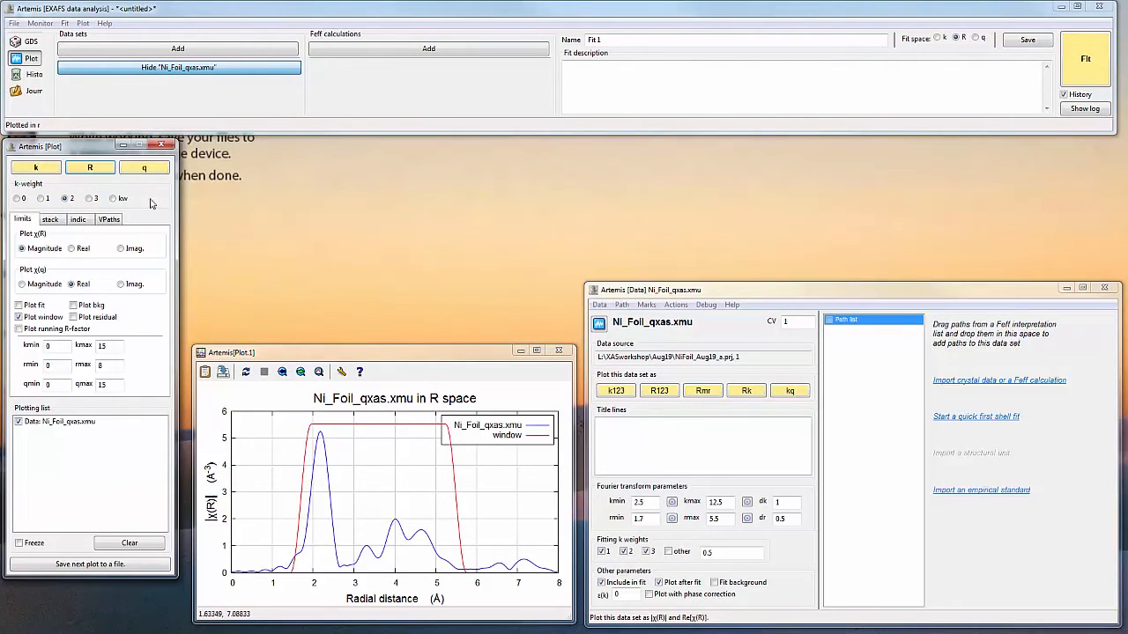
pyautogui.click(147, 171)
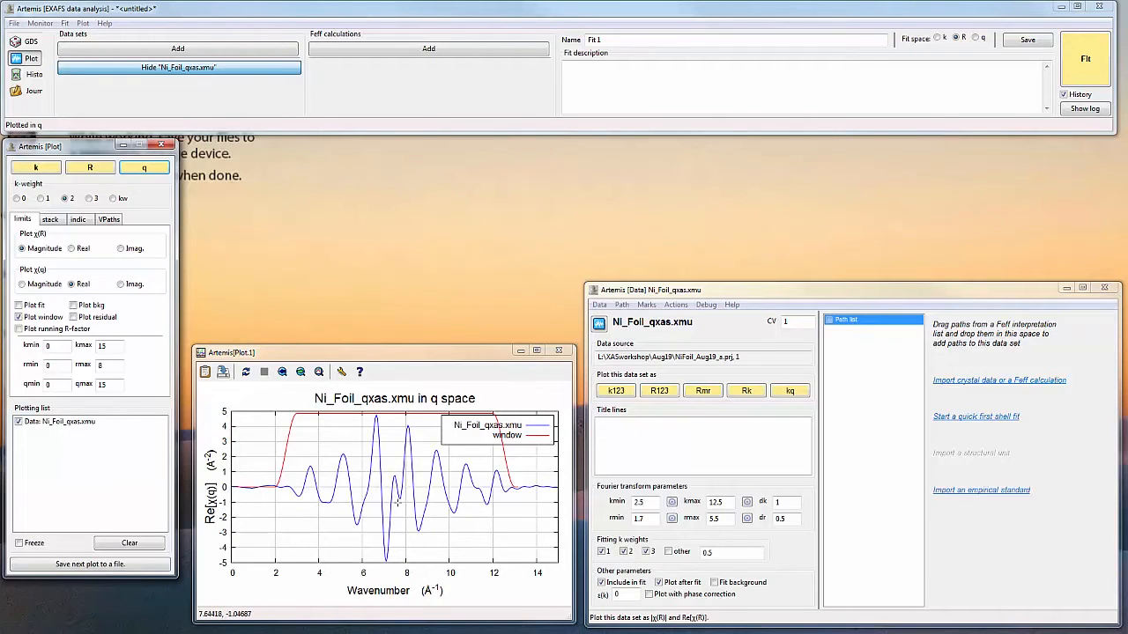
pyautogui.click(796, 393)
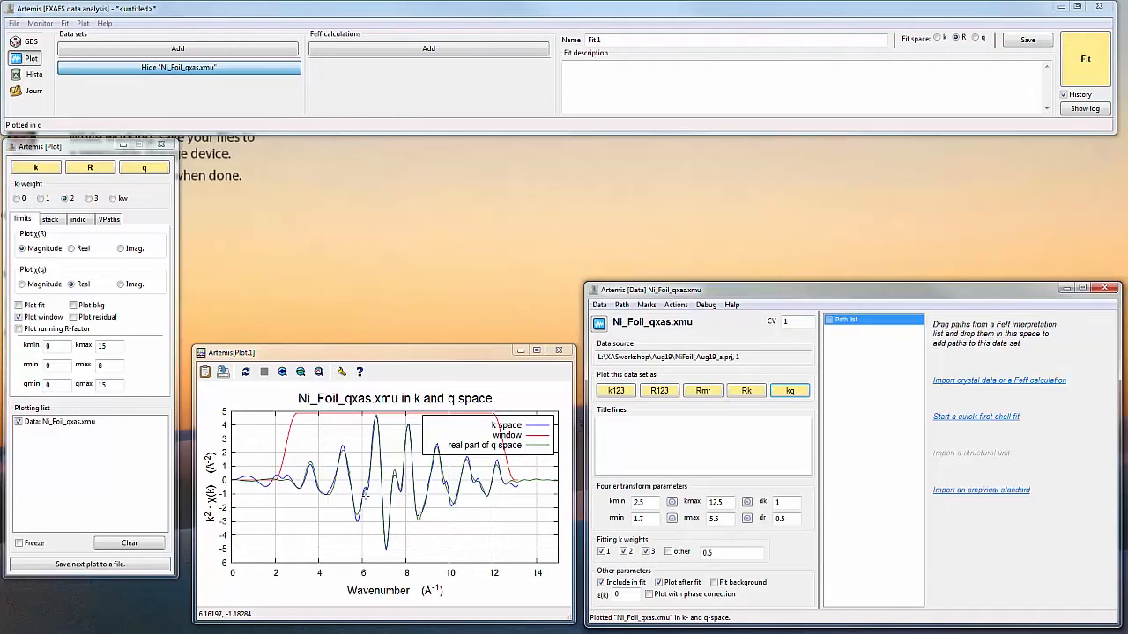
# Step: Set the plot's upper R limit to 10 and the Fourier transform rmax to 8, replotting the data in R-space
pyautogui.click(89, 169)
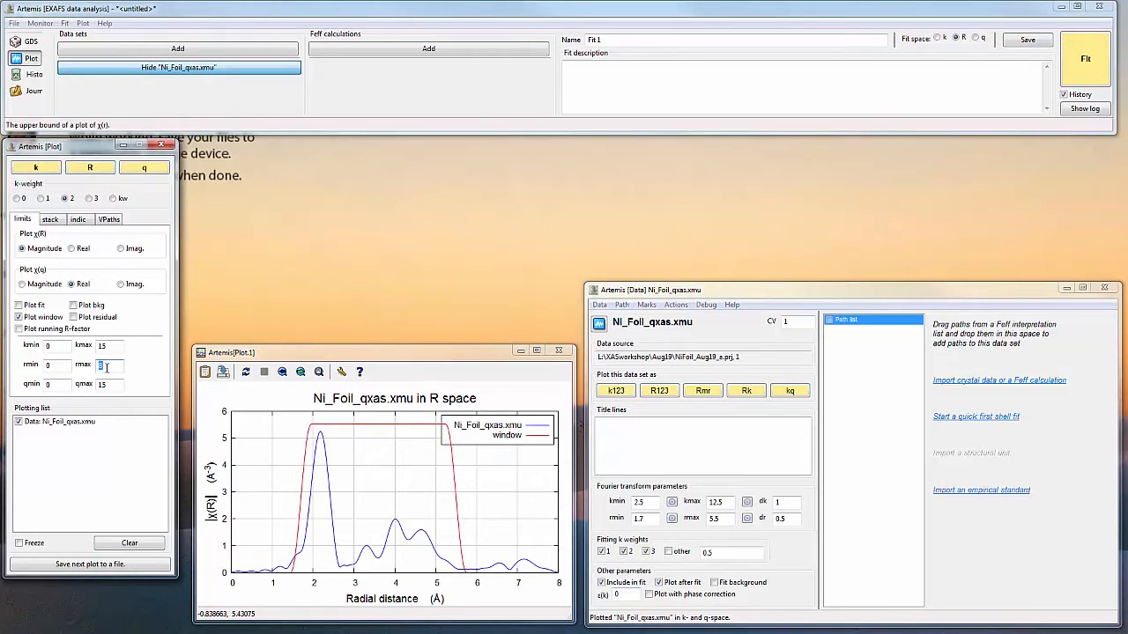
pyautogui.click(89, 168)
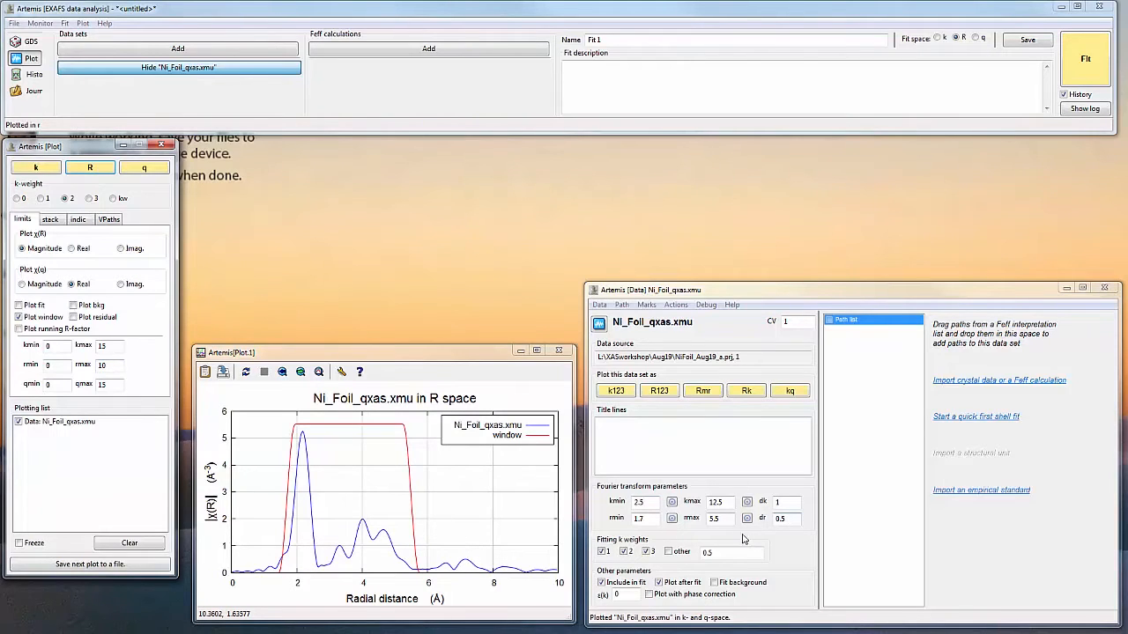
pyautogui.click(695, 525)
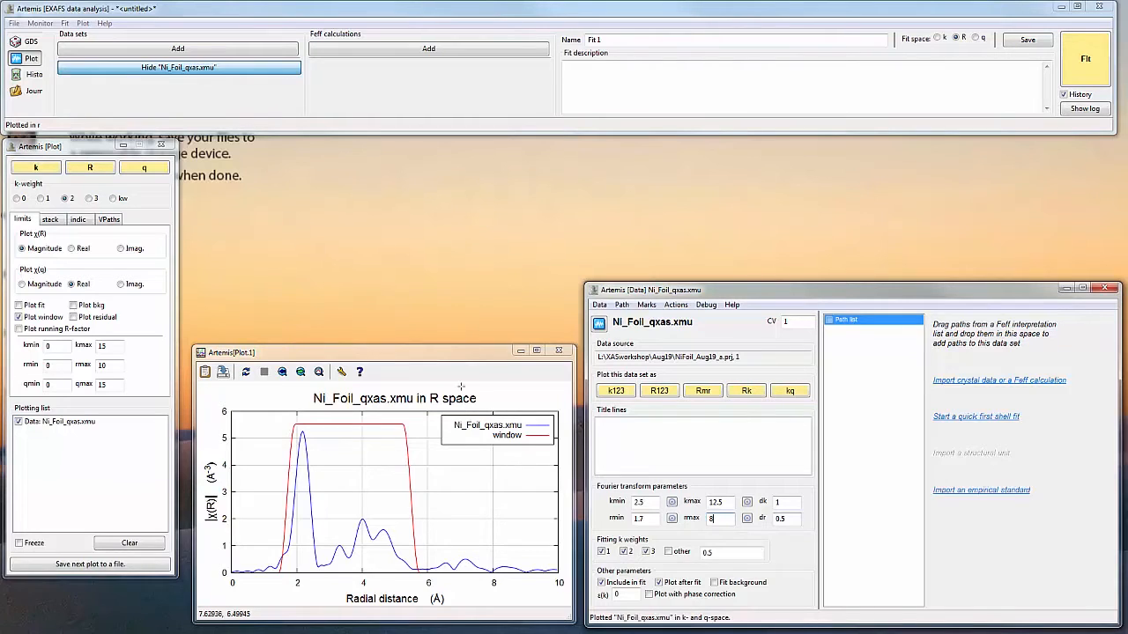
pyautogui.click(109, 173)
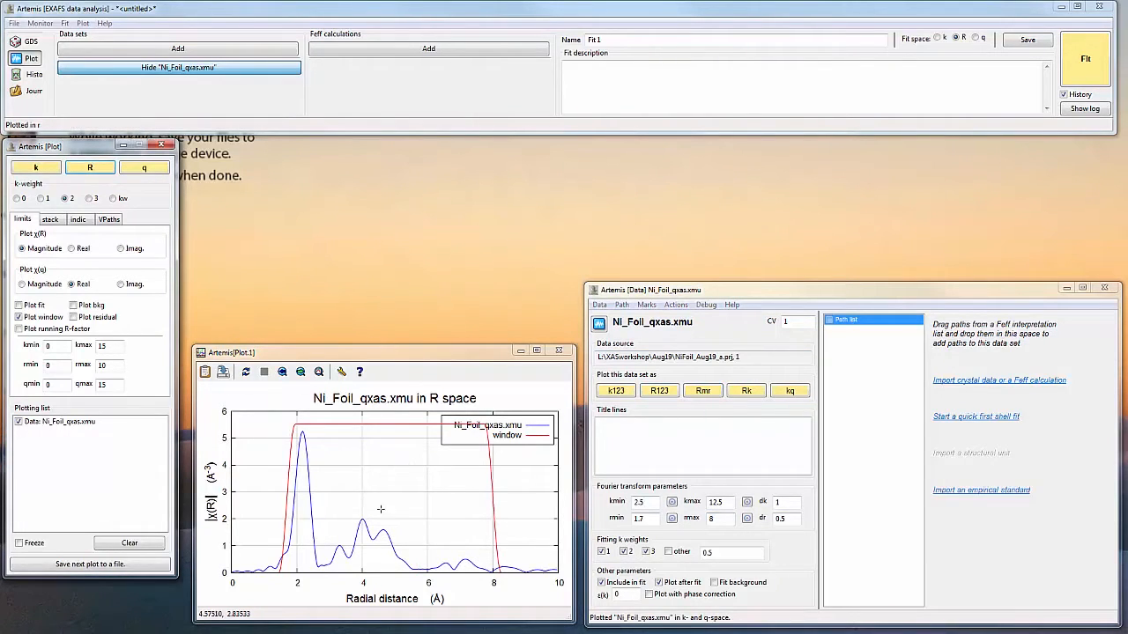
# Step: Plot the back-transformed data in q-space, compare it with the k-space data in the combined plot, and return to the R-space plot
pyautogui.click(145, 169)
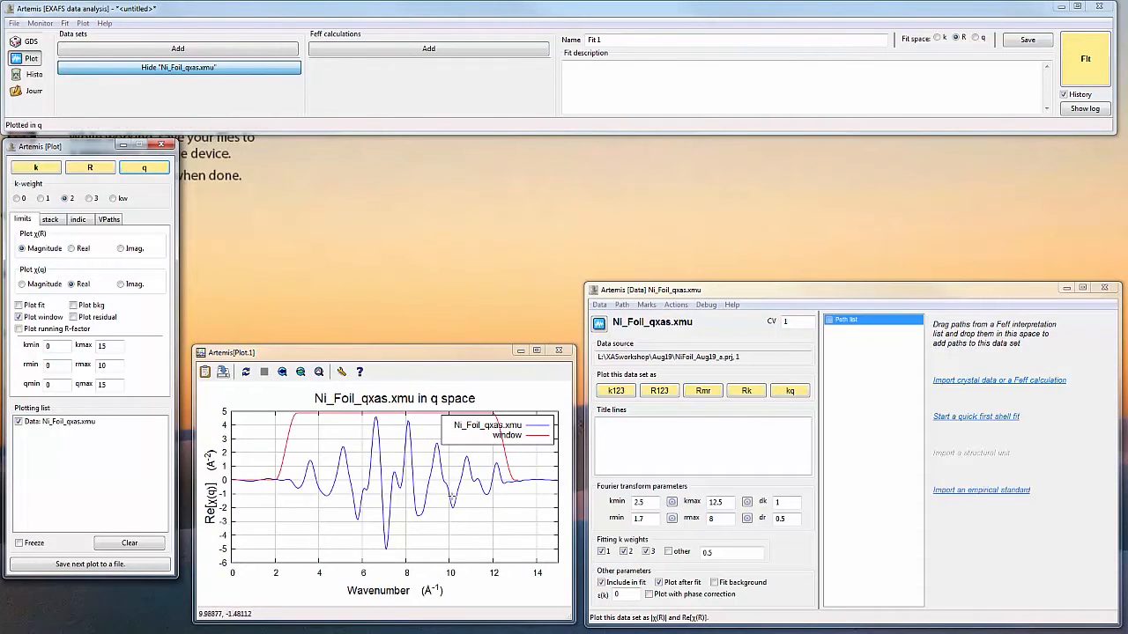
pyautogui.click(790, 390)
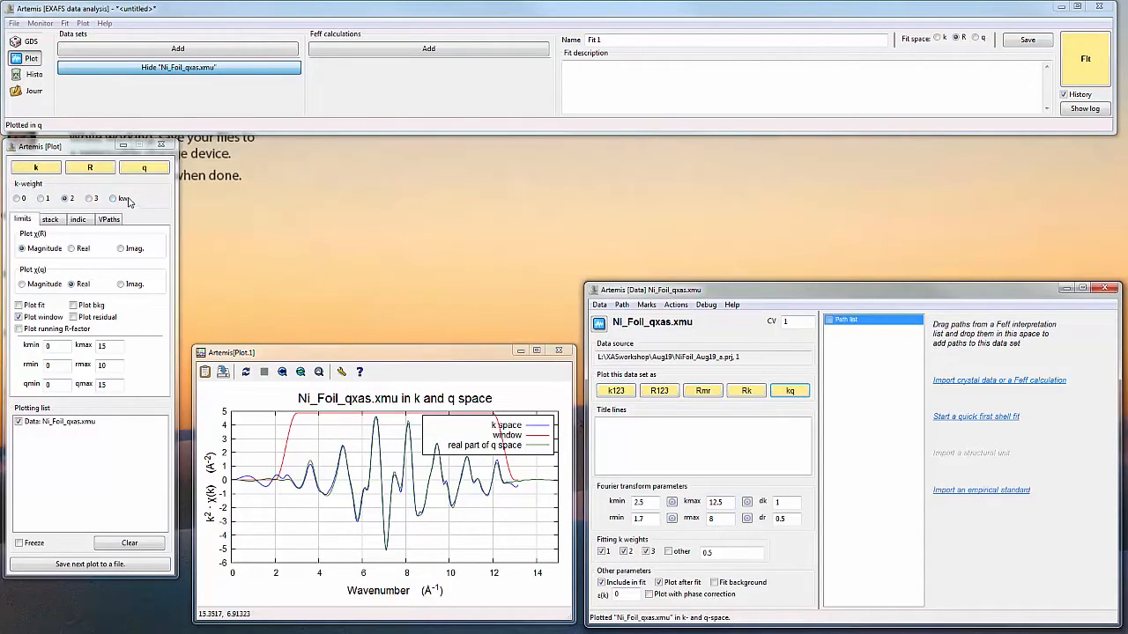
pyautogui.click(150, 222)
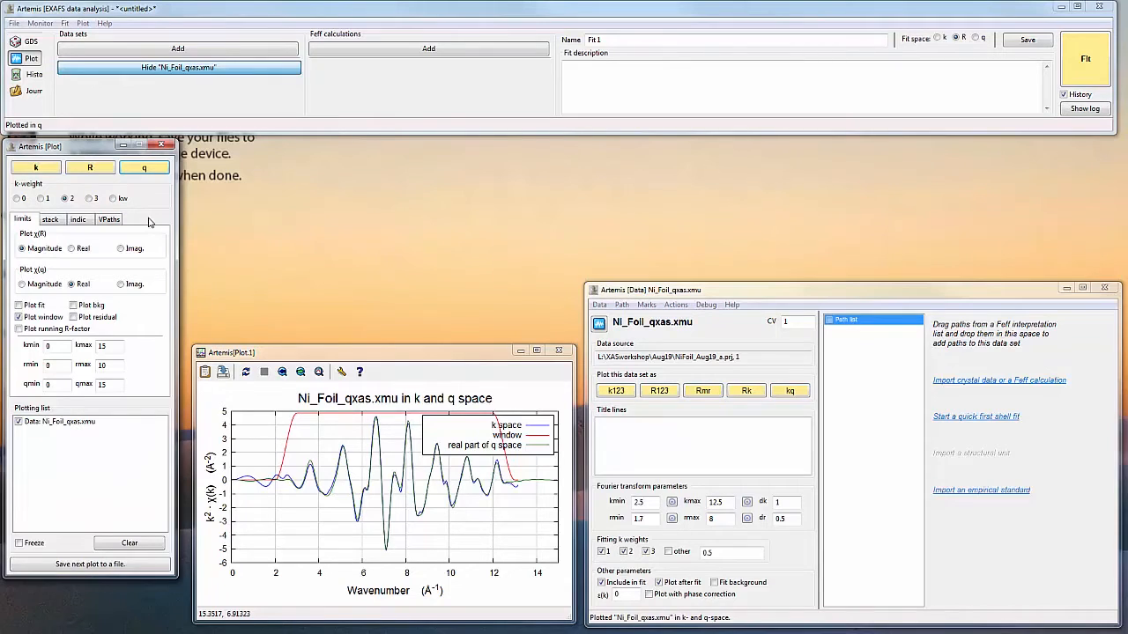
pyautogui.click(87, 168)
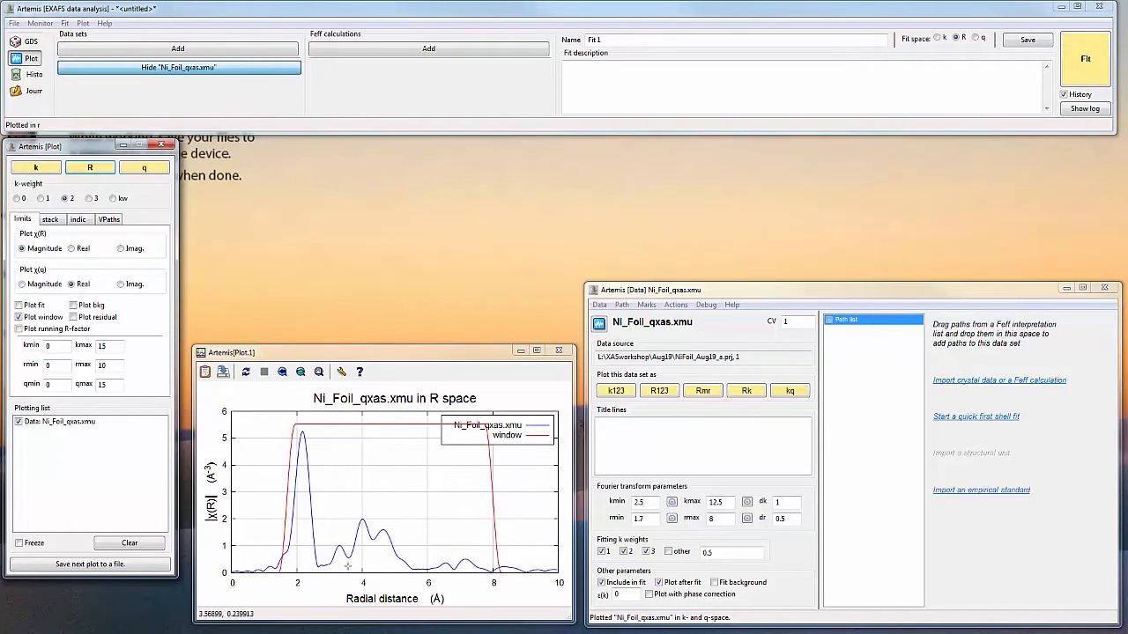
# Step: Check the dR and dK sills item in the Word lesson plan, selecting dR, and return to Artemis
pyautogui.hotkey('alt', 'Tab')
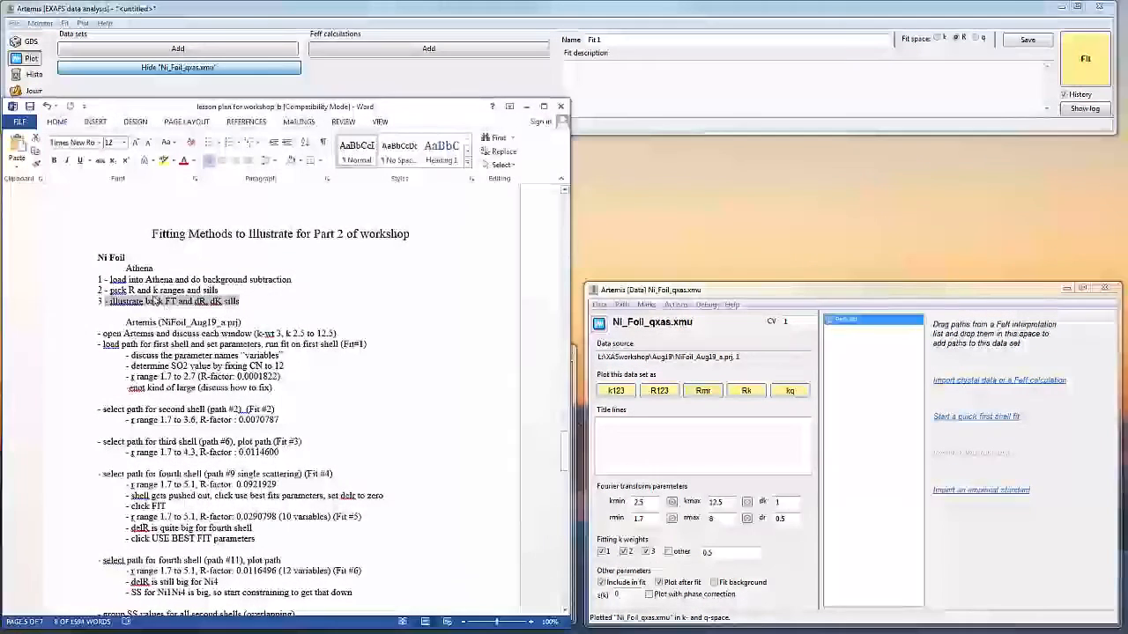
pyautogui.doubleClick(202, 301)
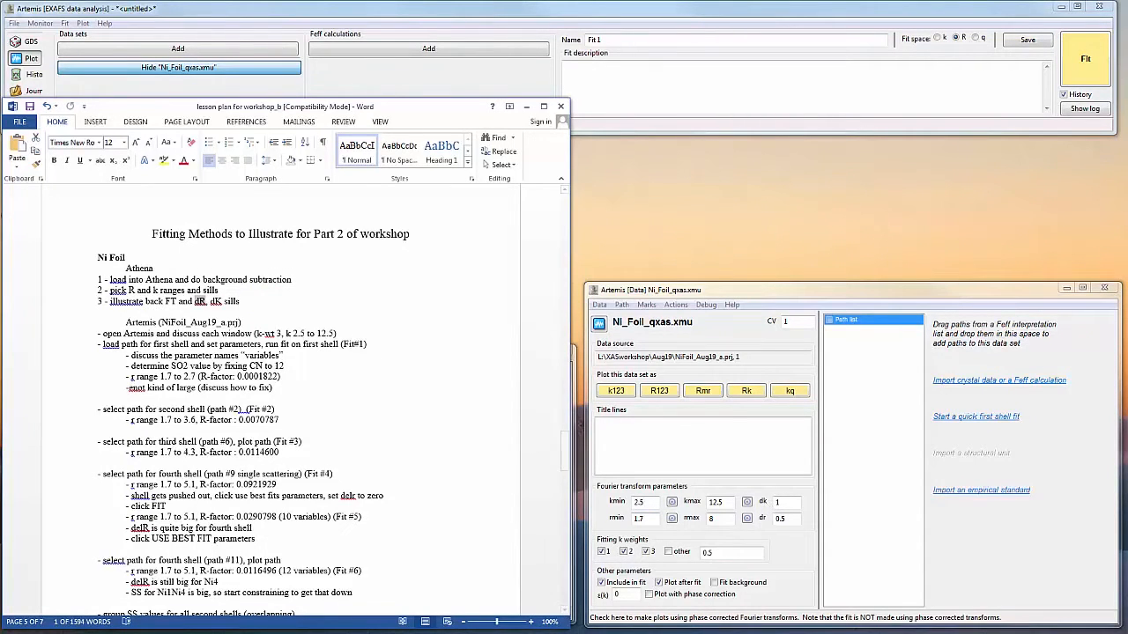
pyautogui.click(459, 632)
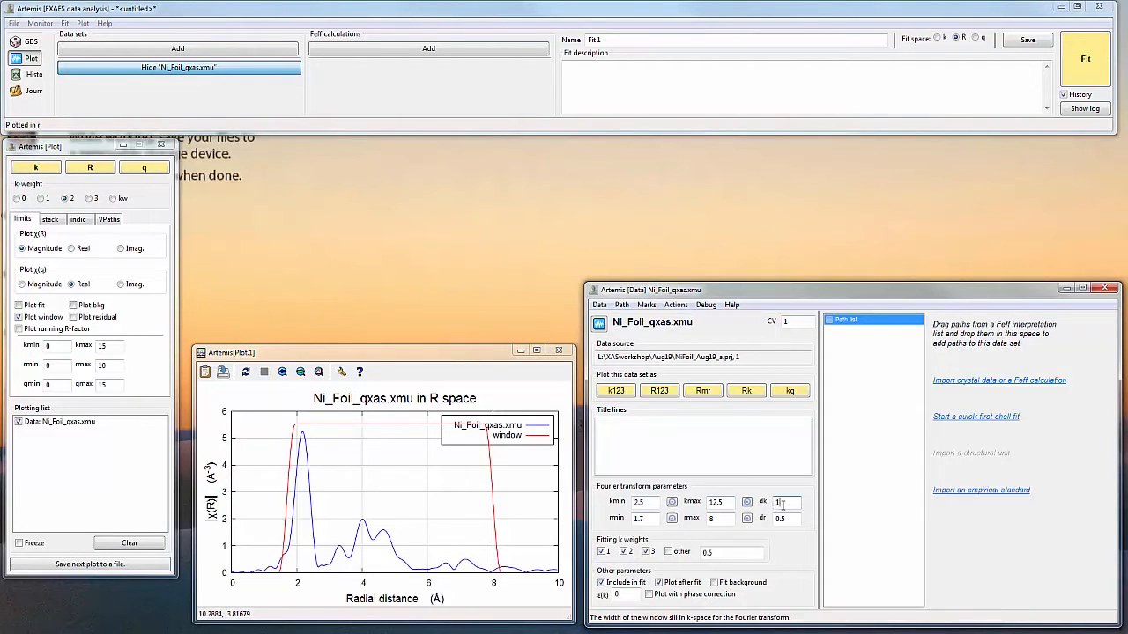
# Step: Set the k-space window sill dk to 3 and replot the data with its window in k-space
pyautogui.click(106, 174)
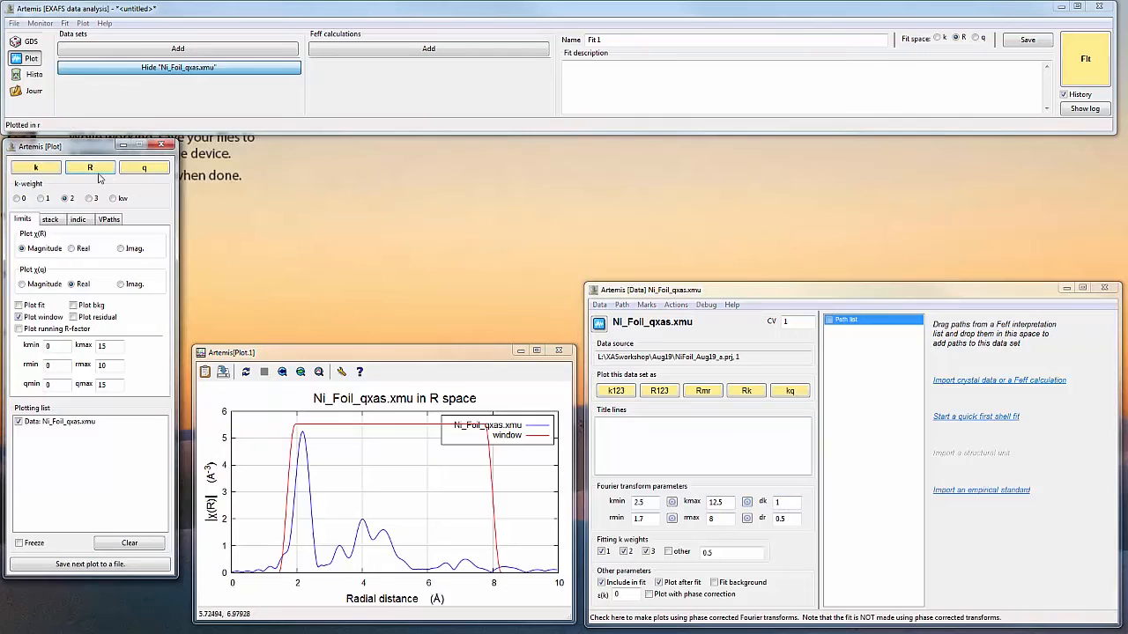
pyautogui.click(53, 169)
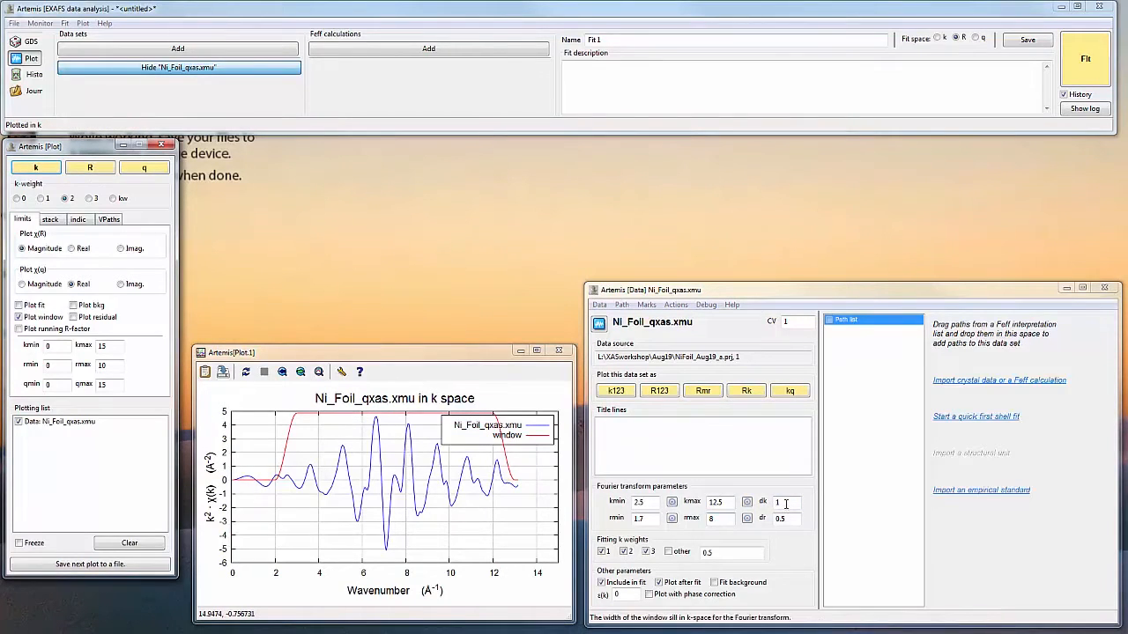
pyautogui.click(759, 509)
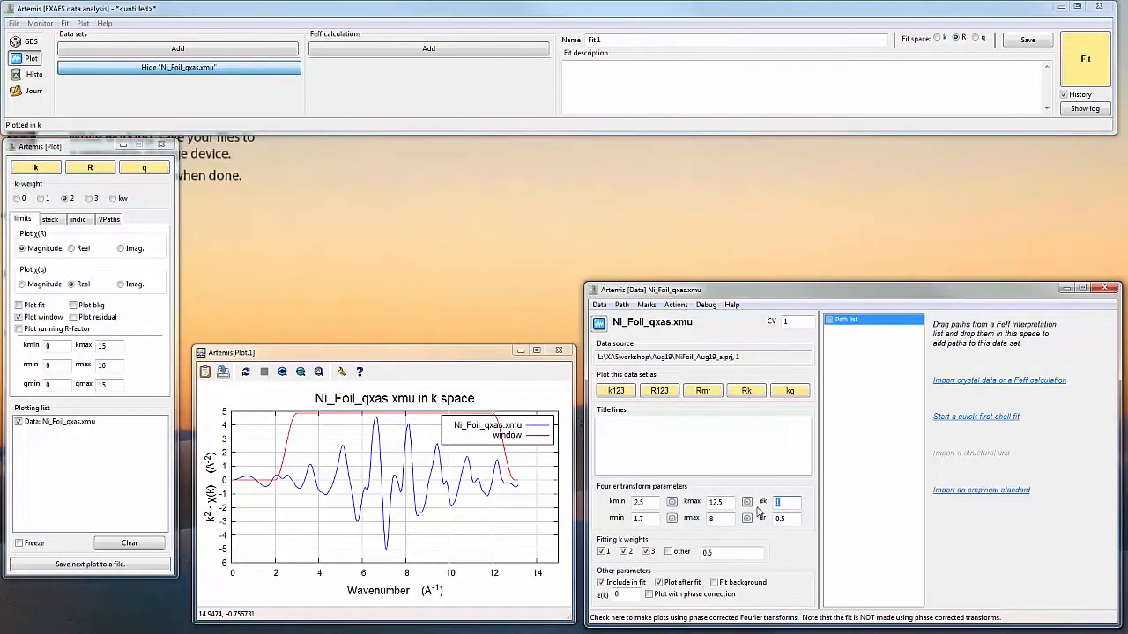
pyautogui.write('3')
pyautogui.click(53, 170)
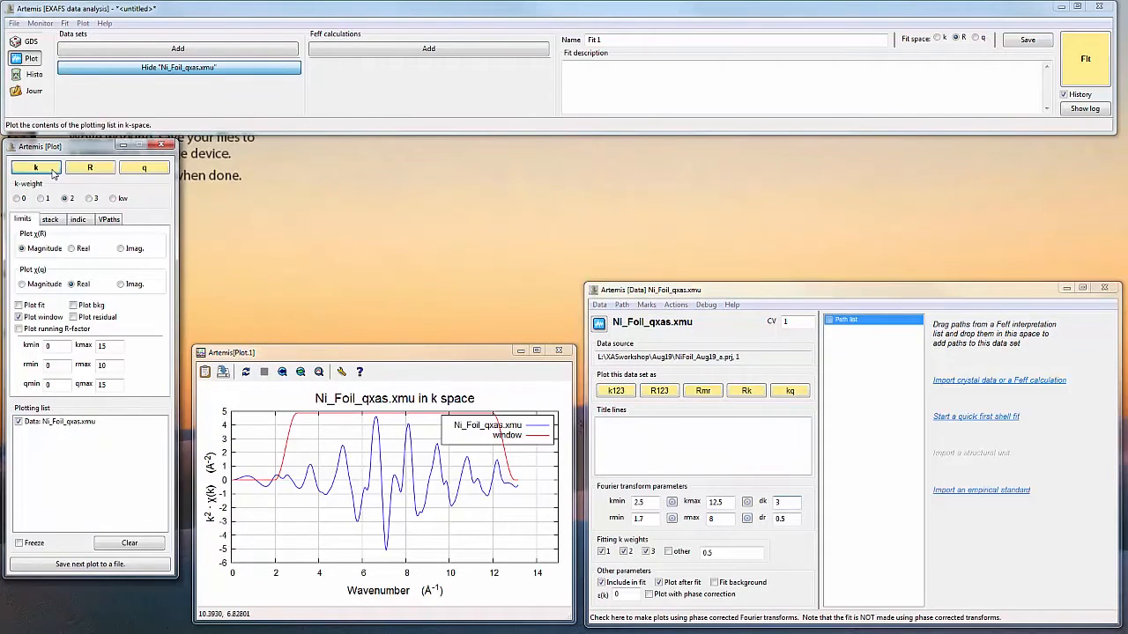
pyautogui.click(53, 170)
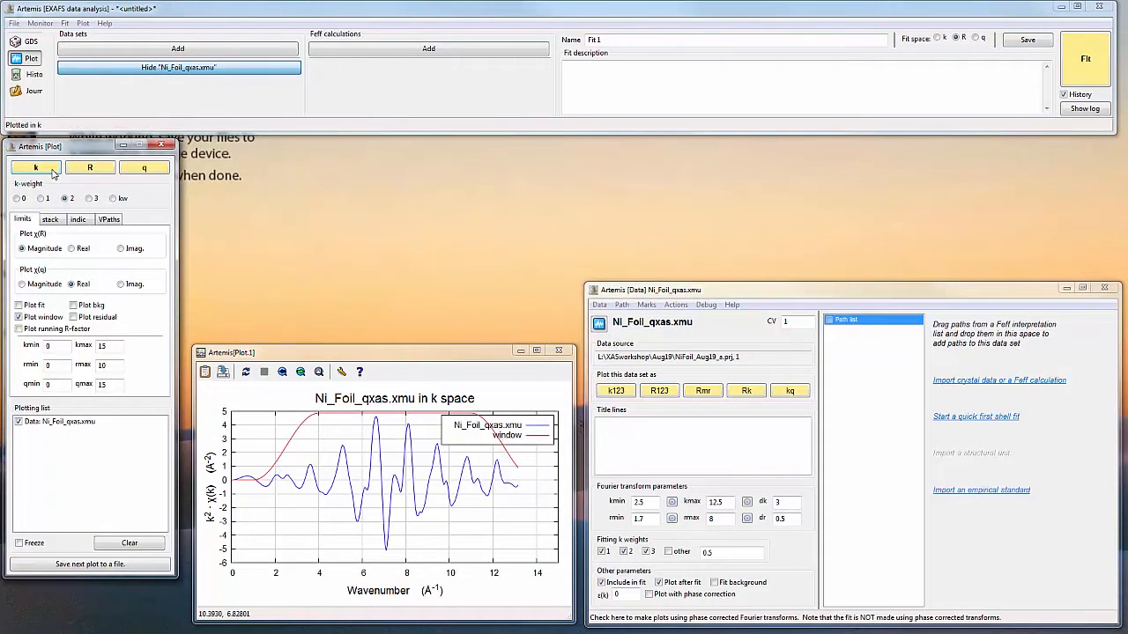
# Step: Restore the window sill dk to 1 and replot the data in k-space
pyautogui.click(795, 505)
pyautogui.write('1')
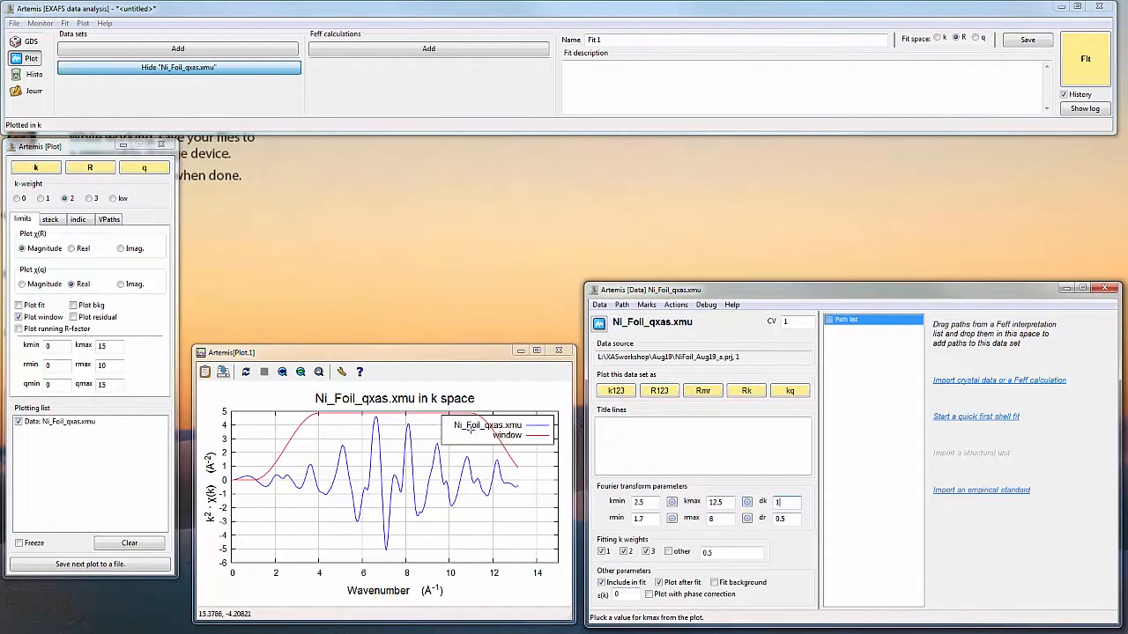
pyautogui.click(43, 173)
# Step: Try a window sill dr of 1 in the R-space plot, and restore dr to 0.5 with a fresh R-space plot
pyautogui.click(90, 167)
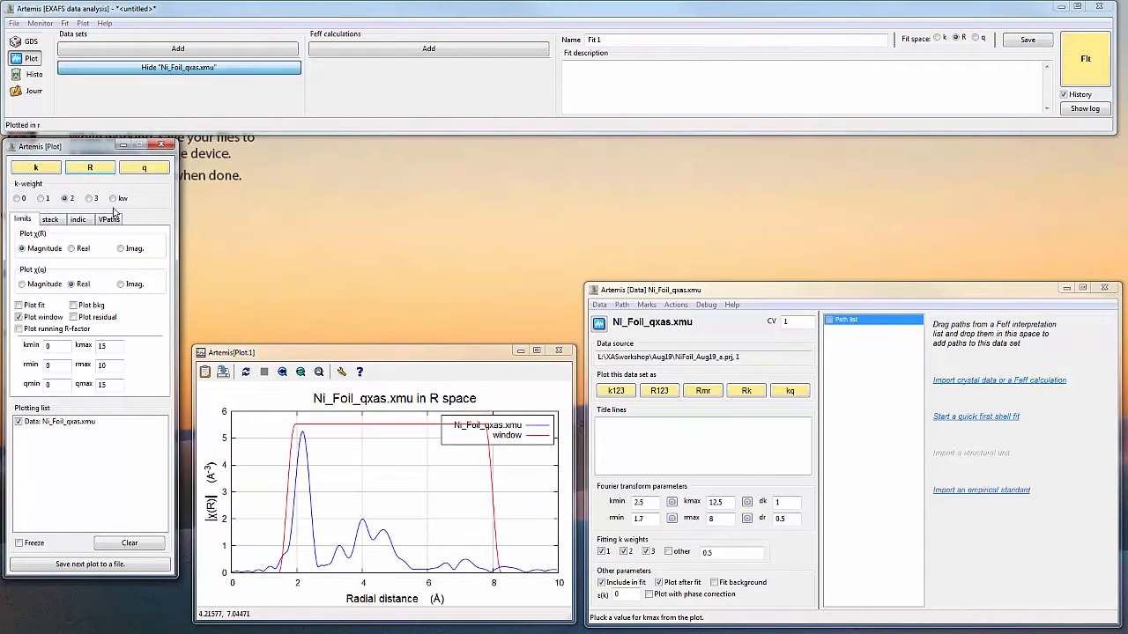
pyautogui.click(780, 518)
pyautogui.write('1')
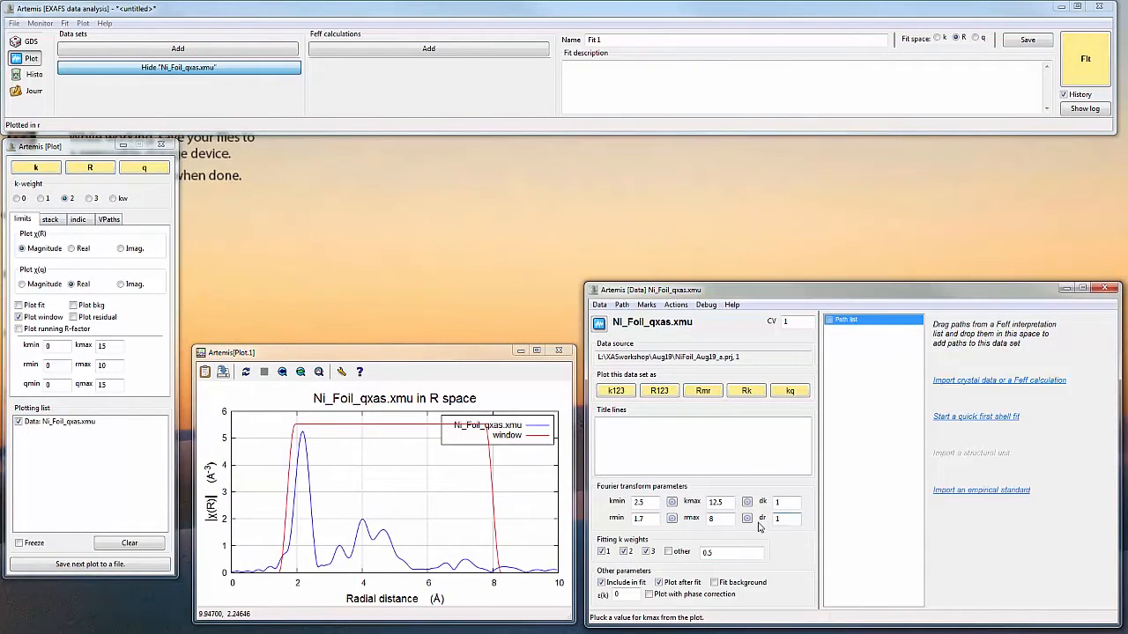
pyautogui.click(105, 168)
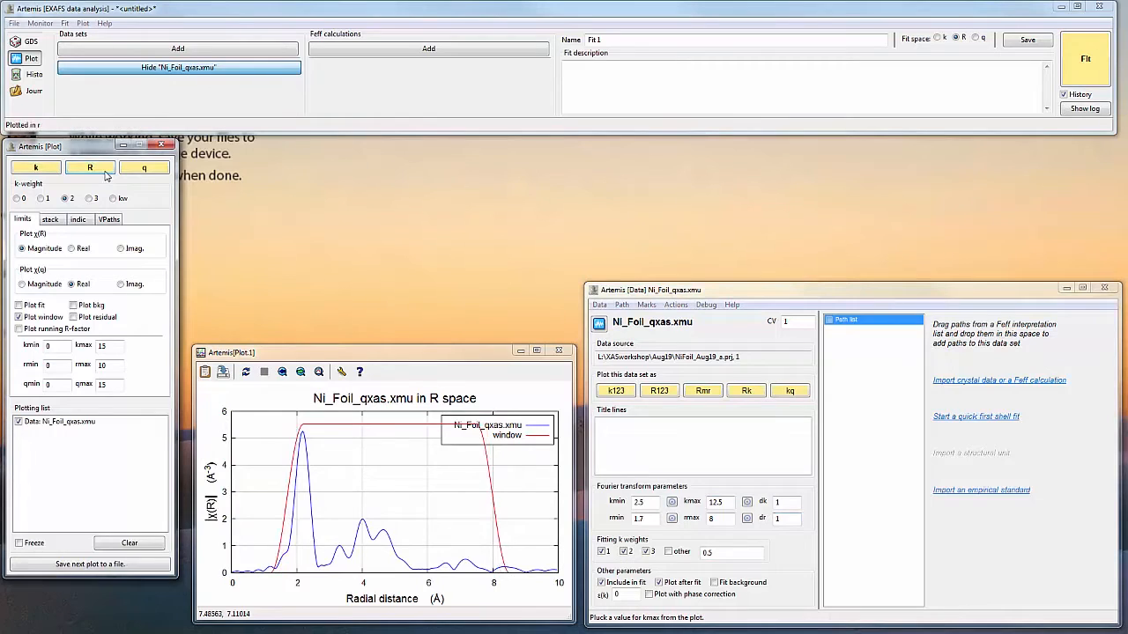
pyautogui.moveTo(784, 520); pyautogui.dragTo(771, 520)
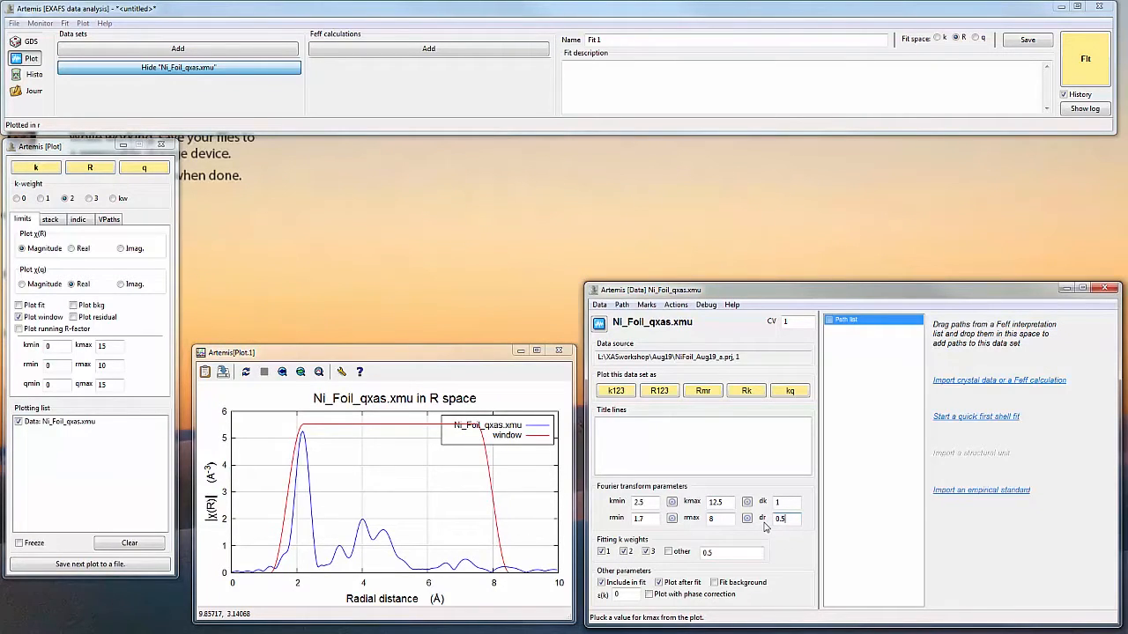
pyautogui.click(94, 170)
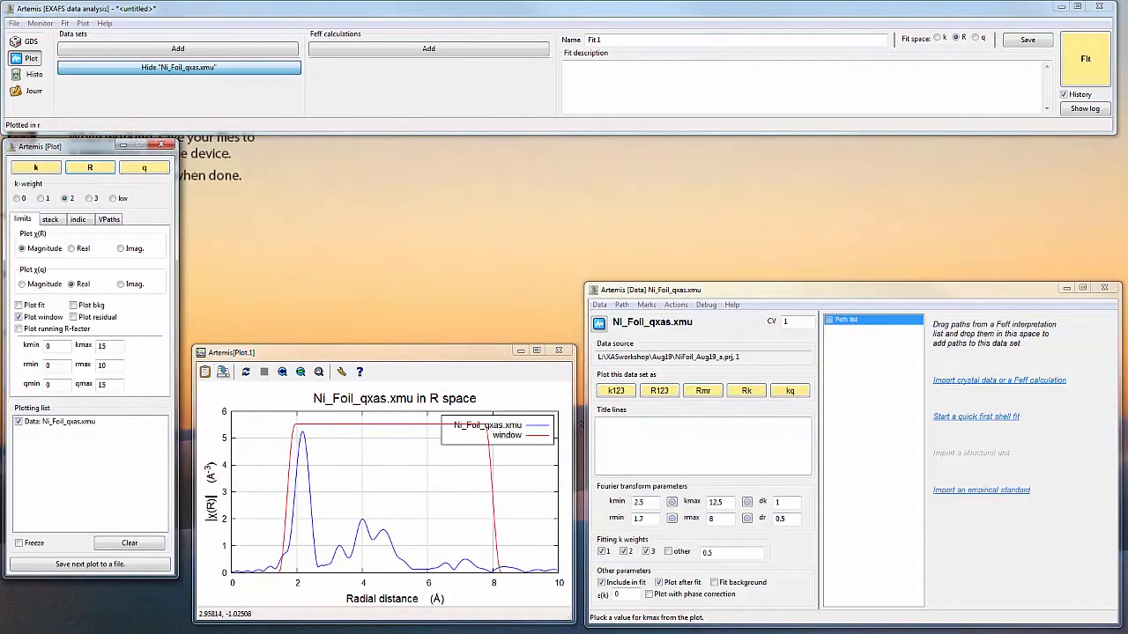
# Step: Switch to the Word lesson plan, highlight the opening lines of its Artemis section, and return to Artemis
pyautogui.hotkey('alt', 'Tab')
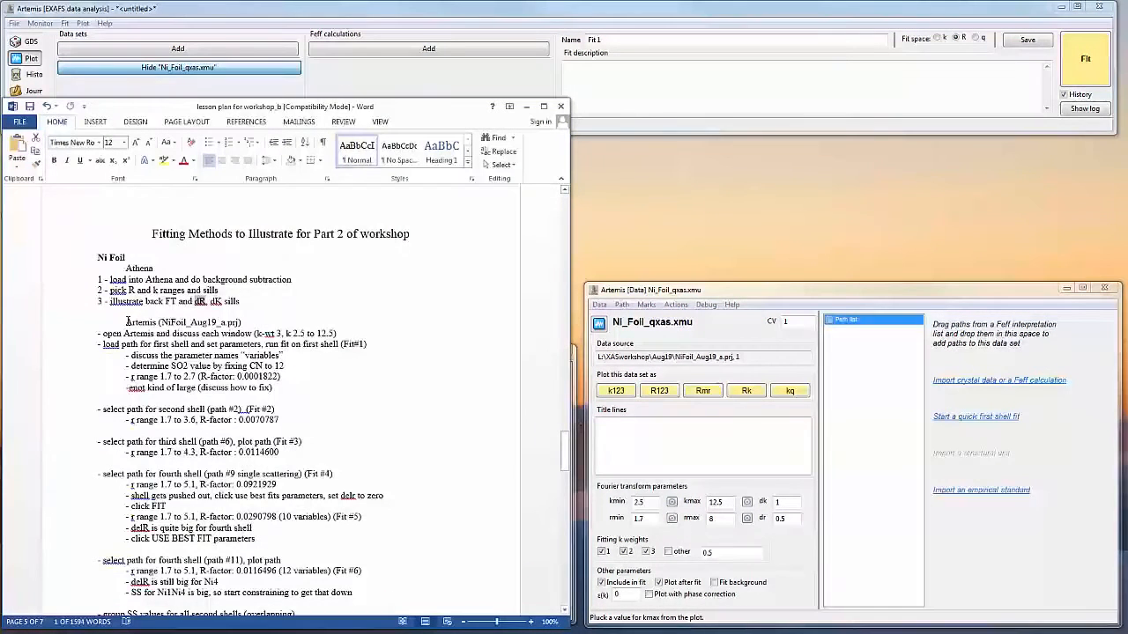
pyautogui.moveTo(128, 322); pyautogui.dragTo(292, 333)
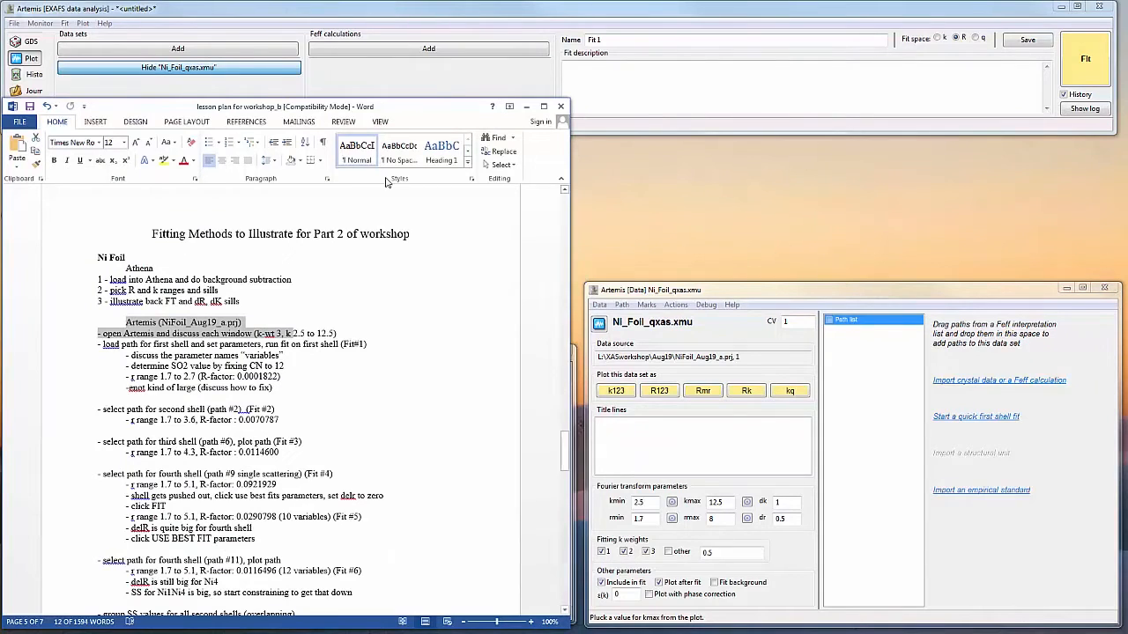
pyautogui.click(526, 106)
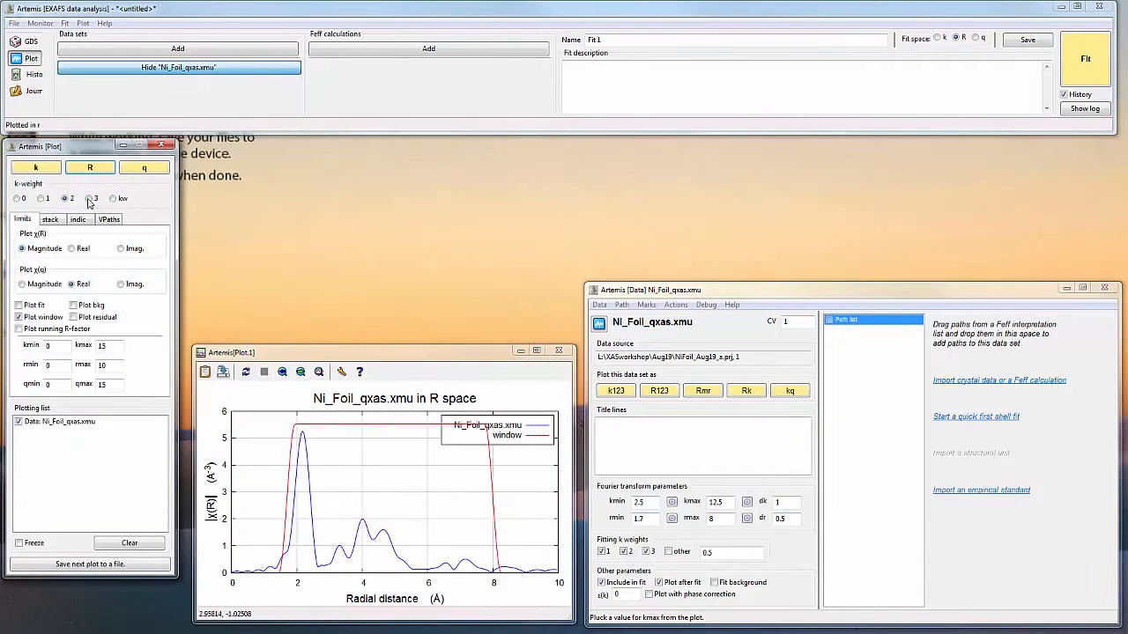
# Step: Set the plot k-weight to 3 and plot the Ni foil data in k-space
pyautogui.click(50, 170)
pyautogui.click(89, 199)
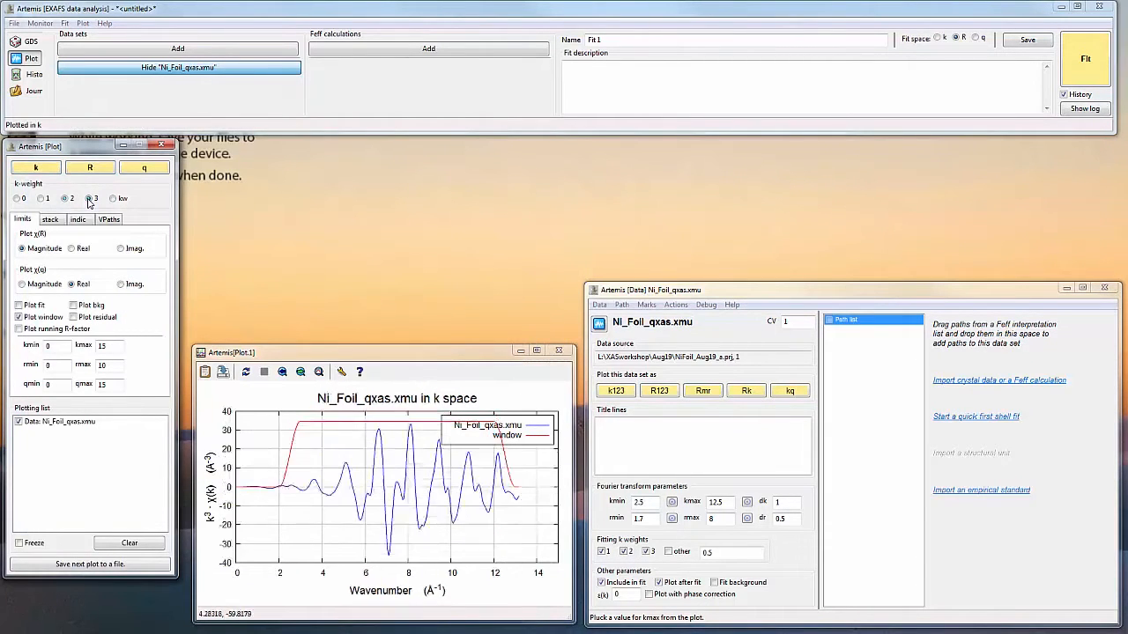
pyautogui.click(42, 171)
# Step: Review the first-shell path item in the Word lesson plan and protocol items 2 and 3 on the PowerPoint summary slide, and return to Artemis
pyautogui.click(441, 633)
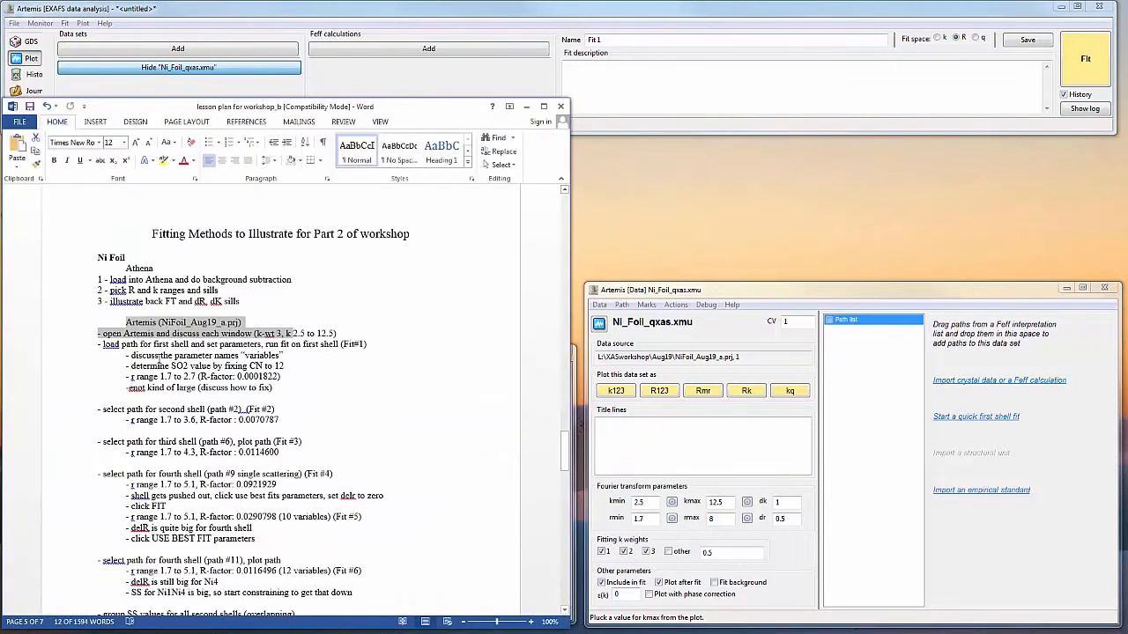
pyautogui.moveTo(103, 344); pyautogui.dragTo(262, 344)
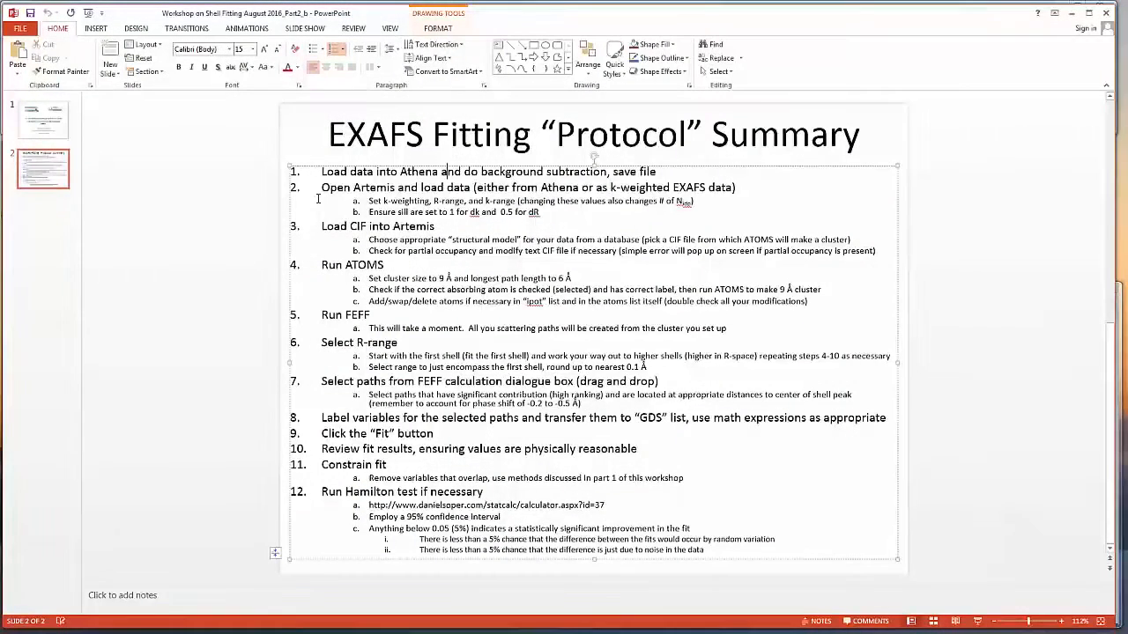
pyautogui.click(250, 151)
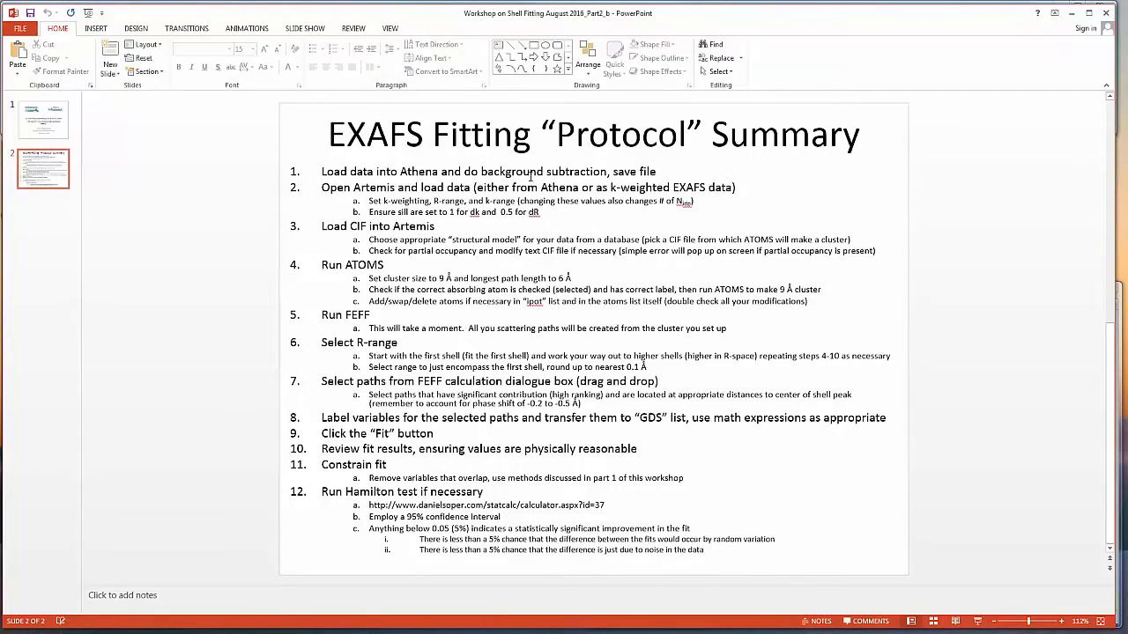
pyautogui.moveTo(348, 187); pyautogui.dragTo(705, 188)
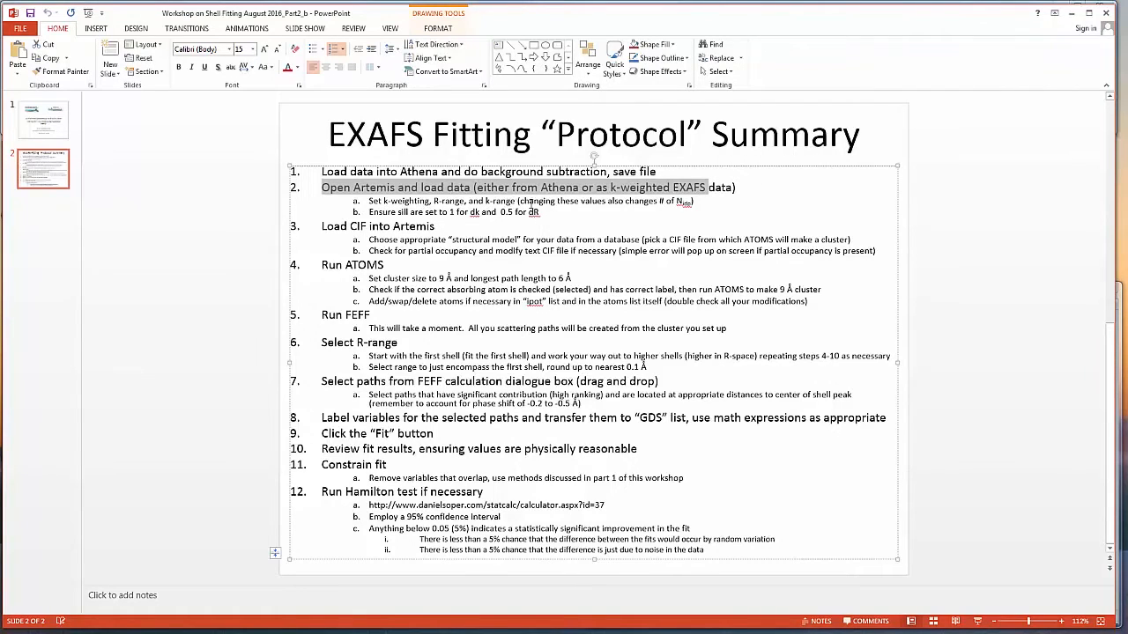
pyautogui.moveTo(532, 201); pyautogui.dragTo(695, 201)
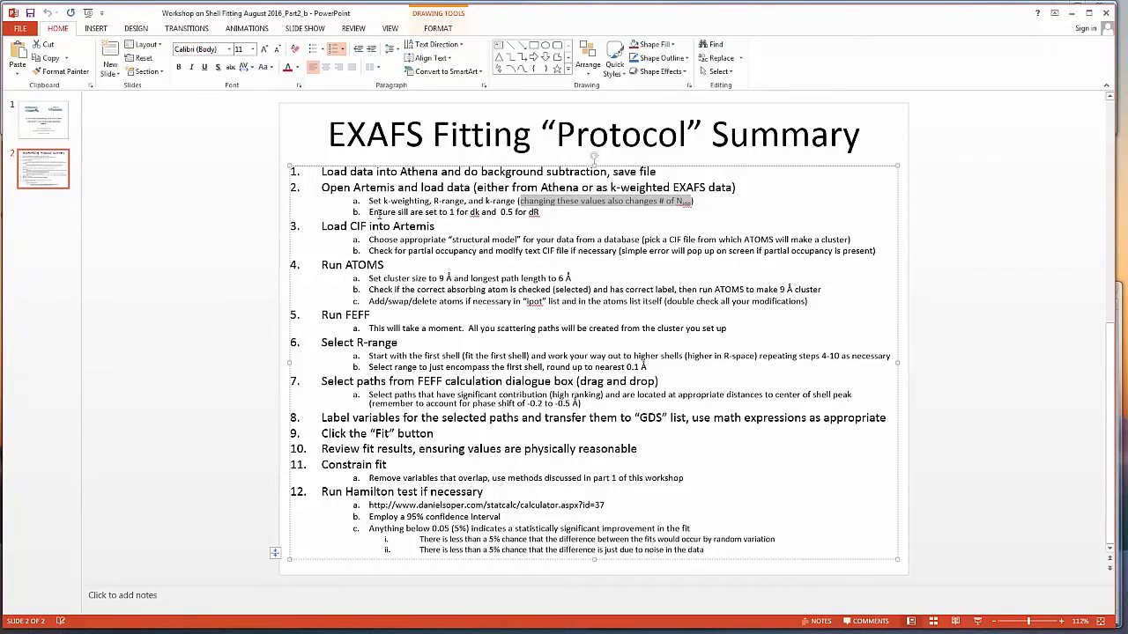
pyautogui.moveTo(380, 214); pyautogui.dragTo(473, 214)
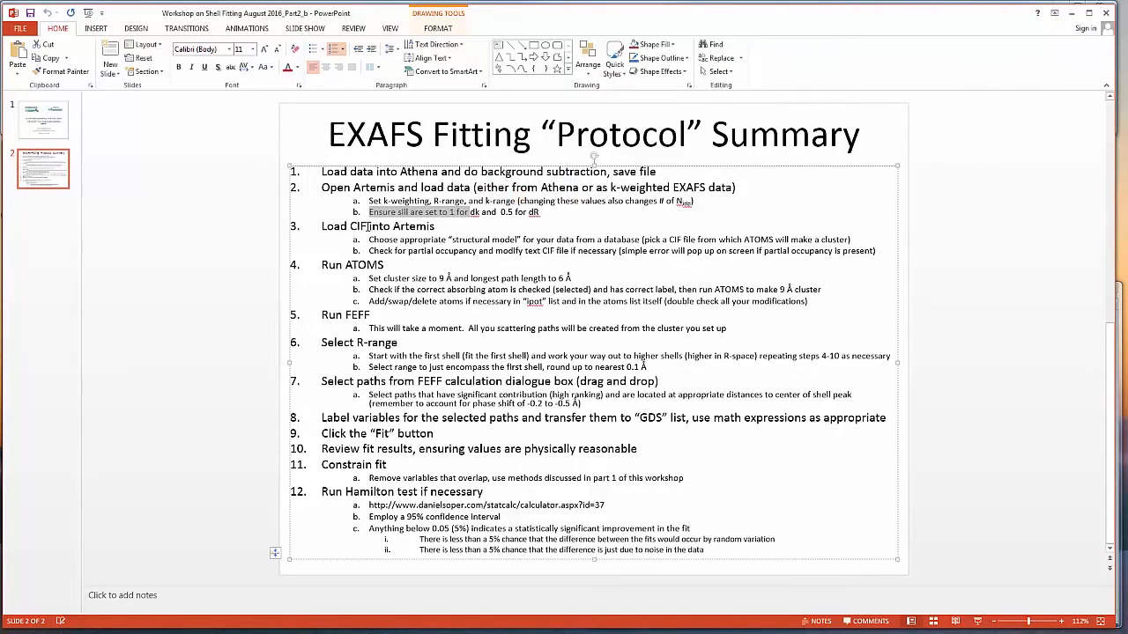
pyautogui.moveTo(323, 226); pyautogui.dragTo(435, 227)
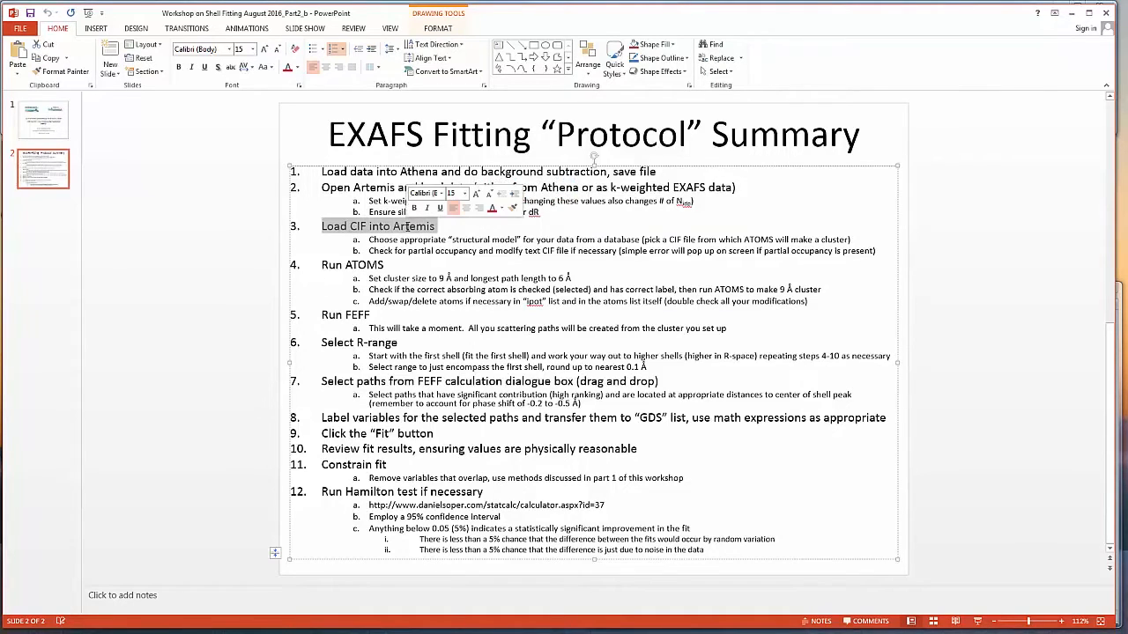
pyautogui.click(1071, 12)
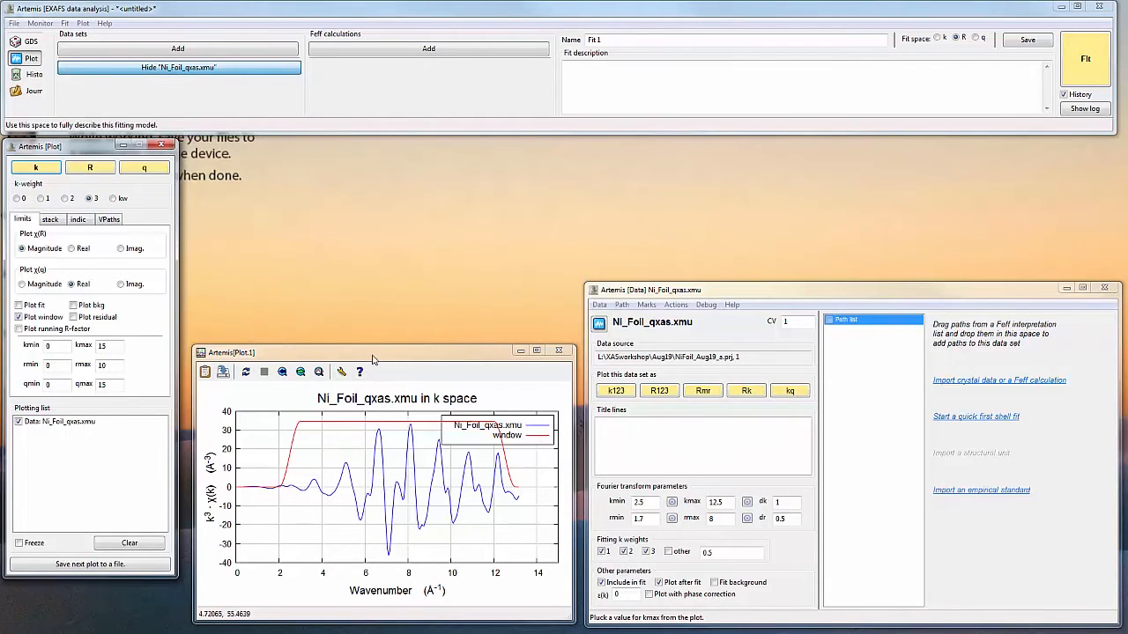
# Step: Switch to the web browser and search the American Mineralogist Crystal Structure Database for the mineral nickel
pyautogui.click(279, 633)
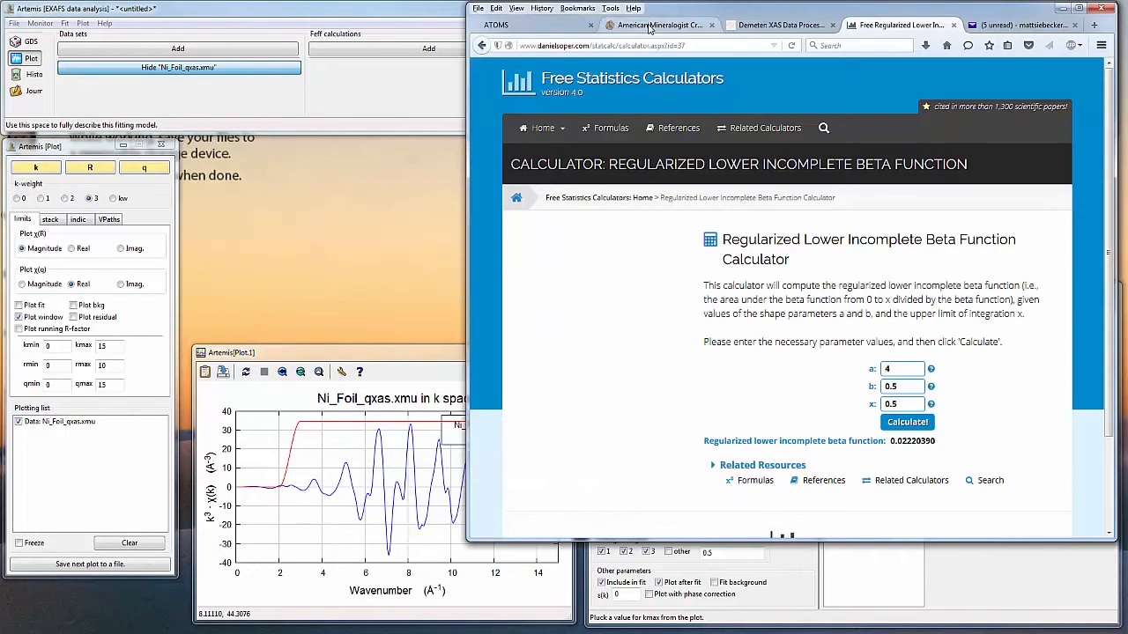
pyautogui.click(652, 24)
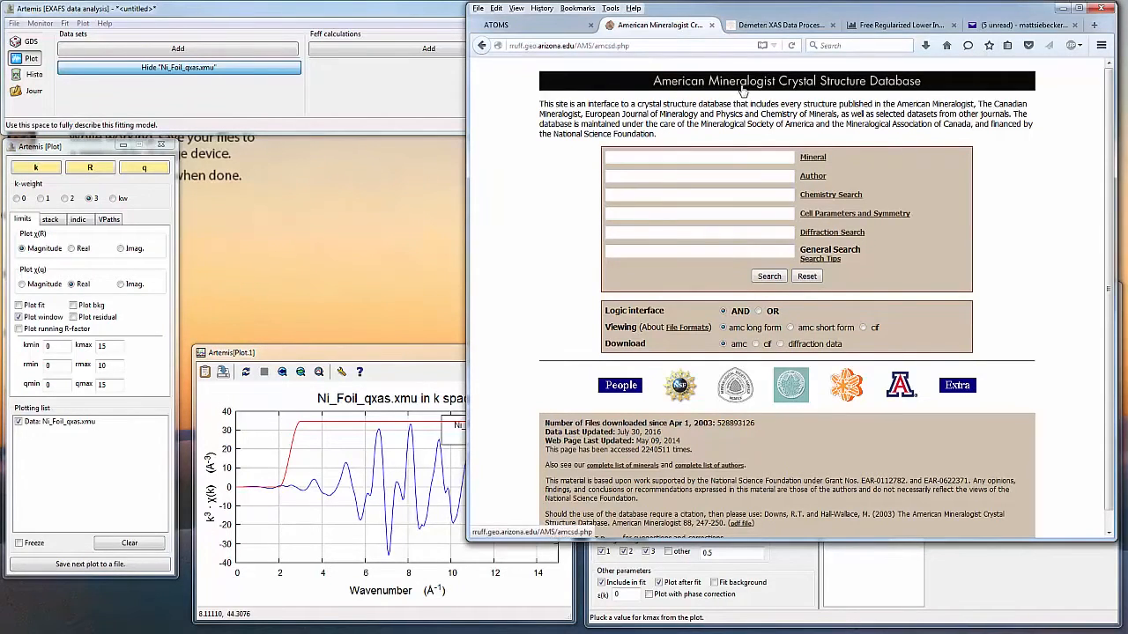
pyautogui.click(721, 155)
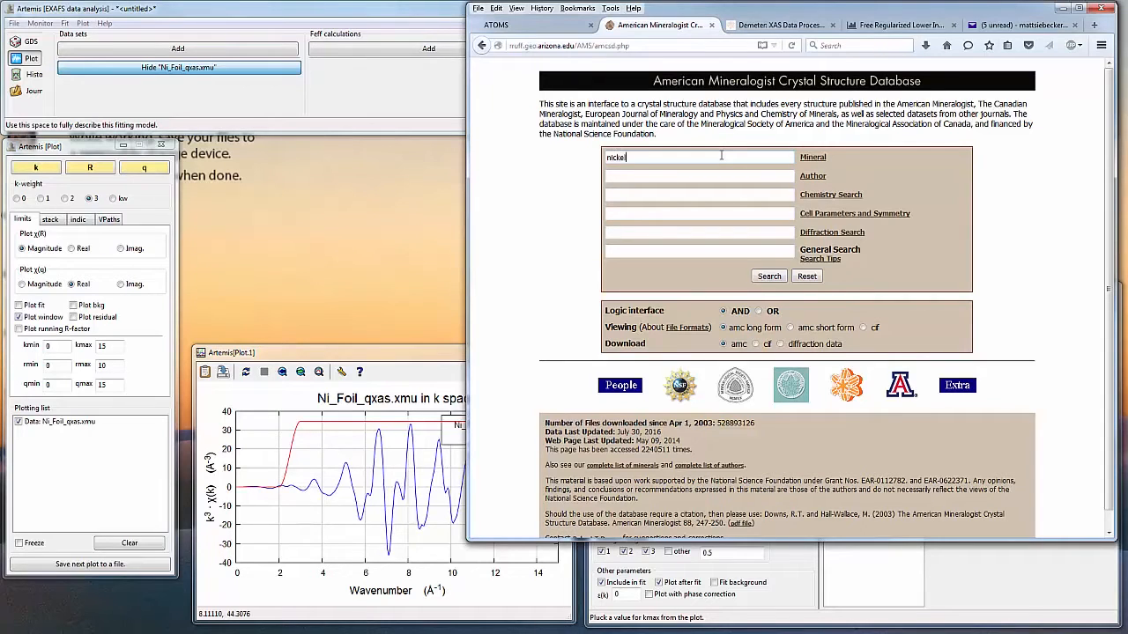
pyautogui.press('Return')
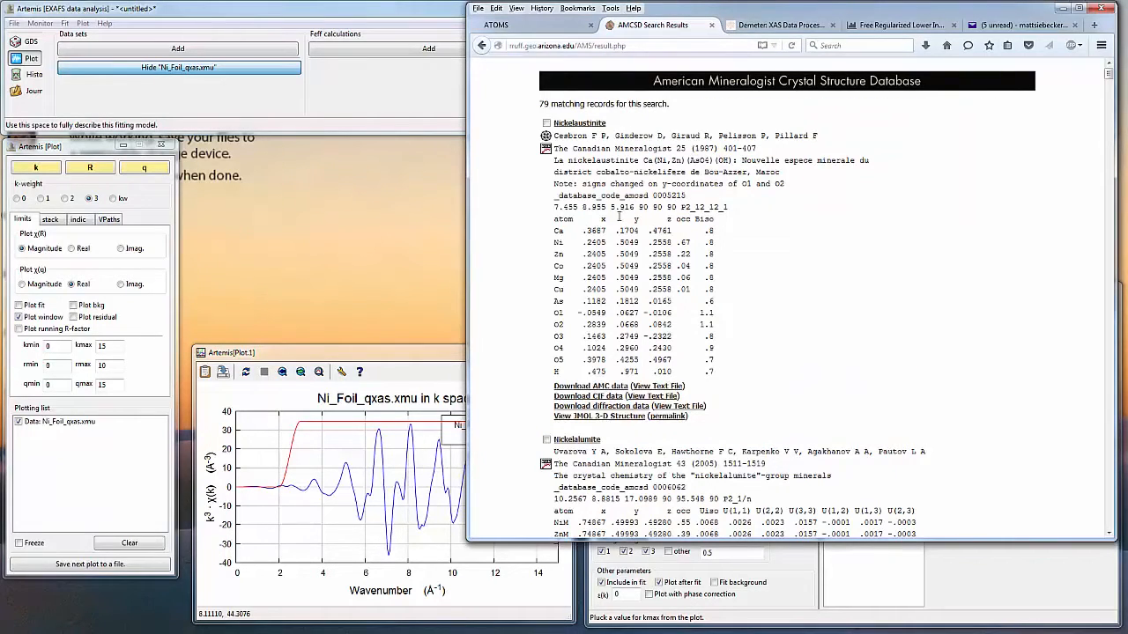
# Step: Find the 1988 nickel records by author surname in the results, compare their sample temperatures, highlight the 293 K record's details, and return to Artemis
pyautogui.hotkey('ctrl', 'f')
pyautogui.write('suh')
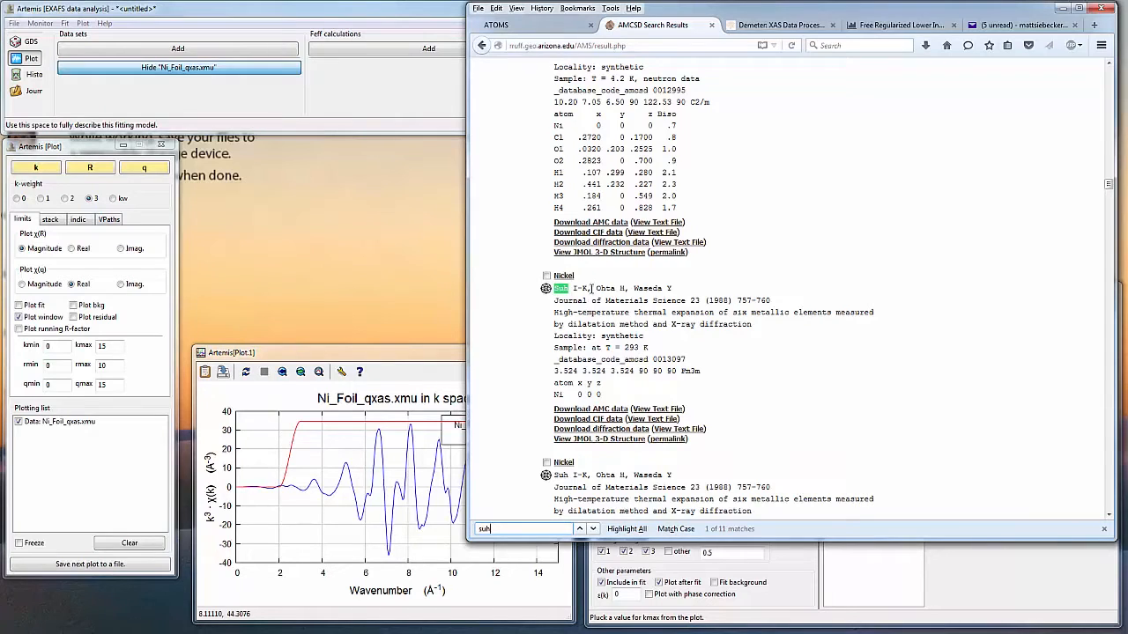
pyautogui.moveTo(649, 348); pyautogui.dragTo(604, 348)
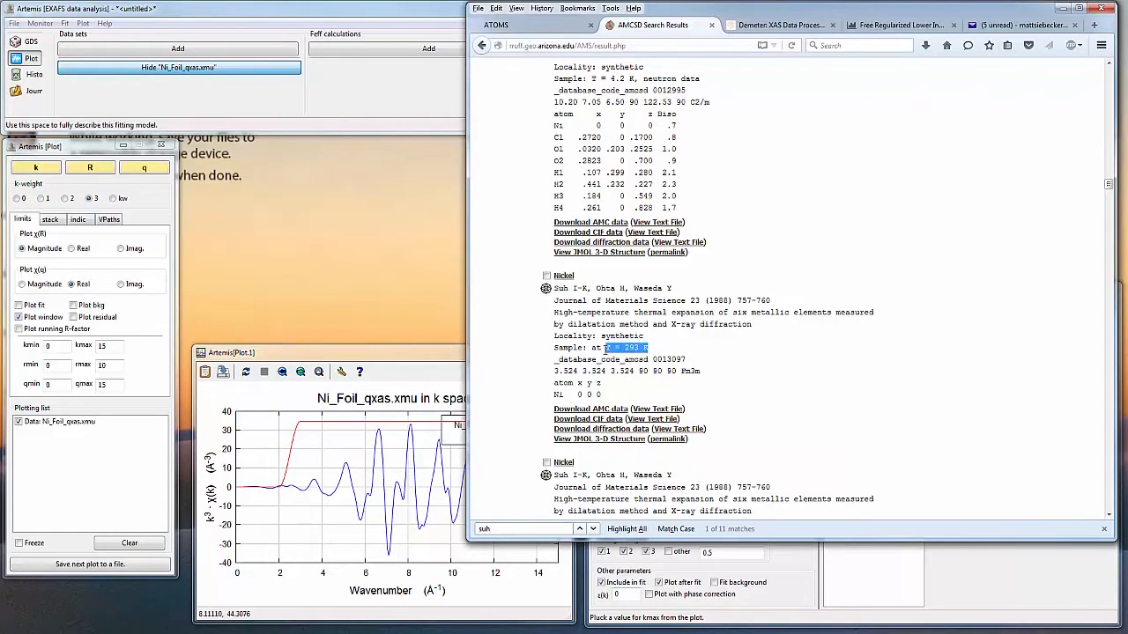
pyautogui.scroll(-3, 616, 357)
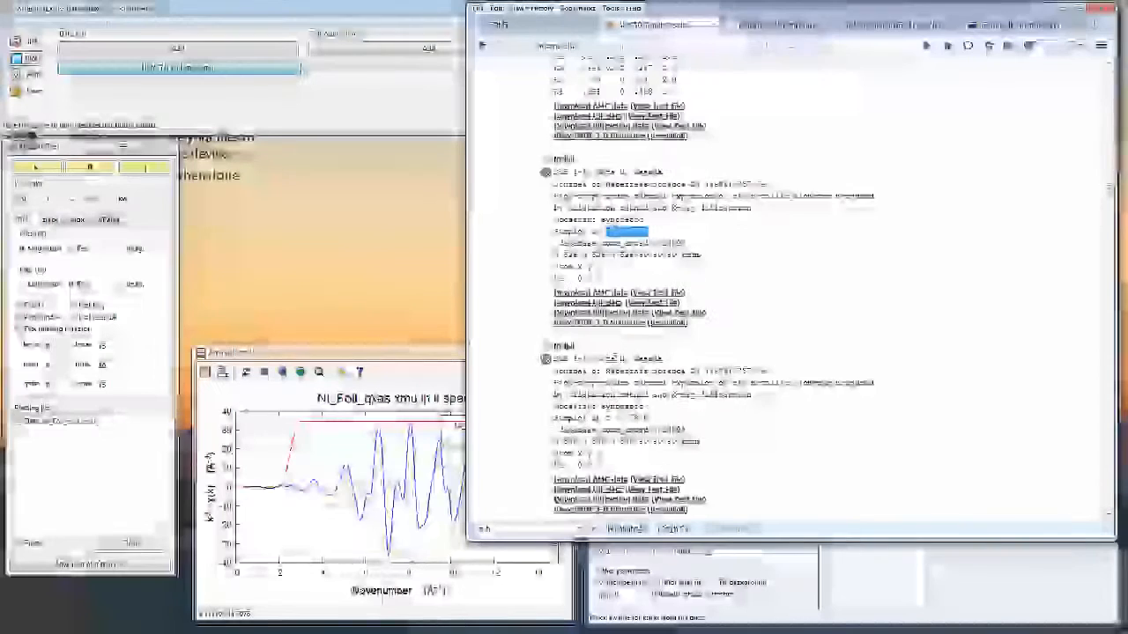
pyautogui.moveTo(647, 400); pyautogui.dragTo(606, 401)
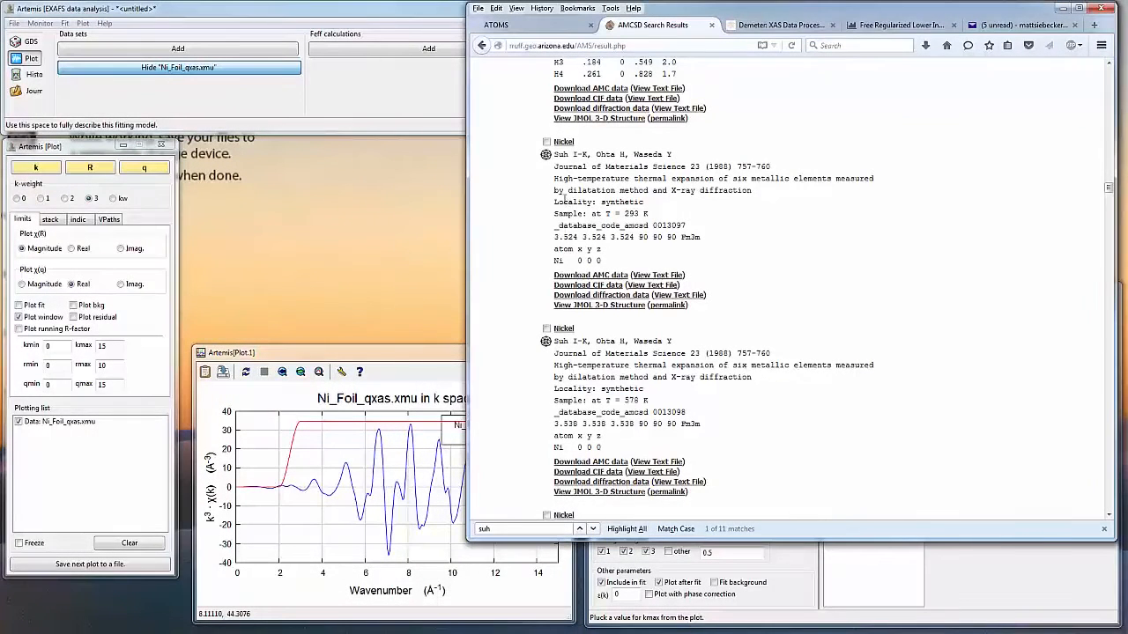
pyautogui.moveTo(564, 166); pyautogui.dragTo(657, 224)
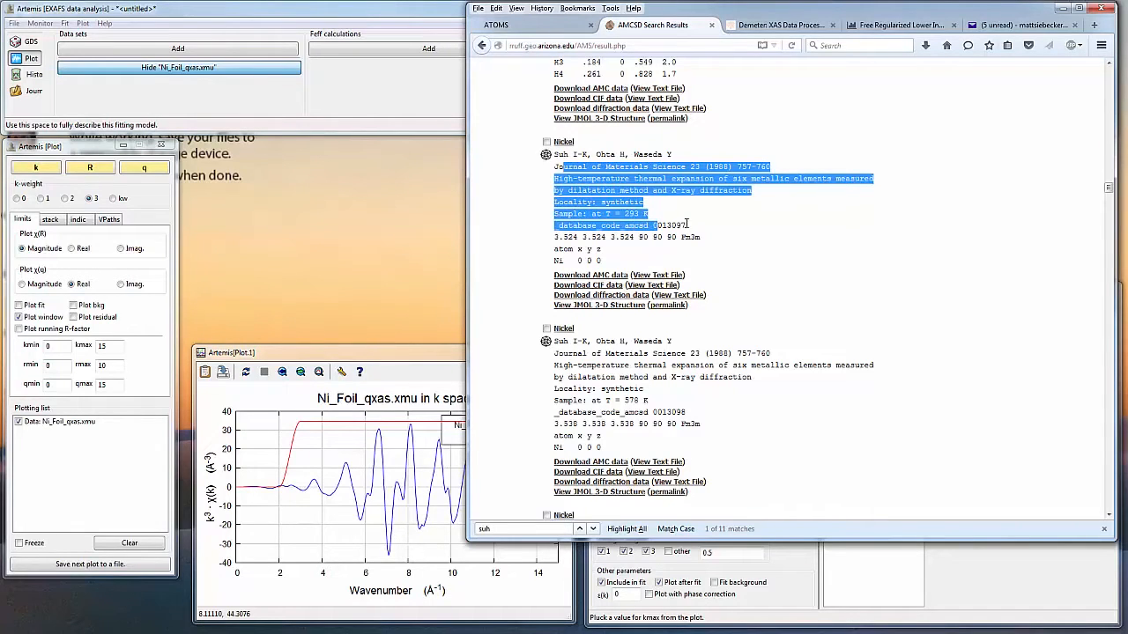
pyautogui.click(568, 167)
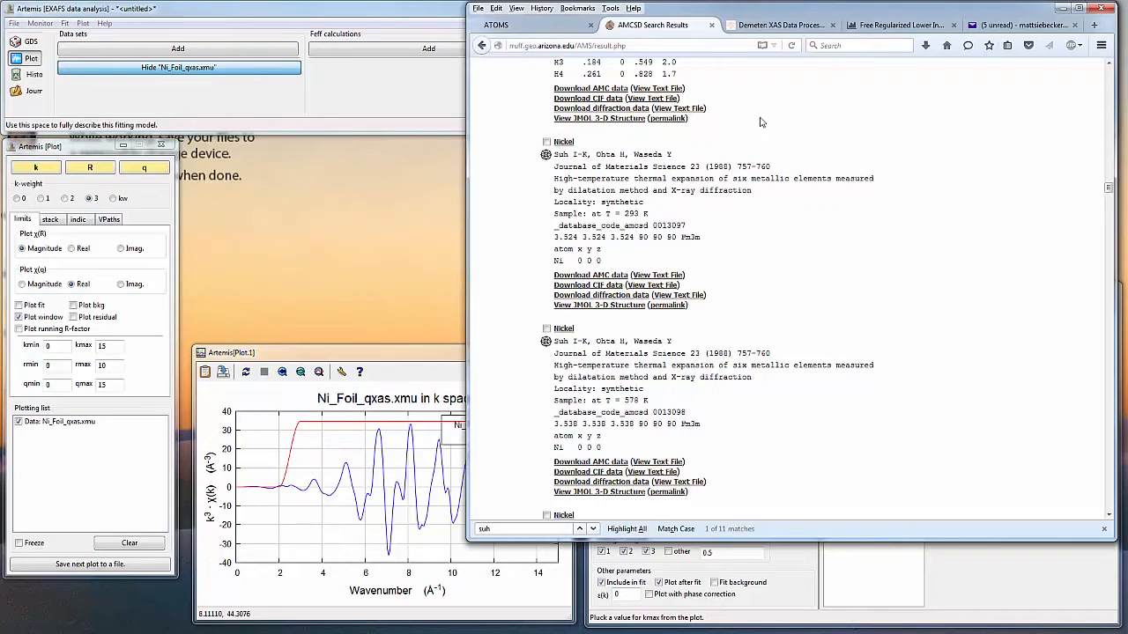
pyautogui.click(1062, 11)
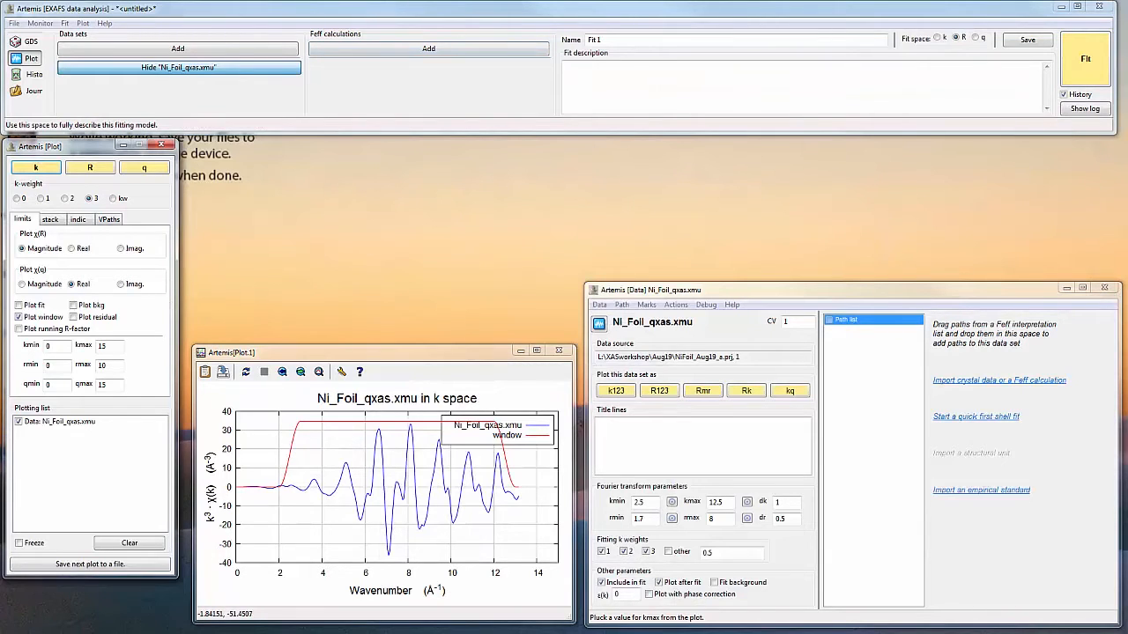
# Step: Import the crystal data file Nickel_Suh.cif as a Feff calculation and move the Atoms and Feff window clear of the plot
pyautogui.hotkey('alt', 'Tab')
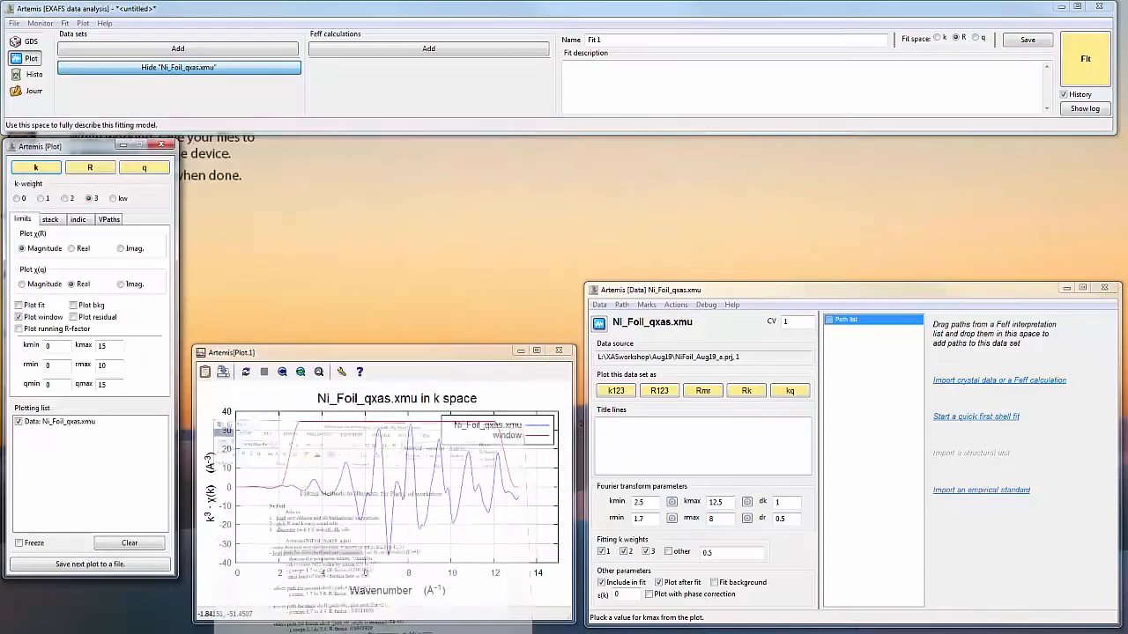
pyautogui.click(371, 52)
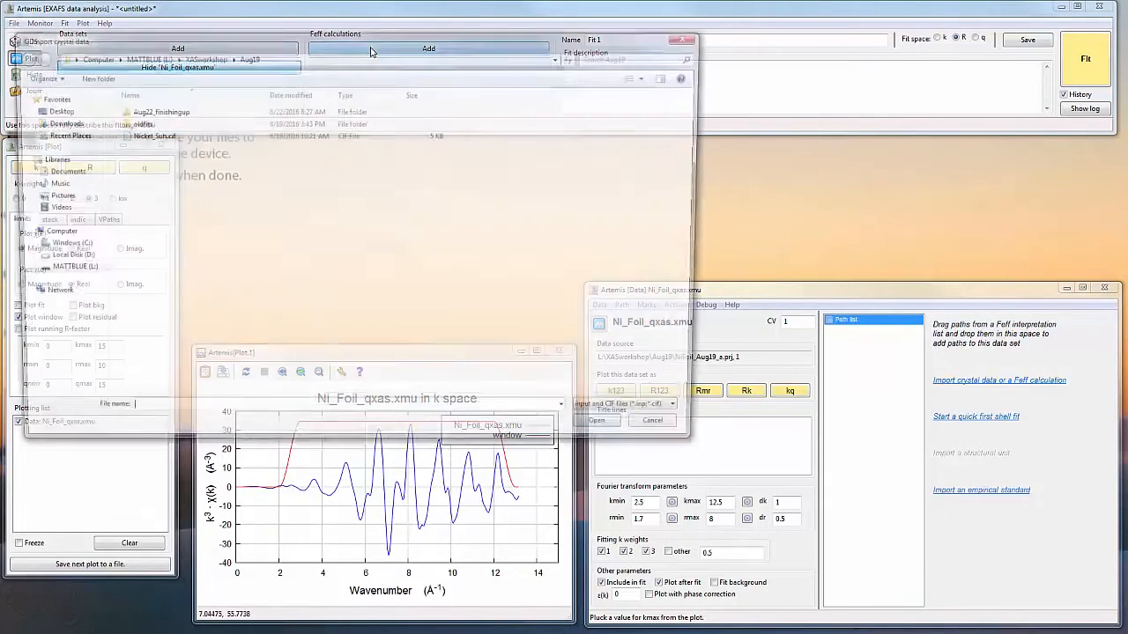
pyautogui.click(165, 138)
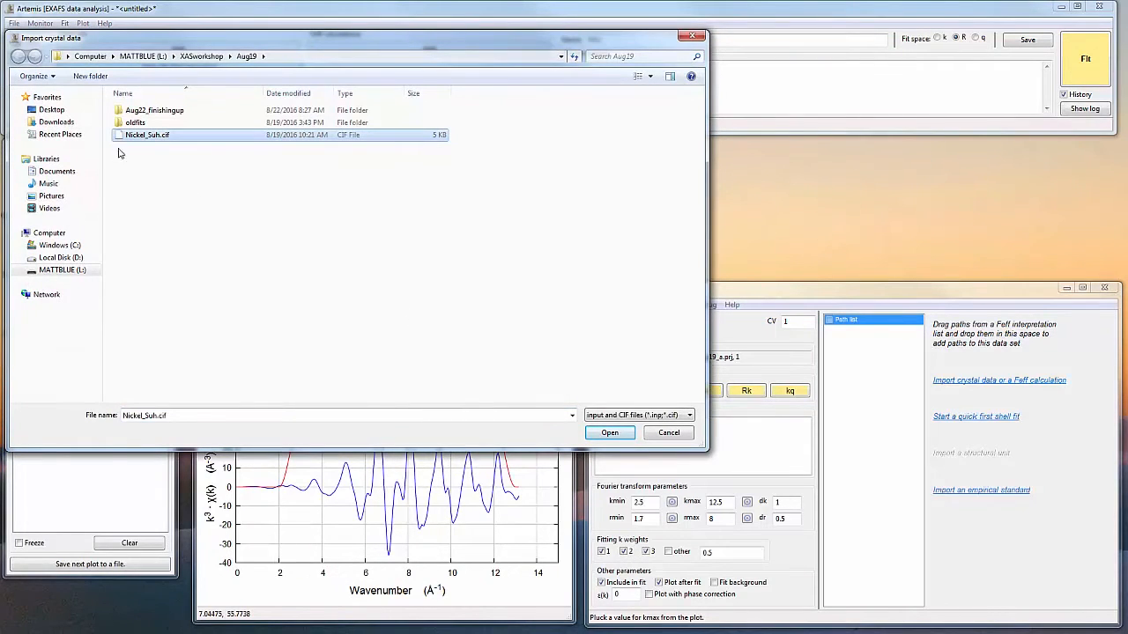
pyautogui.click(609, 433)
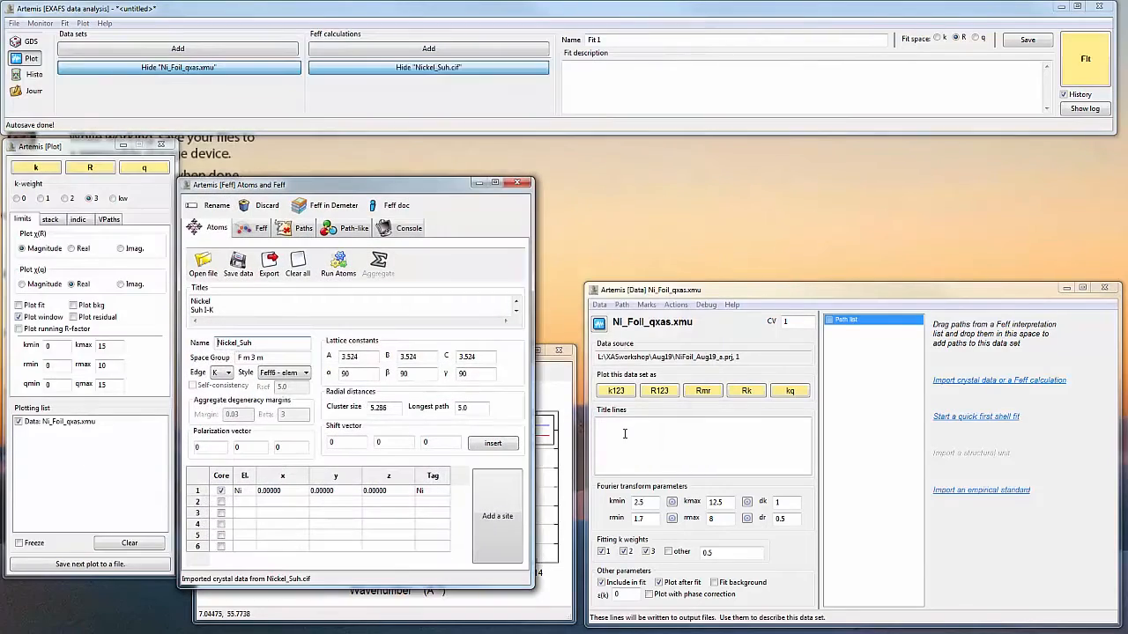
pyautogui.moveTo(360, 192); pyautogui.dragTo(187, 227)
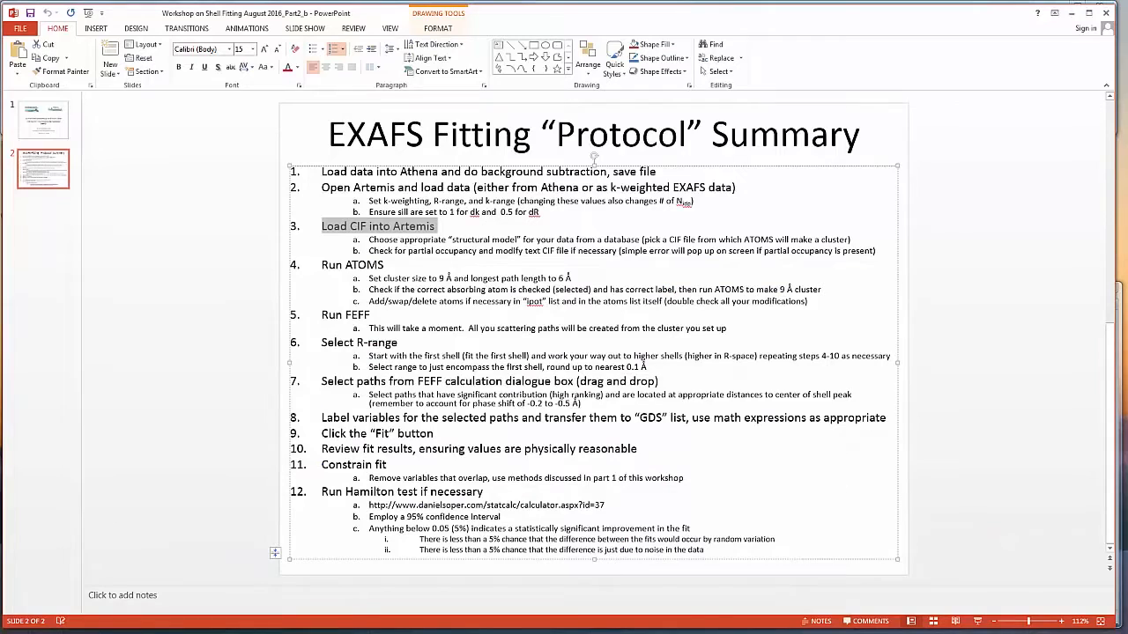
# Step: Review the PowerPoint protocol items on choosing a structural model, checking partial occupancy, and the Atoms cluster size and path length
pyautogui.moveTo(419, 240); pyautogui.dragTo(838, 242)
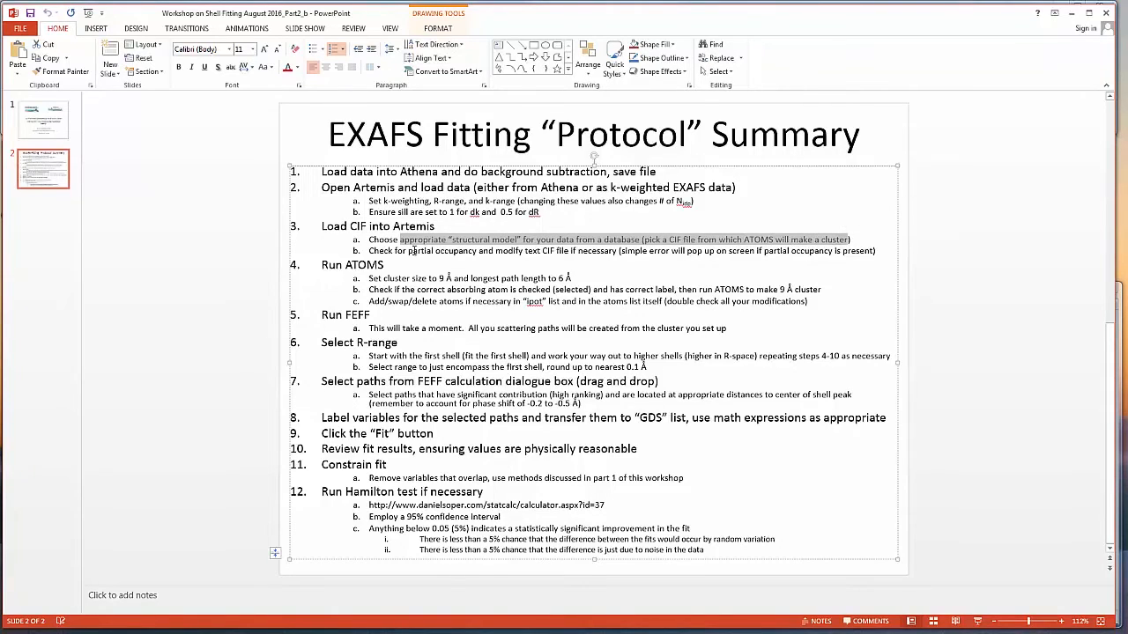
pyautogui.moveTo(397, 251); pyautogui.dragTo(578, 254)
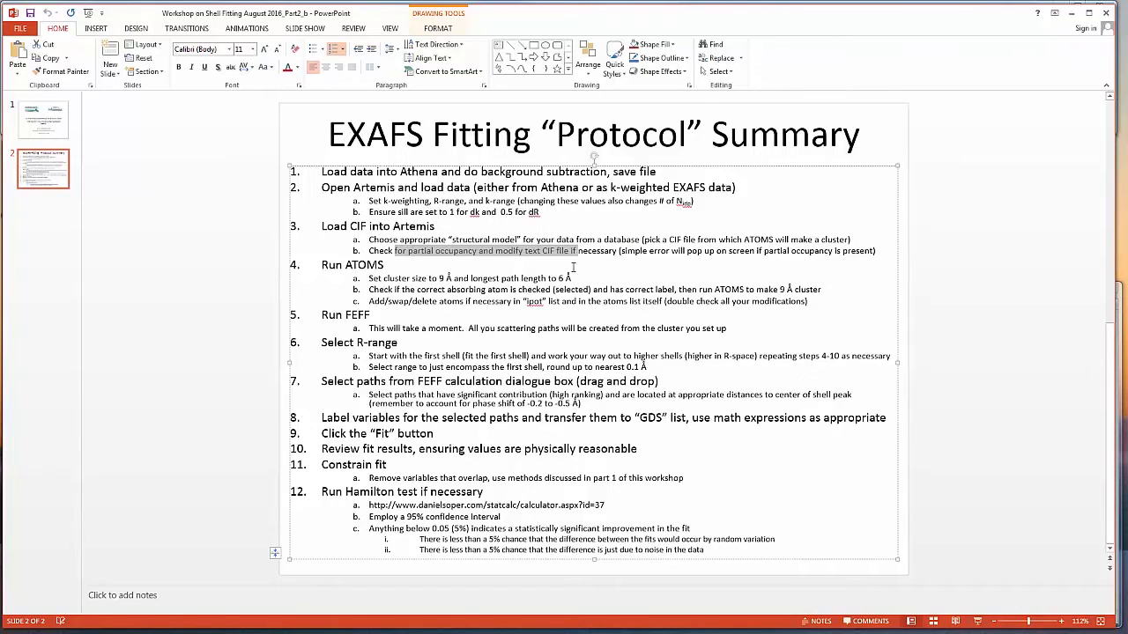
pyautogui.moveTo(619, 252); pyautogui.dragTo(833, 253)
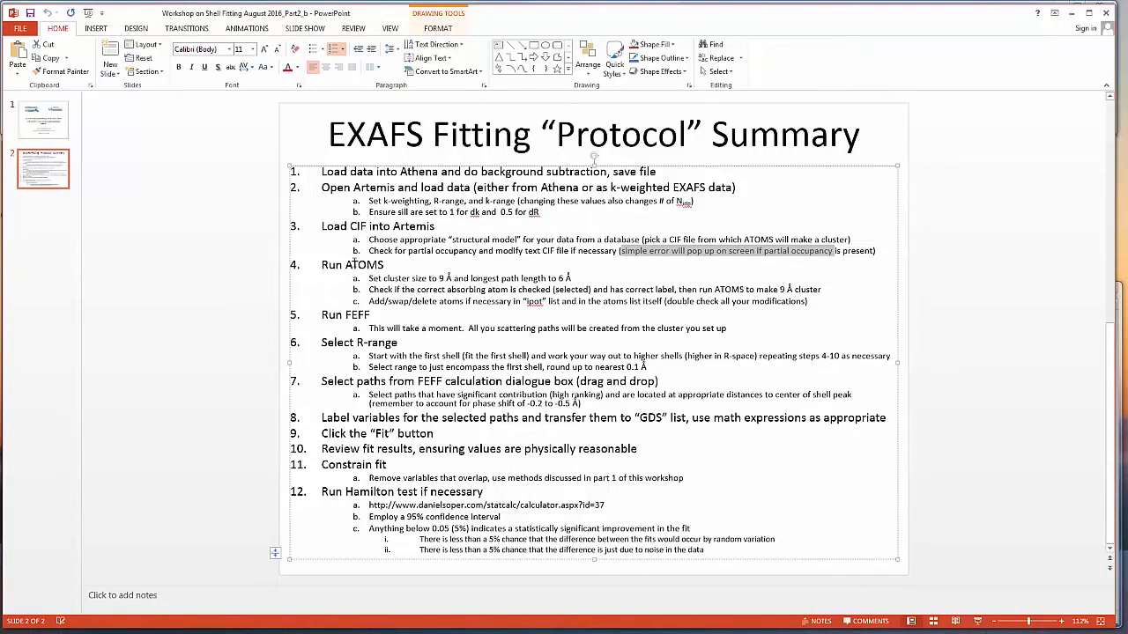
pyautogui.moveTo(345, 264); pyautogui.dragTo(501, 280)
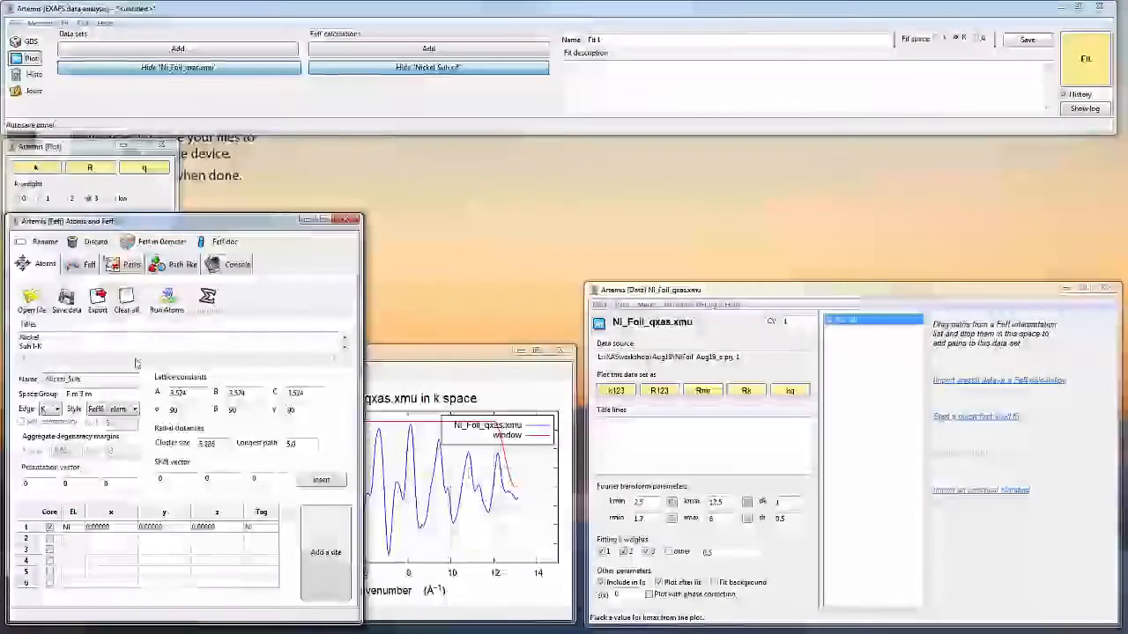
# Step: Set the Atoms cluster size to 9 and the longest path to 6 for the nickel crystal in Artemis
pyautogui.doubleClick(208, 444)
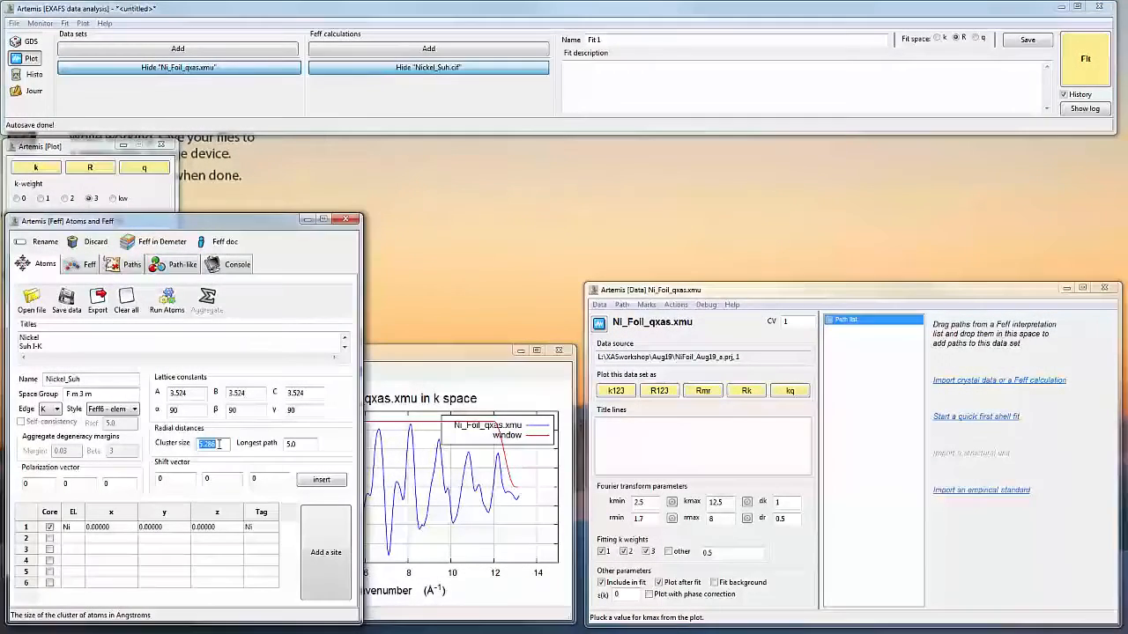
pyautogui.write('9')
pyautogui.doubleClick(292, 444)
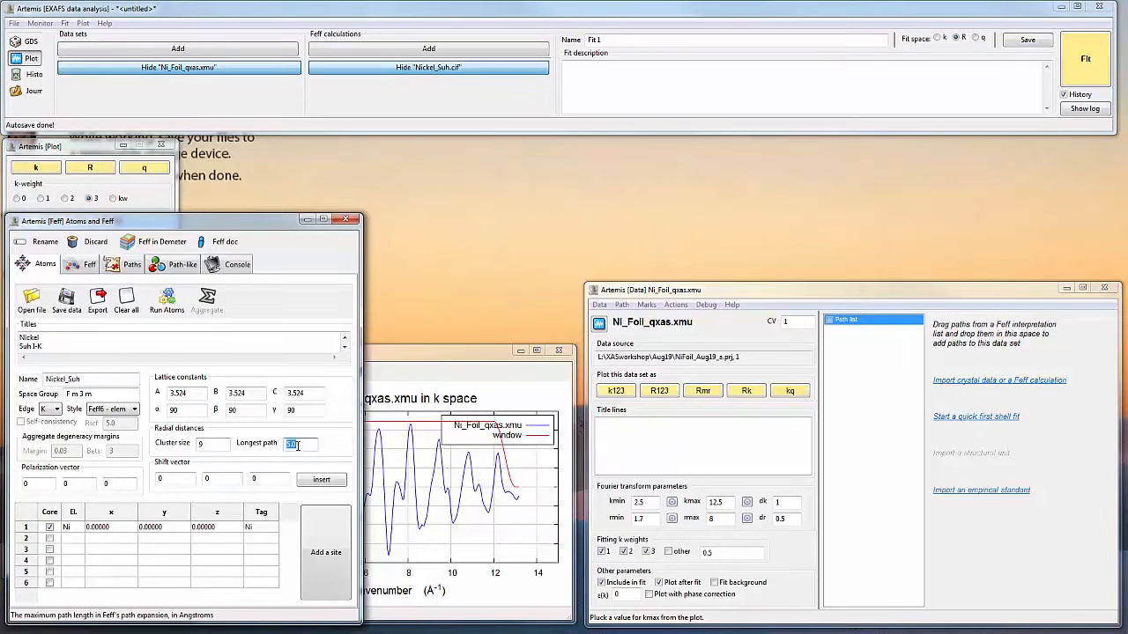
pyautogui.write('6')
pyautogui.doubleClick(301, 445)
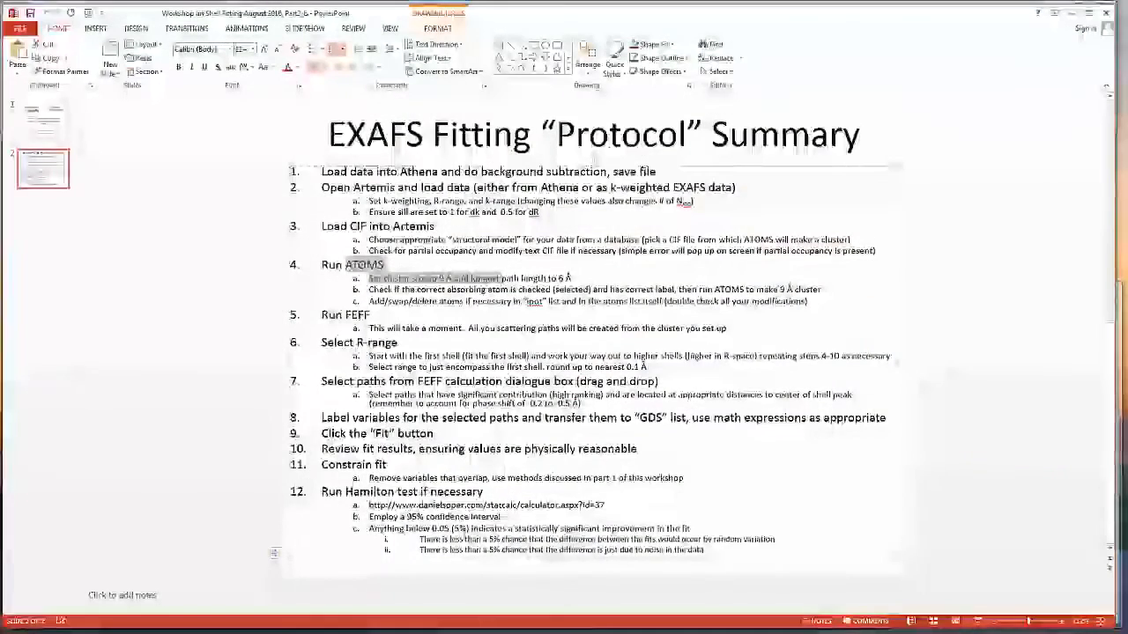
# Step: Highlight the PowerPoint protocol items on the absorbing atom and the ipot list, and run Atoms for the nickel crystal in Artemis
pyautogui.moveTo(368, 290); pyautogui.dragTo(749, 301)
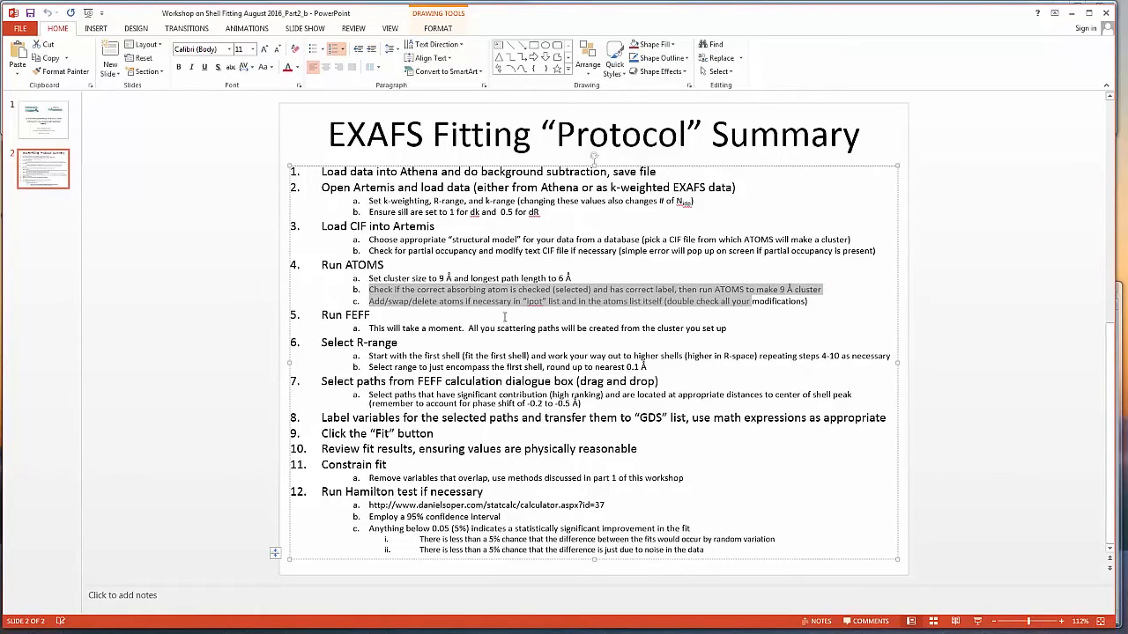
pyautogui.click(377, 301)
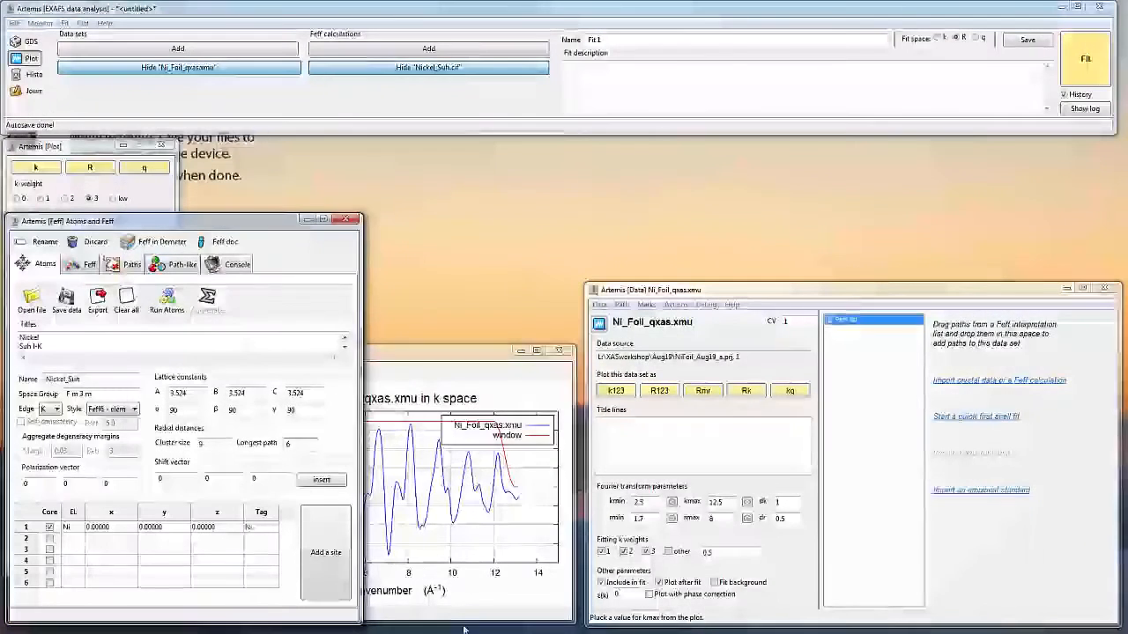
pyautogui.click(167, 300)
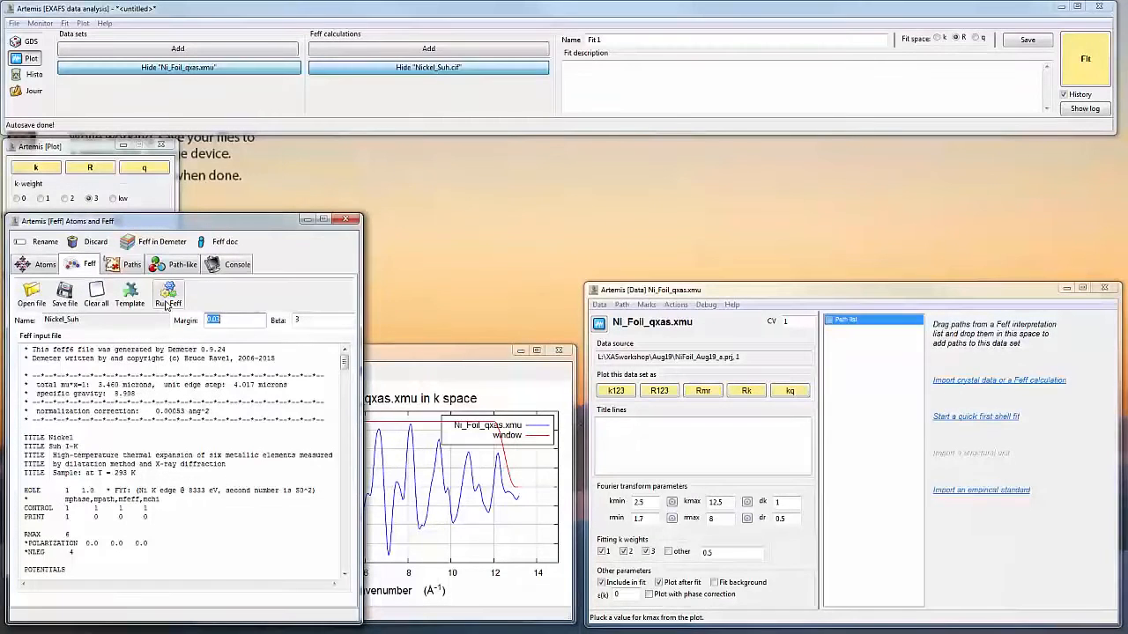
# Step: Examine the potentials section and the full atoms list in the generated Feff input file, returning to its beginning
pyautogui.click(183, 432)
pyautogui.scroll(-4, 172, 436)
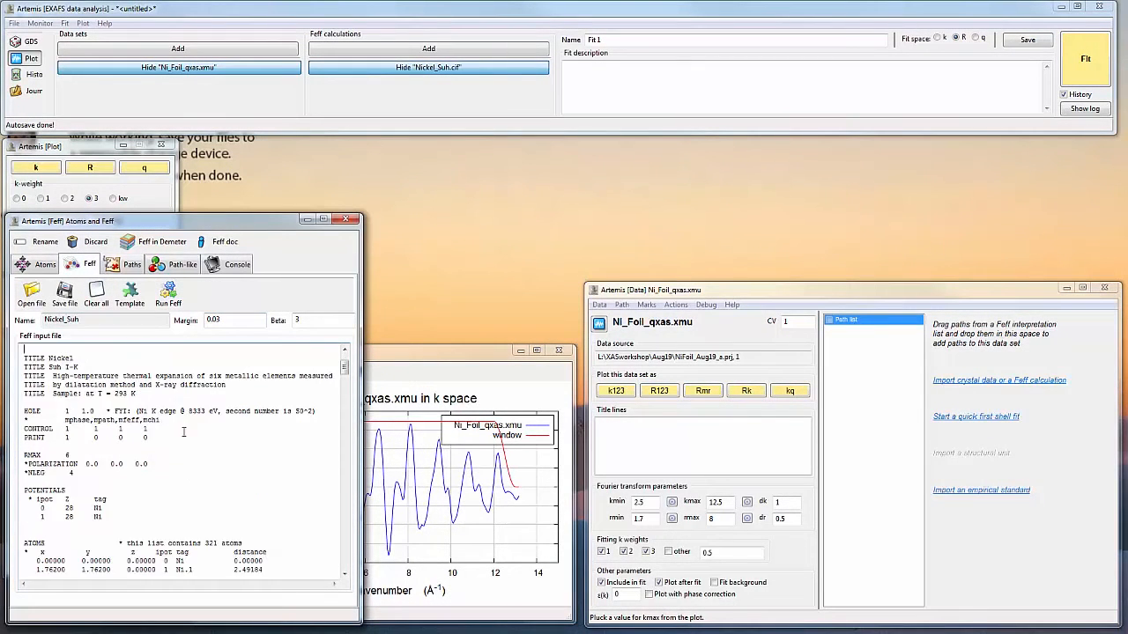
pyautogui.moveTo(32, 473); pyautogui.dragTo(106, 490)
pyautogui.scroll(-20, 166, 502)
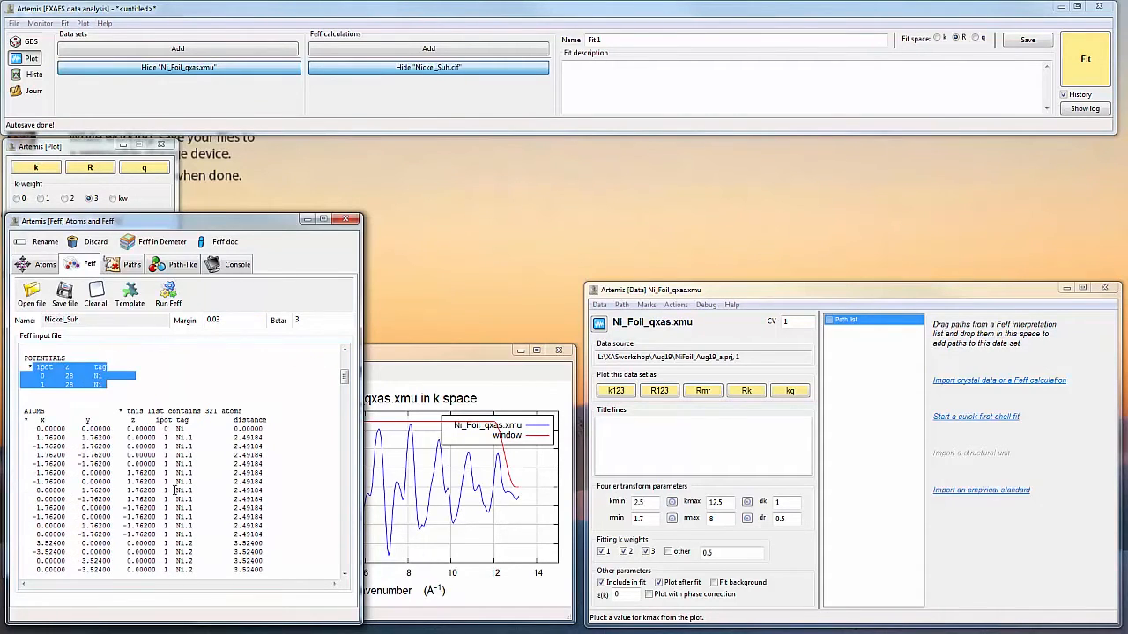
pyautogui.scroll(-10, 235, 494)
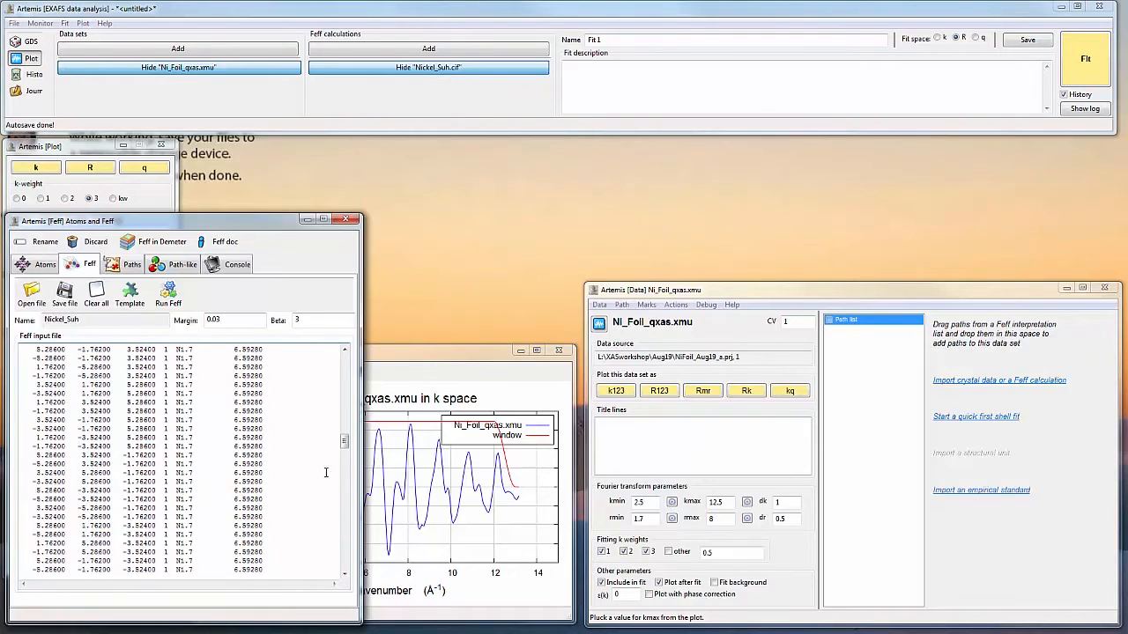
pyautogui.moveTo(346, 444); pyautogui.dragTo(345, 415)
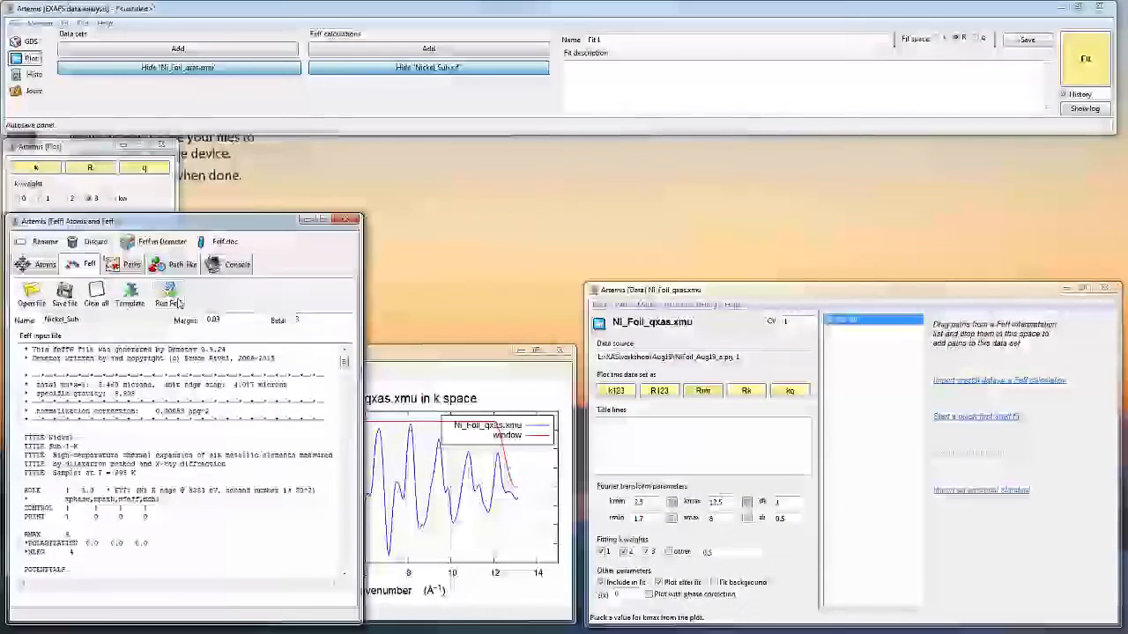
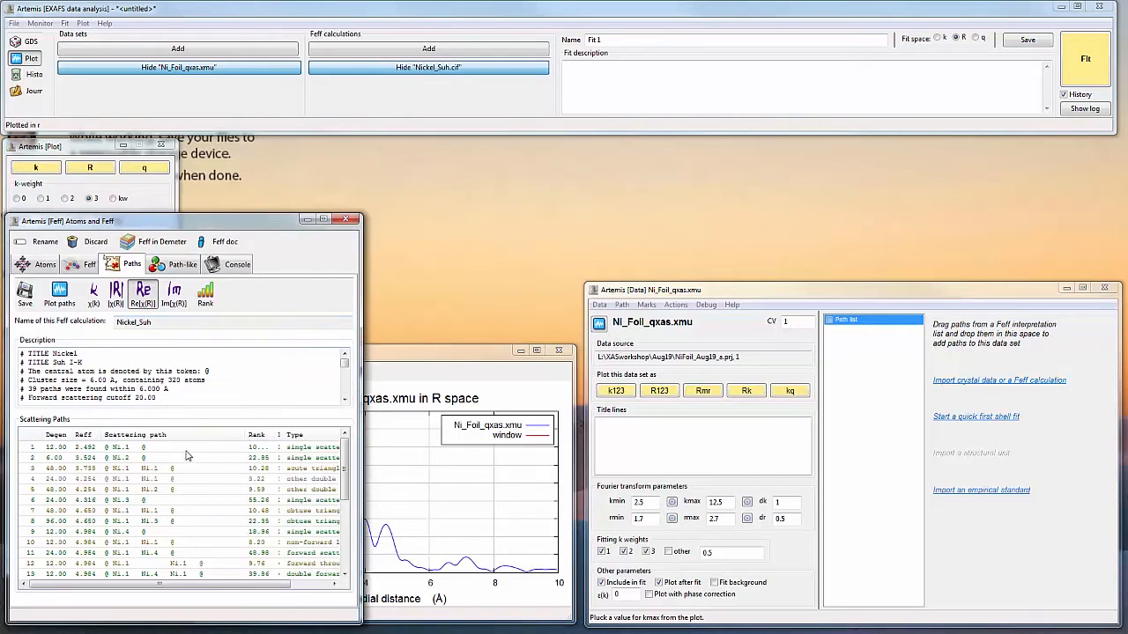
# Step: Widen the Rank column of the scattering paths and add the first single-scattering path, Ni.1 at 2.492, to the Ni_Foil_qxas.xmu data set
pyautogui.click(182, 451)
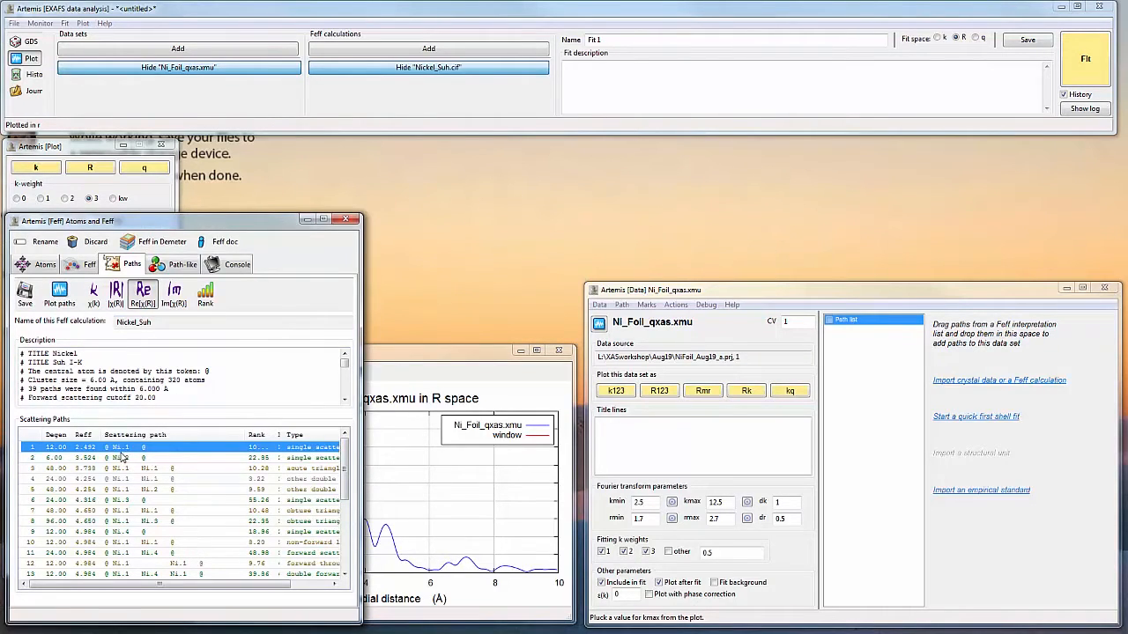
pyautogui.click(403, 352)
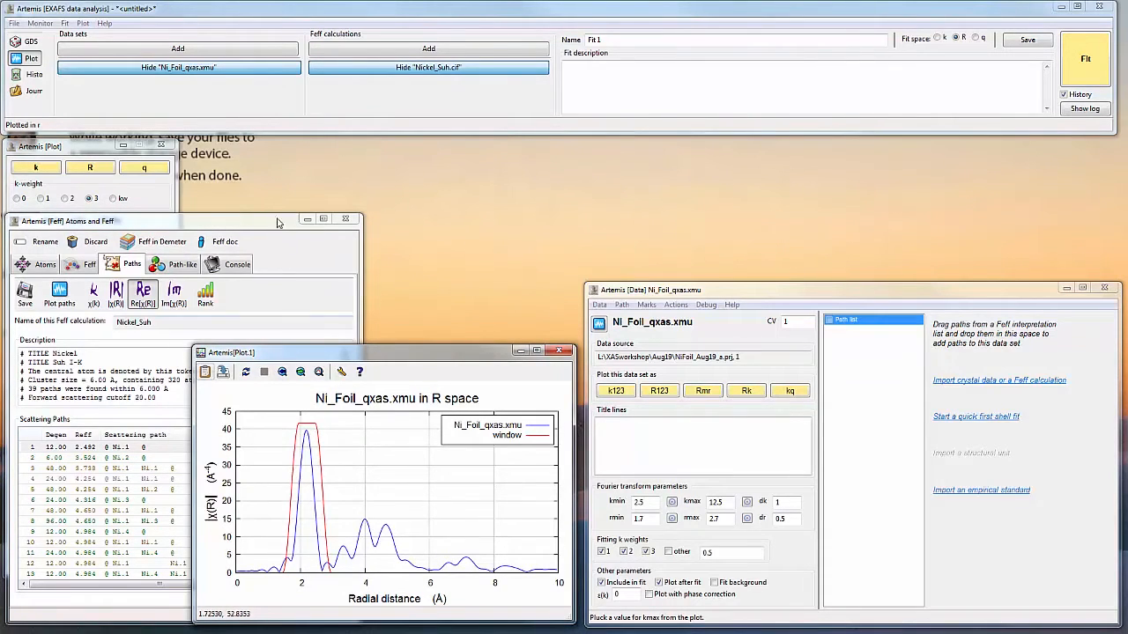
pyautogui.click(275, 221)
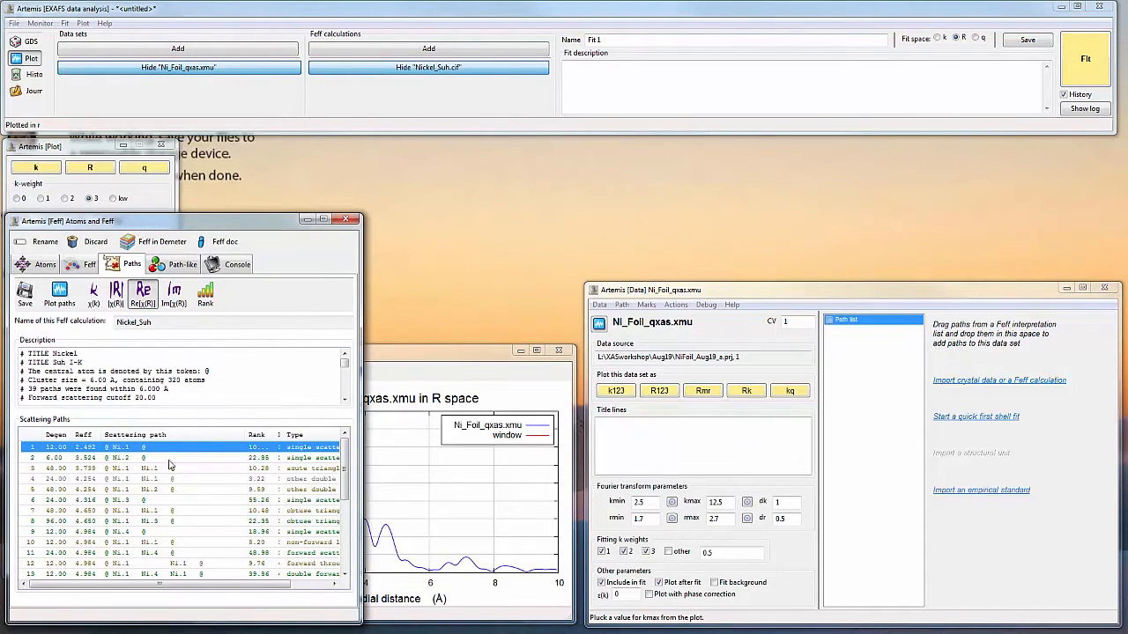
pyautogui.moveTo(280, 436); pyautogui.dragTo(293, 436)
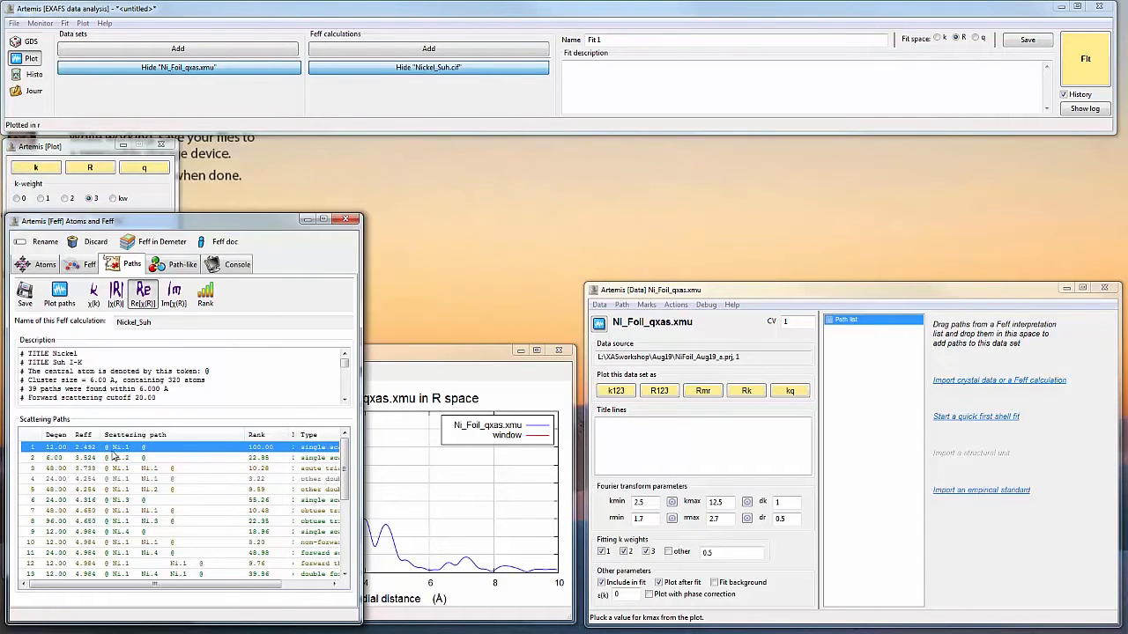
pyautogui.moveTo(79, 449); pyautogui.dragTo(847, 432)
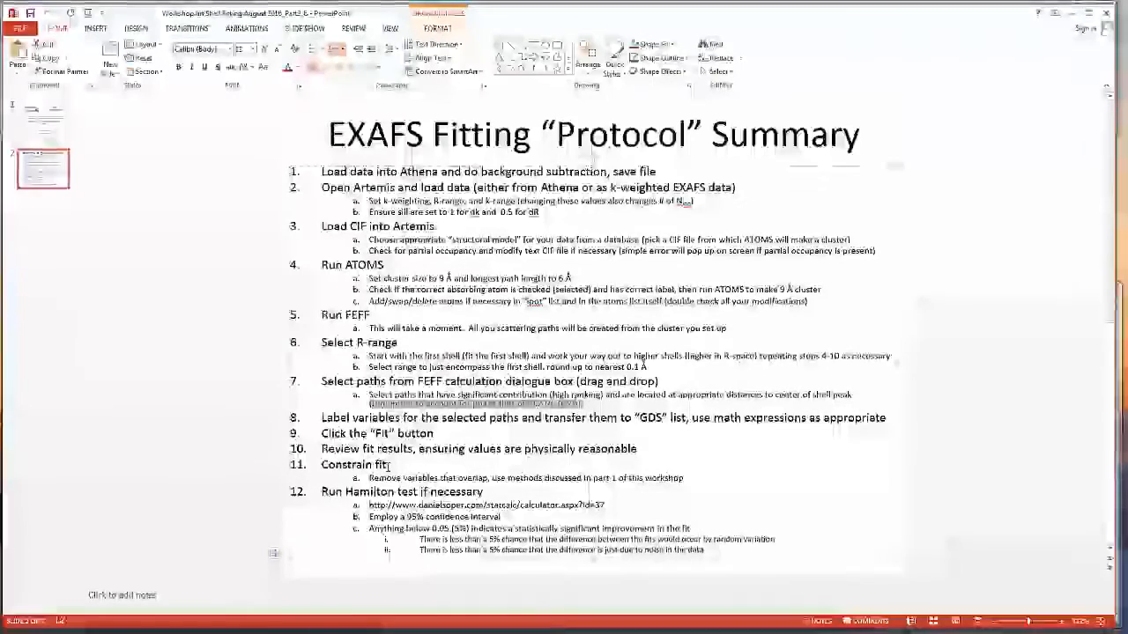
# Step: Review the PowerPoint protocol item on labelling variables and the Word lesson plan notes on parameter names and determining SO2
pyautogui.moveTo(323, 417); pyautogui.dragTo(850, 419)
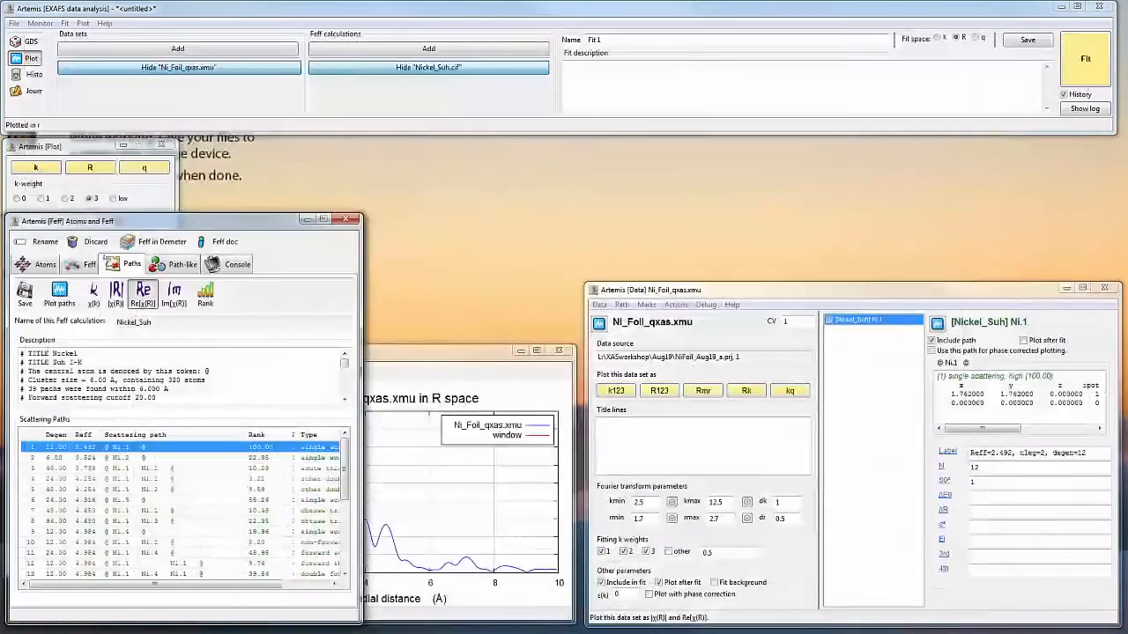
pyautogui.doubleClick(978, 482)
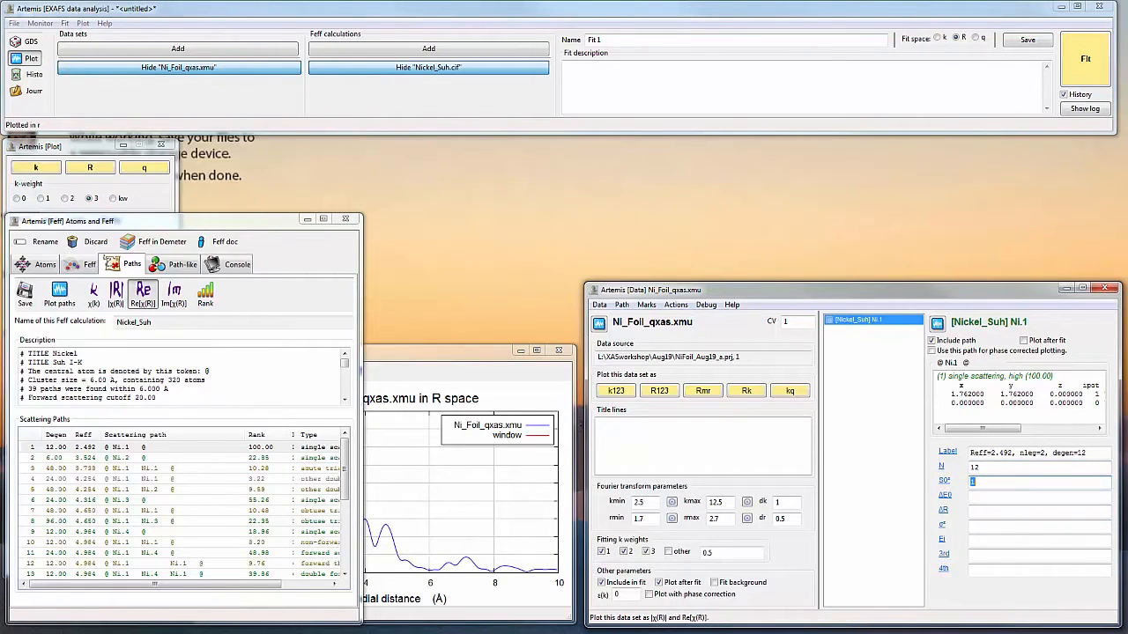
pyautogui.hotkey('alt', 'Tab')
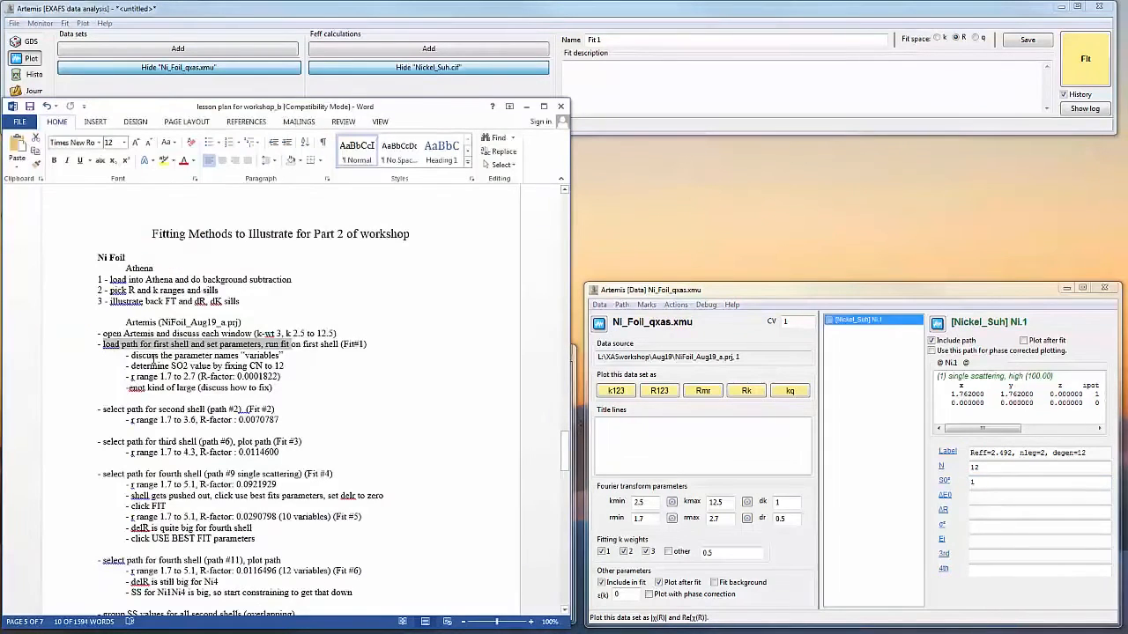
pyautogui.moveTo(130, 355); pyautogui.dragTo(283, 366)
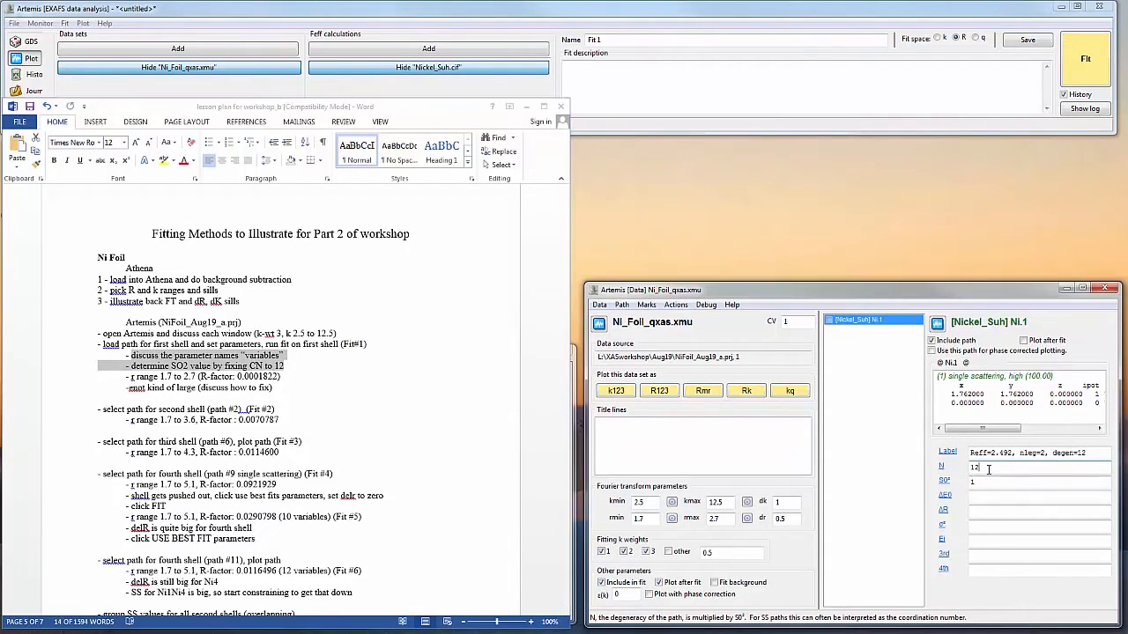
# Step: Label the Ni.1 path parameters in Artemis: S0² as amp, ΔE0 as enot, ΔR as delr_Ni1 and σ² as ss_Ni1
pyautogui.doubleClick(989, 469)
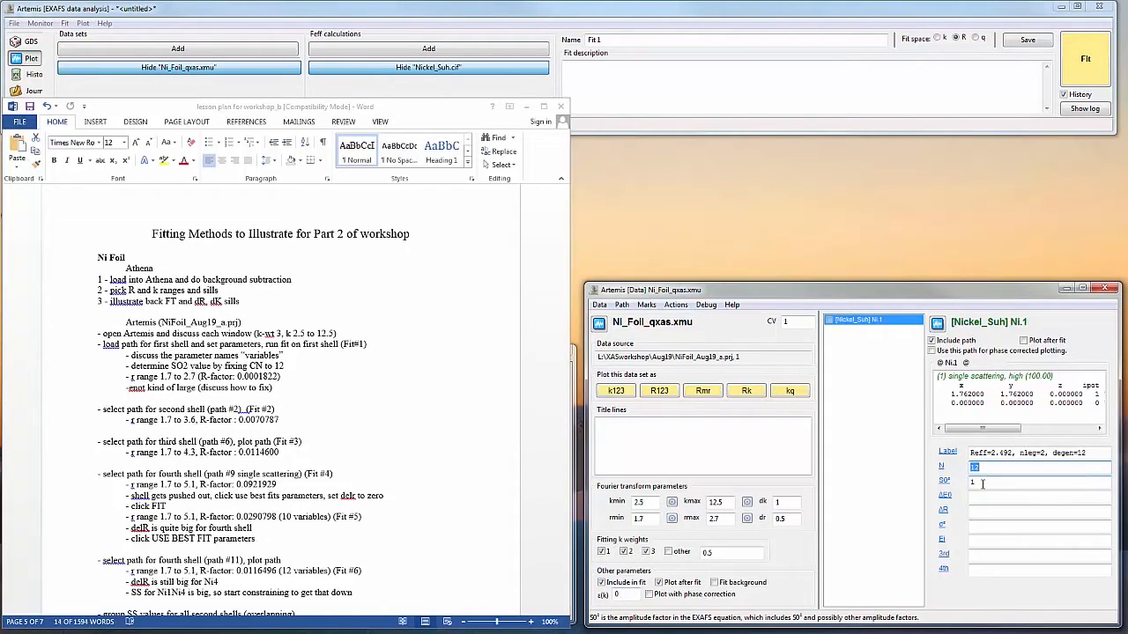
pyautogui.doubleClick(982, 483)
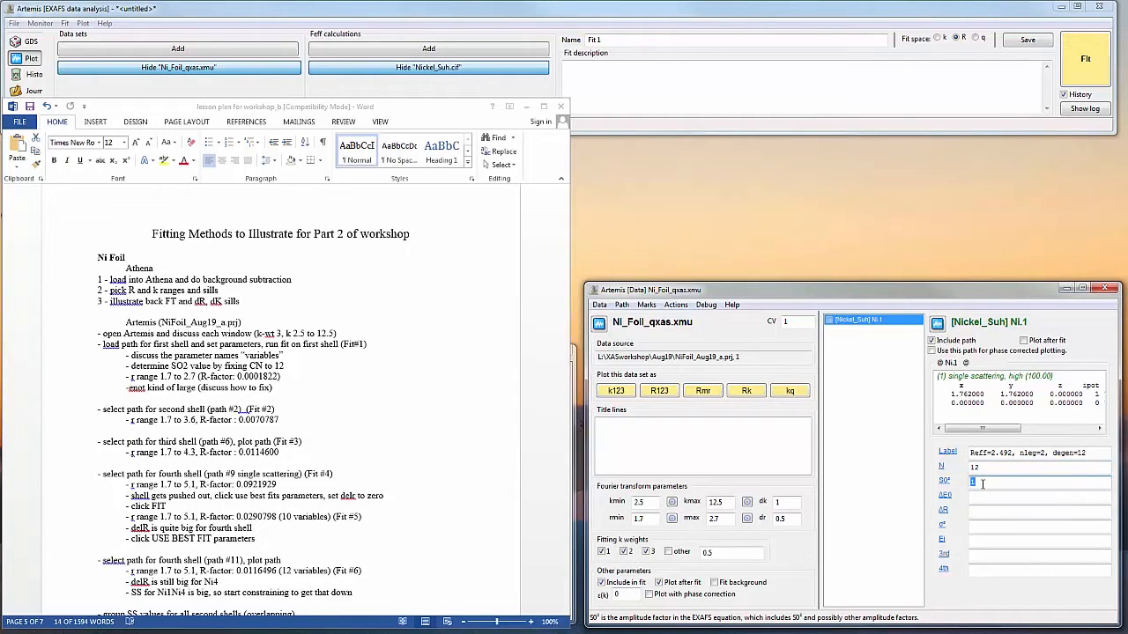
pyautogui.write('amp')
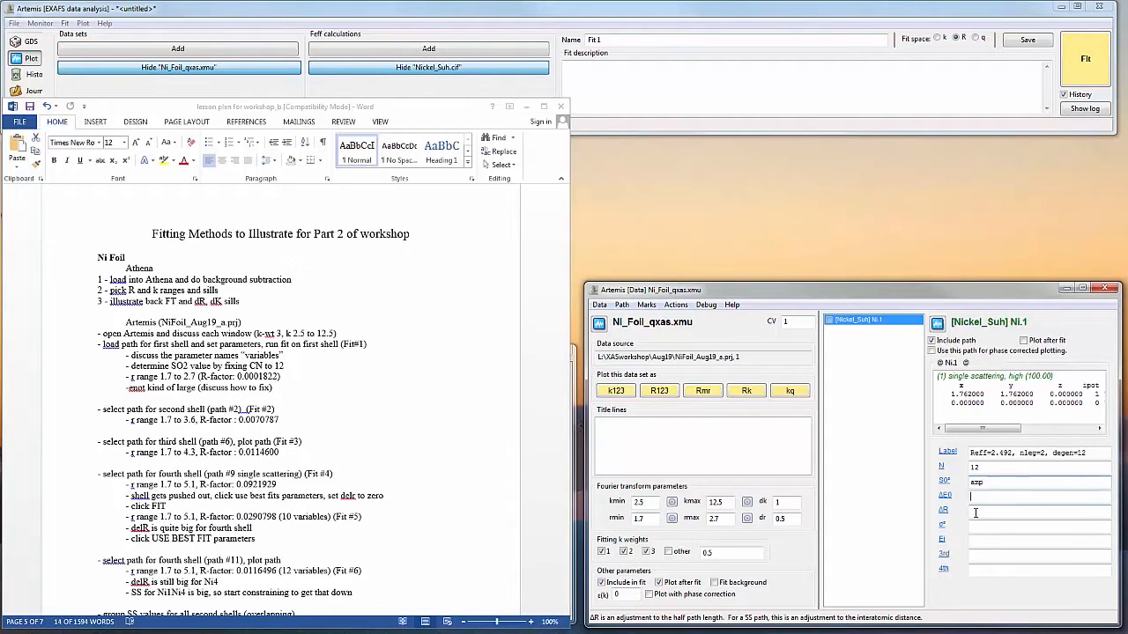
pyautogui.press('Tab')
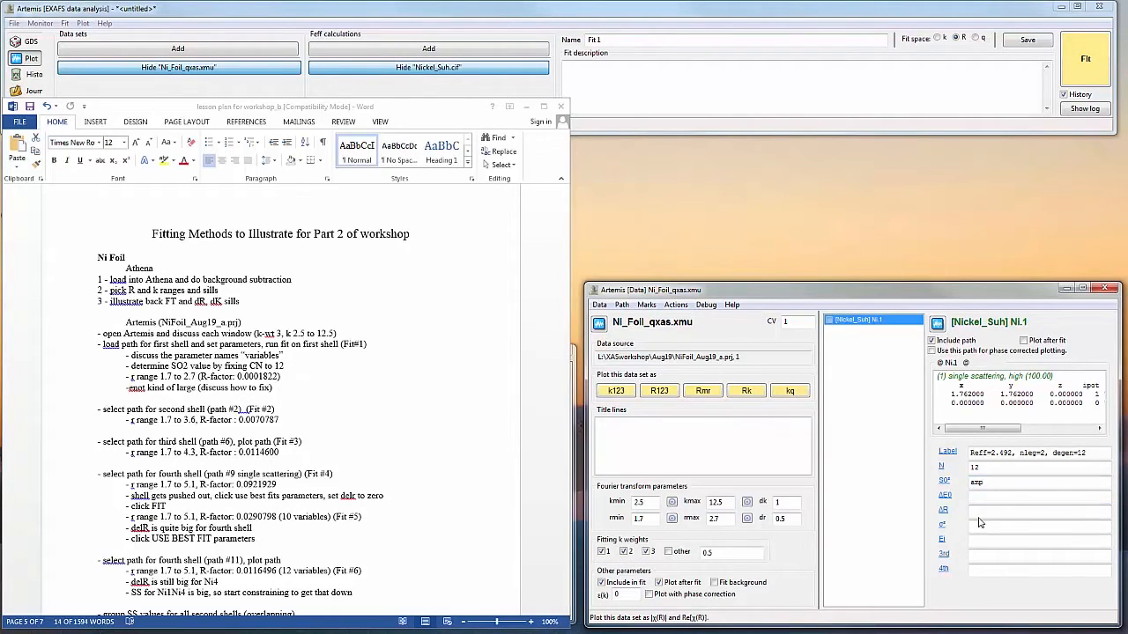
pyautogui.write('enot')
pyautogui.press('Tab')
pyautogui.write('delr_Ni1')
pyautogui.click(995, 527)
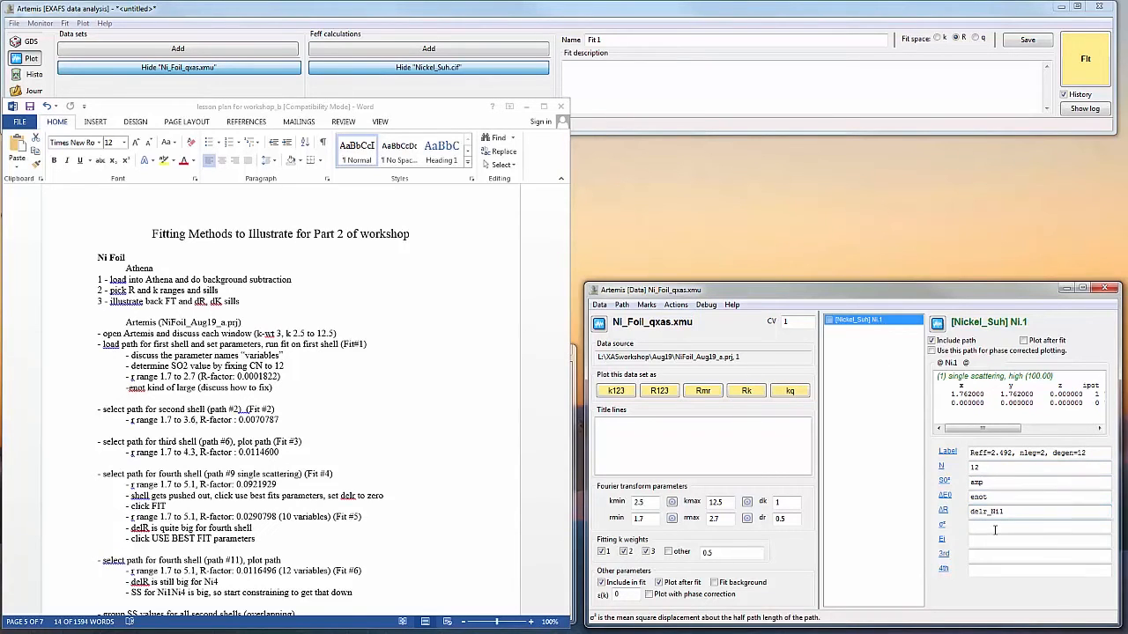
pyautogui.write('ss_Ni1')
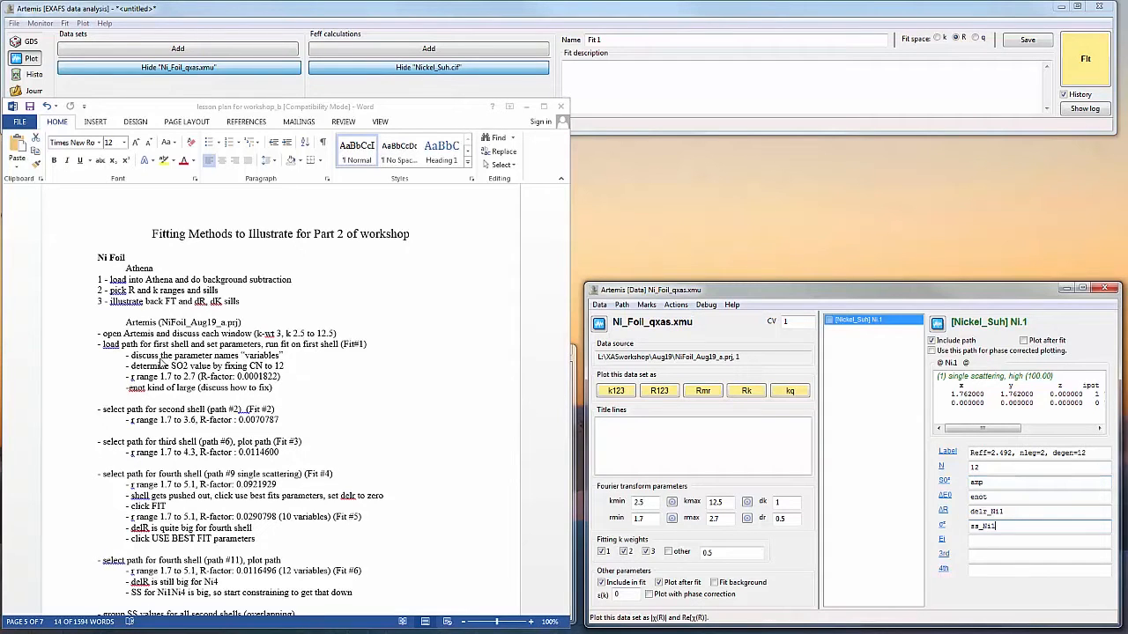
# Step: Minimize the Word lesson plan, make amp a guess parameter, and move the GDS window clear of the path list while keeping it displayed
pyautogui.click(525, 107)
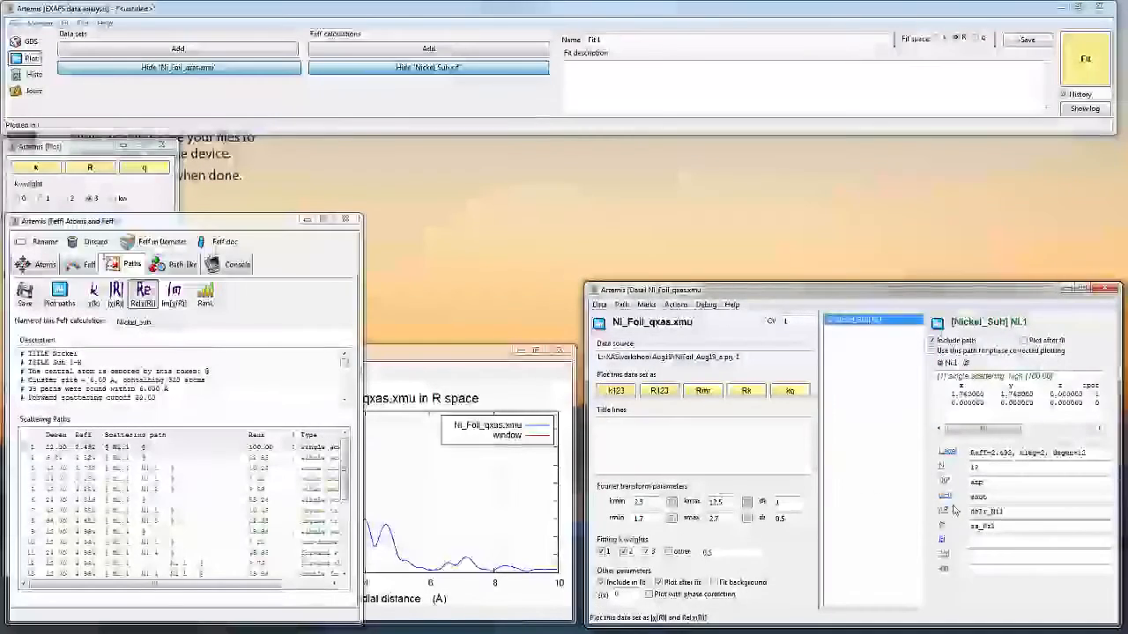
pyautogui.rightClick(994, 483)
pyautogui.click(1022, 494)
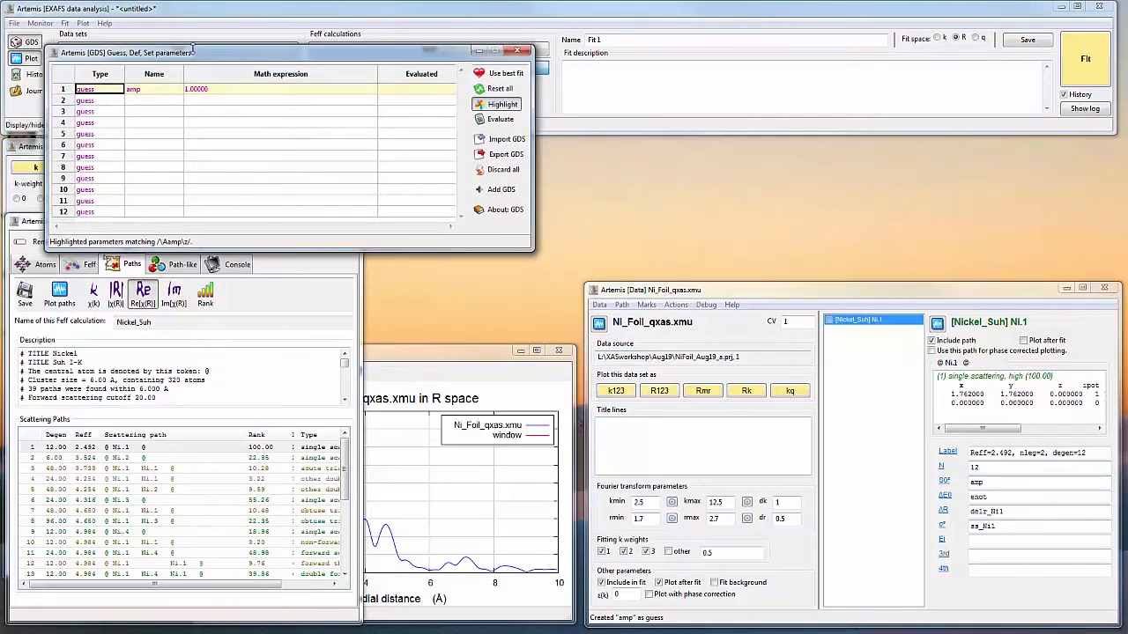
pyautogui.moveTo(198, 54); pyautogui.dragTo(700, 71)
pyautogui.click(33, 52)
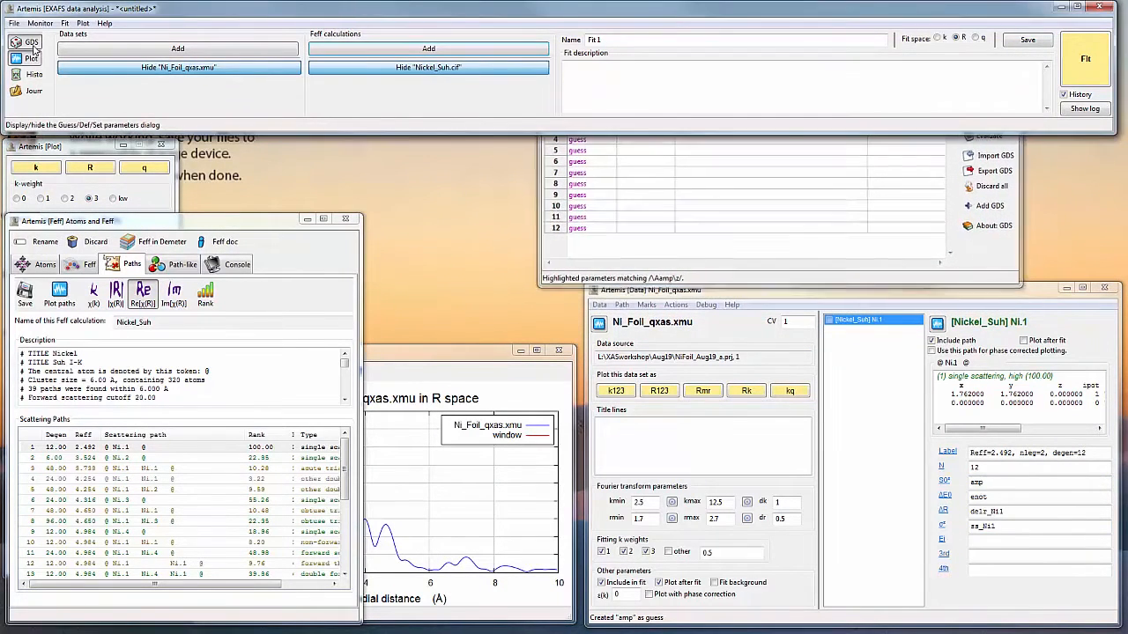
pyautogui.click(31, 44)
pyautogui.click(32, 44)
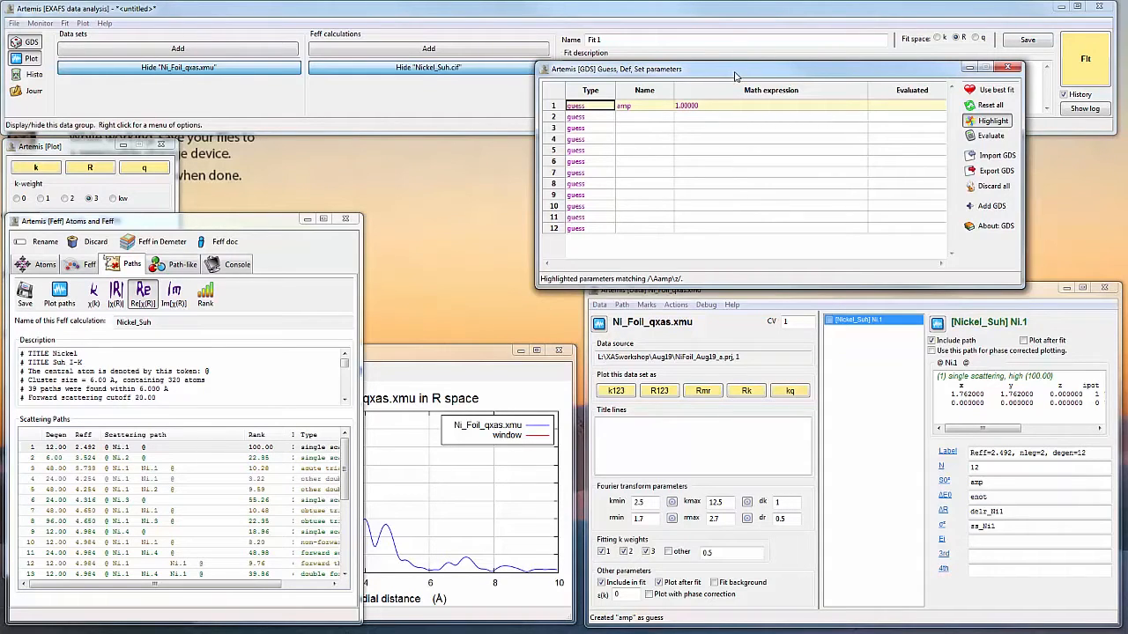
# Step: Make enot, delr_Ni1 and ss_Ni1 guess parameters in the GDS list from the Ni.1 path
pyautogui.click(992, 483)
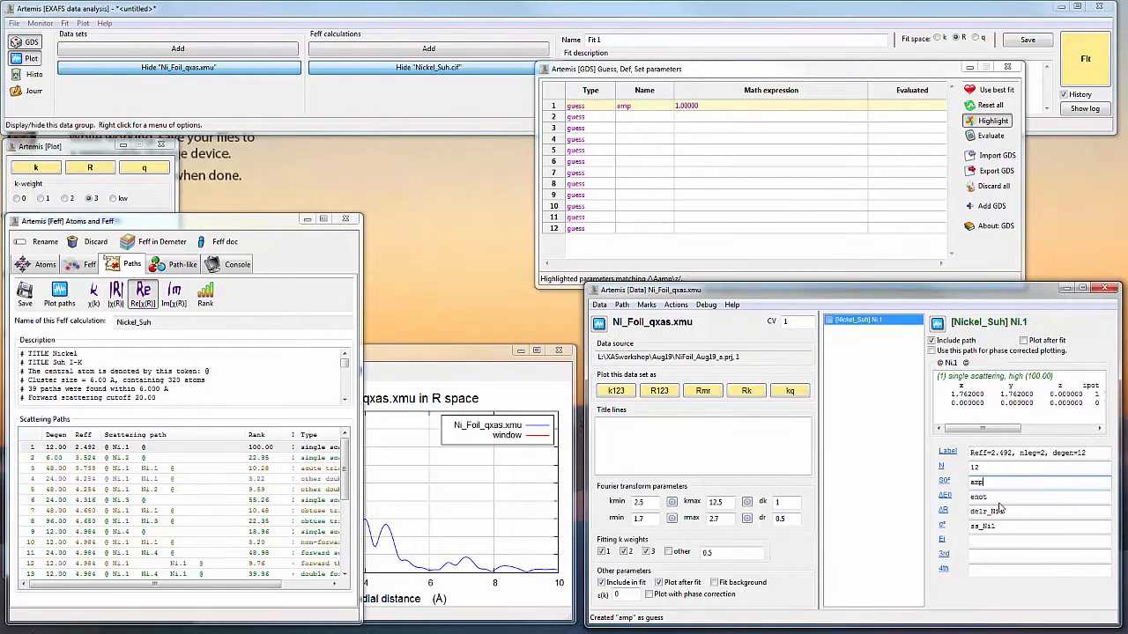
pyautogui.rightClick(1001, 501)
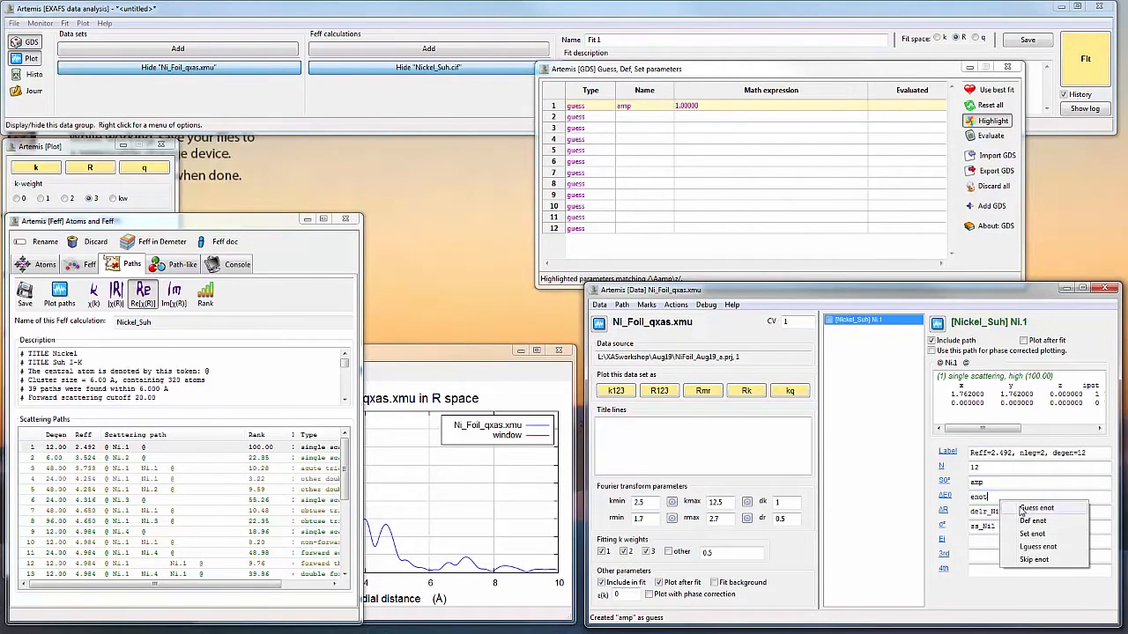
pyautogui.click(1036, 509)
pyautogui.rightClick(1015, 511)
pyautogui.click(1026, 521)
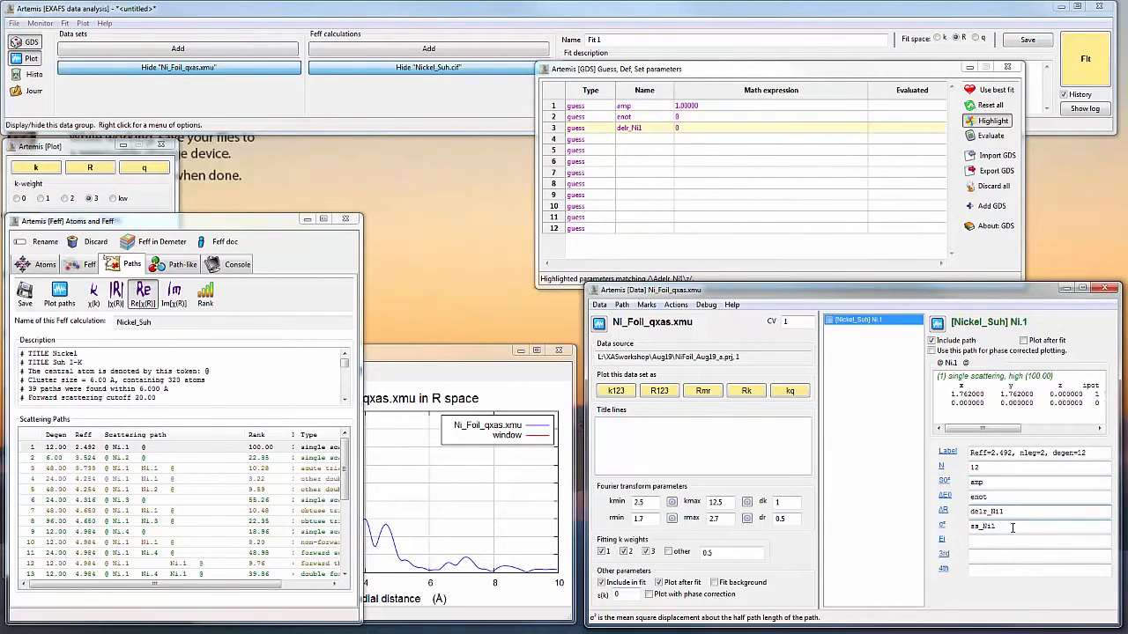
pyautogui.rightClick(1015, 527)
pyautogui.click(1027, 538)
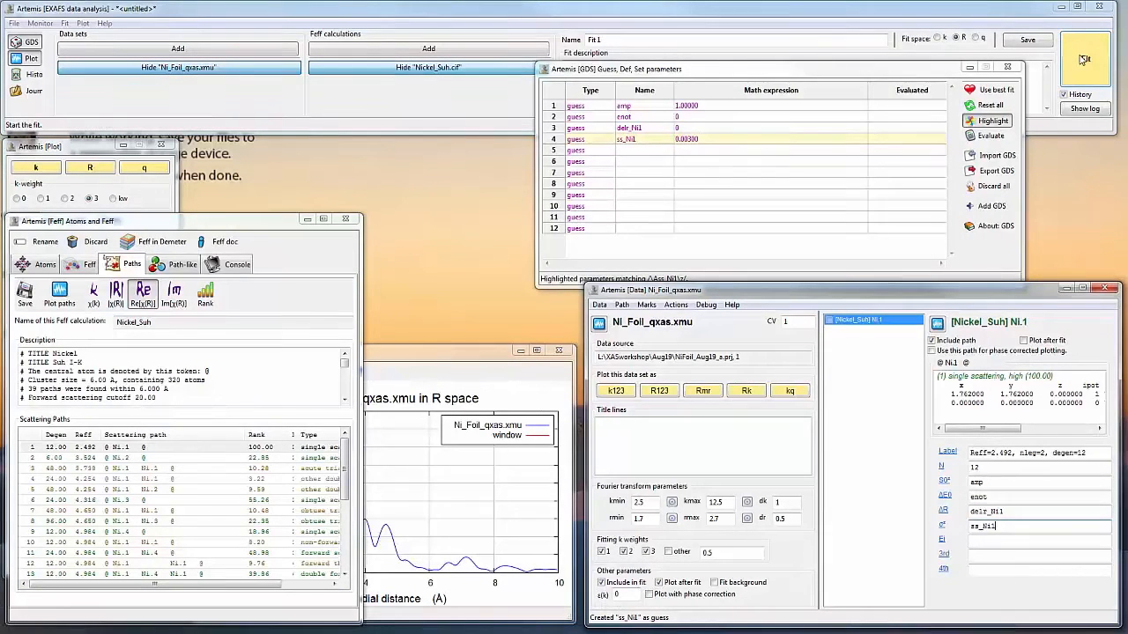
# Step: Run the first-shell fit, move its log clear of the plot, and highlight the independent points and number of variables
pyautogui.click(1083, 59)
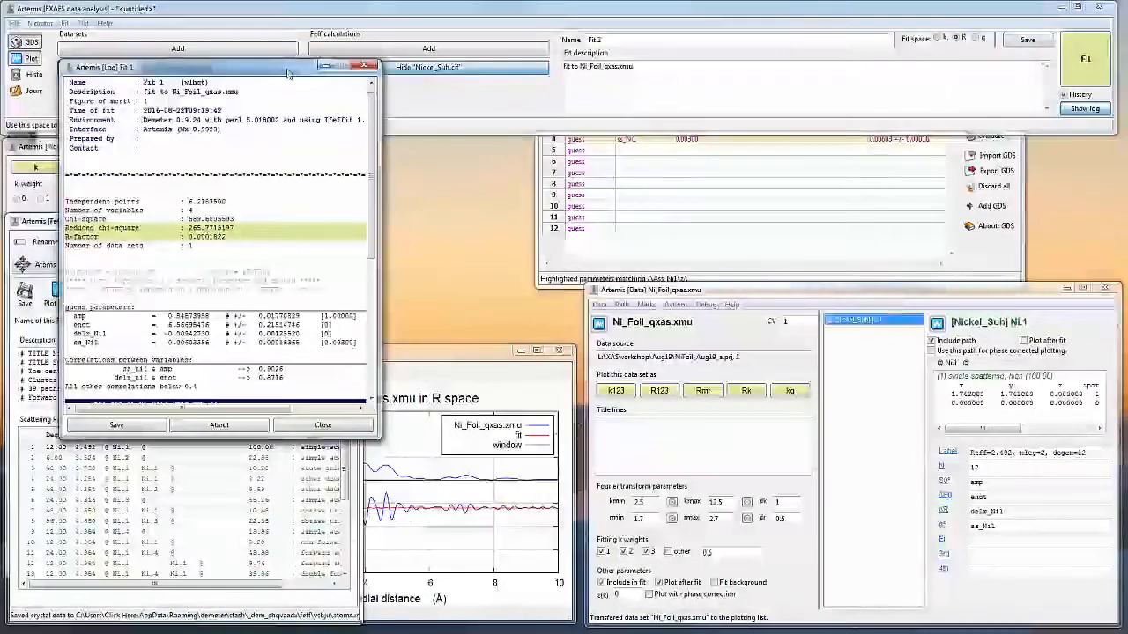
pyautogui.moveTo(288, 75); pyautogui.dragTo(1009, 79)
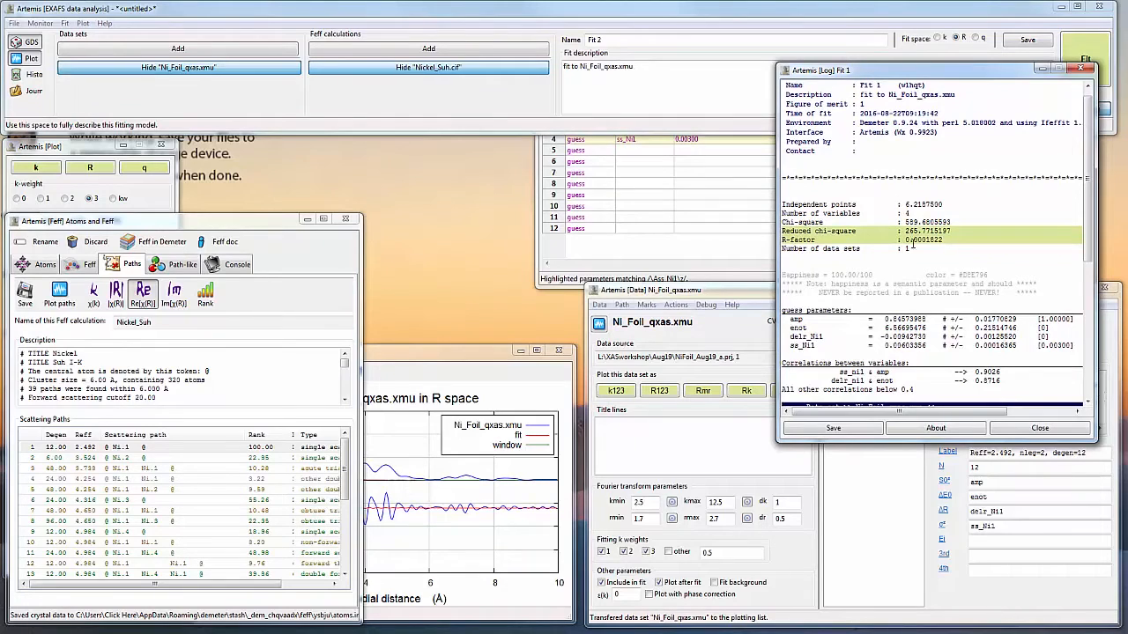
pyautogui.moveTo(832, 204); pyautogui.dragTo(953, 205)
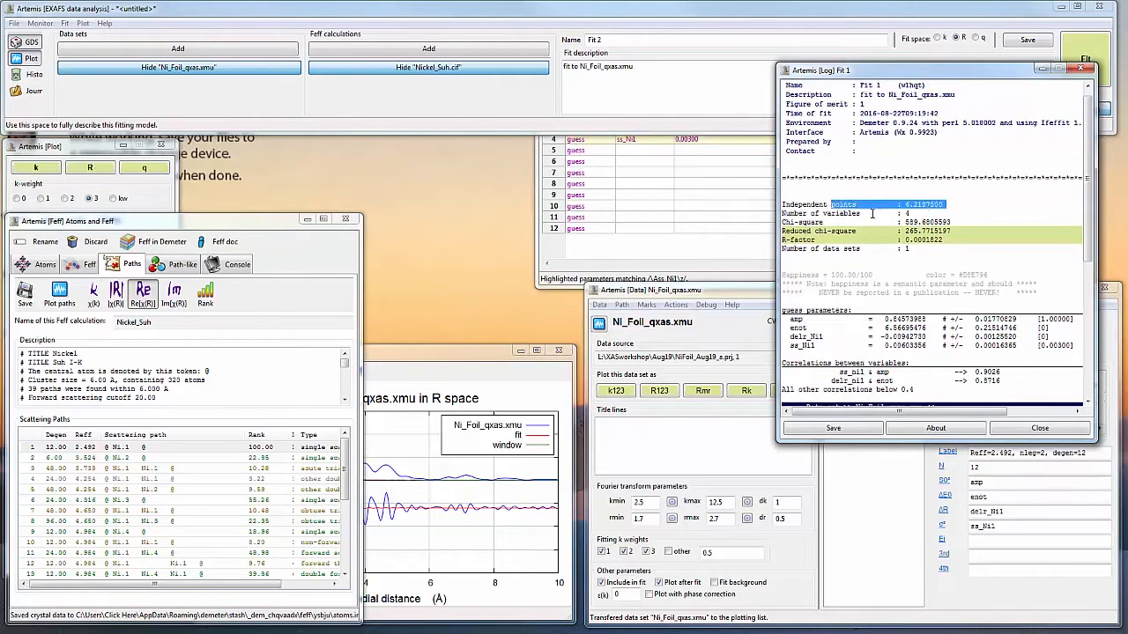
pyautogui.moveTo(840, 213); pyautogui.dragTo(916, 214)
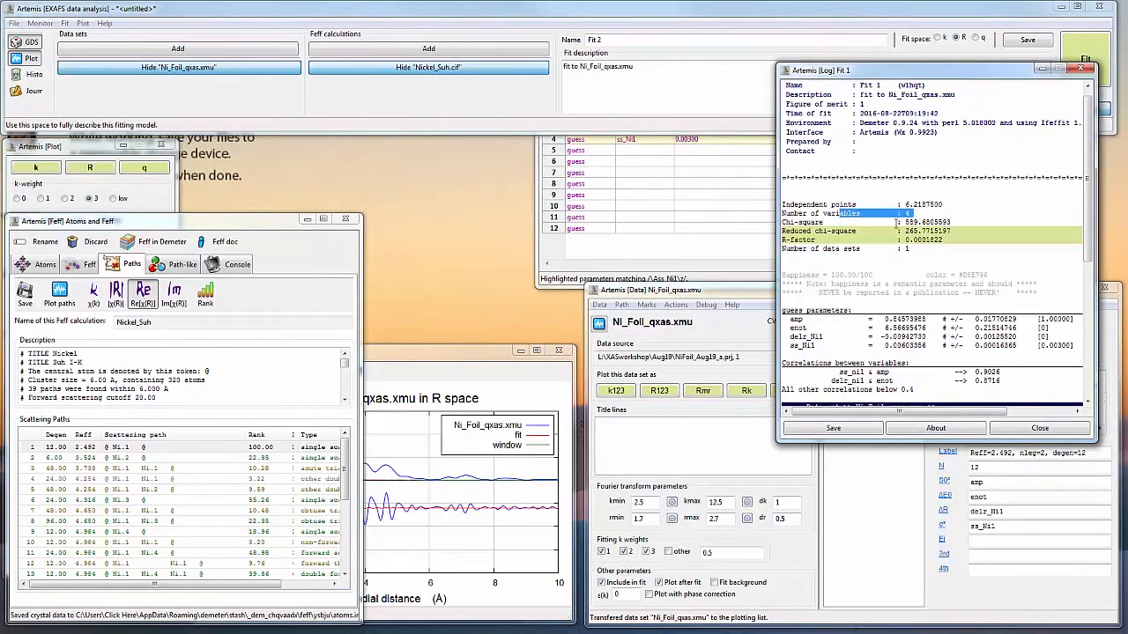
# Step: Highlight the R-factor in the Fit 1 log, followed by the amp and enot guess parameter results
pyautogui.moveTo(811, 222)
pyautogui.mouseDown()
pyautogui.moveTo(931, 231)
pyautogui.moveTo(811, 240)
pyautogui.mouseUp()
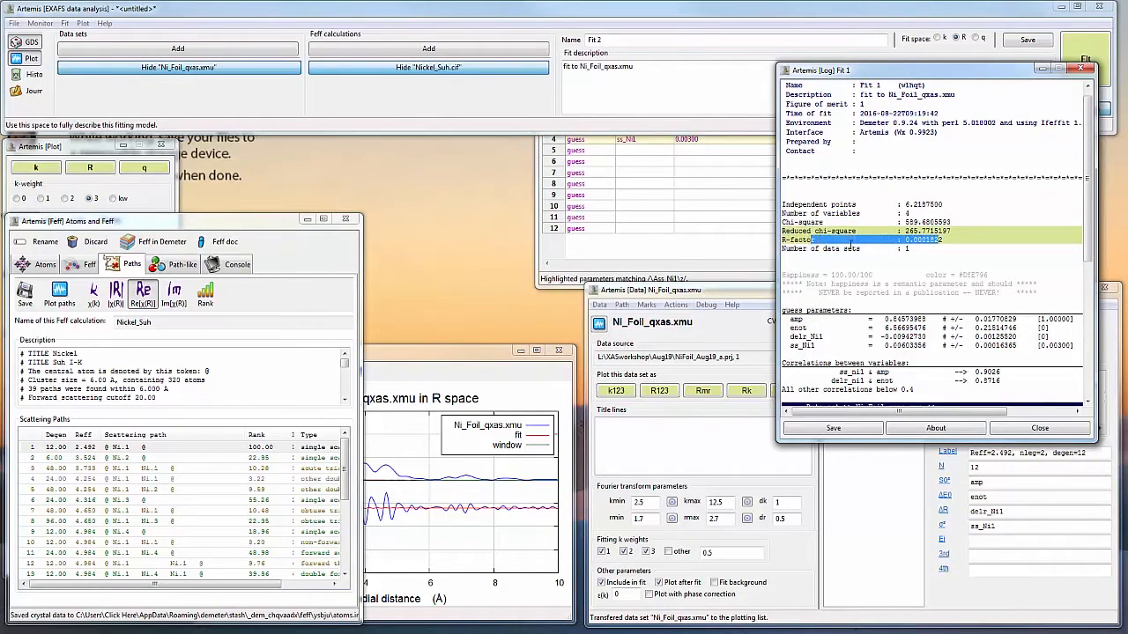
pyautogui.click(887, 280)
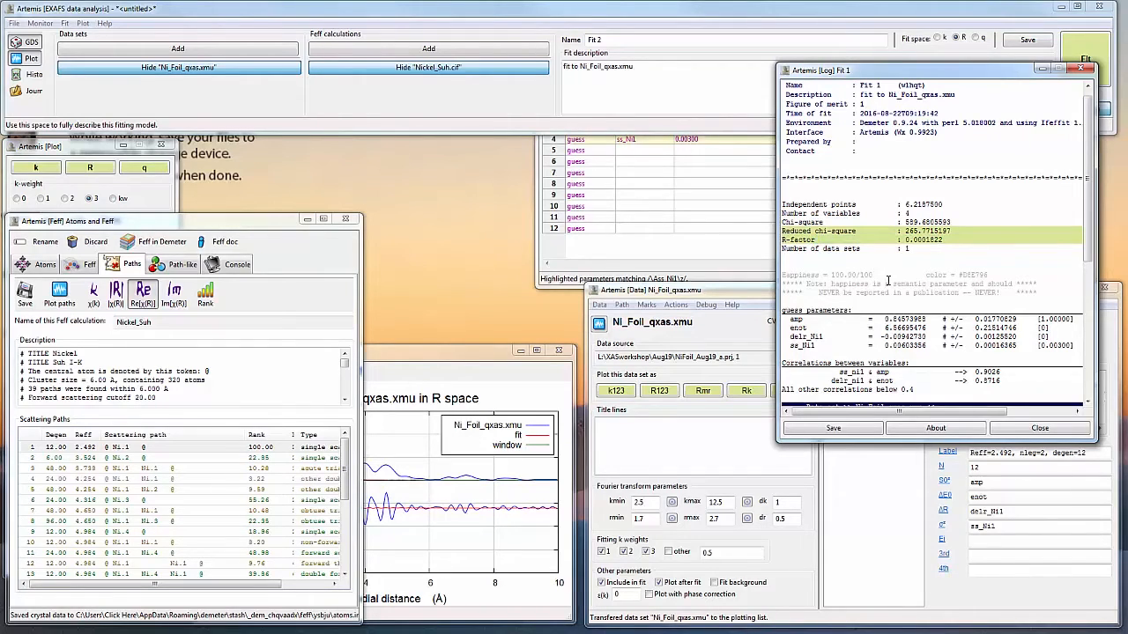
pyautogui.scroll(-1, 887, 278)
pyautogui.scroll(-2, 887, 278)
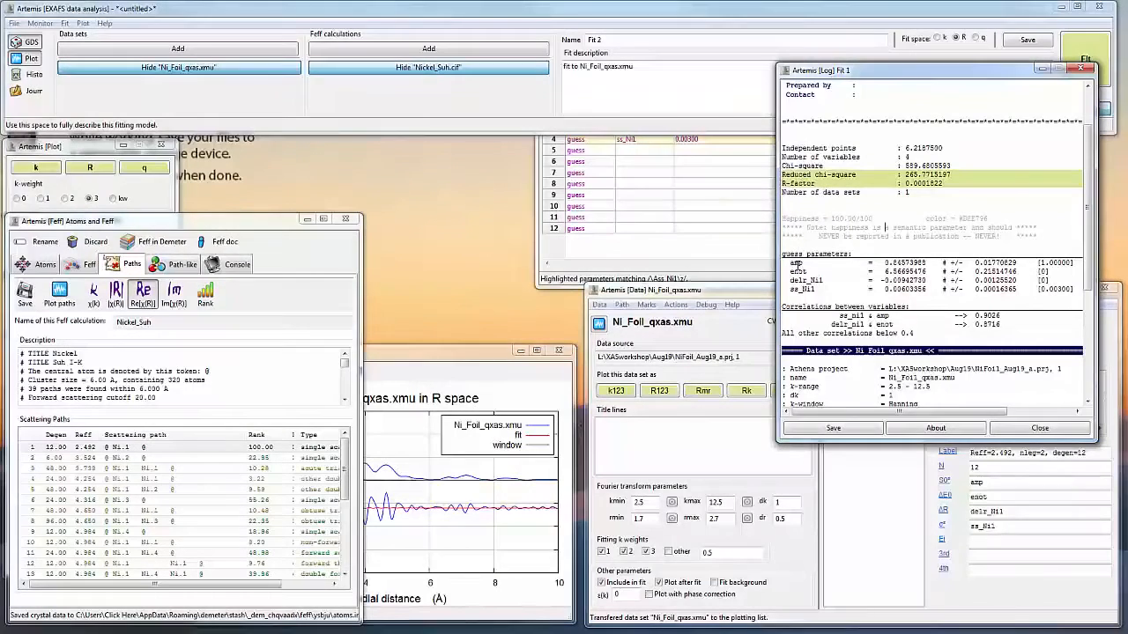
pyautogui.moveTo(798, 263); pyautogui.dragTo(1004, 262)
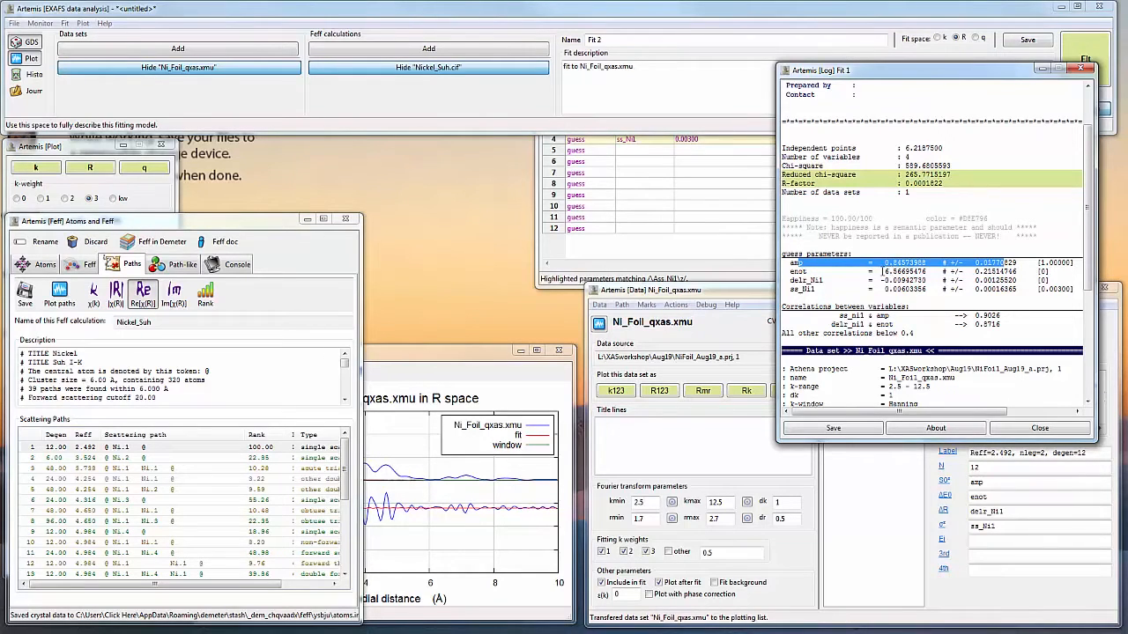
pyautogui.moveTo(882, 272); pyautogui.dragTo(922, 271)
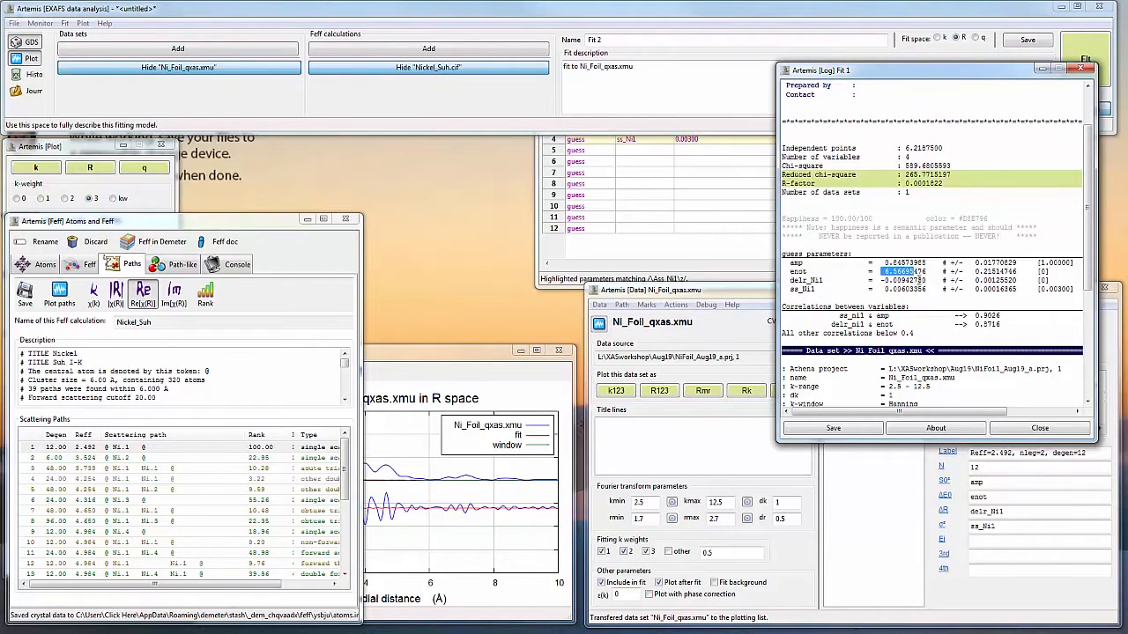
# Step: Highlight the delr_Ni1 and ss_Ni1 results, the whole guess parameter block with uncertainties, and the happiness note in the fit log
pyautogui.click(912, 281)
pyautogui.moveTo(817, 280); pyautogui.dragTo(986, 292)
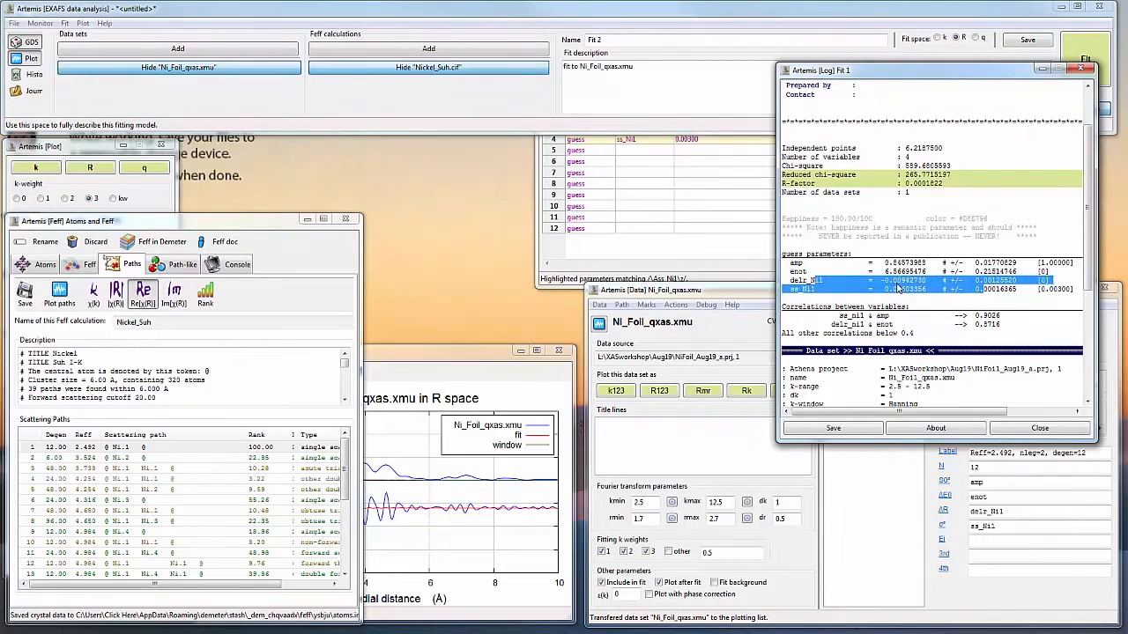
pyautogui.moveTo(886, 262); pyautogui.dragTo(983, 289)
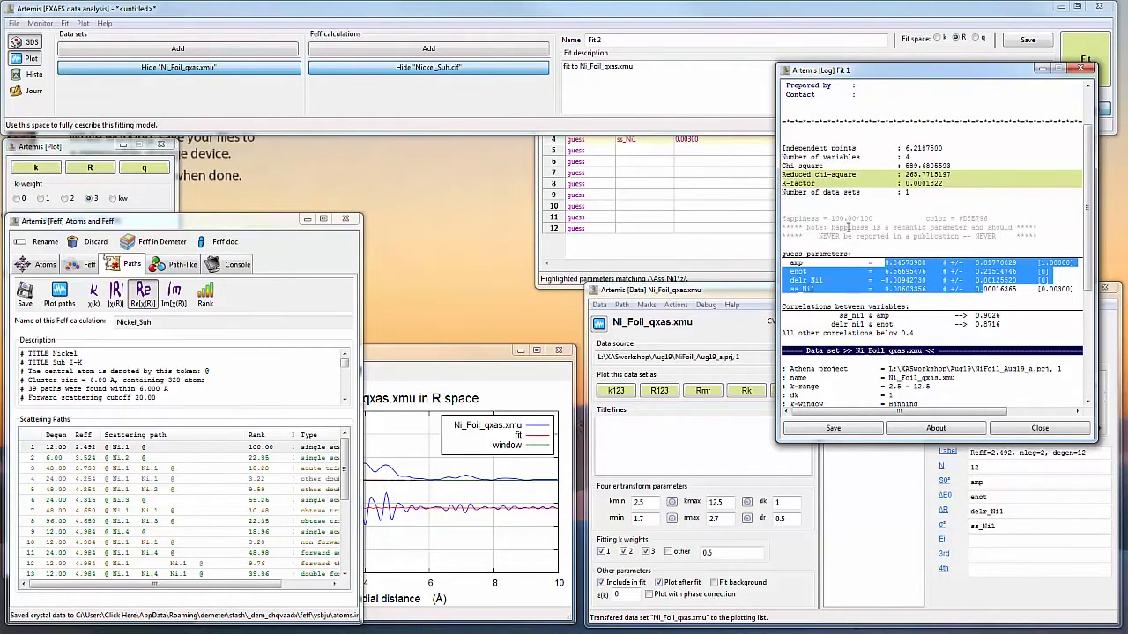
pyautogui.moveTo(844, 229); pyautogui.dragTo(1012, 238)
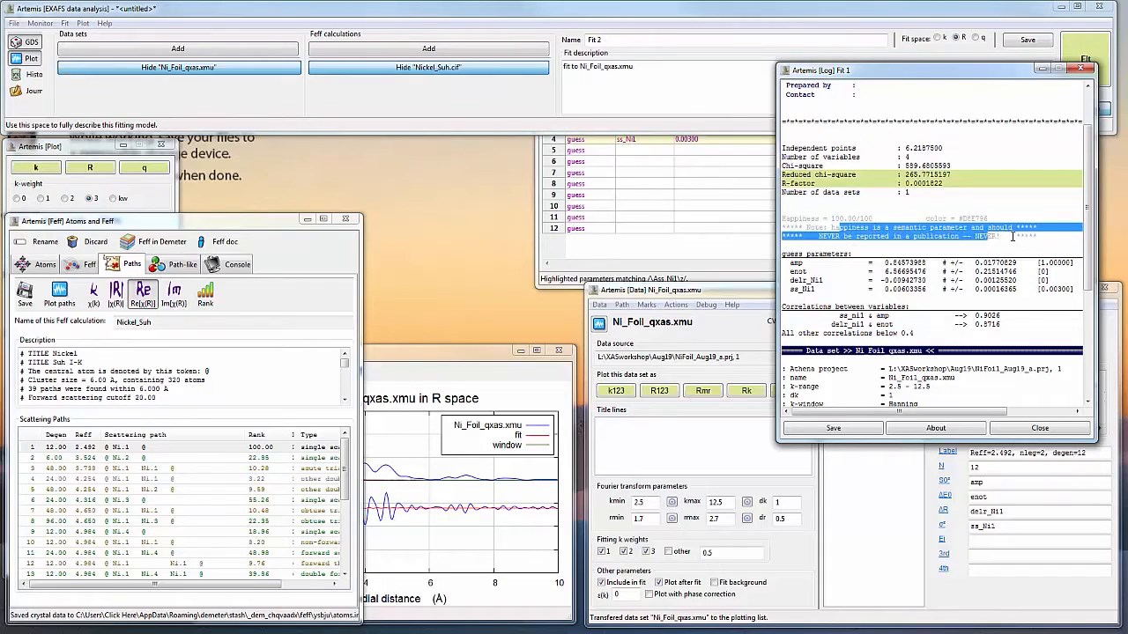
pyautogui.click(1013, 236)
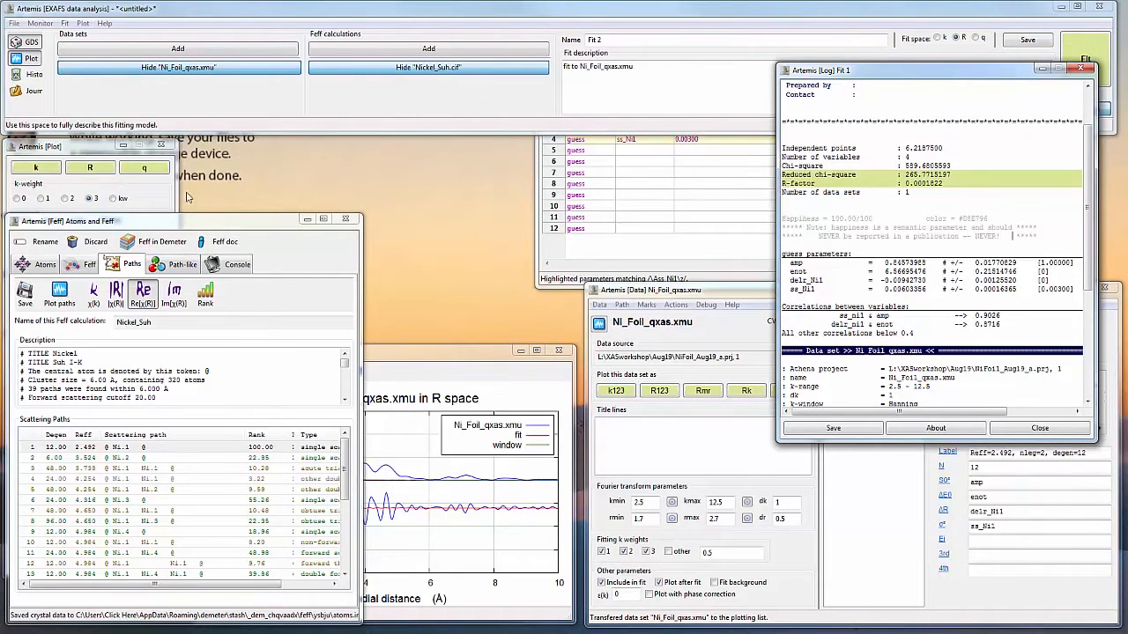
# Step: Compare the fit with the Ni foil data in R space, alternating the plot between the real part and the magnitude
pyautogui.click(401, 361)
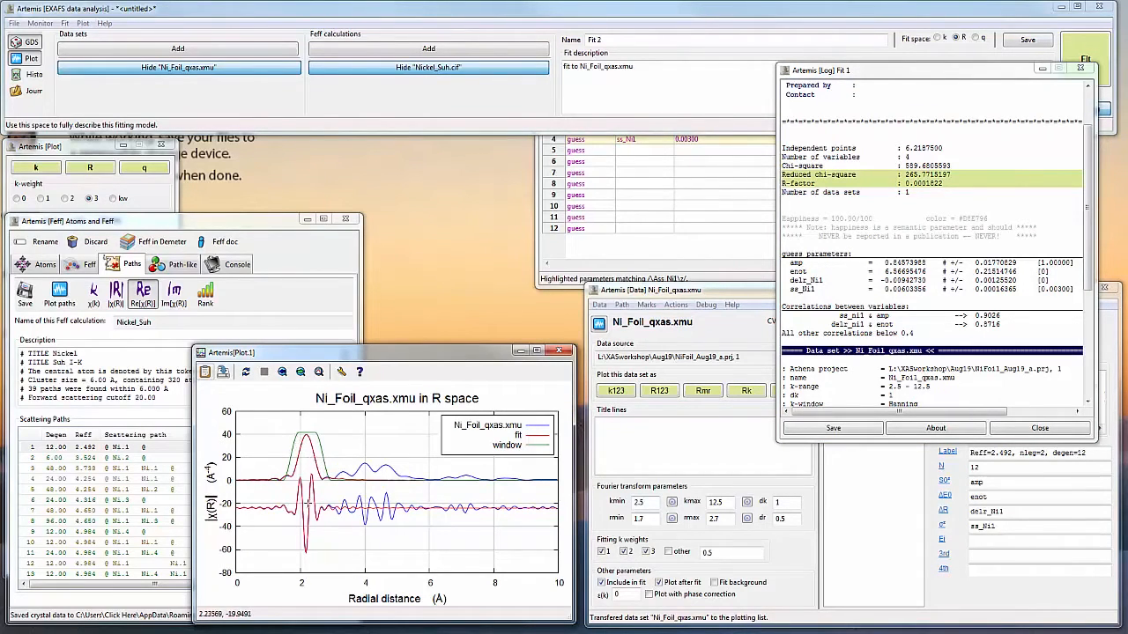
pyautogui.click(157, 198)
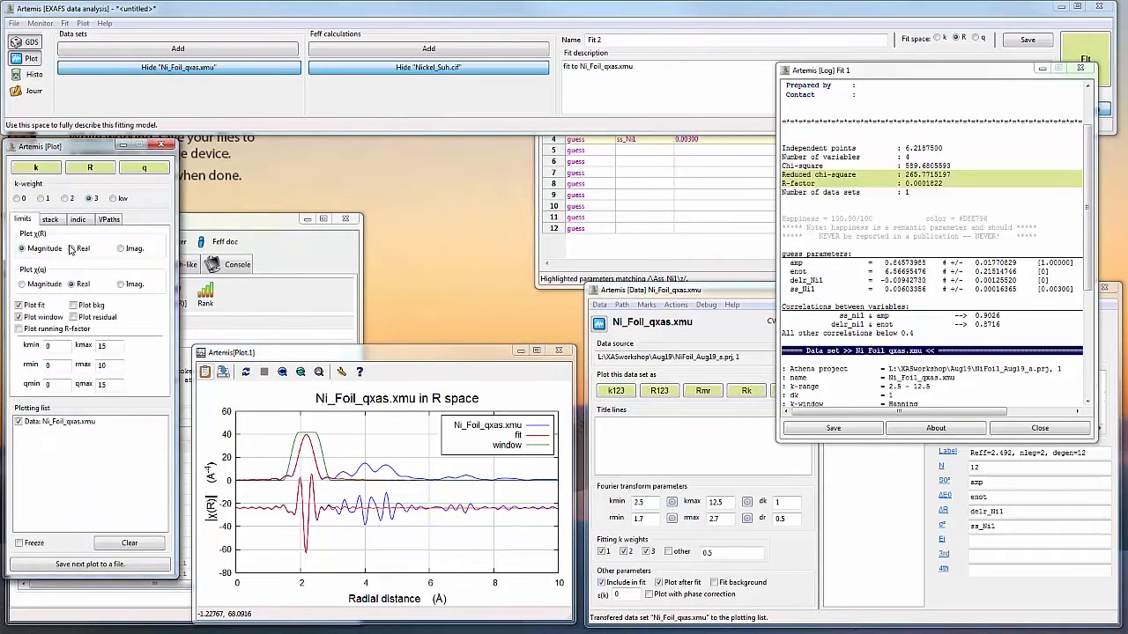
pyautogui.click(73, 249)
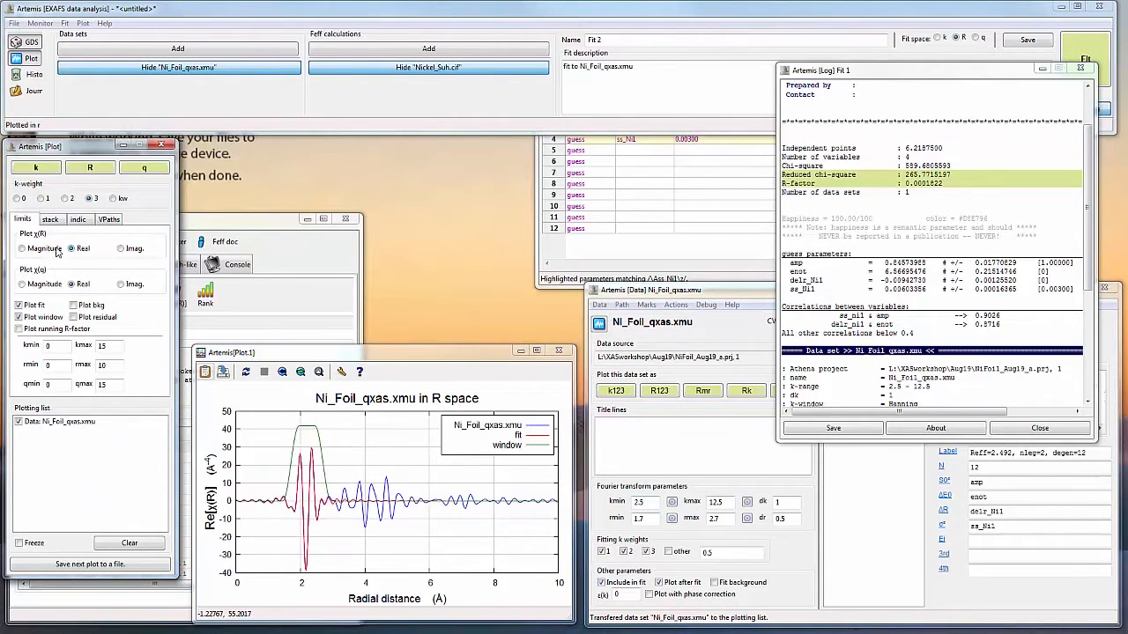
pyautogui.click(54, 250)
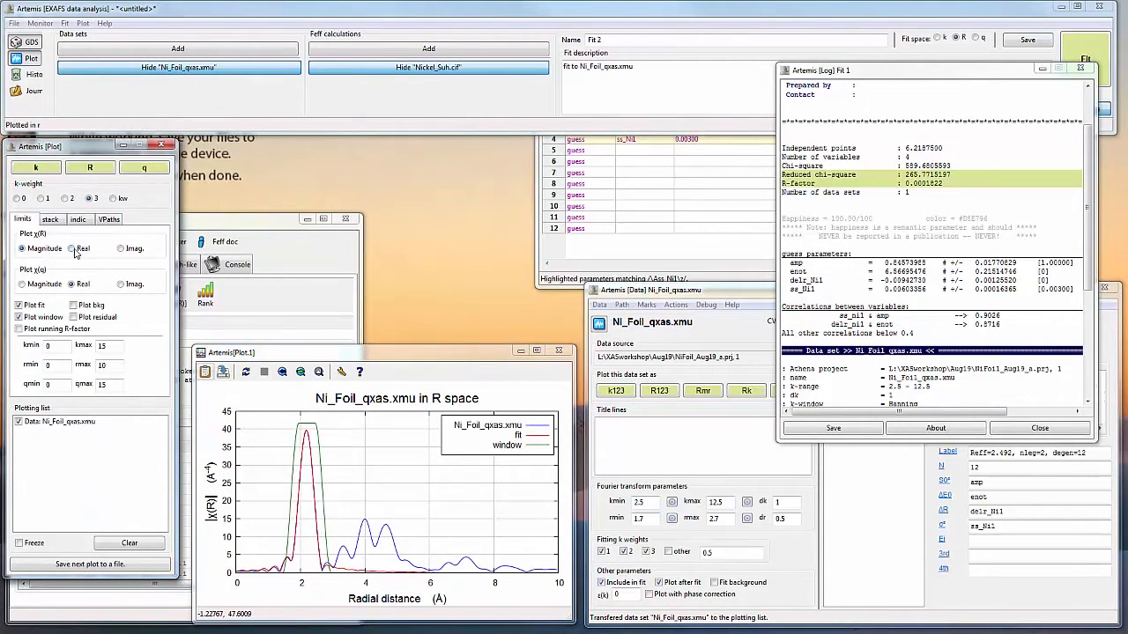
pyautogui.click(74, 251)
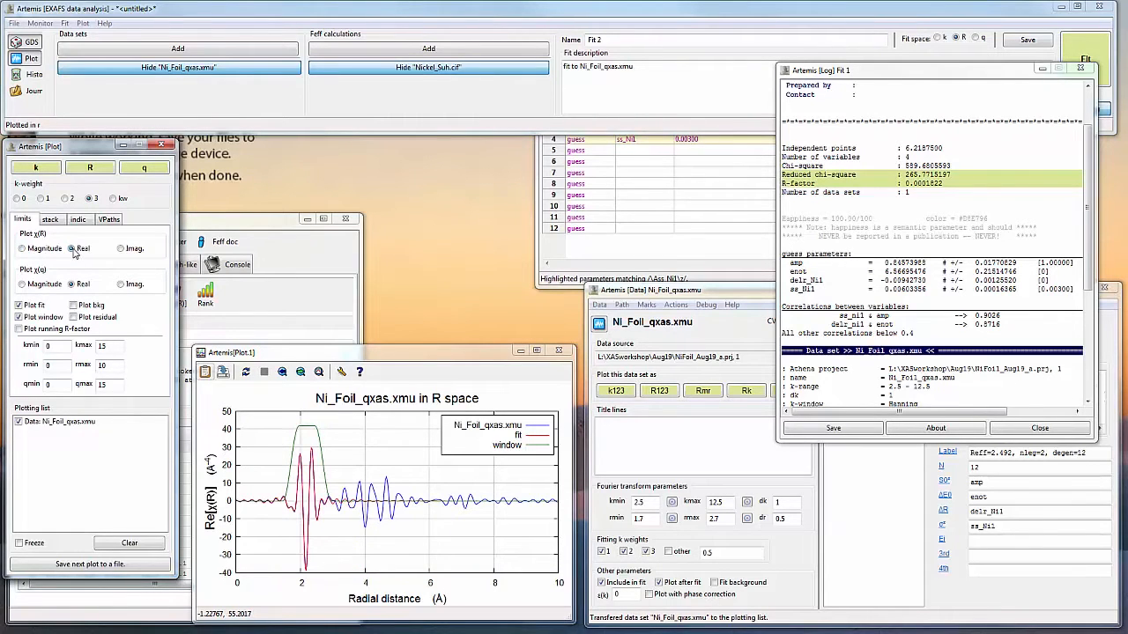
# Step: Check the Word lesson plan's enot note, highlight the instruction to select the second-shell path, and minimize the document
pyautogui.click(226, 226)
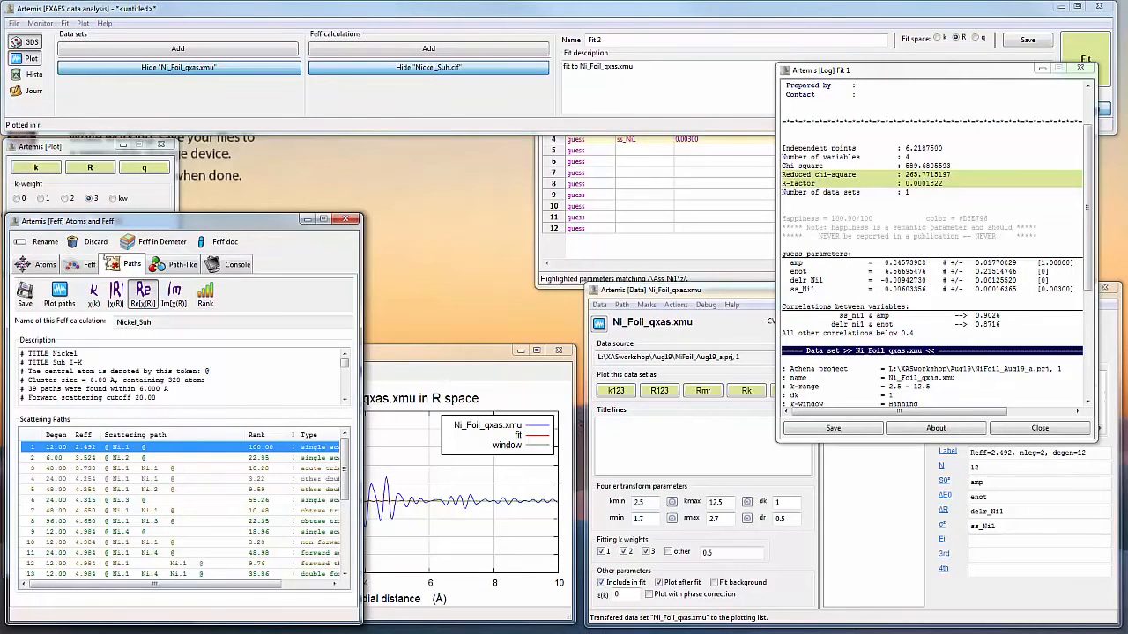
pyautogui.hotkey('alt', 'Tab')
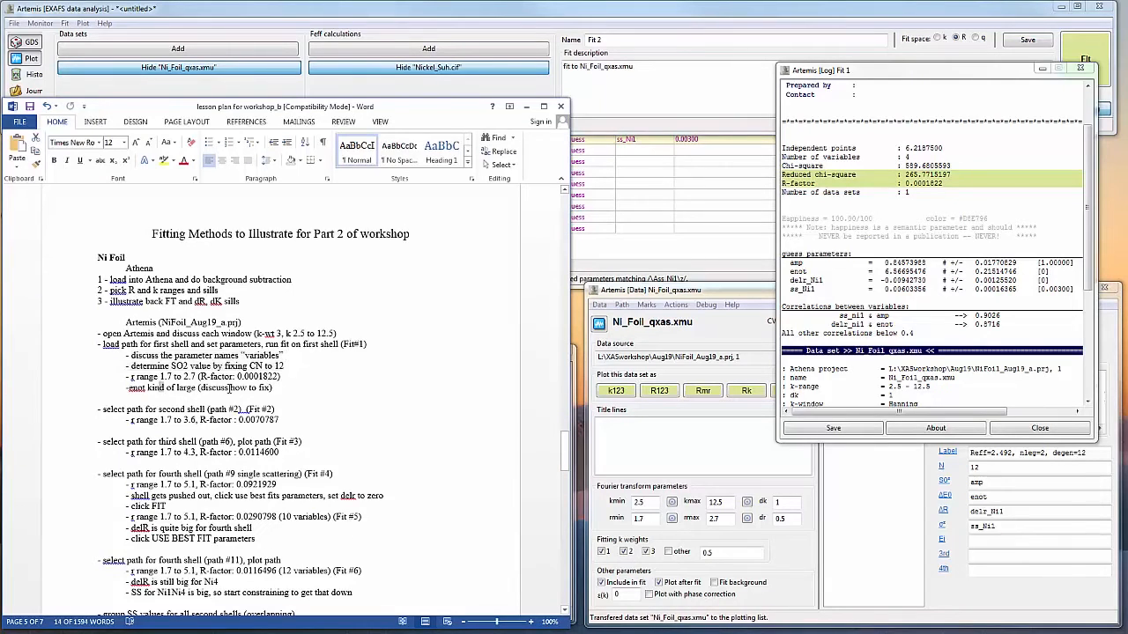
pyautogui.tripleClick(164, 388)
pyautogui.moveTo(103, 409); pyautogui.dragTo(208, 411)
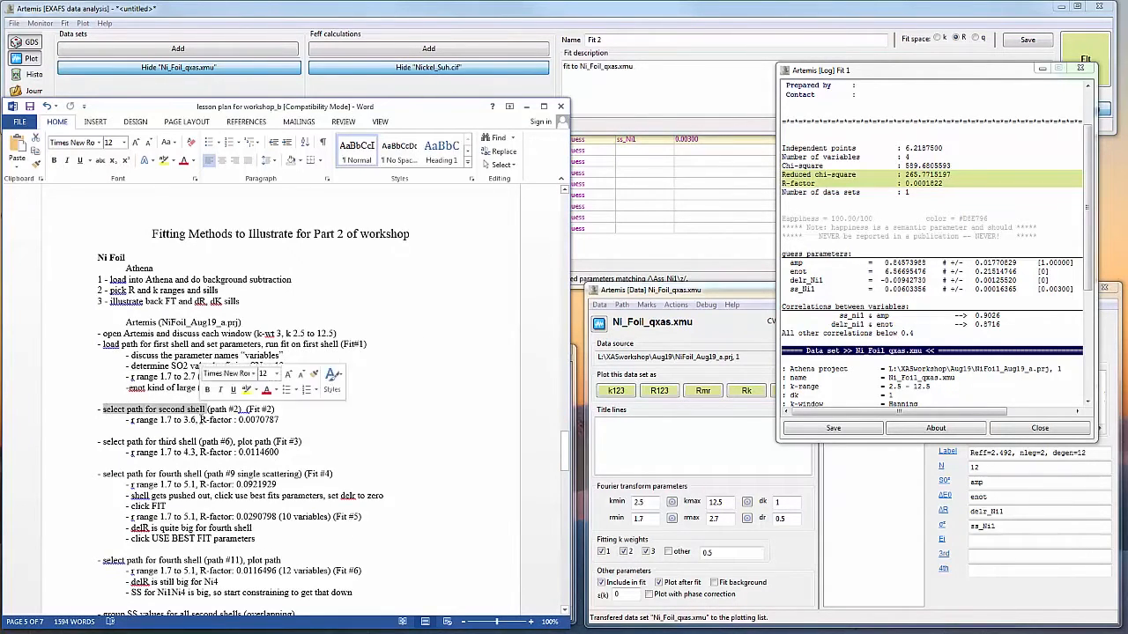
pyautogui.click(527, 106)
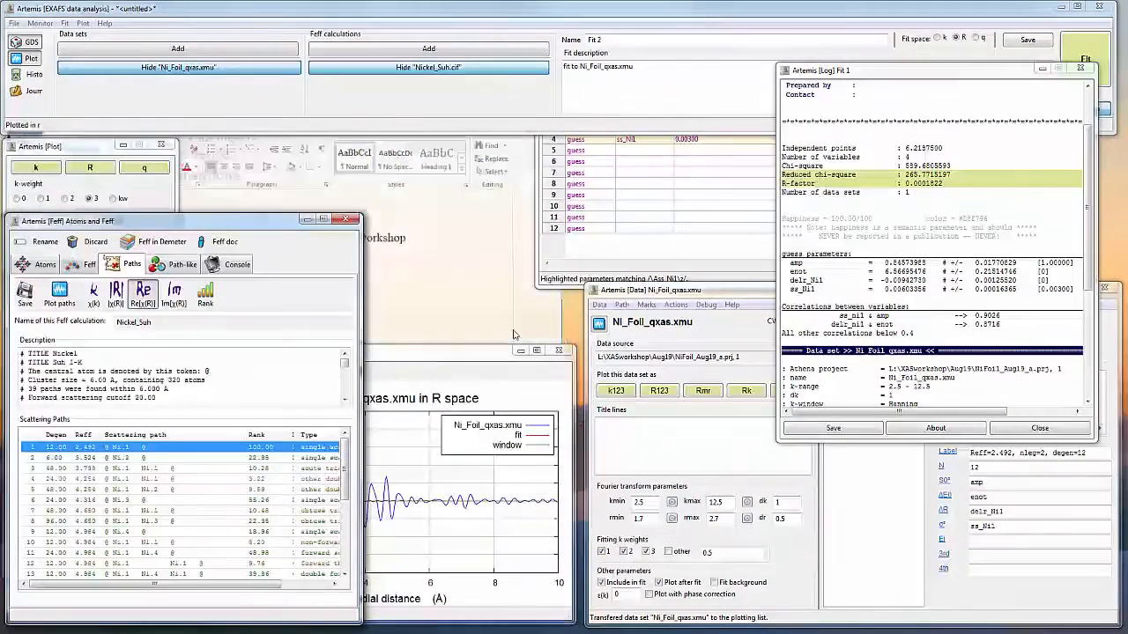
# Step: Switch to the PowerPoint protocol slide, highlight the review-fit-results and constrain-fit items, and minimize it
pyautogui.click(522, 632)
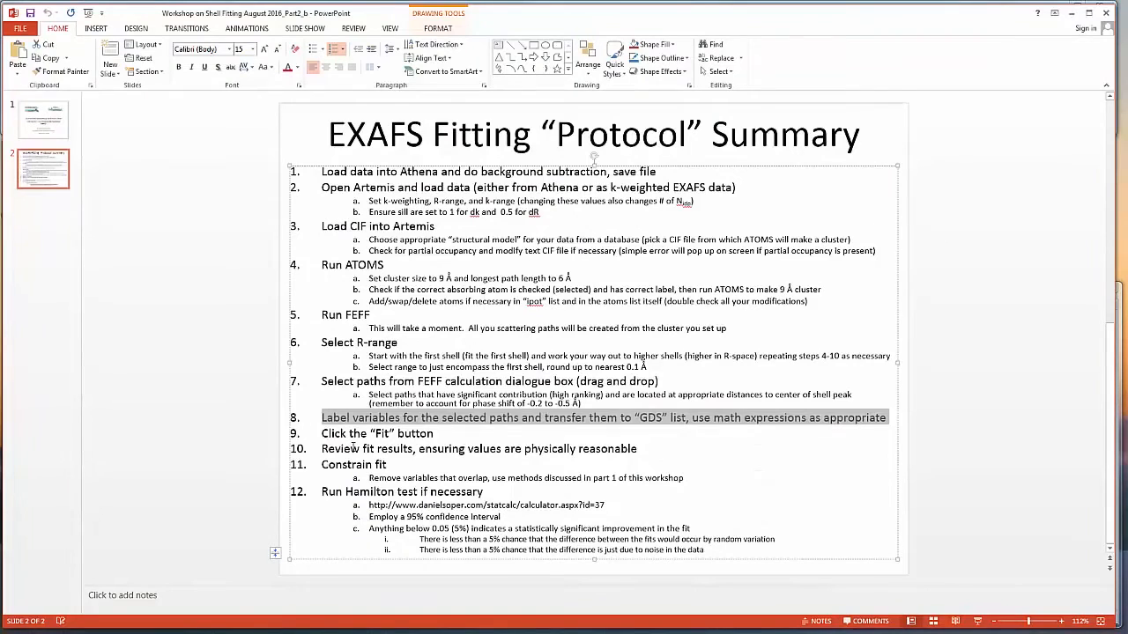
pyautogui.moveTo(322, 449); pyautogui.dragTo(524, 450)
pyautogui.click(638, 449)
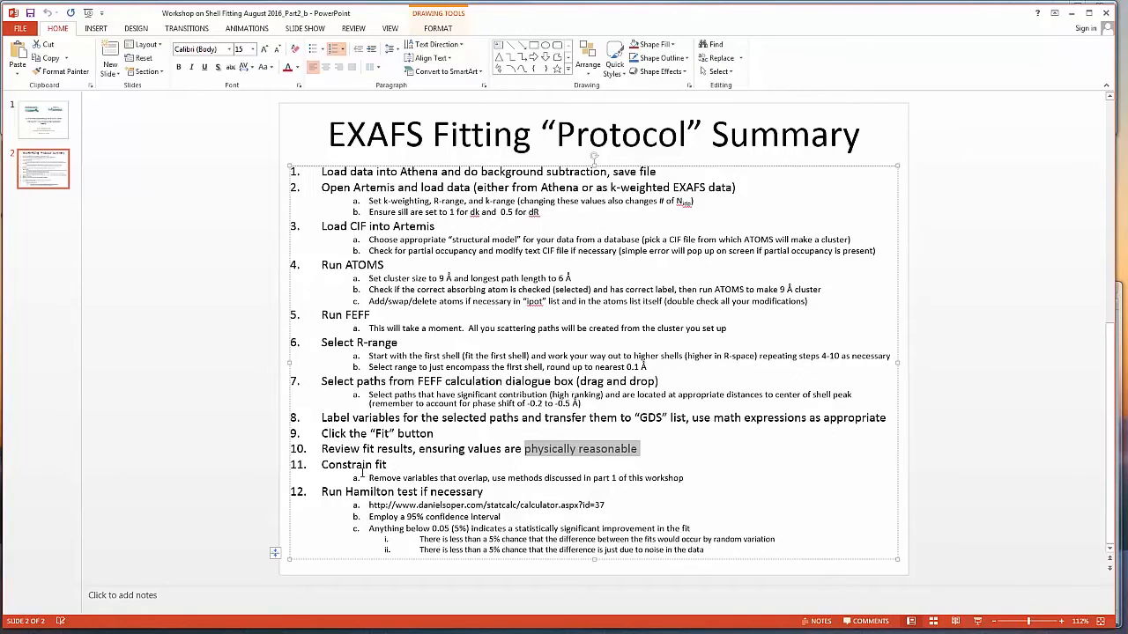
pyautogui.moveTo(343, 465); pyautogui.dragTo(669, 480)
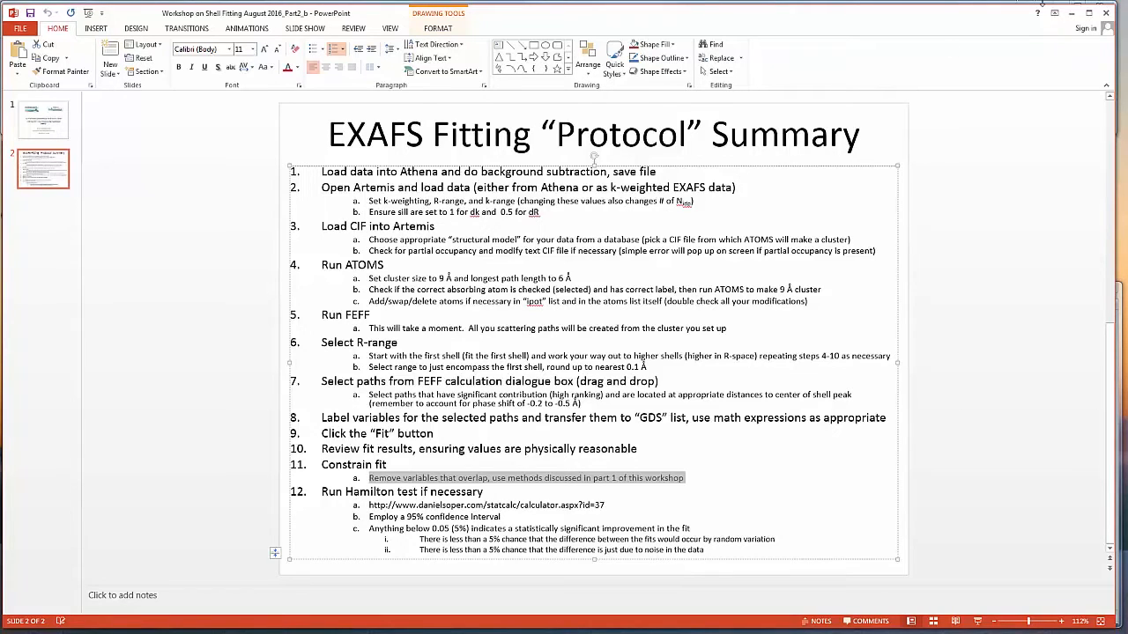
pyautogui.click(1070, 12)
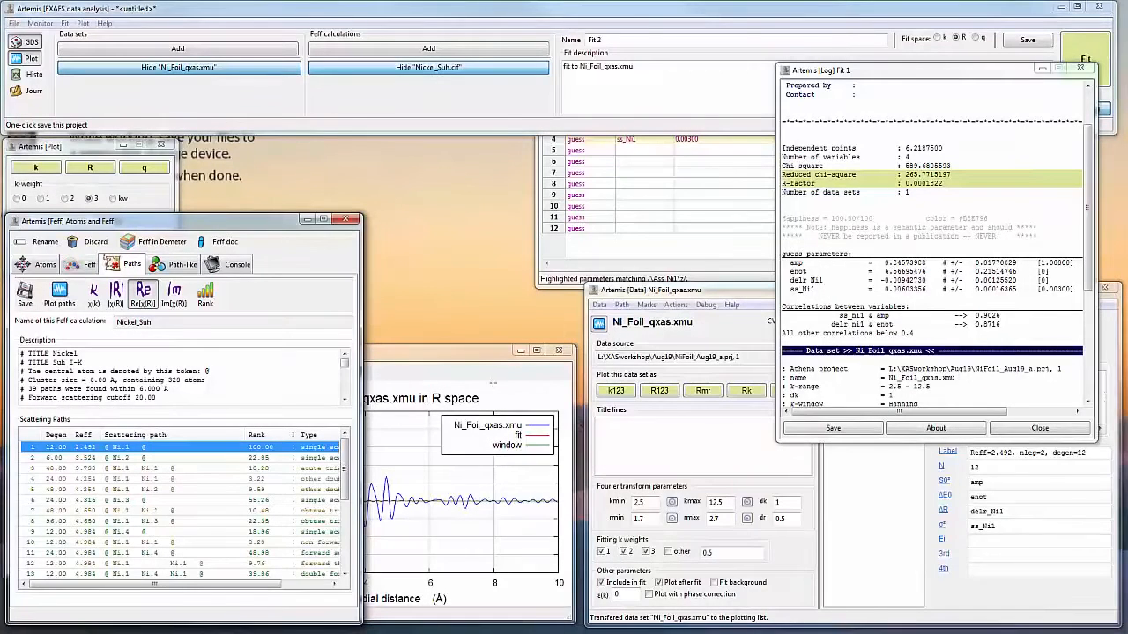
# Step: Plot the data and fit in k space, and return to the R-space plot showing the magnitude
pyautogui.click(402, 358)
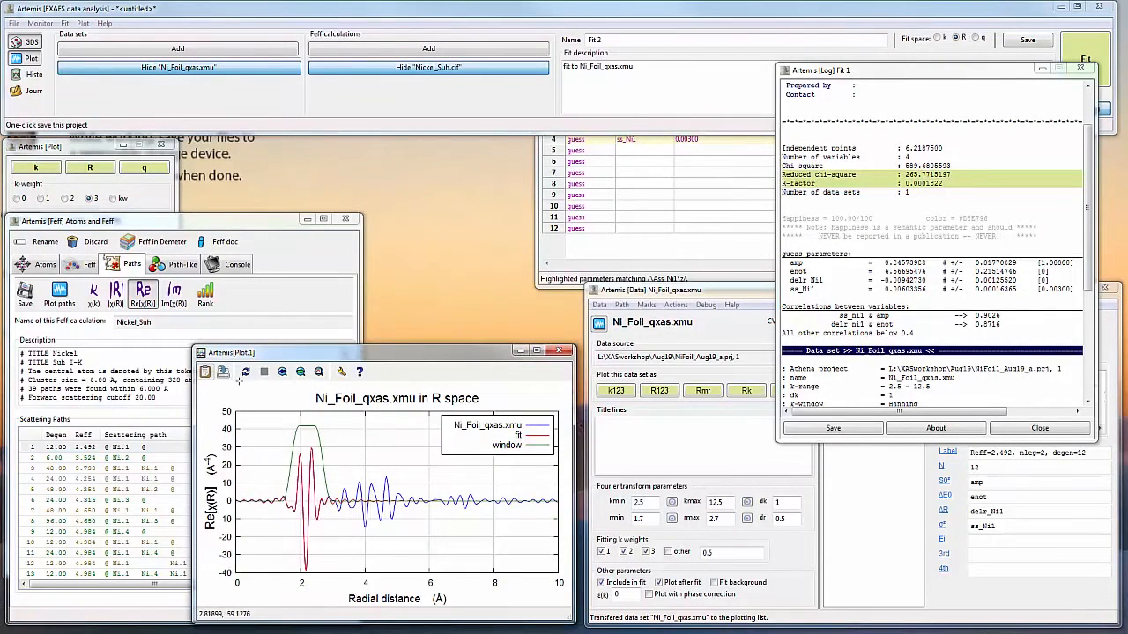
pyautogui.click(53, 170)
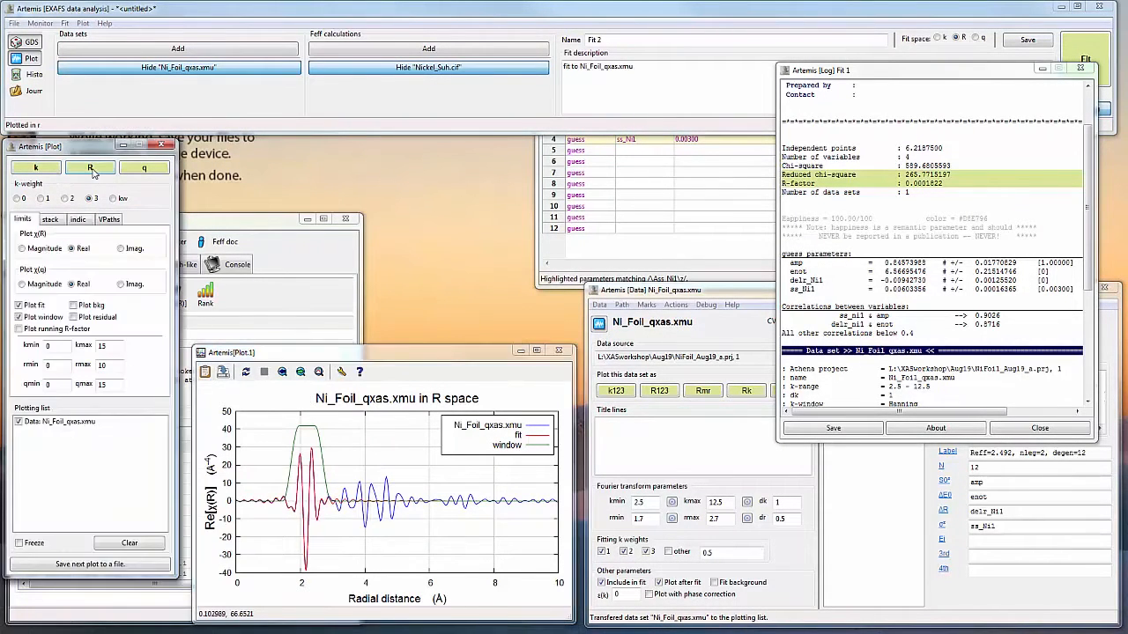
pyautogui.click(90, 168)
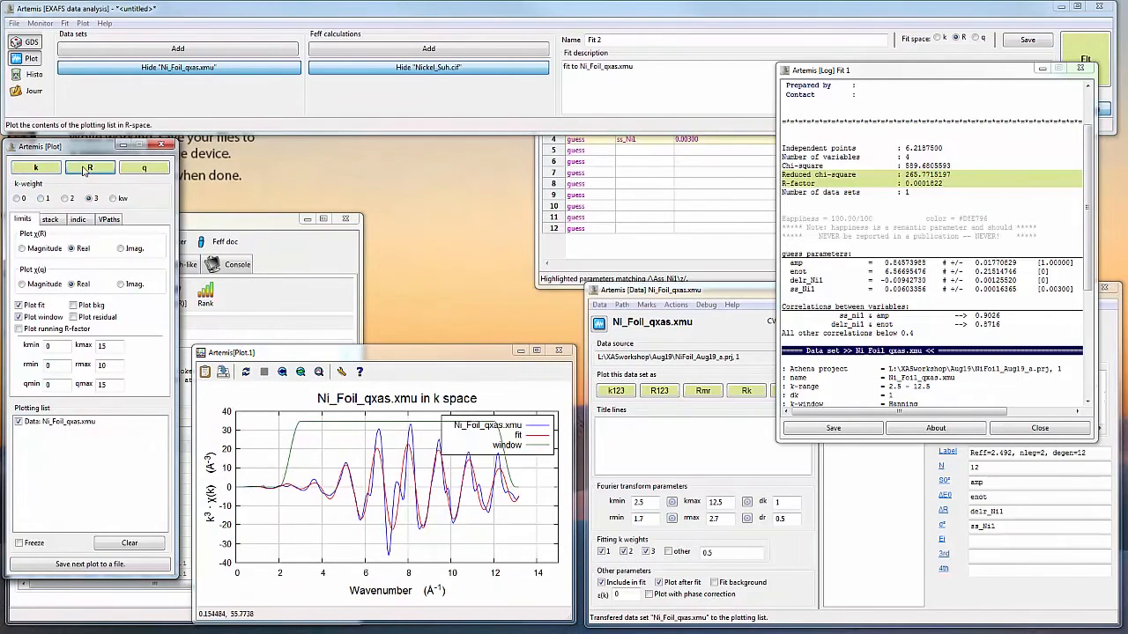
pyautogui.click(22, 248)
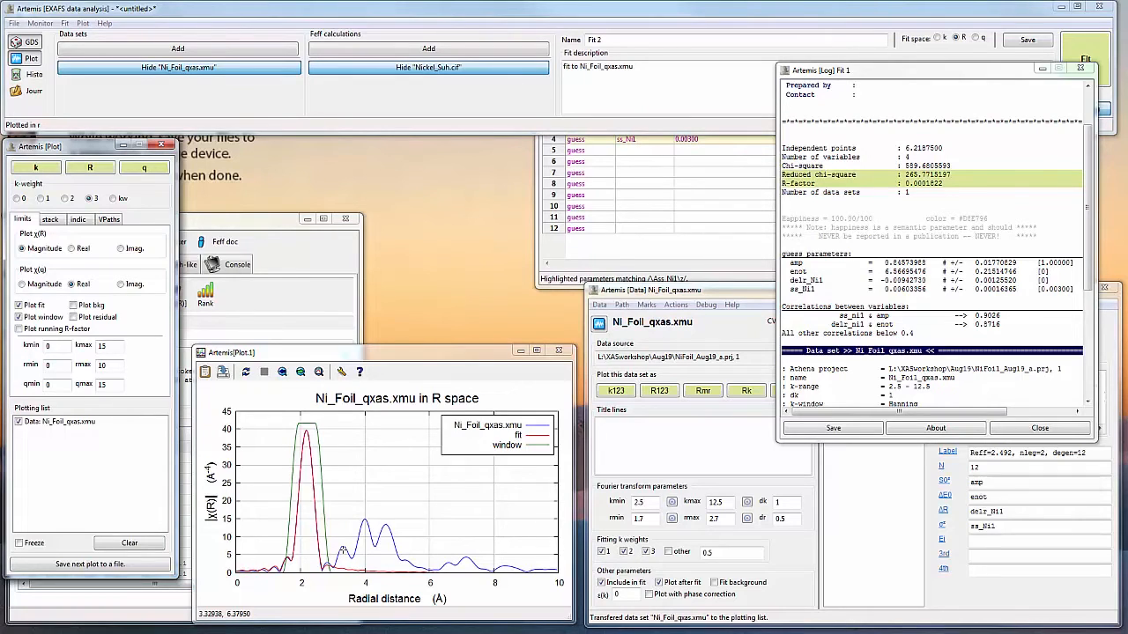
# Step: Add the second-shell Ni.2 single-scattering path from the Nickel_Suh Feff calculation to the Ni_Foil_qxas.xmu path list and show its data window
pyautogui.click(260, 225)
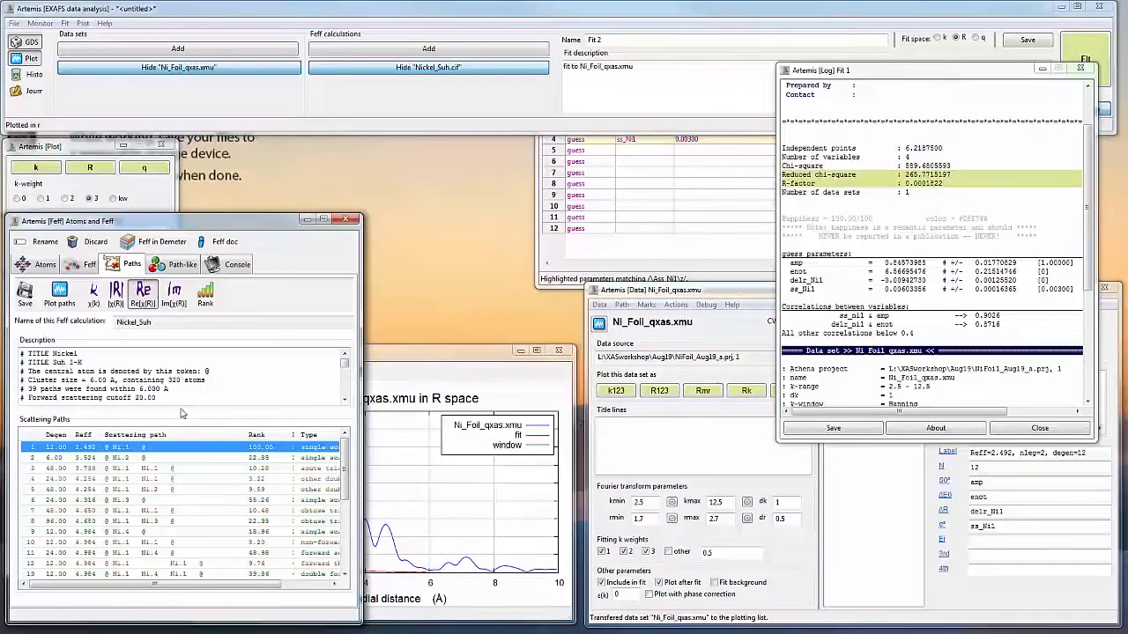
pyautogui.click(418, 363)
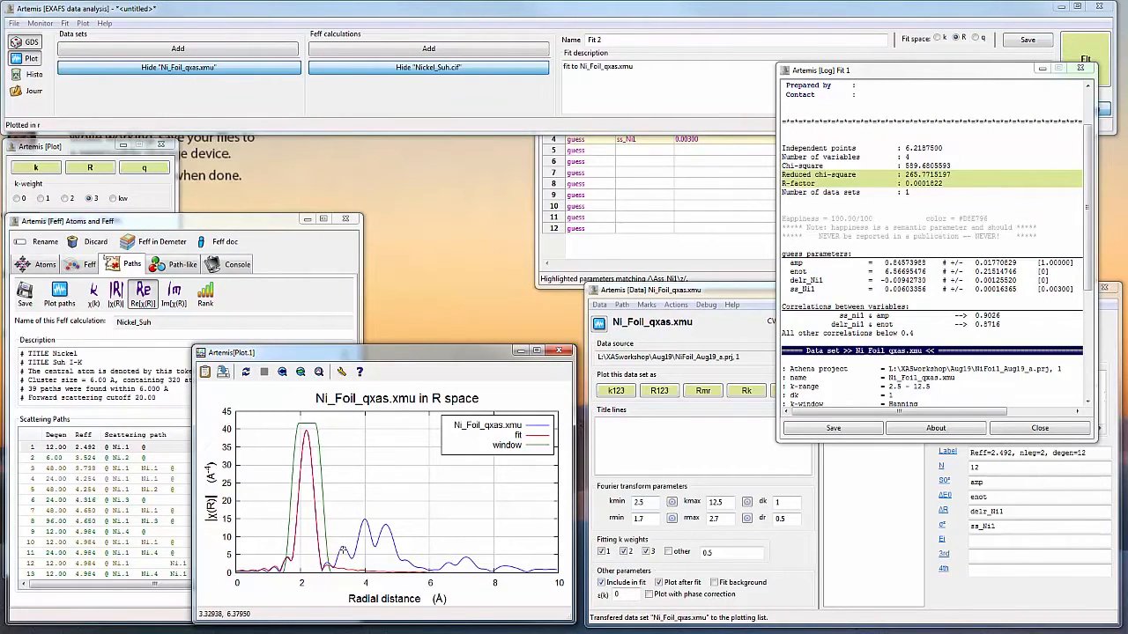
pyautogui.click(196, 226)
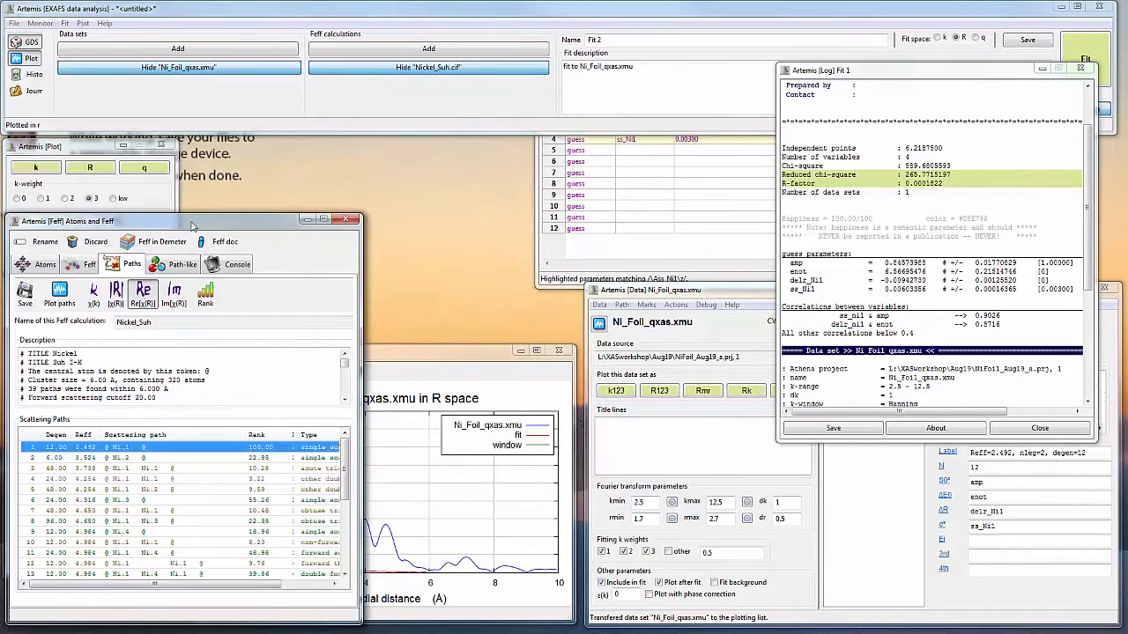
pyautogui.click(153, 459)
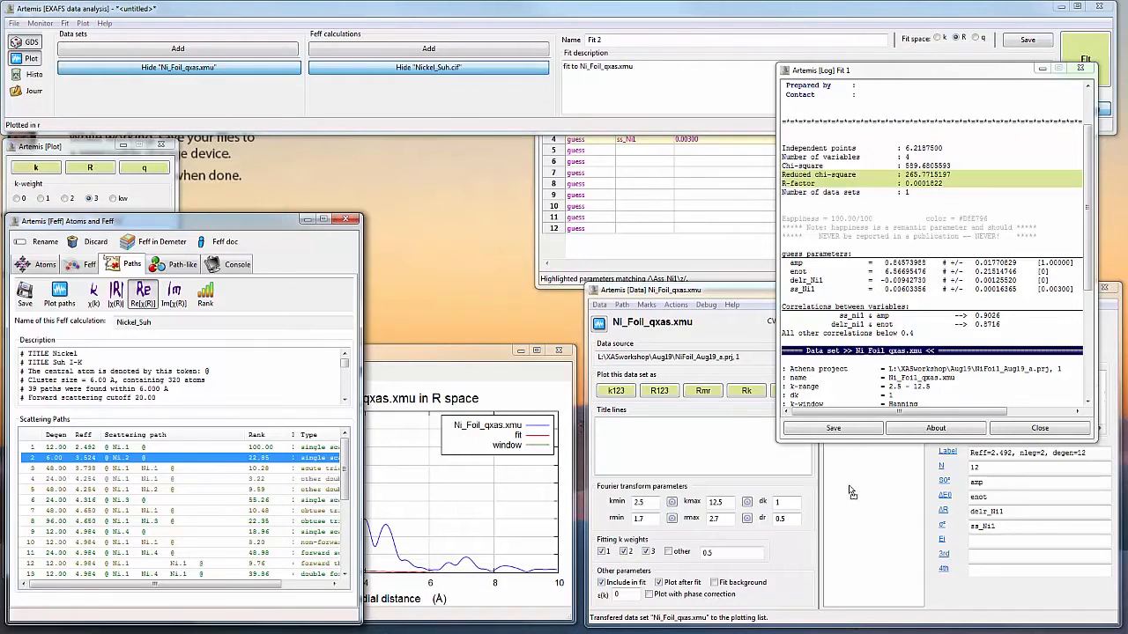
pyautogui.moveTo(849, 487); pyautogui.dragTo(849, 488)
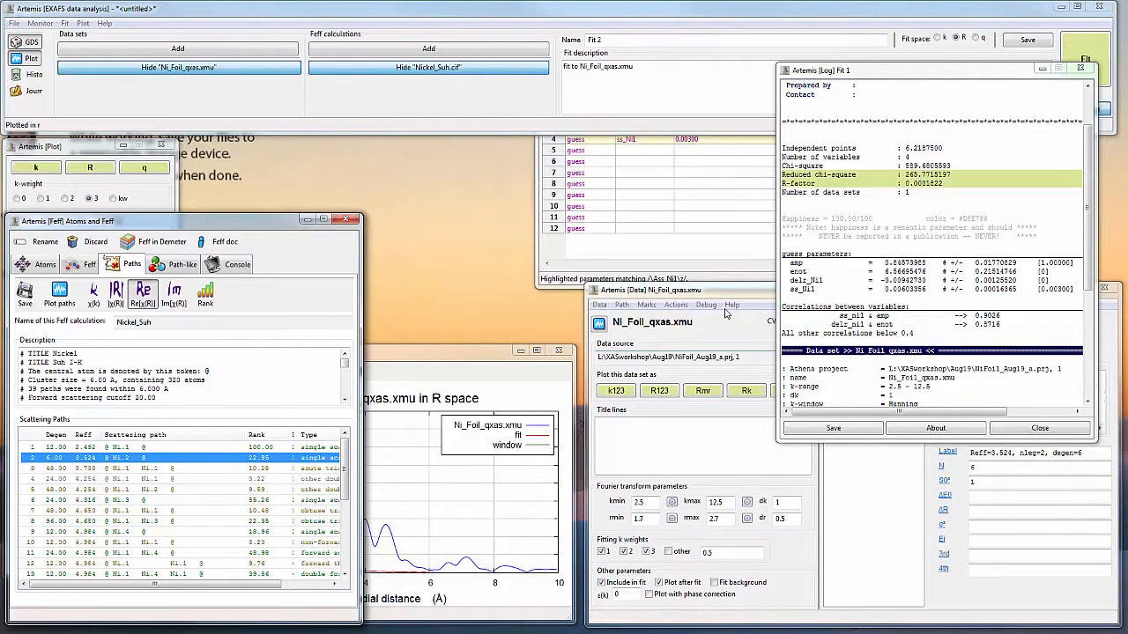
pyautogui.click(727, 291)
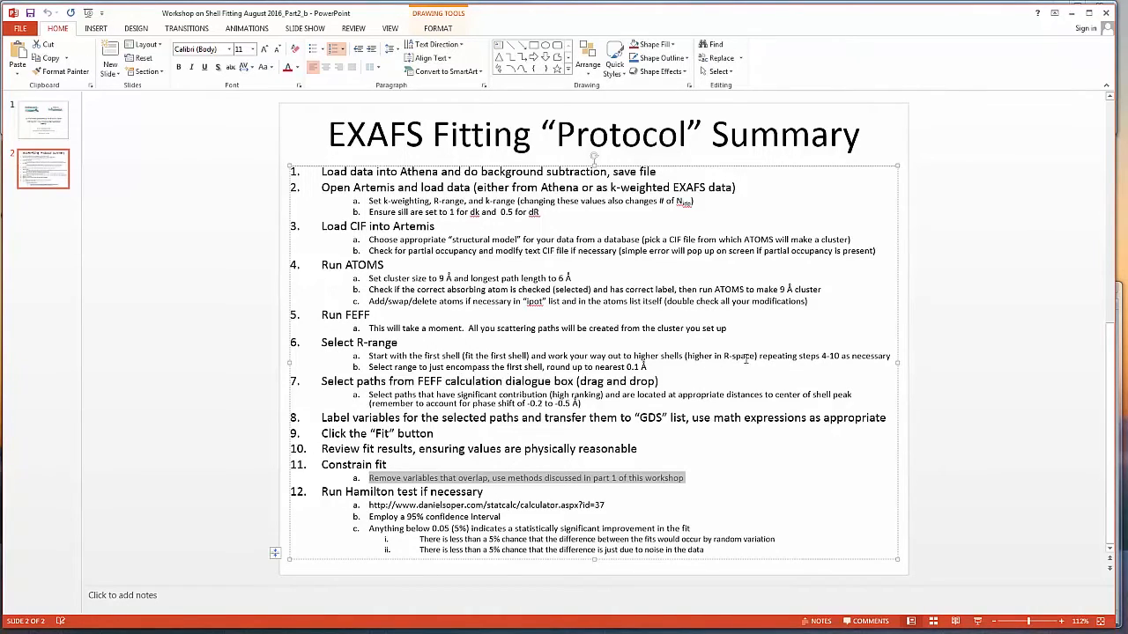
# Step: Change the repeated steps under "Select R-range" on the PowerPoint protocol slide to 6-10, and return to the R-space plot in Artemis
pyautogui.moveTo(823, 356); pyautogui.dragTo(826, 358)
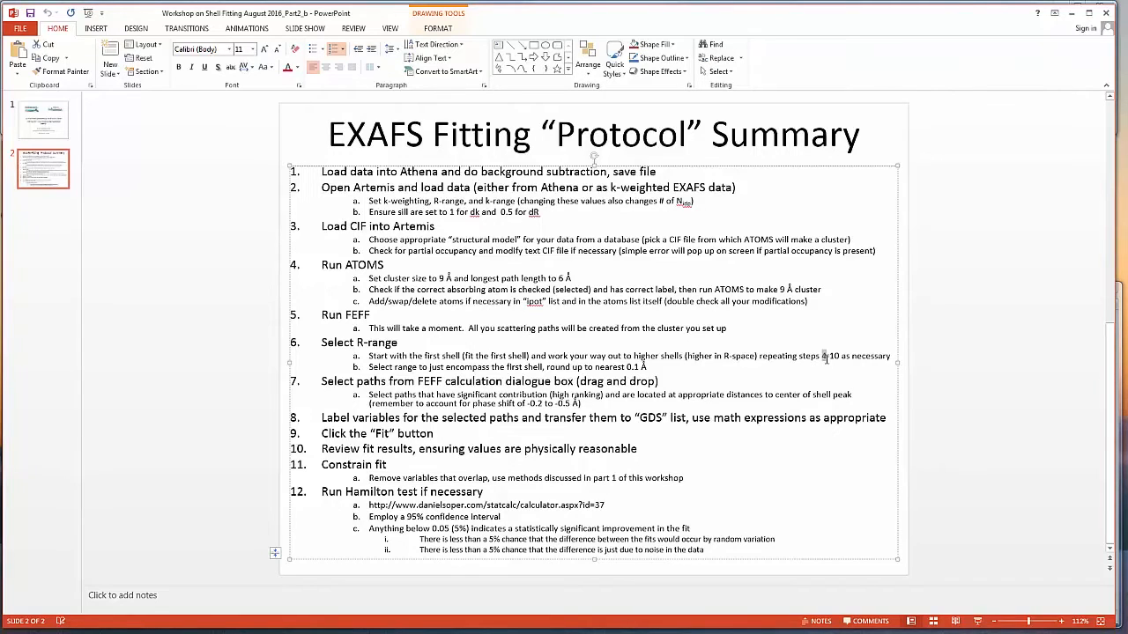
pyautogui.write('6')
pyautogui.click(1070, 13)
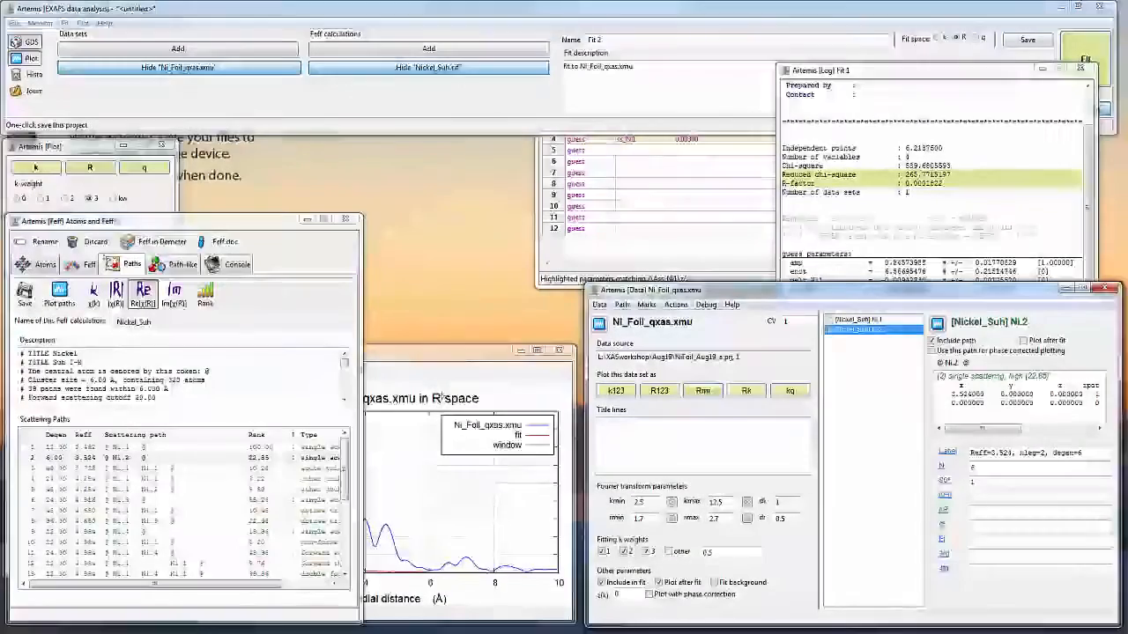
pyautogui.click(453, 354)
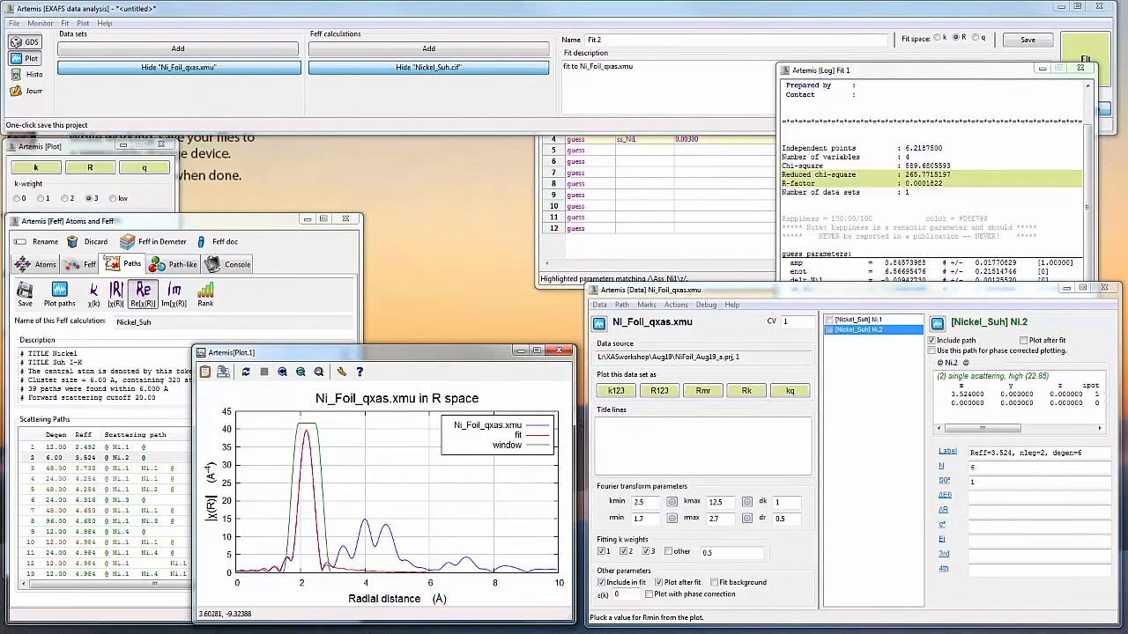
# Step: Check the second-shell R range in the Word lesson plan, set rmax to 3.6 for Ni_Foil_qxas.xmu in Artemis, and replot in R space
pyautogui.hotkey('alt', 'Tab')
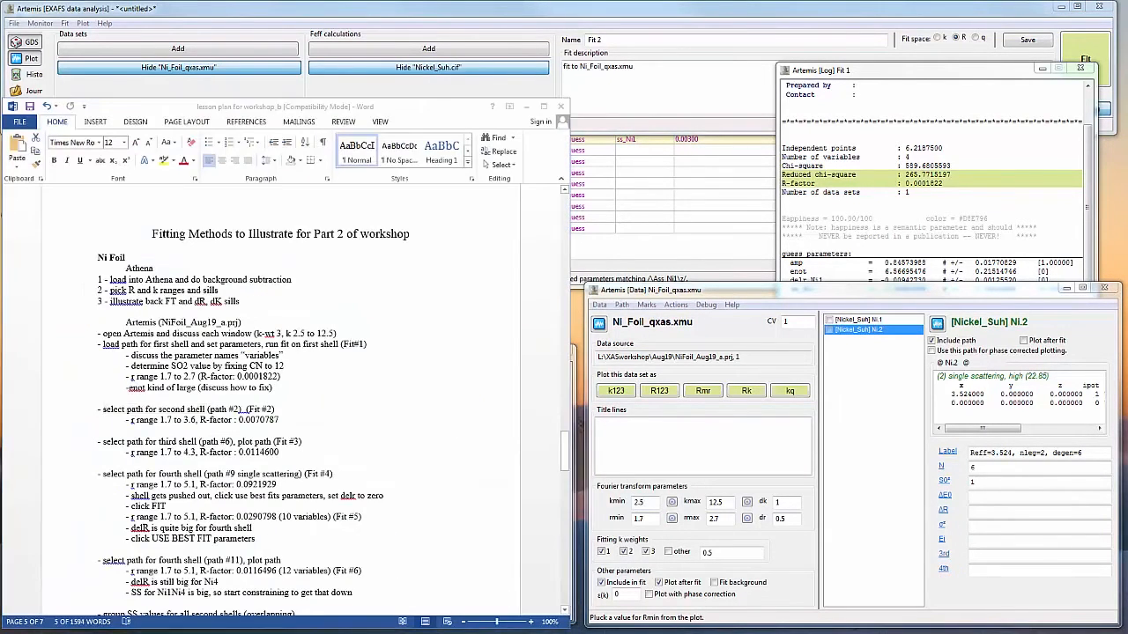
pyautogui.hotkey('alt', 'Tab')
pyautogui.click(717, 520)
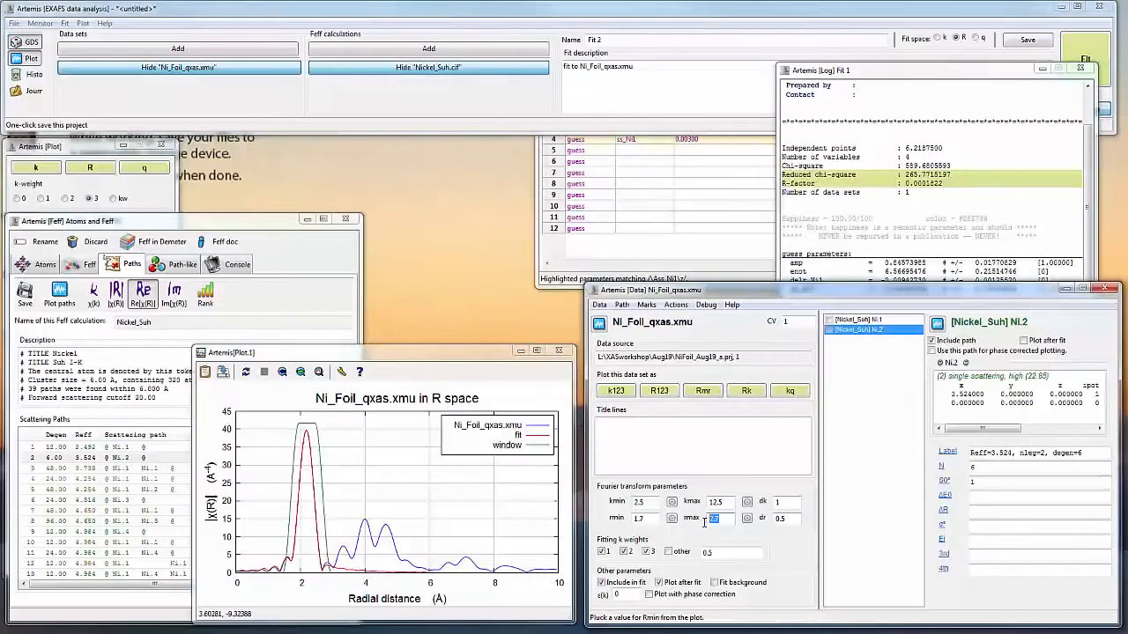
pyautogui.write('3')
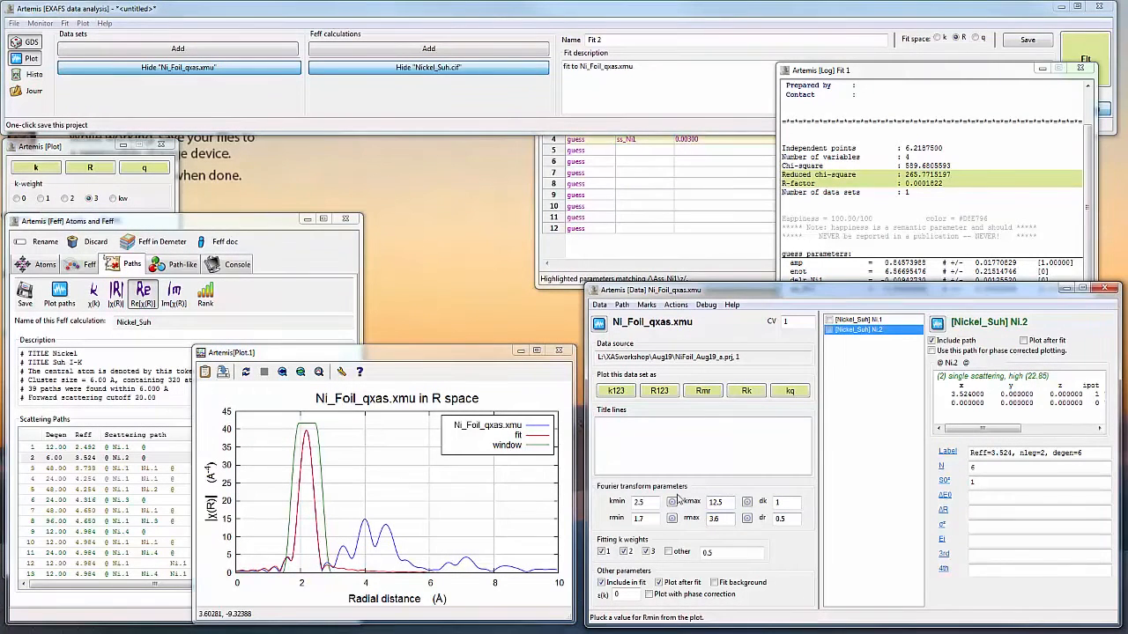
pyautogui.click(95, 171)
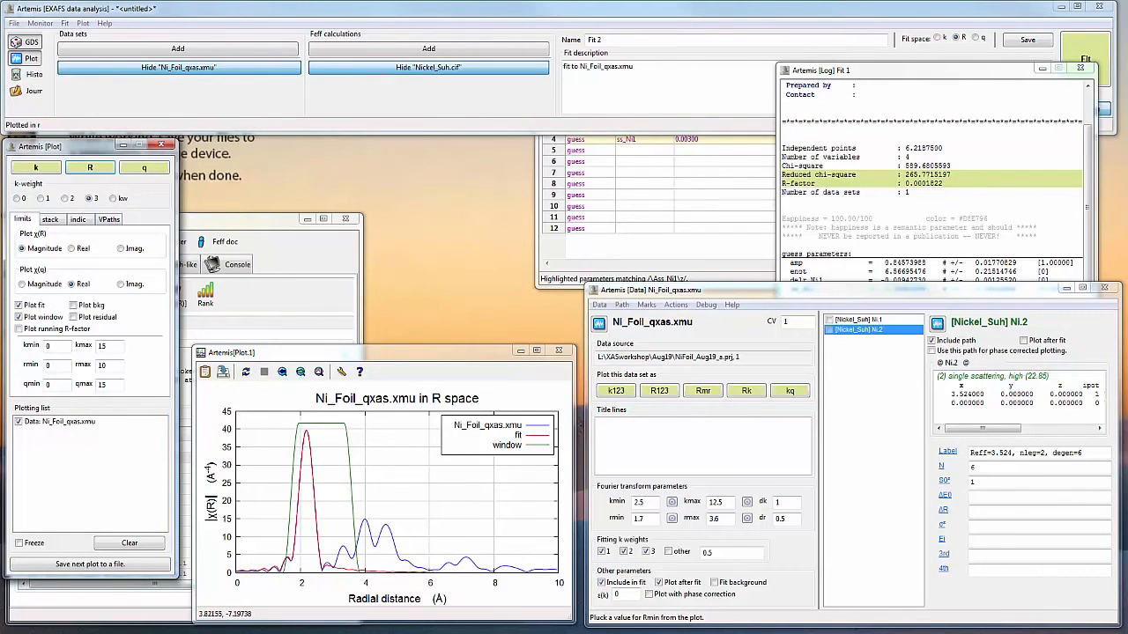
# Step: Define the Ni.2 path parameters: S0² as amp, ΔE0 as enot, ΔR as delr_Ni2 and σ² as ss_Ni2
pyautogui.click(885, 338)
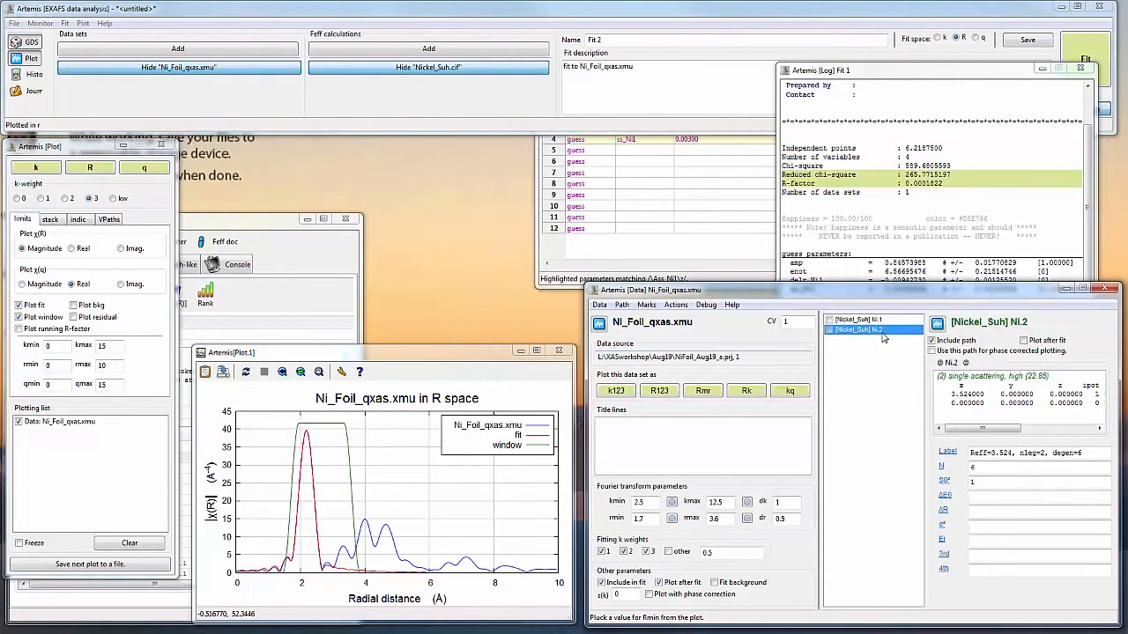
pyautogui.doubleClick(981, 483)
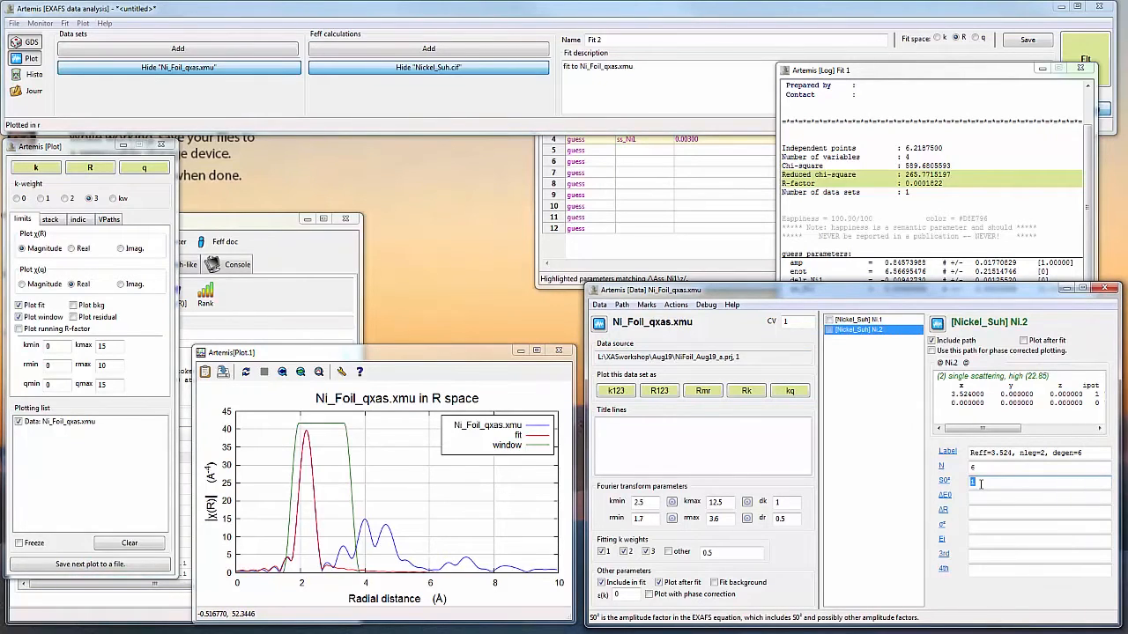
pyautogui.write('amp')
pyautogui.press('Tab')
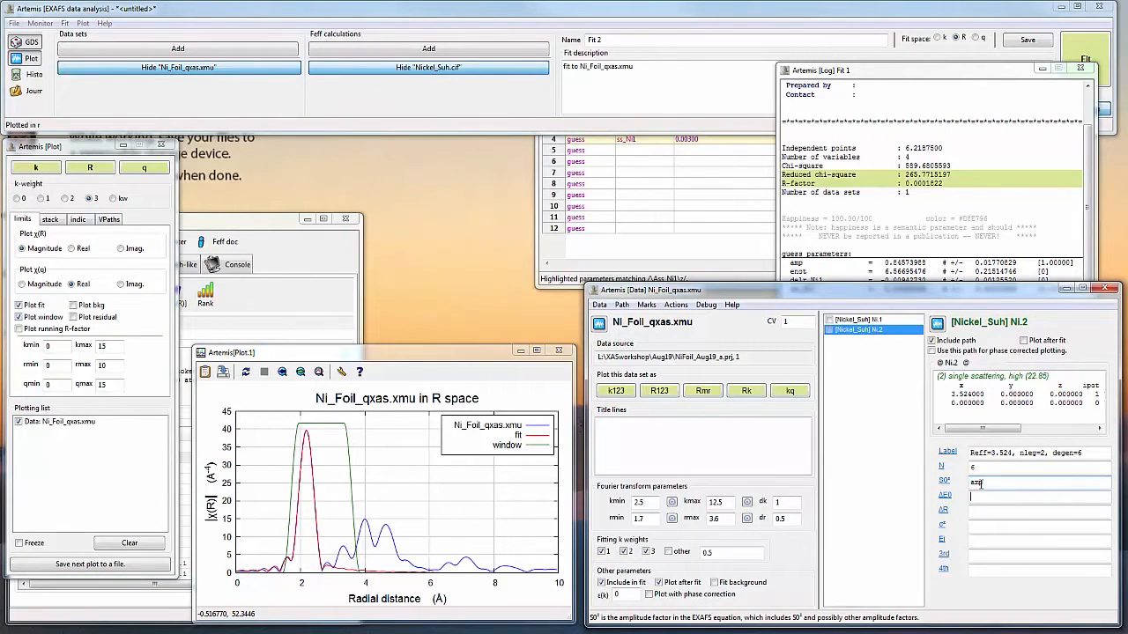
pyautogui.write('enot')
pyautogui.press('Tab')
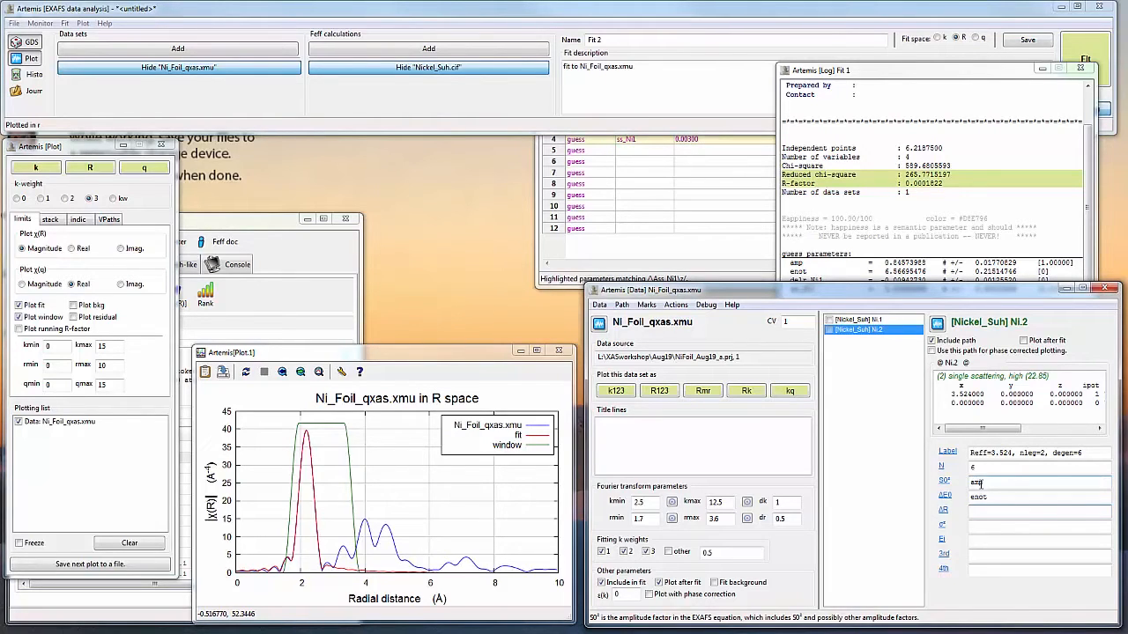
pyautogui.write('delr_Ni2')
pyautogui.press('Tab')
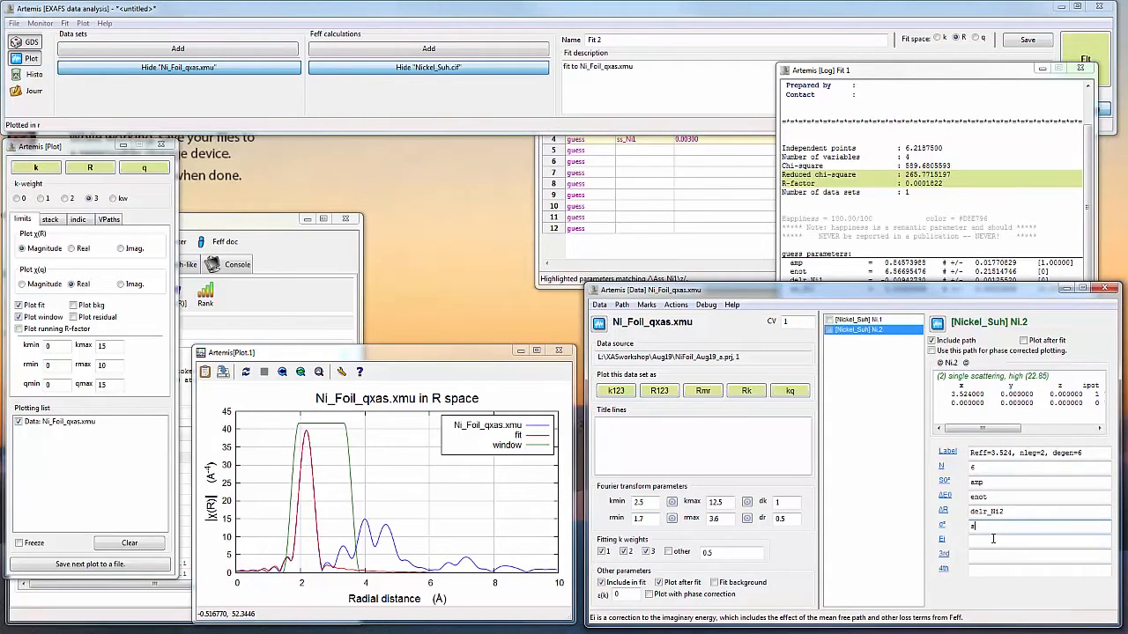
pyautogui.write('Ni2')
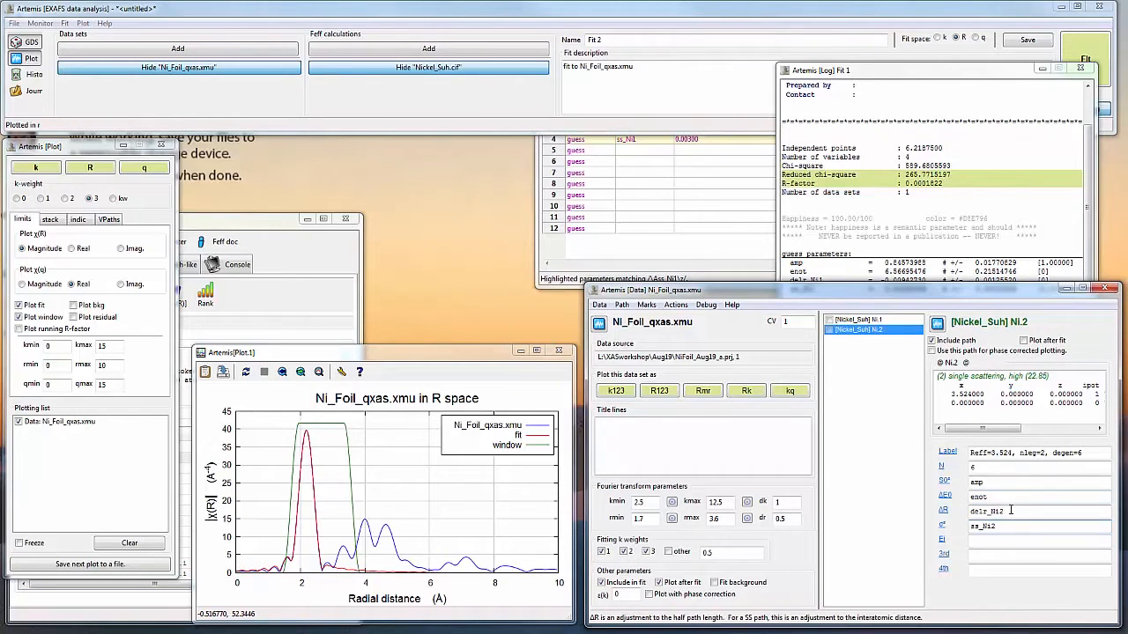
# Step: Add delr_Ni2 and ss_Ni2 from the Ni.2 path to the GDS list as guess parameters
pyautogui.rightClick(1010, 511)
pyautogui.click(1026, 522)
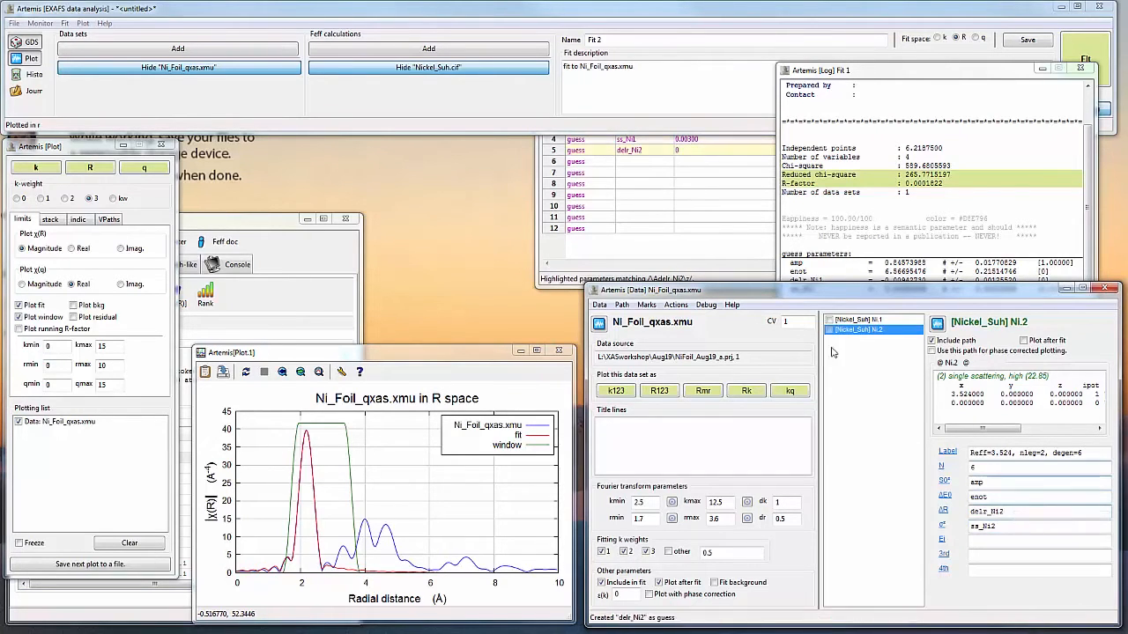
pyautogui.click(723, 269)
pyautogui.click(1010, 526)
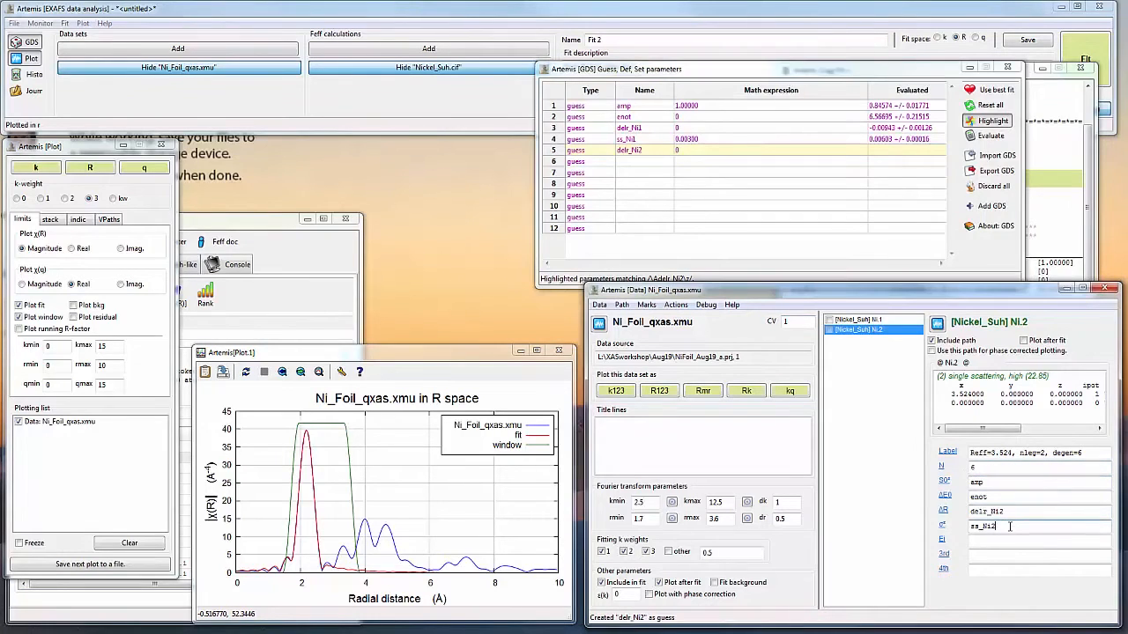
pyautogui.rightClick(1010, 526)
pyautogui.click(1029, 539)
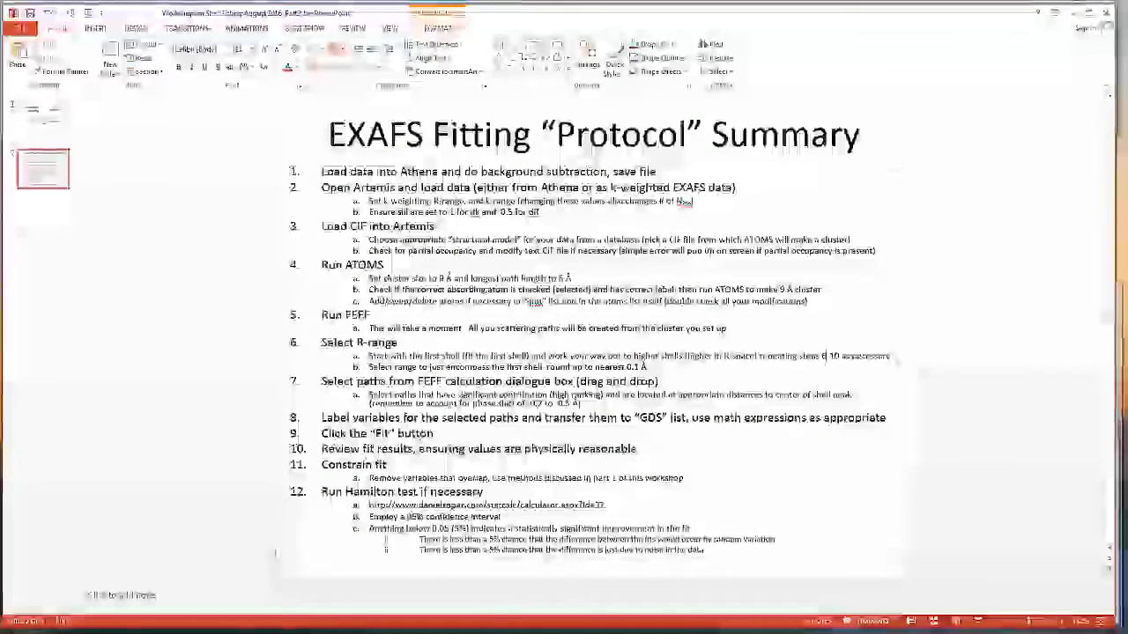
# Step: Highlight the path-selection, variable-labelling and Fit items on the PowerPoint protocol slide, and run the two-shell fit in Artemis
pyautogui.moveTo(383, 380); pyautogui.dragTo(551, 381)
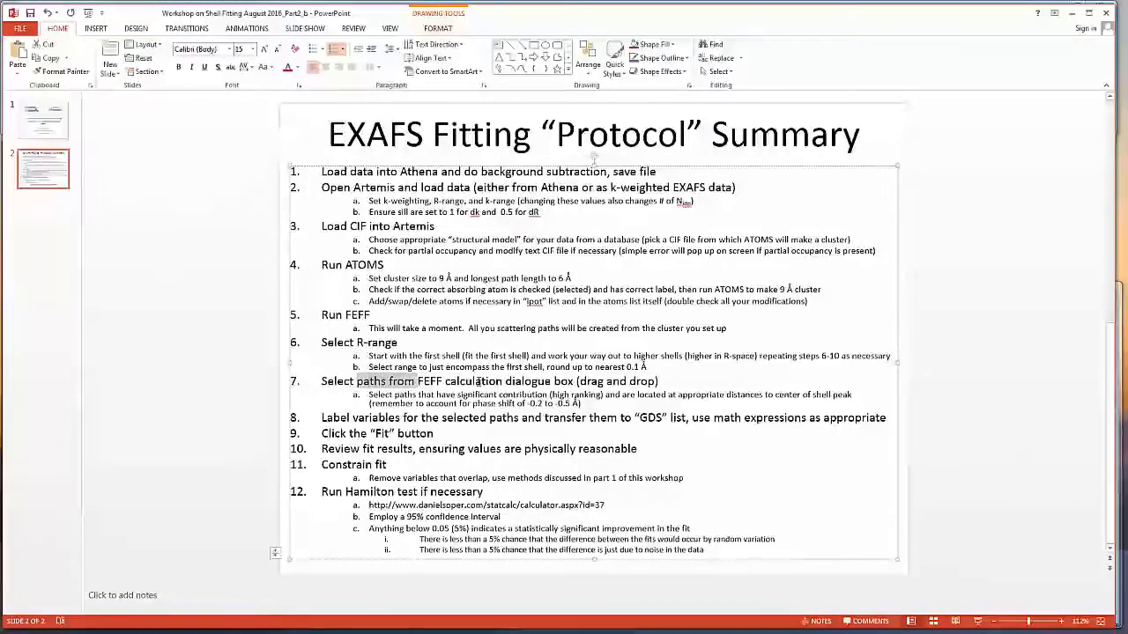
pyautogui.moveTo(380, 417); pyautogui.dragTo(465, 417)
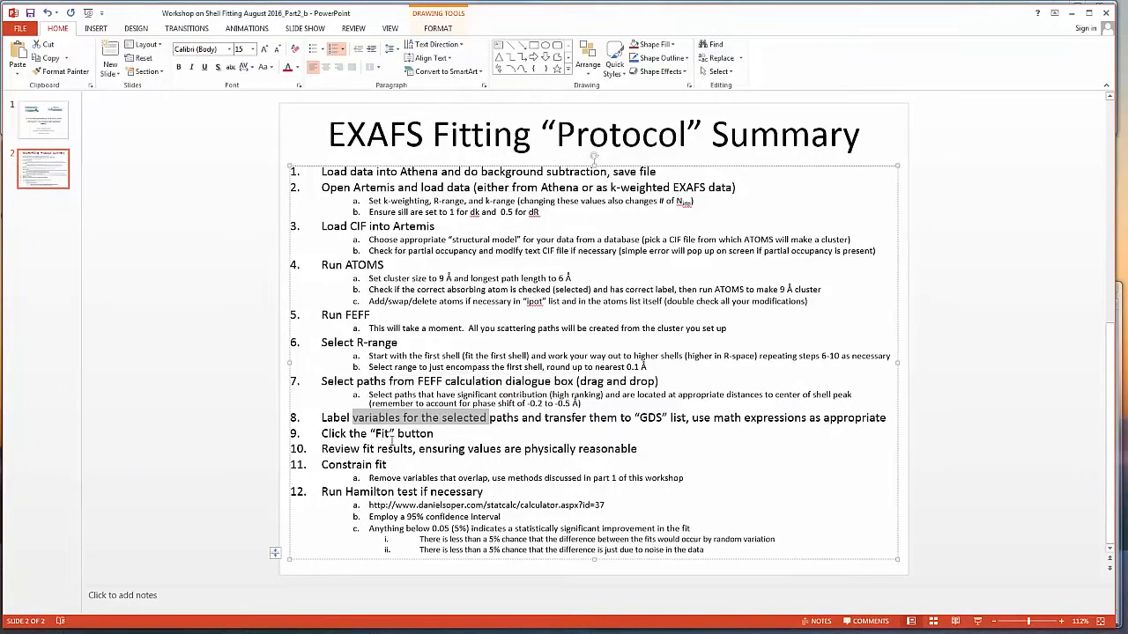
pyautogui.moveTo(349, 434); pyautogui.dragTo(432, 434)
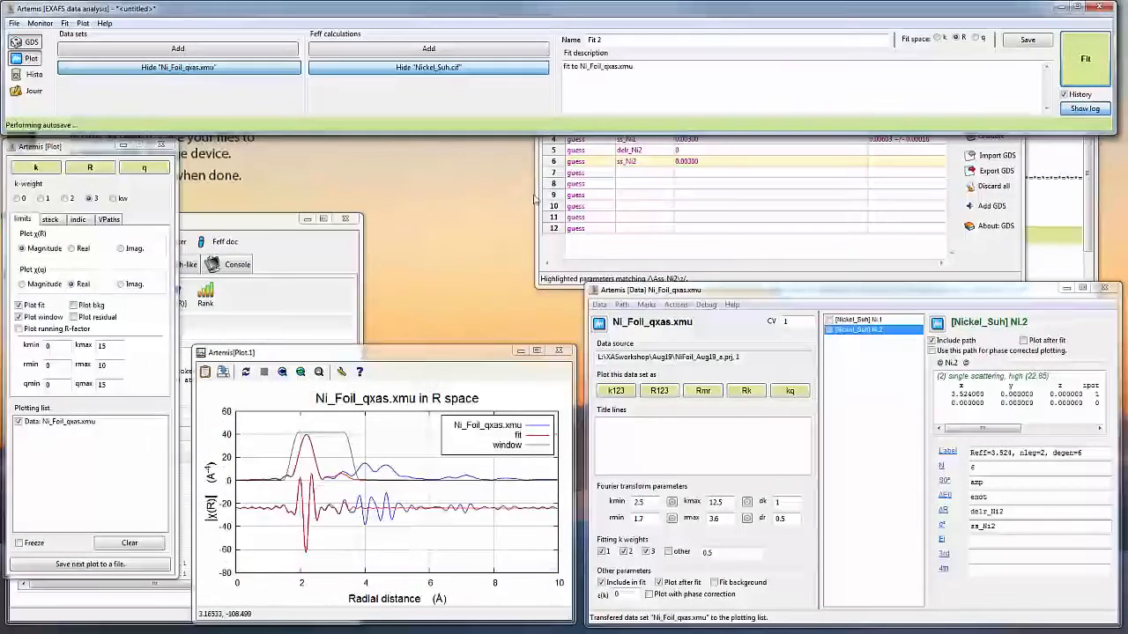
# Step: Open the fit history, position its window clear of the plot, and display the Fit 2 log
pyautogui.click(33, 75)
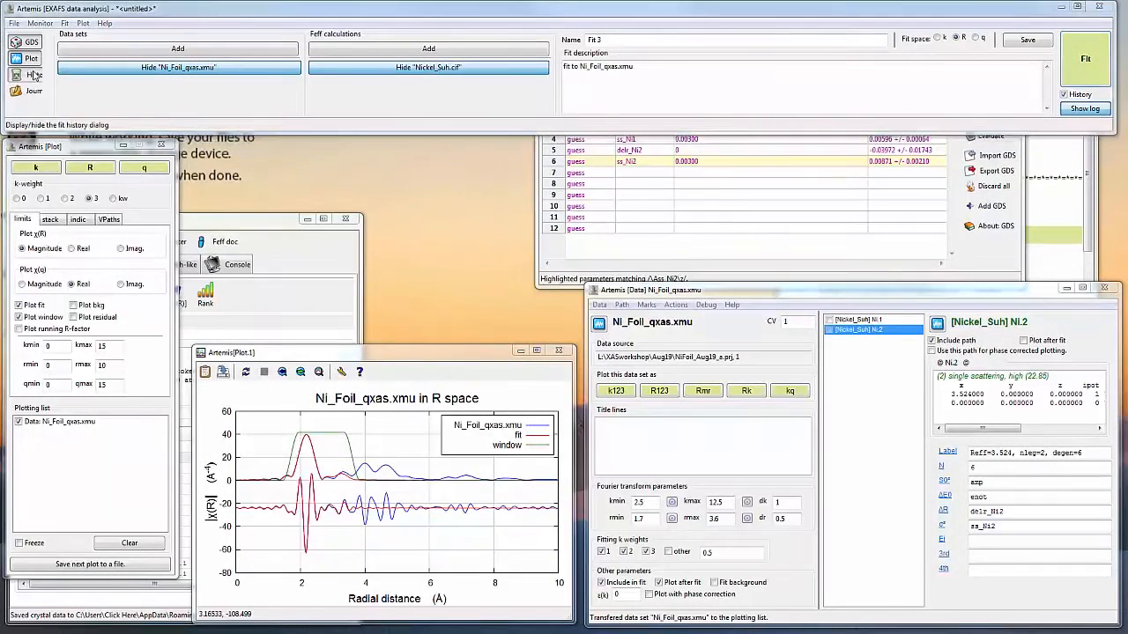
pyautogui.moveTo(264, 79); pyautogui.dragTo(648, 27)
pyautogui.click(502, 70)
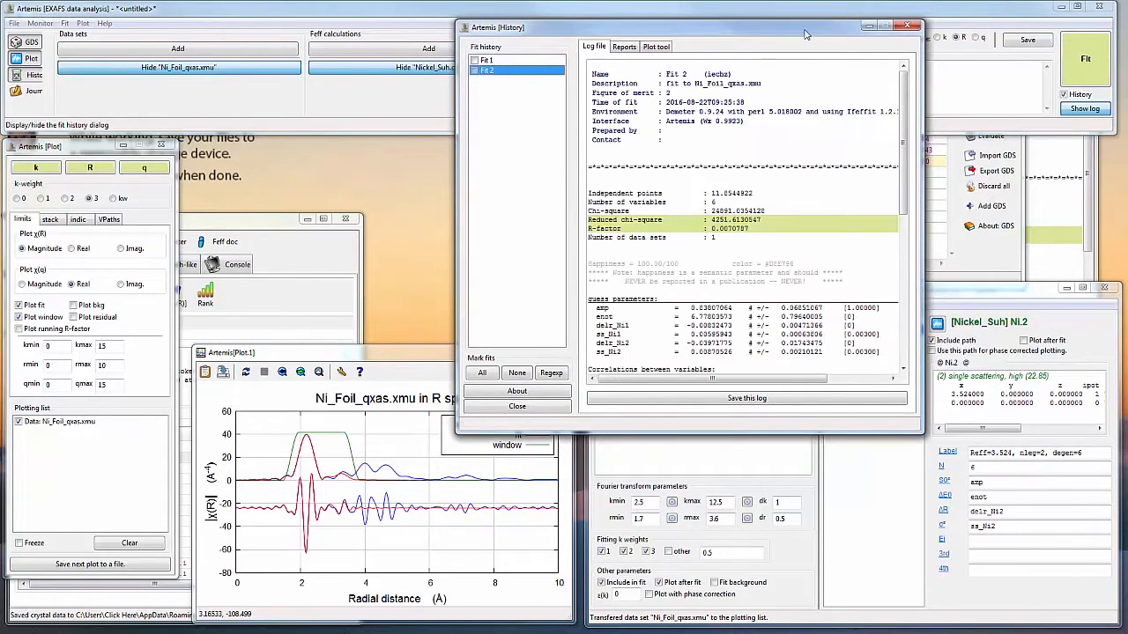
pyautogui.moveTo(829, 31); pyautogui.dragTo(897, 33)
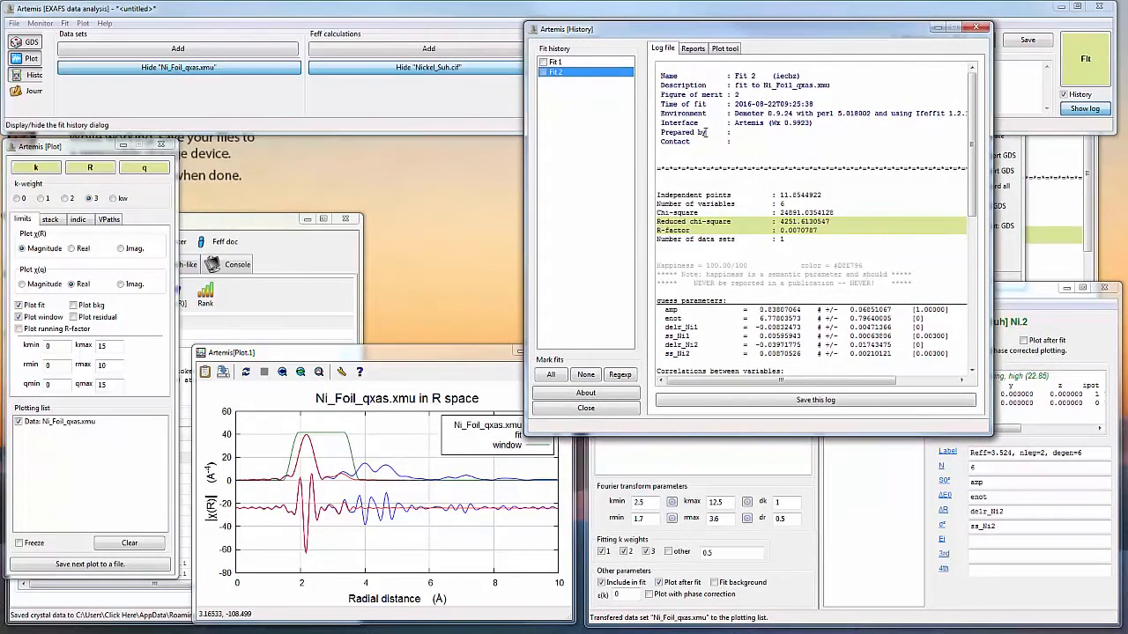
pyautogui.click(574, 62)
pyautogui.click(577, 74)
# Step: Examine the guess parameter values and uncertainties, the happiness value and the variable correlations in the Fit 2 log
pyautogui.moveTo(754, 310); pyautogui.dragTo(817, 310)
pyautogui.moveTo(819, 311); pyautogui.dragTo(819, 319)
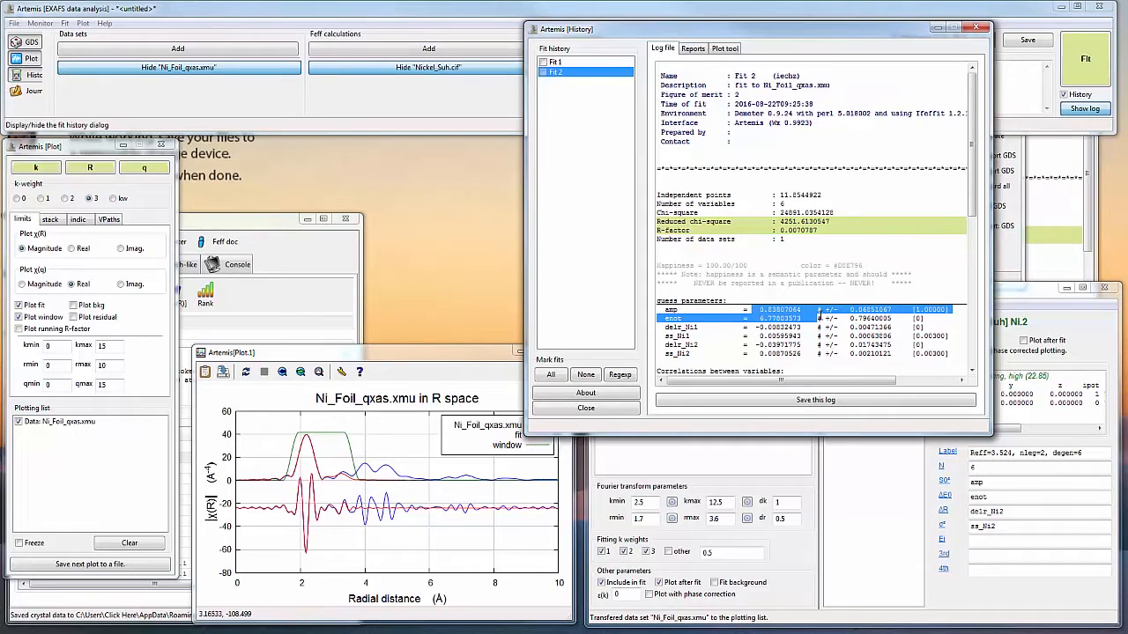
pyautogui.moveTo(819, 319); pyautogui.dragTo(825, 327)
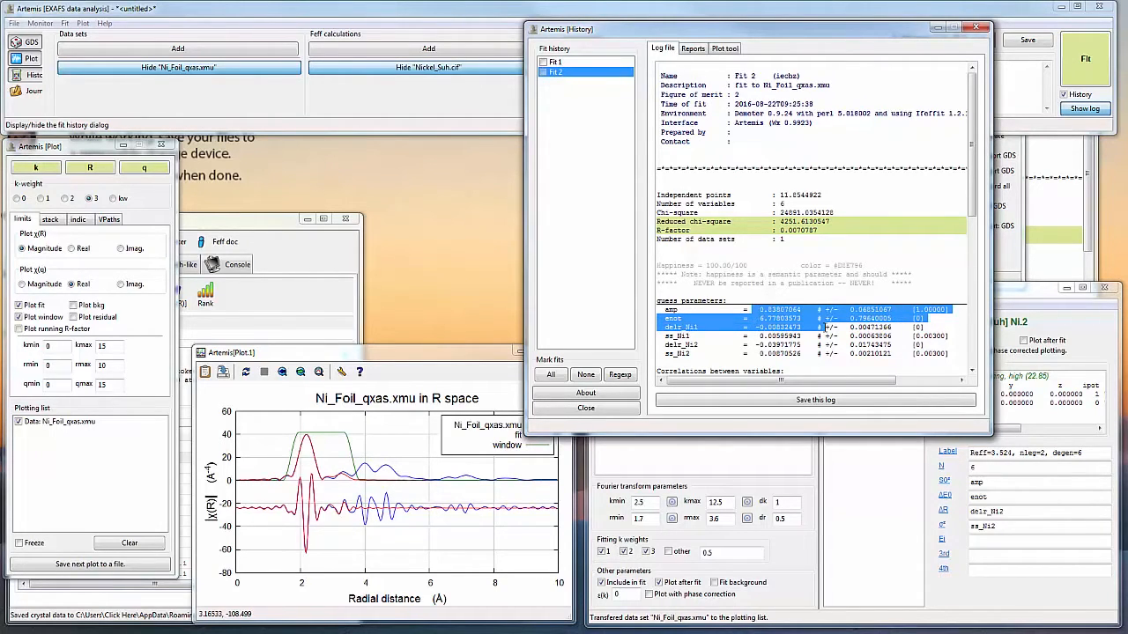
pyautogui.moveTo(824, 328); pyautogui.dragTo(888, 345)
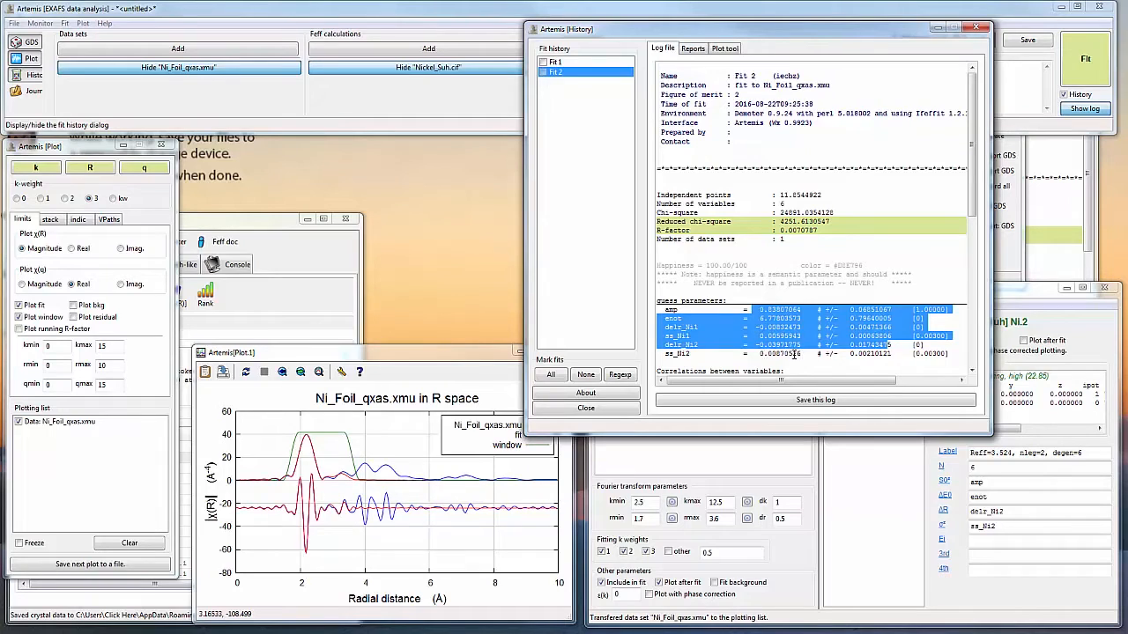
pyautogui.moveTo(773, 354); pyautogui.dragTo(875, 355)
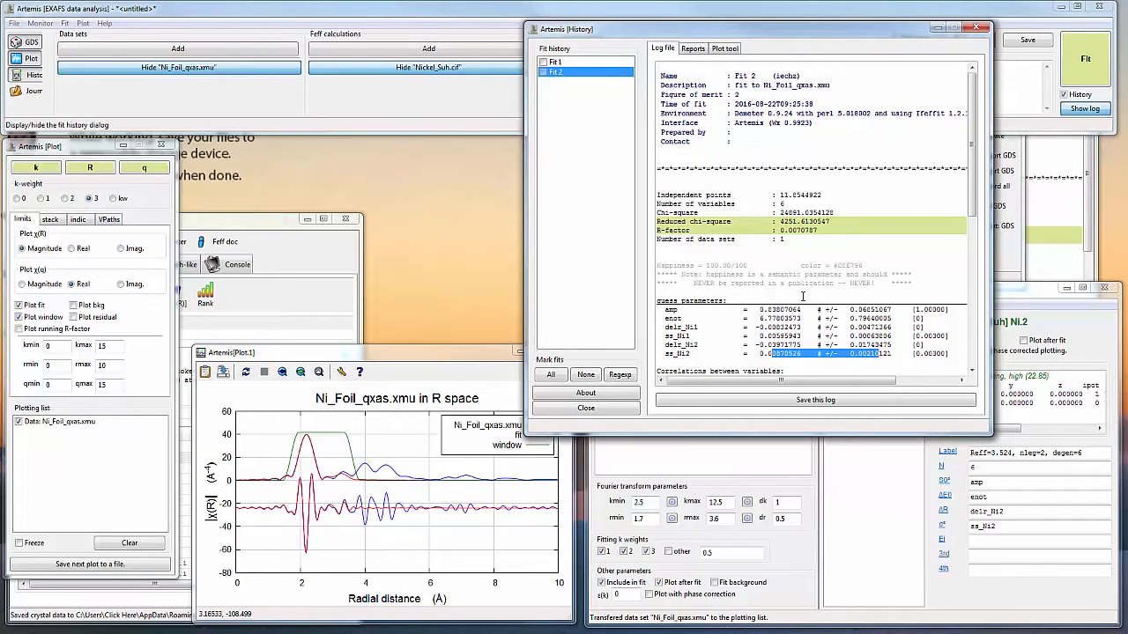
pyautogui.moveTo(704, 265); pyautogui.dragTo(756, 276)
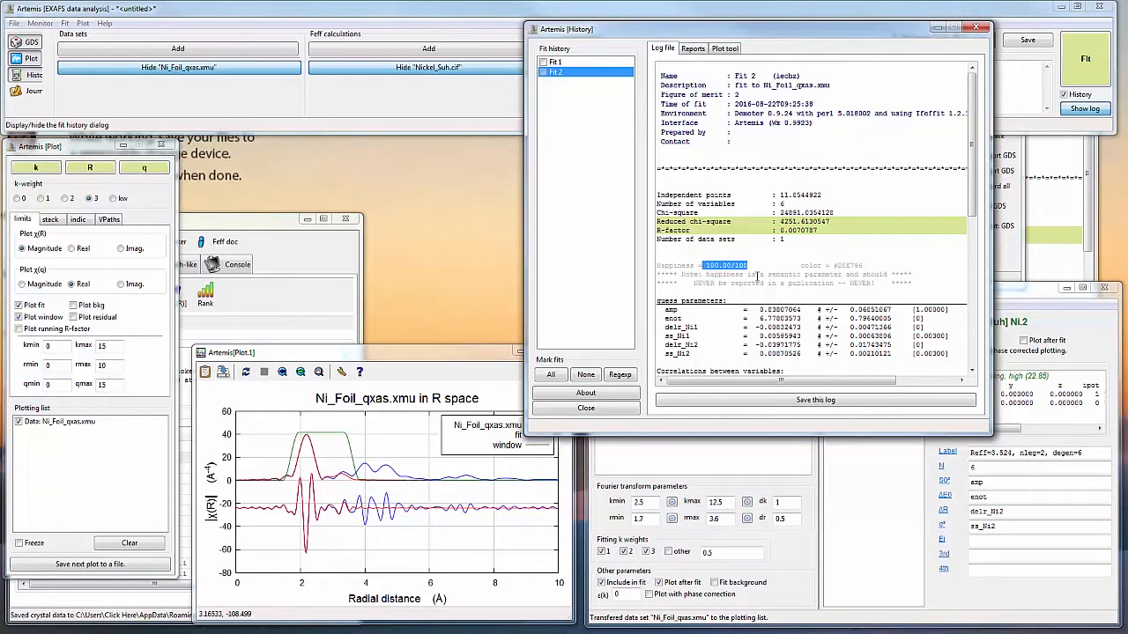
pyautogui.scroll(-2, 779, 294)
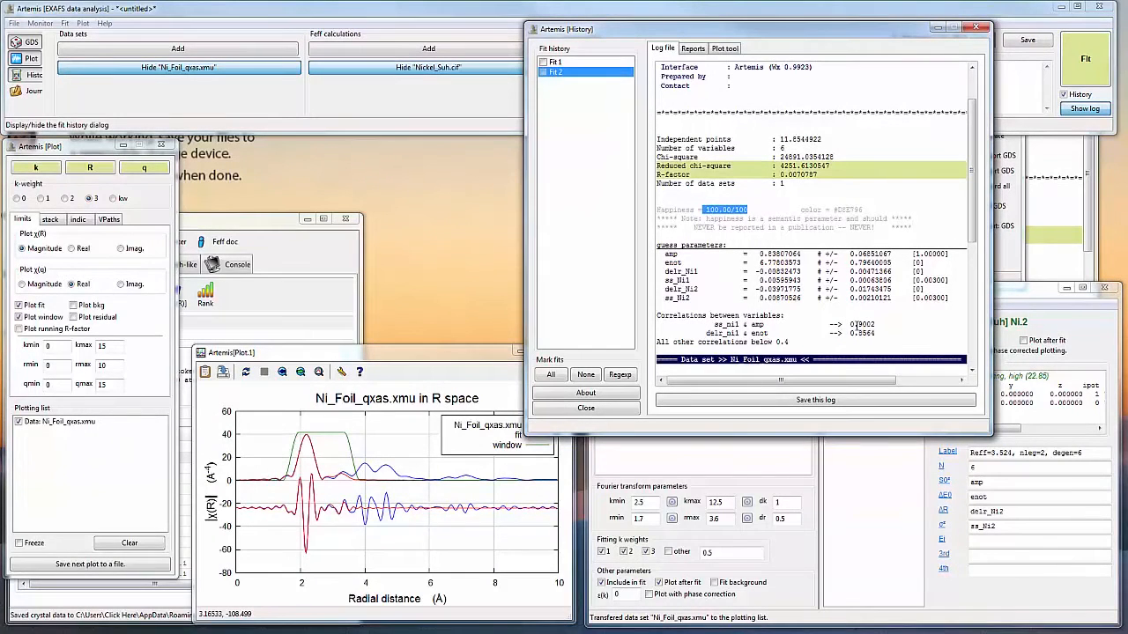
pyautogui.scroll(2, 821, 297)
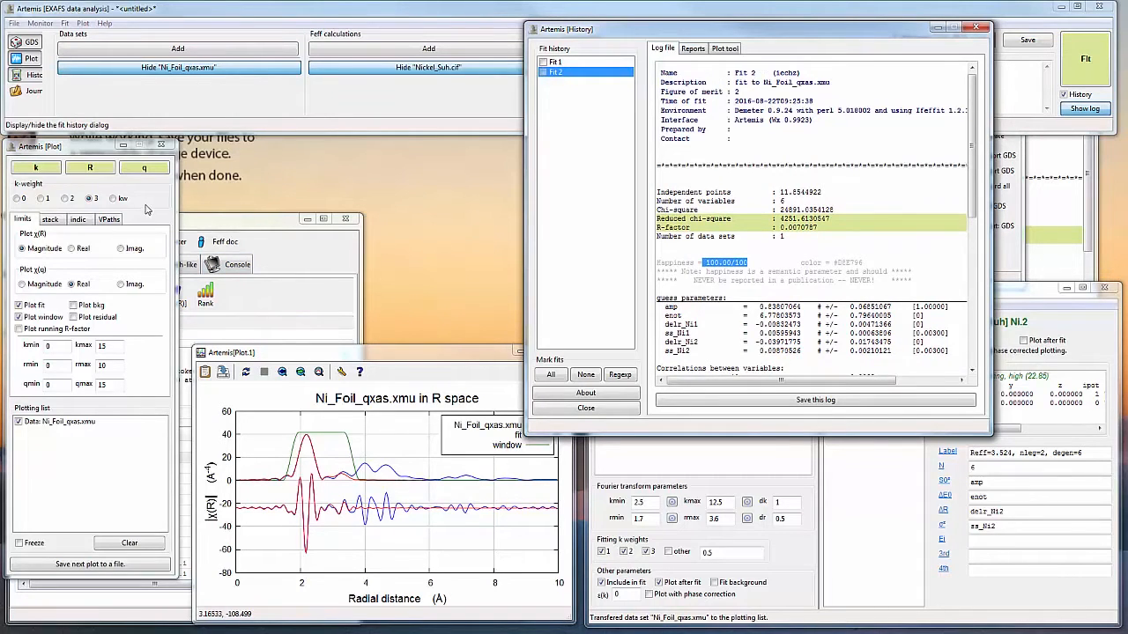
# Step: Plot the two-shell fit in k space and as the real part in R space, and return to the R-space magnitude
pyautogui.click(55, 168)
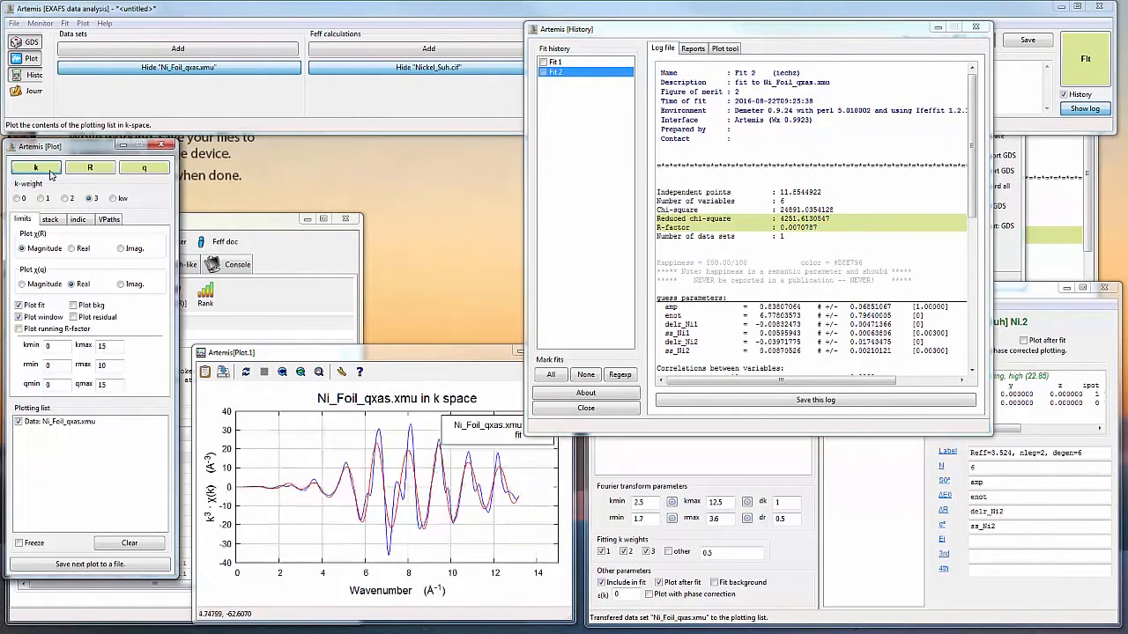
pyautogui.click(67, 171)
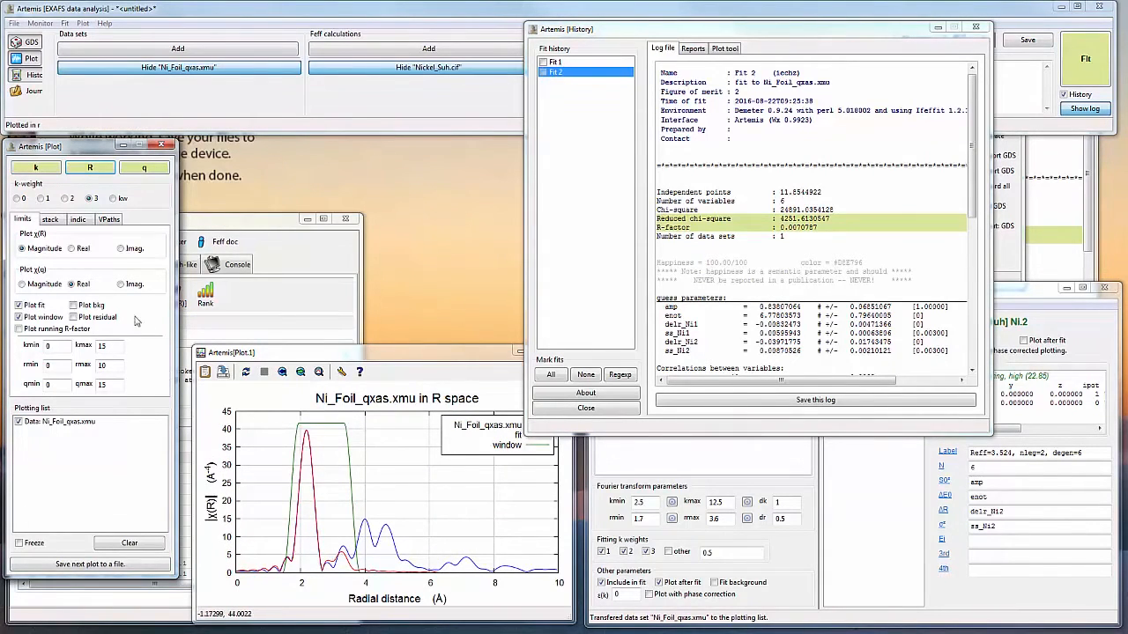
pyautogui.click(73, 249)
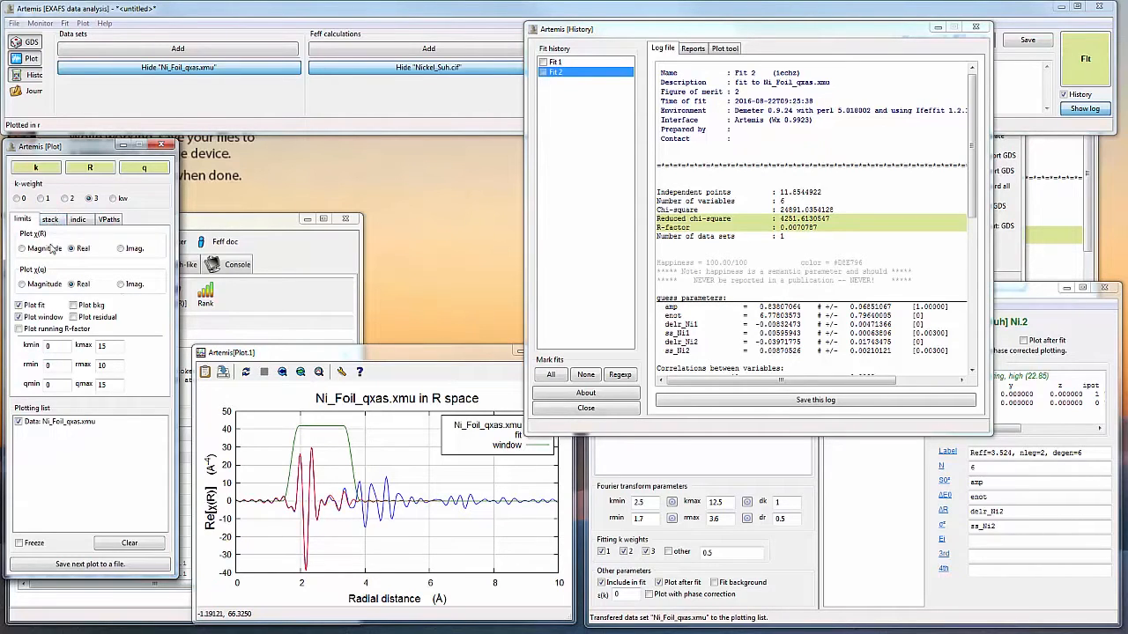
pyautogui.click(49, 250)
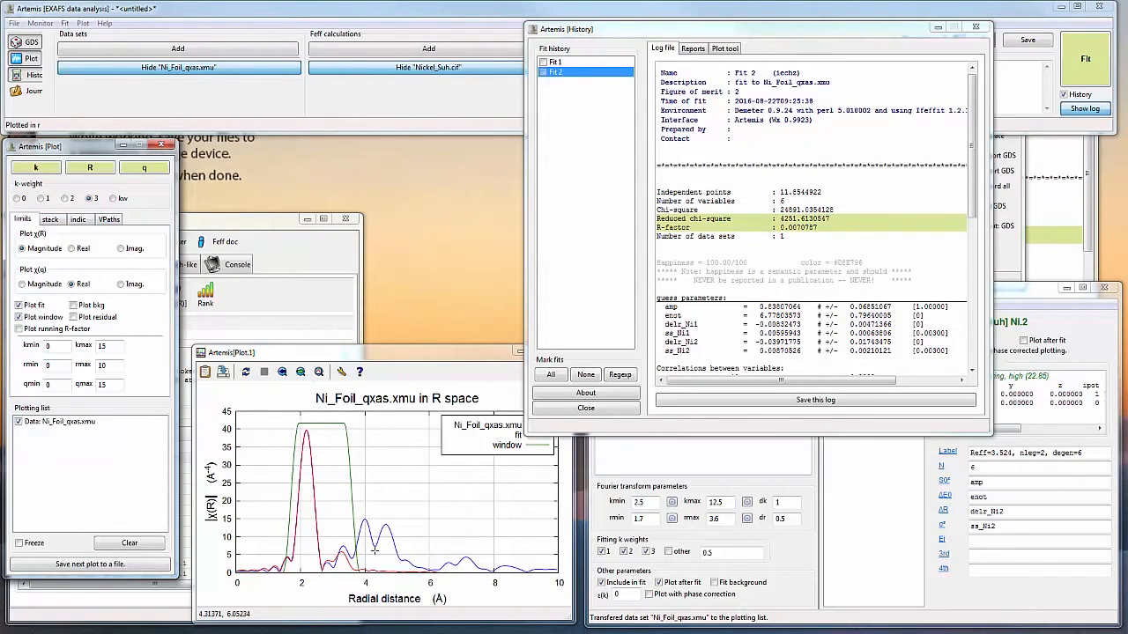
# Step: Highlight the third-shell entry in the Word lesson plan, and set rmax to 4.3 for Ni_Foil_qxas.xmu in Artemis
pyautogui.hotkey('alt', 'Tab')
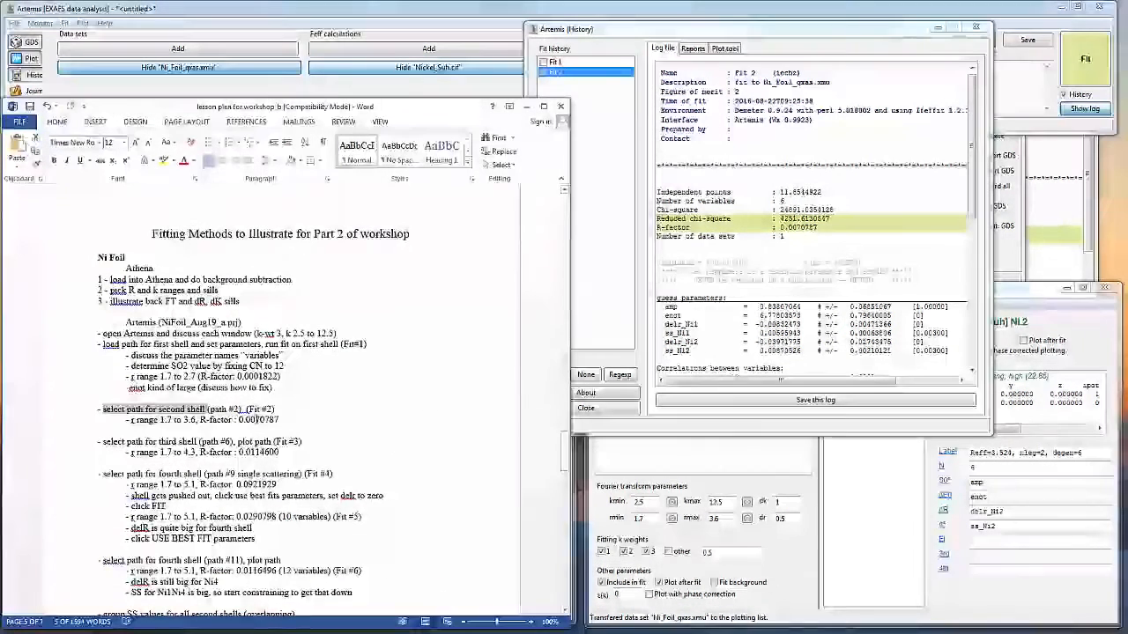
pyautogui.moveTo(127, 441); pyautogui.dragTo(236, 452)
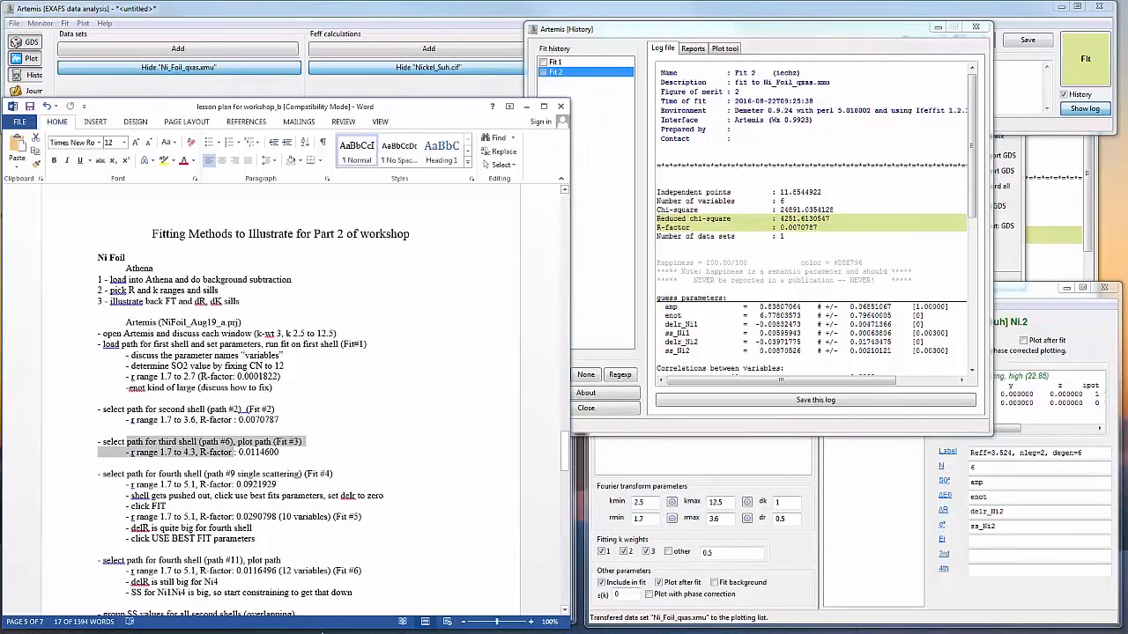
pyautogui.click(461, 633)
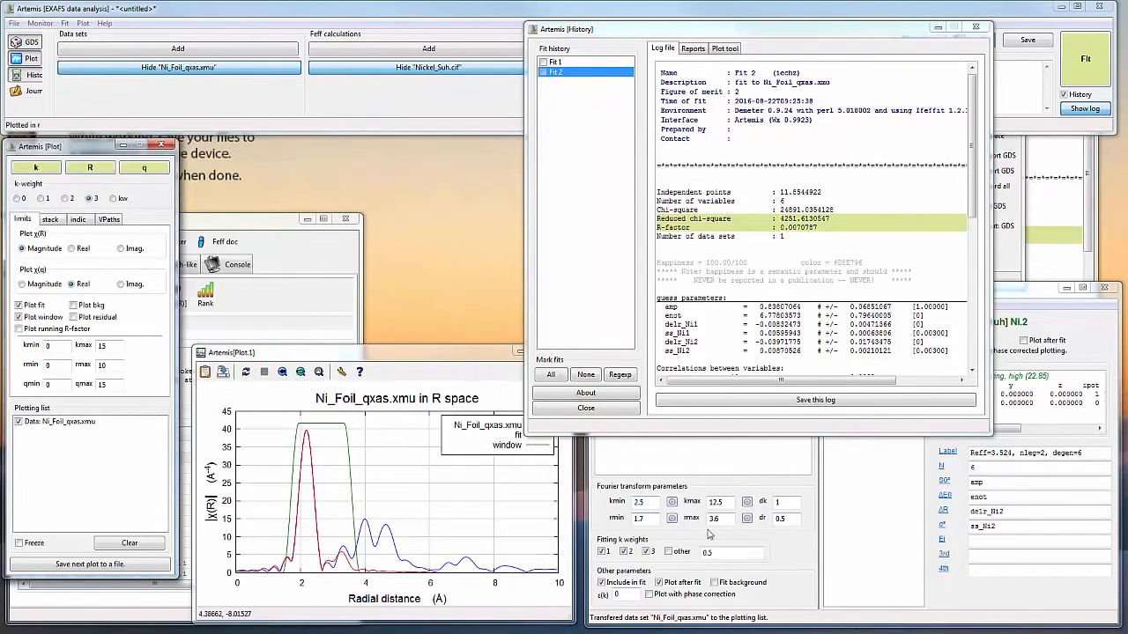
pyautogui.doubleClick(720, 519)
pyautogui.write('4')
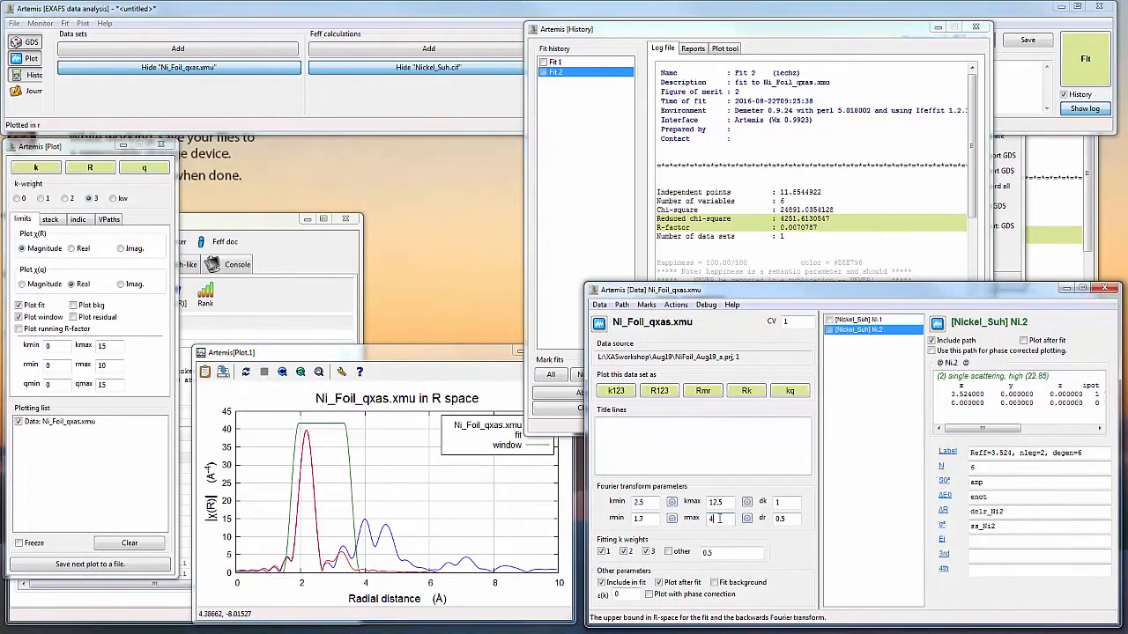
pyautogui.write('.3')
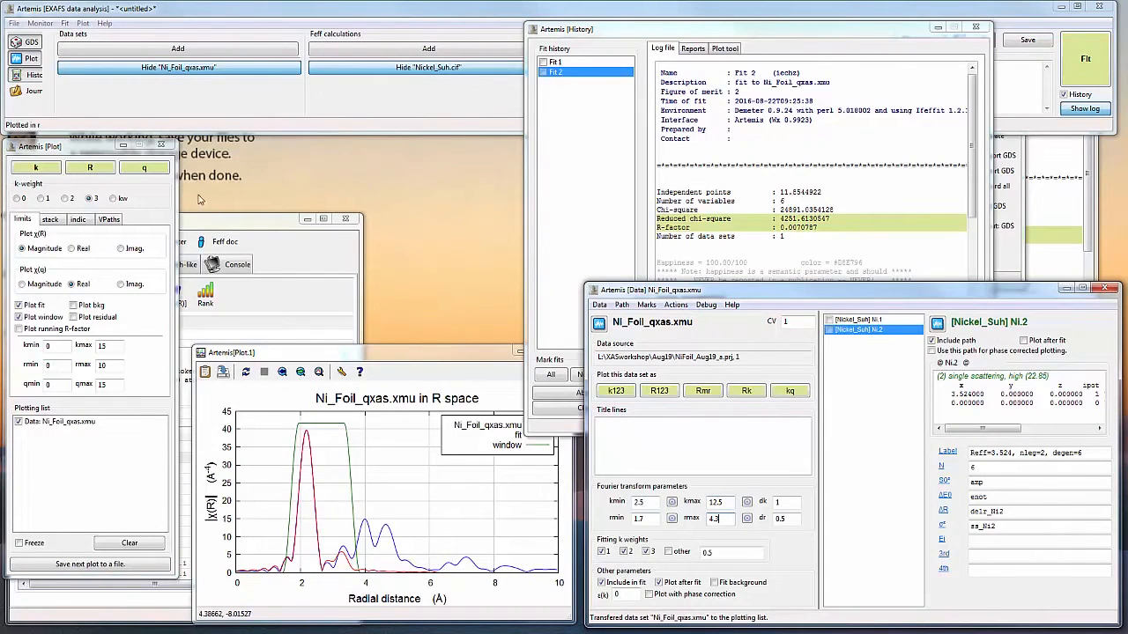
# Step: Replot the data and fit in R space, and highlight the R-range selection and variable-labelling steps in the PowerPoint protocol summary
pyautogui.click(103, 172)
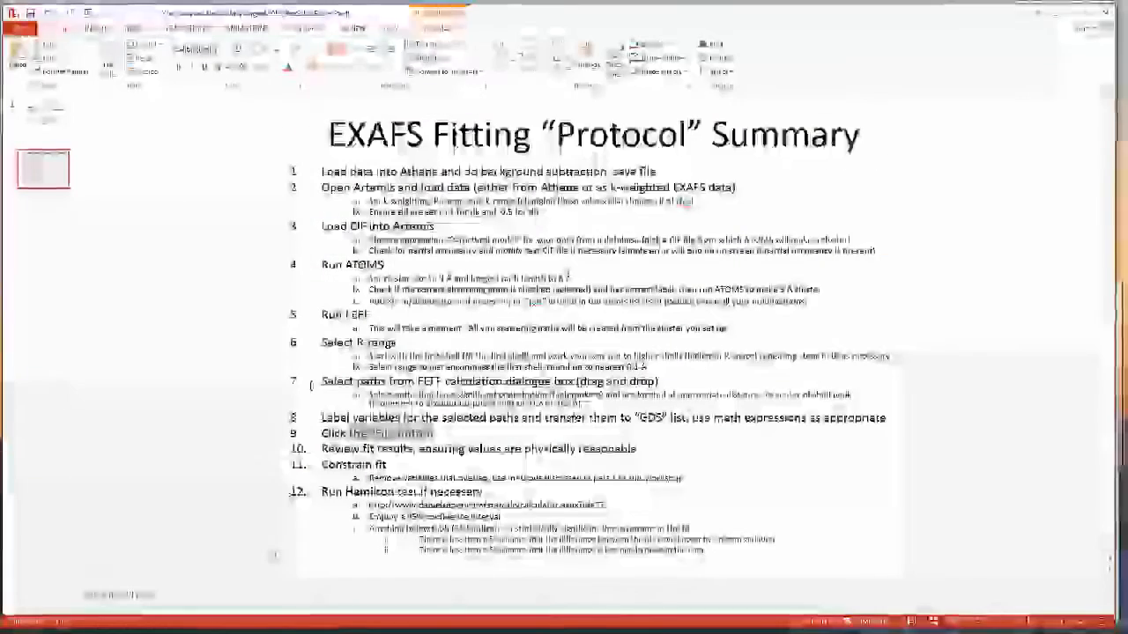
pyautogui.moveTo(323, 345); pyautogui.dragTo(397, 343)
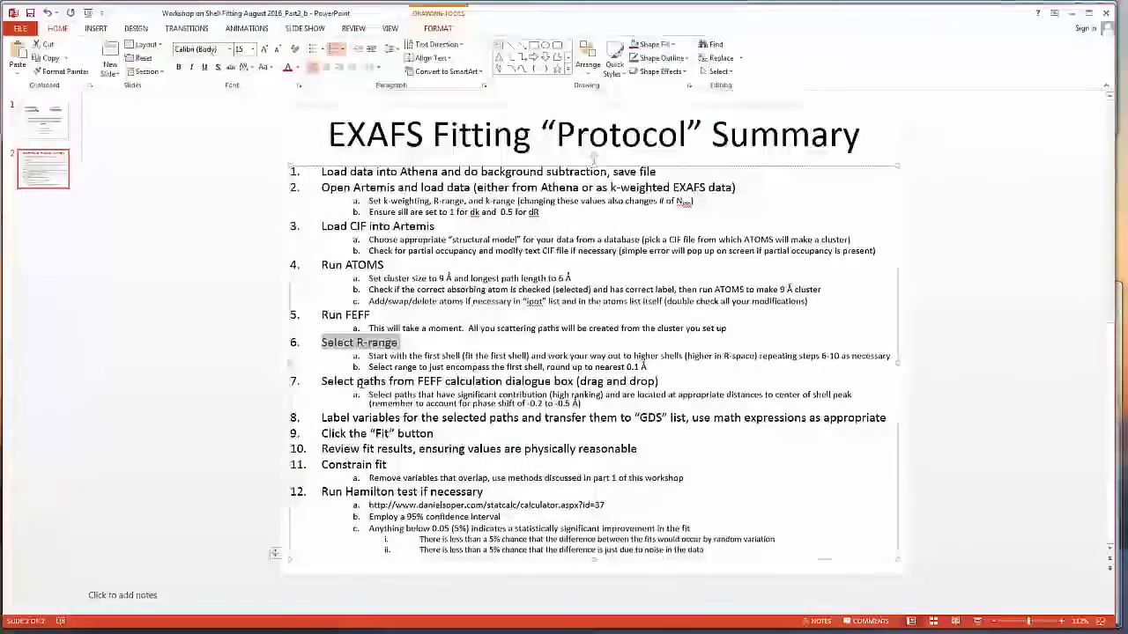
pyautogui.click(370, 381)
pyautogui.moveTo(353, 417); pyautogui.dragTo(428, 435)
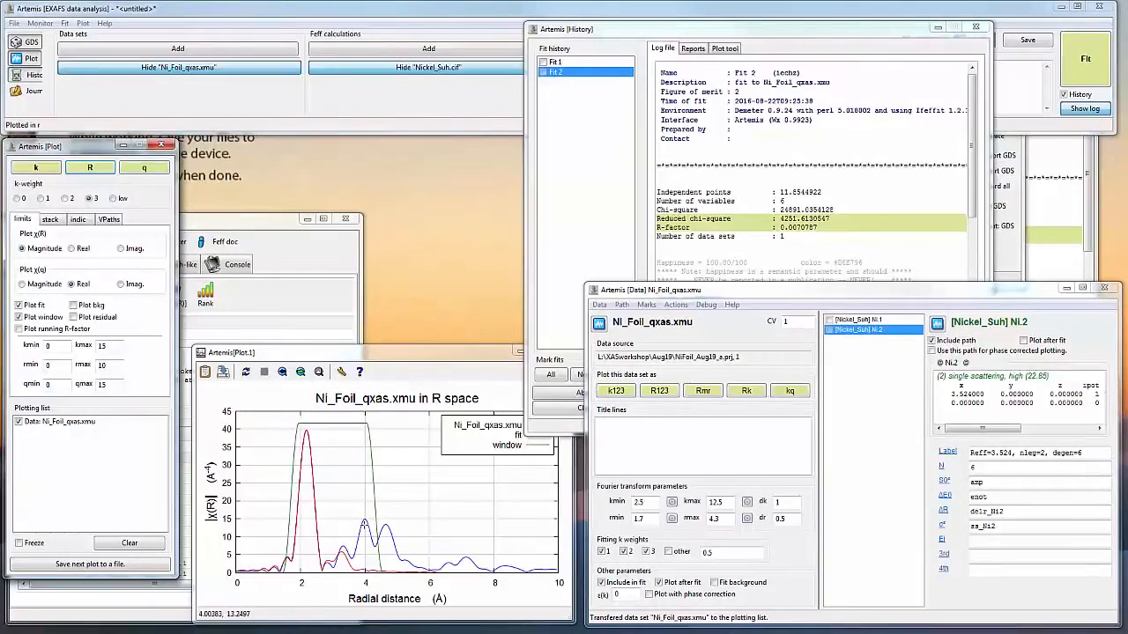
# Step: Add the third-shell single-scattering path Ni.3 (path 6, Reff 4.316) from the Artemis Feff calculation to the Ni_Foil_qxas.xmu data
pyautogui.click(255, 224)
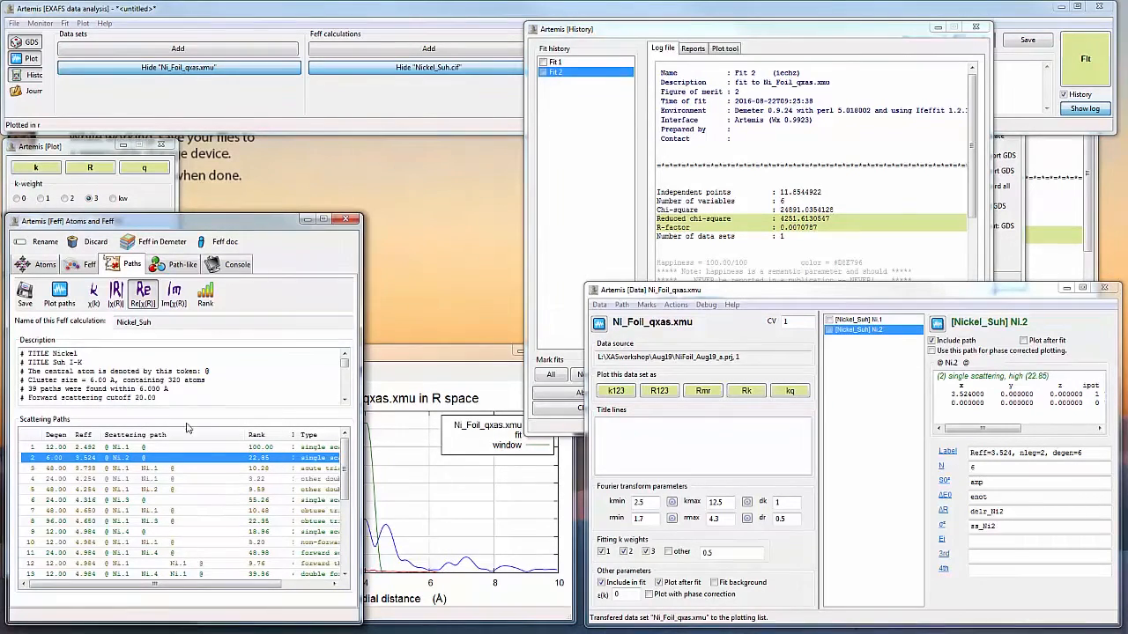
pyautogui.click(102, 500)
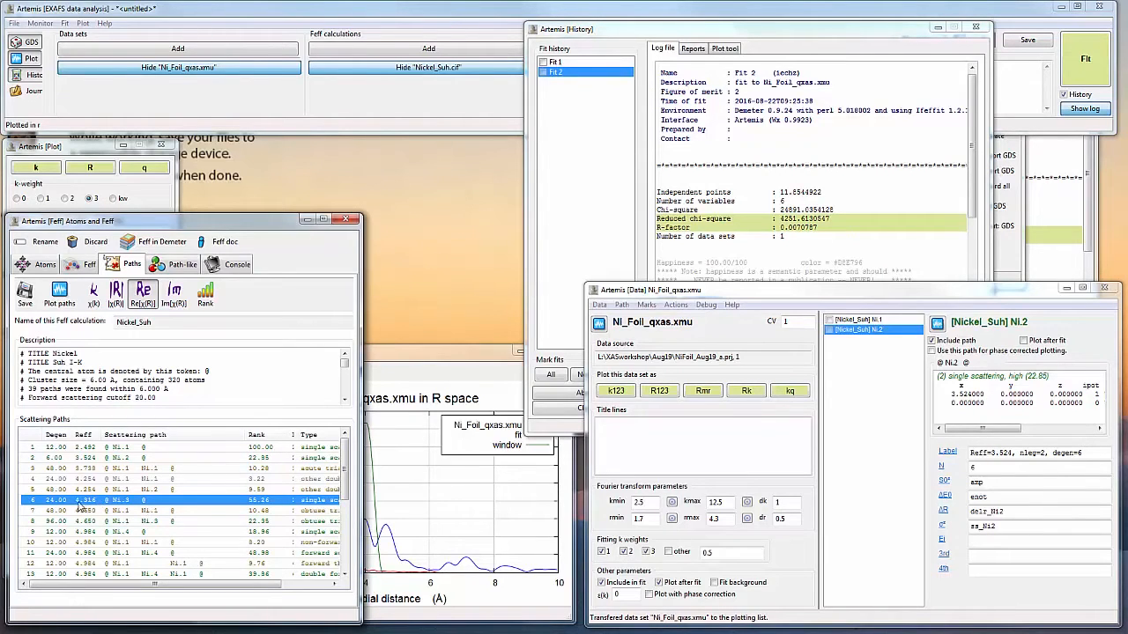
pyautogui.moveTo(80, 502); pyautogui.dragTo(865, 472)
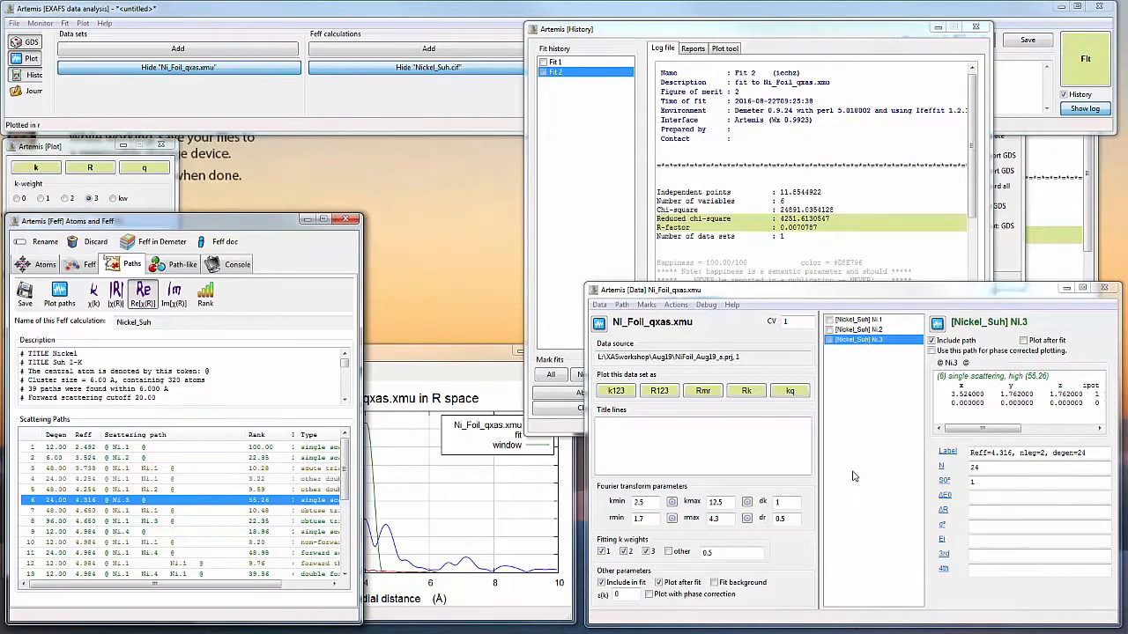
# Step: Set S0² to amp and ΔE0 to enot for the Ni.3 path
pyautogui.click(976, 482)
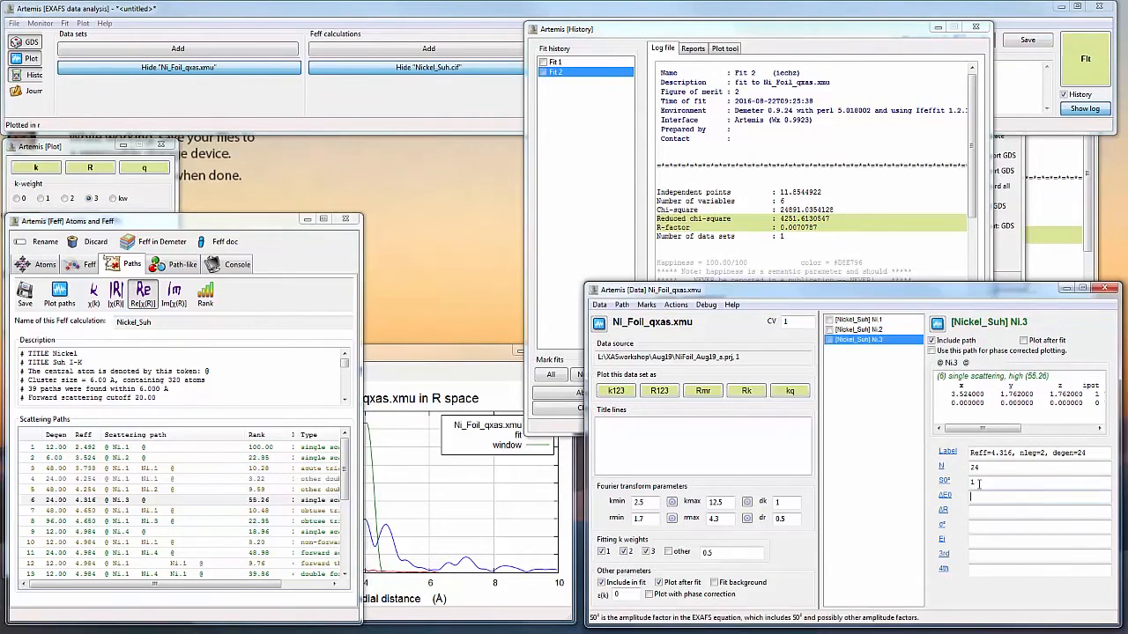
pyautogui.write('amp')
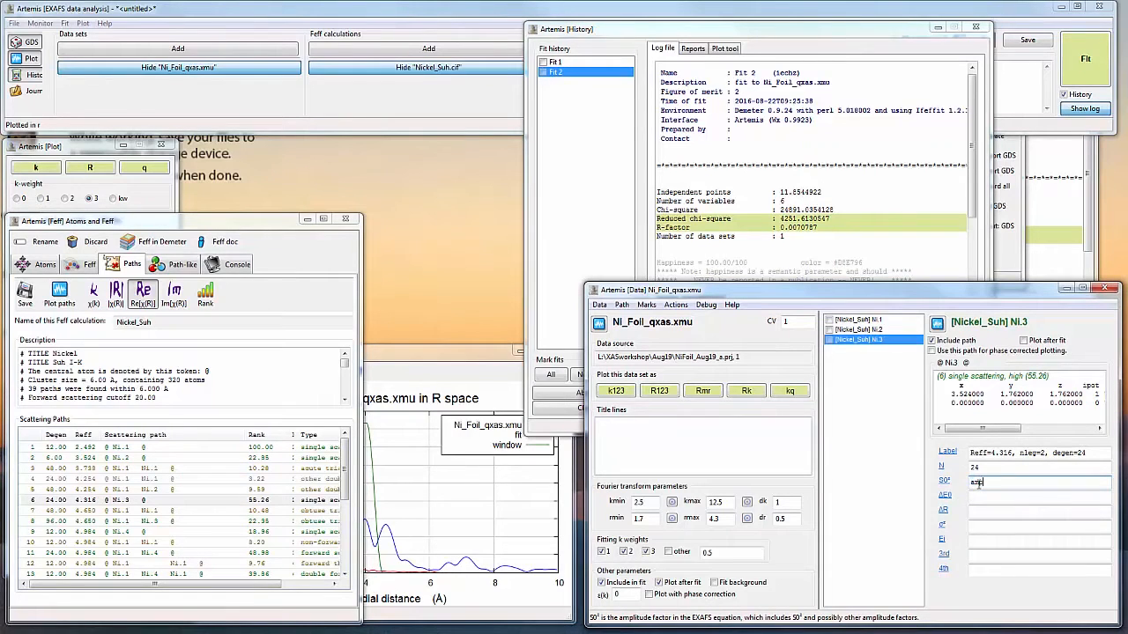
pyautogui.press('Tab')
pyautogui.write('enot')
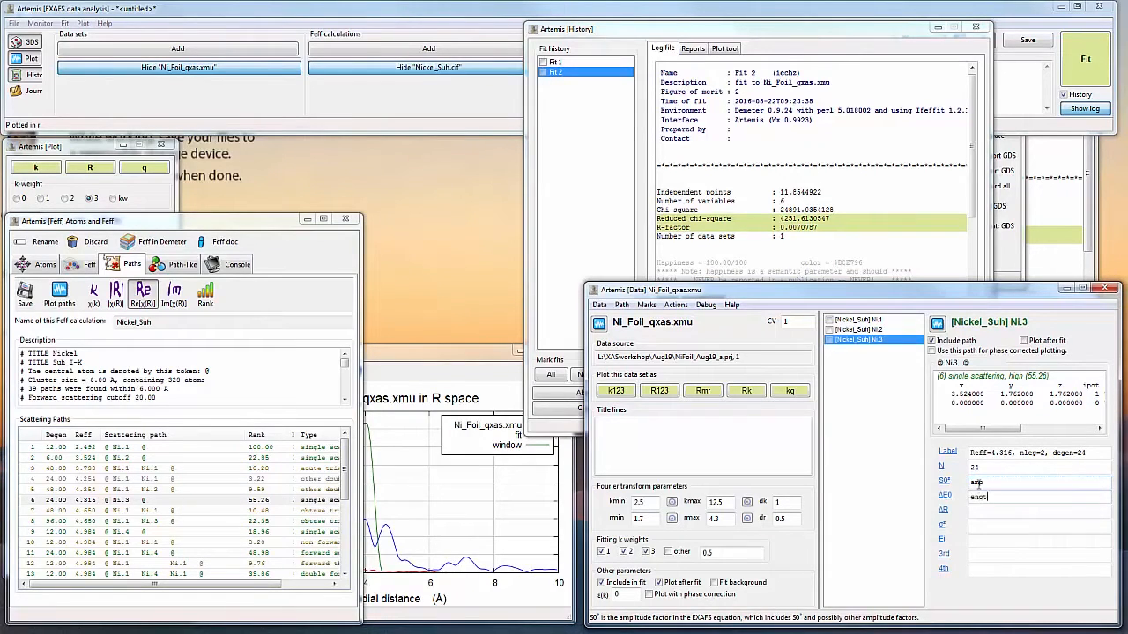
pyautogui.click(872, 331)
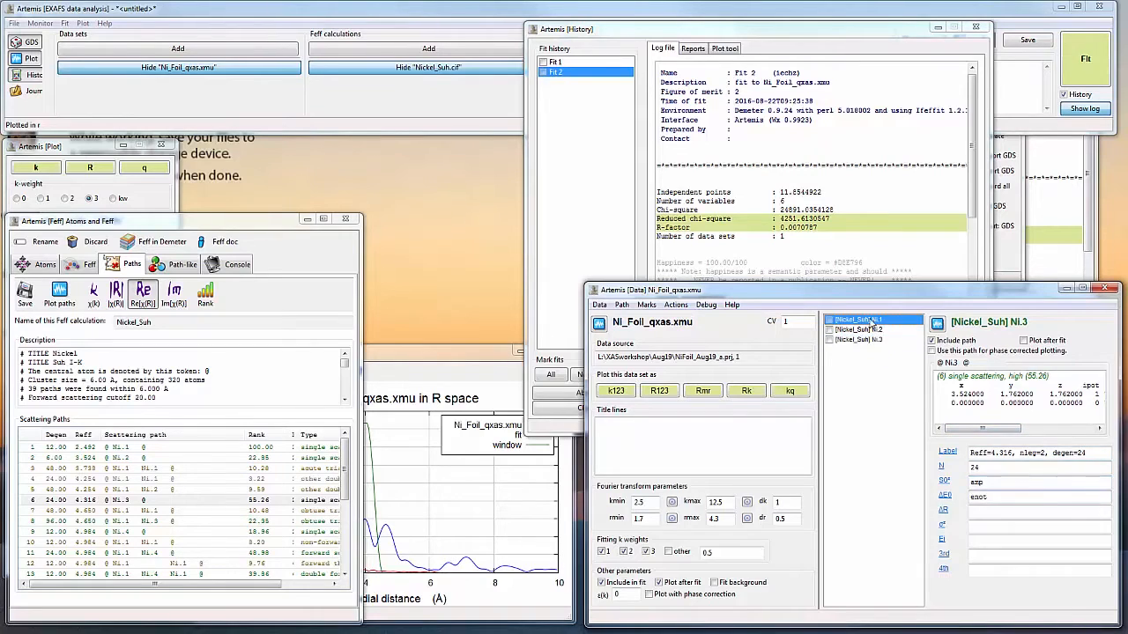
pyautogui.click(873, 340)
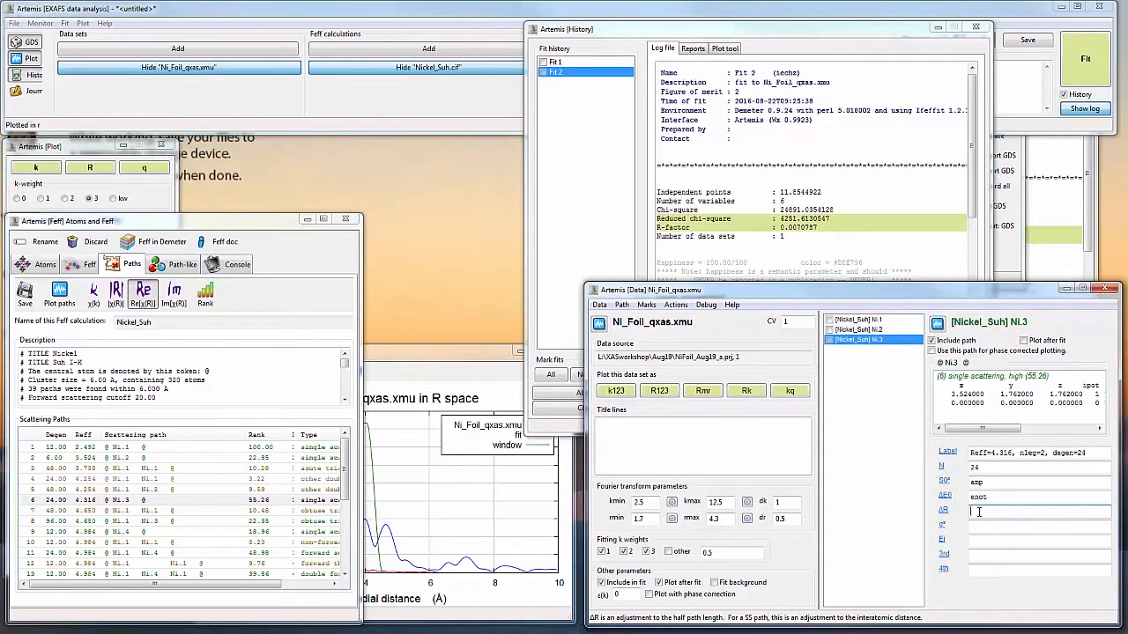
# Step: Set ΔR to delr_Ni3 and σ² to ss_Ni3 for the Ni.3 path, and define both as guess parameters
pyautogui.click(1011, 255)
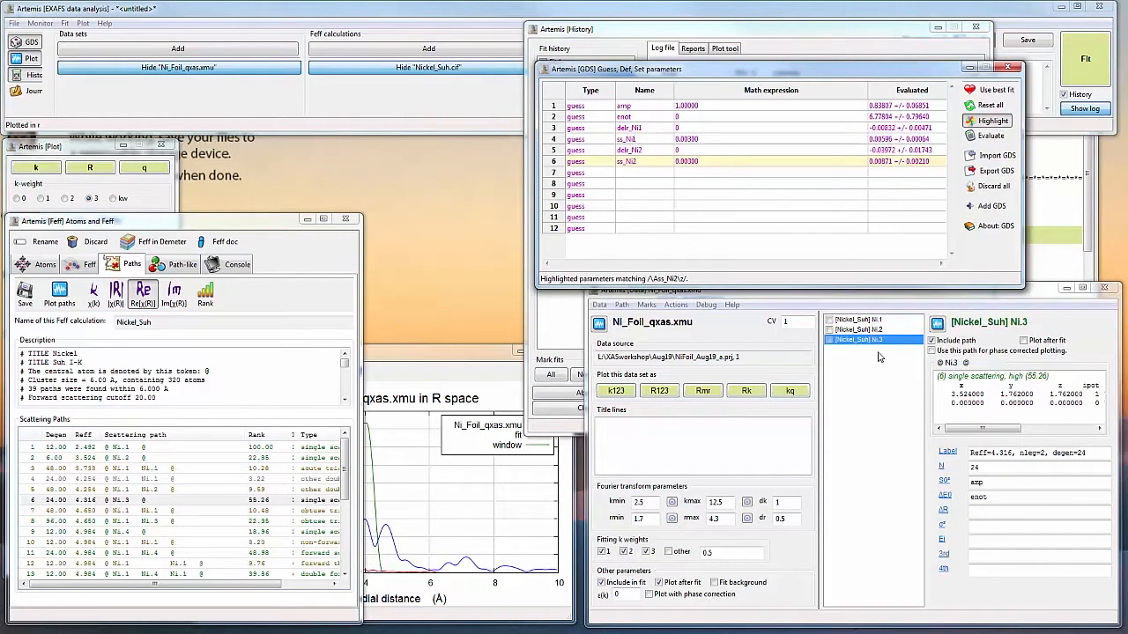
pyautogui.click(974, 512)
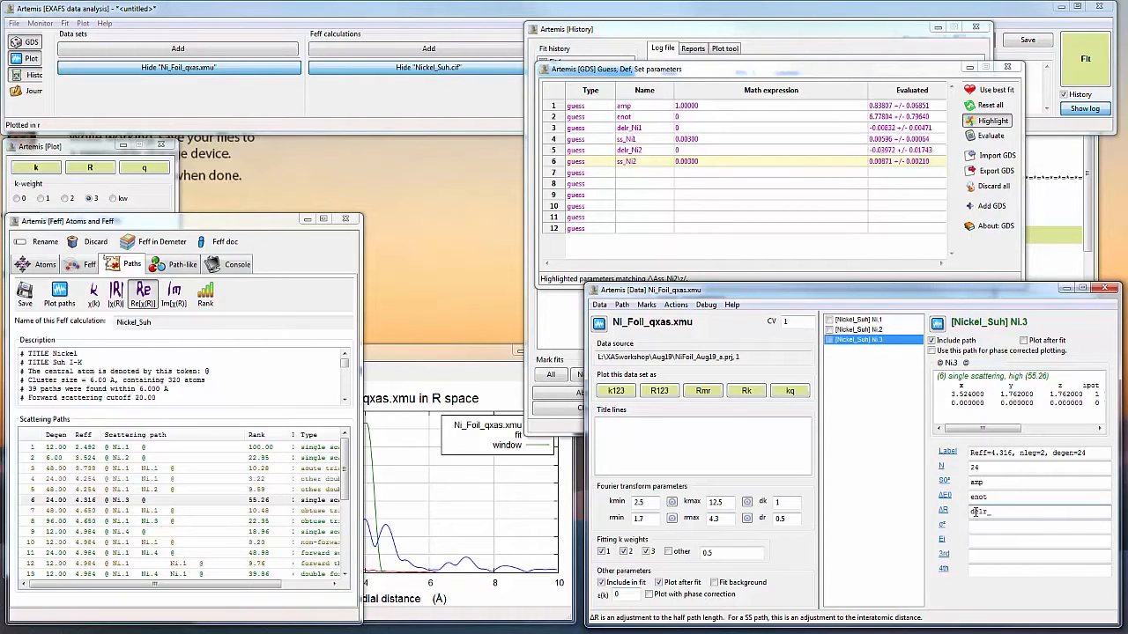
pyautogui.press('Tab')
pyautogui.write('ss')
pyautogui.rightClick(1023, 513)
pyautogui.click(1039, 521)
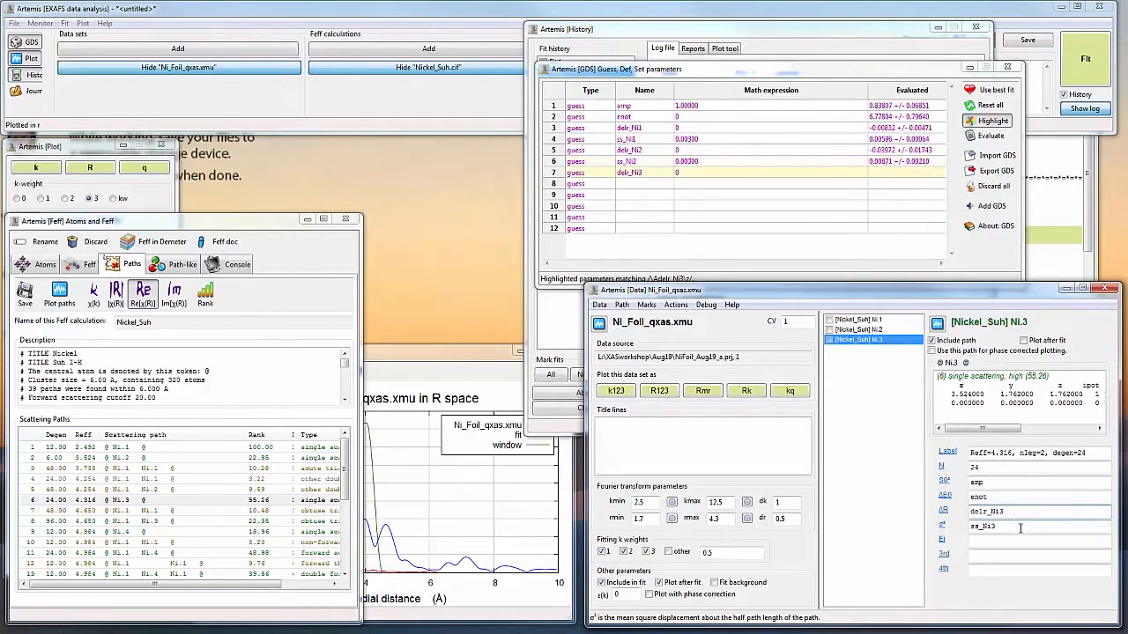
pyautogui.rightClick(1022, 527)
pyautogui.click(1044, 536)
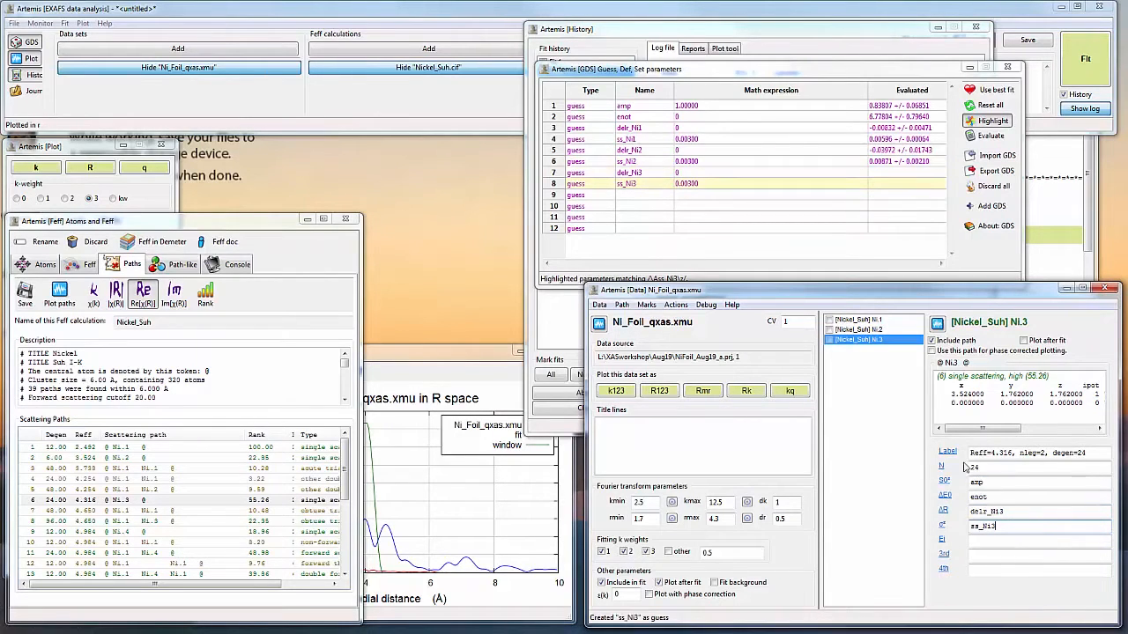
# Step: Run the three-shell fit, and display the Fit 3 log in the fit history
pyautogui.click(1070, 78)
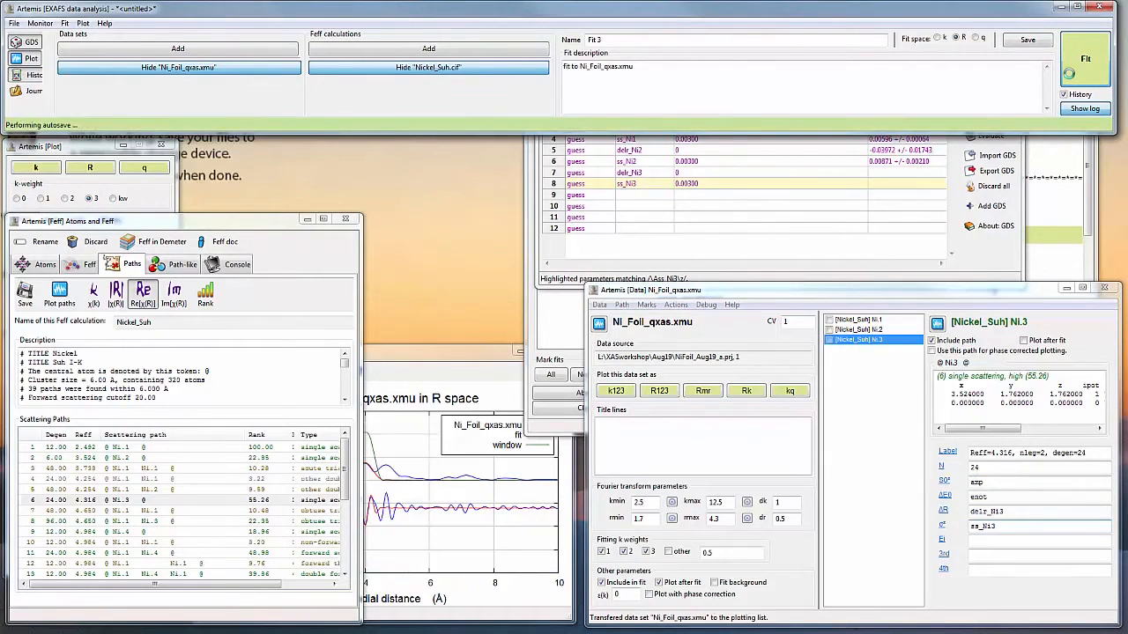
pyautogui.click(404, 360)
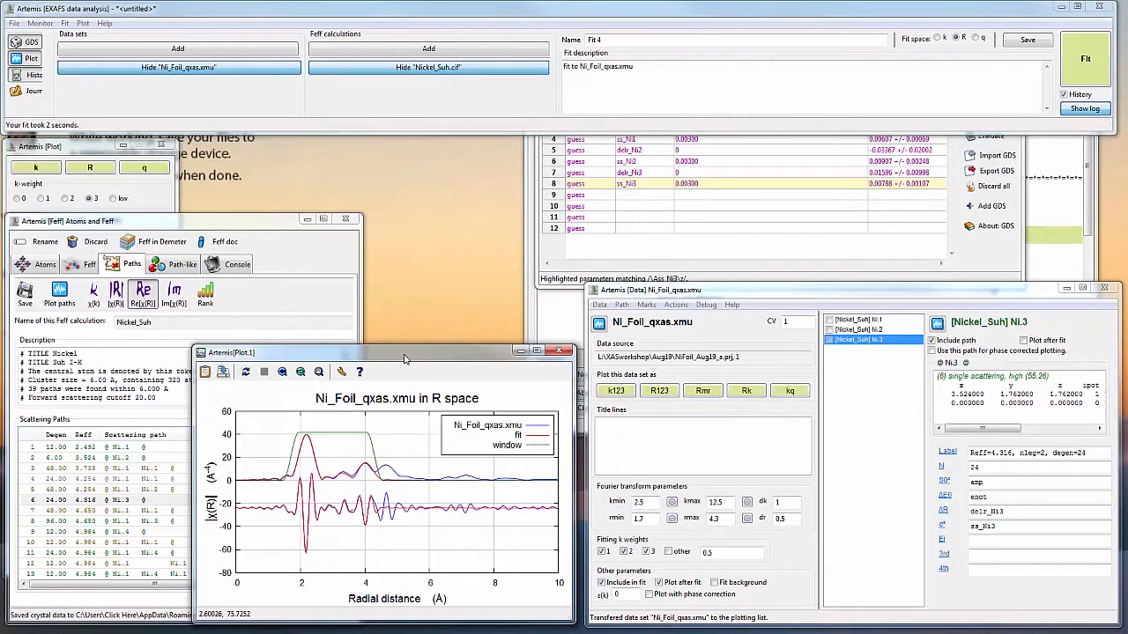
pyautogui.click(32, 78)
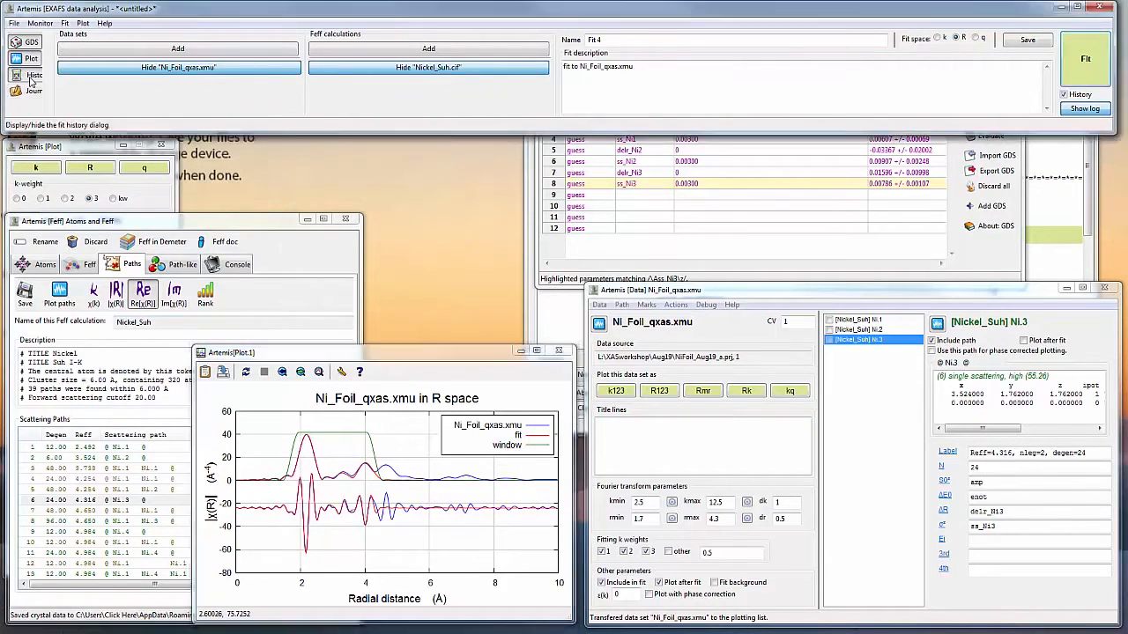
pyautogui.click(32, 77)
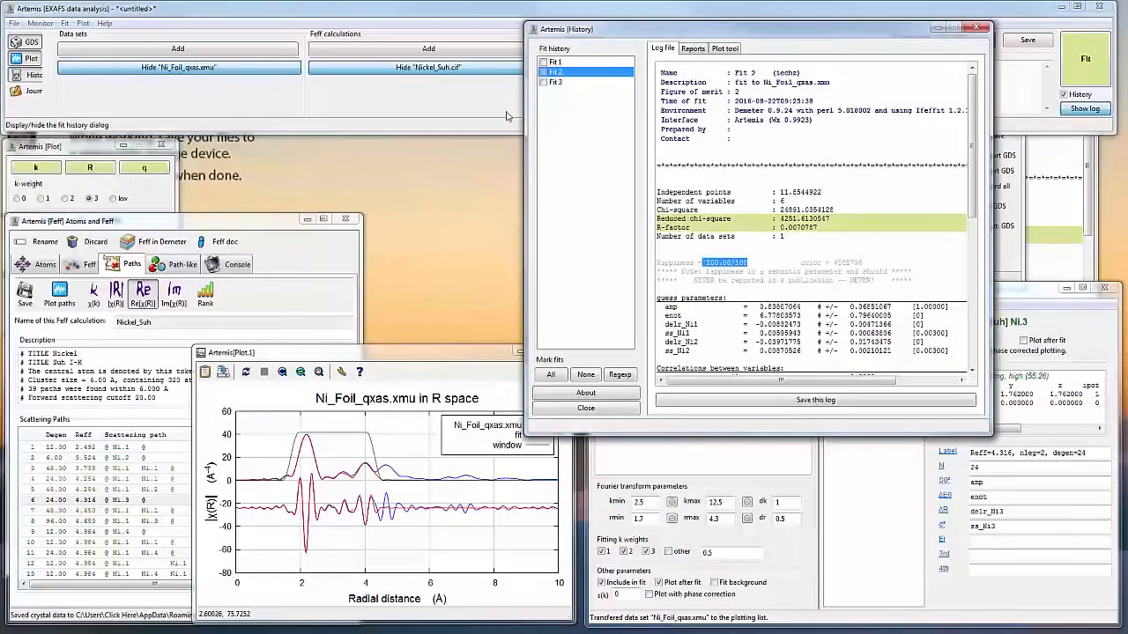
pyautogui.click(556, 82)
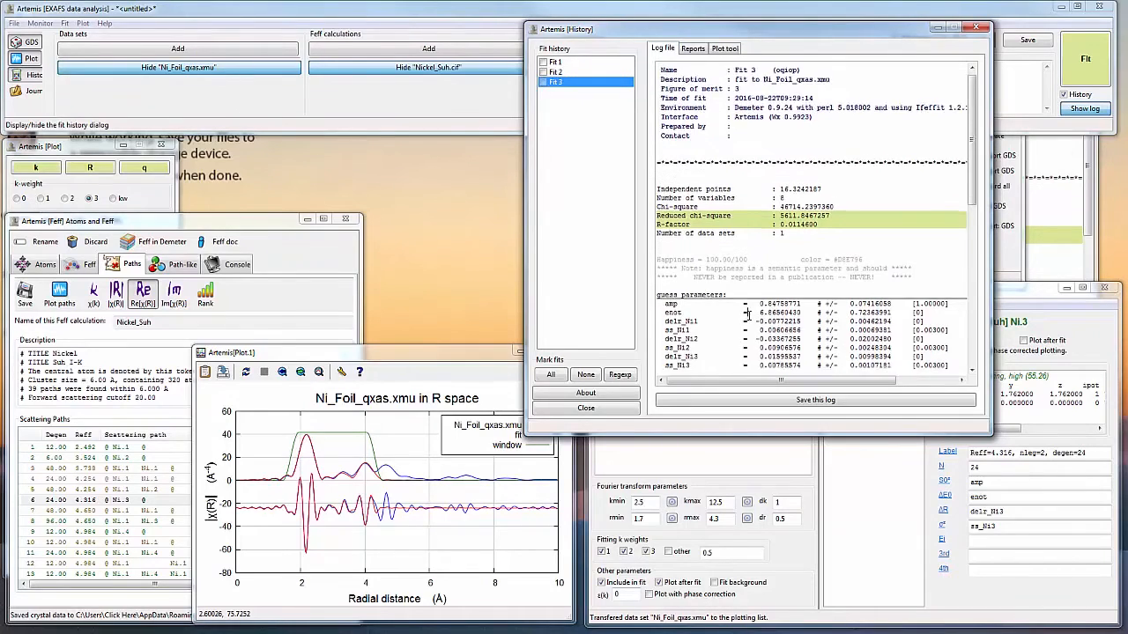
# Step: Examine the ss_Ni3 and ss_Ni2 values and their uncertainties in the Fit 3 log
pyautogui.scroll(-2, 749, 315)
pyautogui.moveTo(877, 316); pyautogui.dragTo(762, 315)
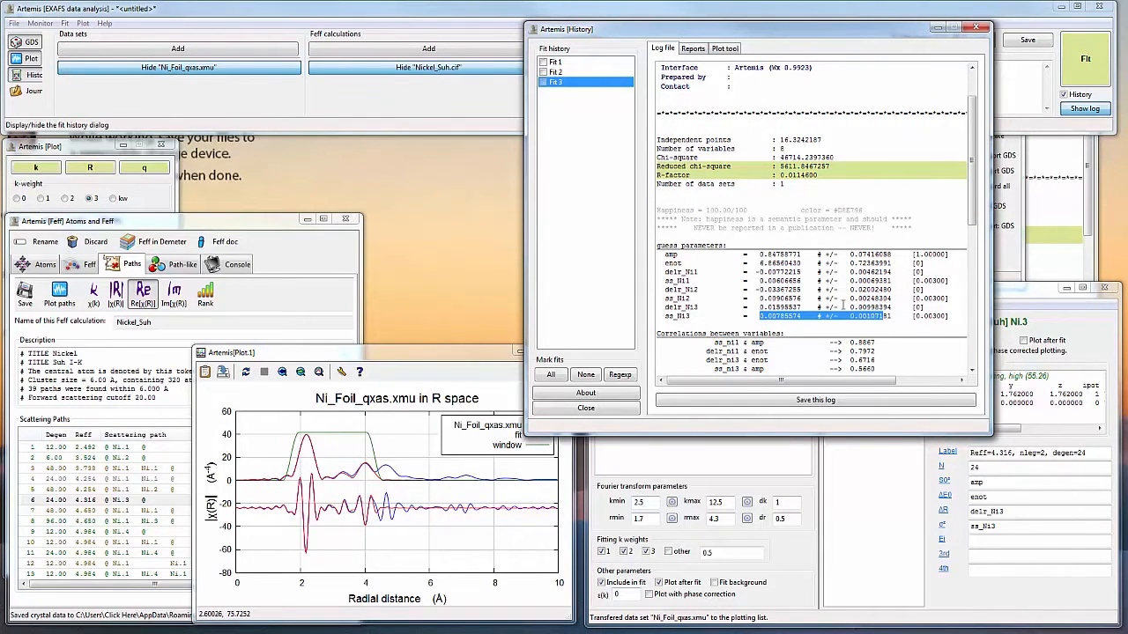
pyautogui.moveTo(876, 299); pyautogui.dragTo(751, 300)
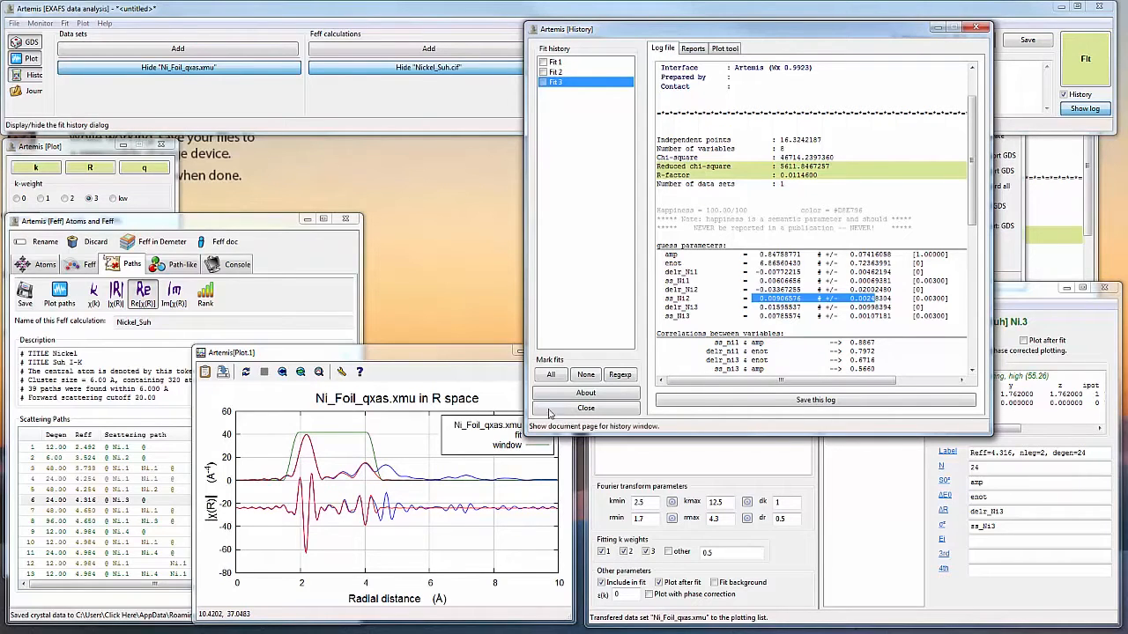
# Step: Switch to the Word lesson plan, highlight the third-shell R-factor and the fourth-shell path entry, and return to Artemis
pyautogui.click(467, 633)
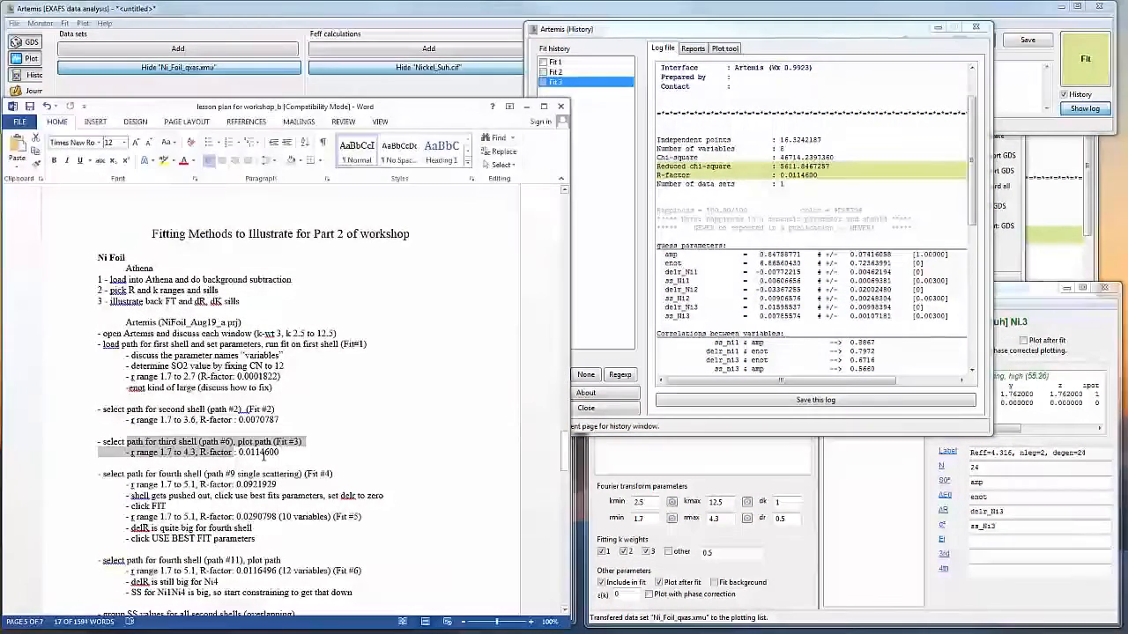
pyautogui.doubleClick(258, 451)
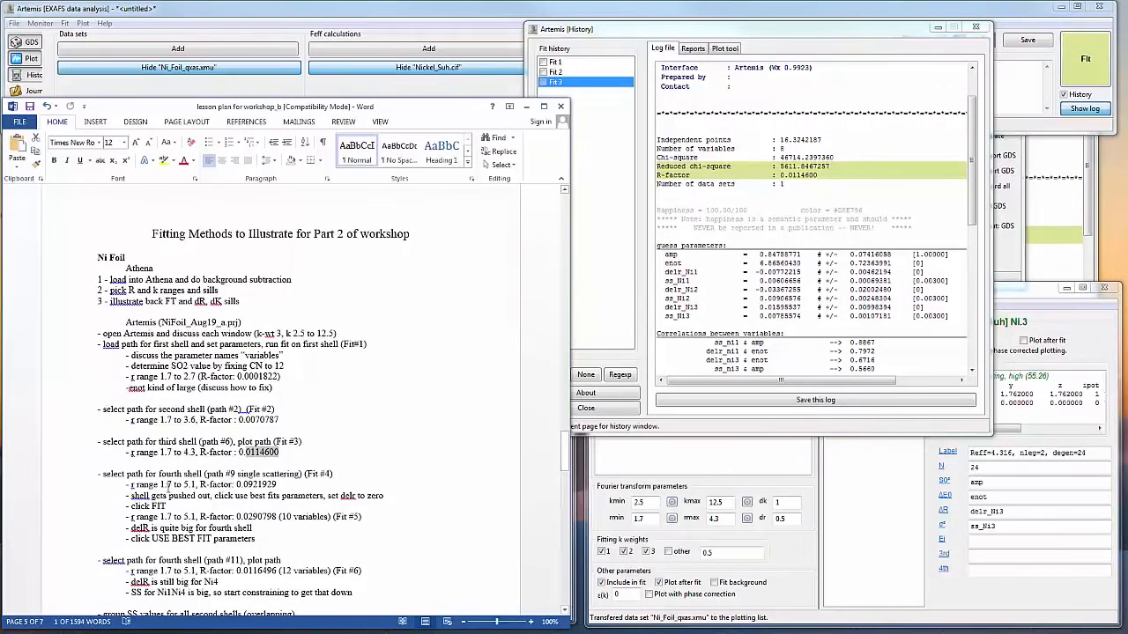
pyautogui.moveTo(103, 474); pyautogui.dragTo(225, 475)
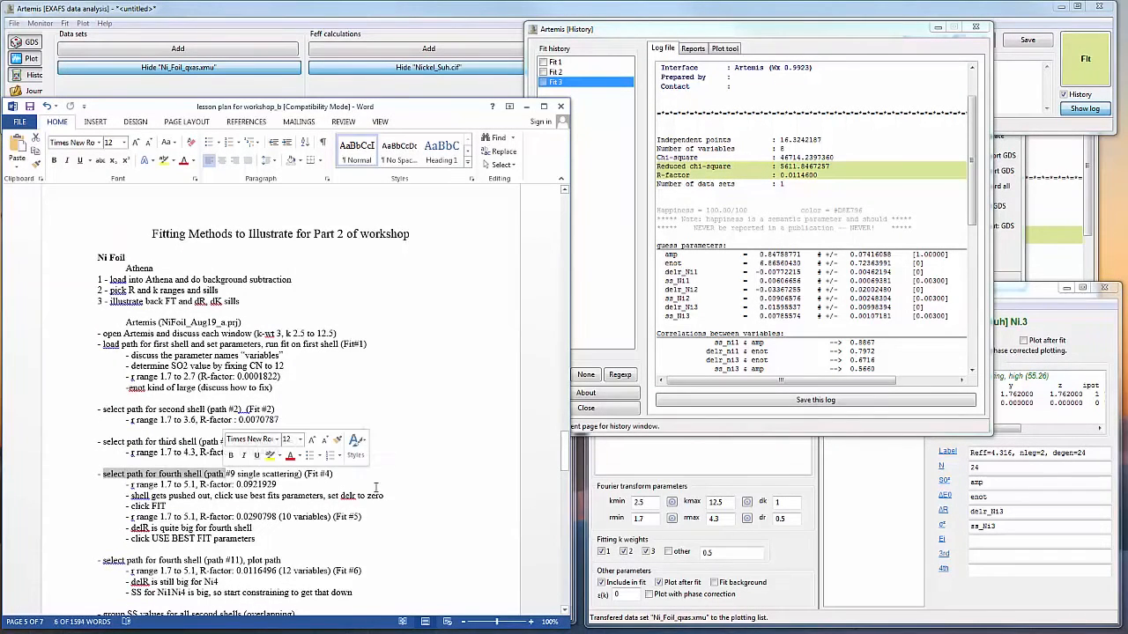
pyautogui.click(527, 111)
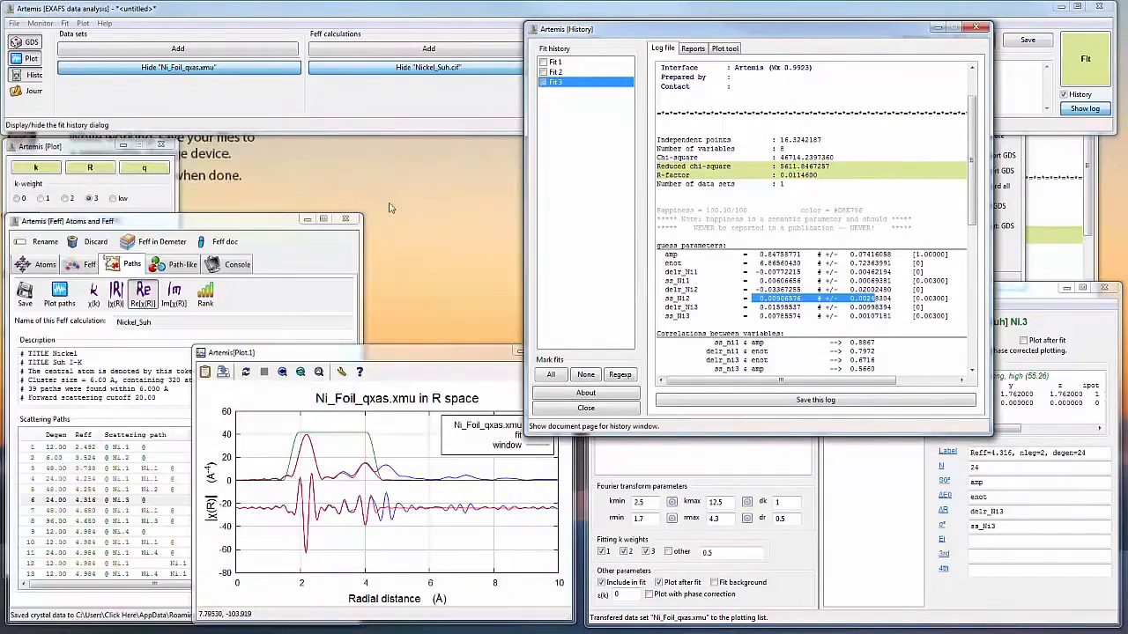
# Step: Plot the three-shell fit in R space, set rmax to 5.1 for Ni_Foil_qxas.xmu, and replot
pyautogui.click(429, 352)
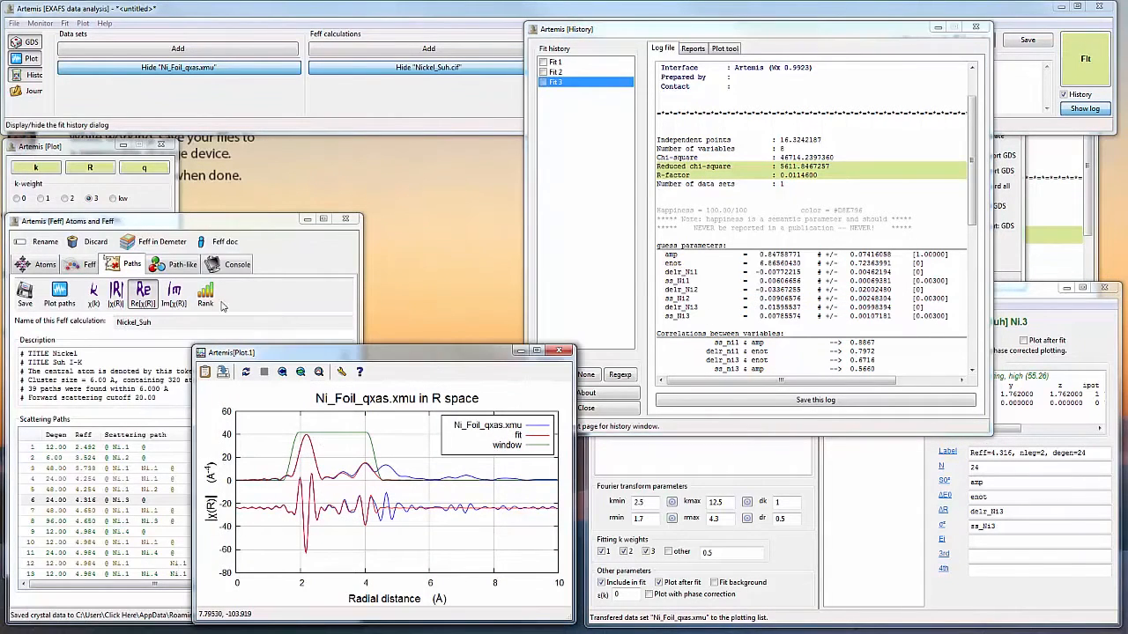
pyautogui.click(89, 168)
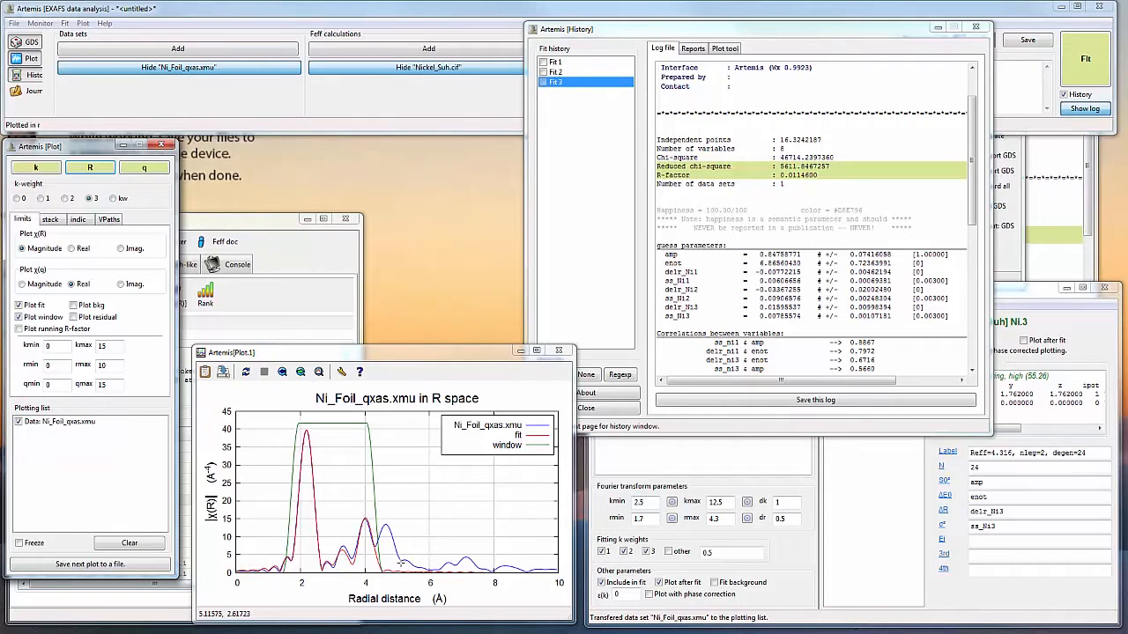
pyautogui.click(721, 521)
pyautogui.moveTo(721, 521); pyautogui.dragTo(696, 526)
pyautogui.write('5.1')
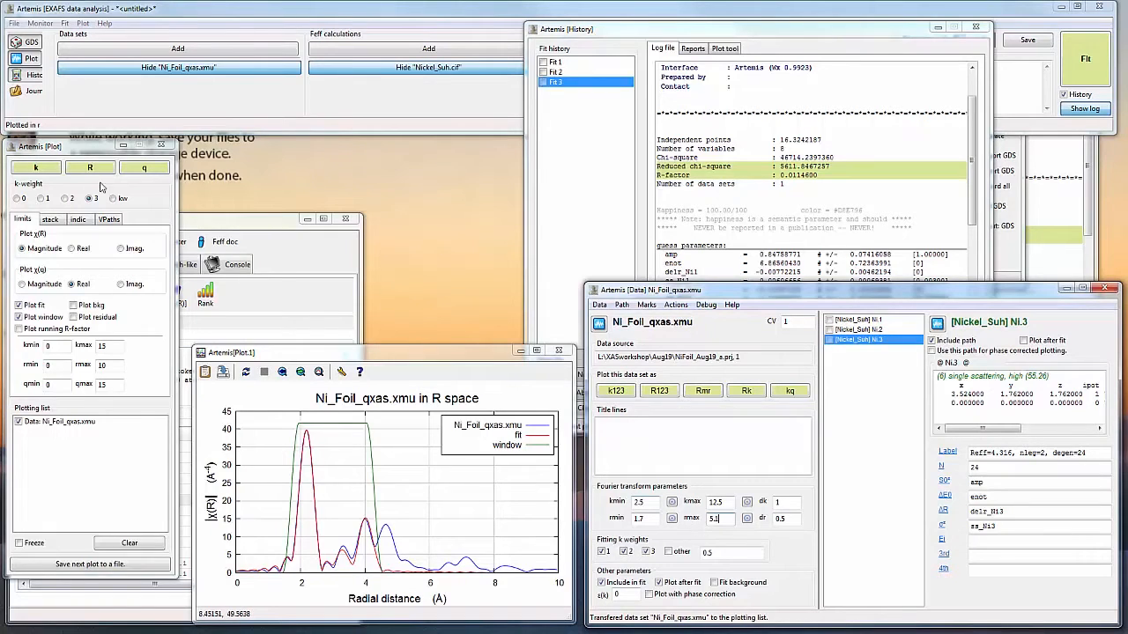
pyautogui.click(89, 168)
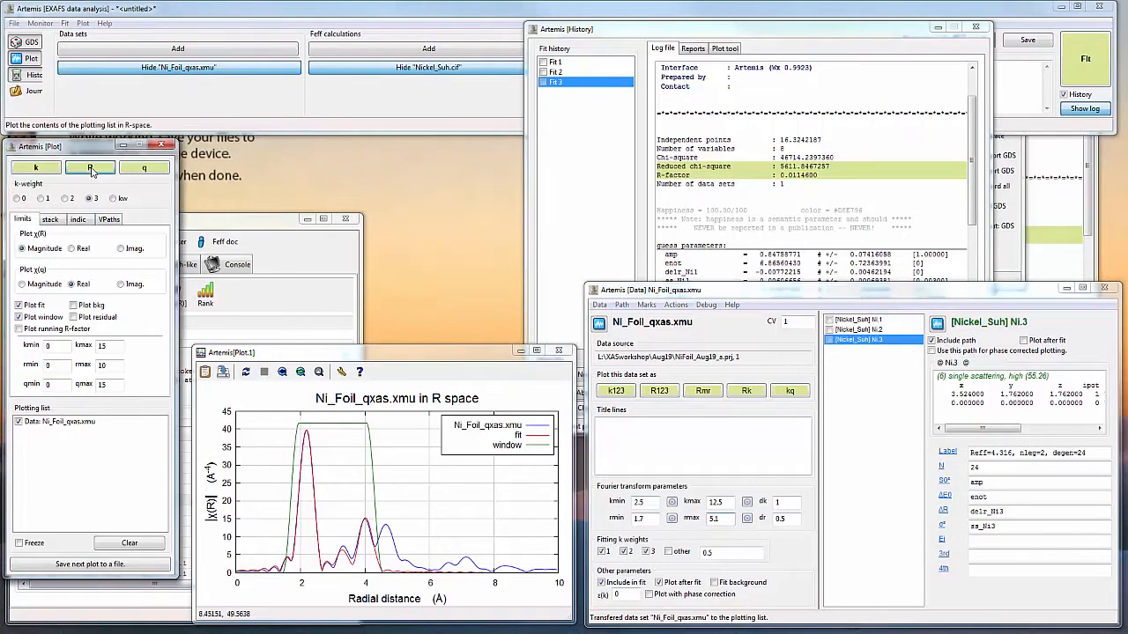
# Step: Check the lesson plan, and compare the third-shell Ni.3 entry in the Feff path list with the R-space plot of the foil data
pyautogui.hotkey('alt', 'Tab')
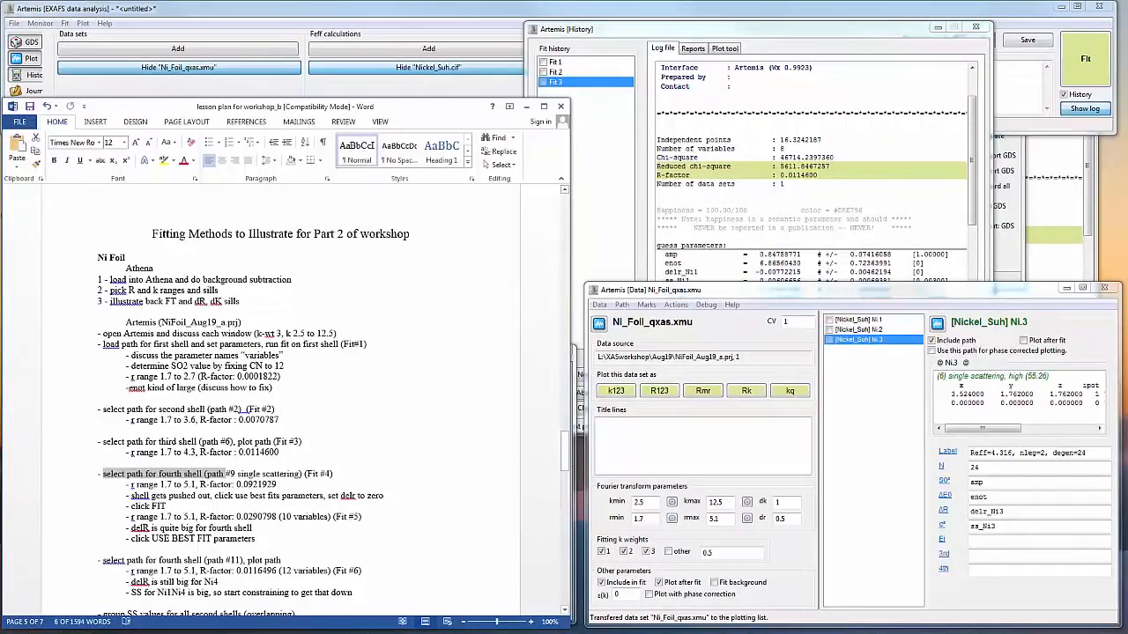
pyautogui.hotkey('alt', 'Tab')
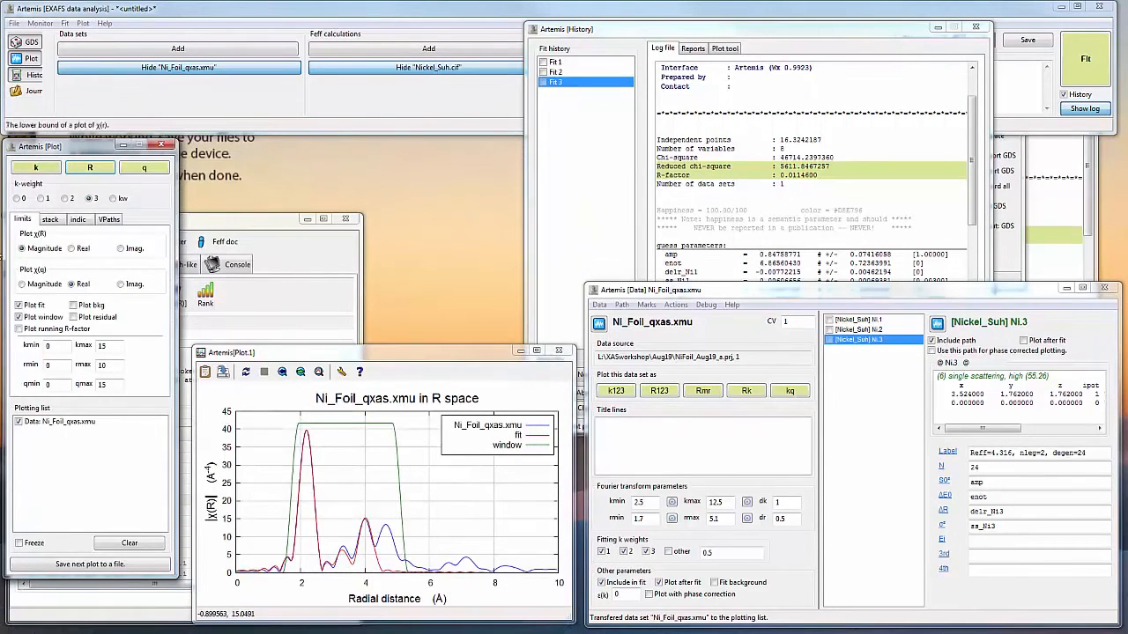
pyautogui.click(214, 224)
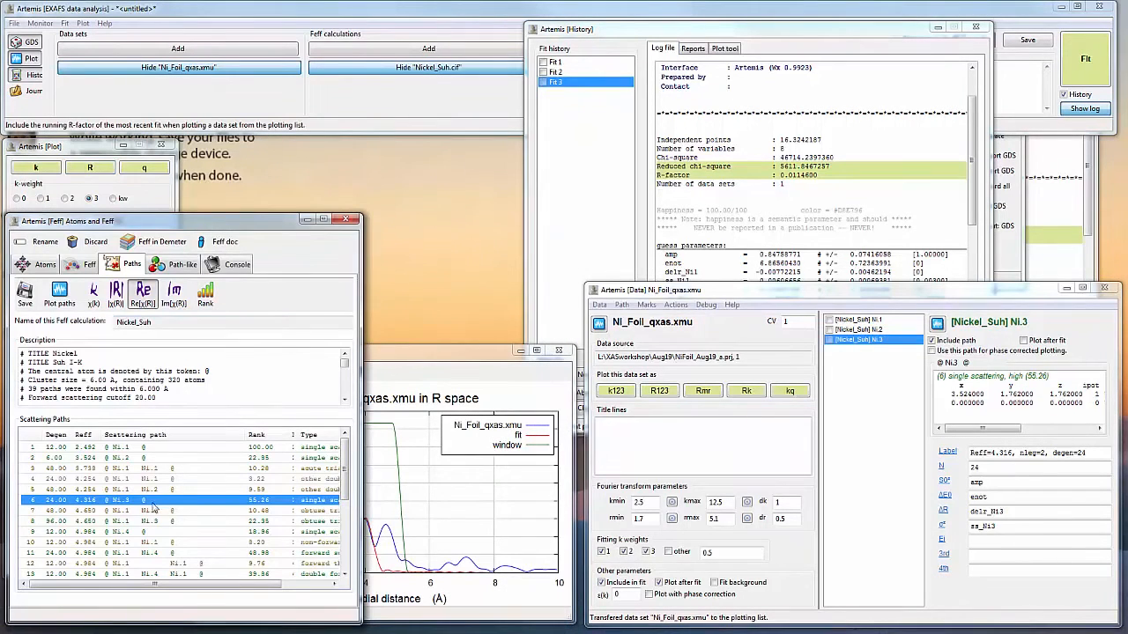
pyautogui.click(435, 360)
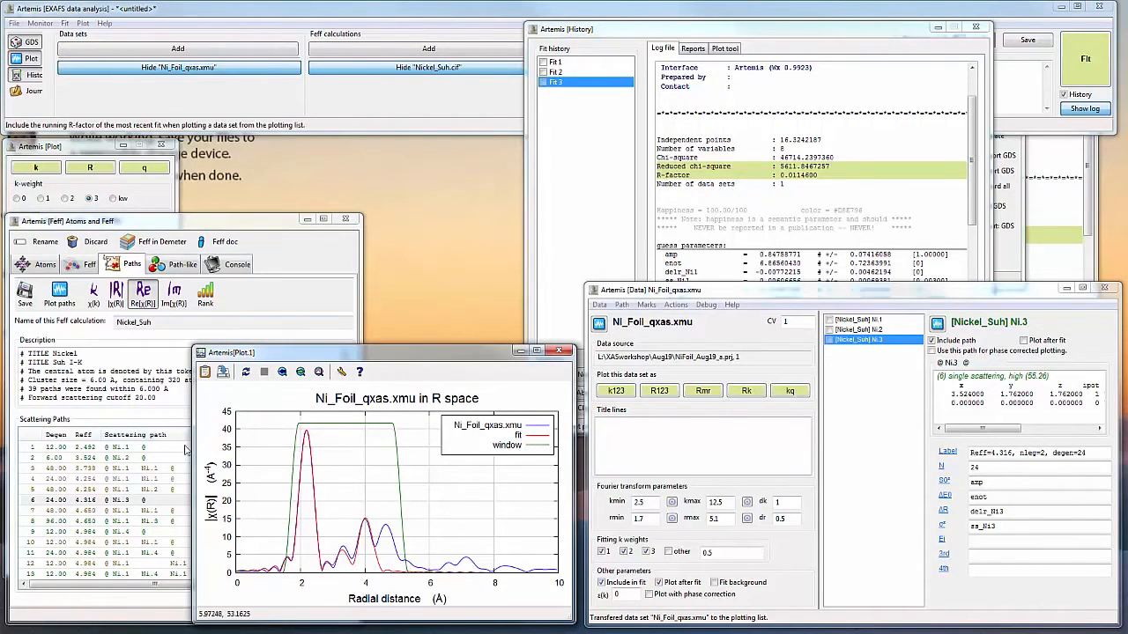
pyautogui.click(129, 501)
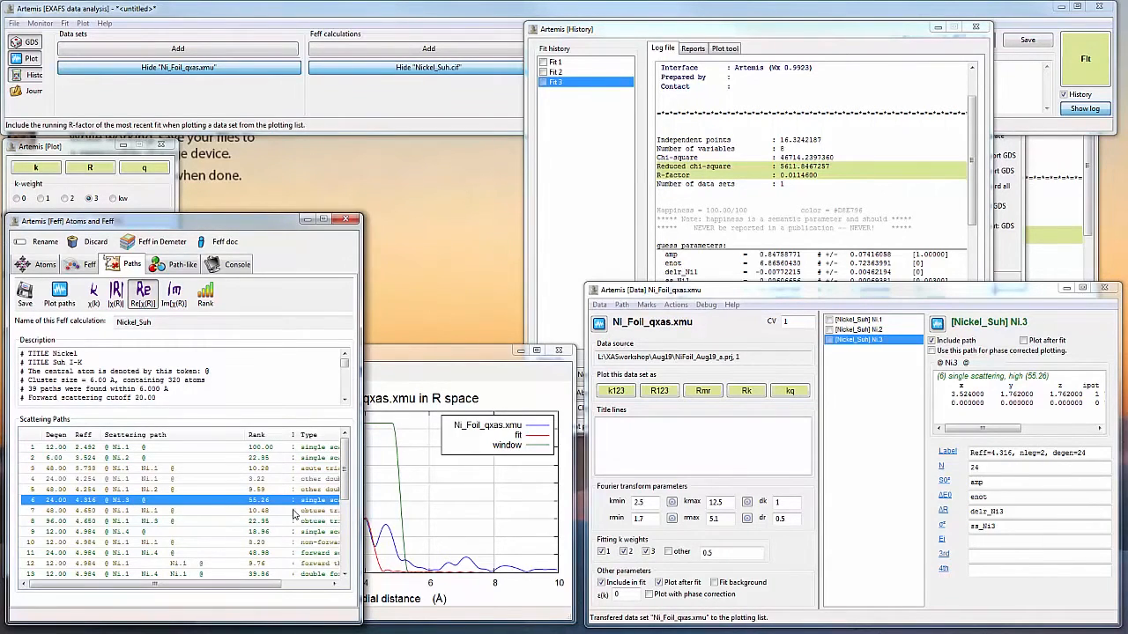
pyautogui.click(417, 360)
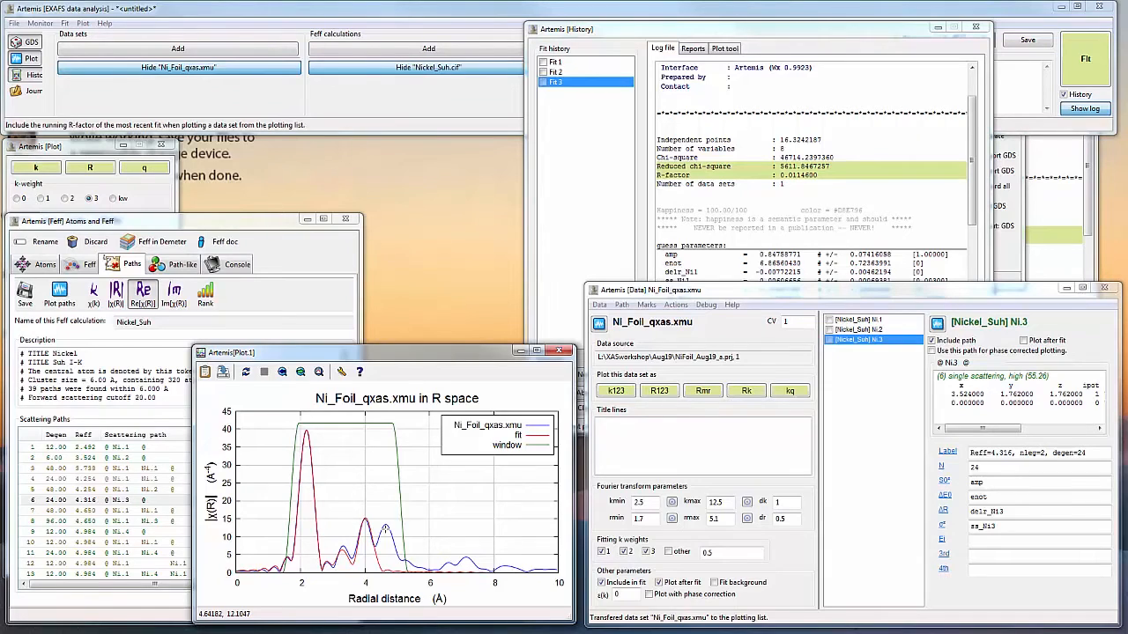
# Step: Compare paths 9 and 11 in the Nickel_Suh scattering path list, and add single-scattering path 9 (Ni.4) to the Ni_Foil_qxas.xmu data
pyautogui.click(211, 222)
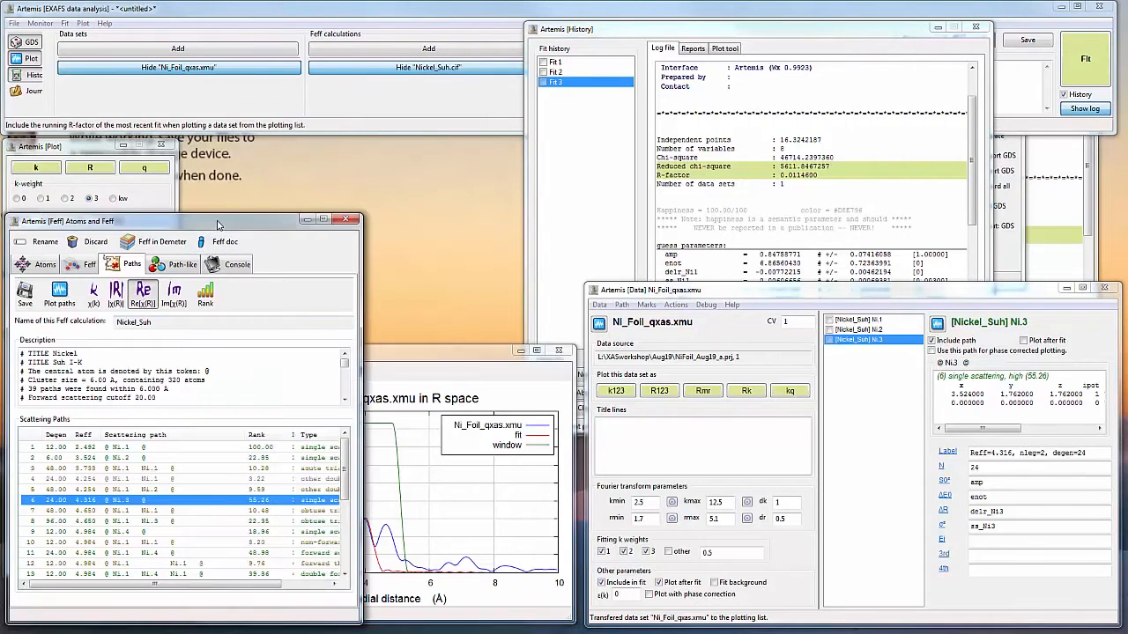
pyautogui.click(138, 533)
pyautogui.scroll(-2, 141, 535)
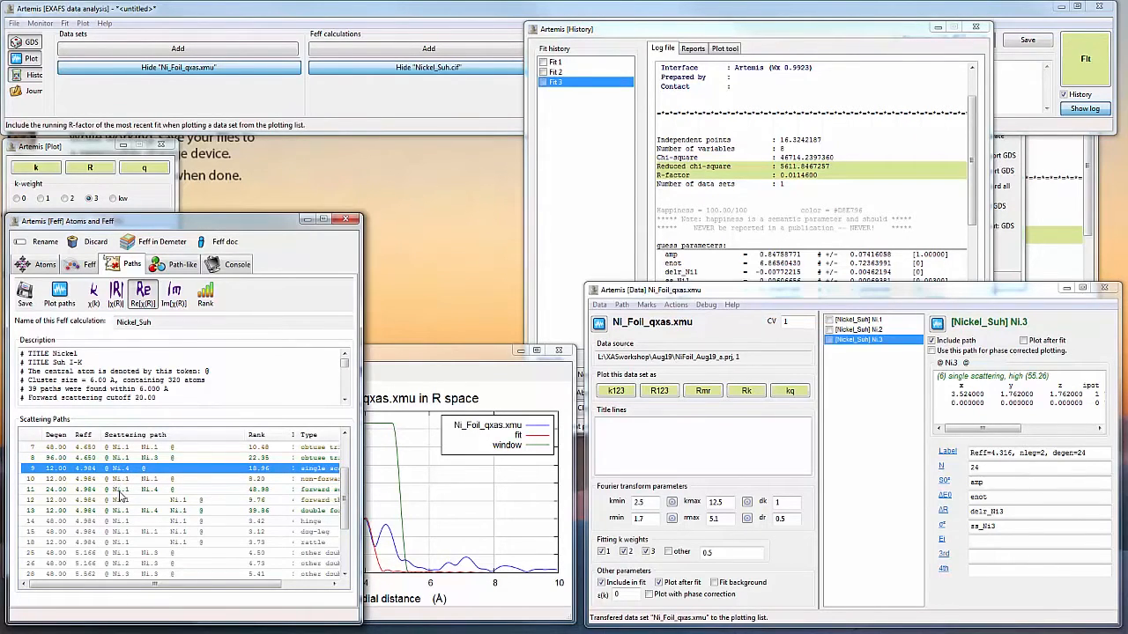
pyautogui.click(150, 489)
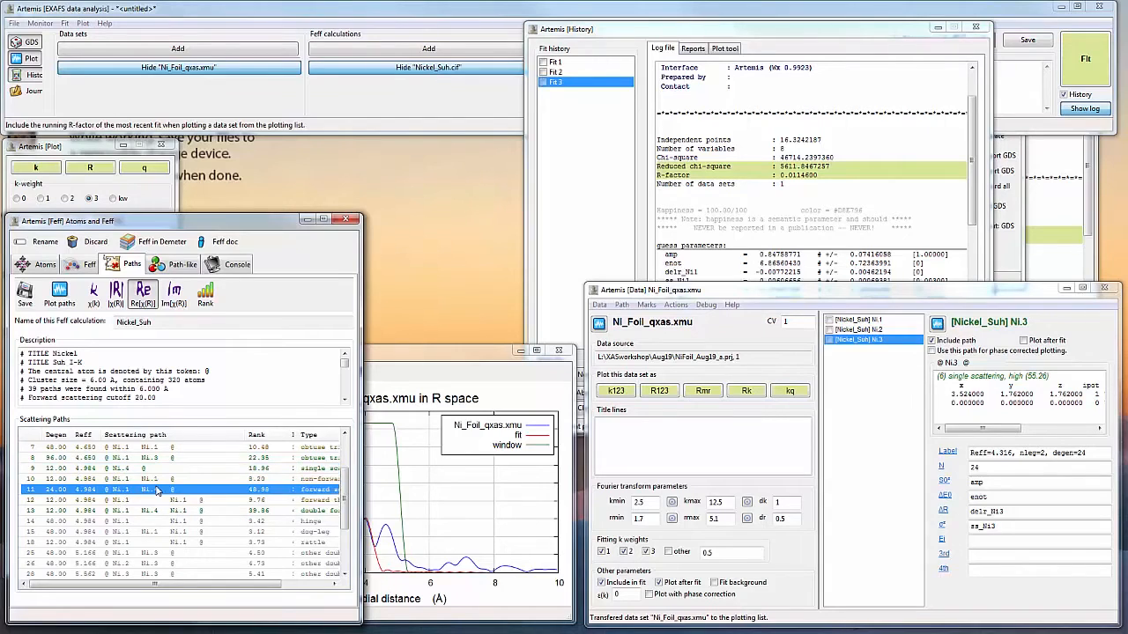
pyautogui.click(117, 468)
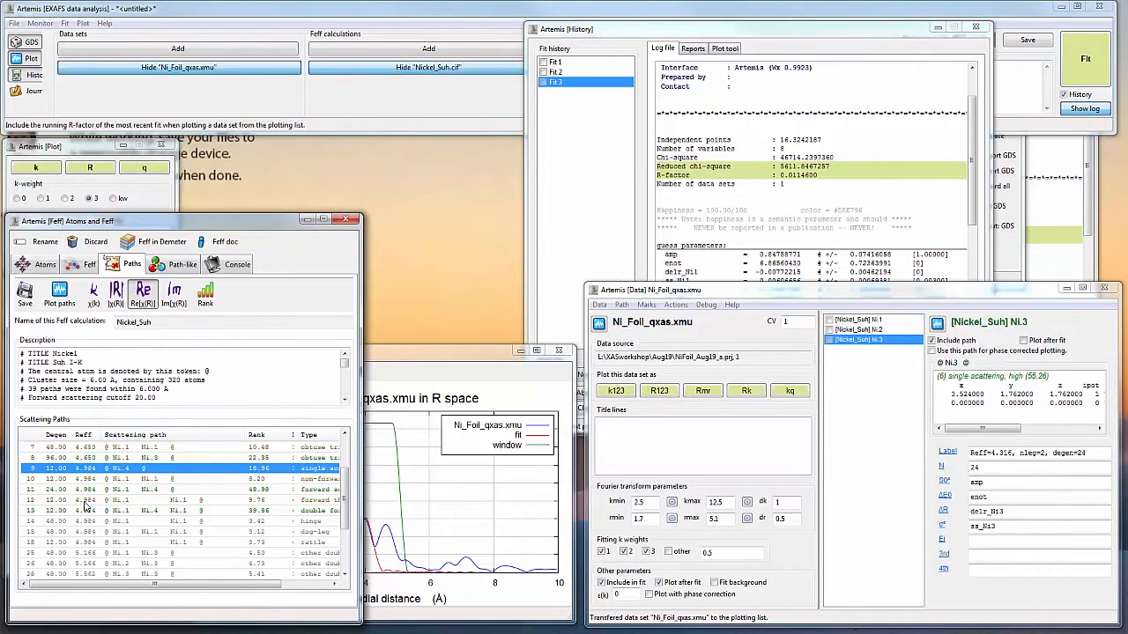
pyautogui.click(90, 490)
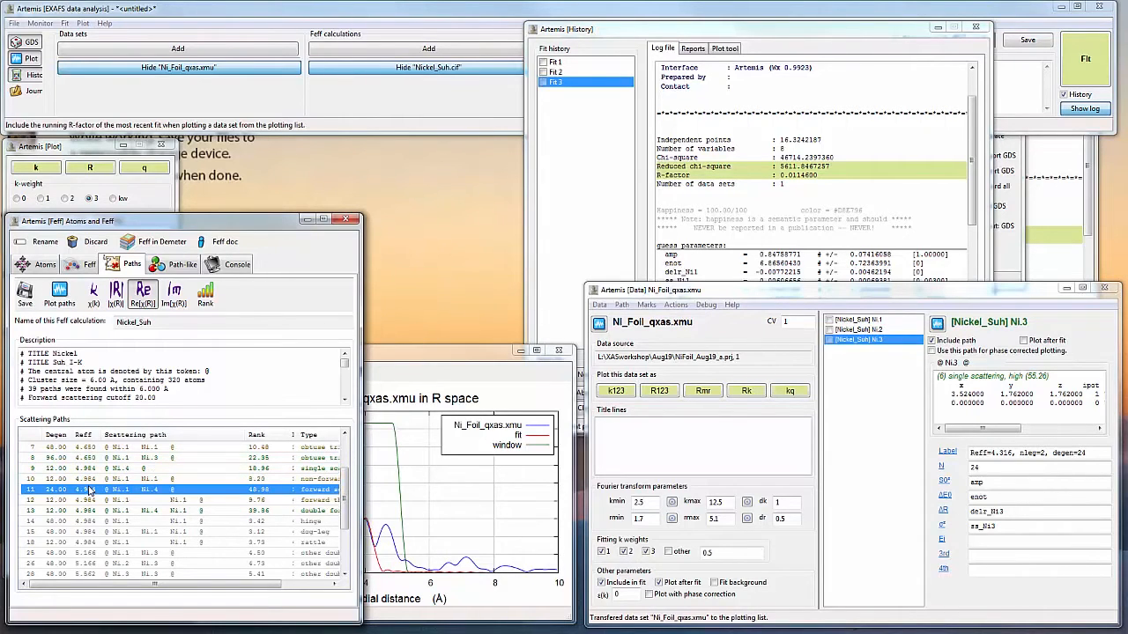
pyautogui.click(88, 469)
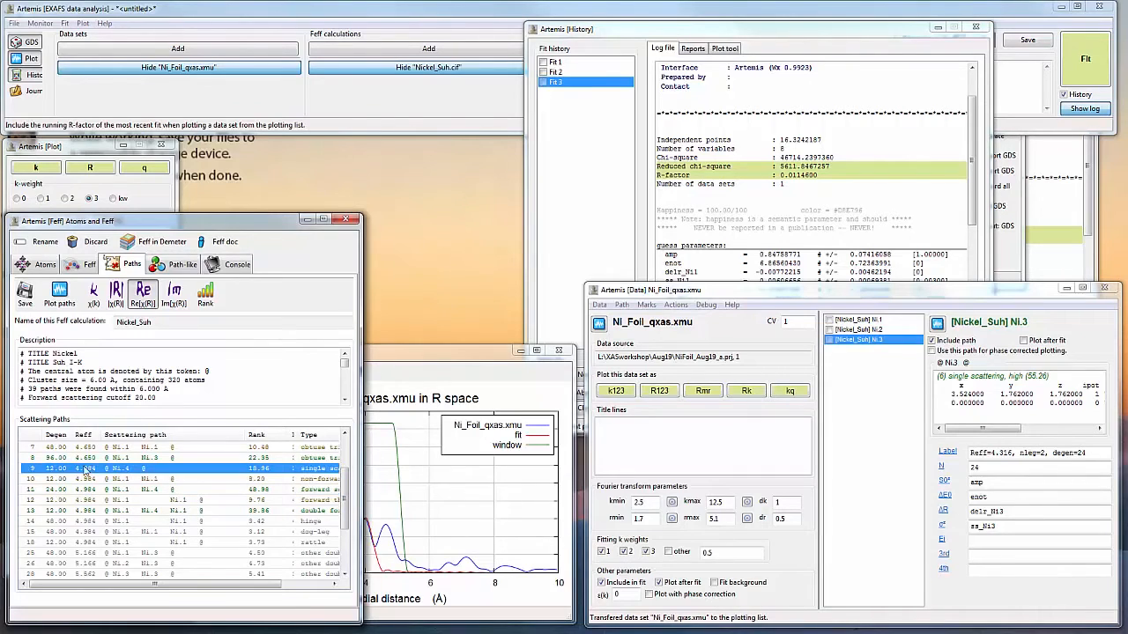
pyautogui.moveTo(55, 473); pyautogui.dragTo(852, 432)
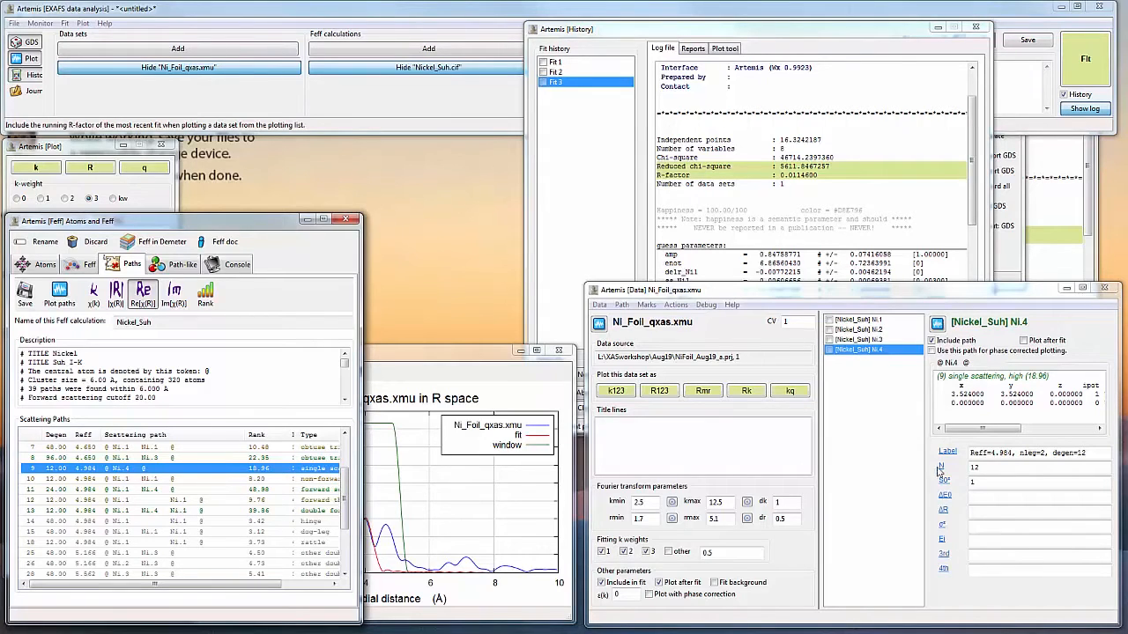
# Step: Parameterize the Ni.4 path with amp for S0², enot for ΔE0, delr_Ni4 for ΔR and ss_Ni4 for σ²
pyautogui.click(979, 496)
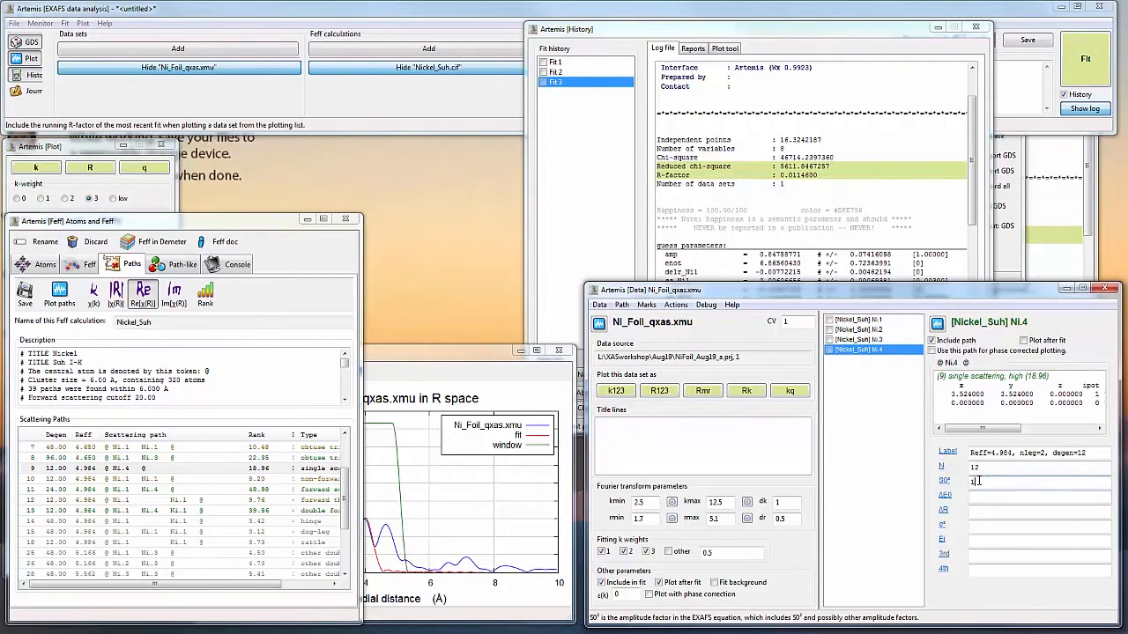
pyautogui.doubleClick(977, 481)
pyautogui.write('amp')
pyautogui.press('Tab')
pyautogui.write('enot')
pyautogui.press('Tab')
pyautogui.write('delr')
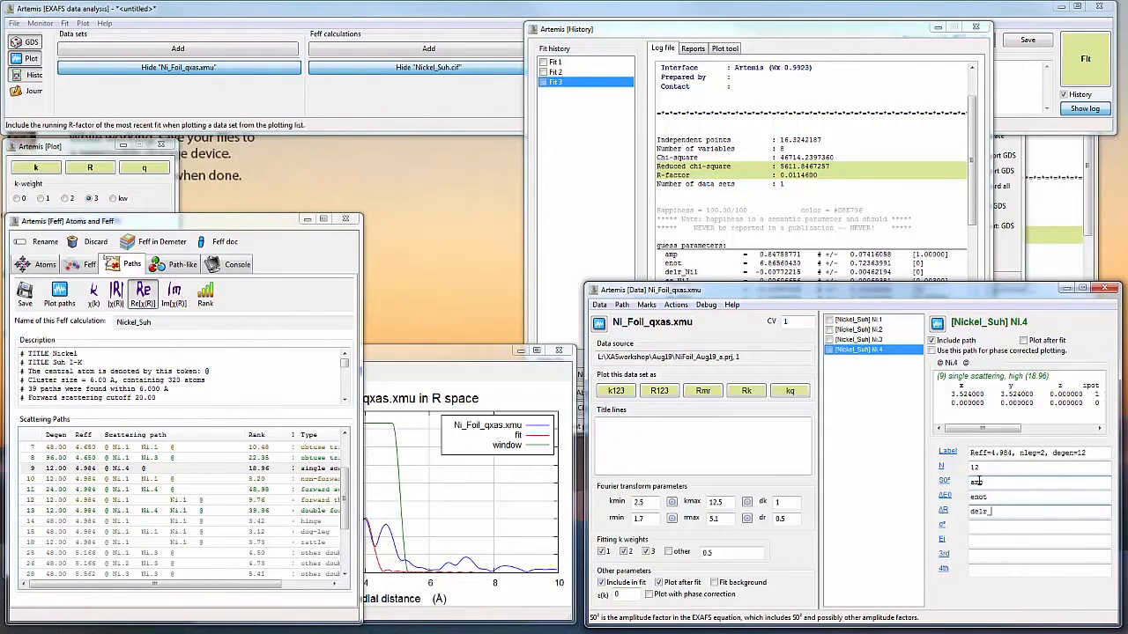
pyautogui.press('Tab')
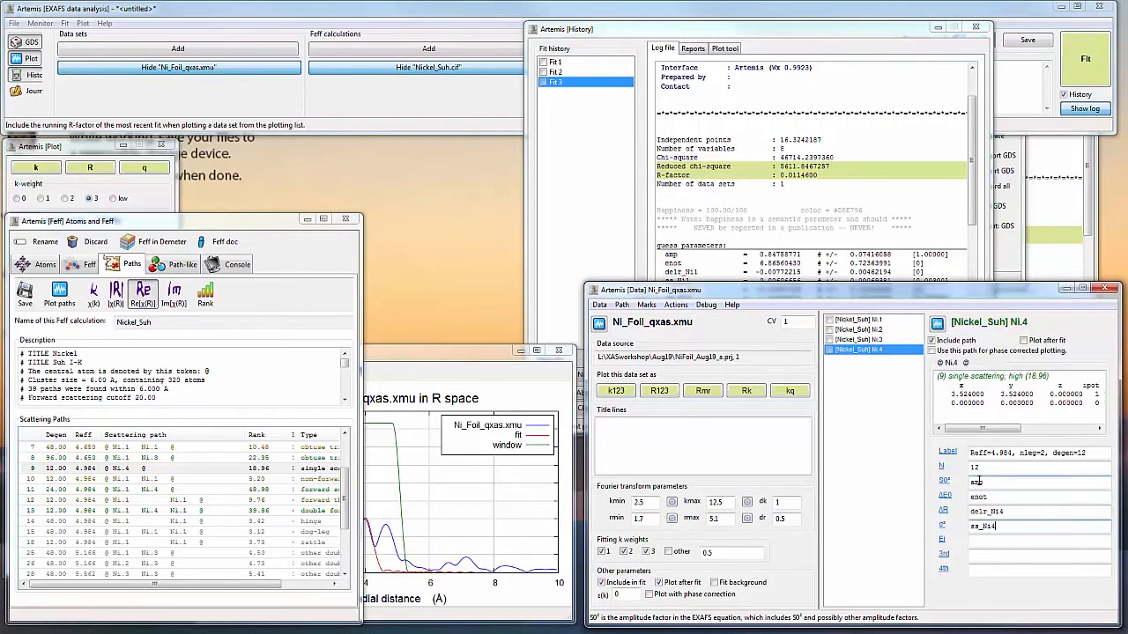
# Step: Define delr_Ni4 and ss_Ni4 as guess parameters, and display the Guess, Def, Set parameter list
pyautogui.rightClick(1029, 514)
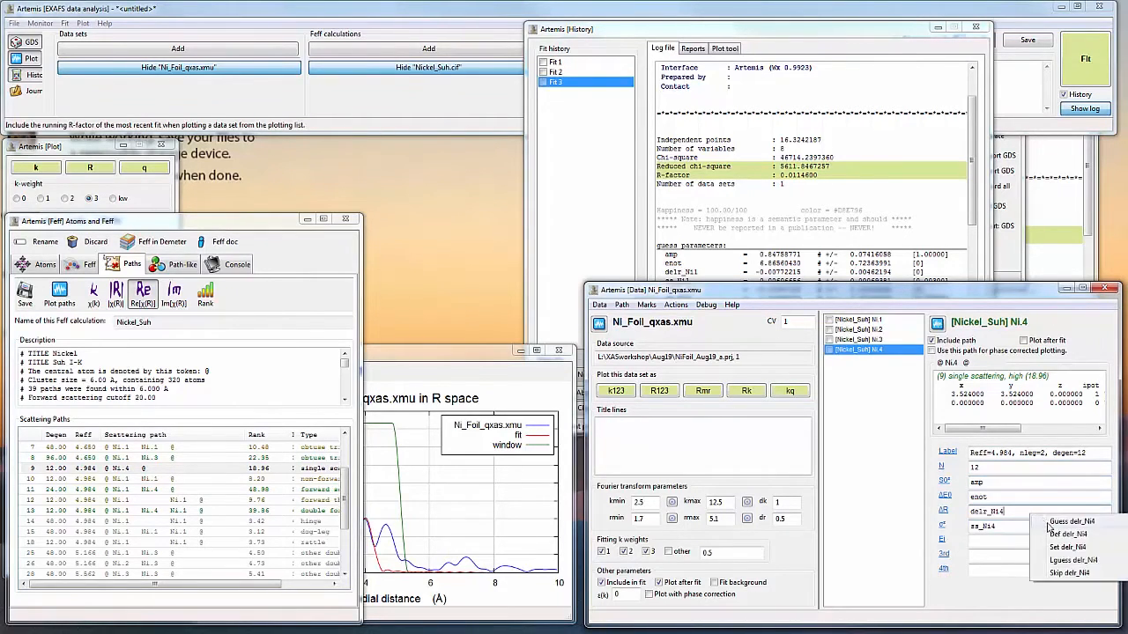
pyautogui.click(1049, 524)
pyautogui.rightClick(1022, 527)
pyautogui.click(1042, 539)
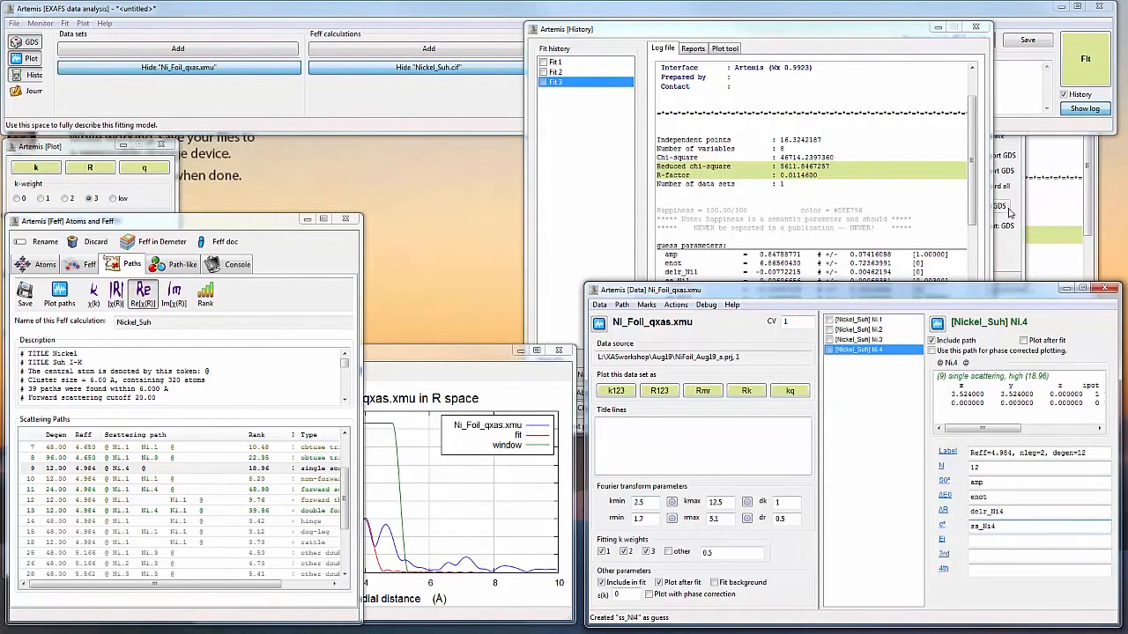
pyautogui.click(27, 42)
pyautogui.click(28, 42)
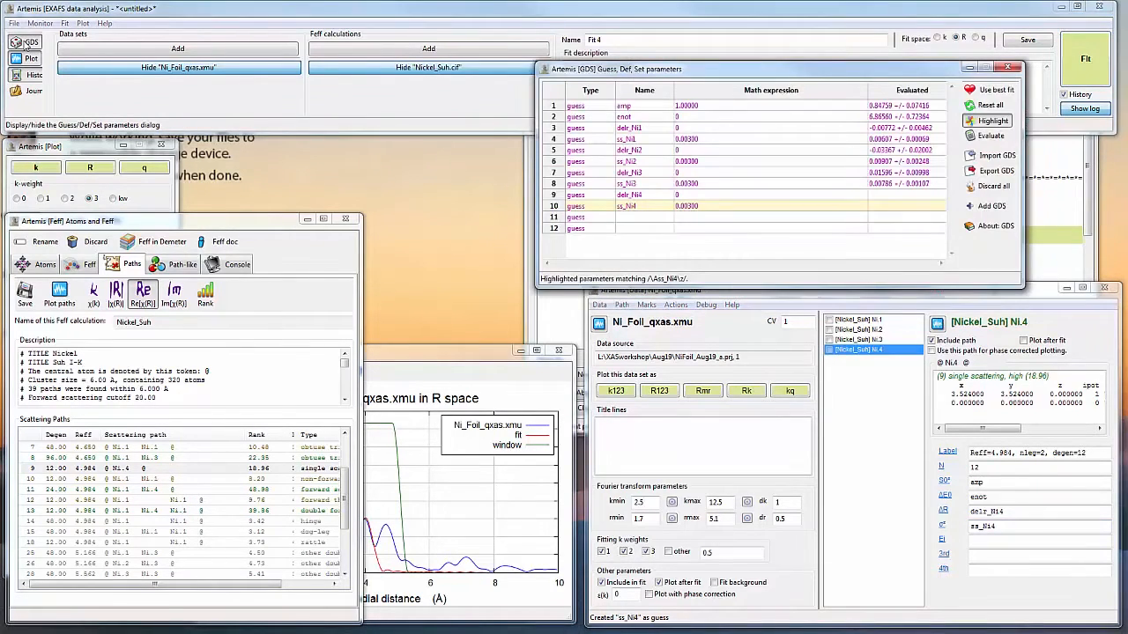
# Step: Run the four-shell fit, and display the Fit 4 log in the fit history
pyautogui.click(1082, 78)
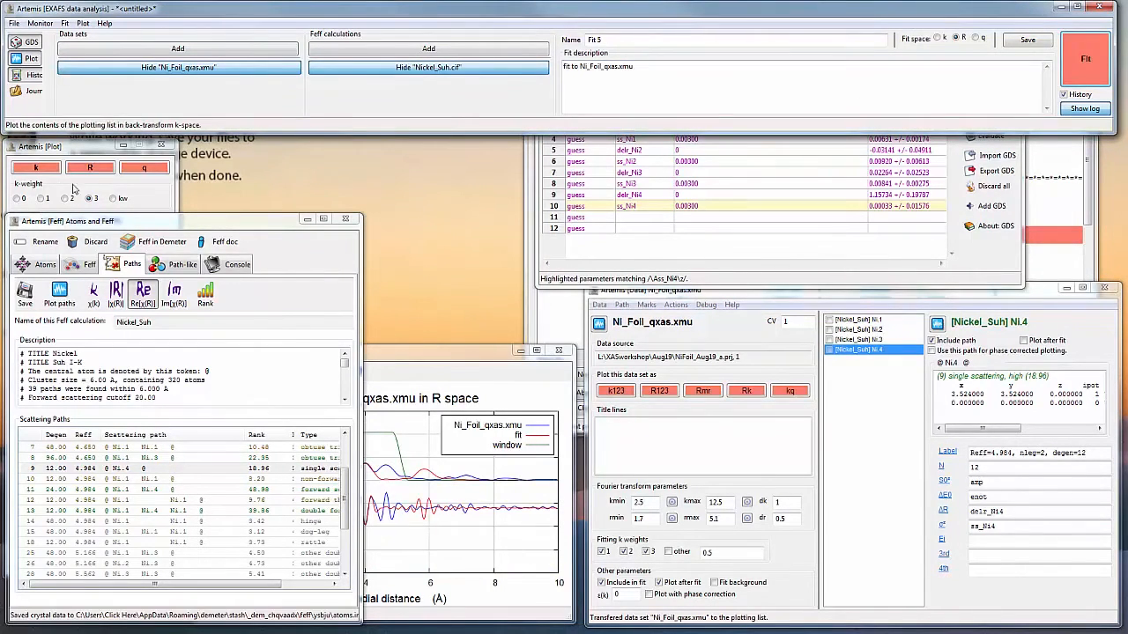
pyautogui.click(30, 78)
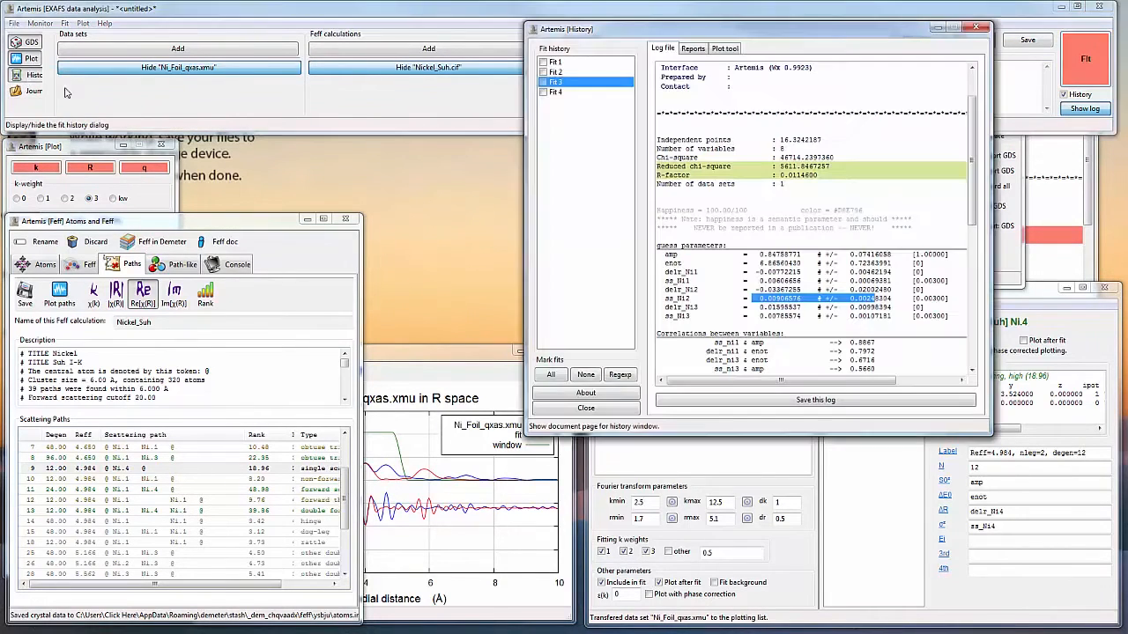
pyautogui.click(560, 92)
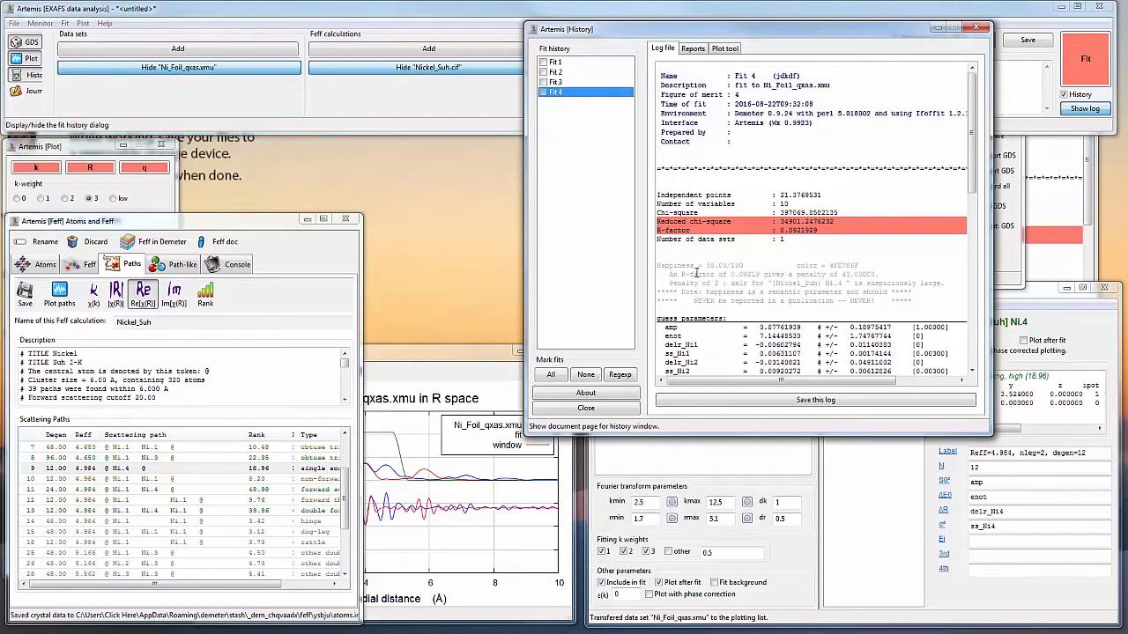
# Step: Examine the R-factor and delr penalty notes and the delr_Ni4 value in the Fit 4 log
pyautogui.moveTo(696, 274); pyautogui.dragTo(865, 274)
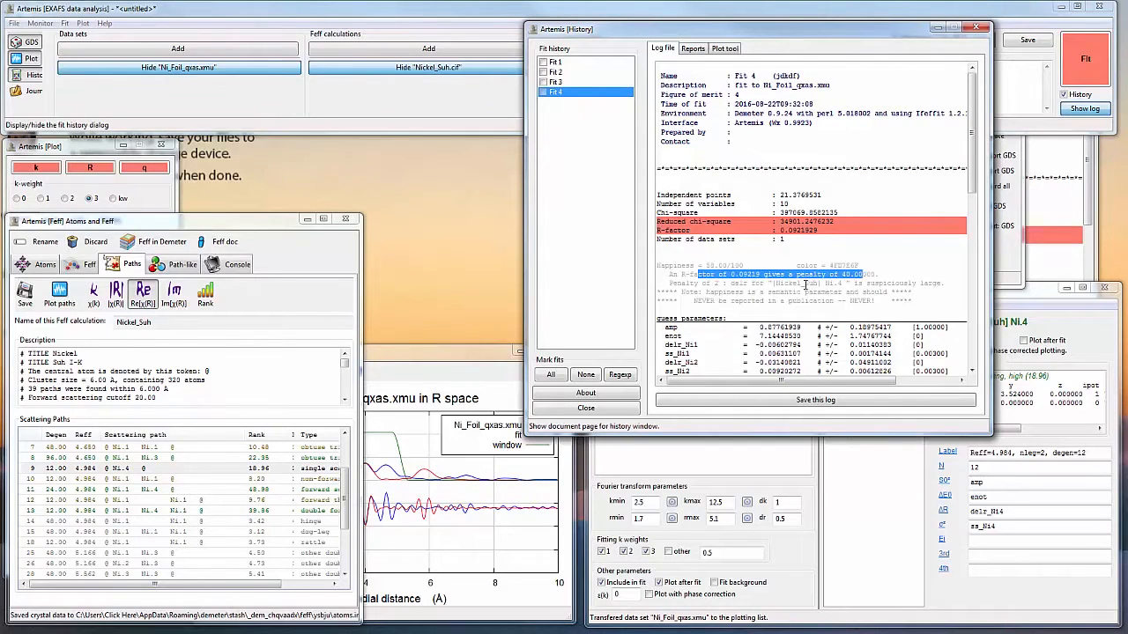
pyautogui.moveTo(743, 283); pyautogui.dragTo(847, 283)
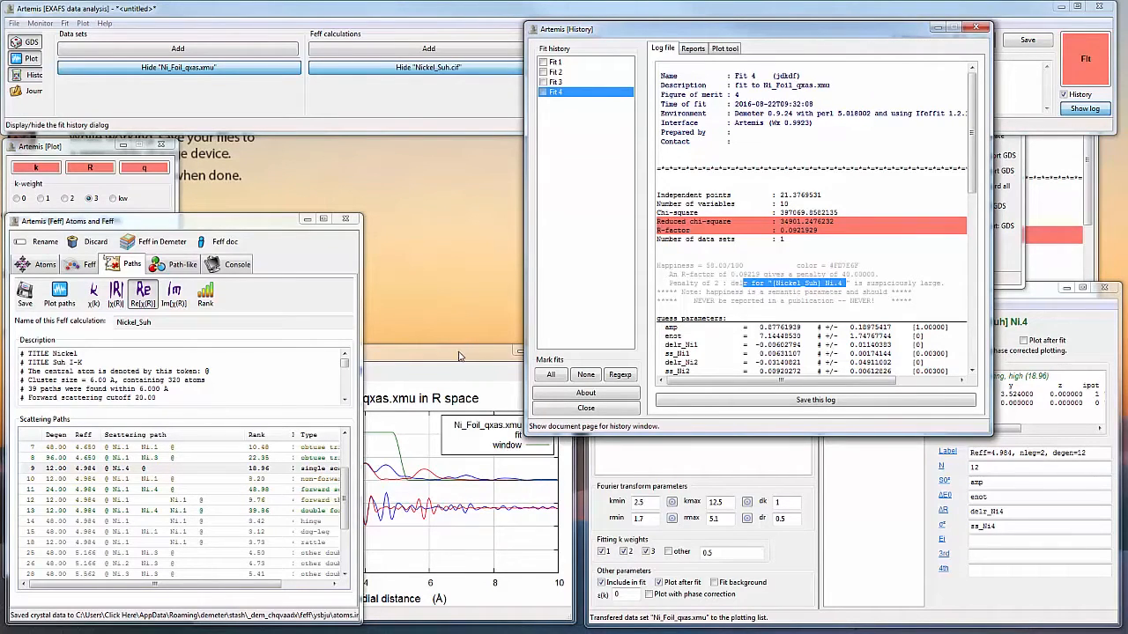
pyautogui.click(779, 296)
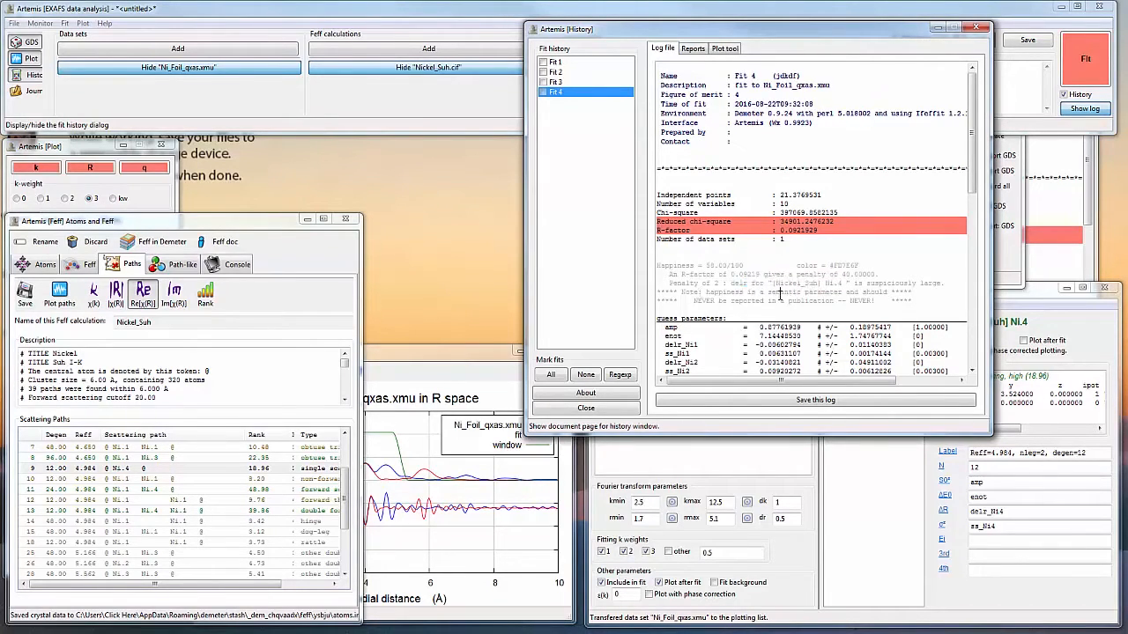
pyautogui.scroll(-2, 780, 296)
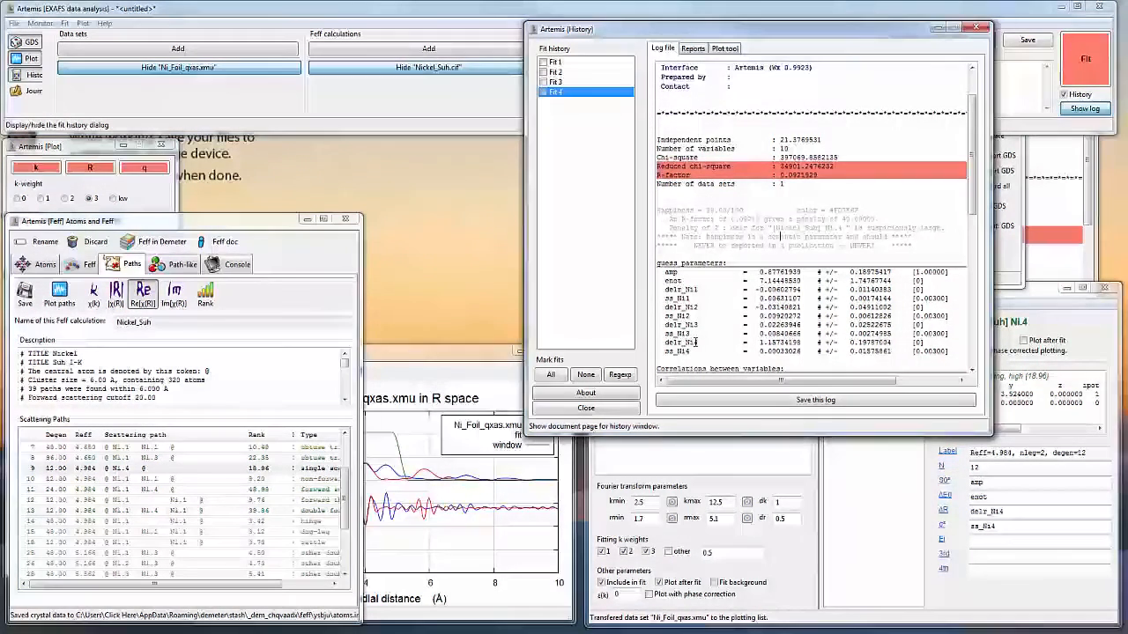
pyautogui.moveTo(687, 343); pyautogui.dragTo(801, 343)
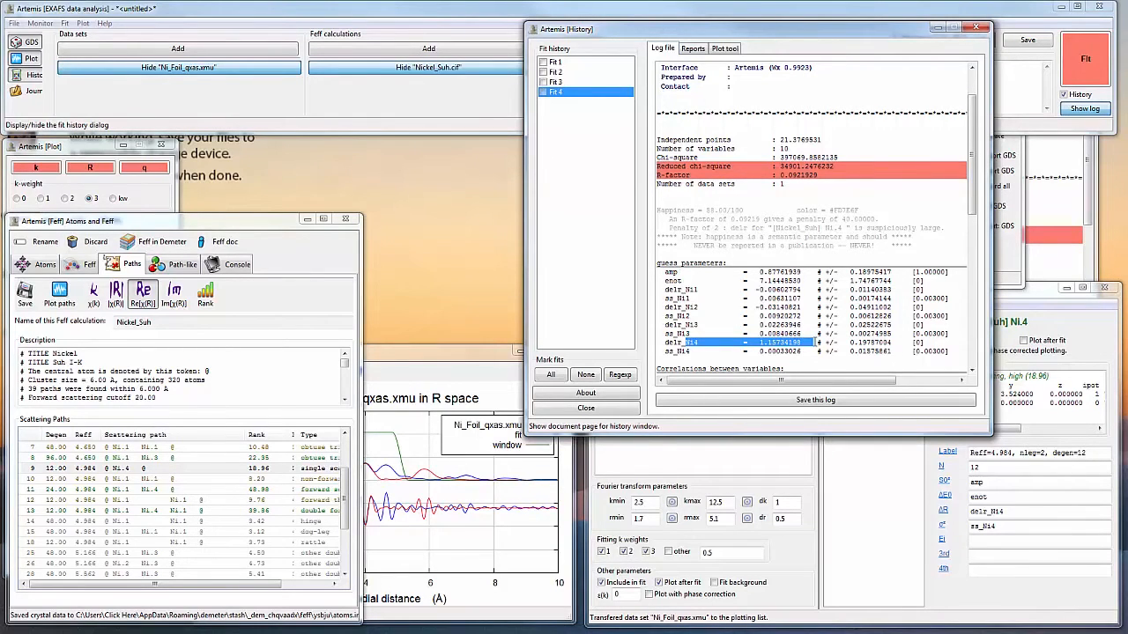
# Step: Replot the four-shell fit magnitude in R space, and highlight the lesson plan's note on using best-fit parameters in Word
pyautogui.click(401, 356)
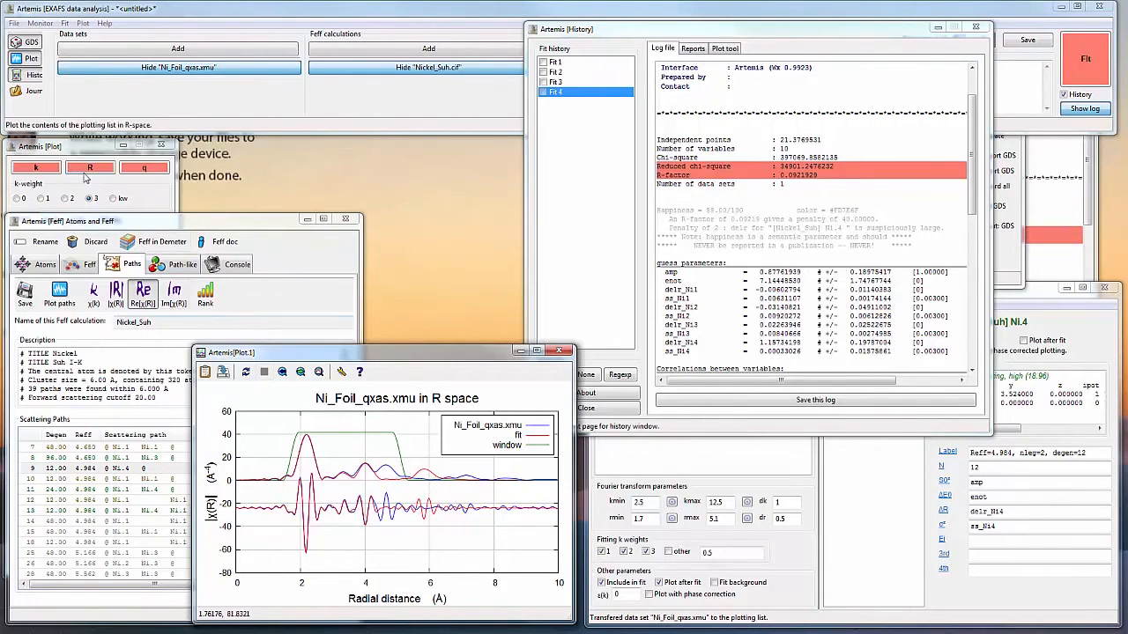
pyautogui.click(85, 173)
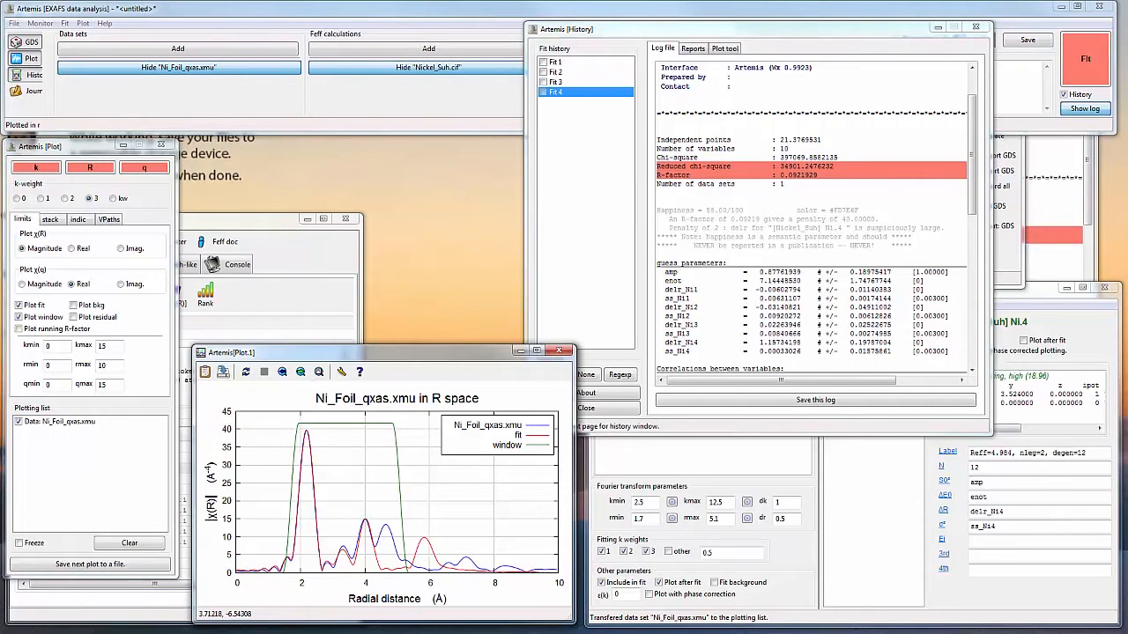
pyautogui.click(379, 581)
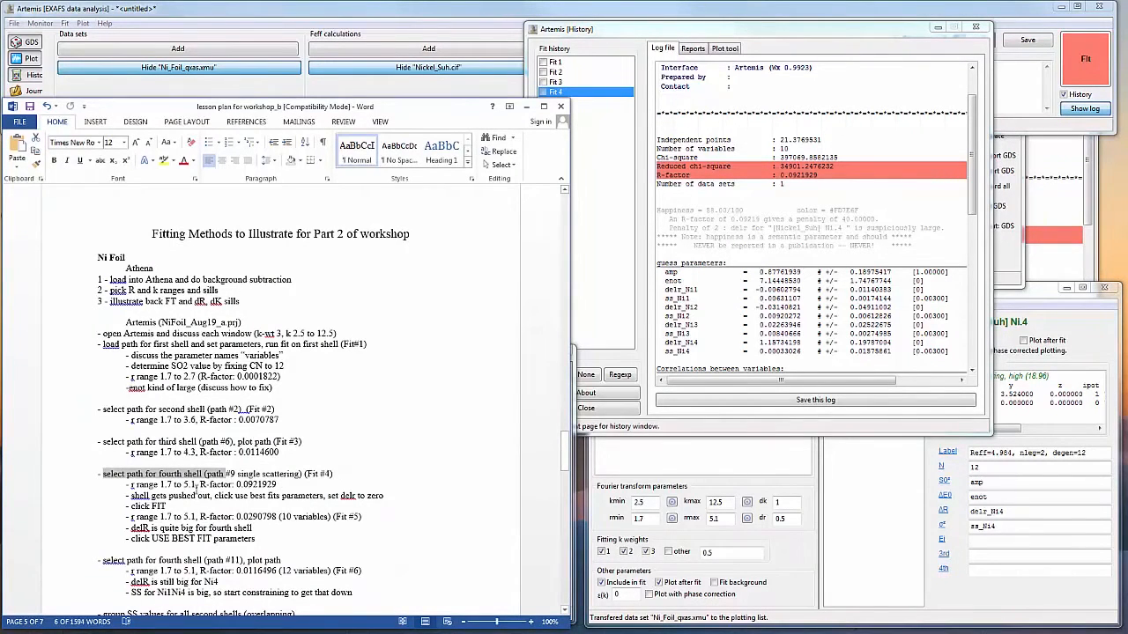
pyautogui.moveTo(153, 496); pyautogui.dragTo(328, 498)
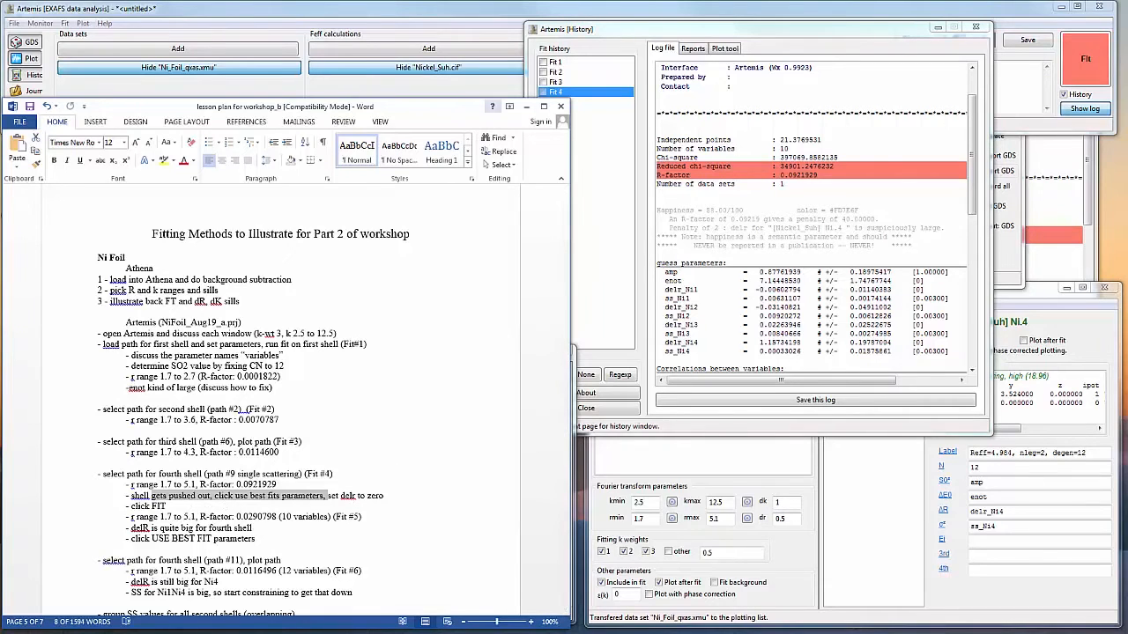
# Step: Return to Artemis, adopt the best-fit values as the new initial guesses, and set delr_Ni4 to 0
pyautogui.click(30, 44)
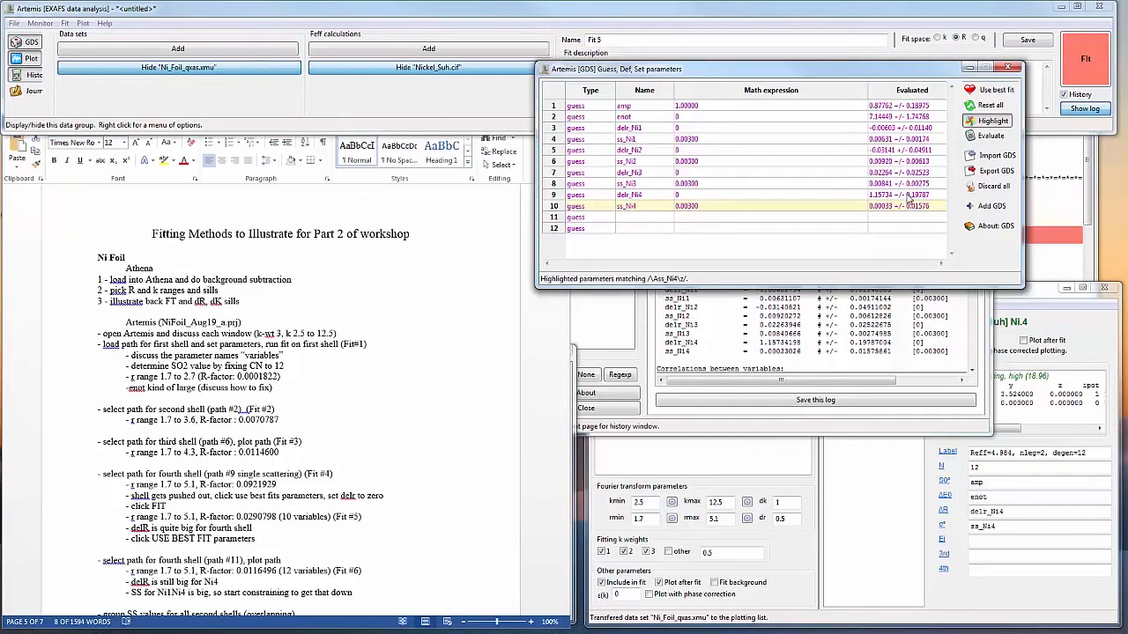
pyautogui.click(992, 90)
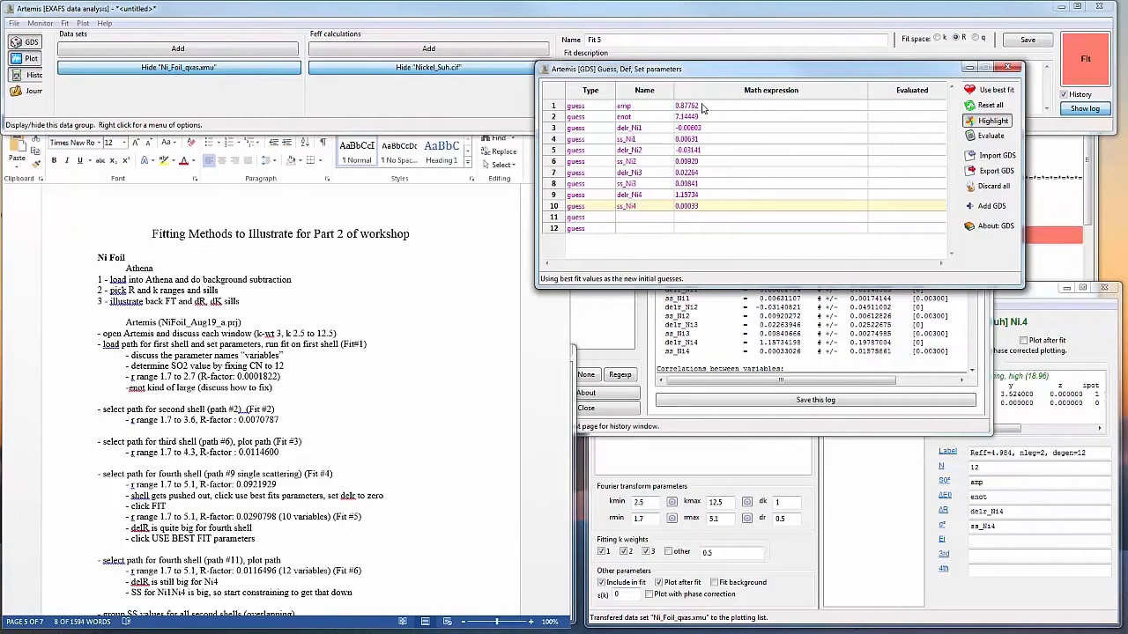
pyautogui.click(705, 198)
pyautogui.click(704, 198)
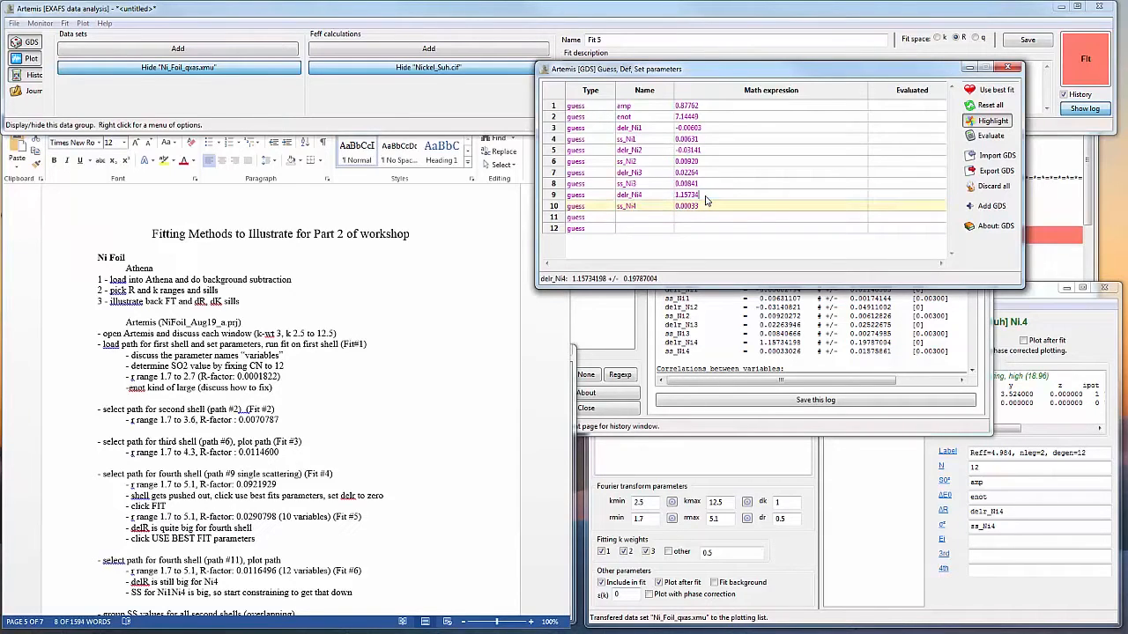
pyautogui.write('0')
pyautogui.click(712, 254)
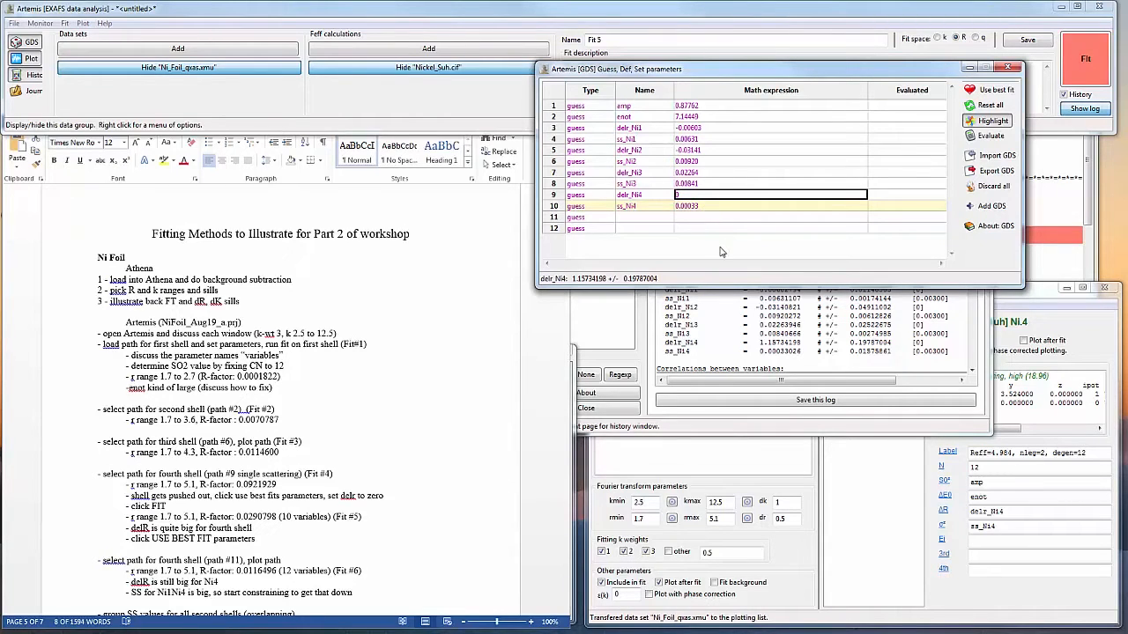
# Step: Run the four-shell fit with the new starting values, and display the Fit 5 log and its R-factor in the fit history
pyautogui.click(1087, 62)
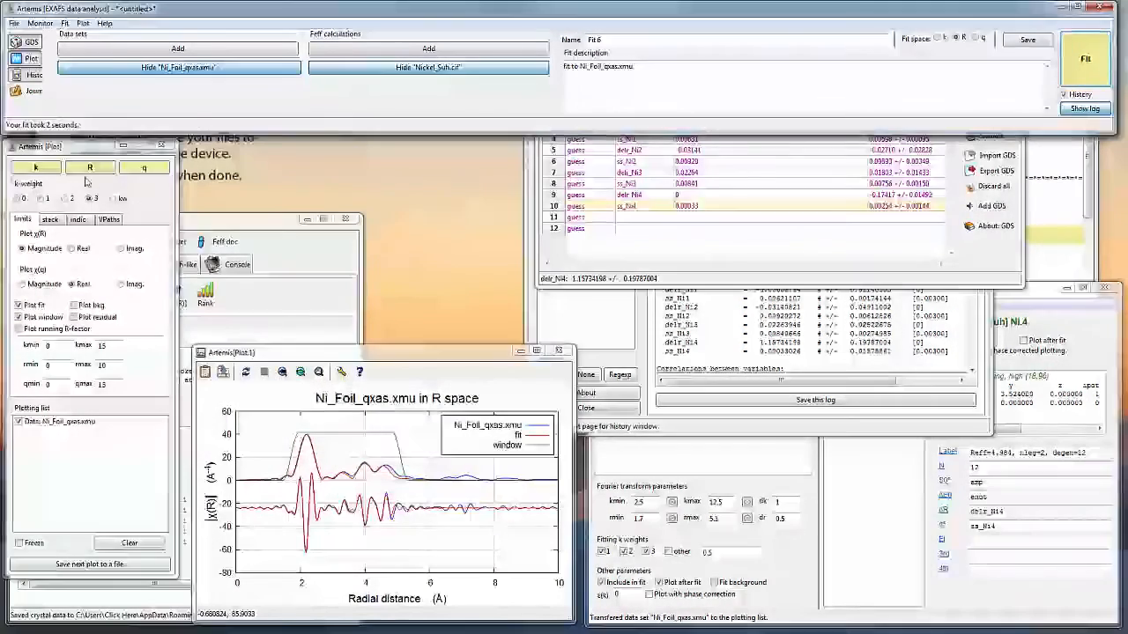
pyautogui.click(31, 76)
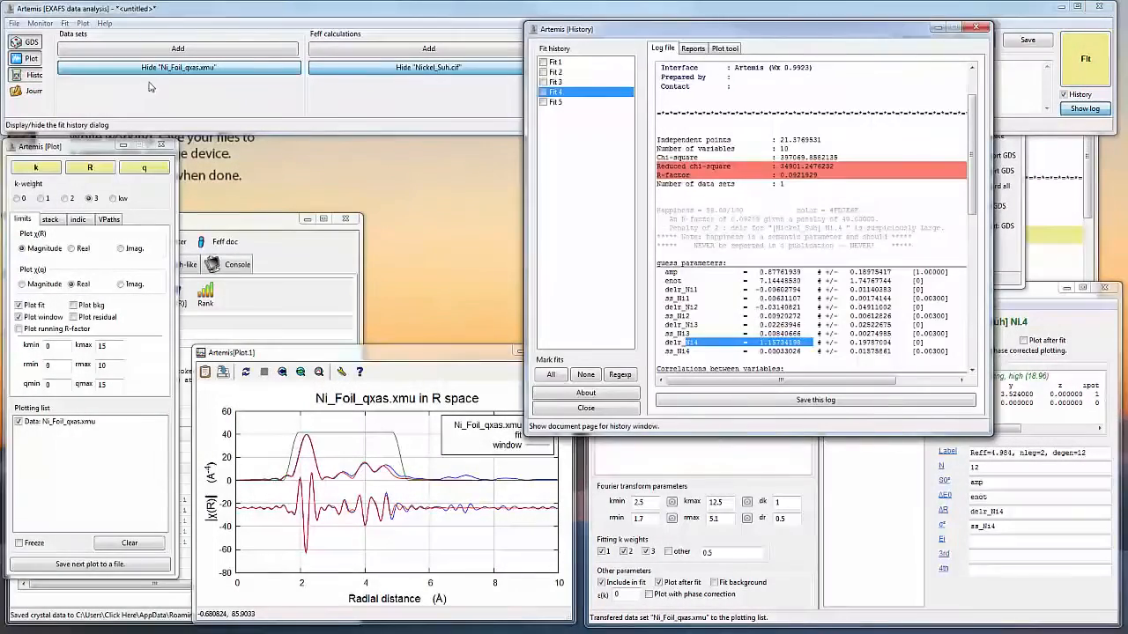
pyautogui.click(574, 104)
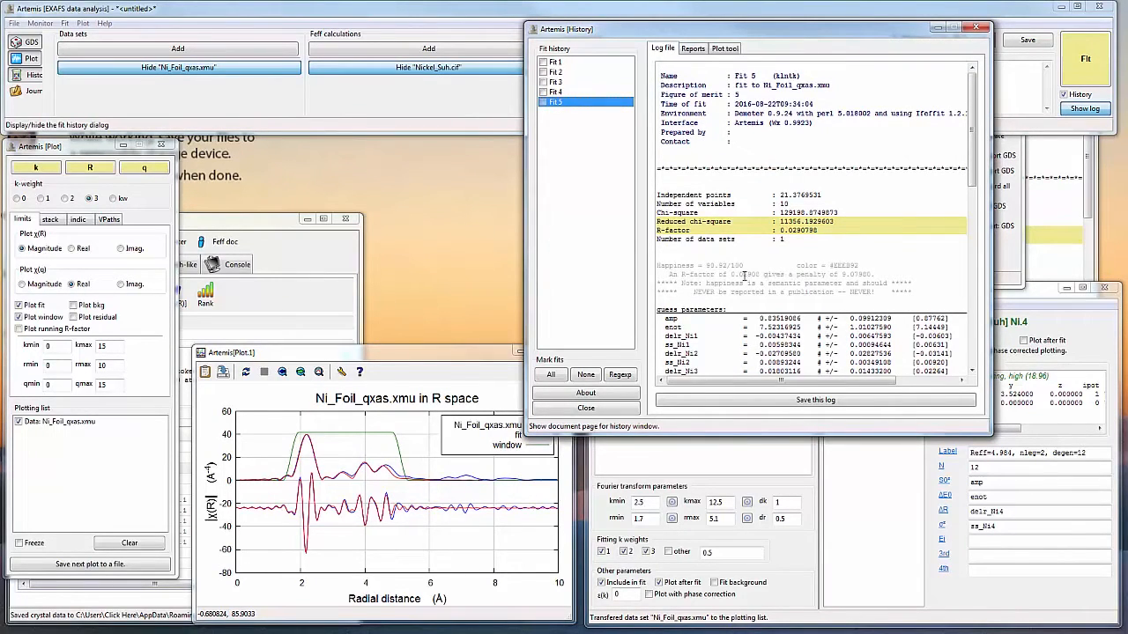
pyautogui.moveTo(740, 274); pyautogui.dragTo(772, 276)
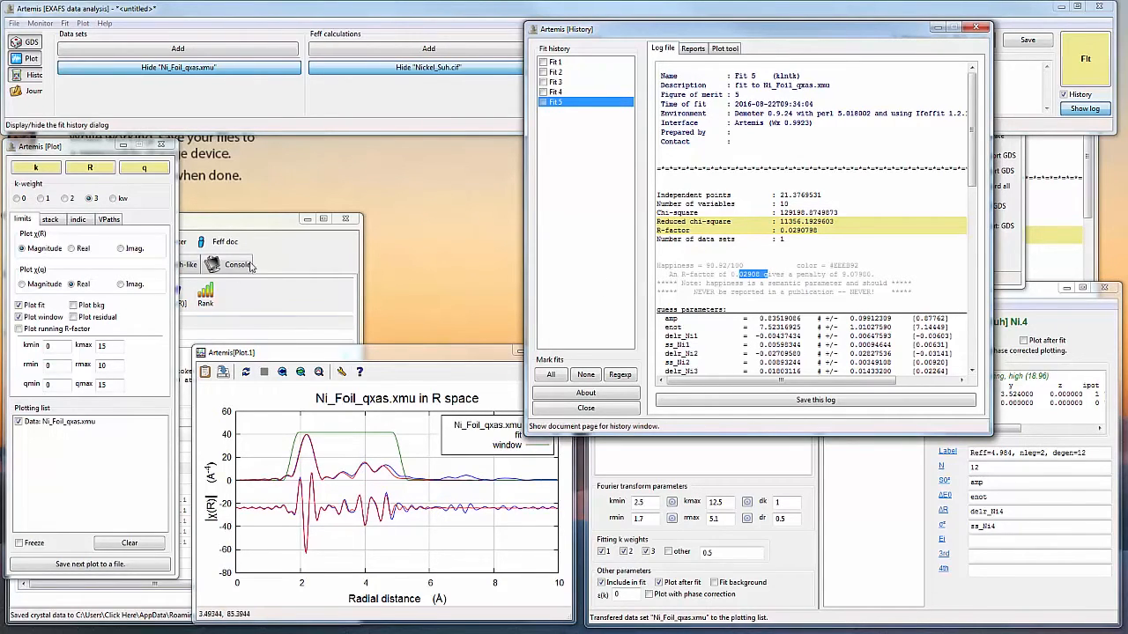
# Step: Compare the Fit 5 curve with the data in R space, viewing the magnitude, the real part and the magnitude again
pyautogui.click(90, 170)
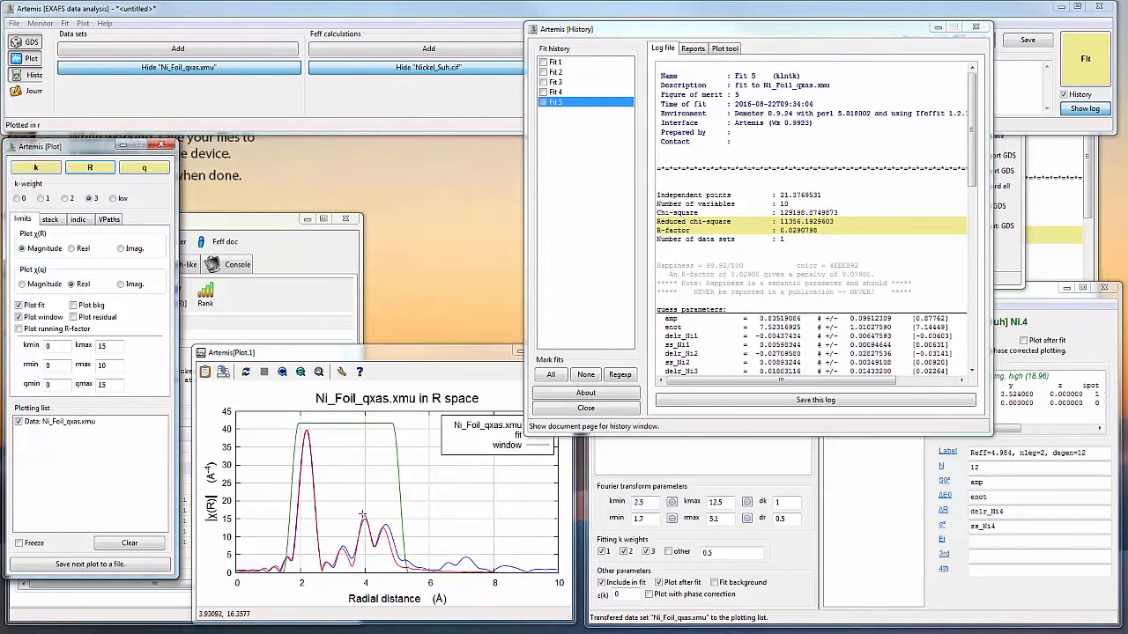
pyautogui.click(72, 248)
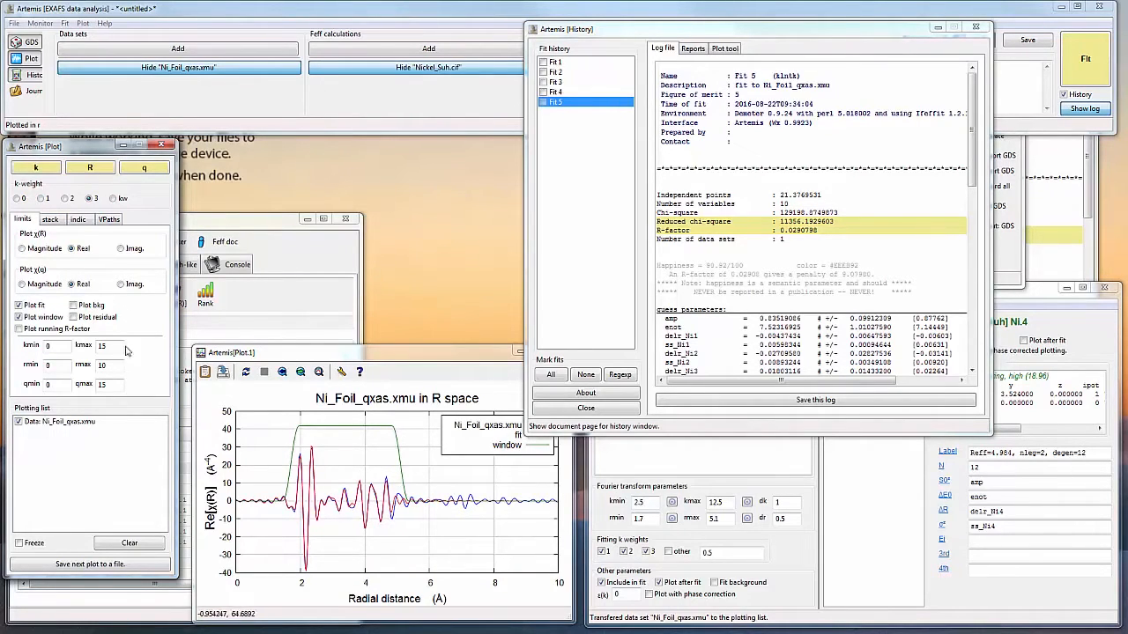
pyautogui.click(23, 248)
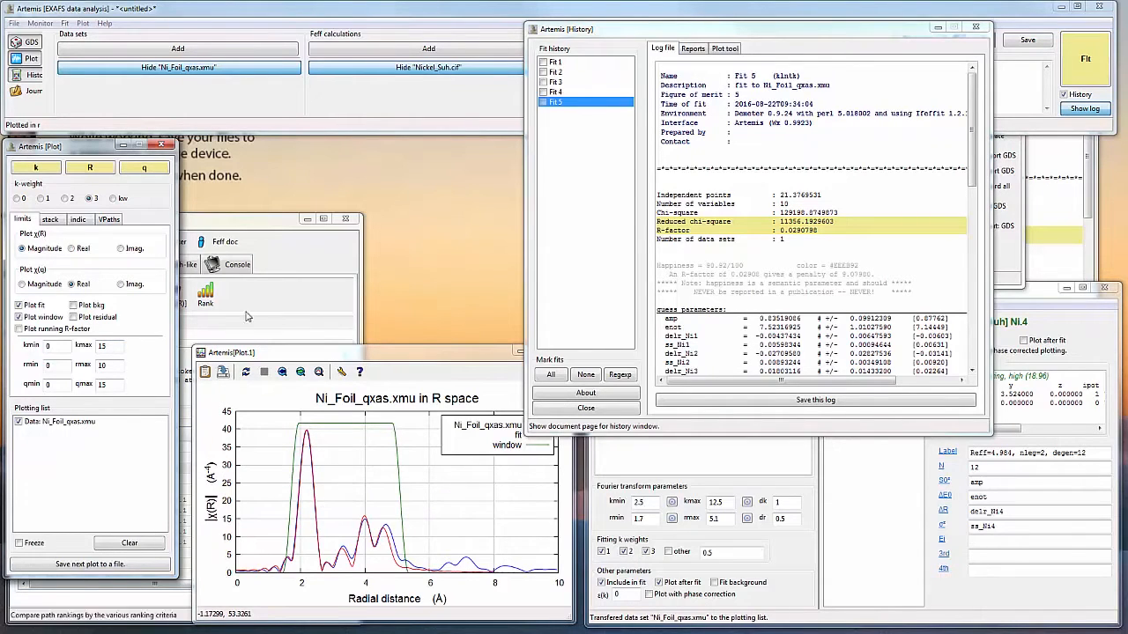
# Step: Examine the R-factor note and the fitted delr_Ni4 value in the Fit 5 log
pyautogui.doubleClick(749, 274)
pyautogui.scroll(-2, 747, 280)
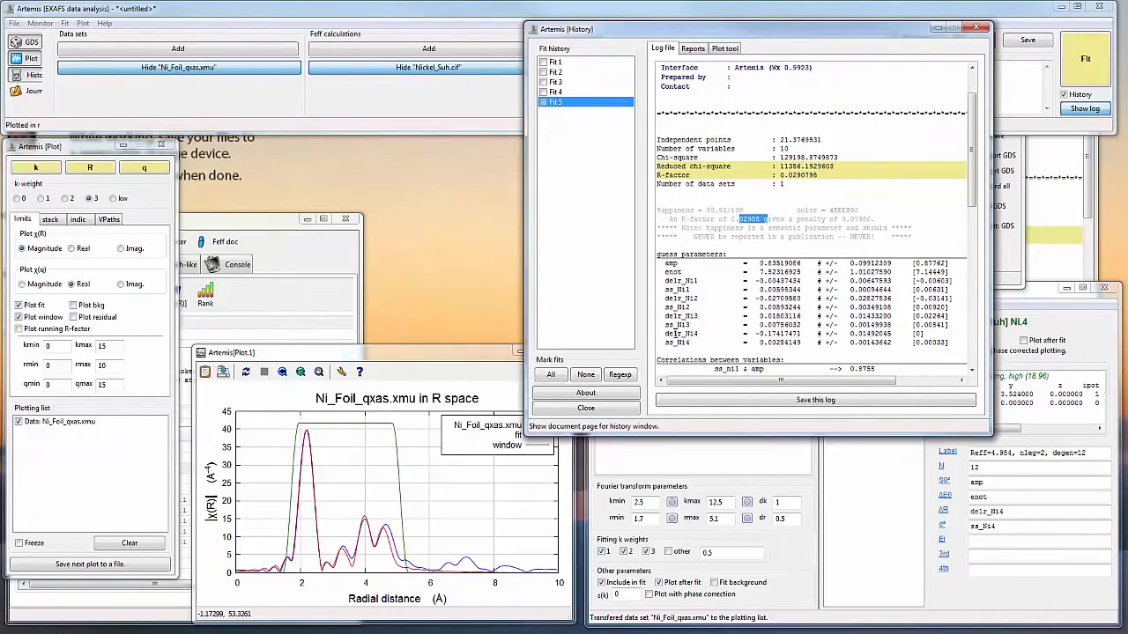
pyautogui.moveTo(675, 335); pyautogui.dragTo(796, 336)
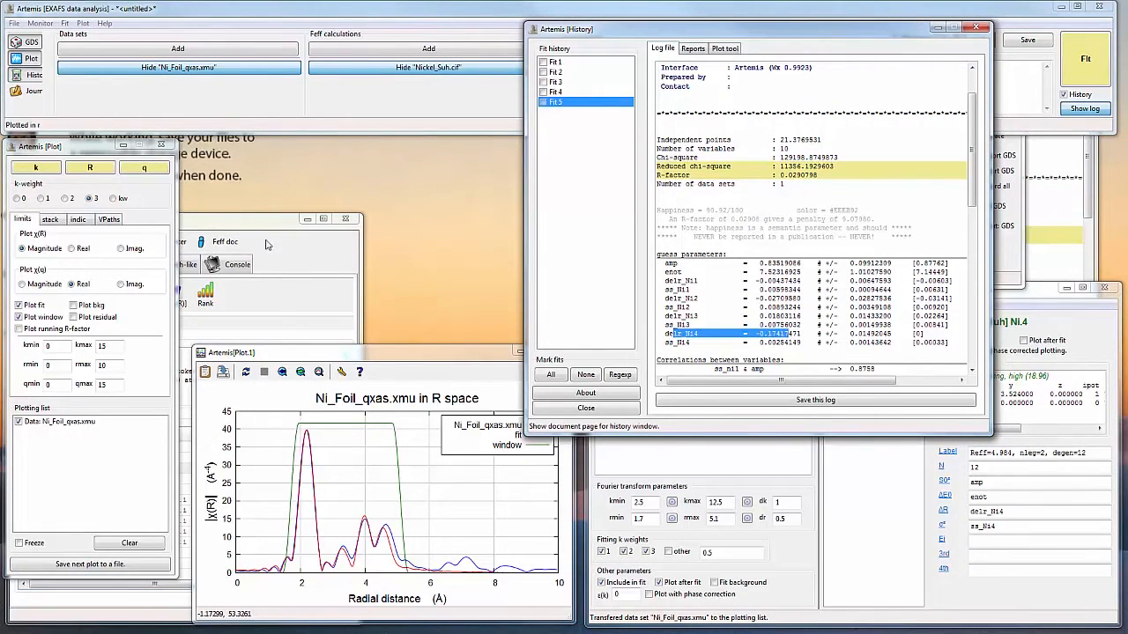
# Step: Add scattering path 11, the Ni.1 Ni.4 forward-scattering path, from the Nickel_Suh Feff calculation to the Ni_Foil_qxas.xmu data
pyautogui.click(238, 227)
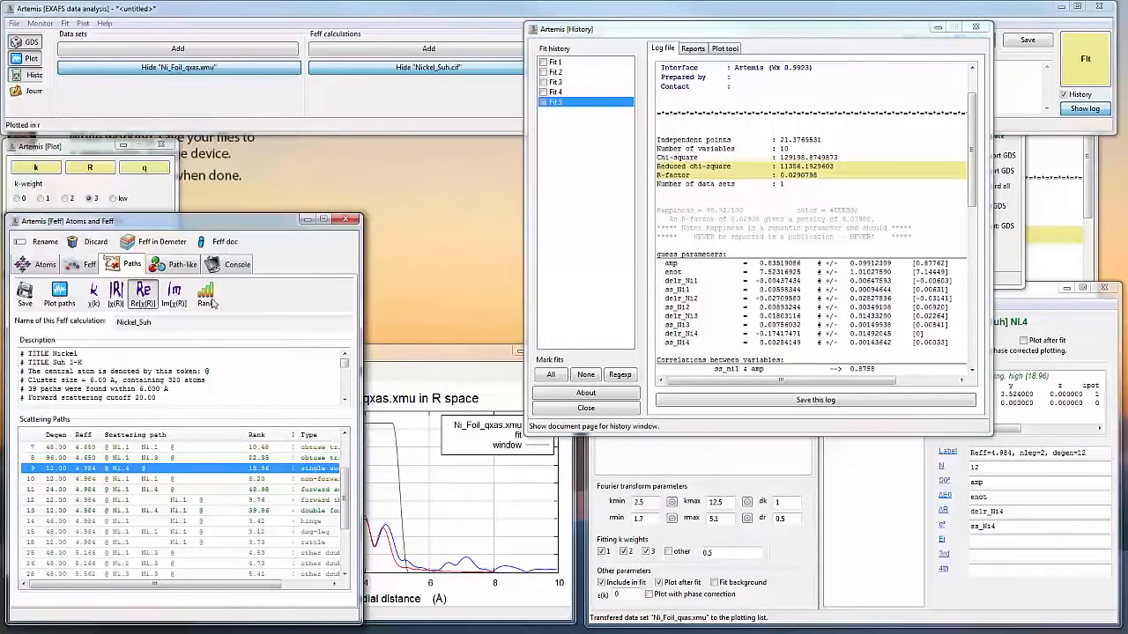
pyautogui.click(118, 491)
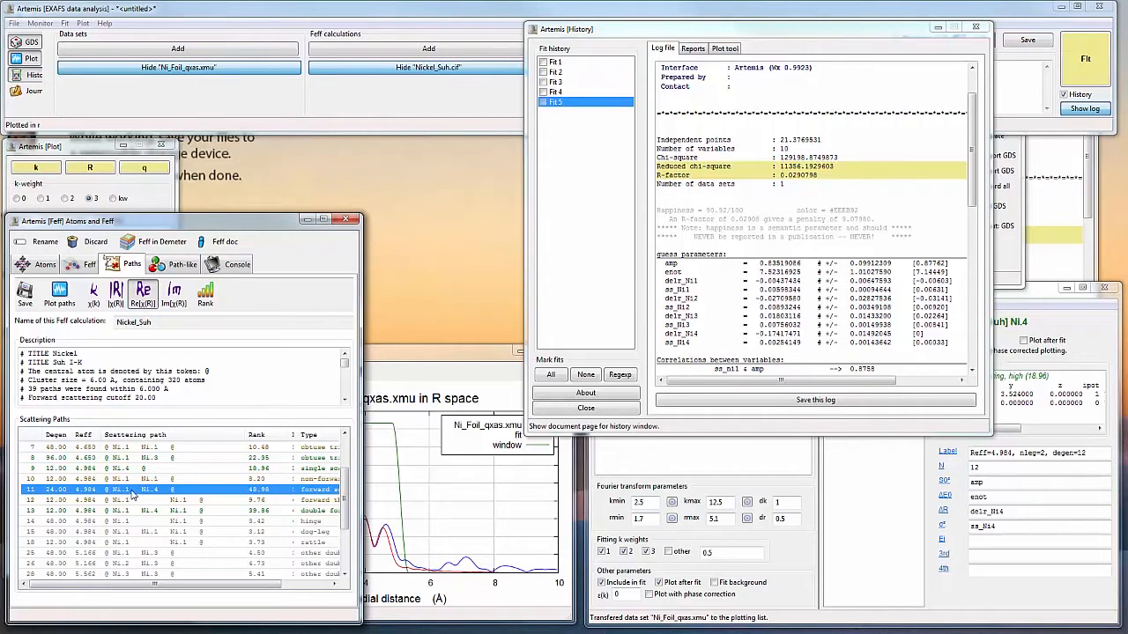
pyautogui.moveTo(132, 496); pyautogui.dragTo(885, 498)
pyautogui.click(969, 597)
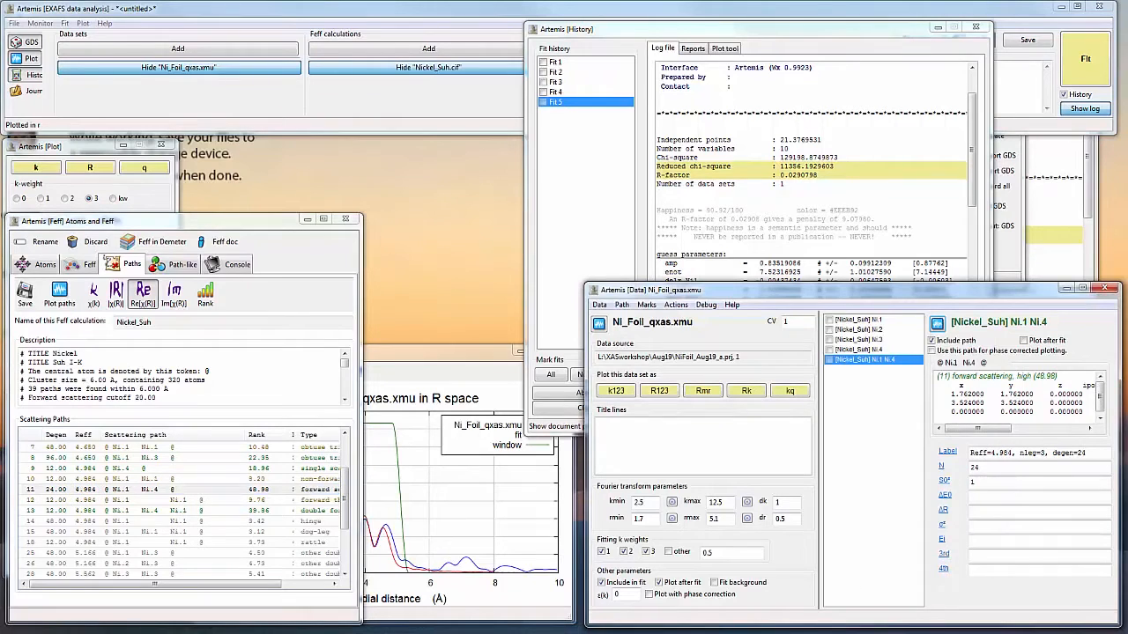
# Step: Switch to the Word lesson plan and highlight the notes on running Fit #5, the large fourth-shell delR and using best-fit parameters
pyautogui.click(167, 632)
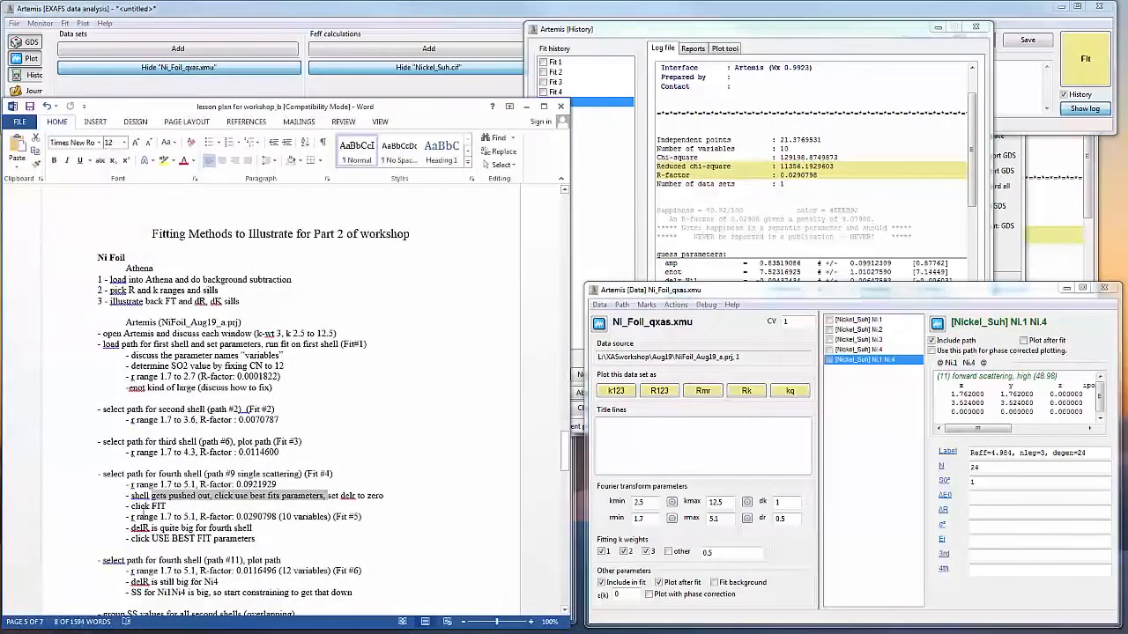
pyautogui.moveTo(130, 506); pyautogui.dragTo(226, 512)
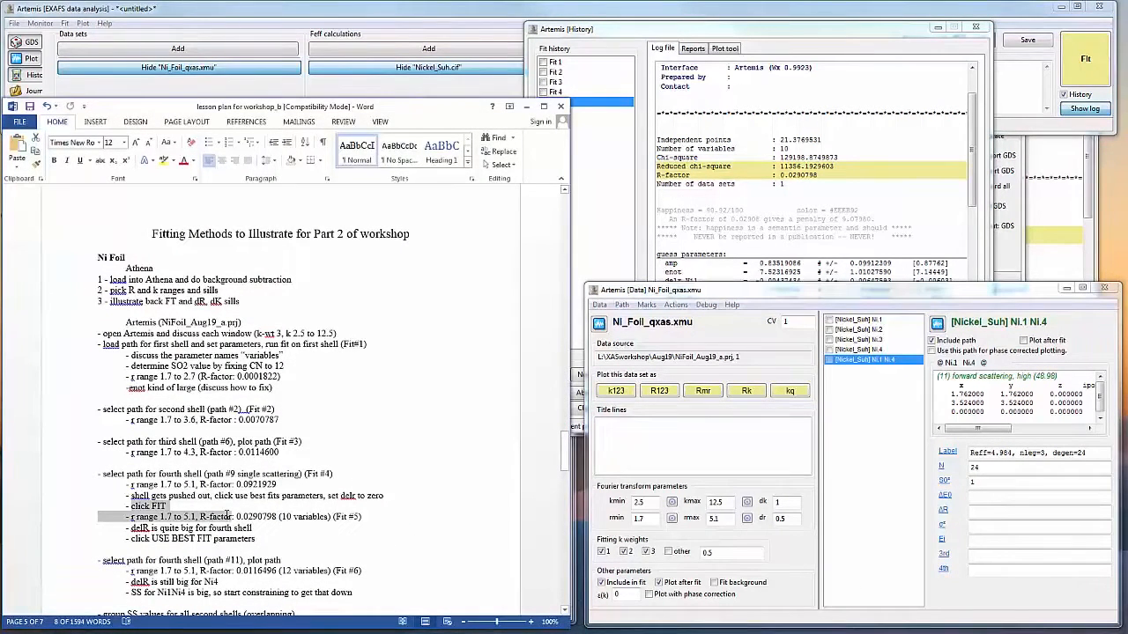
pyautogui.moveTo(130, 526); pyautogui.dragTo(254, 538)
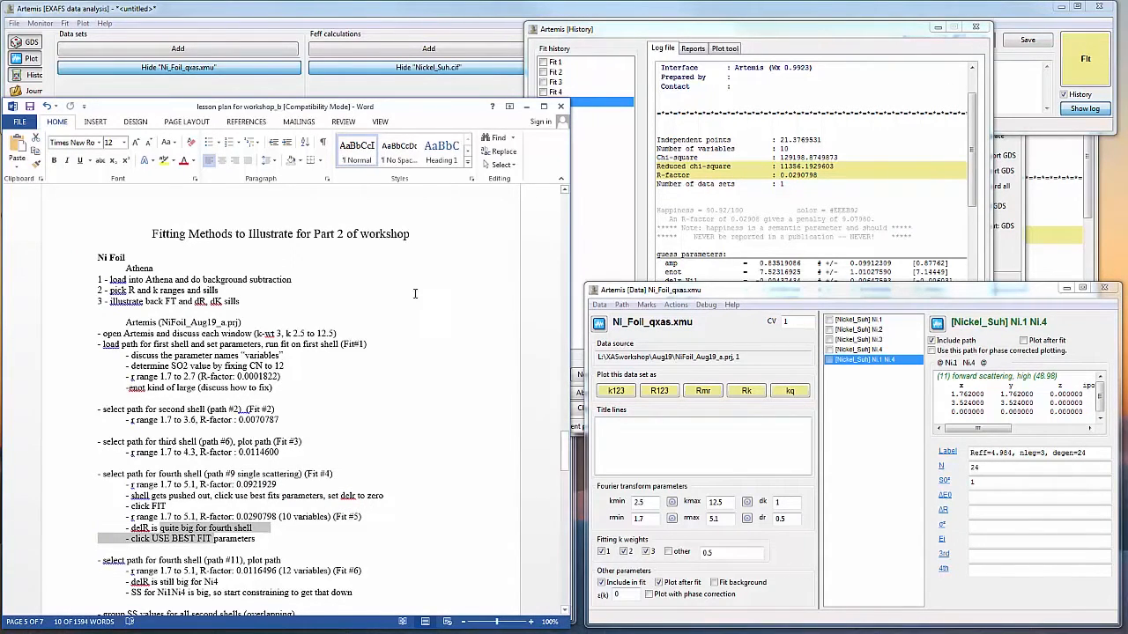
# Step: Return to Artemis and adopt the Fit 5 best-fit values as the new initial guesses
pyautogui.click(529, 107)
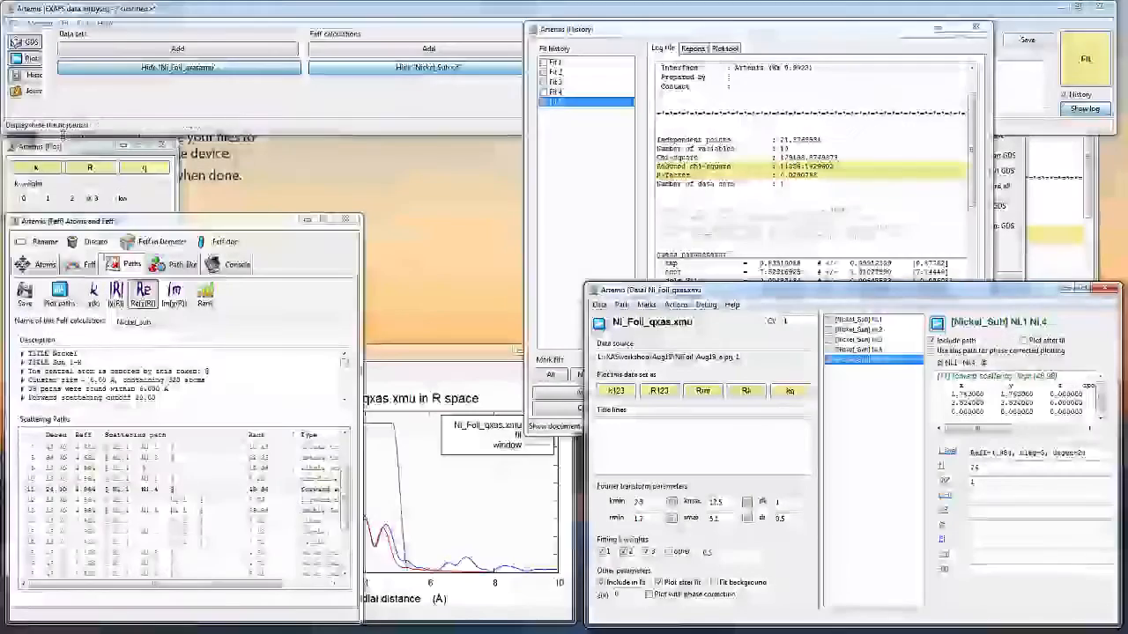
pyautogui.click(32, 44)
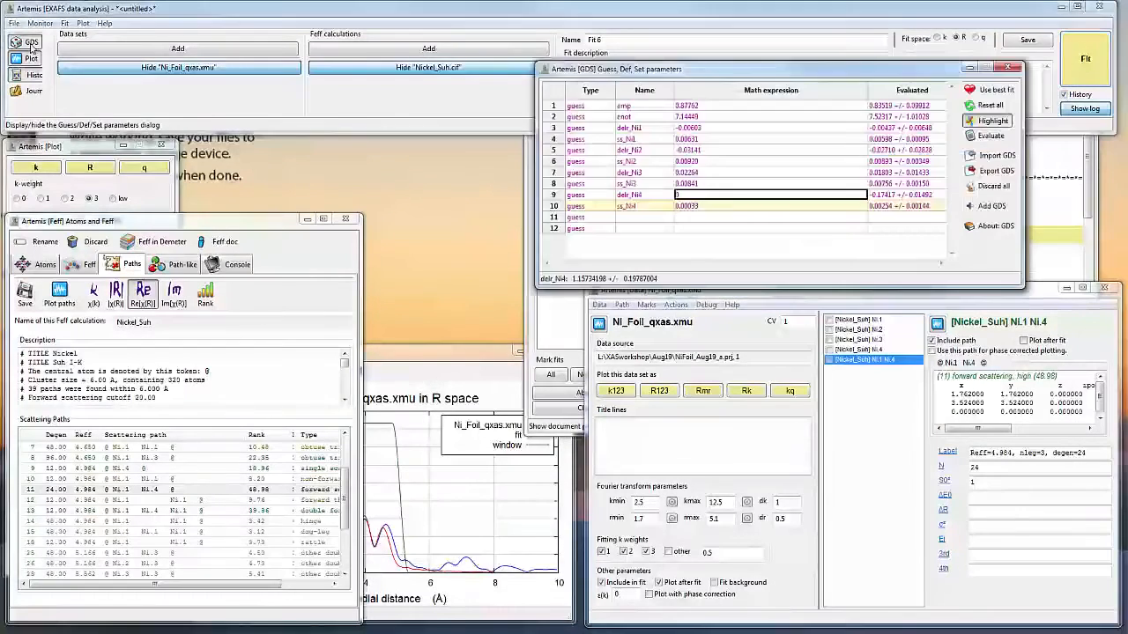
pyautogui.click(989, 90)
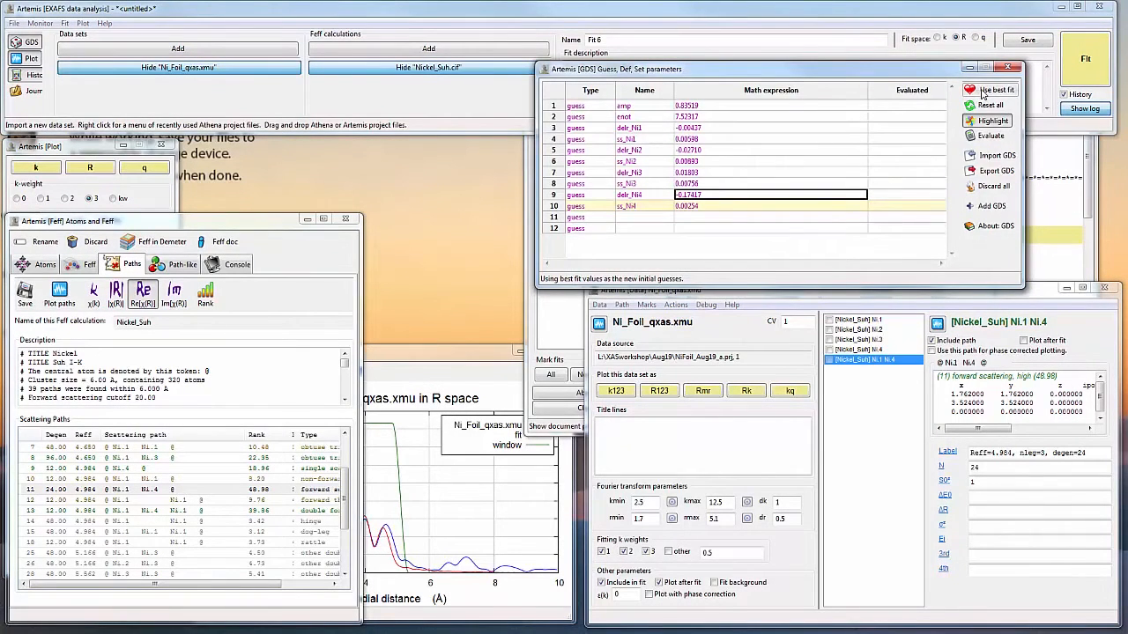
# Step: Assign amp to S0², enot to ΔE0, delr_Ni1Ni4 to ΔR and ss_Ni1Ni4 to σ² for the Ni.1 Ni.4 path
pyautogui.click(979, 483)
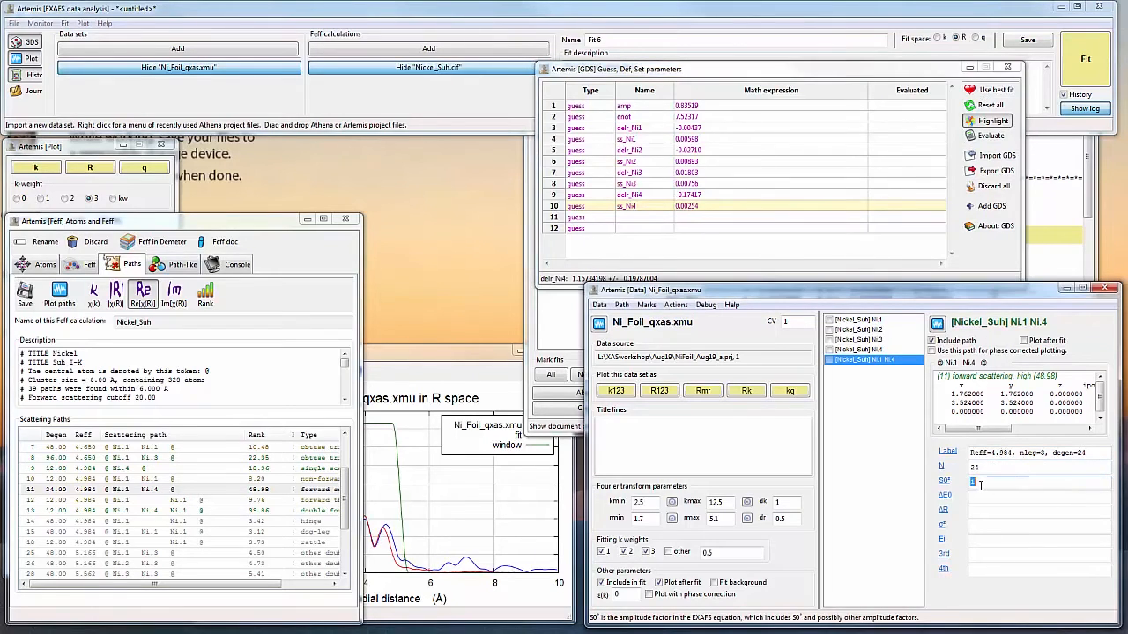
pyautogui.write('amp')
pyautogui.press('Tab')
pyautogui.write('enot')
pyautogui.press('Tab')
pyautogui.write('delr_Ni1Ni')
pyautogui.write('4_Ni')
# Step: Define delr_Ni1Ni4 and ss_Ni1Ni4 as guess parameters
pyautogui.rightClick(1060, 511)
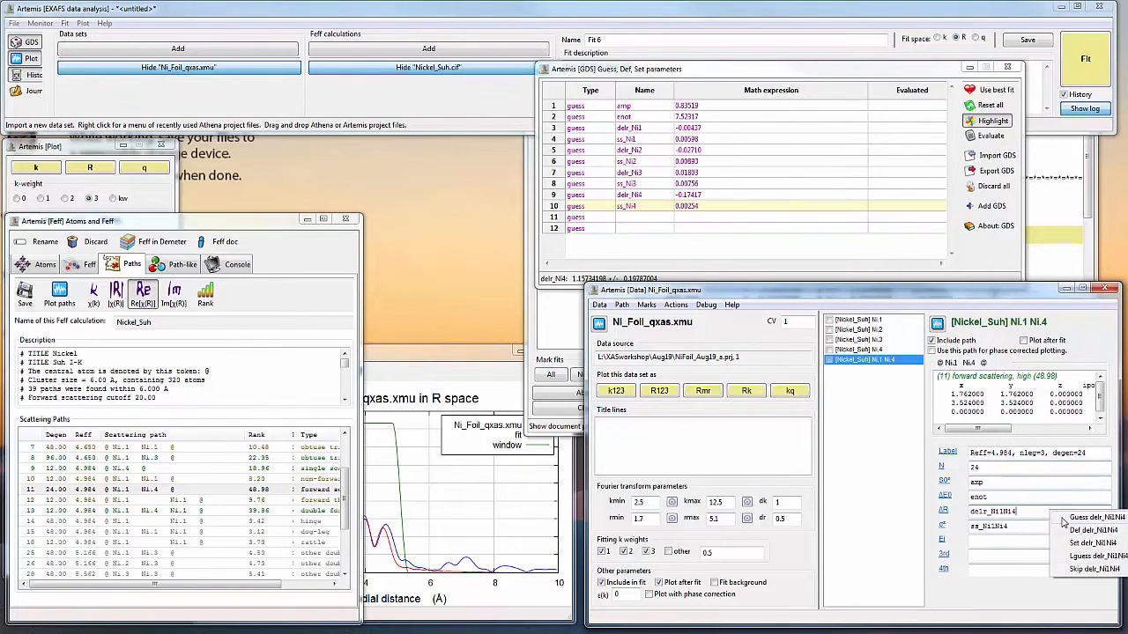
pyautogui.click(1063, 518)
pyautogui.rightClick(1044, 526)
pyautogui.click(1057, 534)
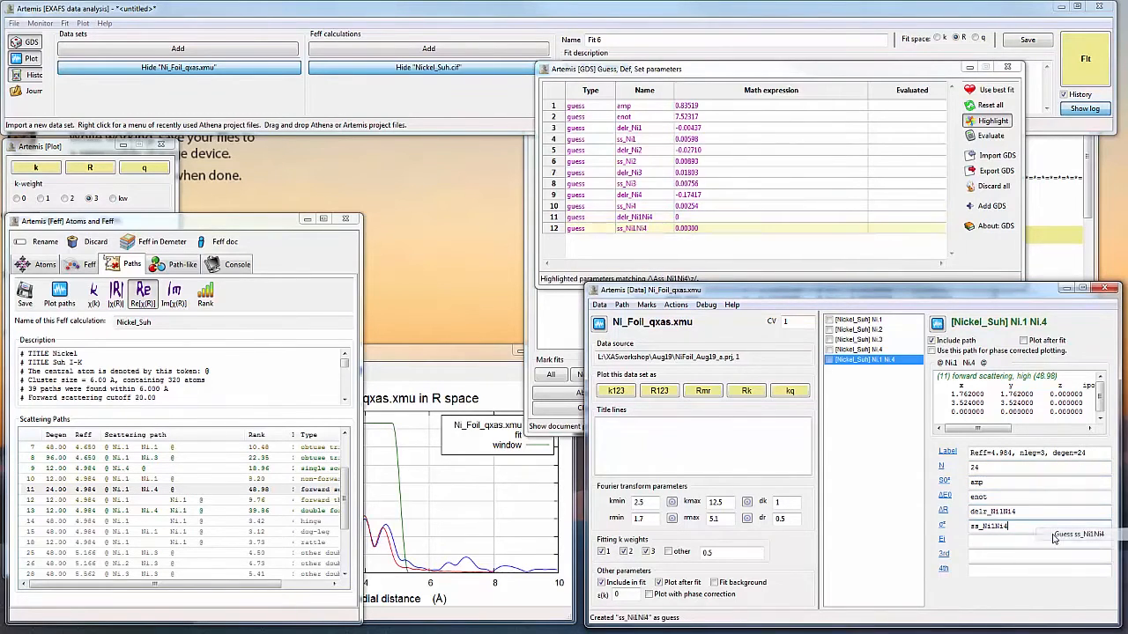
# Step: Run the fit with the Ni.1 Ni.4 path included, and display the Fit 6 log in the fit history
pyautogui.click(1091, 81)
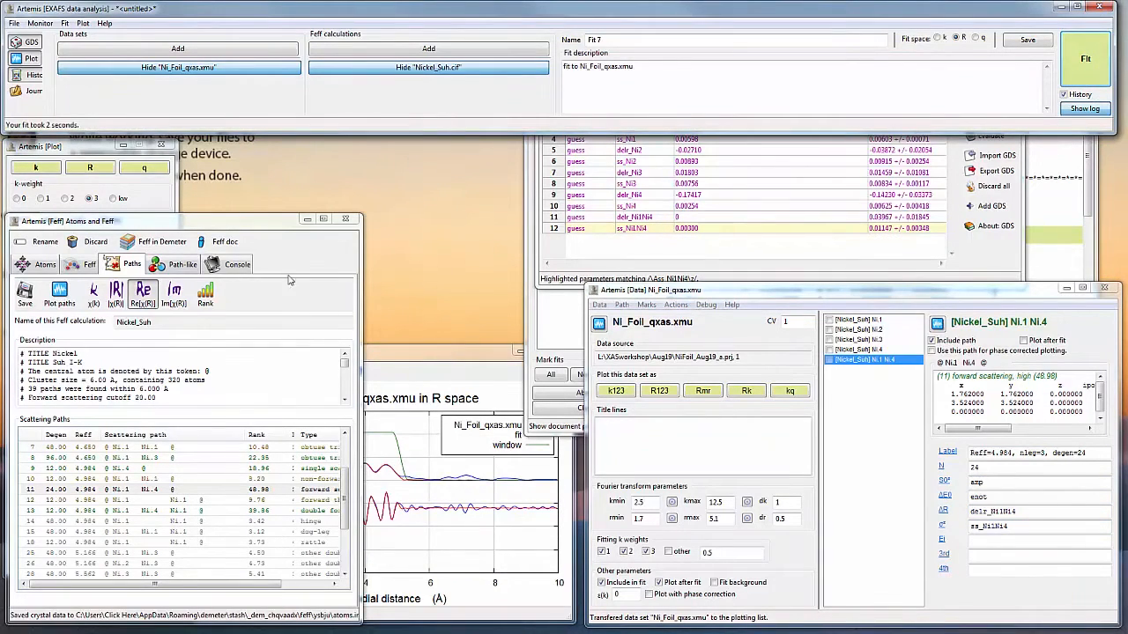
pyautogui.click(34, 76)
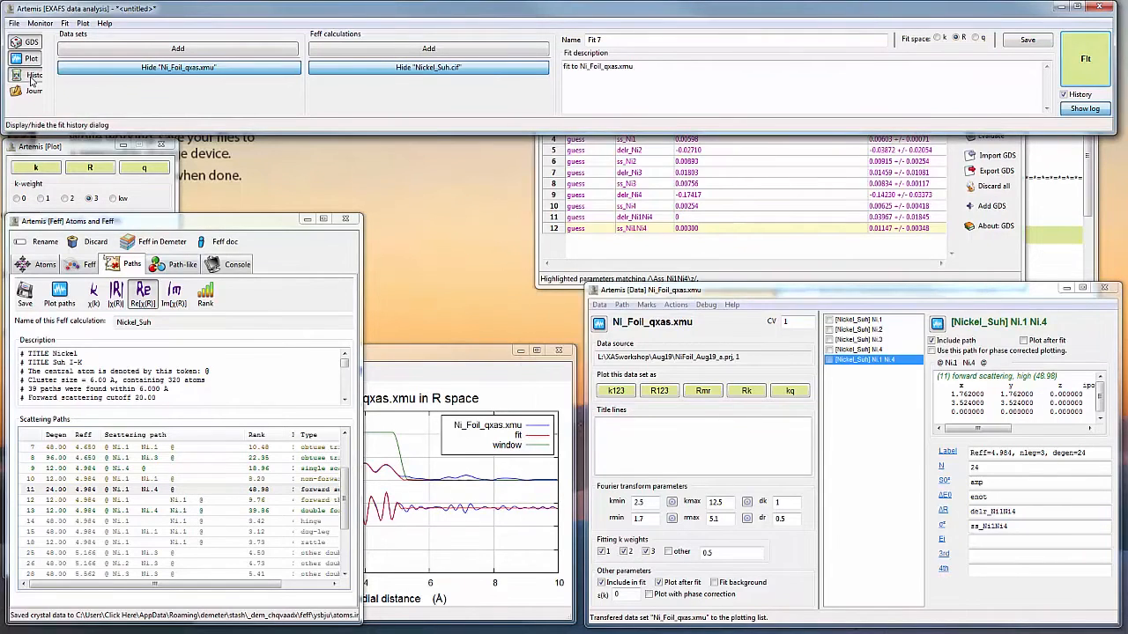
pyautogui.click(559, 114)
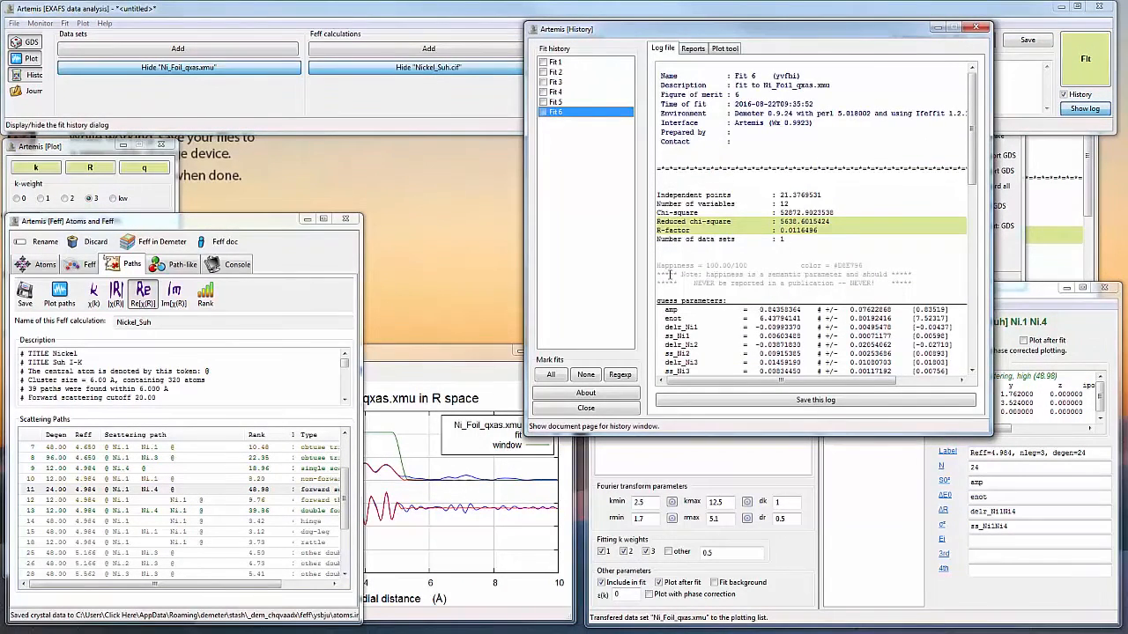
# Step: Plot the Fit 6 result against the data in R space, first as magnitude and then as the real part
pyautogui.click(92, 170)
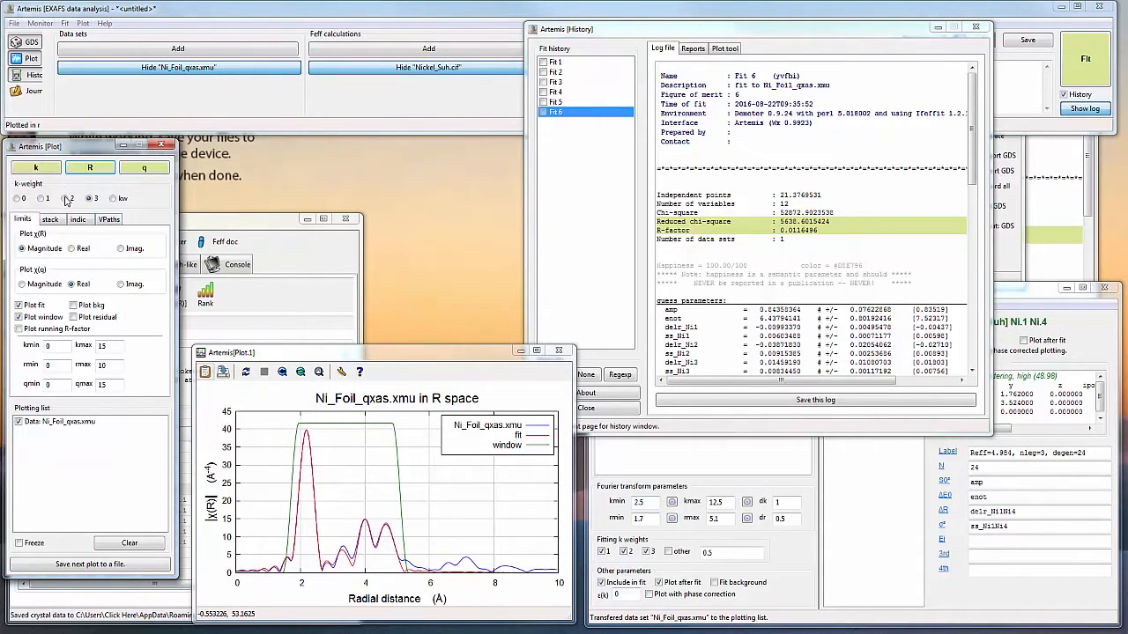
pyautogui.click(74, 252)
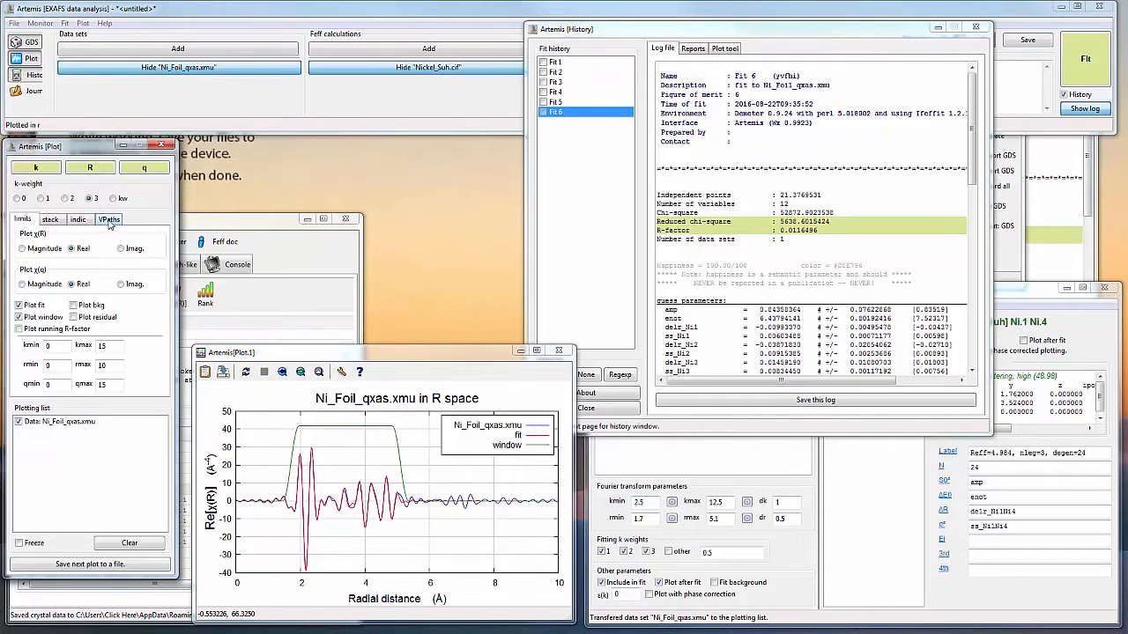
# Step: Plot the fit in R space as the magnitude of χ(R)
pyautogui.click(86, 169)
pyautogui.click(40, 249)
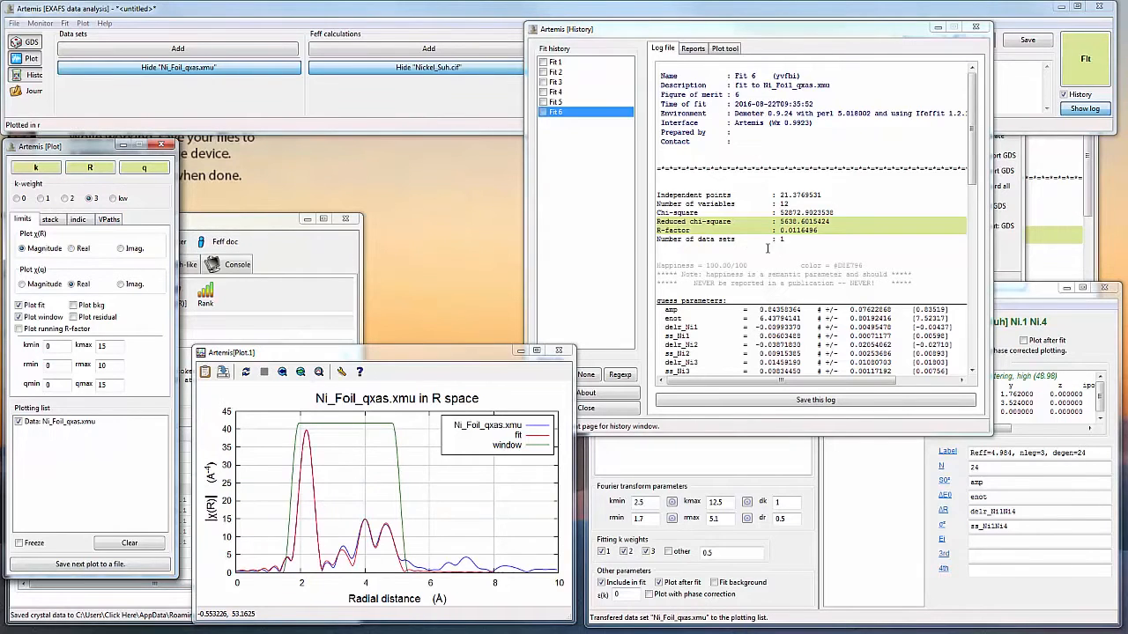
# Step: Compare the Fit 5 and Fit 6 logs, covering the R-factor, reduced chi-square and guess parameters
pyautogui.click(766, 248)
pyautogui.scroll(-10, 775, 245)
pyautogui.scroll(10, 696, 209)
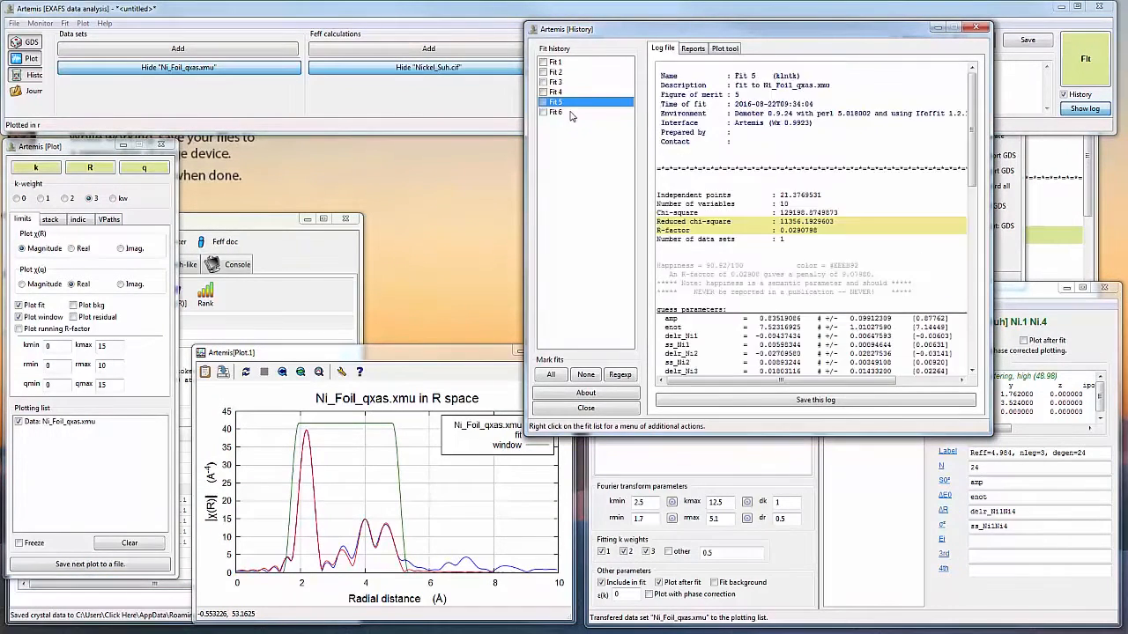
pyautogui.scroll(-1, 772, 248)
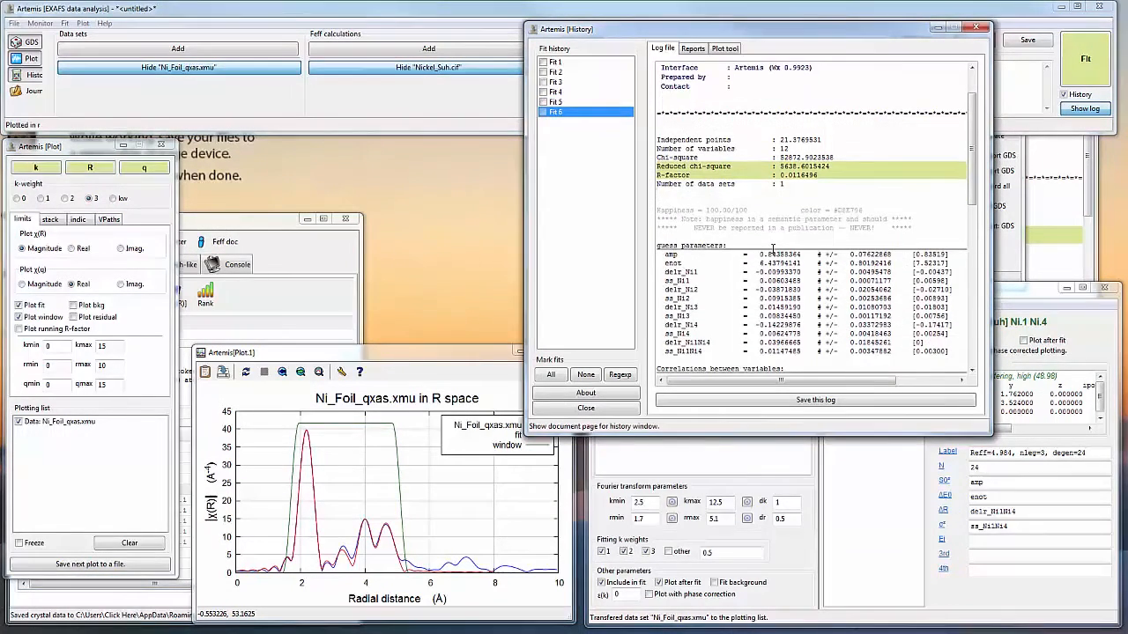
pyautogui.scroll(-2, 762, 231)
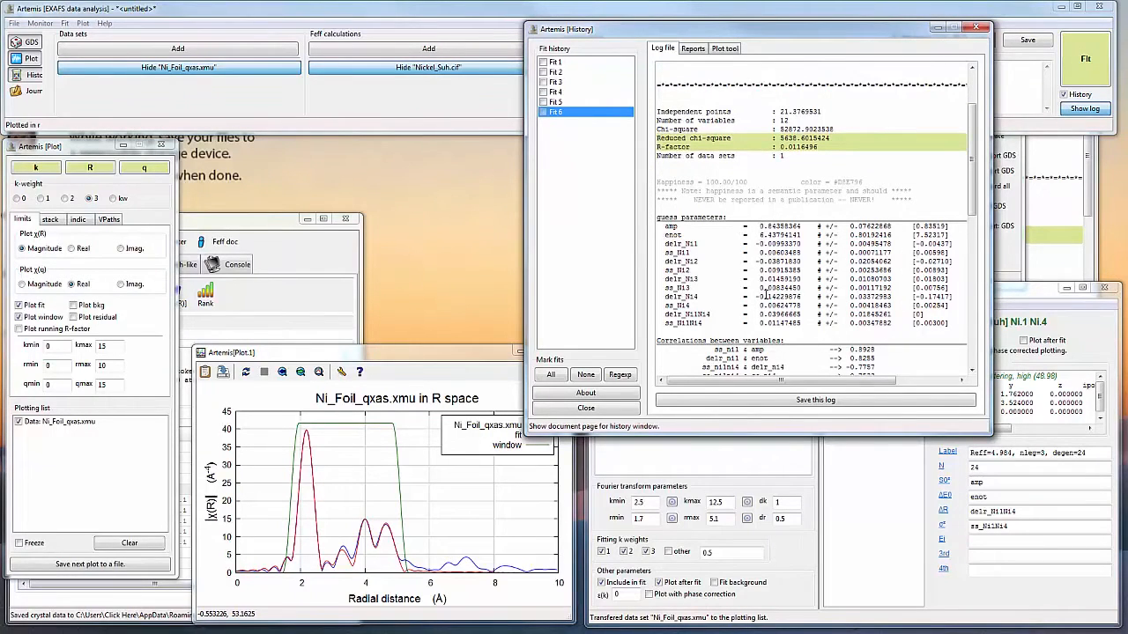
# Step: Examine delr_Ni4 and the ss values of the Ni2, Ni3, Ni4 and Ni1Ni4 paths with their uncertainties in the Fit 6 log
pyautogui.moveTo(667, 296); pyautogui.dragTo(800, 297)
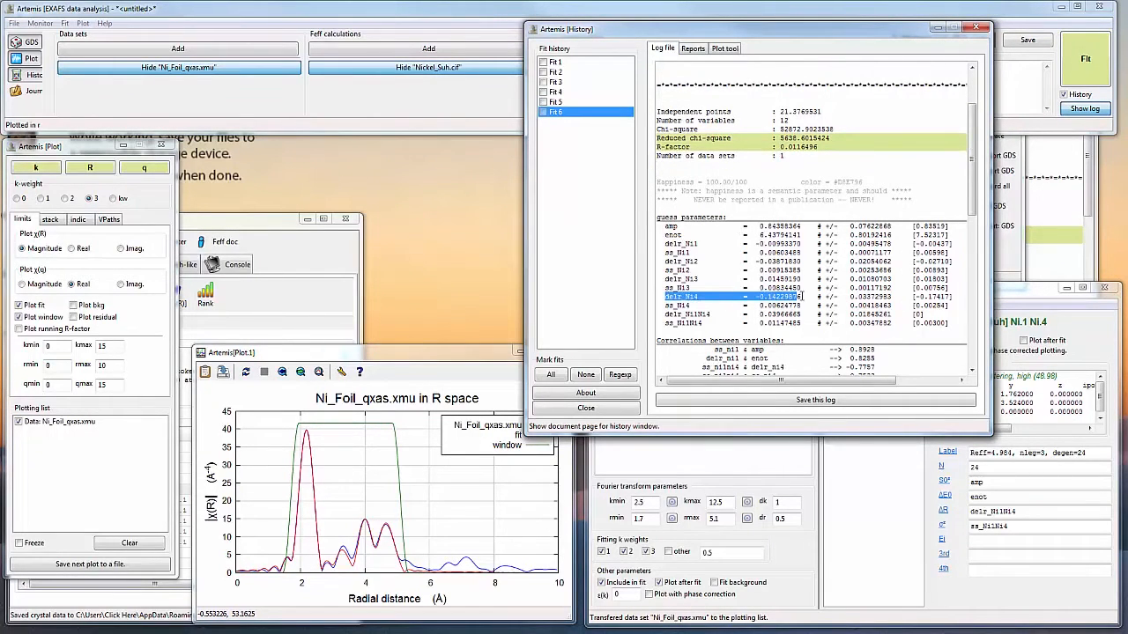
pyautogui.click(1029, 526)
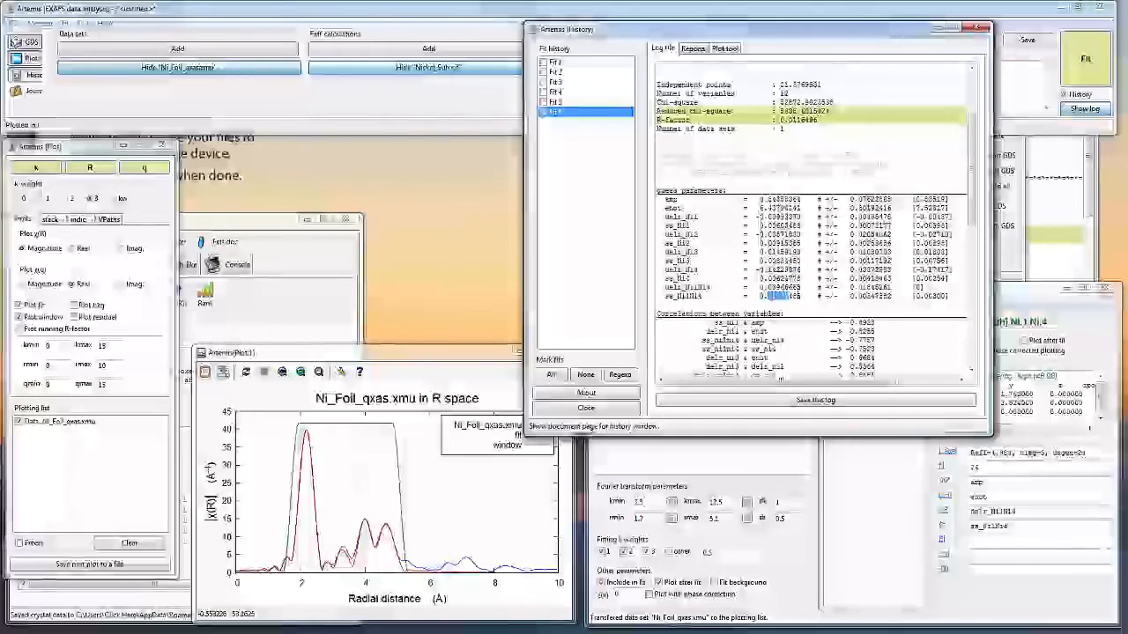
pyautogui.moveTo(769, 296); pyautogui.dragTo(883, 296)
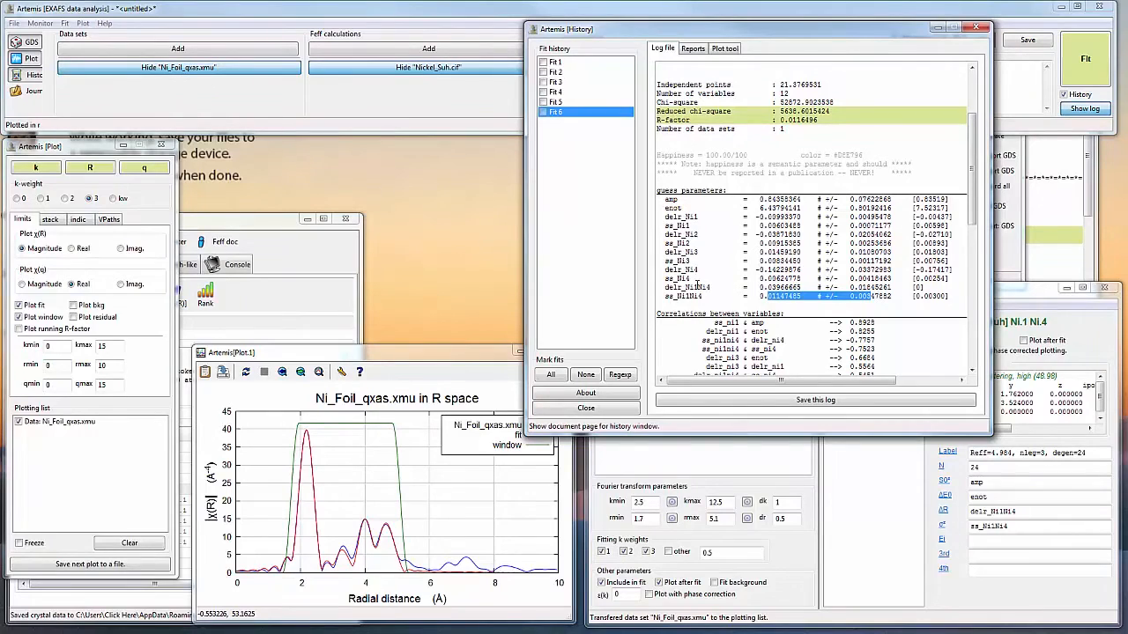
pyautogui.moveTo(715, 288); pyautogui.dragTo(872, 279)
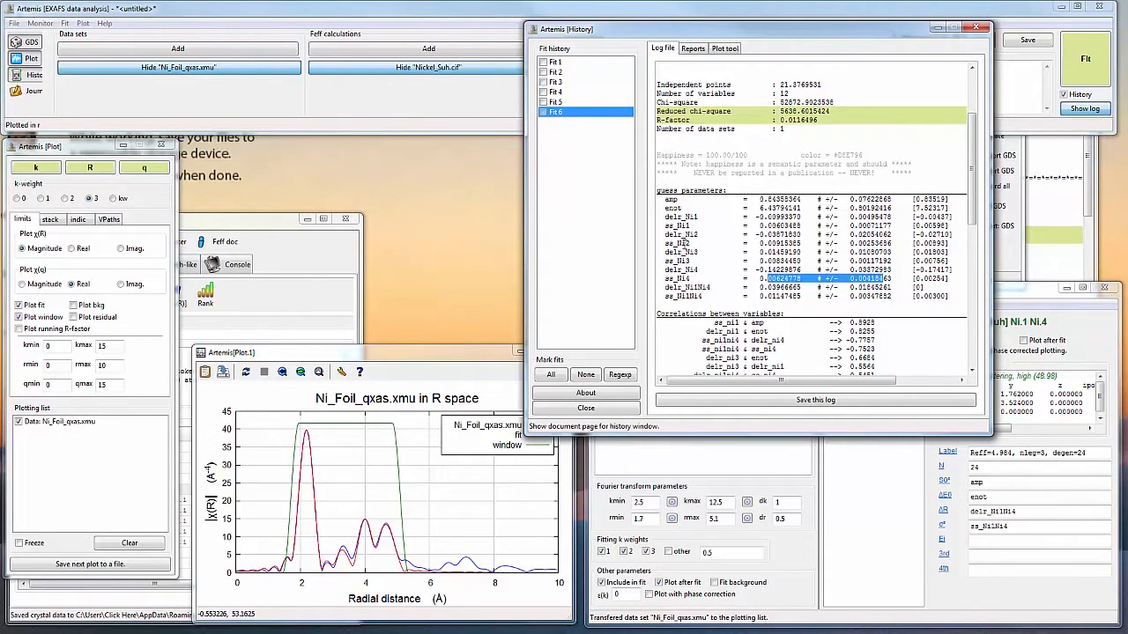
pyautogui.moveTo(682, 244); pyautogui.dragTo(872, 243)
pyautogui.moveTo(681, 261); pyautogui.dragTo(869, 262)
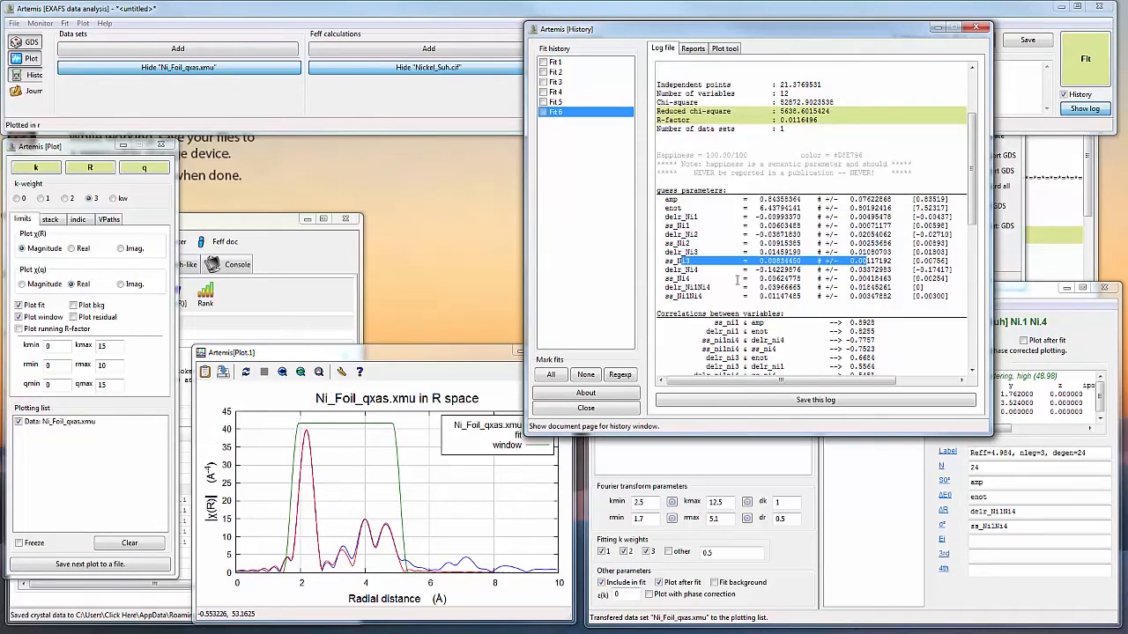
pyautogui.moveTo(680, 279); pyautogui.dragTo(880, 279)
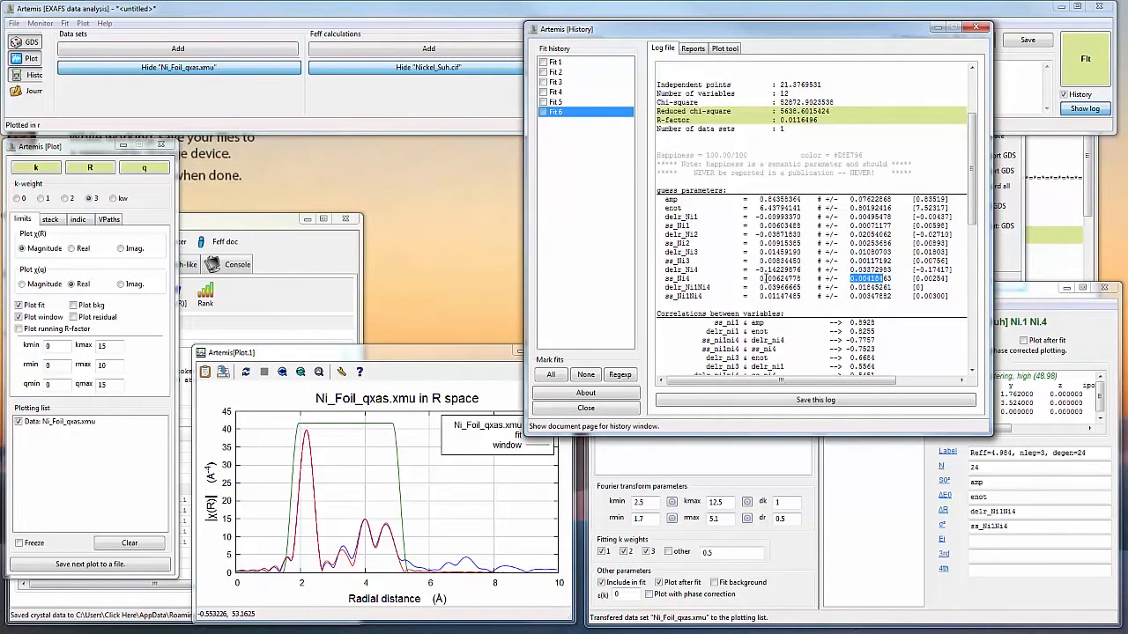
pyautogui.moveTo(689, 297); pyautogui.dragTo(881, 297)
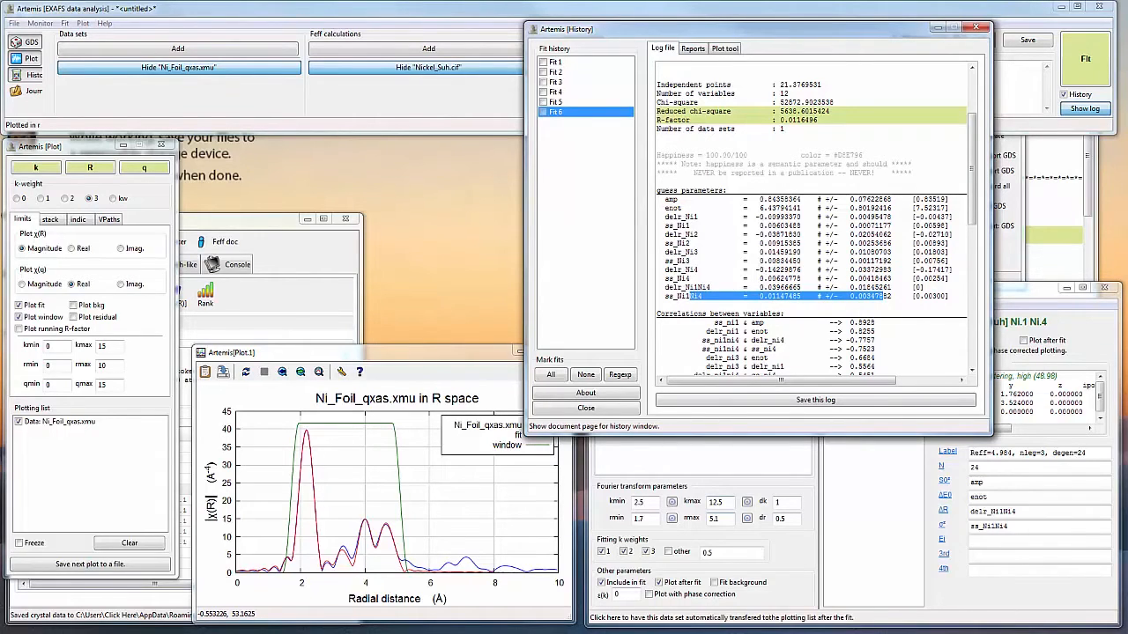
# Step: Switch to the PowerPoint protocol summary, highlight the "Constrain fit" item, and minimize the presentation
pyautogui.click(431, 632)
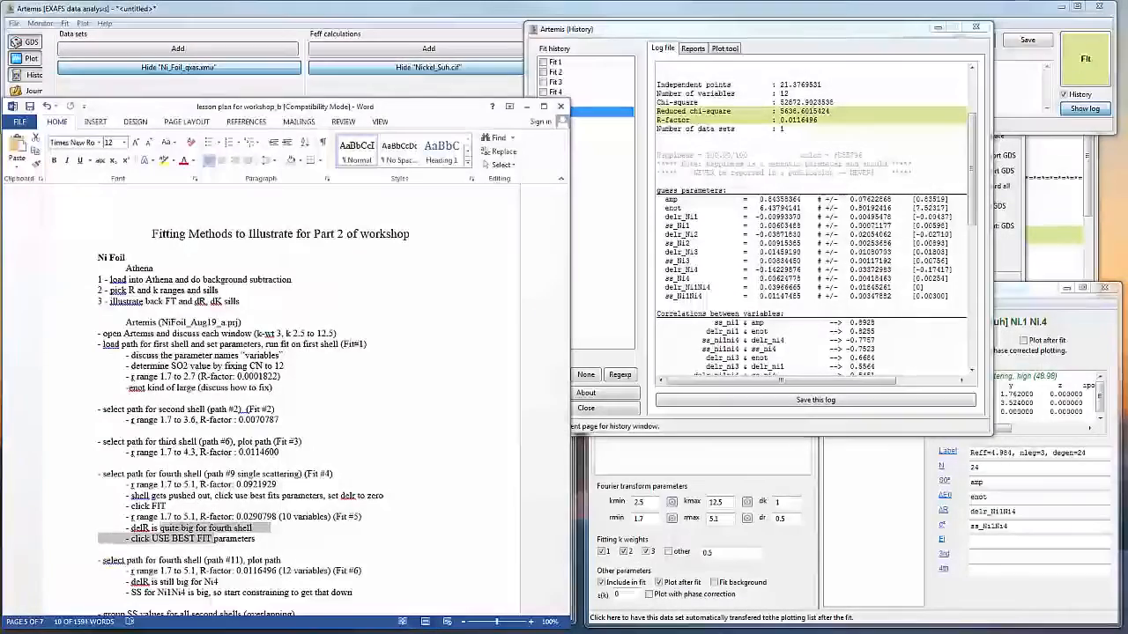
pyautogui.click(396, 632)
pyautogui.moveTo(361, 464); pyautogui.dragTo(543, 478)
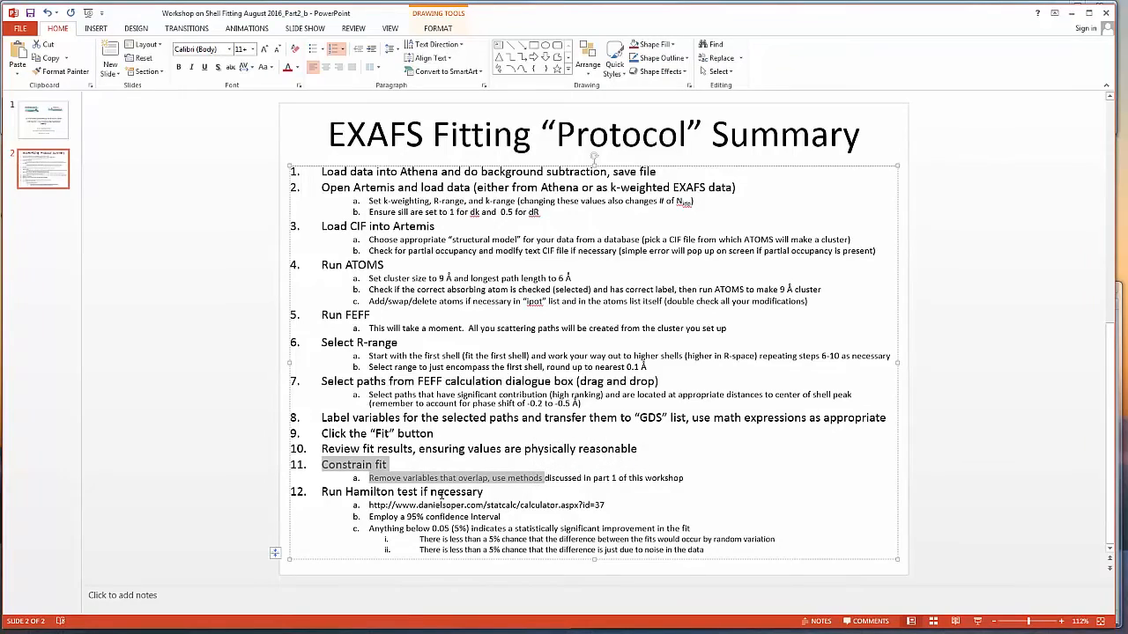
pyautogui.click(1071, 12)
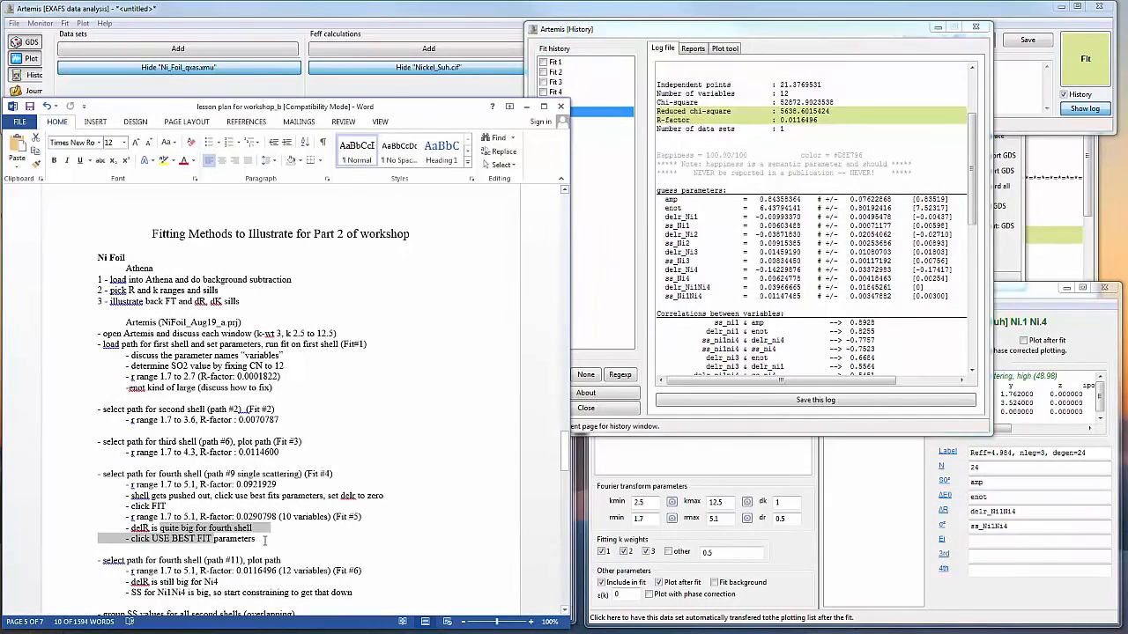
# Step: Review the Fit #6 notes in the Word lesson plan, highlighting the path #11 entry and its number of variables
pyautogui.click(264, 539)
pyautogui.scroll(-2, 264, 540)
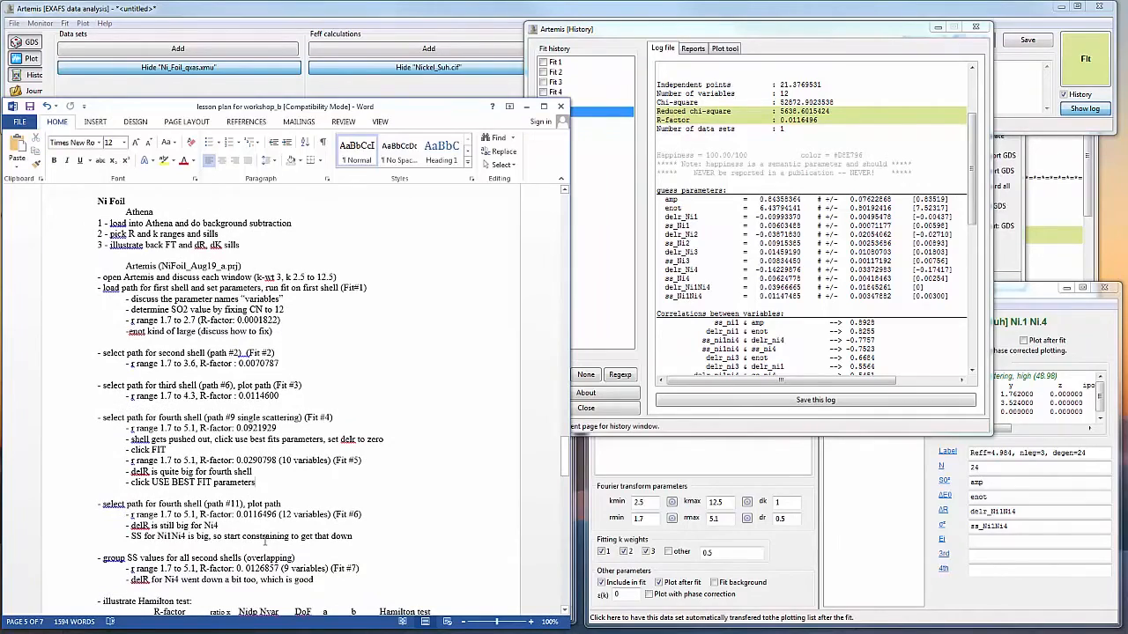
pyautogui.scroll(-1, 264, 541)
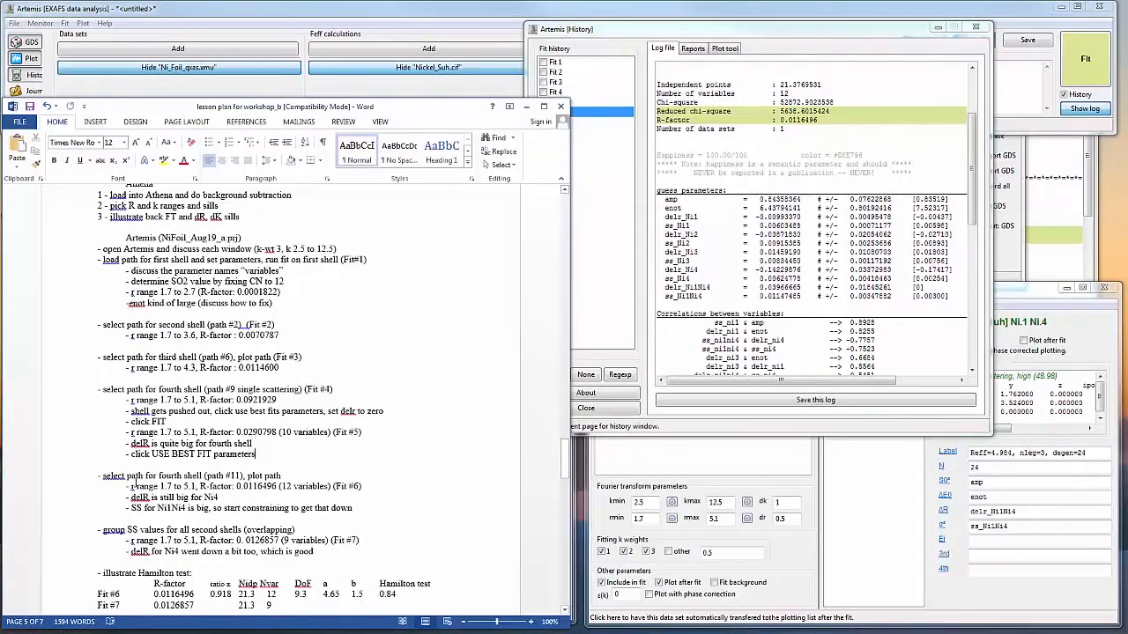
pyautogui.moveTo(130, 476); pyautogui.dragTo(280, 486)
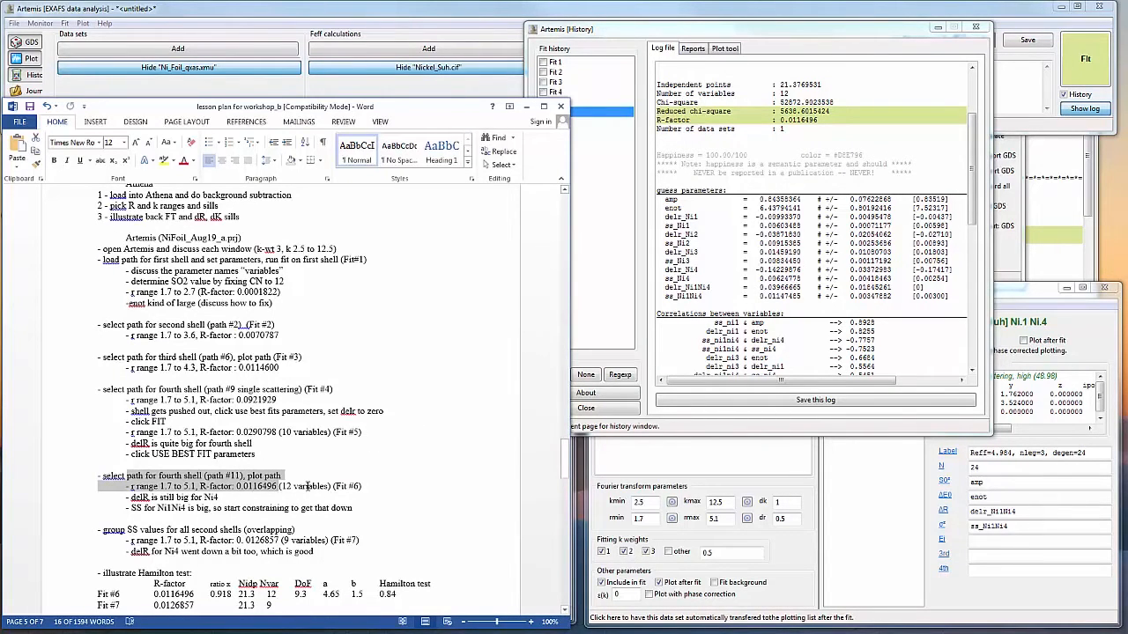
pyautogui.moveTo(306, 486); pyautogui.dragTo(278, 486)
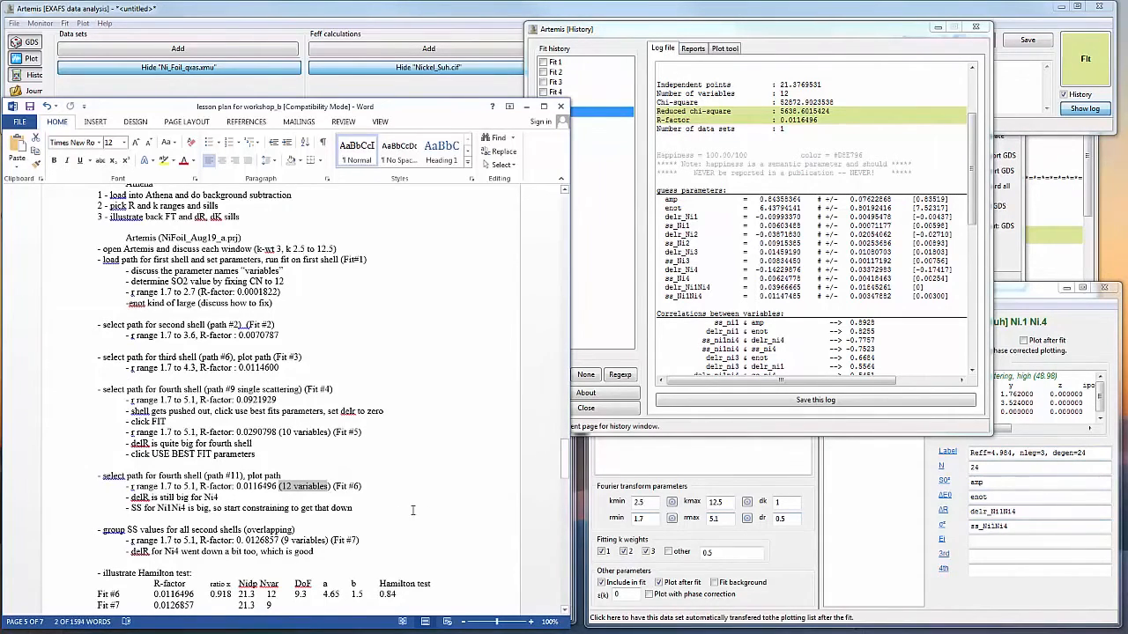
# Step: Show the GDS parameter list and review the lesson plan notes on constraining SS for Ni1Ni4 and grouping SS values
pyautogui.click(31, 44)
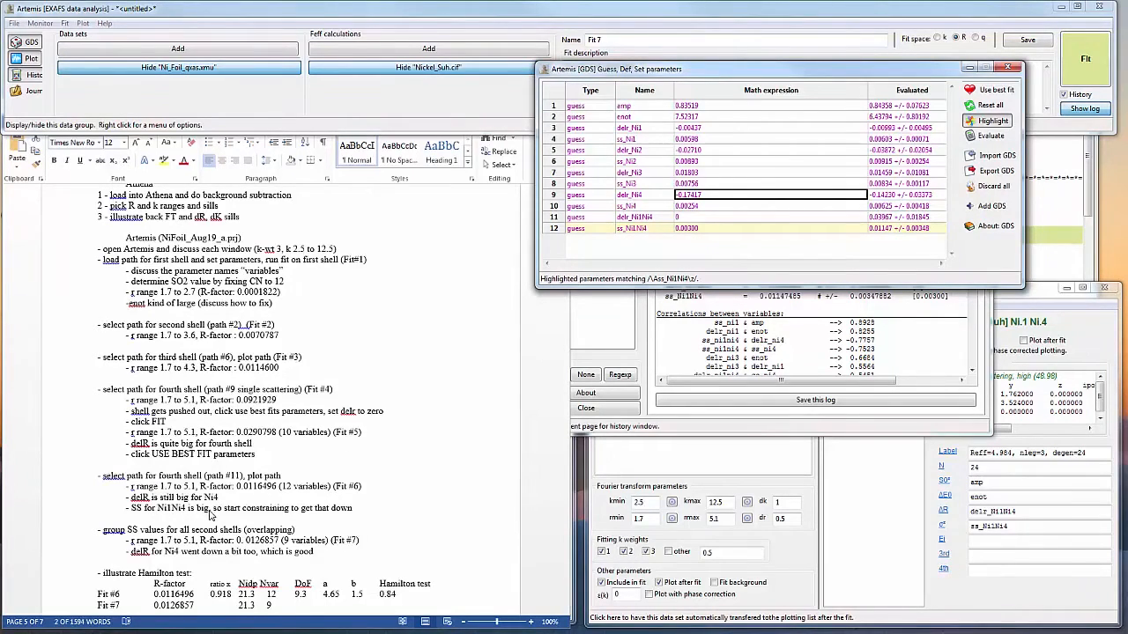
pyautogui.click(258, 513)
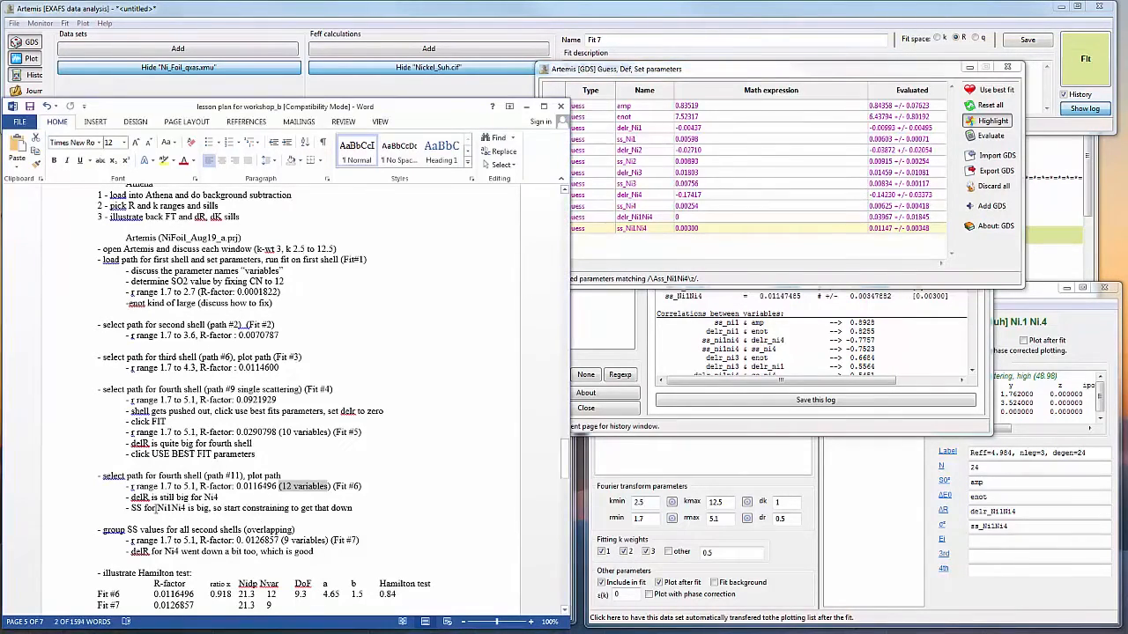
pyautogui.moveTo(145, 508); pyautogui.dragTo(330, 508)
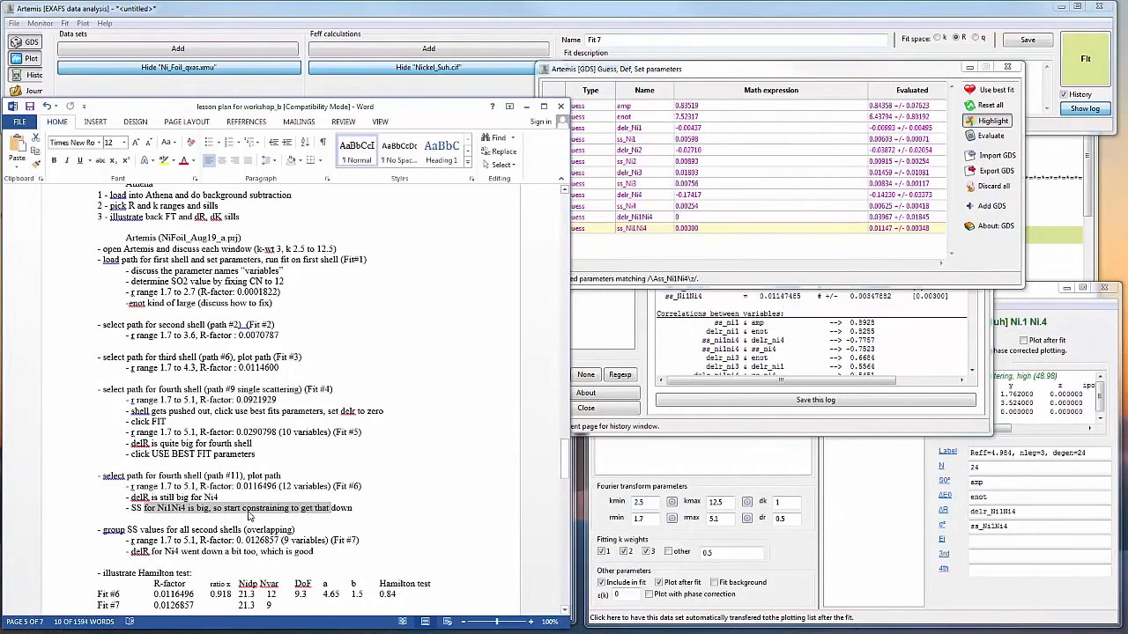
pyautogui.scroll(-2, 309, 515)
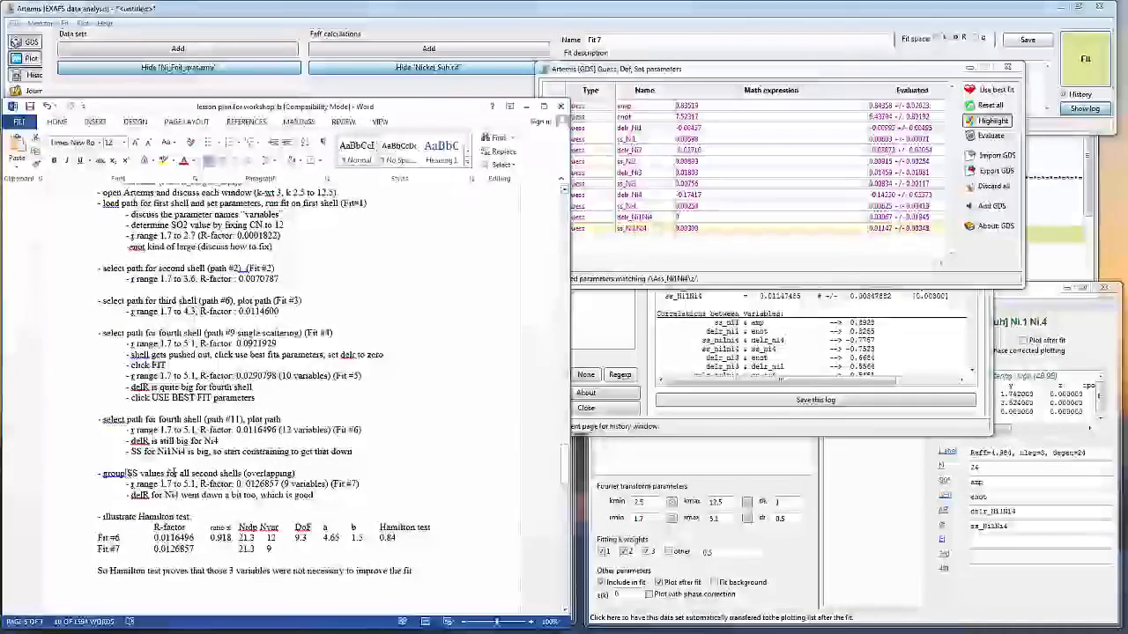
pyautogui.moveTo(103, 473); pyautogui.dragTo(243, 473)
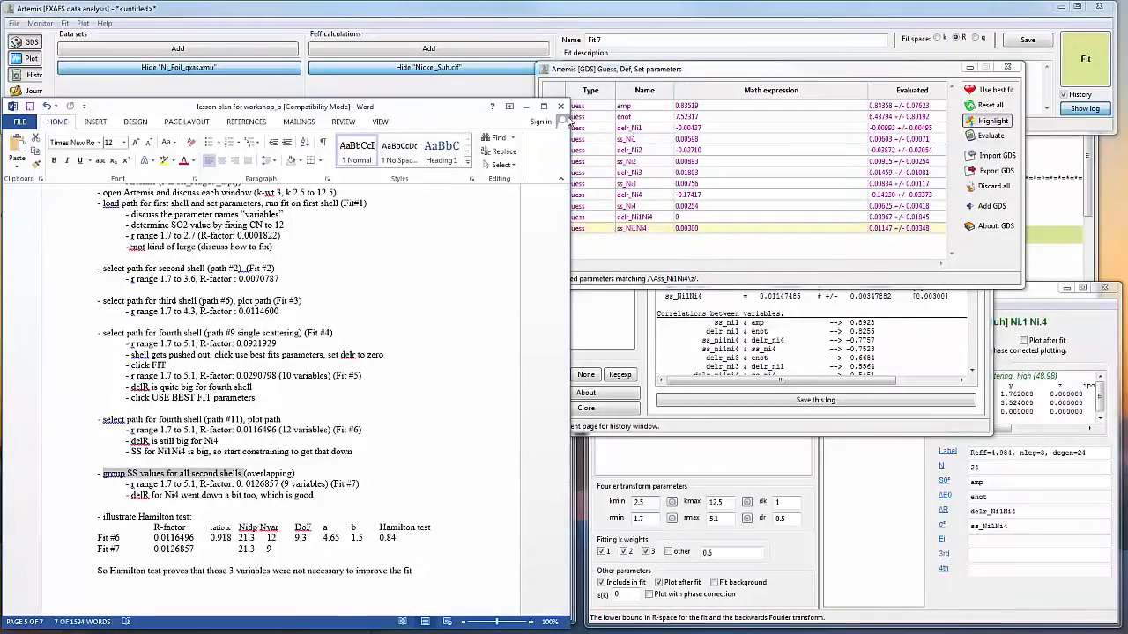
# Step: Change the ss_Ni1Ni4 parameter to skip from the σ² entry of the Ni.1 Ni.4 path
pyautogui.click(630, 230)
pyautogui.click(700, 232)
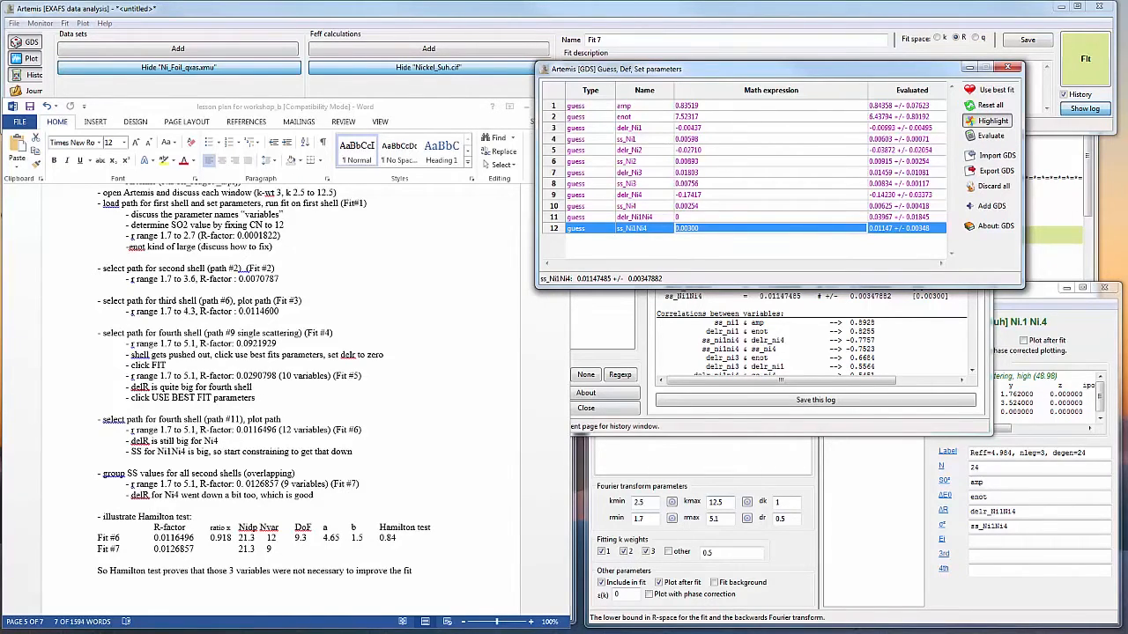
pyautogui.click(1023, 526)
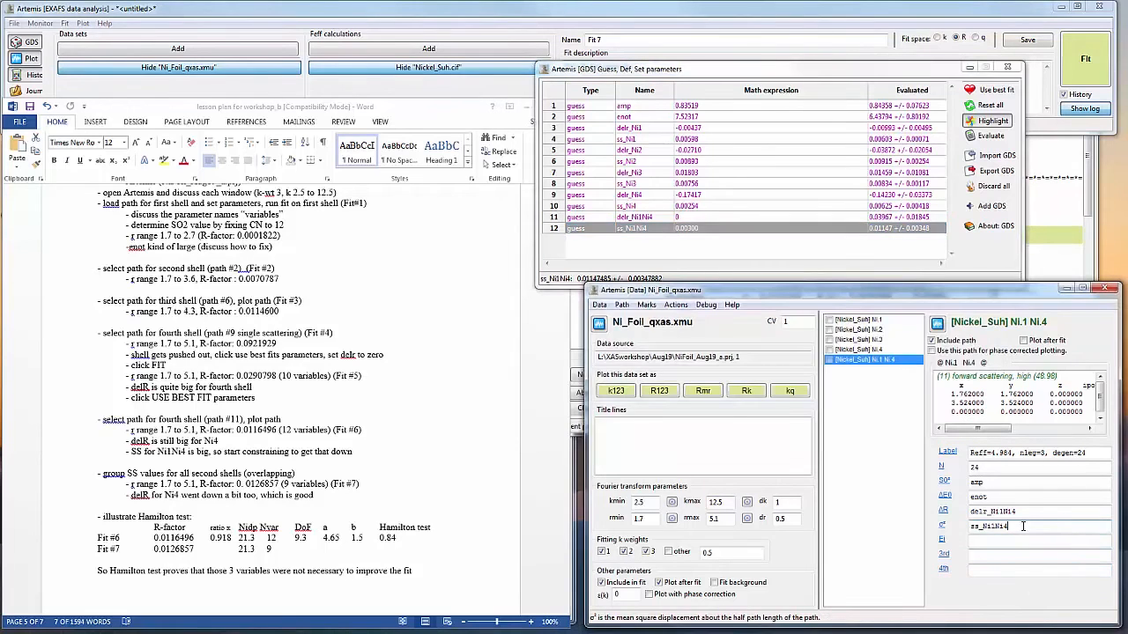
pyautogui.rightClick(1022, 526)
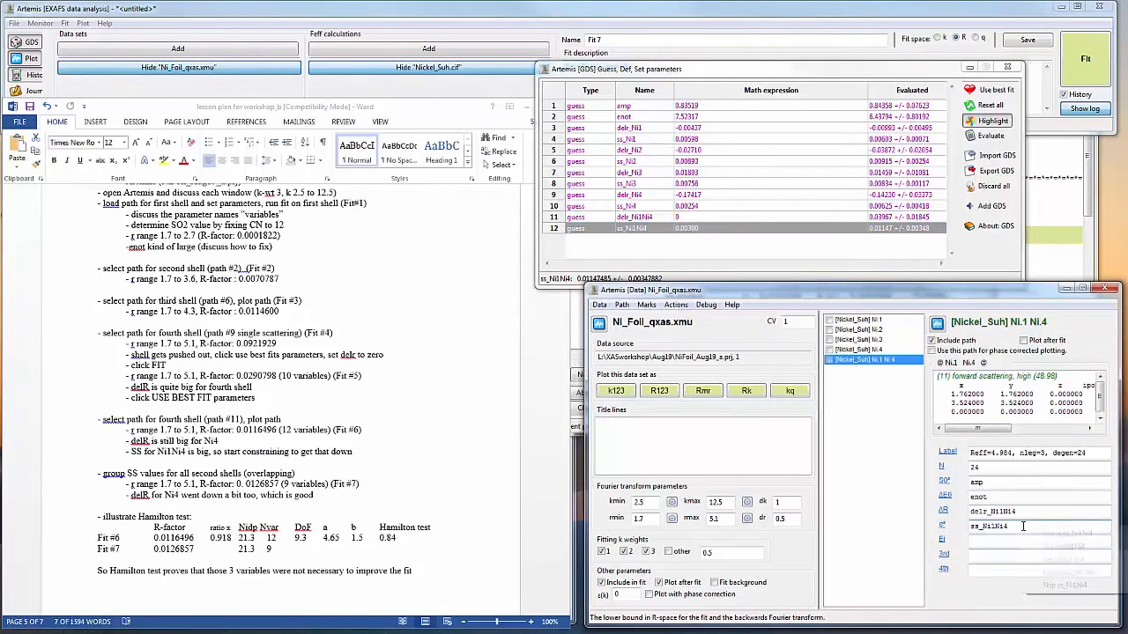
pyautogui.click(1063, 586)
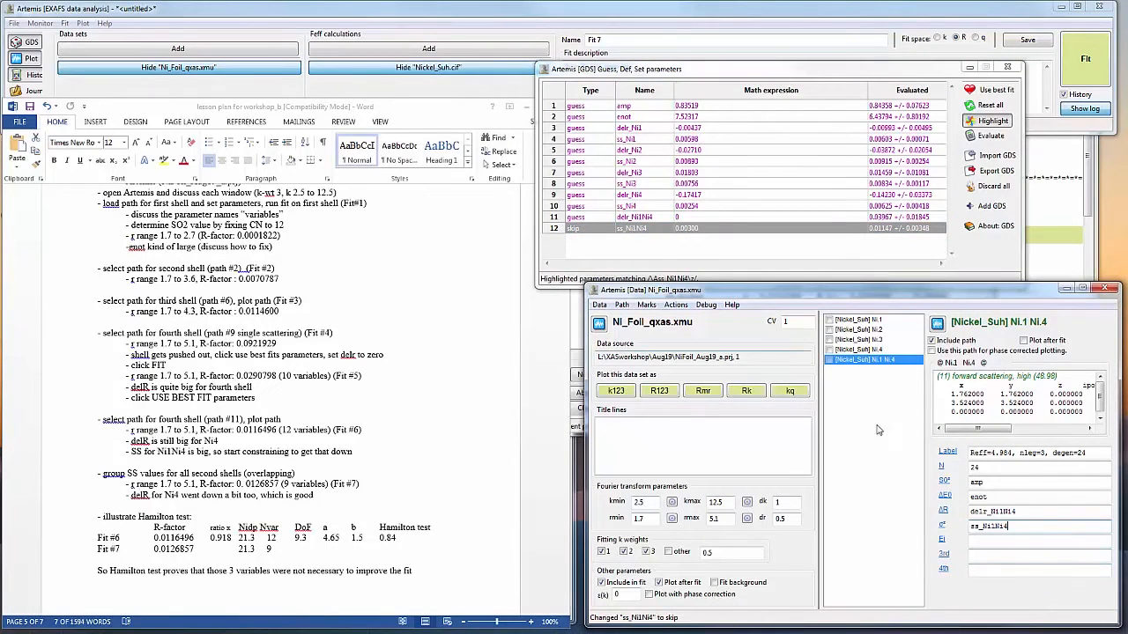
# Step: Change the ss_Ni3 and ss_Ni4 parameters to skip from the σ² entries of the Ni.3 and Ni.4 paths
pyautogui.click(878, 340)
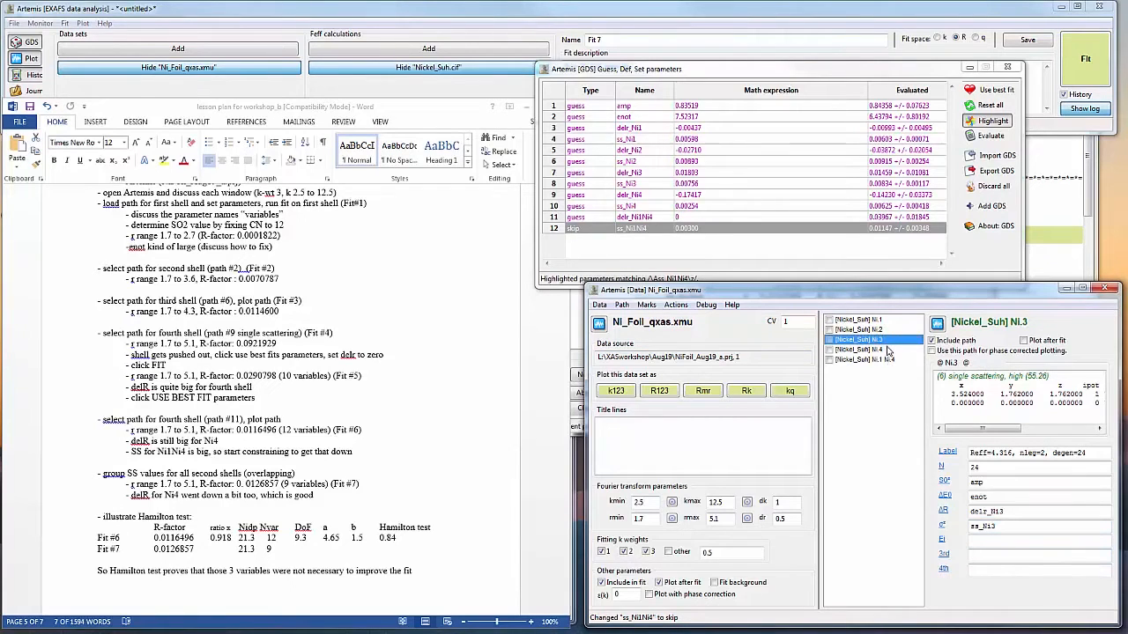
pyautogui.rightClick(1015, 527)
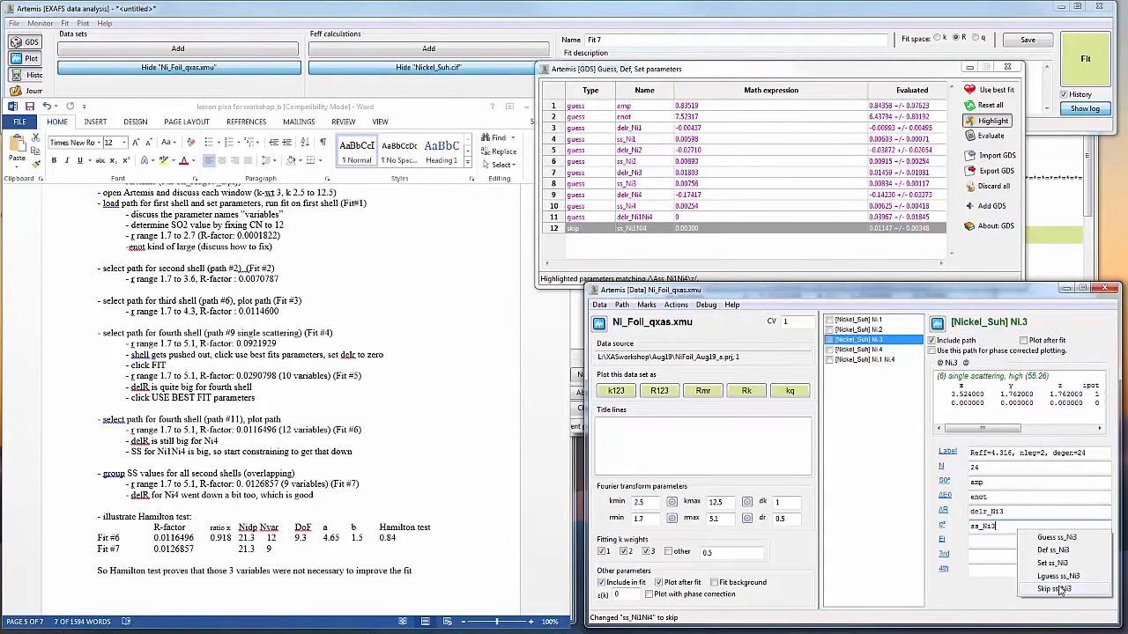
pyautogui.click(1061, 588)
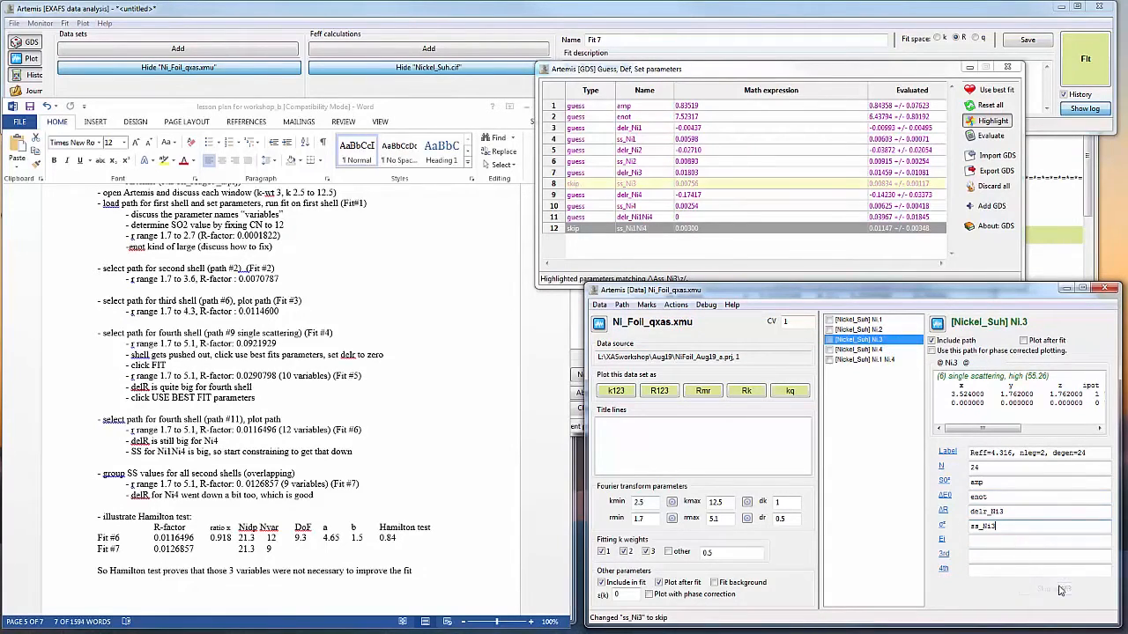
pyautogui.click(877, 350)
pyautogui.rightClick(1005, 526)
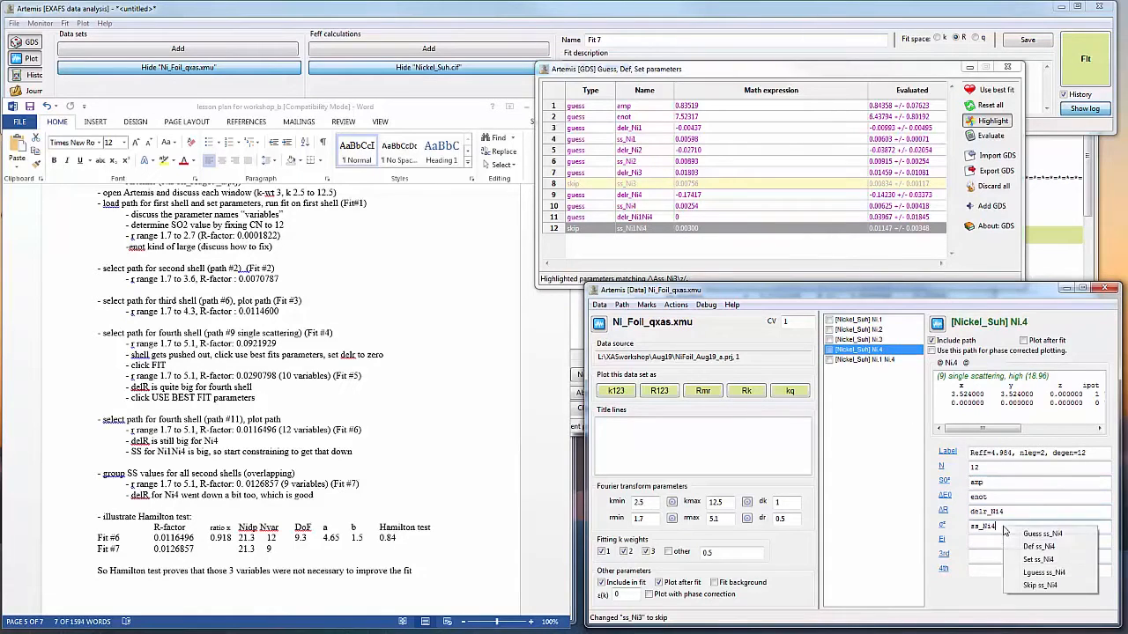
pyautogui.click(1041, 585)
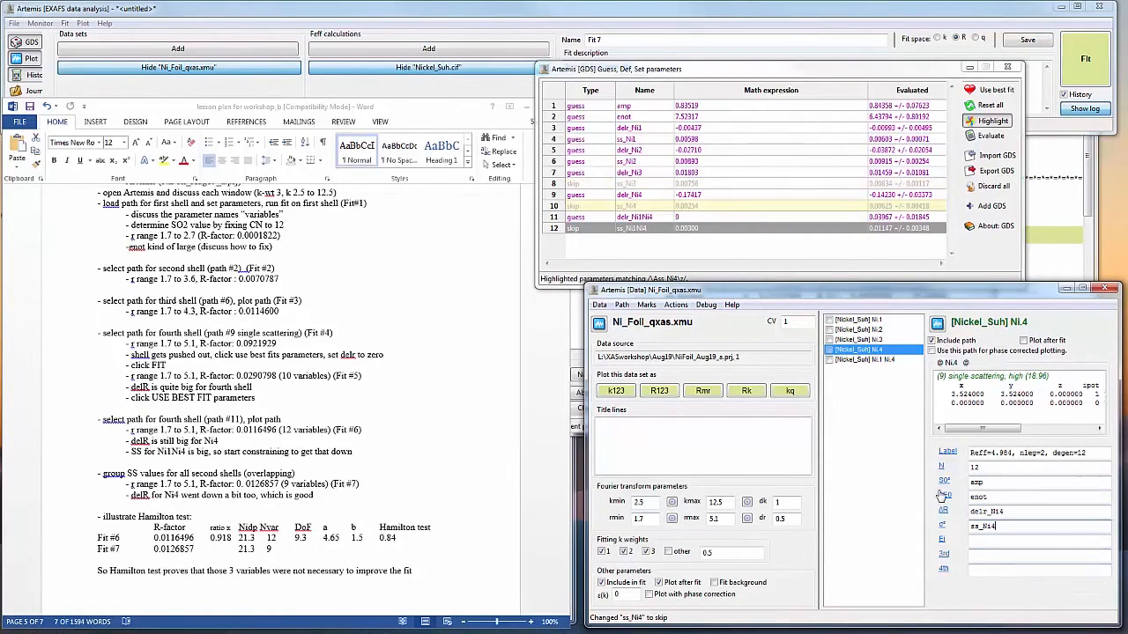
# Step: Set the σ² parameter of the Ni.3 and Ni.4 paths to ss_Ni2
pyautogui.click(885, 340)
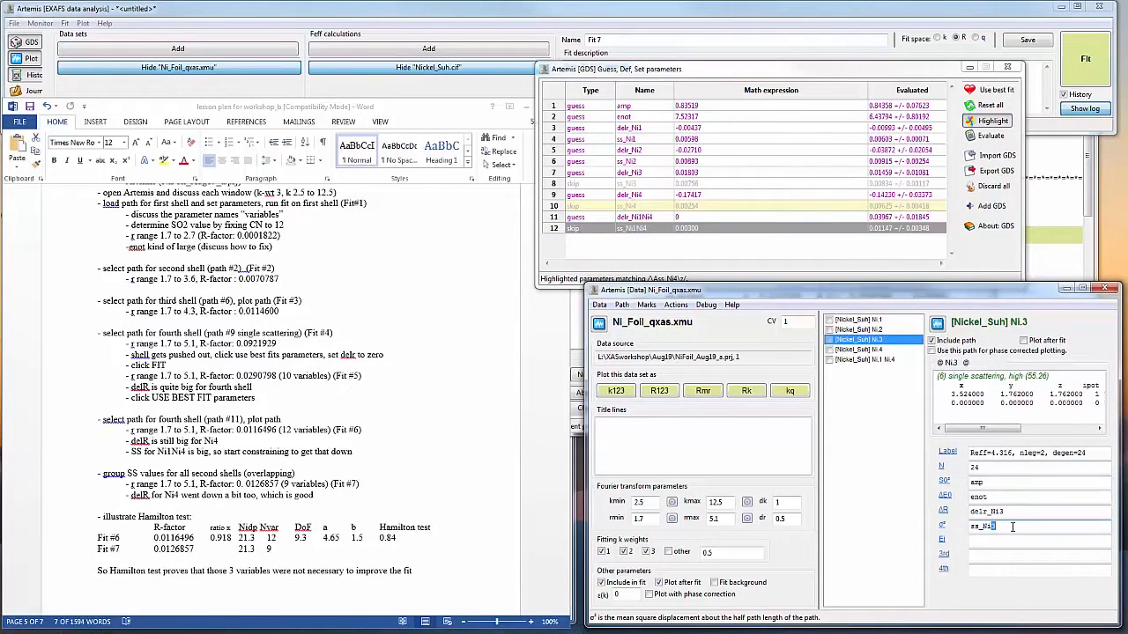
pyautogui.click(872, 350)
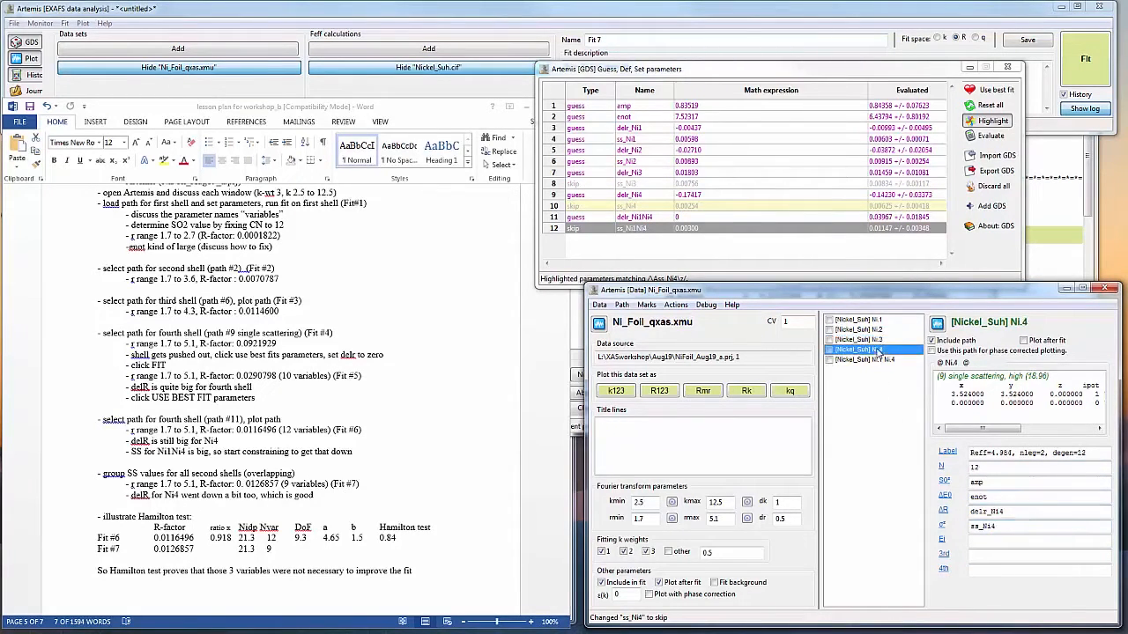
pyautogui.click(1008, 527)
pyautogui.press('BackSpace')
pyautogui.write('2')
# Step: Set the σ² parameter of the Ni.1 Ni.4 path to ss_Ni2 and check it against the Ni.4 path's entry
pyautogui.click(873, 360)
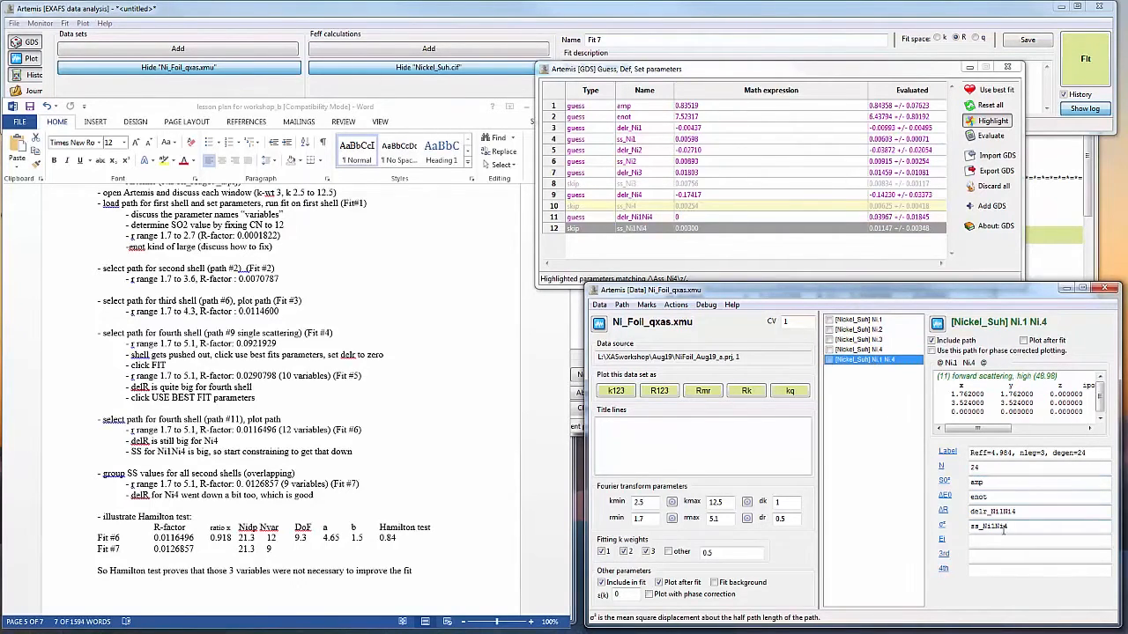
pyautogui.press('BackSpace')
pyautogui.write('22')
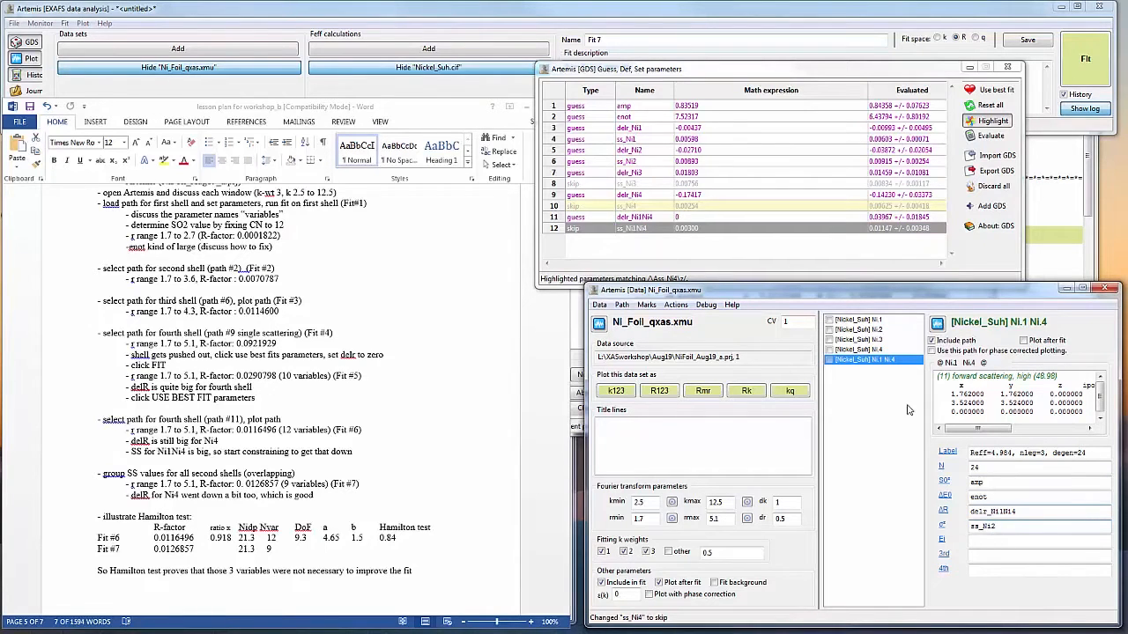
pyautogui.click(876, 351)
pyautogui.click(876, 361)
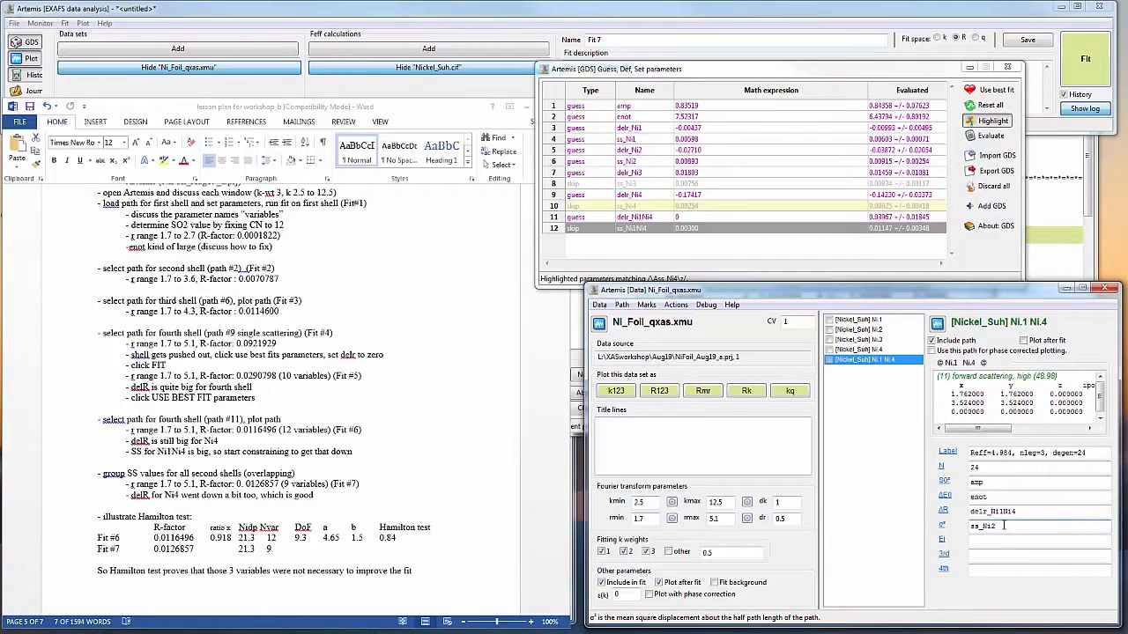
pyautogui.click(868, 349)
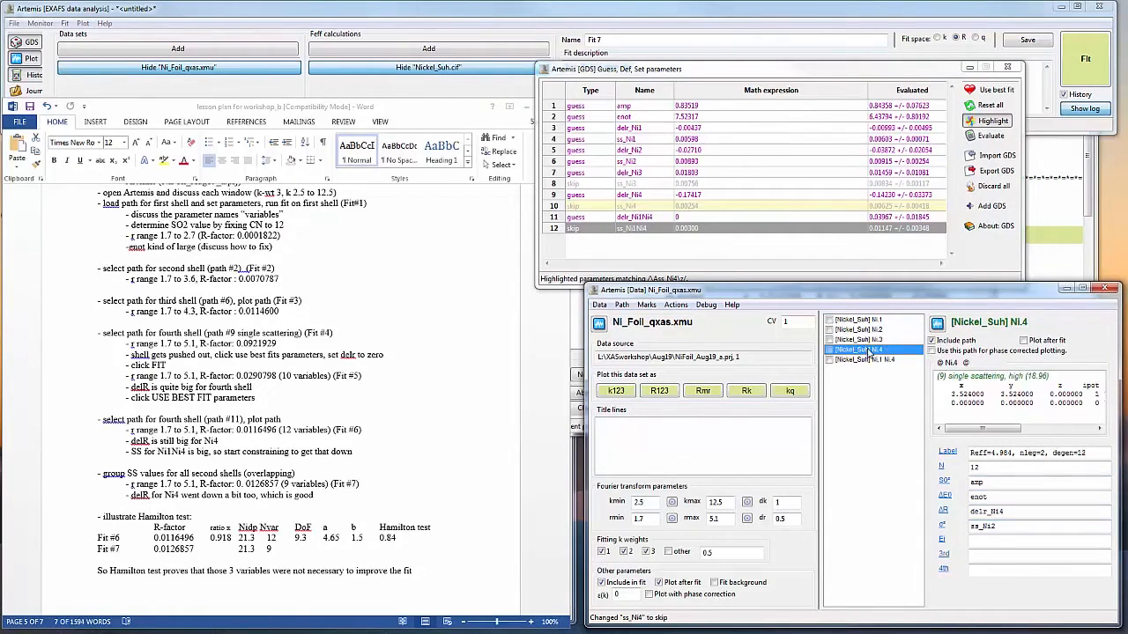
pyautogui.click(872, 361)
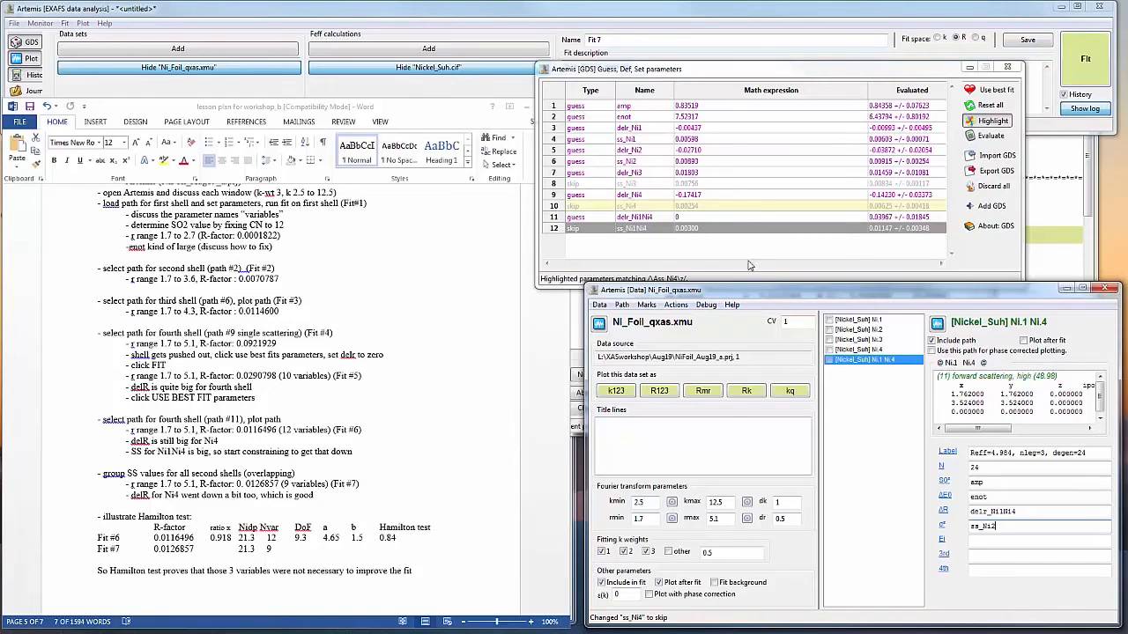
# Step: Run the fit with the grouped σ² parameters and clear the Word lesson plan away from the R-space plot
pyautogui.click(723, 249)
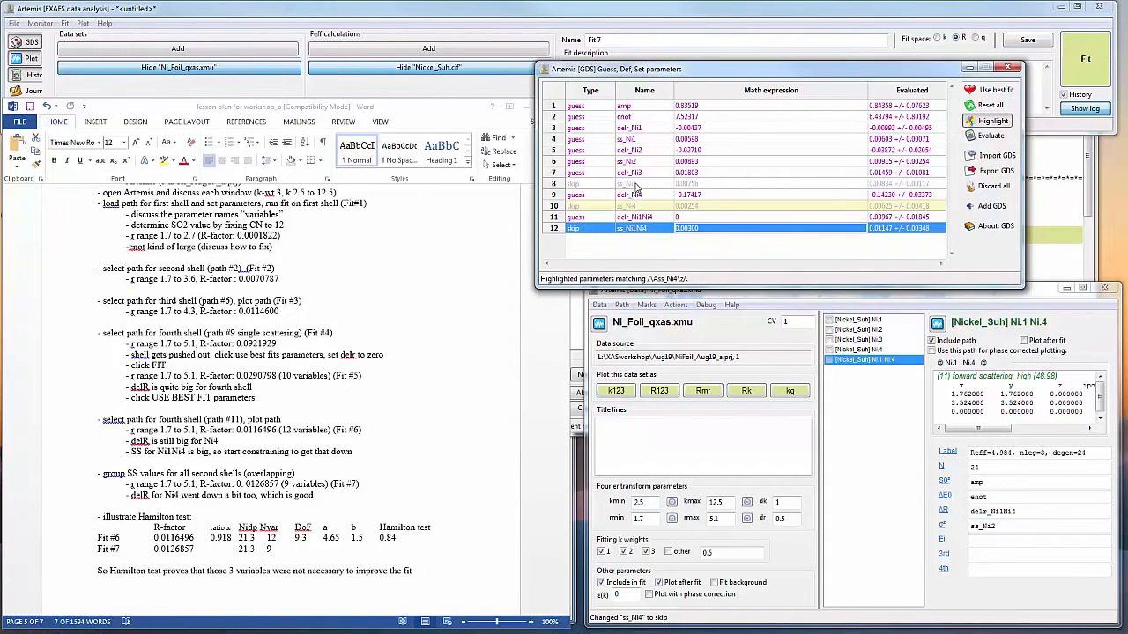
pyautogui.click(1072, 77)
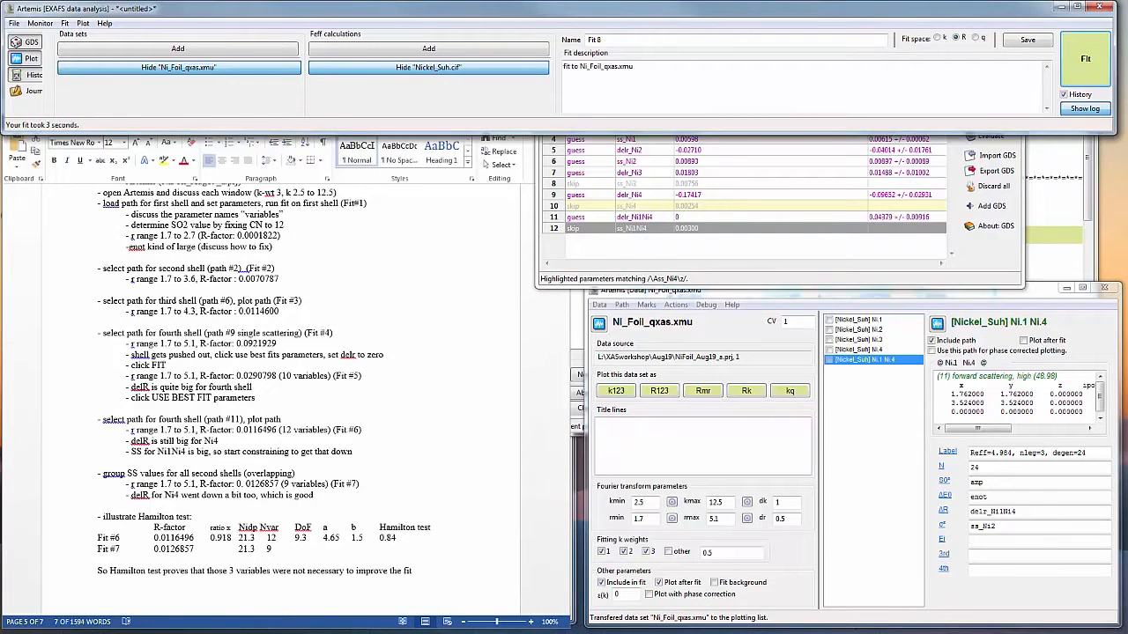
pyautogui.click(415, 633)
pyautogui.click(414, 633)
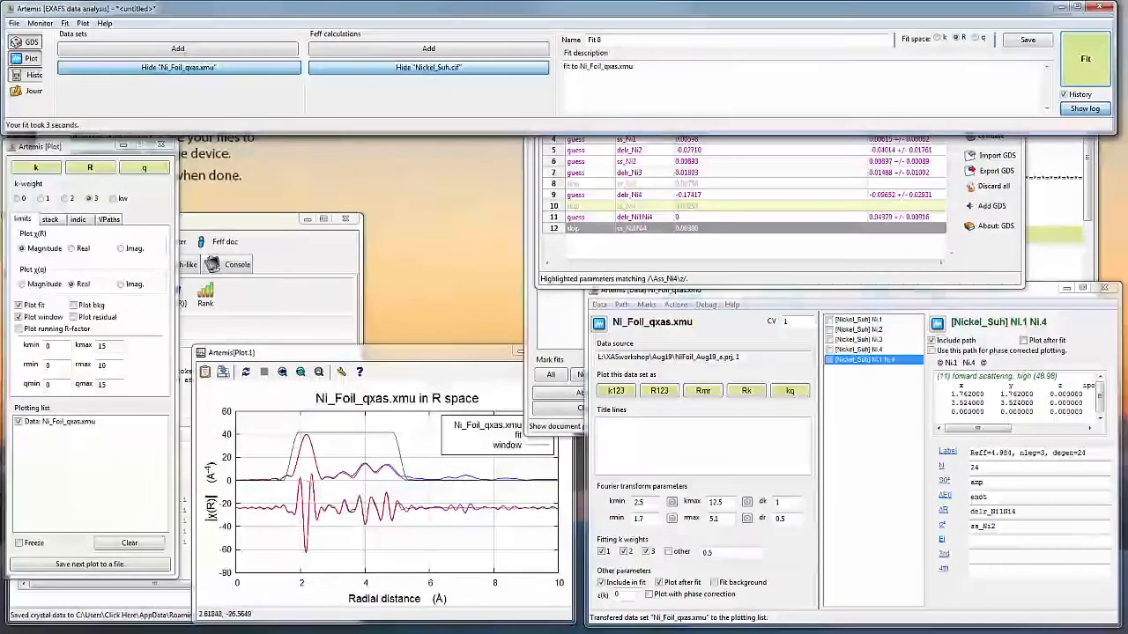
# Step: Compare the Fit 6 and Fit 7 logs in the fit history for number of variables, reduced chi-square and R-factor
pyautogui.click(26, 74)
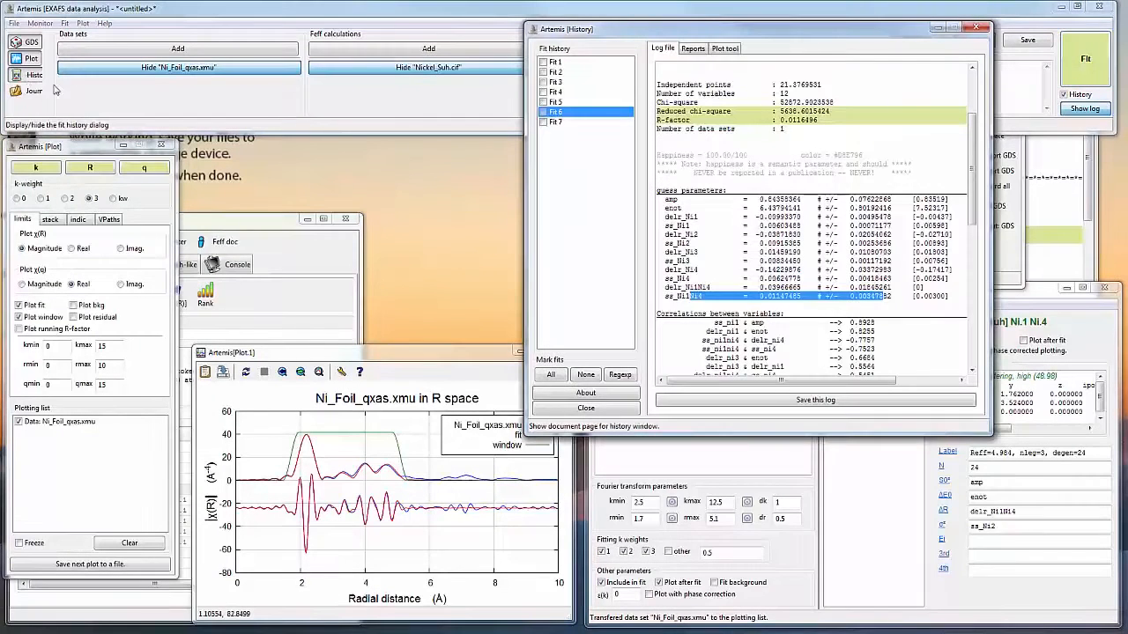
pyautogui.click(559, 123)
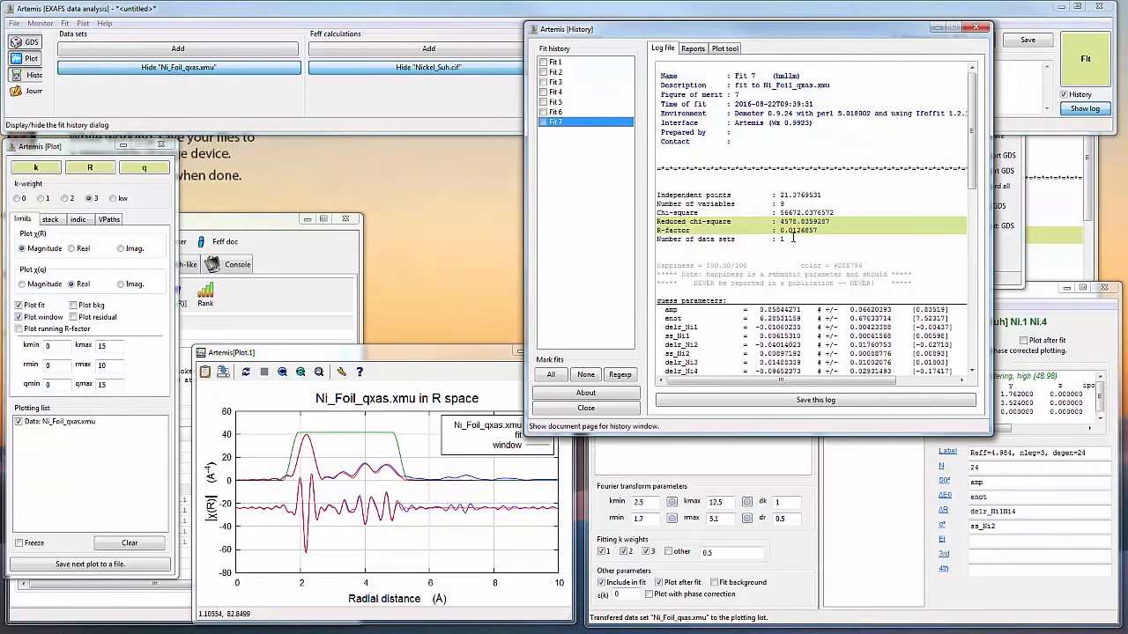
pyautogui.click(560, 114)
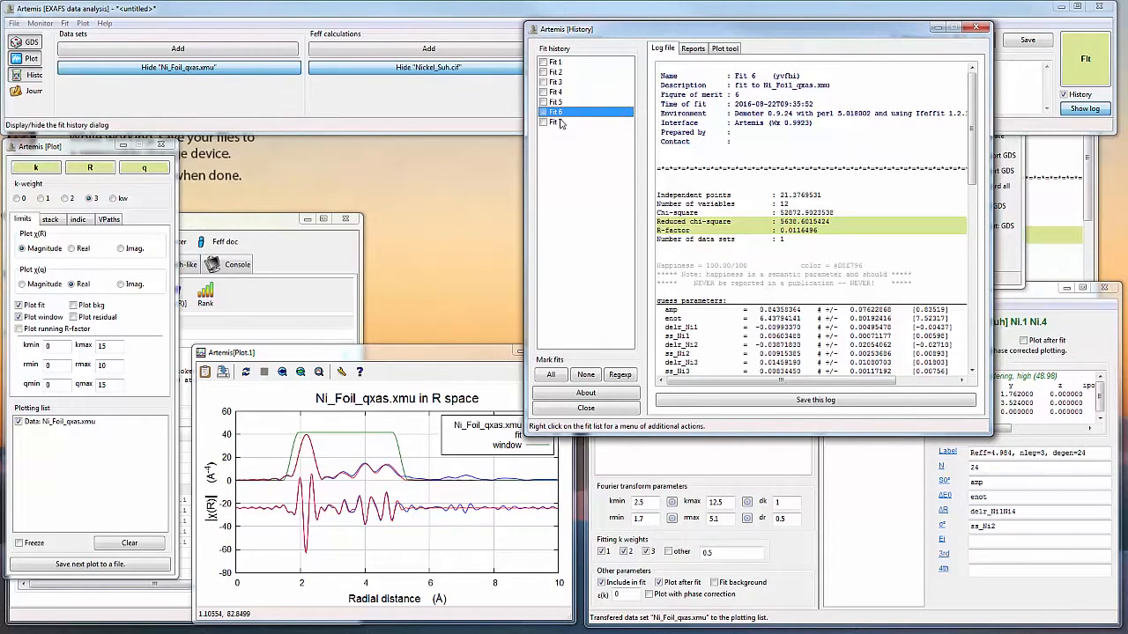
pyautogui.click(561, 124)
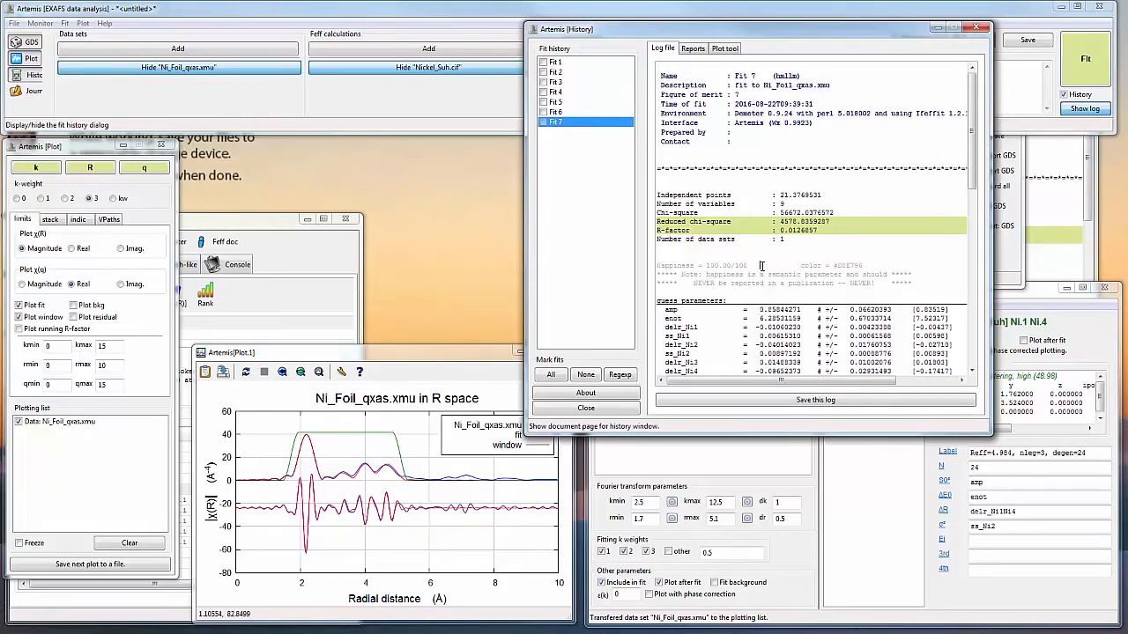
pyautogui.scroll(-2, 762, 265)
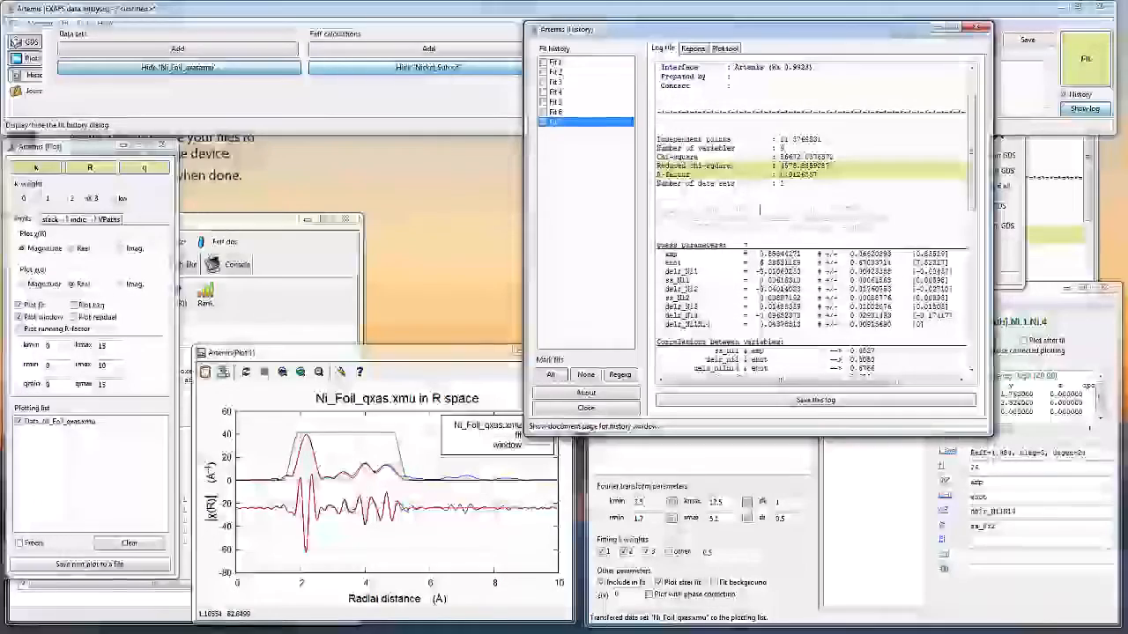
pyautogui.press('Up')
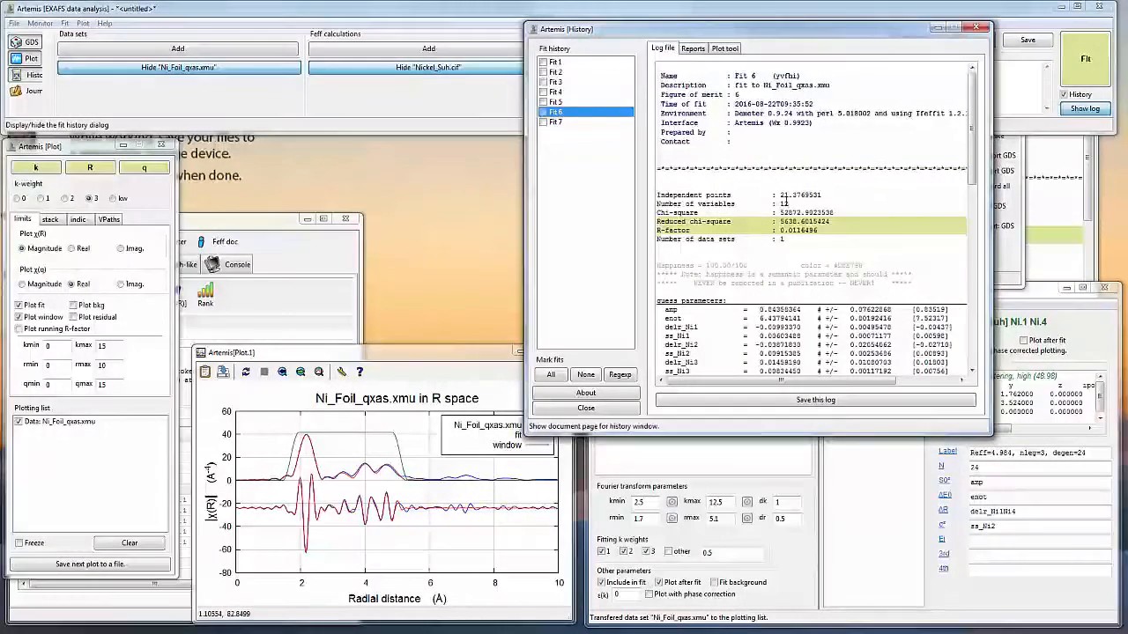
pyautogui.click(564, 124)
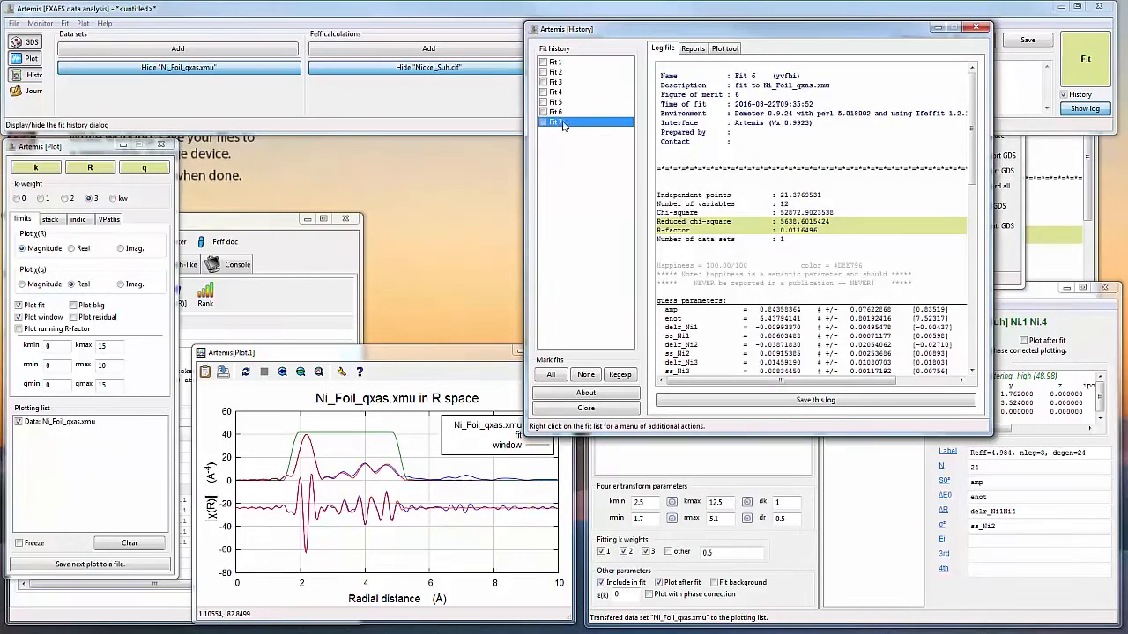
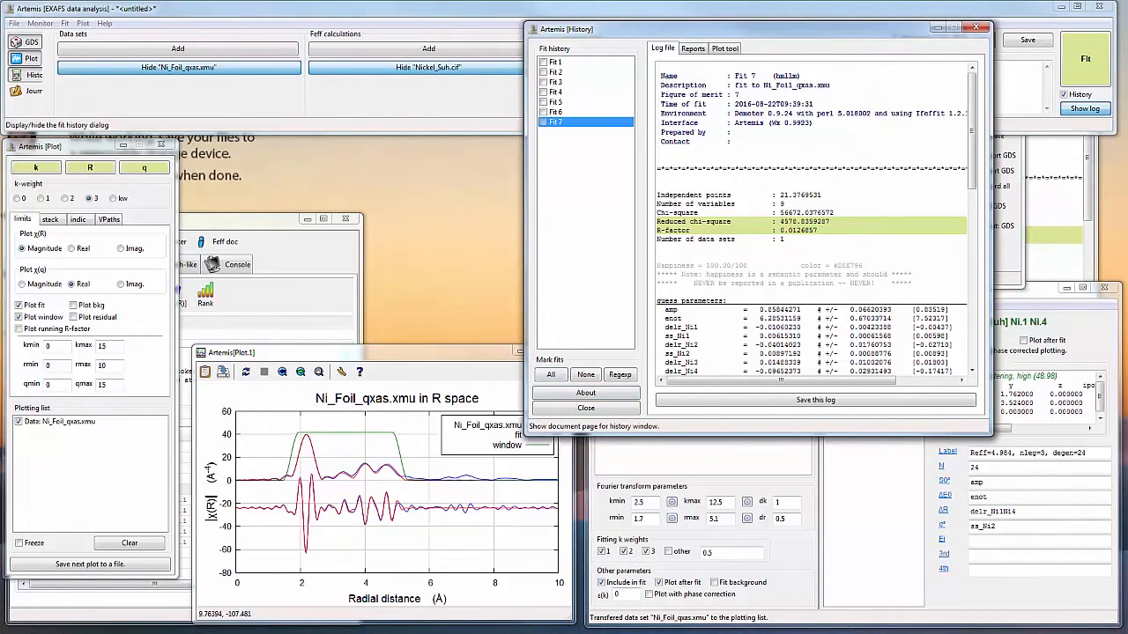
# Step: Check the lesson plan's note on delR for Ni4 against the delr_Ni4 guess parameter in the Fit 7 log
pyautogui.click(366, 632)
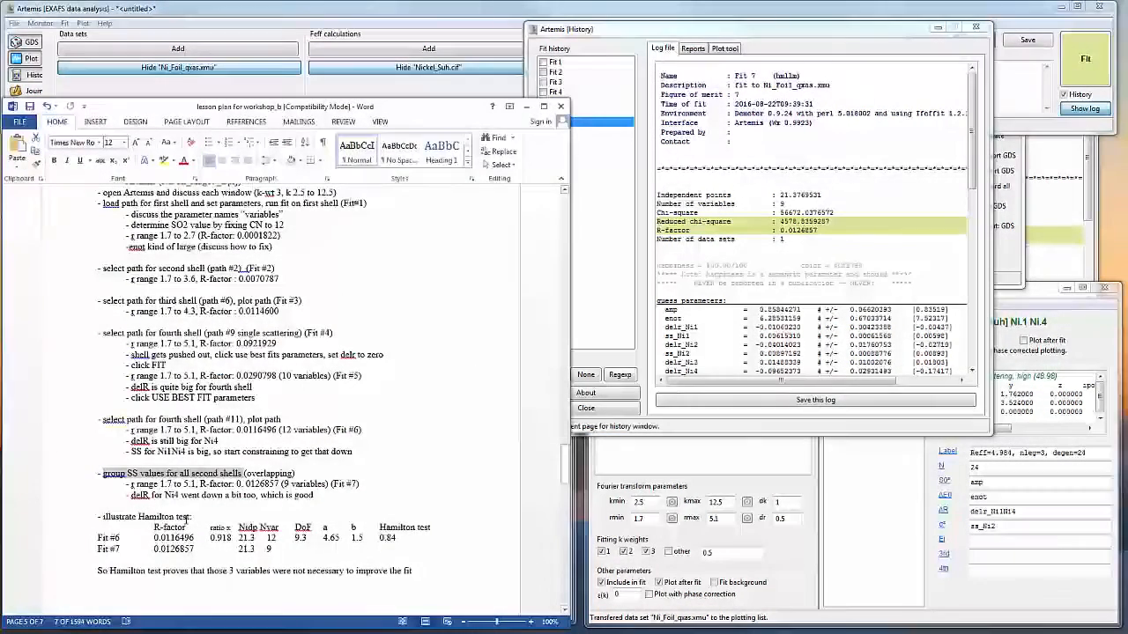
pyautogui.moveTo(152, 496); pyautogui.dragTo(274, 500)
pyautogui.click(738, 300)
pyautogui.scroll(-2, 708, 345)
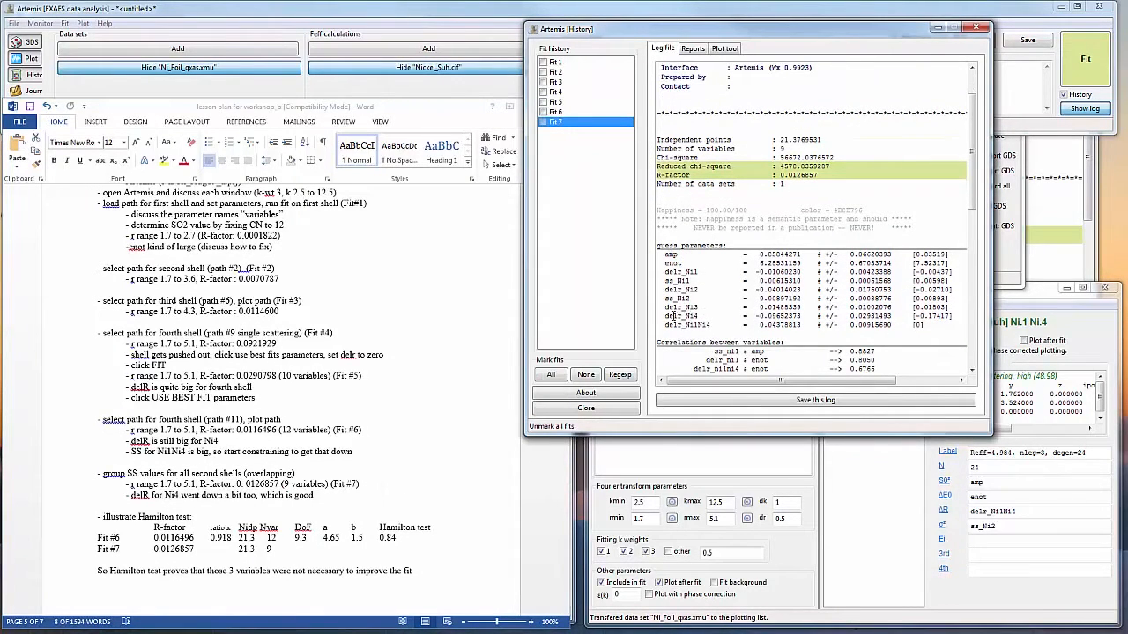
pyautogui.moveTo(674, 316); pyautogui.dragTo(783, 317)
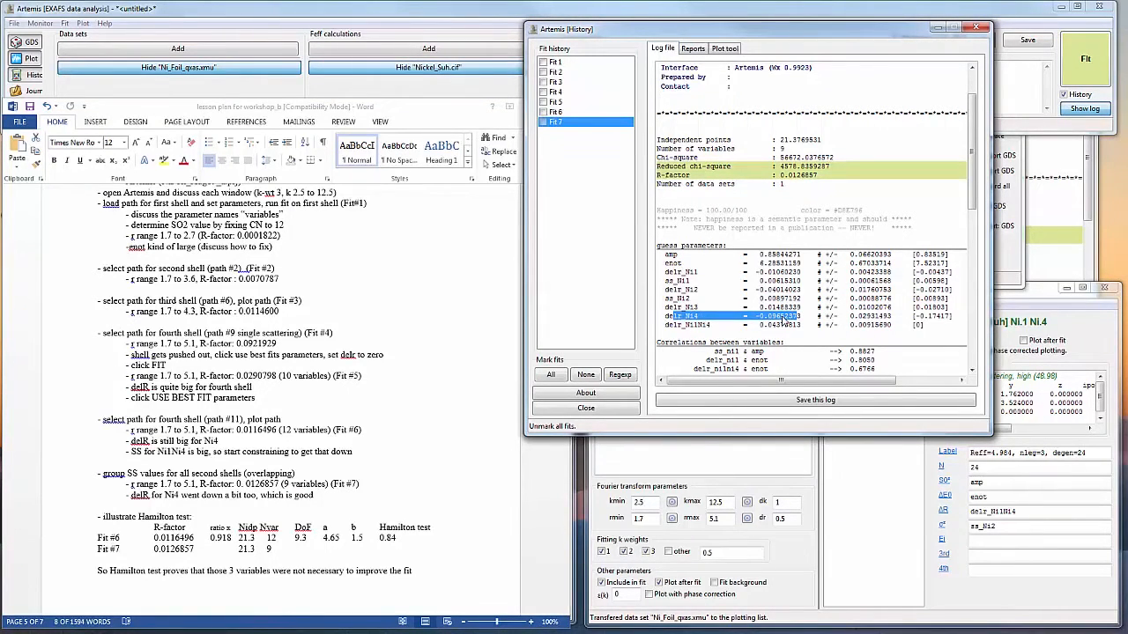
pyautogui.click(783, 317)
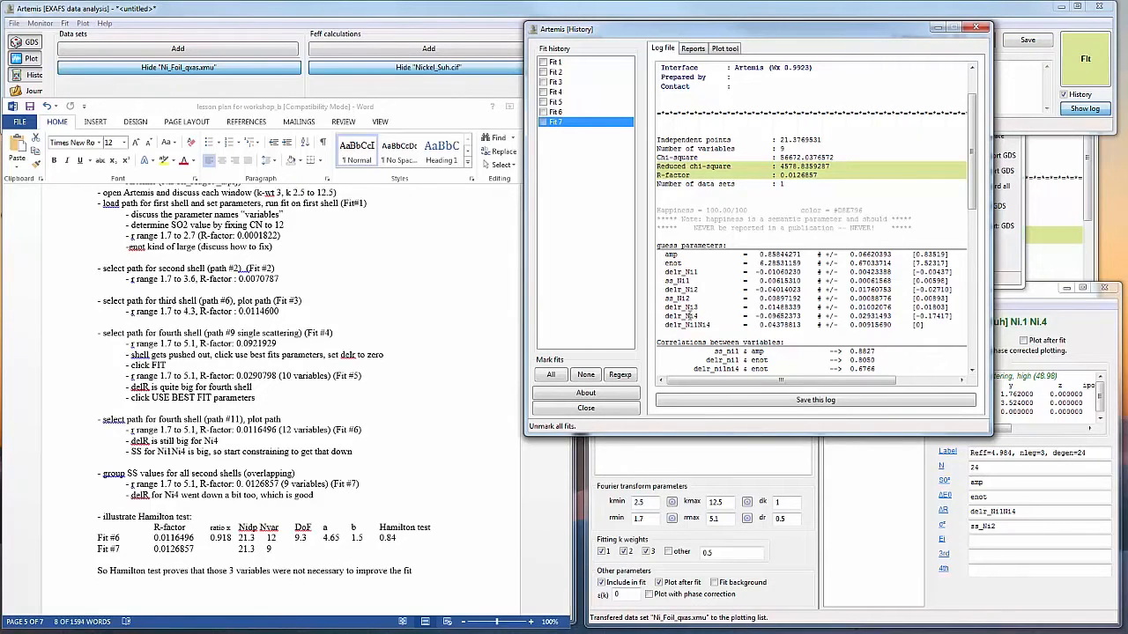
pyautogui.moveTo(688, 314); pyautogui.dragTo(799, 315)
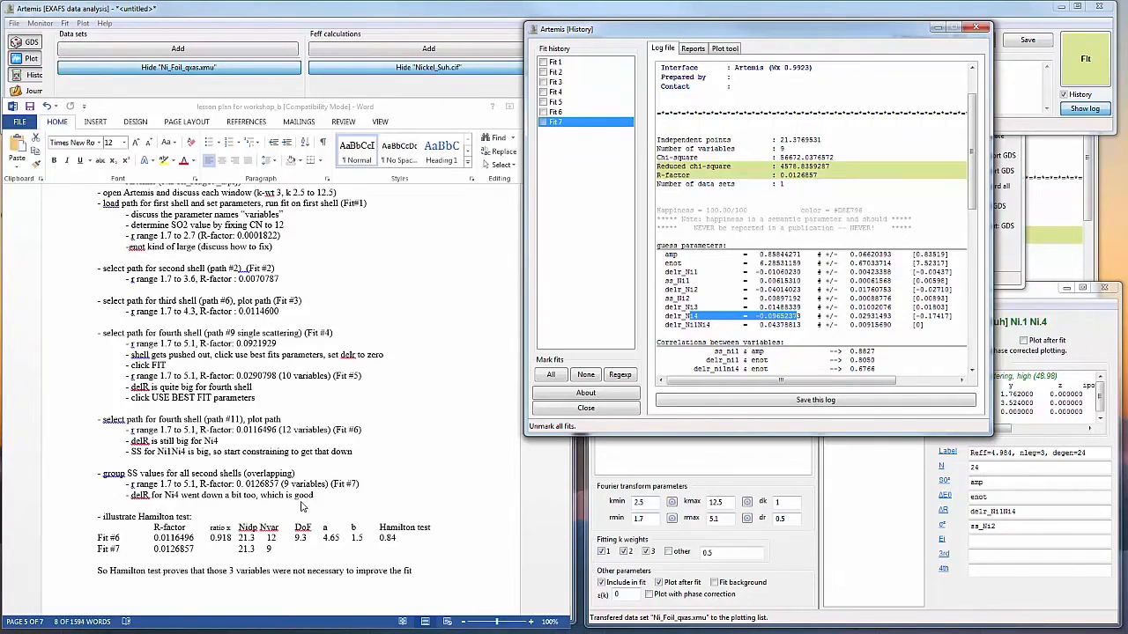
pyautogui.click(174, 500)
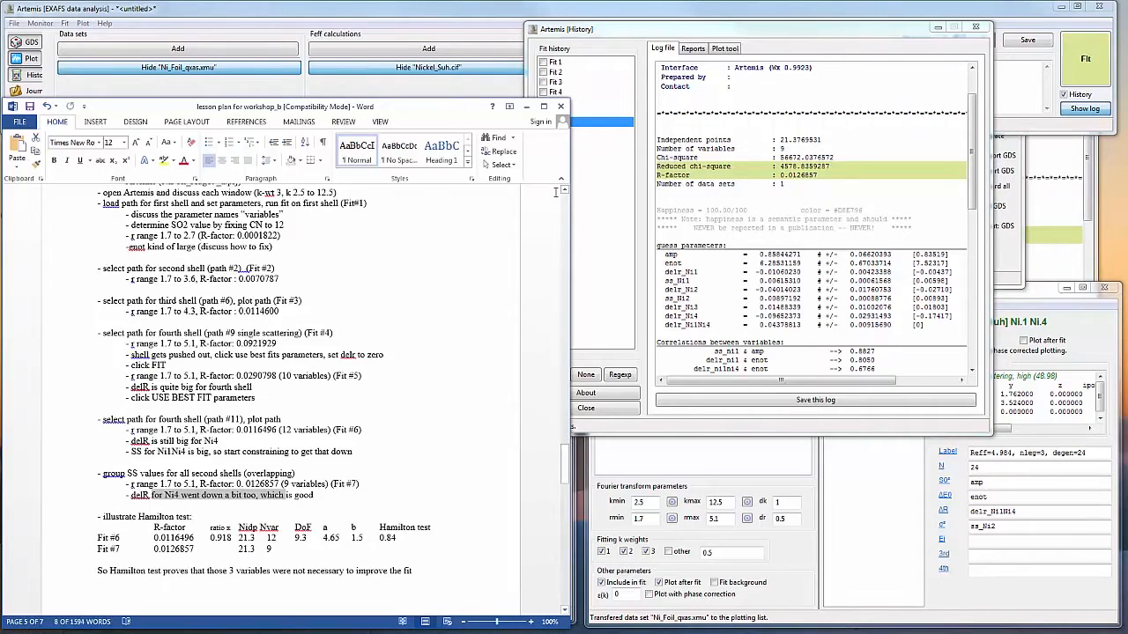
pyautogui.click(526, 106)
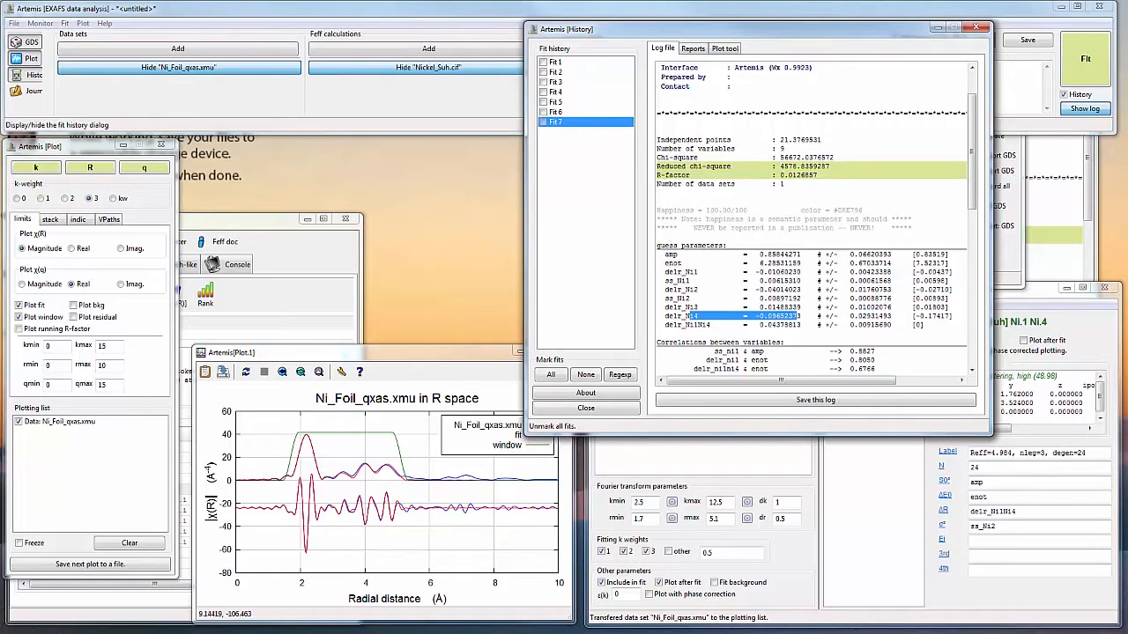
# Step: Review the Hamilton test table in the Word lesson plan, highlighting the R-factors of Fits #6 and #7 and their ratio x
pyautogui.hotkey('alt', 'Tab')
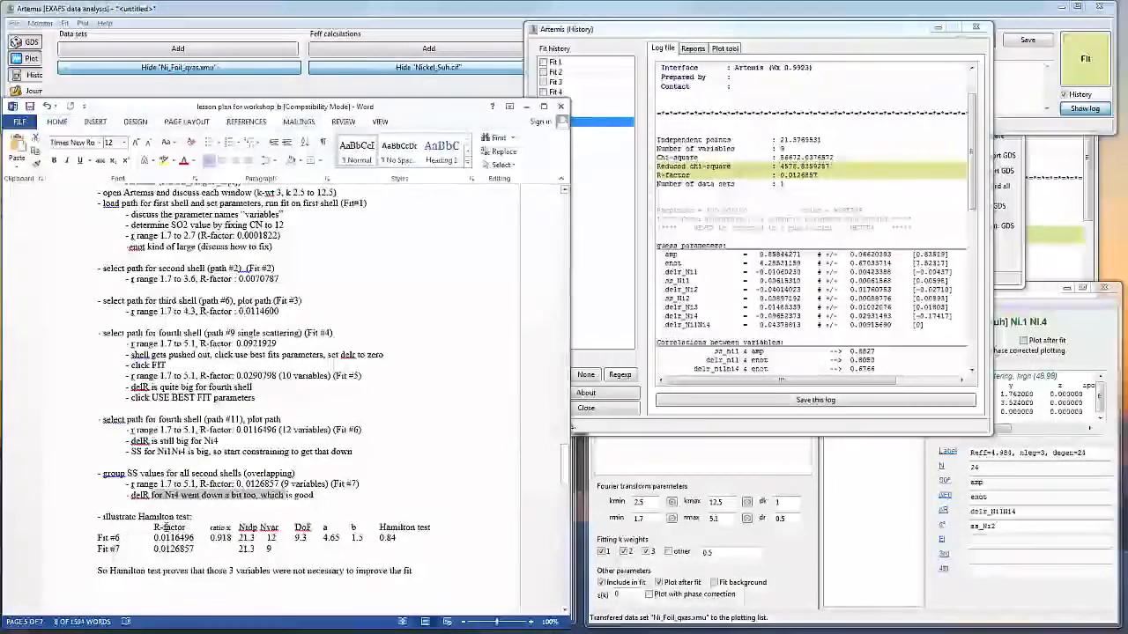
pyautogui.doubleClick(167, 529)
pyautogui.doubleClick(169, 537)
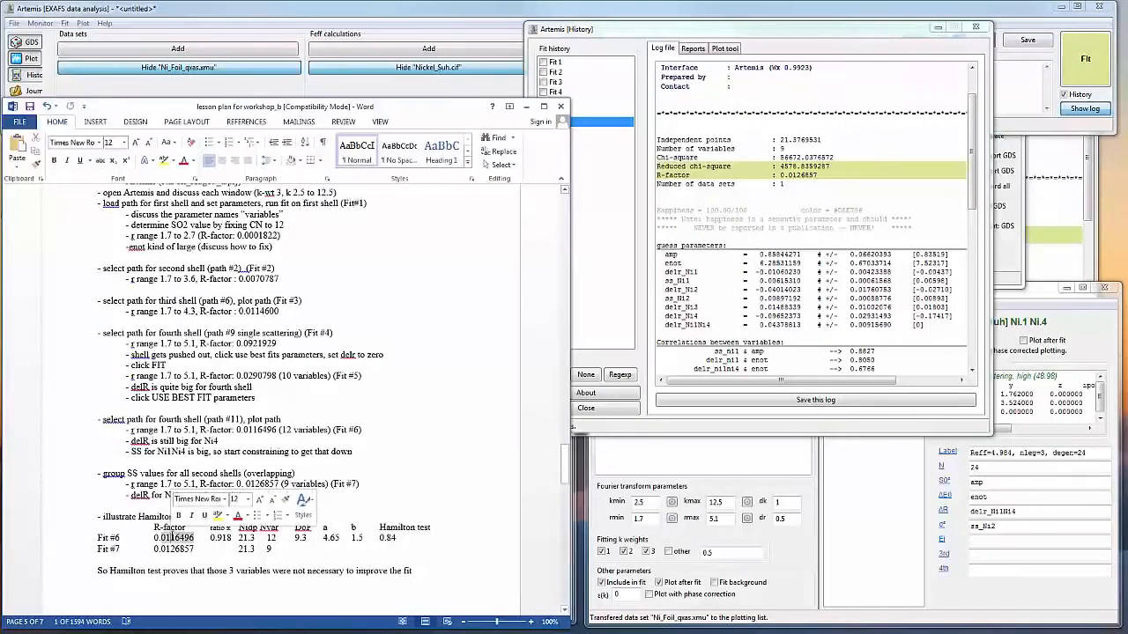
pyautogui.doubleClick(173, 549)
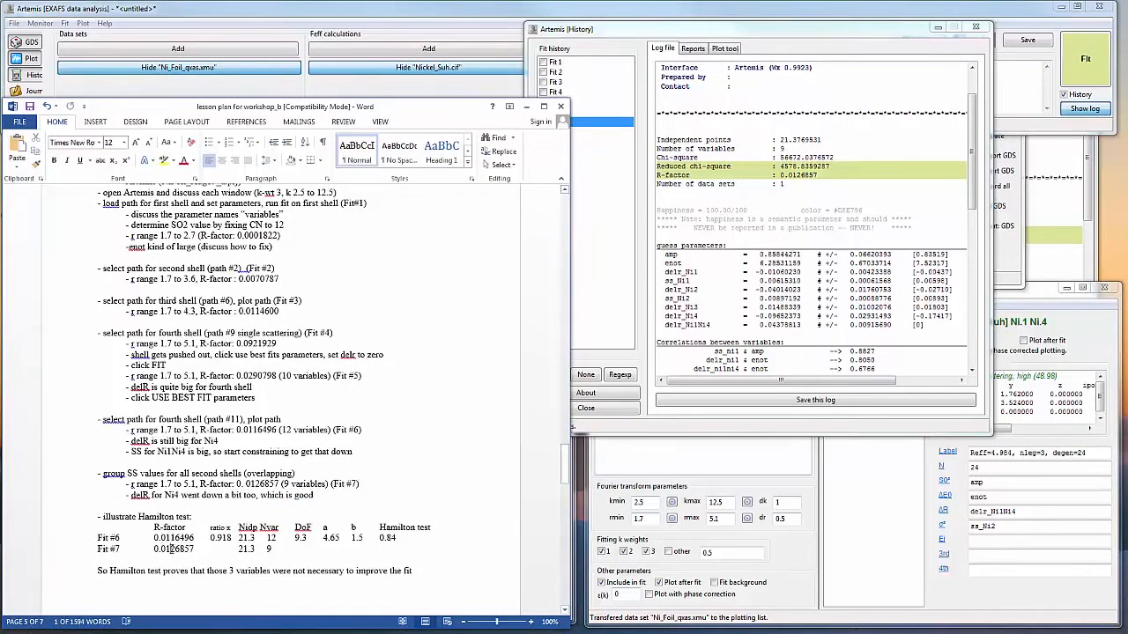
pyautogui.click(226, 537)
pyautogui.moveTo(210, 538); pyautogui.dragTo(230, 538)
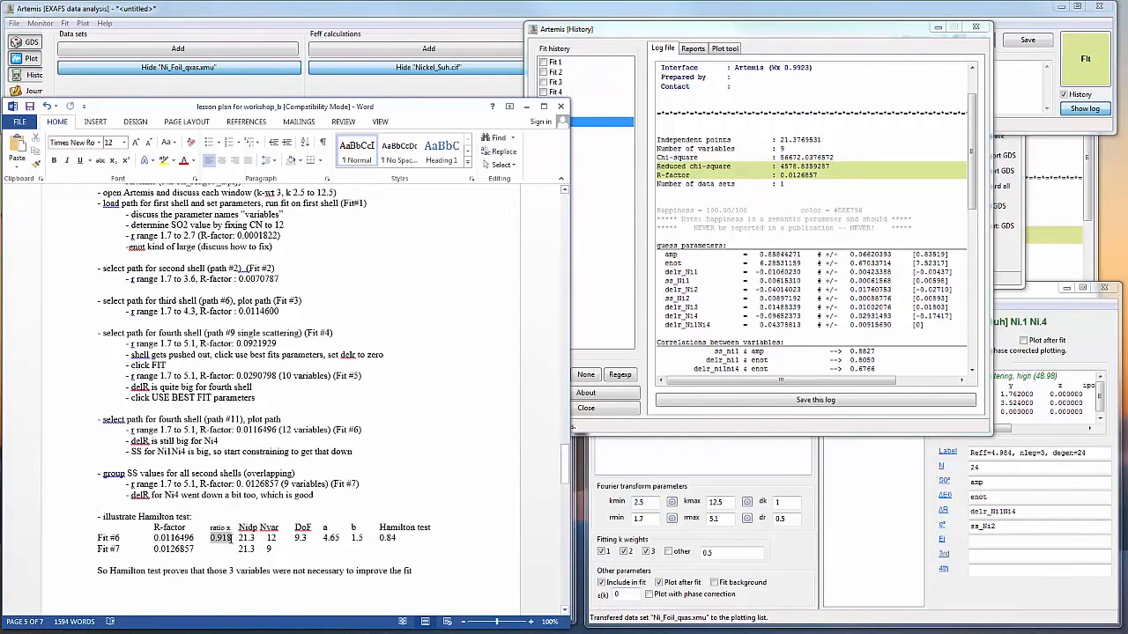
# Step: Examine the Nidp, Nvar, DoF, a and b entries of the Hamilton test table for Fits #6 and #7
pyautogui.click(251, 549)
pyautogui.moveTo(323, 527); pyautogui.dragTo(348, 528)
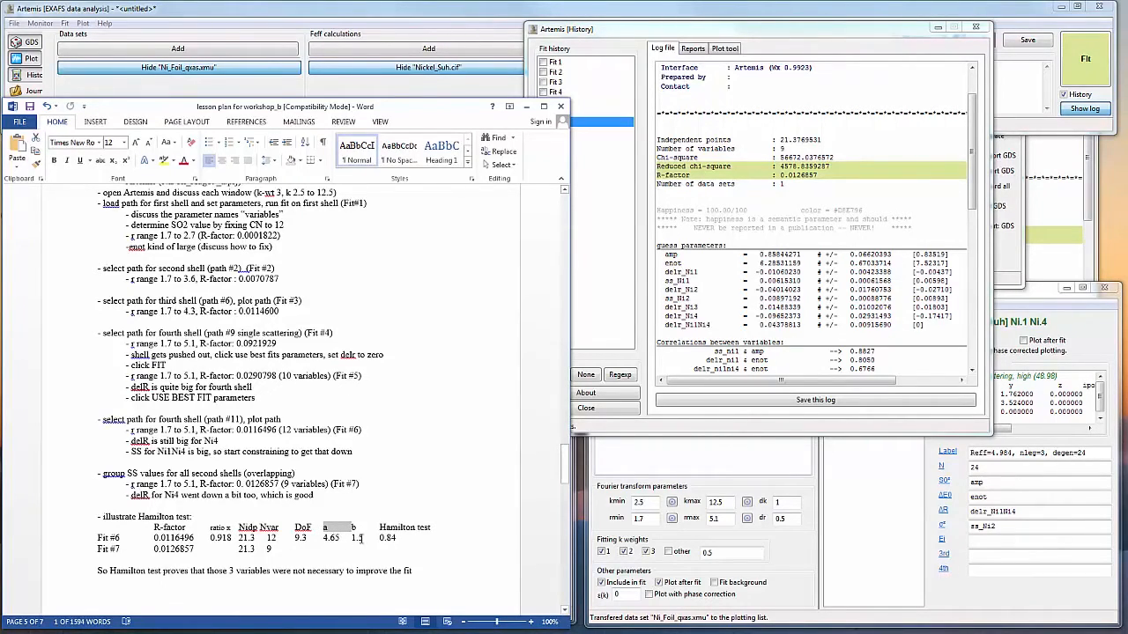
pyautogui.click(357, 539)
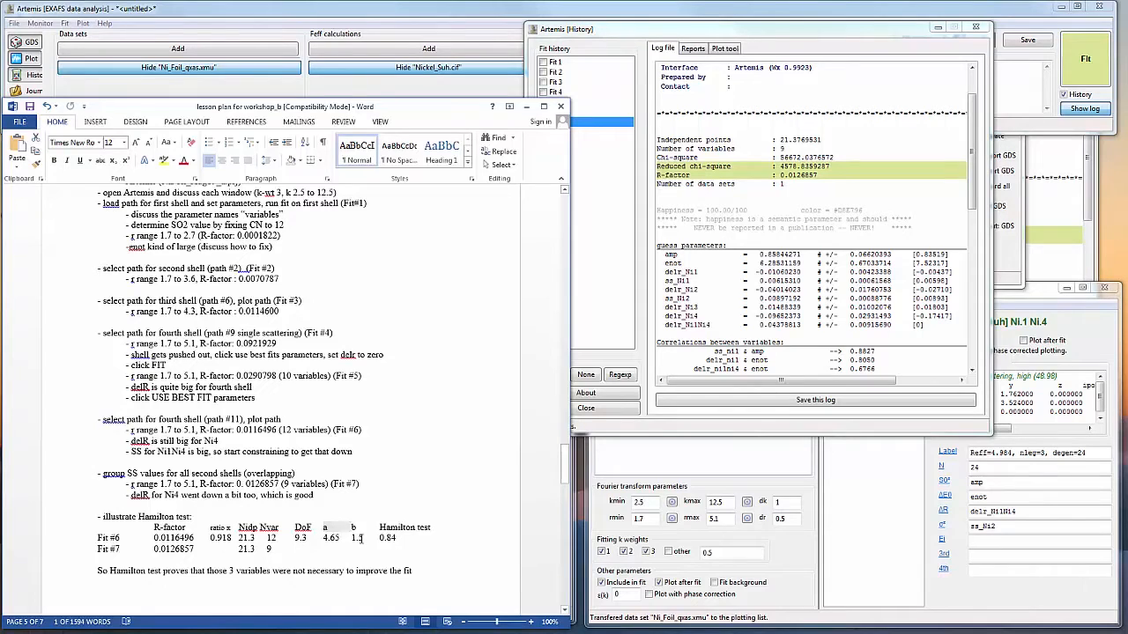
pyautogui.click(293, 543)
pyautogui.doubleClick(271, 538)
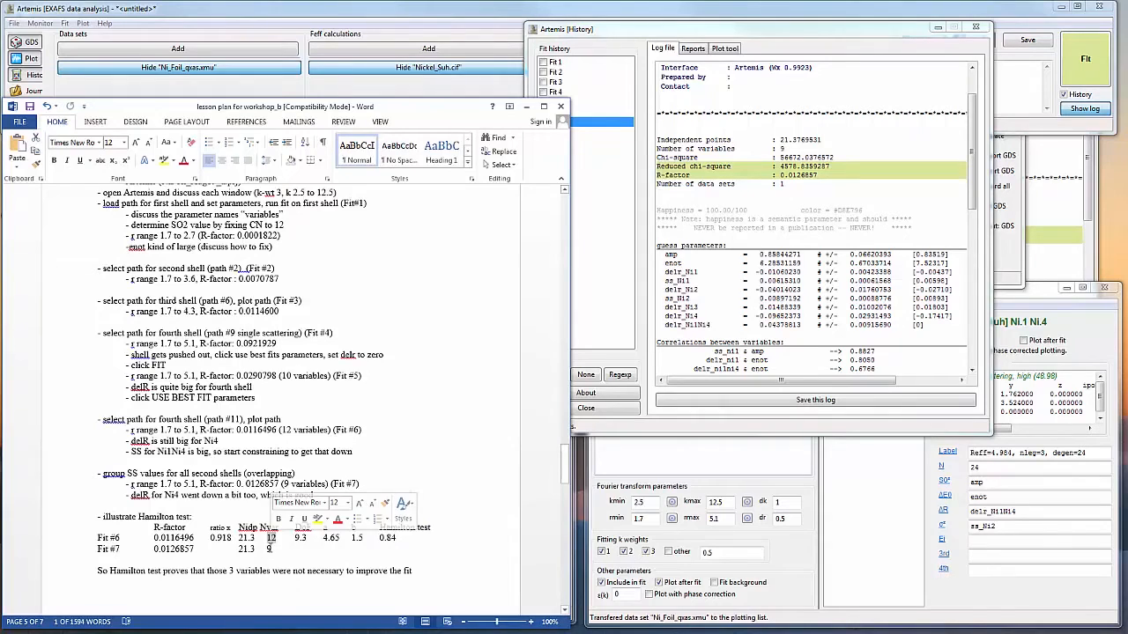
pyautogui.click(269, 548)
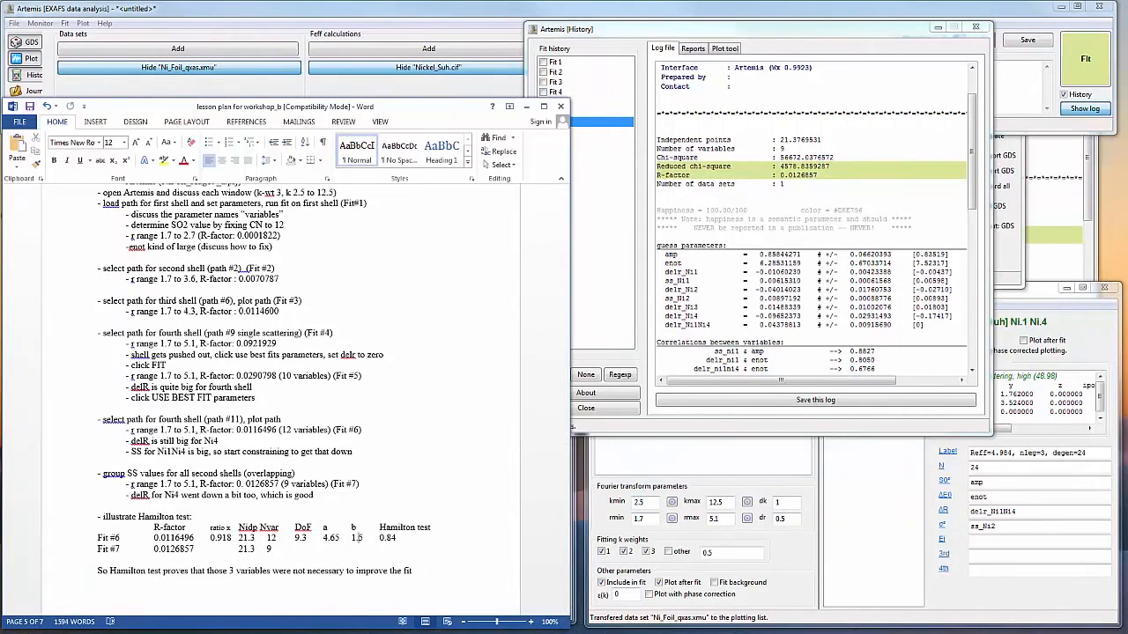
# Step: In the browser's regularized lower incomplete beta function calculator, calculate the value for a = 4.65, b = 1.5 and x = 0.918
pyautogui.hotkey('alt', 'Tab')
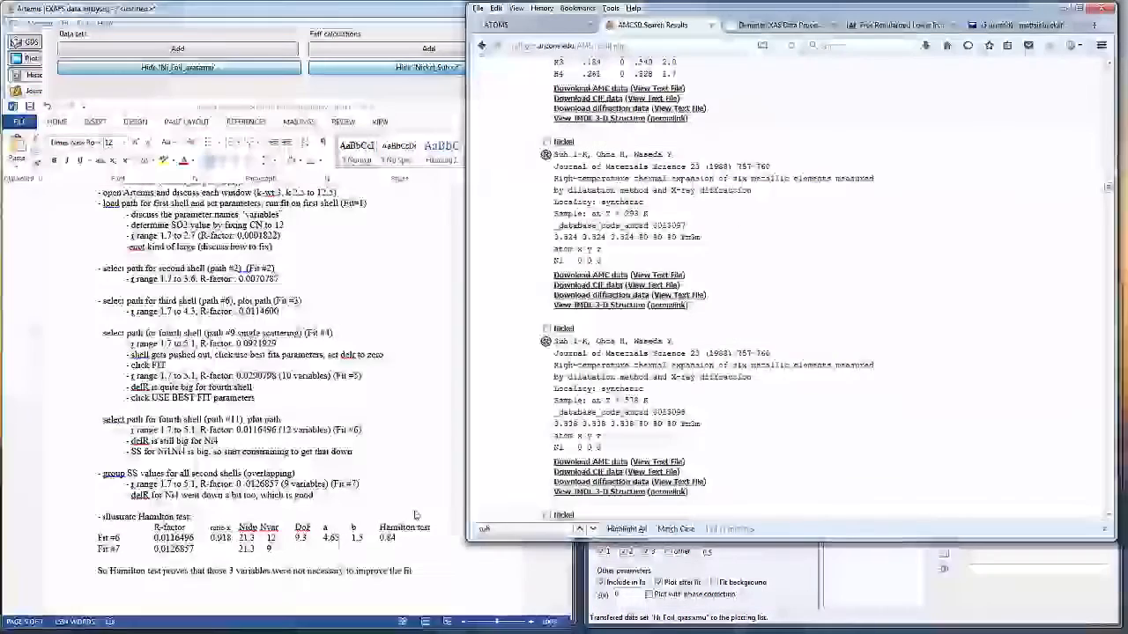
pyautogui.click(899, 24)
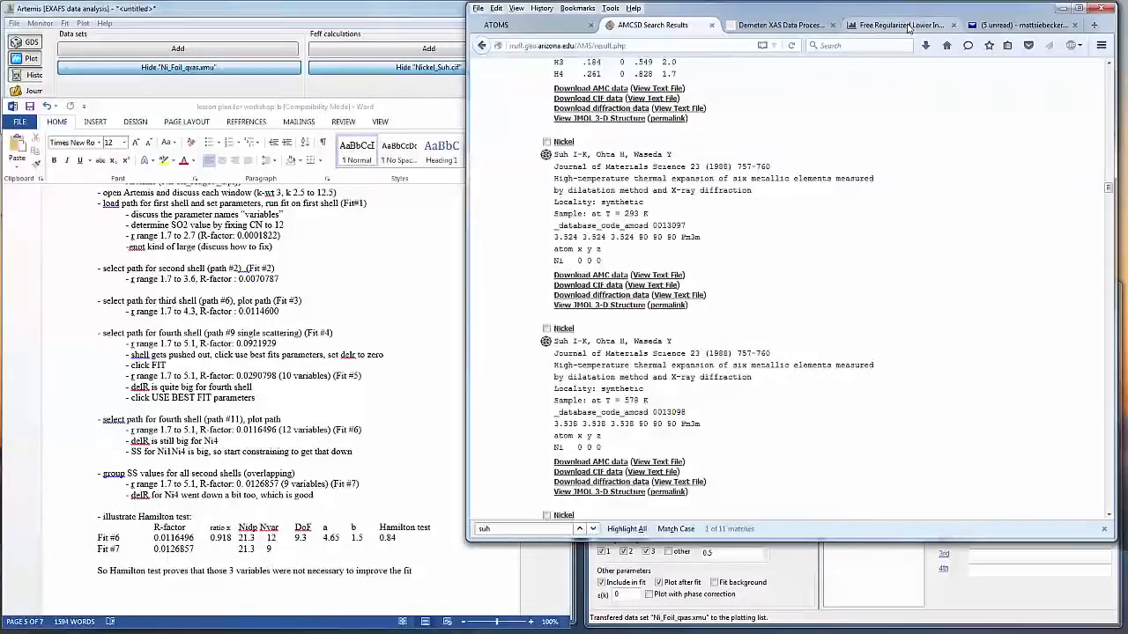
pyautogui.click(697, 46)
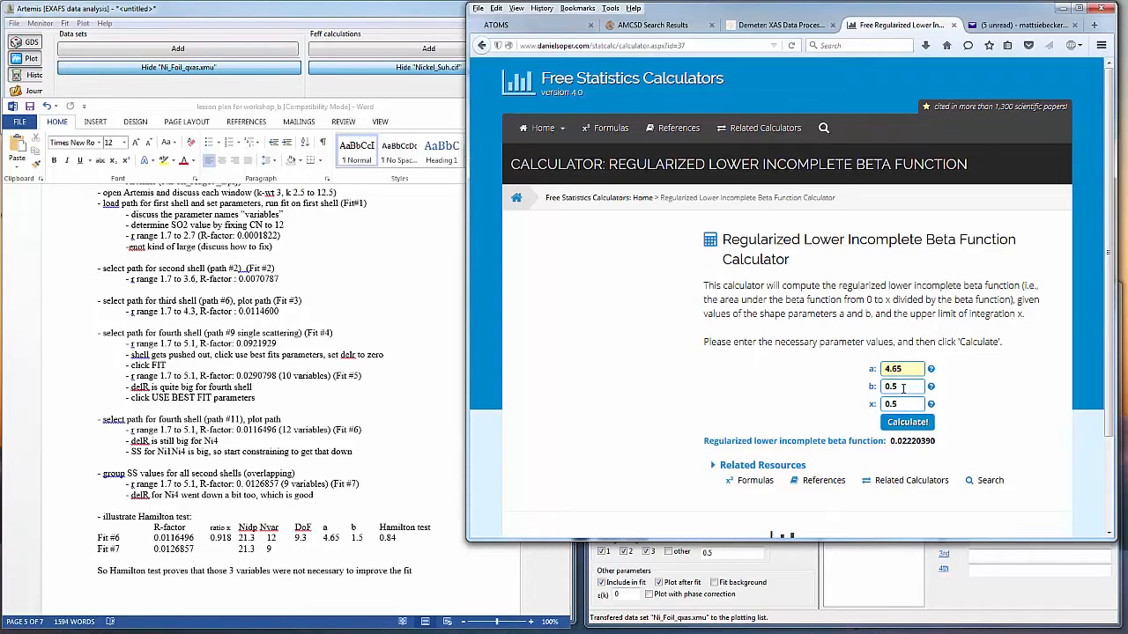
pyautogui.moveTo(903, 388); pyautogui.dragTo(885, 387)
pyautogui.write('1.5')
pyautogui.moveTo(897, 403); pyautogui.dragTo(868, 406)
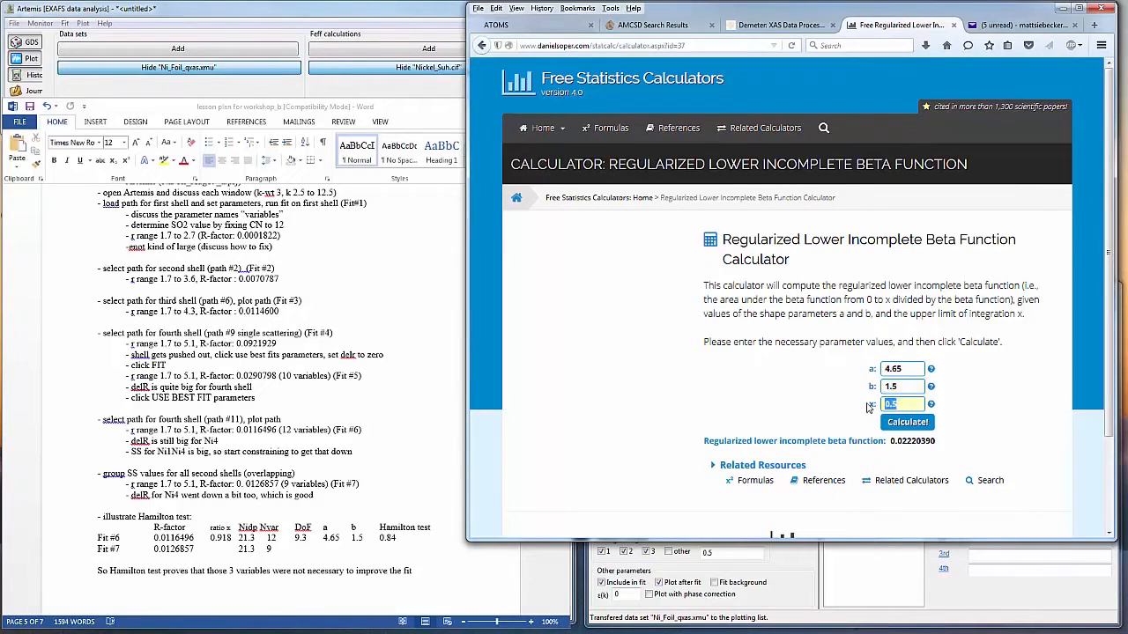
pyautogui.write('0.')
pyautogui.click(905, 425)
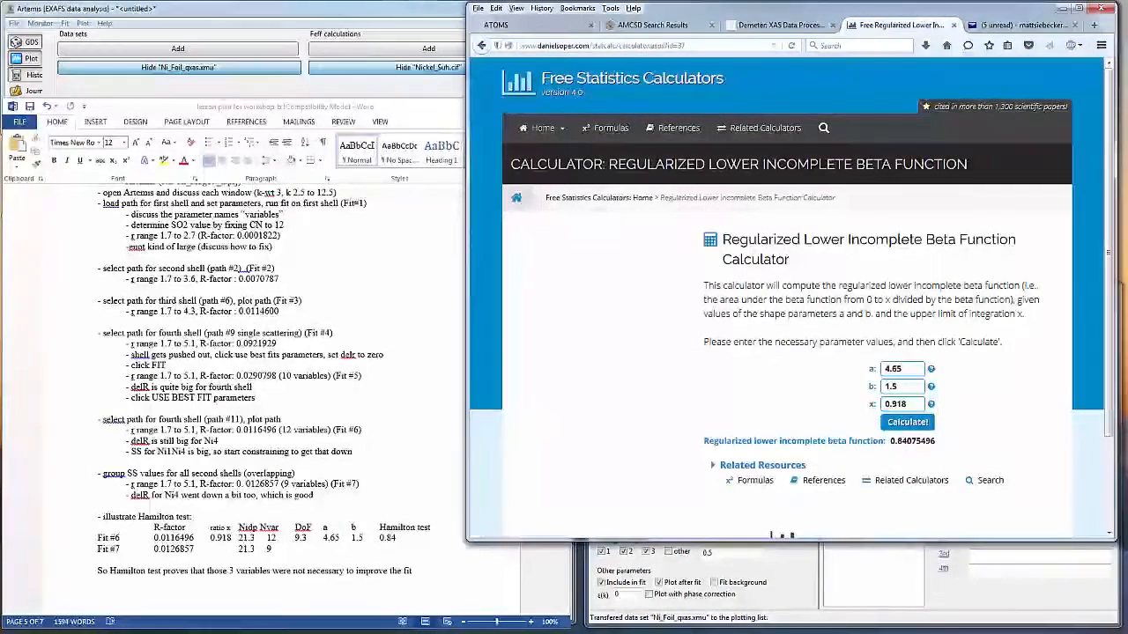
# Step: Check the Hamilton test entry for Fit #6 against the significance criterion in step 12 of the PowerPoint protocol summary
pyautogui.tripleClick(391, 539)
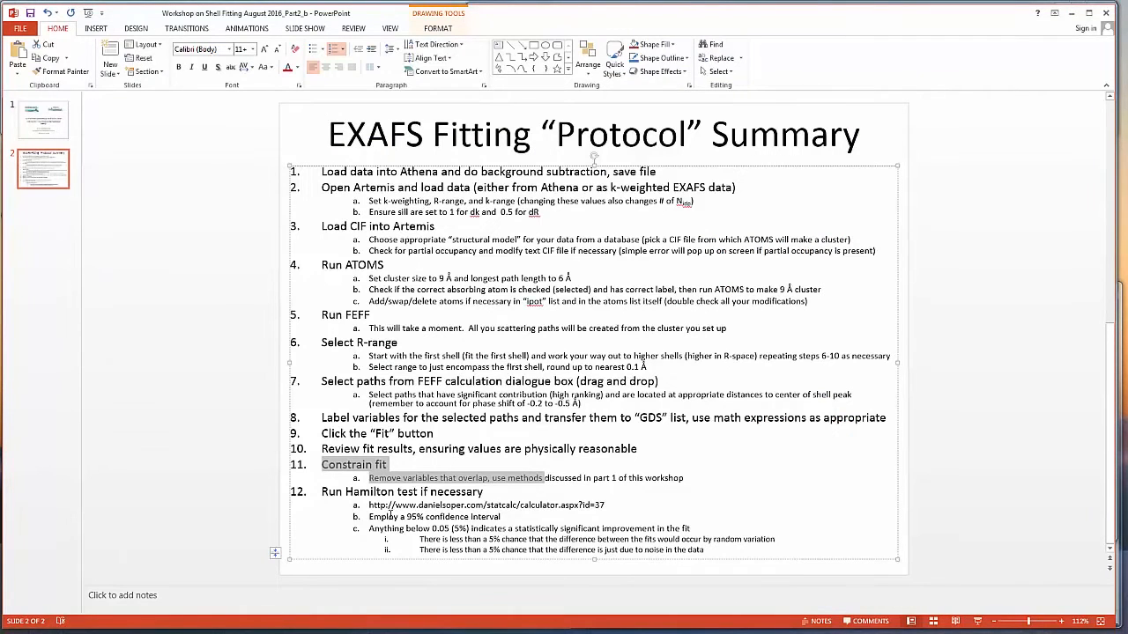
pyautogui.moveTo(373, 517); pyautogui.dragTo(690, 528)
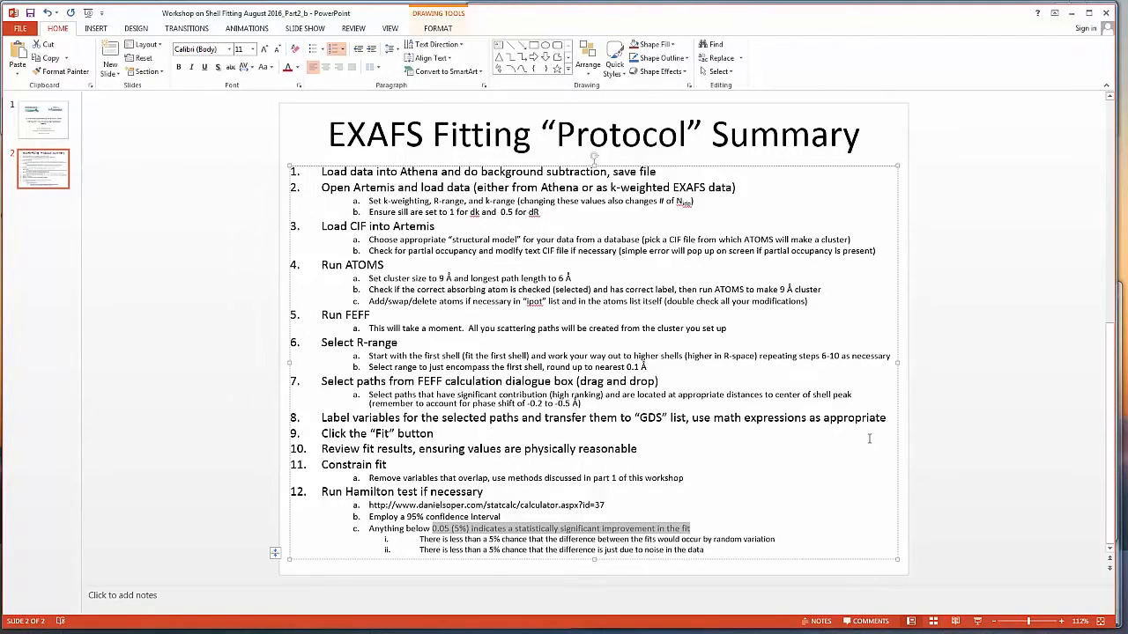
pyautogui.click(1071, 13)
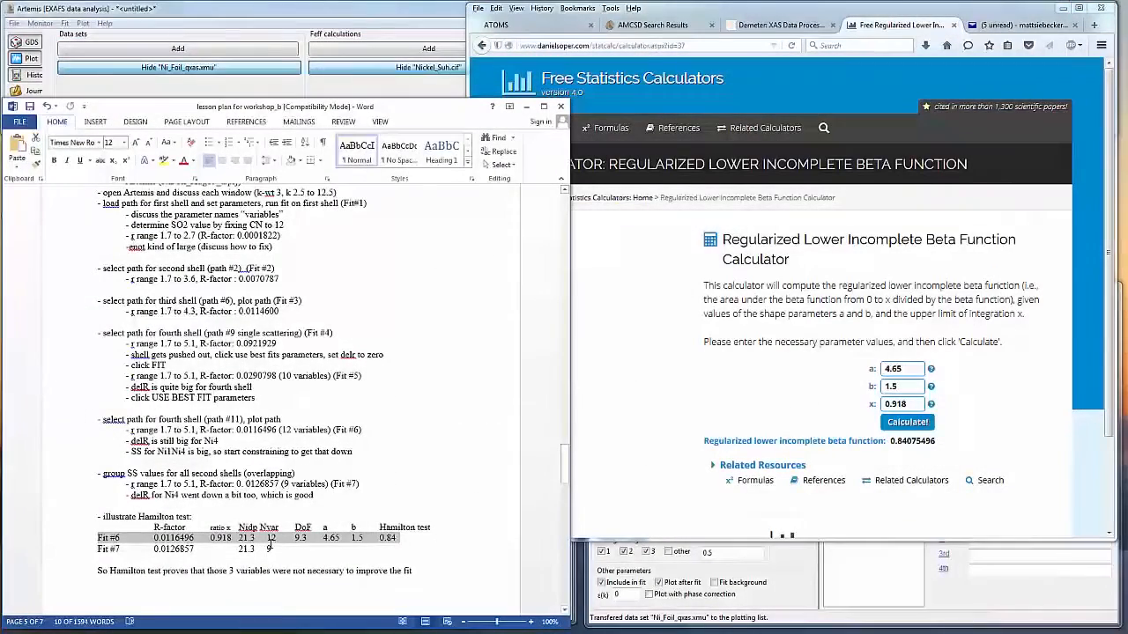
# Step: Review the Hamilton test conclusion in the Word lesson plan and the section below it, and minimize the browser
pyautogui.click(270, 549)
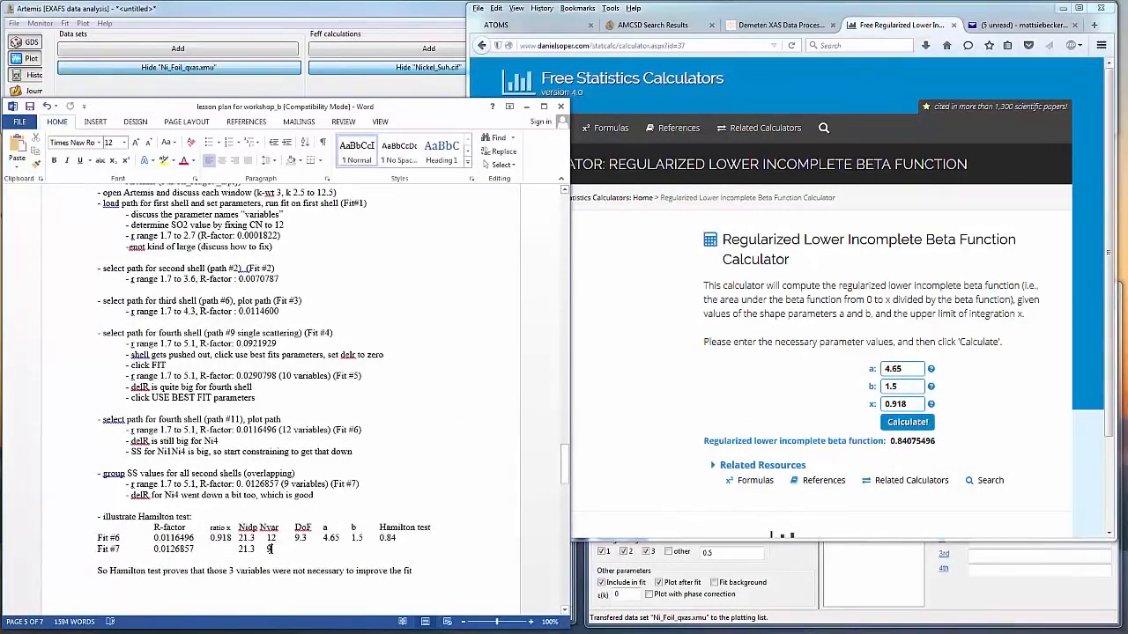
pyautogui.scroll(-2, 271, 549)
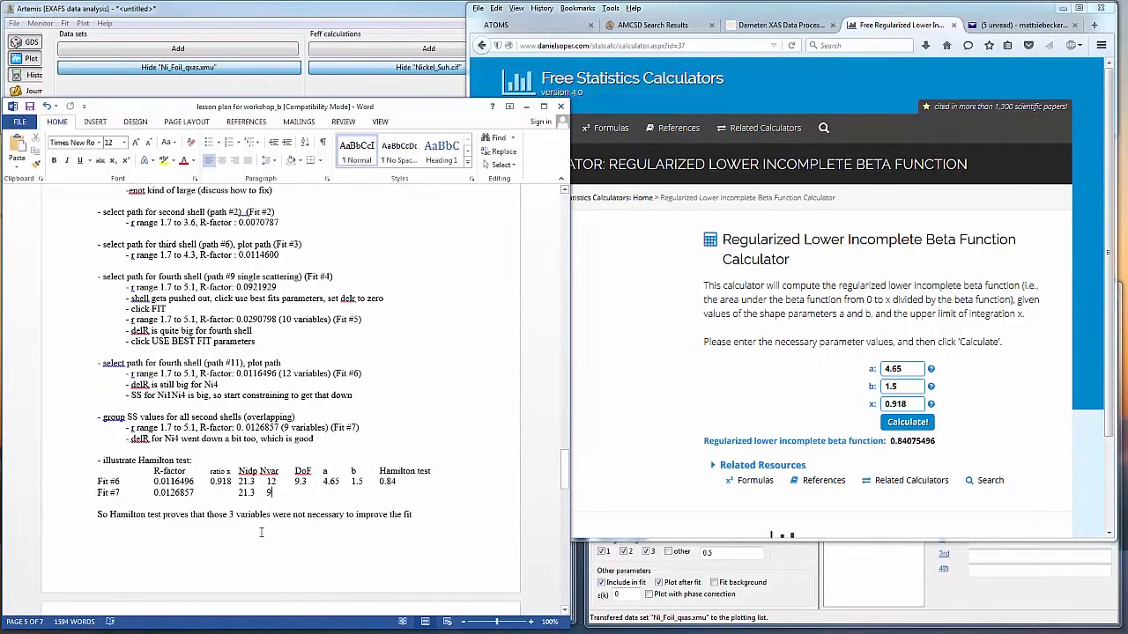
pyautogui.moveTo(134, 514); pyautogui.dragTo(368, 514)
pyautogui.scroll(-7, 368, 514)
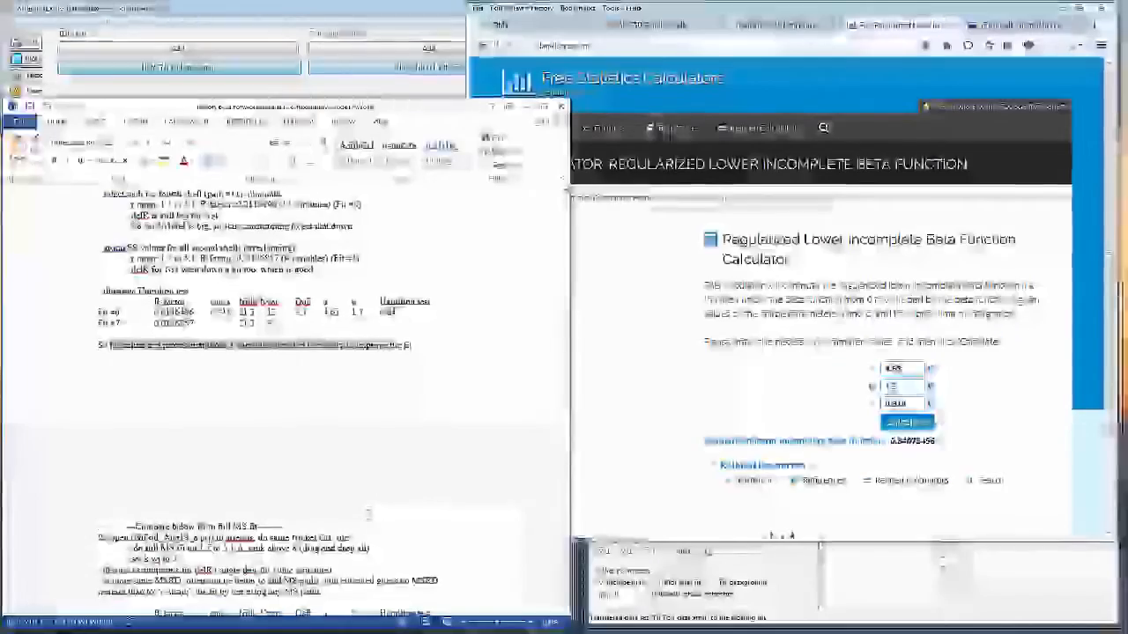
pyautogui.scroll(-2, 368, 514)
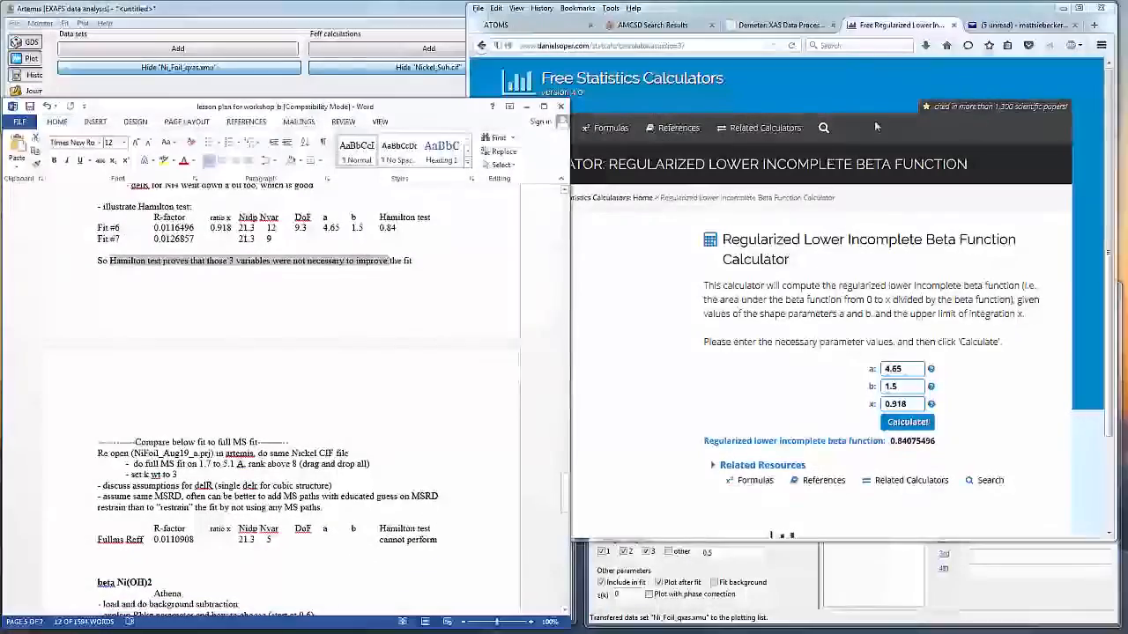
pyautogui.click(1062, 11)
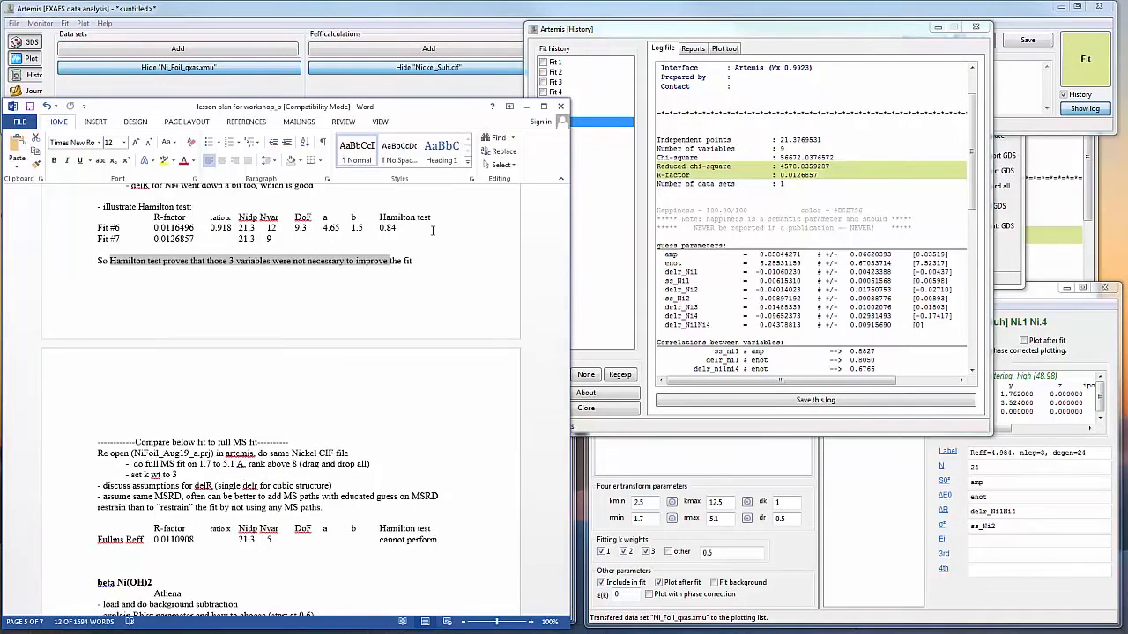
# Step: Compare the Fit #6 and Fit #7 rows of the Hamilton test table and look at the full MS fit notes
pyautogui.scroll(3, 124, 310)
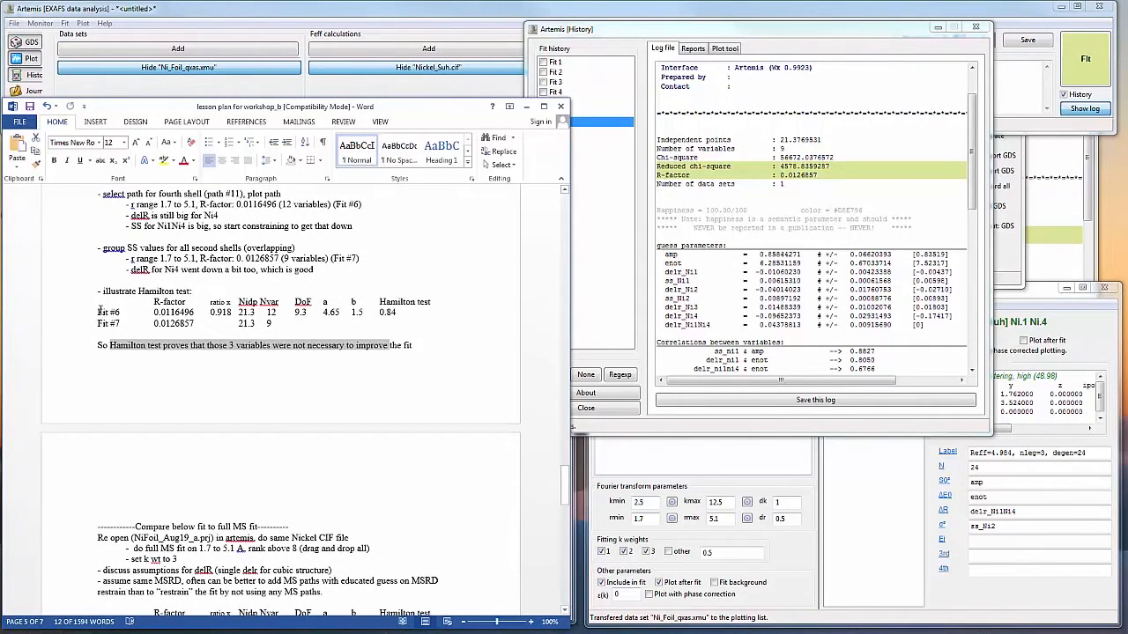
pyautogui.moveTo(99, 311); pyautogui.dragTo(202, 312)
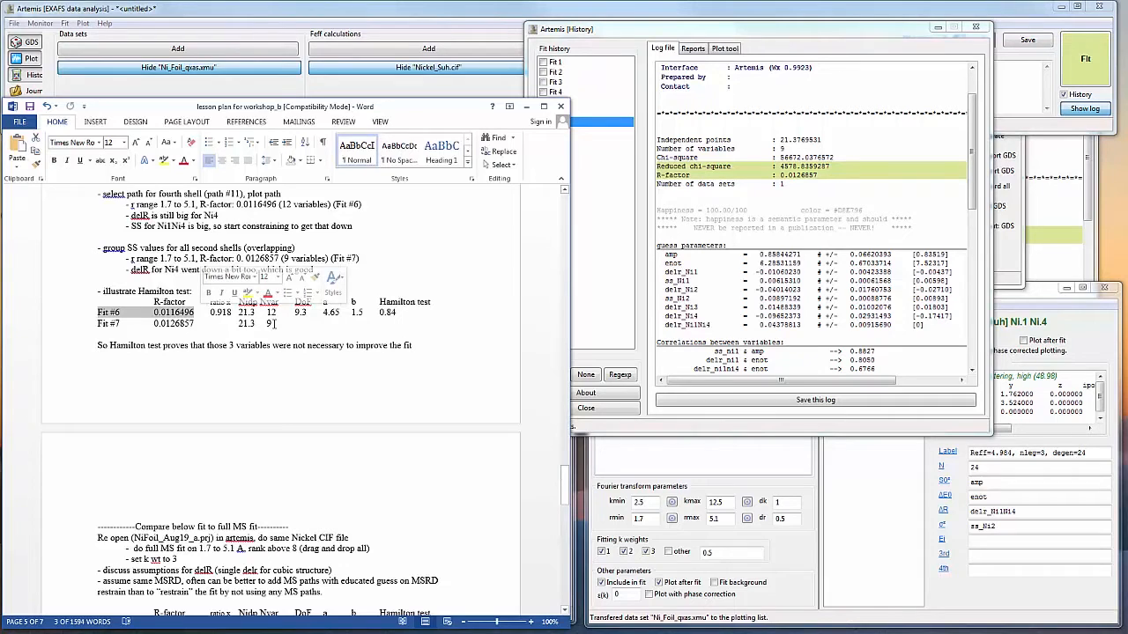
pyautogui.moveTo(274, 323); pyautogui.dragTo(147, 332)
pyautogui.scroll(-2, 176, 353)
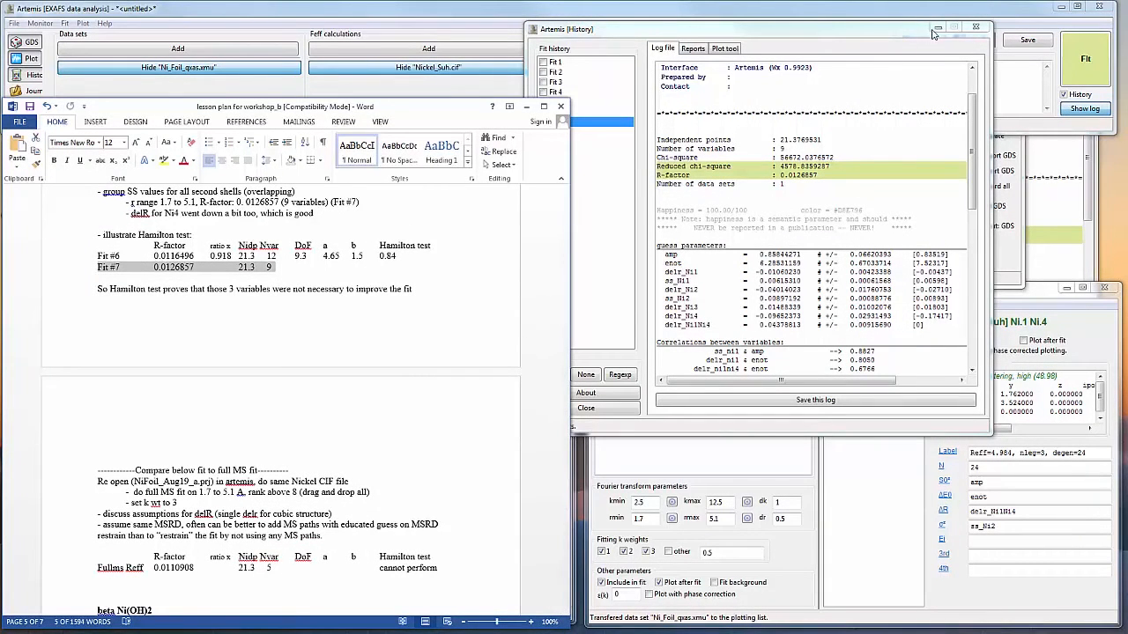
# Step: Exit Artemis without saving the current project
pyautogui.click(621, 33)
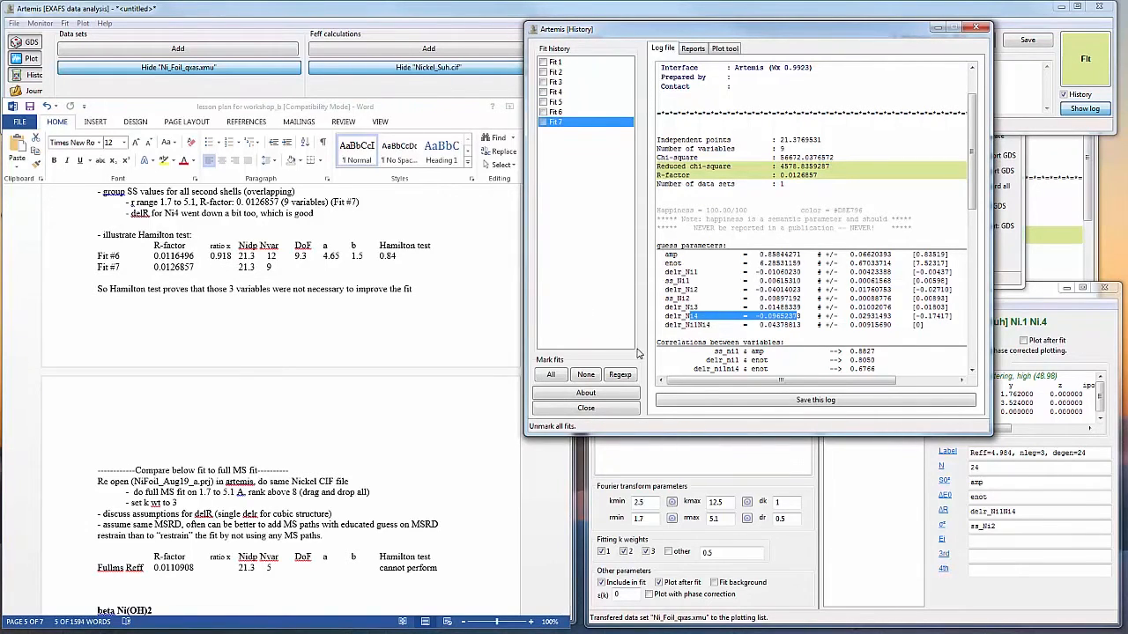
pyautogui.click(614, 411)
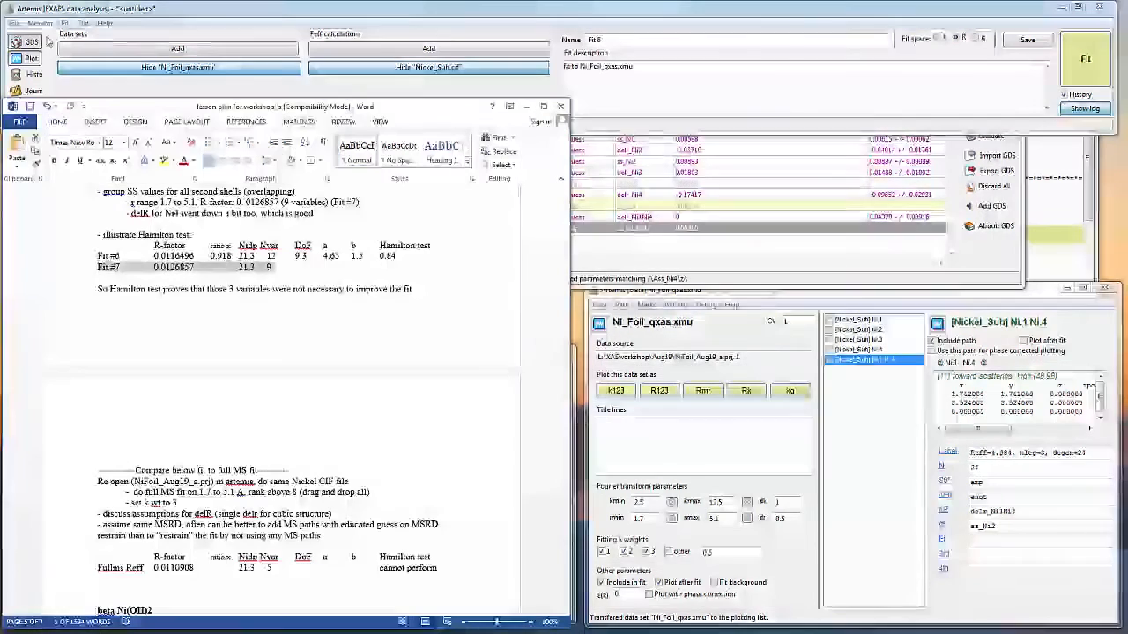
pyautogui.click(28, 33)
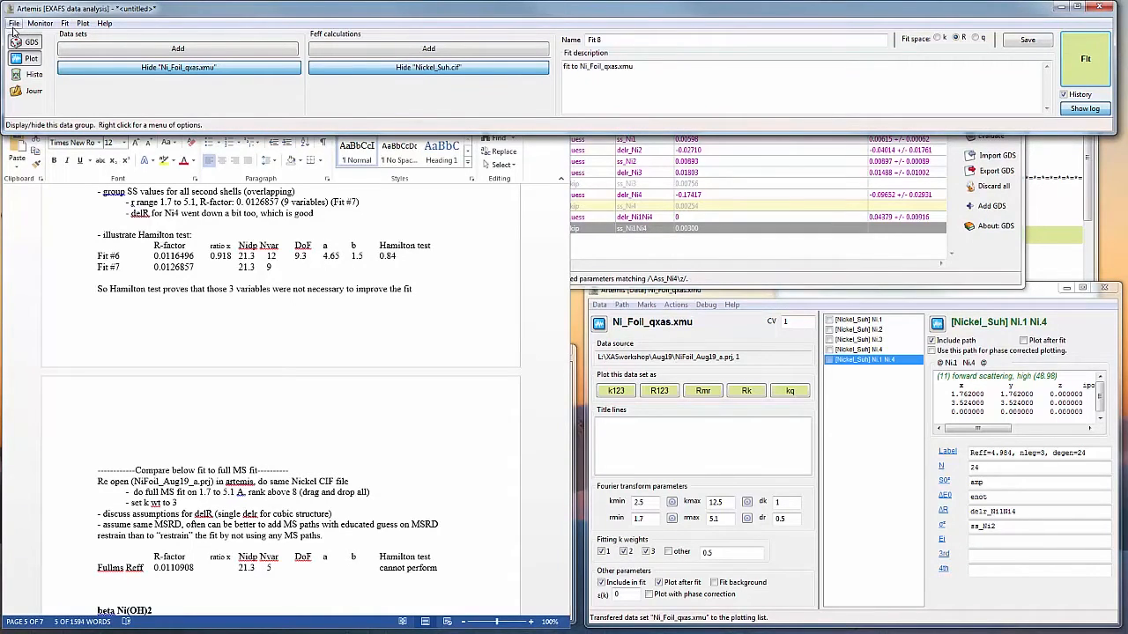
pyautogui.click(34, 77)
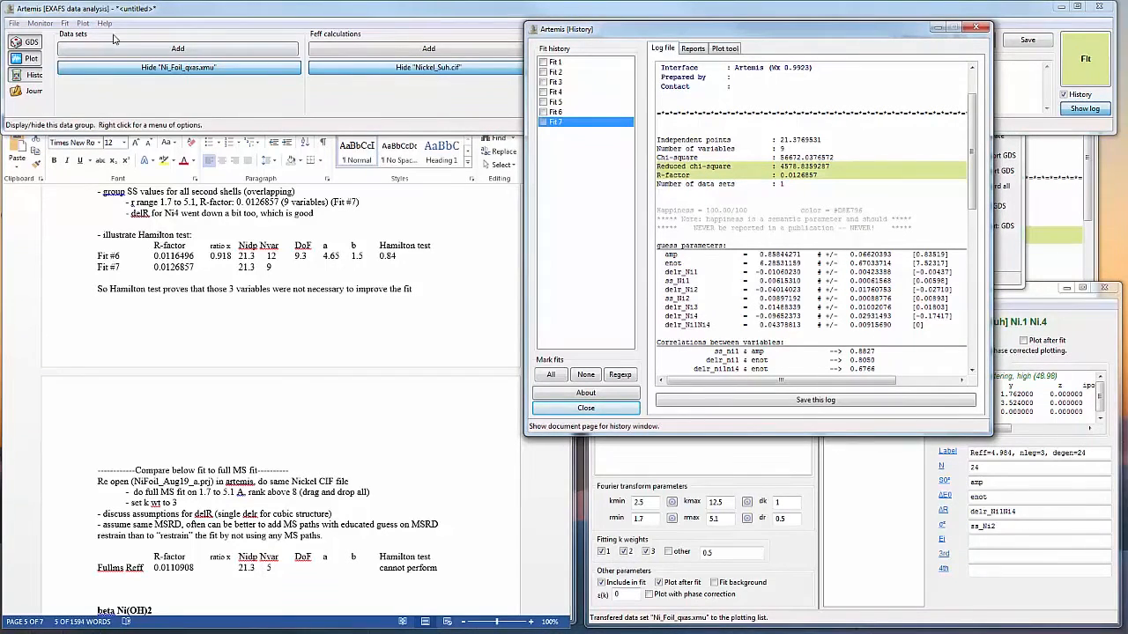
pyautogui.click(15, 24)
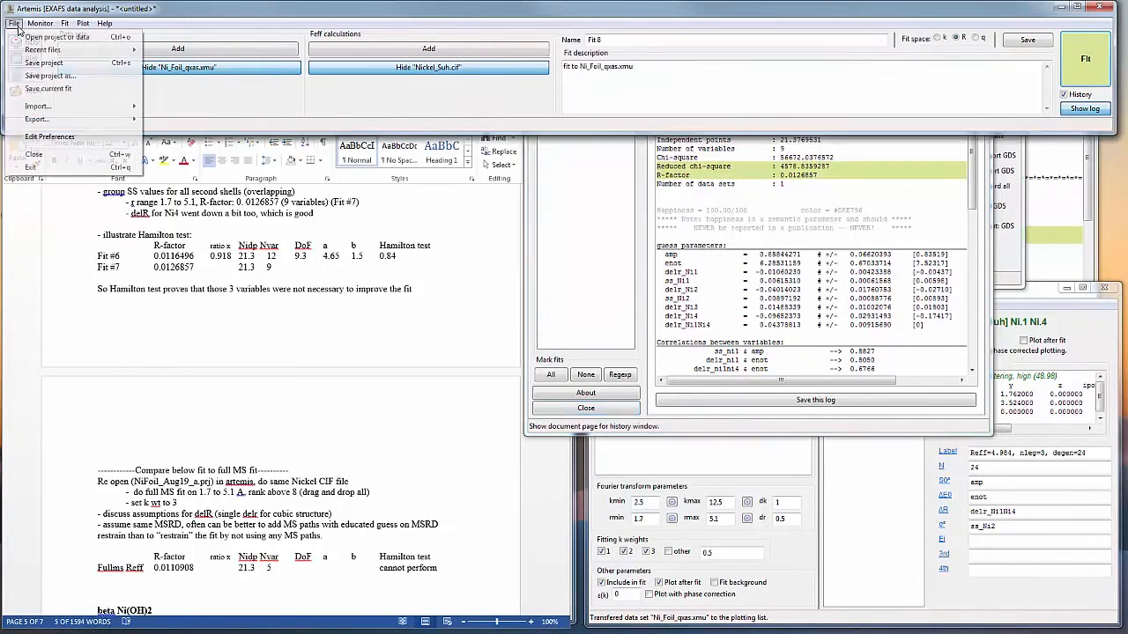
pyautogui.click(46, 169)
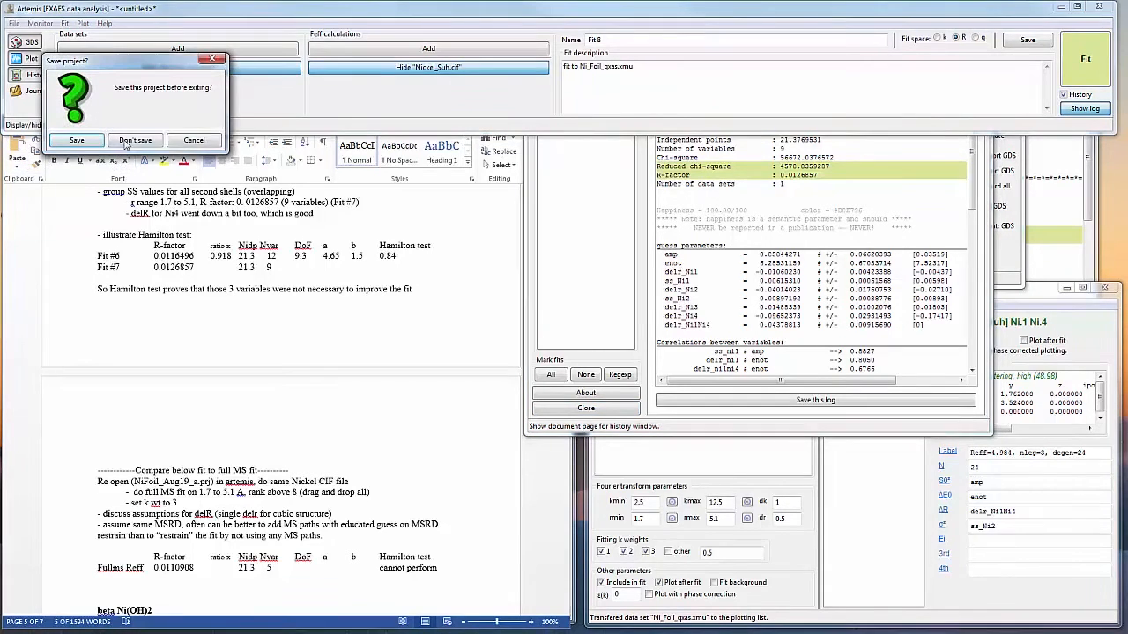
pyautogui.click(124, 141)
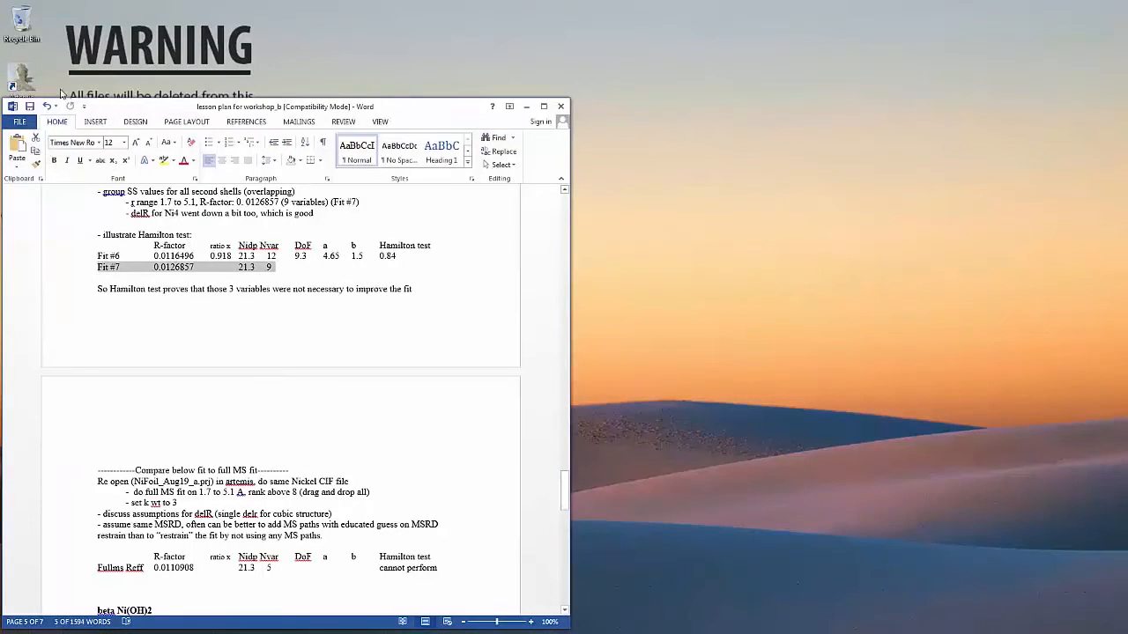
# Step: Relaunch Artemis, minimize Word and the console window, and place the plot window just below the main window
pyautogui.doubleClick(22, 82)
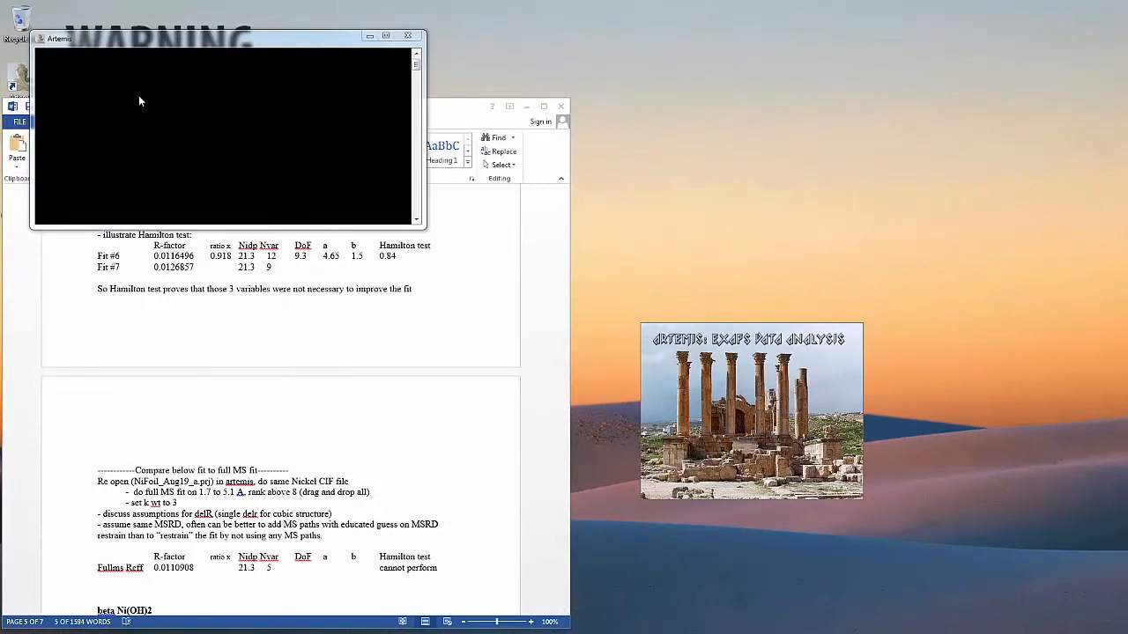
pyautogui.click(527, 107)
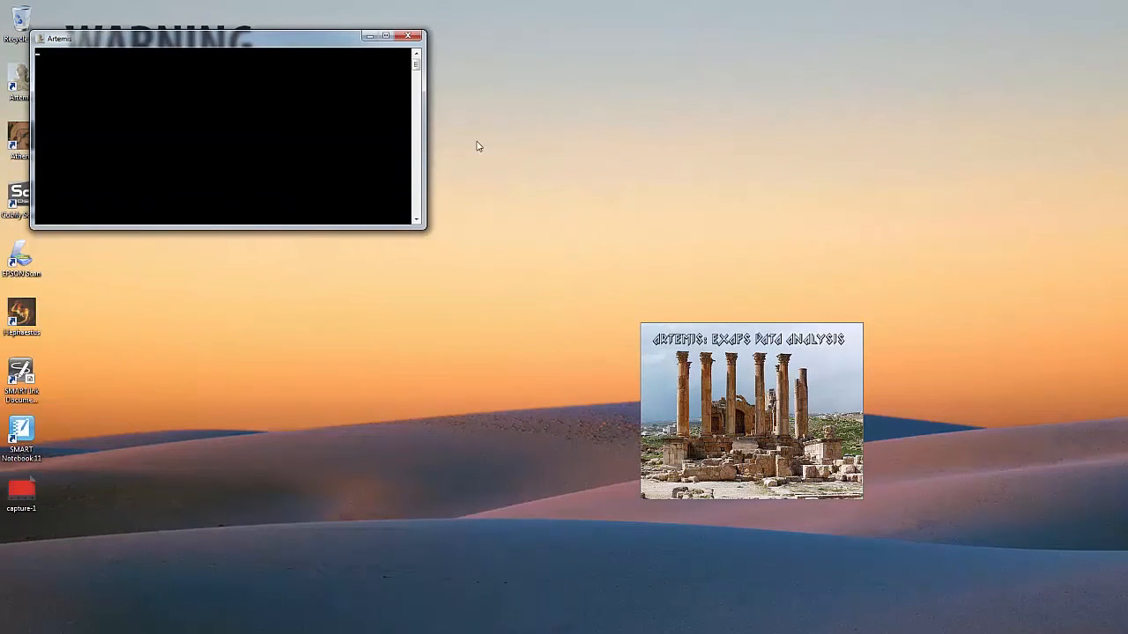
pyautogui.click(370, 36)
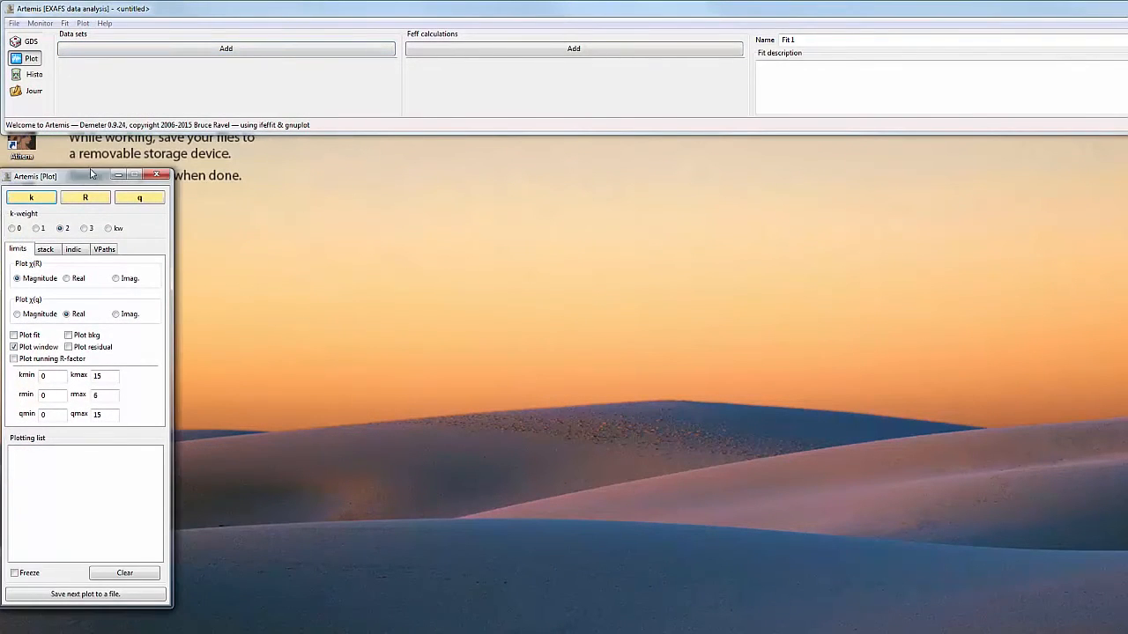
pyautogui.moveTo(91, 174); pyautogui.dragTo(101, 154)
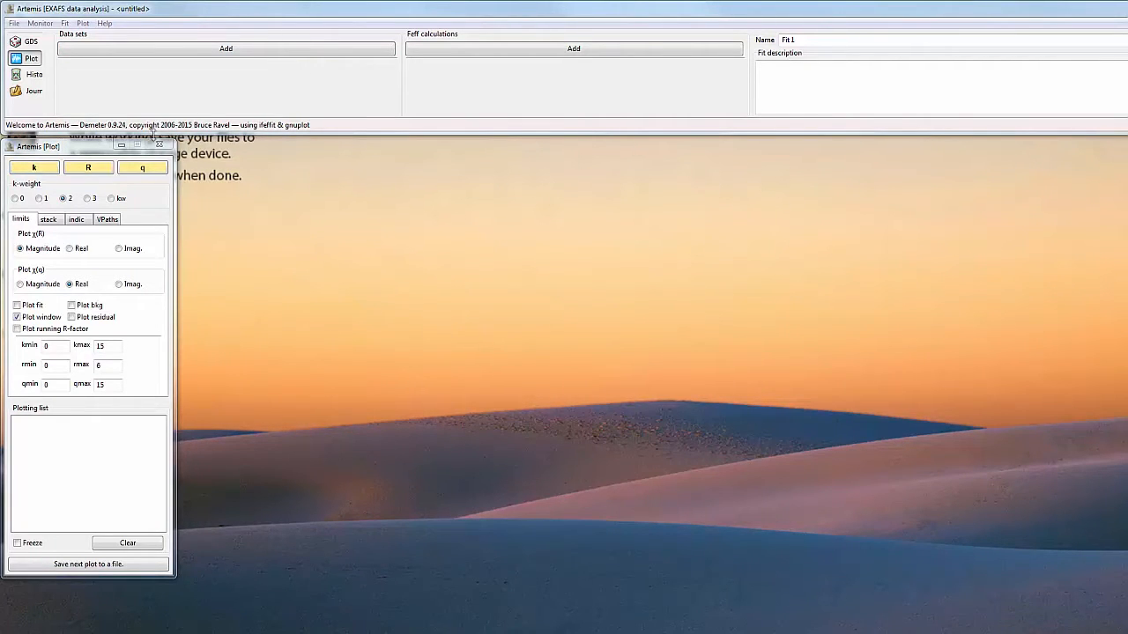
pyautogui.click(178, 14)
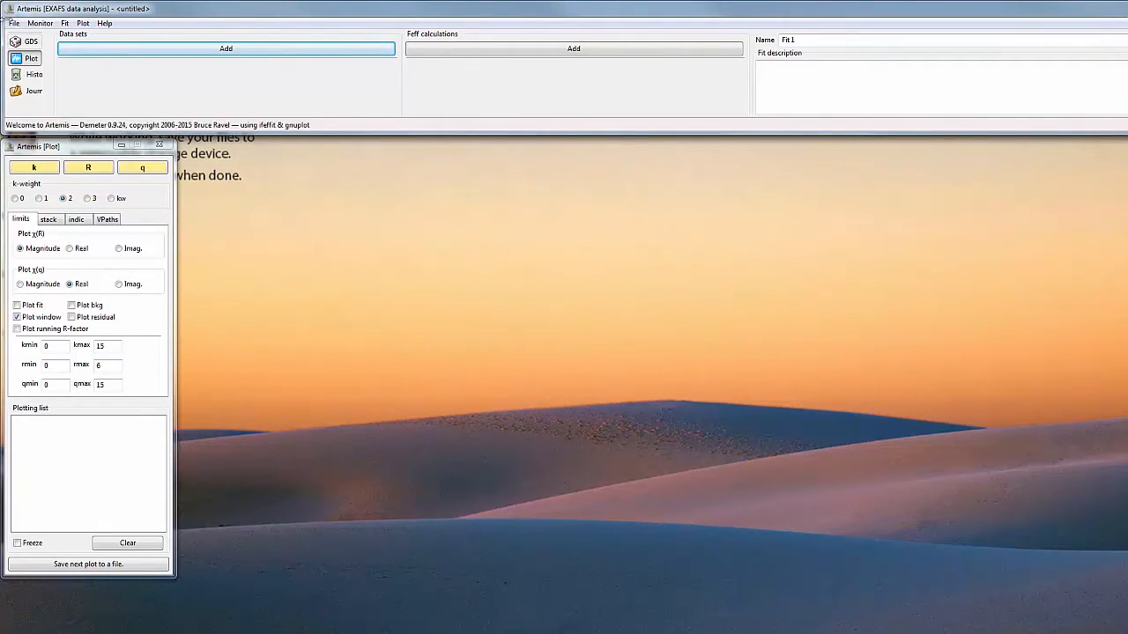
# Step: Import Ni_Foil_qxas.xmu from the NiFoil_Aug19_a project in L:\XASworkshop\Aug19, and move its data window clear of the plot
pyautogui.click(14, 23)
pyautogui.click(35, 37)
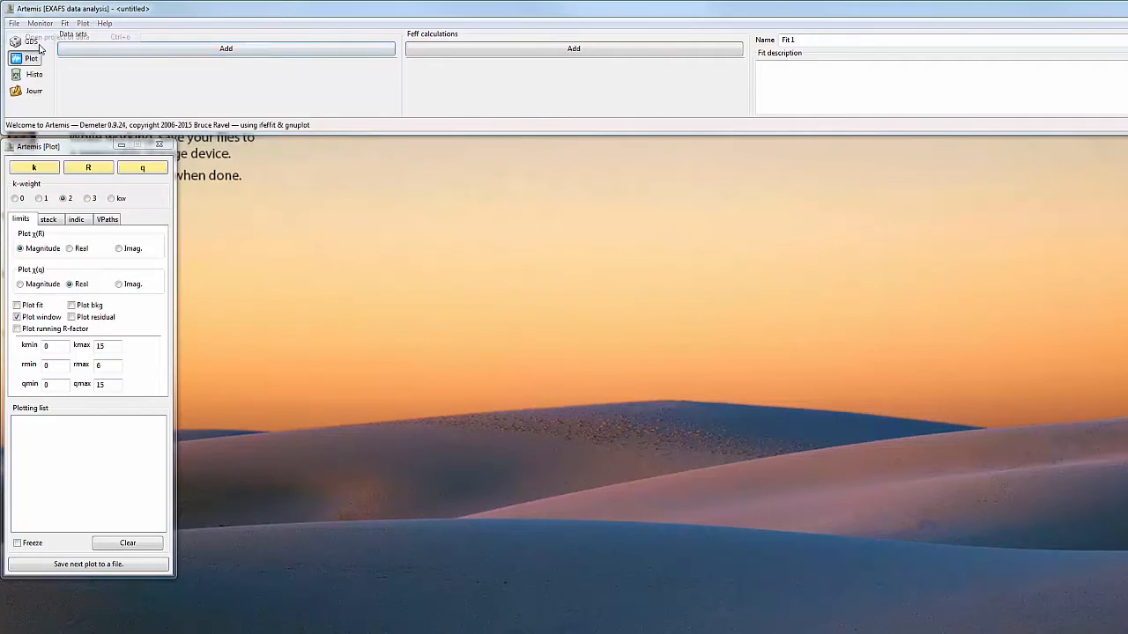
pyautogui.click(75, 273)
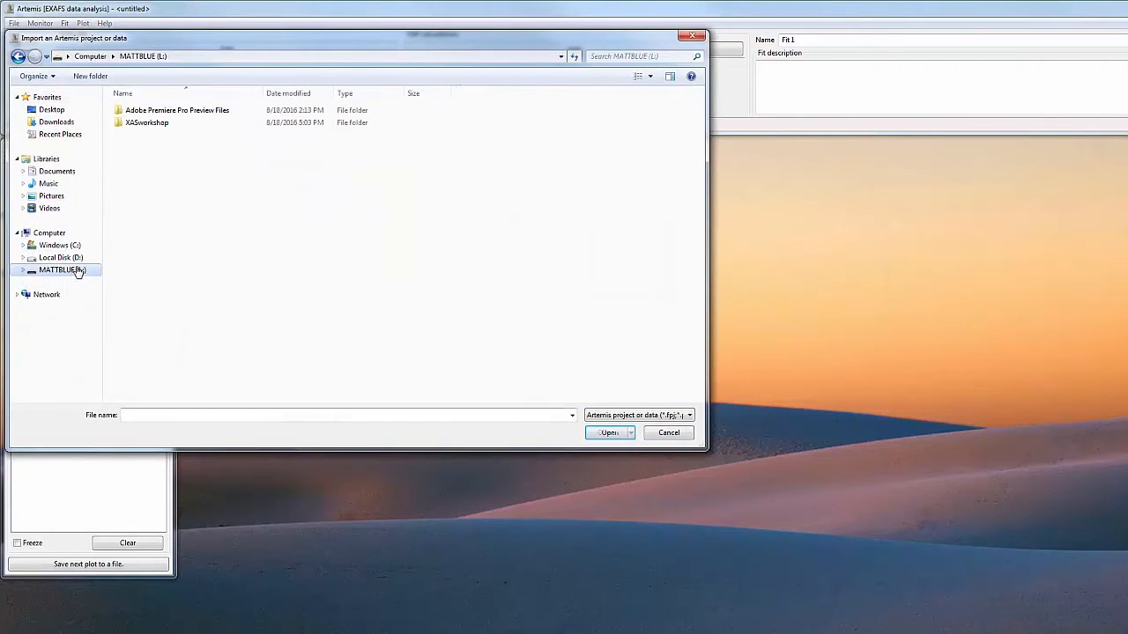
pyautogui.doubleClick(160, 124)
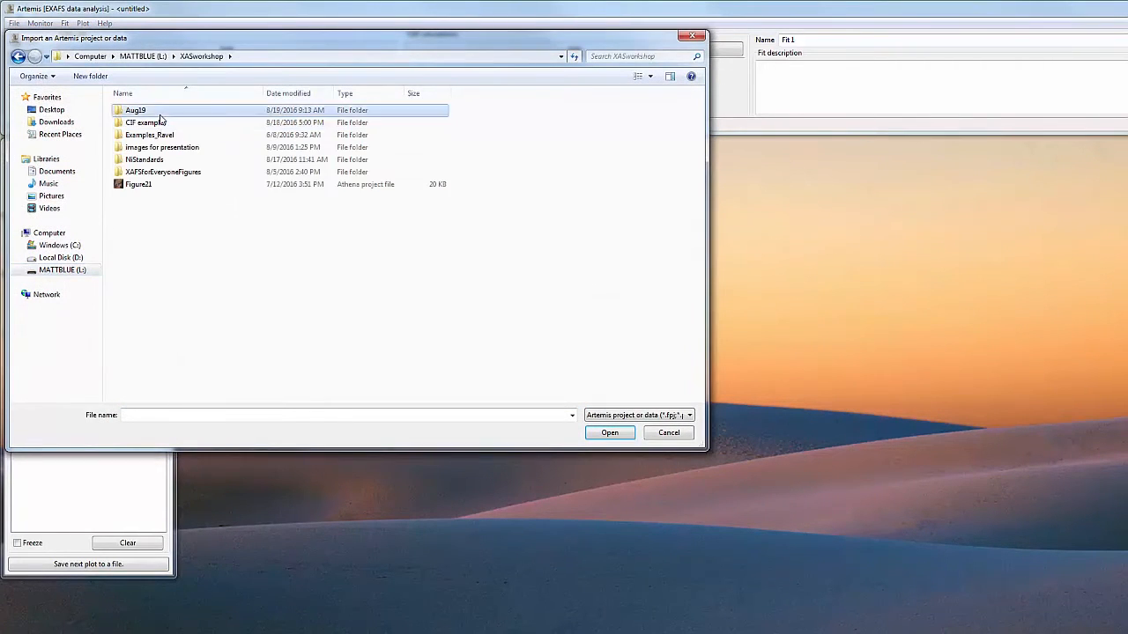
pyautogui.doubleClick(137, 110)
pyautogui.click(148, 147)
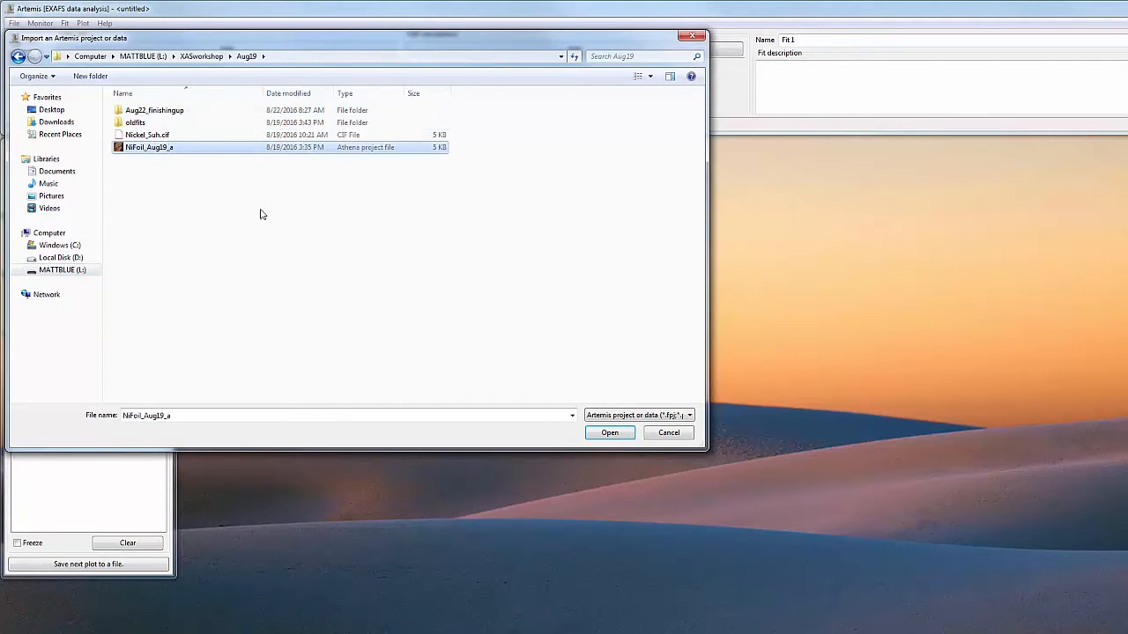
pyautogui.click(604, 432)
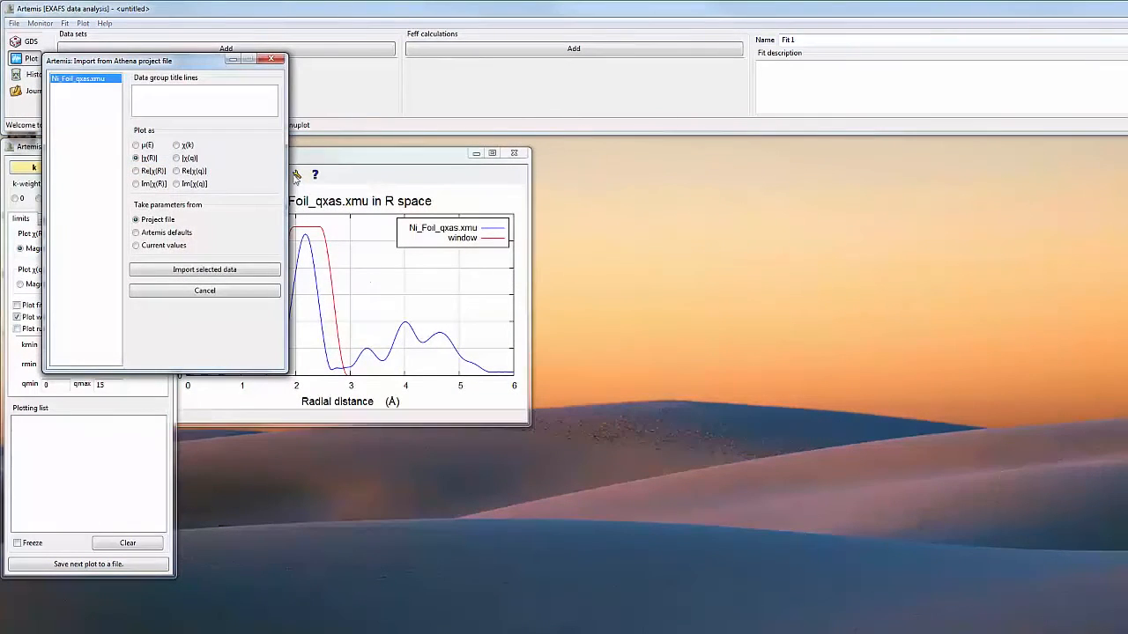
pyautogui.click(220, 270)
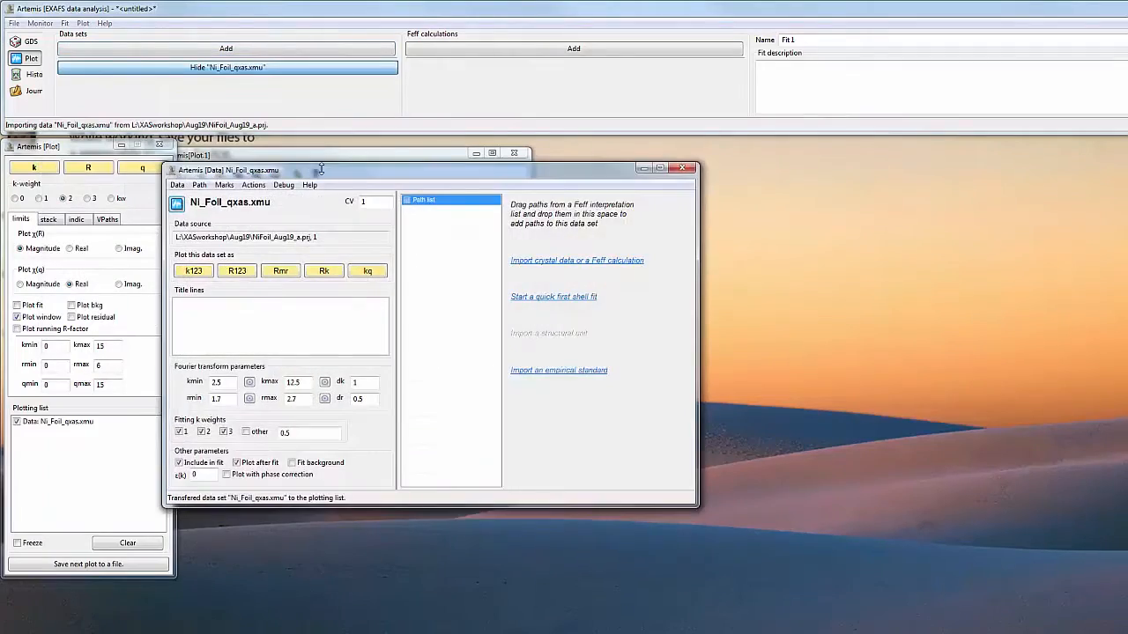
pyautogui.moveTo(357, 176); pyautogui.dragTo(771, 296)
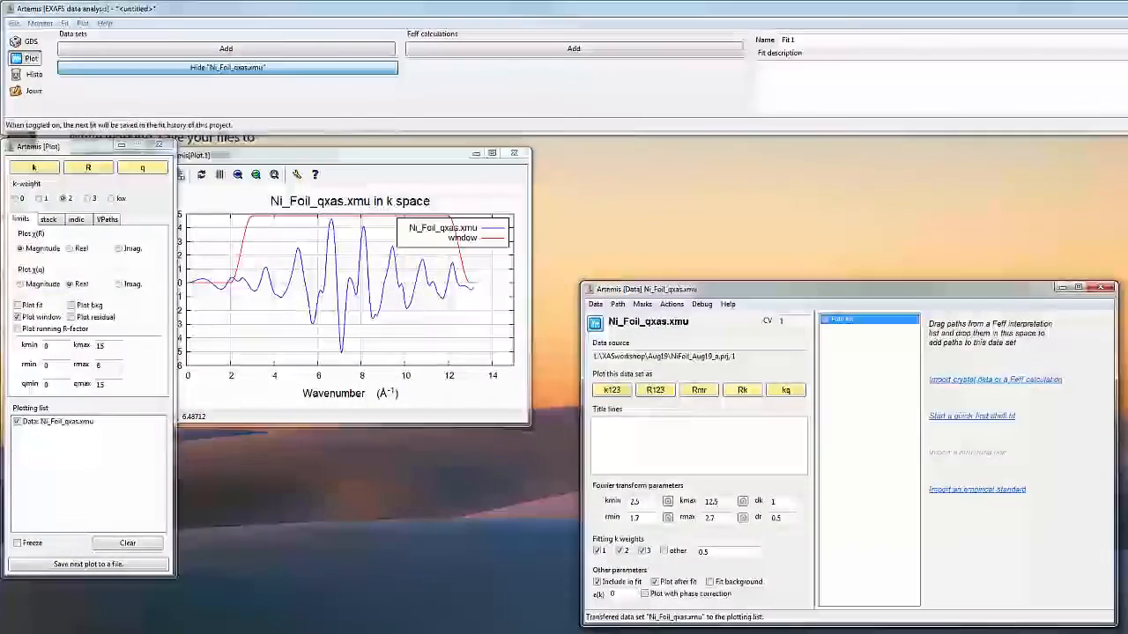
# Step: Narrow the main window to fit the screen and move the plot window down beside the data window
pyautogui.moveTo(1127, 94); pyautogui.dragTo(1114, 93)
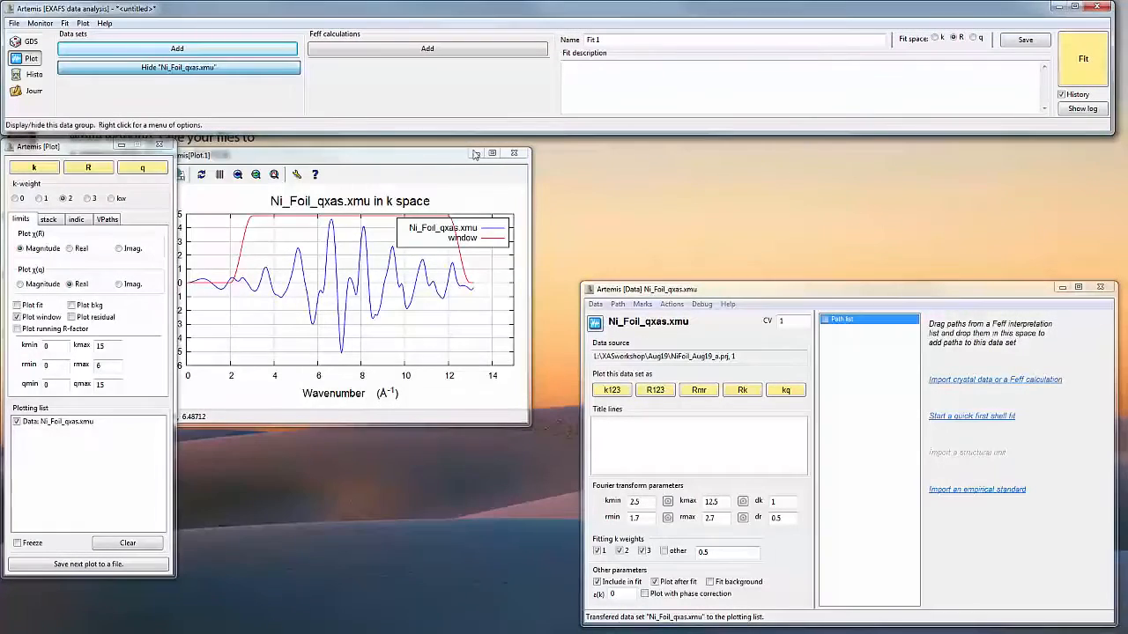
pyautogui.moveTo(445, 159); pyautogui.dragTo(450, 353)
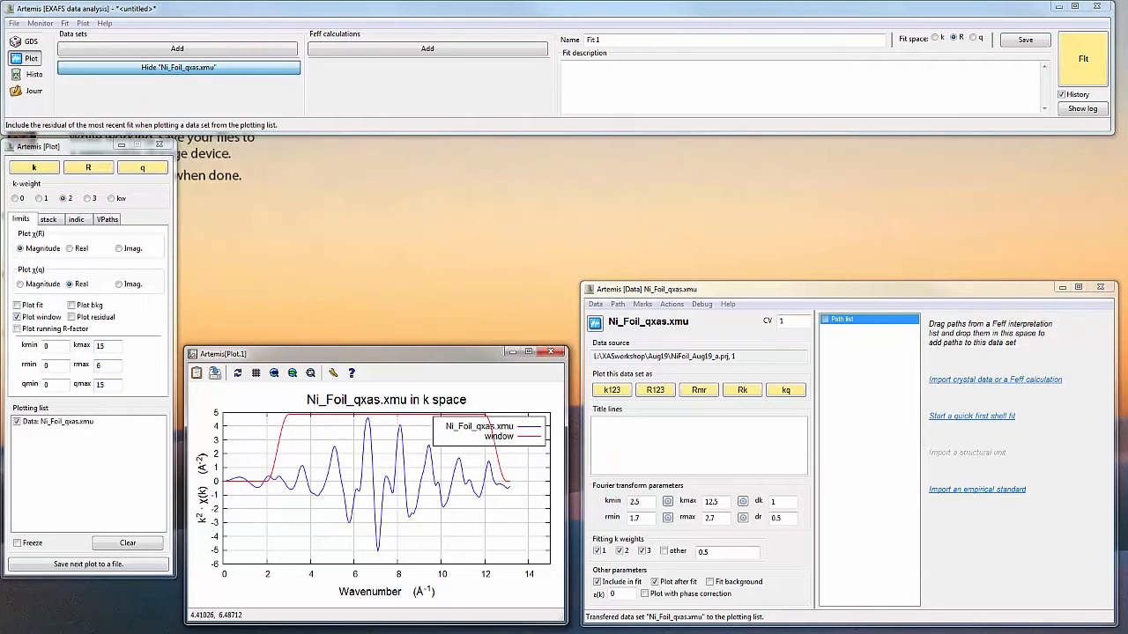
# Step: Check the full MS fit instructions in the Word lesson plan, and plot the Ni foil data in k space with k-weight 3
pyautogui.hotkey('alt', 'Tab')
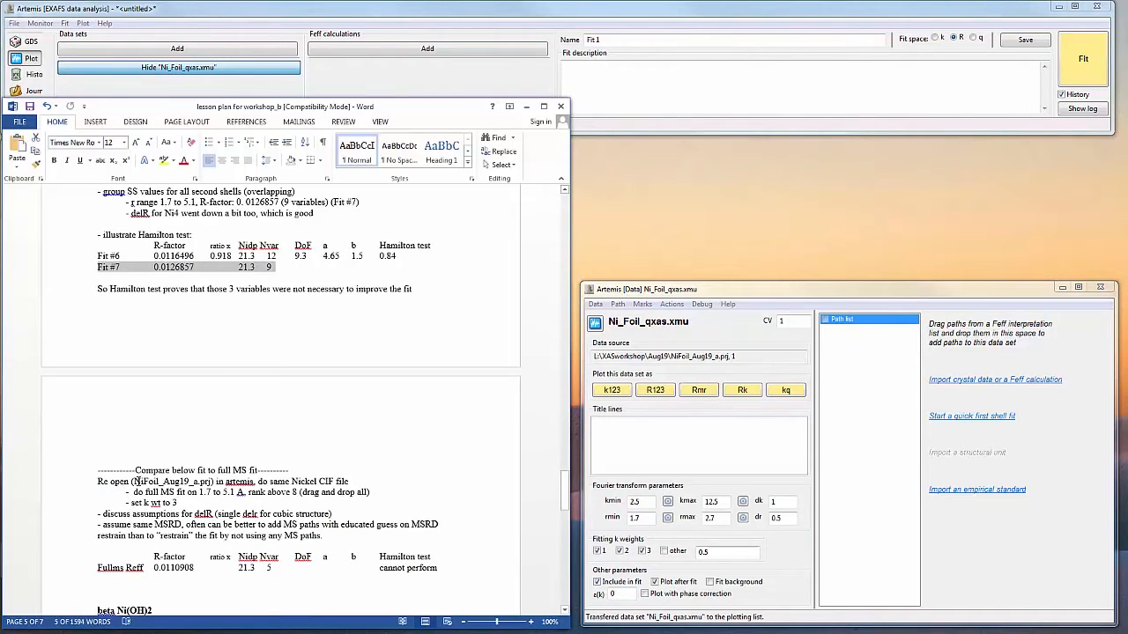
pyautogui.moveTo(136, 481); pyautogui.dragTo(269, 491)
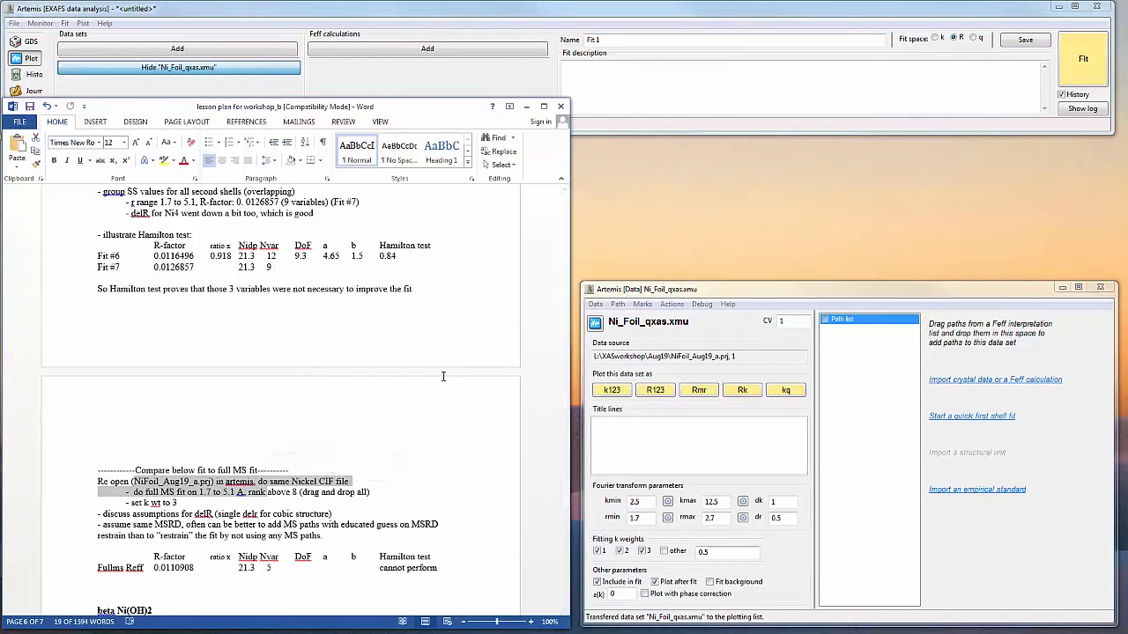
pyautogui.click(526, 106)
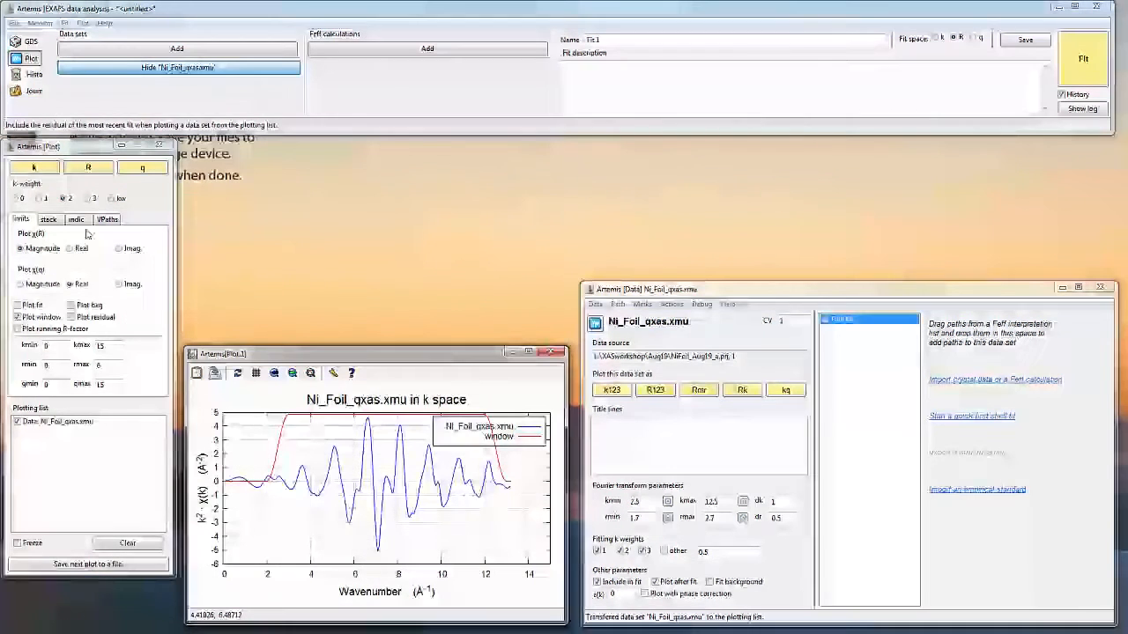
pyautogui.click(89, 199)
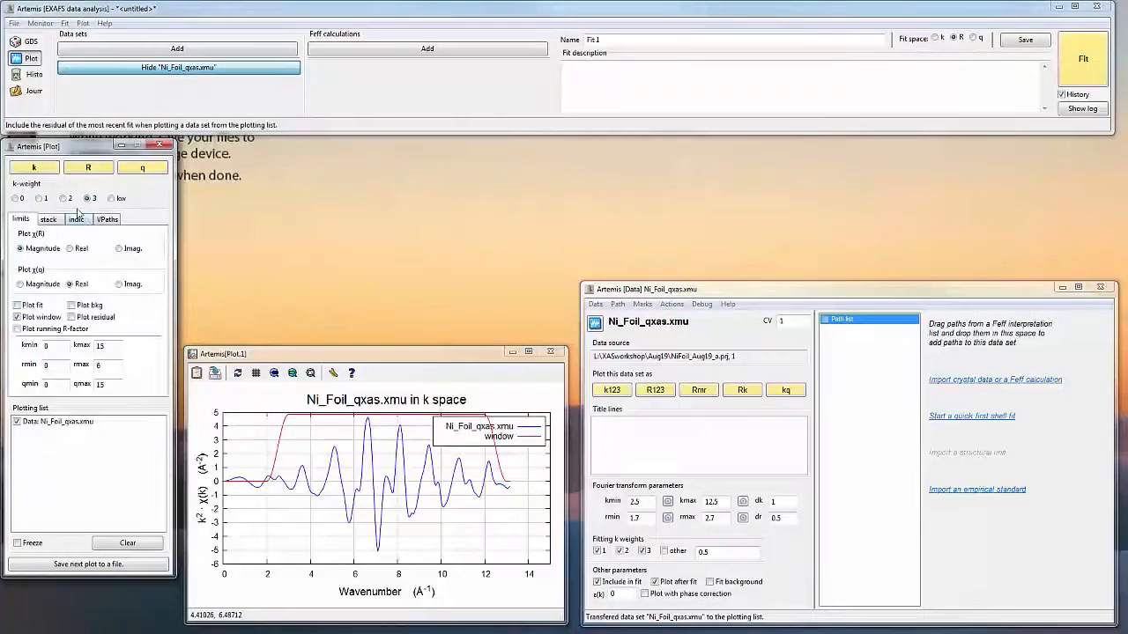
pyautogui.click(33, 168)
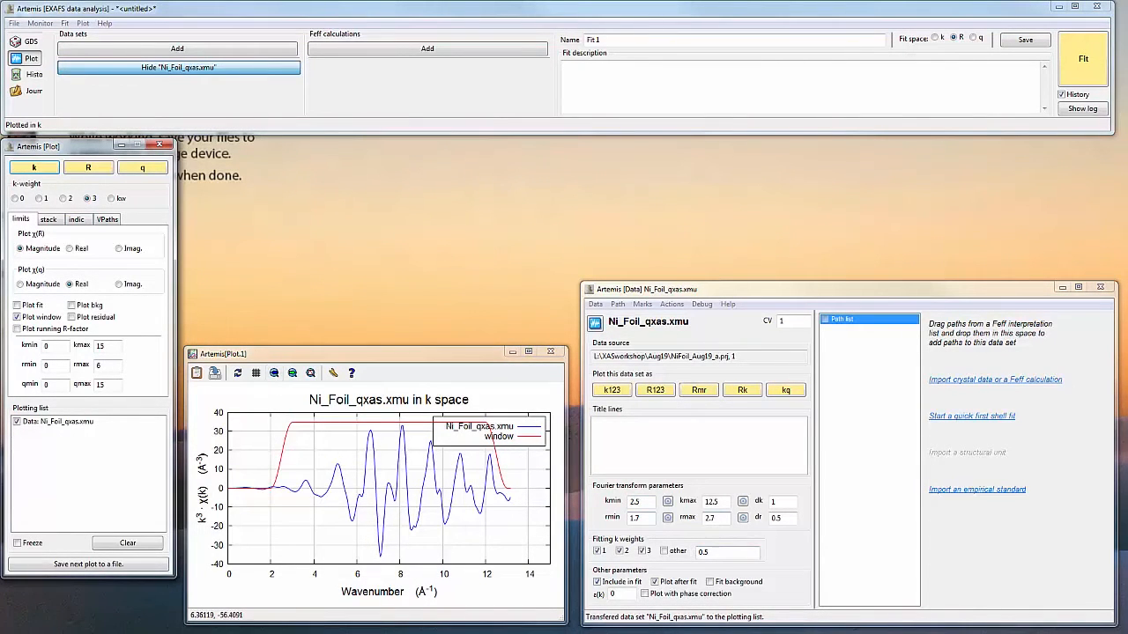
# Step: Review the R range in the Word full MS fit notes and set the data set's rmax to 5.1
pyautogui.click(363, 633)
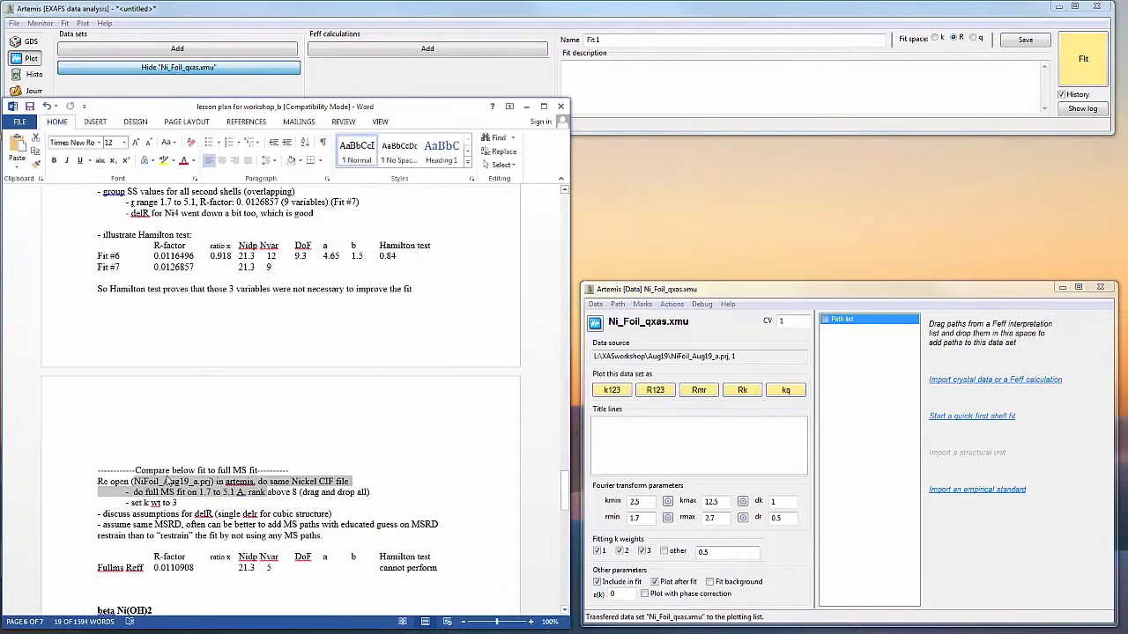
pyautogui.click(260, 482)
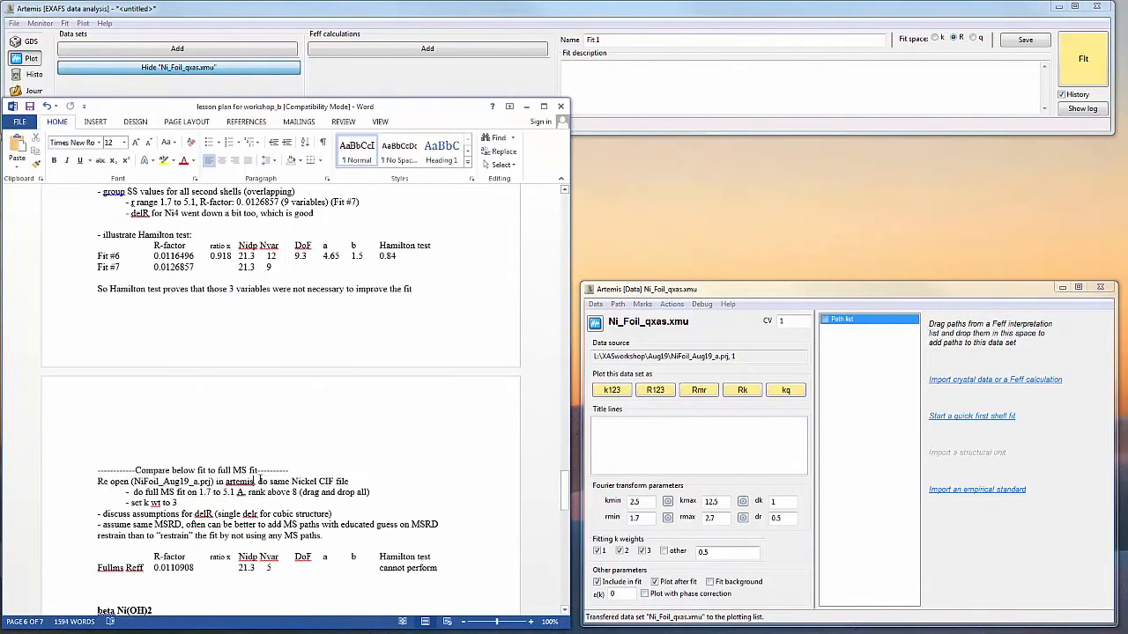
pyautogui.moveTo(133, 493); pyautogui.dragTo(268, 493)
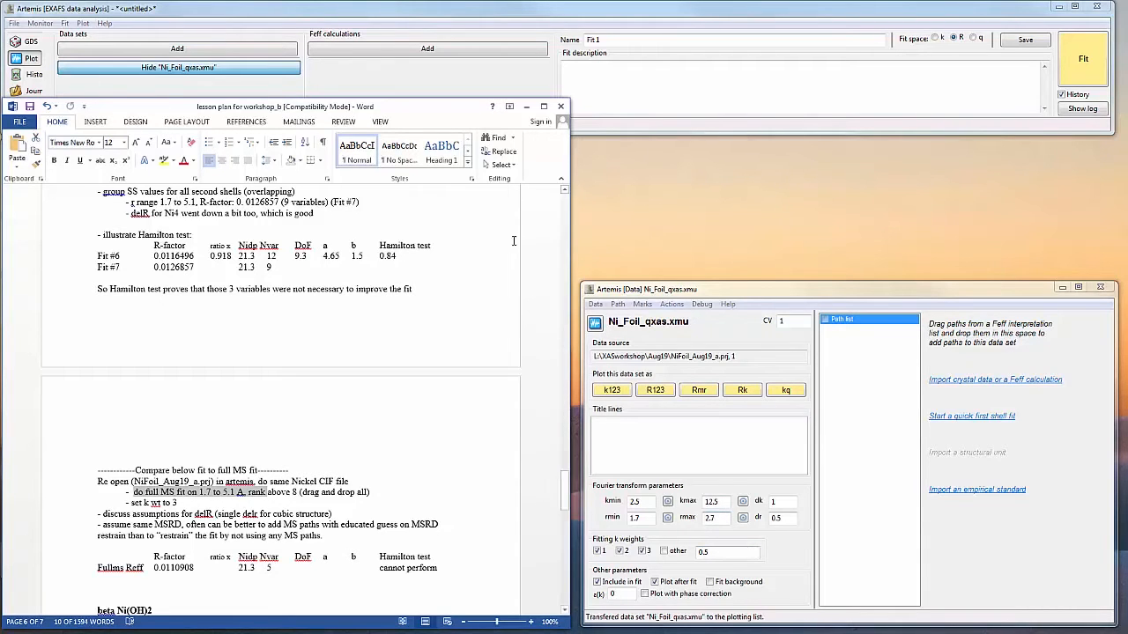
pyautogui.click(527, 108)
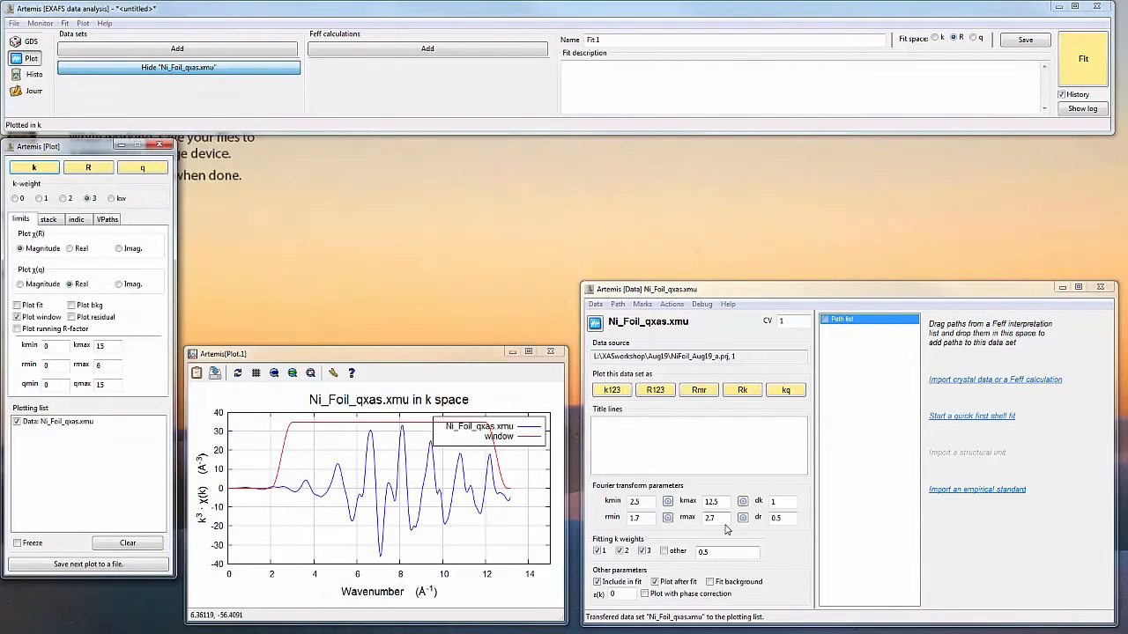
pyautogui.moveTo(717, 518); pyautogui.dragTo(692, 522)
pyautogui.write('5.1')
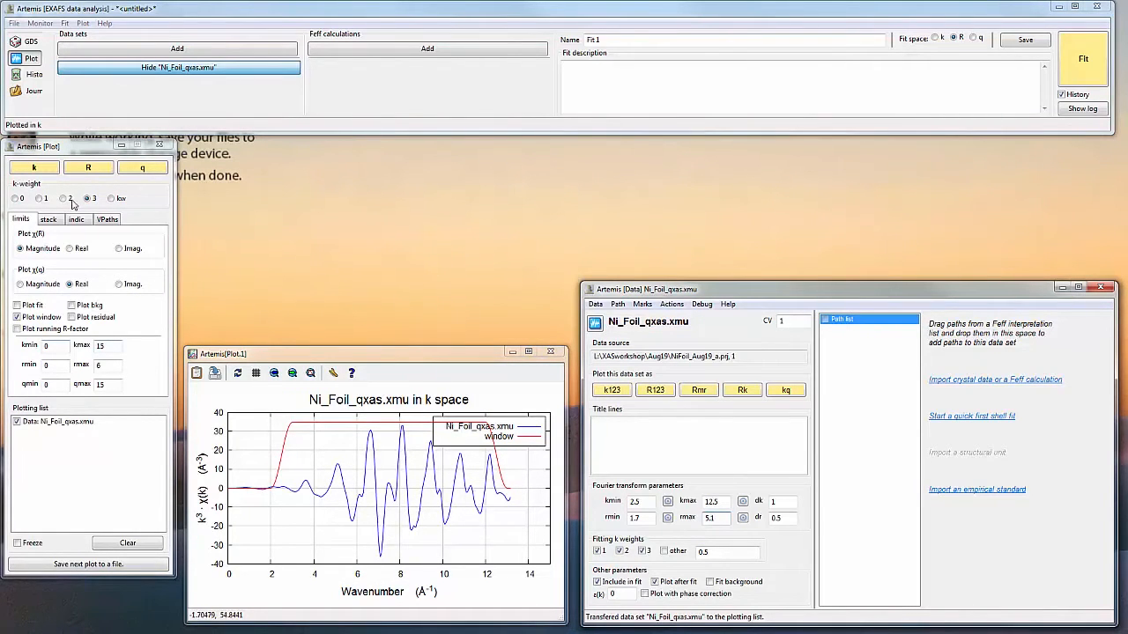
# Step: Plot the Ni foil data in R space with the plot range's rmax extended to 8
pyautogui.click(88, 168)
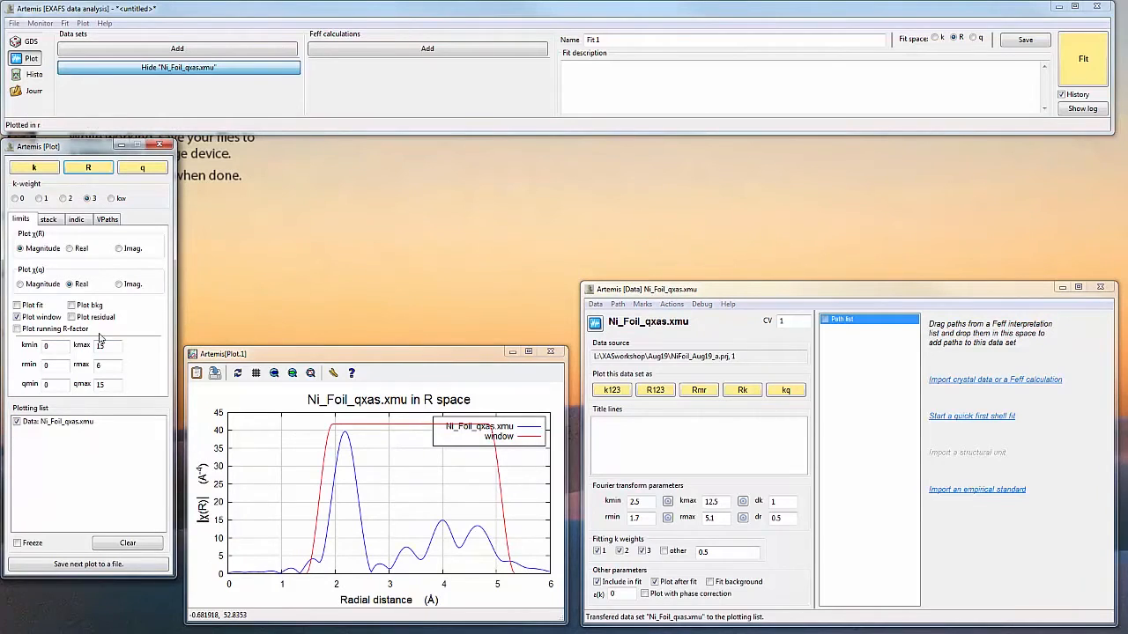
pyautogui.moveTo(108, 364); pyautogui.dragTo(82, 371)
pyautogui.write('8')
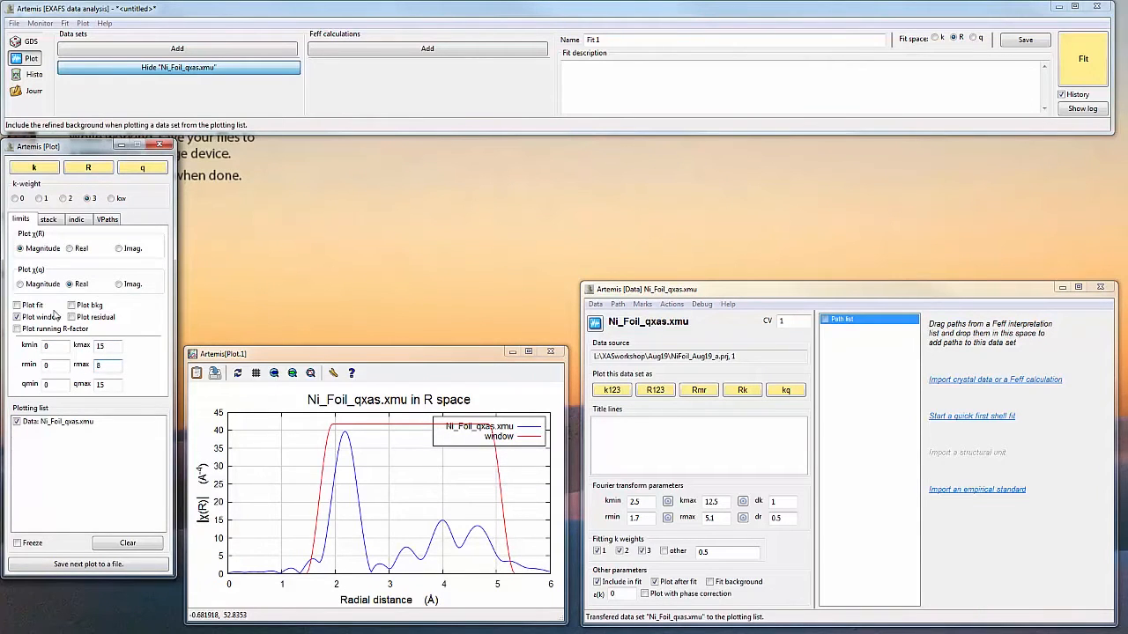
pyautogui.click(88, 168)
# Step: Add a Feff calculation from Nickel_Suh.cif with cluster size 9 and longest path 6, and run Atoms and Feff
pyautogui.click(357, 49)
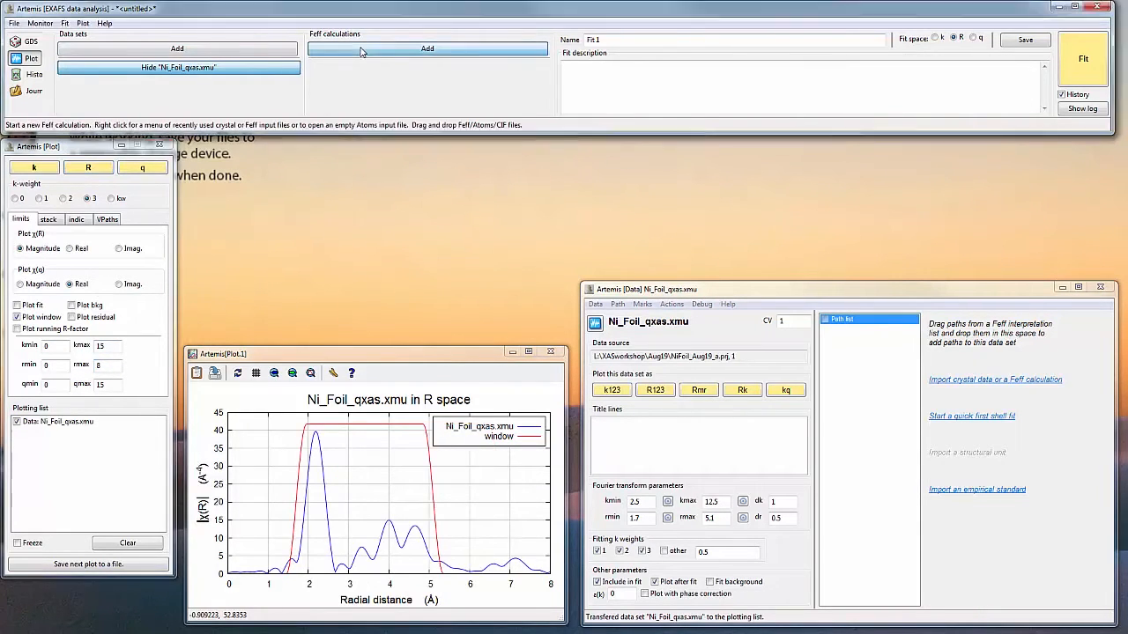
pyautogui.doubleClick(147, 135)
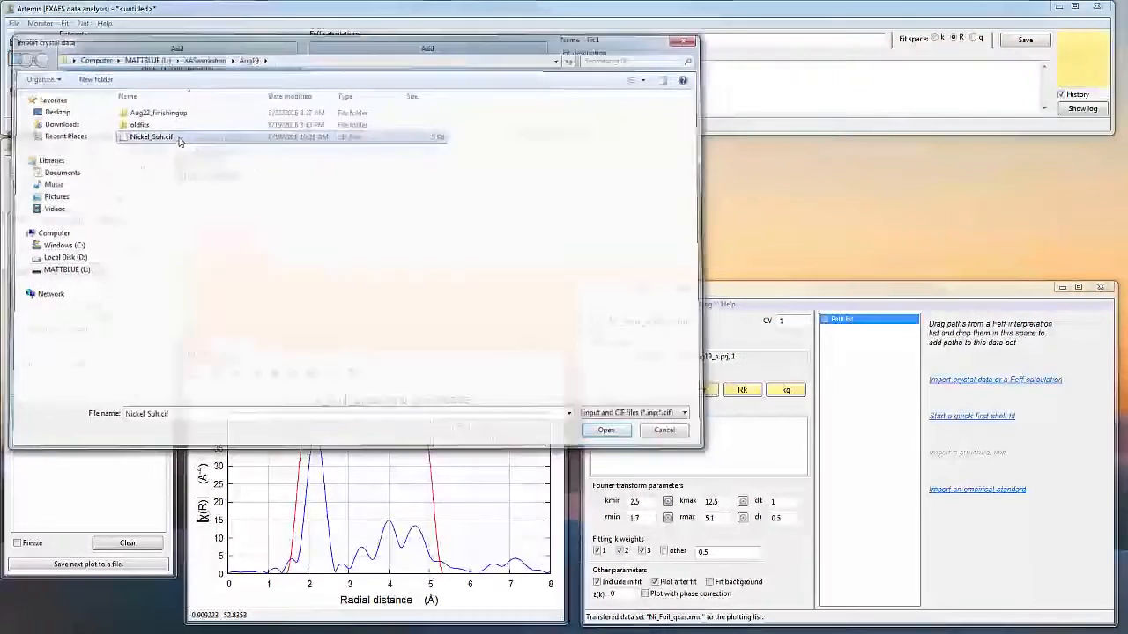
pyautogui.doubleClick(389, 407)
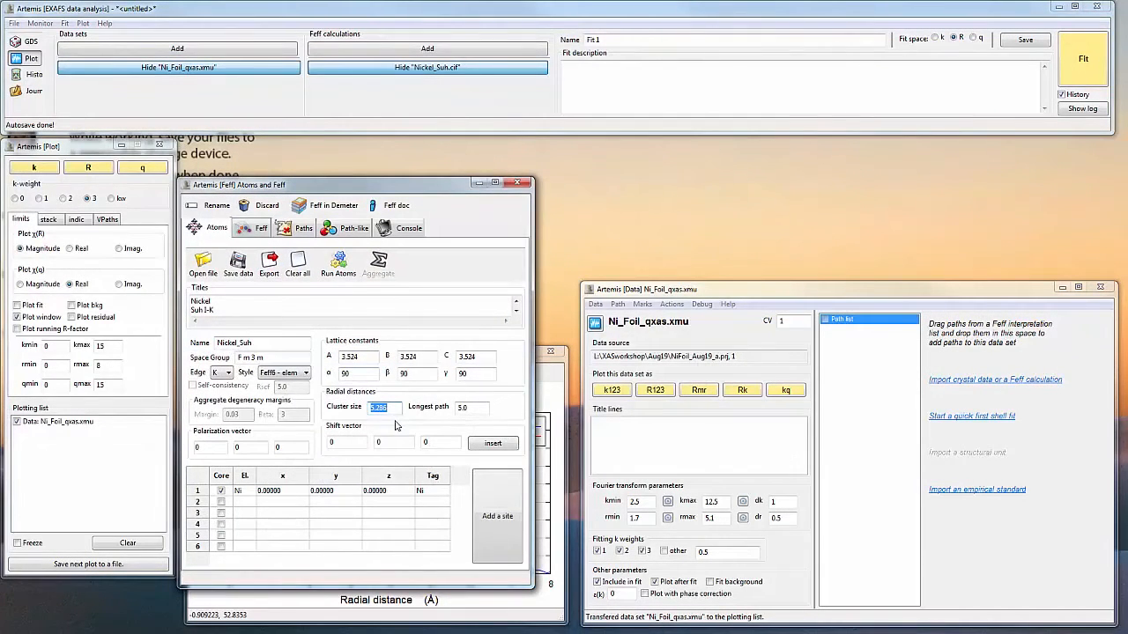
pyautogui.write('9')
pyautogui.doubleClick(467, 407)
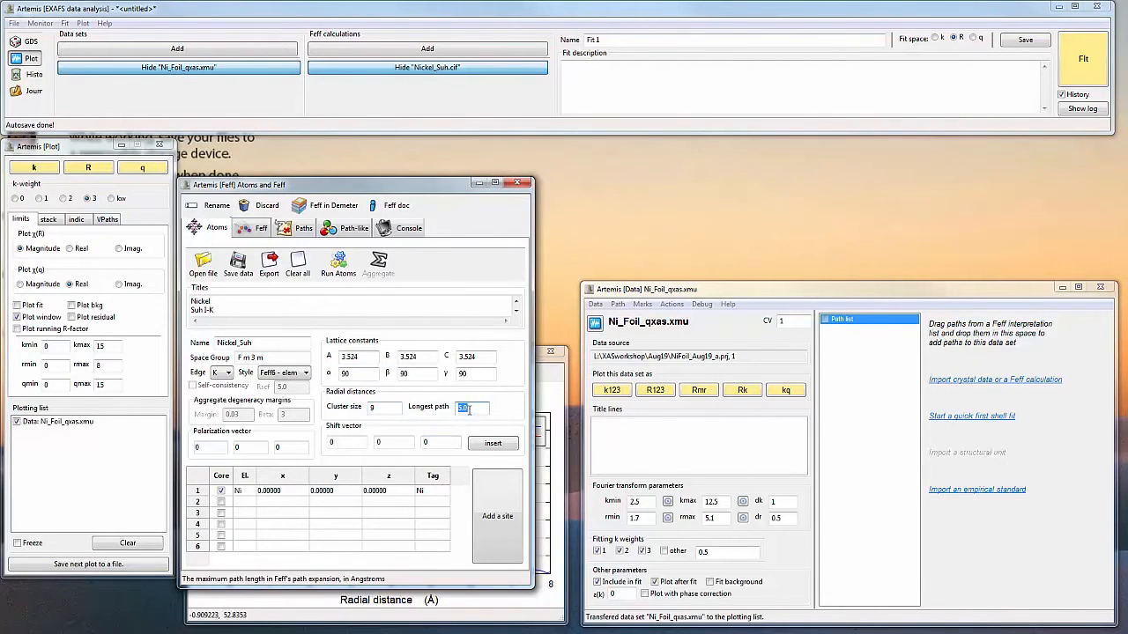
pyautogui.write('6')
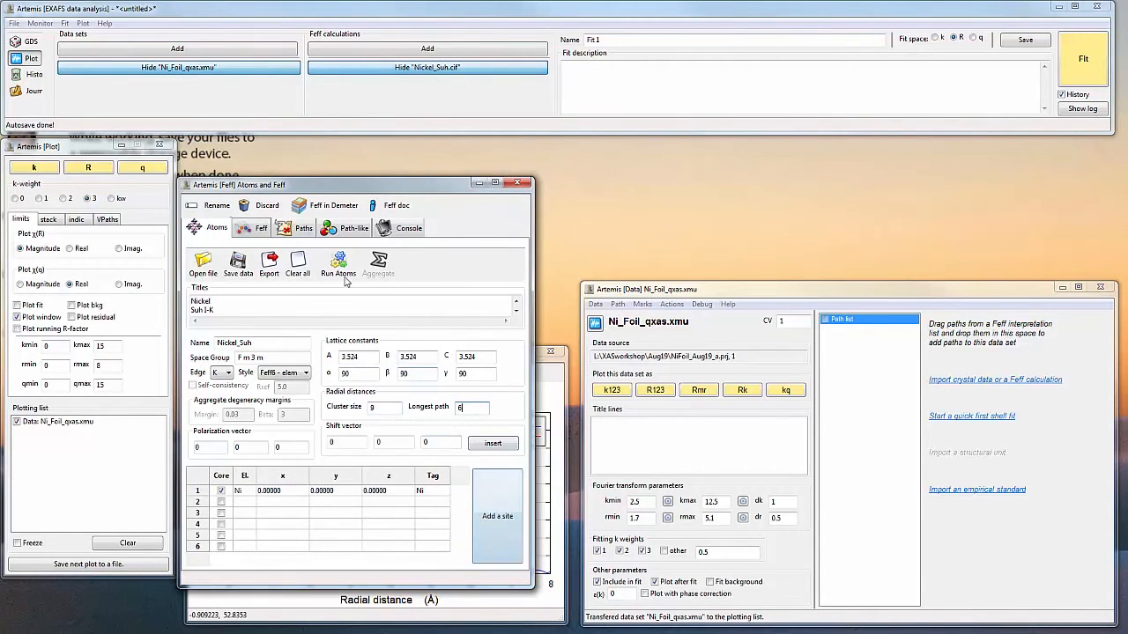
pyautogui.click(341, 268)
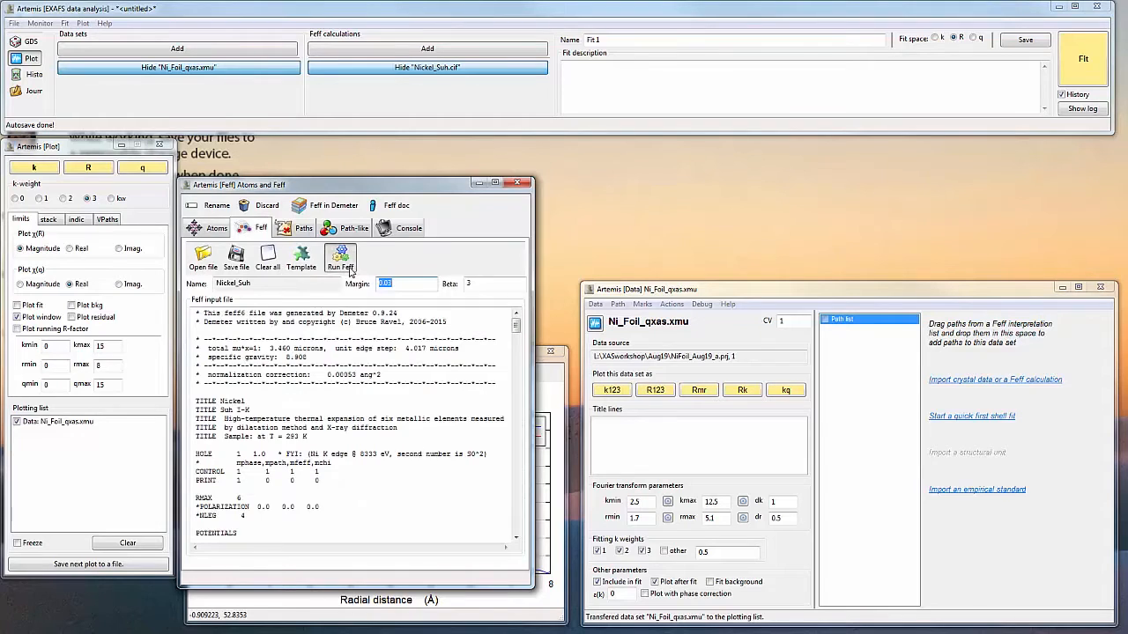
pyautogui.click(341, 260)
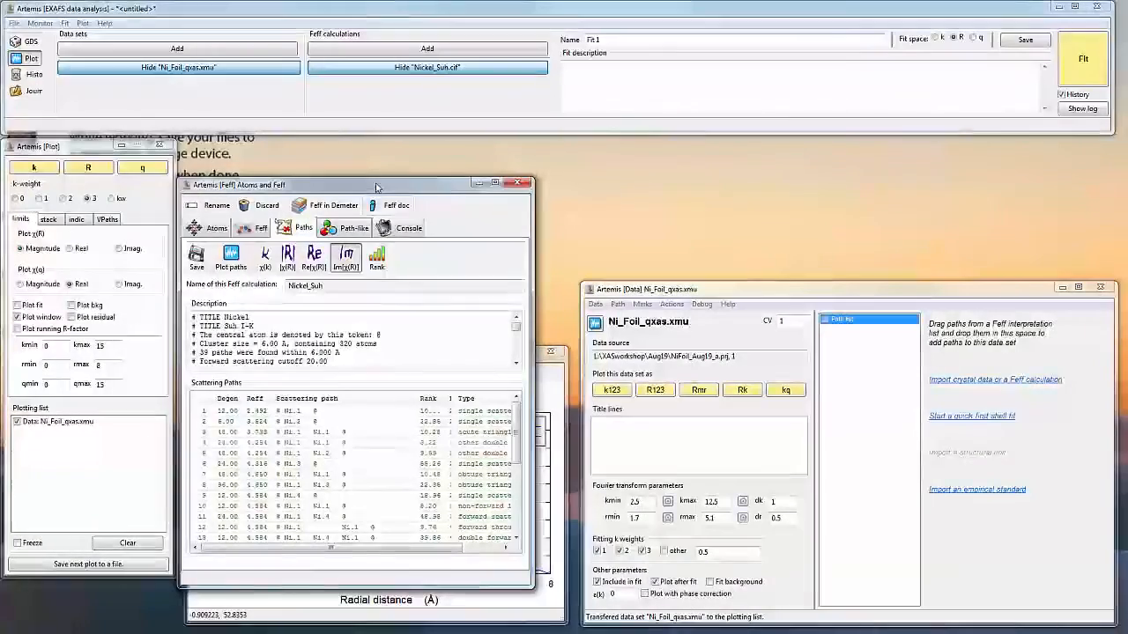
# Step: Move the Feff window away from the plot, and widen it and its Rank column so the path rankings are readable
pyautogui.moveTo(370, 186); pyautogui.dragTo(196, 221)
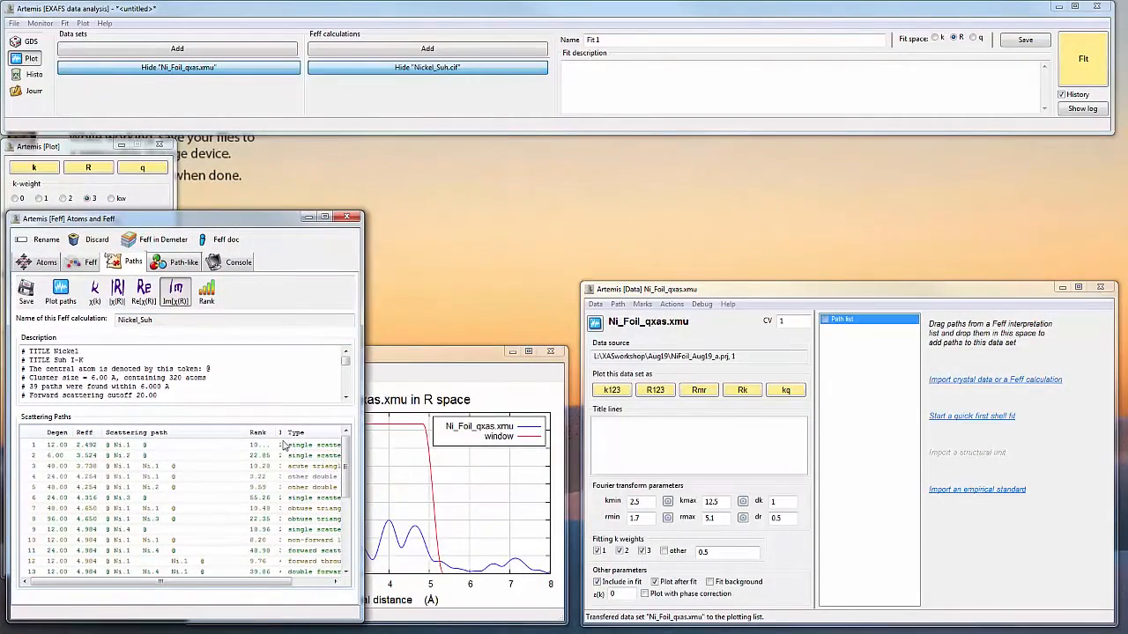
pyautogui.click(450, 360)
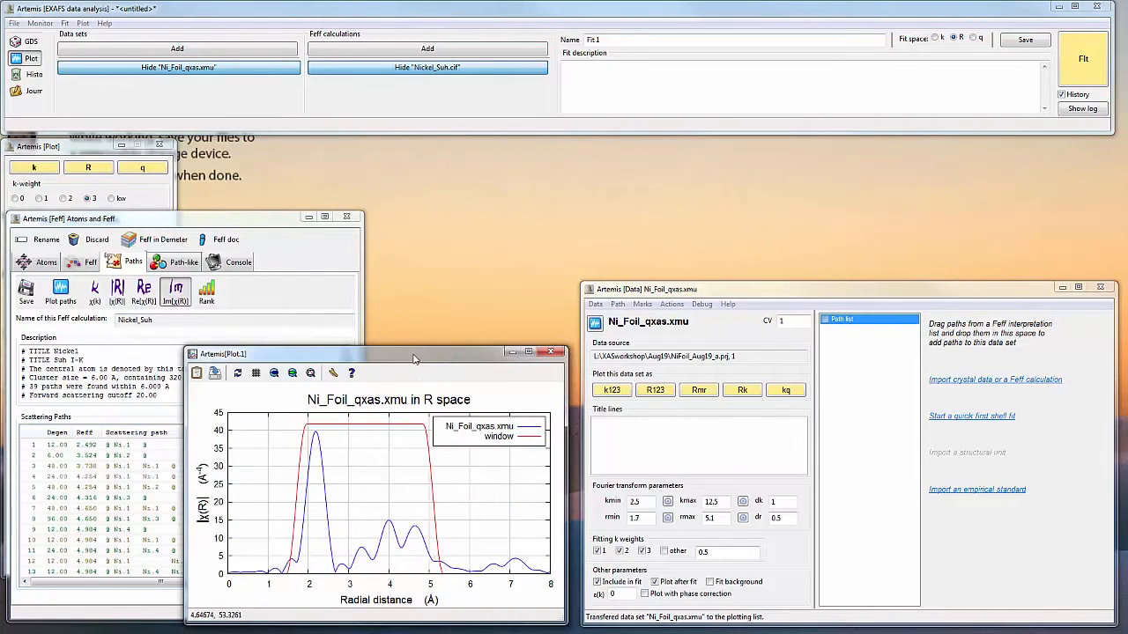
pyautogui.click(252, 220)
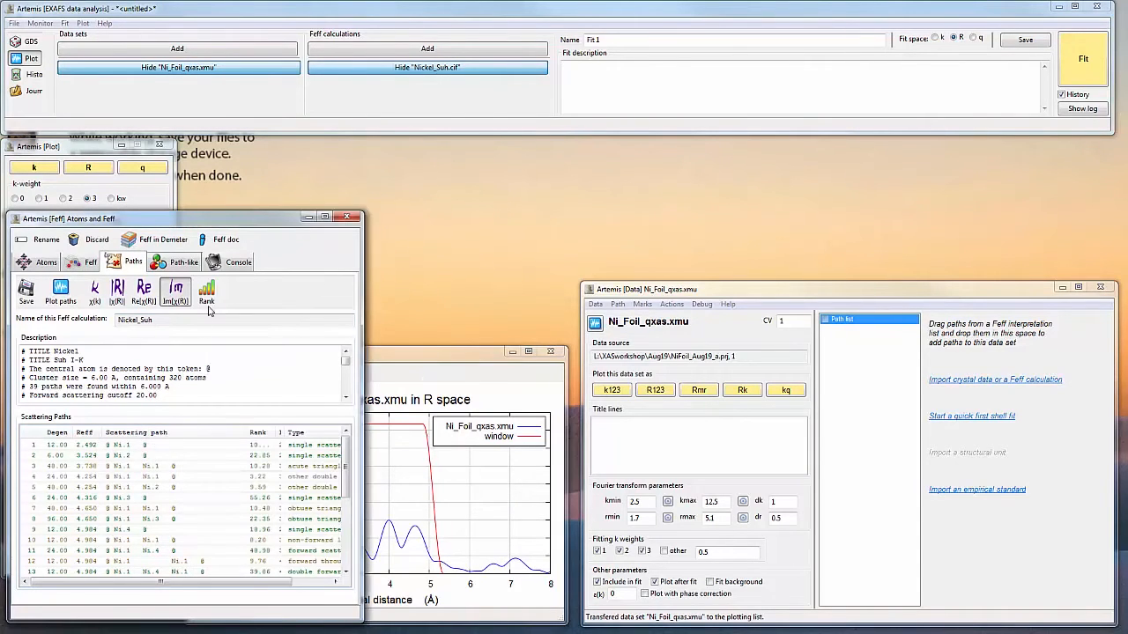
pyautogui.click(186, 451)
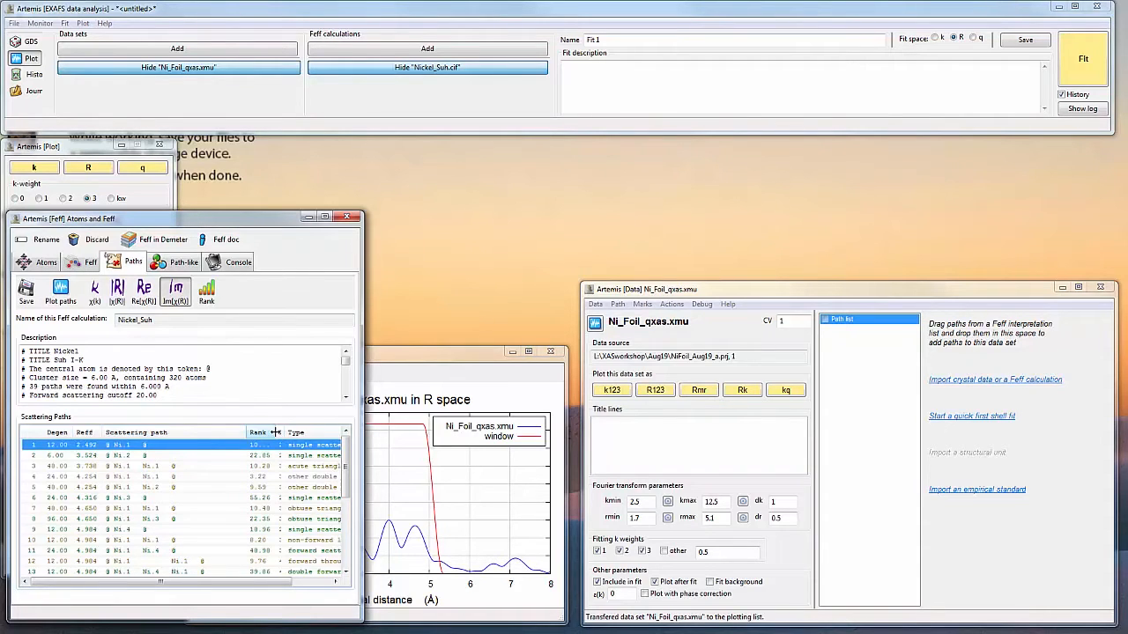
pyautogui.moveTo(276, 432); pyautogui.dragTo(374, 444)
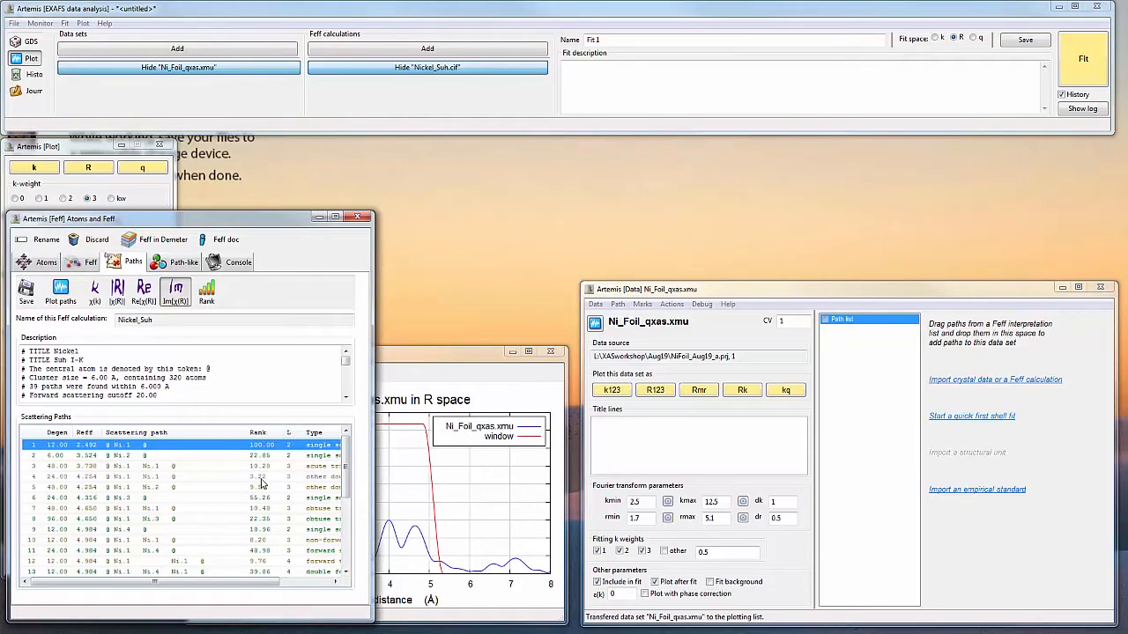
# Step: Select all scattering paths that rank above 8
pyautogui.rightClick(213, 455)
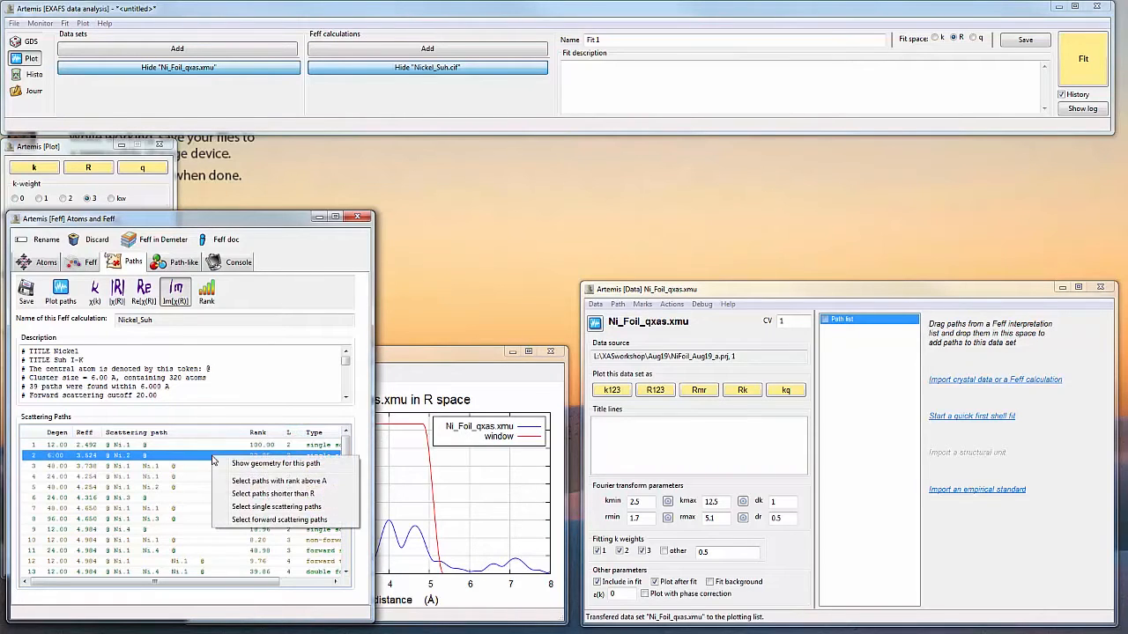
pyautogui.click(256, 481)
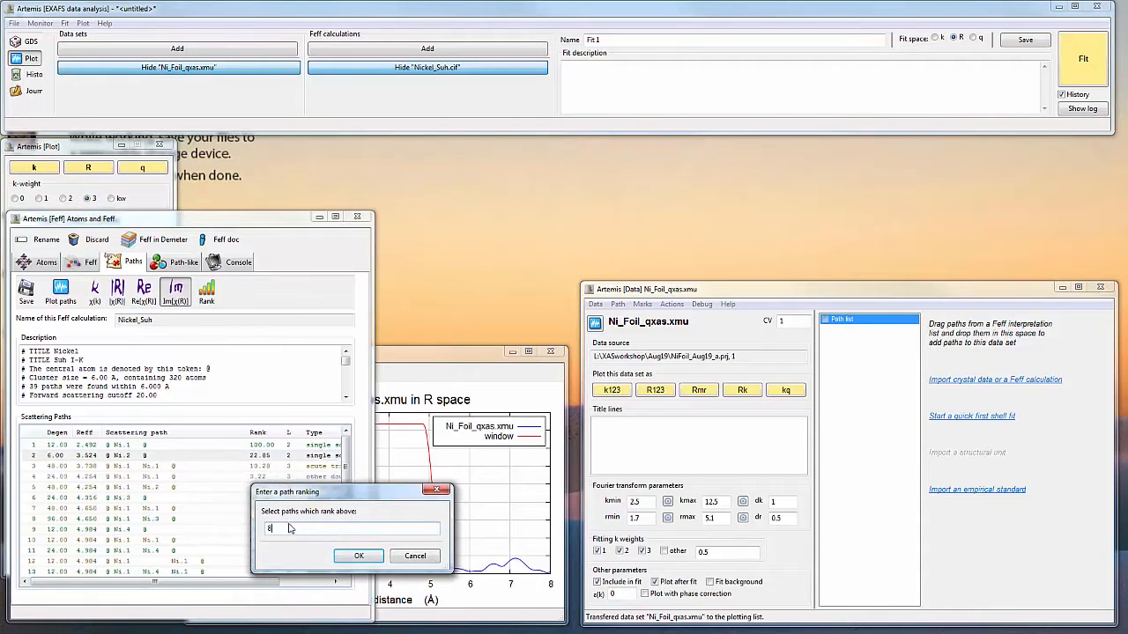
pyautogui.click(353, 556)
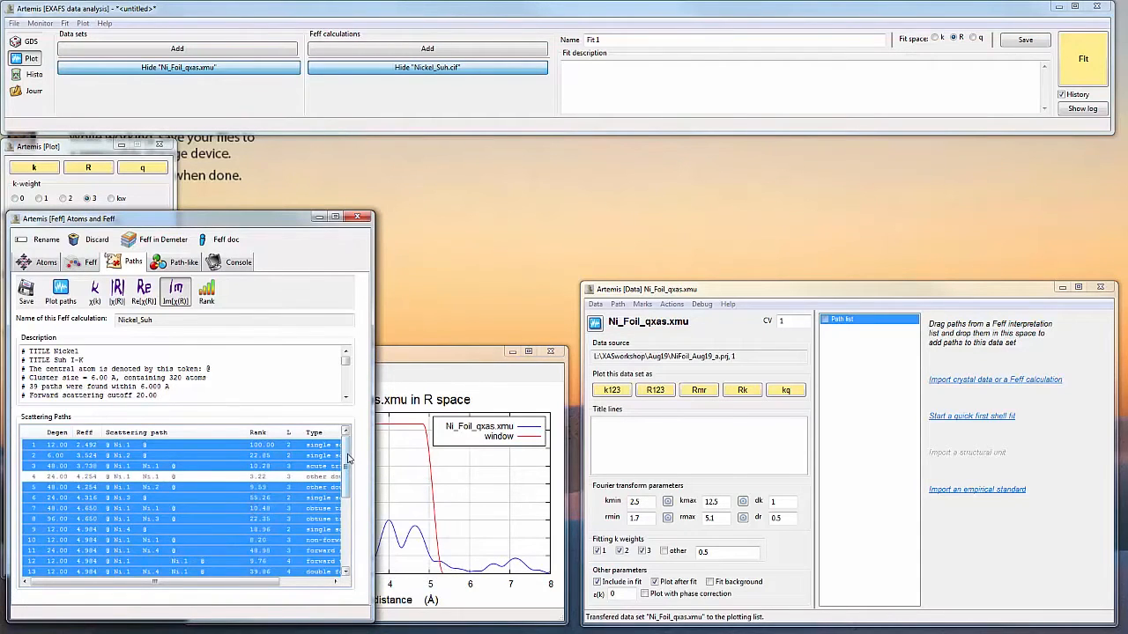
# Step: Remove paths 29 to 32 from the selection and add the remaining selected paths to the Ni_Foil_qxas.xmu path list
pyautogui.moveTo(350, 465); pyautogui.dragTo(350, 527)
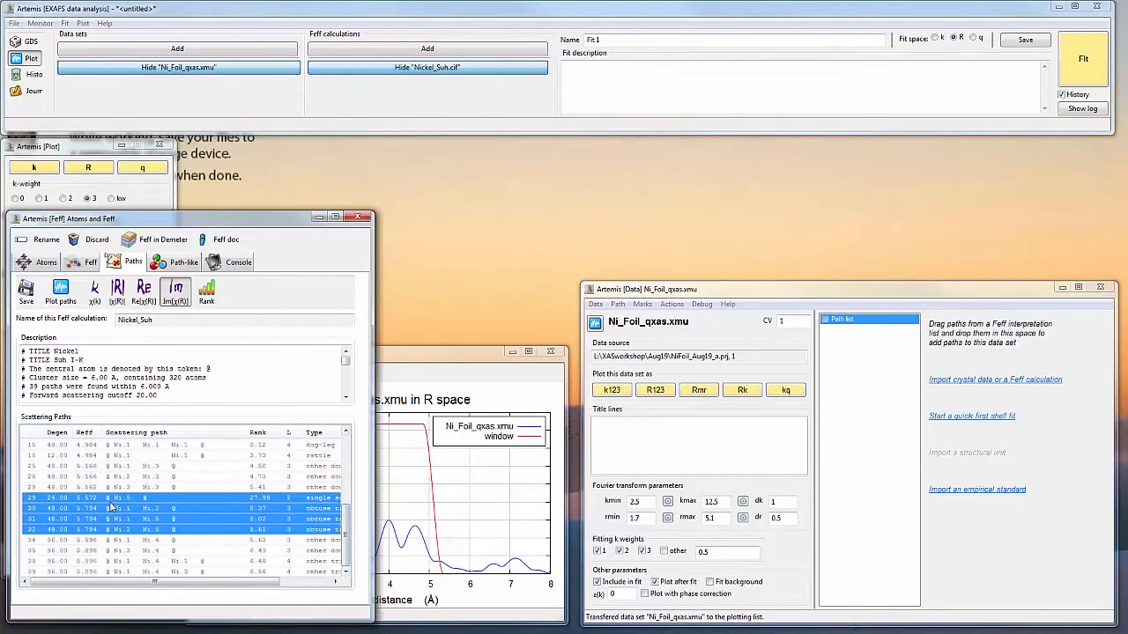
pyautogui.keyDown('ctrl'); pyautogui.click(112, 500); pyautogui.keyUp('ctrl')
pyautogui.keyDown('ctrl'); pyautogui.click(116, 508); pyautogui.keyUp('ctrl')
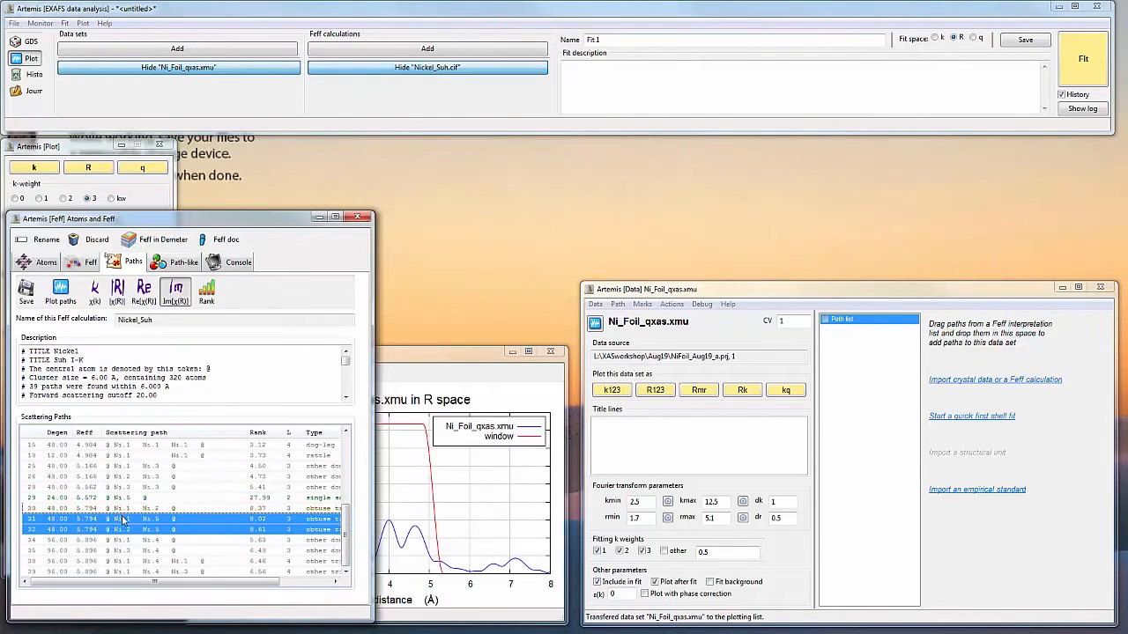
pyautogui.keyDown('ctrl'); pyautogui.click(121, 519); pyautogui.keyUp('ctrl')
pyautogui.keyDown('ctrl'); pyautogui.click(126, 531); pyautogui.keyUp('ctrl')
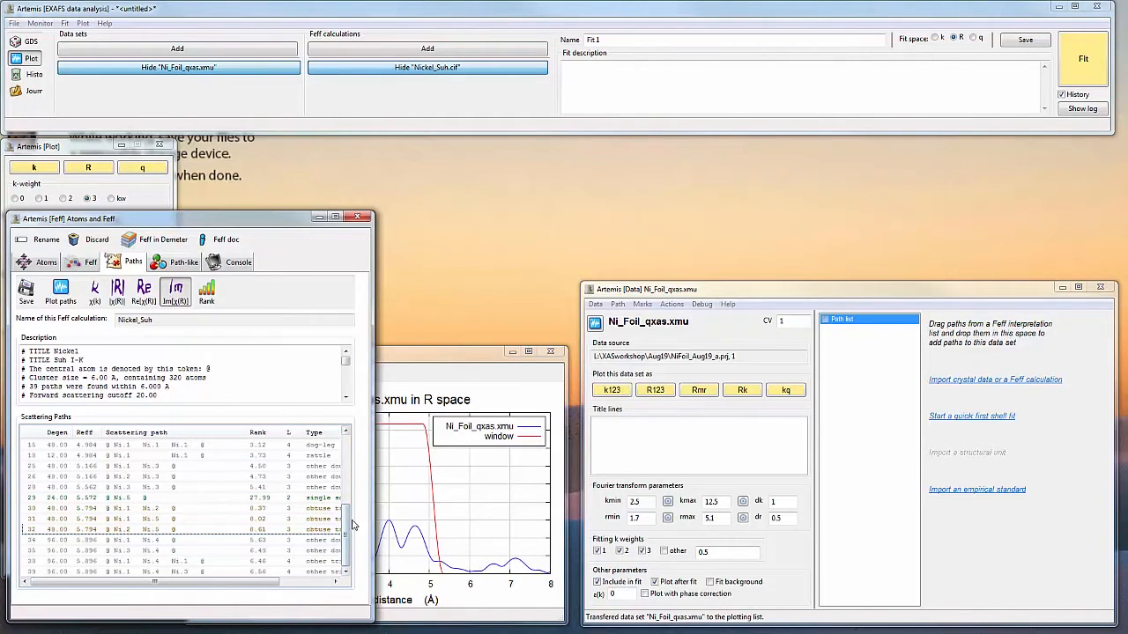
pyautogui.moveTo(349, 529); pyautogui.dragTo(346, 458)
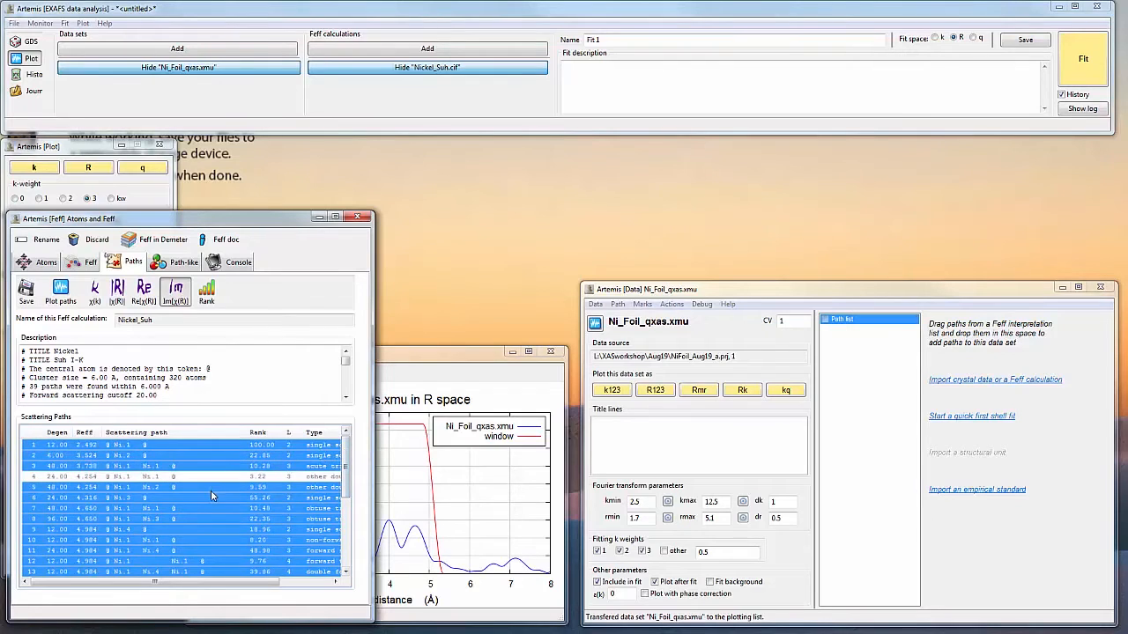
pyautogui.moveTo(211, 490); pyautogui.dragTo(851, 492)
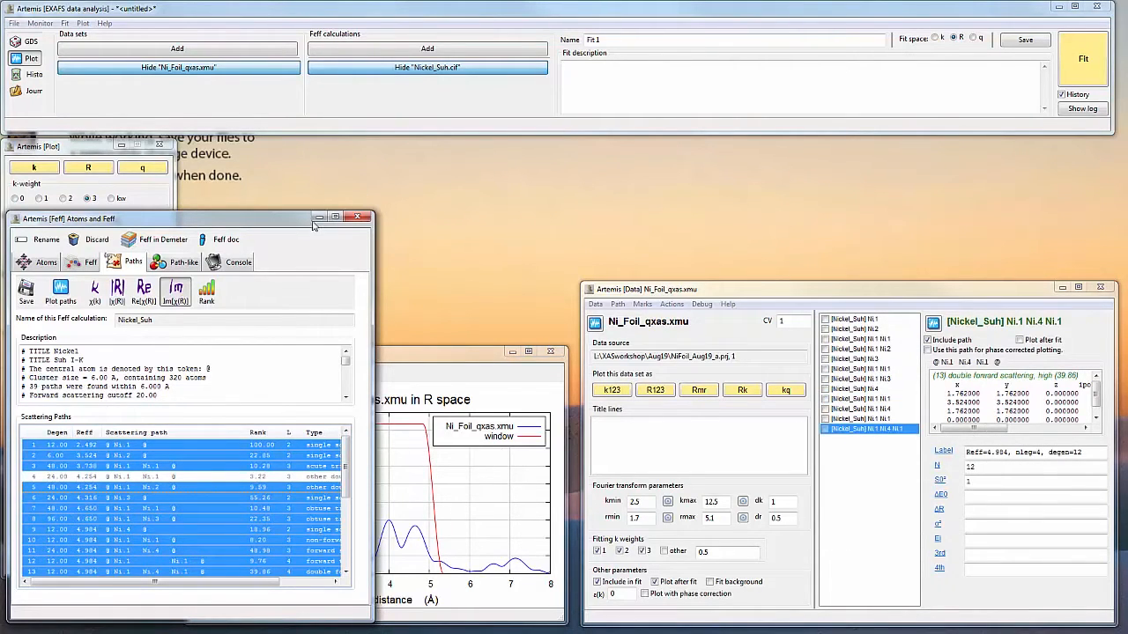
pyautogui.click(431, 356)
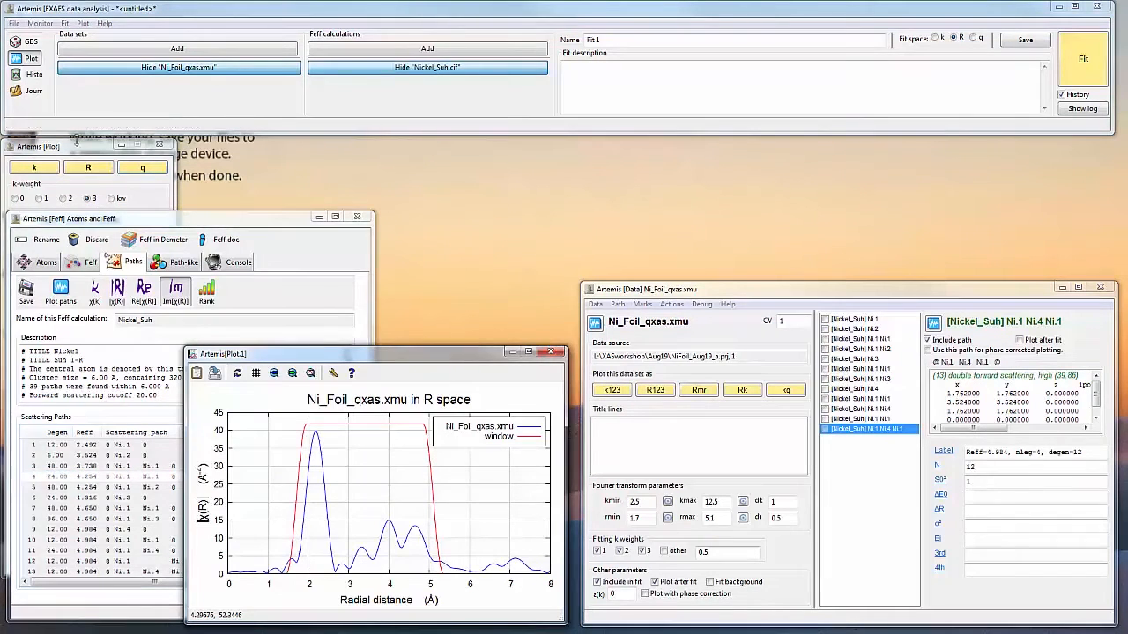
# Step: Bring the plotting controls to the front, and open the Guess, Def, Set parameters window in the free area above the data window
pyautogui.click(78, 153)
pyautogui.click(31, 41)
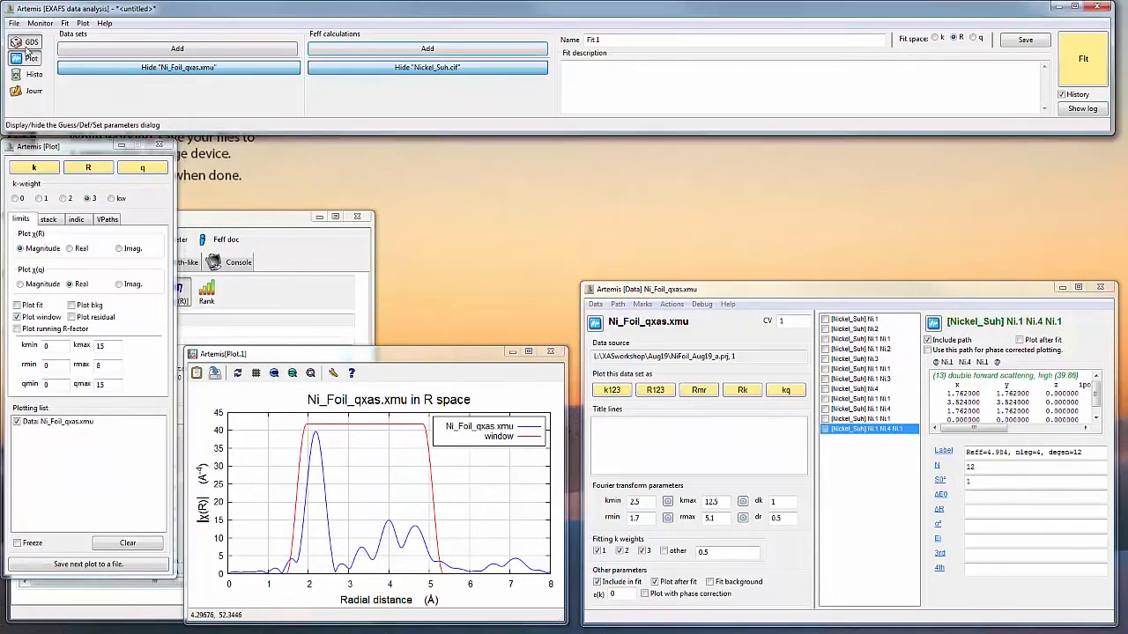
pyautogui.moveTo(299, 55); pyautogui.dragTo(810, 85)
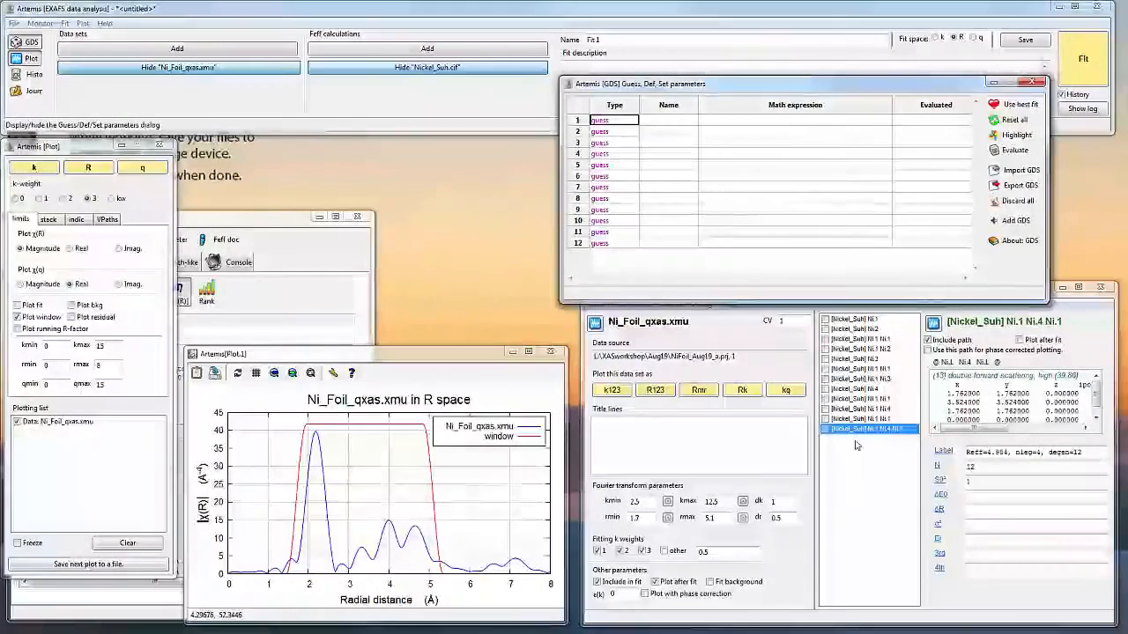
# Step: For the Ni.1 Ni.4 Ni.1 path, set S0² to amp, ΔE0 to enot, ΔR to Reff*alpha and σ² to ss_Ni2
pyautogui.click(938, 467)
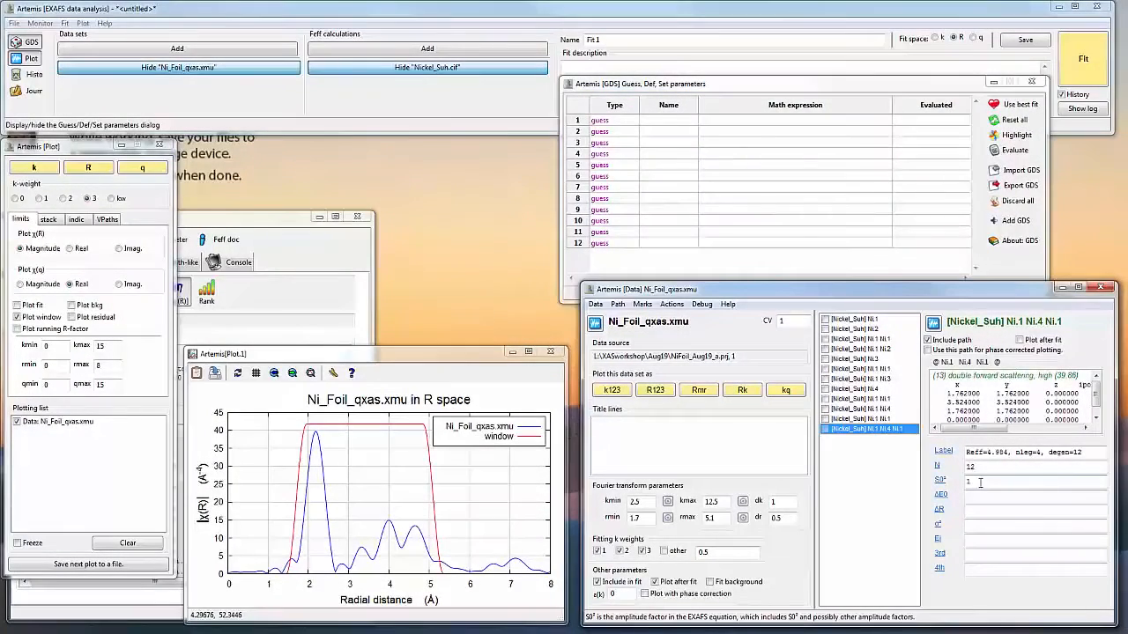
pyautogui.write('amp')
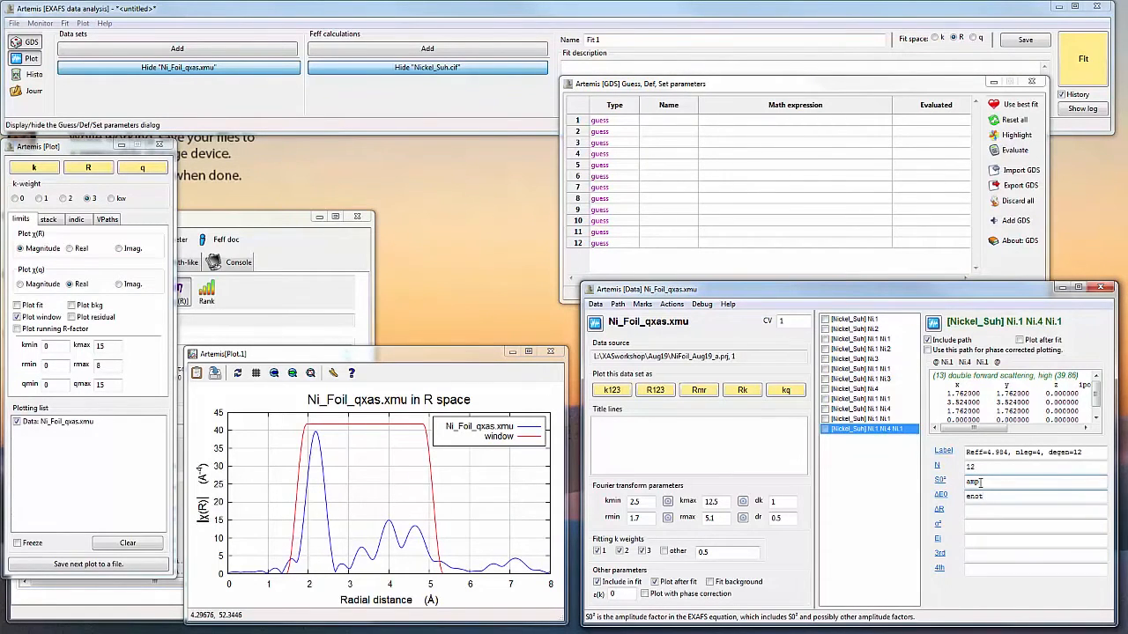
pyautogui.press('Tab')
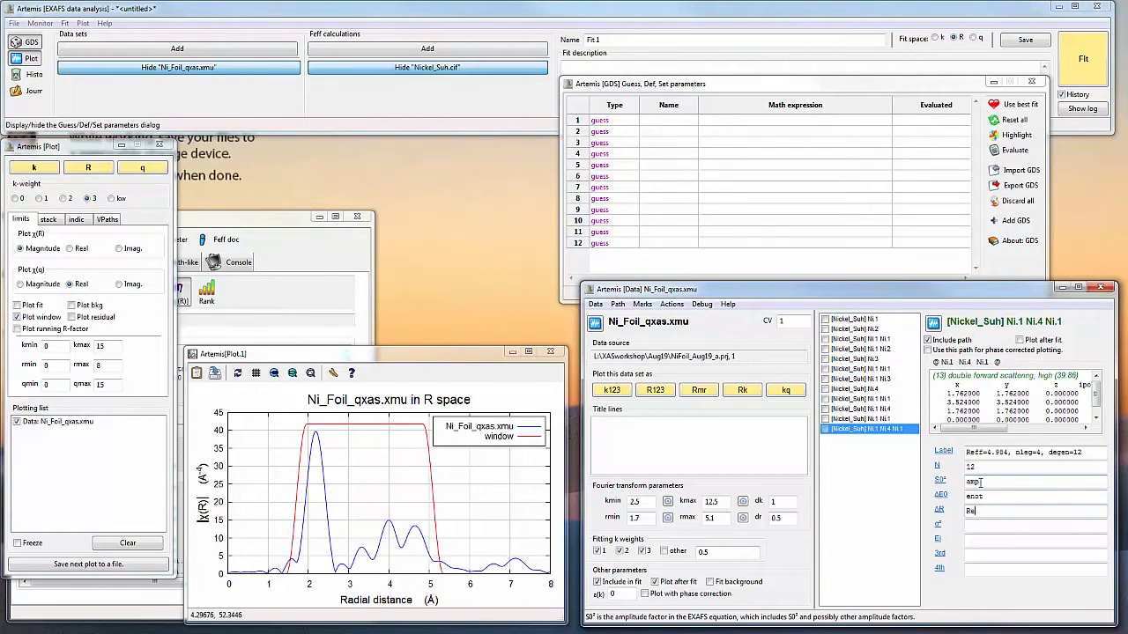
pyautogui.write('ff')
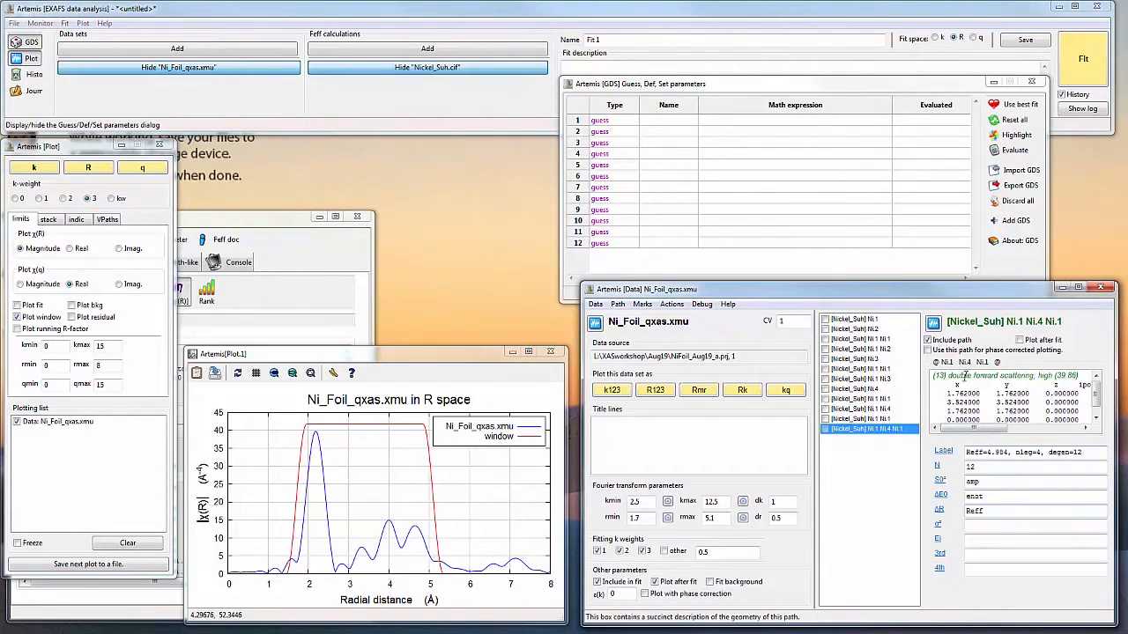
pyautogui.moveTo(969, 452); pyautogui.dragTo(1009, 452)
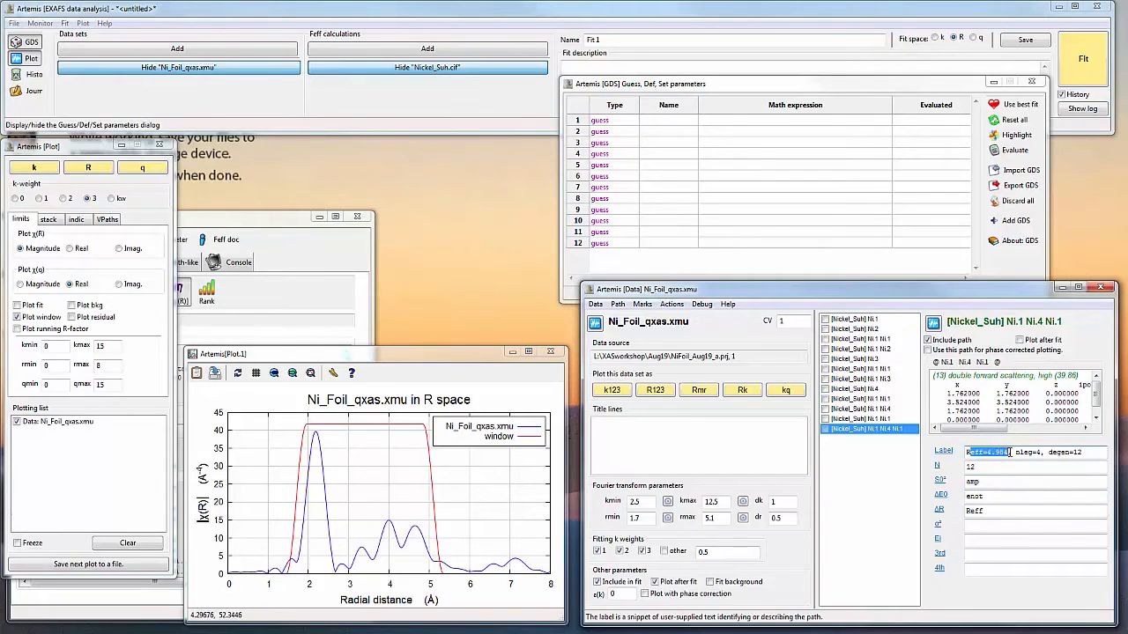
pyautogui.click(988, 514)
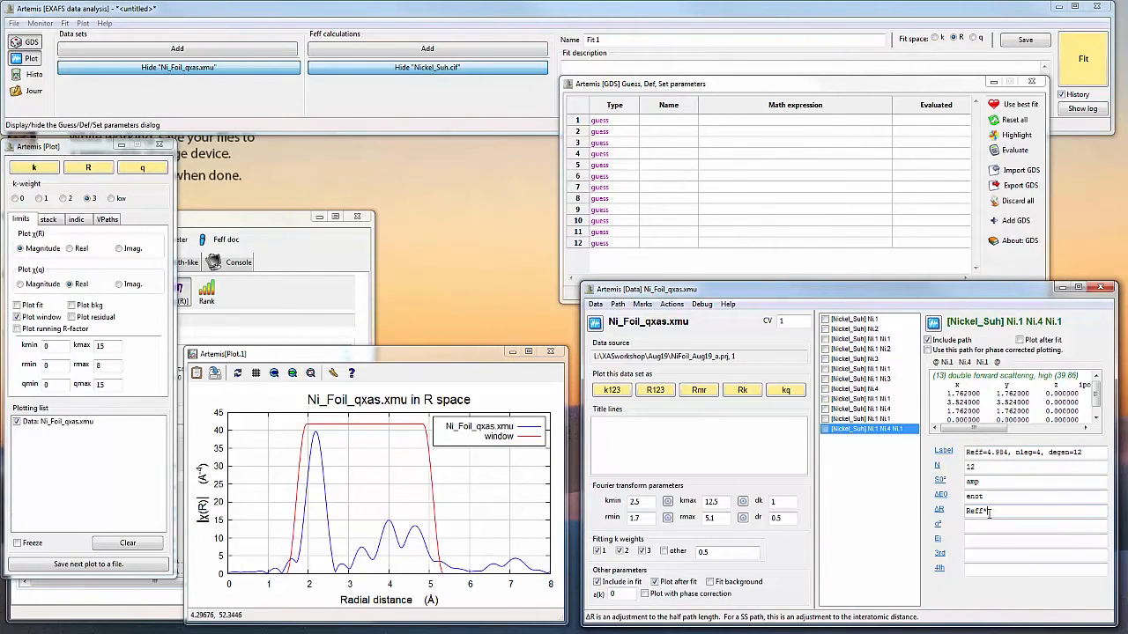
pyautogui.write('*a')
pyautogui.write('lpha')
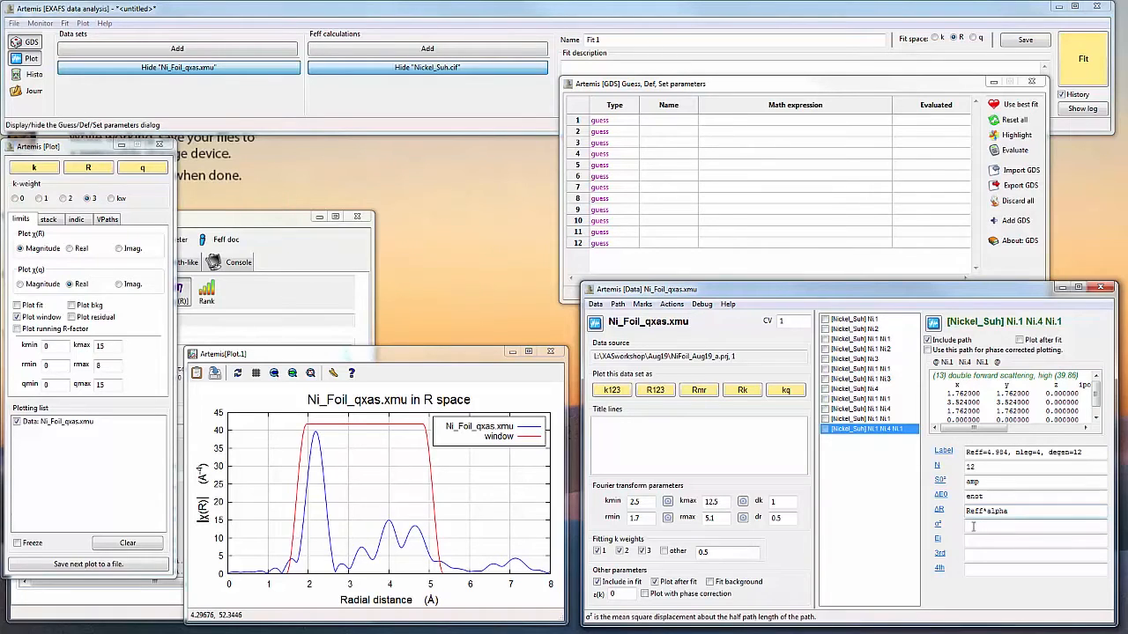
pyautogui.click(975, 526)
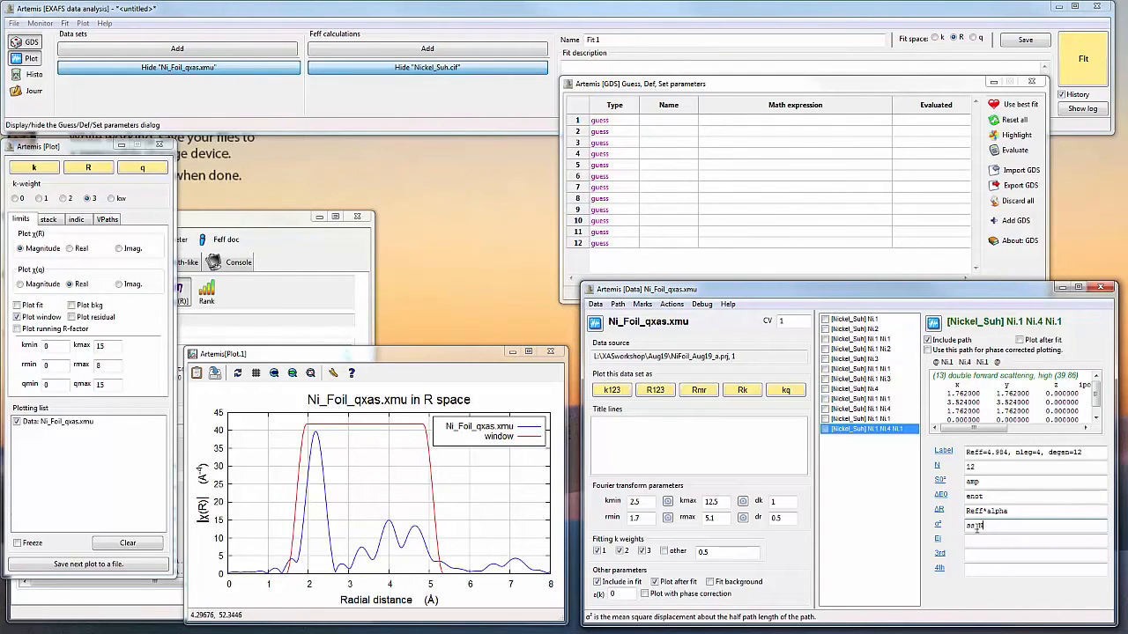
pyautogui.write('ss_Ni2')
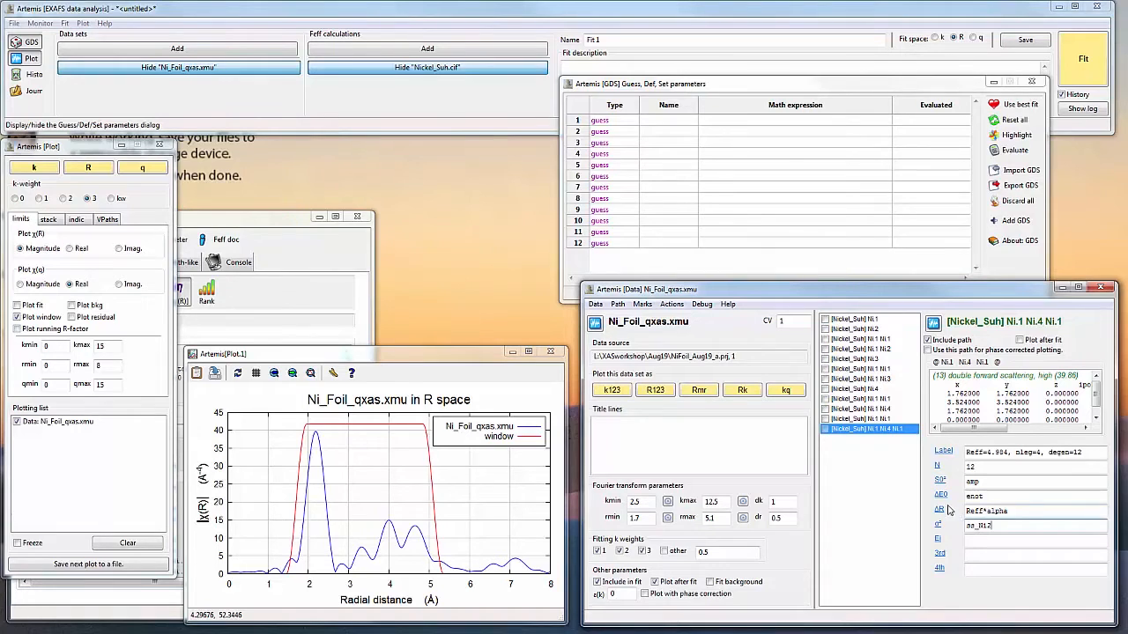
# Step: Export the S0², ΔE0, ΔR and σ² expressions to every path in this Feff calculation, and check them on several other paths
pyautogui.rightClick(940, 483)
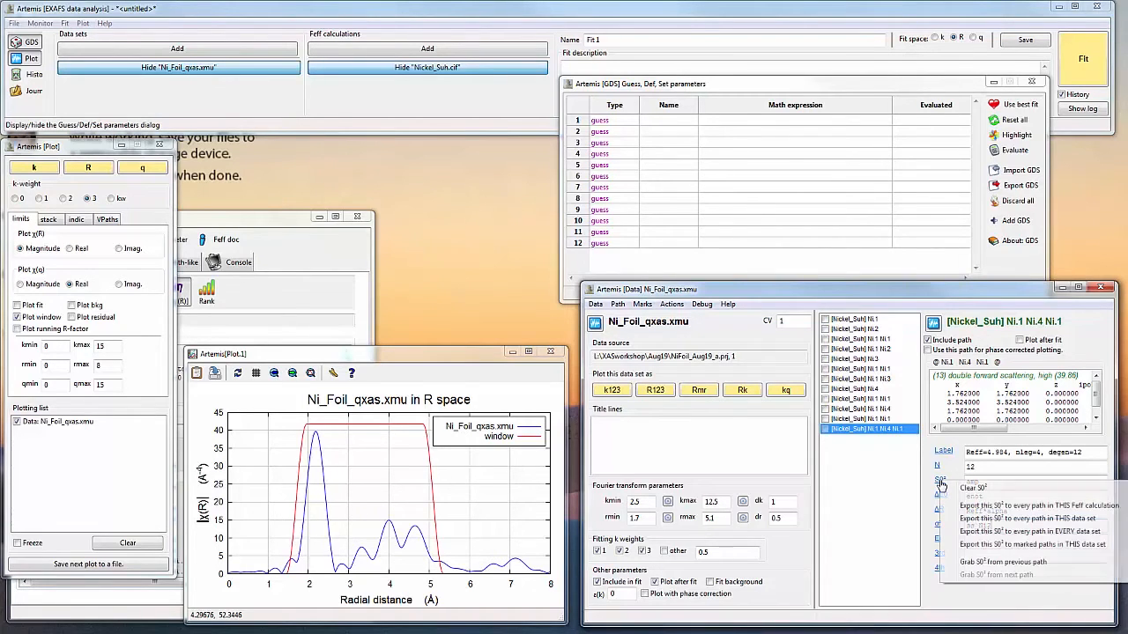
pyautogui.click(966, 509)
pyautogui.rightClick(941, 495)
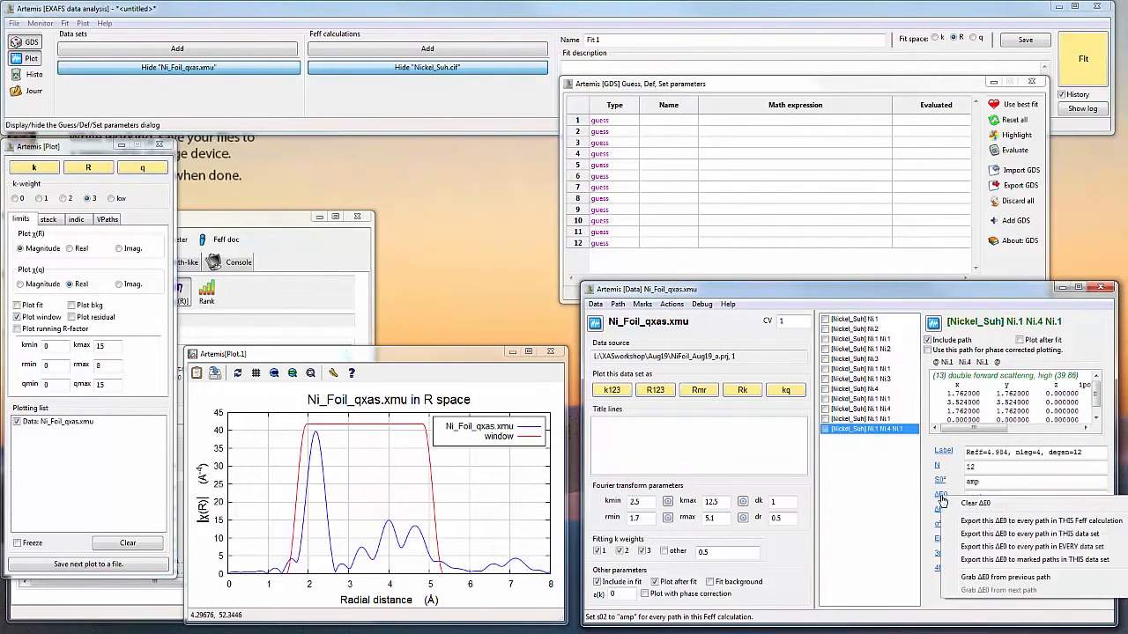
pyautogui.click(960, 519)
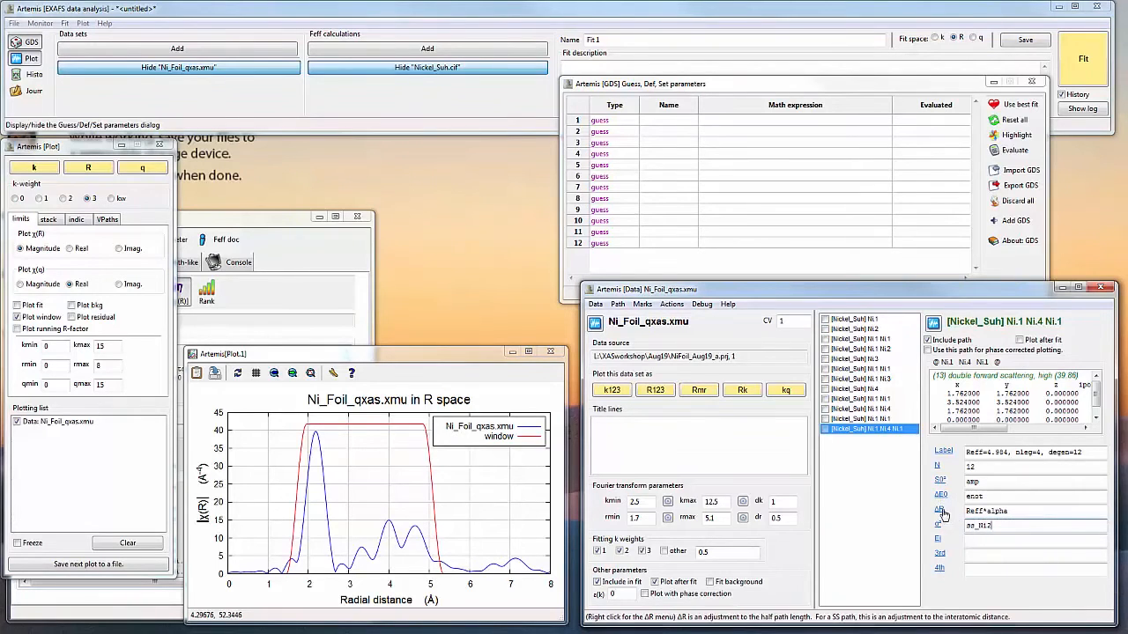
pyautogui.rightClick(941, 513)
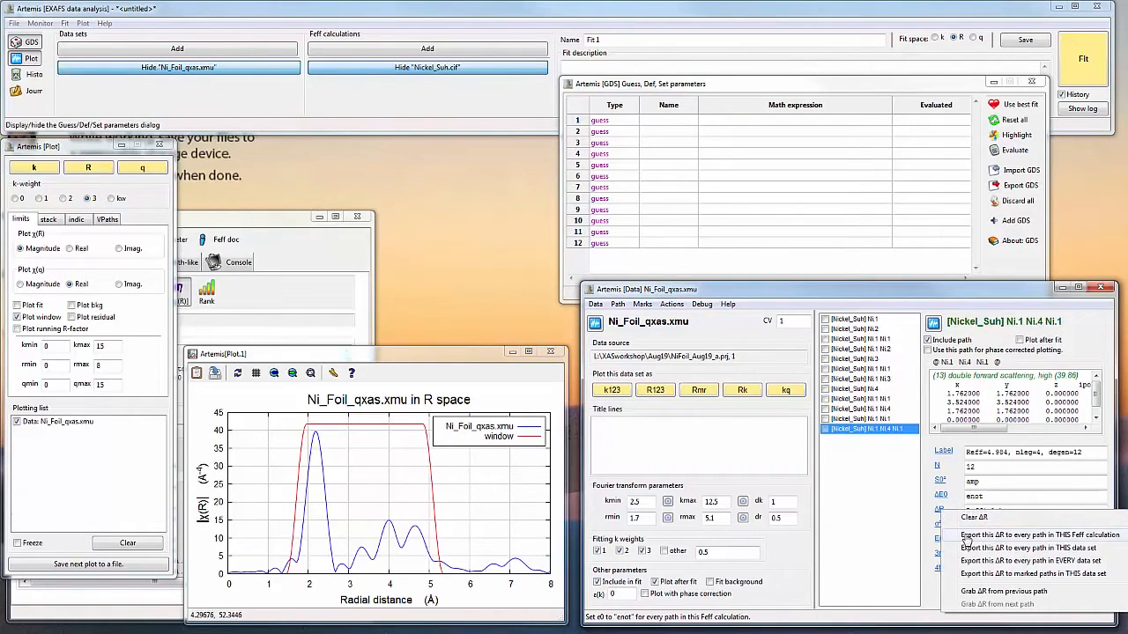
pyautogui.click(965, 537)
pyautogui.rightClick(938, 524)
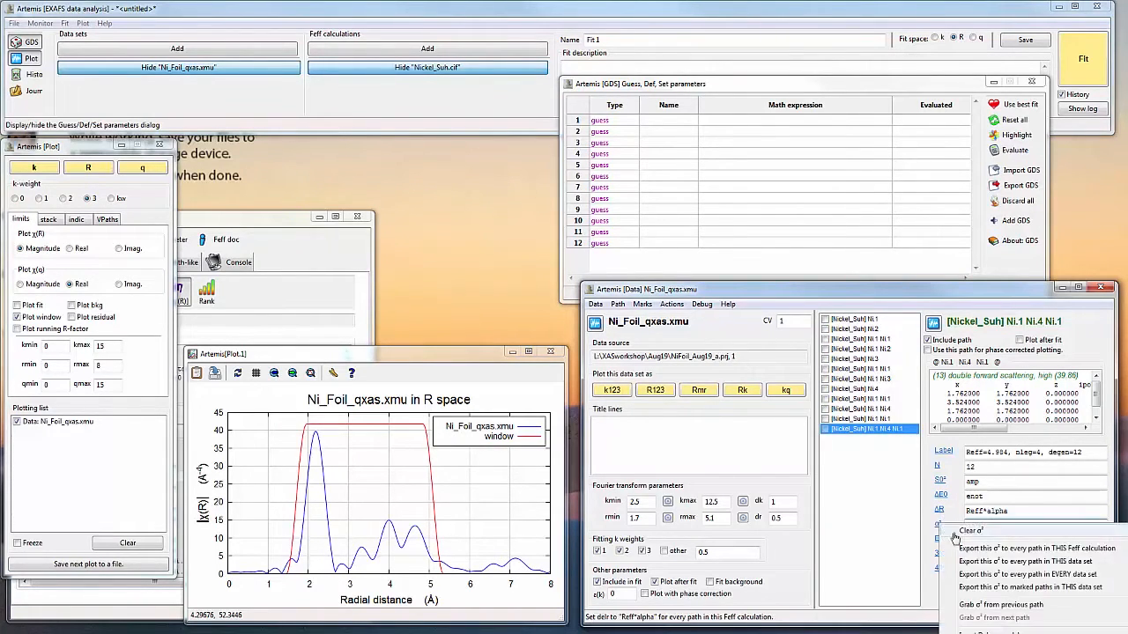
pyautogui.click(972, 549)
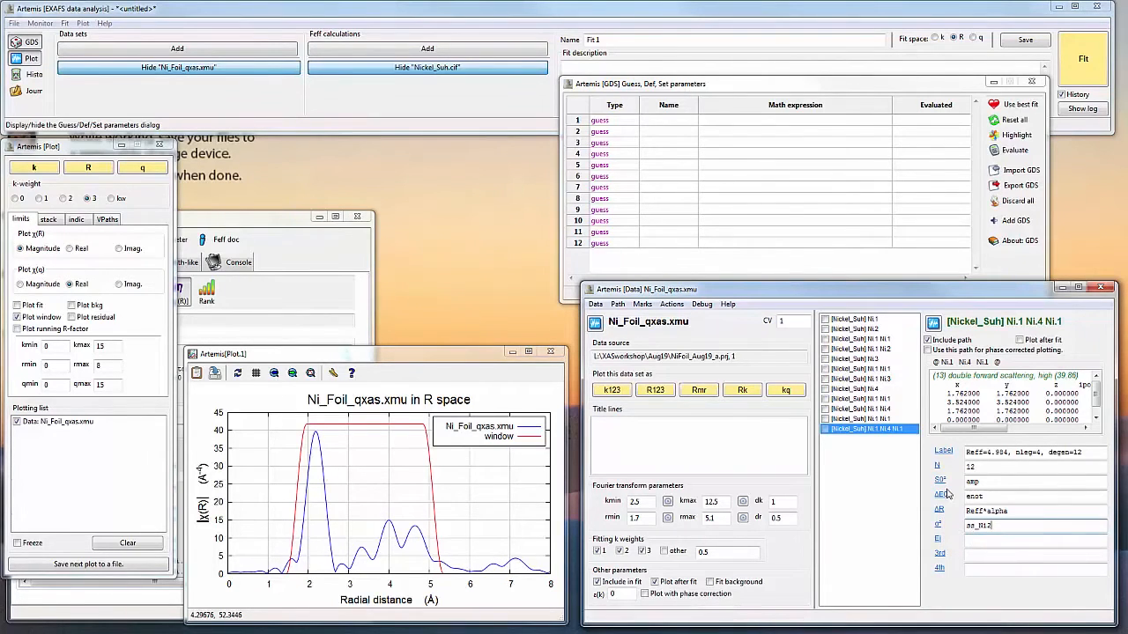
pyautogui.click(879, 359)
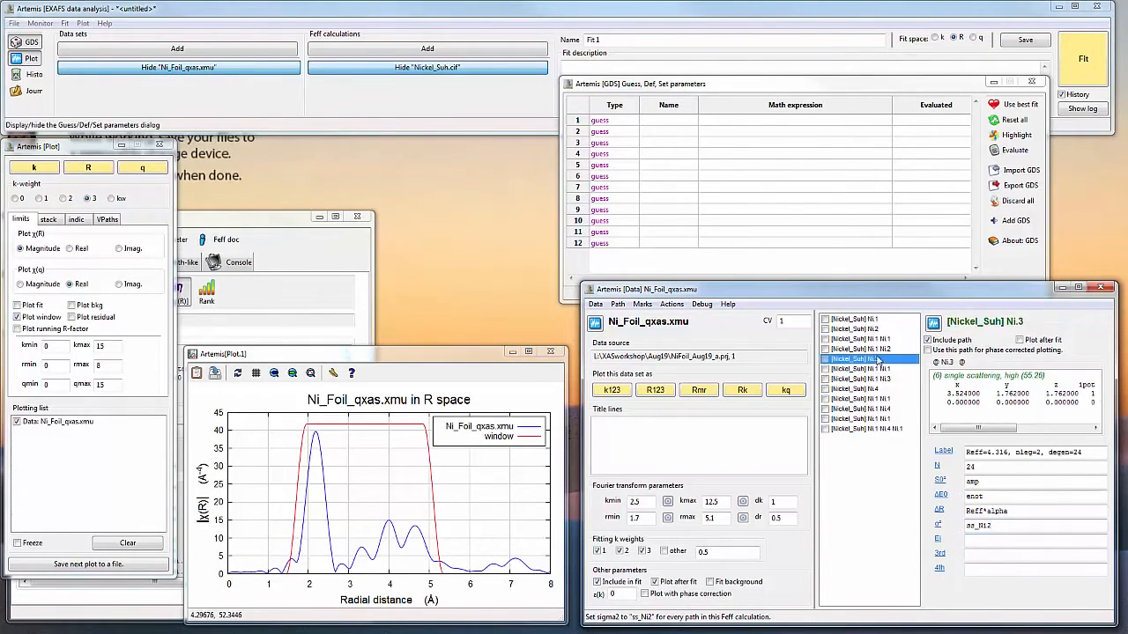
pyautogui.click(879, 340)
pyautogui.click(878, 329)
pyautogui.click(885, 369)
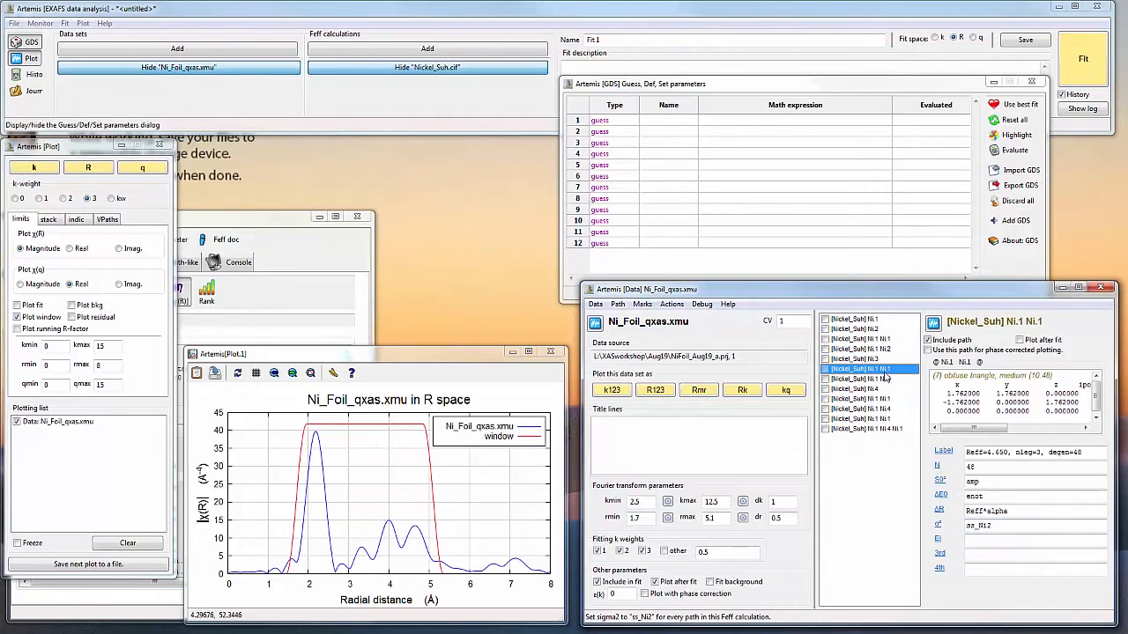
pyautogui.click(878, 320)
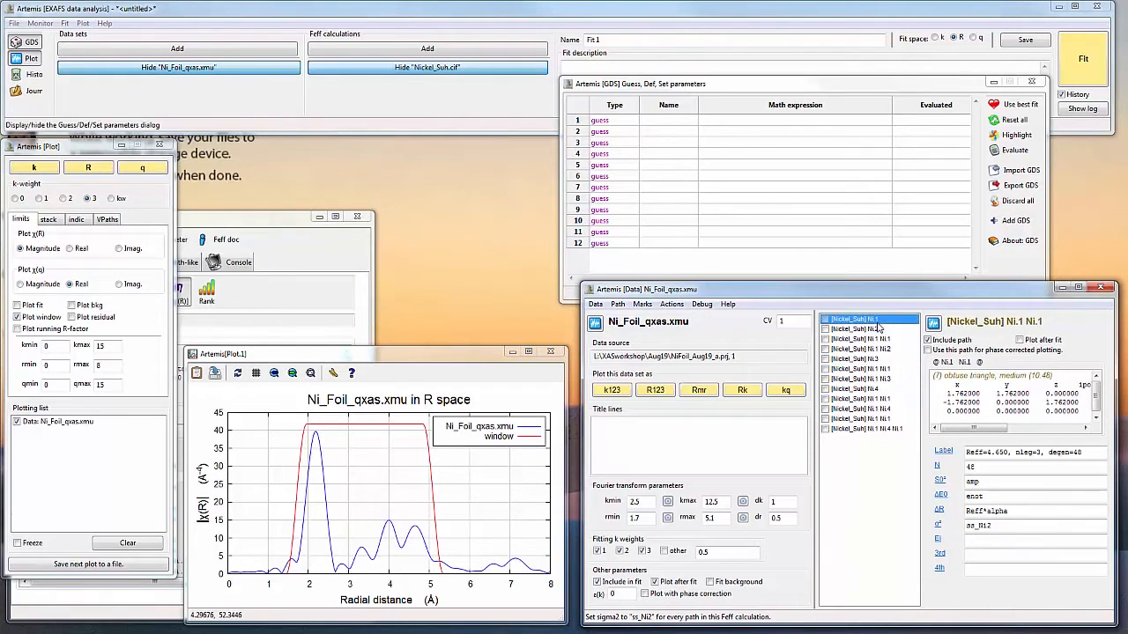
# Step: Define amp and enot from the Ni.1 Ni.4 Ni.1 path as guess parameters
pyautogui.click(888, 430)
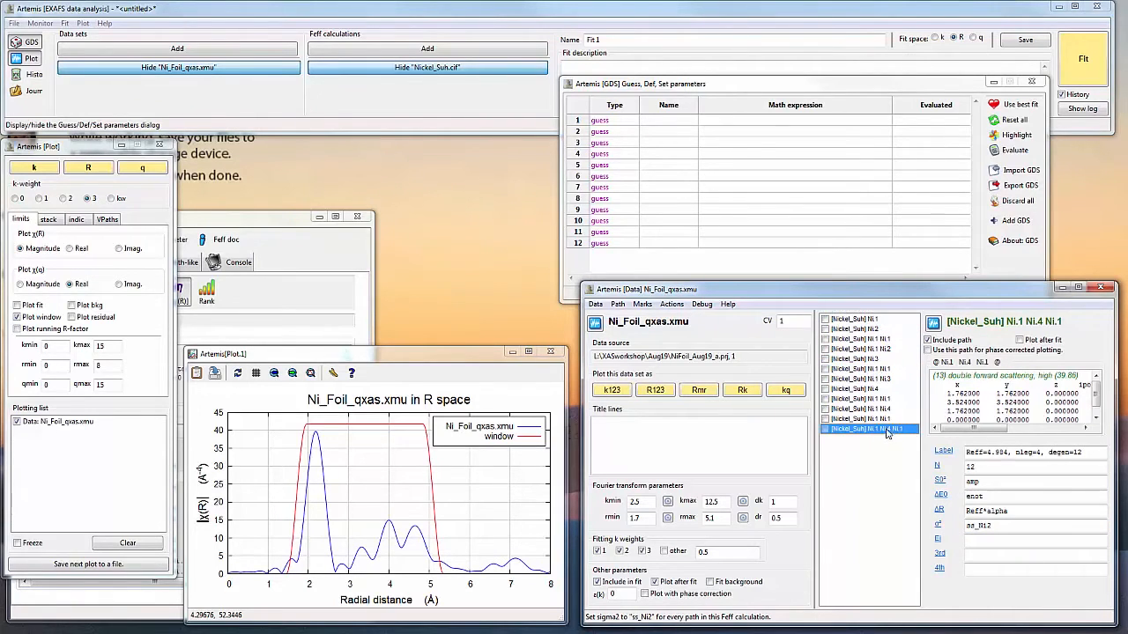
pyautogui.rightClick(988, 482)
pyautogui.click(1007, 493)
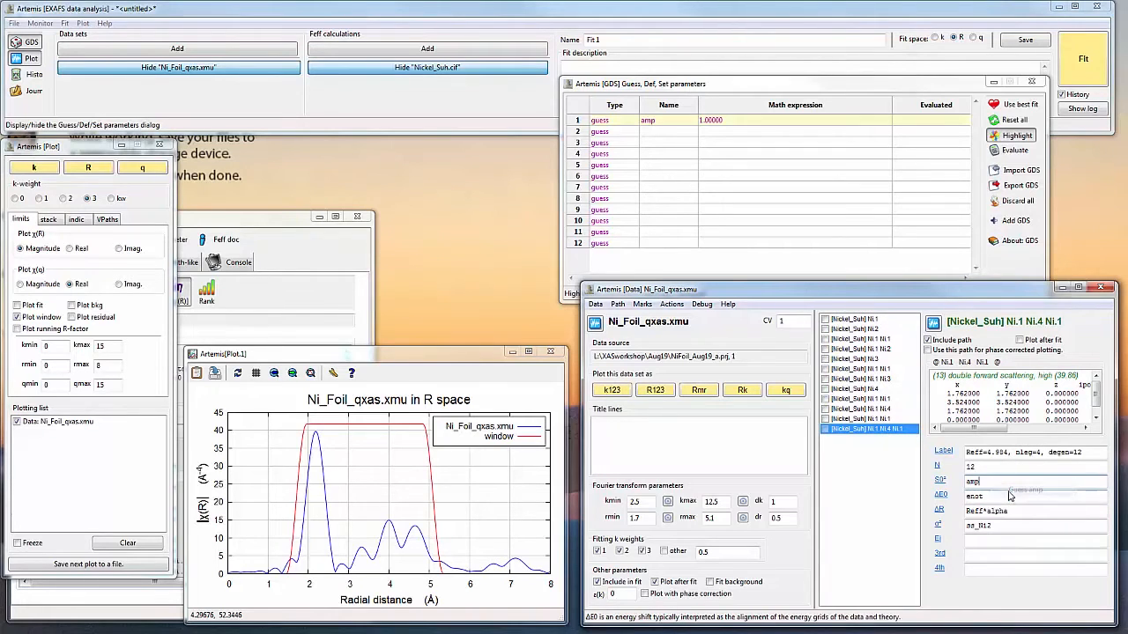
pyautogui.rightClick(1001, 497)
pyautogui.click(1016, 507)
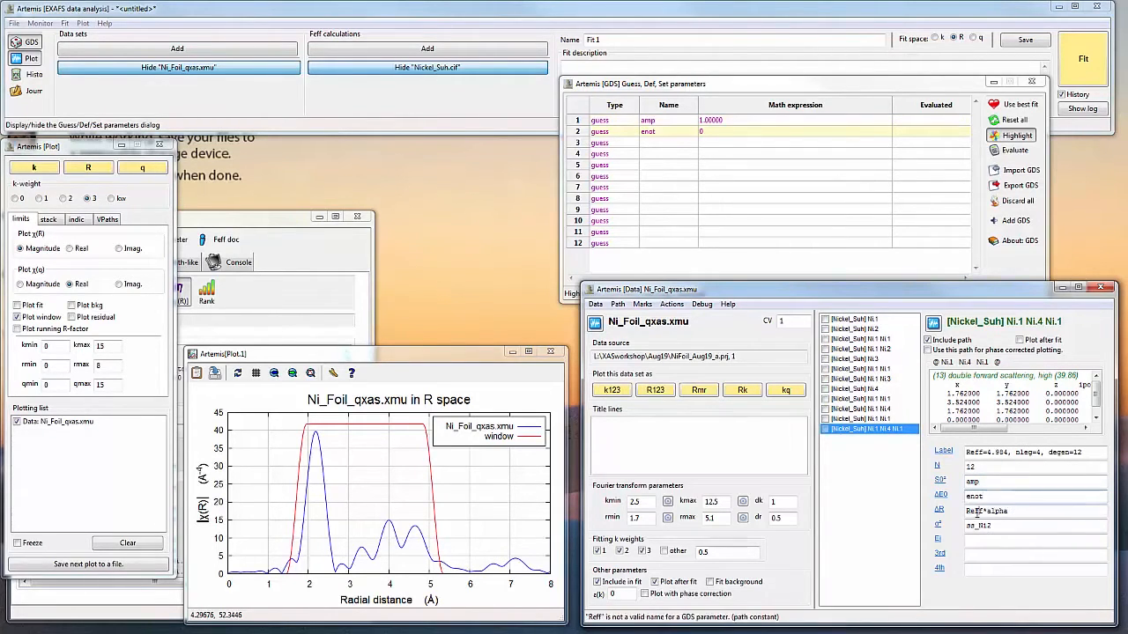
# Step: Define alpha from the path's ΔR expression as a guess parameter
pyautogui.rightClick(1010, 516)
pyautogui.click(1010, 514)
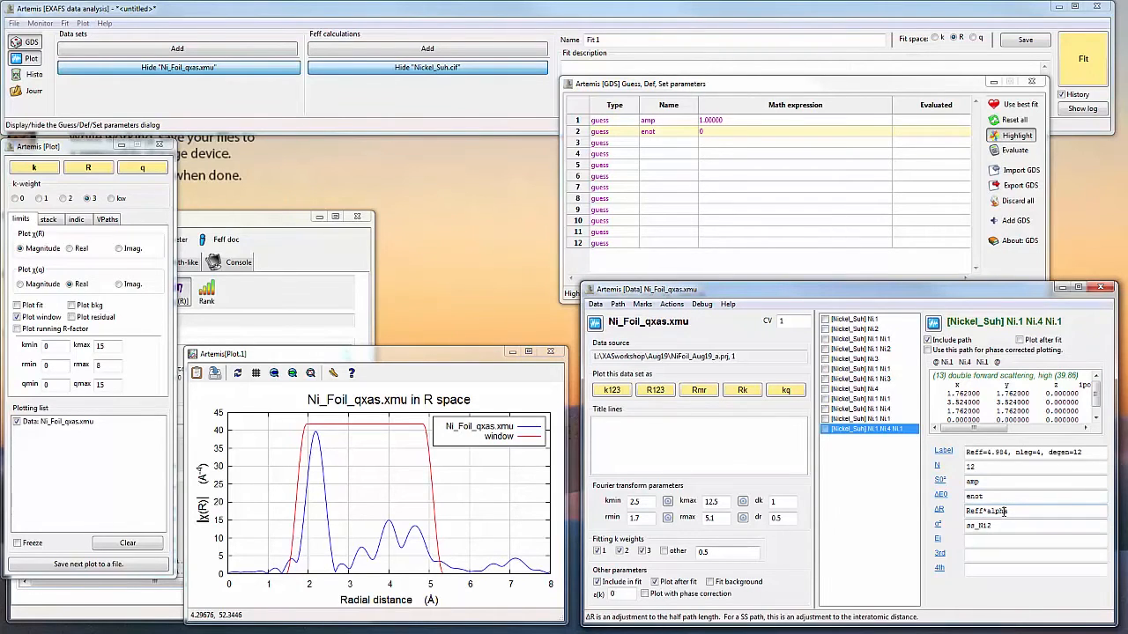
pyautogui.rightClick(1012, 512)
pyautogui.click(1007, 511)
pyautogui.rightClick(973, 512)
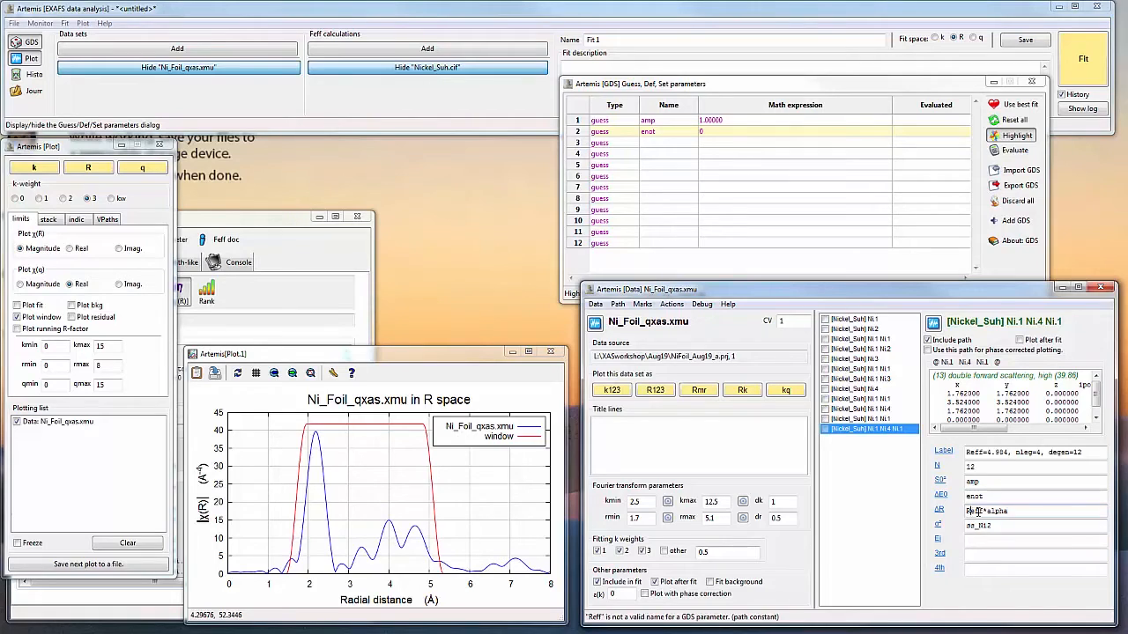
pyautogui.rightClick(997, 511)
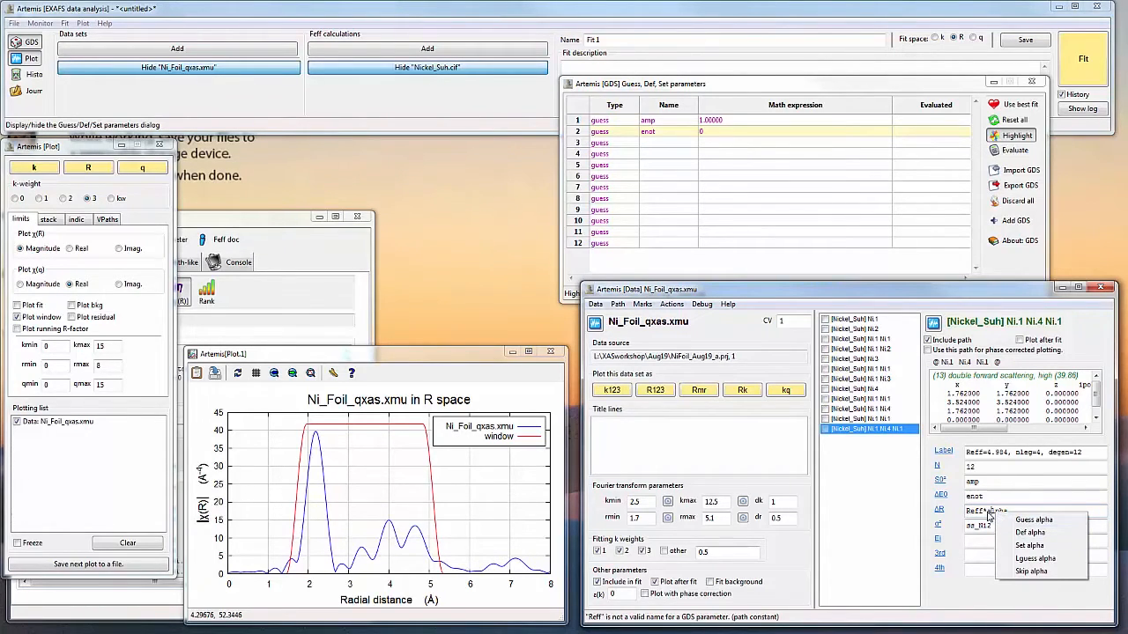
pyautogui.click(989, 515)
pyautogui.rightClick(1011, 513)
pyautogui.click(1010, 514)
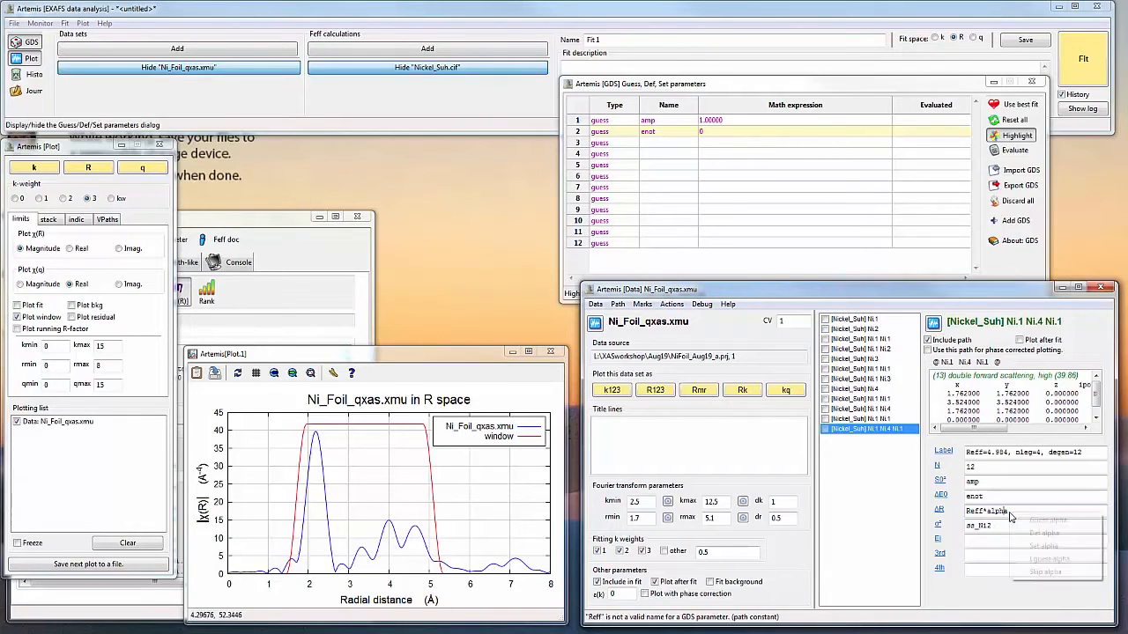
pyautogui.rightClick(1009, 515)
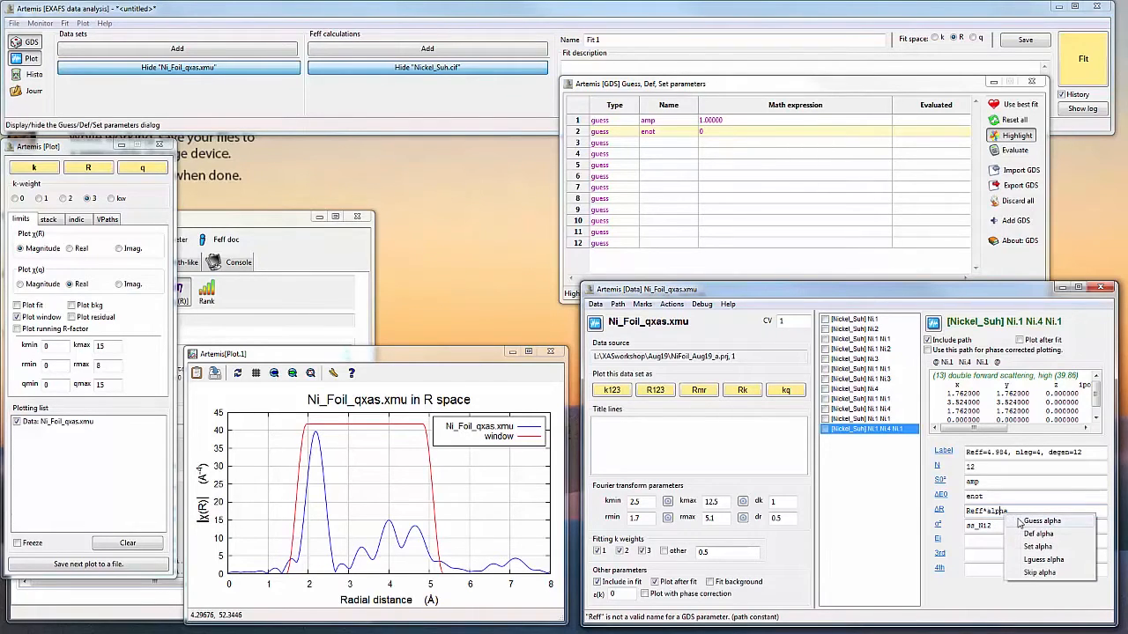
pyautogui.click(1024, 521)
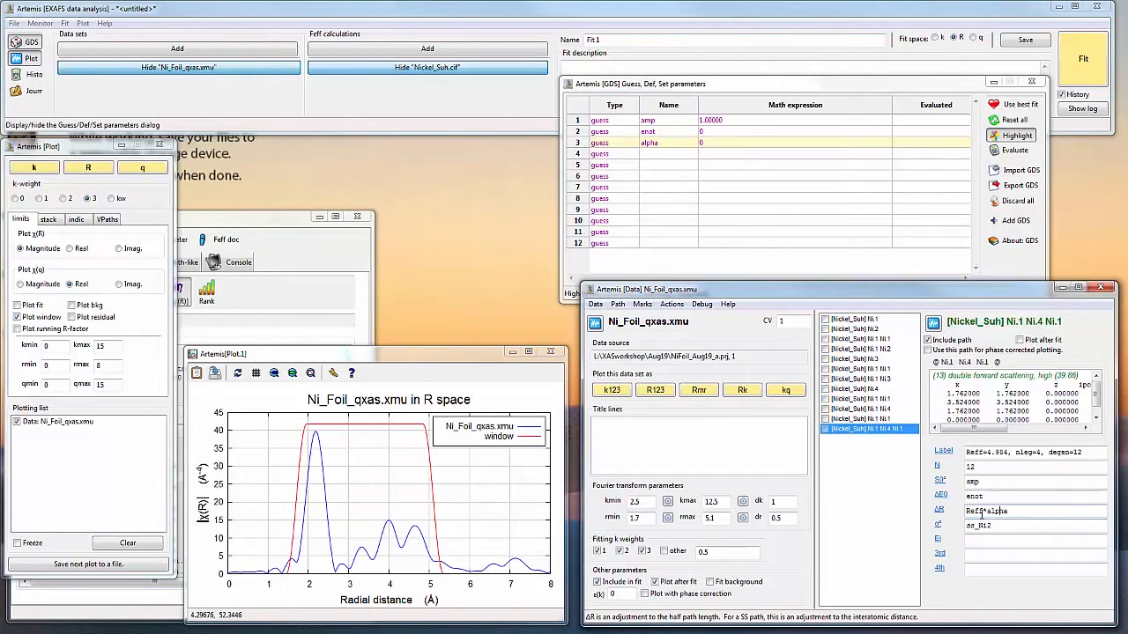
# Step: Define ss_Ni2 from the path's σ² as a guess parameter
pyautogui.click(993, 526)
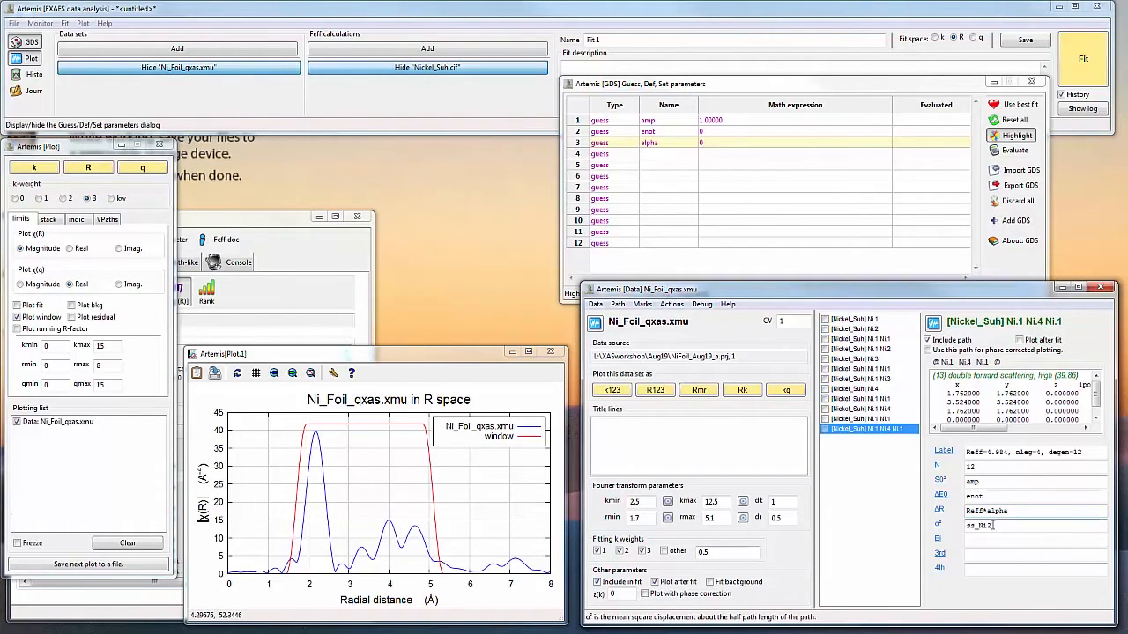
pyautogui.rightClick(997, 527)
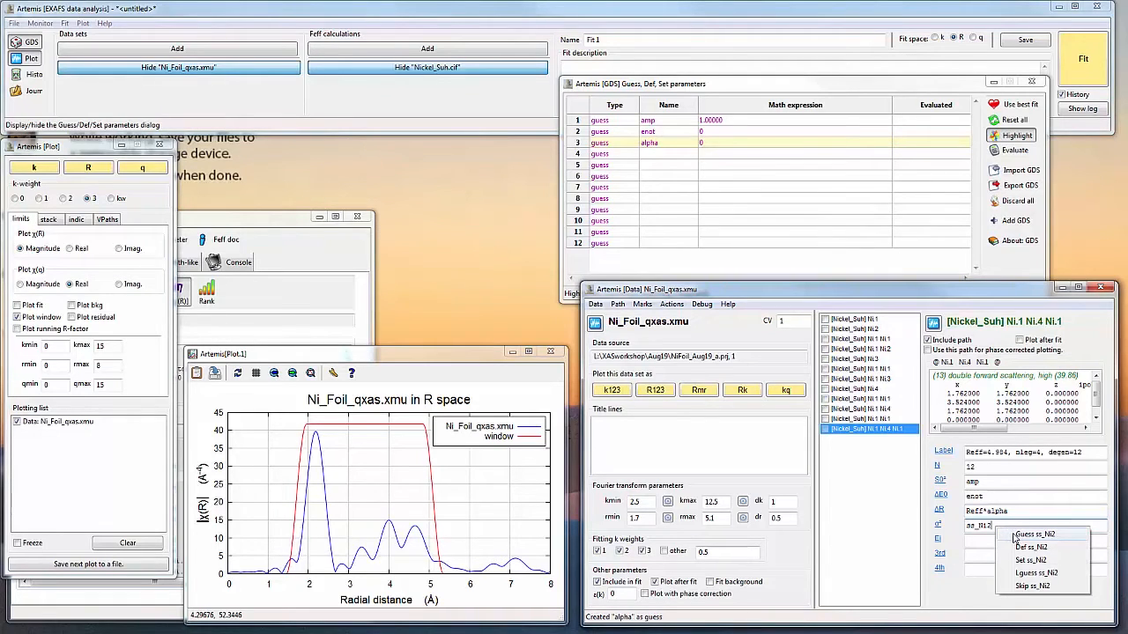
pyautogui.click(1014, 535)
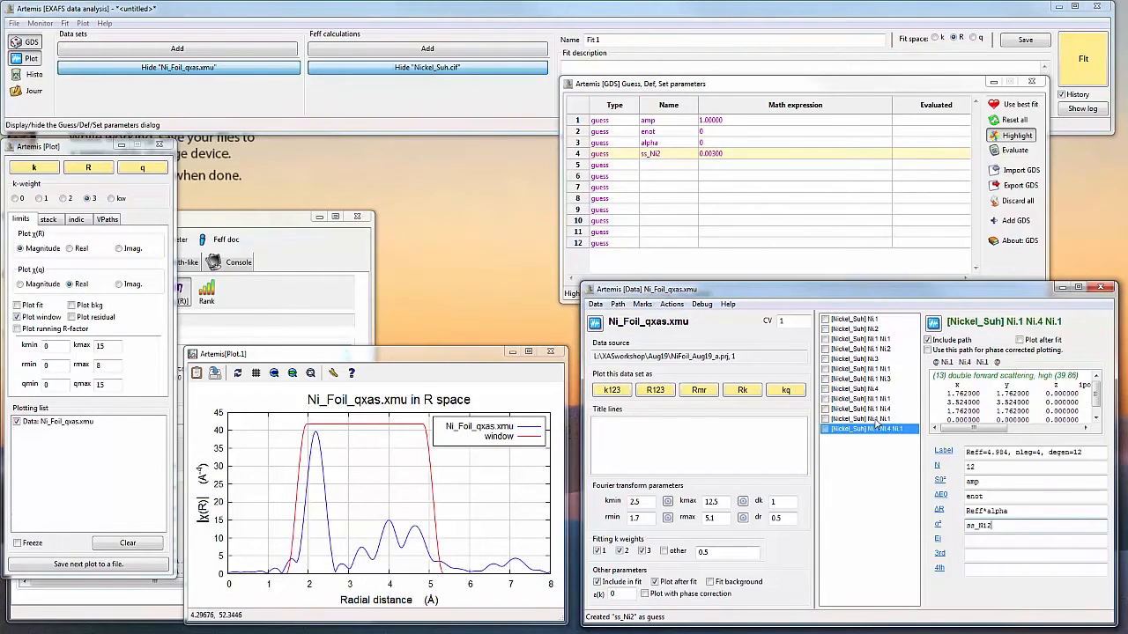
# Step: Set σ² of the single-scattering Ni.1 path to ss_Ni1 and define ss_Ni1 as a guess parameter
pyautogui.click(871, 392)
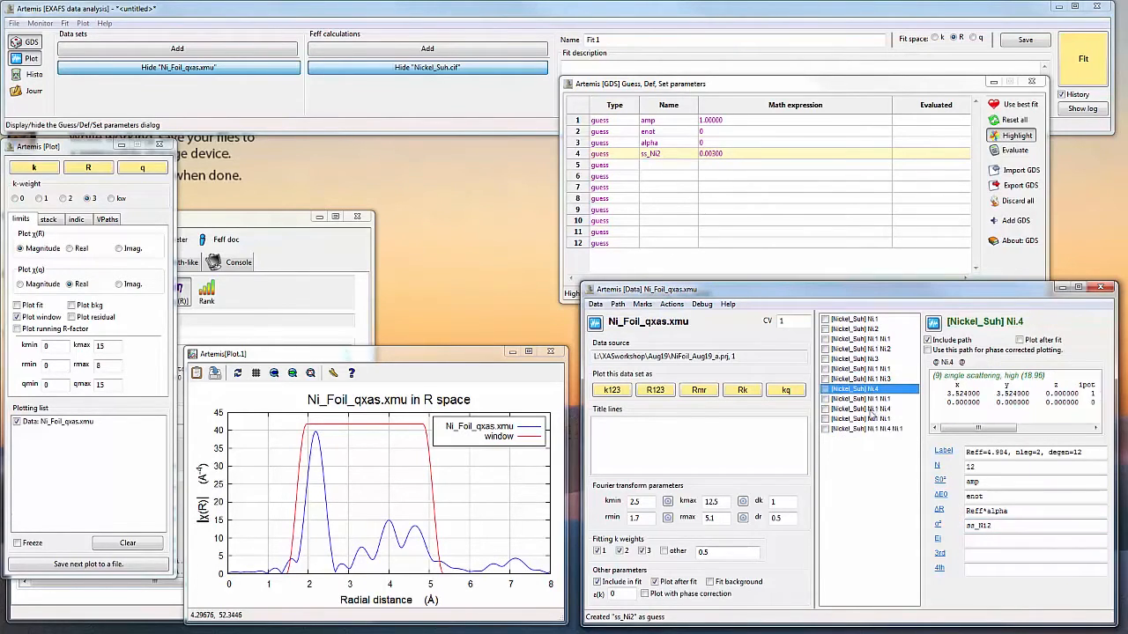
pyautogui.click(871, 319)
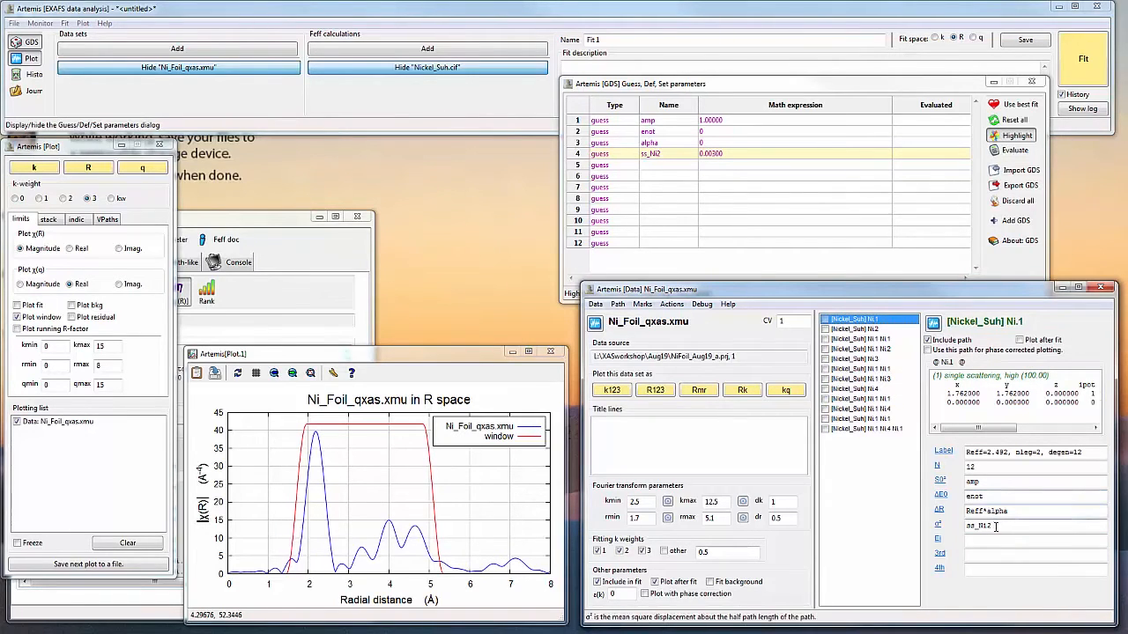
pyautogui.moveTo(987, 526); pyautogui.dragTo(1002, 527)
pyautogui.write('1')
pyautogui.rightClick(1001, 526)
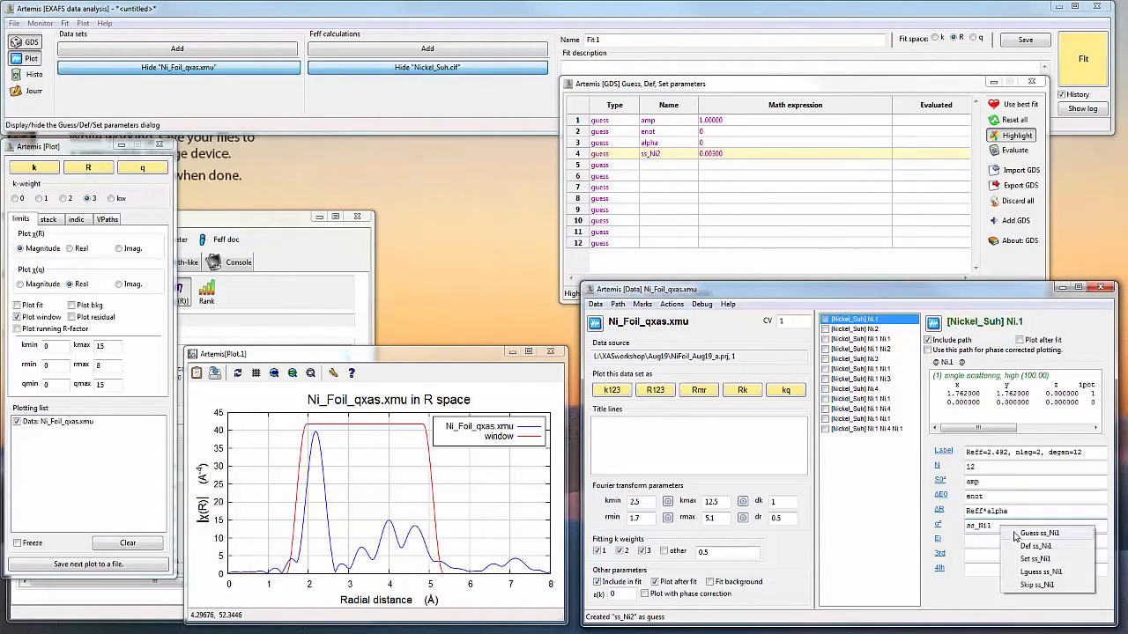
pyautogui.click(1019, 535)
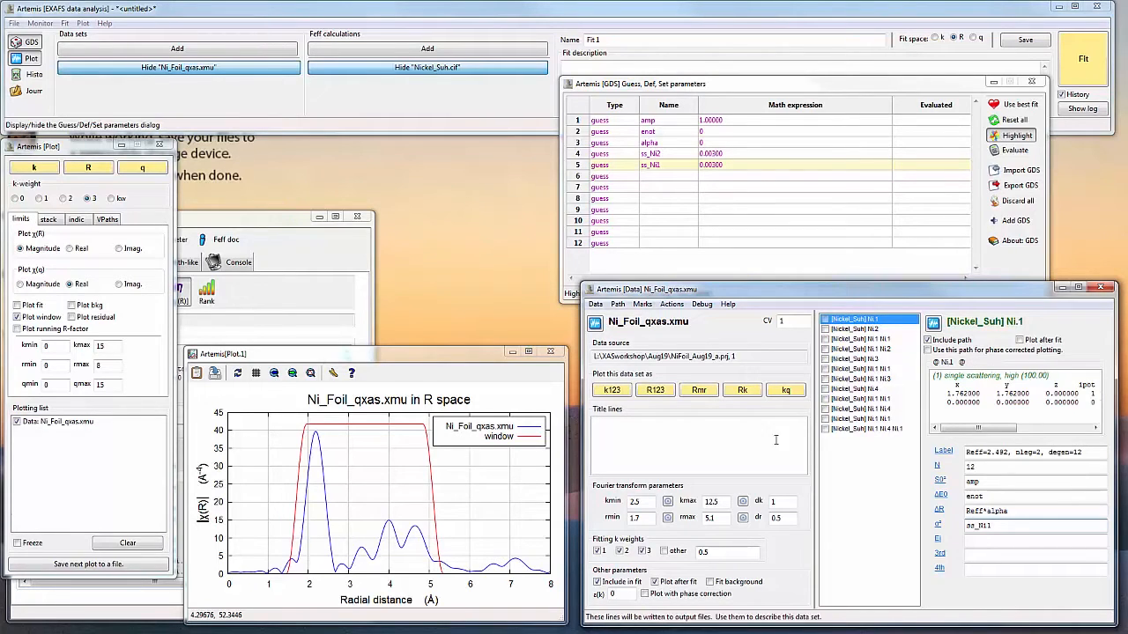
# Step: Check the σ² expressions of the longer scattering paths against that of the first-shell Ni.1 path
pyautogui.click(872, 429)
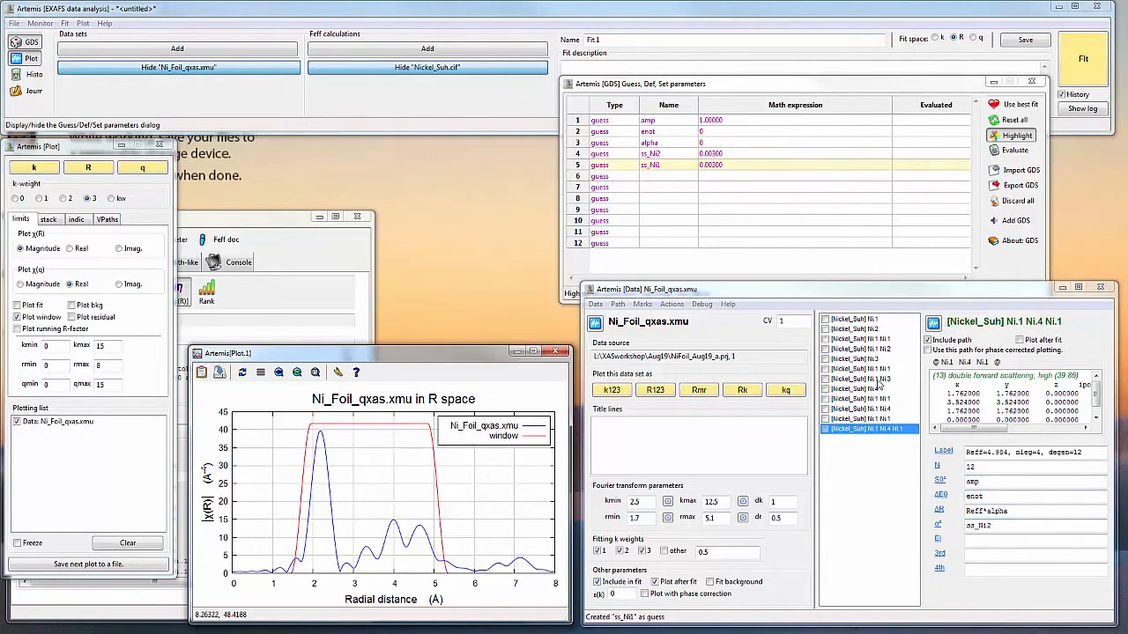
pyautogui.click(1001, 525)
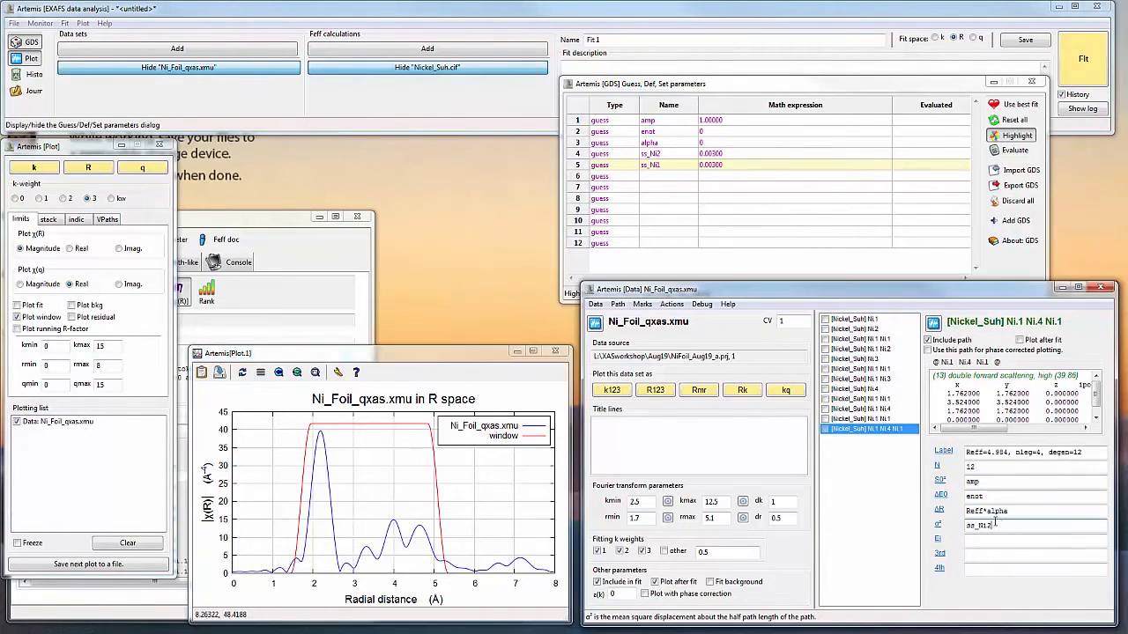
pyautogui.click(881, 419)
pyautogui.click(881, 409)
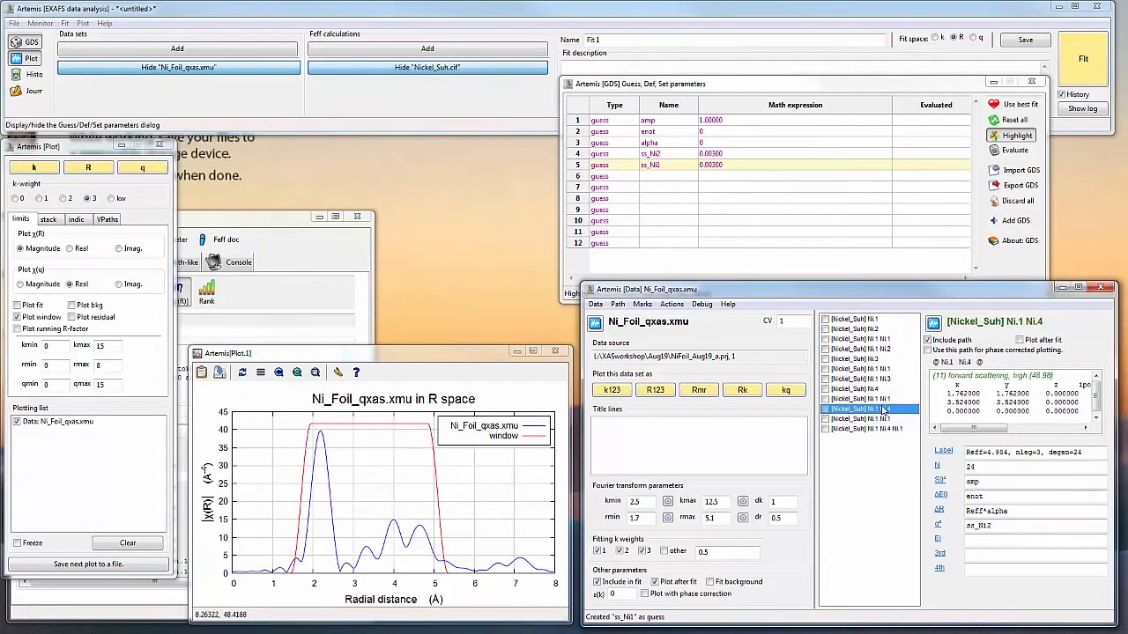
pyautogui.click(878, 399)
pyautogui.click(878, 388)
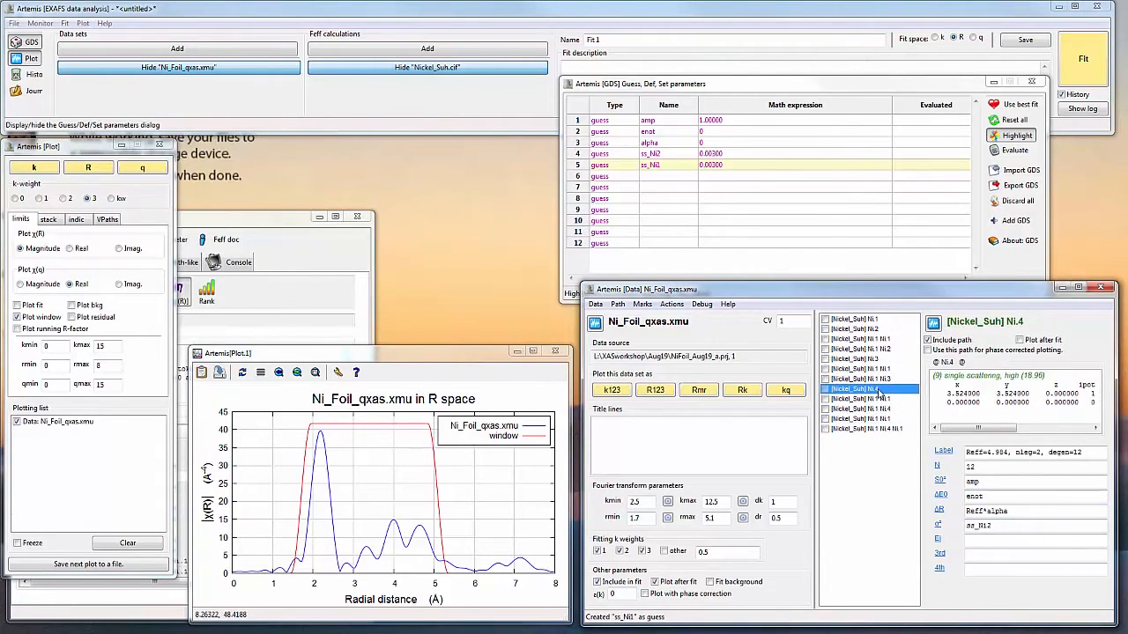
pyautogui.click(874, 329)
pyautogui.click(874, 319)
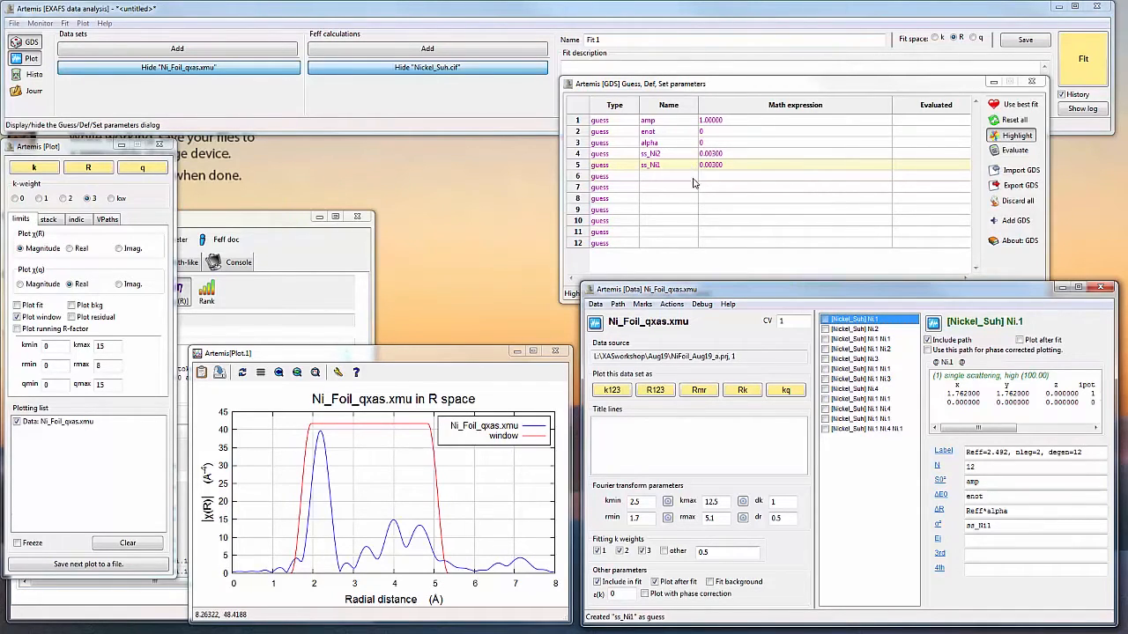
# Step: Run the fit and review the fitted amp, enot, alpha, ss_Ni2 and ss_Ni1 values in its log
pyautogui.click(1070, 81)
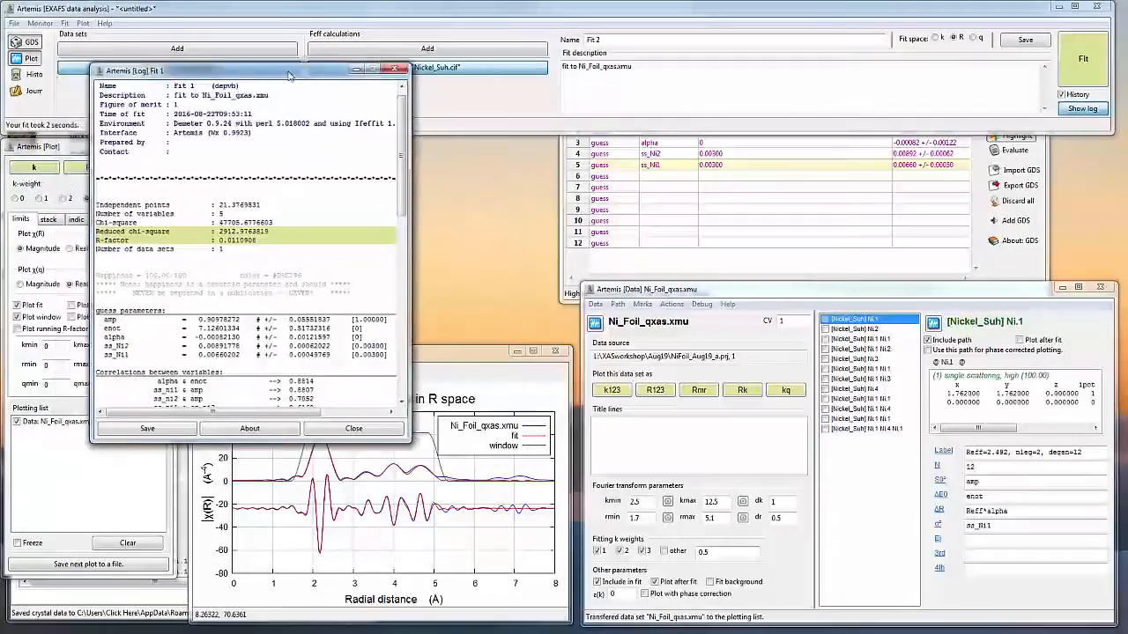
pyautogui.moveTo(236, 71); pyautogui.dragTo(449, 68)
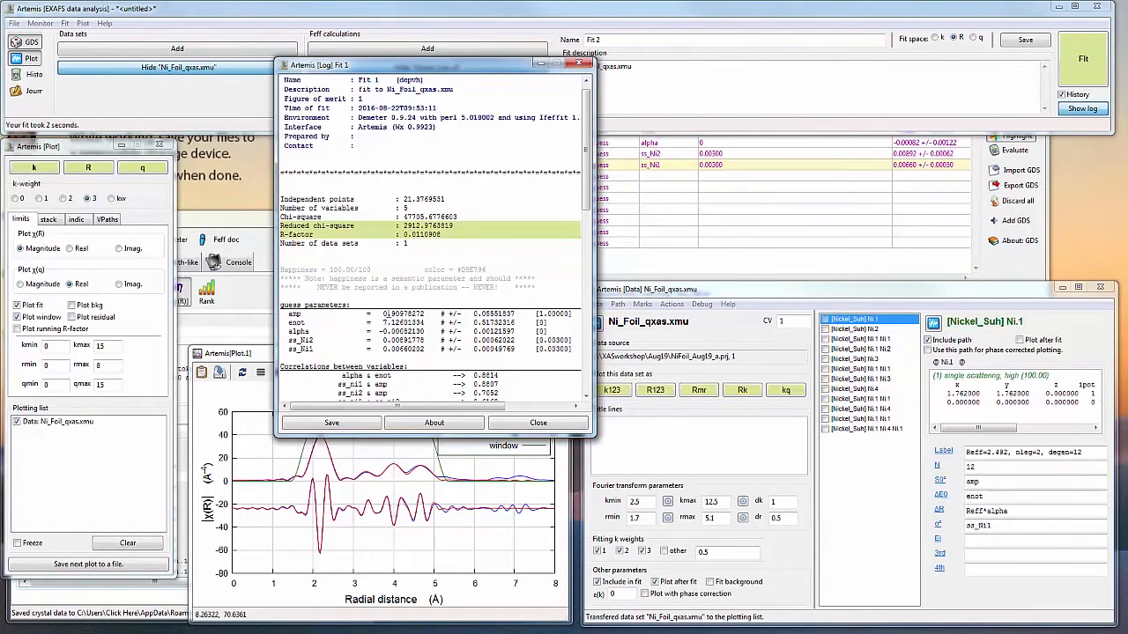
pyautogui.moveTo(385, 314); pyautogui.dragTo(413, 322)
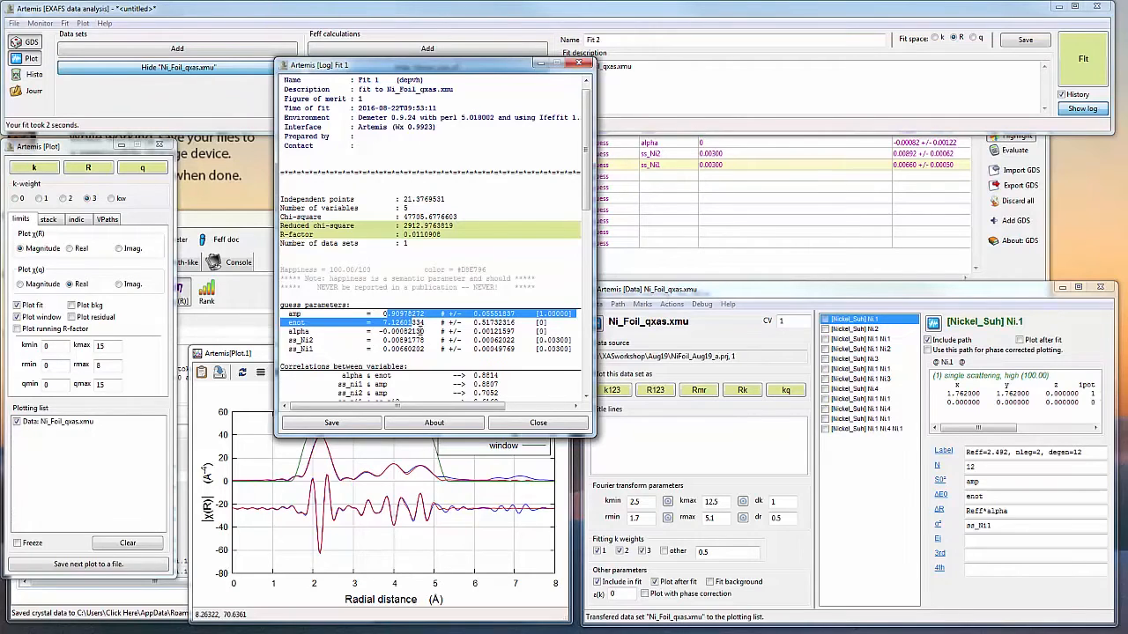
pyautogui.moveTo(297, 332); pyautogui.dragTo(422, 331)
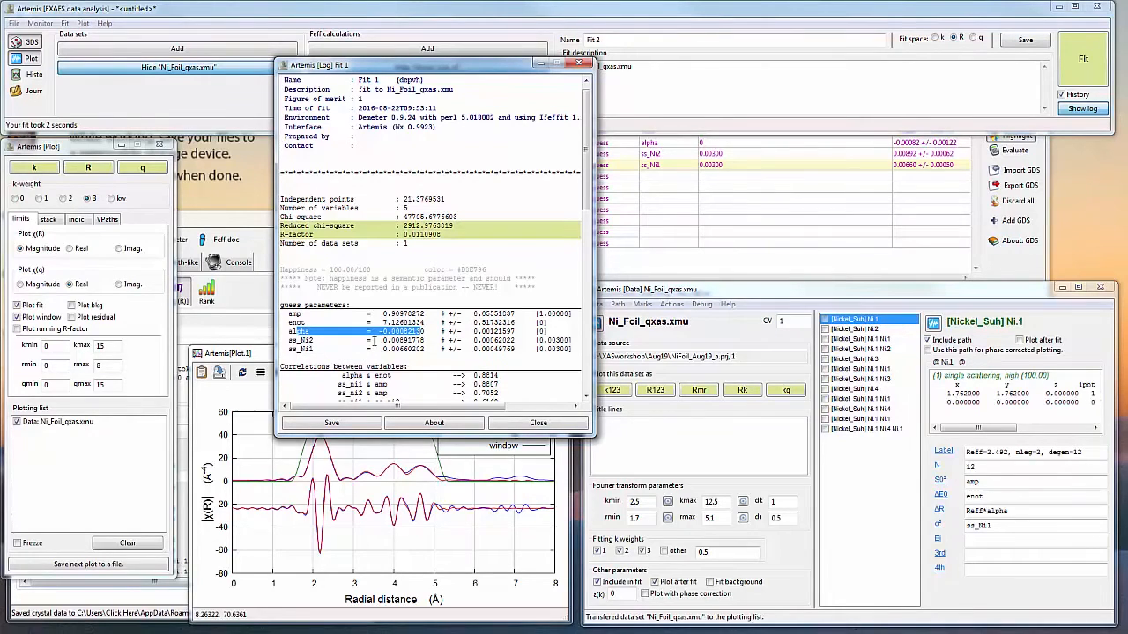
pyautogui.moveTo(385, 340); pyautogui.dragTo(445, 340)
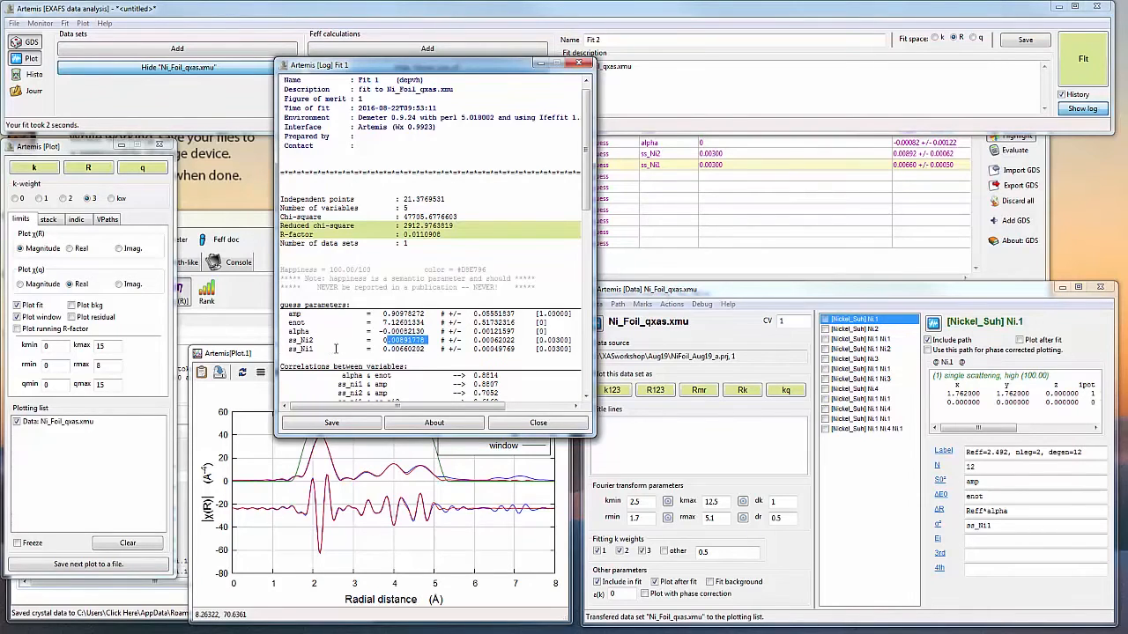
pyautogui.moveTo(391, 348); pyautogui.dragTo(458, 349)
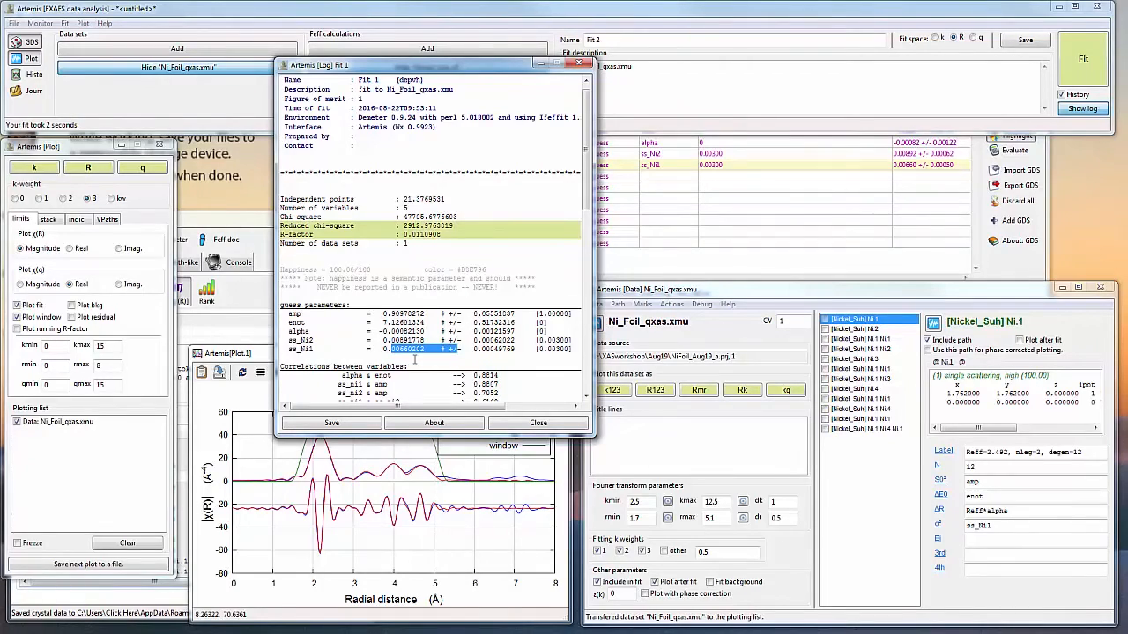
# Step: Examine the fit log's correlations, data set settings and per-path table, comparing the delr, Reff and R values across all paths
pyautogui.scroll(-3, 414, 358)
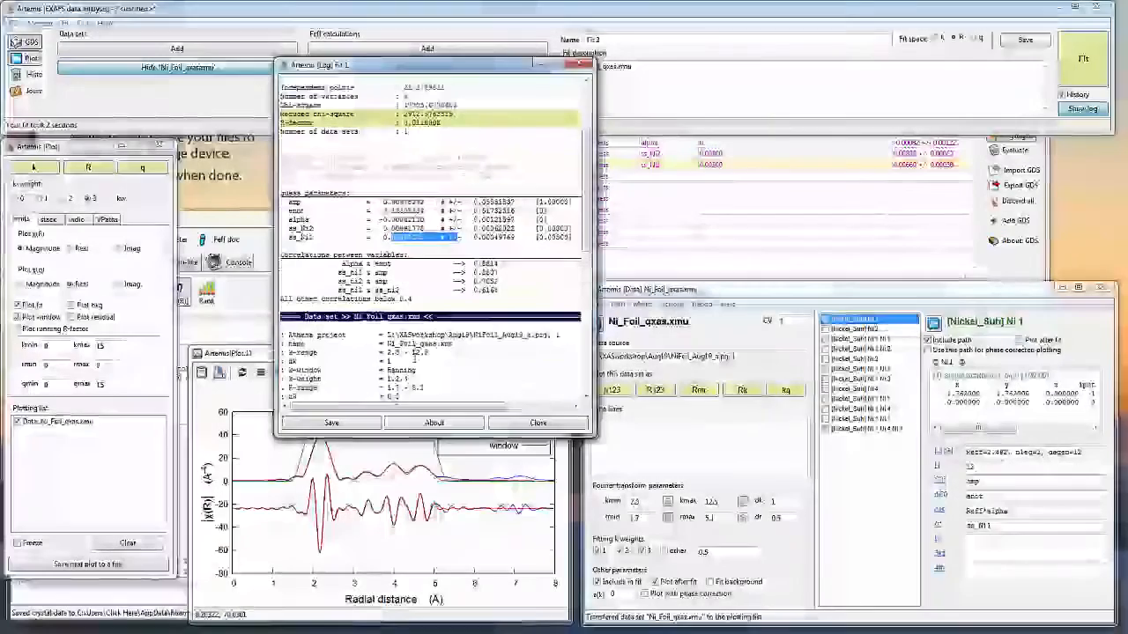
pyautogui.scroll(-8, 414, 353)
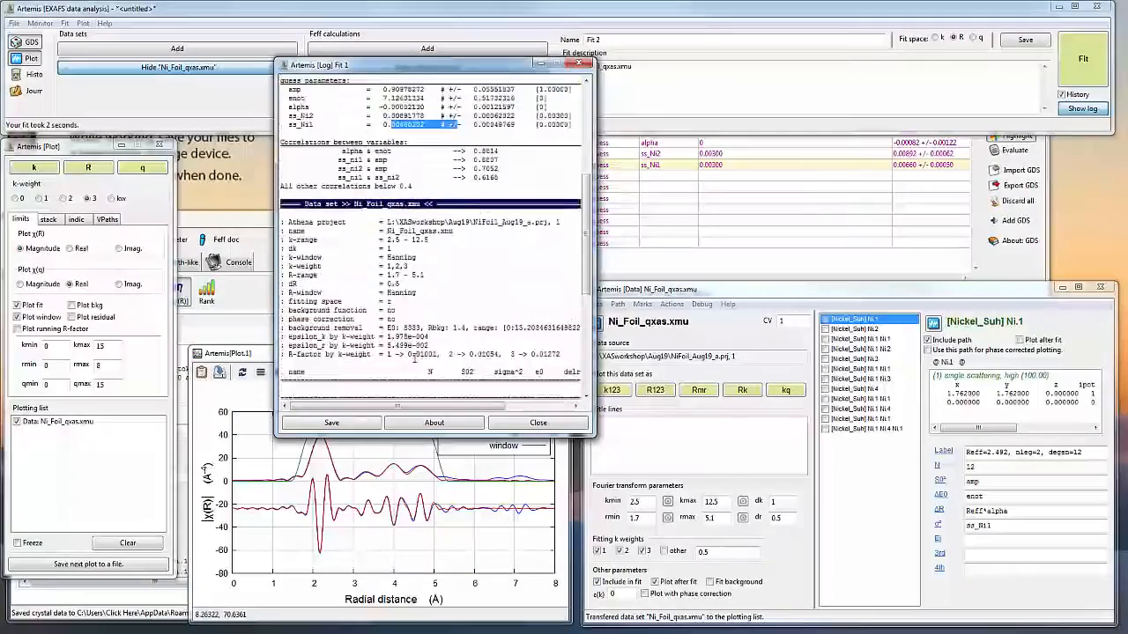
pyautogui.scroll(-2, 414, 353)
pyautogui.scroll(-1, 414, 356)
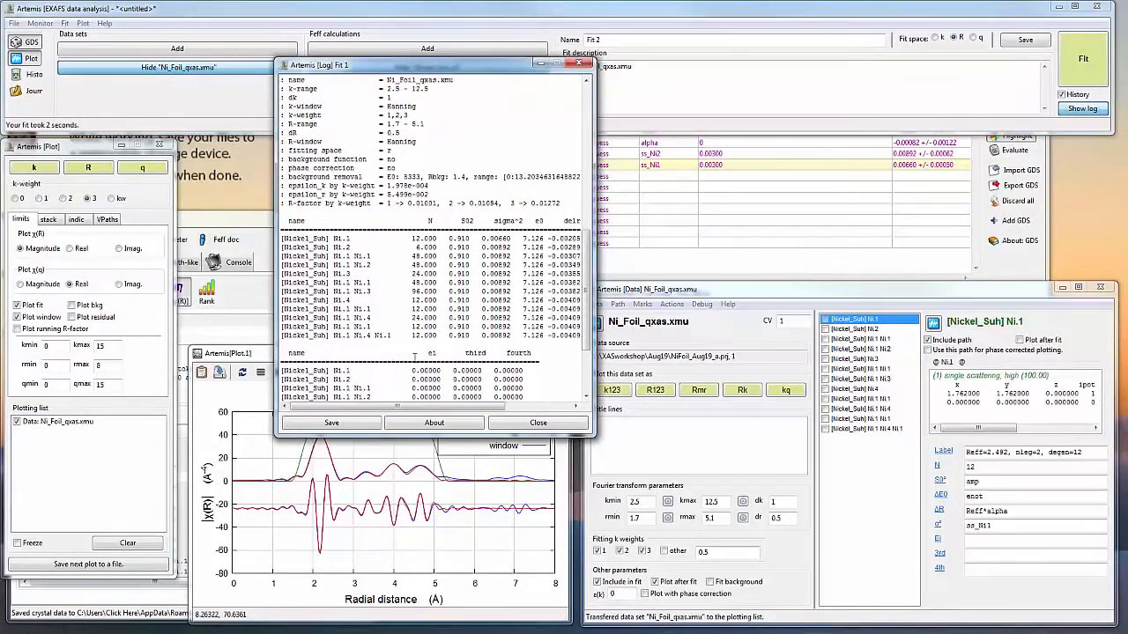
pyautogui.moveTo(402, 406); pyautogui.dragTo(519, 404)
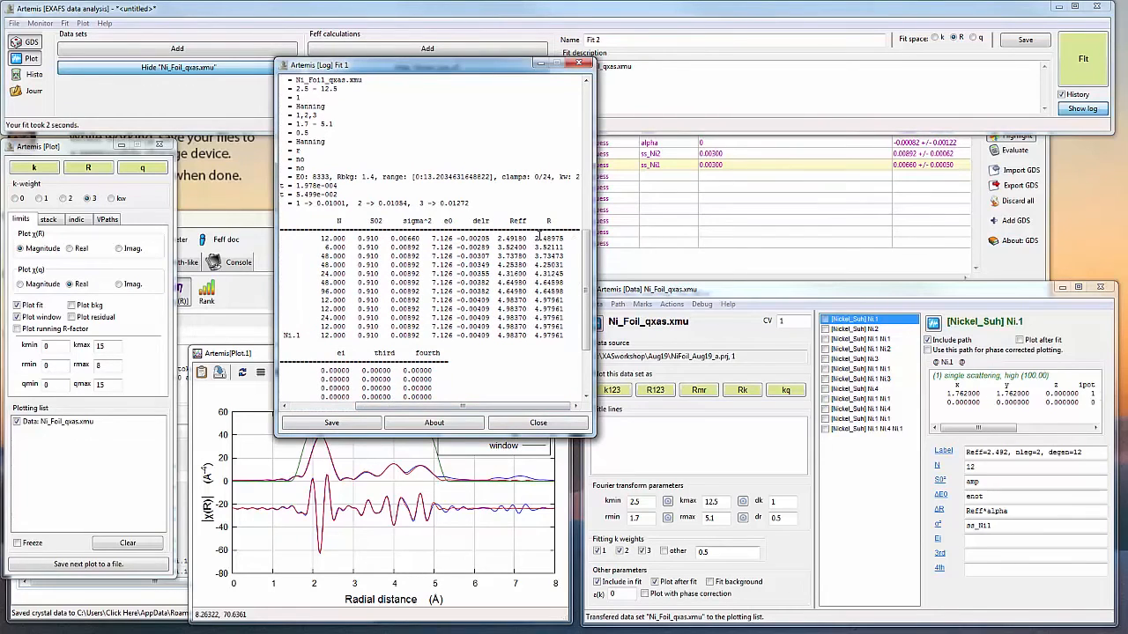
pyautogui.moveTo(538, 237); pyautogui.dragTo(559, 334)
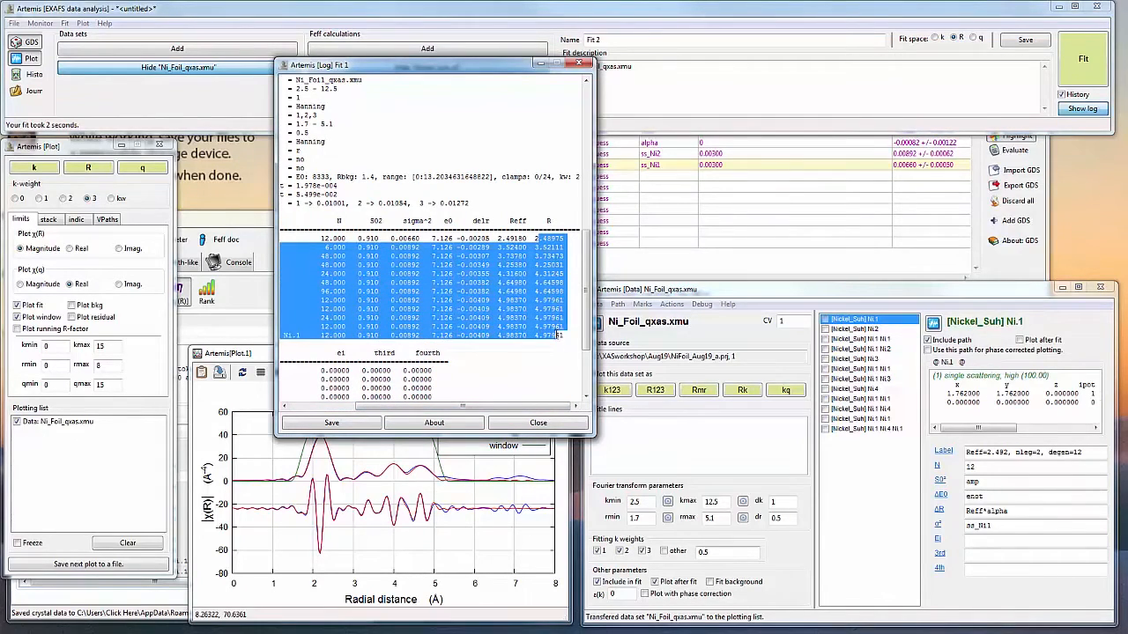
pyautogui.click(559, 222)
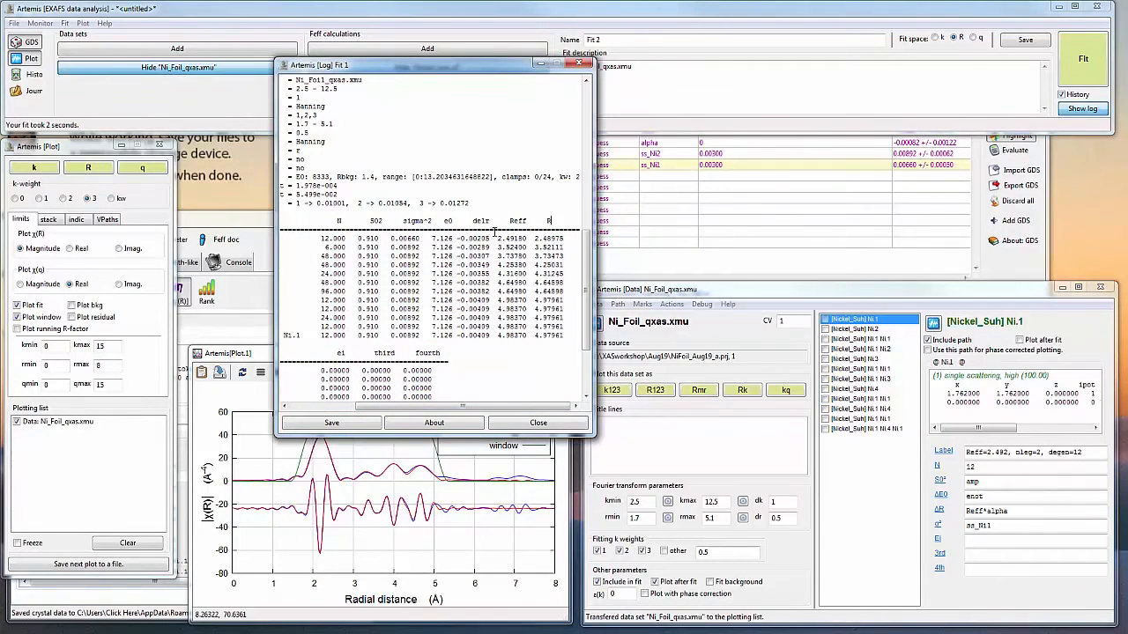
pyautogui.moveTo(483, 237); pyautogui.dragTo(479, 299)
pyautogui.click(492, 335)
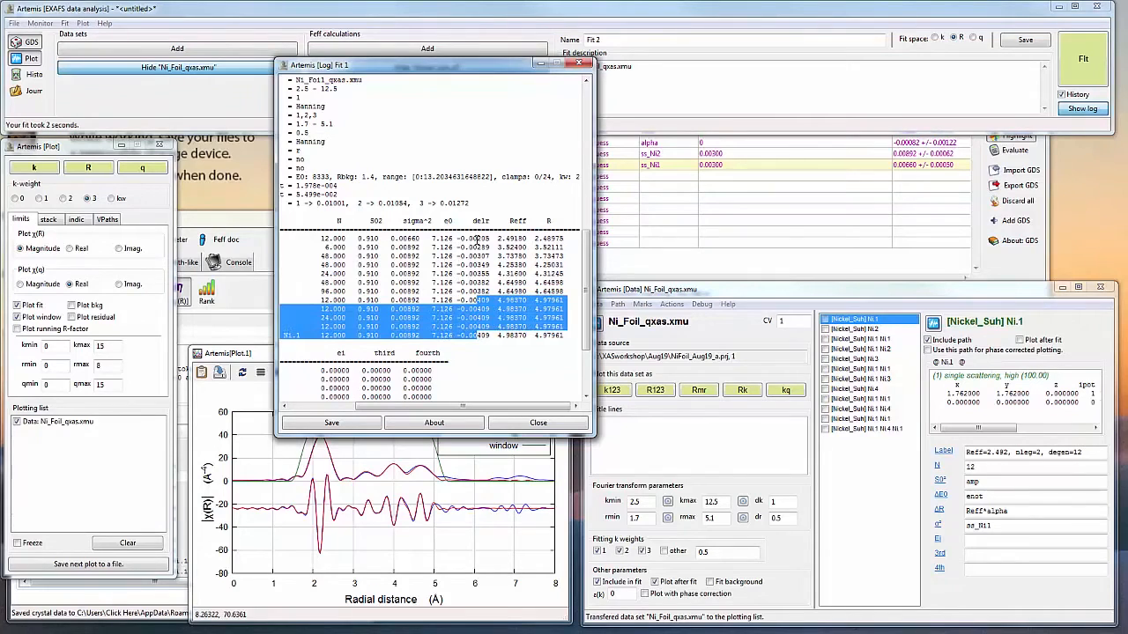
pyautogui.moveTo(476, 238); pyautogui.dragTo(478, 256)
pyautogui.click(483, 270)
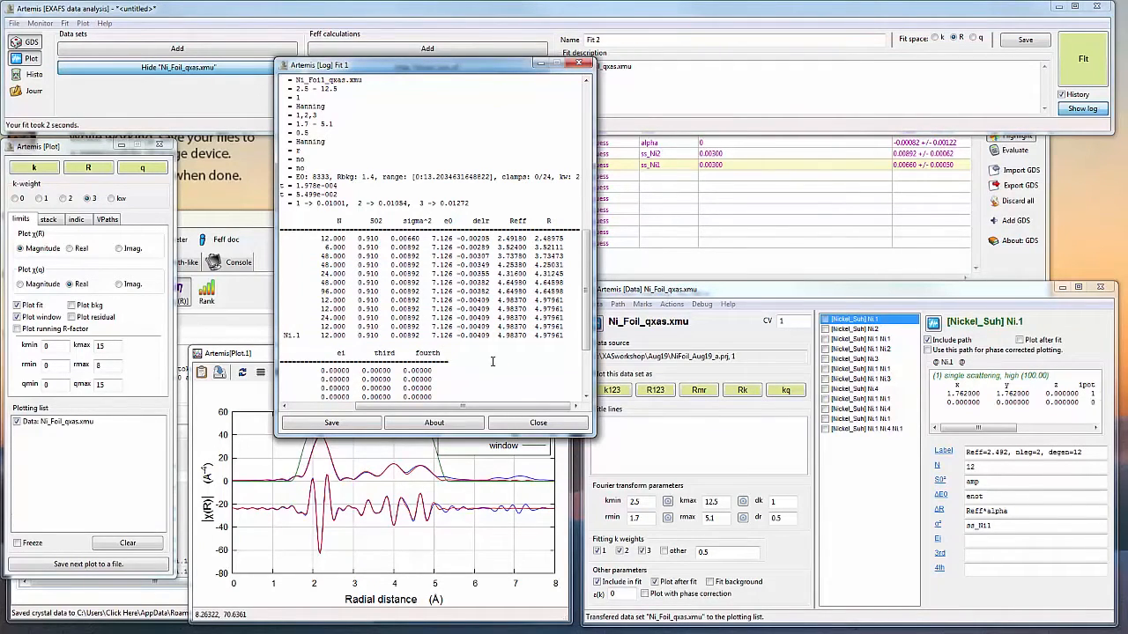
pyautogui.moveTo(493, 406); pyautogui.dragTo(395, 403)
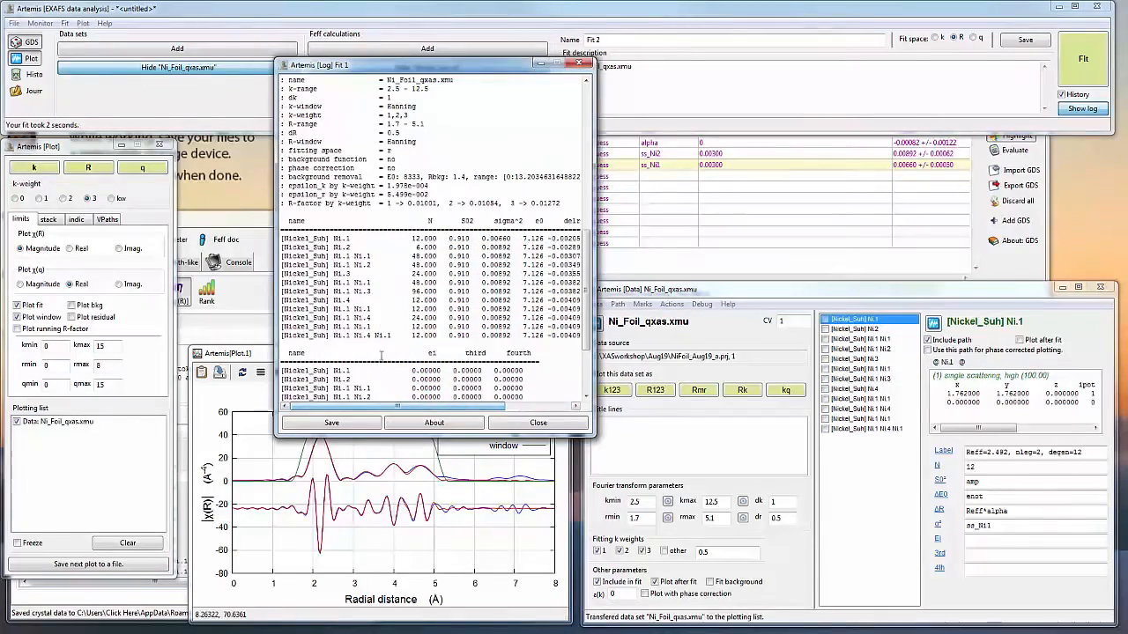
pyautogui.scroll(15, 381, 355)
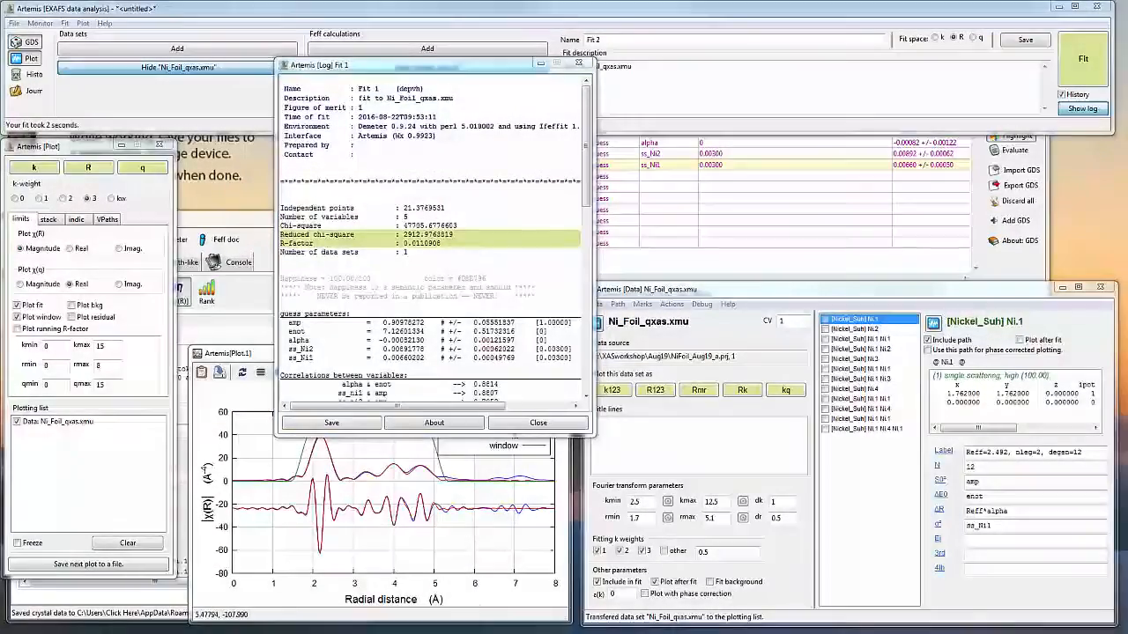
# Step: Switch to the lesson plan in Word and compare the full MS fit's R-factor and number of variables with Fit #6 and Fit #7
pyautogui.click(428, 631)
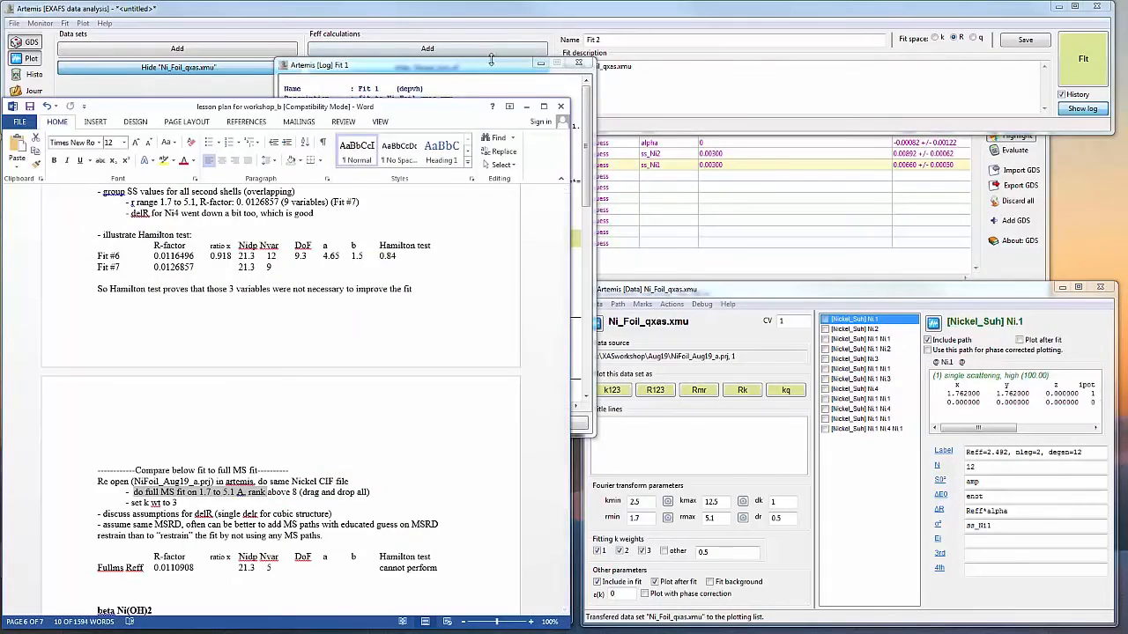
pyautogui.moveTo(490, 59); pyautogui.dragTo(802, 121)
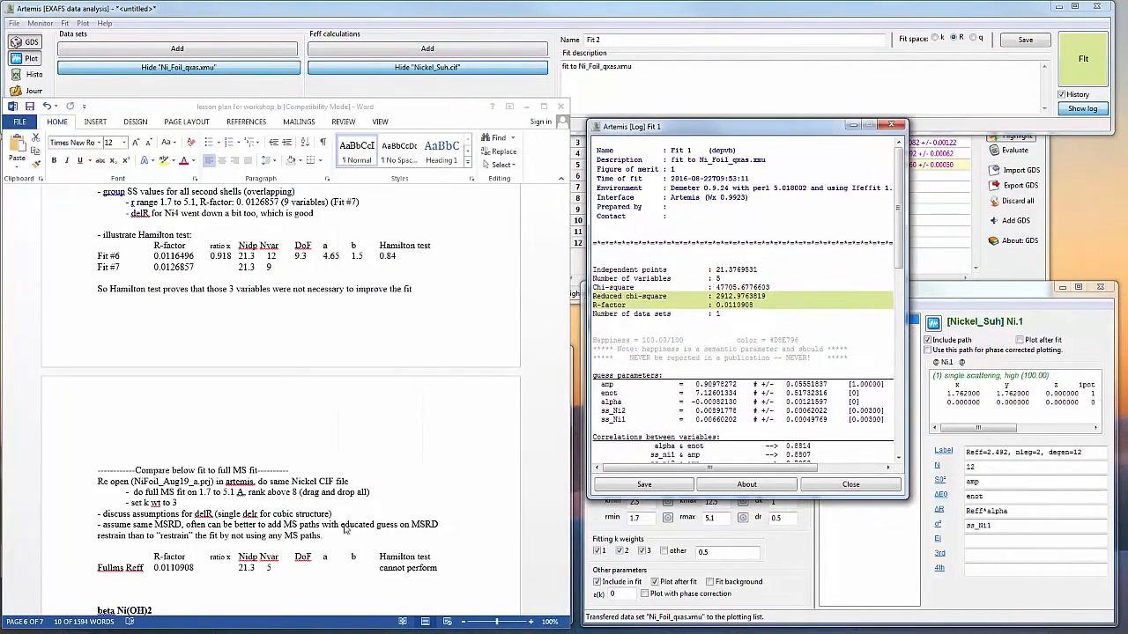
pyautogui.doubleClick(176, 575)
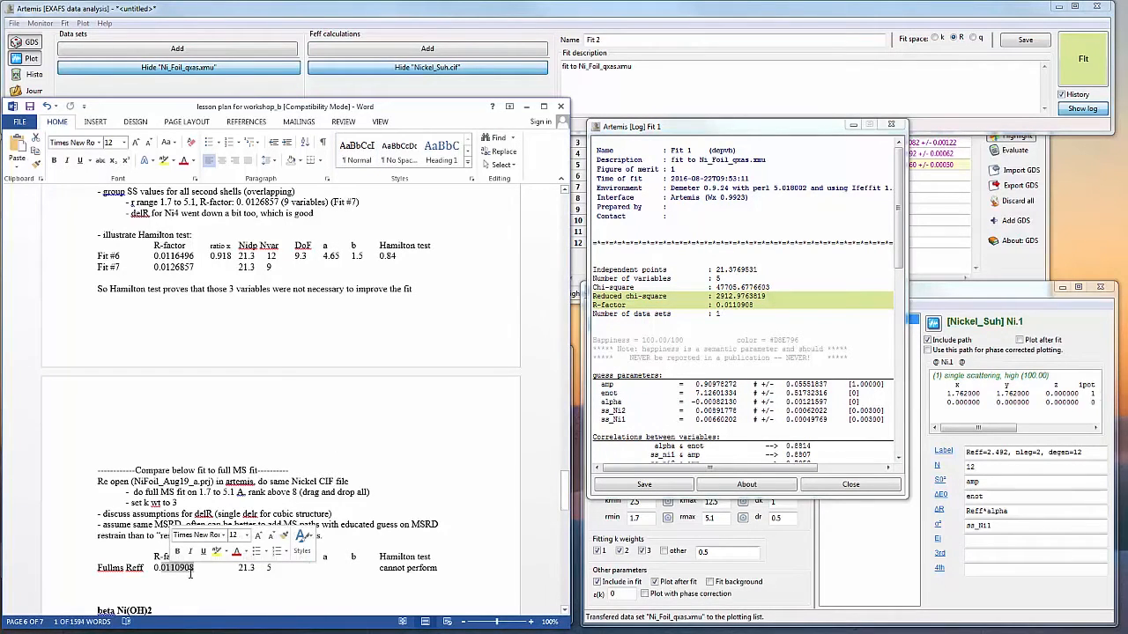
pyautogui.click(147, 525)
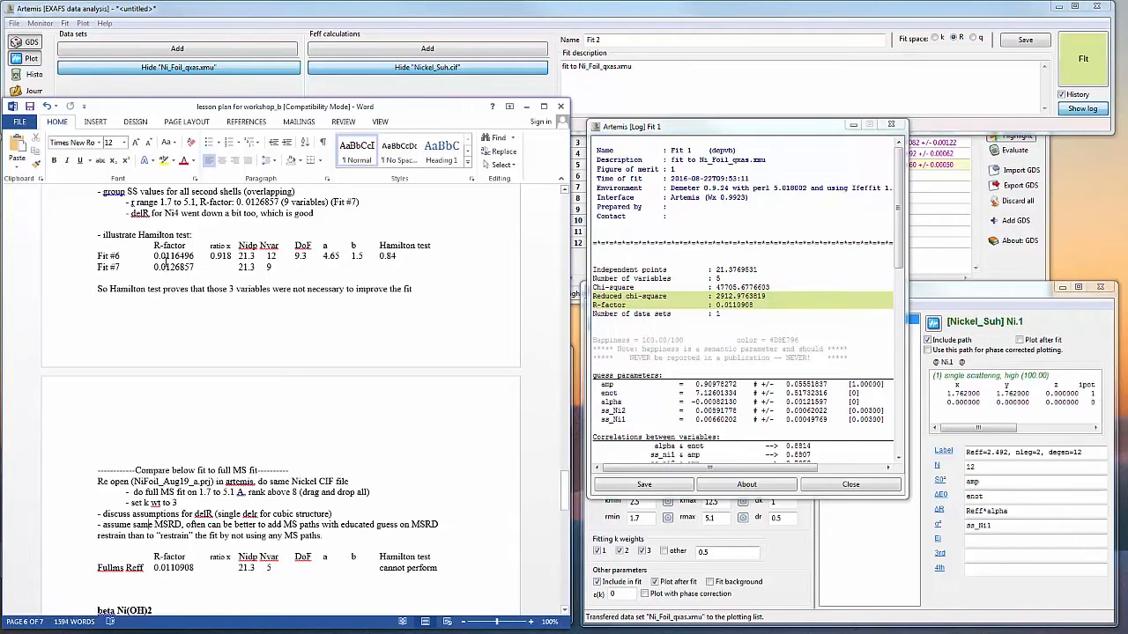
pyautogui.doubleClick(269, 267)
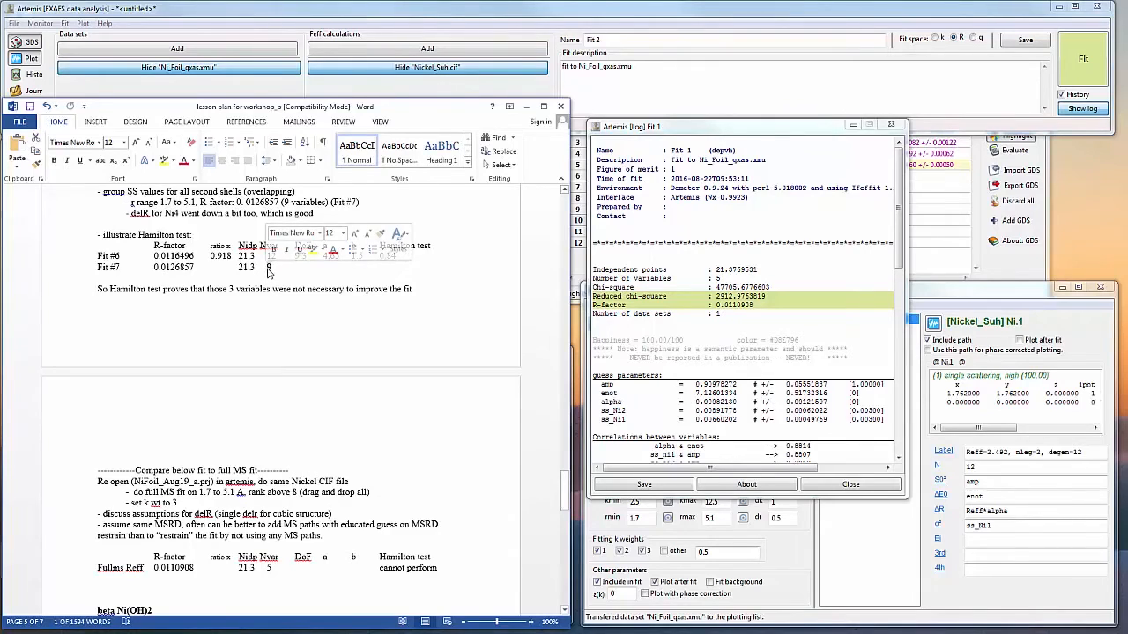
pyautogui.click(261, 255)
pyautogui.doubleClick(270, 256)
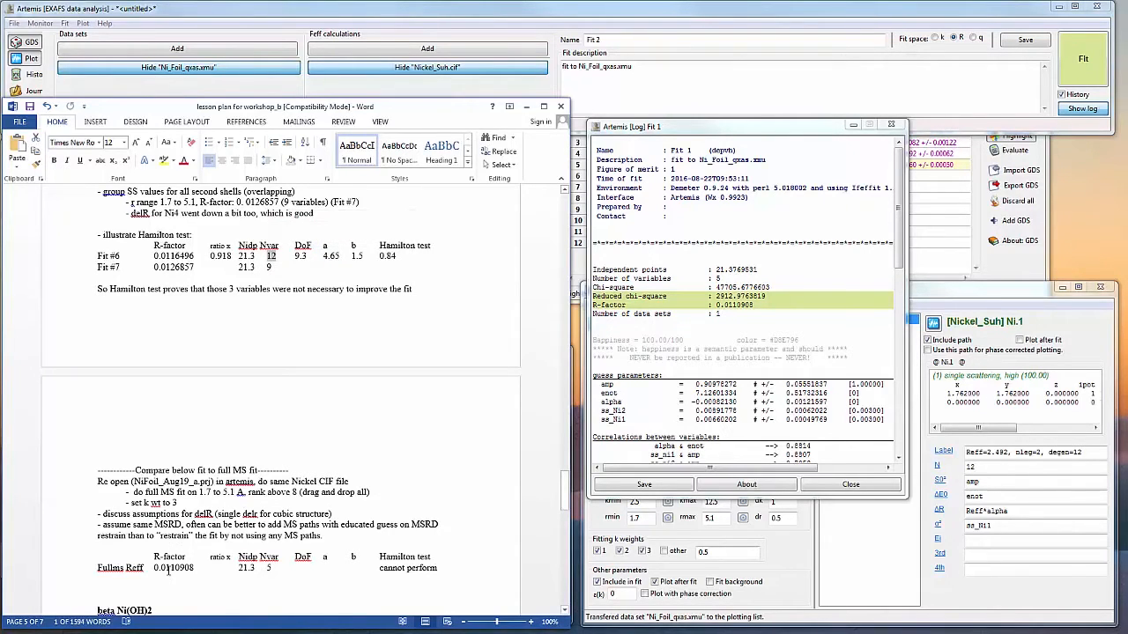
pyautogui.moveTo(166, 568); pyautogui.dragTo(194, 568)
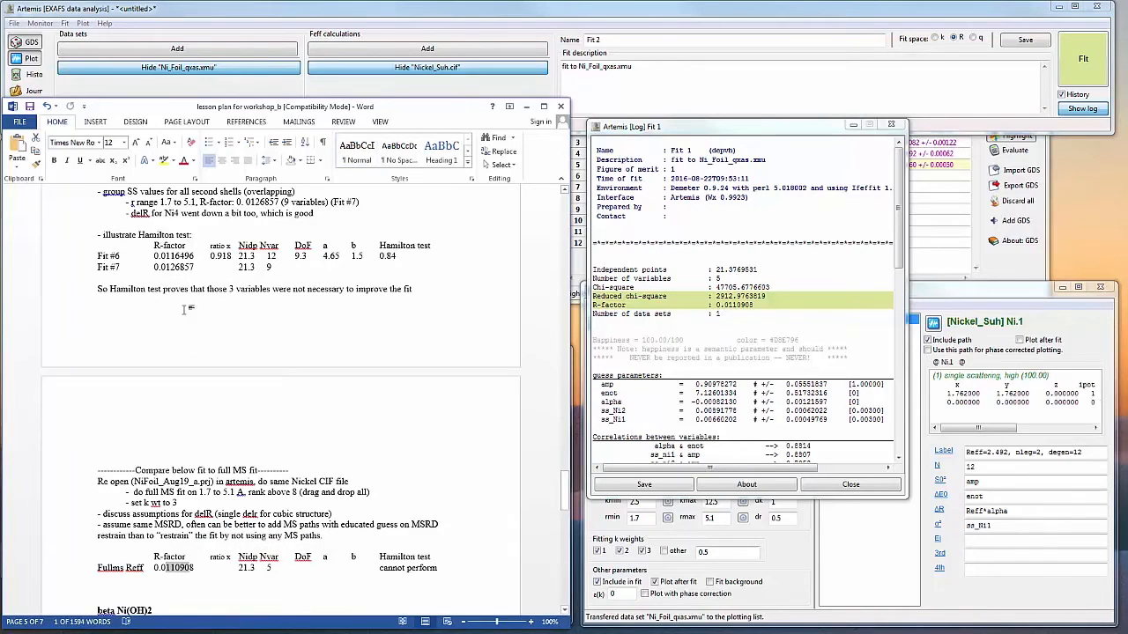
pyautogui.moveTo(161, 268); pyautogui.dragTo(193, 268)
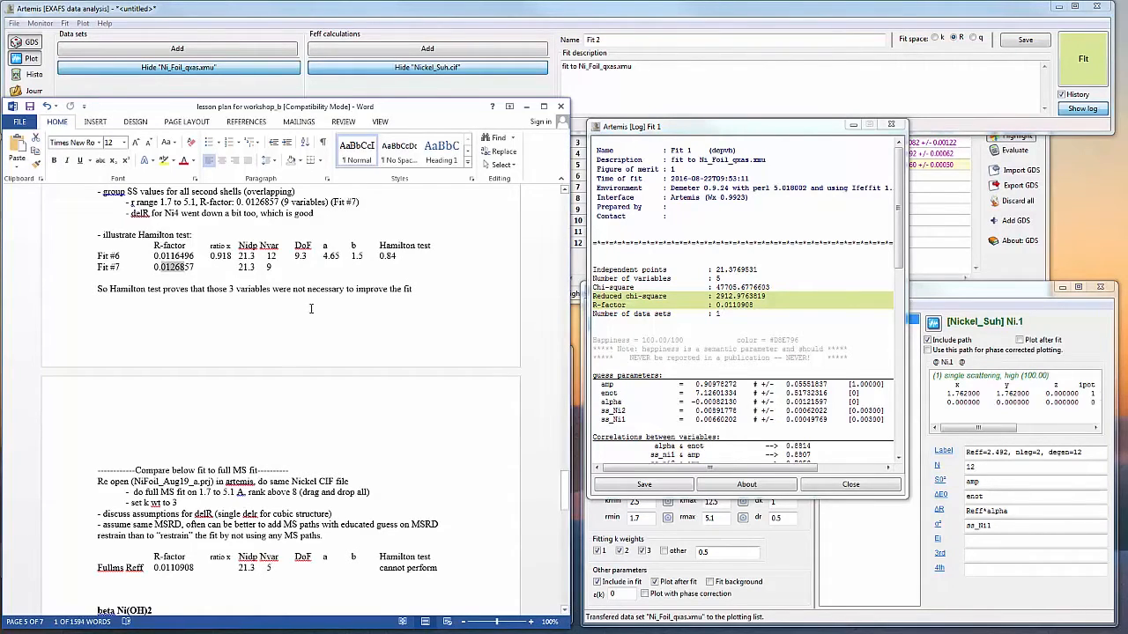
pyautogui.moveTo(390, 113); pyautogui.dragTo(408, 116)
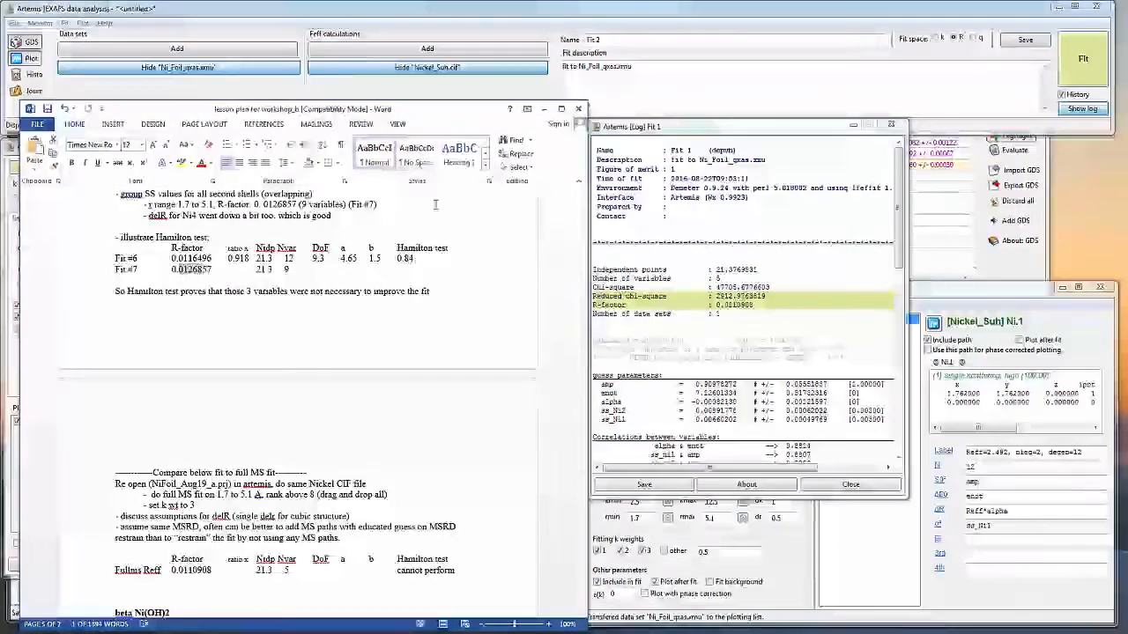
pyautogui.scroll(-2, 390, 413)
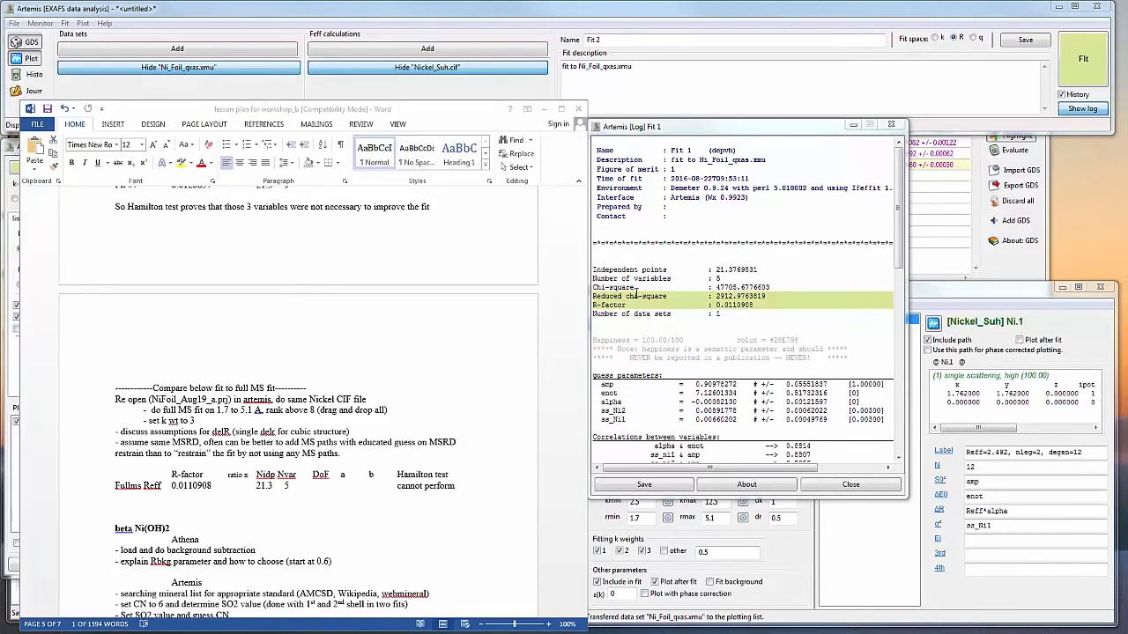
# Step: Exit Artemis and go to the beta Ni(OH)2 section of the lesson plan in Word
pyautogui.click(663, 133)
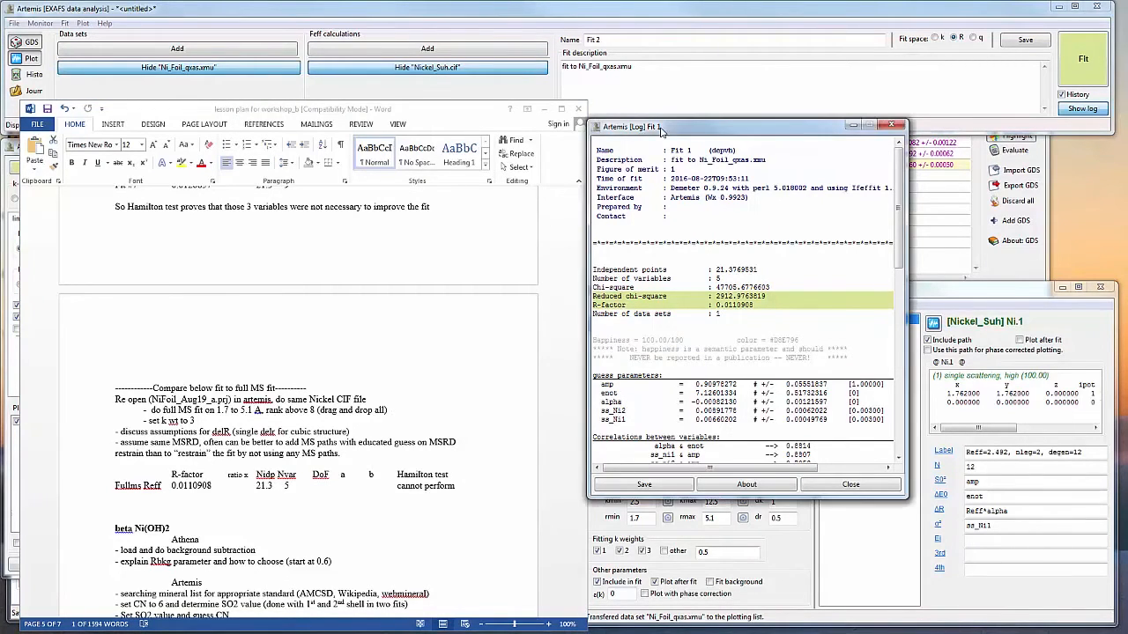
pyautogui.click(15, 25)
pyautogui.click(49, 169)
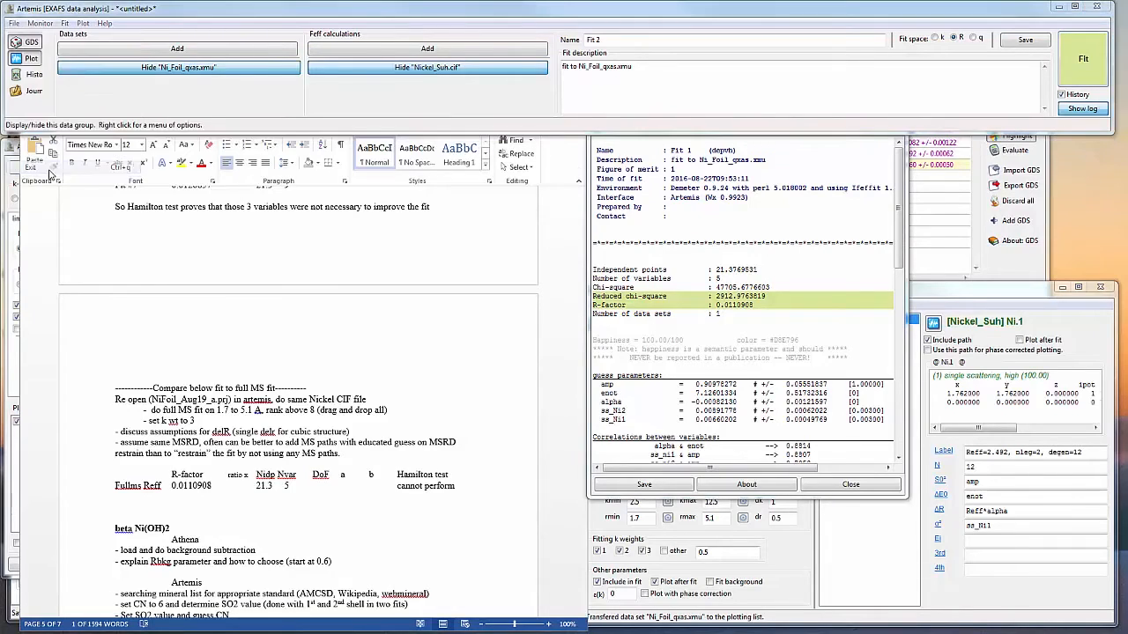
pyautogui.click(141, 146)
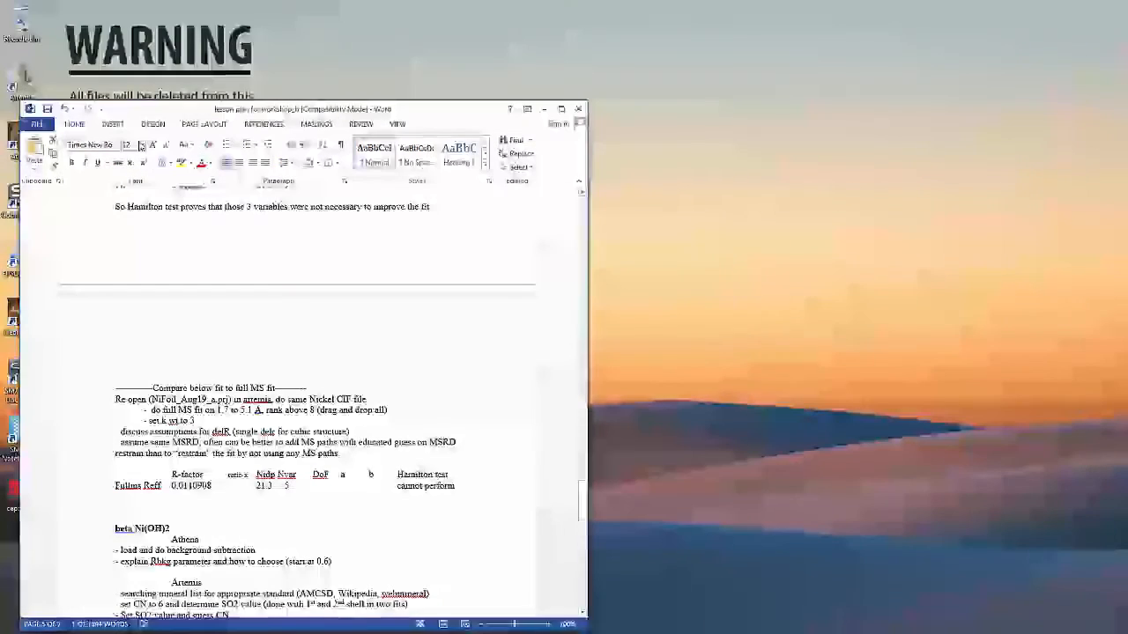
pyautogui.moveTo(269, 113); pyautogui.dragTo(332, 111)
pyautogui.scroll(-4, 209, 460)
pyautogui.scroll(2, 210, 460)
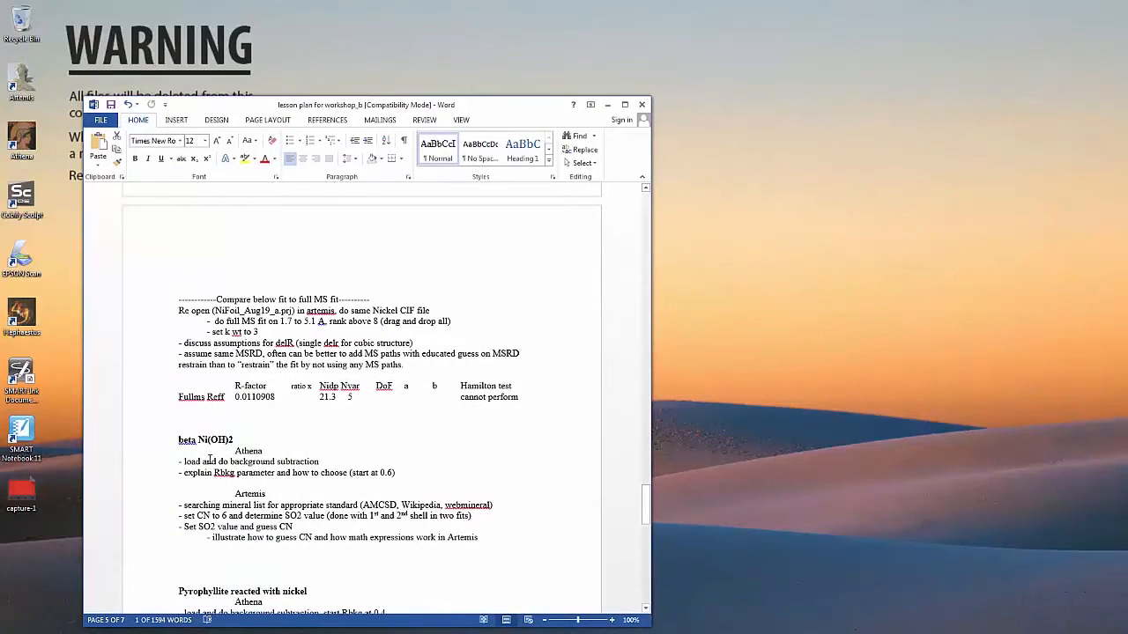
# Step: Launch Athena, minimize its console window, and arrange its main window beside the lesson plan
pyautogui.doubleClick(21, 152)
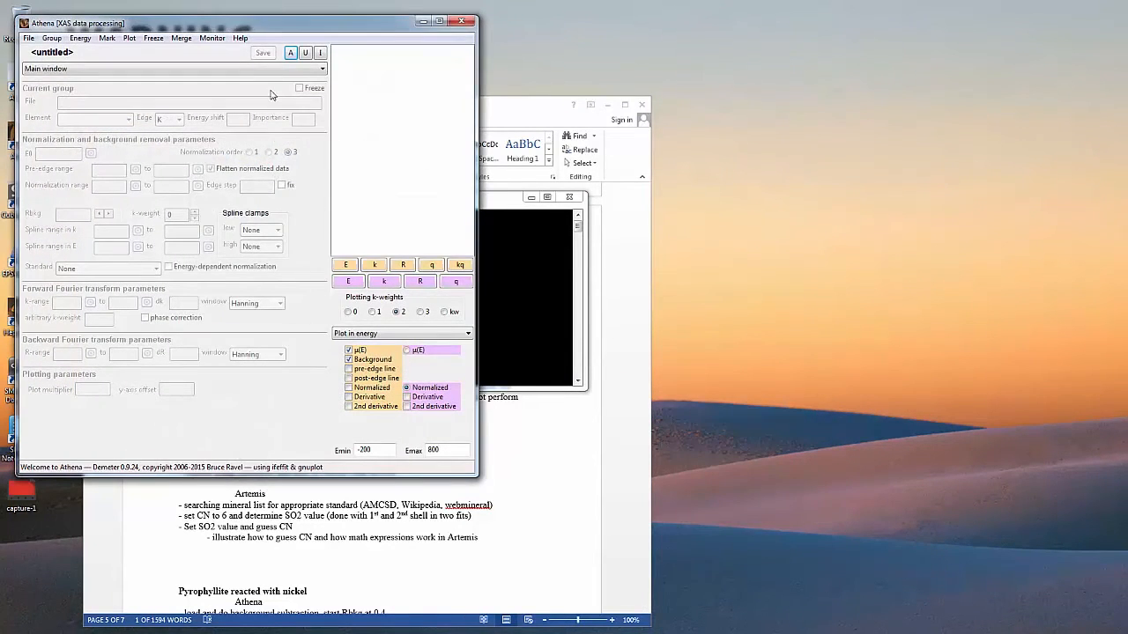
pyautogui.moveTo(274, 30); pyautogui.dragTo(887, 32)
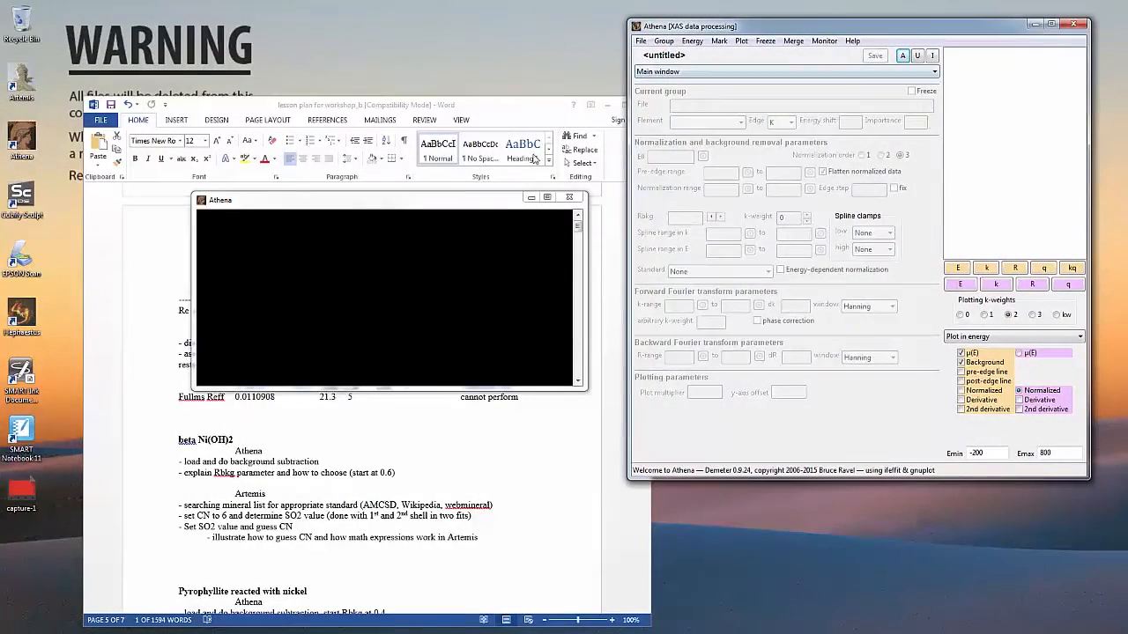
pyautogui.click(531, 199)
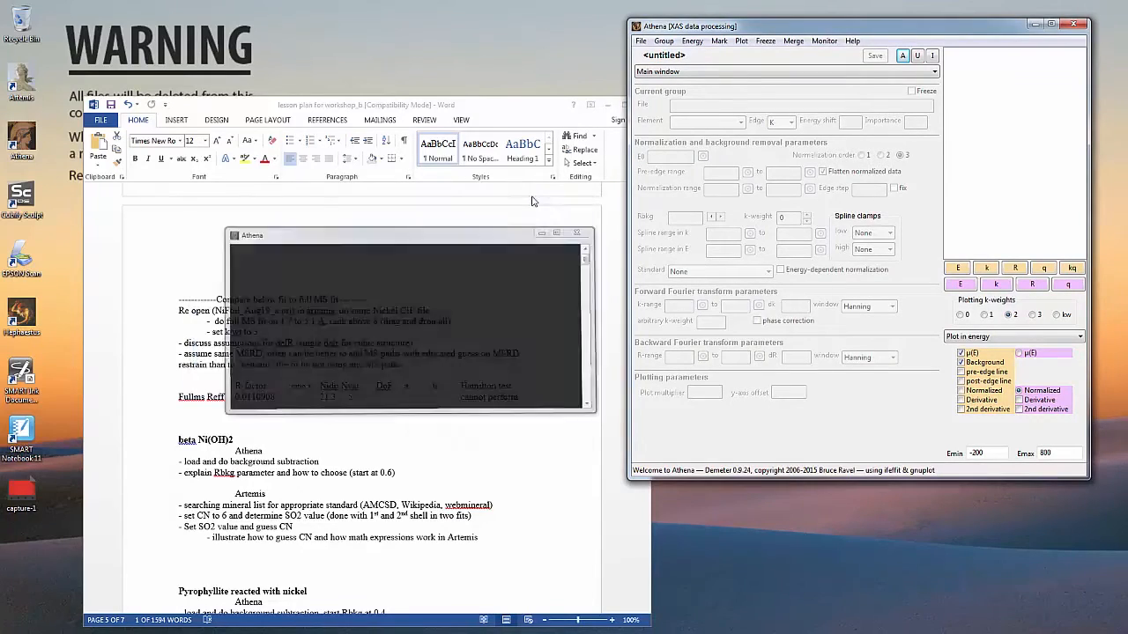
pyautogui.moveTo(539, 113); pyautogui.dragTo(486, 109)
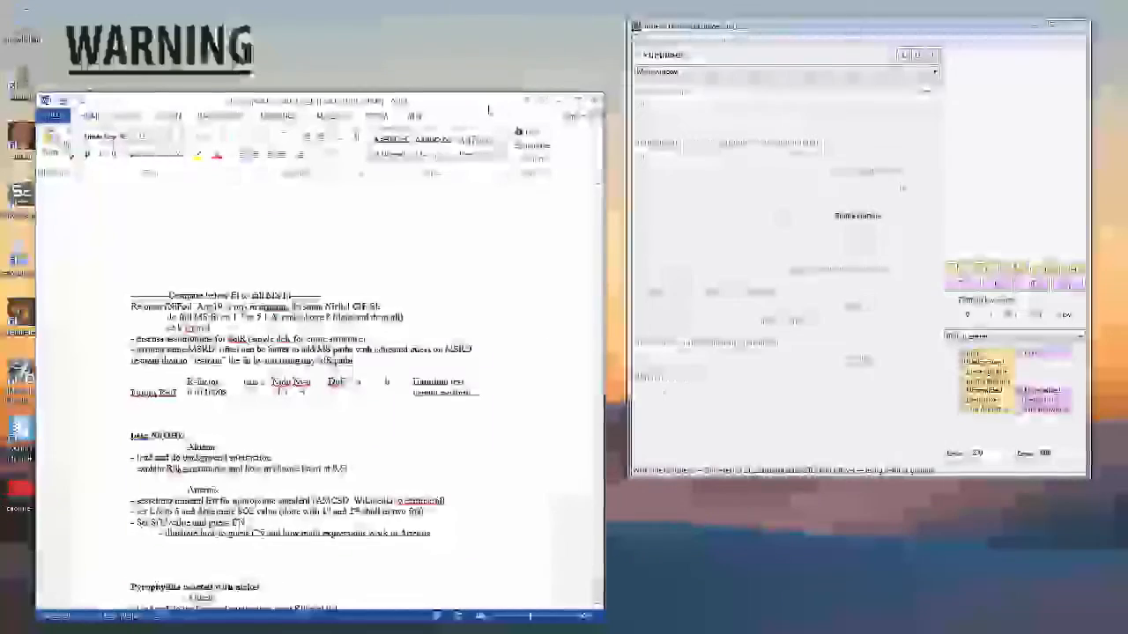
# Step: Import the beta nickel hydroxide data file bnioh2.xmu from the rawDataFiles folder into Athena
pyautogui.click(641, 42)
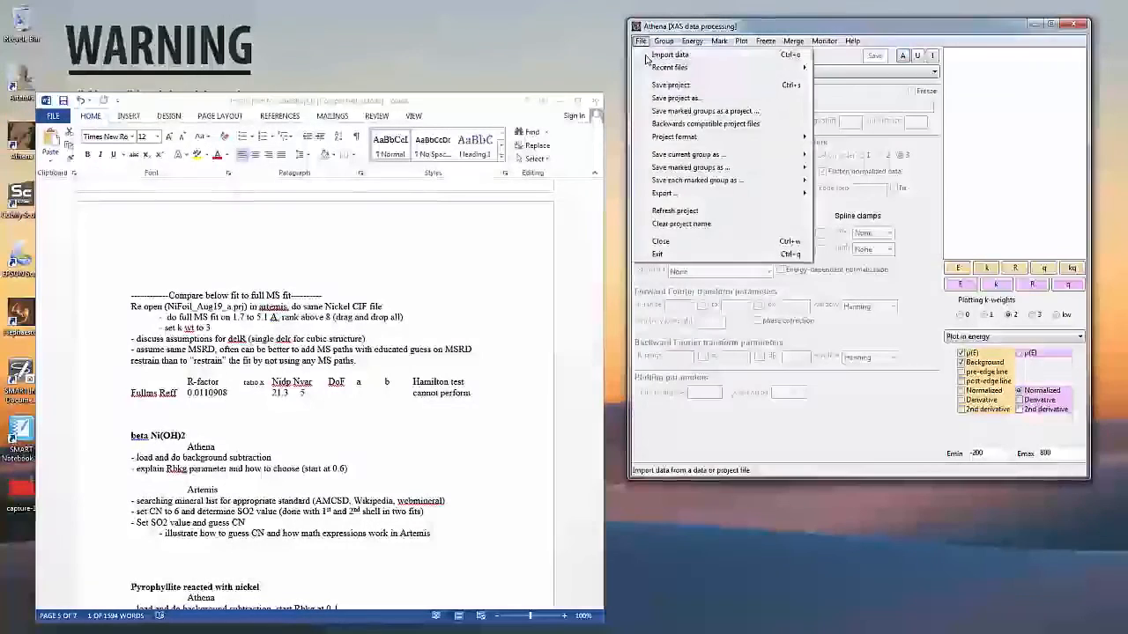
pyautogui.click(674, 60)
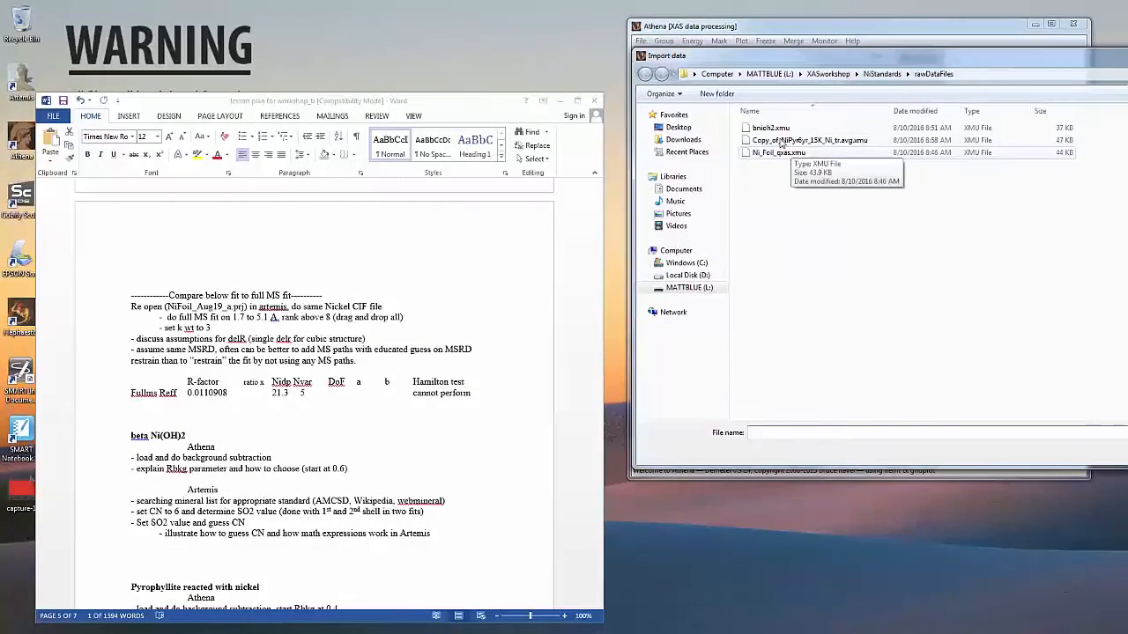
pyautogui.click(788, 129)
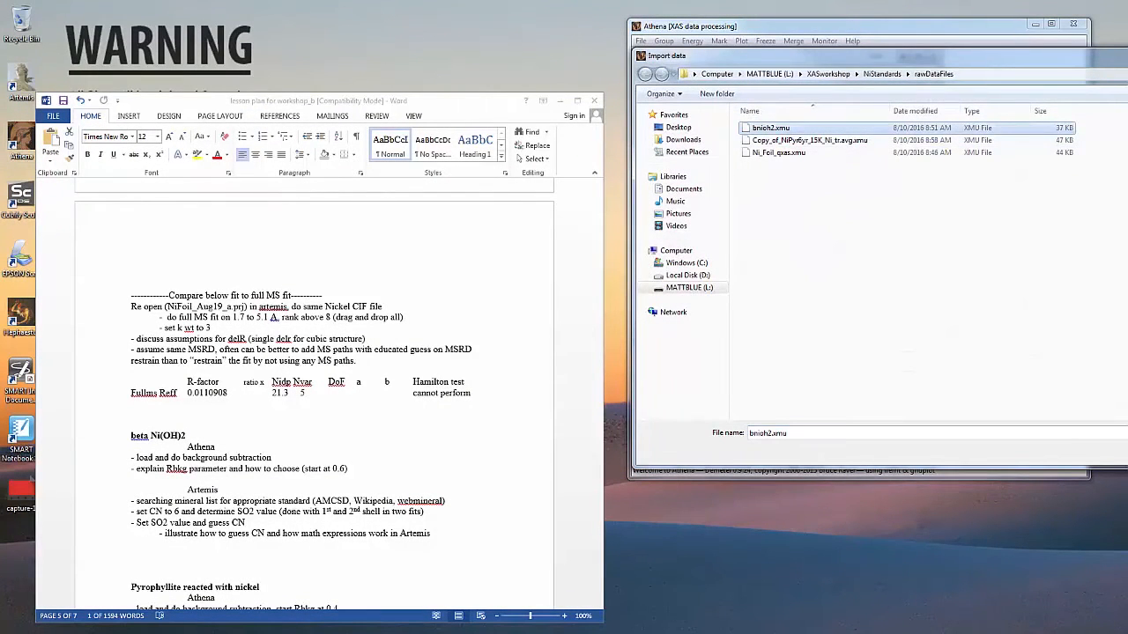
pyautogui.click(1126, 454)
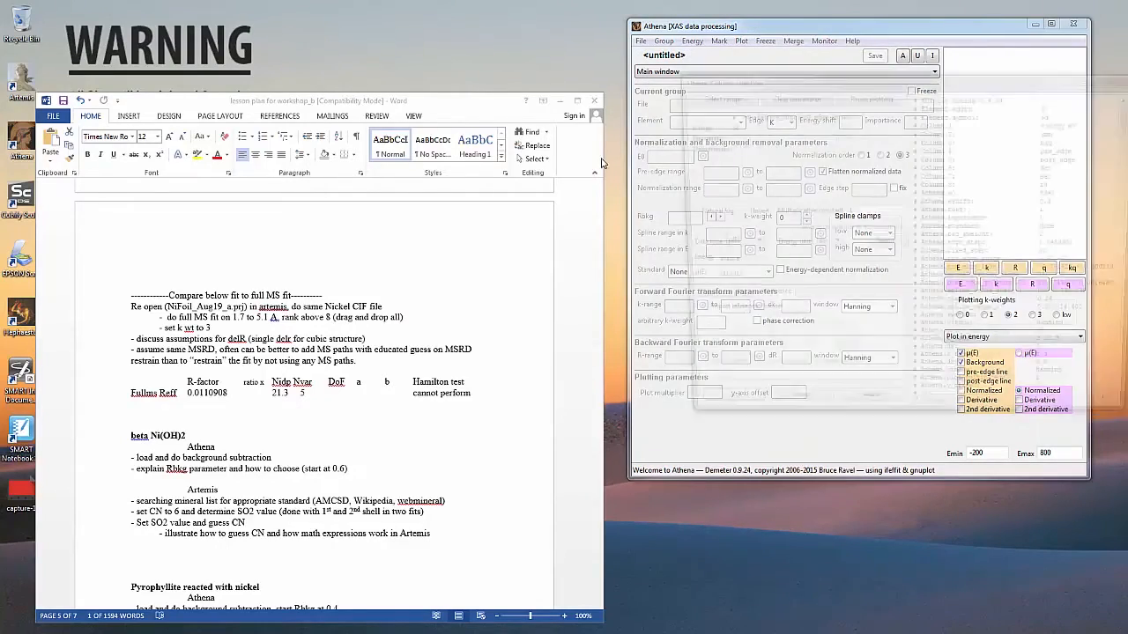
pyautogui.click(715, 415)
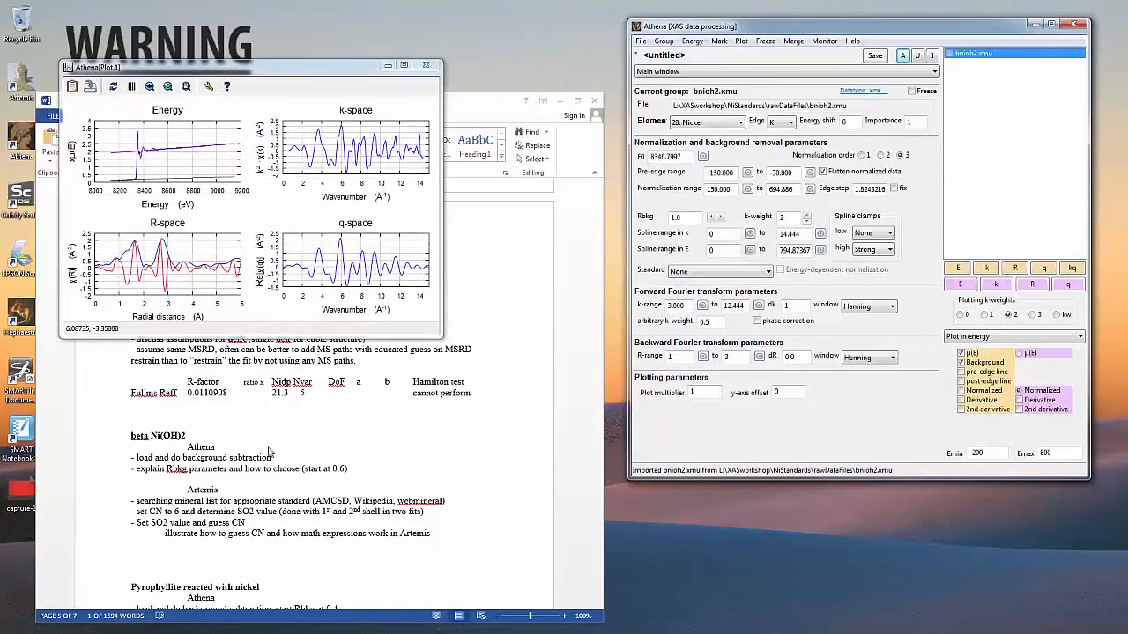
# Step: Minimize the lesson plan and enlarge the plot window to show bnioh2.xmu in energy
pyautogui.click(559, 101)
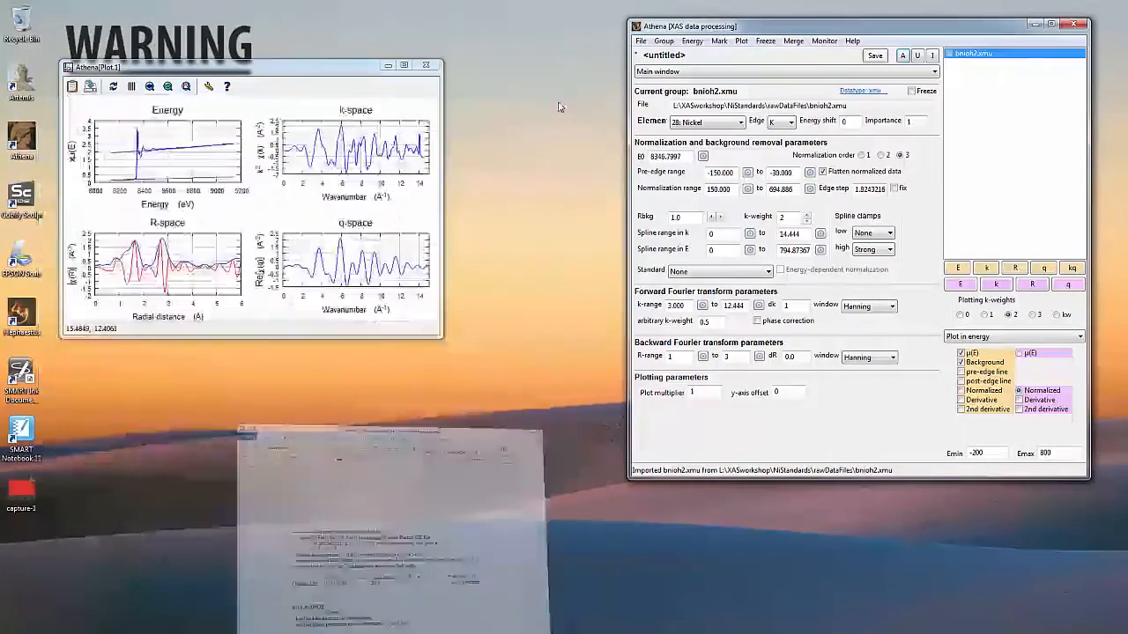
pyautogui.moveTo(370, 67); pyautogui.dragTo(389, 33)
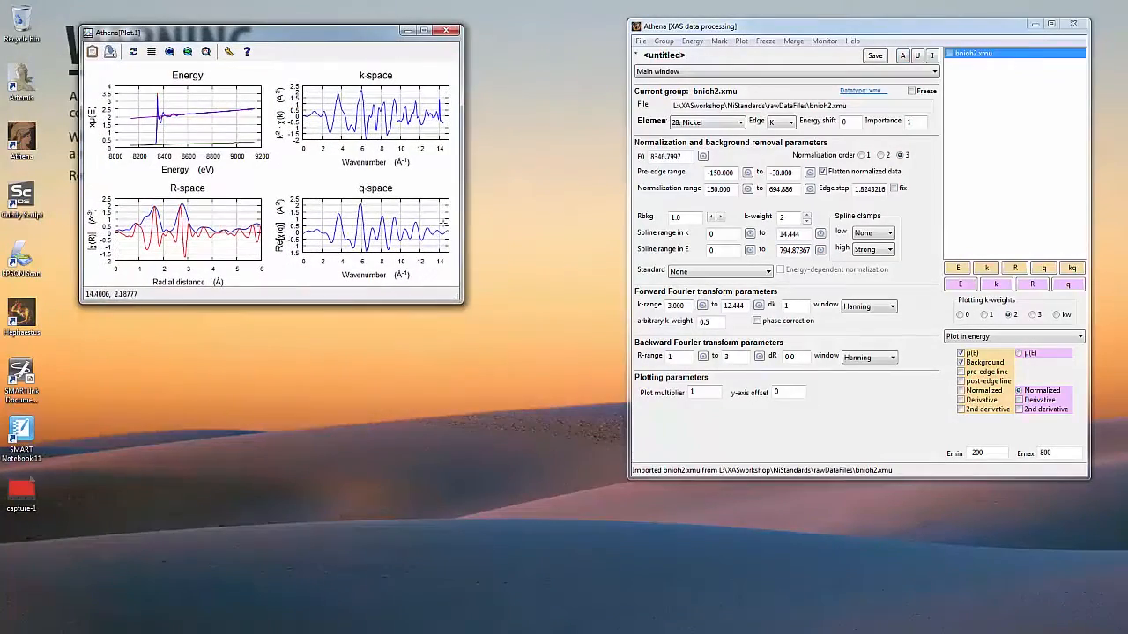
pyautogui.moveTo(459, 304); pyautogui.dragTo(565, 445)
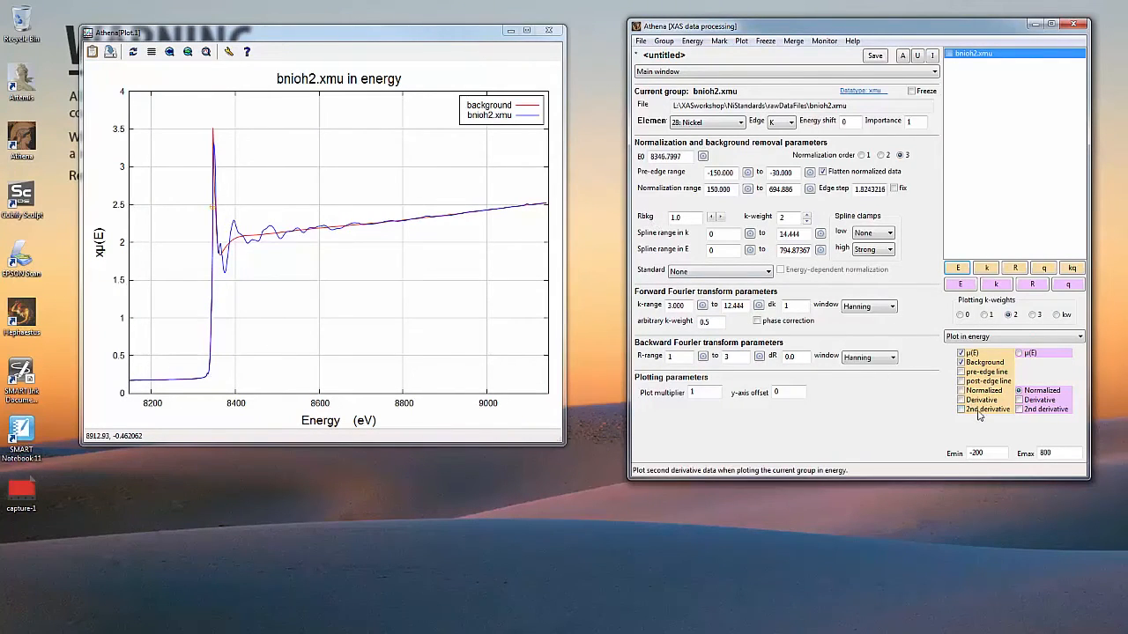
# Step: Add the pre-edge and post-edge lines to the energy plot and replot it with Emin -300 and Emax 900
pyautogui.click(974, 380)
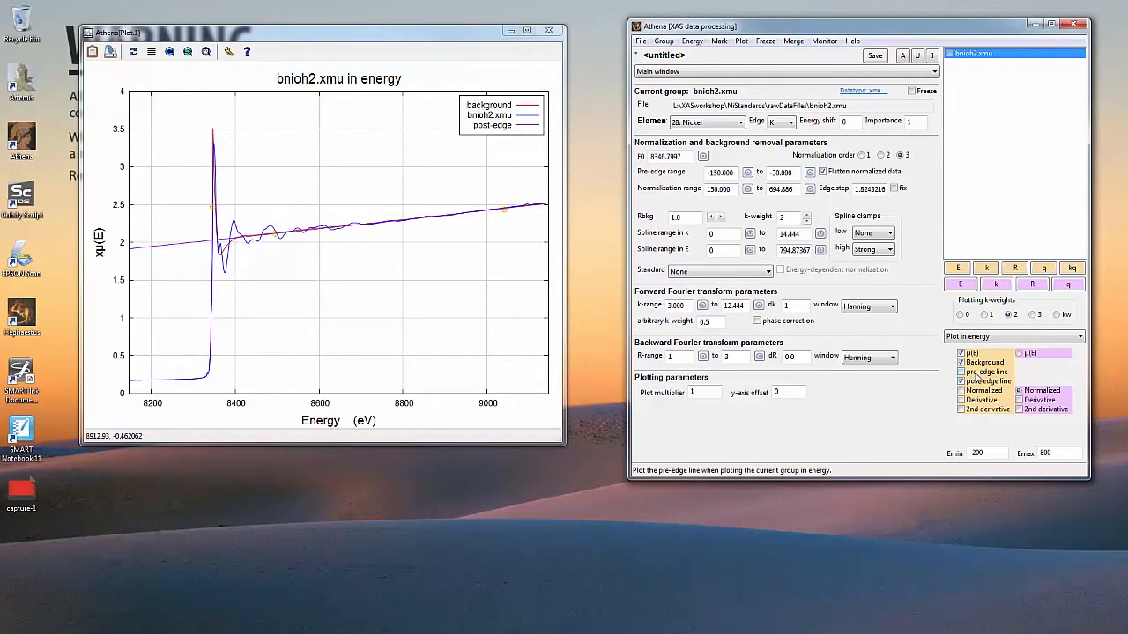
pyautogui.click(974, 371)
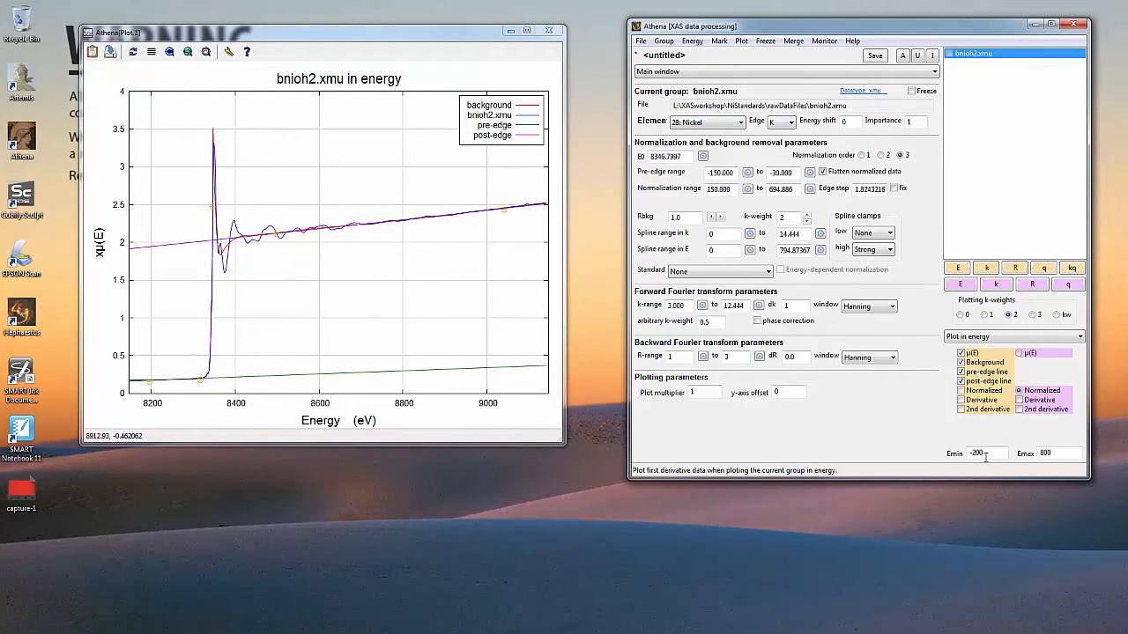
pyautogui.moveTo(988, 453); pyautogui.dragTo(975, 455)
pyautogui.write('-300')
pyautogui.moveTo(1057, 453); pyautogui.dragTo(1018, 456)
pyautogui.write('900')
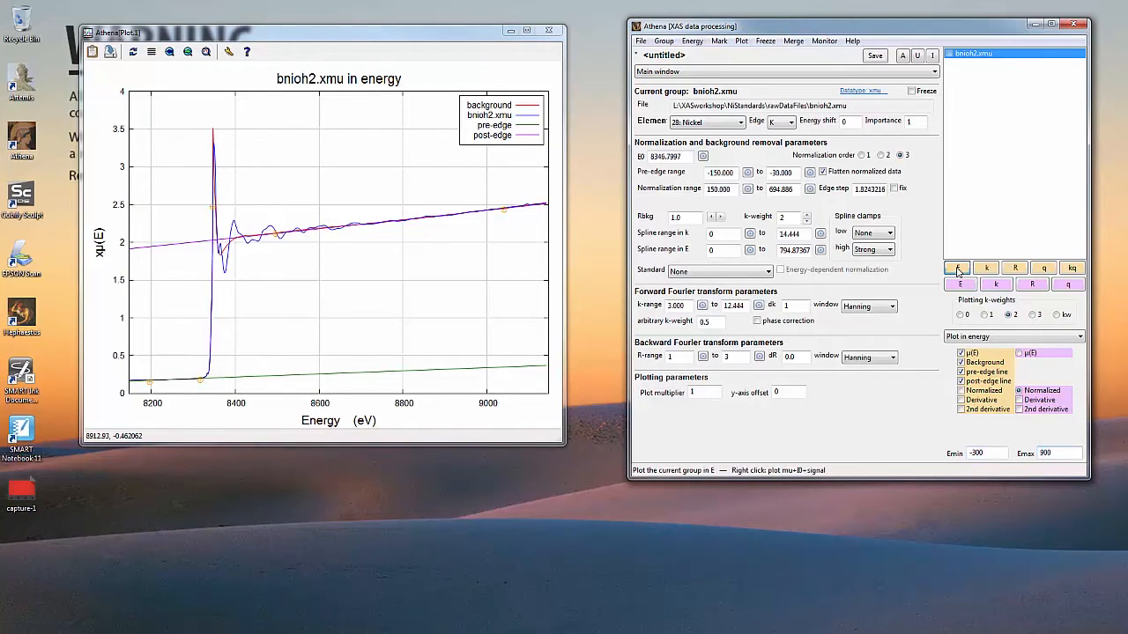
pyautogui.click(957, 268)
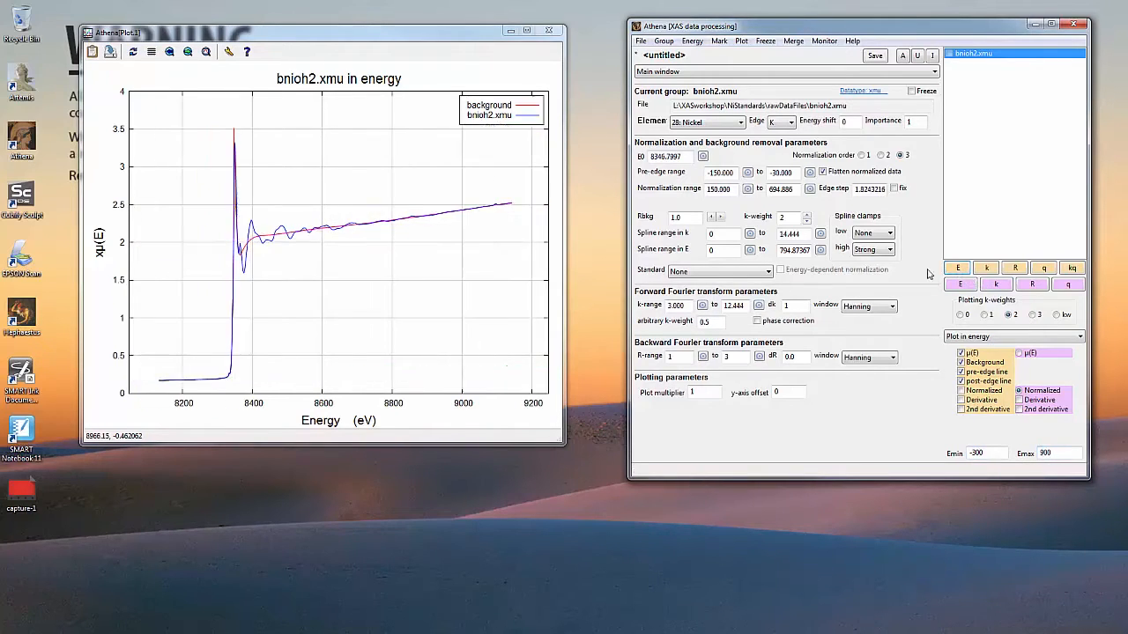
# Step: Set the pre-edge range of bnioh2.xmu to -204.350 to -54.740 by picking both limits from the plot
pyautogui.click(747, 172)
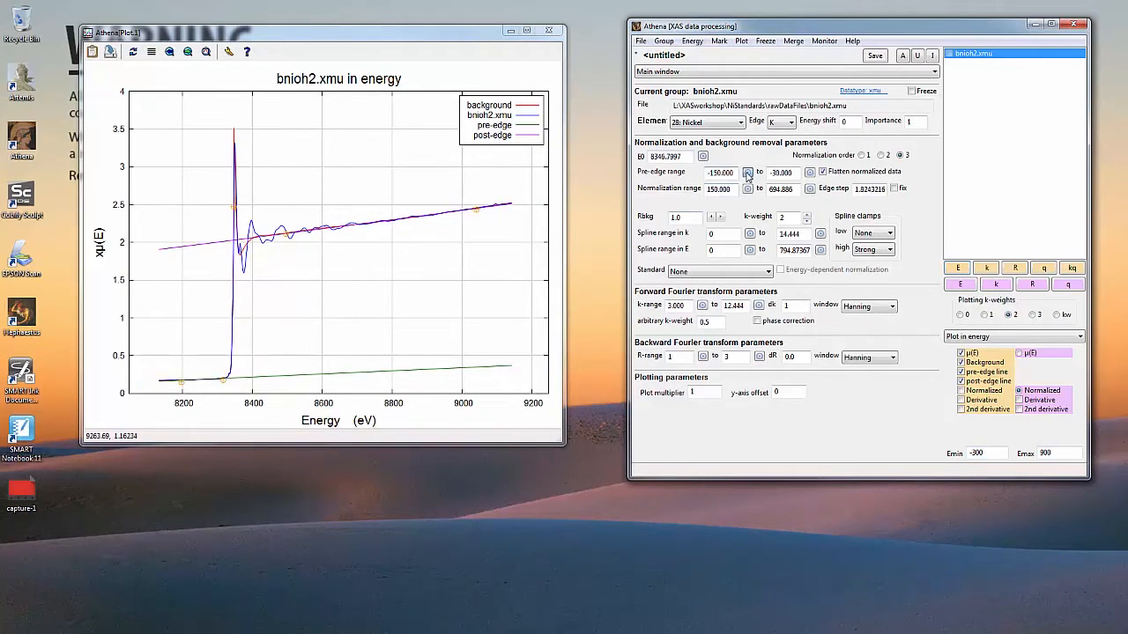
pyautogui.doubleClick(161, 382)
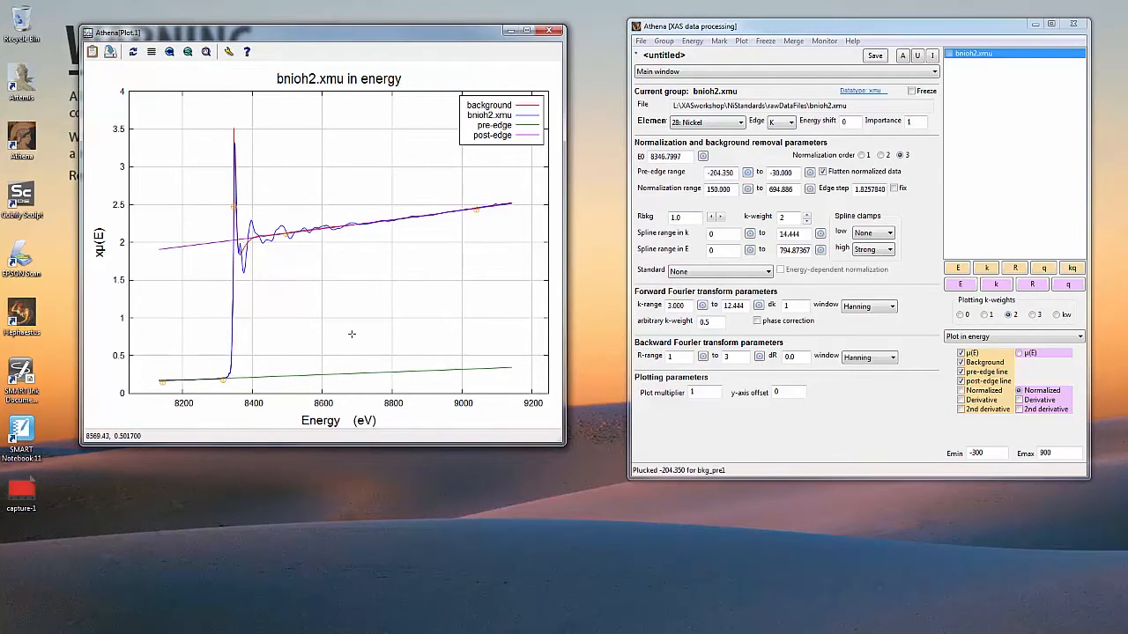
pyautogui.click(810, 171)
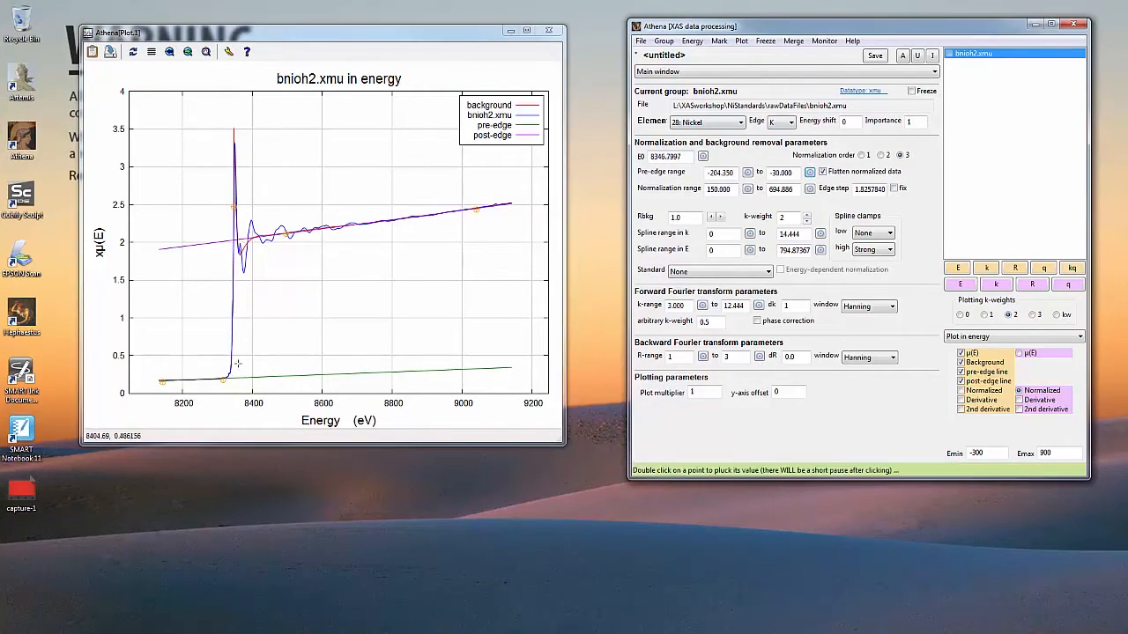
pyautogui.doubleClick(216, 380)
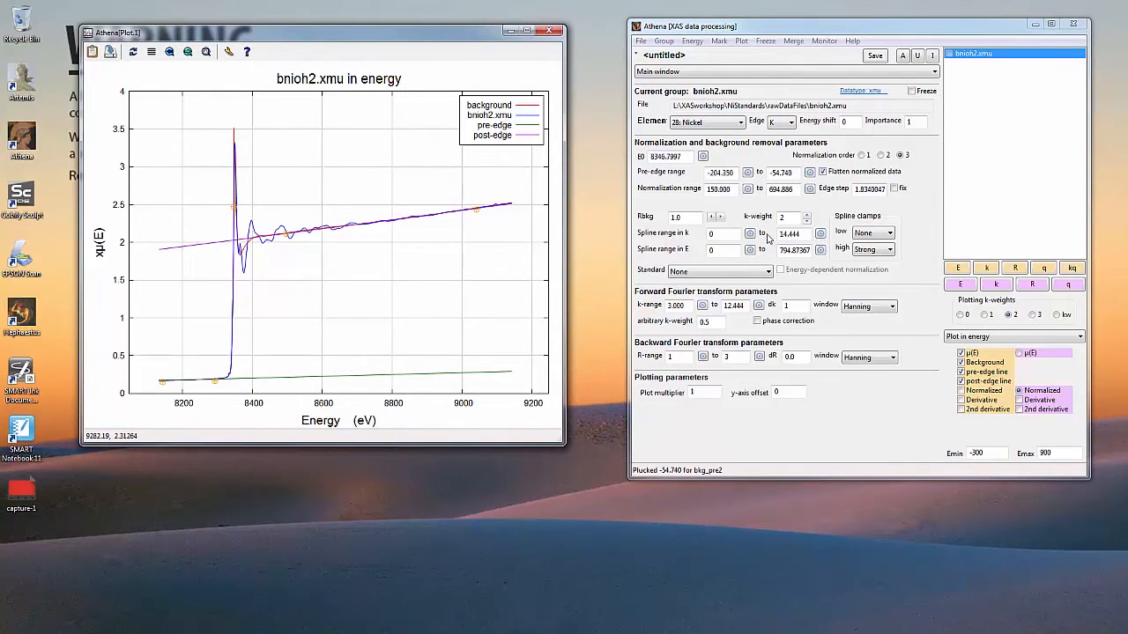
# Step: Set the normalization range of bnioh2.xmu to 152.030 to 780.730 by picking both limits from the plot
pyautogui.click(810, 188)
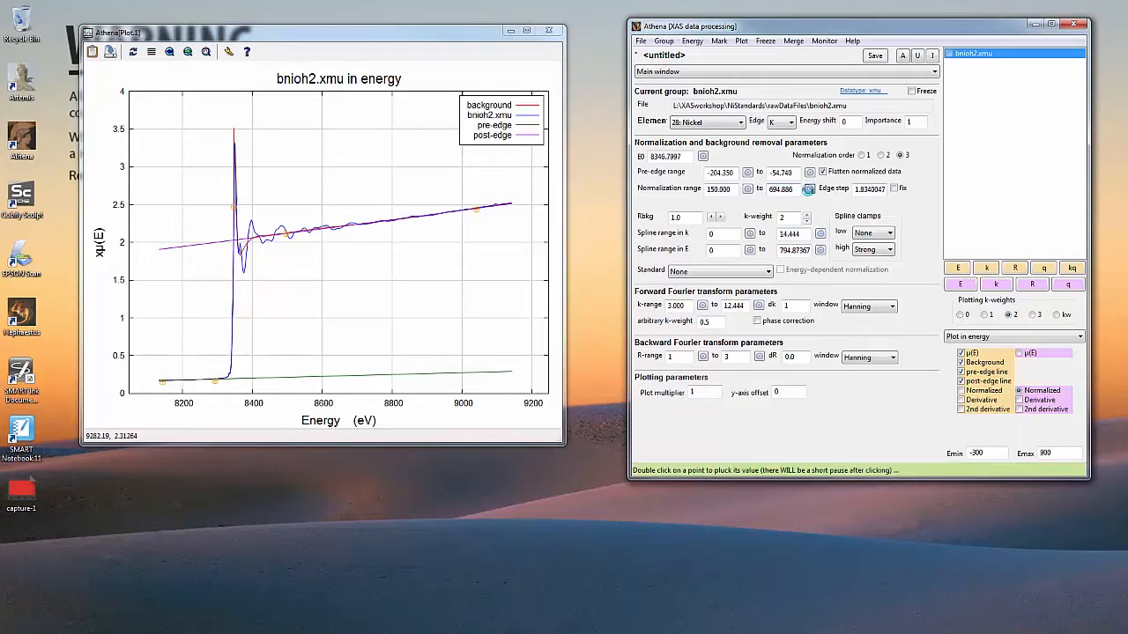
pyautogui.doubleClick(505, 199)
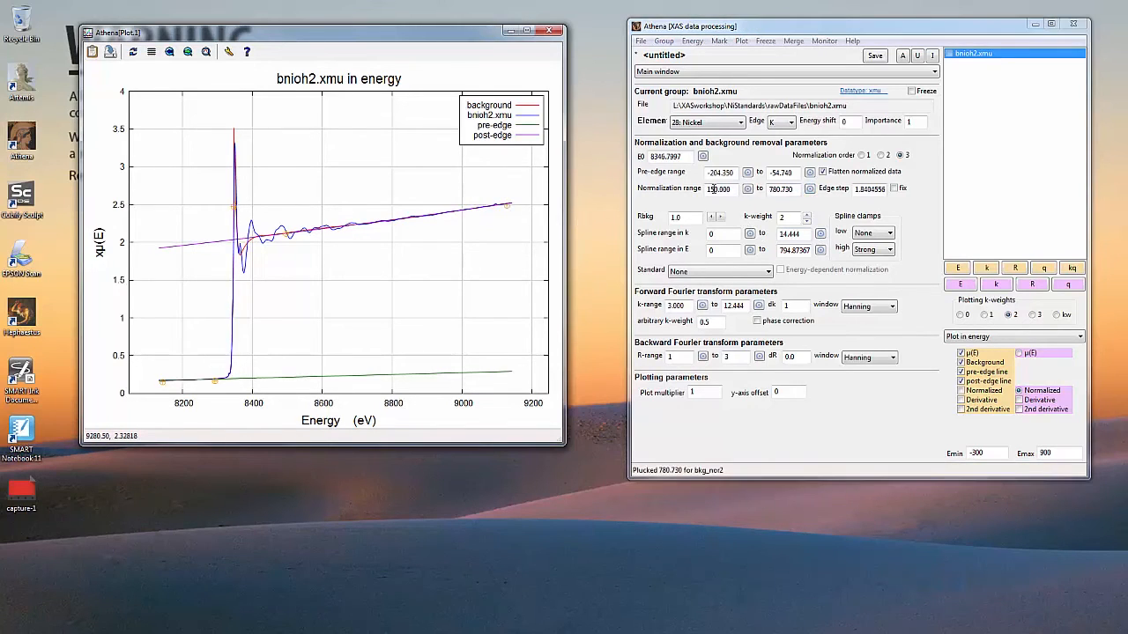
pyautogui.click(747, 189)
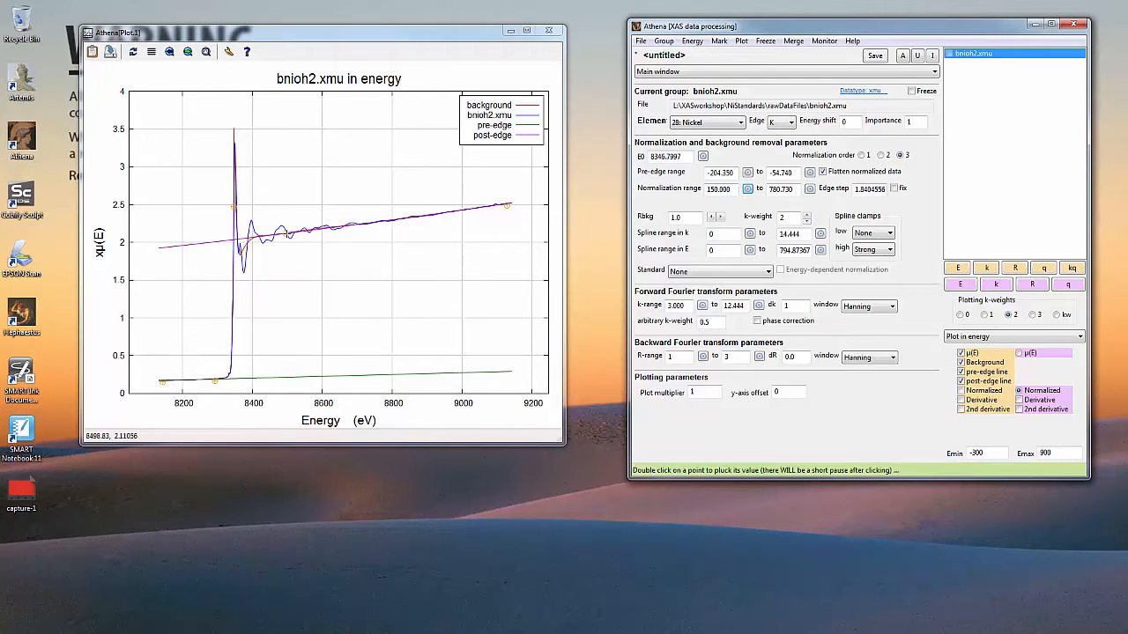
pyautogui.doubleClick(287, 236)
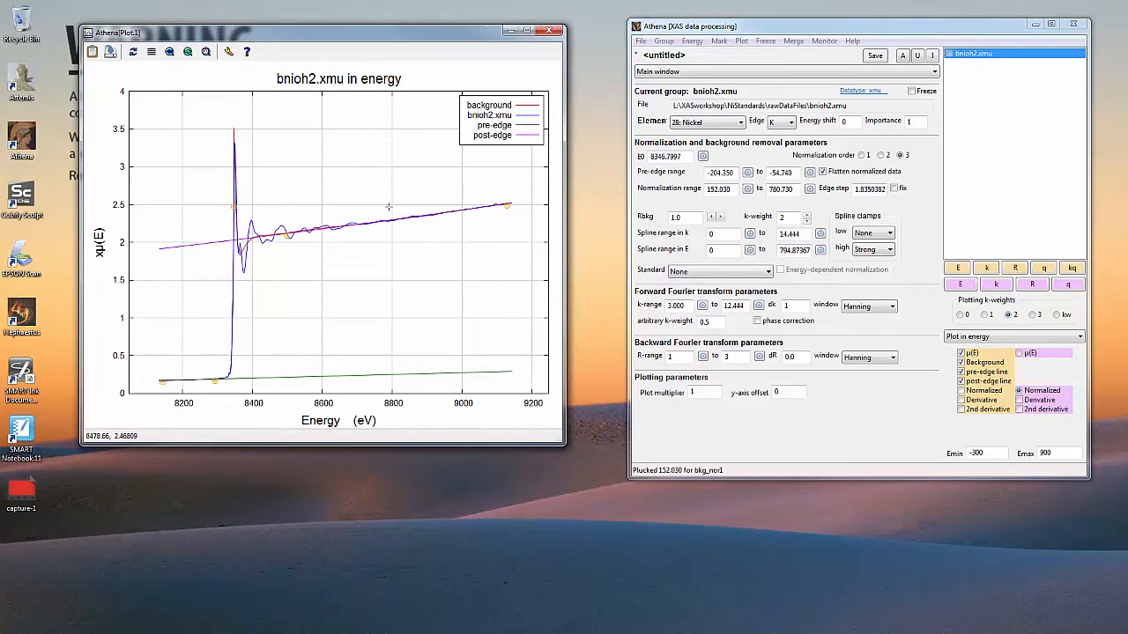
# Step: Set E0 of bnioh2.xmu to 8342 and replot the spectrum in energy
pyautogui.moveTo(683, 156); pyautogui.dragTo(663, 163)
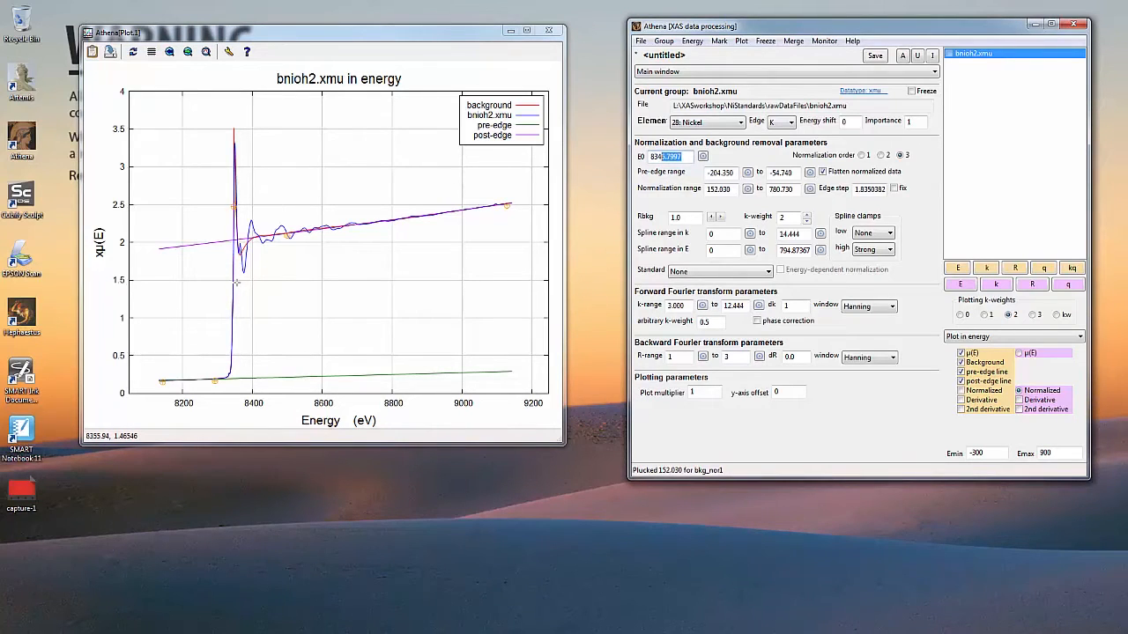
pyautogui.write('2')
pyautogui.click(960, 268)
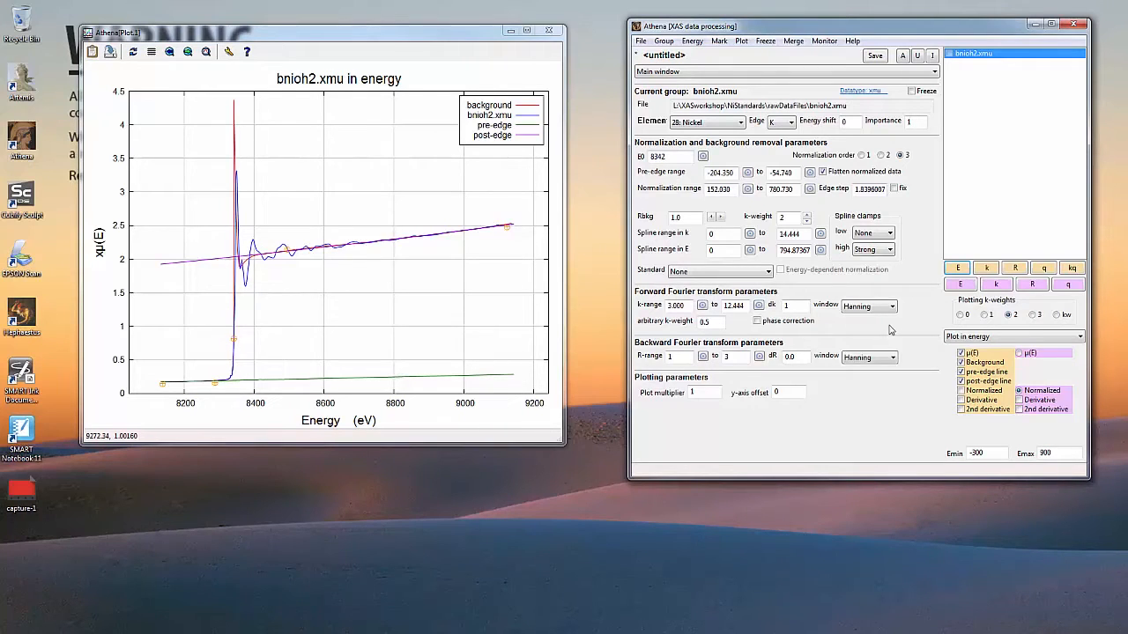
# Step: Plot the normalized bnioh2.xmu spectrum in energy and make a copy of its data group
pyautogui.click(987, 268)
pyautogui.click(959, 269)
pyautogui.click(961, 390)
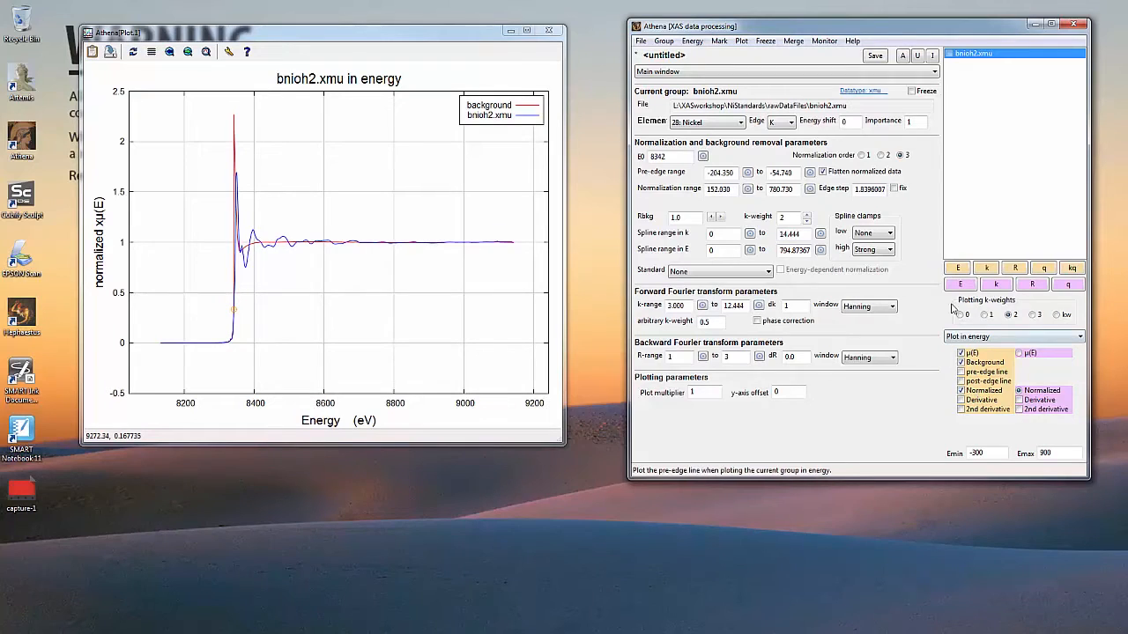
pyautogui.rightClick(971, 58)
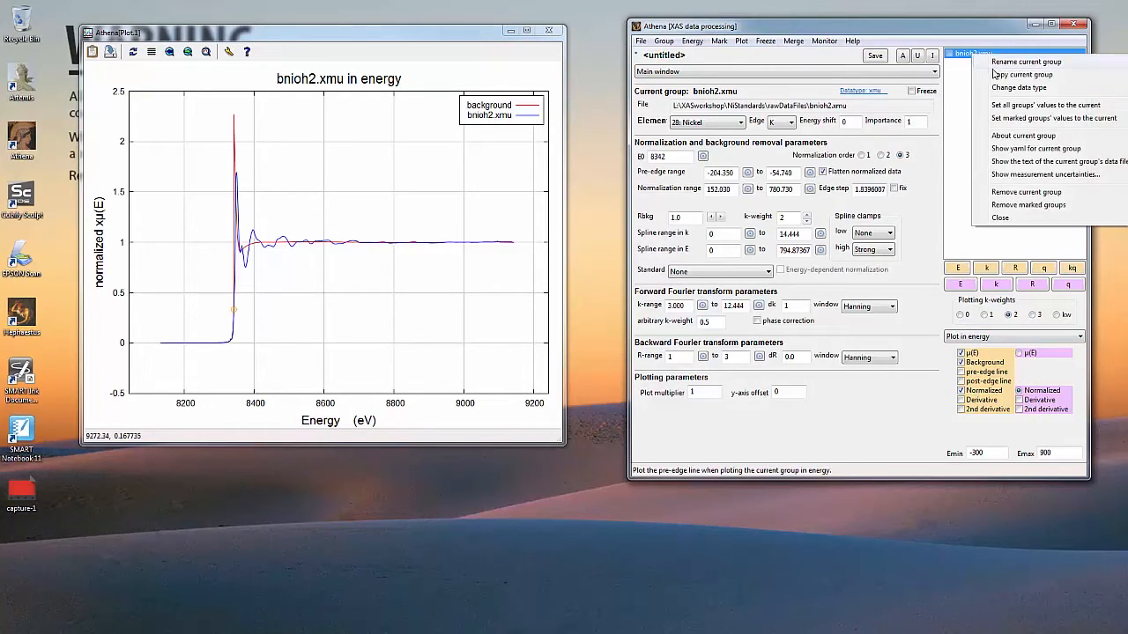
pyautogui.click(992, 76)
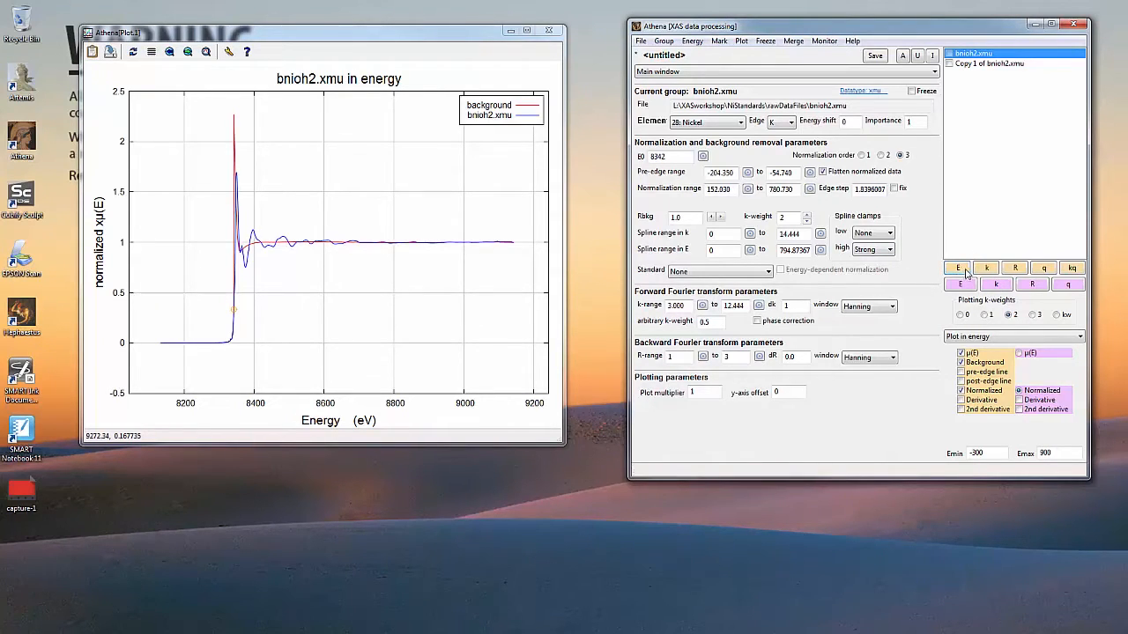
# Step: Zoom in on the high-energy end of the plot and pick 14.413 as the upper spline limit in k
pyautogui.rightClick(462, 231)
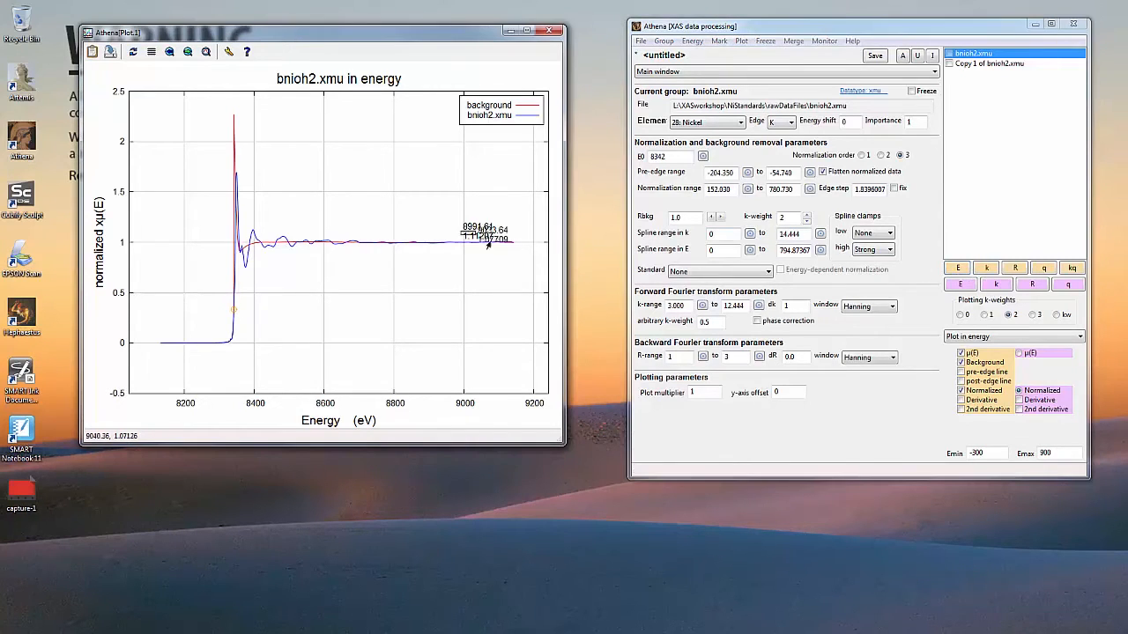
pyautogui.click(517, 250)
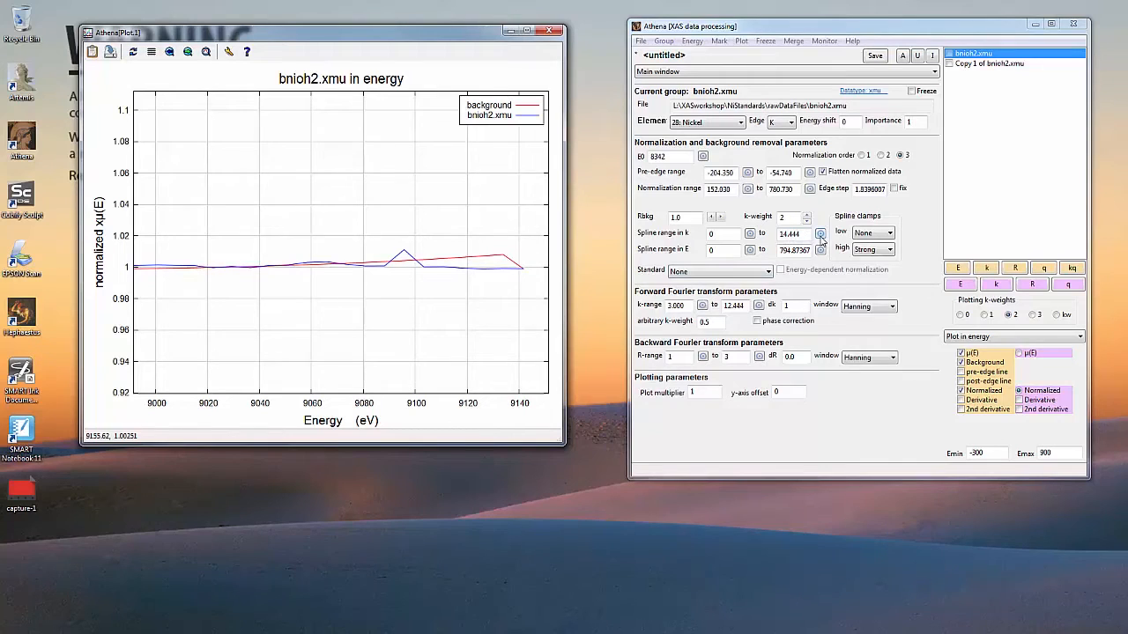
pyautogui.click(820, 234)
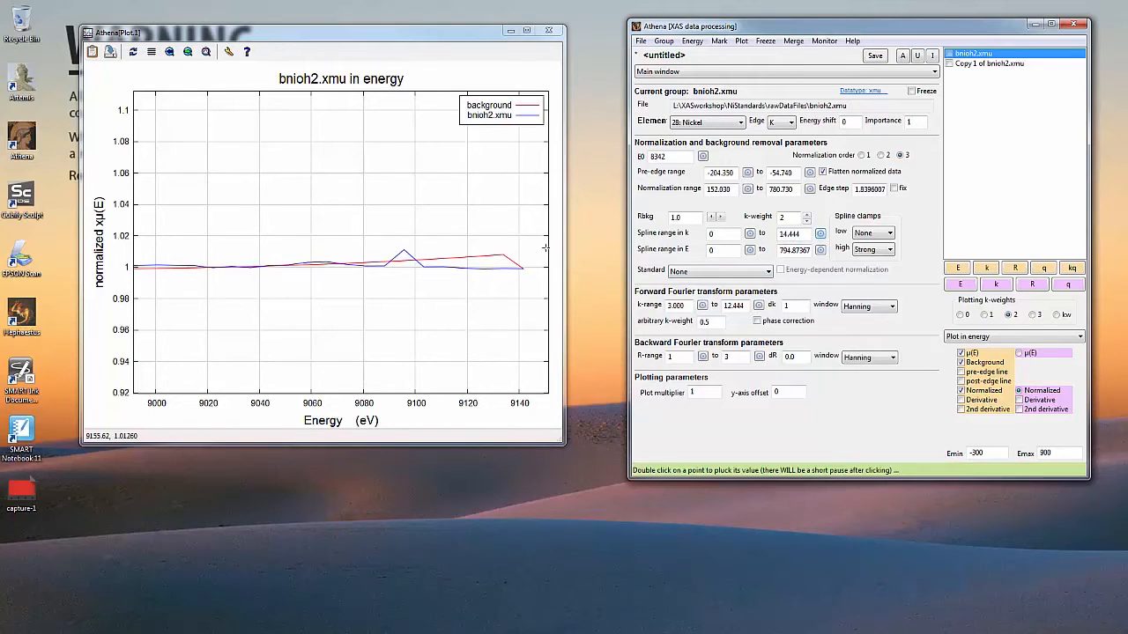
pyautogui.doubleClick(502, 267)
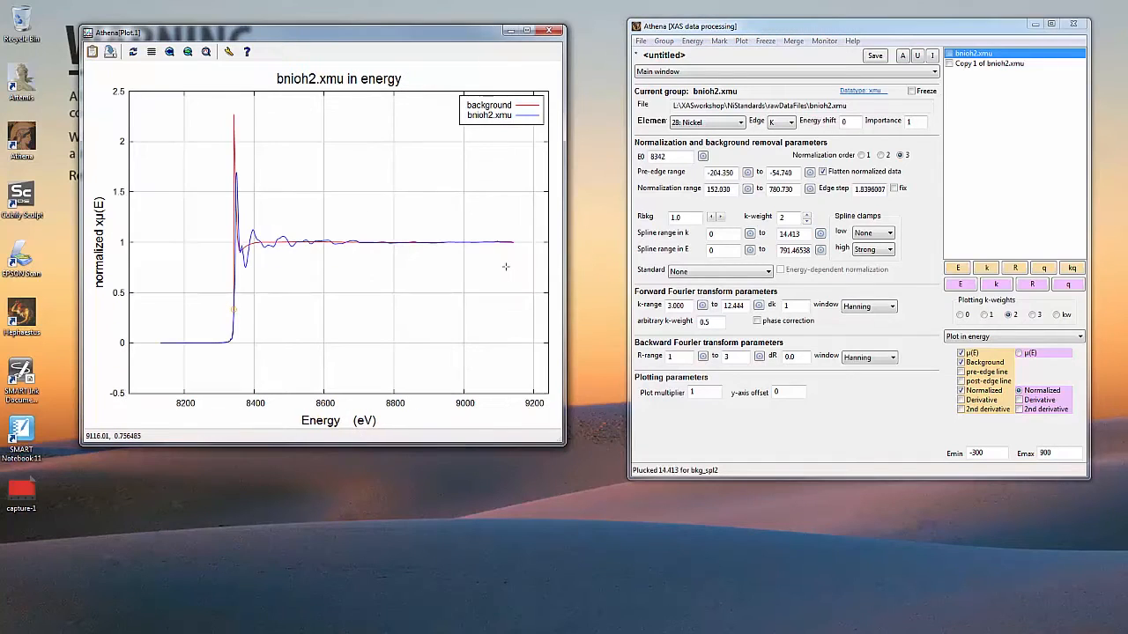
# Step: Try 788.5 and 779.05 as the upper spline limit in E, picking each from the bnioh2.xmu energy plot
pyautogui.rightClick(467, 236)
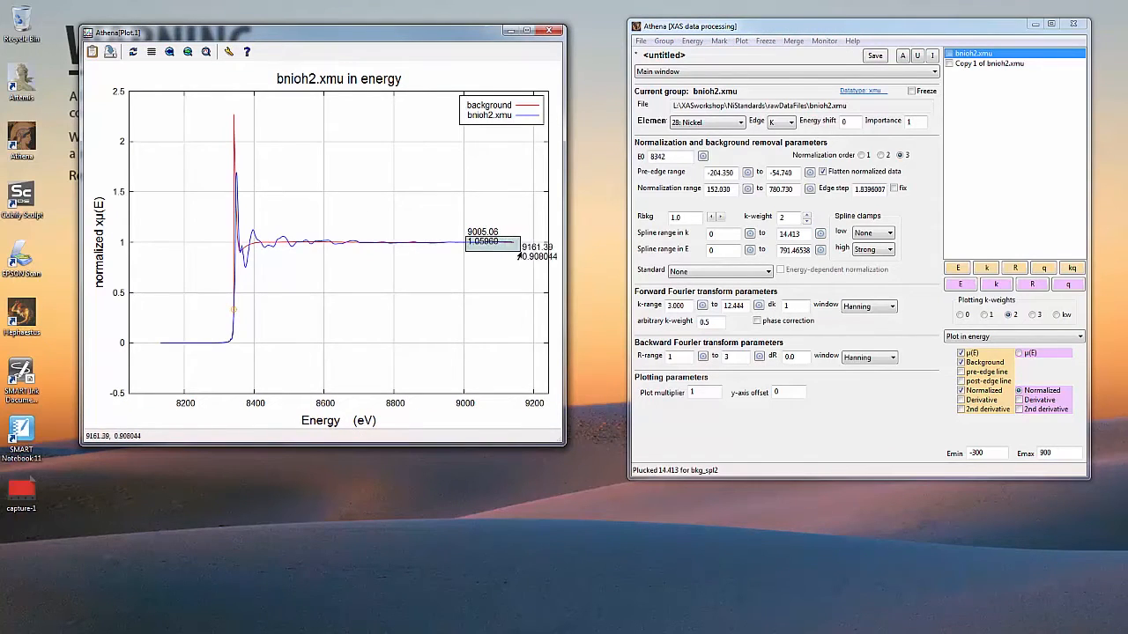
pyautogui.click(528, 251)
pyautogui.click(820, 251)
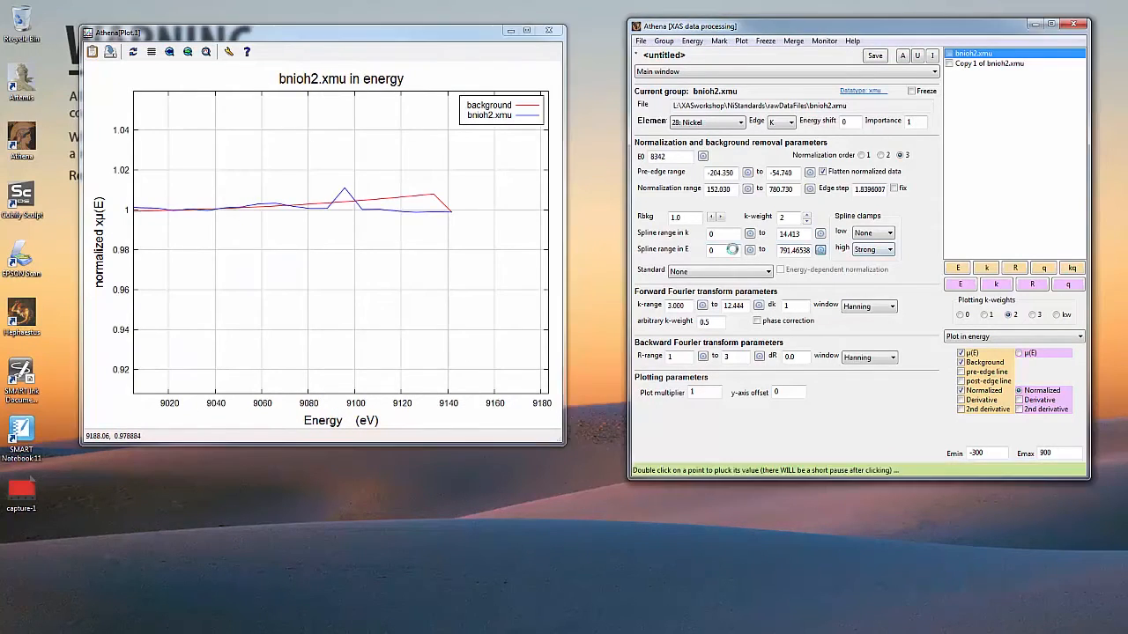
pyautogui.doubleClick(425, 213)
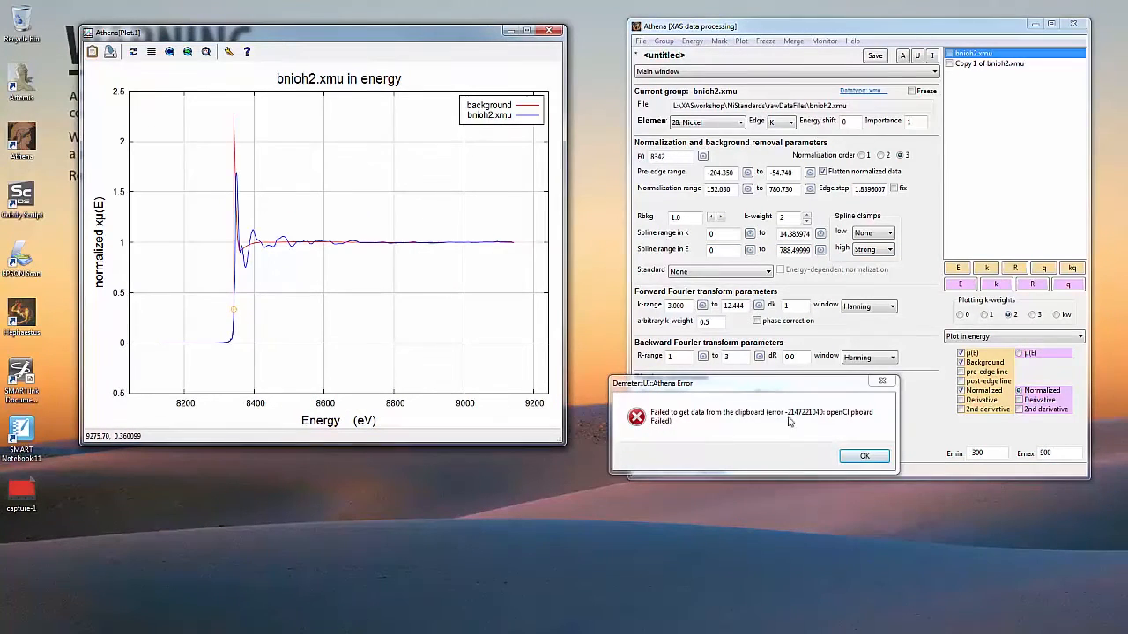
pyautogui.click(862, 456)
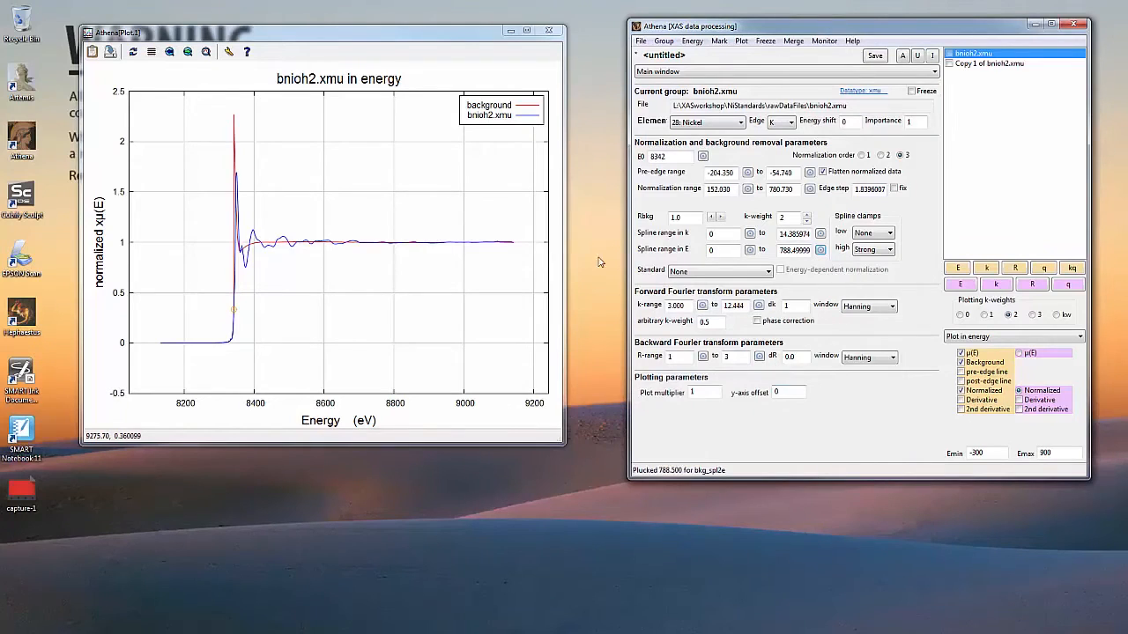
pyautogui.click(820, 250)
pyautogui.doubleClick(507, 241)
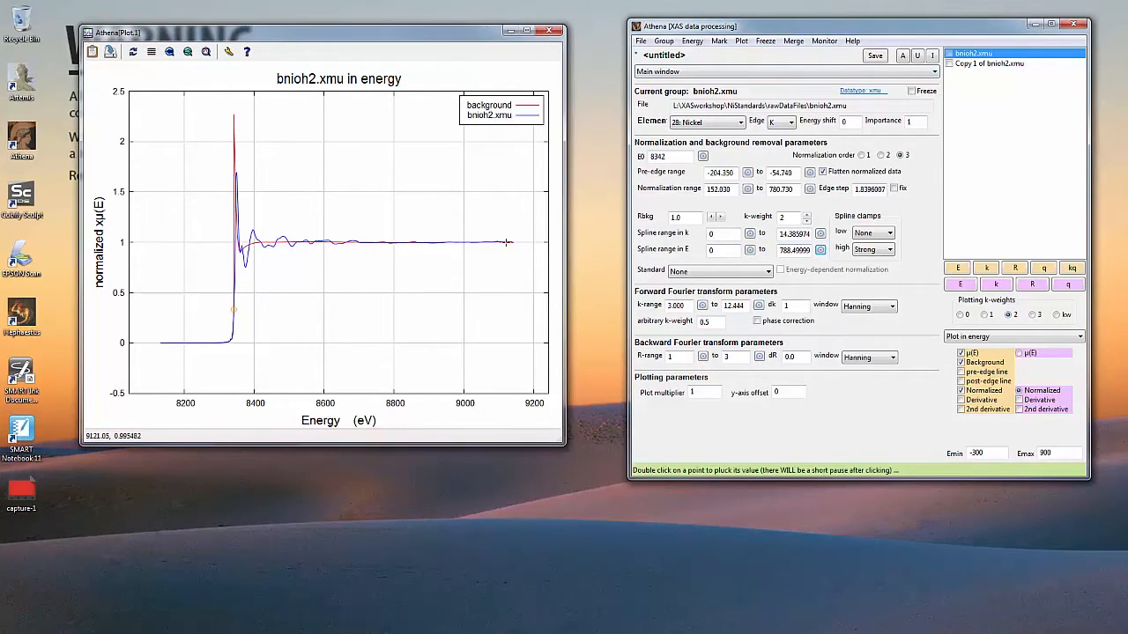
# Step: Set the upper limit of the spline range in E to 793.47 by picking it near the data's end in the zoomed plot
pyautogui.rightClick(464, 230)
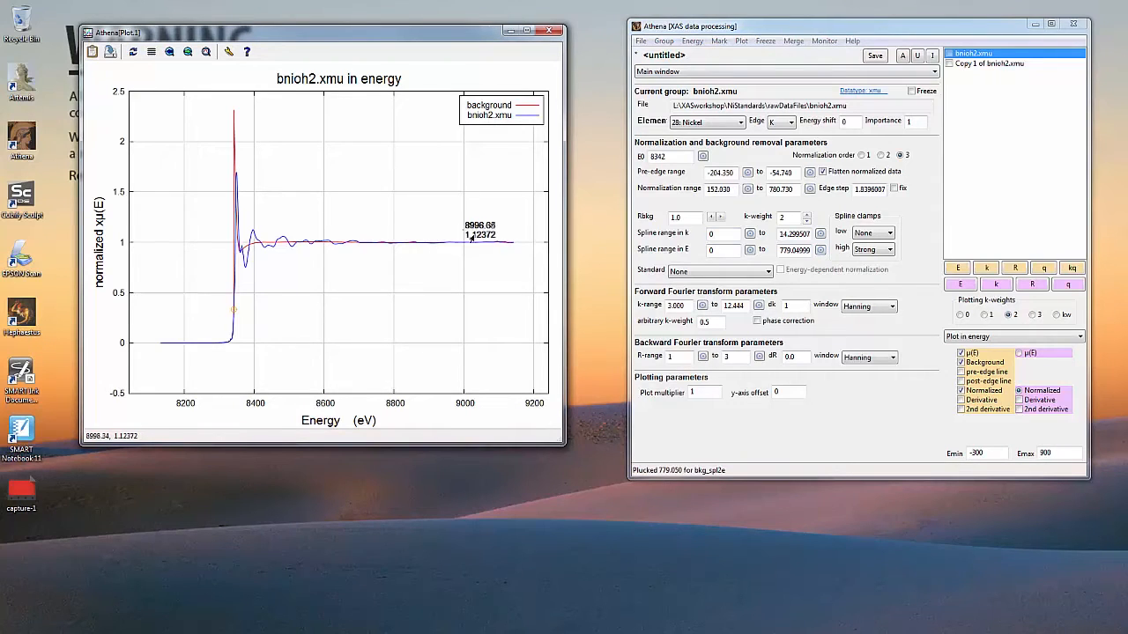
pyautogui.click(527, 252)
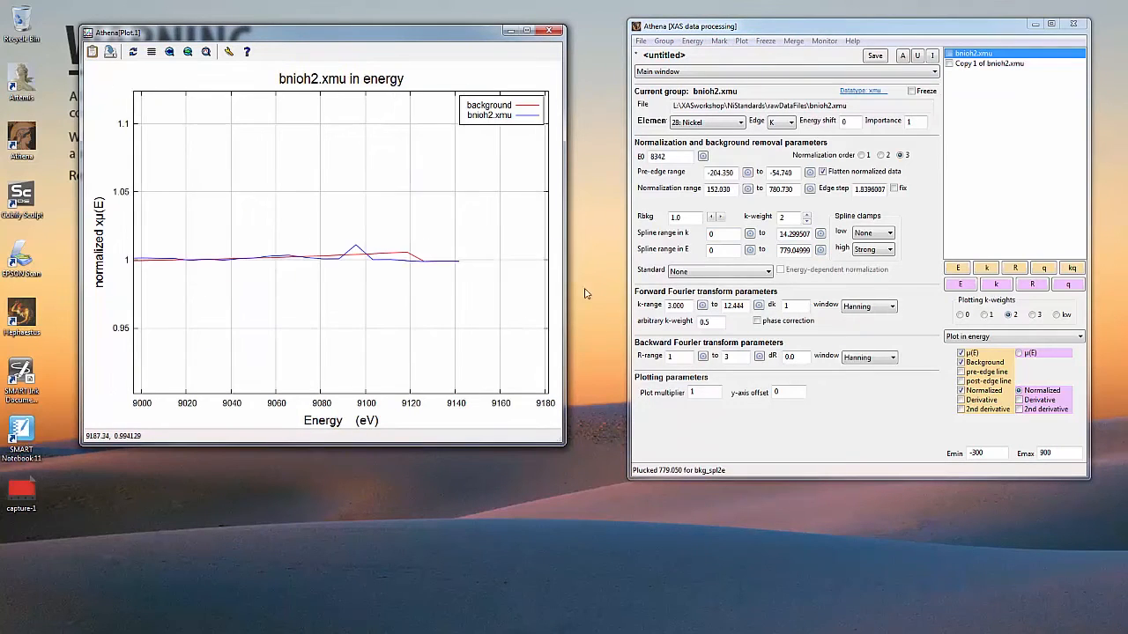
pyautogui.click(821, 249)
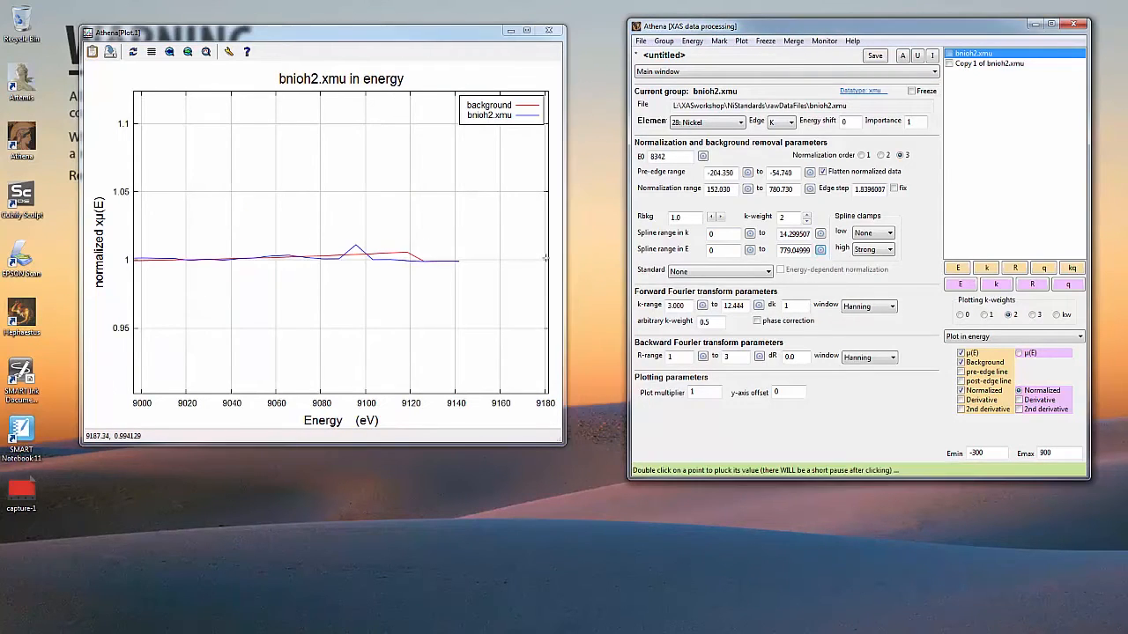
pyautogui.doubleClick(445, 262)
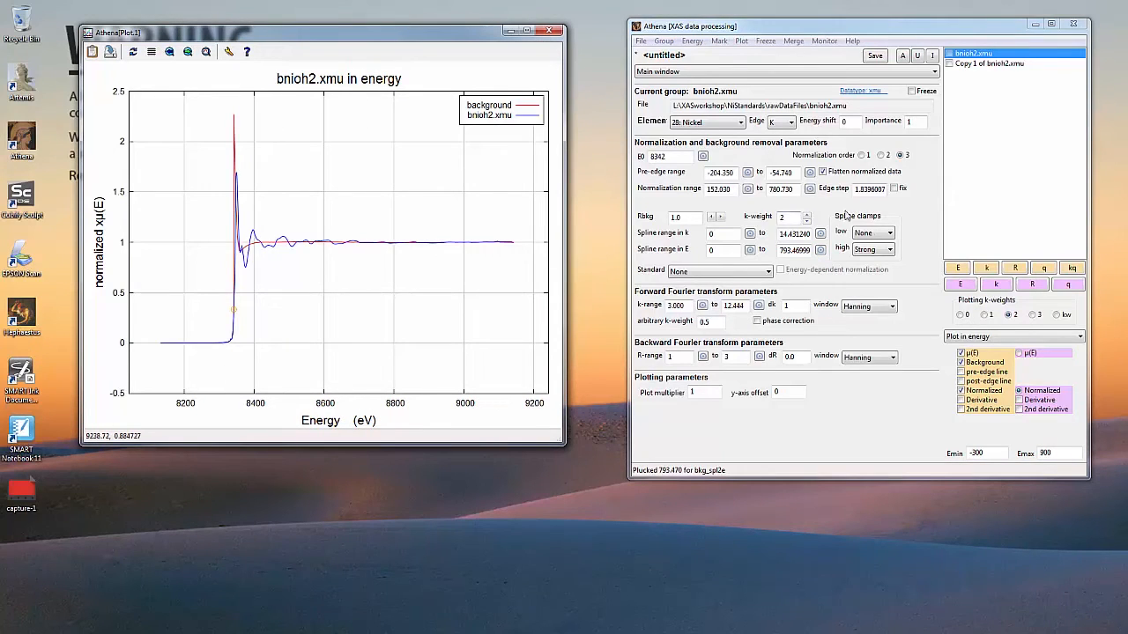
# Step: Apply the normalization and background removal parameters to all groups and plot both groups, marked, in k-space
pyautogui.rightClick(679, 150)
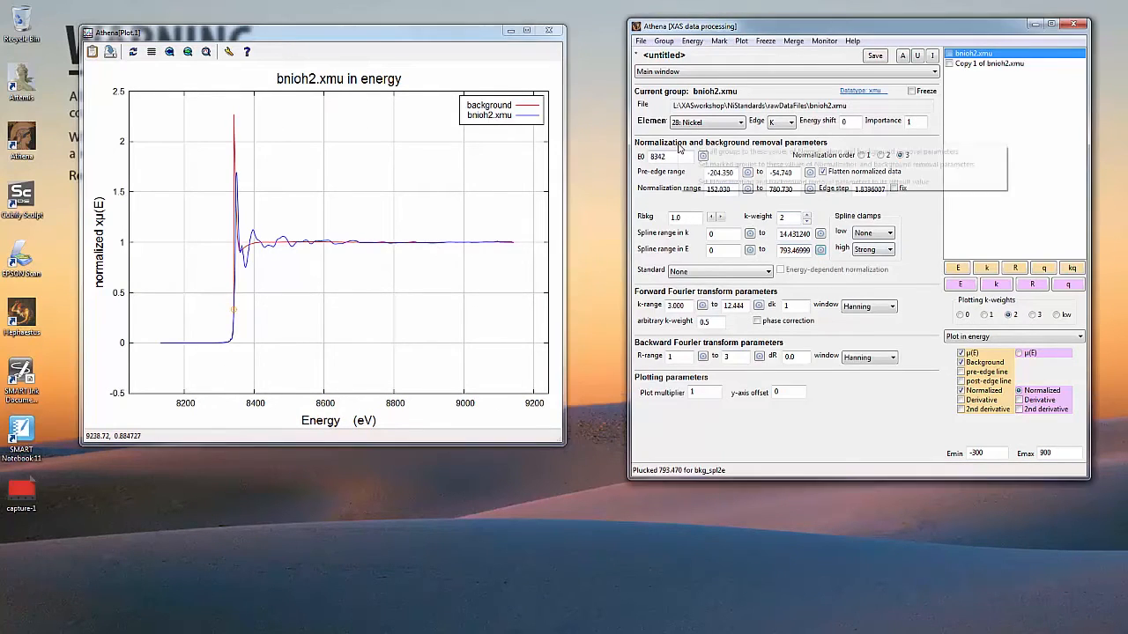
pyautogui.click(712, 152)
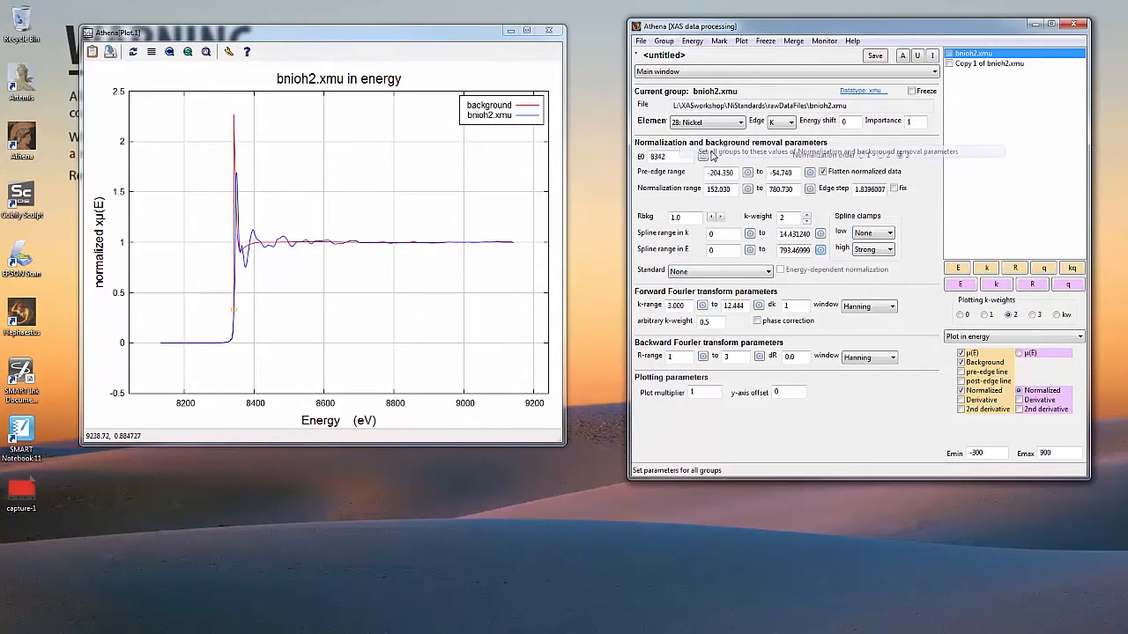
pyautogui.click(993, 284)
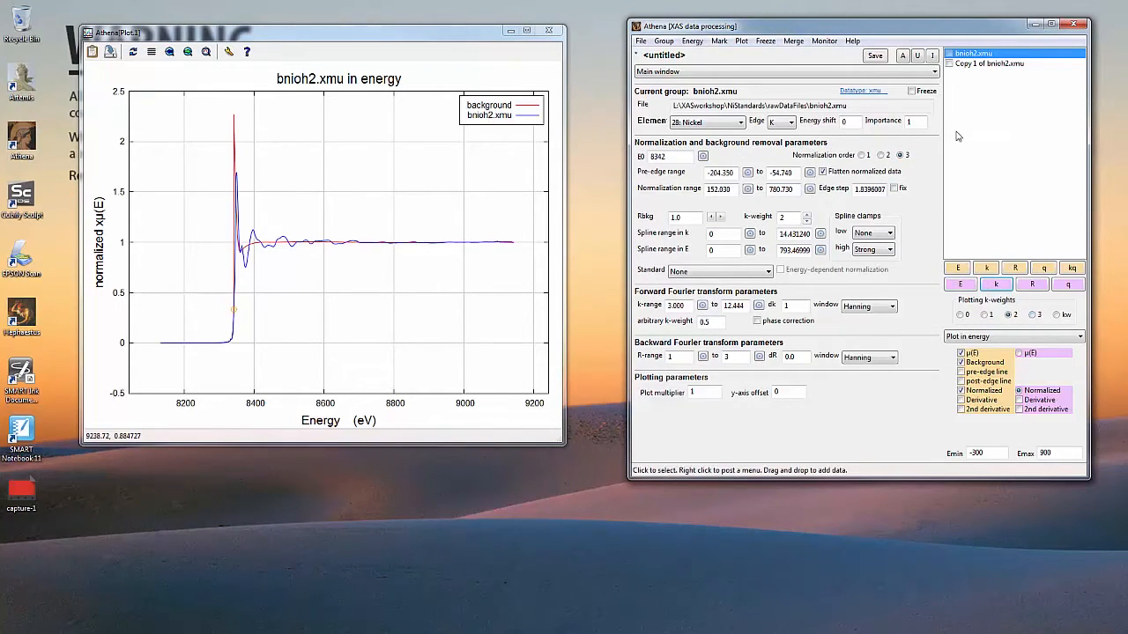
pyautogui.click(903, 56)
pyautogui.click(997, 285)
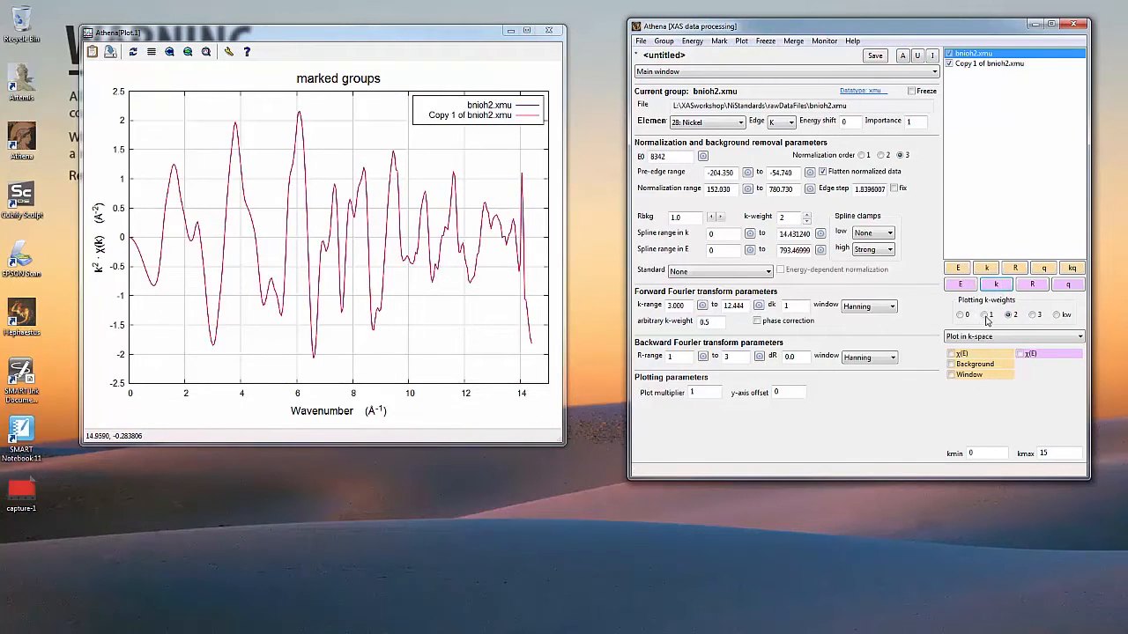
# Step: Plot bnioh2.xmu alone in k-space with k-weight 3 and overlay the Fourier transform window
pyautogui.click(1033, 315)
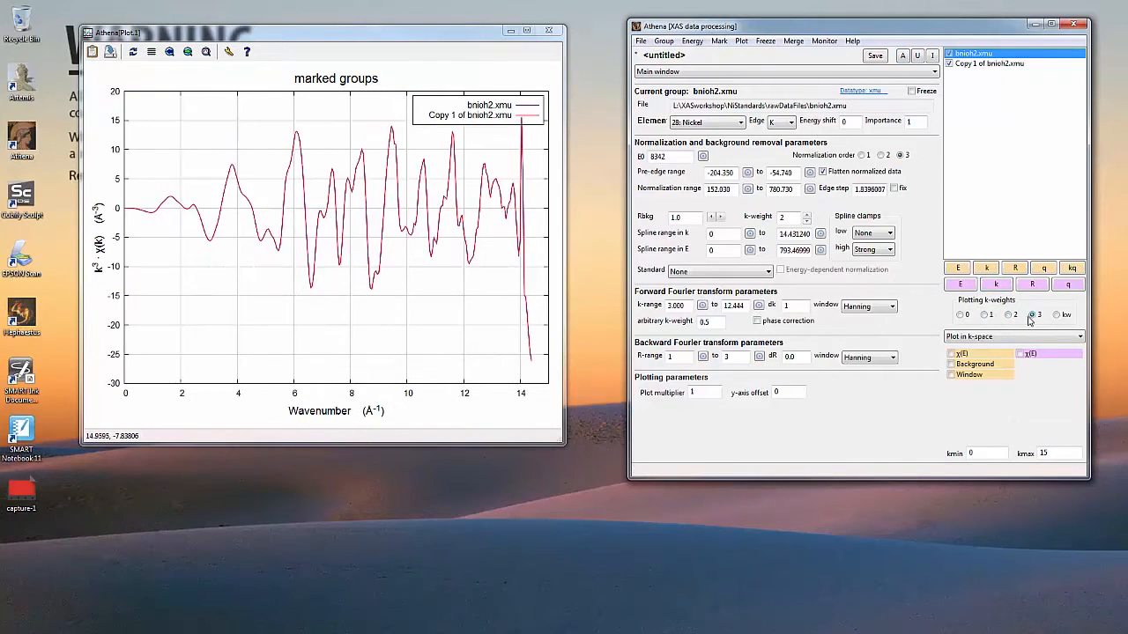
pyautogui.click(987, 268)
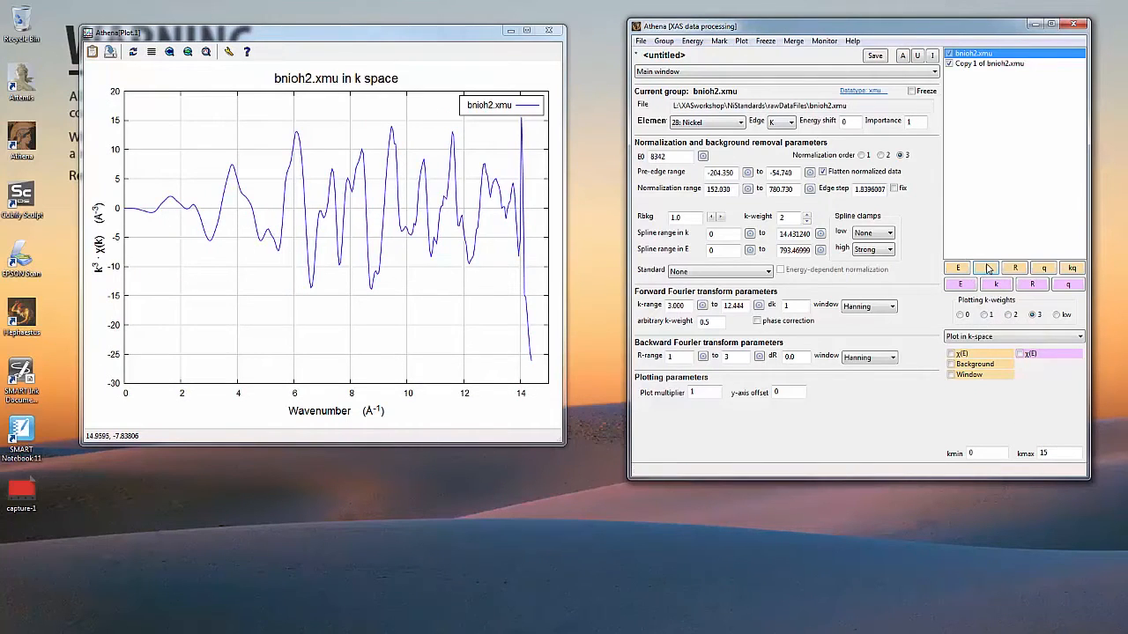
pyautogui.click(973, 376)
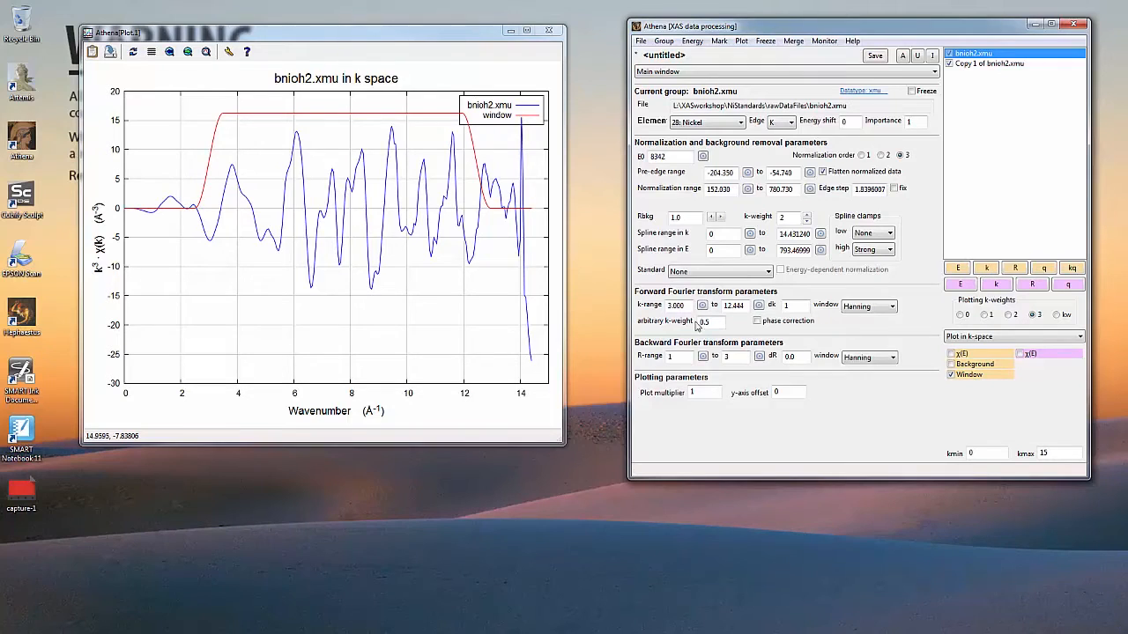
# Step: Set the forward Fourier transform k-range of bnioh2.xmu to 2.5 to 12 and replot it in k-space
pyautogui.moveTo(683, 304); pyautogui.dragTo(663, 308)
pyautogui.write('2.5')
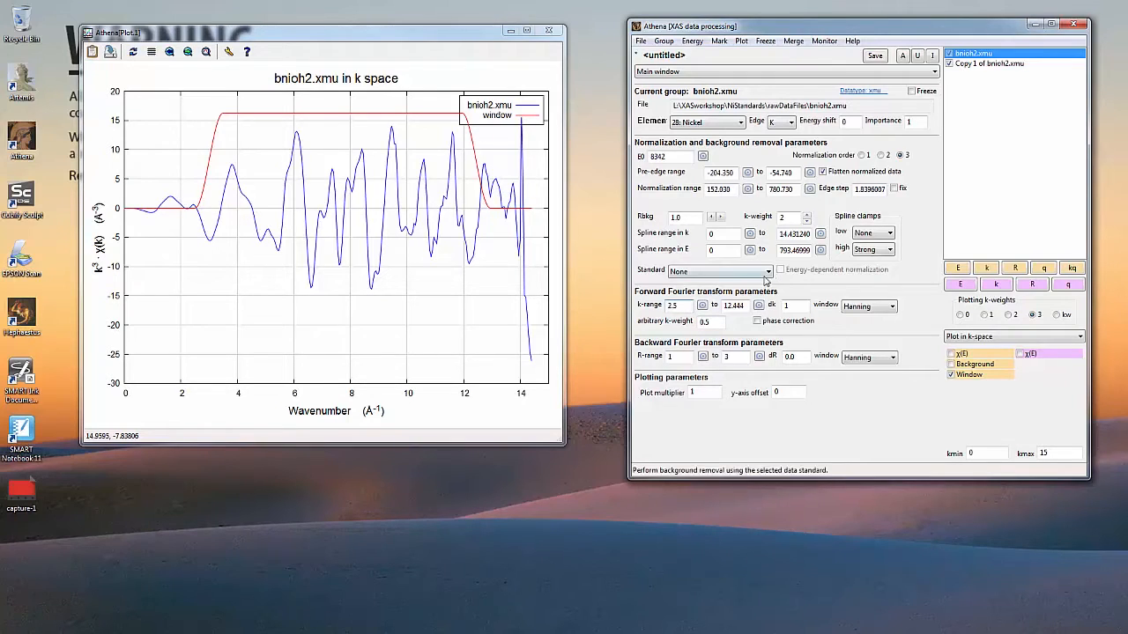
pyautogui.click(738, 306)
pyautogui.doubleClick(738, 308)
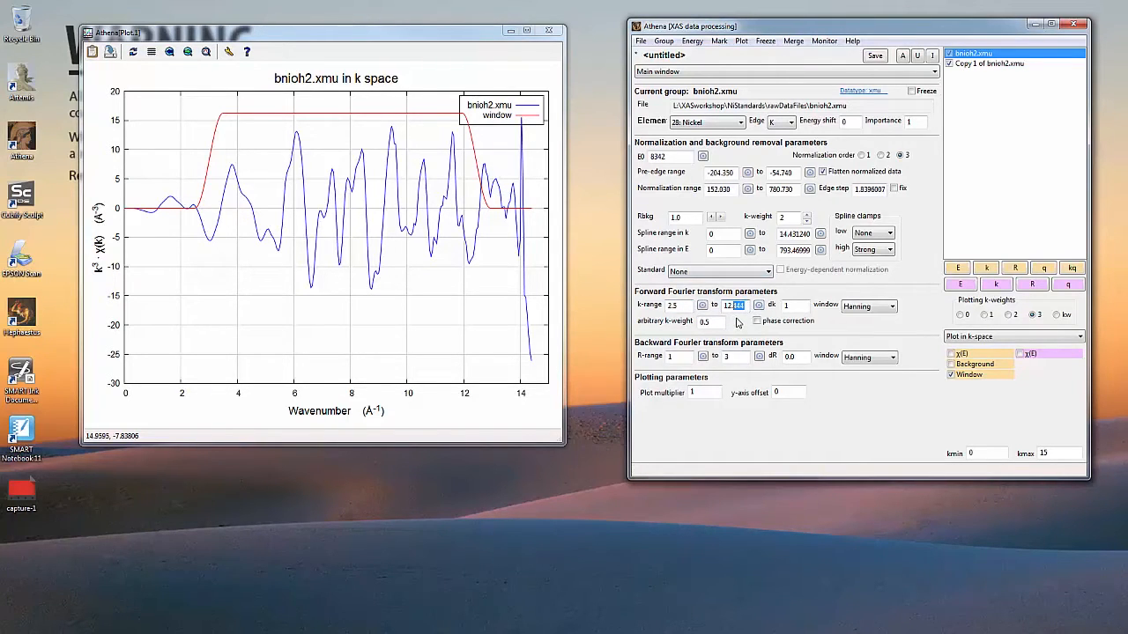
pyautogui.press('BackSpace')
pyautogui.press('BackSpace')
pyautogui.click(988, 269)
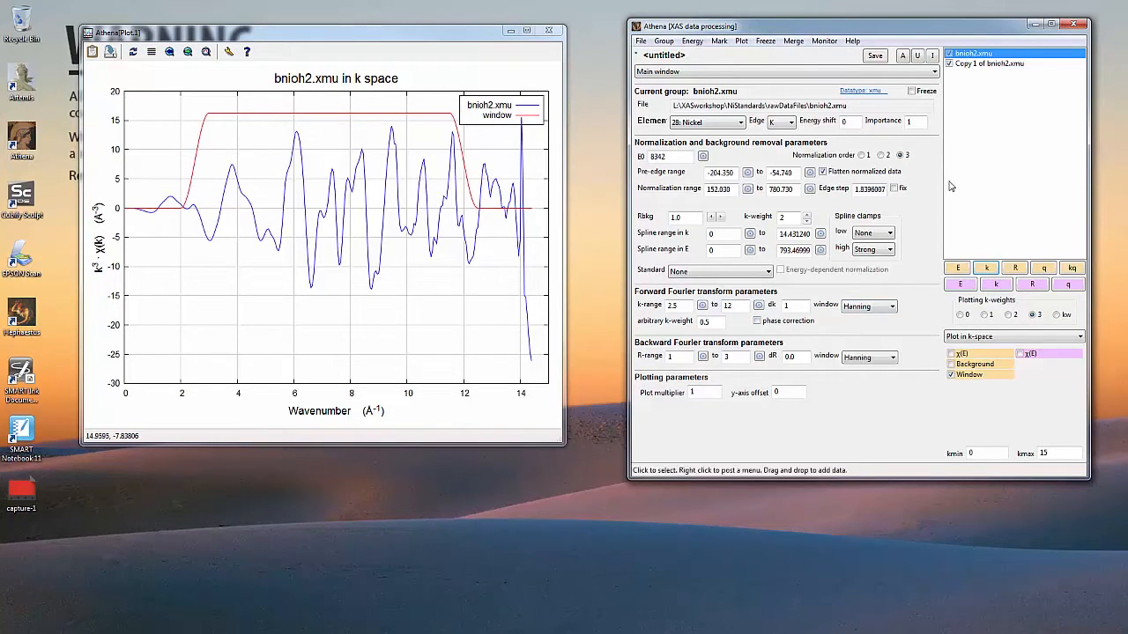
# Step: Apply this k-range to all groups and plot the marked groups in k-space
pyautogui.rightClick(657, 307)
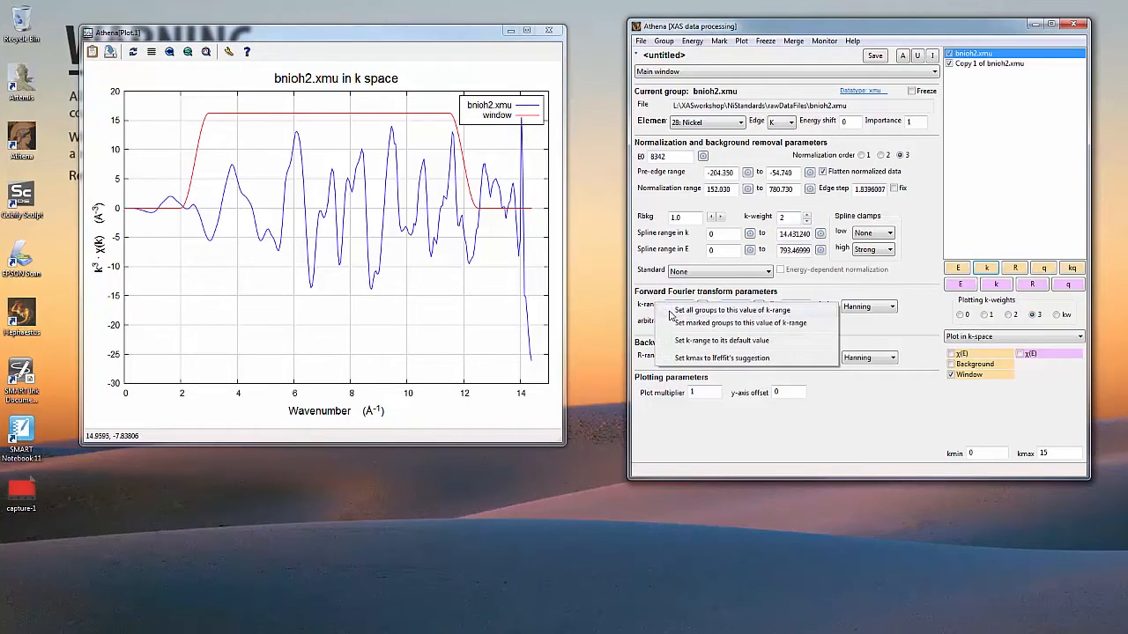
pyautogui.click(670, 312)
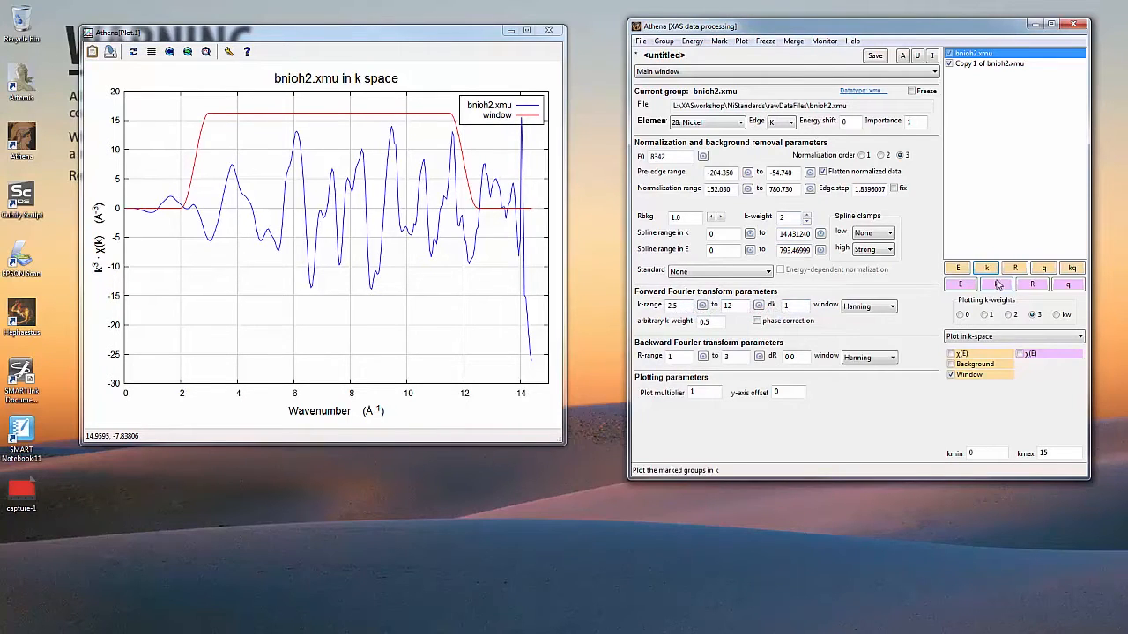
pyautogui.click(996, 285)
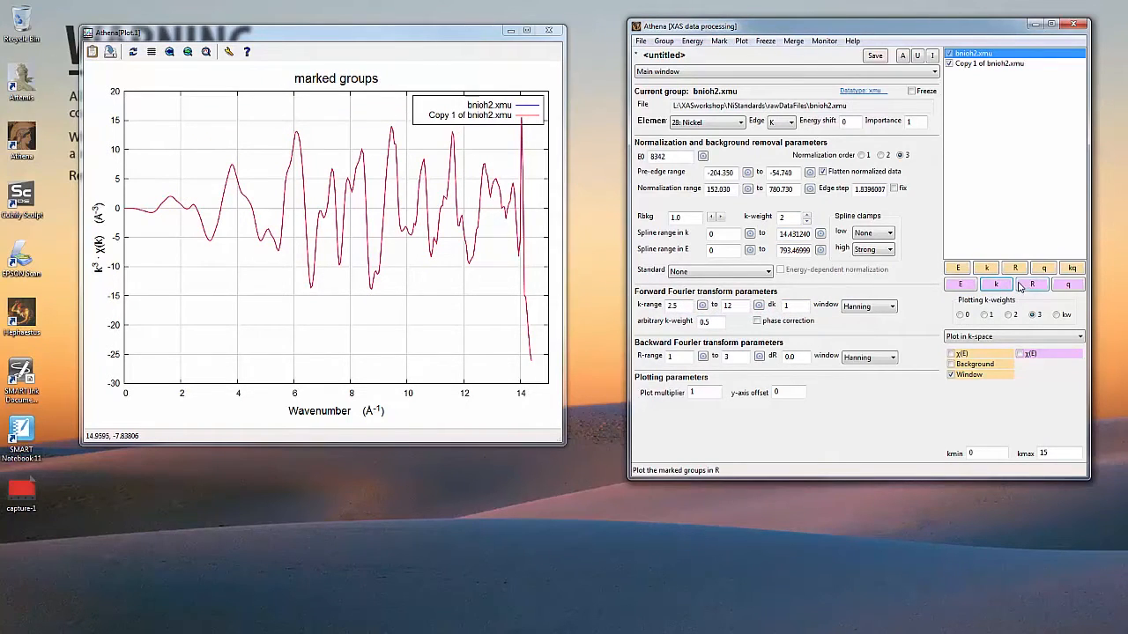
# Step: Set the plot's Rmax to 8 and plot the marked groups' magnitude in R-space
pyautogui.click(1014, 268)
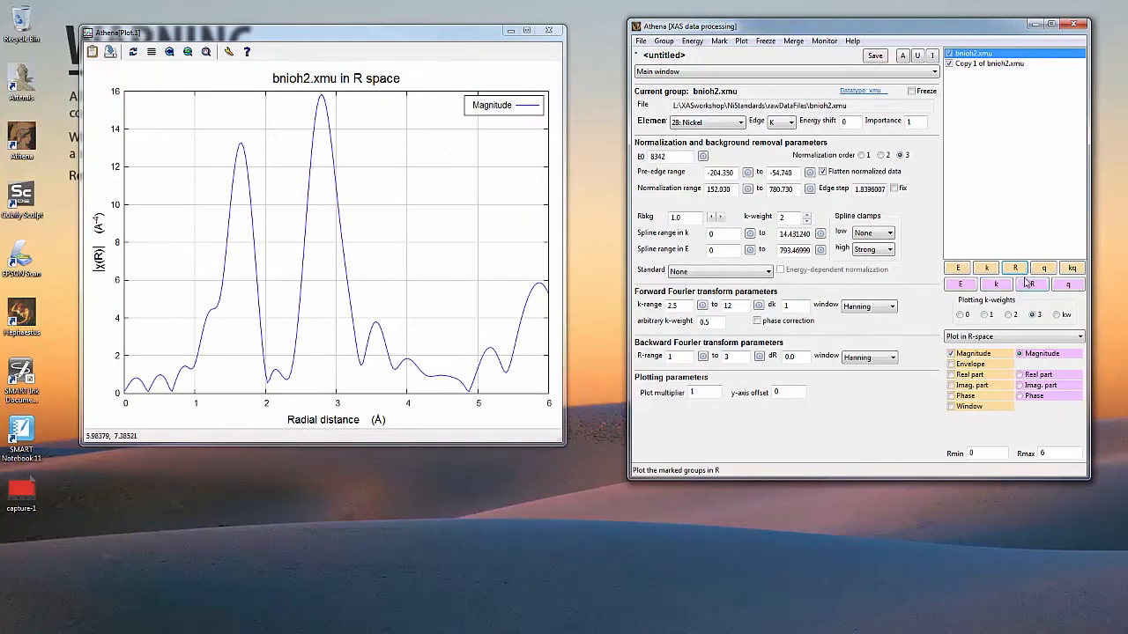
pyautogui.doubleClick(1054, 450)
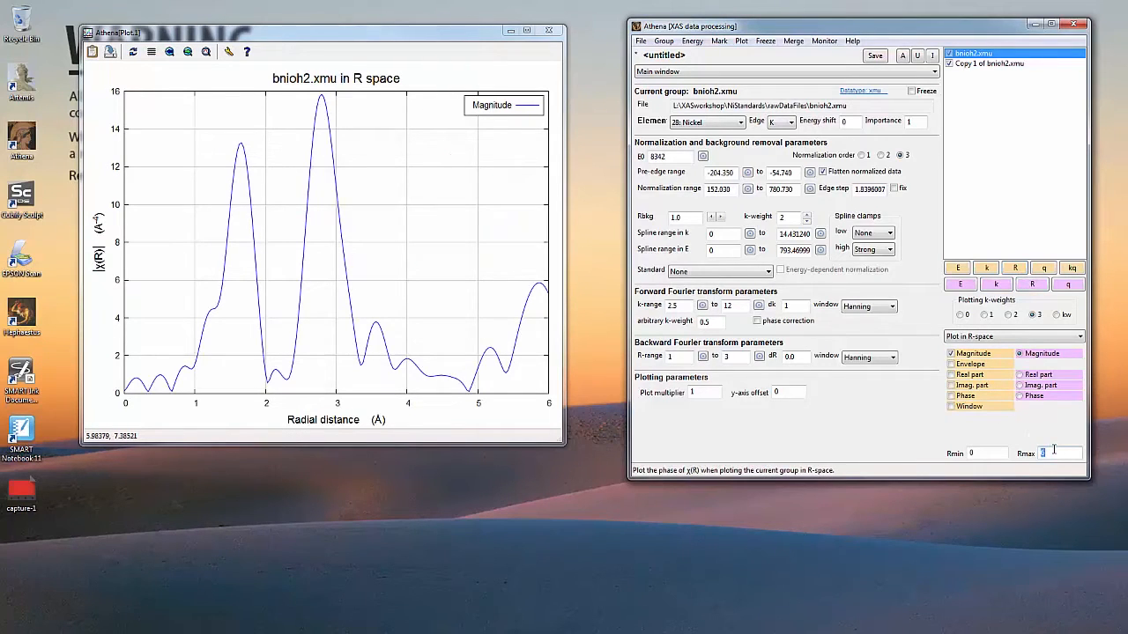
pyautogui.click(987, 269)
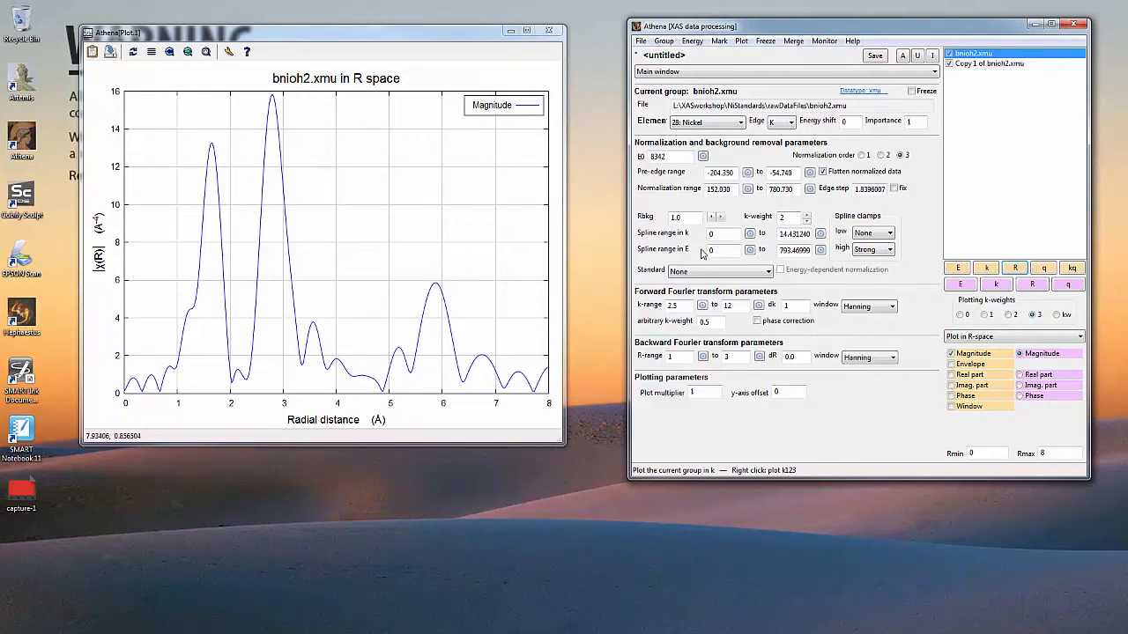
pyautogui.click(1034, 285)
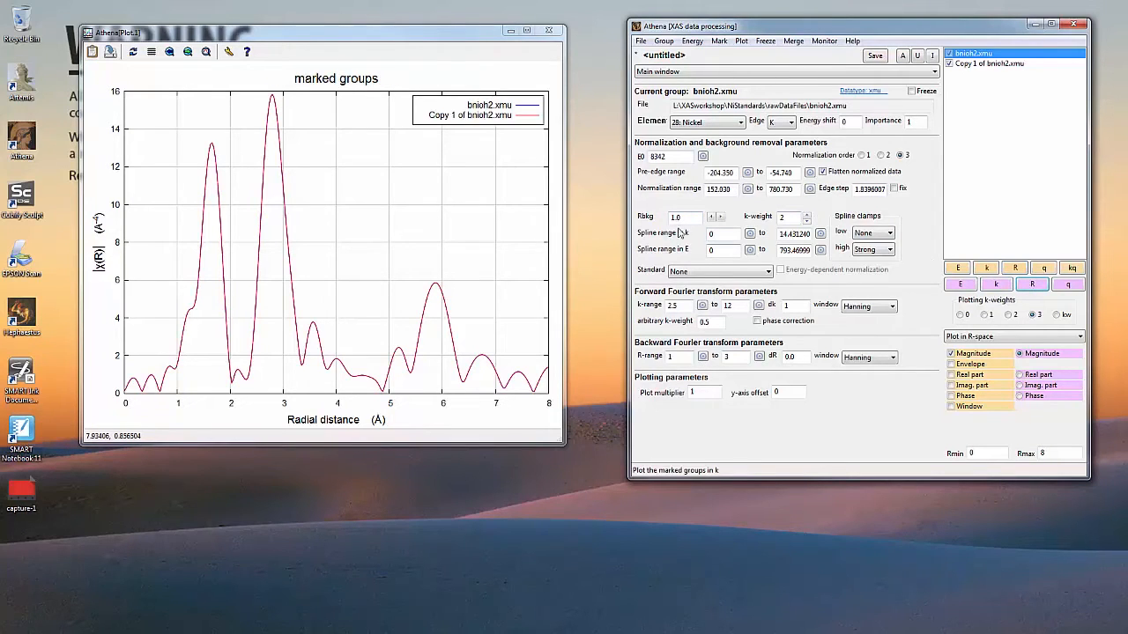
# Step: Set Rbkg of Copy 1 of bnioh2.xmu to 0.3 and compare it with the original group in R-space
pyautogui.click(977, 65)
pyautogui.click(978, 54)
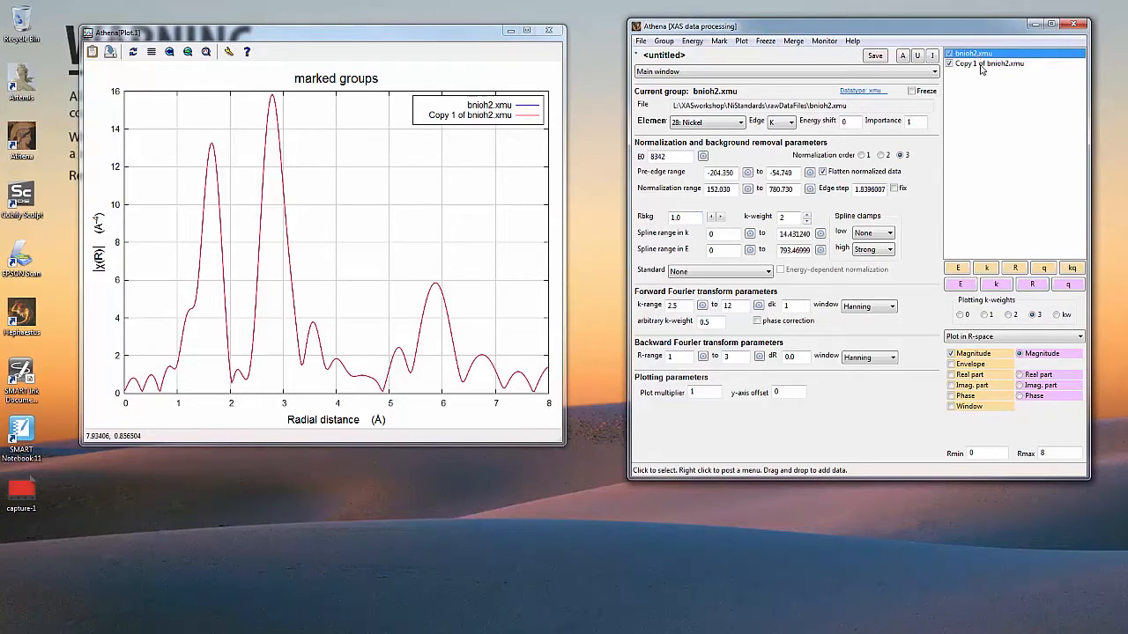
pyautogui.click(981, 67)
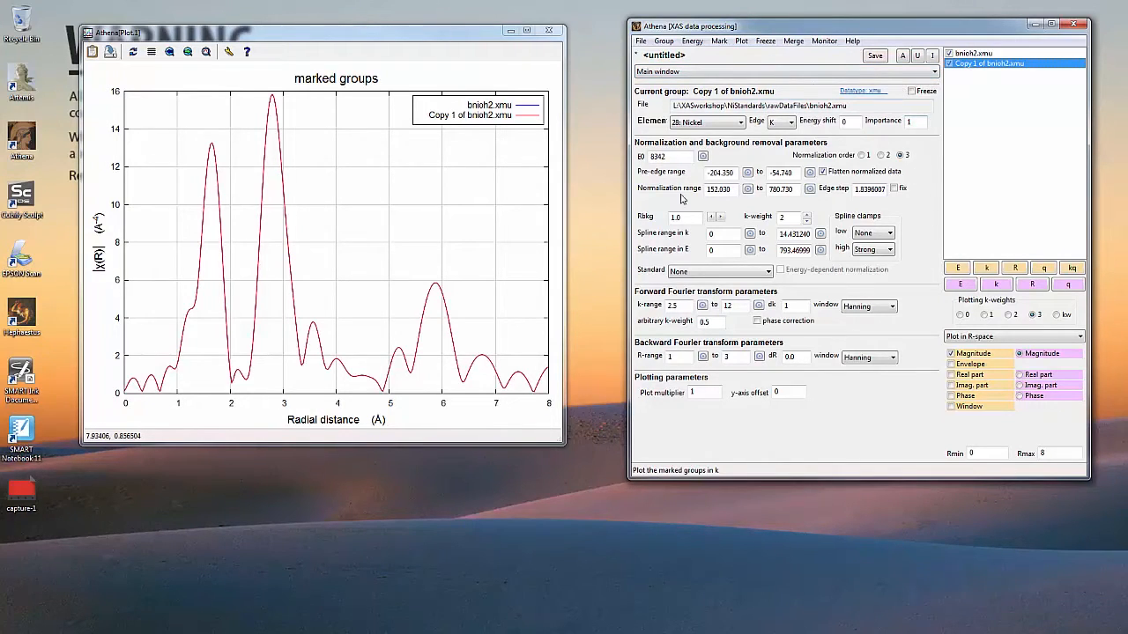
pyautogui.moveTo(688, 215); pyautogui.dragTo(664, 220)
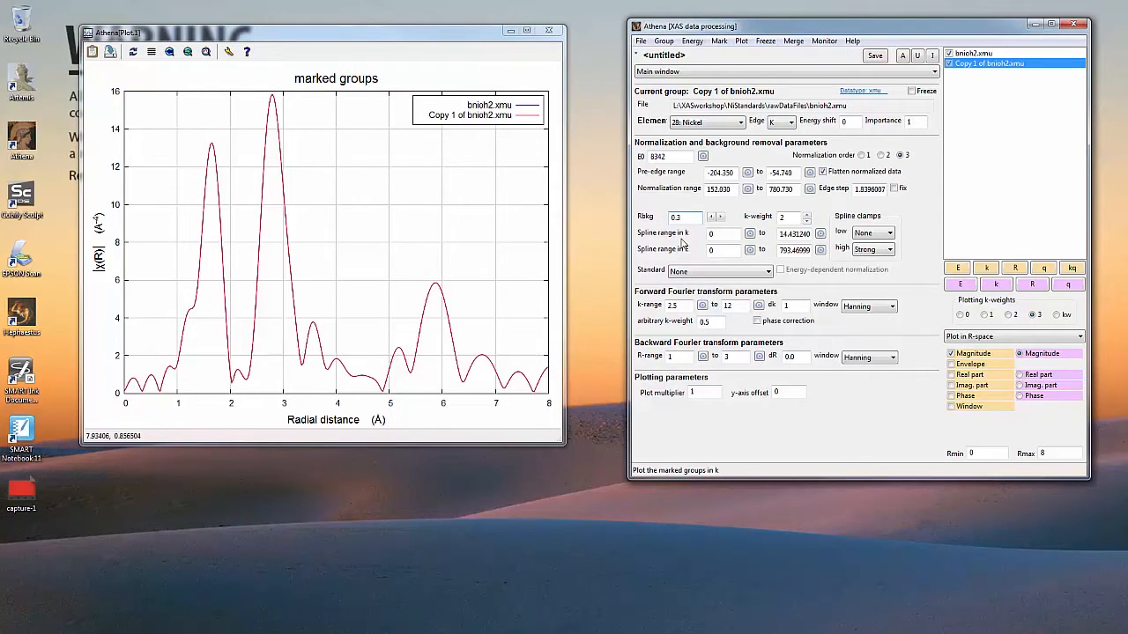
pyautogui.click(1031, 286)
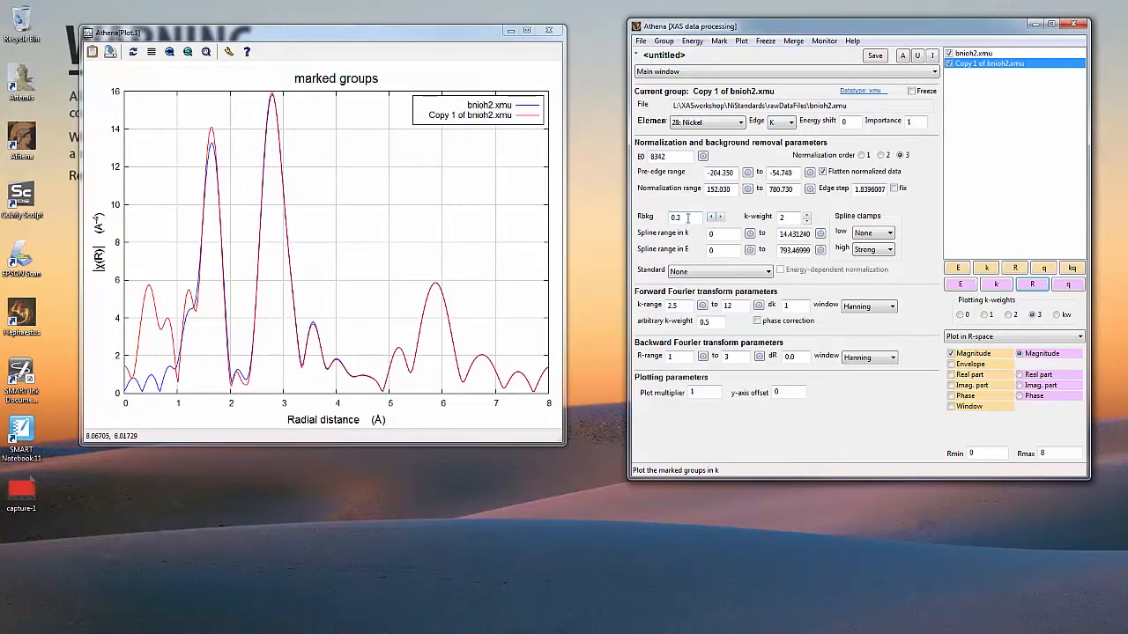
pyautogui.click(969, 54)
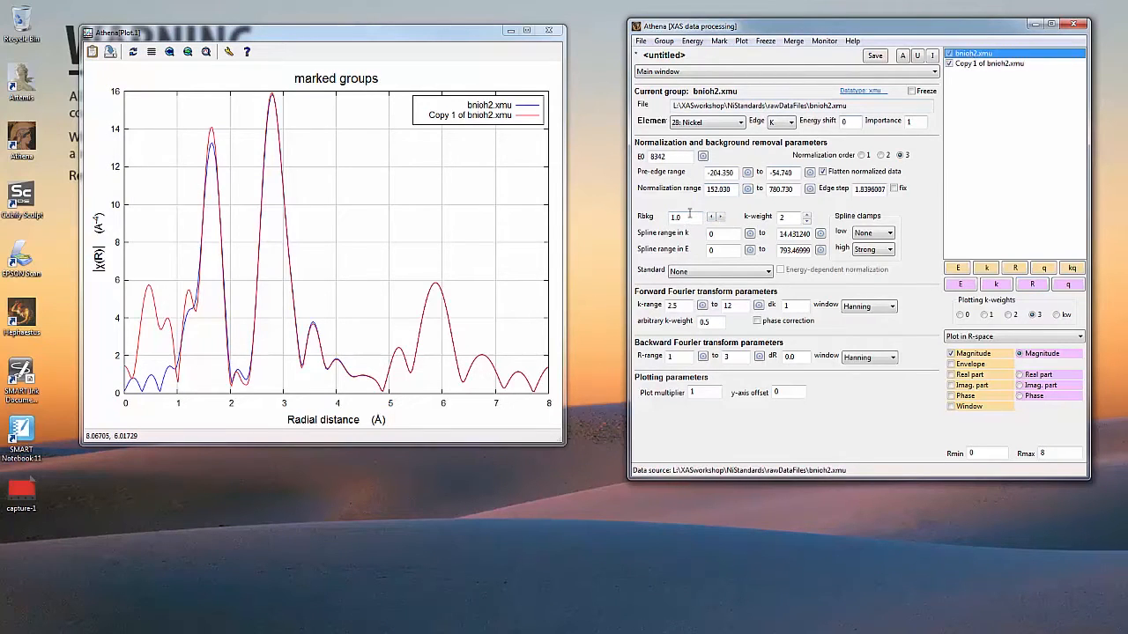
# Step: Try Rbkg values of 0.5 and 0.6 for bnioh2.xmu, replotting the marked groups in R-space after each
pyautogui.moveTo(689, 215); pyautogui.dragTo(657, 222)
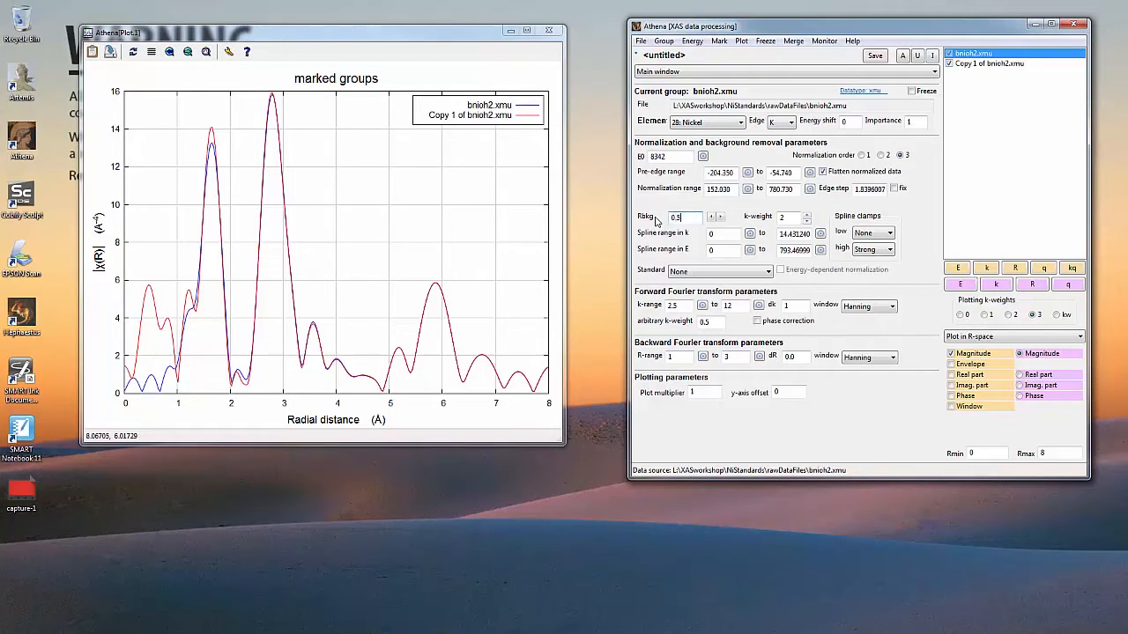
pyautogui.write('0.5')
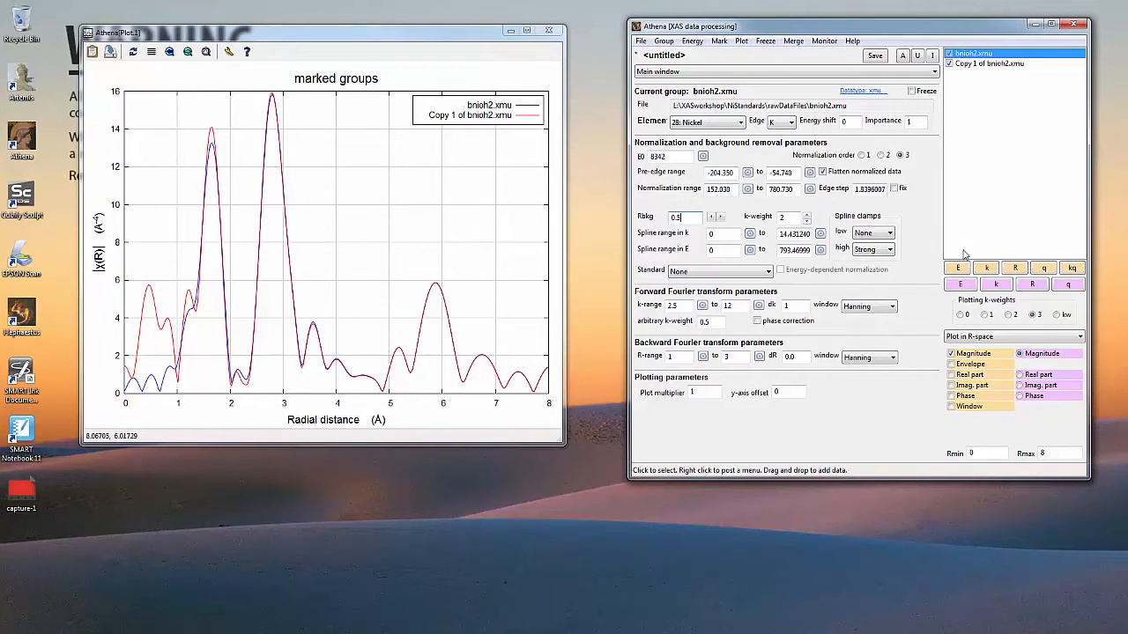
pyautogui.click(1032, 286)
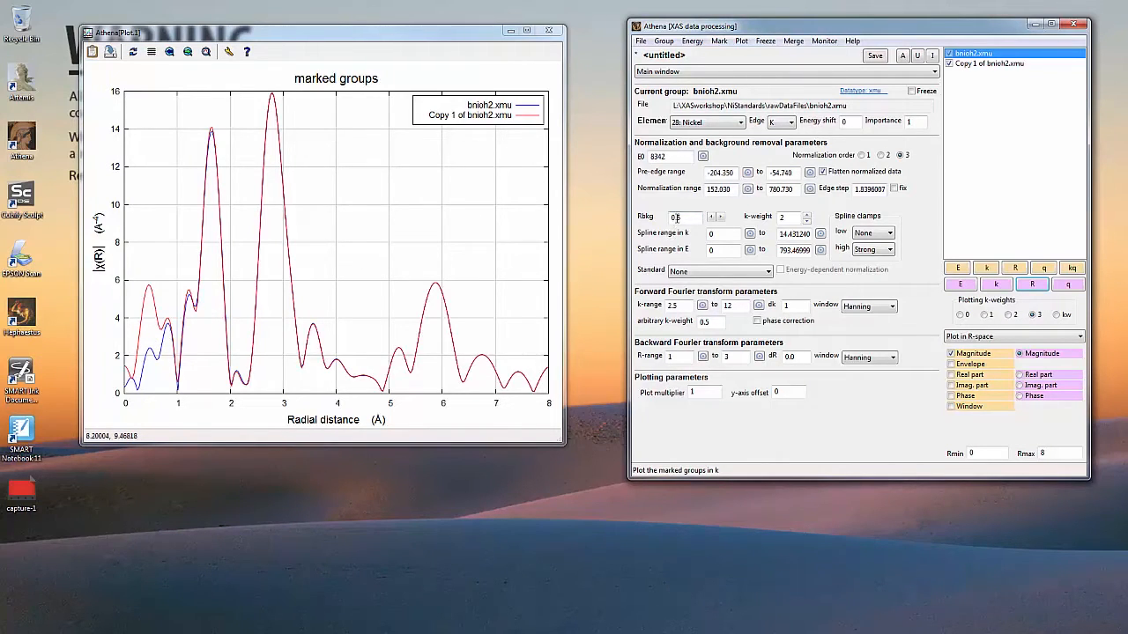
pyautogui.moveTo(676, 218); pyautogui.dragTo(689, 217)
pyautogui.write('6')
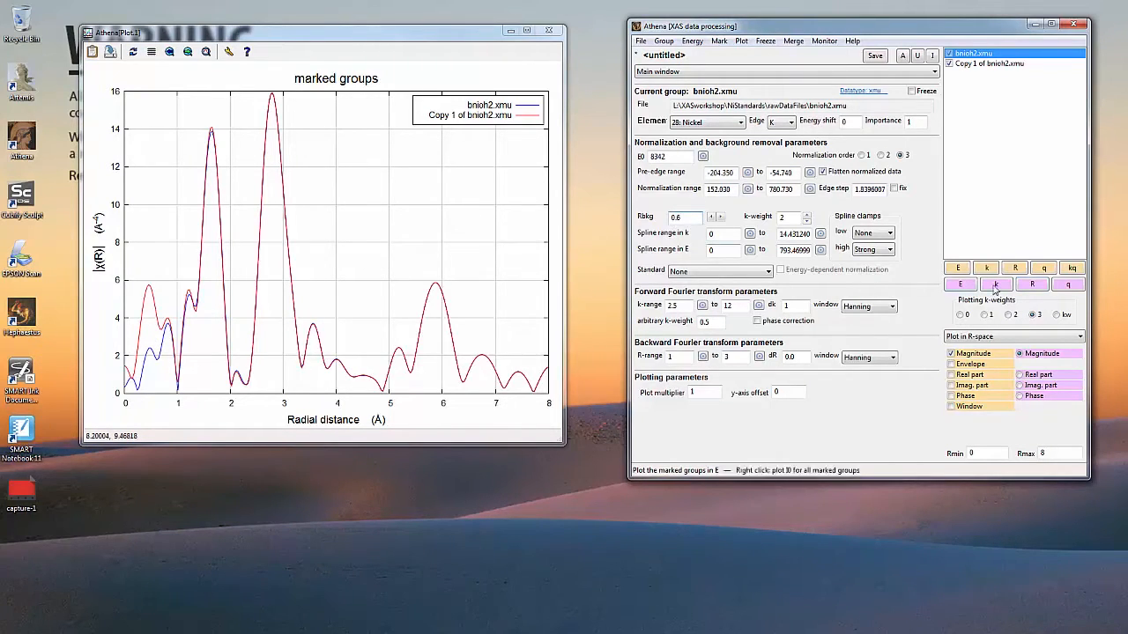
pyautogui.click(1039, 287)
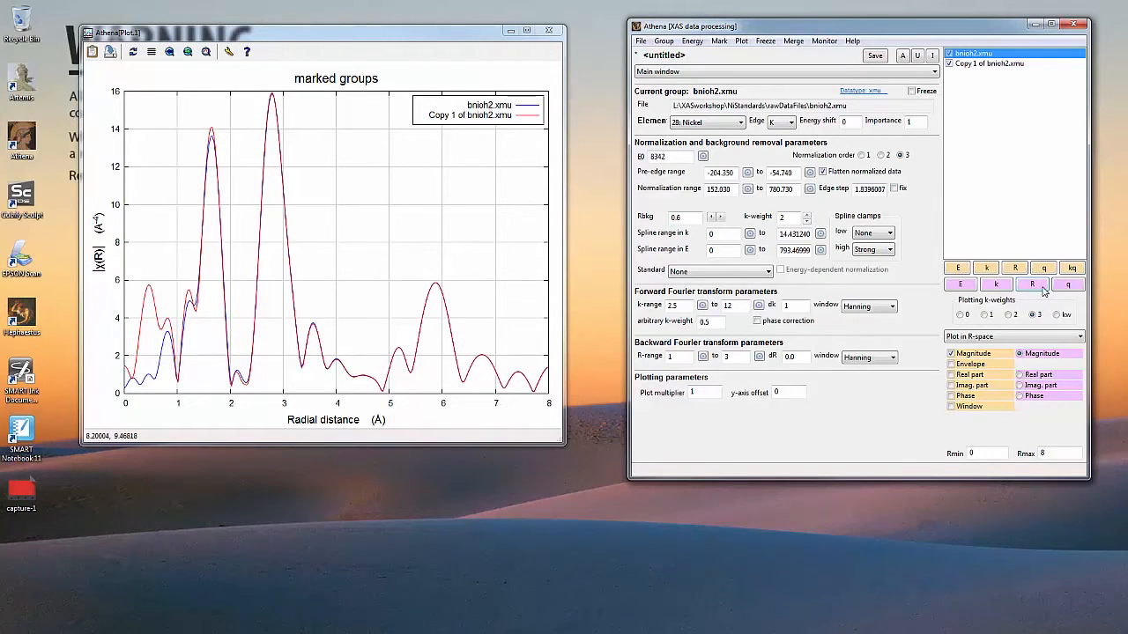
# Step: Set Rbkg of Copy 1 of bnioh2.xmu to 0.6 and replot the marked groups in R-space
pyautogui.click(986, 63)
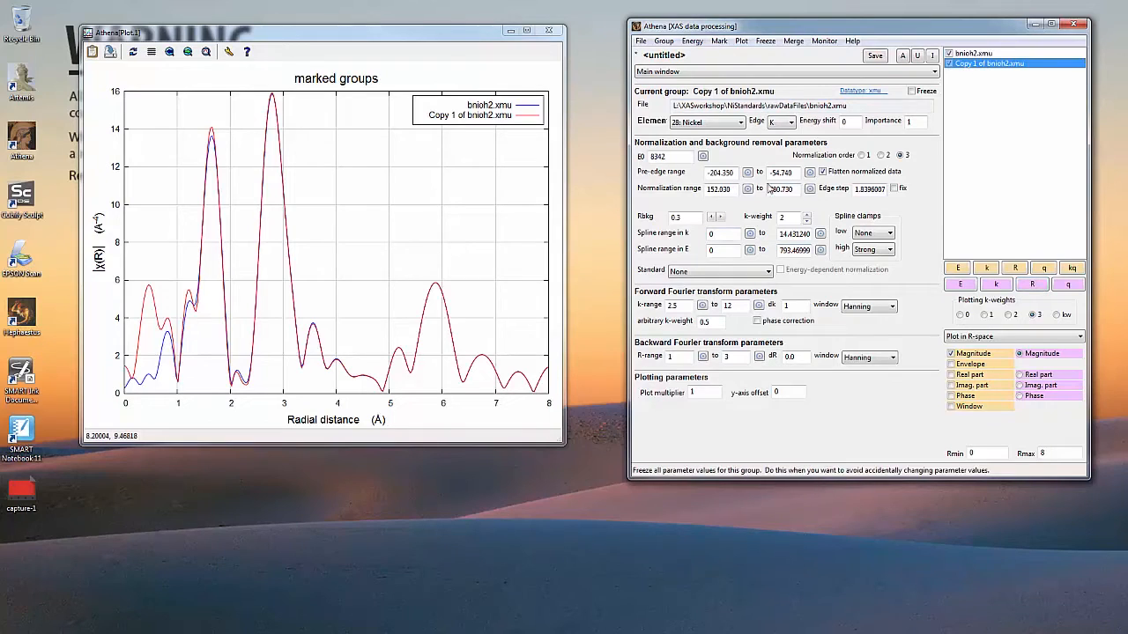
pyautogui.write('6')
pyautogui.click(1033, 285)
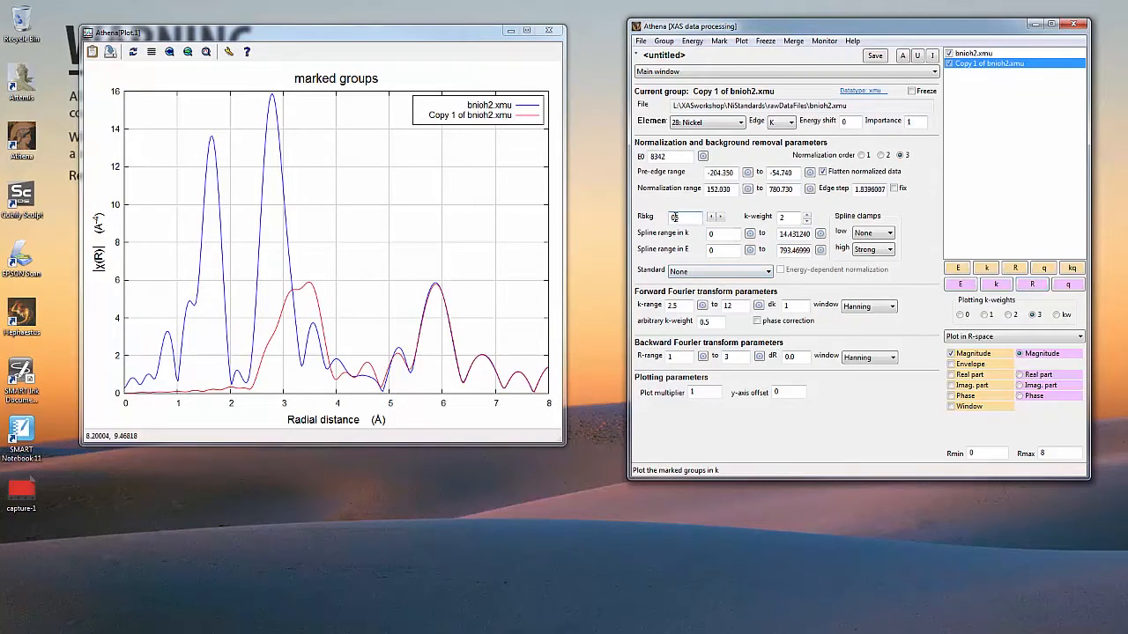
pyautogui.press('BackSpace')
pyautogui.write('5')
pyautogui.click(1034, 286)
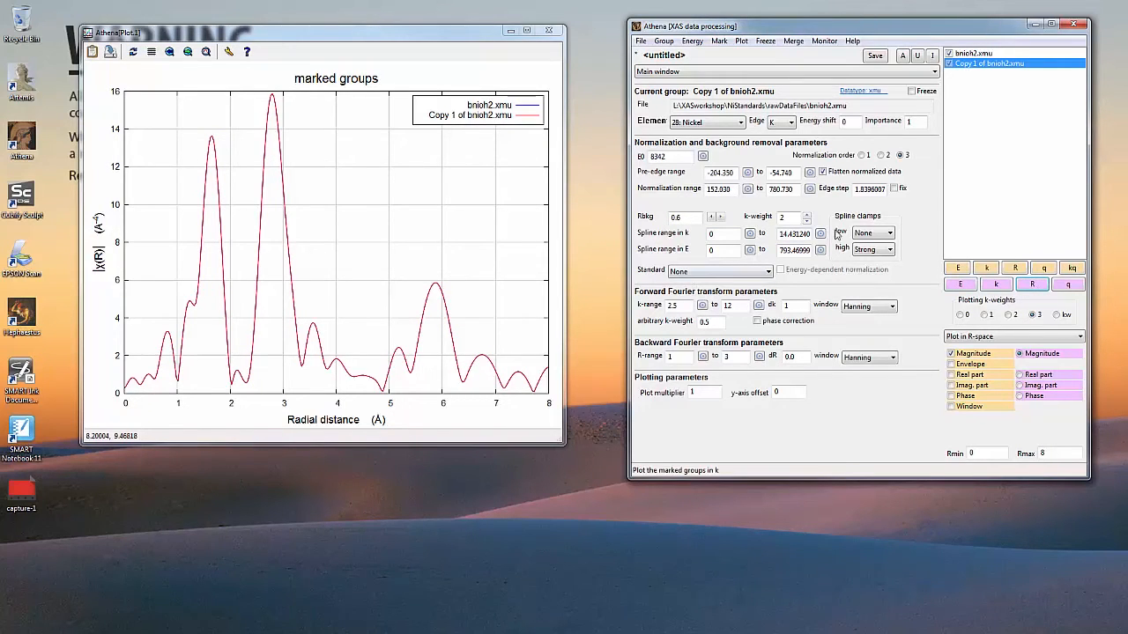
# Step: Try Rbkg values of 0.7 and 0.8 for bnioh2.xmu, comparing both marked groups in R-space each time
pyautogui.click(976, 55)
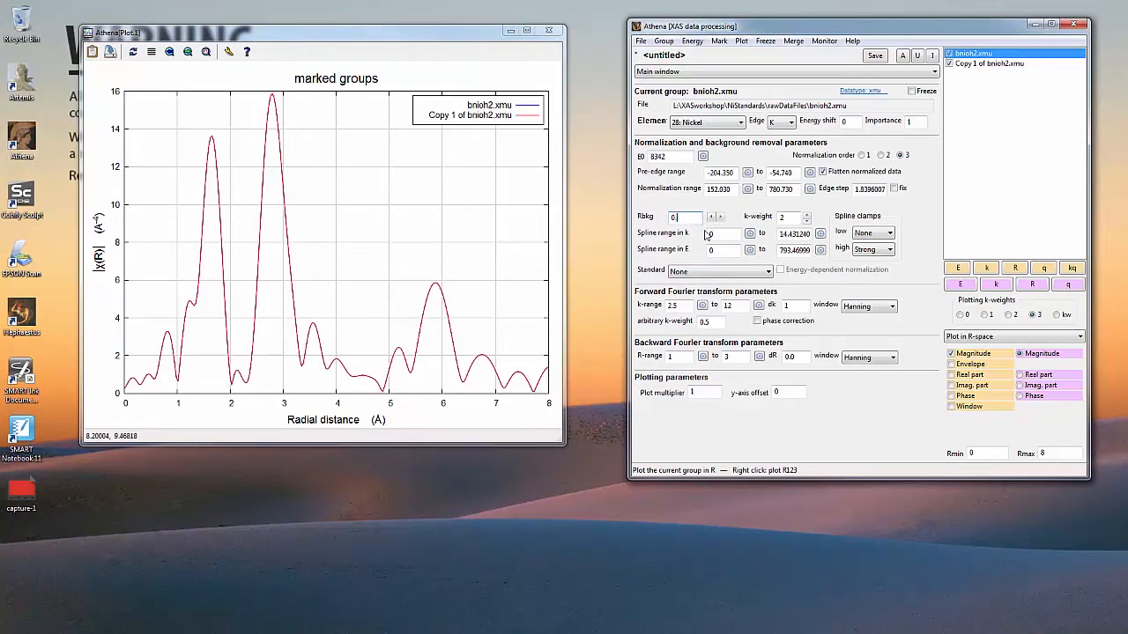
pyautogui.write('0.7')
pyautogui.click(1033, 285)
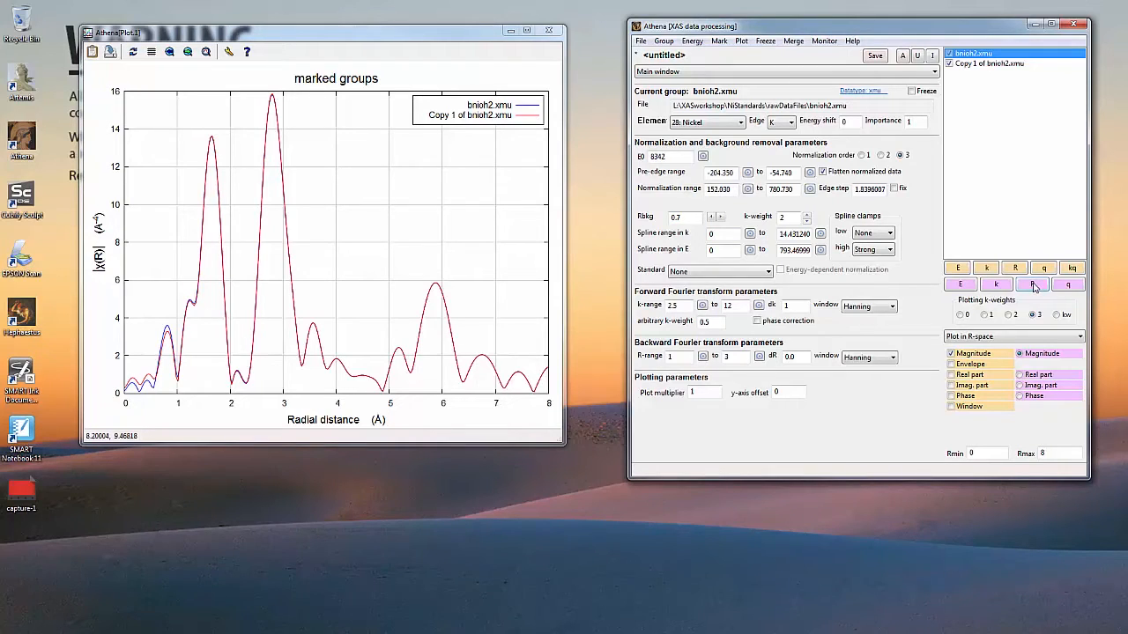
pyautogui.doubleClick(691, 218)
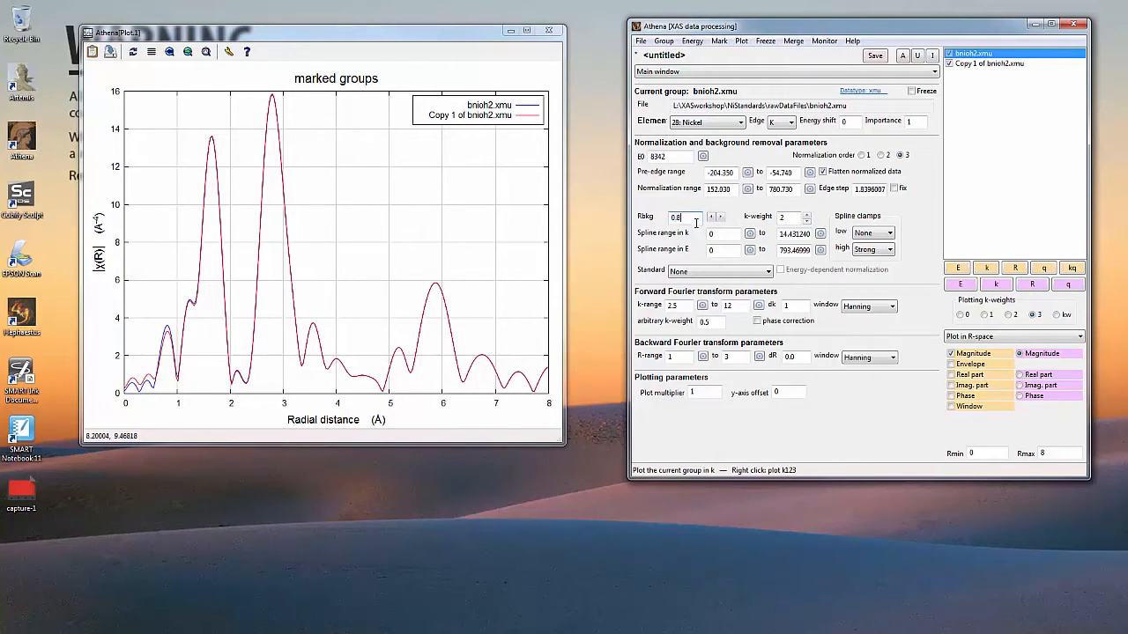
pyautogui.write('0.8')
pyautogui.click(1033, 285)
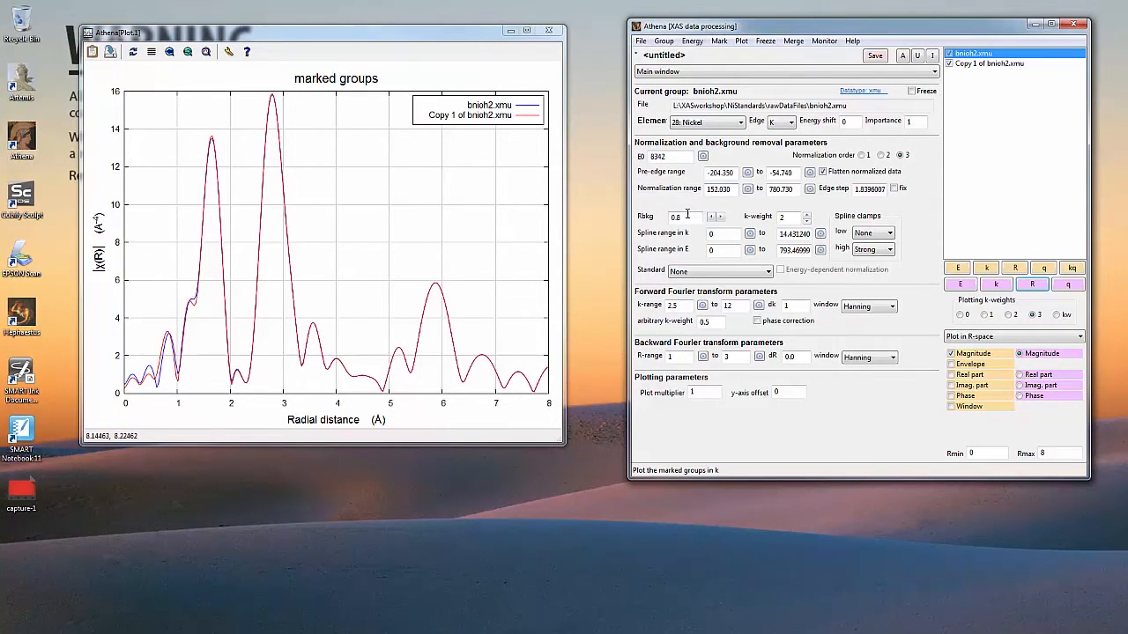
# Step: Raise Rbkg of bnioh2.xmu to 0.9 and then 1, replotting the marked groups in R-space after each change
pyautogui.doubleClick(676, 217)
pyautogui.write('9')
pyautogui.click(1043, 287)
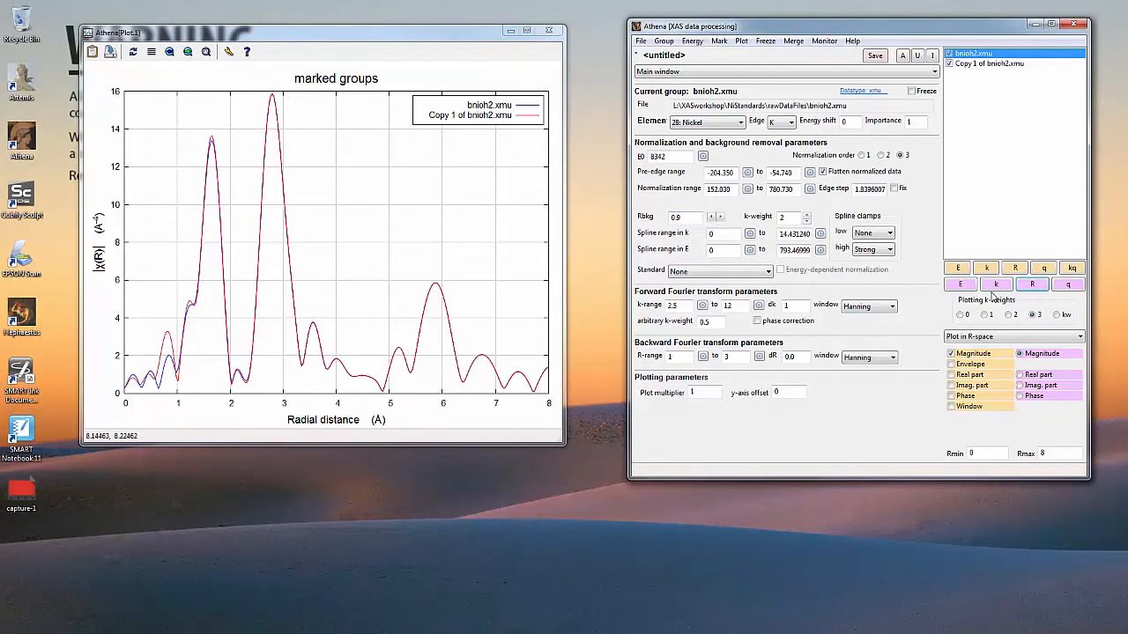
pyautogui.moveTo(701, 218); pyautogui.dragTo(669, 219)
pyautogui.write('1')
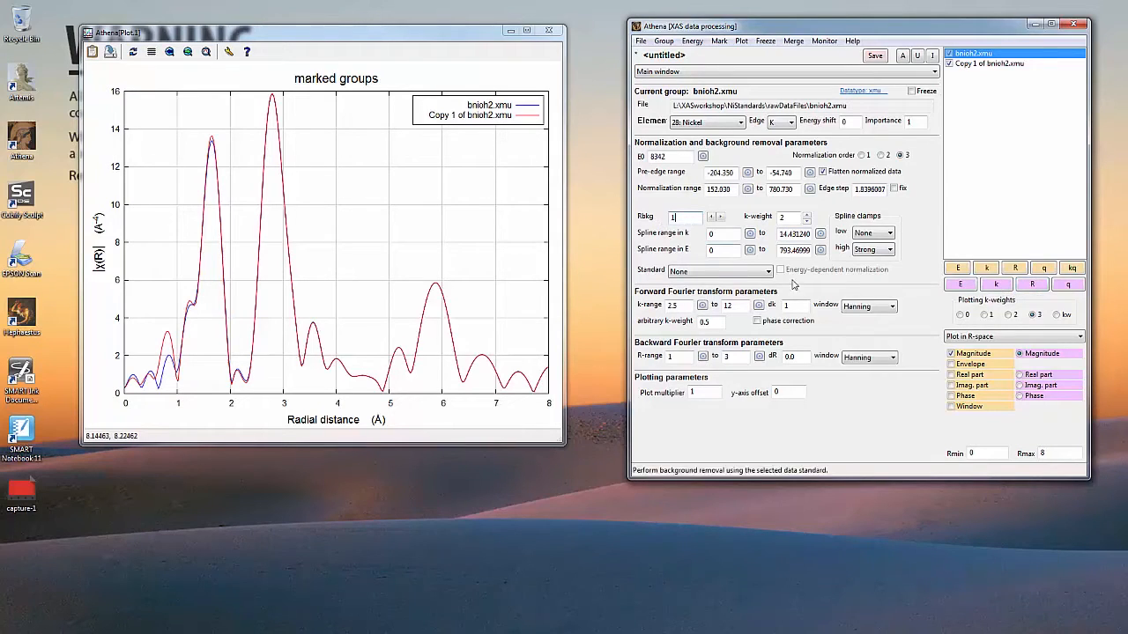
pyautogui.click(1034, 287)
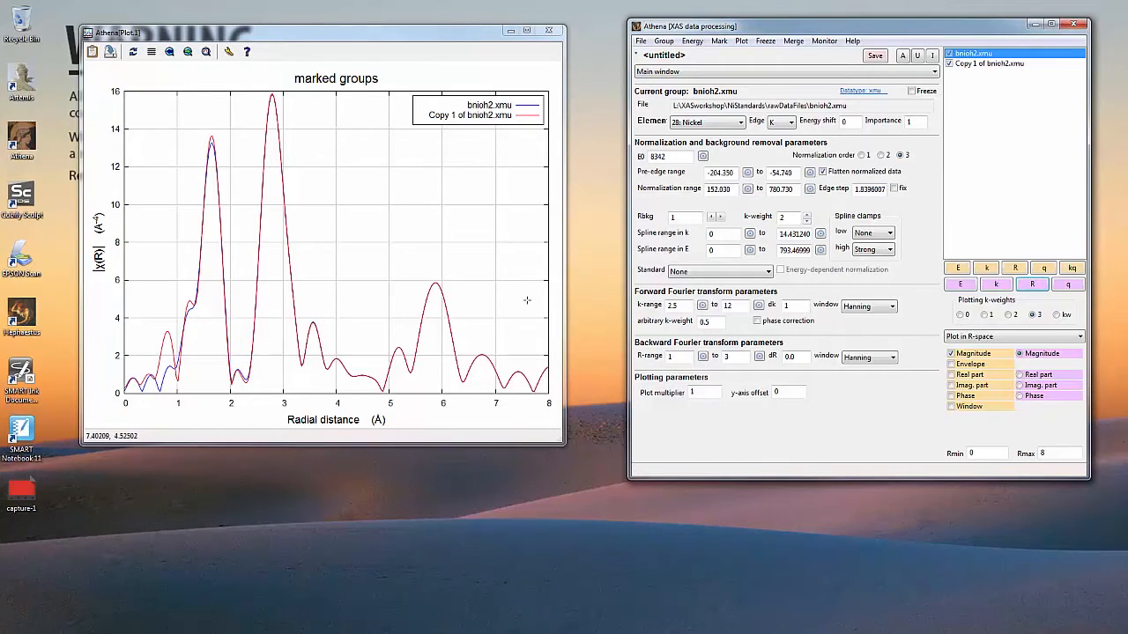
# Step: Set Rbkg of Copy 1 of bnioh2.xmu to 0.7 and replot the marked groups in R-space
pyautogui.click(981, 65)
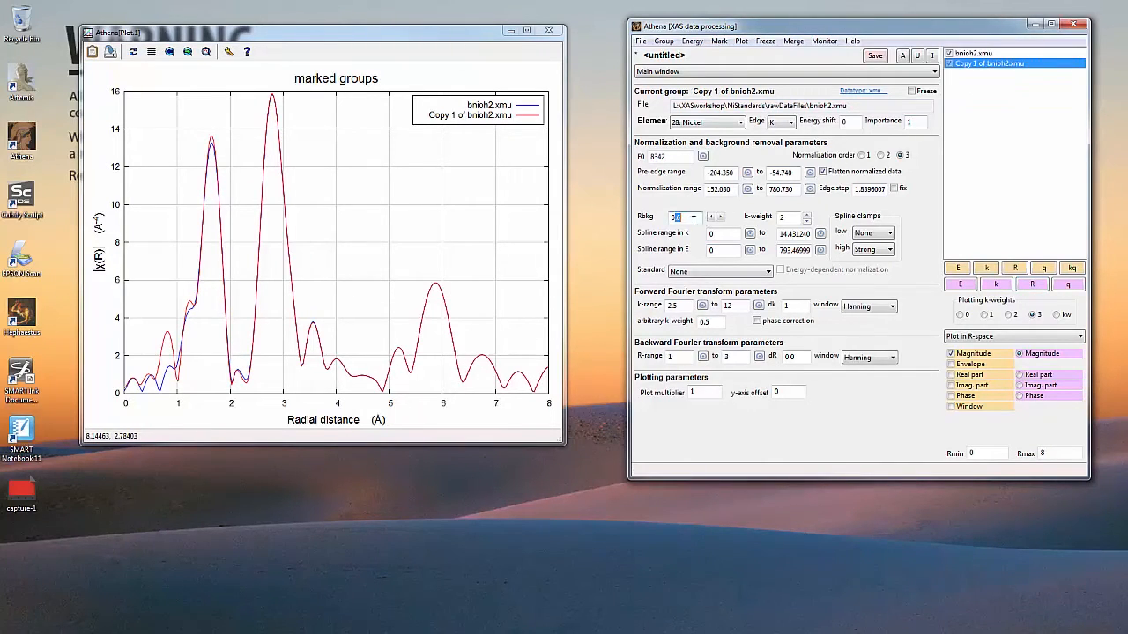
pyautogui.write('7')
pyautogui.click(1029, 285)
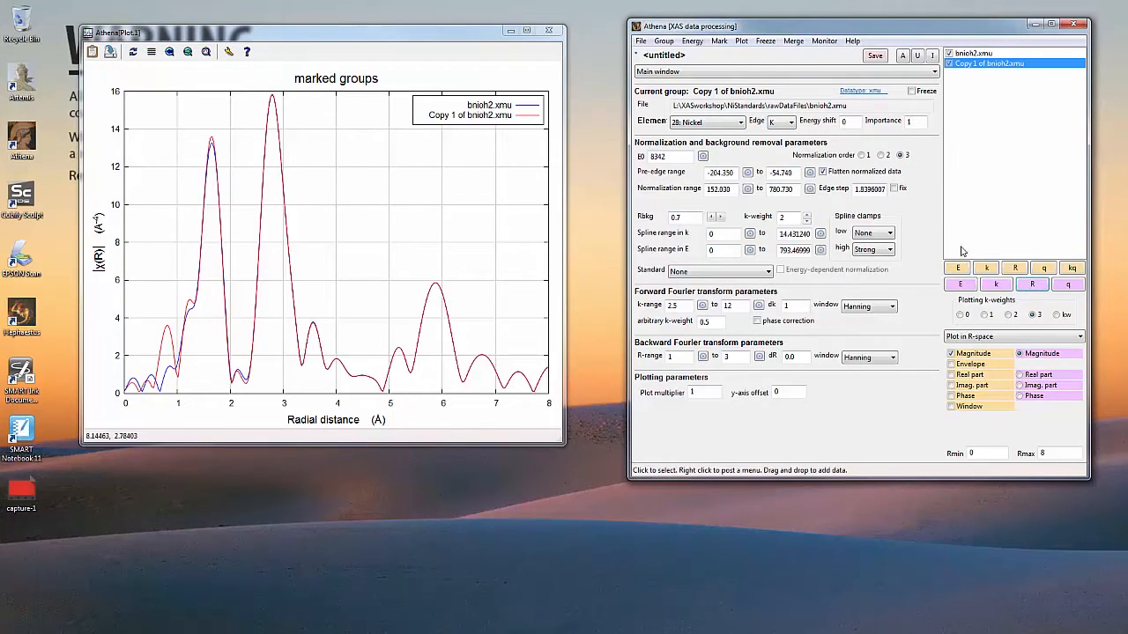
# Step: Test an Rbkg of 1.1 for bnioh2.xmu in R-space, return it to 1 and replot the marked groups
pyautogui.click(976, 54)
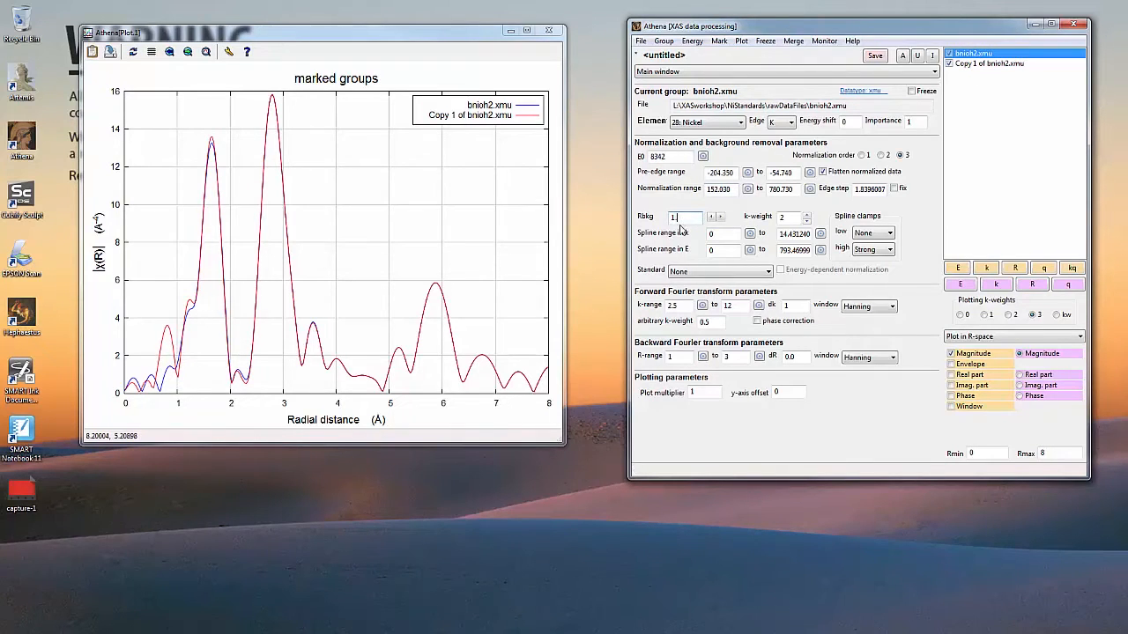
pyautogui.write('.1')
pyautogui.click(1029, 285)
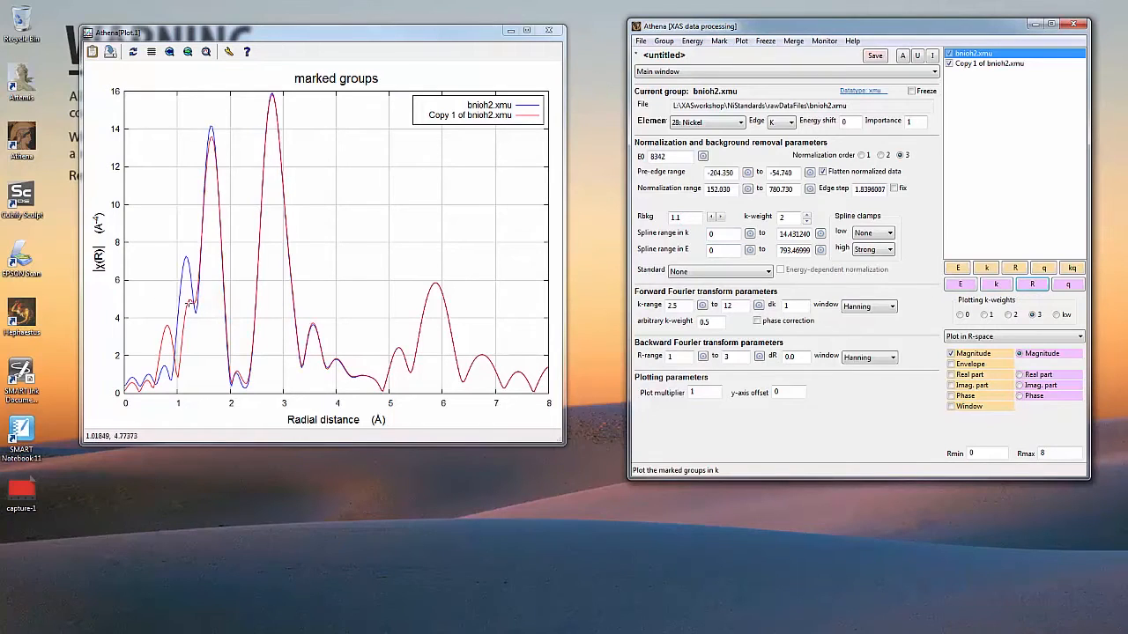
pyautogui.doubleClick(679, 219)
pyautogui.write('1')
pyautogui.click(1035, 288)
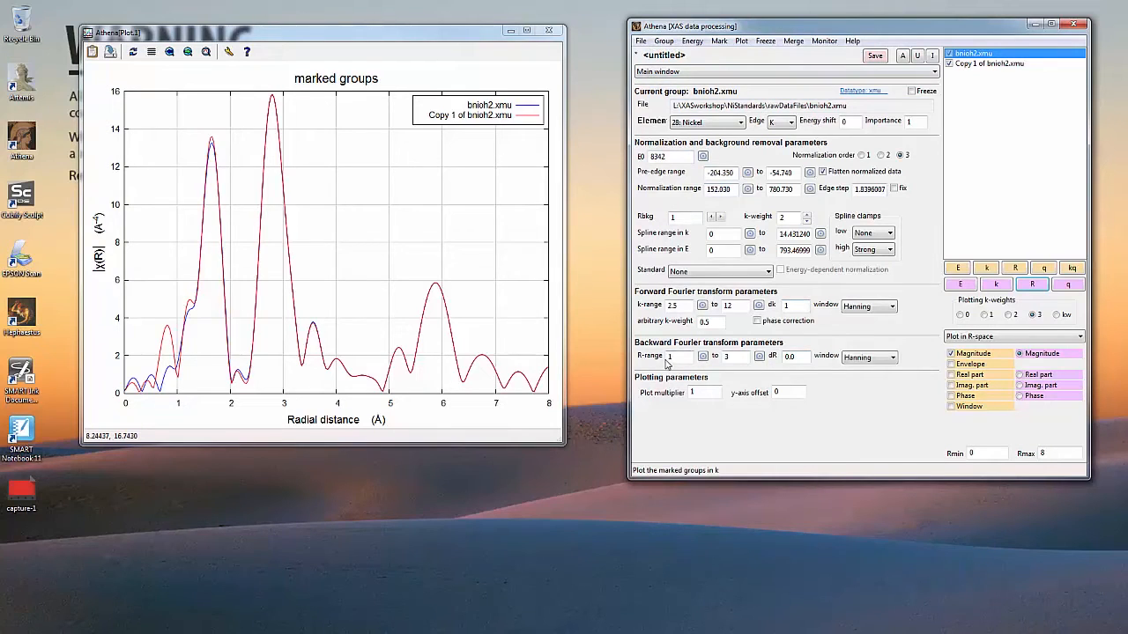
# Step: Save the project as bnioh2 in XASworkshop > Aug19 > Aug22_finishingup, and exit Athena
pyautogui.click(641, 42)
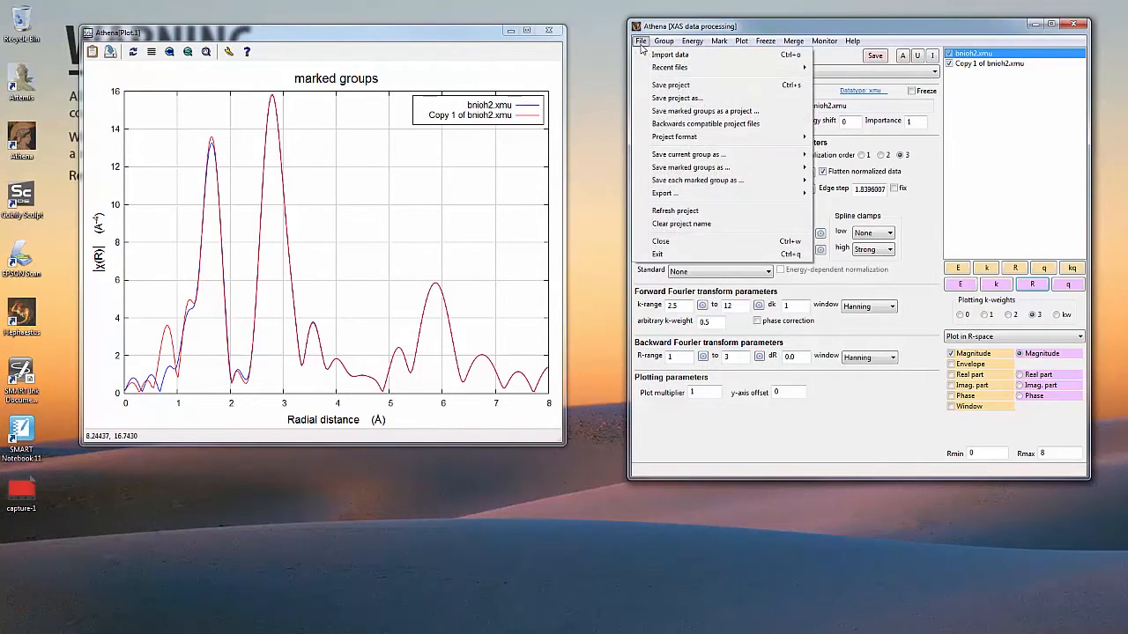
pyautogui.click(671, 86)
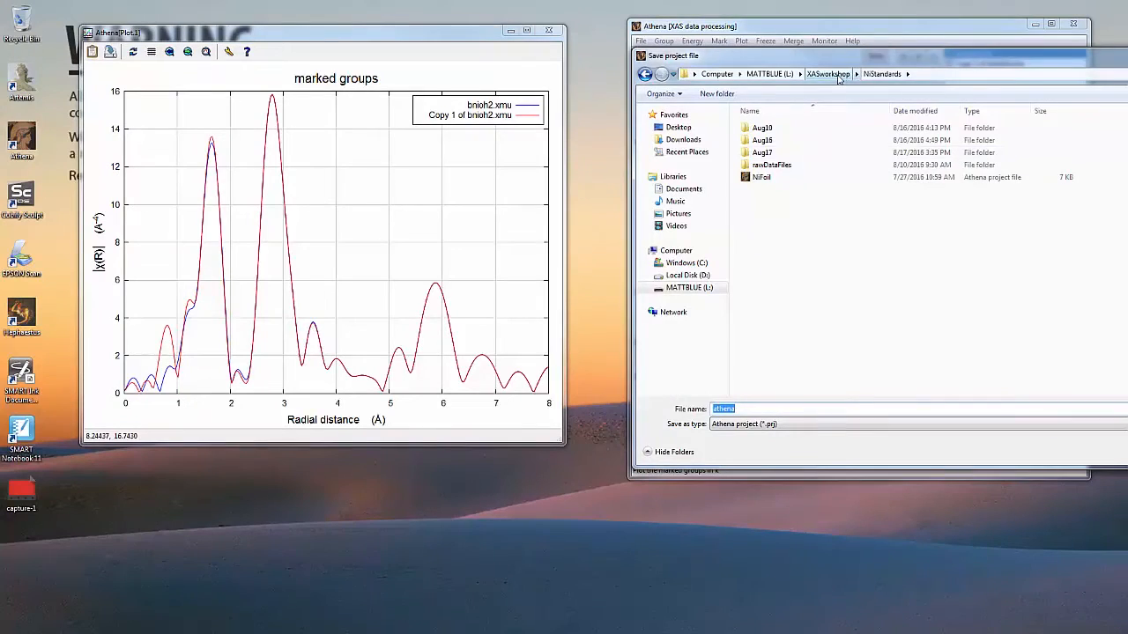
pyautogui.click(833, 74)
pyautogui.doubleClick(797, 128)
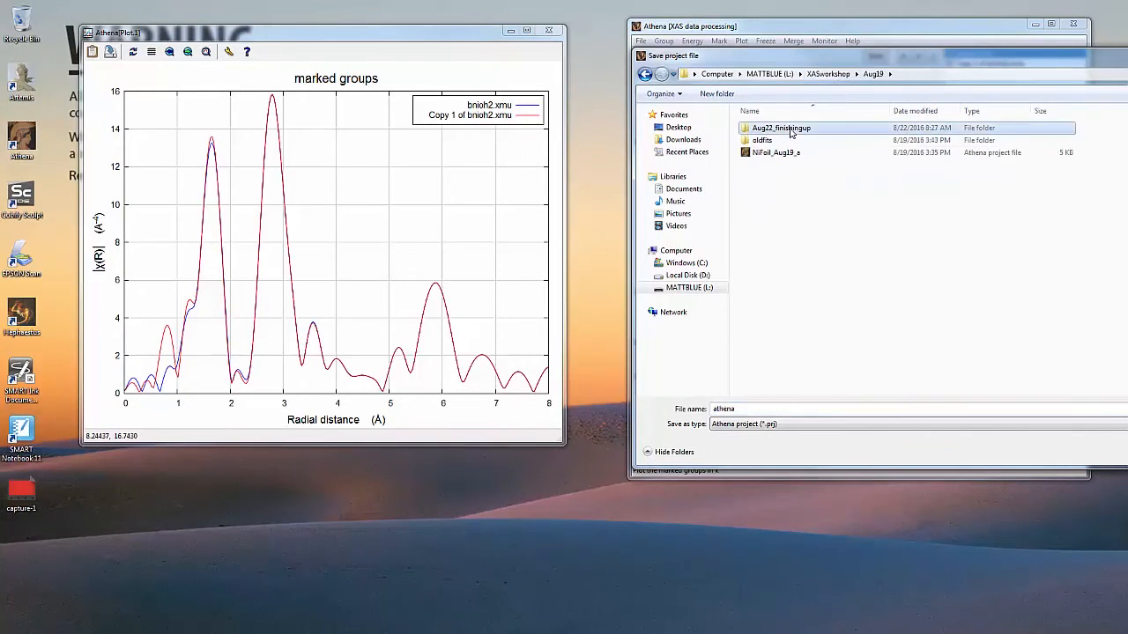
pyautogui.doubleClick(791, 129)
pyautogui.doubleClick(749, 408)
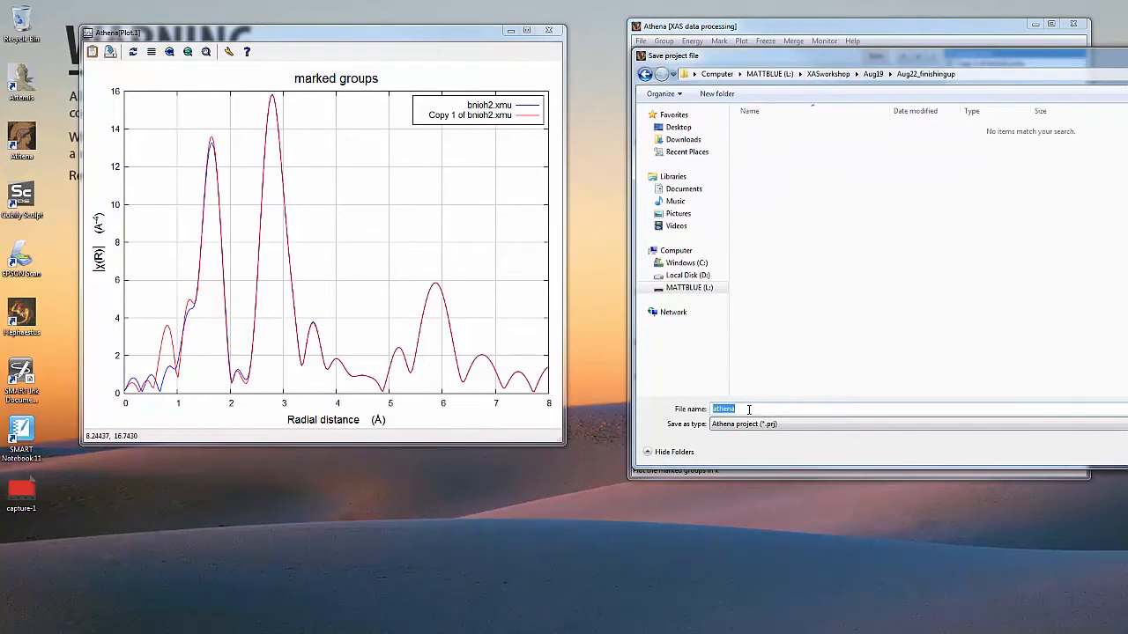
pyautogui.write('bnioh2')
pyautogui.press('Return')
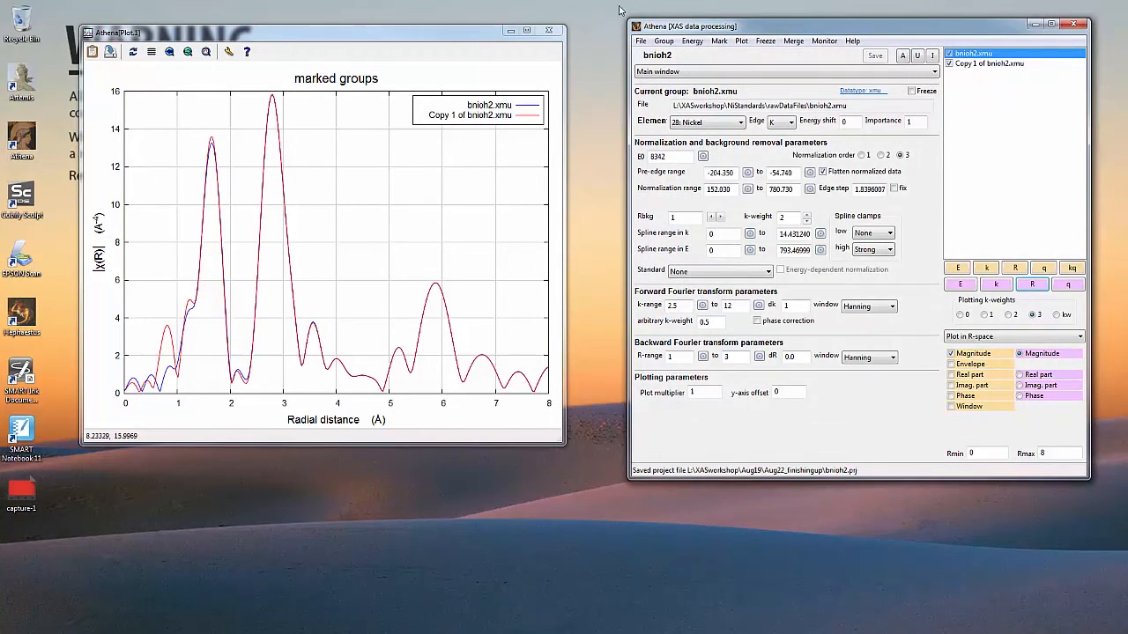
pyautogui.click(645, 44)
pyautogui.click(649, 251)
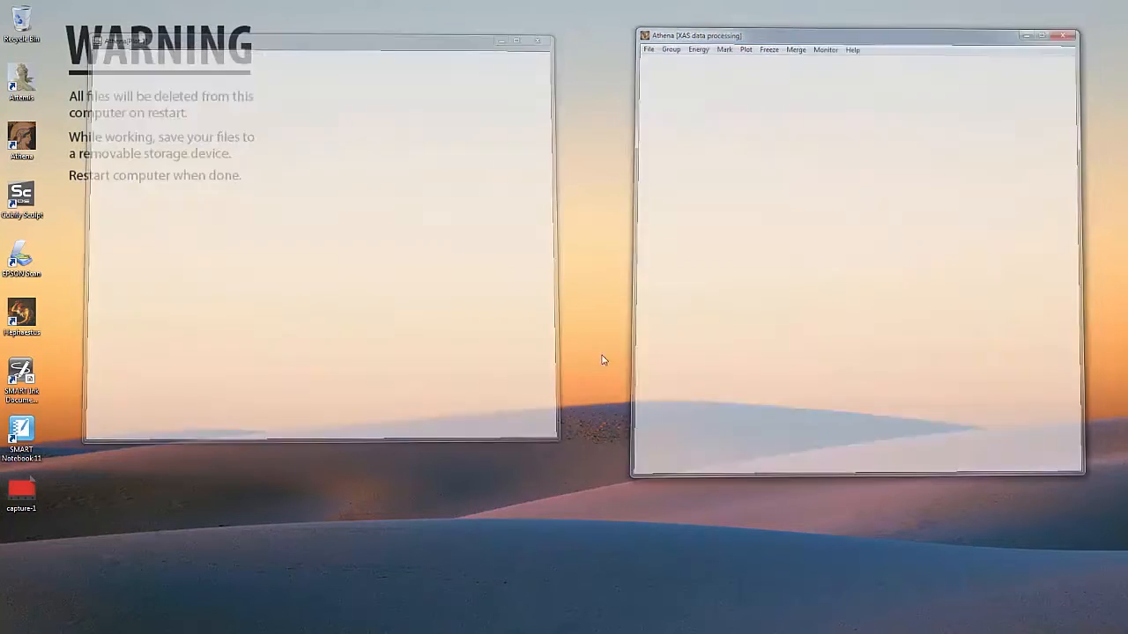
# Step: Switch to the PowerPoint protocol summary and highlight the background-subtraction and Artemis data-loading steps
pyautogui.hotkey('alt', 'Tab')
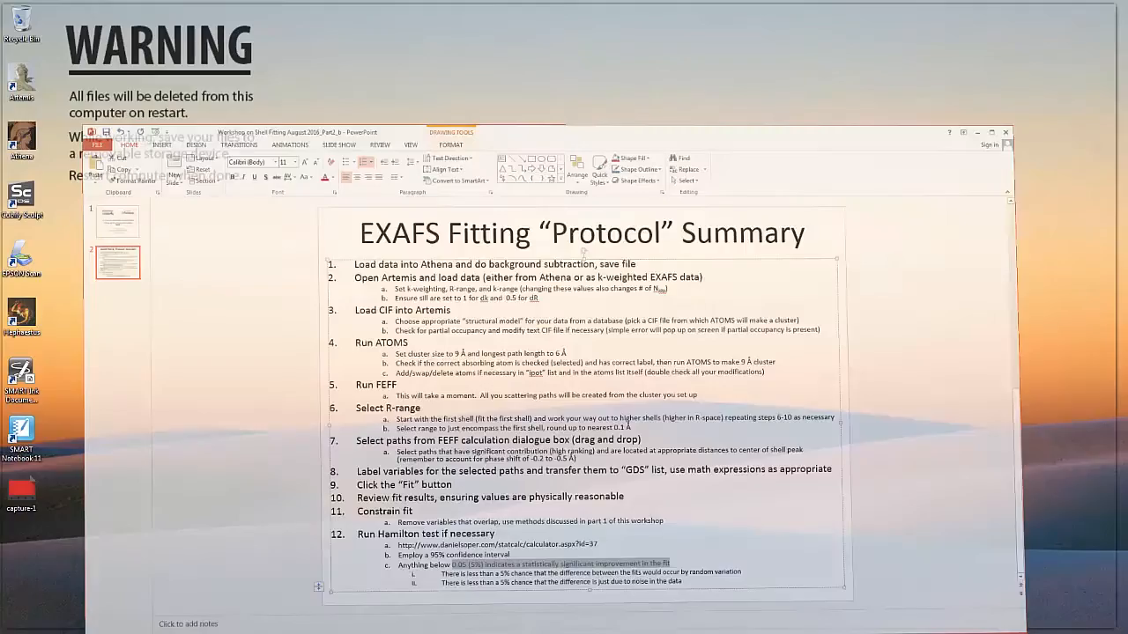
pyautogui.click(334, 171)
pyautogui.moveTo(334, 172); pyautogui.dragTo(653, 172)
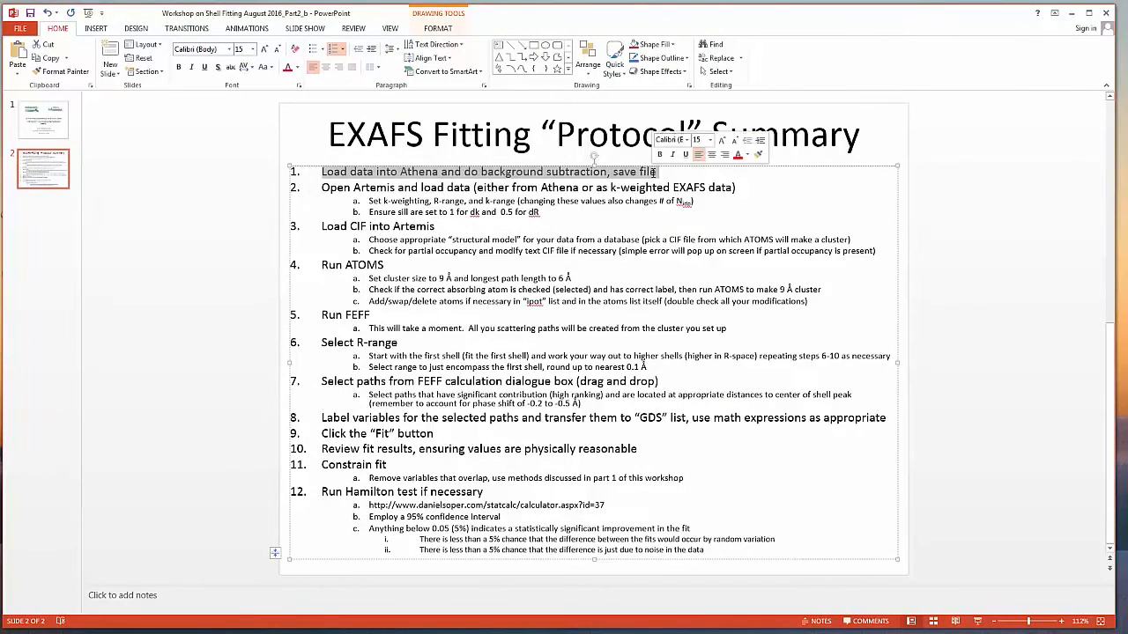
pyautogui.moveTo(347, 188); pyautogui.dragTo(597, 187)
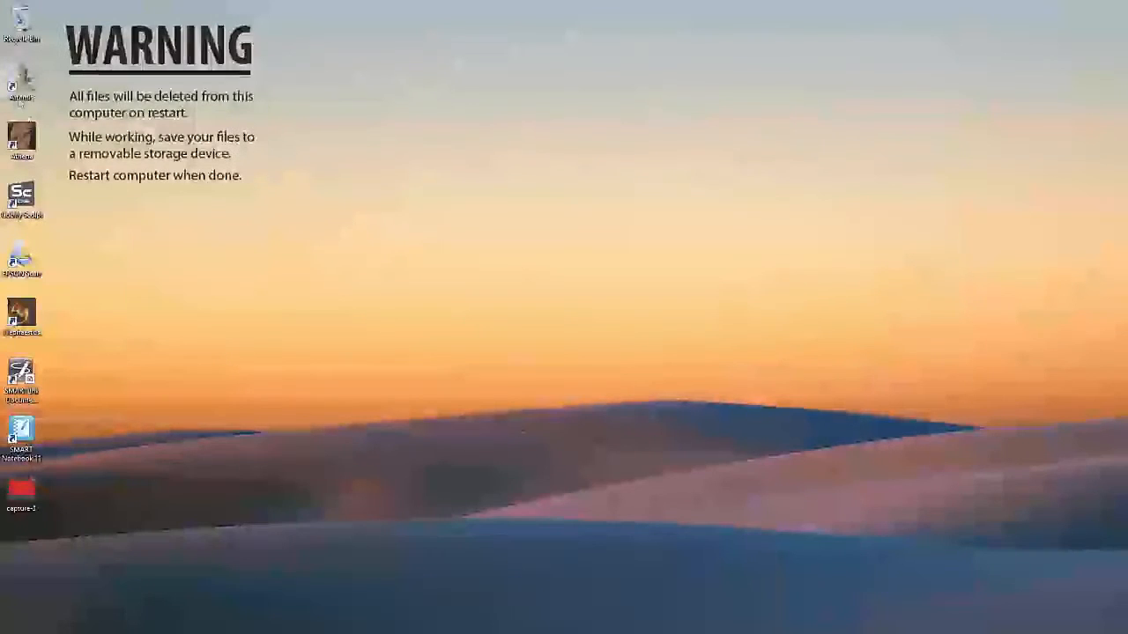
# Step: Launch Artemis, minimize its console window, and arrange the plot and main windows to fit the screen
pyautogui.doubleClick(20, 88)
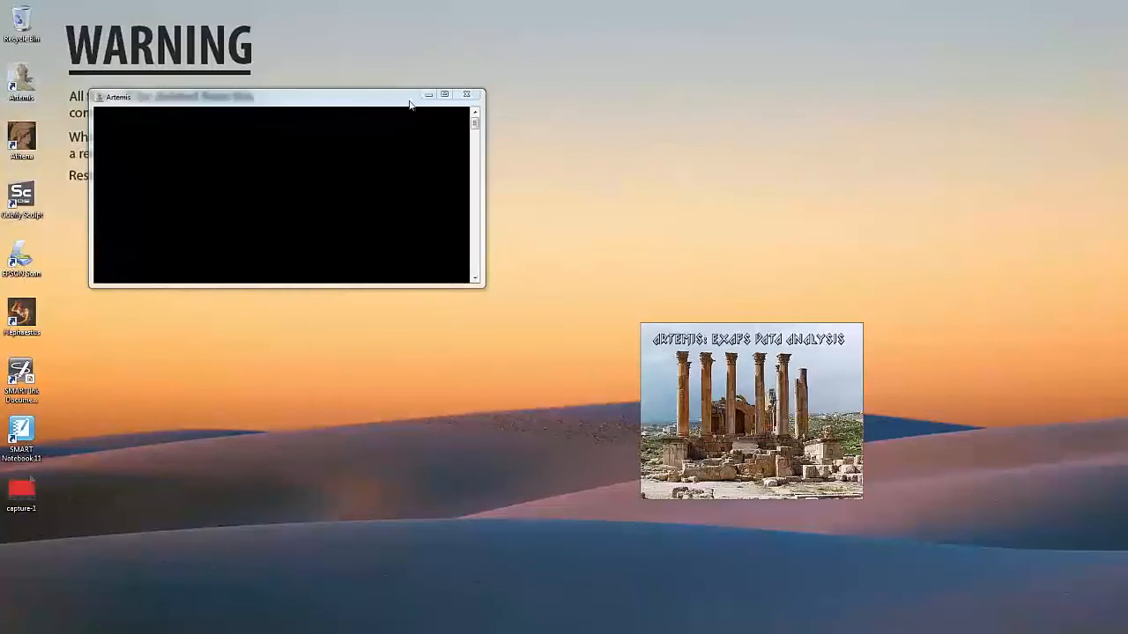
pyautogui.click(429, 95)
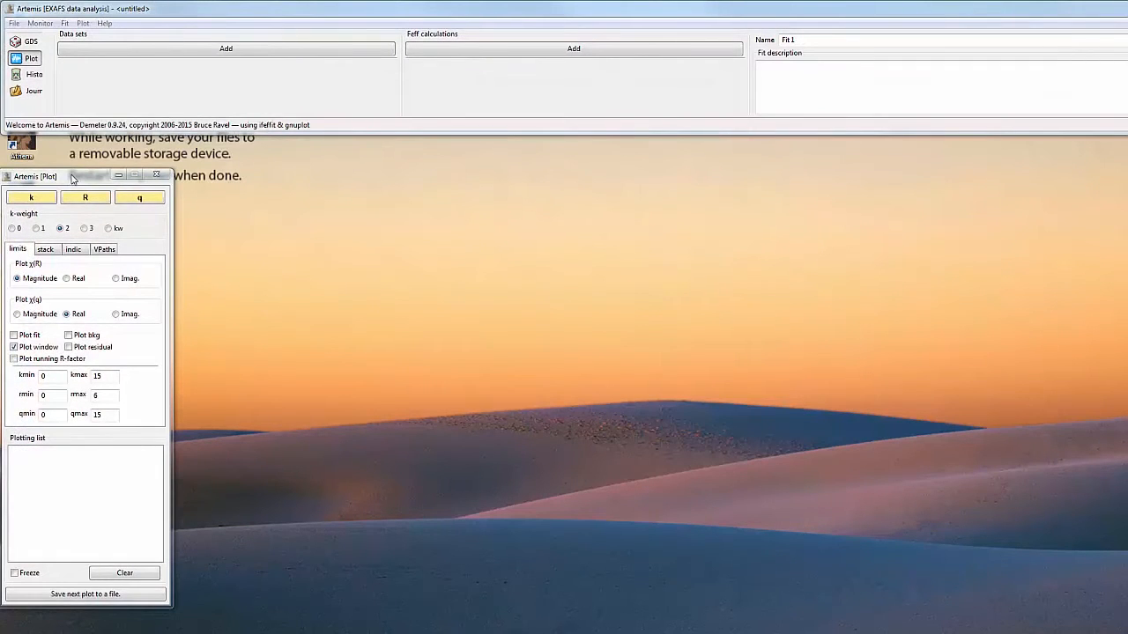
pyautogui.moveTo(73, 178); pyautogui.dragTo(79, 149)
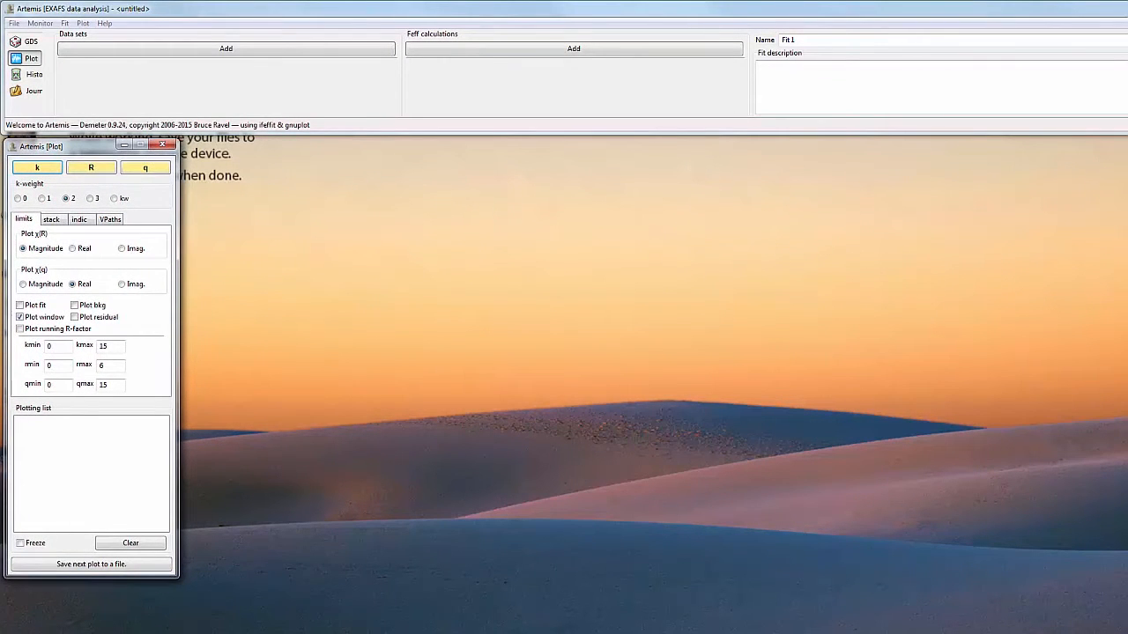
pyautogui.moveTo(1127, 89); pyautogui.dragTo(1115, 89)
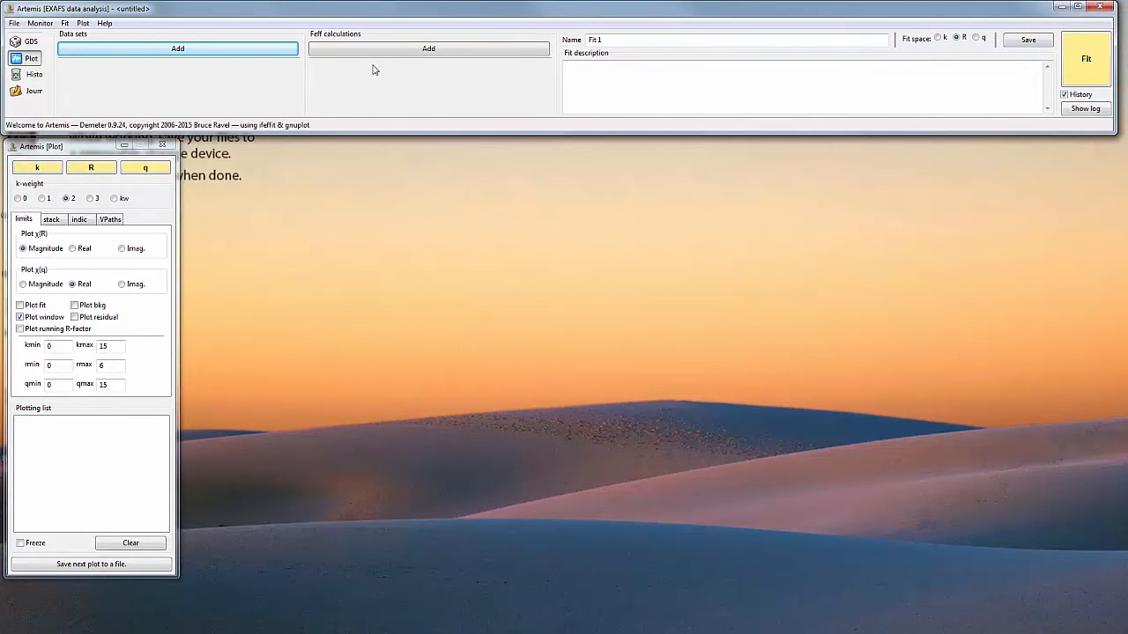
# Step: Import the bnioh2.xmu data set from the bnioh2 Athena project in XASworkshop > Aug19 > Aug22_finishingup
pyautogui.click(60, 51)
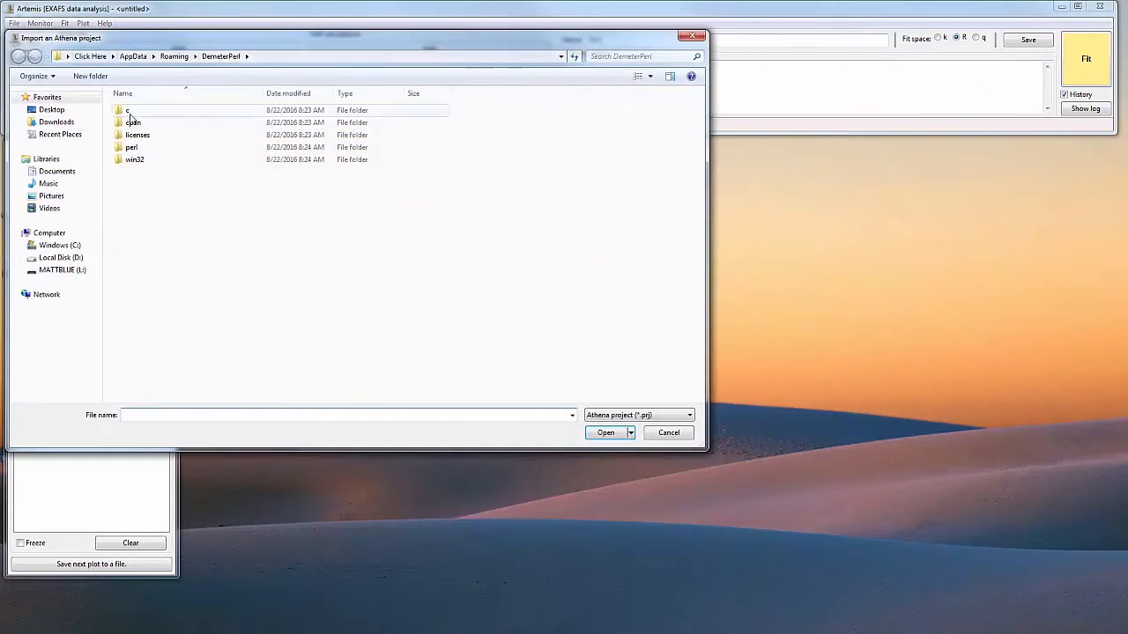
pyautogui.click(62, 269)
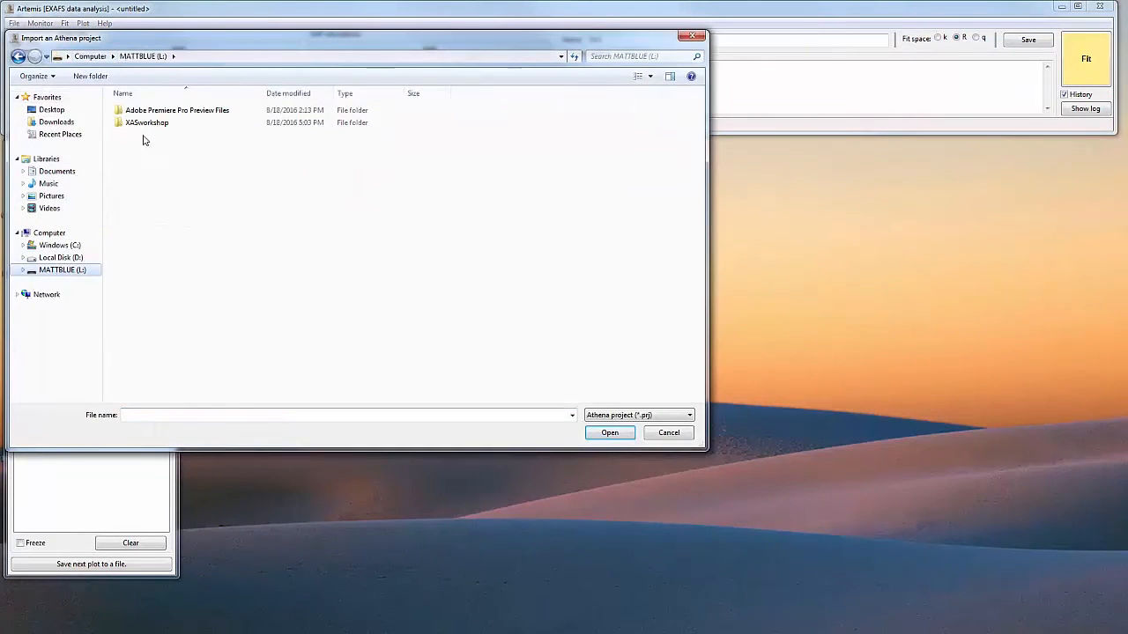
pyautogui.doubleClick(145, 123)
pyautogui.doubleClick(152, 113)
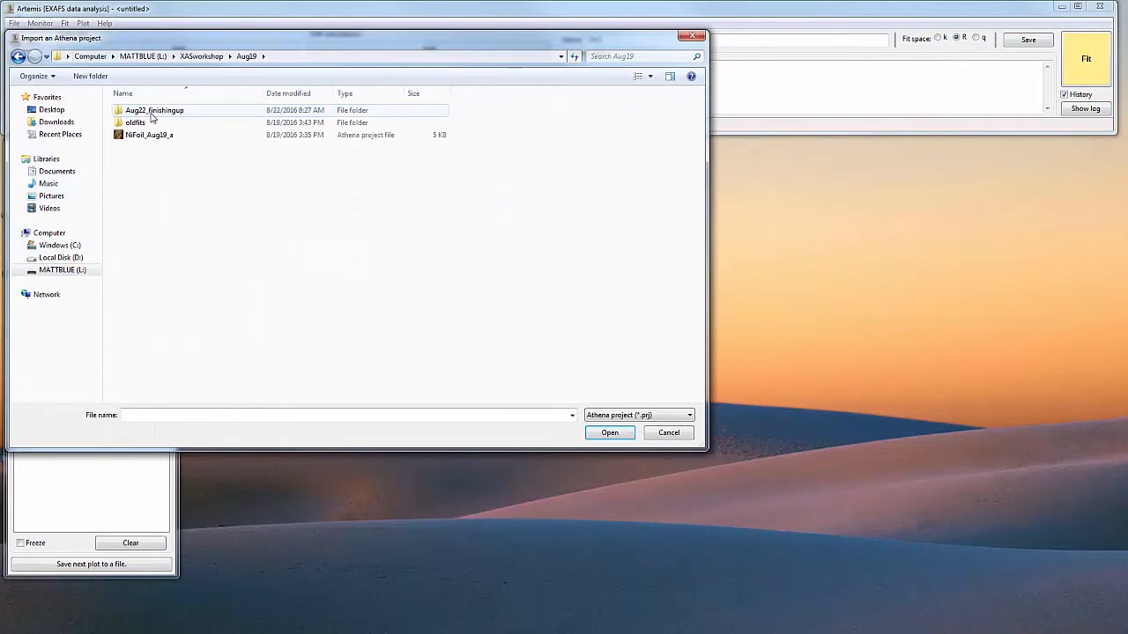
pyautogui.doubleClick(151, 112)
pyautogui.click(152, 111)
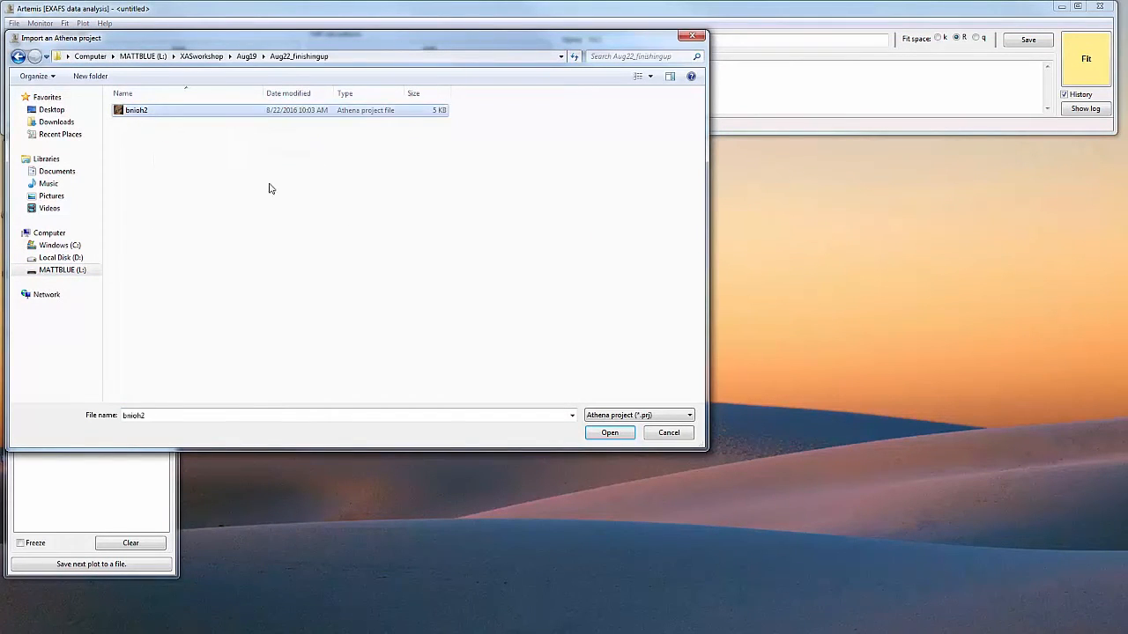
pyautogui.click(608, 433)
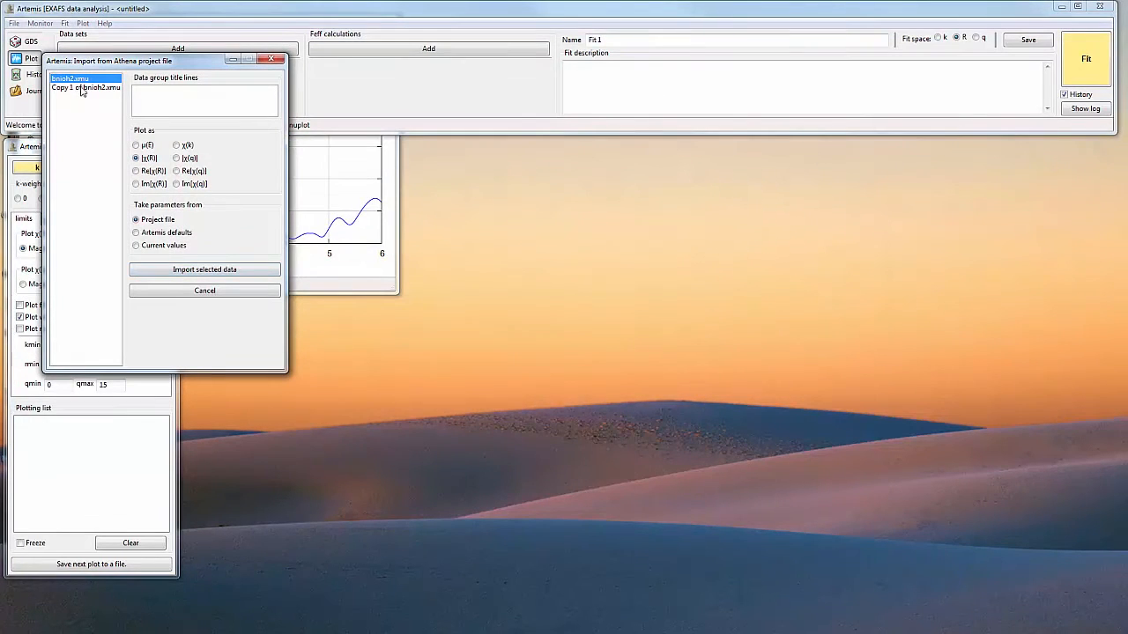
pyautogui.click(198, 271)
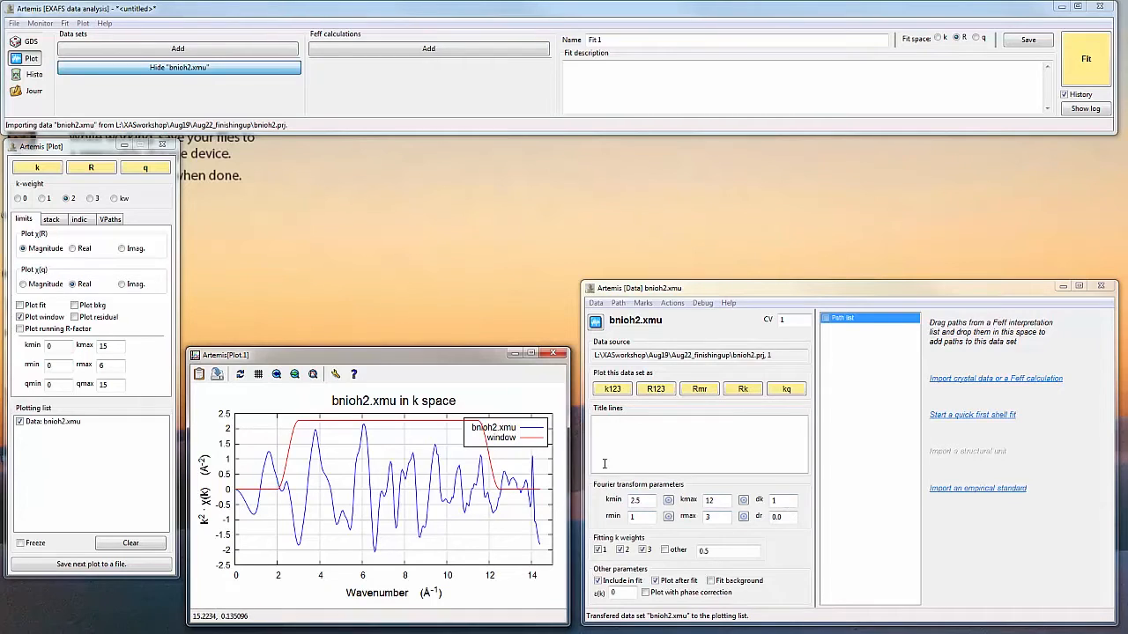
# Step: Set the plotting k-weight to 3 and compare bnioh2.xmu in k-space and R-space
pyautogui.click(81, 174)
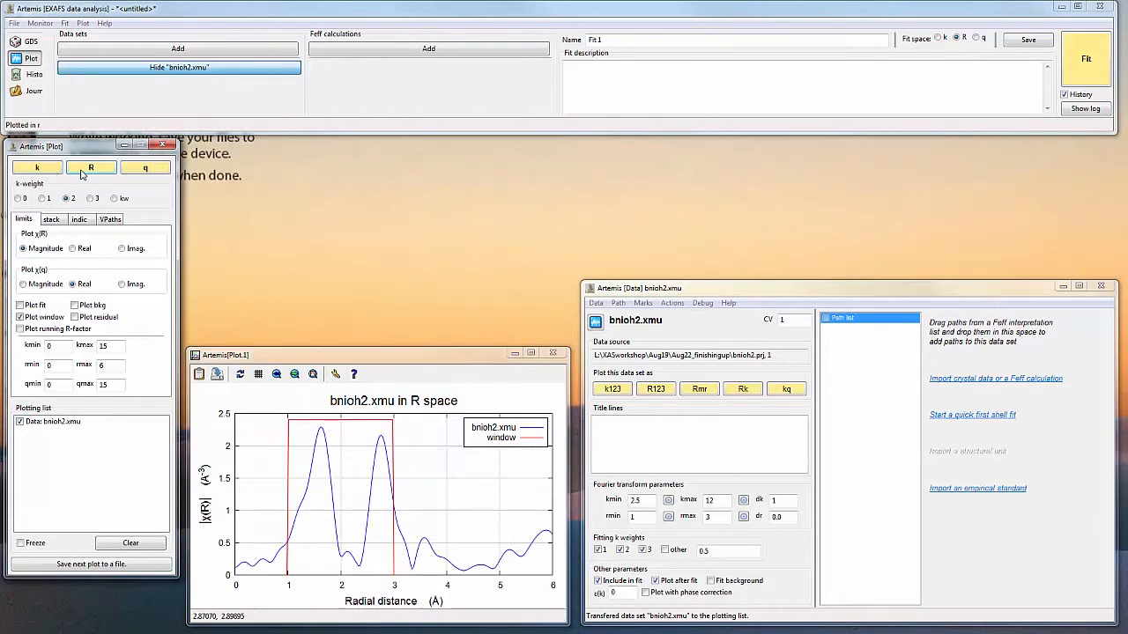
pyautogui.click(640, 519)
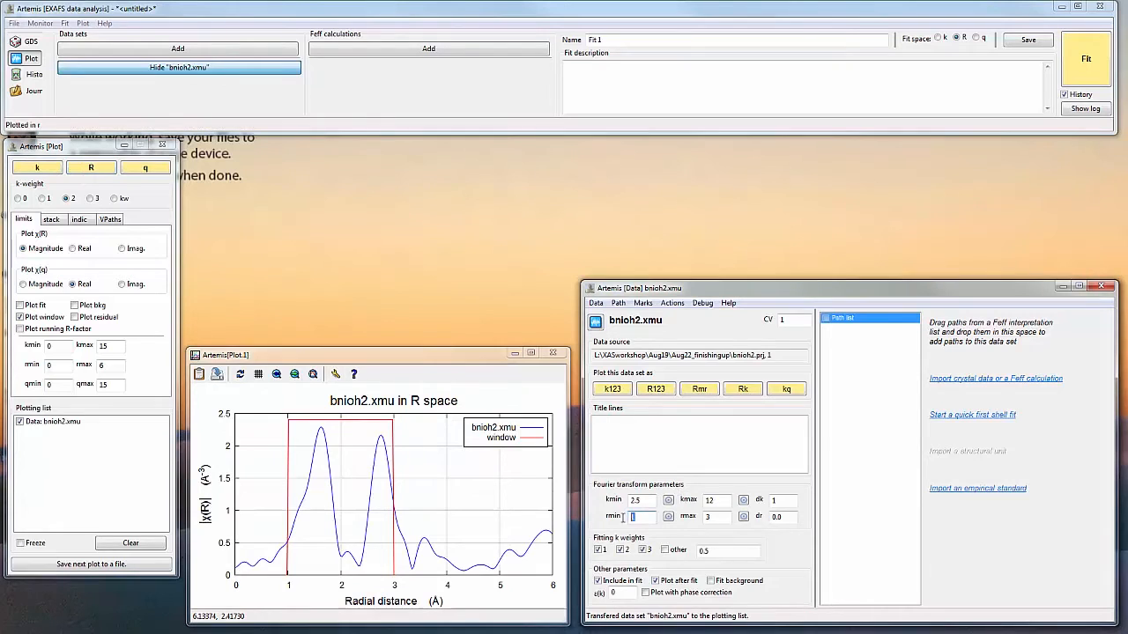
pyautogui.click(90, 199)
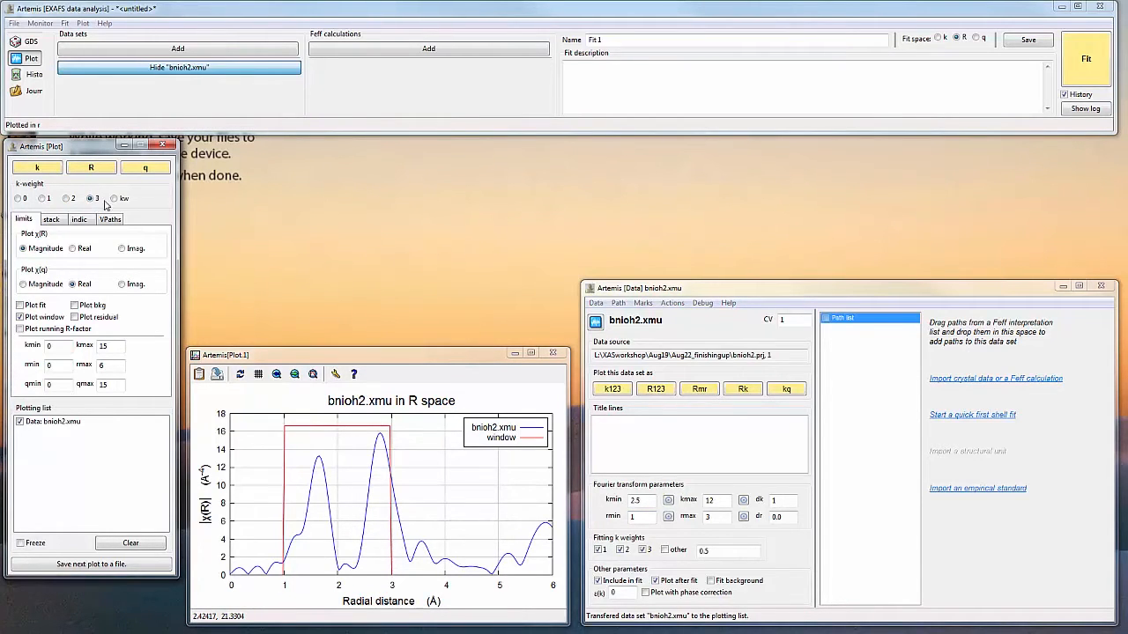
pyautogui.click(646, 519)
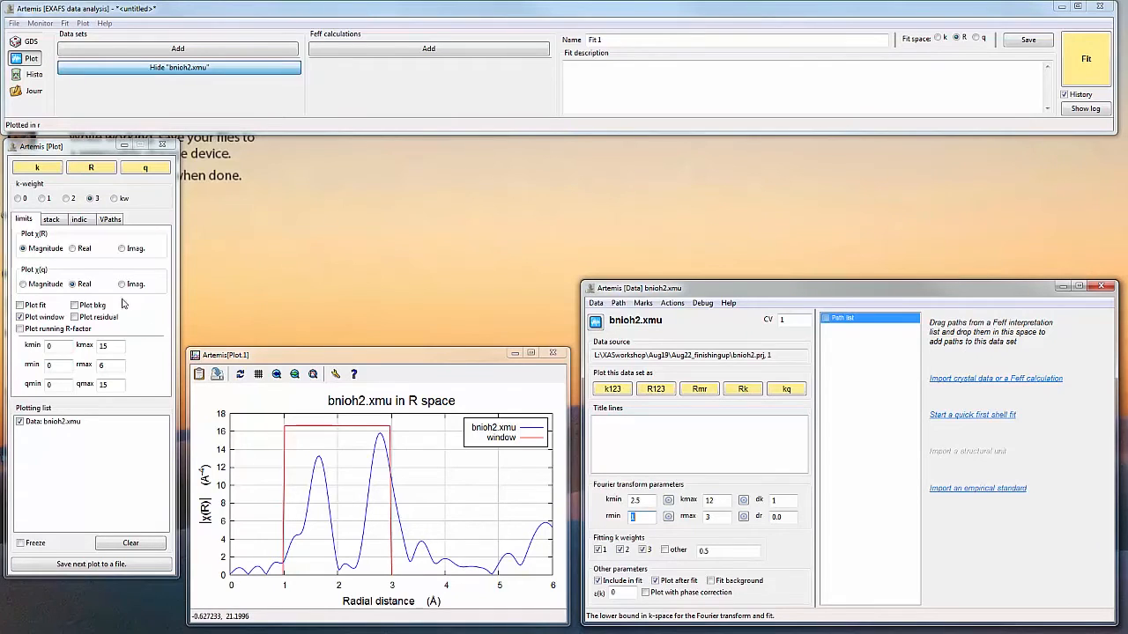
pyautogui.click(54, 172)
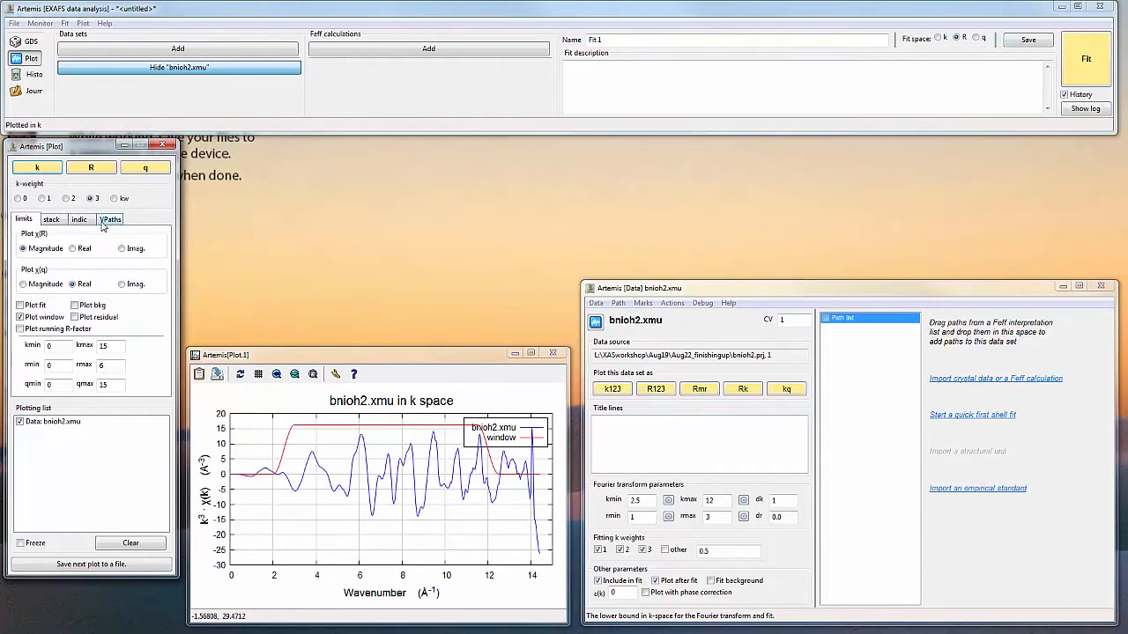
pyautogui.click(91, 168)
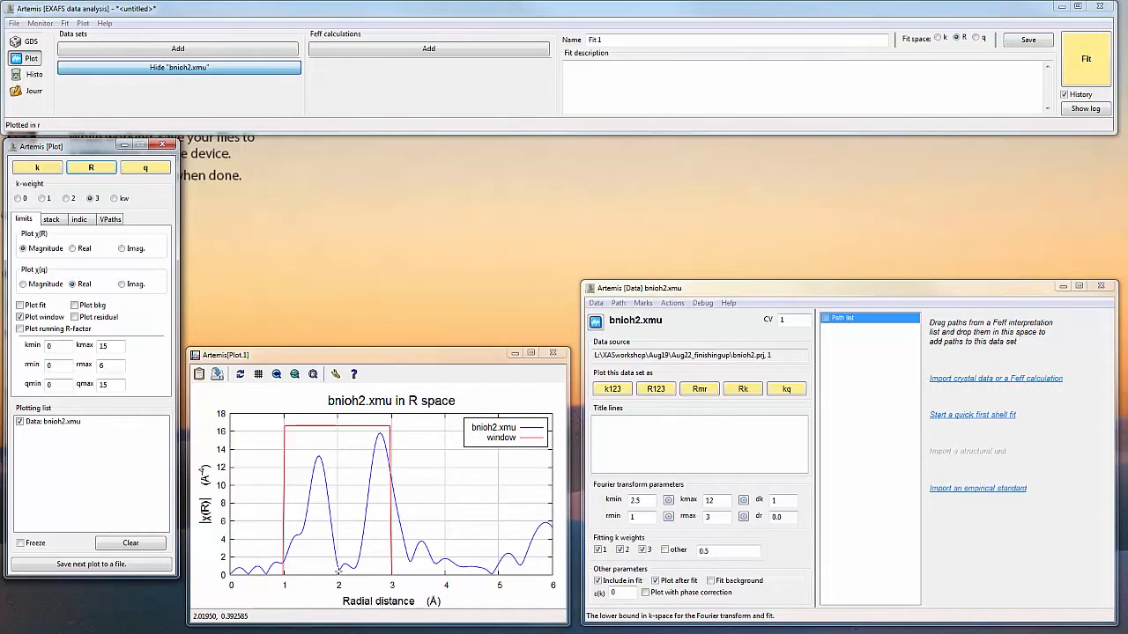
# Step: Set rmax to 2.1 and dr to 0.5 for bnioh2.xmu to window the first shell, checking it in R-space
pyautogui.click(705, 518)
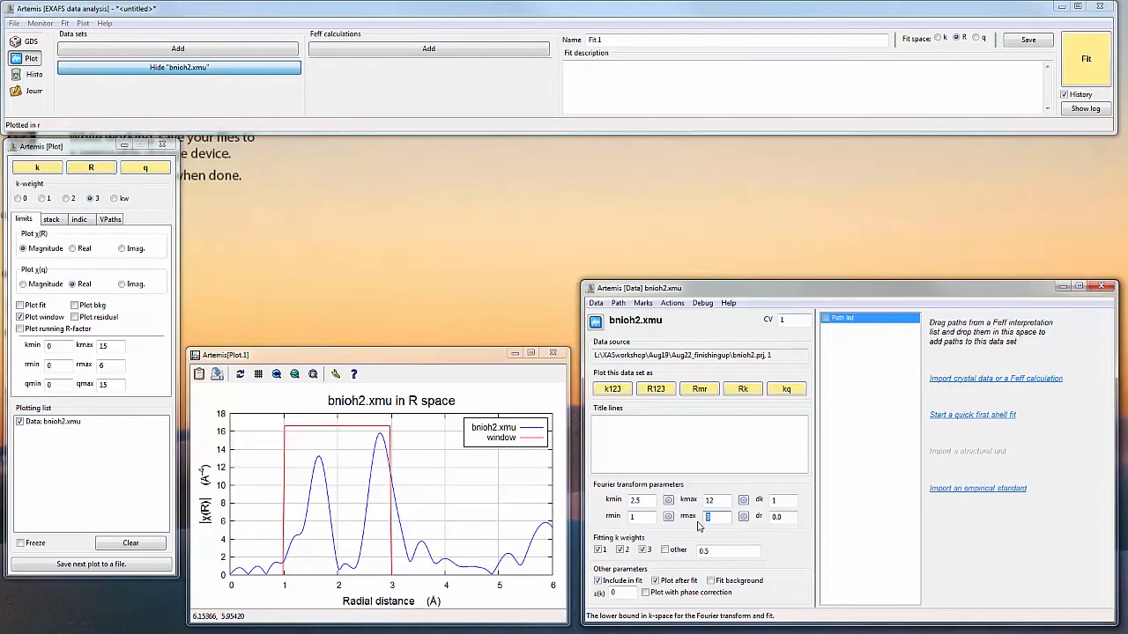
pyautogui.click(777, 519)
pyautogui.write('0.5')
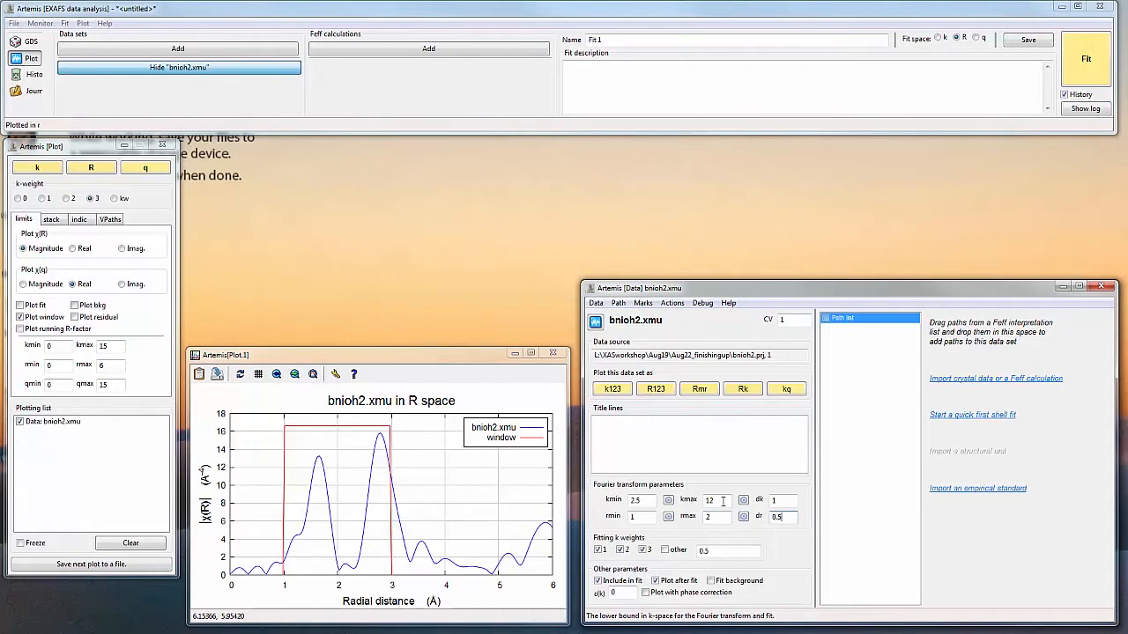
pyautogui.click(89, 168)
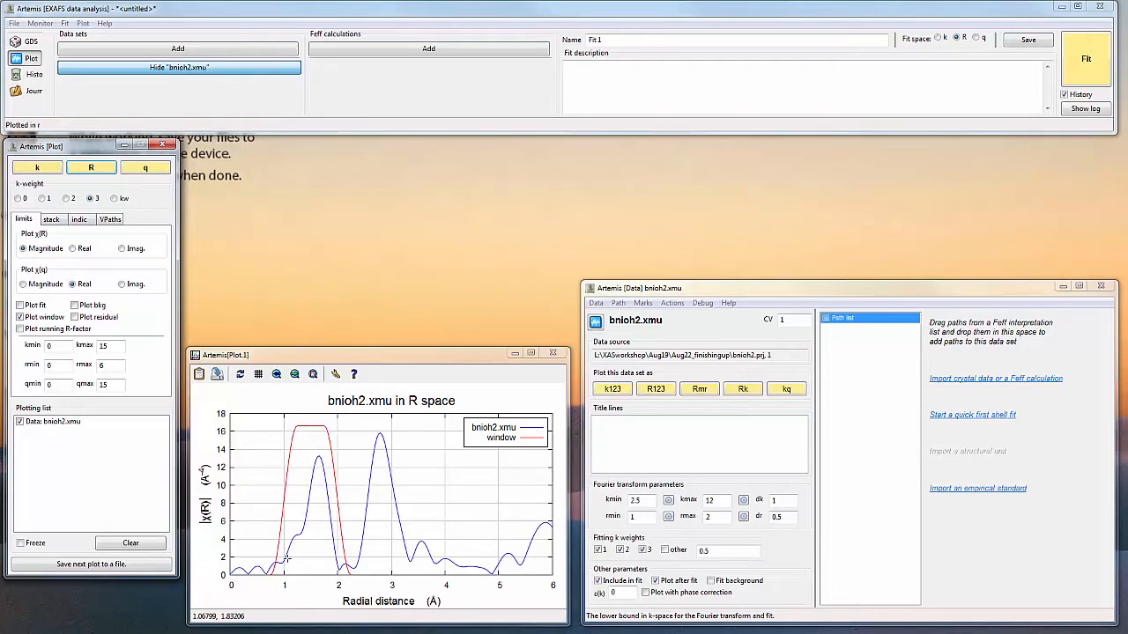
pyautogui.click(713, 517)
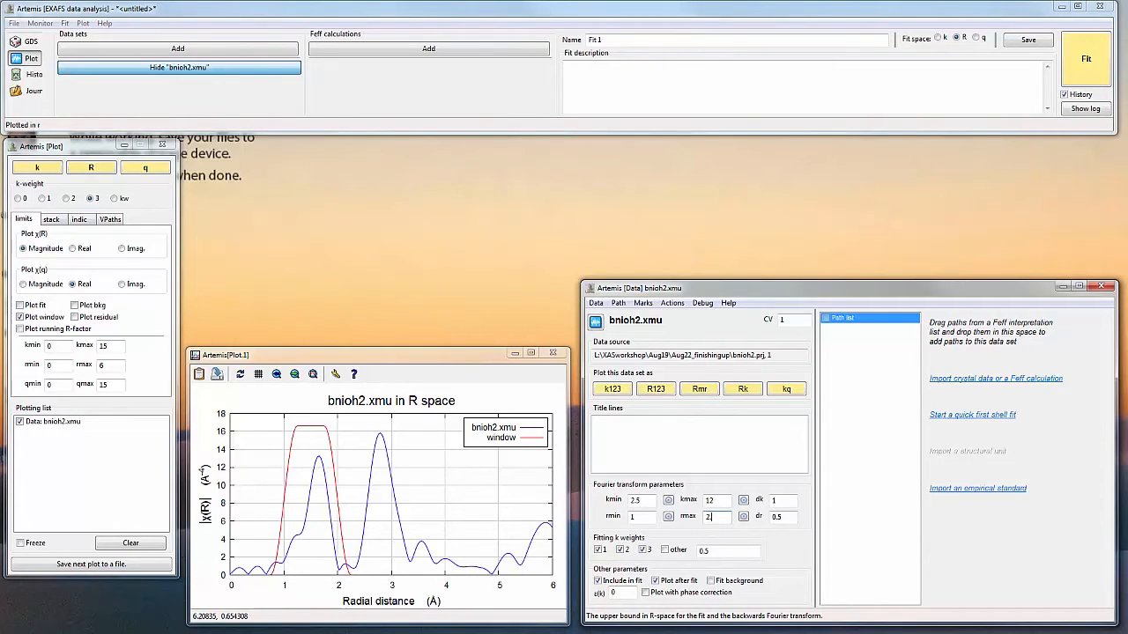
pyautogui.click(79, 169)
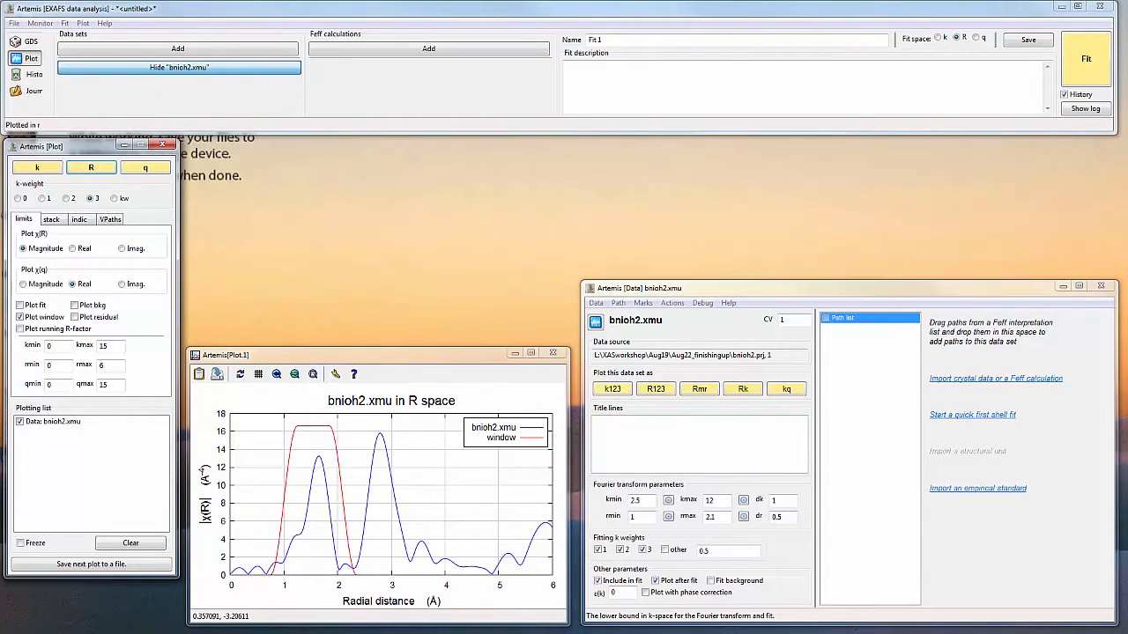
# Step: Switch to the PowerPoint protocol summary and highlight the "Load CIF into Artemis" step
pyautogui.click(242, 633)
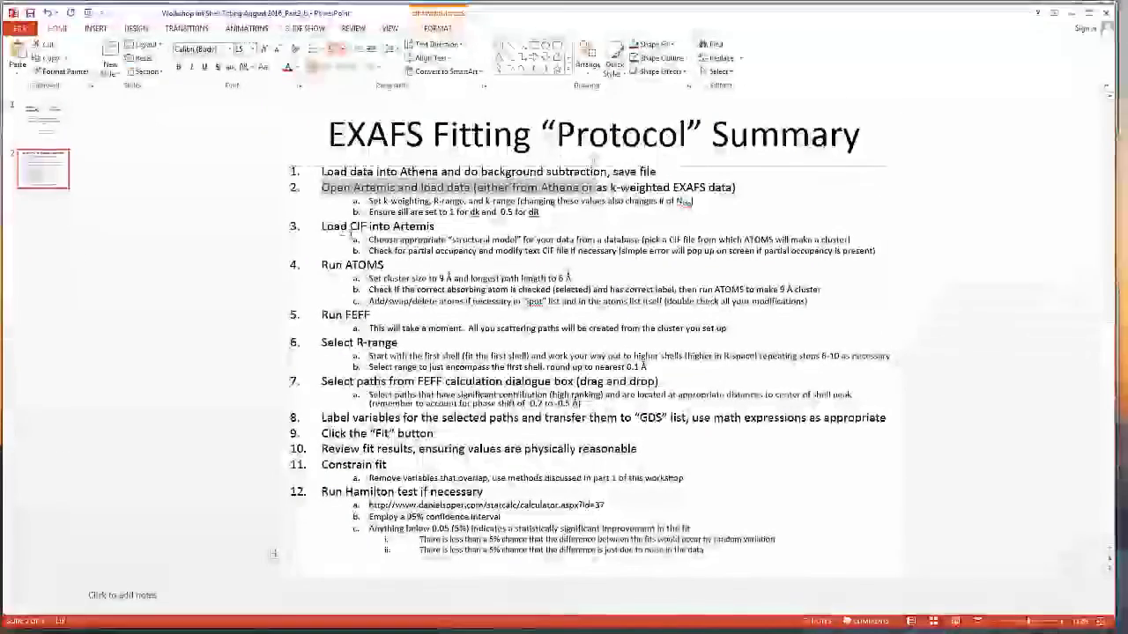
pyautogui.moveTo(321, 226); pyautogui.dragTo(438, 227)
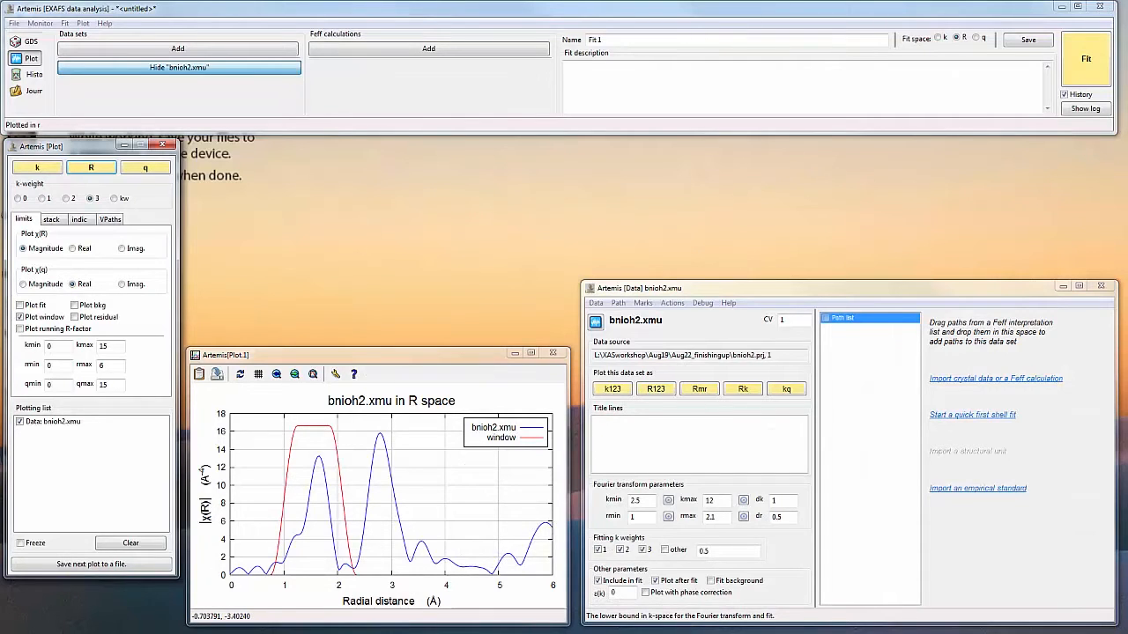
# Step: Switch to Firefox and search the American Mineralogist Crystal Structure Database for the mineral "nickel hydroxide"
pyautogui.hotkey('alt', 'Tab')
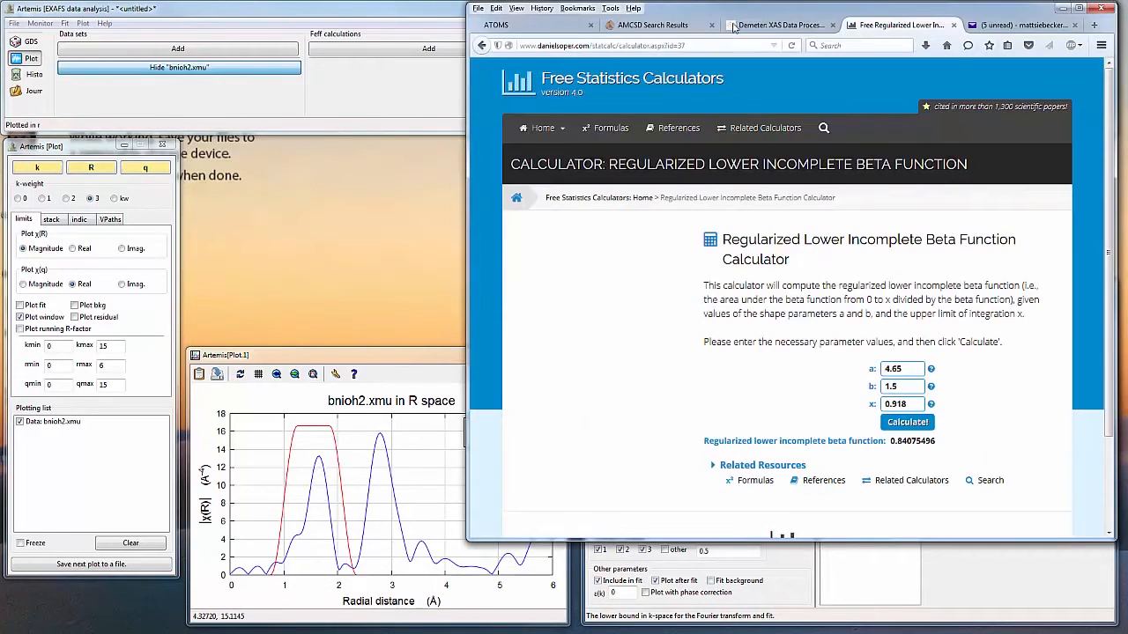
pyautogui.click(768, 25)
pyautogui.click(672, 27)
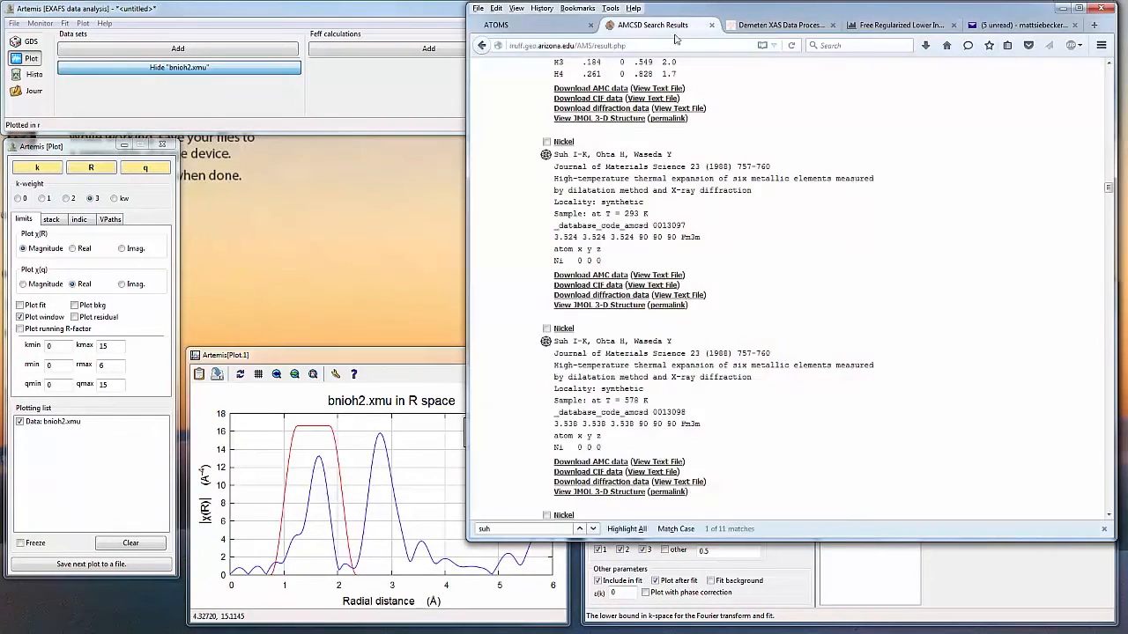
pyautogui.scroll(9, 893, 131)
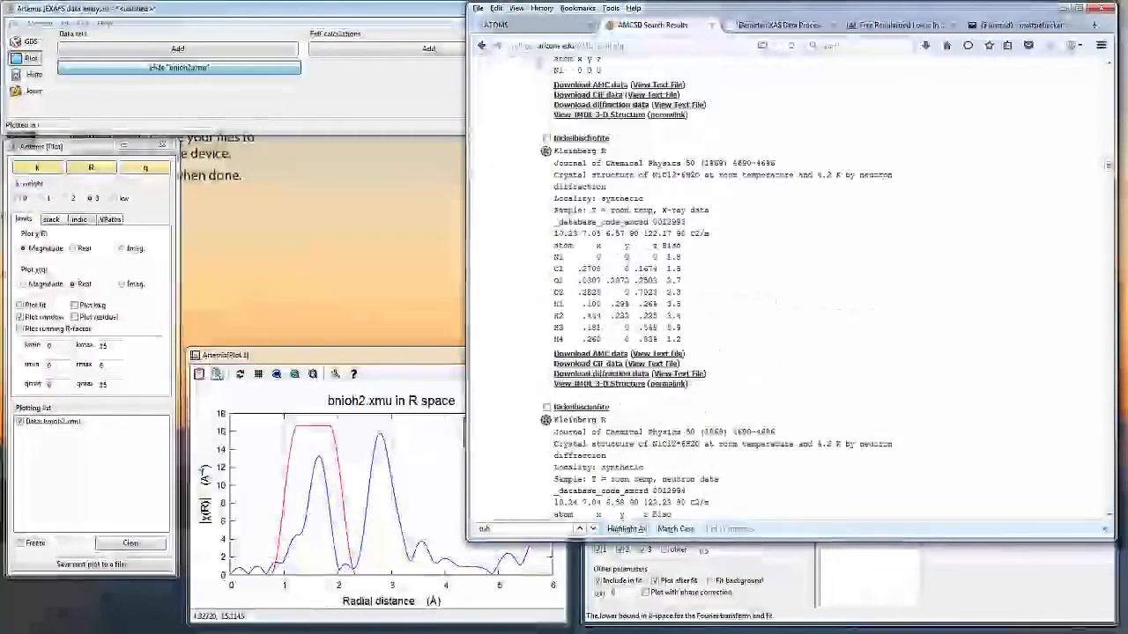
pyautogui.click(482, 45)
pyautogui.click(638, 160)
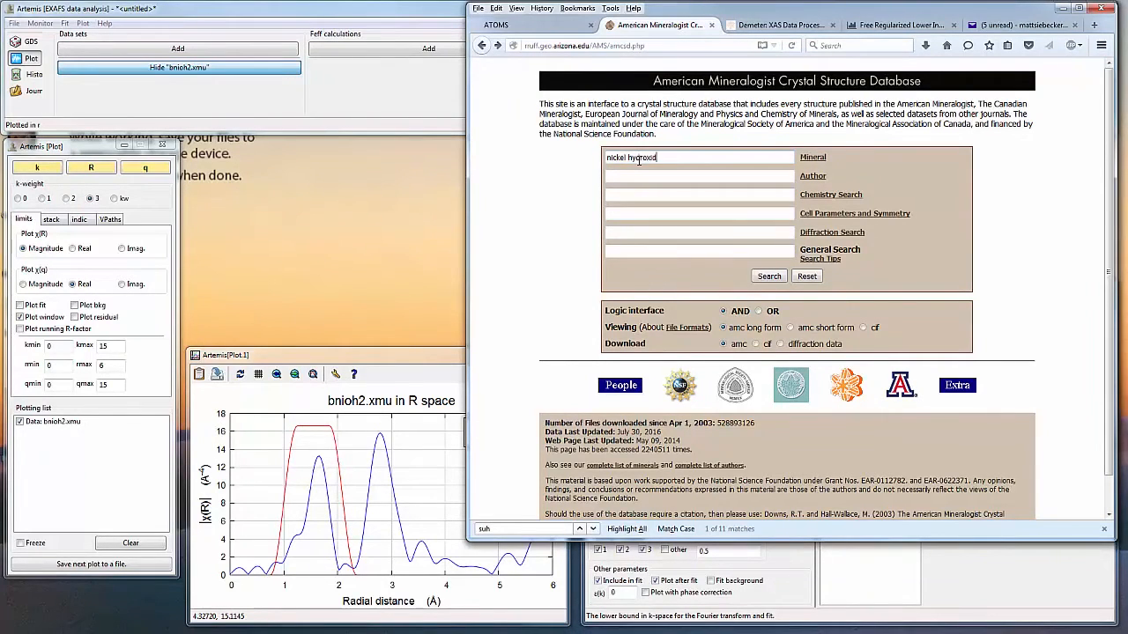
pyautogui.press('Return')
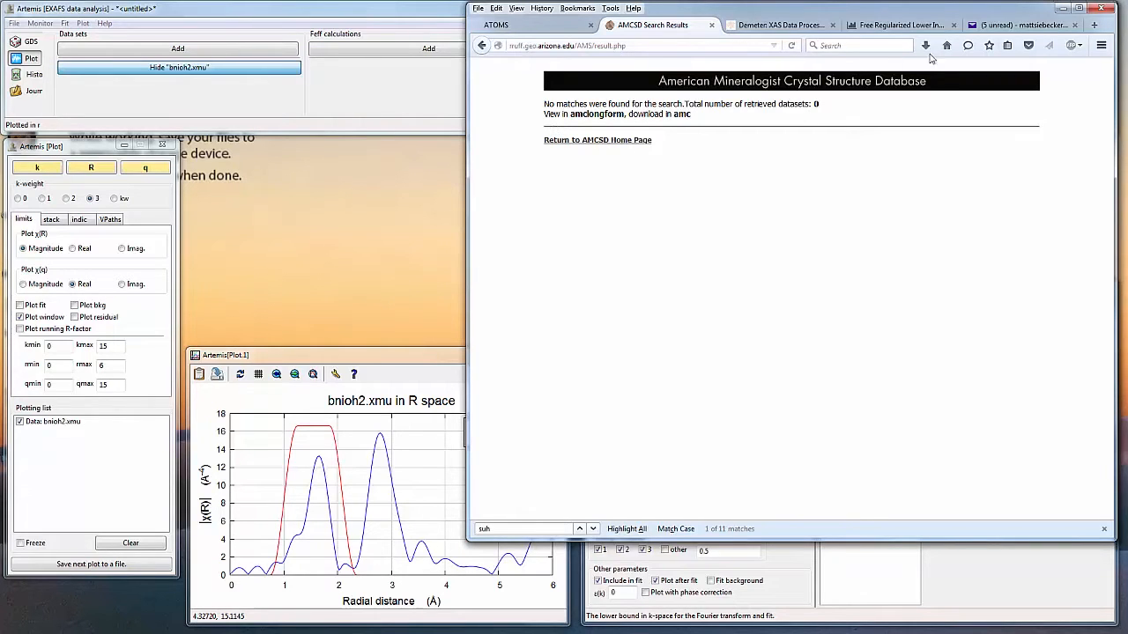
# Step: Search the web for "nickel hydroxide" in a new tab, open its Wikipedia article, and copy the mineral name Theophrastite
pyautogui.hotkey('ctrl', 't')
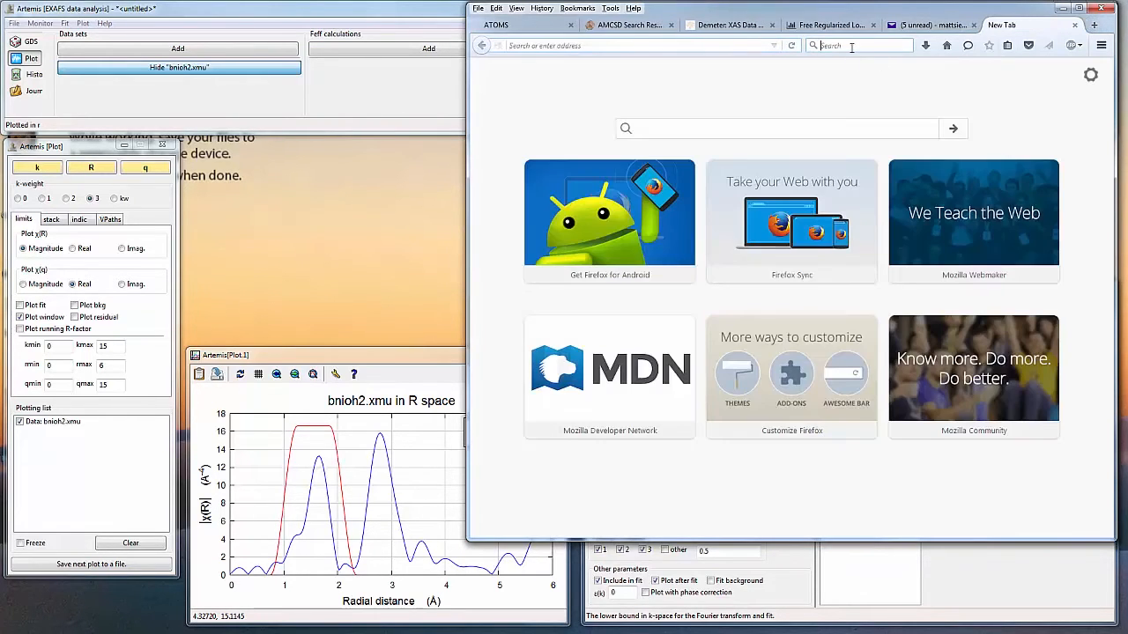
pyautogui.write('nickel')
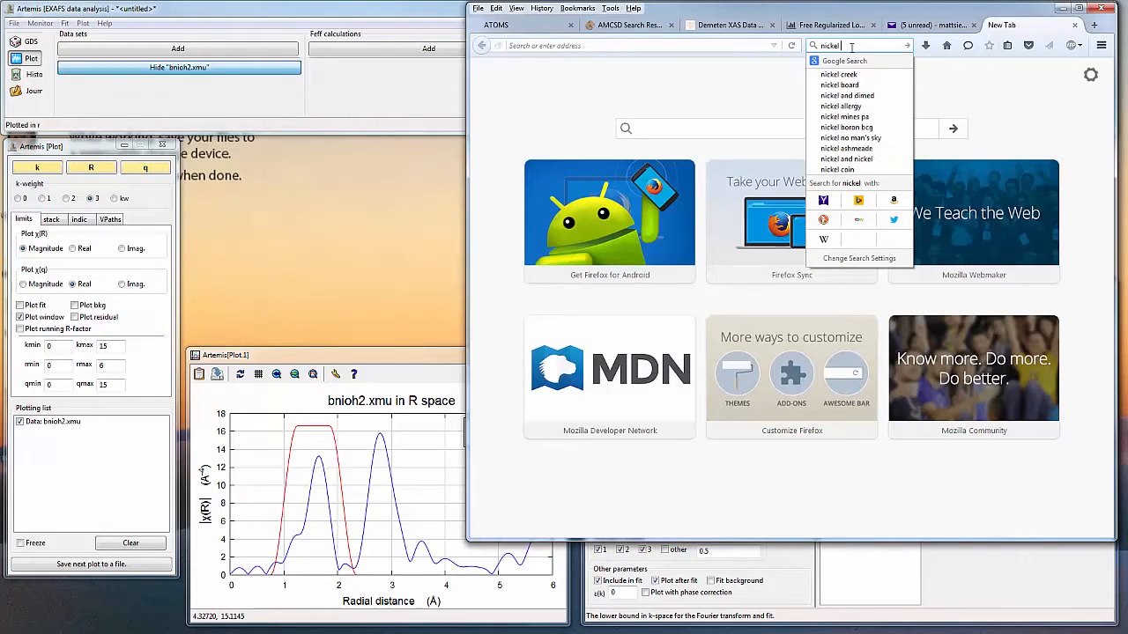
pyautogui.write(' hydroxide')
pyautogui.press('Return')
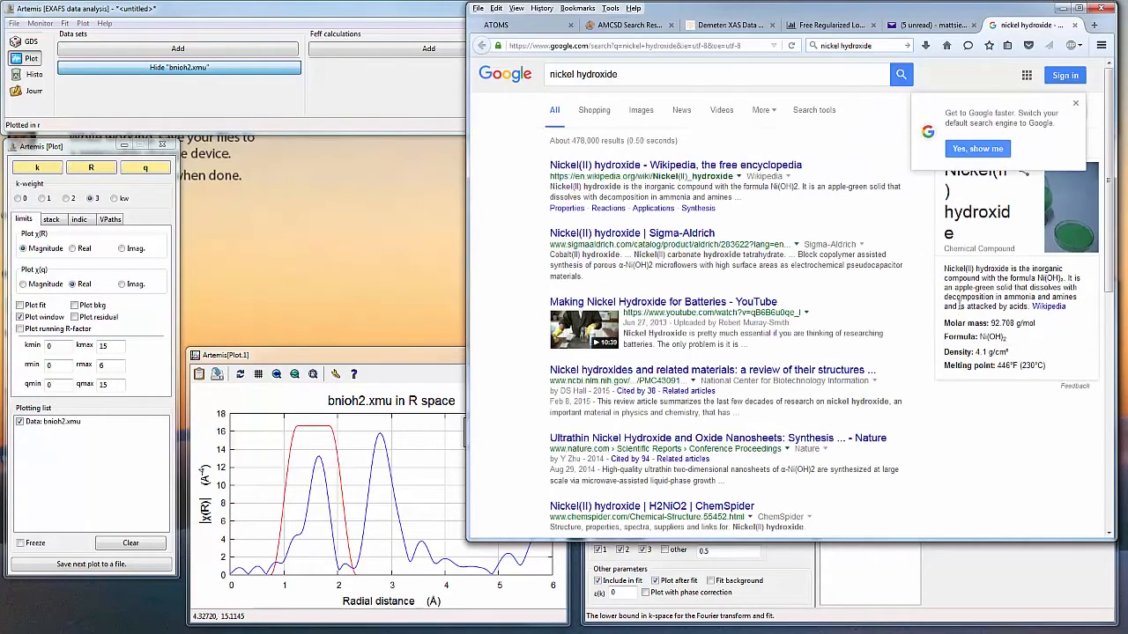
pyautogui.click(715, 170)
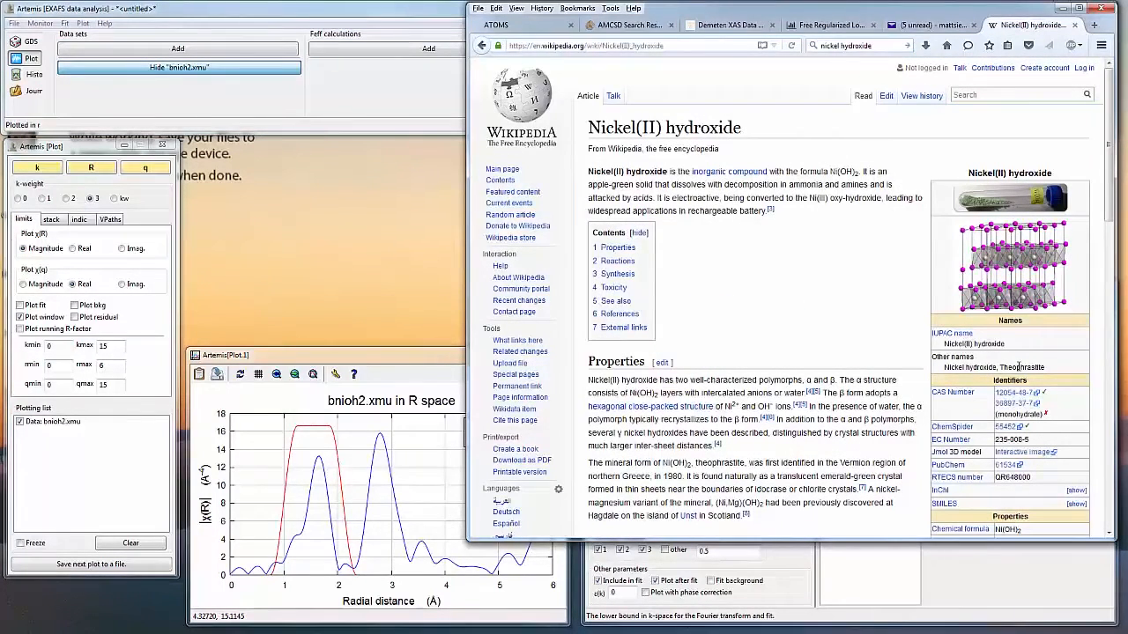
pyautogui.doubleClick(1019, 367)
pyautogui.hotkey('ctrl', 'c')
# Step: Return to the crystal structure database form, select its mineral entry, recheck the Wikipedia article, and switch to the ATOMS on the Web page
pyautogui.click(614, 28)
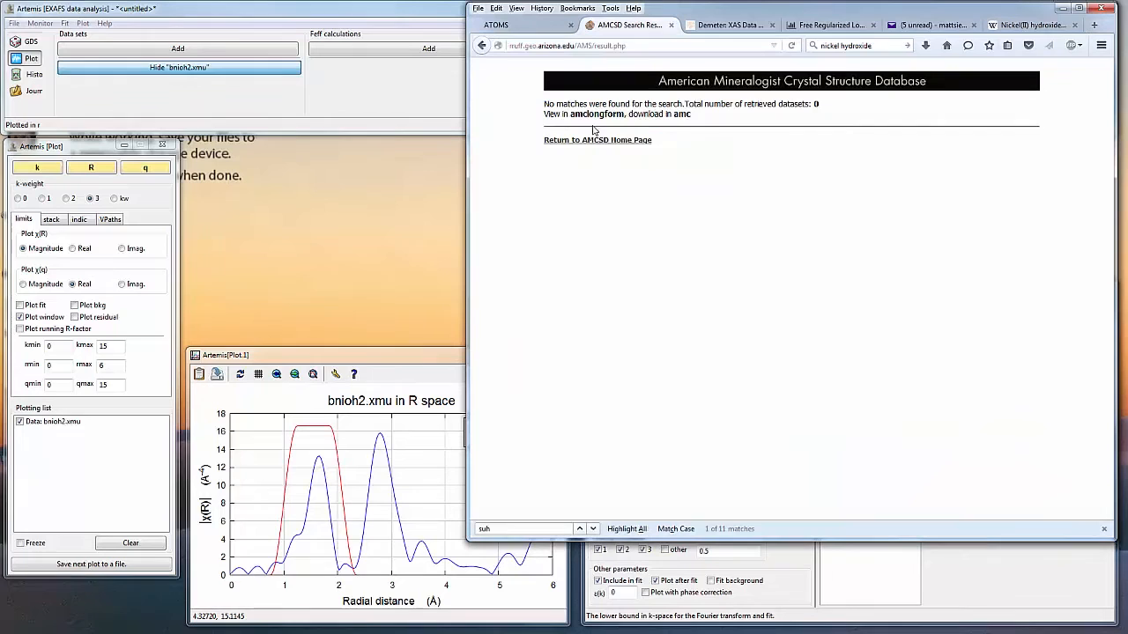
pyautogui.click(481, 46)
pyautogui.moveTo(674, 160); pyautogui.dragTo(569, 154)
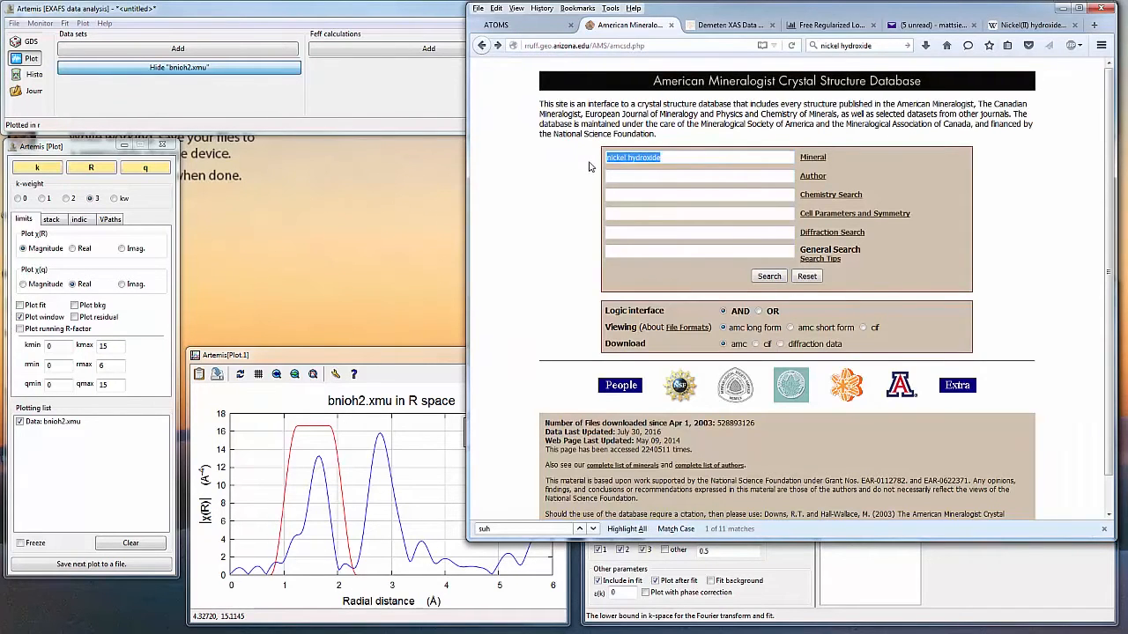
pyautogui.click(724, 173)
pyautogui.click(1024, 25)
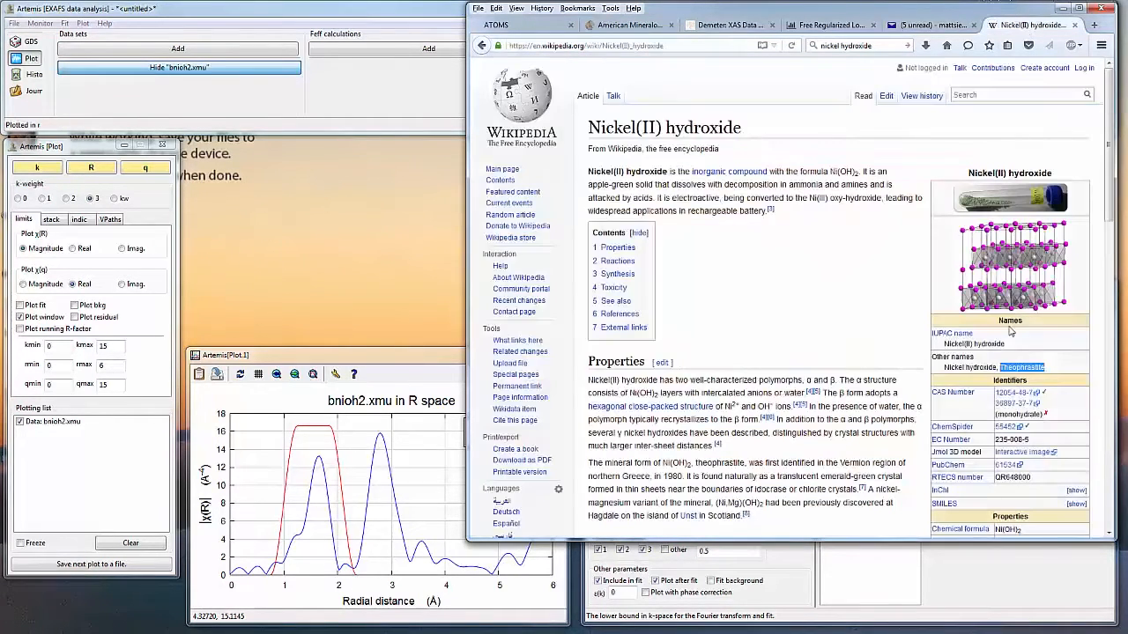
pyautogui.click(518, 25)
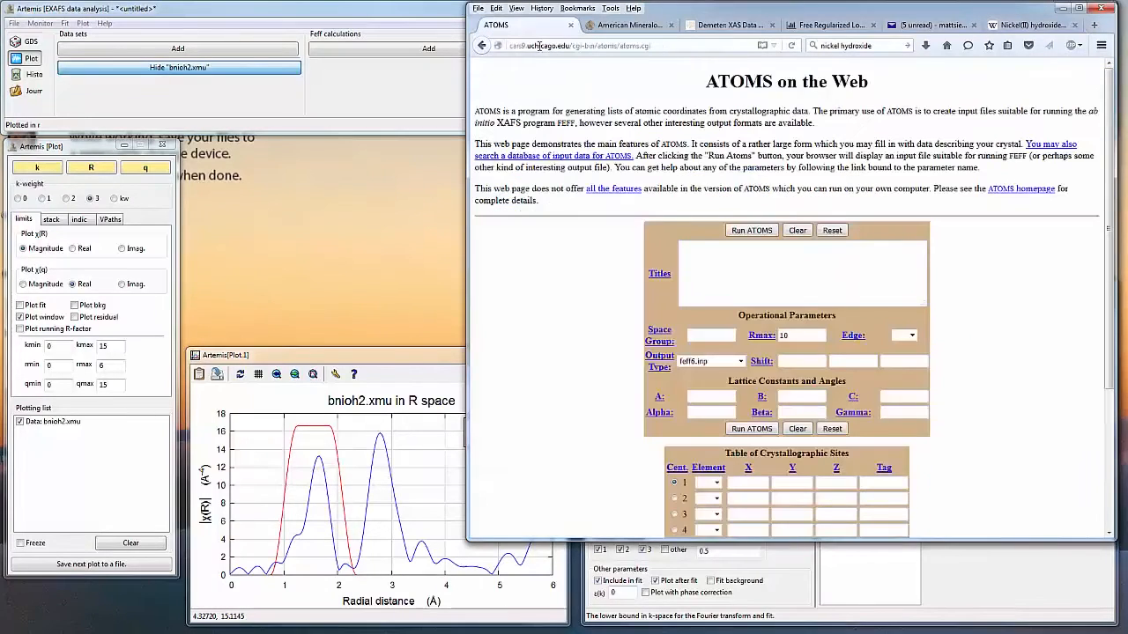
# Step: Search the American Mineralogist Crystal Structure Database for the mineral Theophrastite, replacing the existing text in the mineral field
pyautogui.click(602, 30)
pyautogui.hotkey('ctrl', 'v')
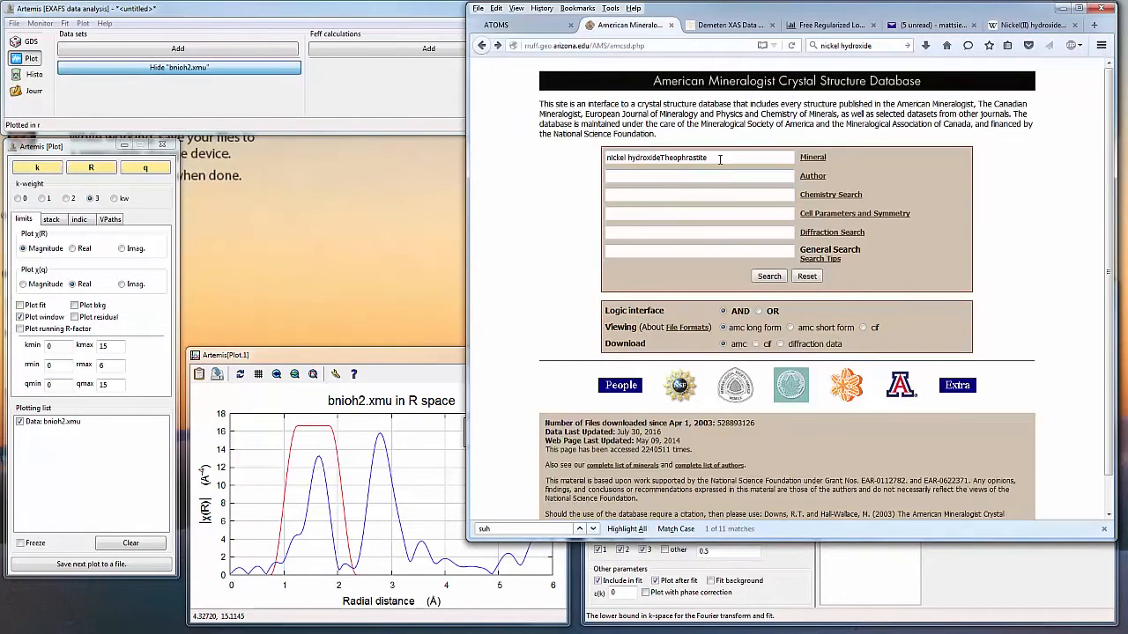
pyautogui.moveTo(720, 158); pyautogui.dragTo(579, 154)
pyautogui.hotkey('ctrl', 'v')
pyautogui.click(769, 277)
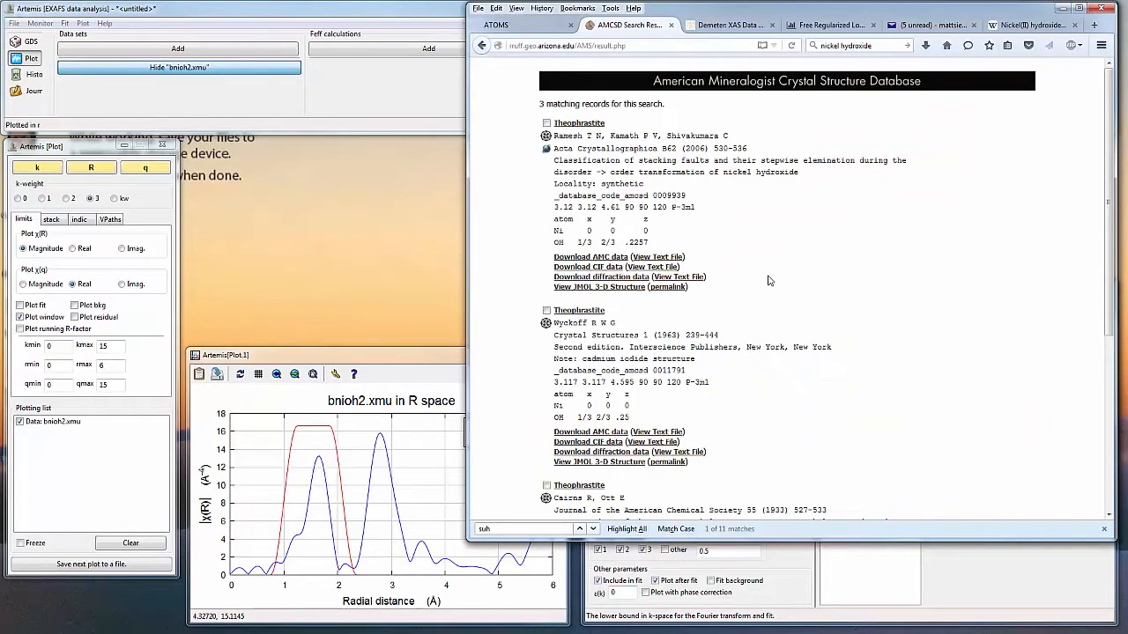
# Step: Look through the Wikipedia article on nickel(II) hydroxide down to its references, and return to the Theophrastite search results
pyautogui.click(1011, 30)
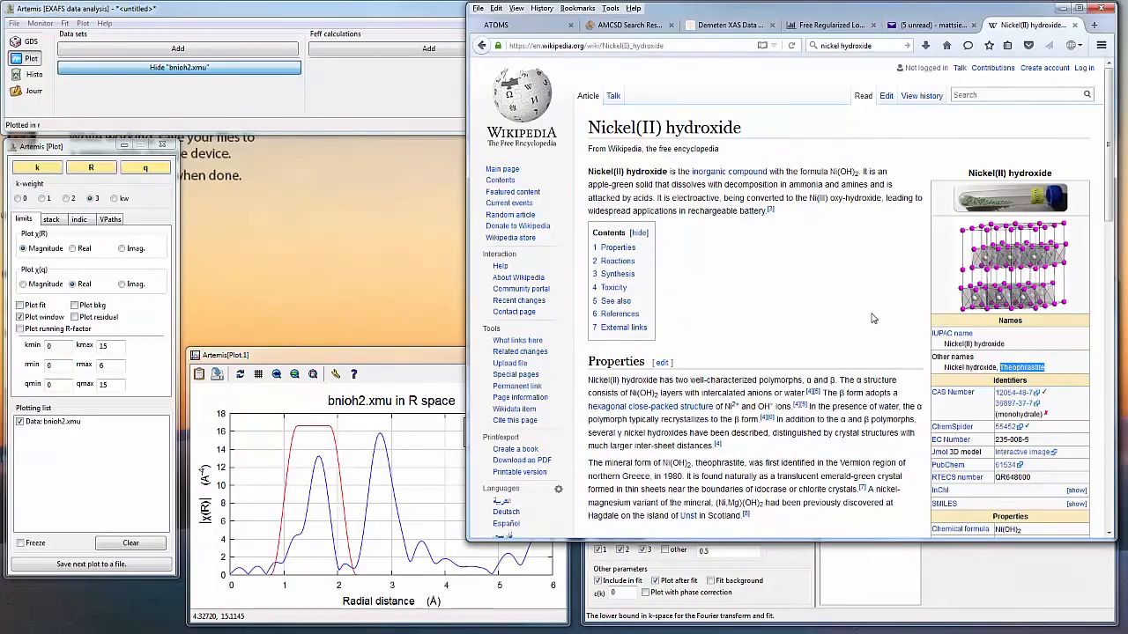
pyautogui.scroll(-15, 872, 318)
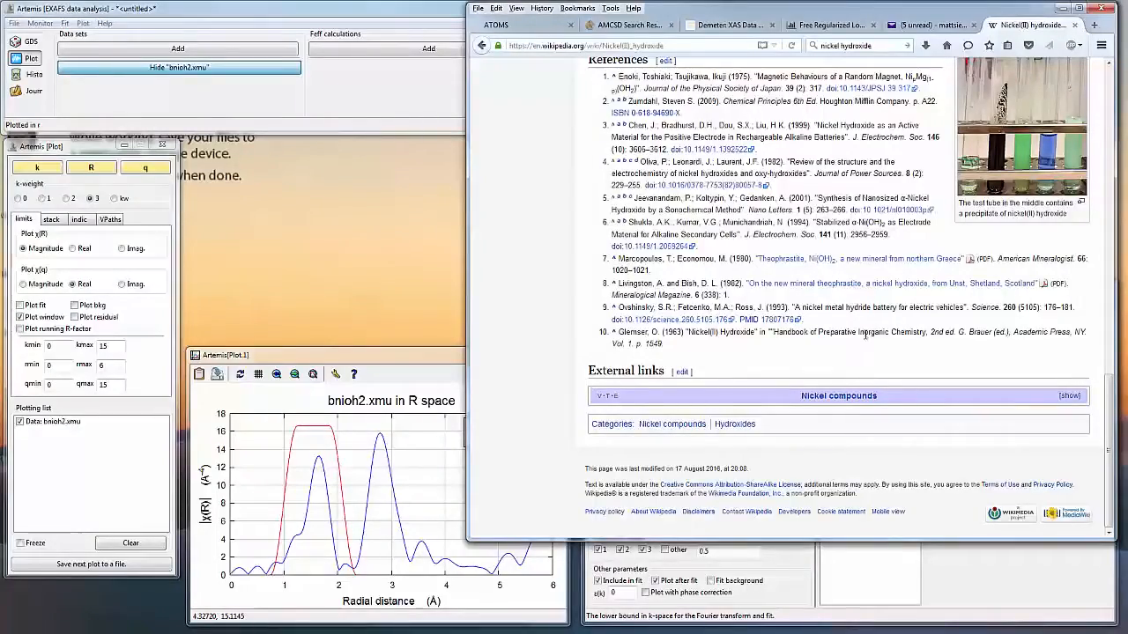
pyautogui.scroll(15, 864, 335)
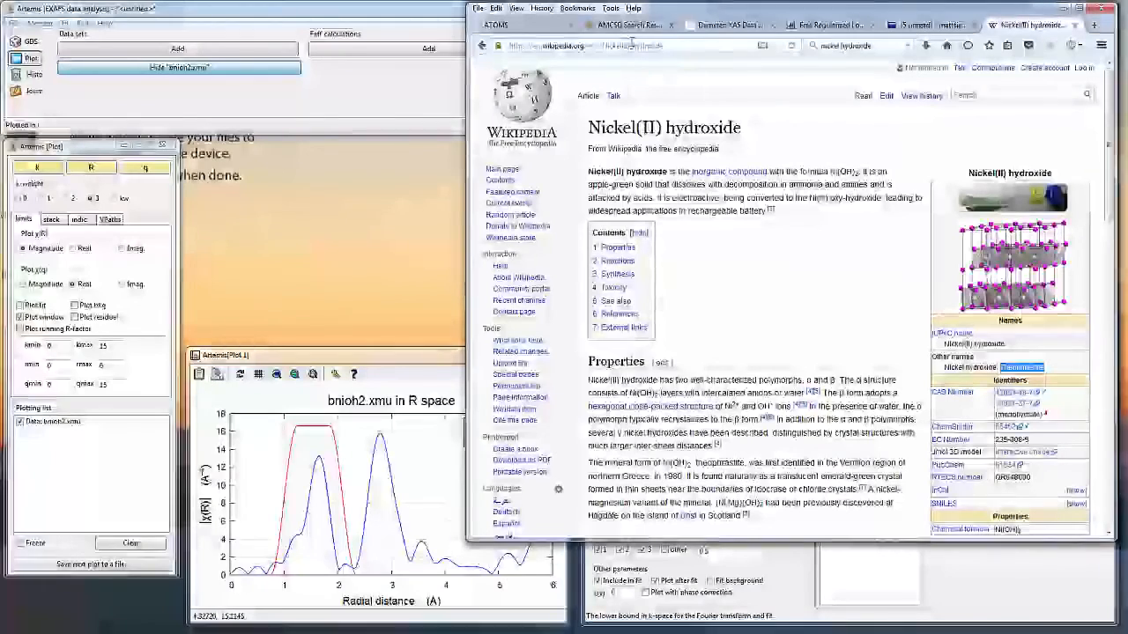
pyautogui.click(608, 28)
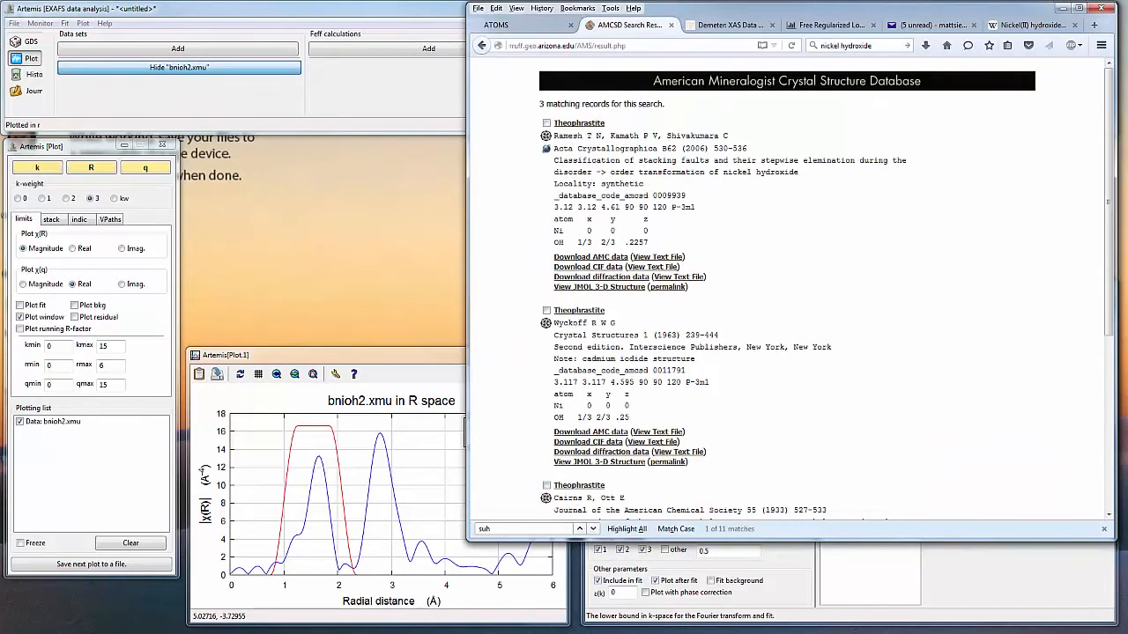
# Step: Browse the XASworkshop subfolders CIF examples, NiStandards, Aug19 and oldfits for an existing nickel hydroxide structure file
pyautogui.hotkey('alt', 'Tab')
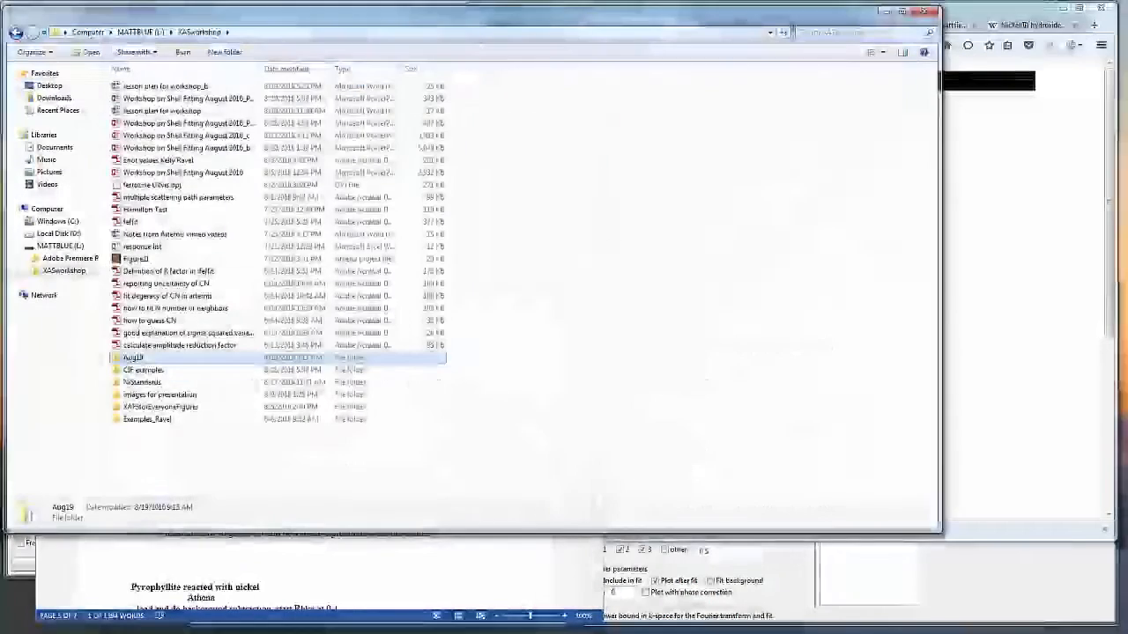
pyautogui.click(163, 373)
pyautogui.doubleClick(164, 374)
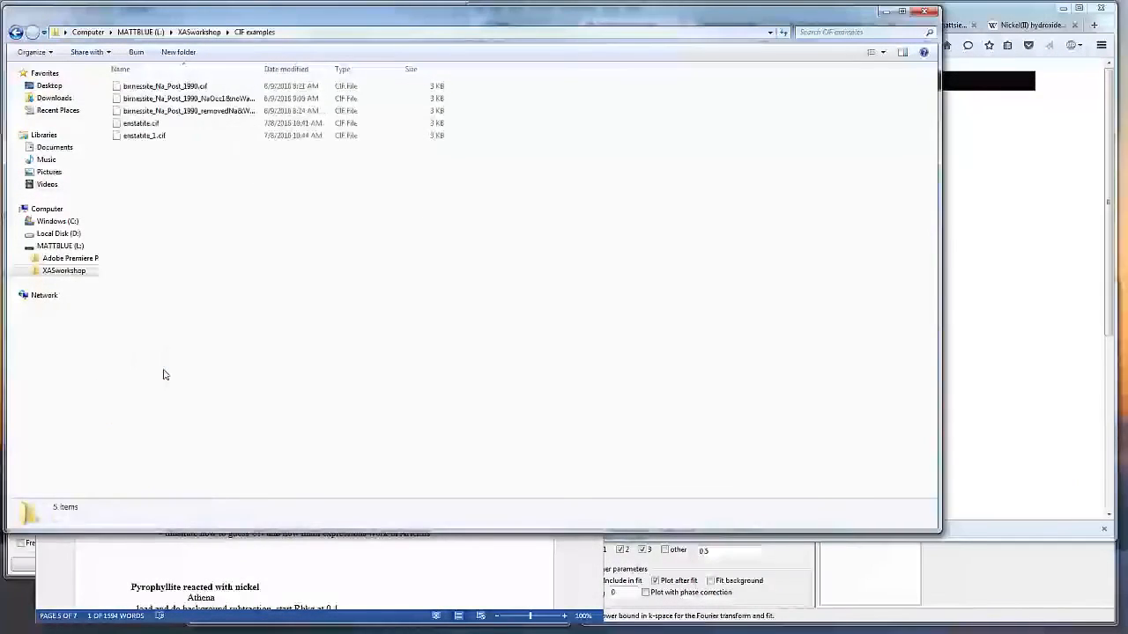
pyautogui.click(201, 33)
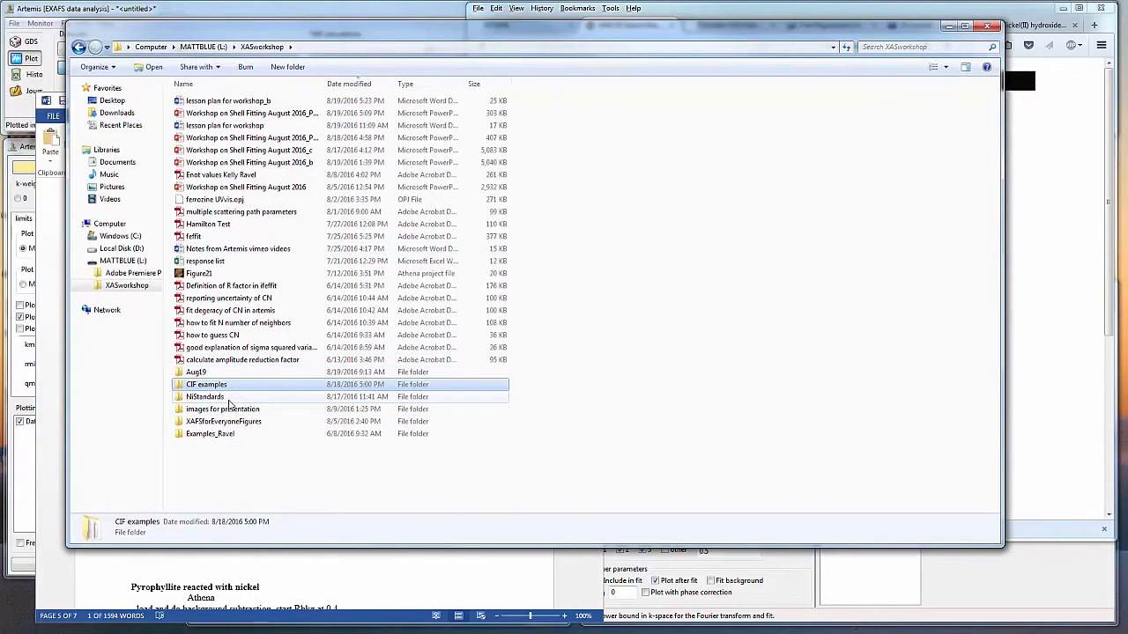
pyautogui.doubleClick(231, 401)
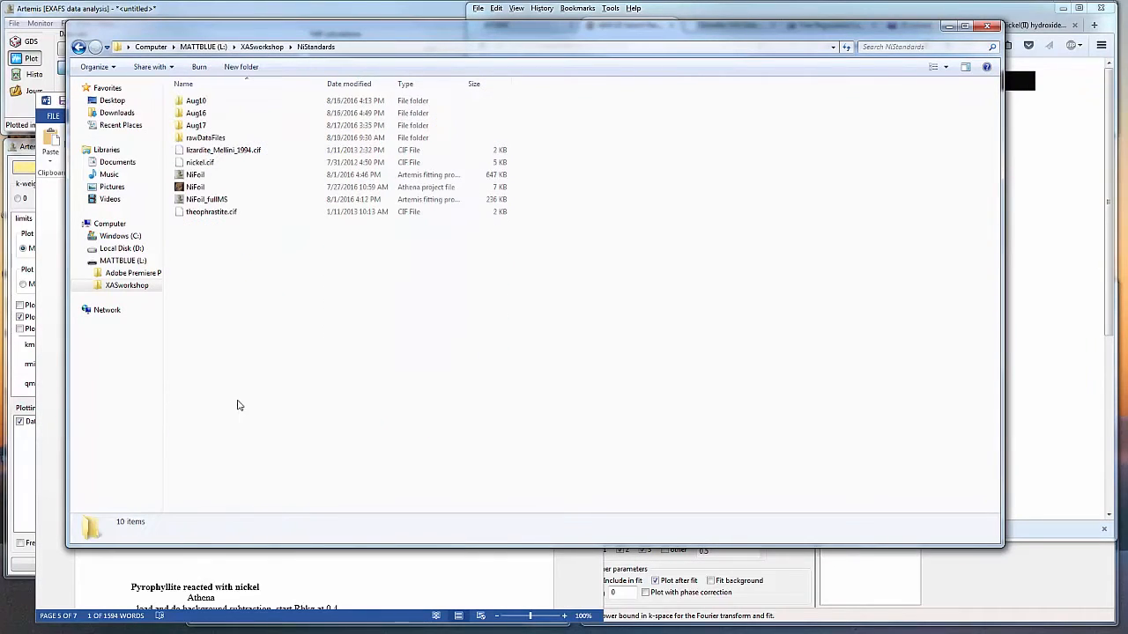
pyautogui.click(210, 125)
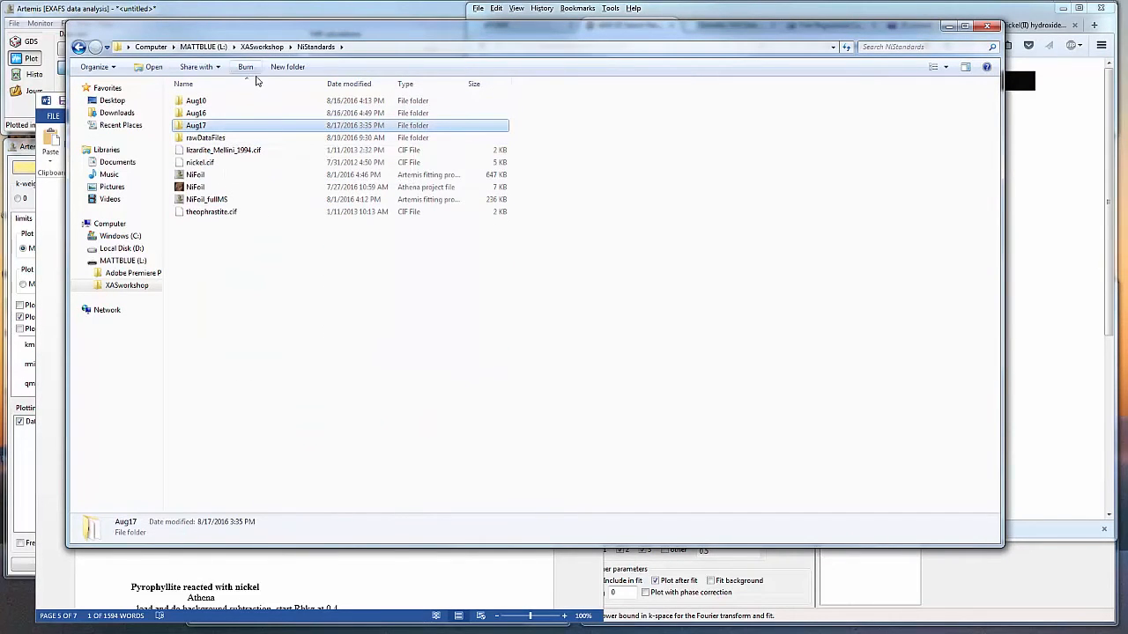
pyautogui.click(262, 49)
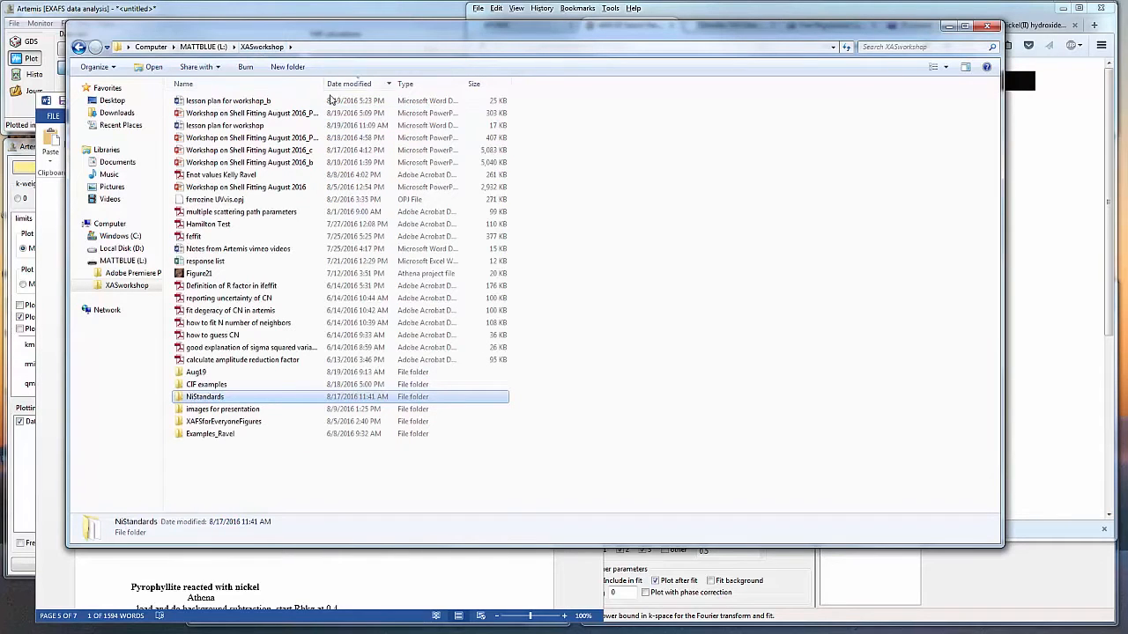
pyautogui.doubleClick(198, 373)
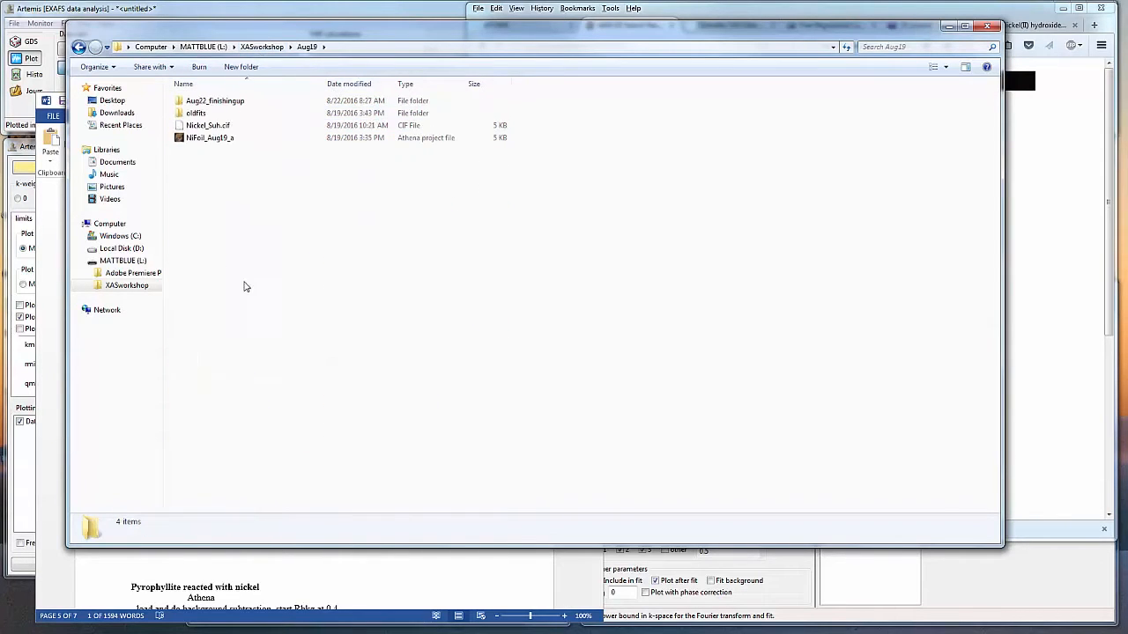
pyautogui.doubleClick(220, 114)
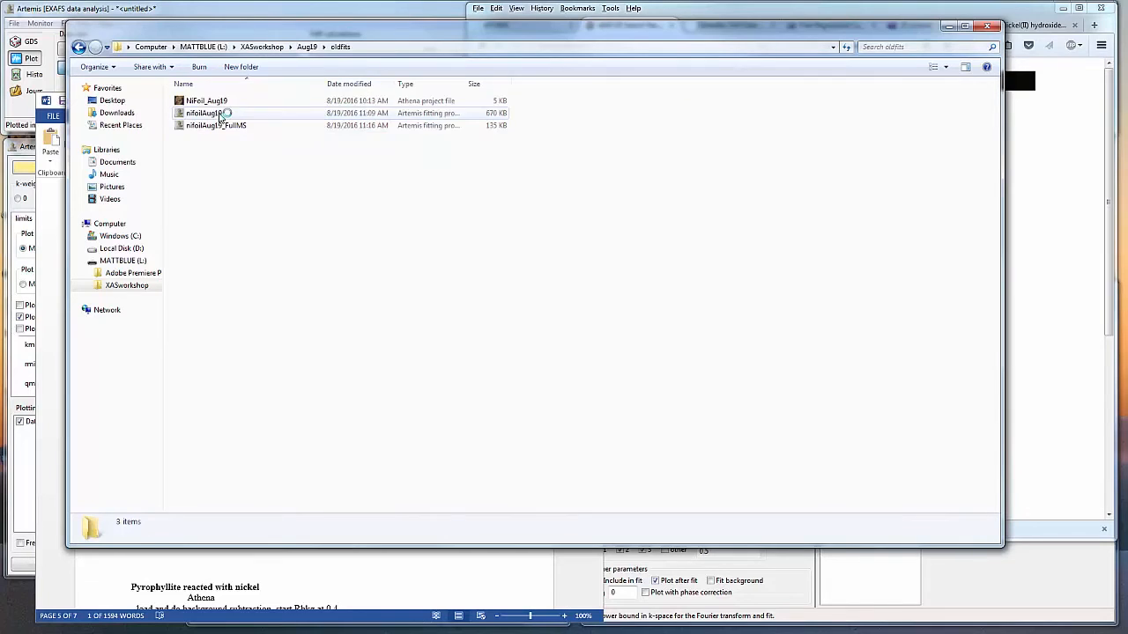
pyautogui.click(299, 48)
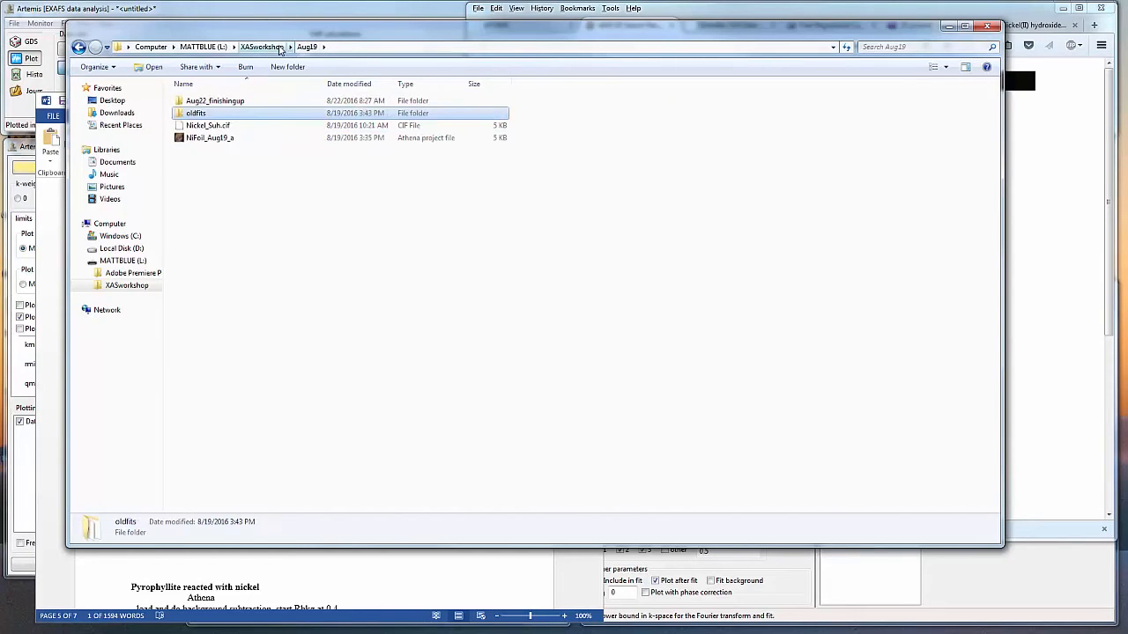
pyautogui.click(279, 49)
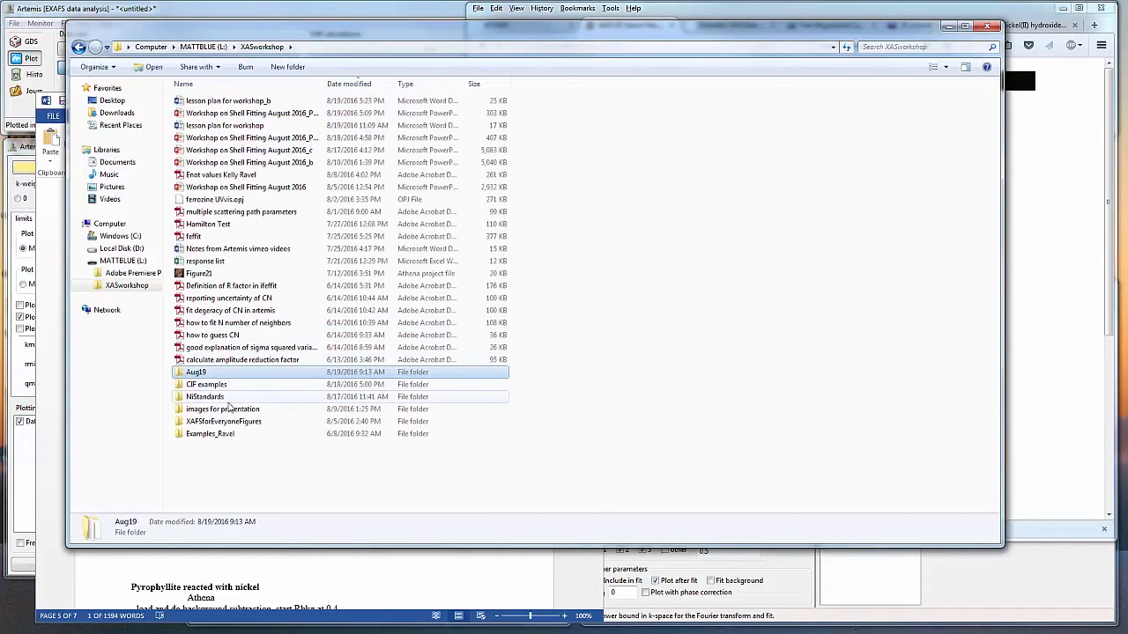
pyautogui.doubleClick(221, 385)
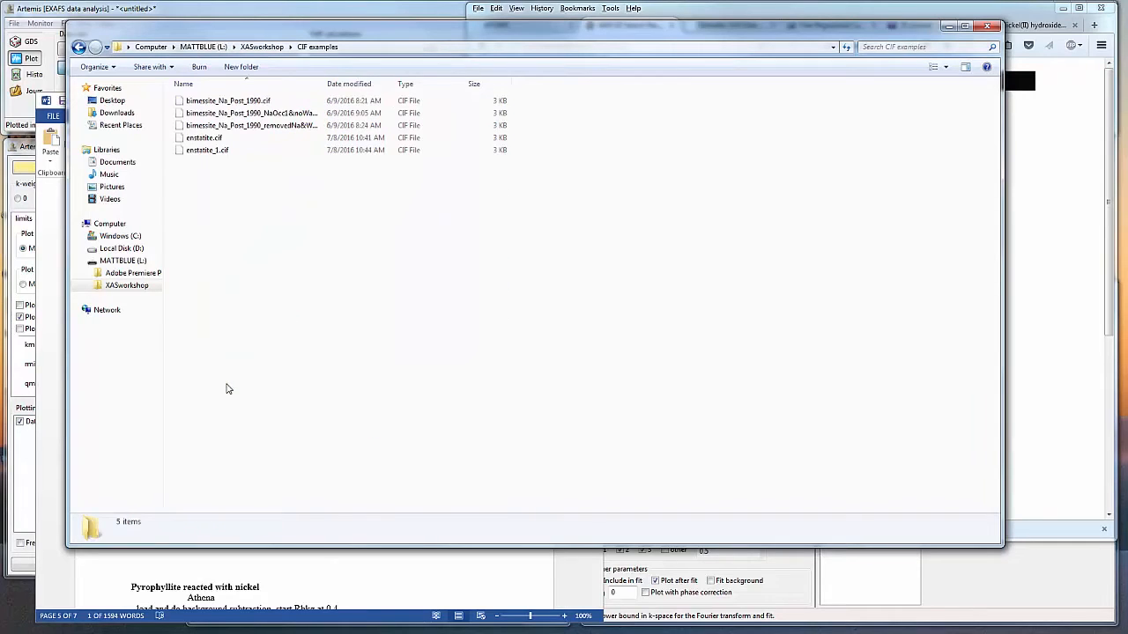
pyautogui.click(262, 46)
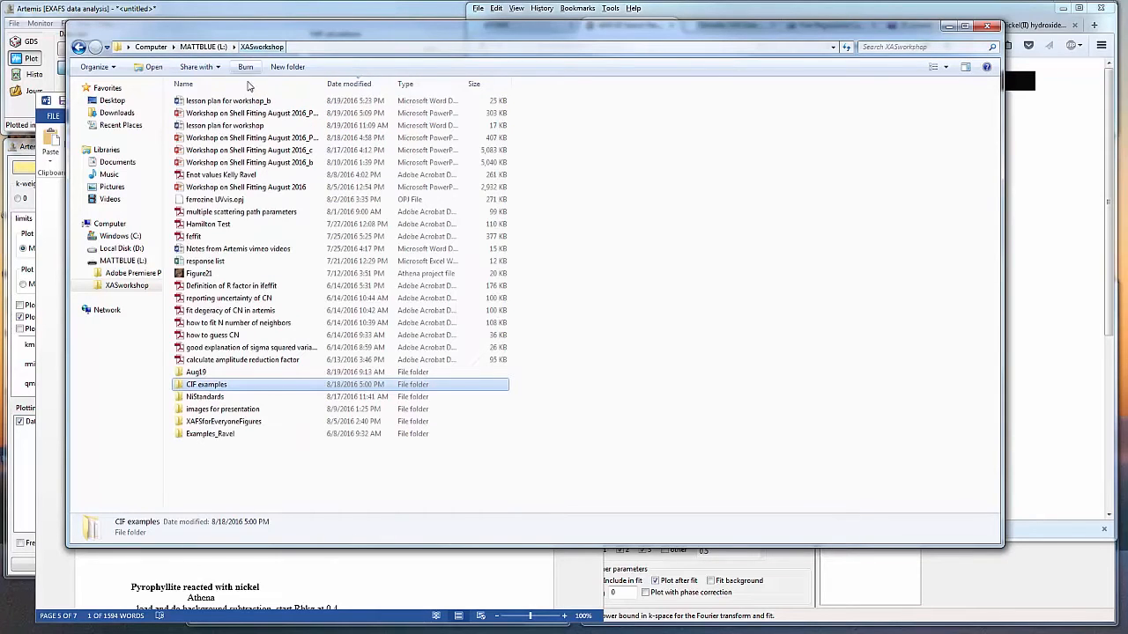
# Step: Open theophrastite.cif from the NiStandards folder in Notepad
pyautogui.doubleClick(217, 398)
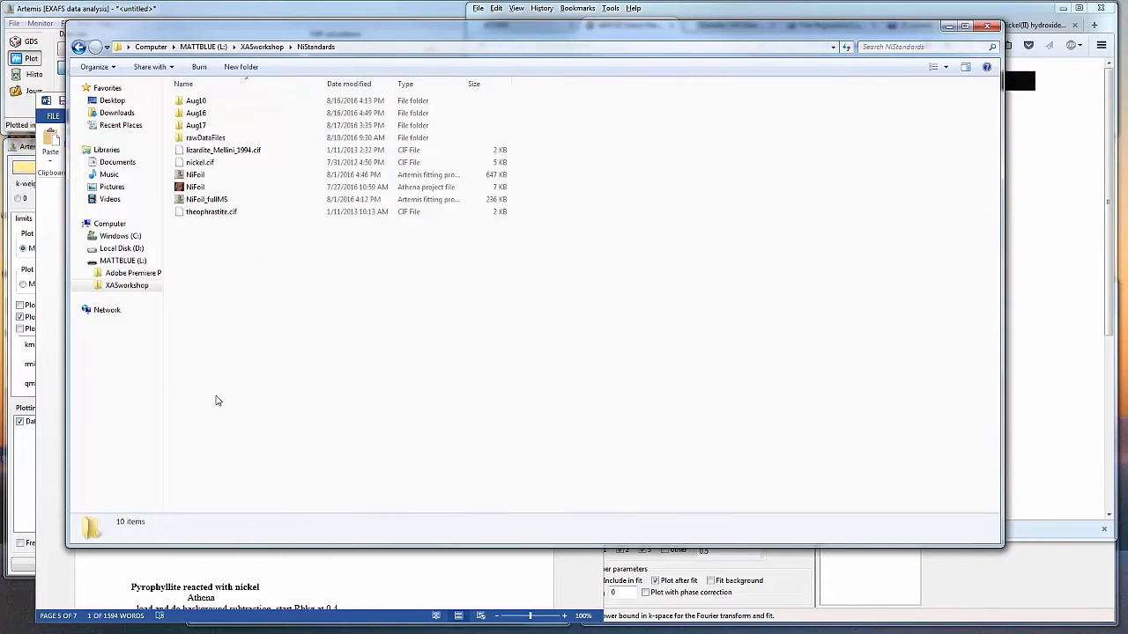
pyautogui.doubleClick(245, 214)
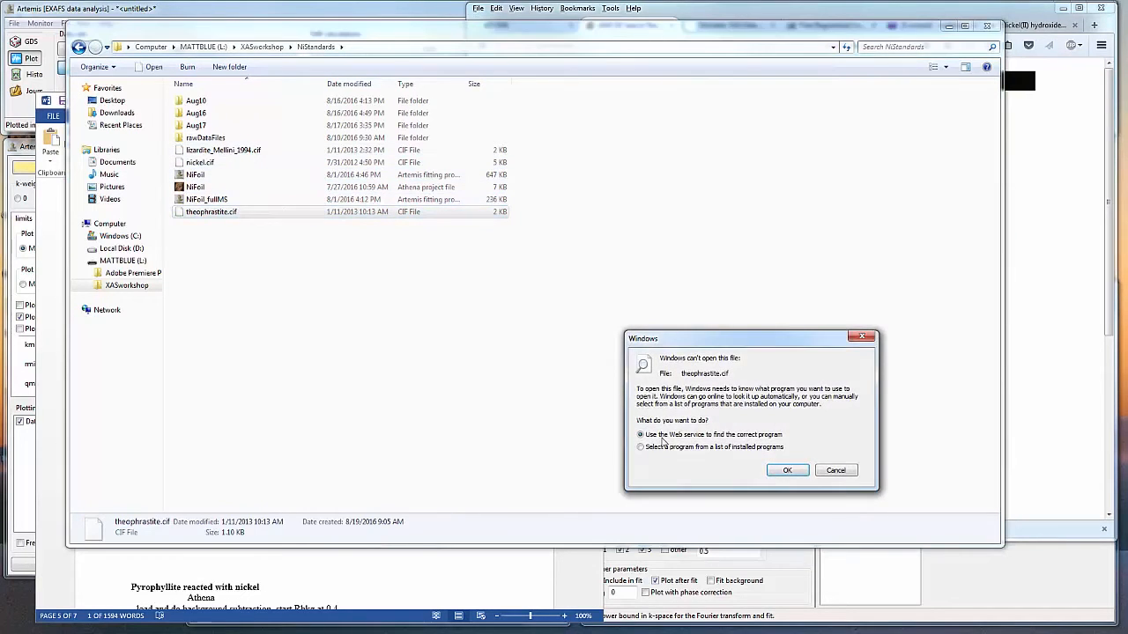
pyautogui.click(787, 469)
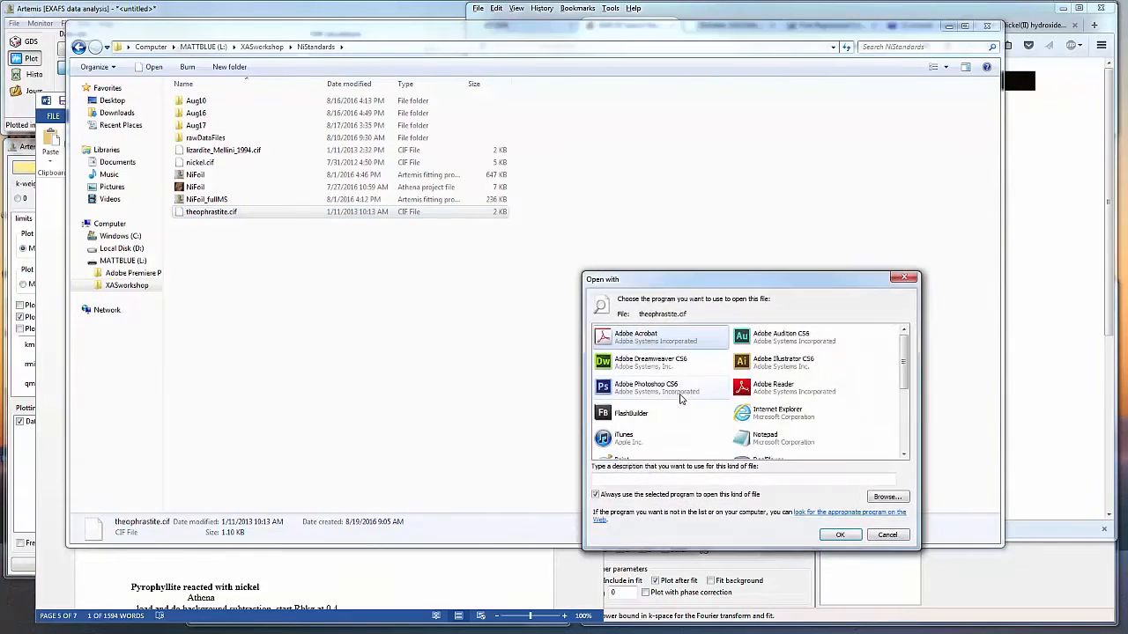
pyautogui.doubleClick(765, 438)
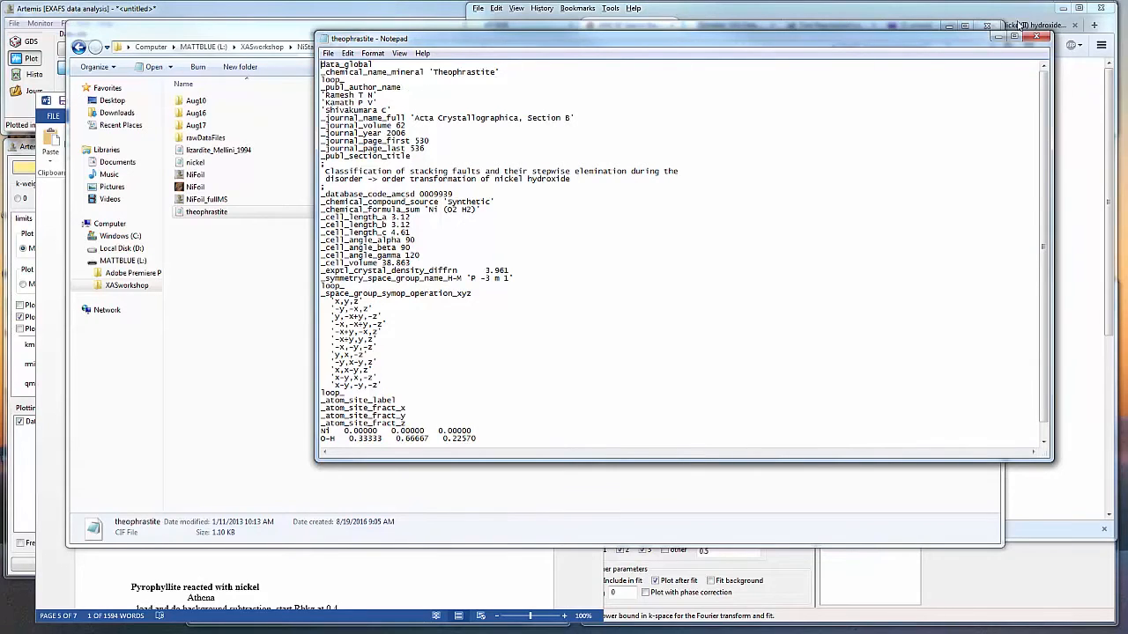
# Step: Compare the theophrastite file's publication details with the Theophrastite records in the crystal structure database results
pyautogui.click(991, 11)
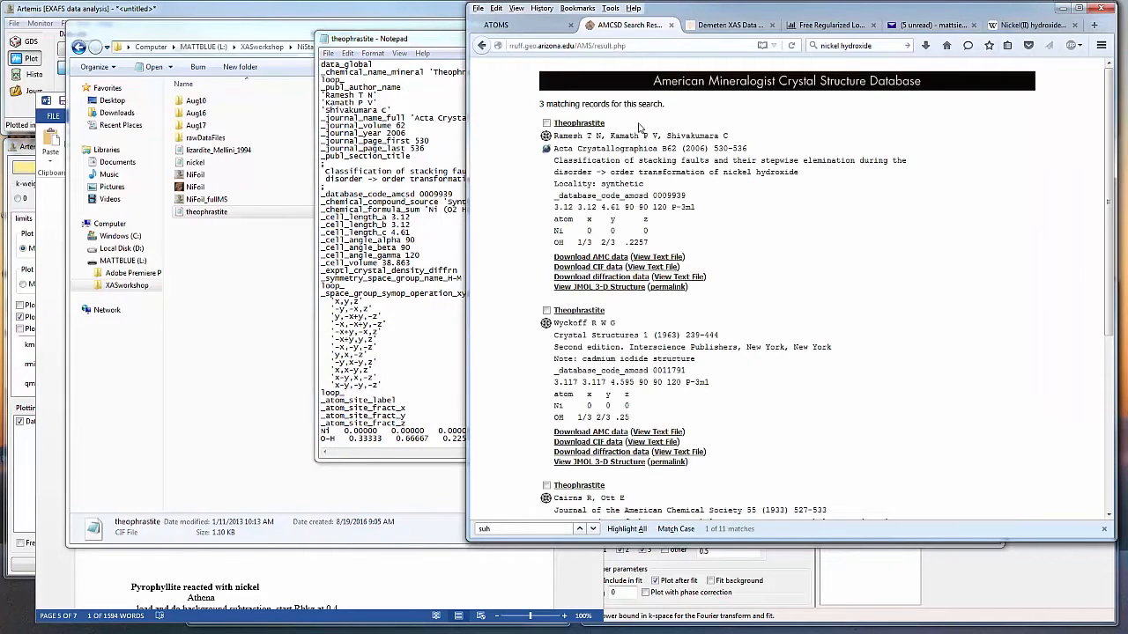
pyautogui.moveTo(565, 136); pyautogui.dragTo(602, 173)
pyautogui.scroll(-5, 624, 224)
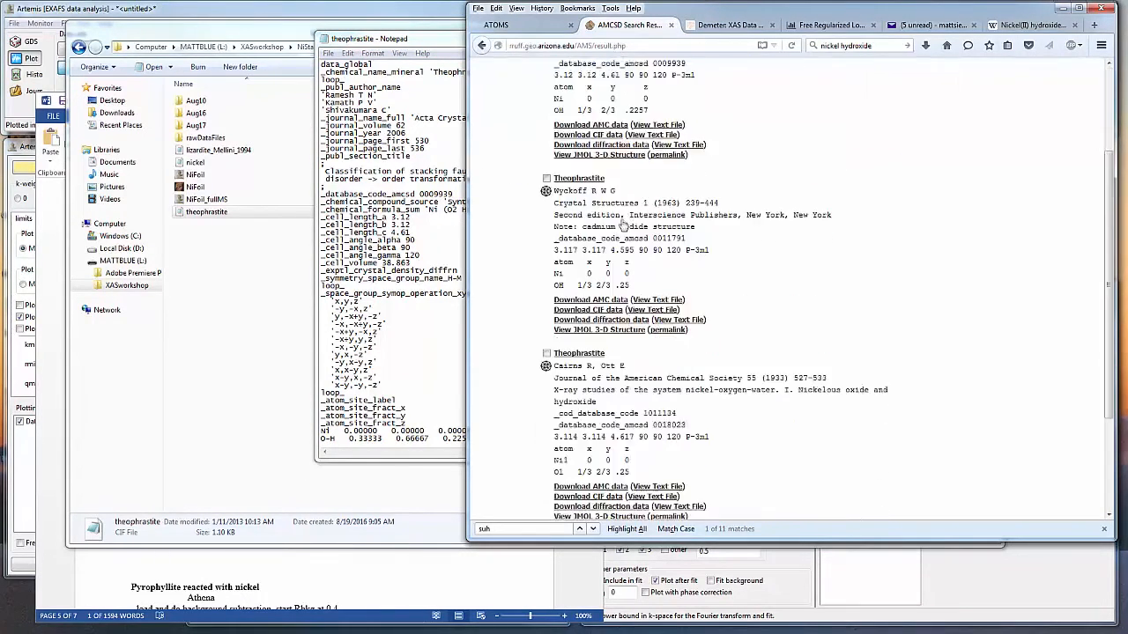
pyautogui.scroll(5, 625, 236)
pyautogui.click(633, 183)
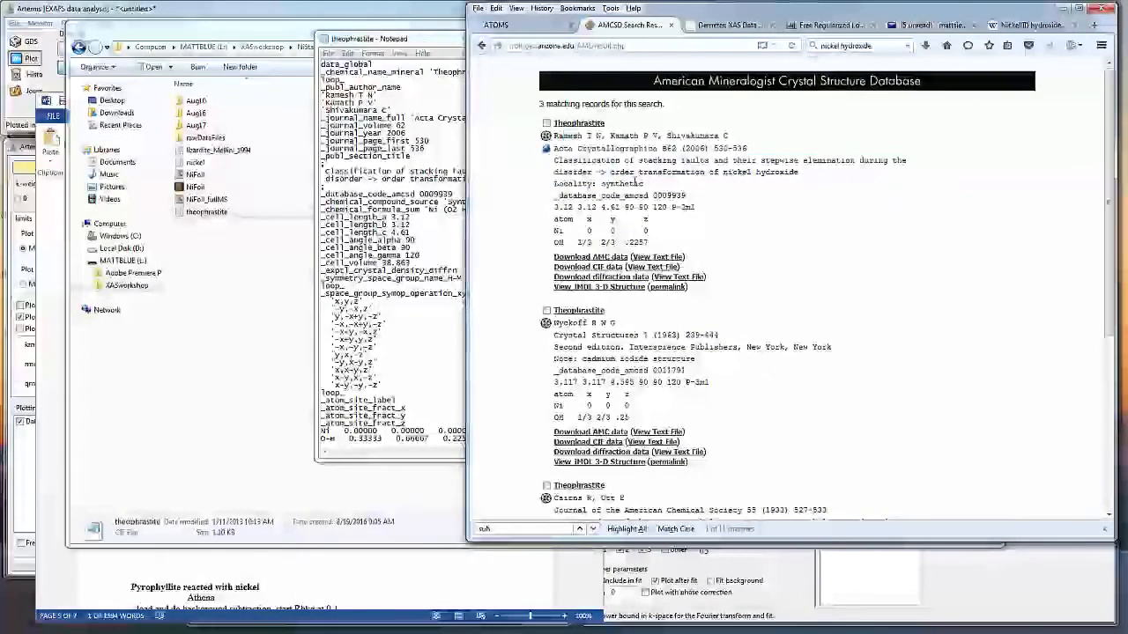
# Step: Download and save the CIF data of the 2006 Acta Crystallographica B62 Theophrastite record
pyautogui.click(590, 267)
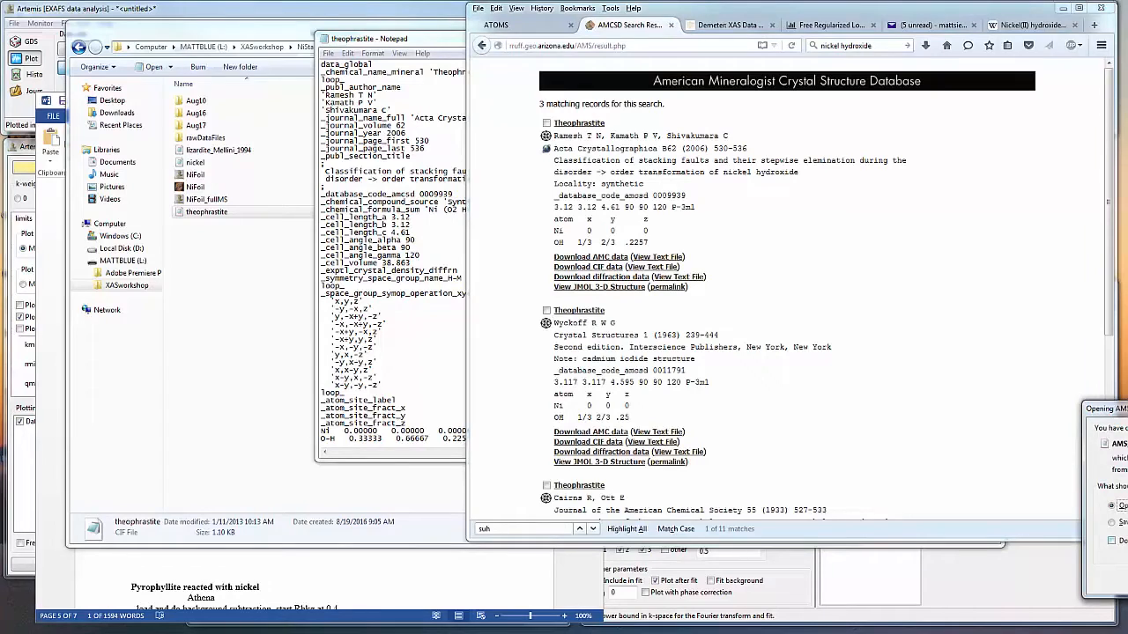
pyautogui.click(1122, 522)
pyautogui.press('Return')
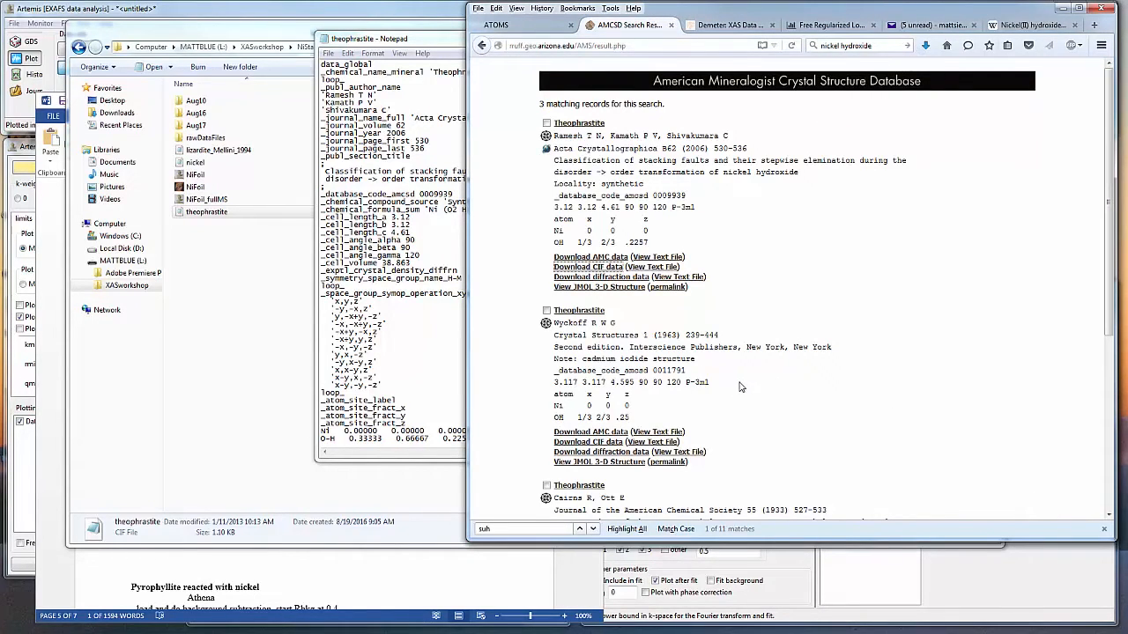
# Step: Copy the downloaded AMS_DATA.cif from the browser's full download list into the Aug22_finishingup folder inside XASworkshop's Aug19 folder
pyautogui.click(925, 45)
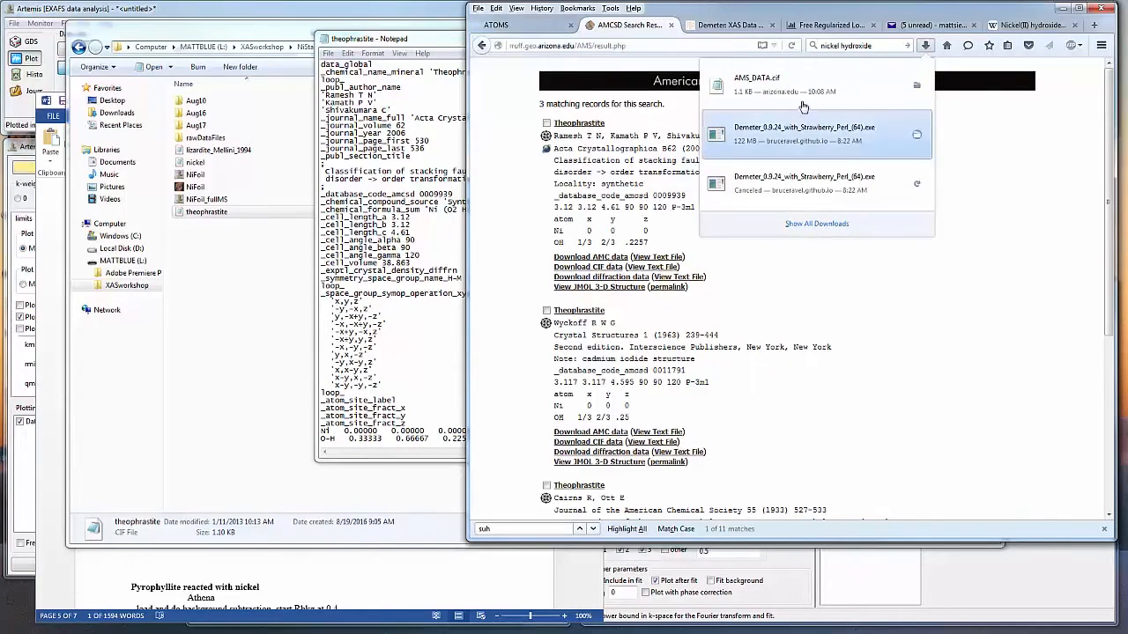
pyautogui.click(820, 224)
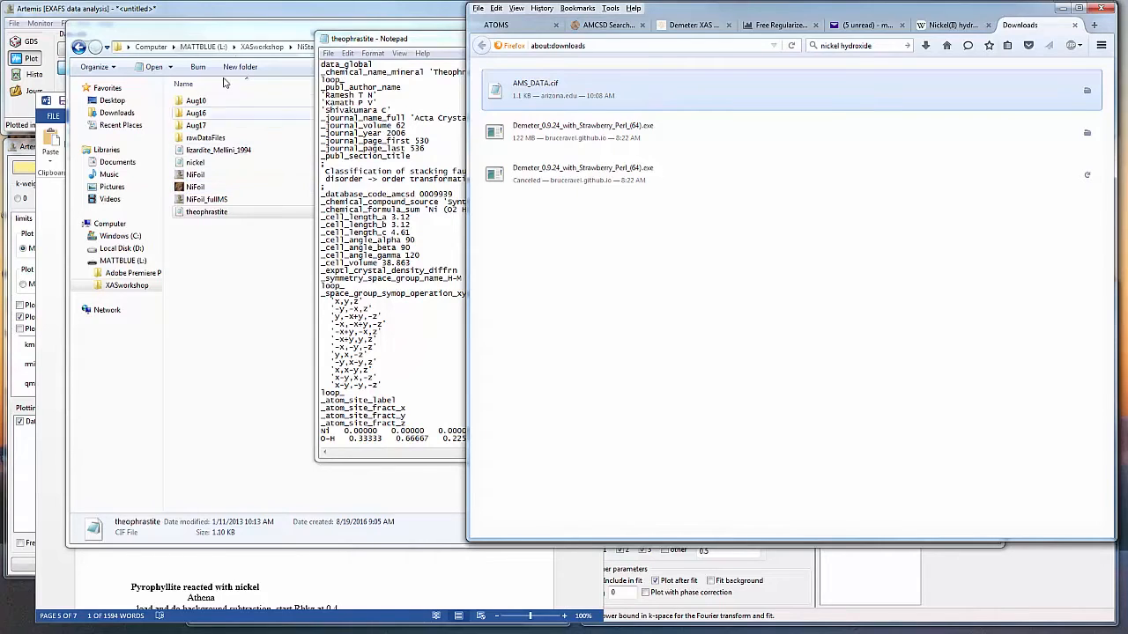
pyautogui.click(287, 33)
pyautogui.click(261, 46)
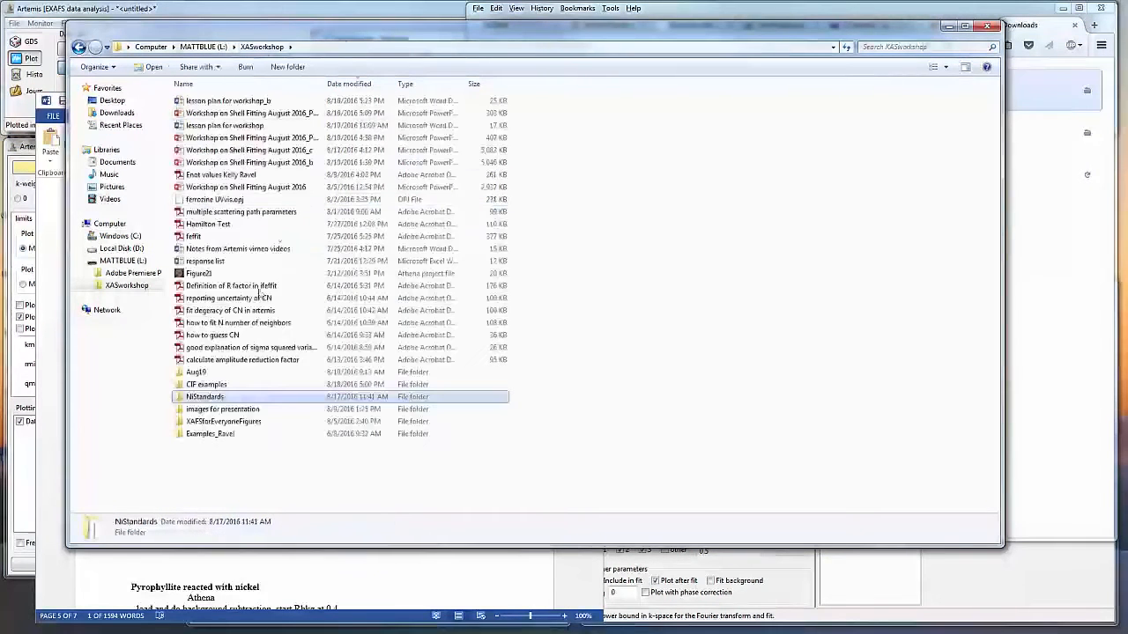
pyautogui.doubleClick(205, 372)
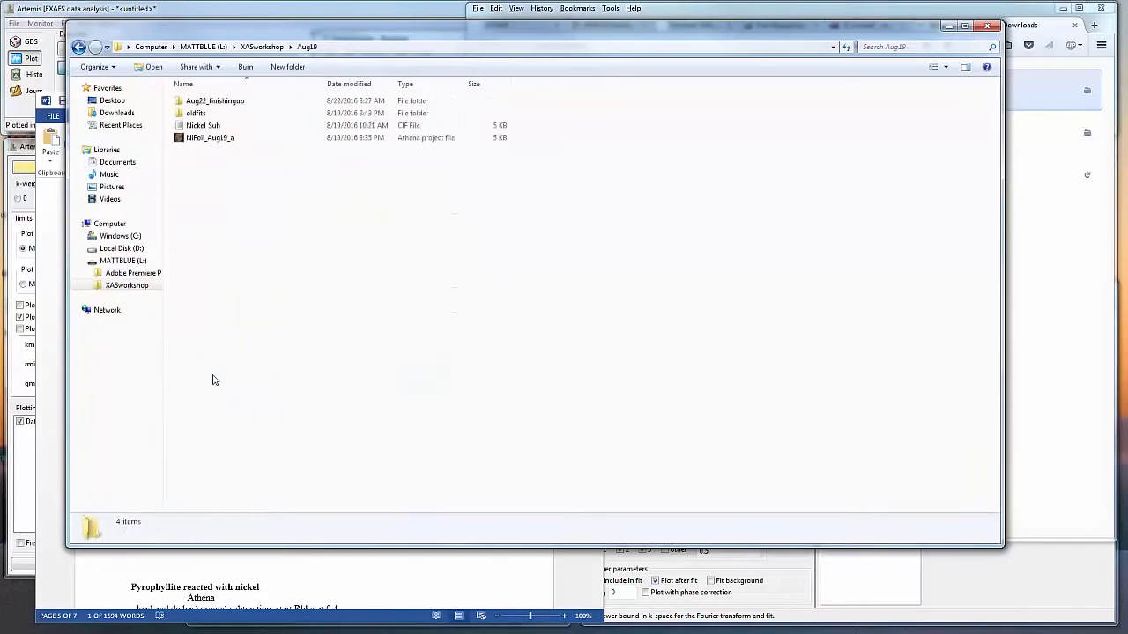
pyautogui.doubleClick(215, 101)
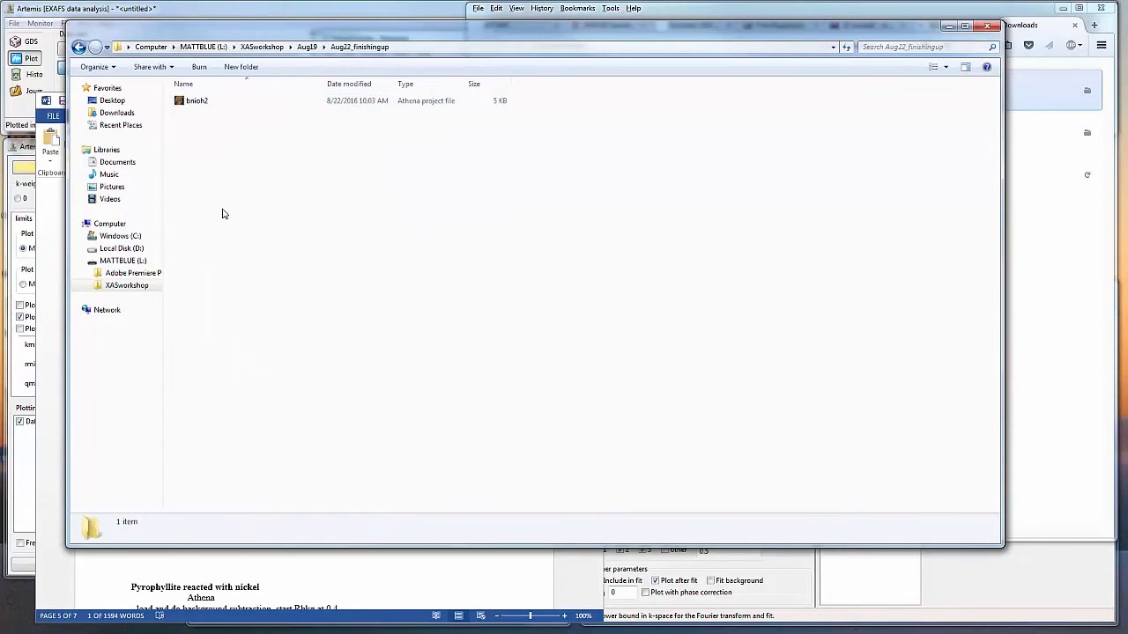
pyautogui.moveTo(799, 36); pyautogui.dragTo(849, 180)
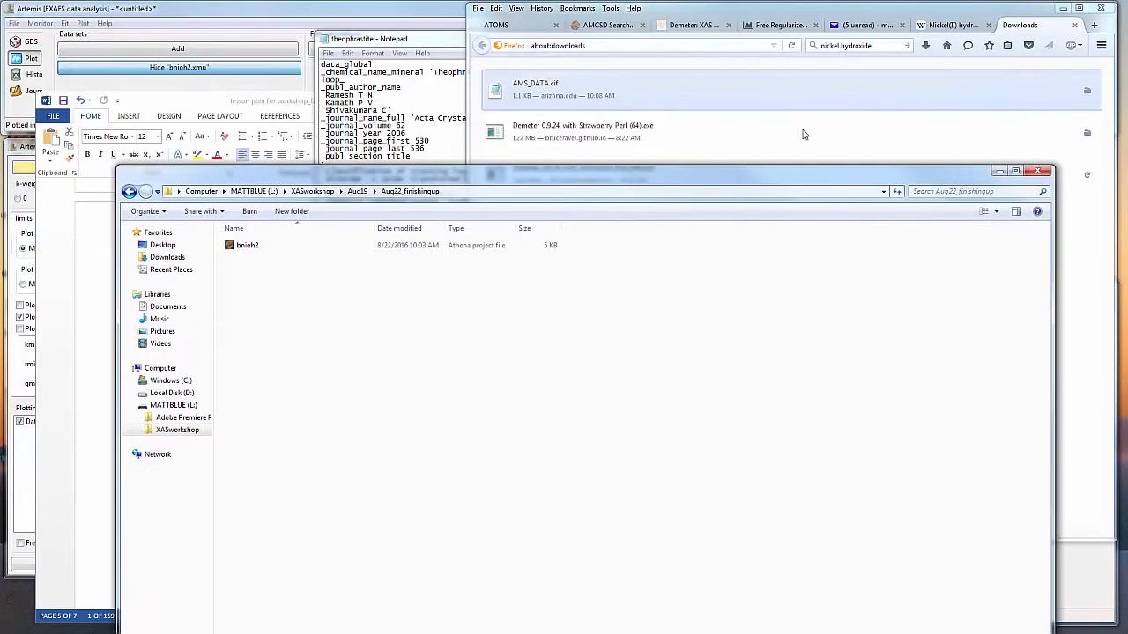
pyautogui.moveTo(602, 106); pyautogui.dragTo(388, 301)
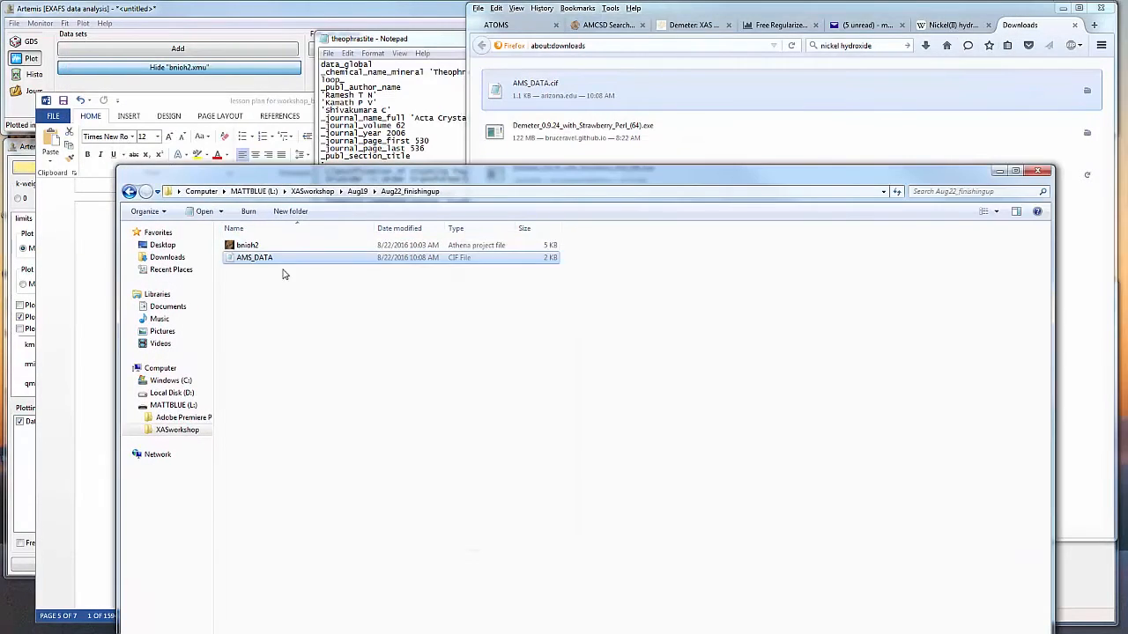
# Step: Rename the AMS_DATA CIF file in the Aug22_finishingup folder to Ramesh_bnioh2
pyautogui.click(267, 259)
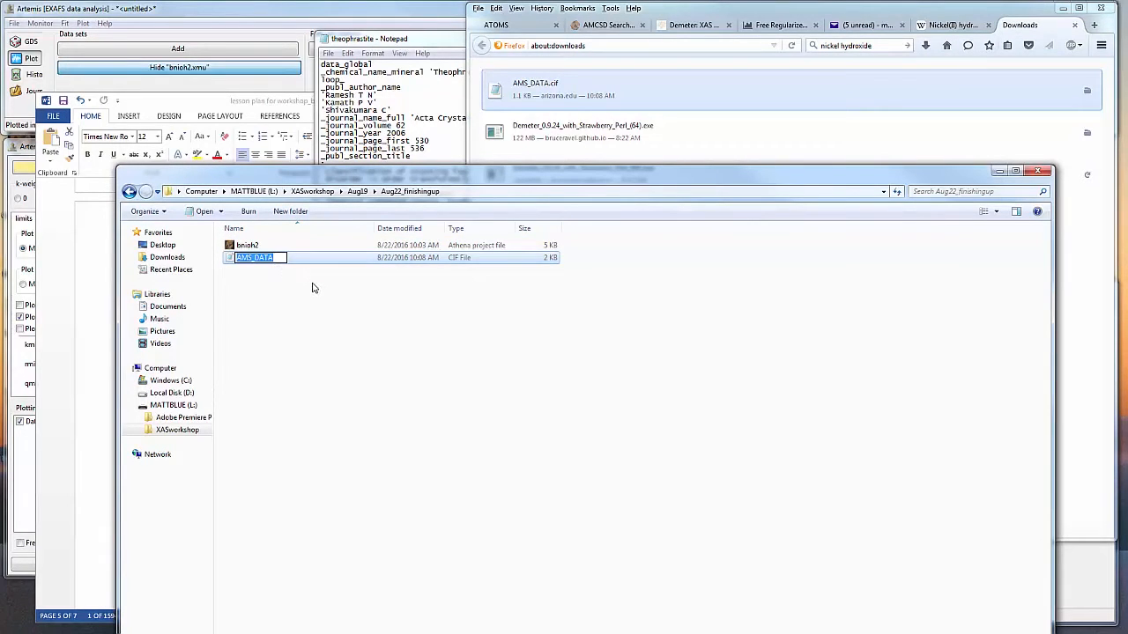
pyautogui.write('Ramesh_n')
pyautogui.write('nioh2')
pyautogui.press('Return')
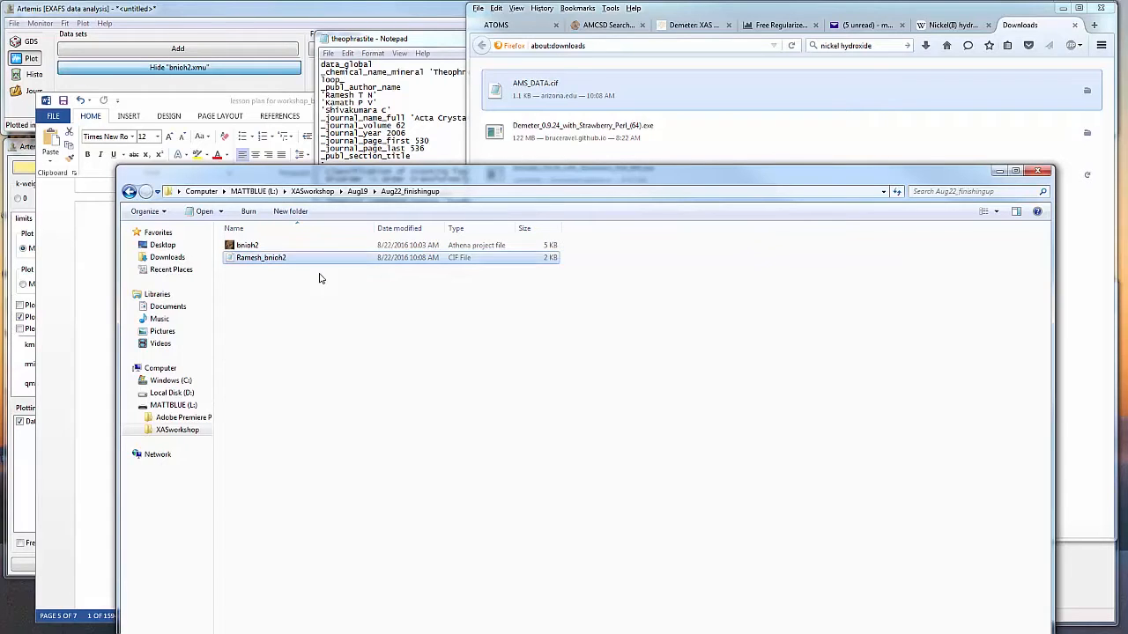
# Step: Clear the folder, browser and Notepad windows away and import Ramesh_bnioh2.cif into Artemis as a Feff calculation
pyautogui.click(999, 171)
pyautogui.click(1062, 8)
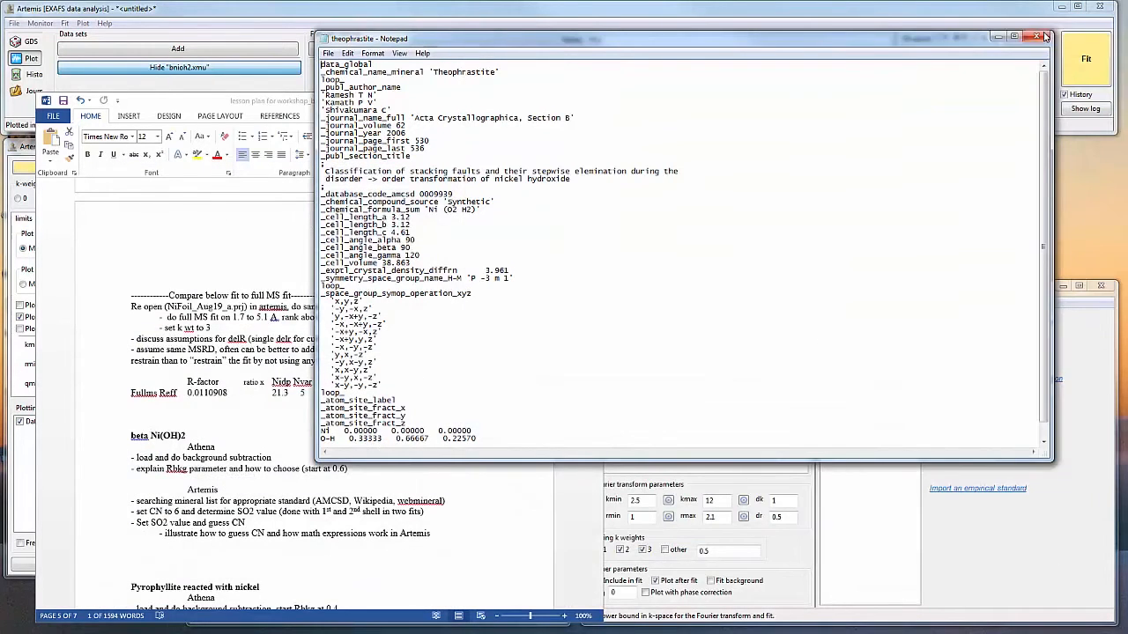
pyautogui.click(1020, 38)
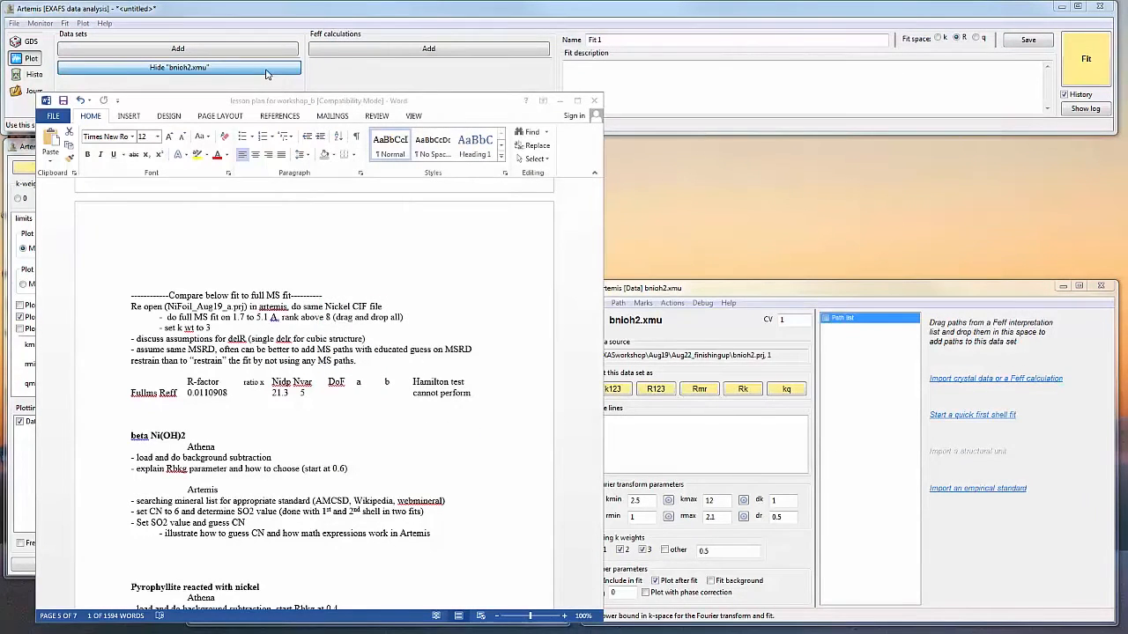
pyautogui.click(334, 49)
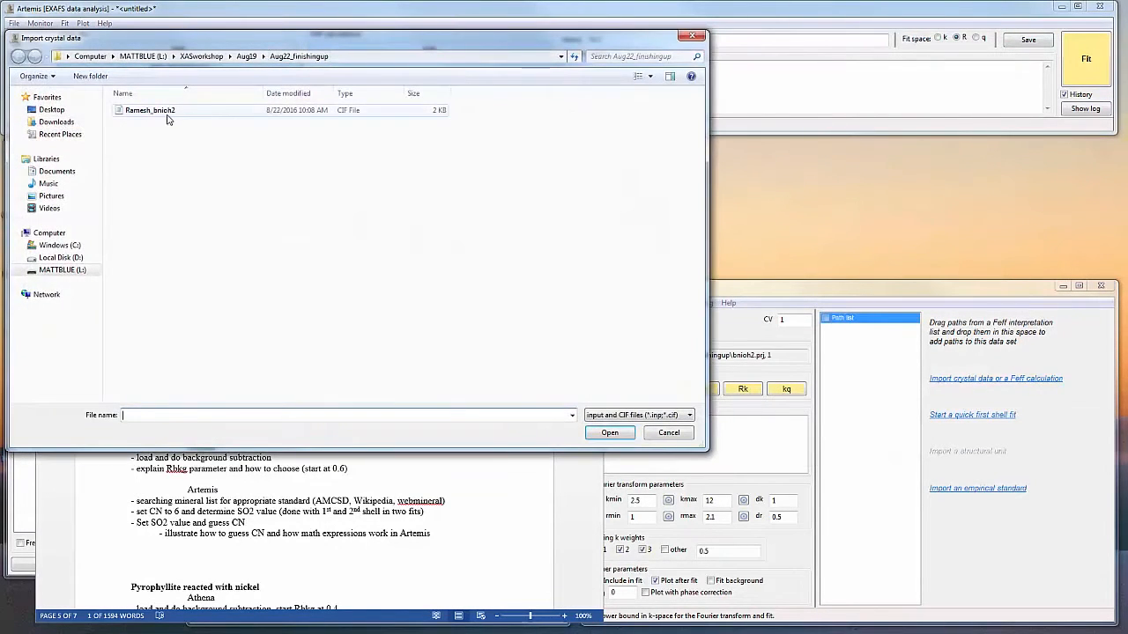
pyautogui.click(150, 110)
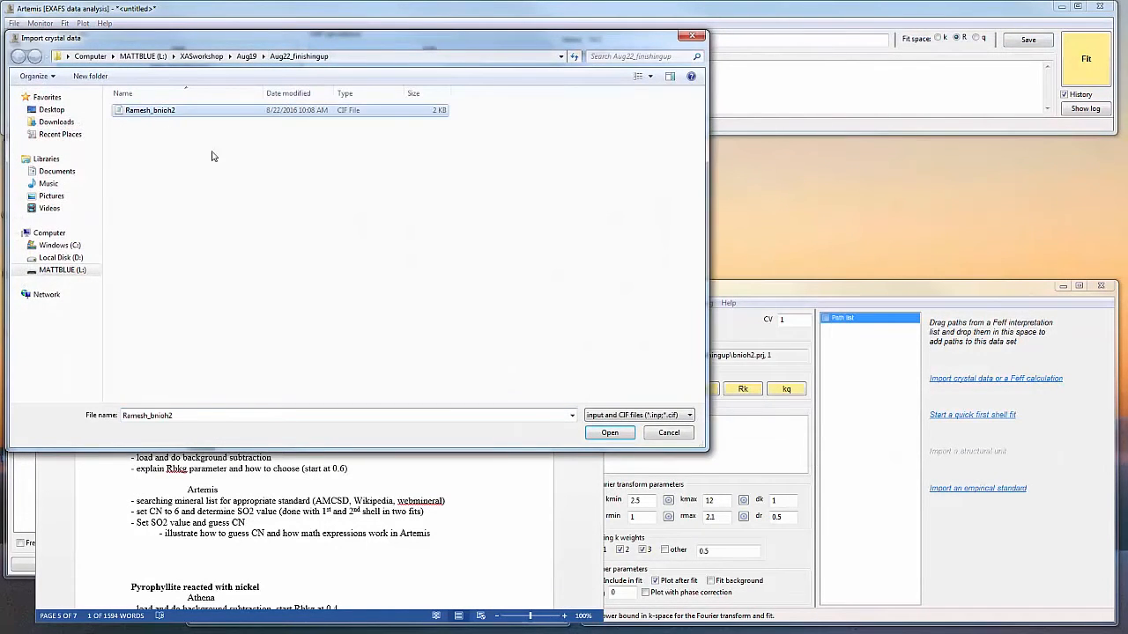
pyautogui.click(614, 433)
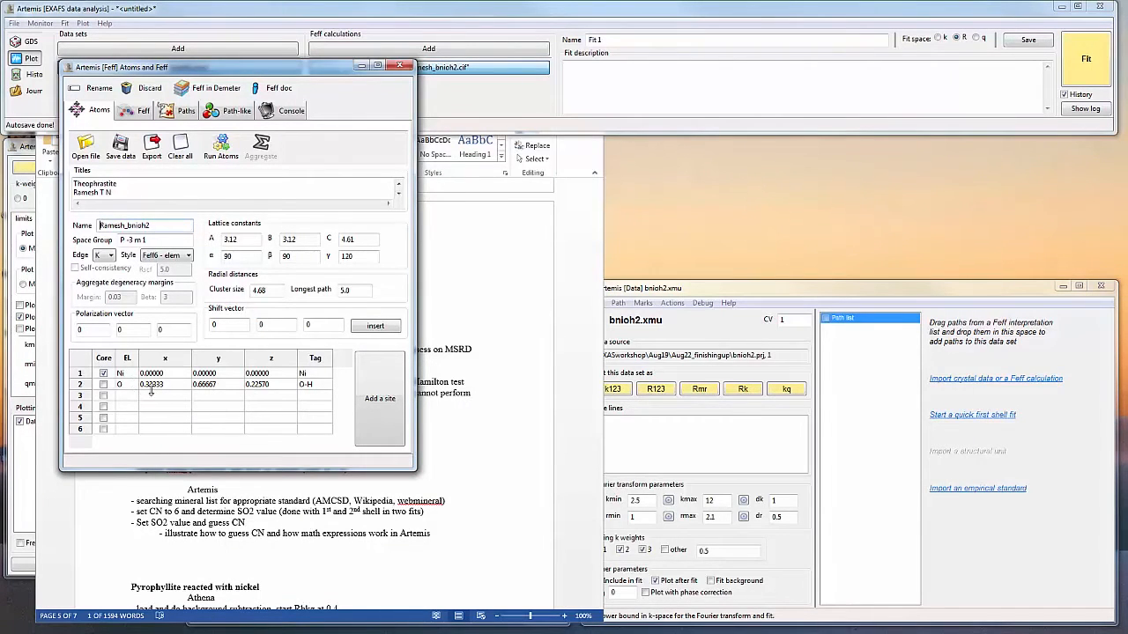
# Step: Set the cluster size to 9 and the longest path to 6, and run Atoms
pyautogui.doubleClick(262, 290)
pyautogui.write('9')
pyautogui.doubleClick(344, 291)
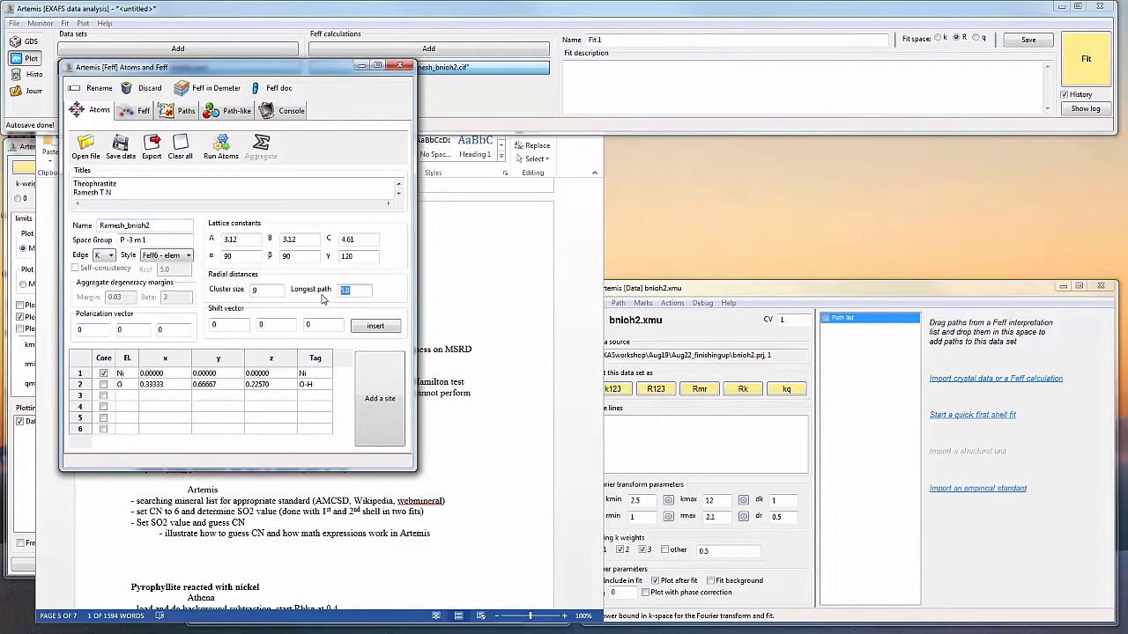
pyautogui.click(221, 147)
# Step: Examine the Feff input file's potentials and its atom list, including the absorber, the first oxygen shell and the first nickel shell
pyautogui.click(173, 265)
pyautogui.scroll(-3, 174, 265)
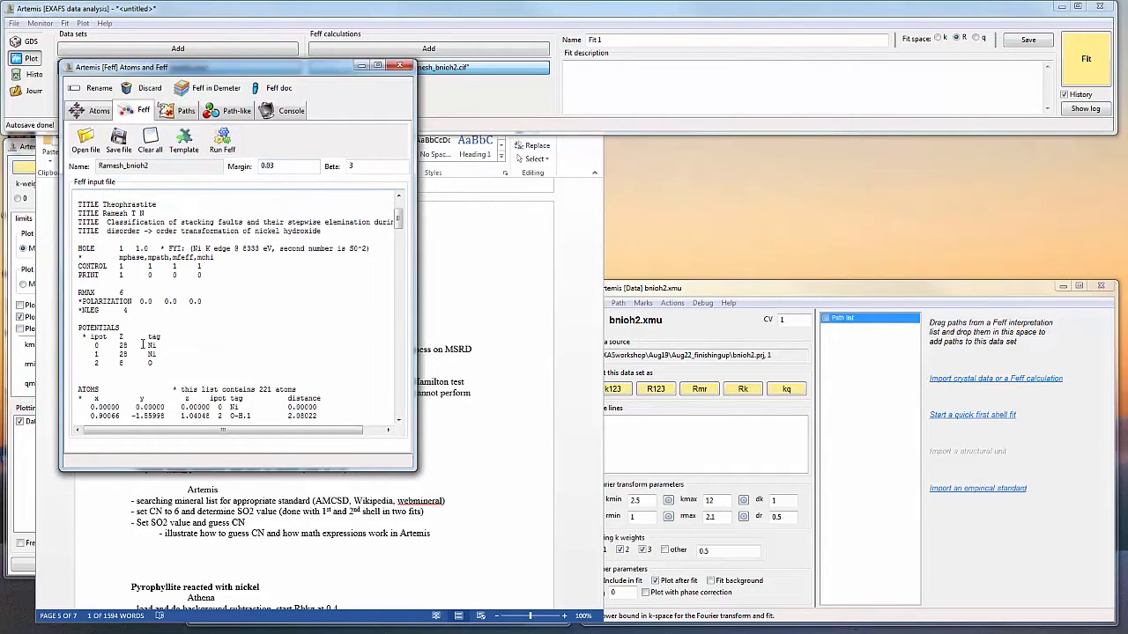
pyautogui.moveTo(148, 346); pyautogui.dragTo(154, 363)
pyautogui.click(166, 365)
pyautogui.scroll(-3, 195, 367)
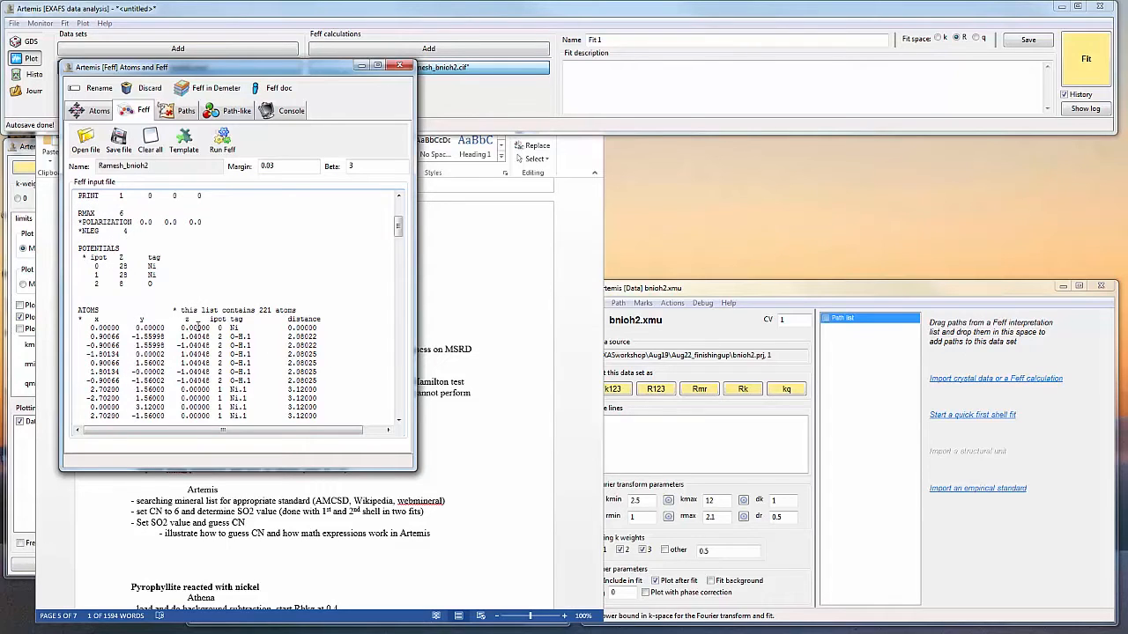
pyautogui.moveTo(197, 327); pyautogui.dragTo(327, 327)
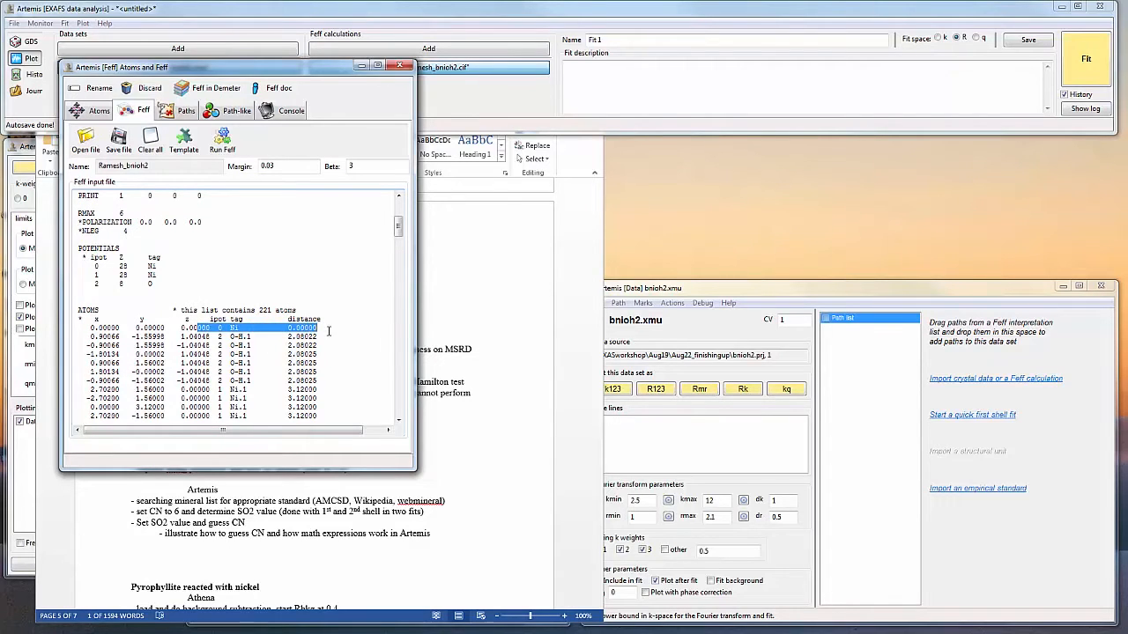
pyautogui.scroll(-2, 328, 330)
pyautogui.moveTo(230, 284); pyautogui.dragTo(318, 326)
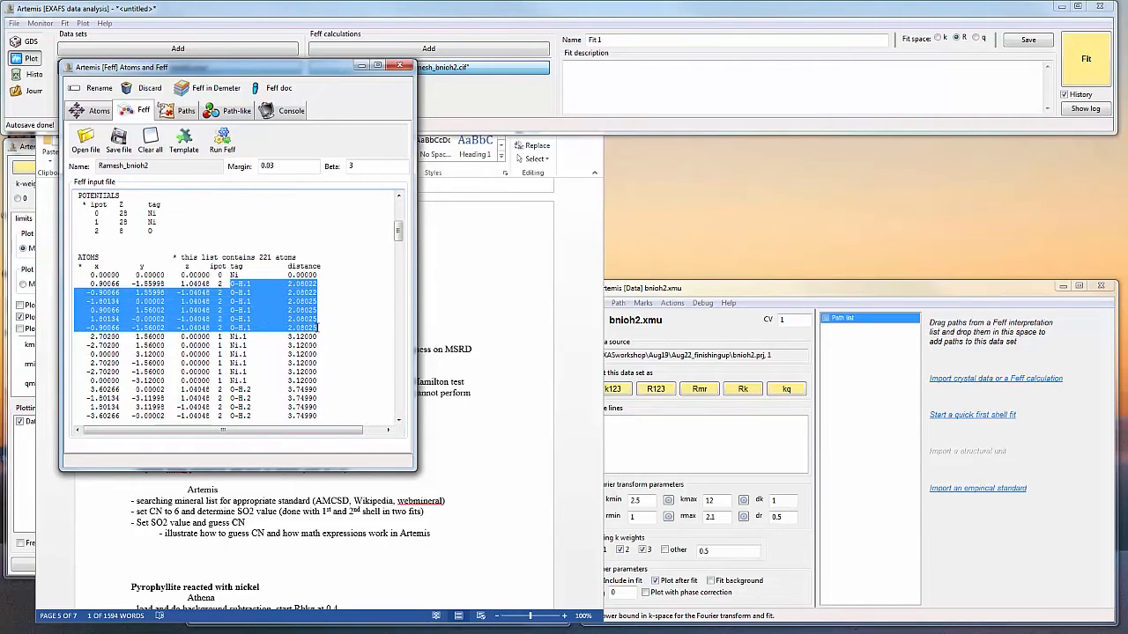
pyautogui.scroll(-1, 313, 333)
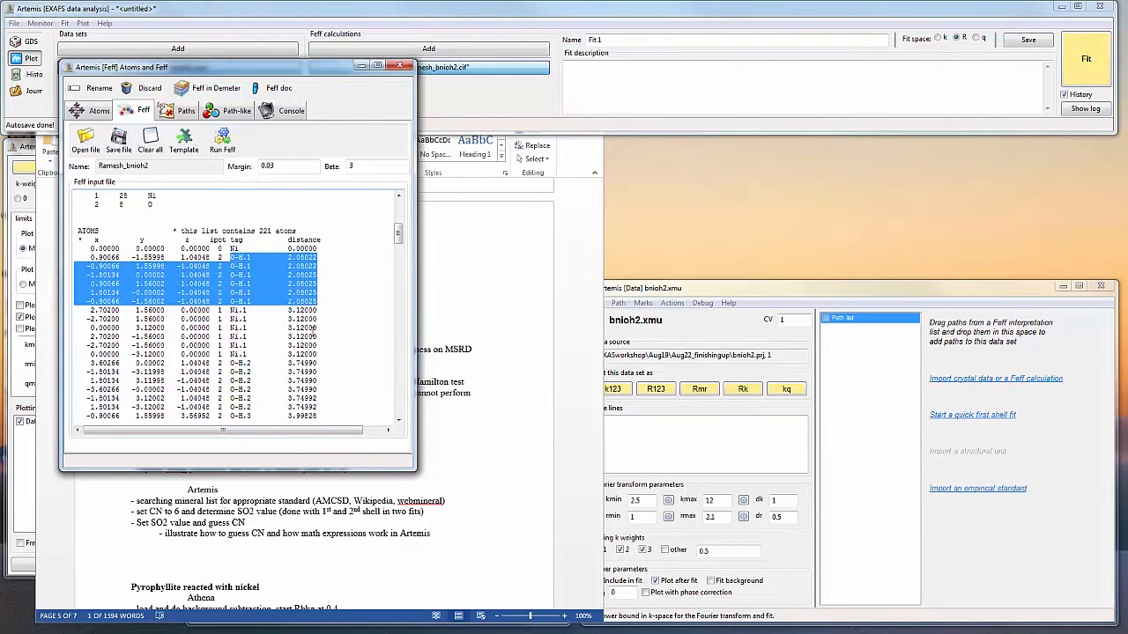
pyautogui.moveTo(192, 311); pyautogui.dragTo(319, 353)
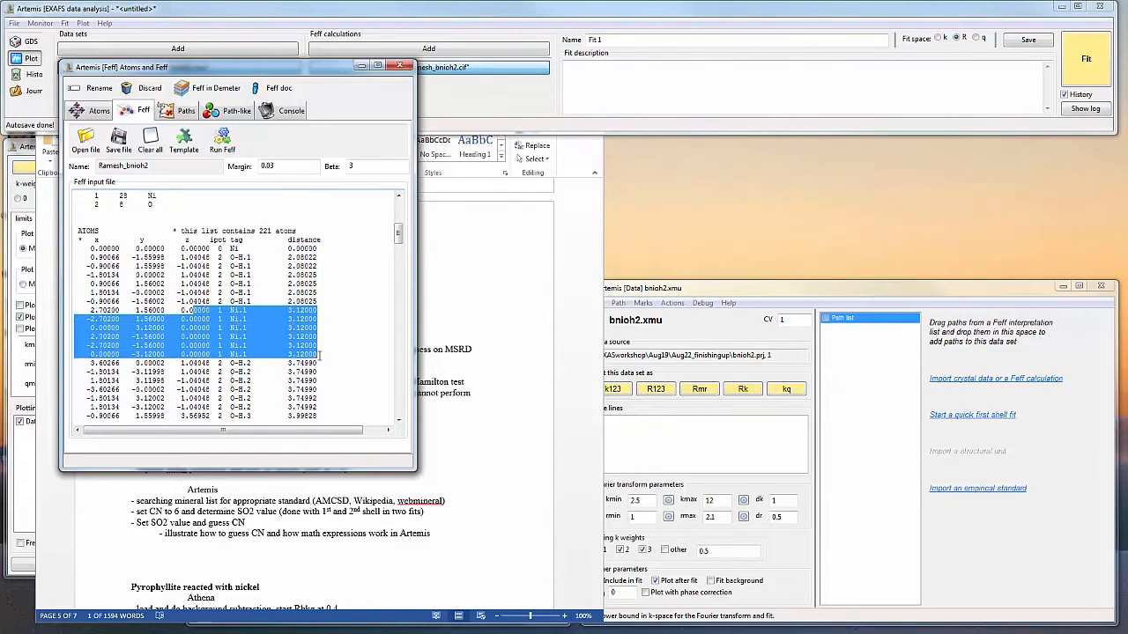
pyautogui.scroll(-10, 318, 353)
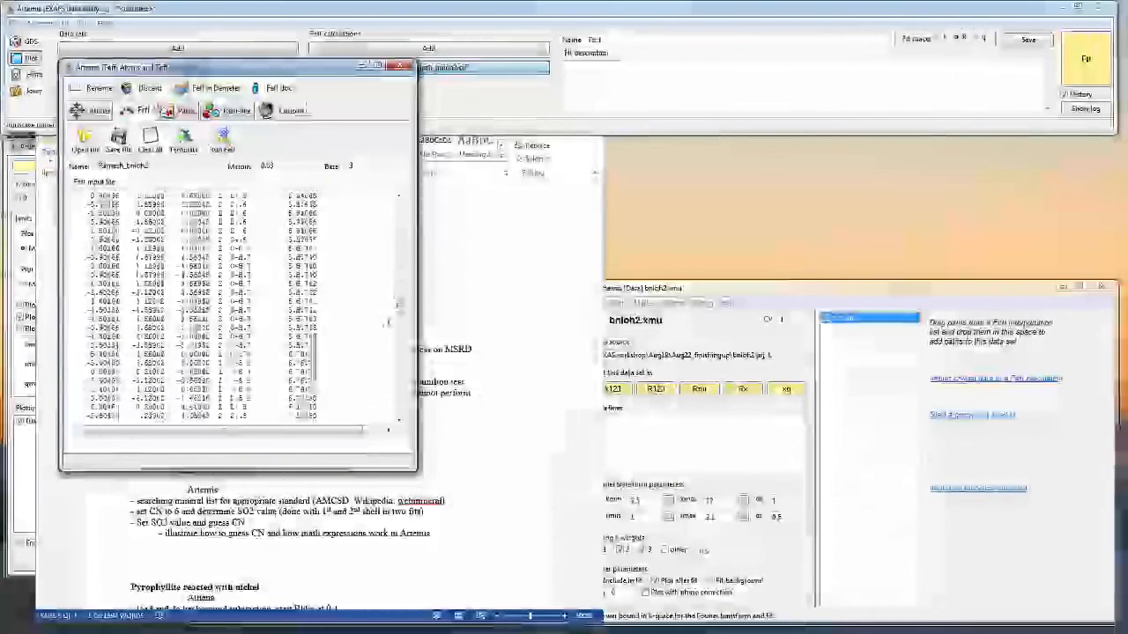
# Step: Return to the start of the Feff input file and run the Feff calculation
pyautogui.moveTo(399, 304); pyautogui.dragTo(400, 207)
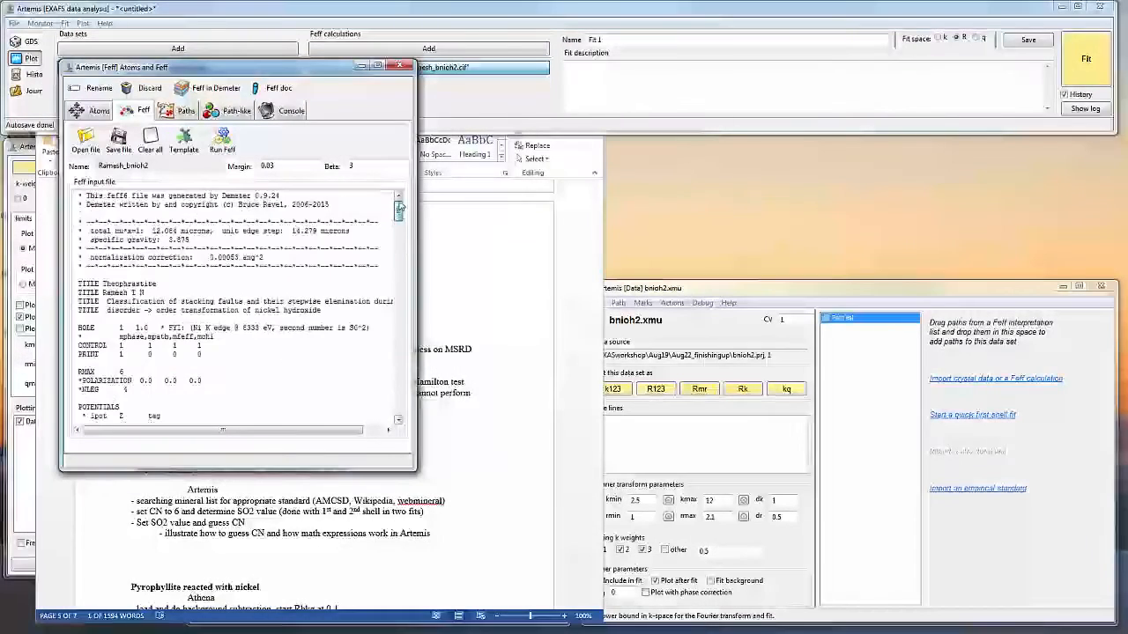
pyautogui.click(222, 140)
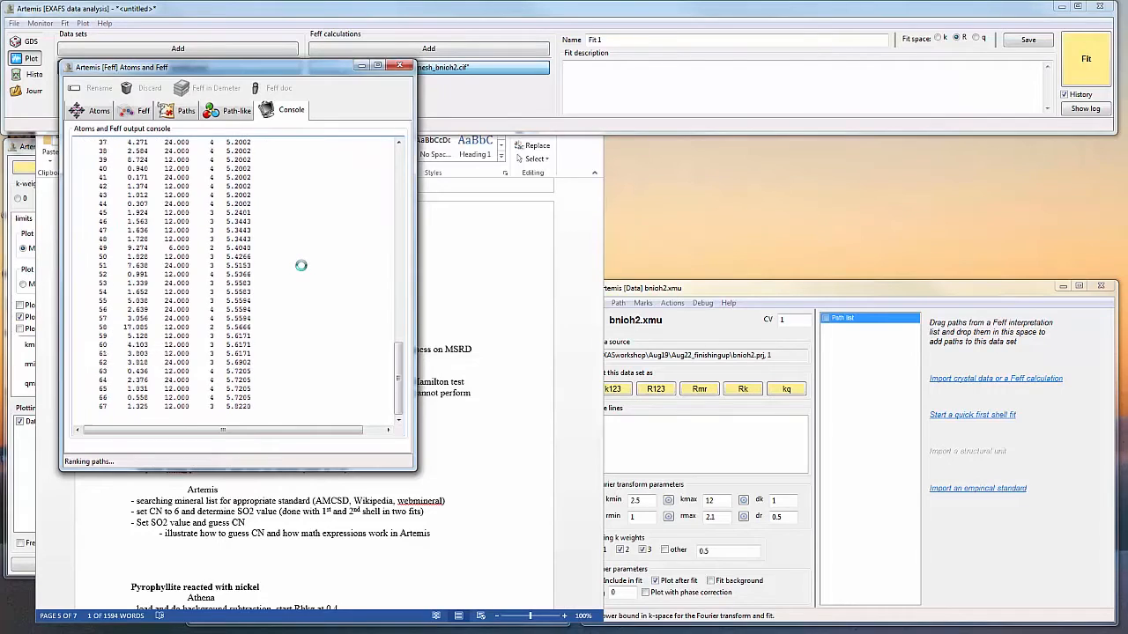
# Step: Review the beta Ni(OH)2 section of the Word lesson plan, covering the Athena and Artemis tasks and the CN and SO2 instructions
pyautogui.click(564, 245)
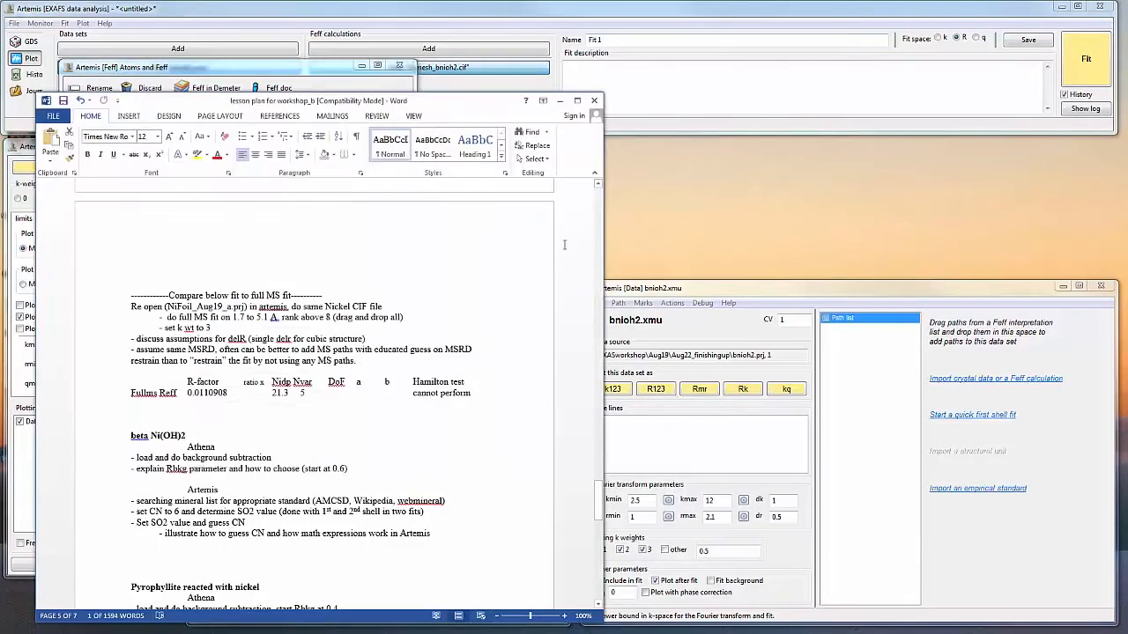
pyautogui.scroll(-2, 190, 418)
pyautogui.moveTo(151, 401); pyautogui.dragTo(353, 414)
pyautogui.moveTo(181, 444); pyautogui.dragTo(370, 445)
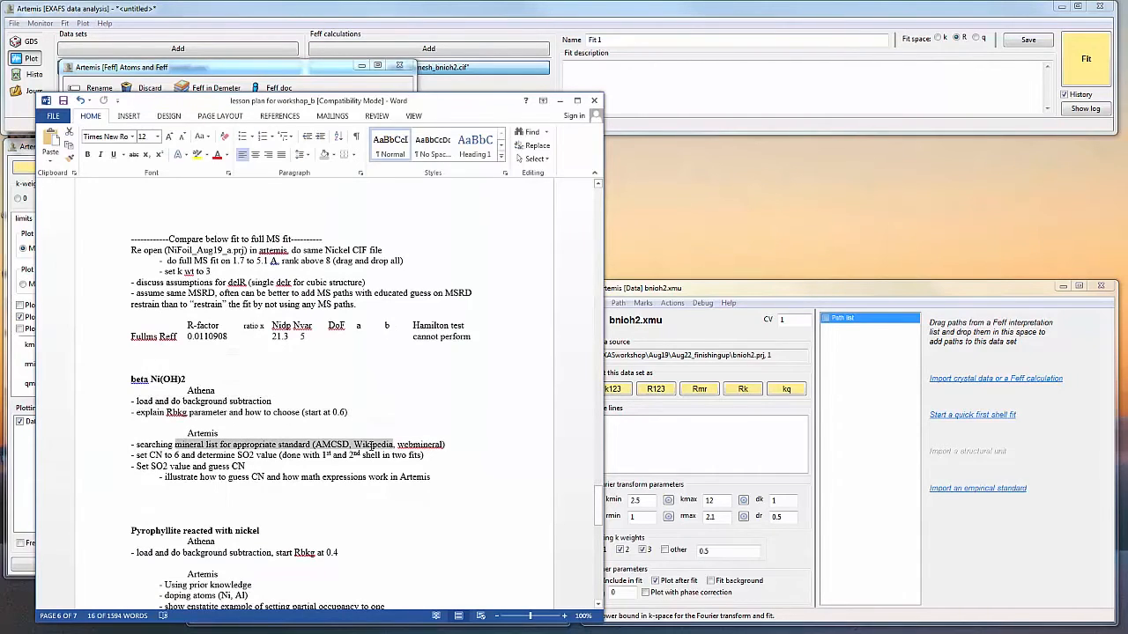
pyautogui.moveTo(258, 454); pyautogui.dragTo(200, 456)
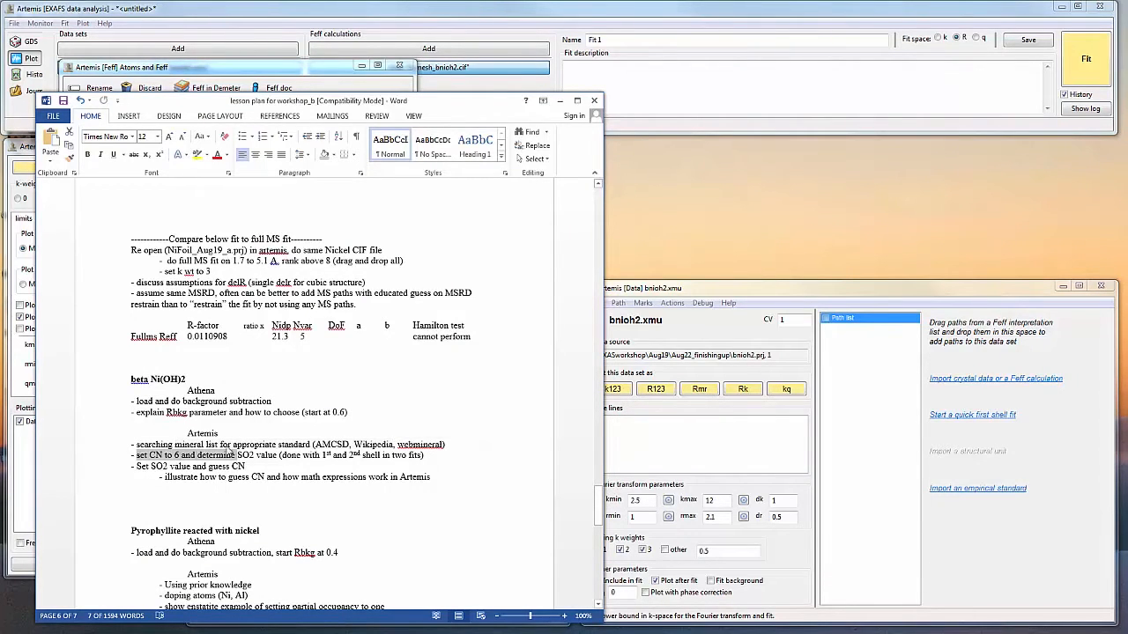
pyautogui.click(559, 100)
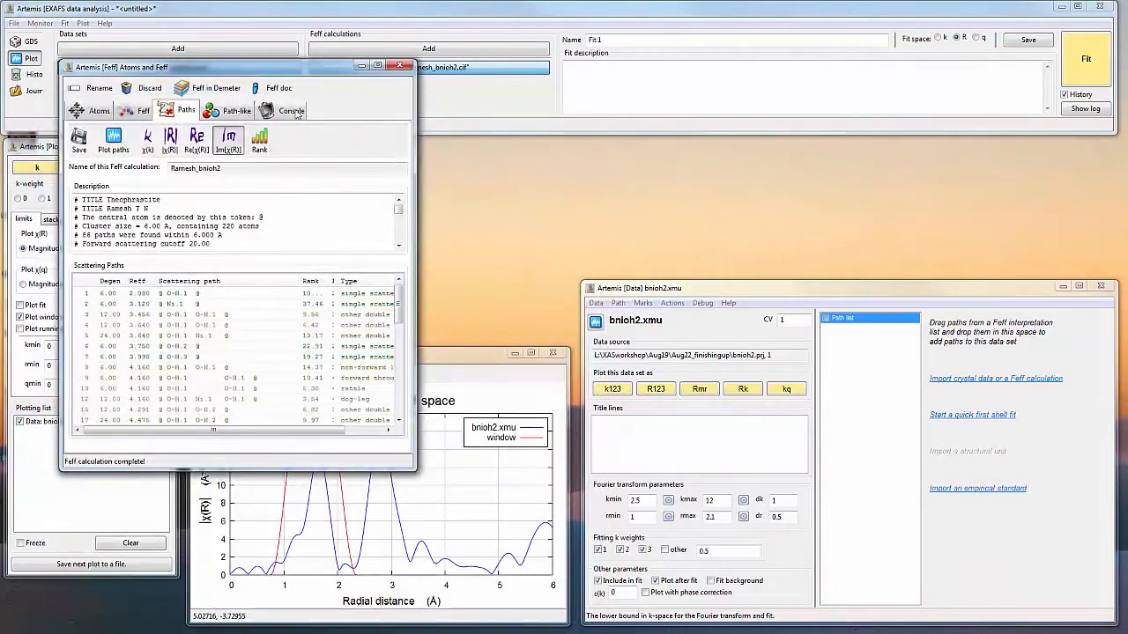
# Step: Move the Feff window aside and review the steps from running ATOMS to selecting paths on the PowerPoint EXAFS fitting protocol slide
pyautogui.moveTo(220, 67); pyautogui.dragTo(164, 217)
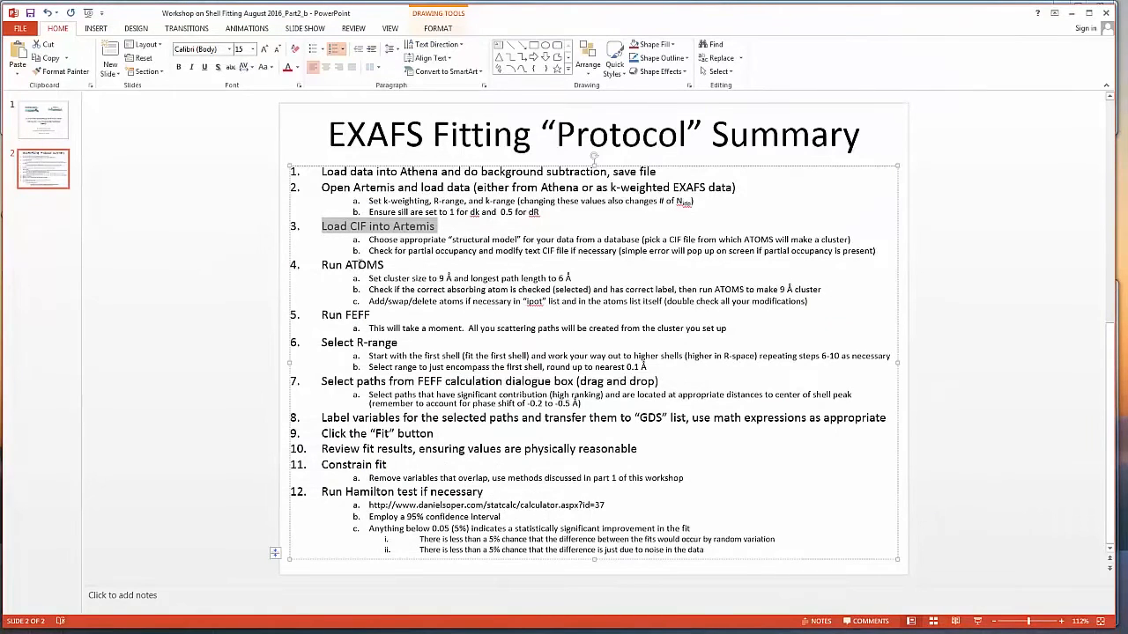
pyautogui.moveTo(353, 264); pyautogui.dragTo(511, 345)
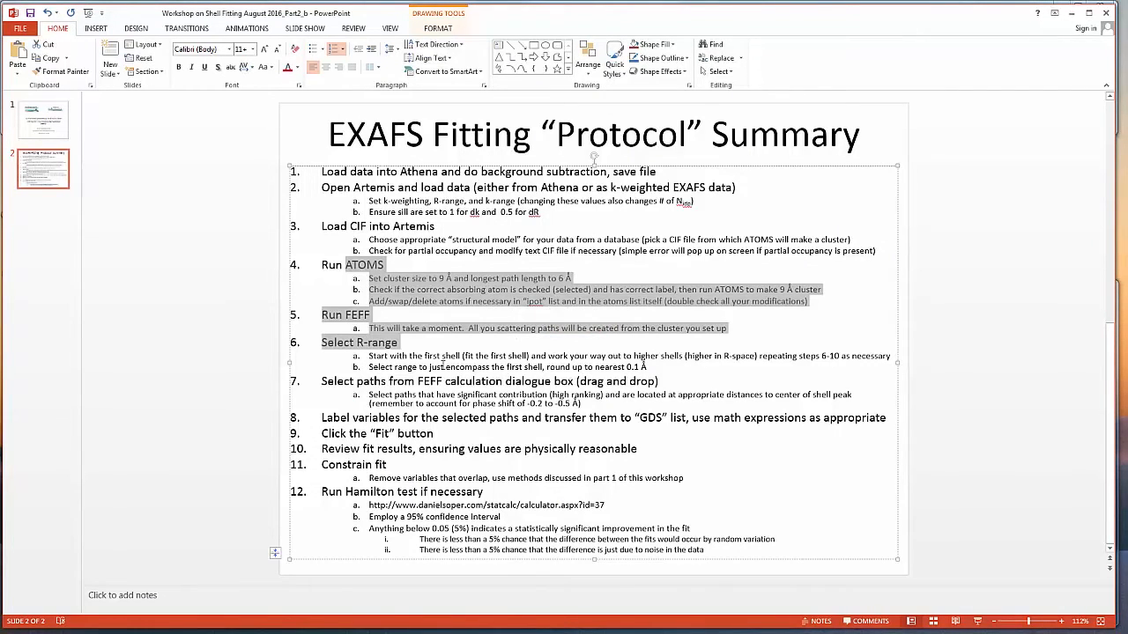
pyautogui.moveTo(368, 382); pyautogui.dragTo(499, 387)
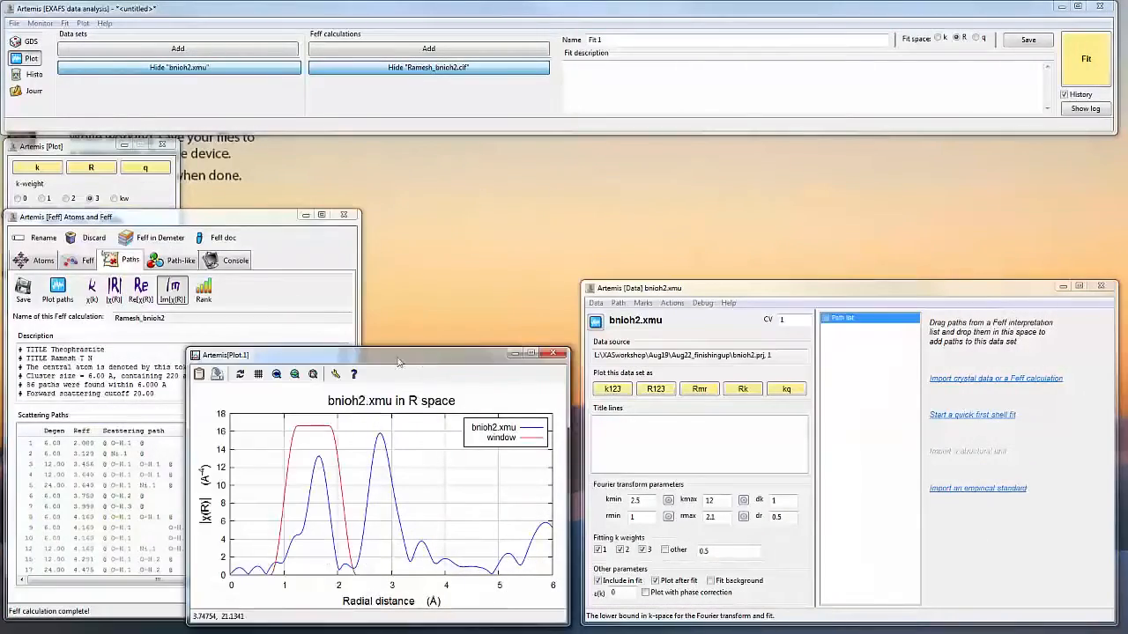
# Step: Set the plot's rmax to 8 and replot bnioh2.xmu in R space
pyautogui.click(152, 202)
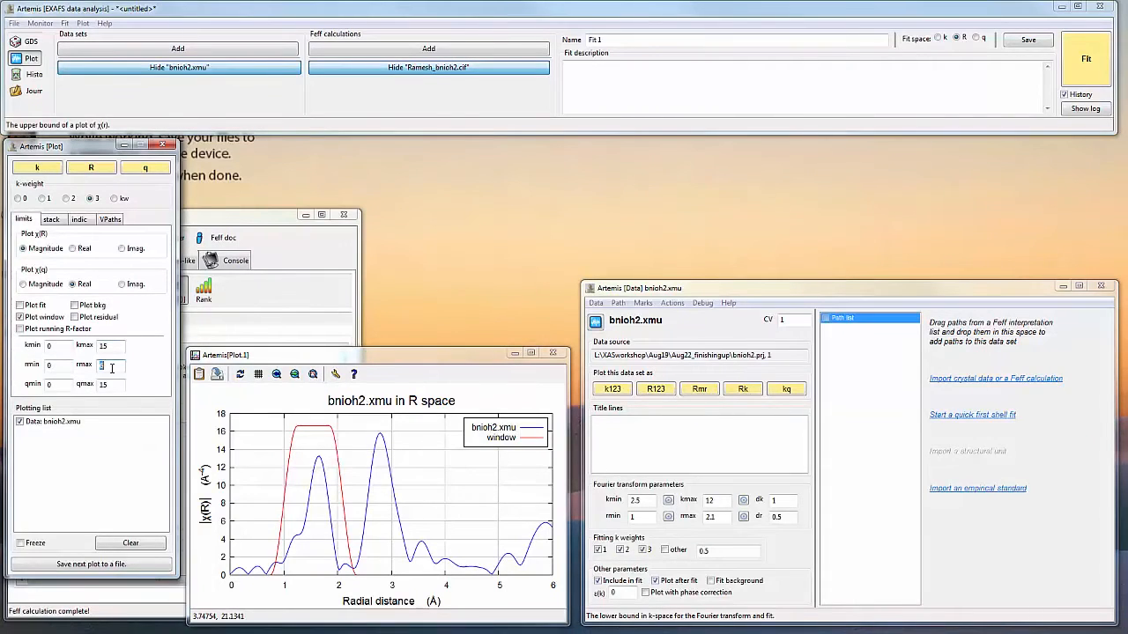
pyautogui.write('8')
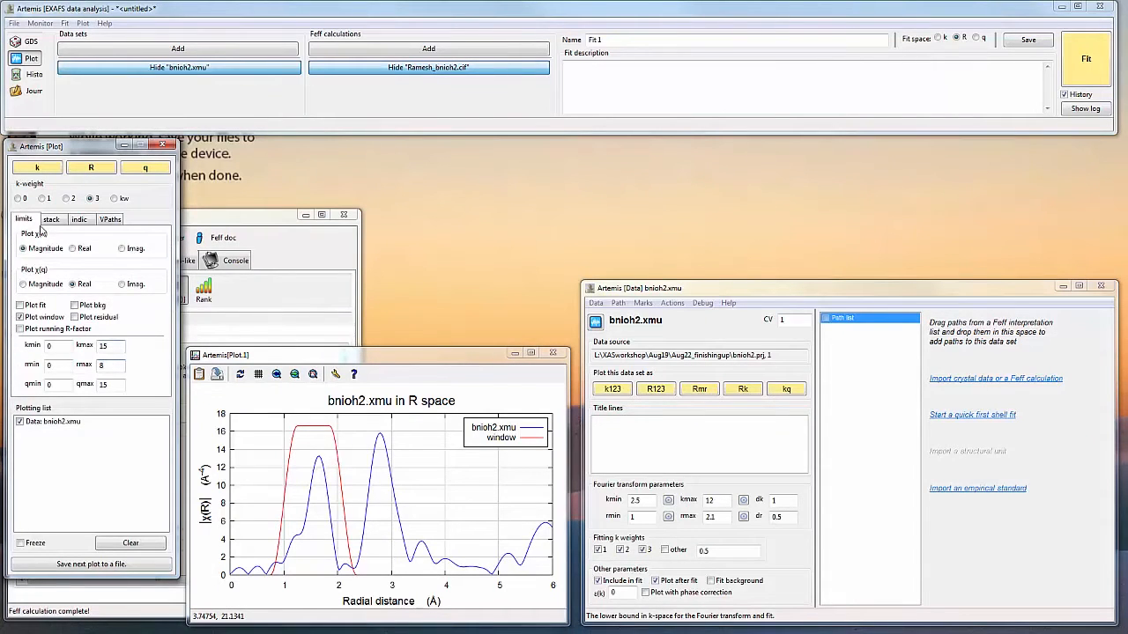
pyautogui.click(91, 167)
pyautogui.click(320, 353)
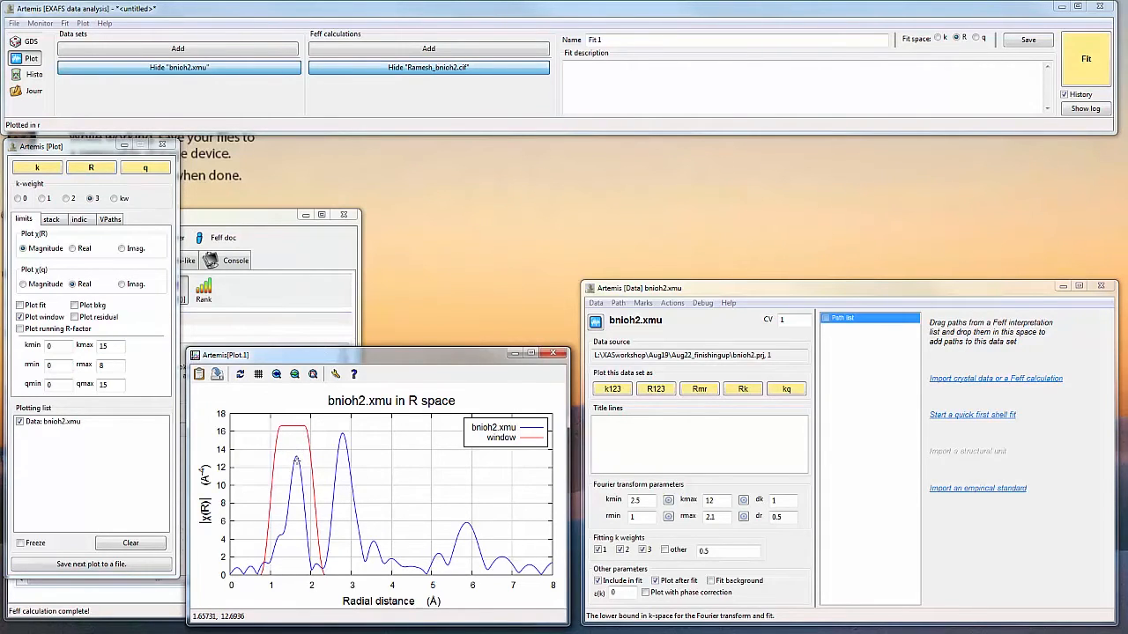
# Step: Widen the leg-count column in the scattering paths list and add the first O-H.1 single-scattering path to the bnioh2.xmu data set
pyautogui.click(275, 221)
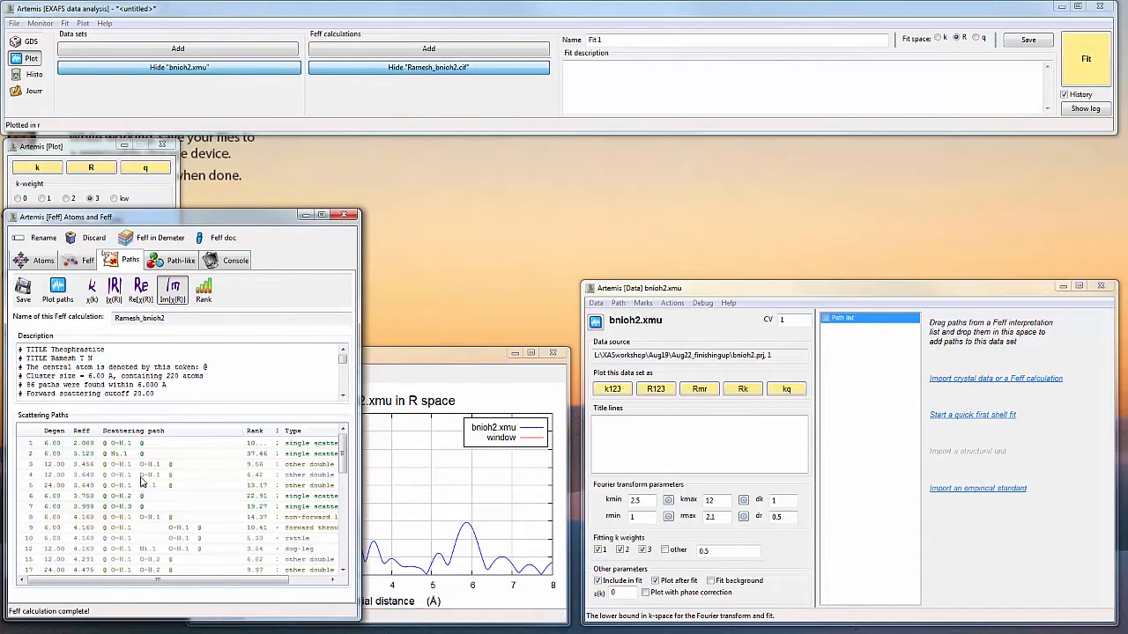
pyautogui.click(99, 445)
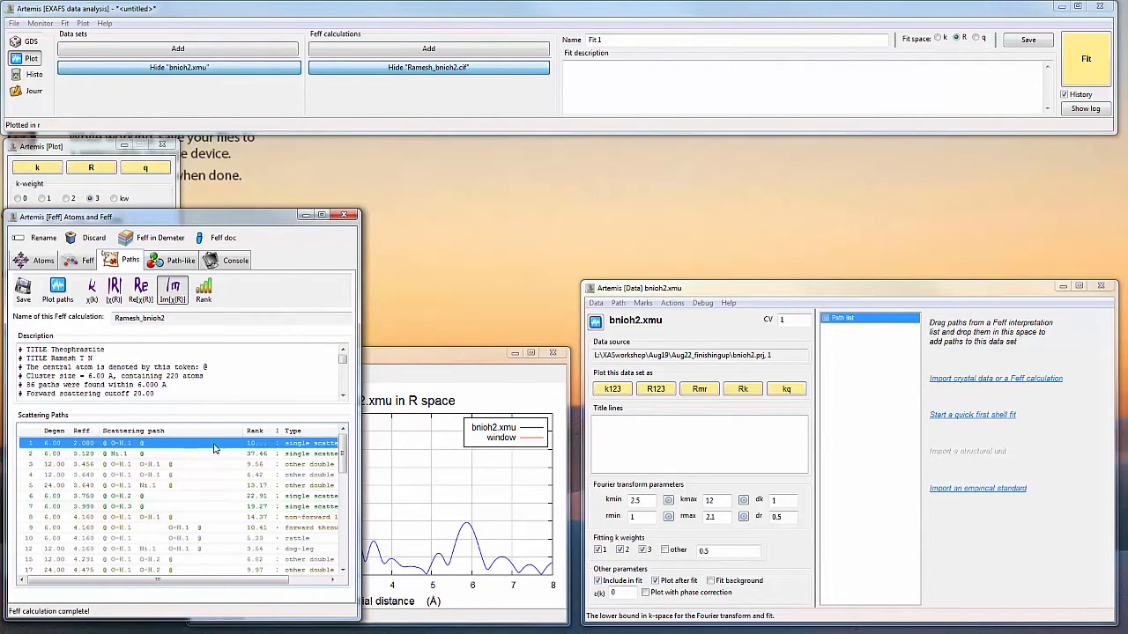
pyautogui.moveTo(281, 431); pyautogui.dragTo(293, 431)
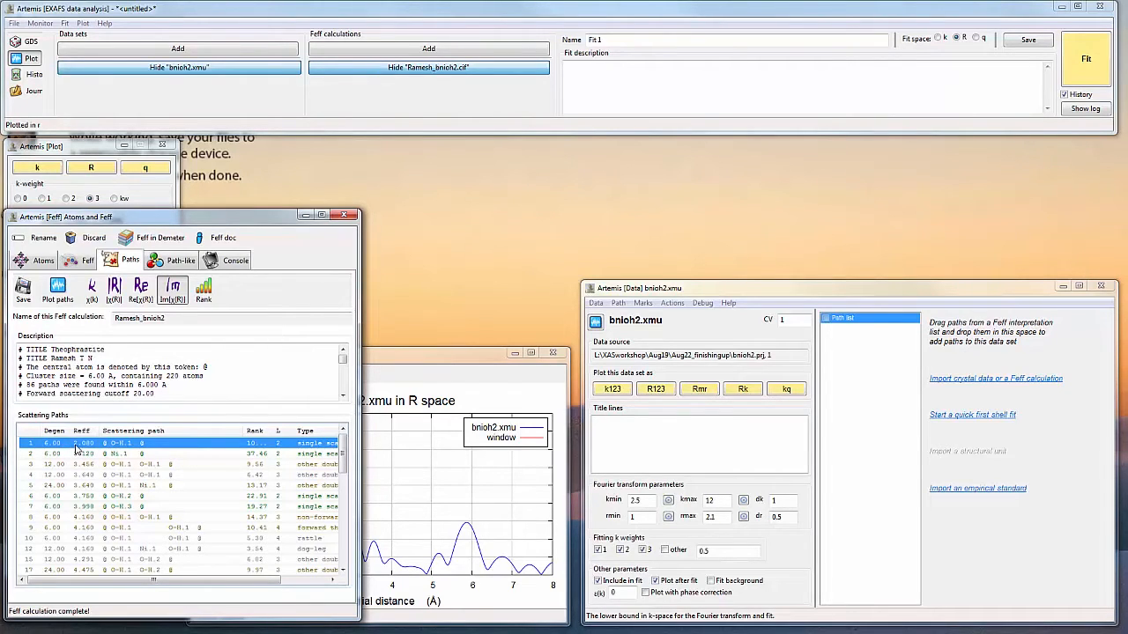
pyautogui.moveTo(78, 447); pyautogui.dragTo(868, 453)
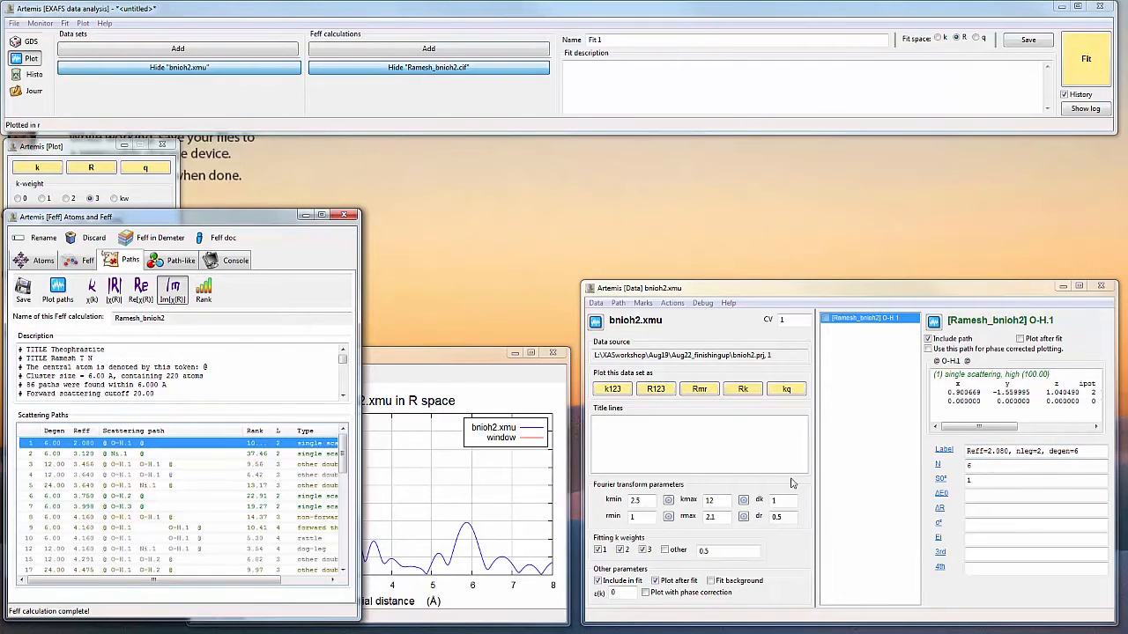
# Step: Assign the O-H.1 path parameters: amp for S0², enot for ΔE0, delr_Ni for ΔR and ss_Ni for σ²
pyautogui.doubleClick(977, 480)
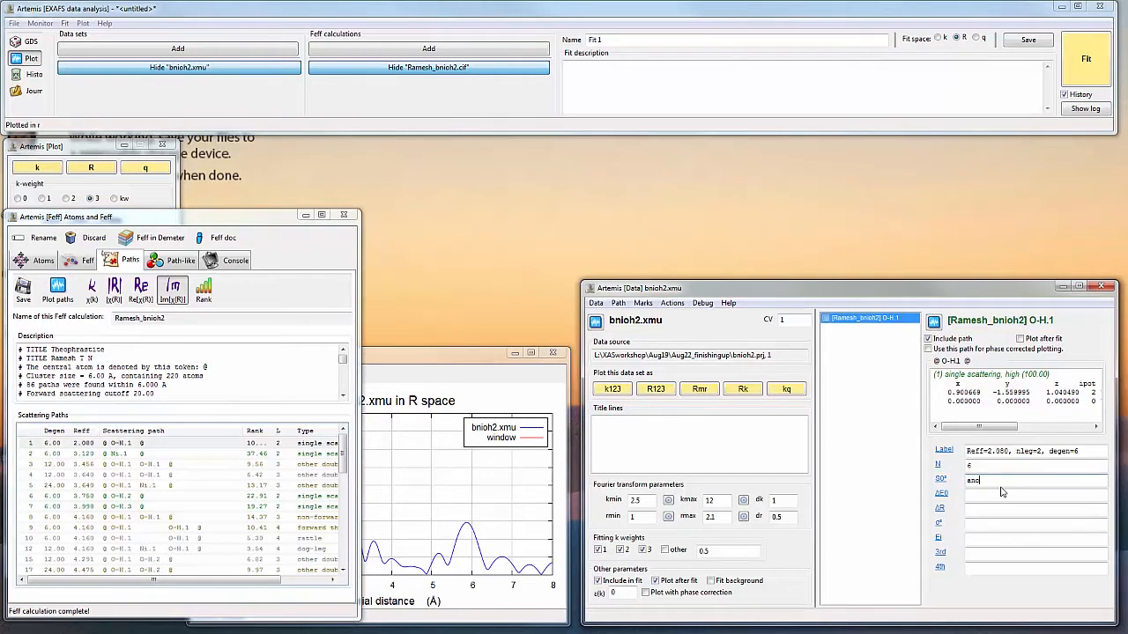
pyautogui.press('Tab')
pyautogui.write('enot')
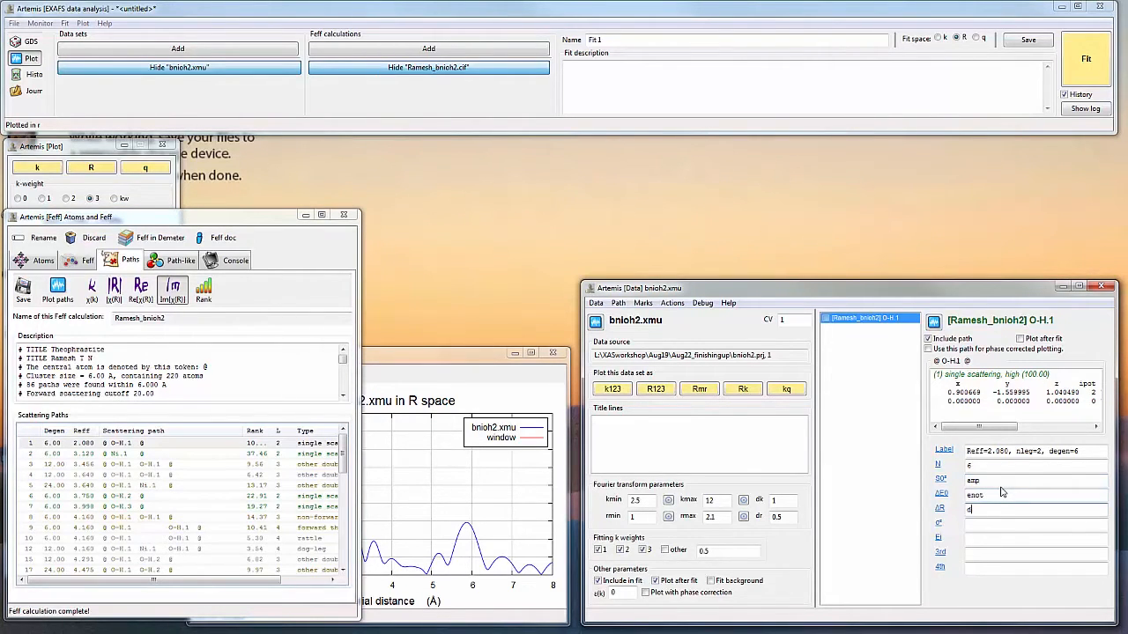
pyautogui.write('delr_N1')
pyautogui.press('Tab')
# Step: Bring the R-space plot forward and check the protocol slide's step on labelling path variables and transferring them to the GDS list
pyautogui.click(414, 353)
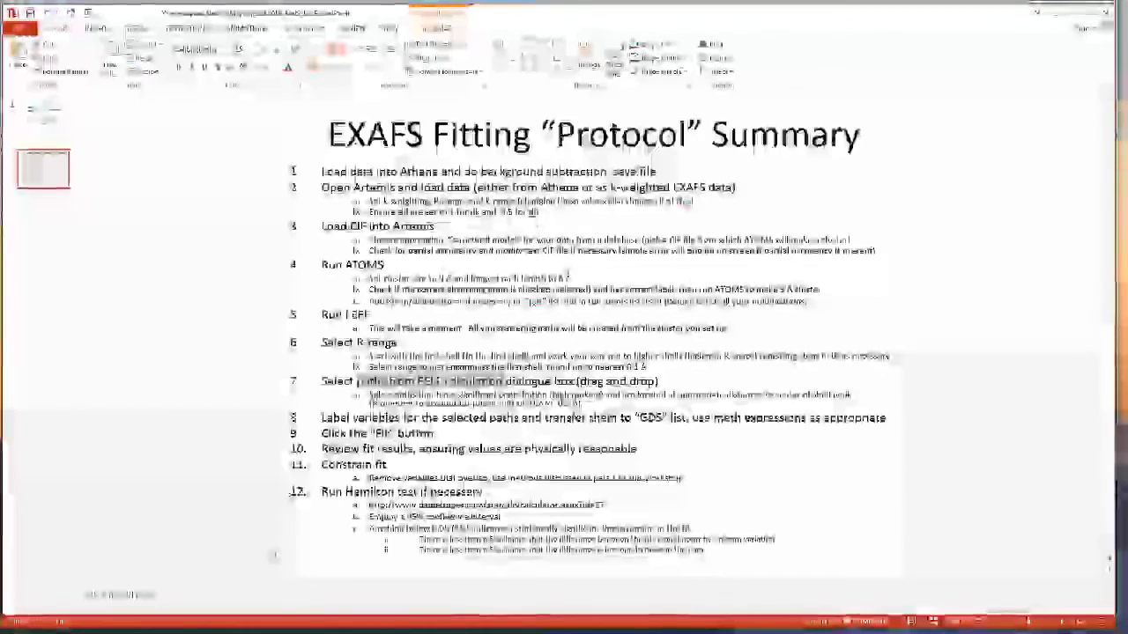
pyautogui.moveTo(371, 417); pyautogui.dragTo(736, 417)
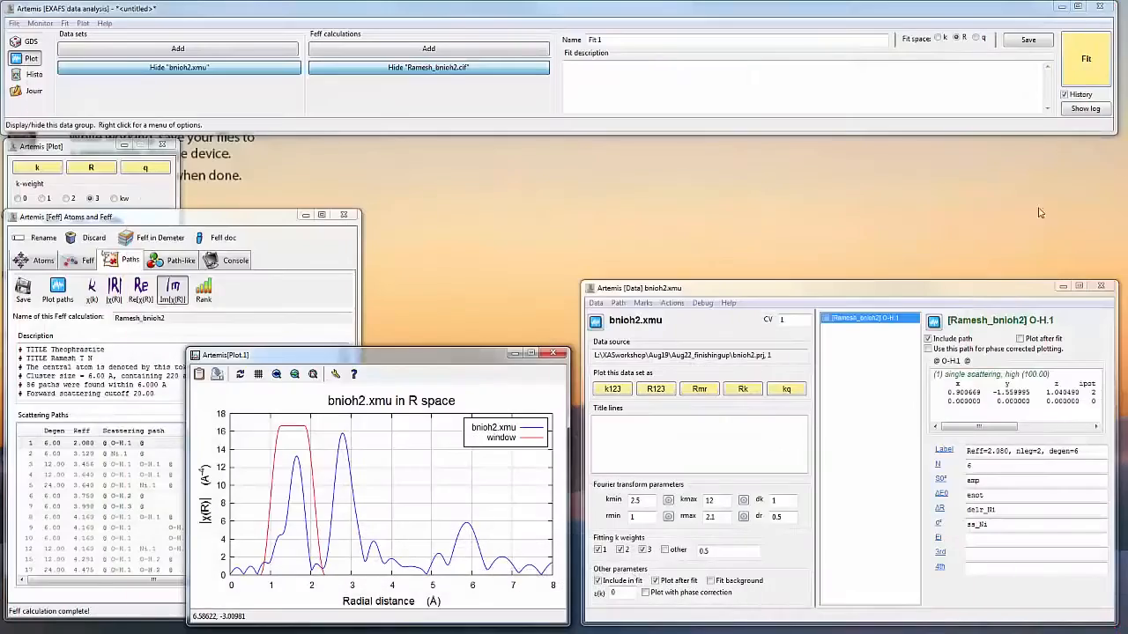
# Step: Define the O-H.1 path's amp, enot, delr_Ni and ss_Ni variables as guess parameters in the GDS list
pyautogui.click(1070, 12)
pyautogui.rightClick(1007, 484)
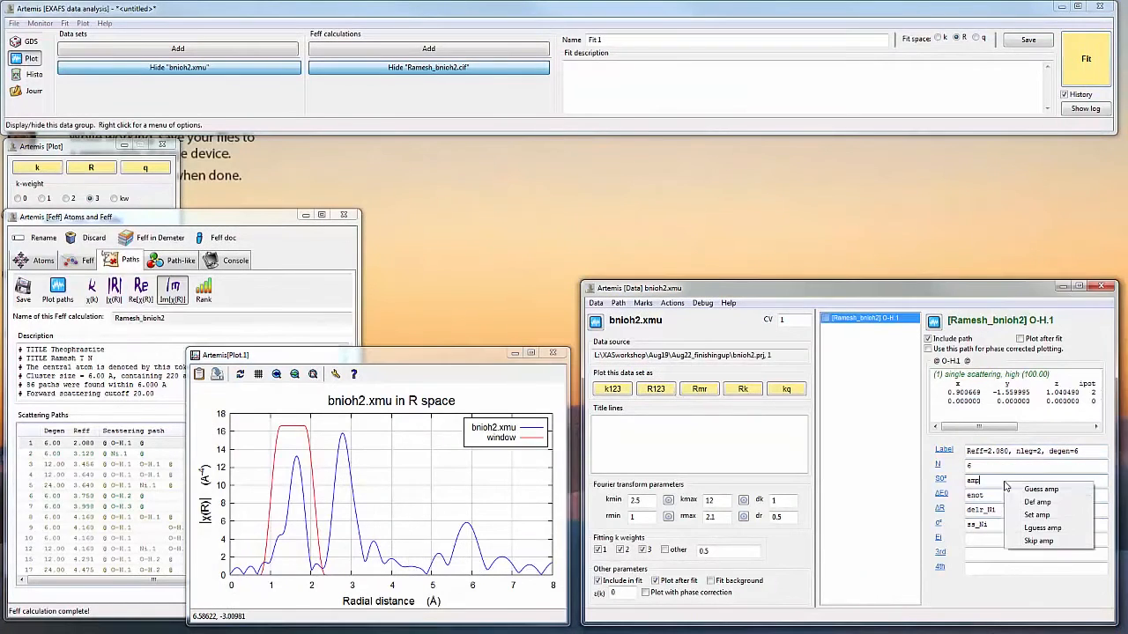
pyautogui.click(1029, 497)
pyautogui.rightClick(1015, 496)
pyautogui.click(1036, 503)
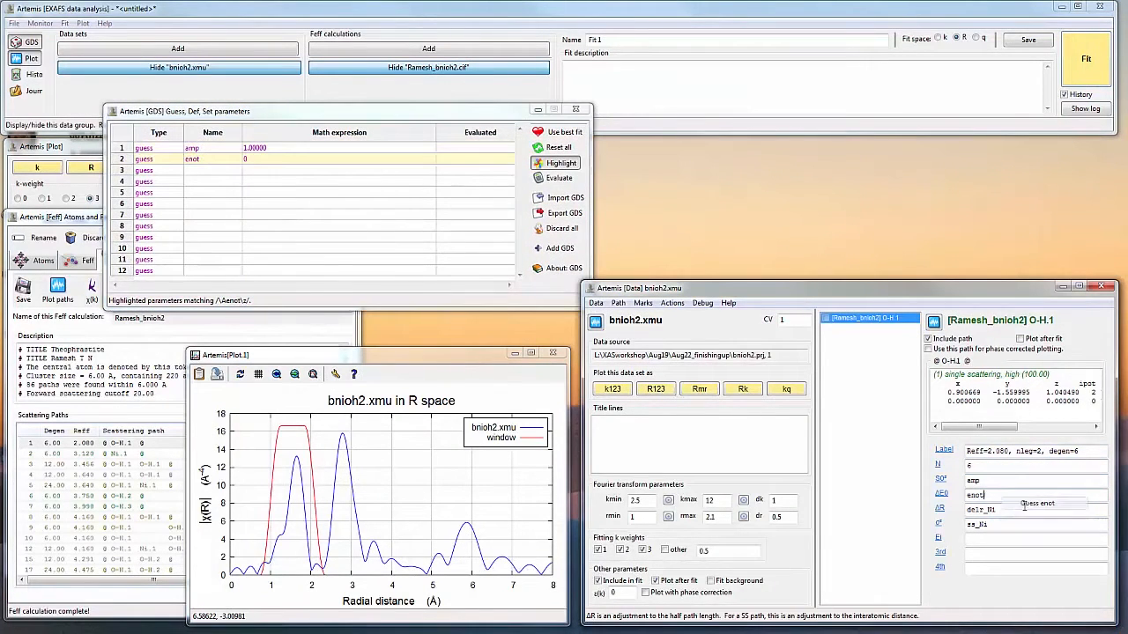
pyautogui.rightClick(1013, 510)
pyautogui.click(1036, 517)
pyautogui.rightClick(1017, 526)
pyautogui.click(1037, 535)
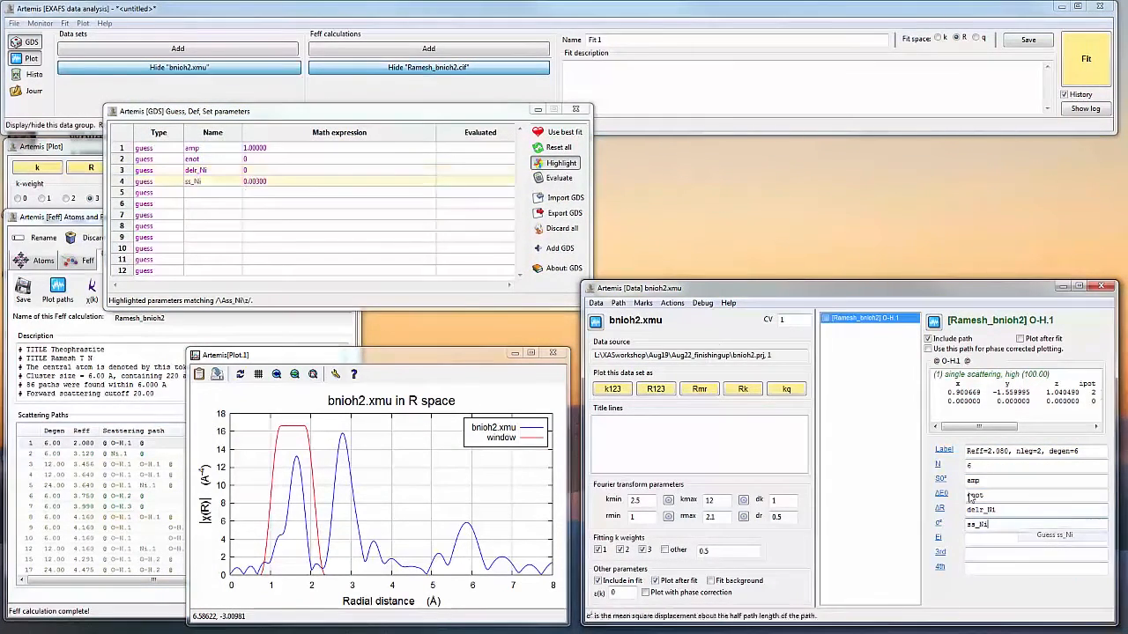
# Step: Run the first-shell fit and arrange the GDS and fit log windows so both can be read
pyautogui.click(1075, 79)
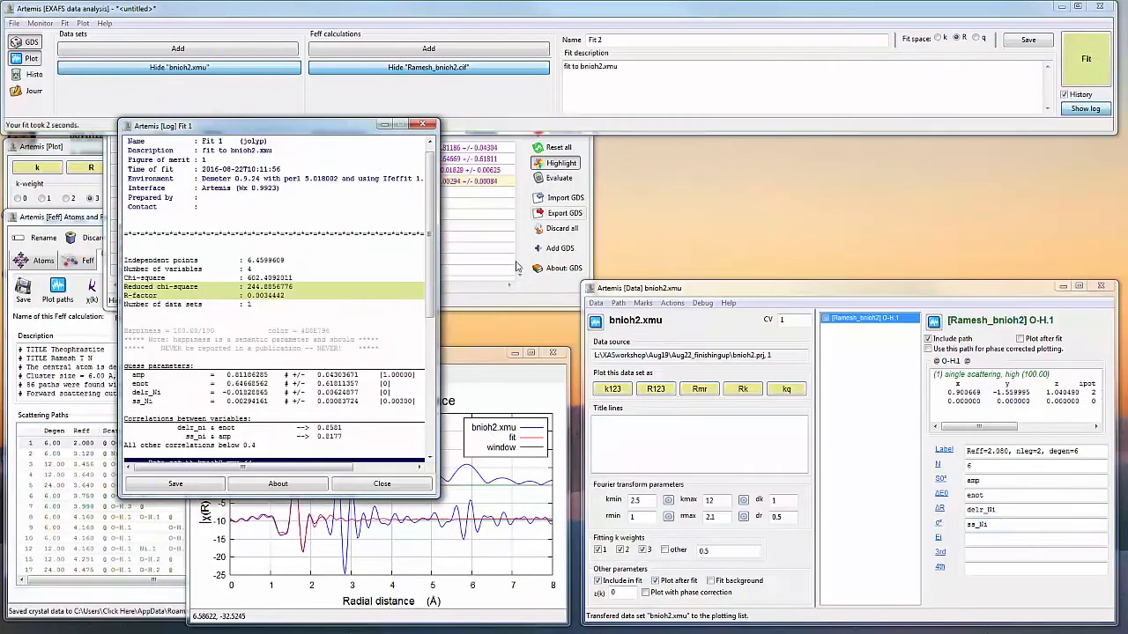
pyautogui.click(525, 301)
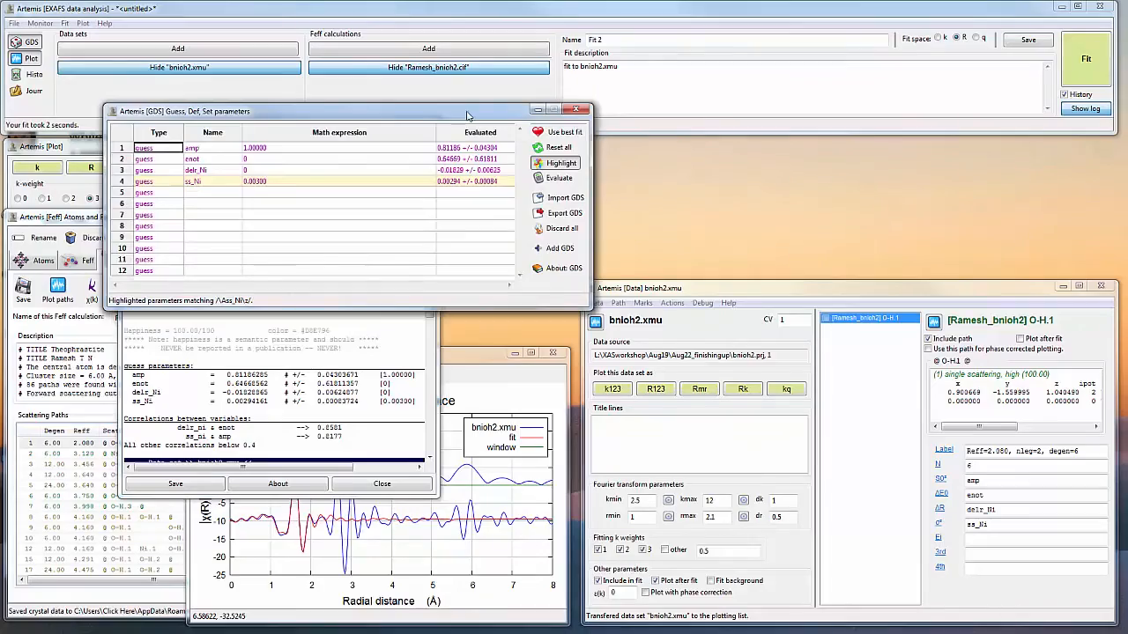
pyautogui.moveTo(423, 112); pyautogui.dragTo(885, 118)
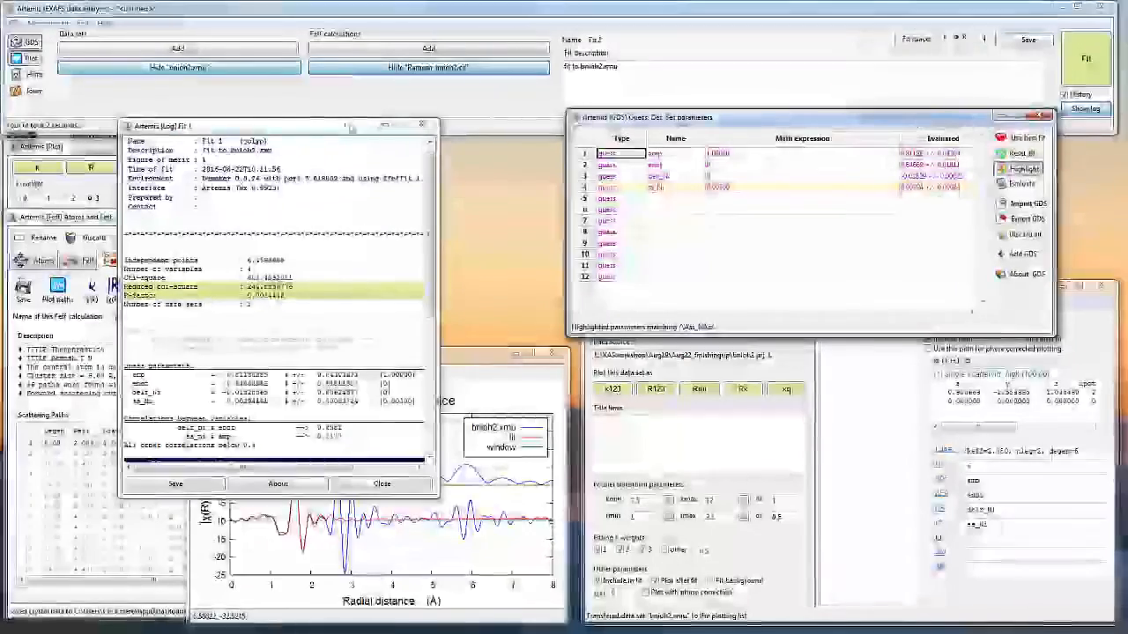
pyautogui.moveTo(363, 128); pyautogui.dragTo(604, 79)
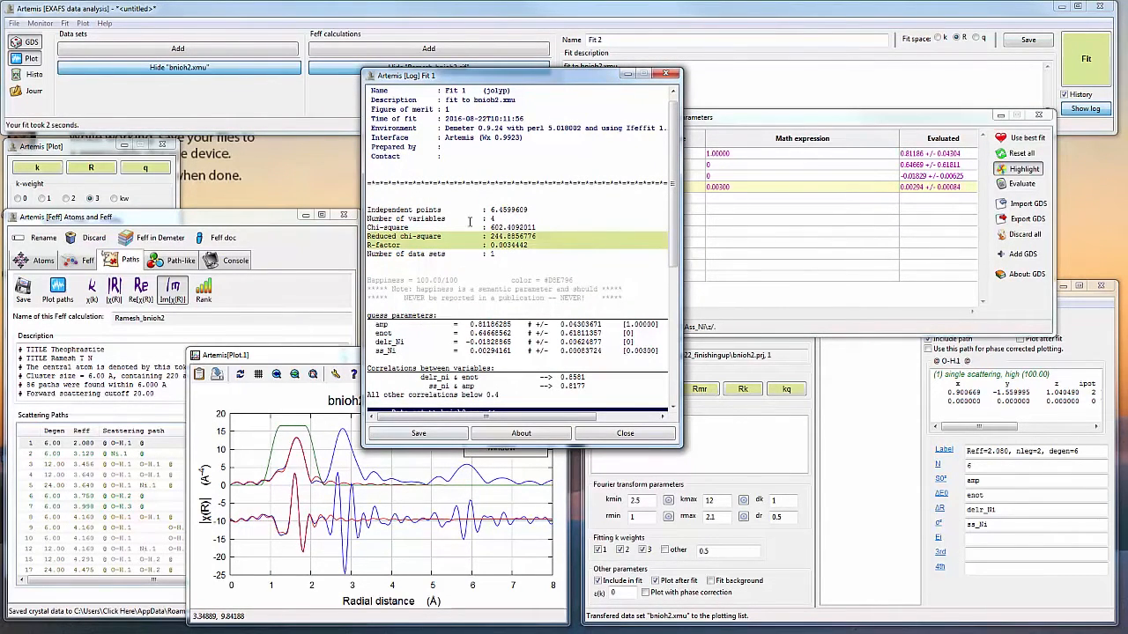
# Step: Examine the fit log's R-factor and the best-fit values and uncertainties of enot, delr_Ni and ss_Ni
pyautogui.moveTo(511, 208); pyautogui.dragTo(489, 245)
pyautogui.scroll(-1, 494, 265)
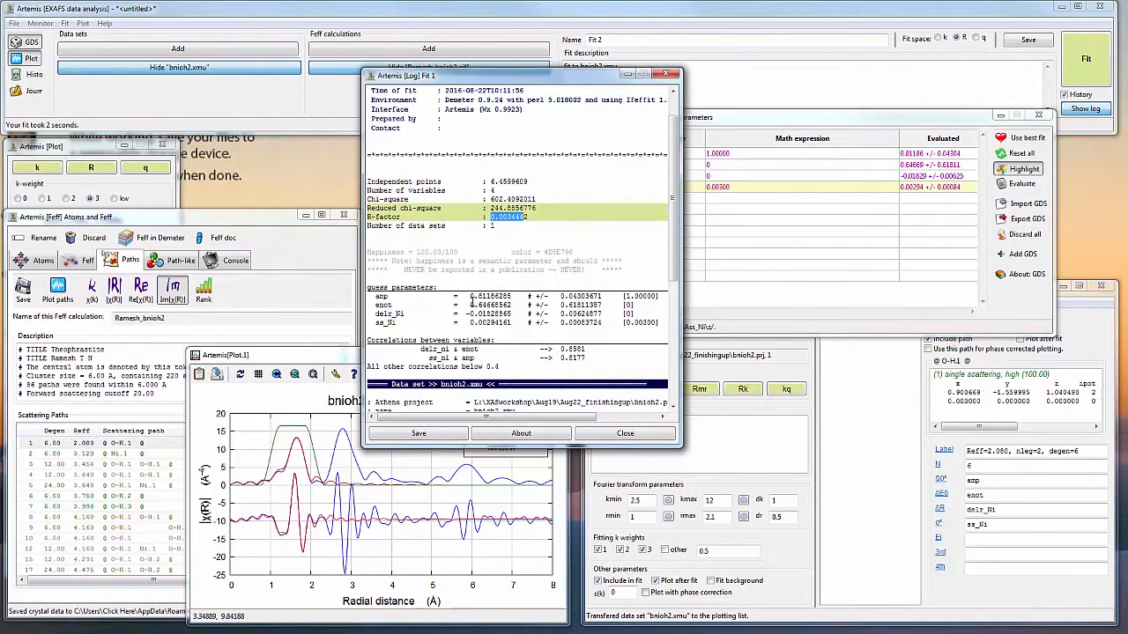
pyautogui.moveTo(462, 305); pyautogui.dragTo(507, 304)
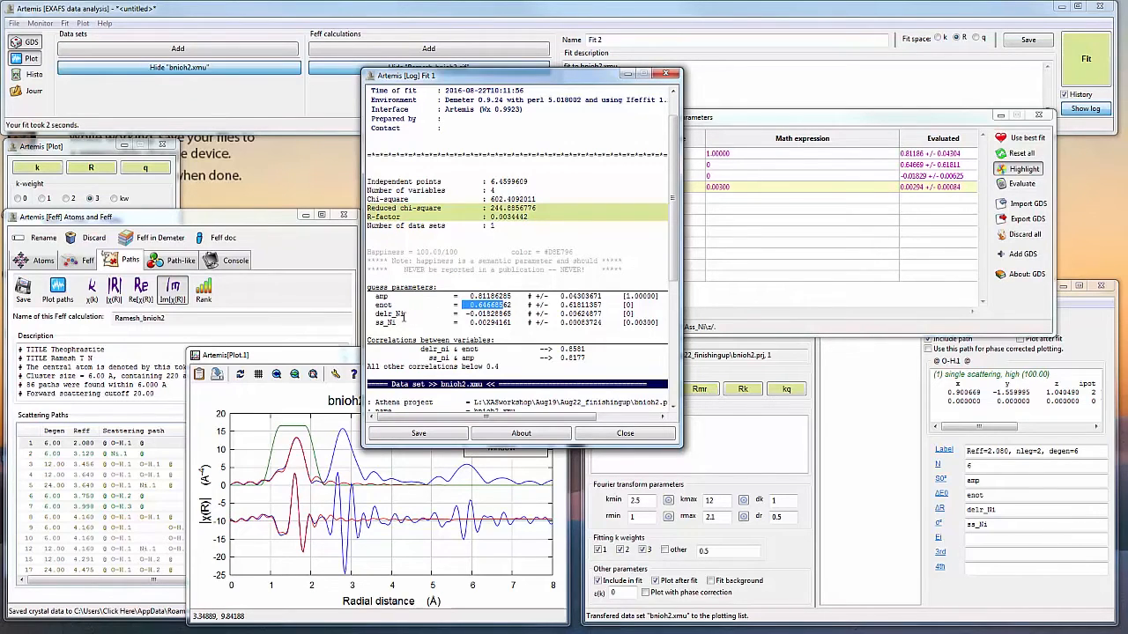
pyautogui.moveTo(494, 314); pyautogui.dragTo(583, 315)
pyautogui.moveTo(479, 322); pyautogui.dragTo(563, 329)
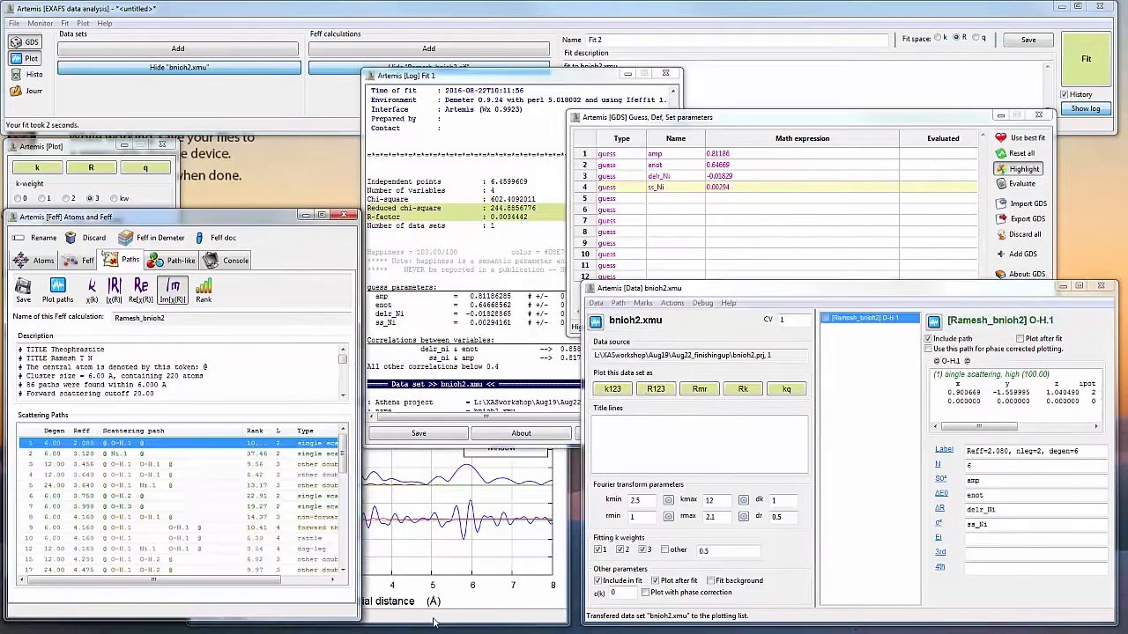
# Step: Set the bnioh2.xmu Fourier transform rmax to 3.4 and replot the data and fit in R space
pyautogui.click(431, 618)
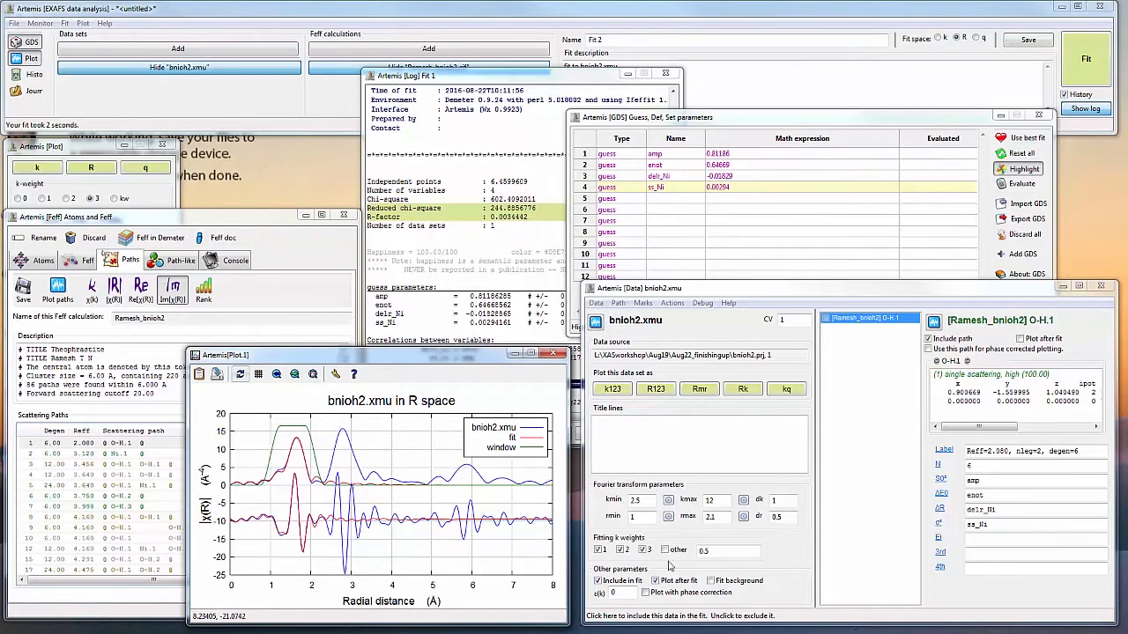
pyautogui.click(689, 521)
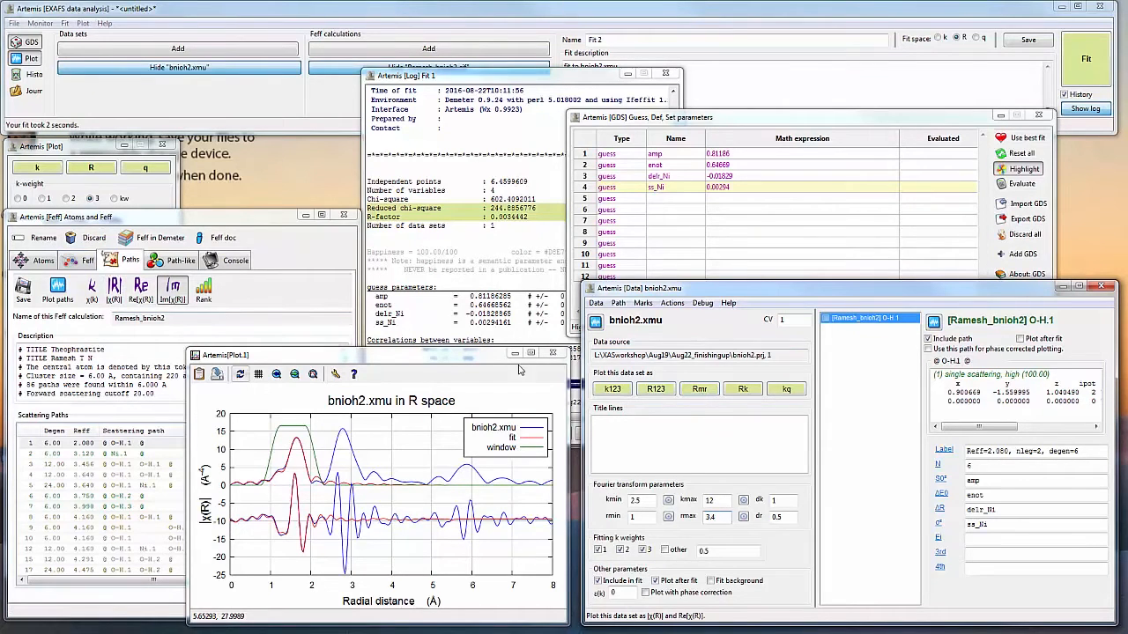
pyautogui.click(91, 170)
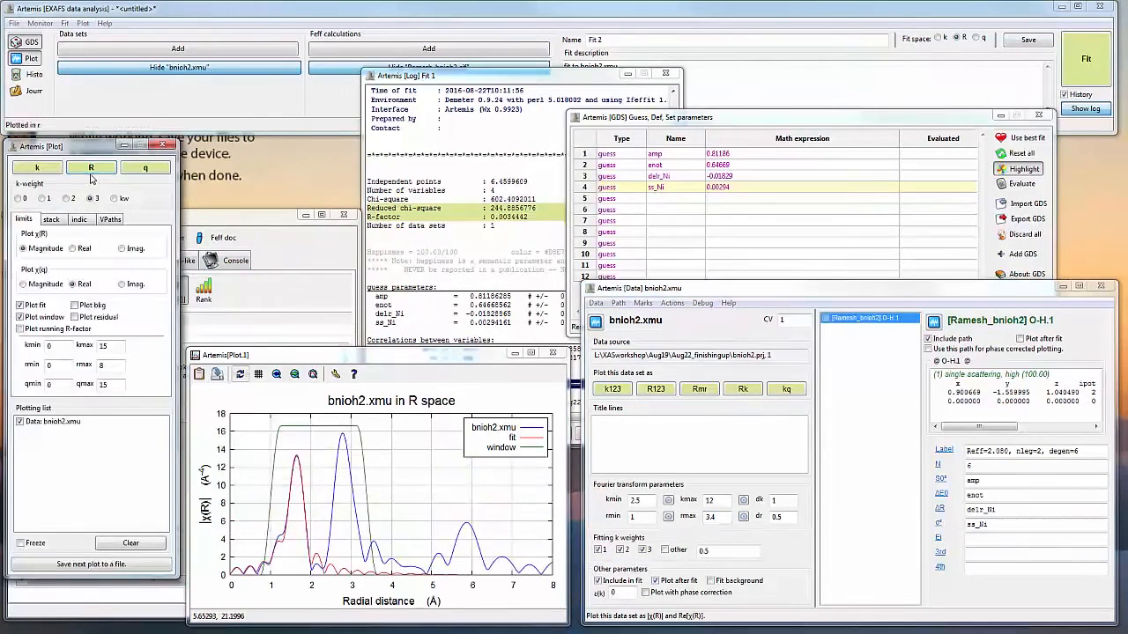
# Step: Add the second scattering path, Ni.1 single scattering, from the Feff paths list to the bnioh2.xmu data set
pyautogui.click(244, 222)
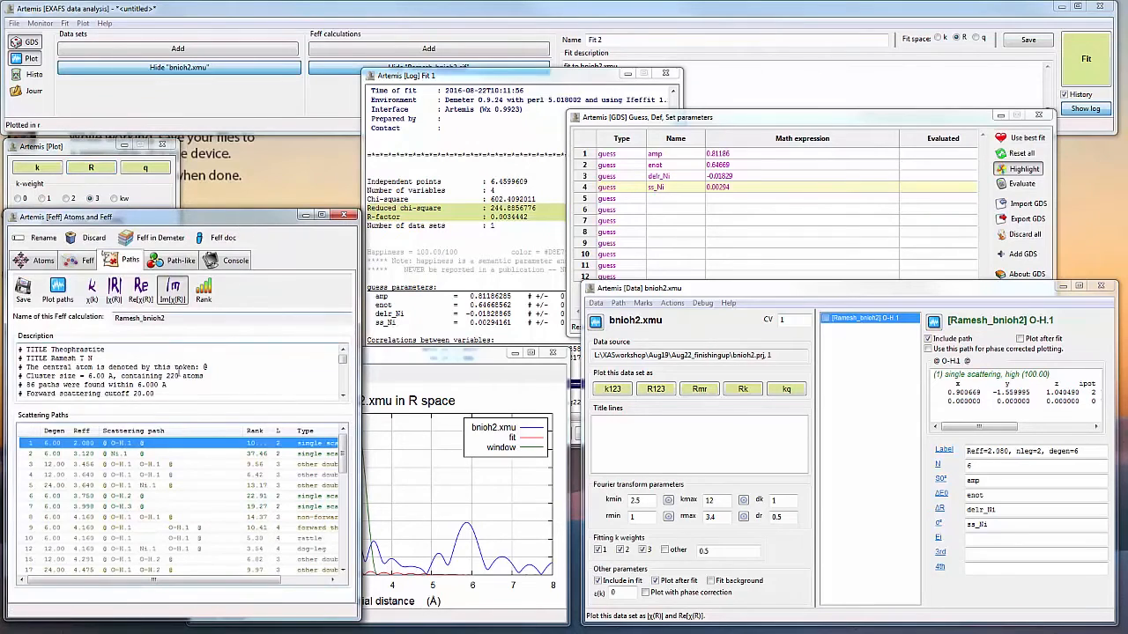
pyautogui.click(148, 456)
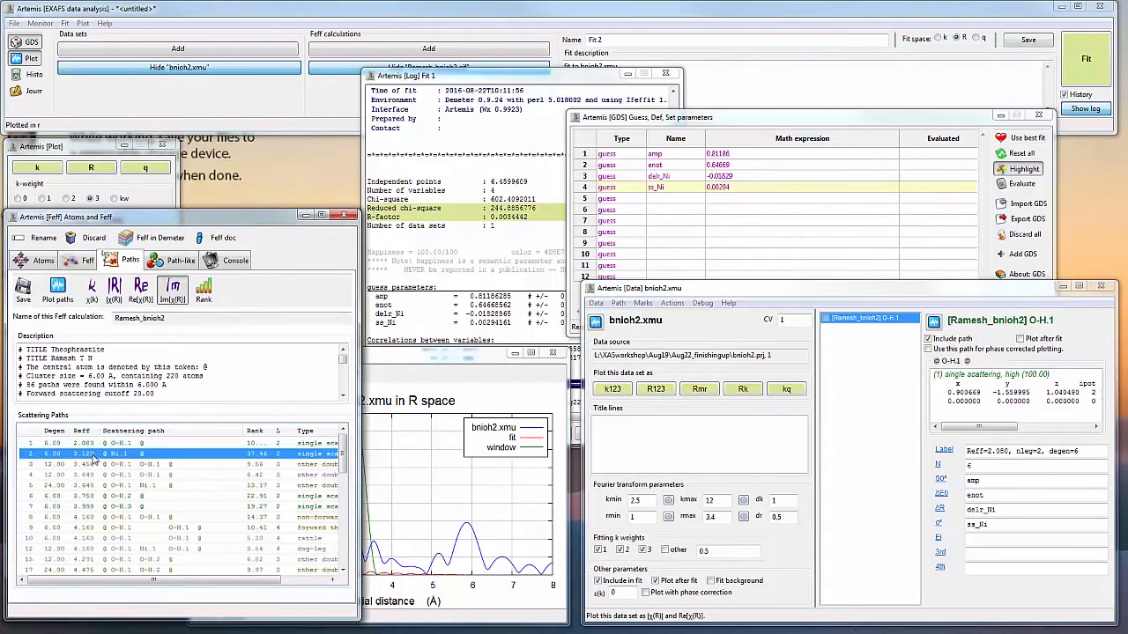
pyautogui.moveTo(874, 427); pyautogui.dragTo(875, 425)
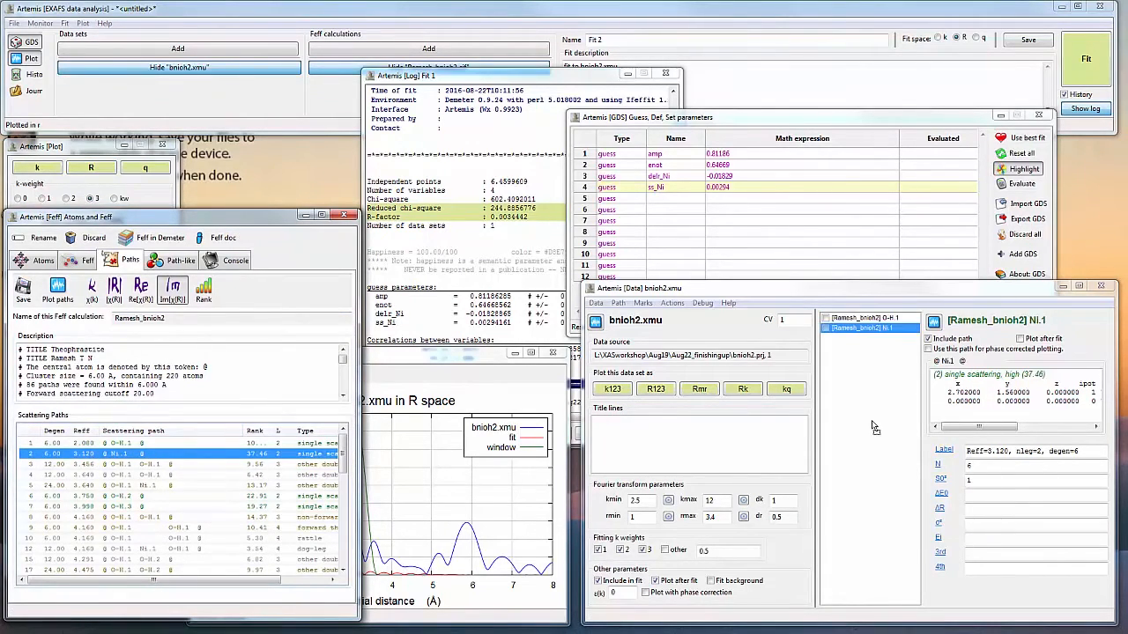
# Step: Assign the Ni.1 path parameters: amp for S0², enot for ΔE0, and delr_Ni for both ΔR and σ²
pyautogui.click(976, 466)
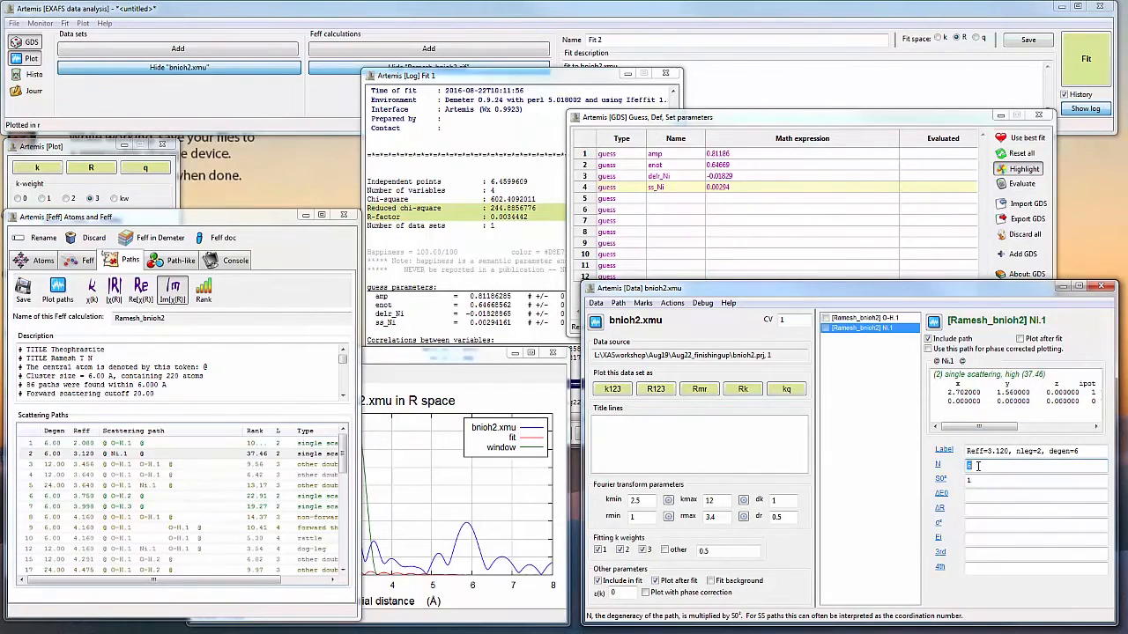
pyautogui.press('Tab')
pyautogui.press('Tab')
pyautogui.write('enot')
pyautogui.press('Tab')
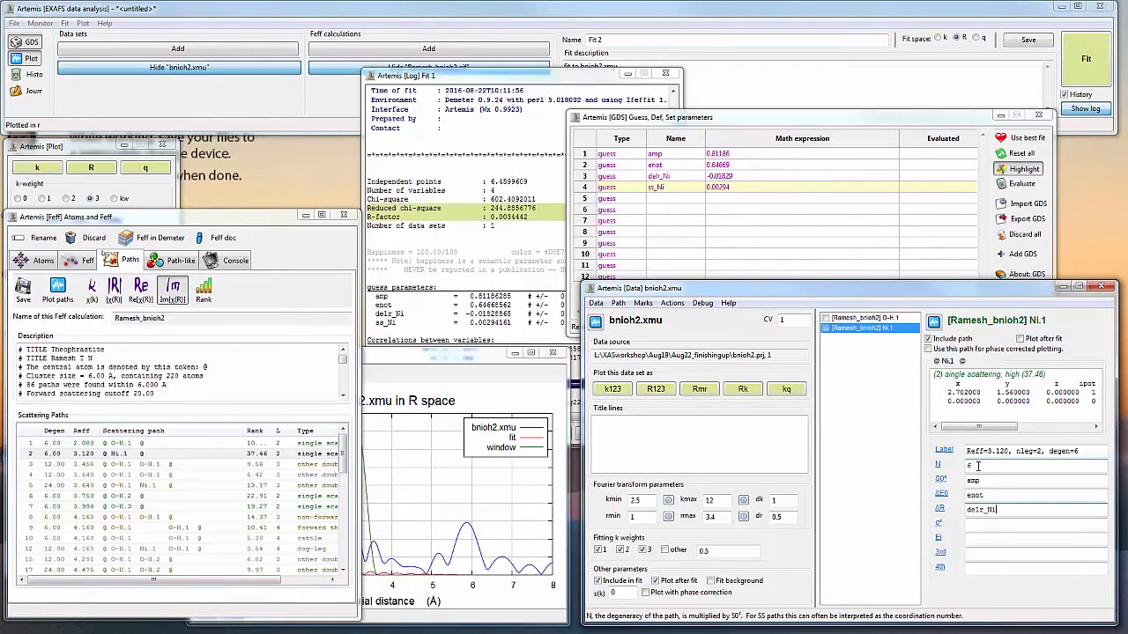
pyautogui.press('Tab')
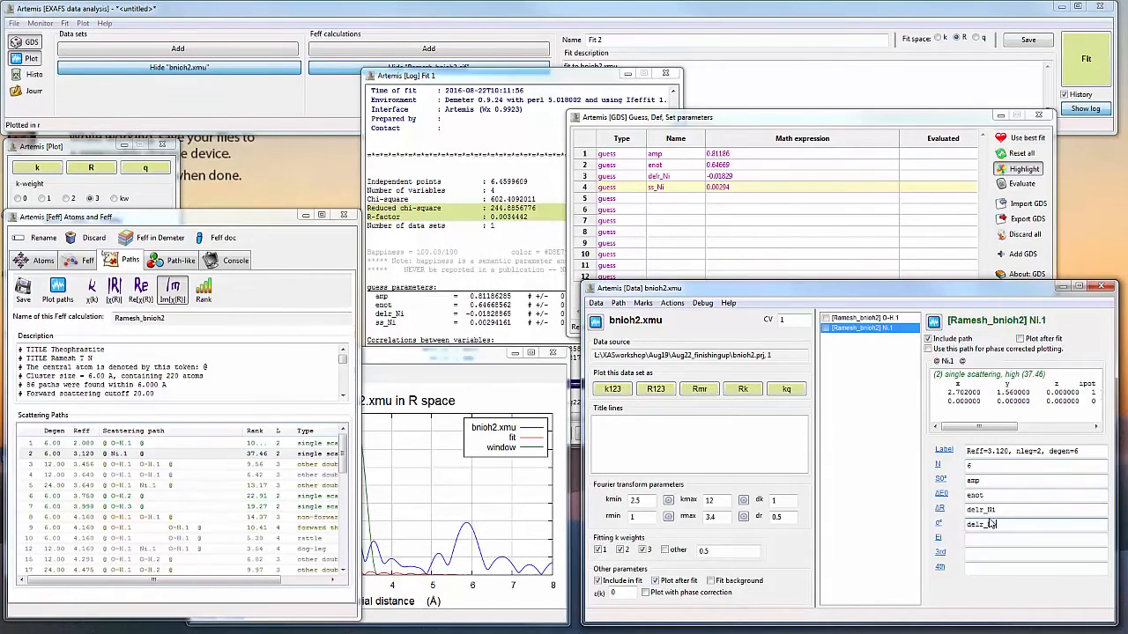
# Step: Change the O-H.1 path's ΔR variable to delr_O and its σ² variable to ss_O
pyautogui.click(867, 318)
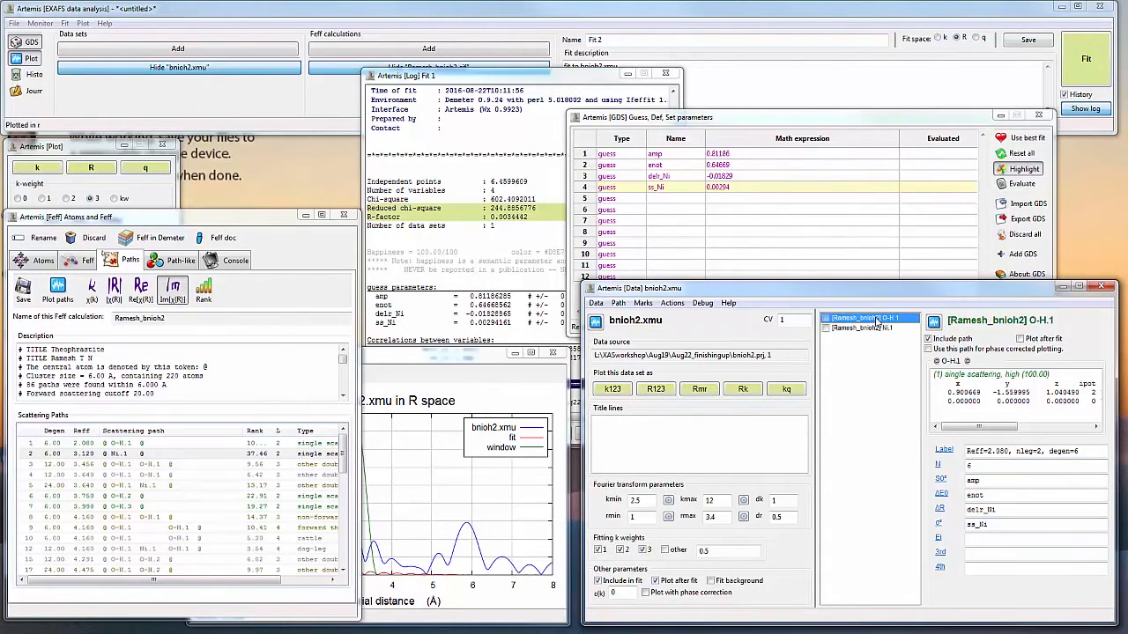
pyautogui.moveTo(986, 510); pyautogui.dragTo(1001, 510)
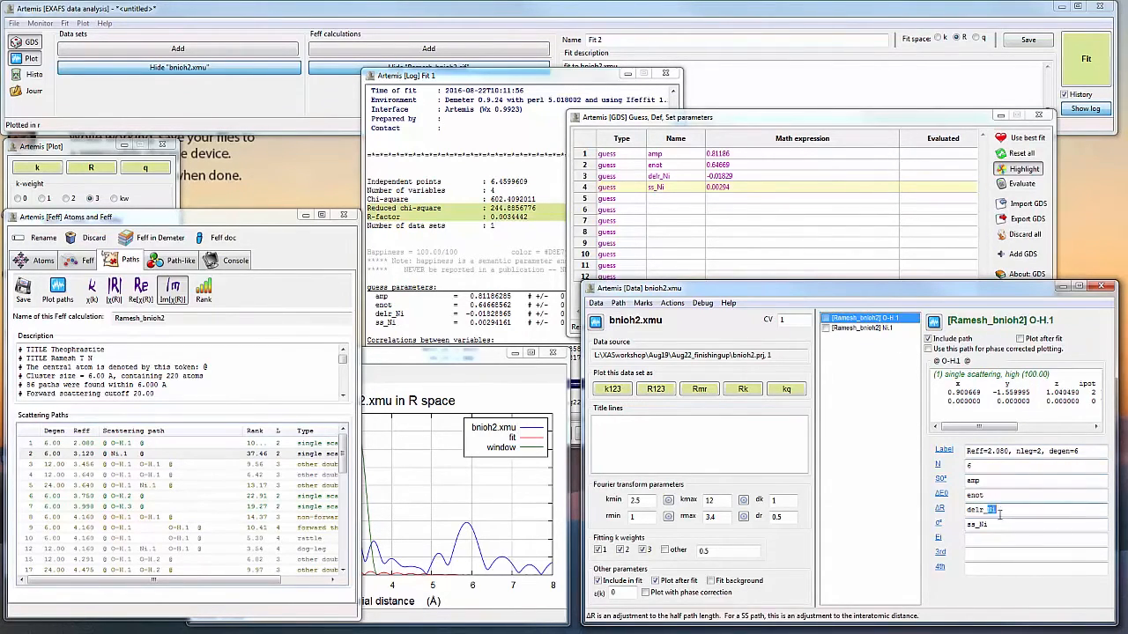
pyautogui.write('O')
pyautogui.click(988, 524)
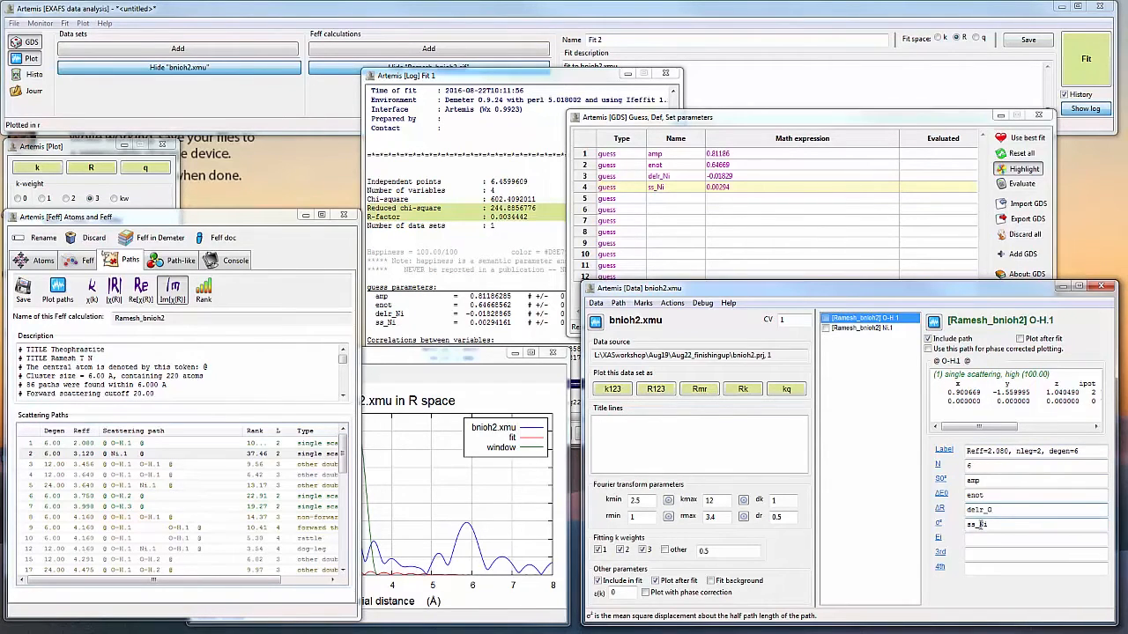
pyautogui.moveTo(978, 524); pyautogui.dragTo(988, 524)
pyautogui.write('O')
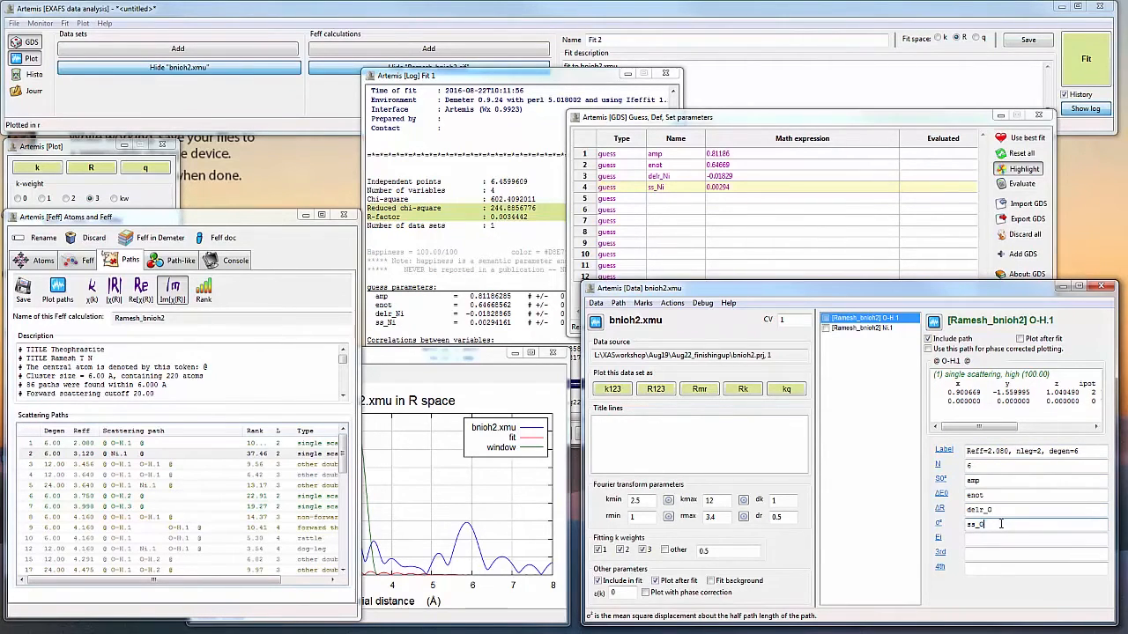
# Step: Define the O-H.1 path's delr_O and ss_O variables as guess parameters in the GDS list
pyautogui.click(892, 329)
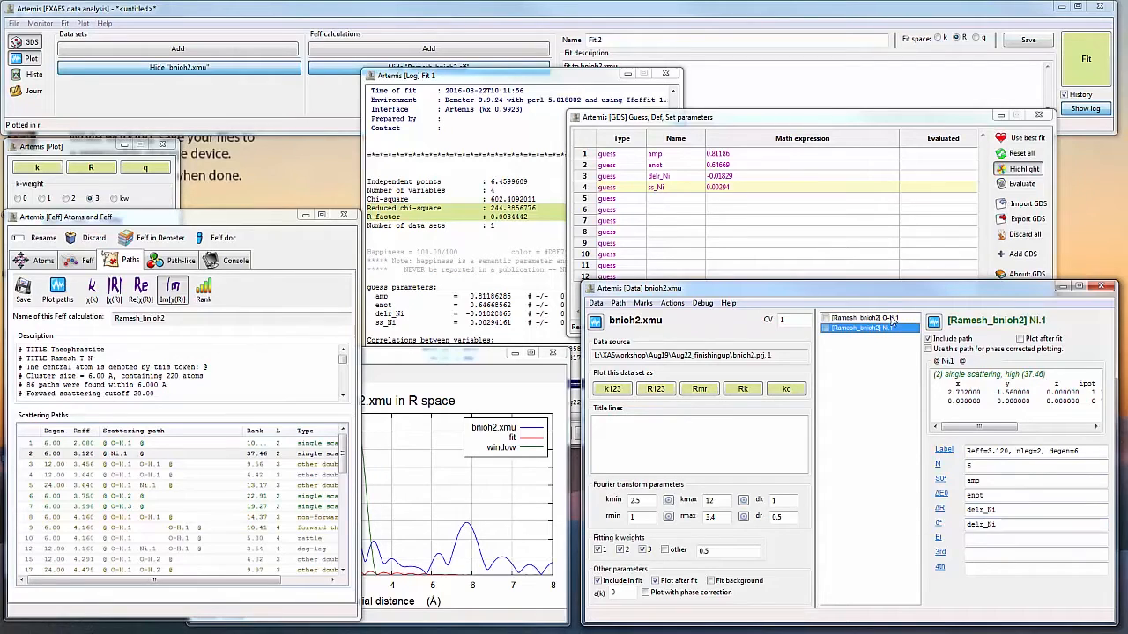
pyautogui.click(892, 319)
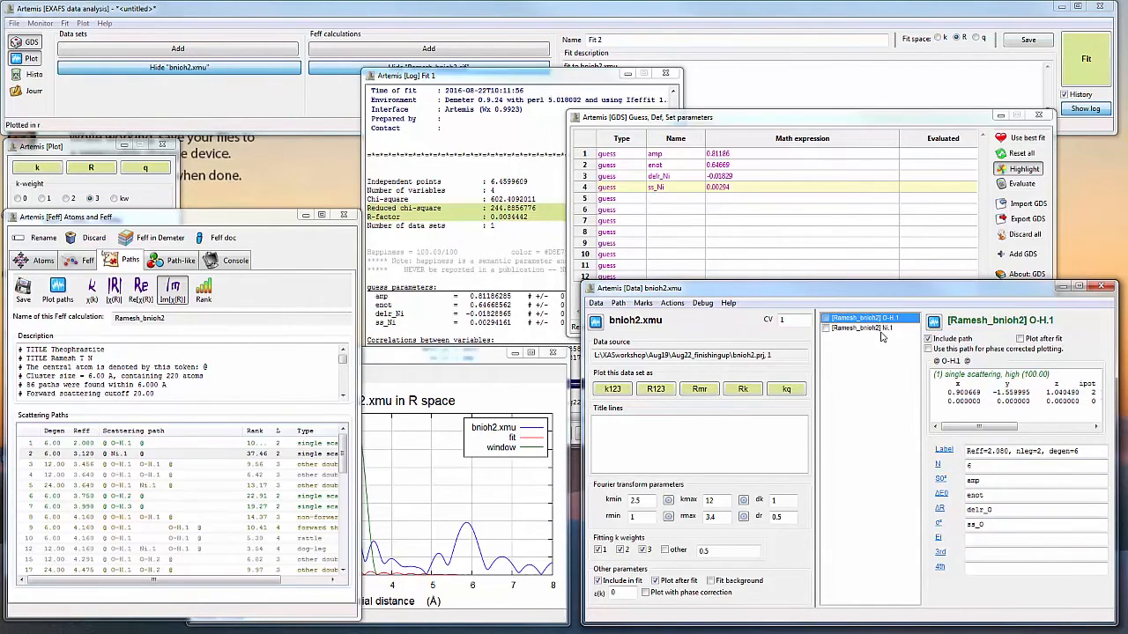
pyautogui.rightClick(1002, 509)
pyautogui.click(1021, 521)
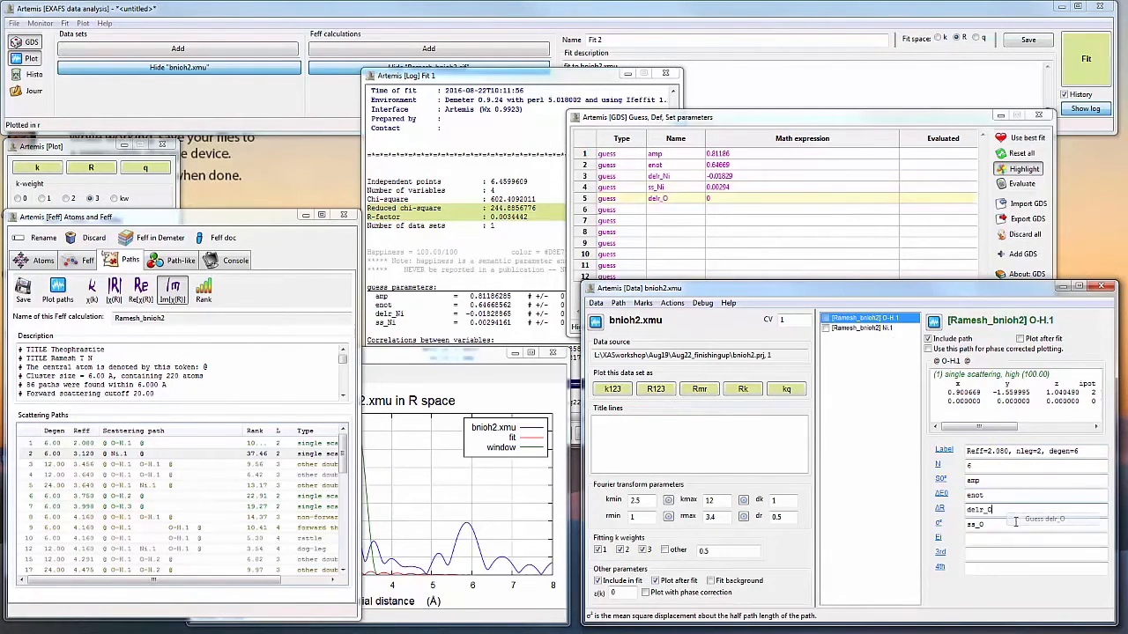
pyautogui.rightClick(1017, 526)
pyautogui.click(1020, 532)
# Step: Try to run the two-path fit and read the error report in the fit log
pyautogui.click(893, 328)
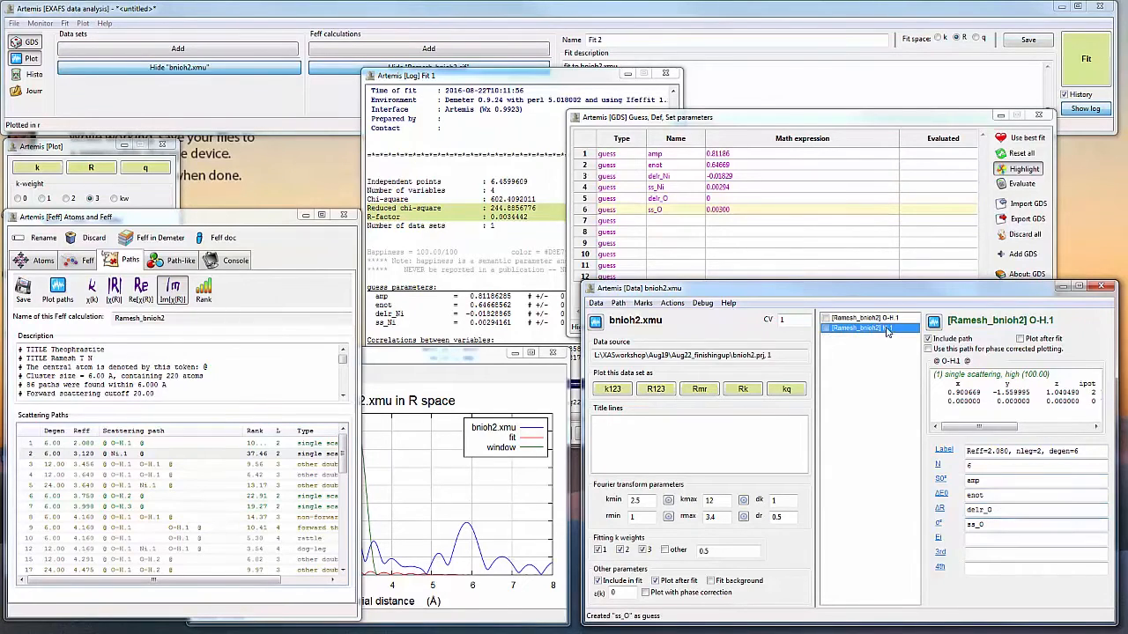
pyautogui.click(1084, 81)
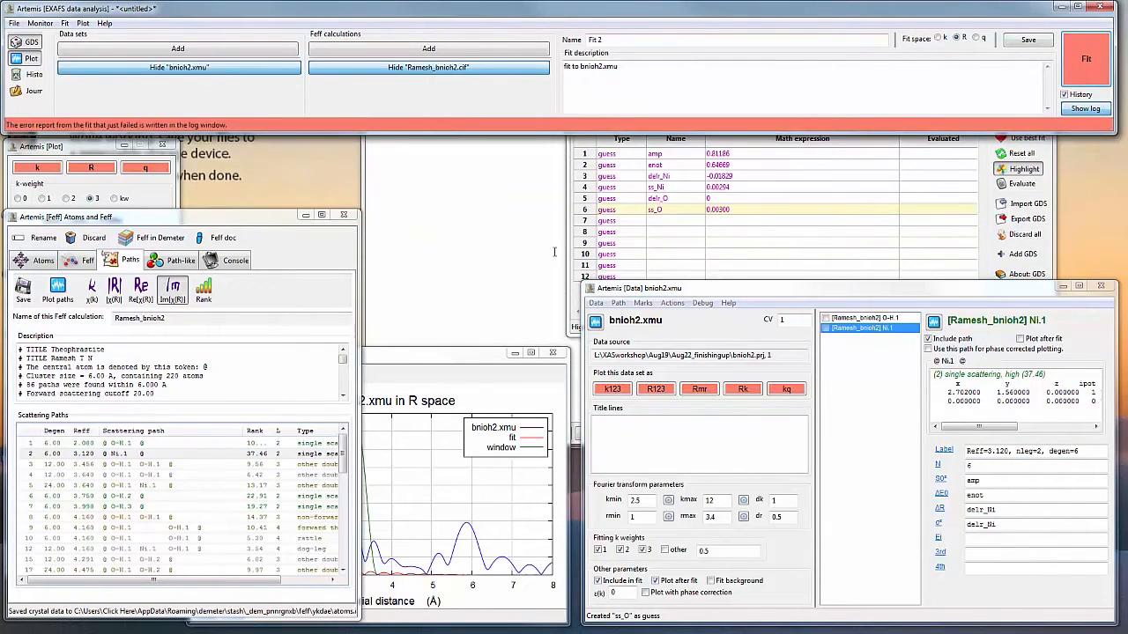
pyautogui.click(1088, 110)
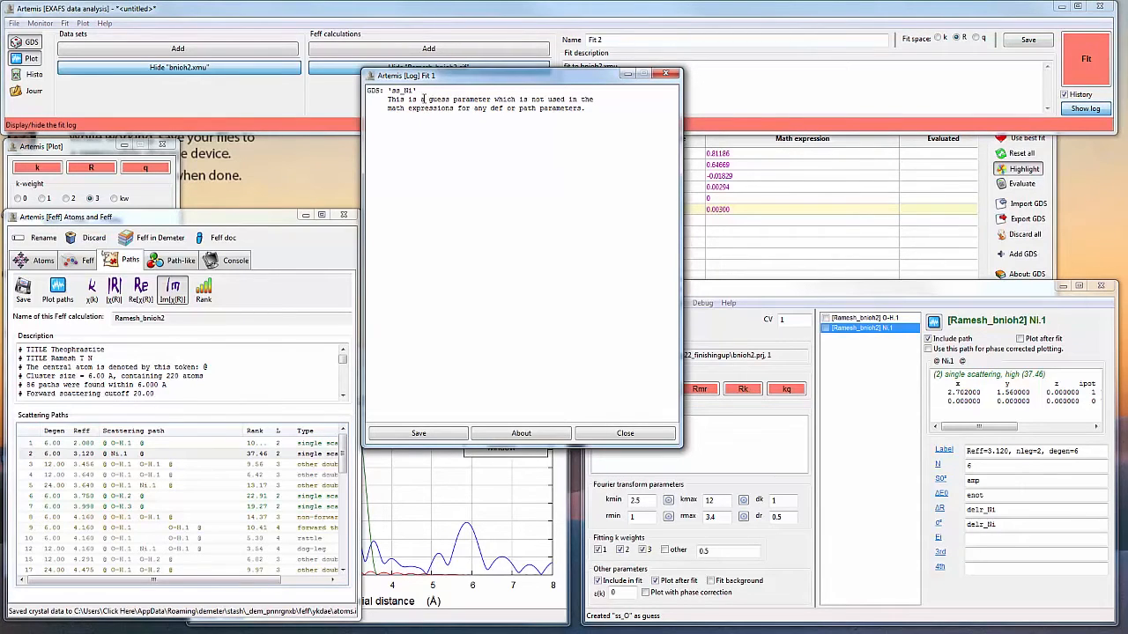
pyautogui.moveTo(420, 98); pyautogui.dragTo(567, 107)
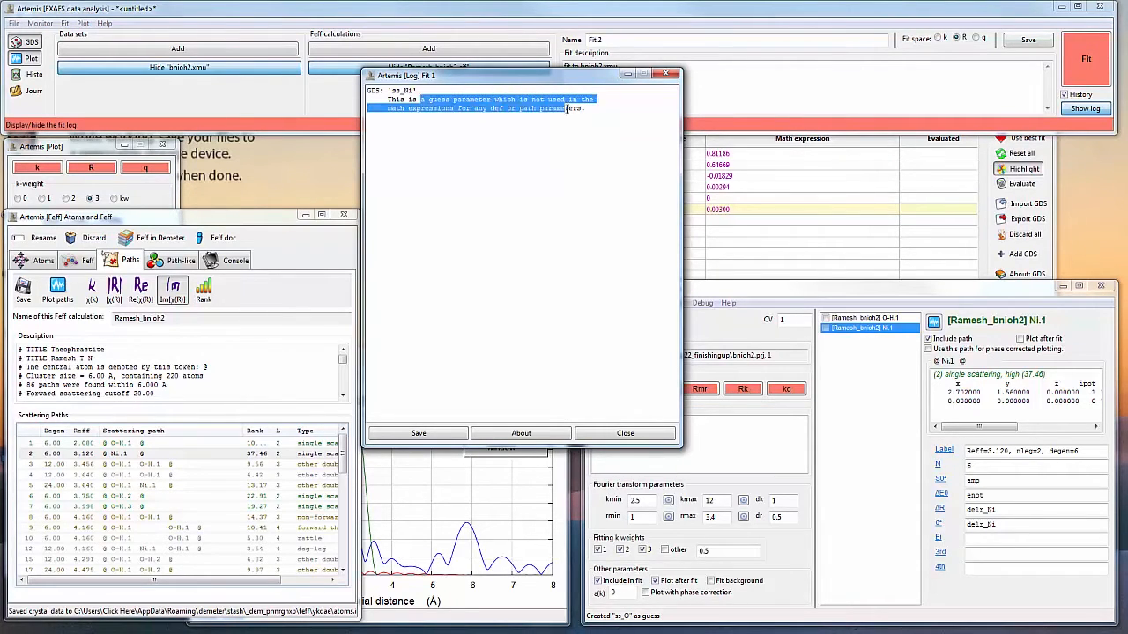
# Step: Correct the Ni.1 path's σ² variable to ss_Ni and set it as a guess parameter
pyautogui.click(847, 211)
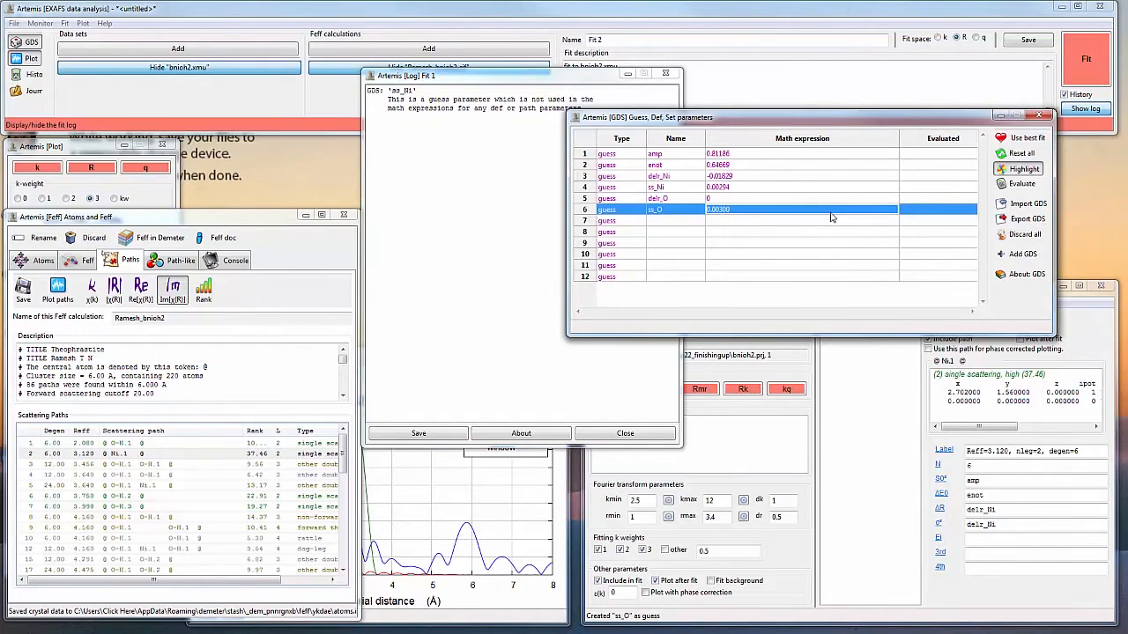
pyautogui.click(999, 524)
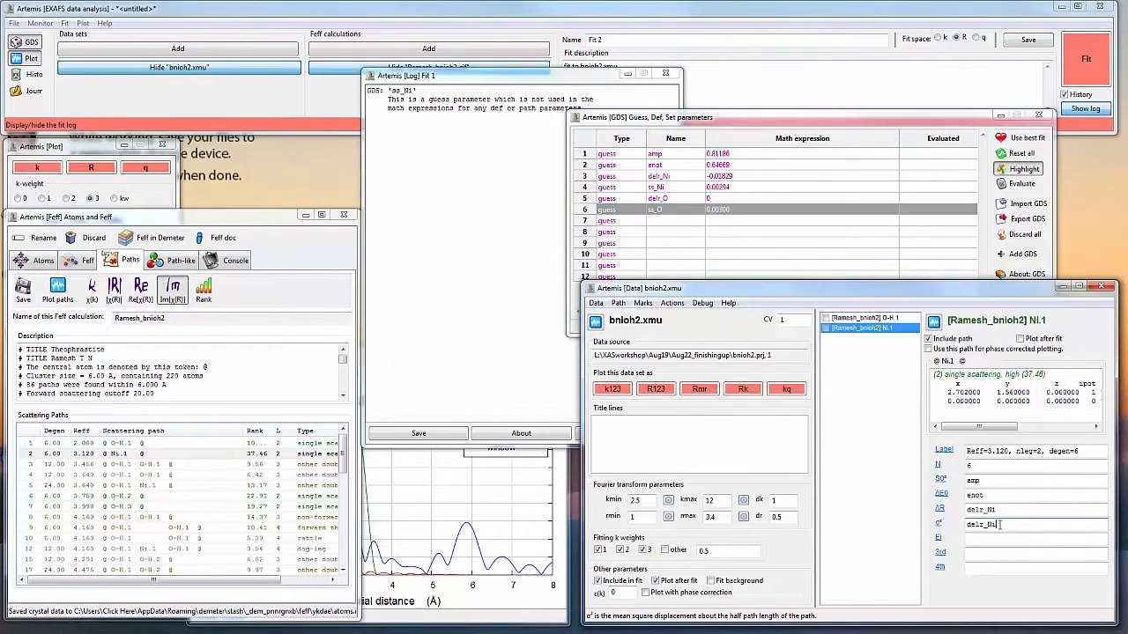
pyautogui.moveTo(981, 525); pyautogui.dragTo(967, 526)
pyautogui.write('ss')
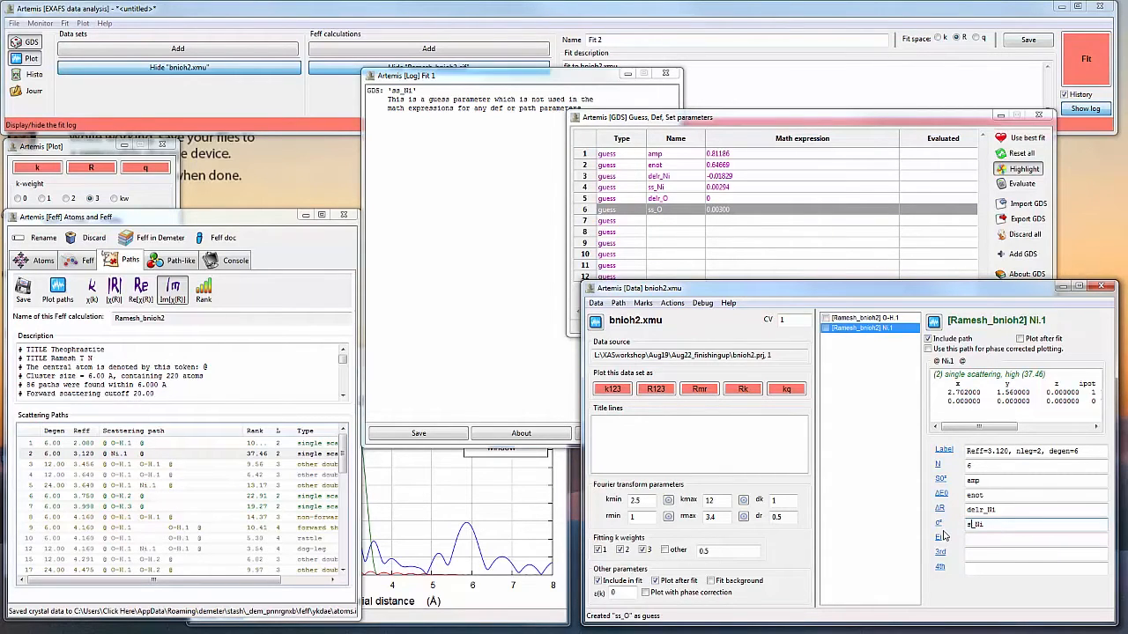
pyautogui.rightClick(994, 524)
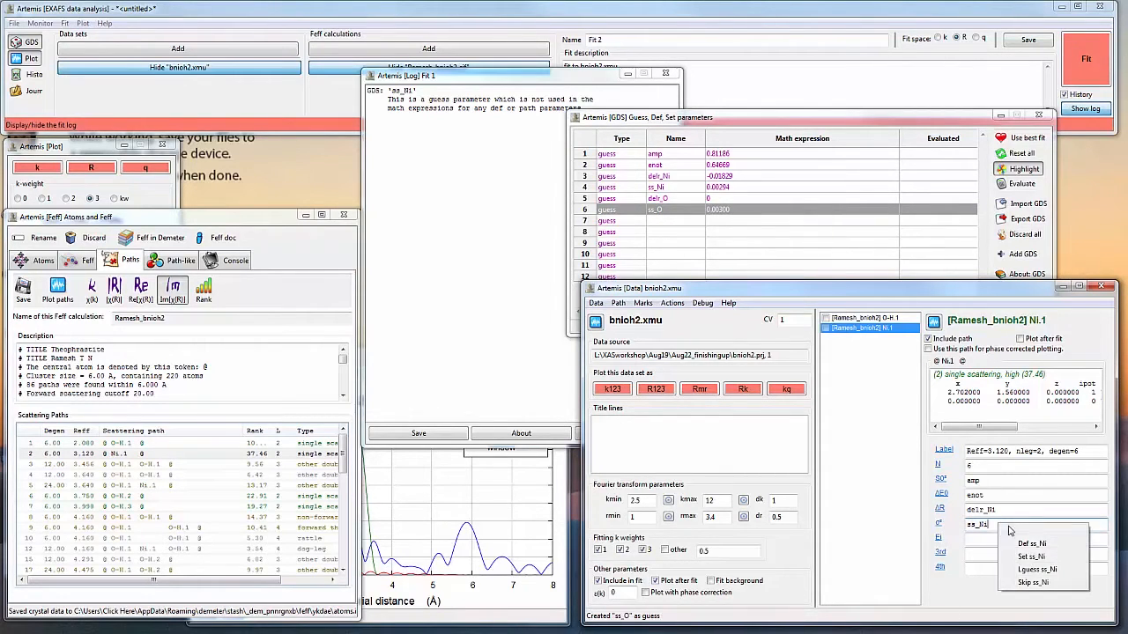
pyautogui.click(1017, 531)
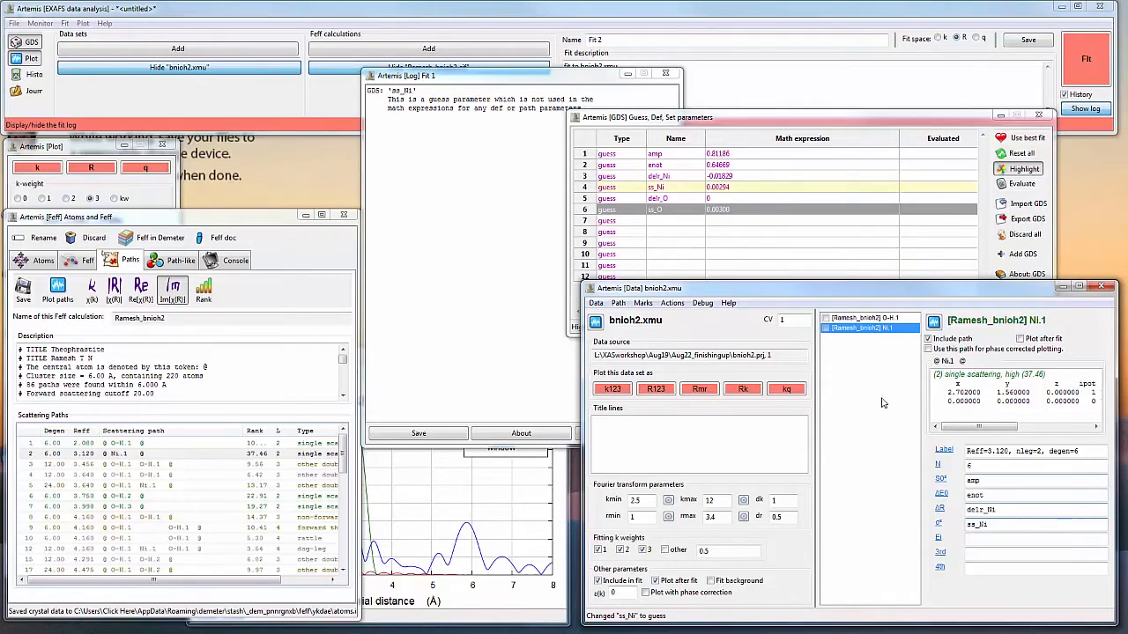
# Step: Check the O-H.1 and Ni.1 path parameters, run the two-path fit and bring its log forward
pyautogui.click(871, 321)
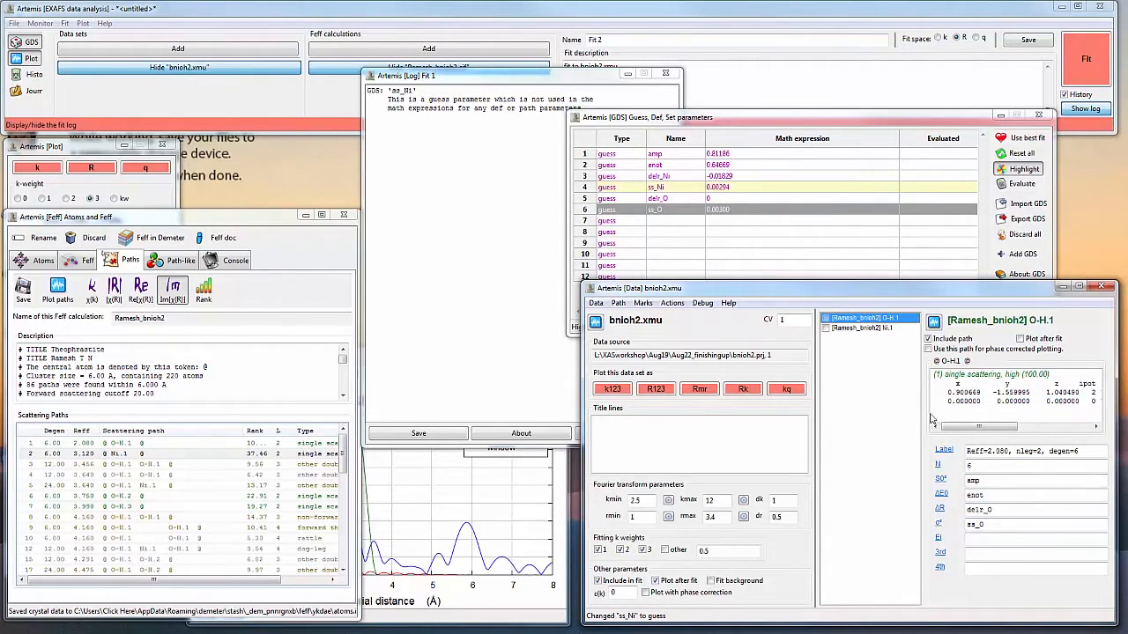
pyautogui.click(891, 329)
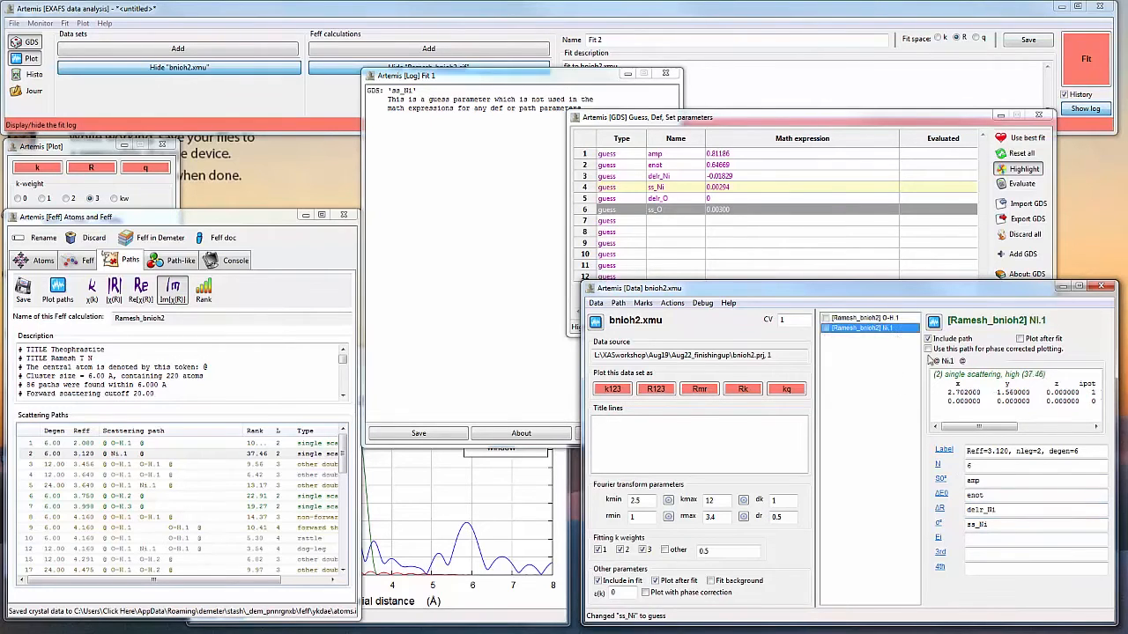
pyautogui.click(1085, 71)
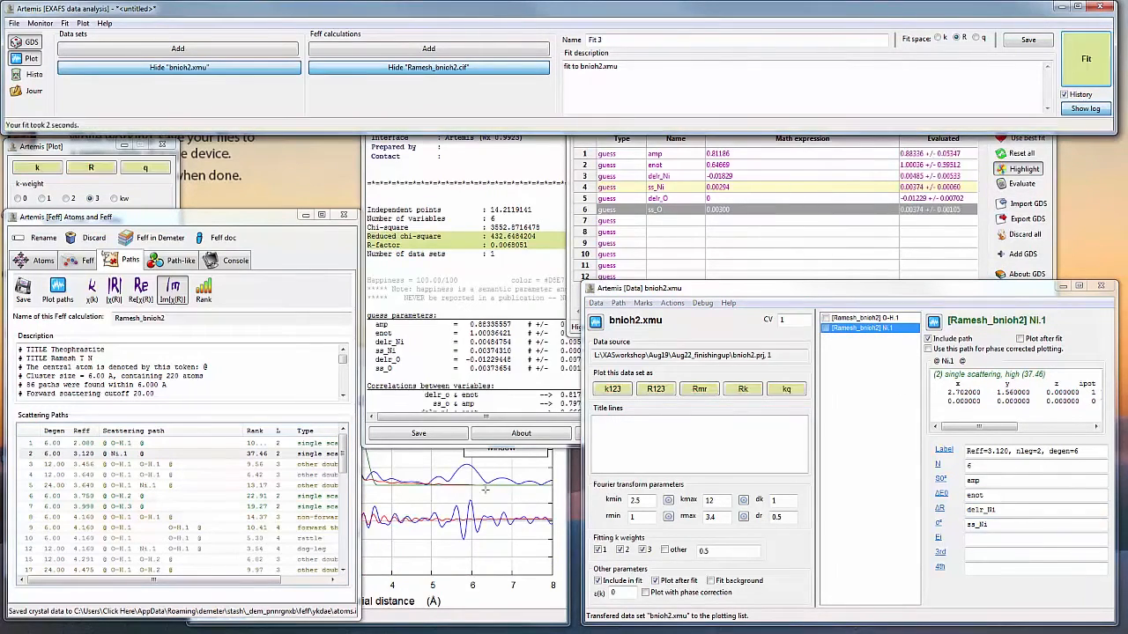
pyautogui.click(486, 255)
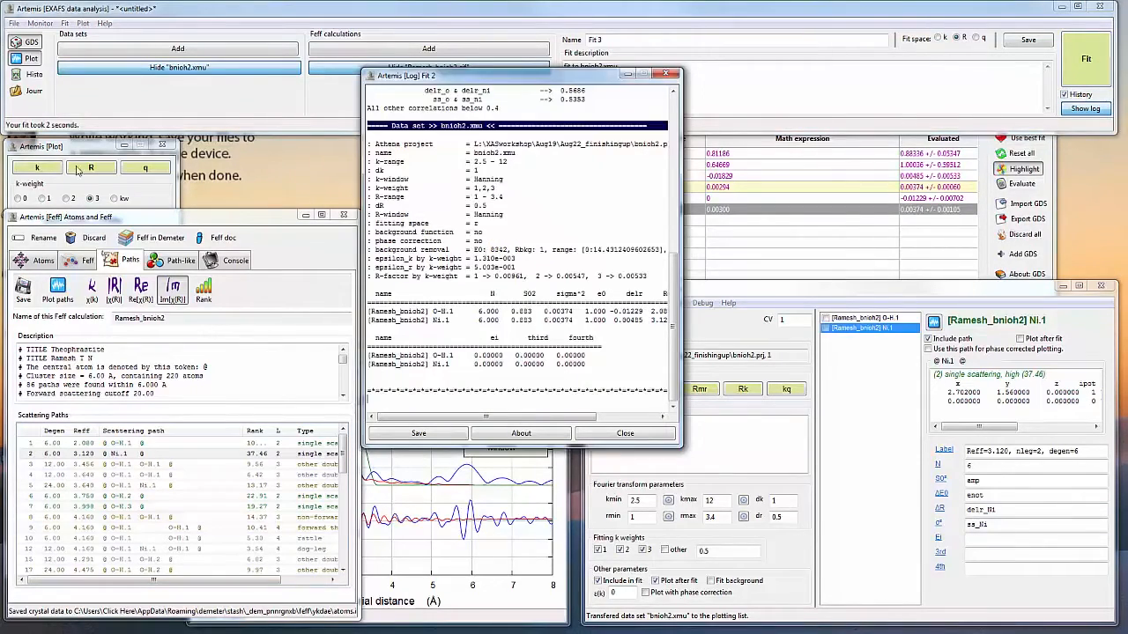
# Step: Open the fit history, display the Fit 2 log and bring up the R-space plot for comparison
pyautogui.click(33, 75)
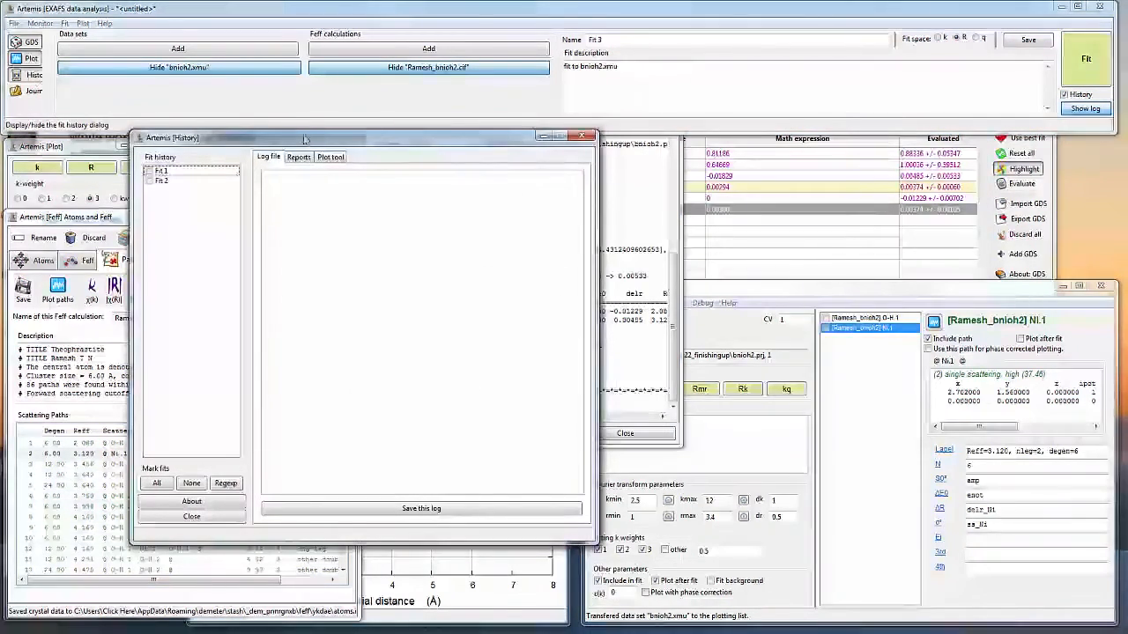
pyautogui.moveTo(304, 140); pyautogui.dragTo(696, 34)
pyautogui.click(581, 76)
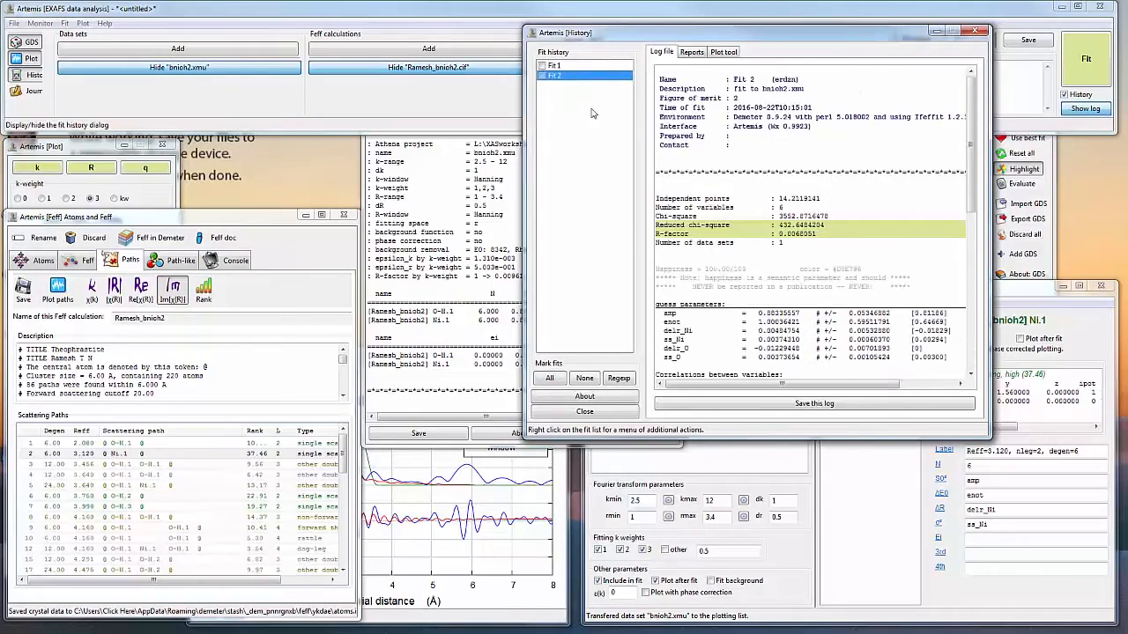
pyautogui.click(513, 620)
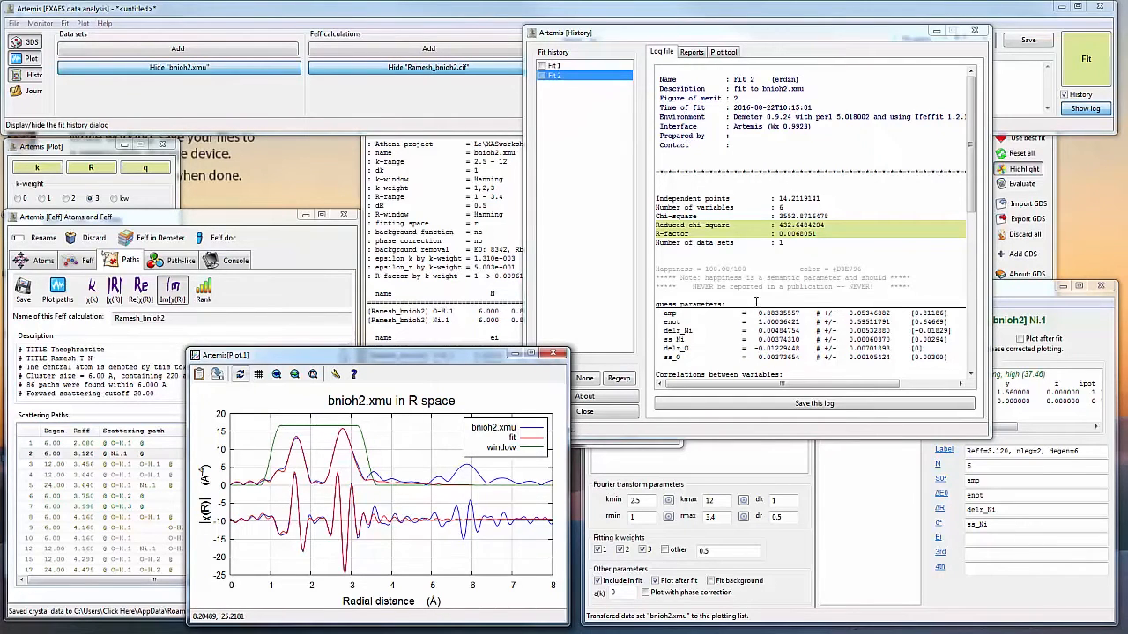
pyautogui.click(704, 315)
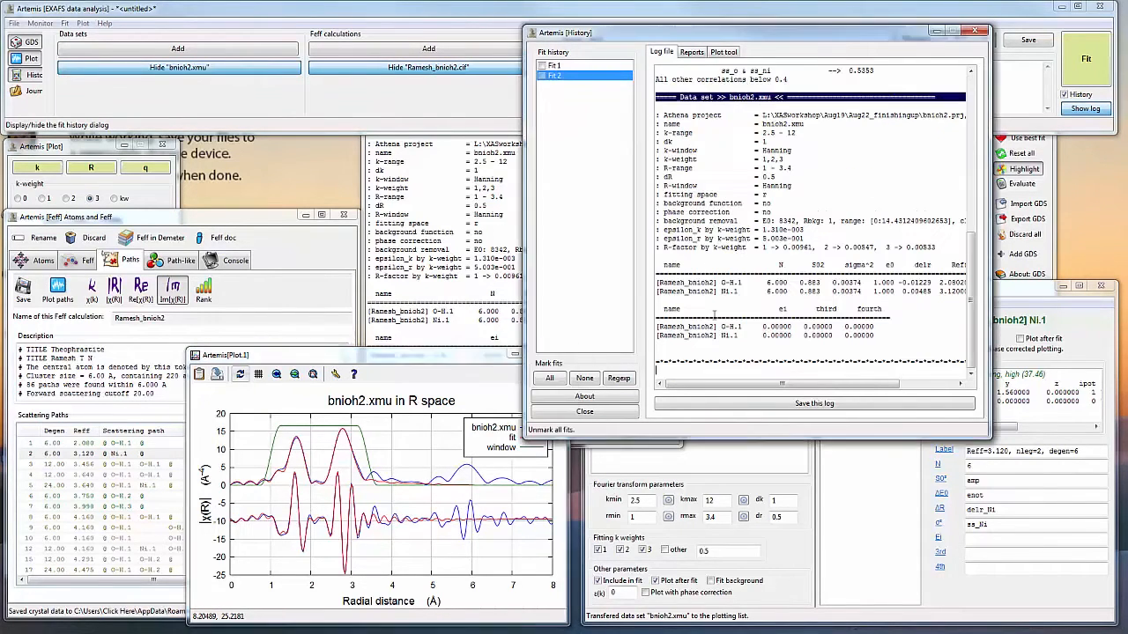
pyautogui.click(564, 67)
pyautogui.click(564, 76)
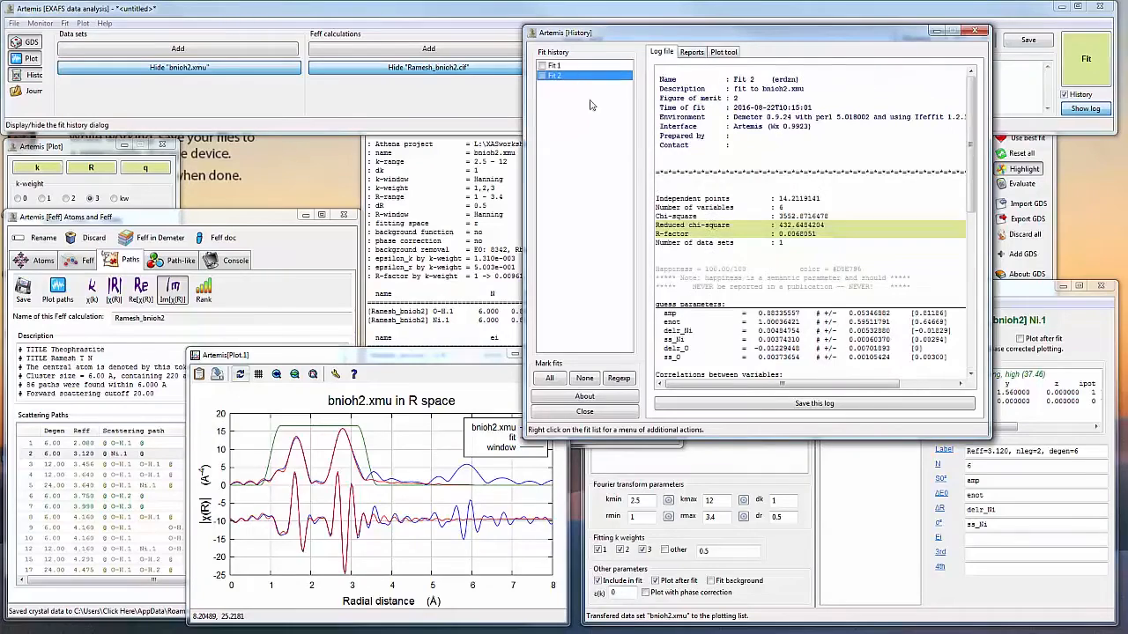
# Step: Examine the guess parameters and fitted path distances R in the Fit 2 log
pyautogui.scroll(-3, 766, 285)
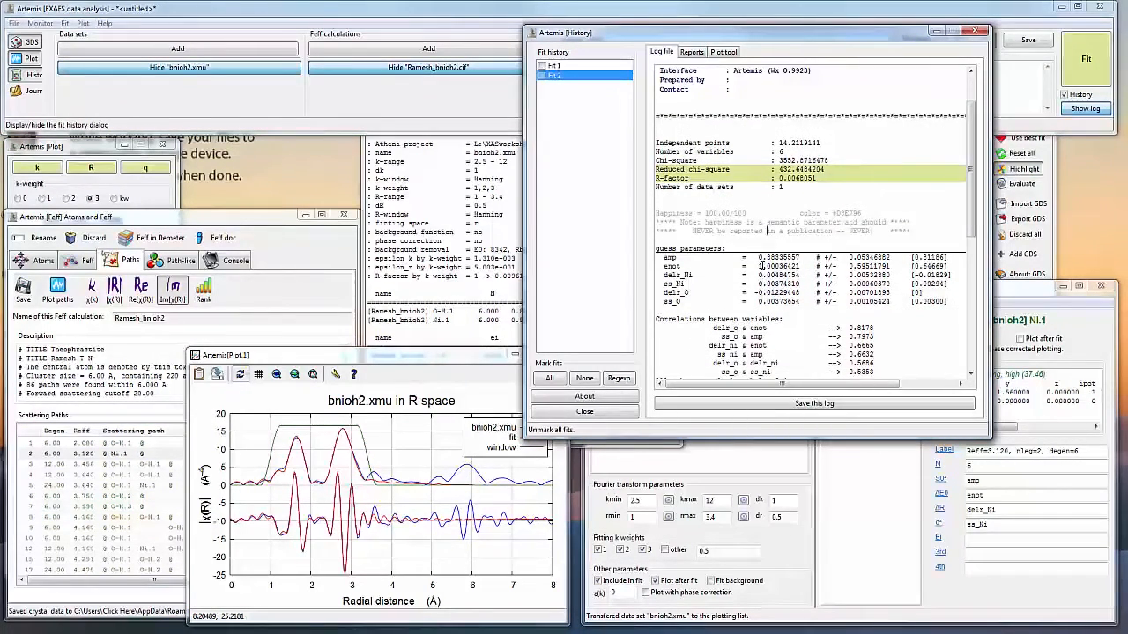
pyautogui.scroll(3, 759, 267)
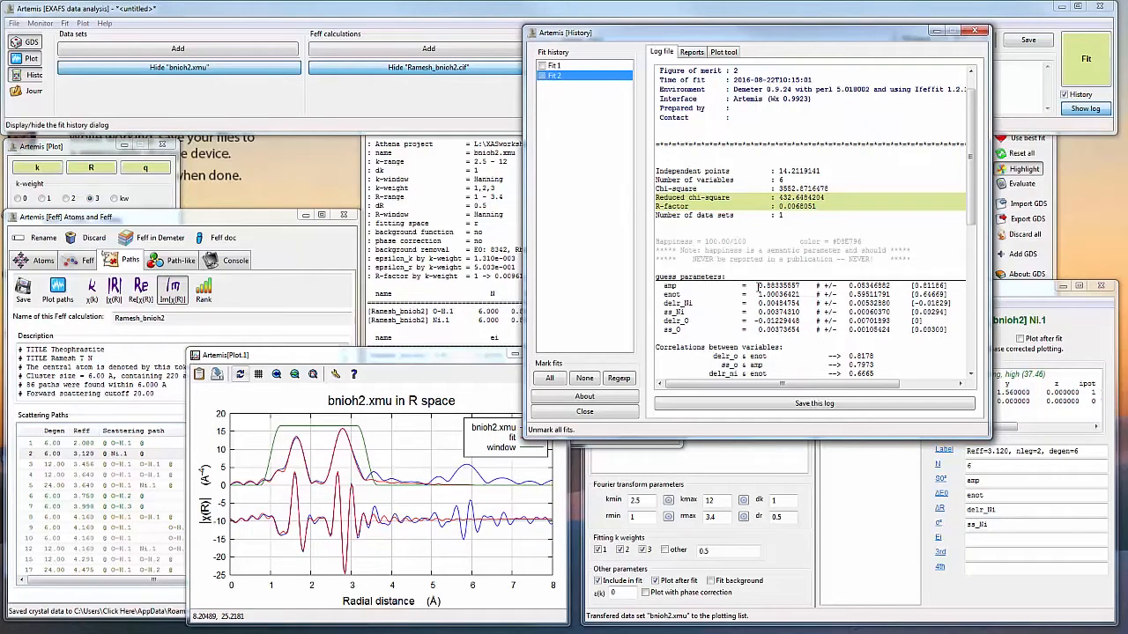
pyautogui.moveTo(757, 287); pyautogui.dragTo(803, 322)
pyautogui.scroll(-12, 836, 321)
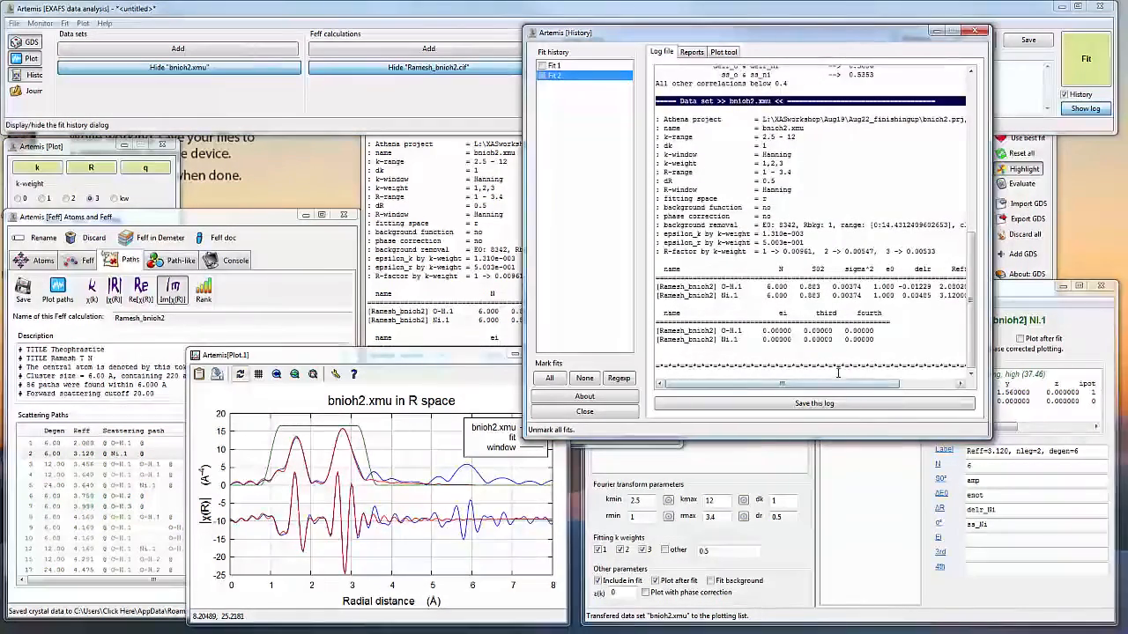
pyautogui.hscroll(3, 836, 379)
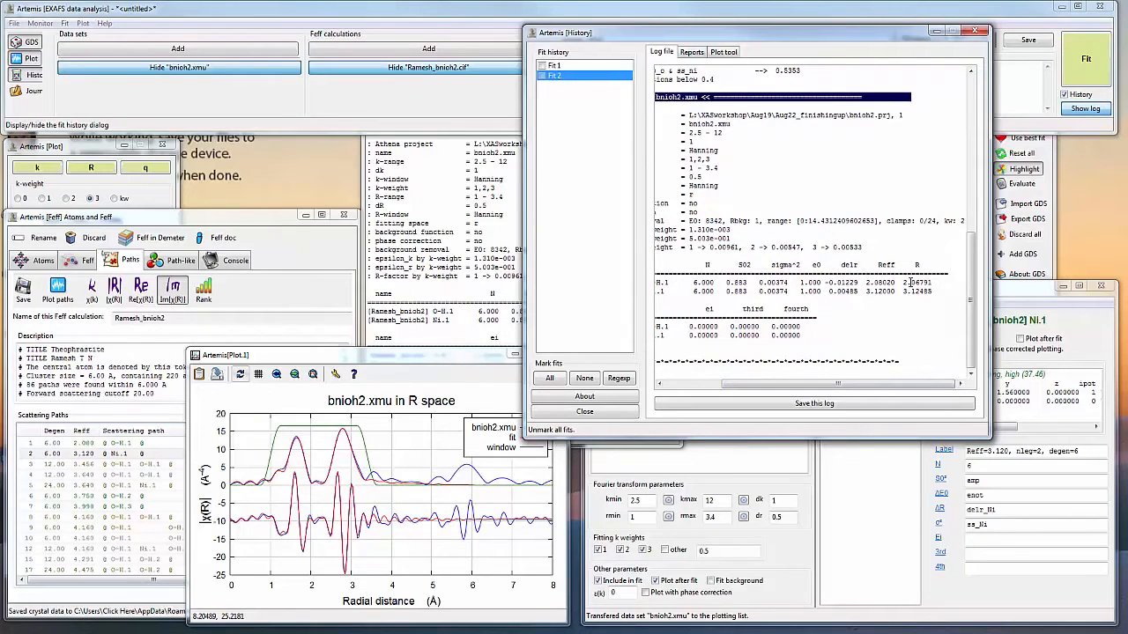
pyautogui.moveTo(919, 288)
pyautogui.mouseDown()
pyautogui.moveTo(929, 292)
pyautogui.moveTo(914, 292)
pyautogui.mouseUp()
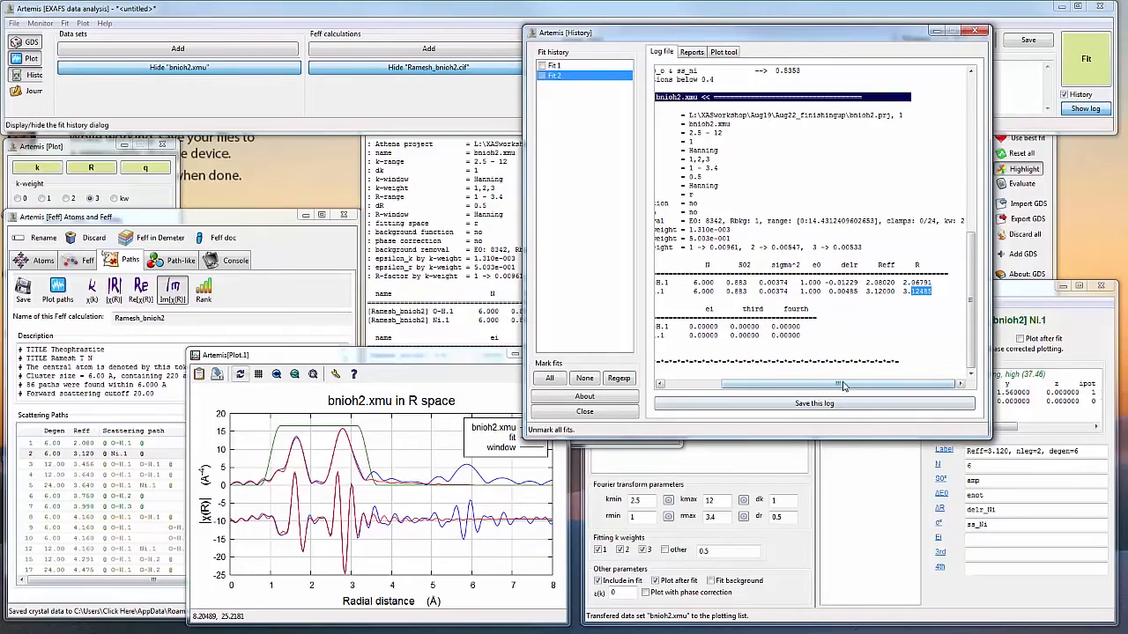
pyautogui.moveTo(842, 386); pyautogui.dragTo(729, 386)
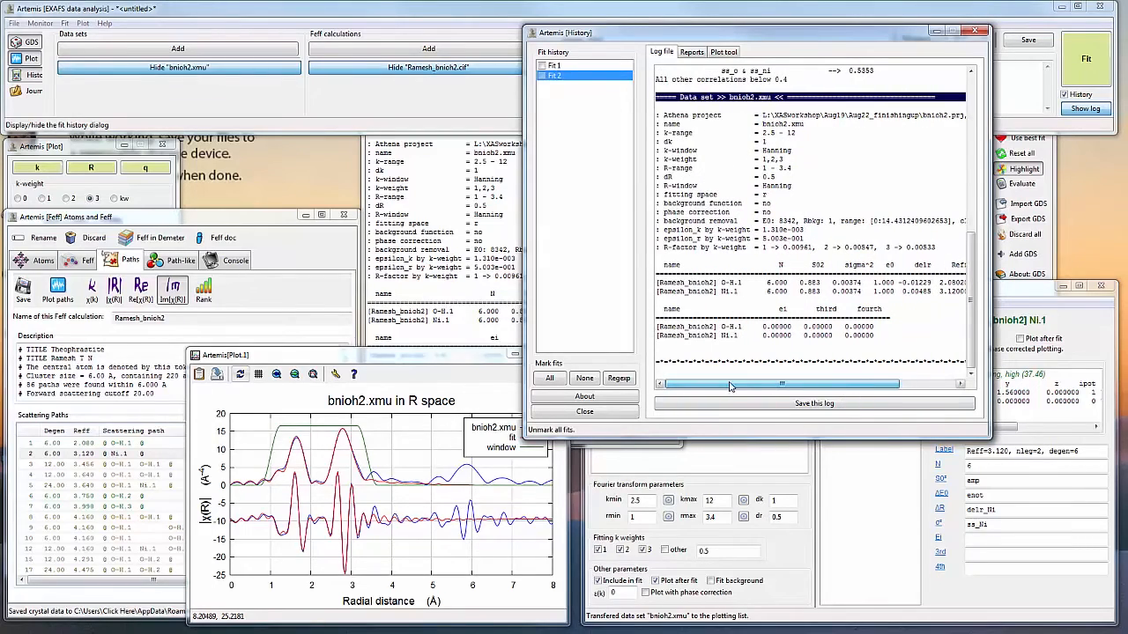
# Step: Compare the degeneracy N and path parameters of the Ni.1 and O-H.1 paths
pyautogui.click(974, 468)
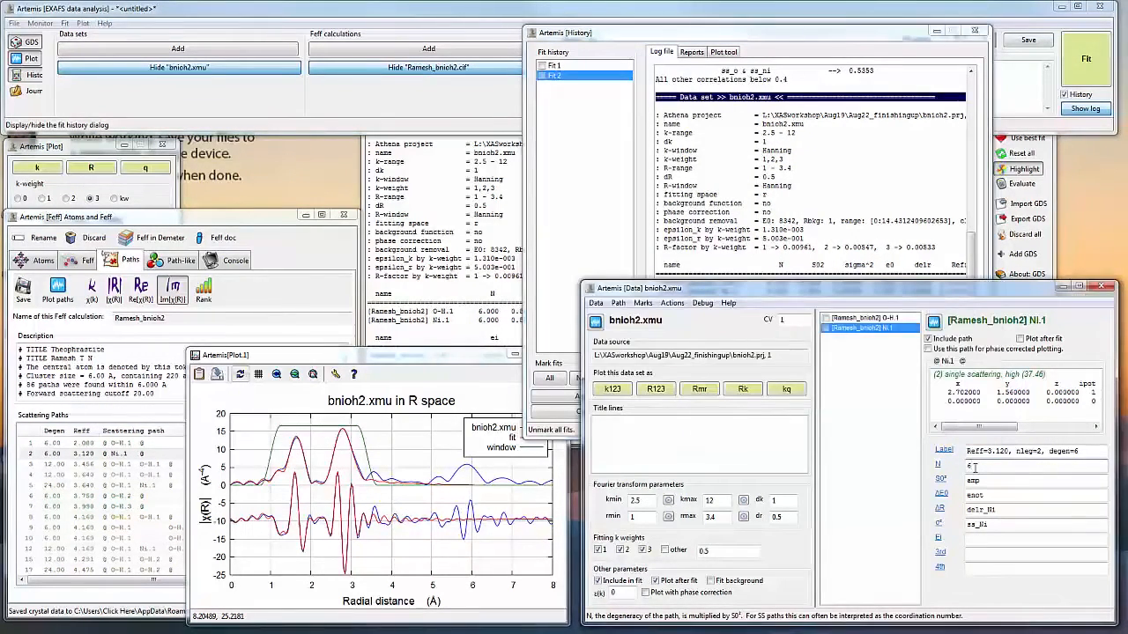
pyautogui.click(890, 319)
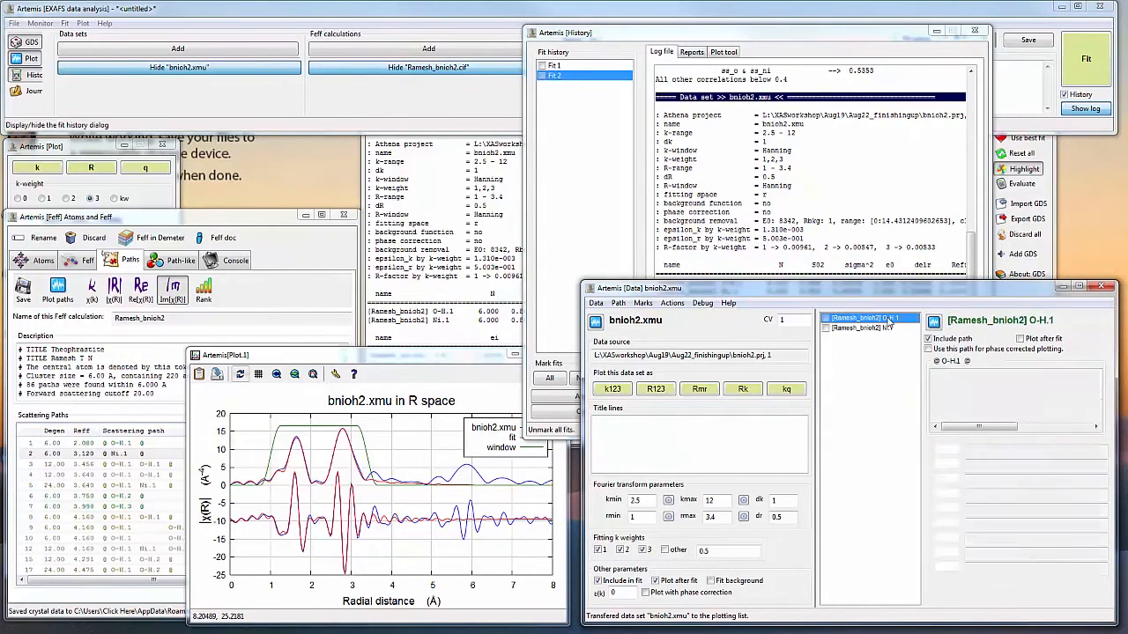
pyautogui.click(887, 328)
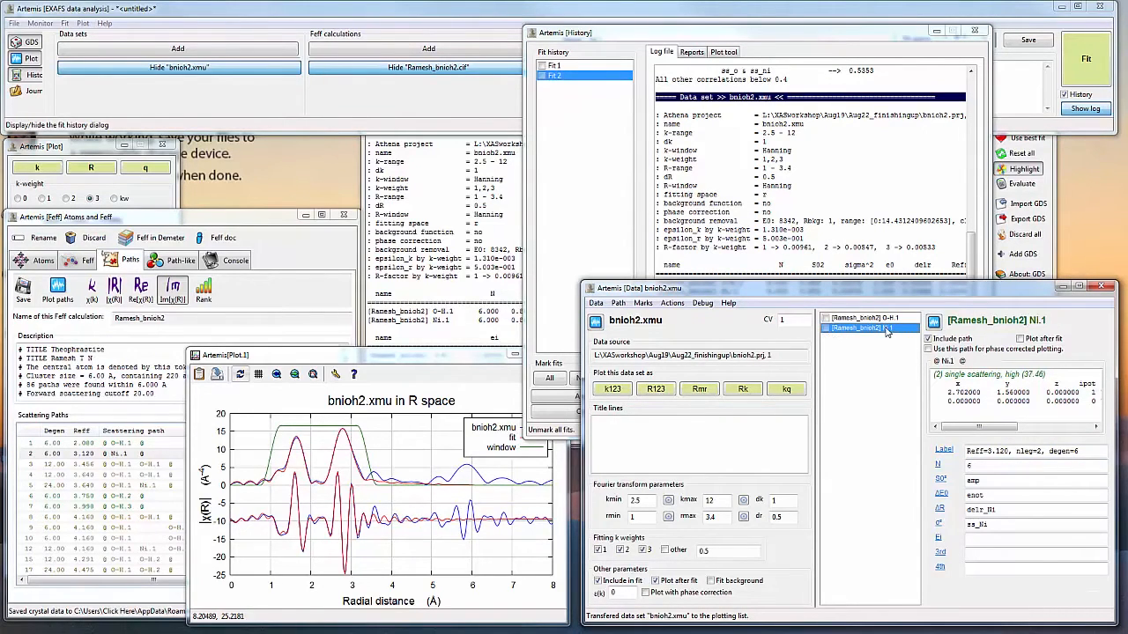
pyautogui.click(886, 318)
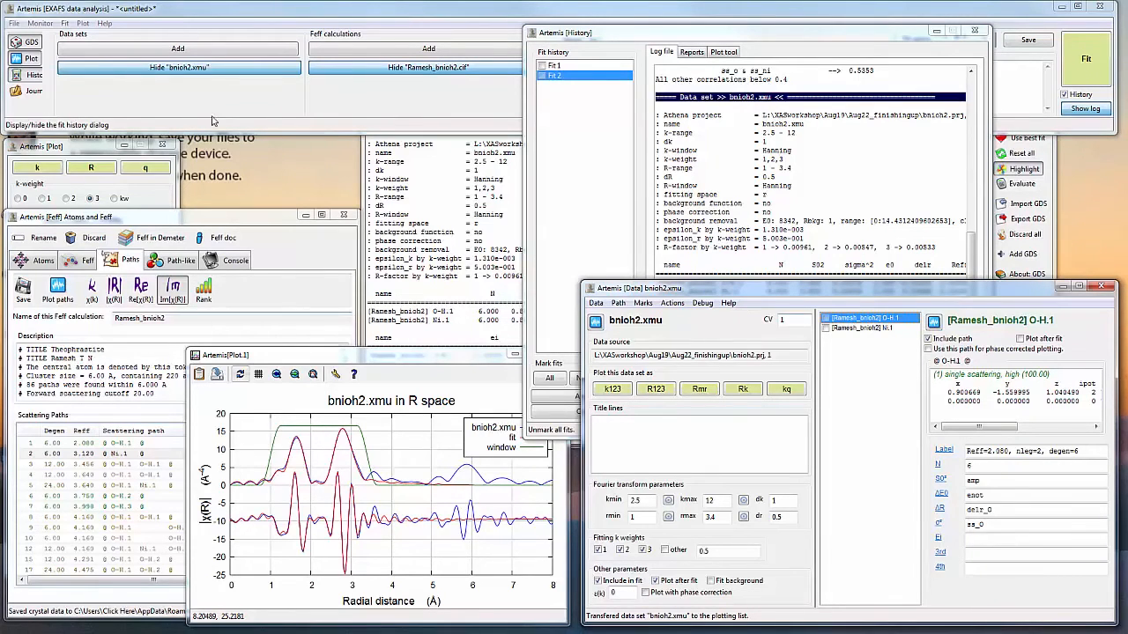
# Step: Save the project as bnioh2 in the Aug22_finishingup folder and exit Artemis
pyautogui.click(15, 22)
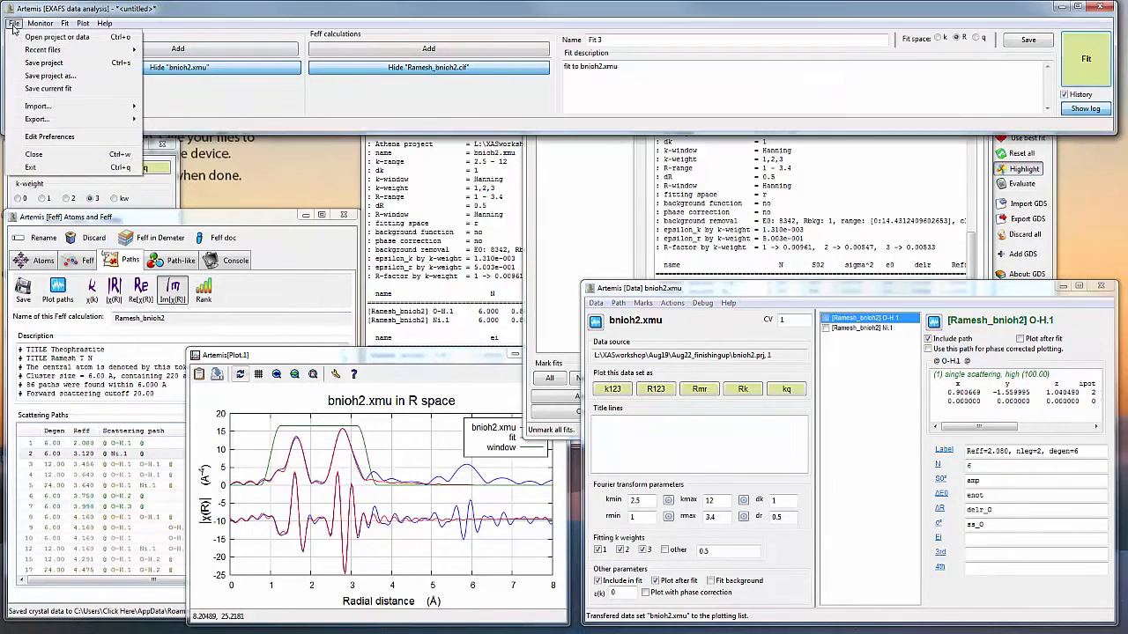
pyautogui.click(44, 76)
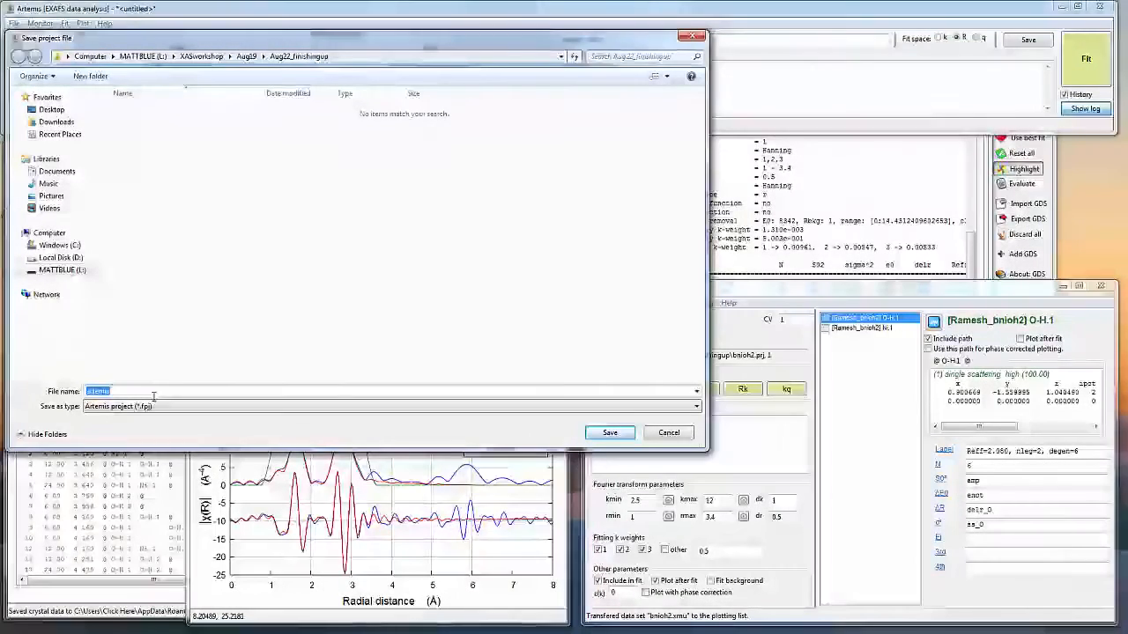
pyautogui.write('bnioh2')
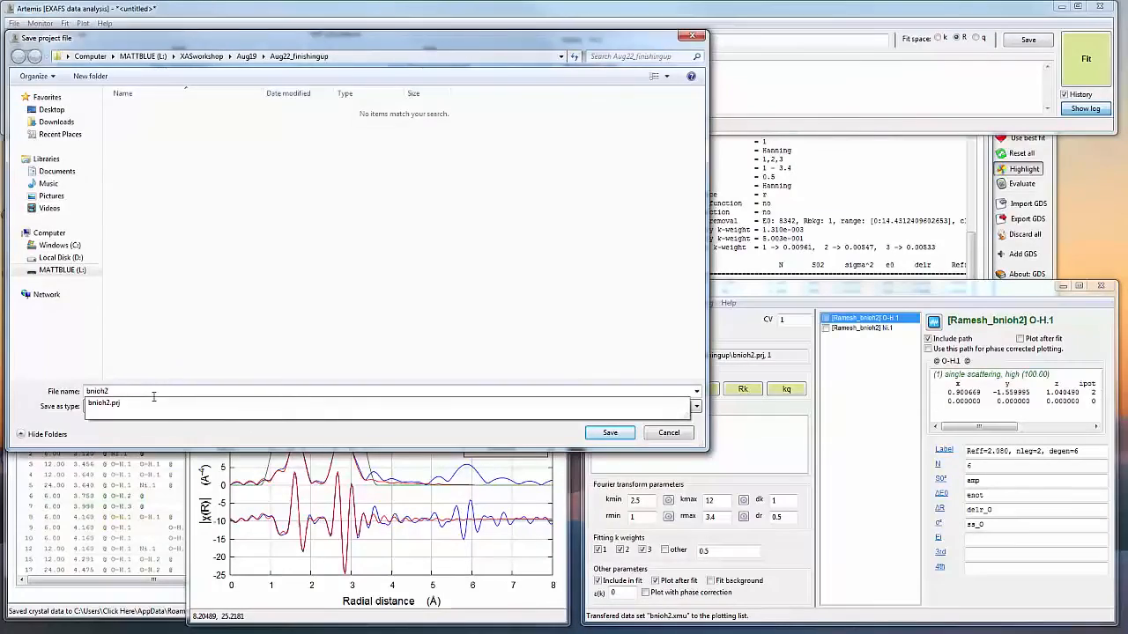
pyautogui.press('Return')
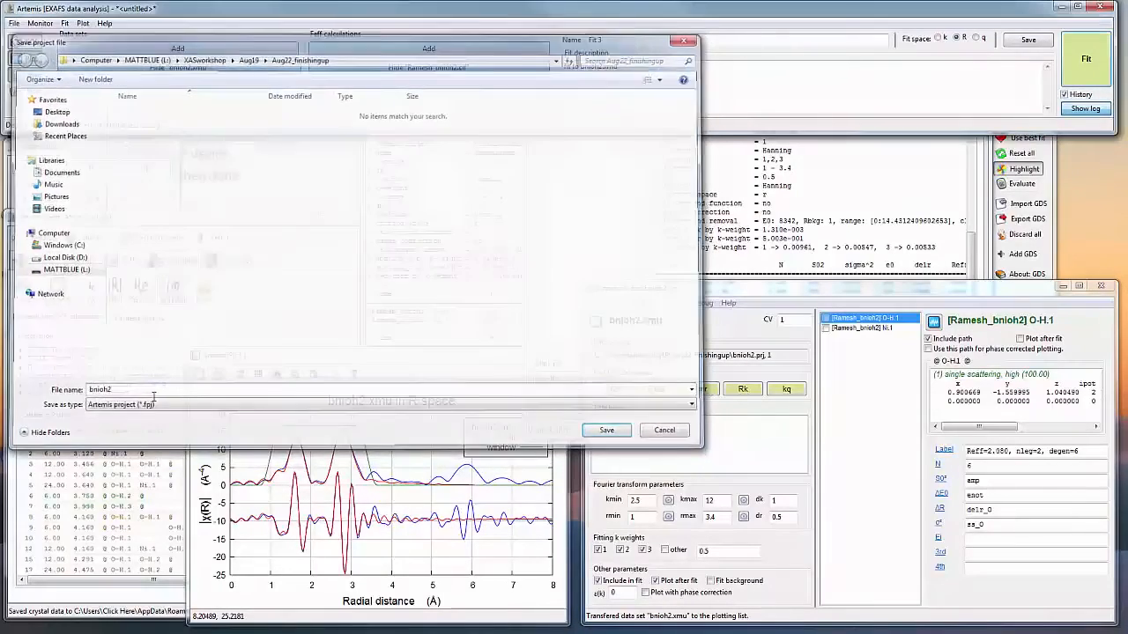
pyautogui.click(13, 23)
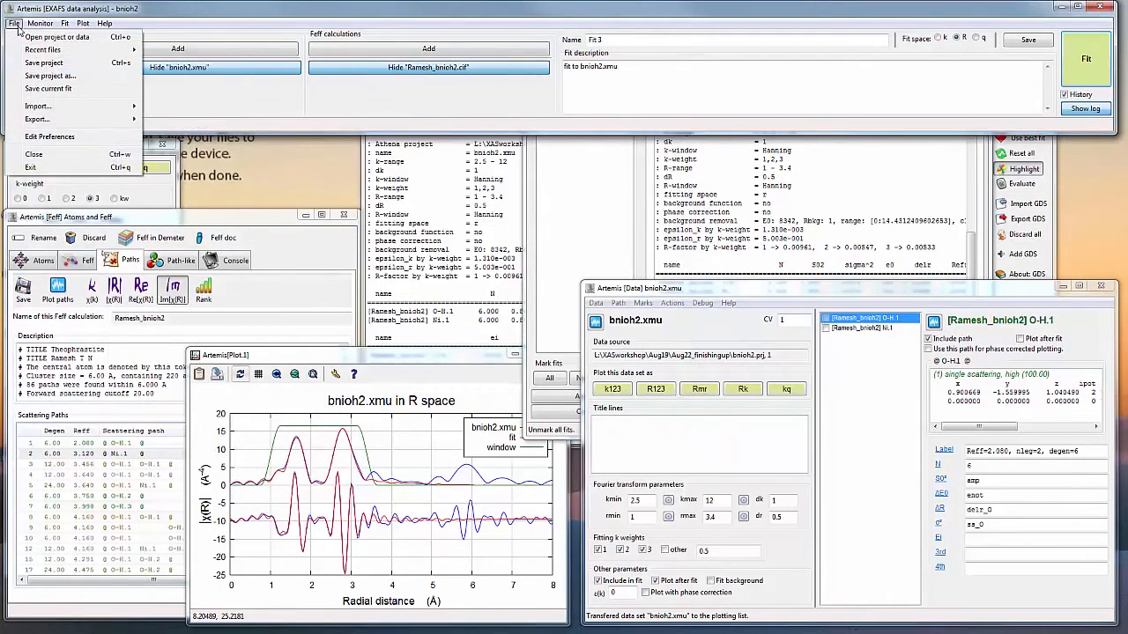
pyautogui.click(40, 168)
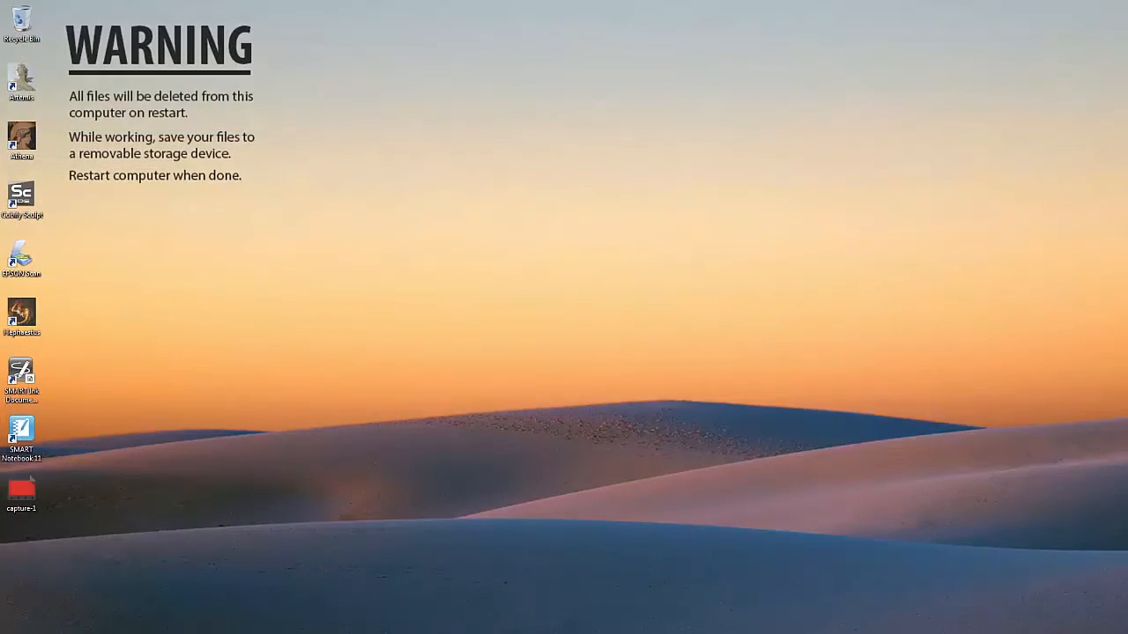
# Step: Switch to the workshop lesson plan in Word and review the beta Ni(OH)2 and pyrophyllite sections
pyautogui.click(322, 632)
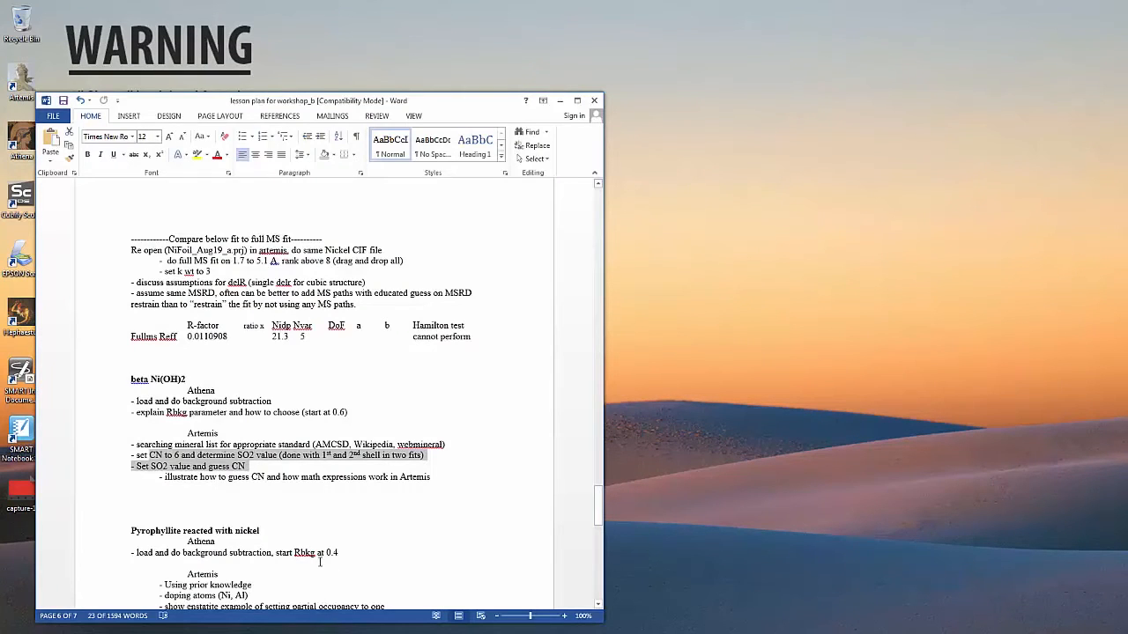
pyautogui.scroll(-1, 304, 546)
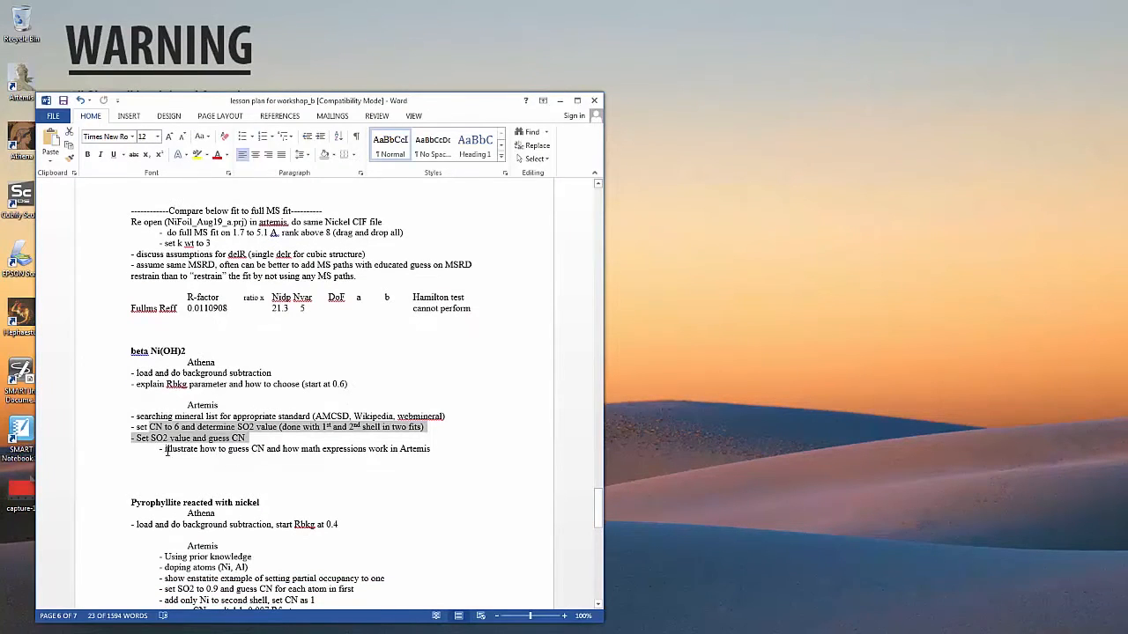
pyautogui.moveTo(166, 451); pyautogui.dragTo(463, 453)
pyautogui.scroll(-3, 463, 458)
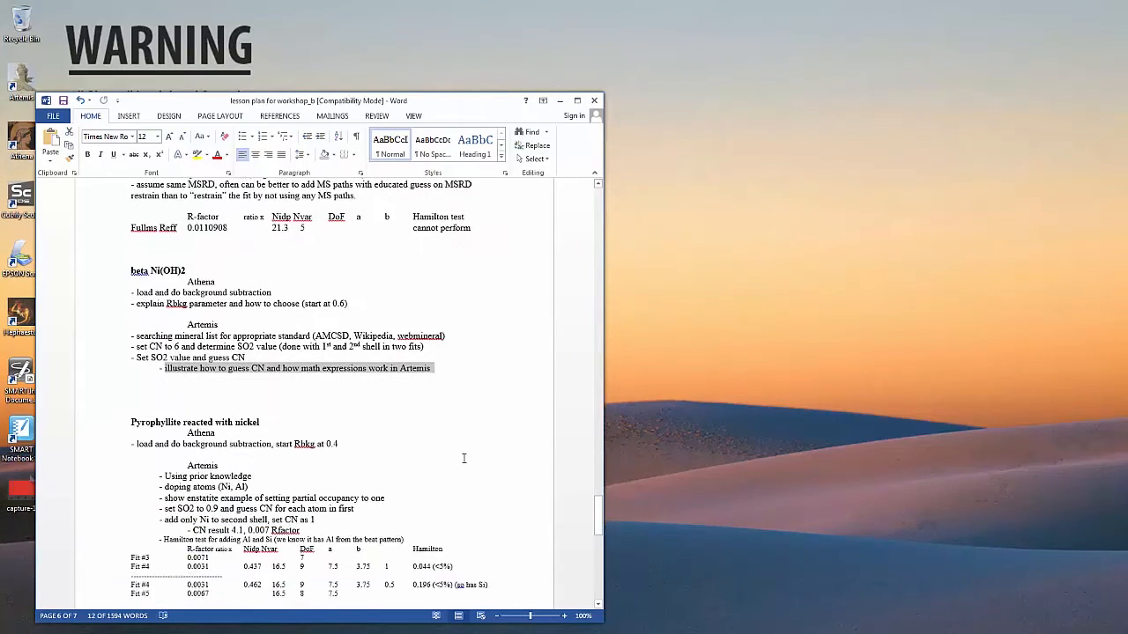
pyautogui.scroll(-1, 352, 422)
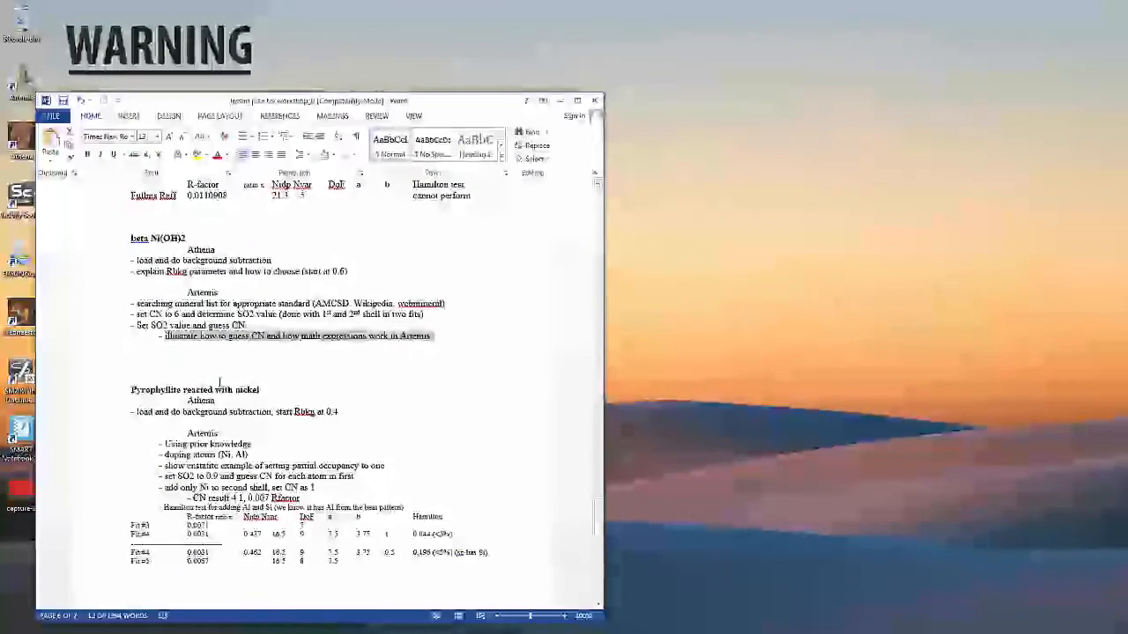
# Step: Move the "illustrate how to guess CN" line below the enstatite example in the pyrophyllite Artemis list, with a blank line above it
pyautogui.click(438, 336)
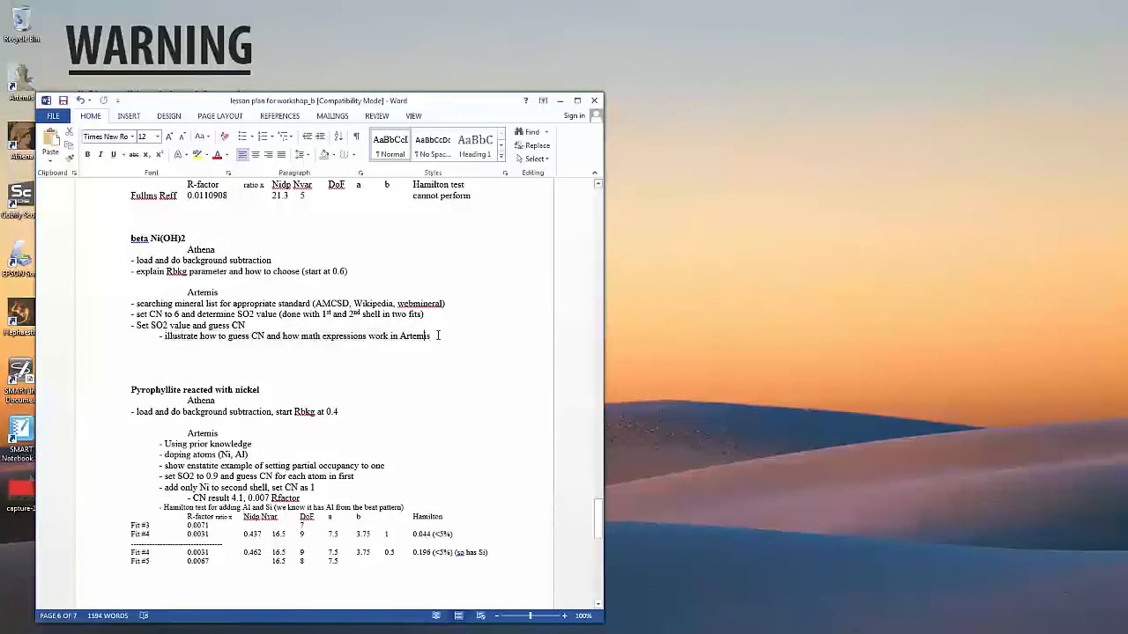
pyautogui.moveTo(438, 335); pyautogui.dragTo(75, 342)
pyautogui.hotkey('ctrl', 'c')
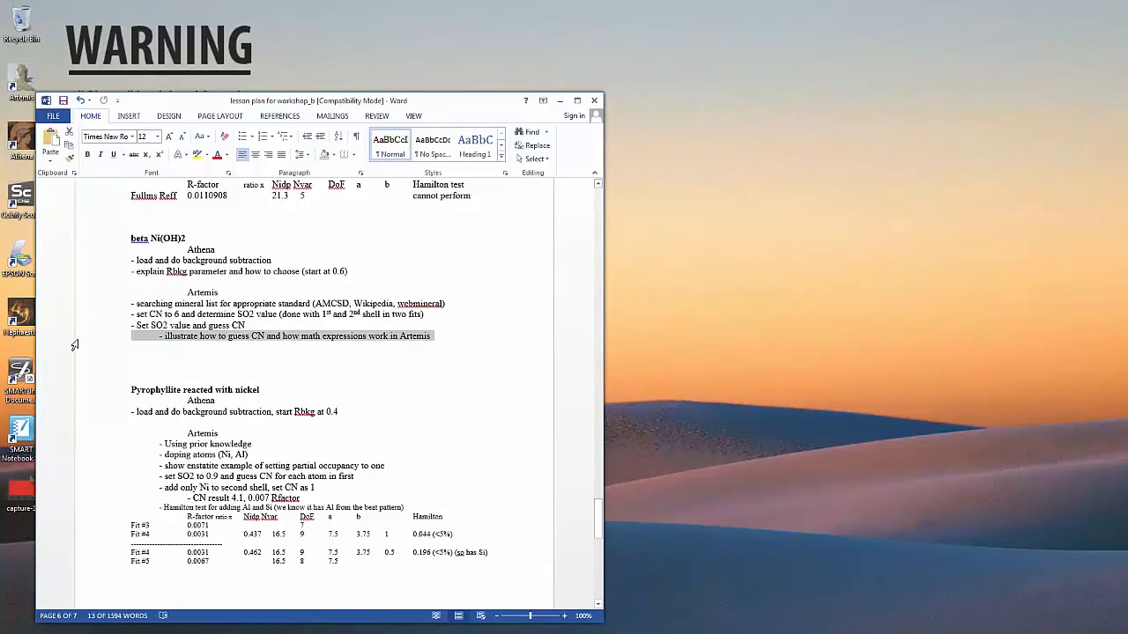
pyautogui.press('Delete')
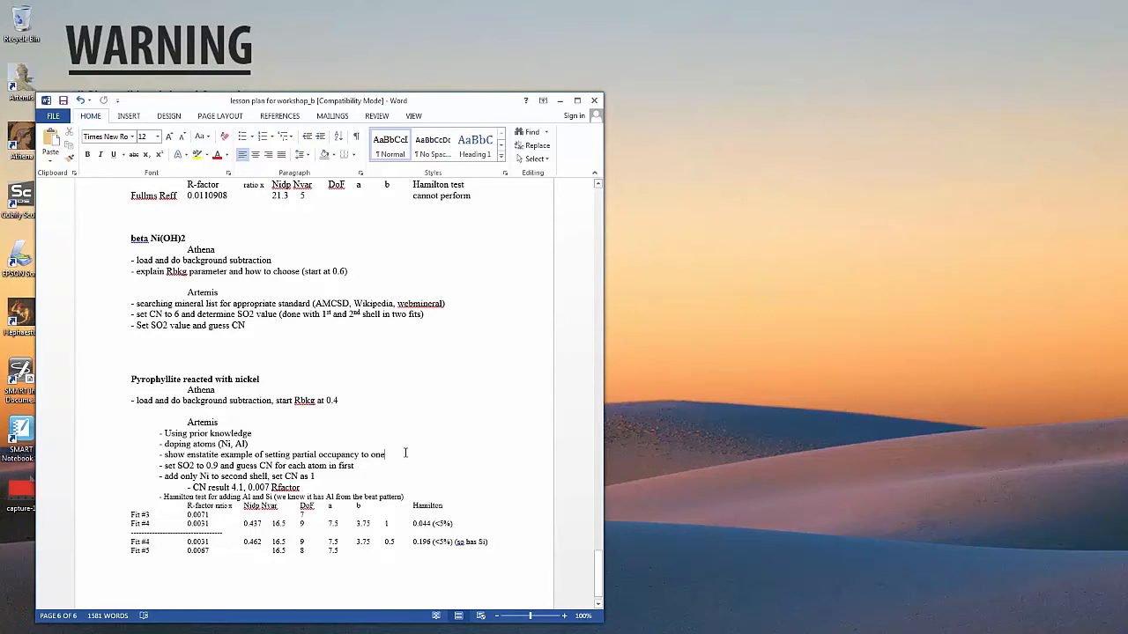
pyautogui.press('Return')
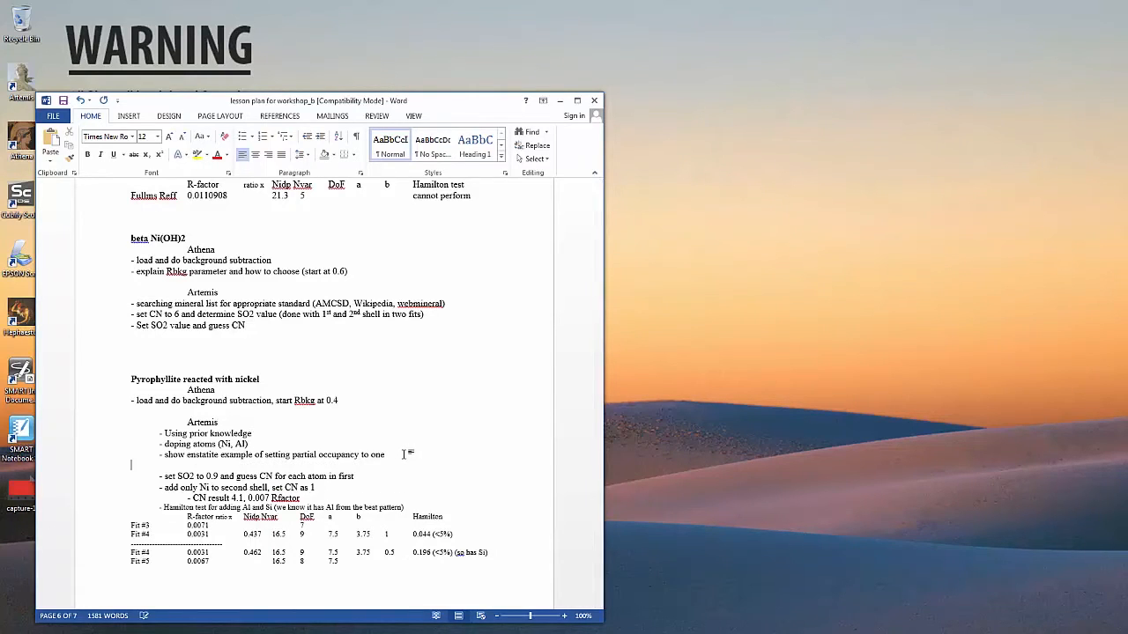
pyautogui.hotkey('ctrl', 'v')
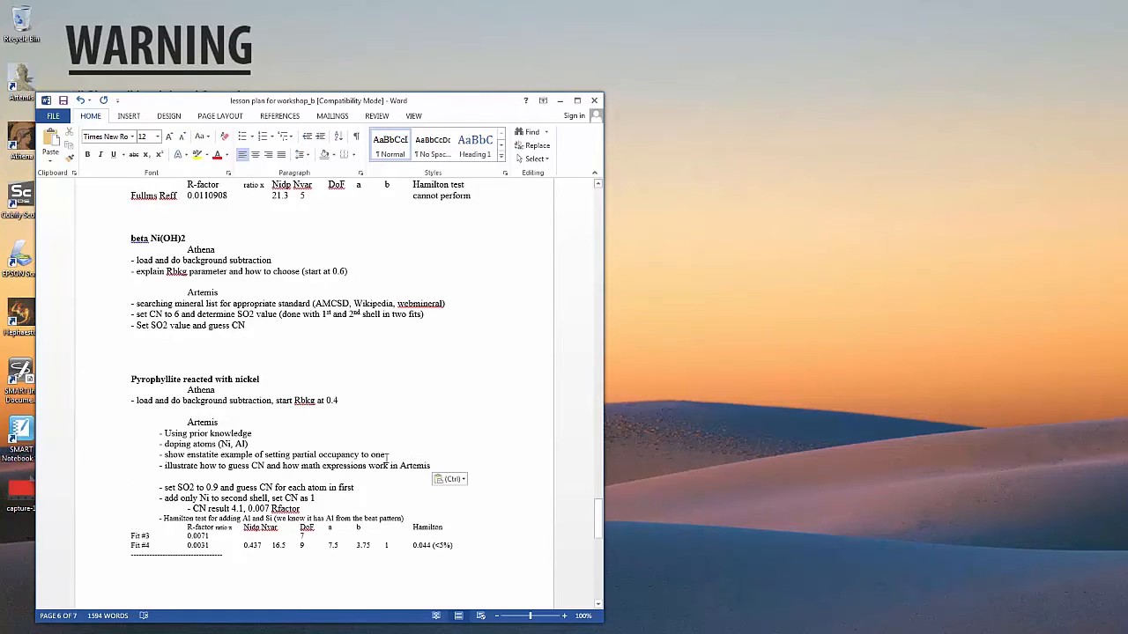
pyautogui.press('Return')
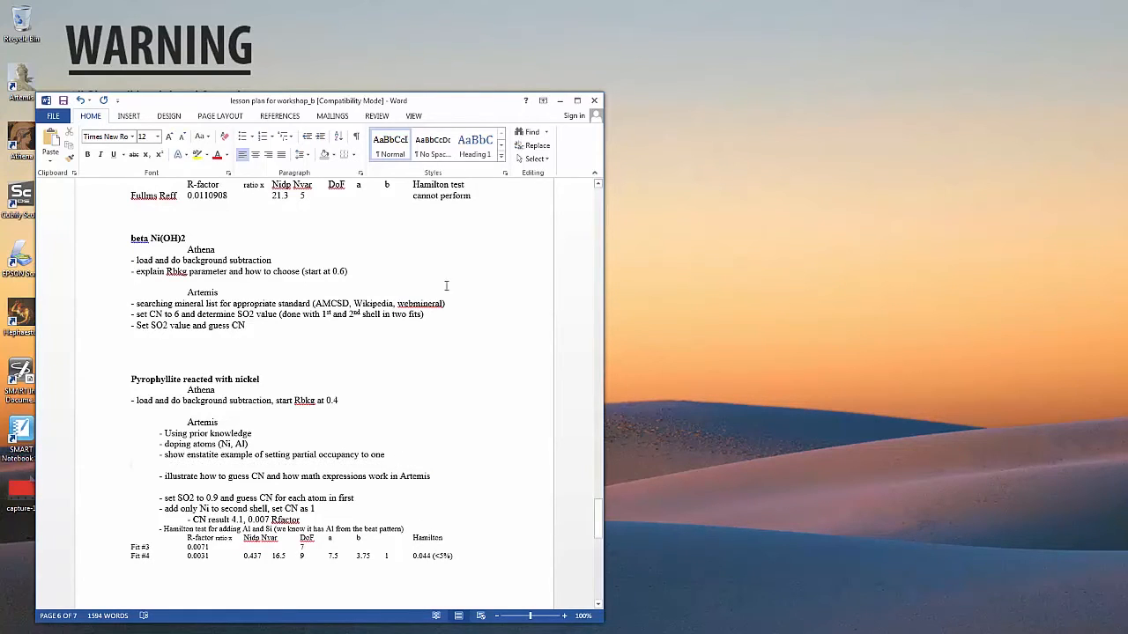
# Step: Minimize the Word lesson plan and the browser window with the pyrophyllite article to clear the desktop
pyautogui.click(561, 102)
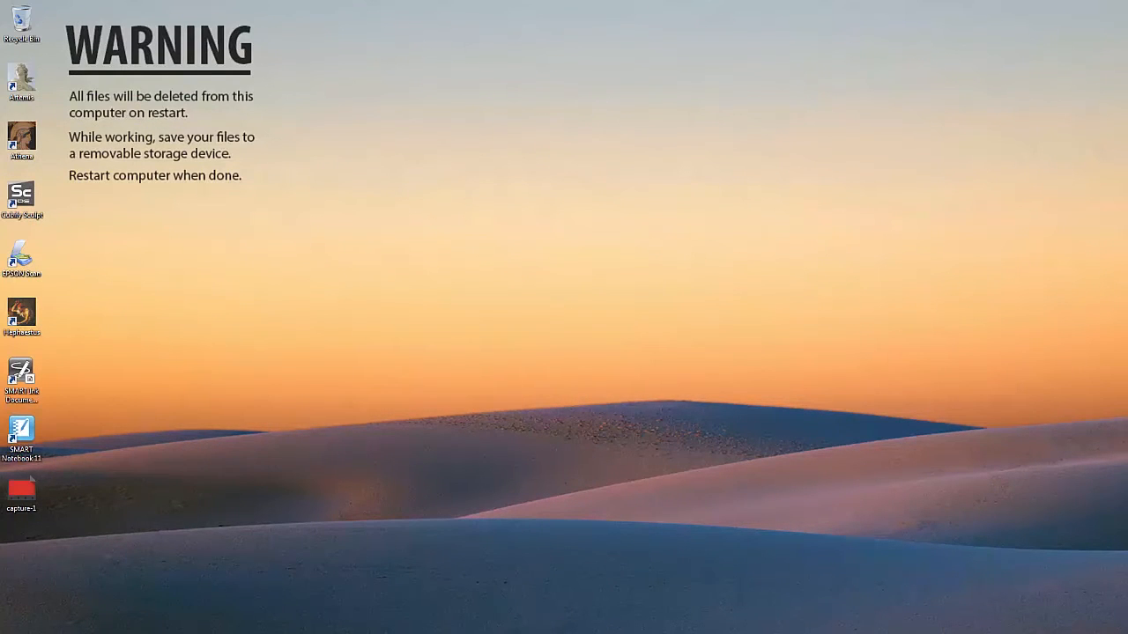
pyautogui.hotkey('alt', 'Tab')
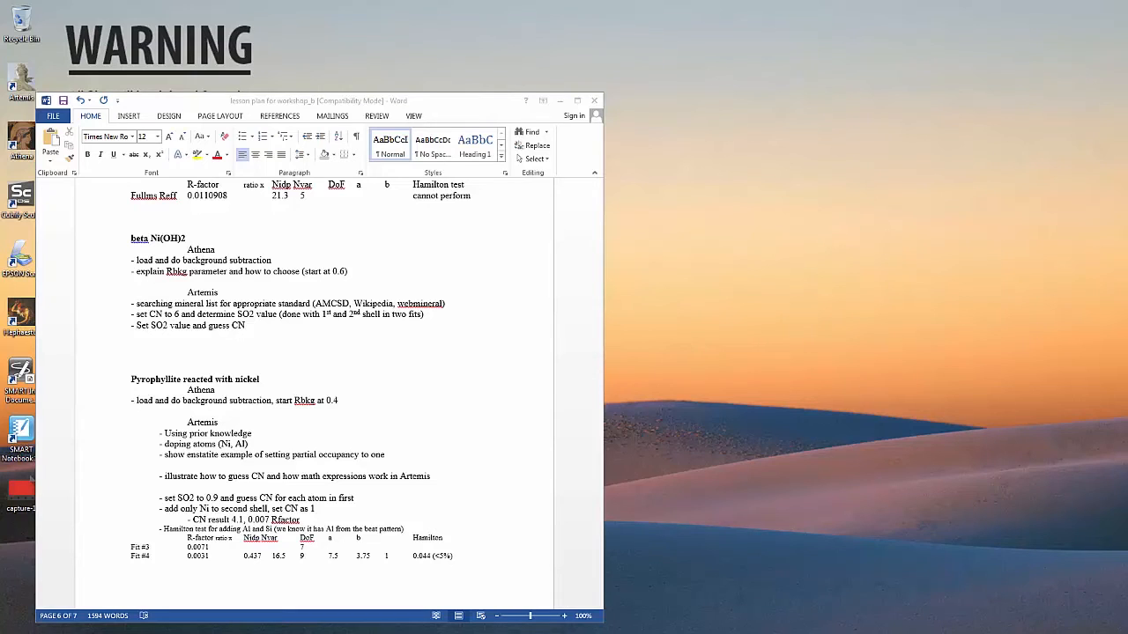
pyautogui.hotkey('alt', 'Tab')
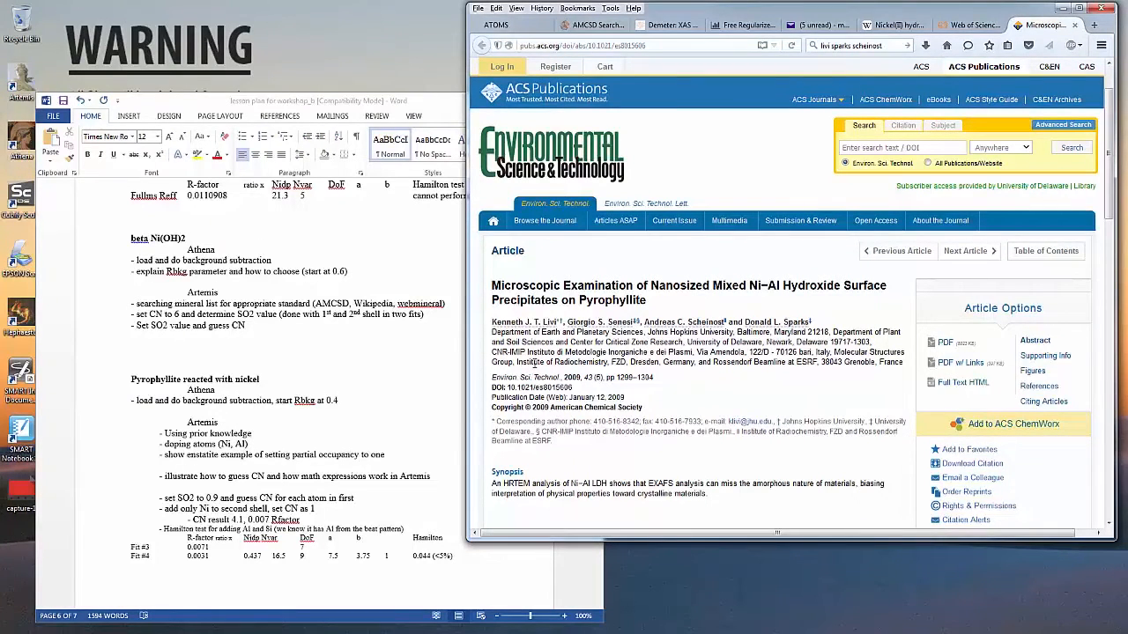
pyautogui.click(1063, 9)
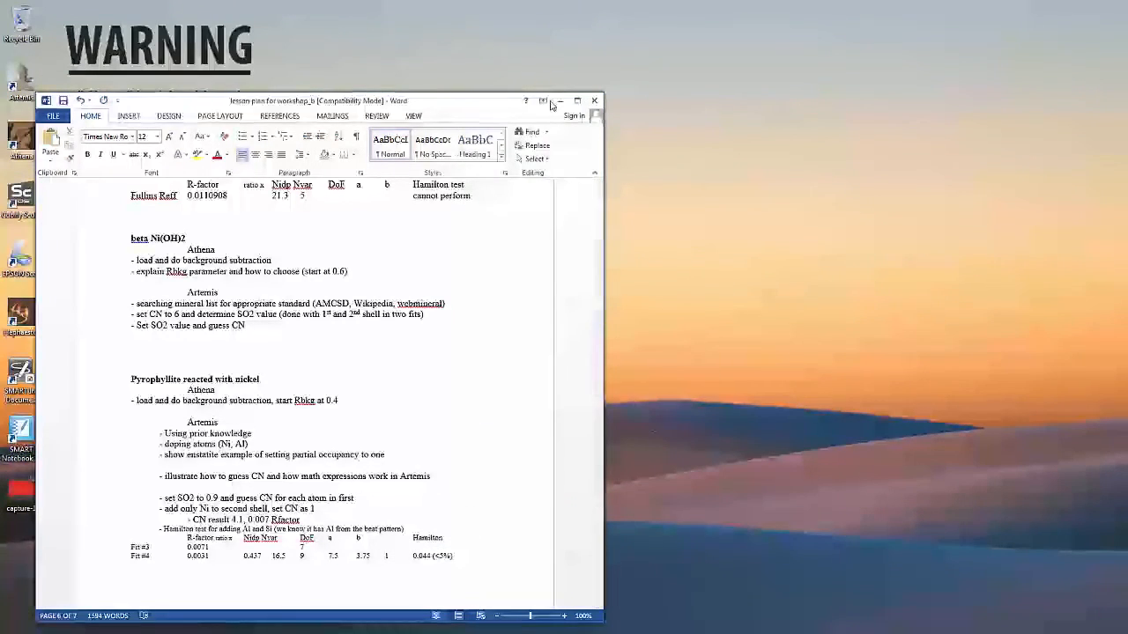
pyautogui.click(560, 104)
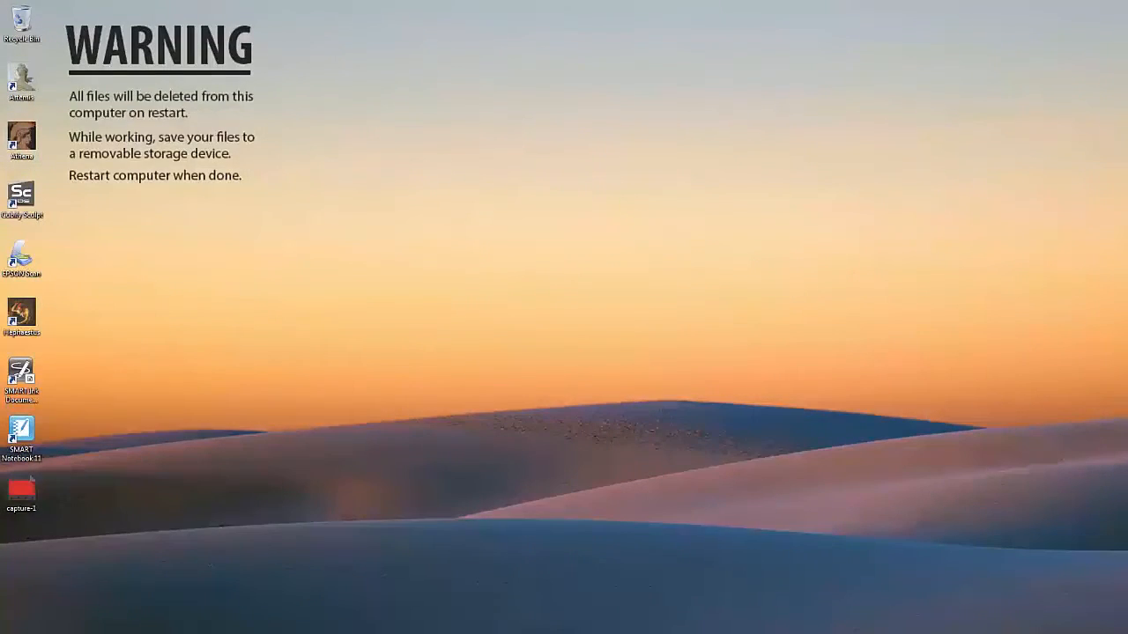
# Step: Check the EXAFS Fitting "Protocol" Summary slide in PowerPoint and minimize the presentation
pyautogui.click(430, 633)
pyautogui.click(431, 633)
pyautogui.click(458, 633)
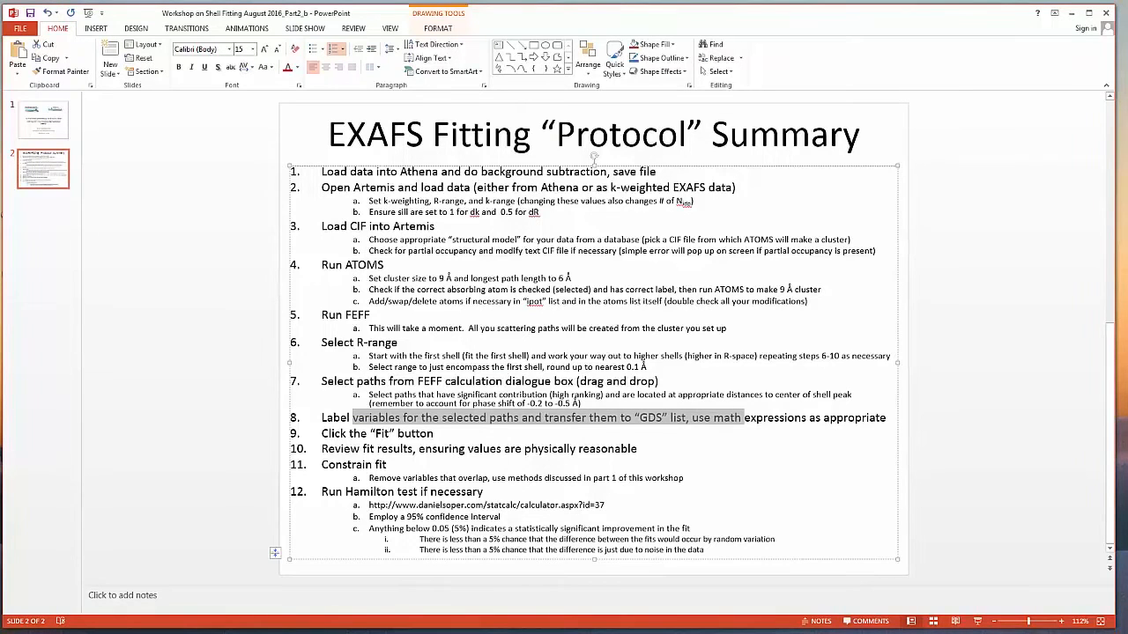
pyautogui.click(458, 633)
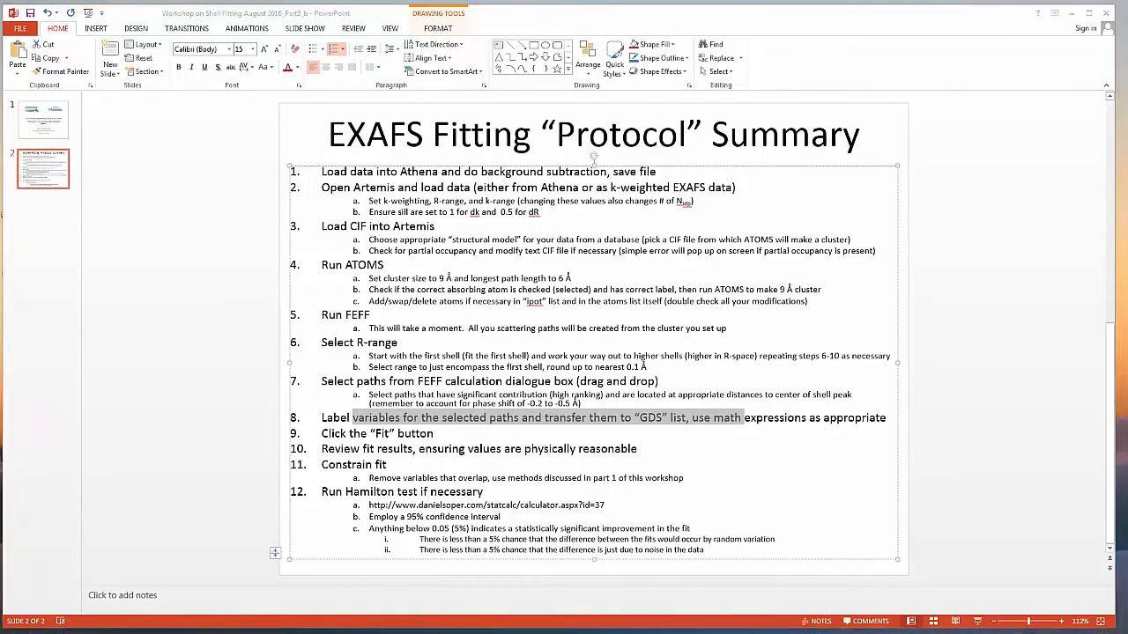
# Step: Launch Athena, minimize its console window and move the main window clear of the plotting area
pyautogui.doubleClick(31, 139)
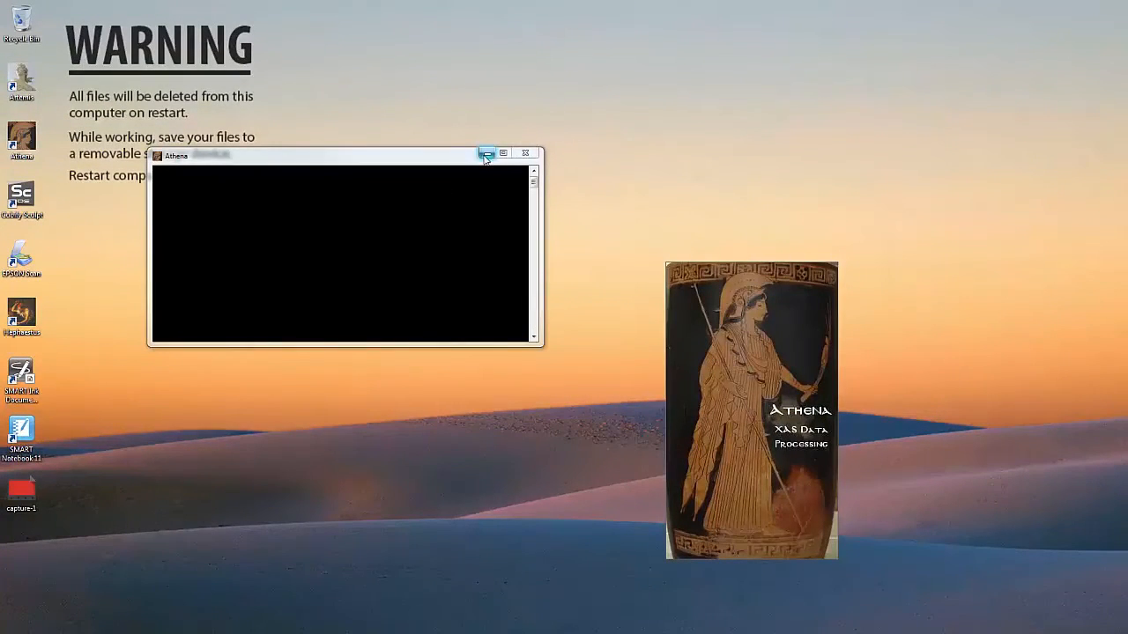
pyautogui.click(485, 154)
pyautogui.moveTo(492, 176); pyautogui.dragTo(916, 44)
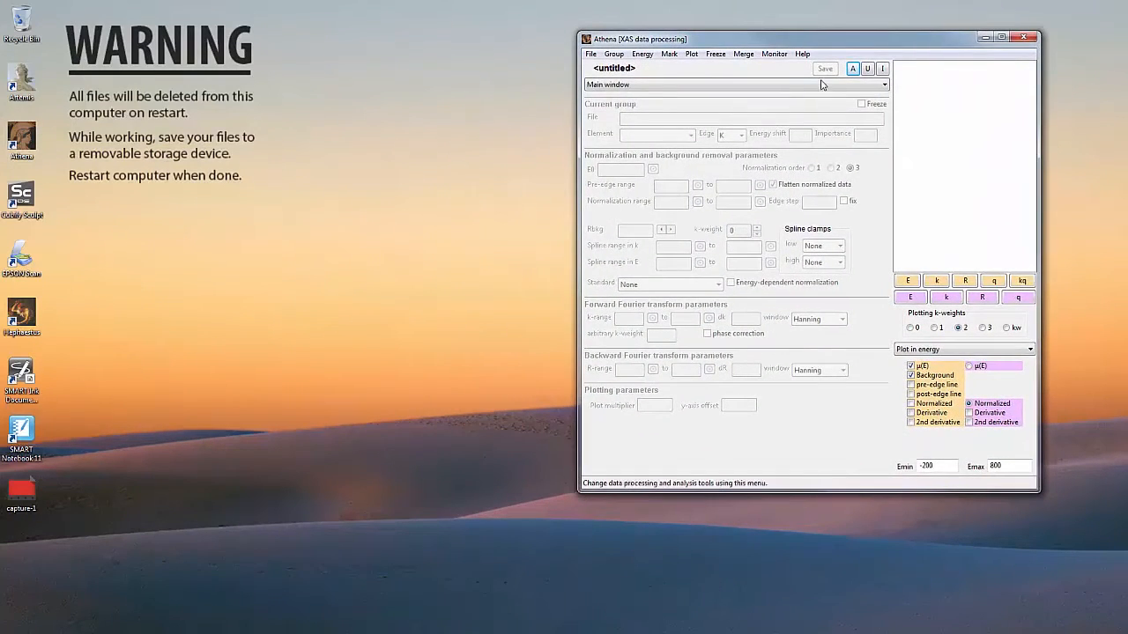
# Step: Import Copy_of_NiPyr6yr_15K_Ni_tr.avg.xmu from the rawDataFiles folder, accepting the default column selection
pyautogui.click(590, 54)
pyautogui.click(609, 67)
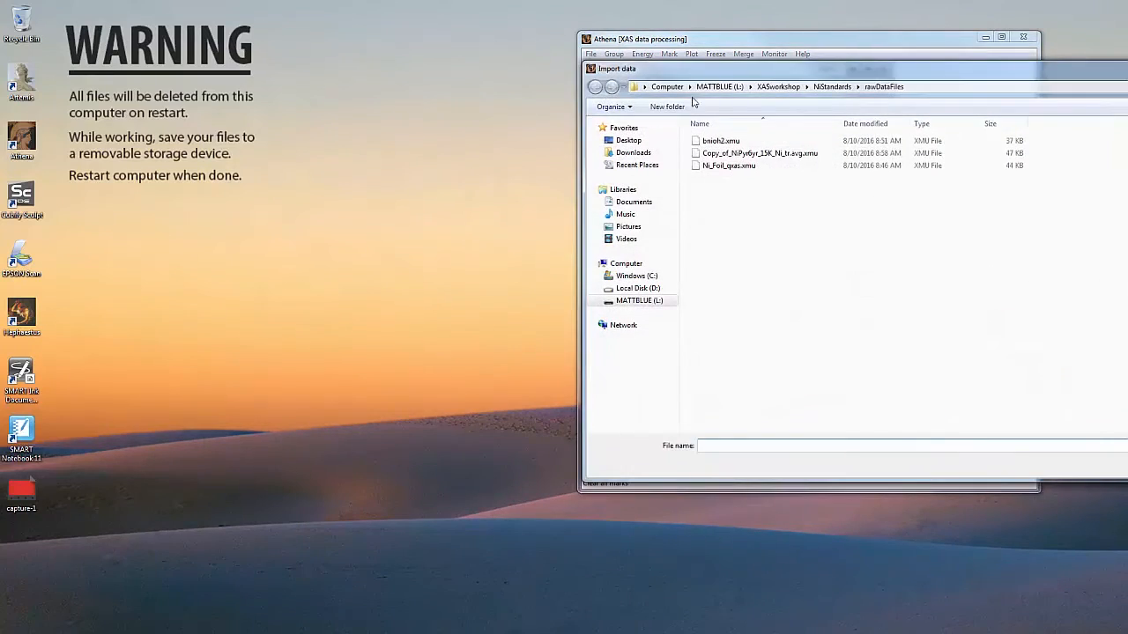
pyautogui.click(336, 163)
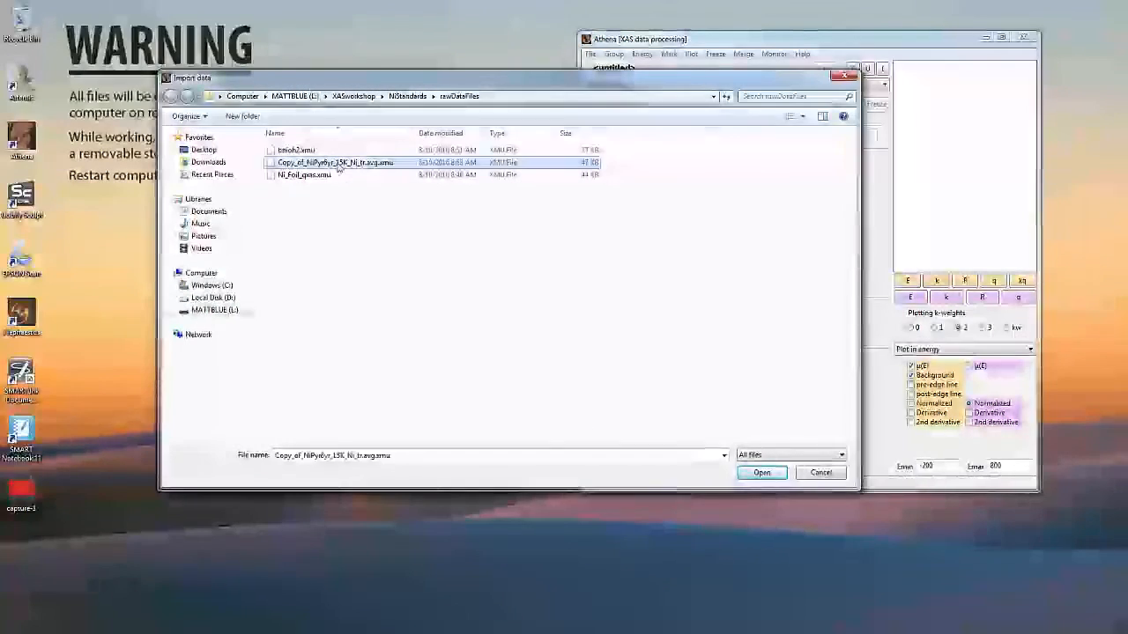
pyautogui.click(748, 468)
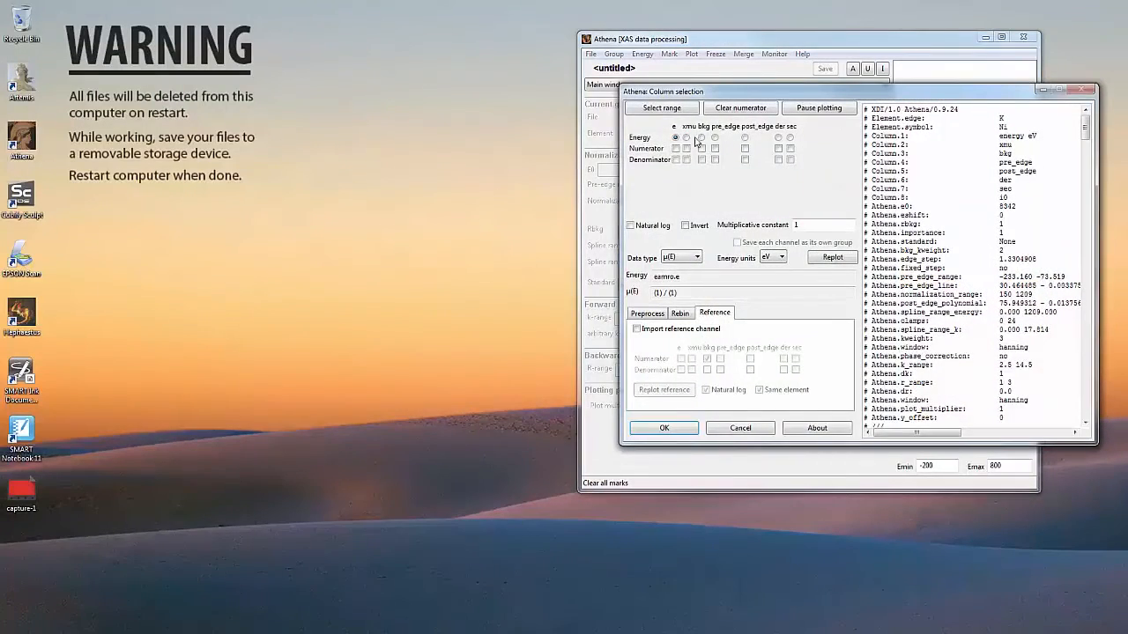
pyautogui.click(679, 429)
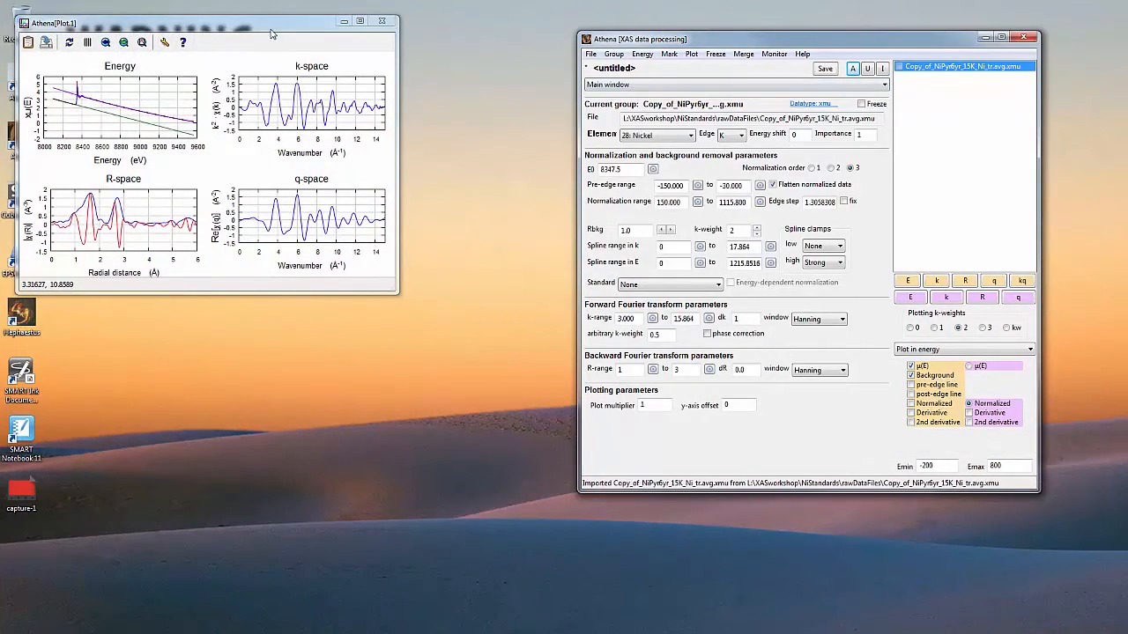
# Step: Plot the imported pyrophyllite data in energy with Emin -400 and Emax 1200
pyautogui.moveTo(272, 33); pyautogui.dragTo(377, 122)
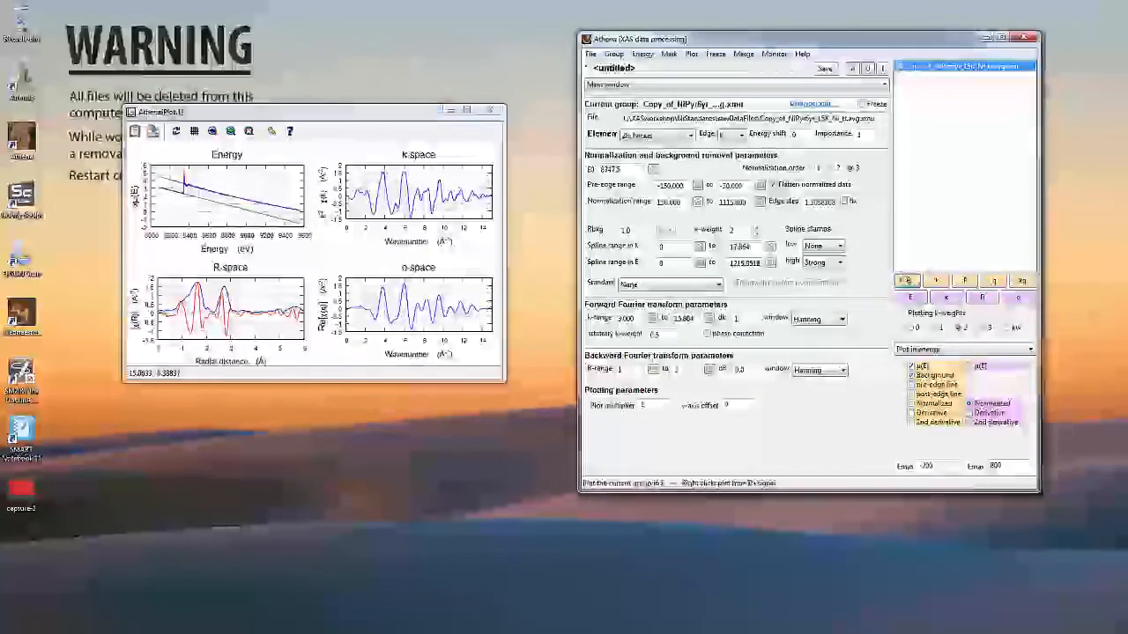
pyautogui.click(905, 280)
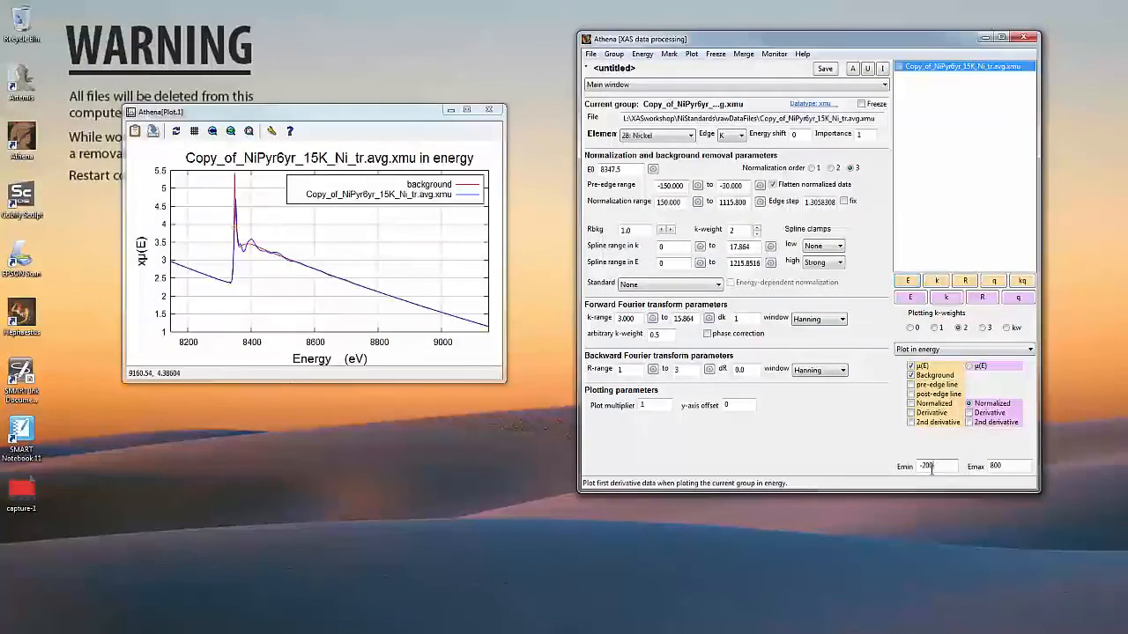
pyautogui.moveTo(931, 469); pyautogui.dragTo(923, 470)
pyautogui.write('-')
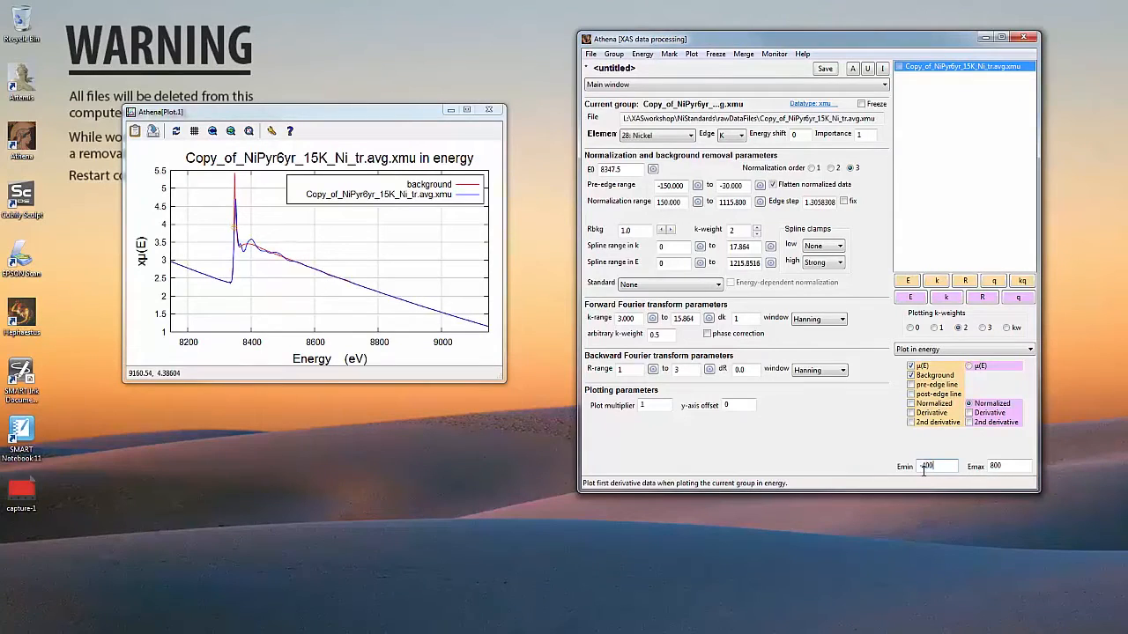
pyautogui.write('400')
pyautogui.moveTo(1017, 465); pyautogui.dragTo(969, 467)
pyautogui.write('1200')
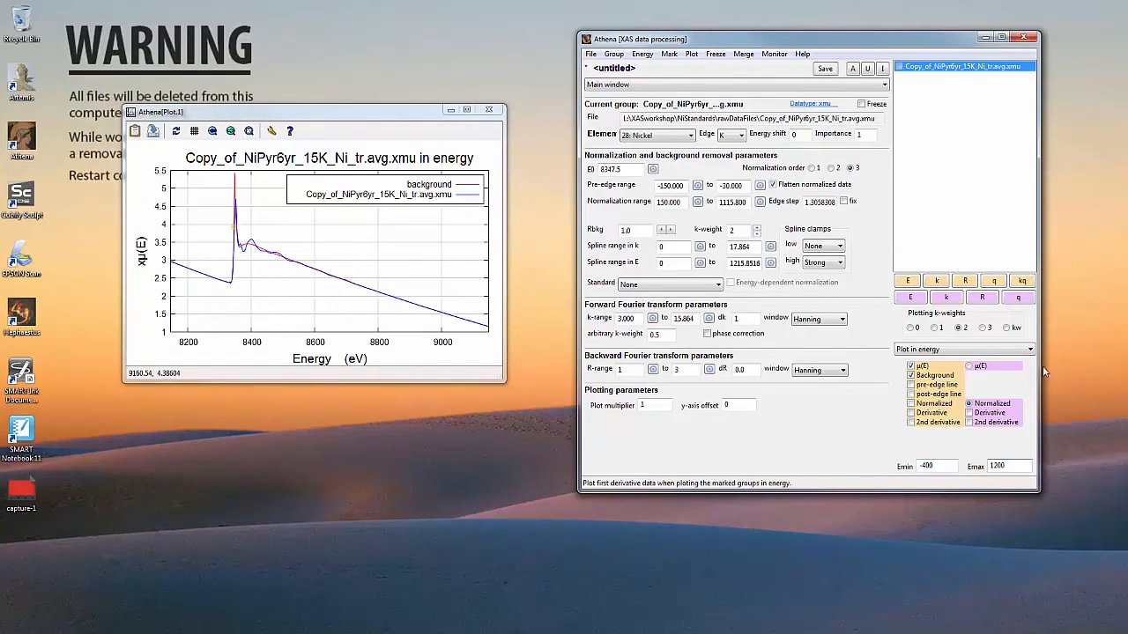
pyautogui.click(907, 280)
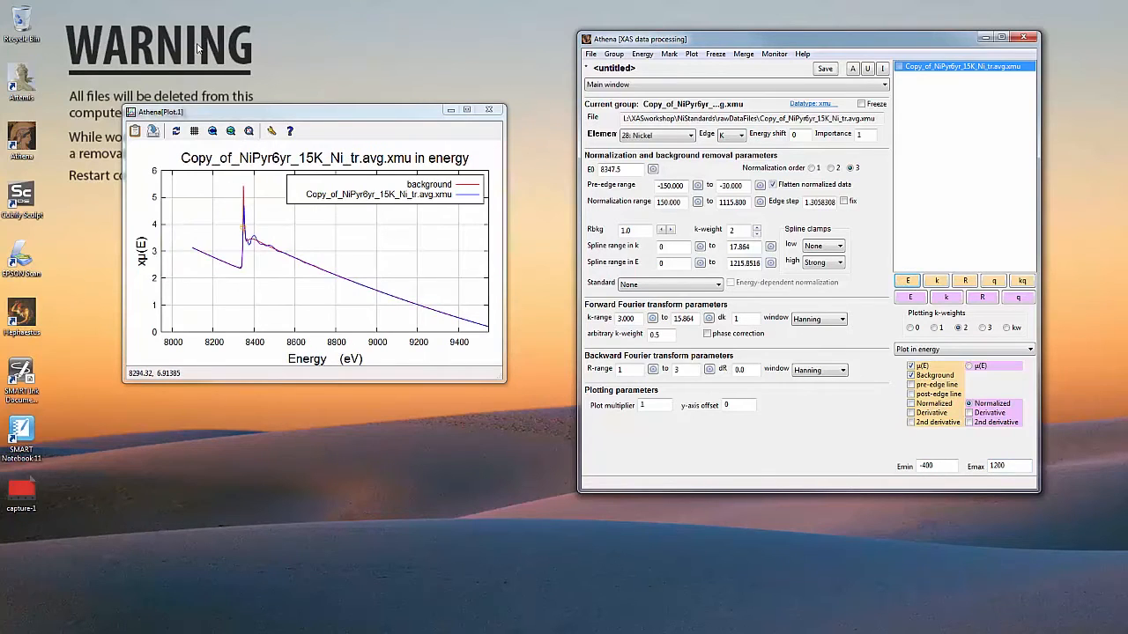
# Step: Enlarge the plot window and replot the data in energy with Emax set to 1400
pyautogui.moveTo(260, 111); pyautogui.dragTo(195, 44)
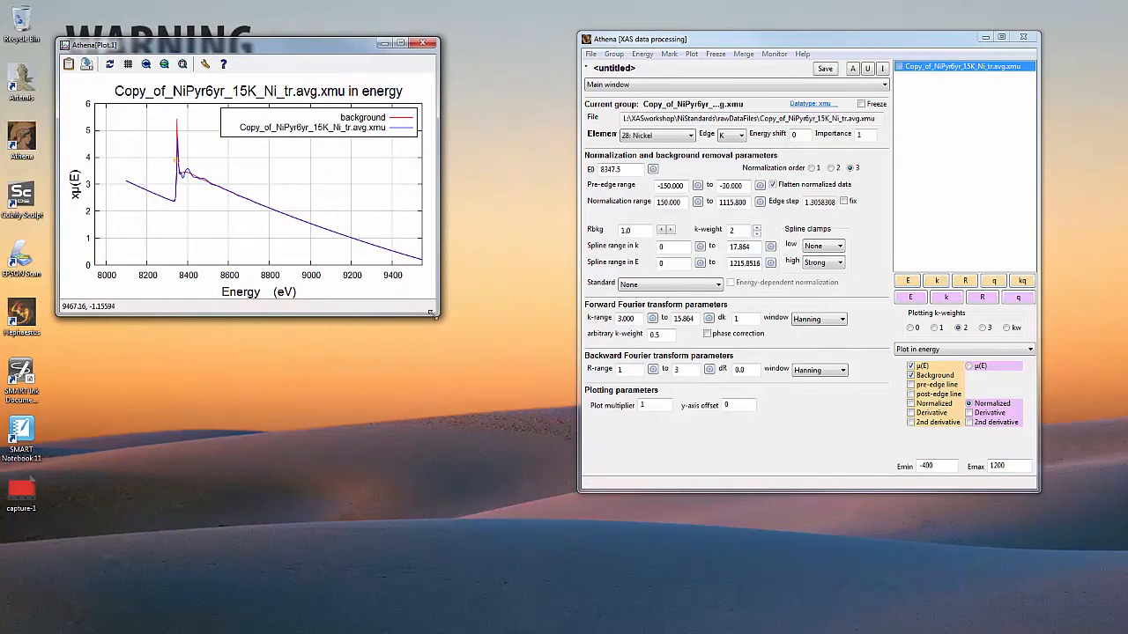
pyautogui.moveTo(437, 314); pyautogui.dragTo(495, 451)
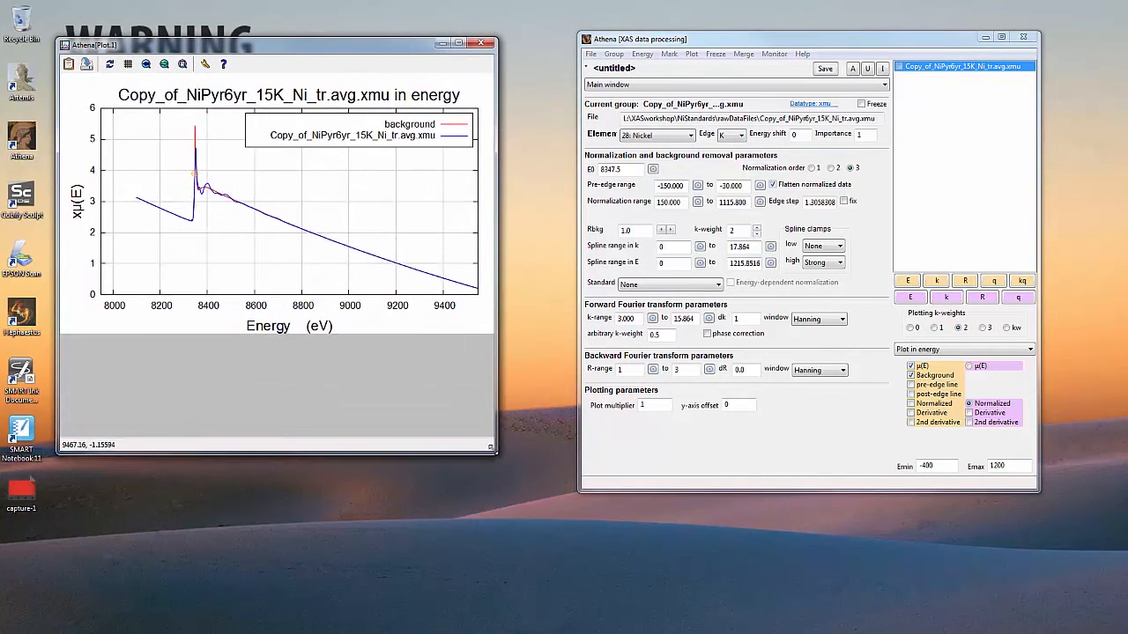
pyautogui.doubleClick(995, 467)
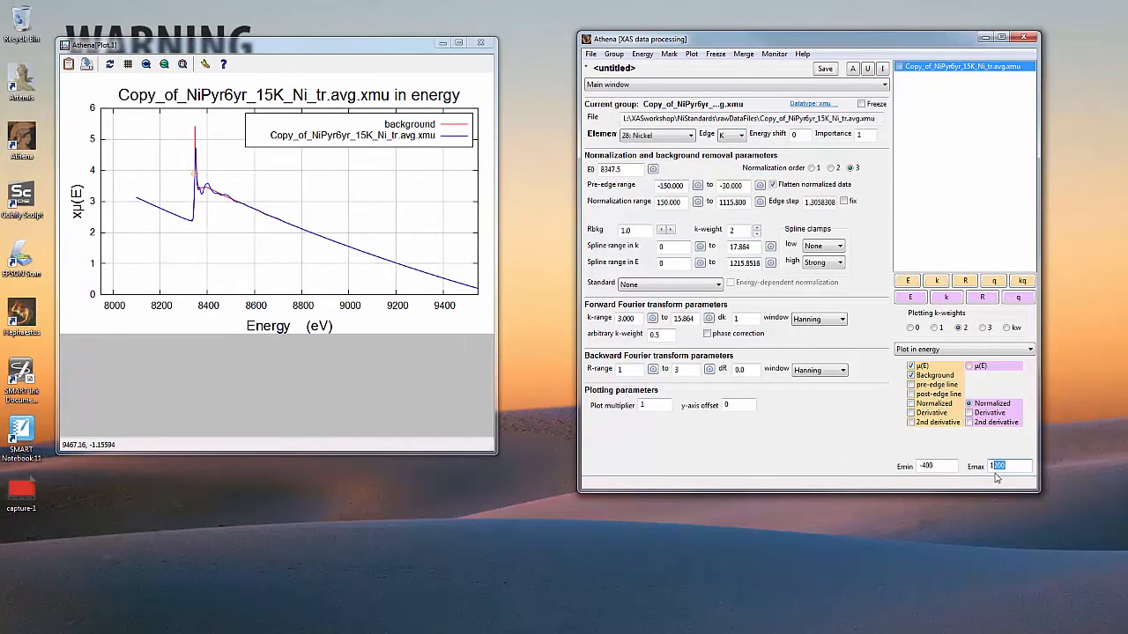
pyautogui.write('1400')
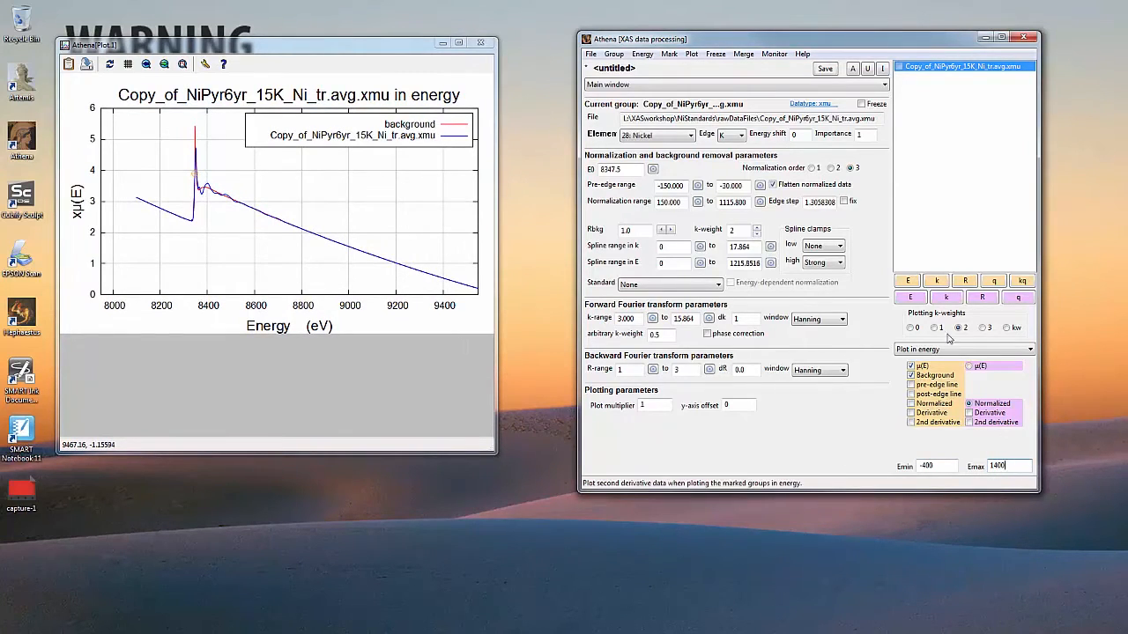
pyautogui.click(908, 282)
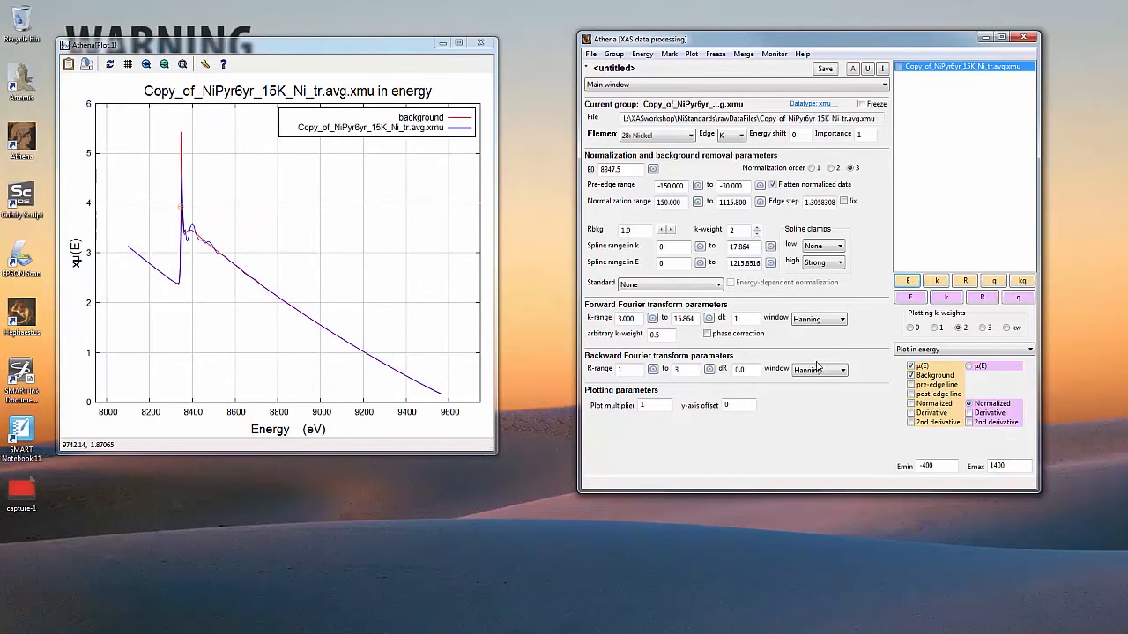
# Step: Replace the background curve in the energy plot with the pre-edge and post-edge lines
pyautogui.click(931, 376)
pyautogui.click(932, 385)
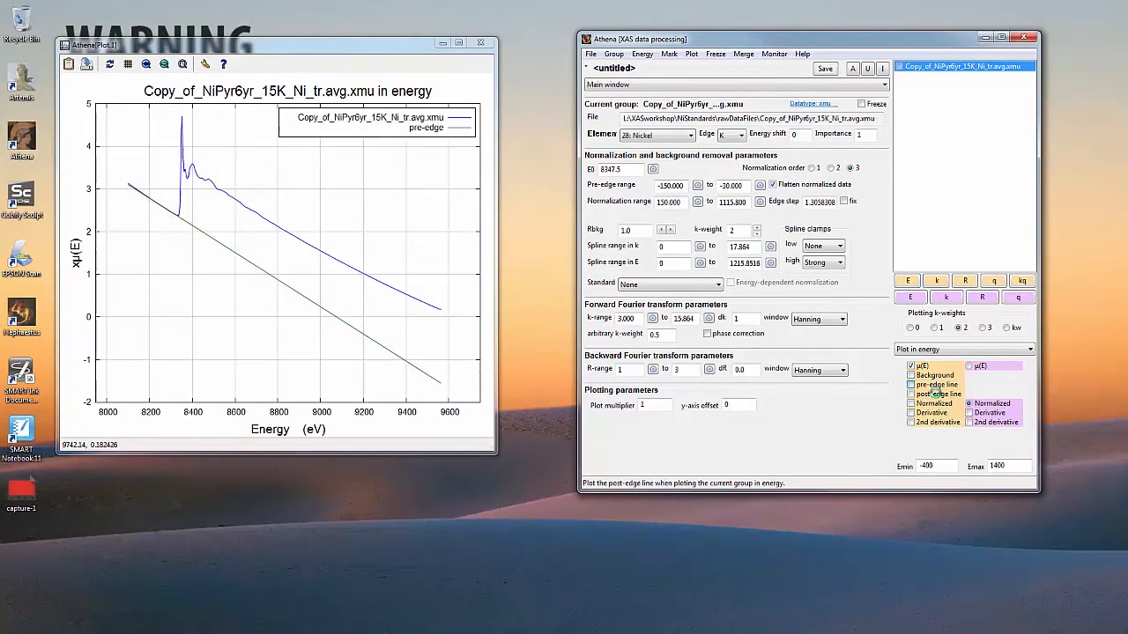
pyautogui.click(932, 394)
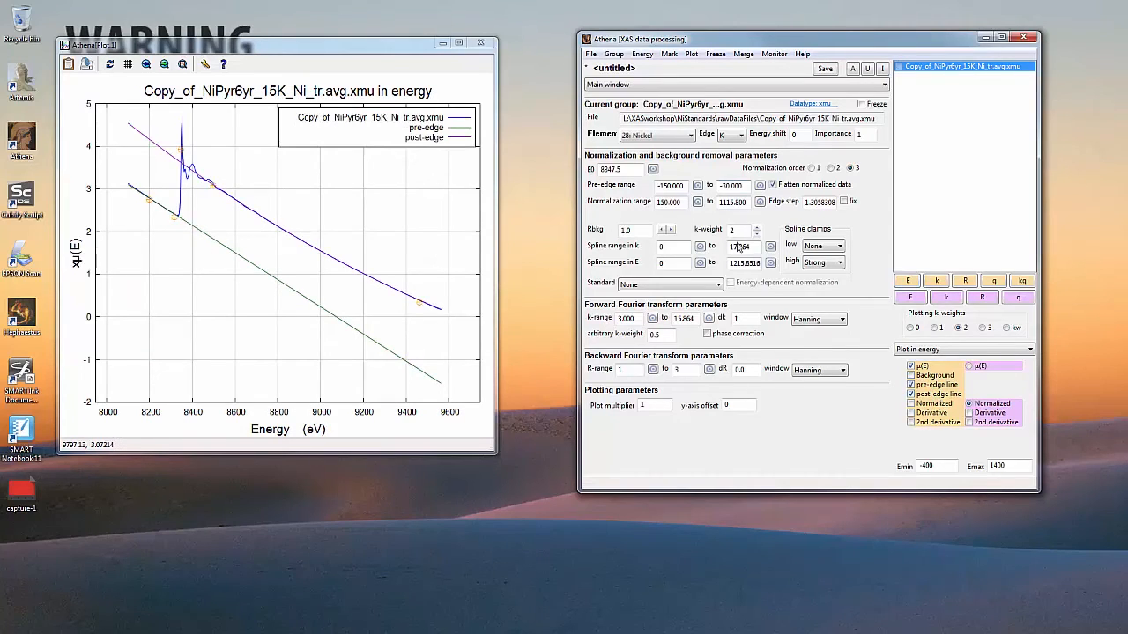
# Step: Pluck plot points to set the pre-edge range to -233.100 to -59.880 and the normalization range's upper limit to 1191.170
pyautogui.click(695, 186)
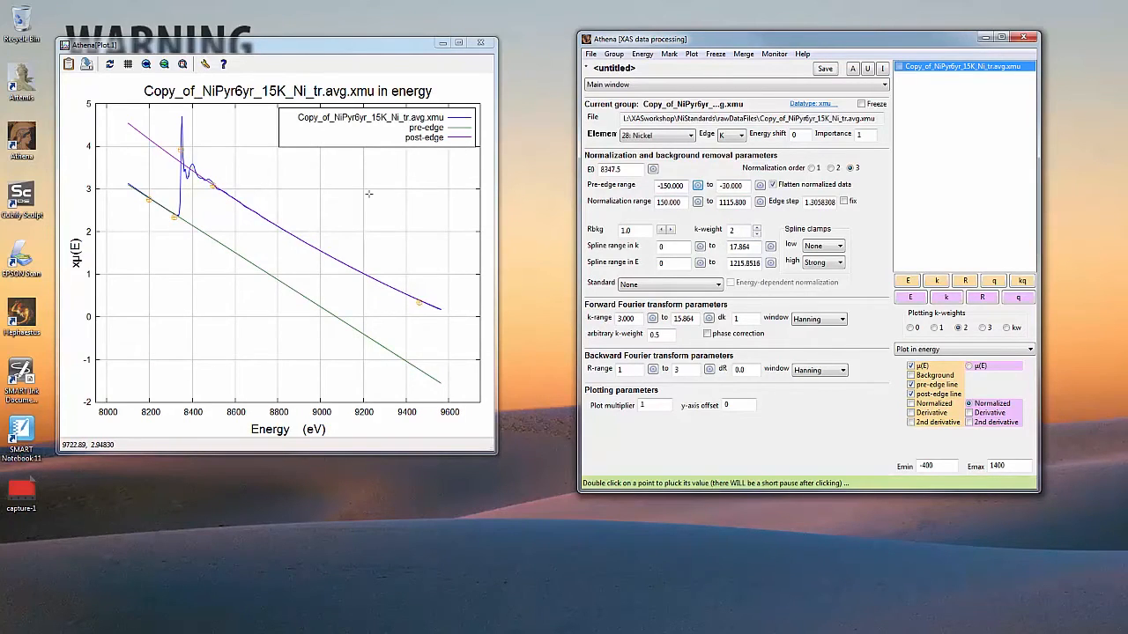
pyautogui.doubleClick(130, 186)
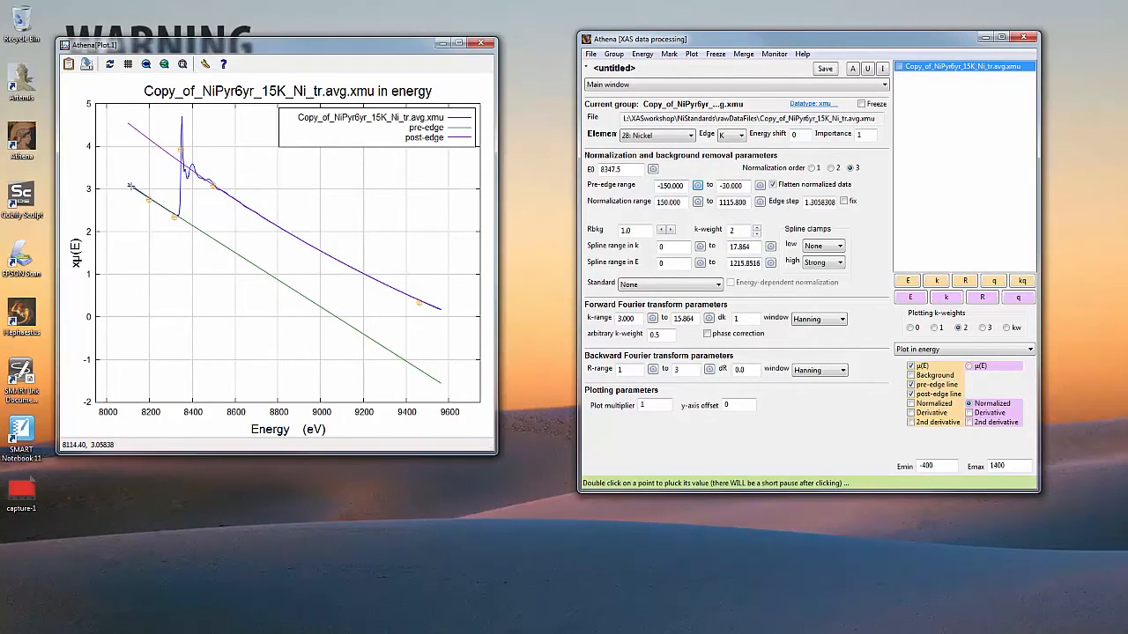
pyautogui.click(758, 188)
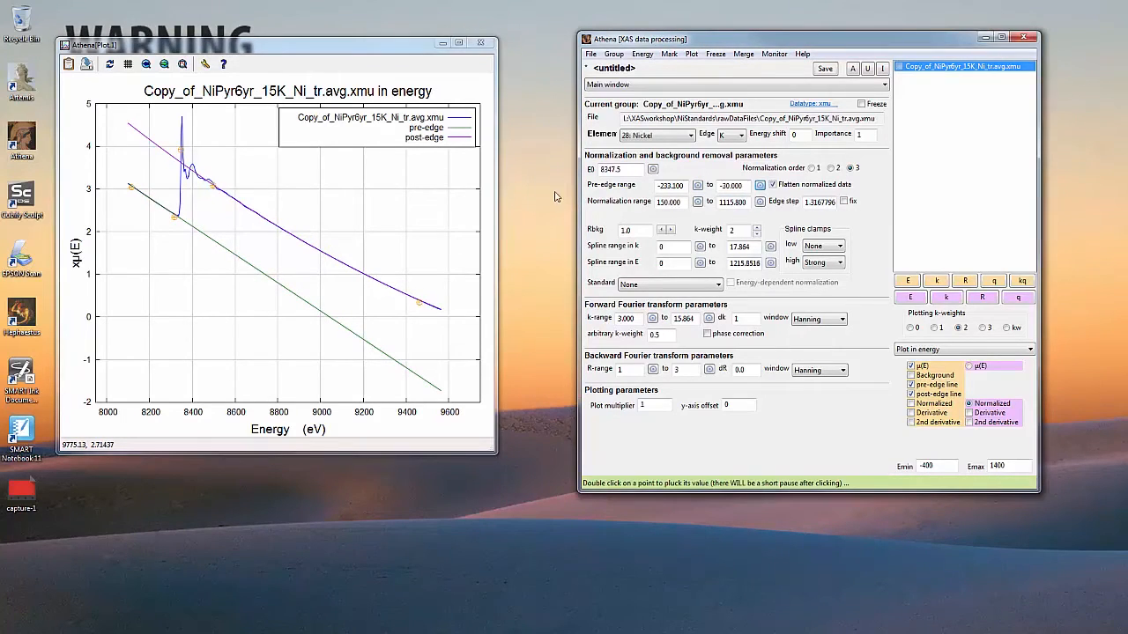
pyautogui.doubleClick(167, 211)
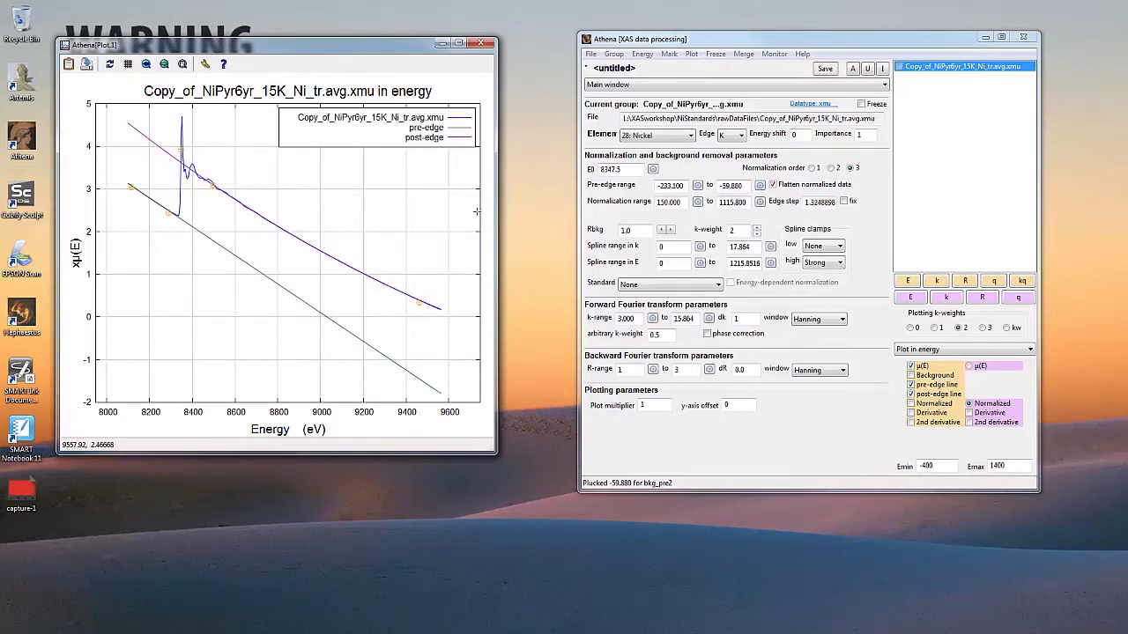
pyautogui.click(759, 202)
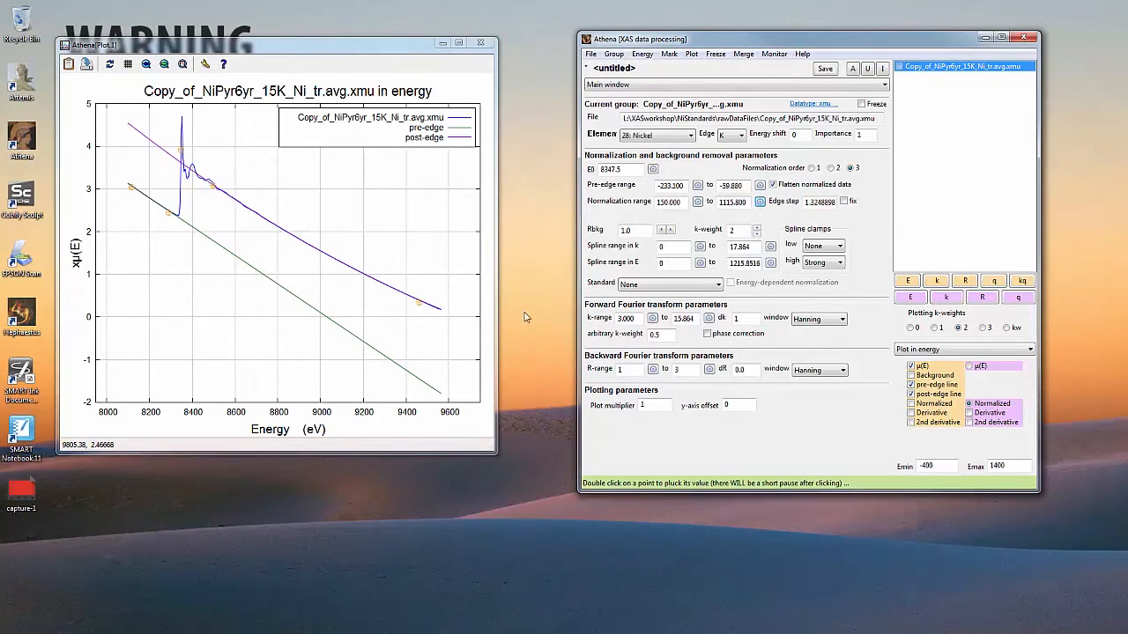
pyautogui.doubleClick(434, 307)
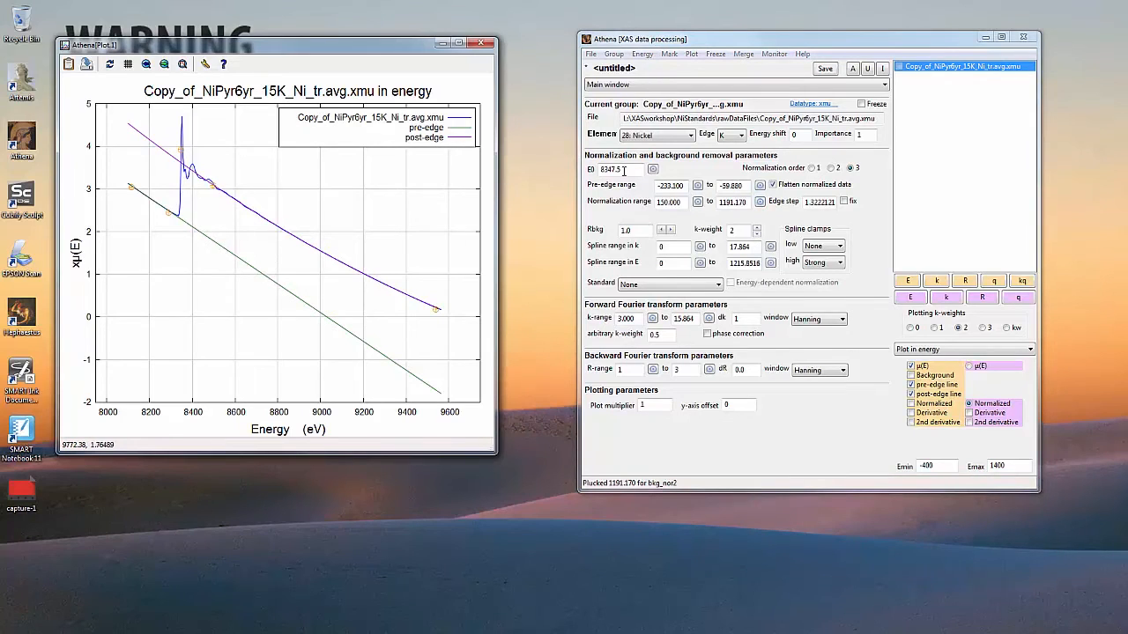
# Step: Set E0 to 8342 and plot the normalized data together with its background in energy
pyautogui.moveTo(623, 170); pyautogui.dragTo(612, 175)
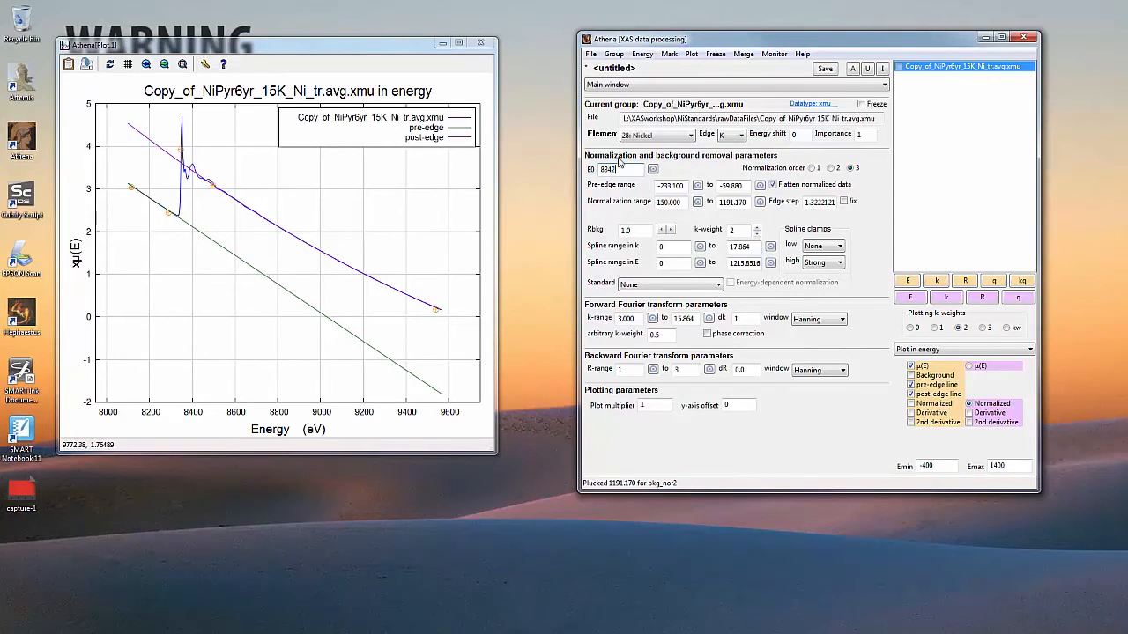
pyautogui.click(909, 281)
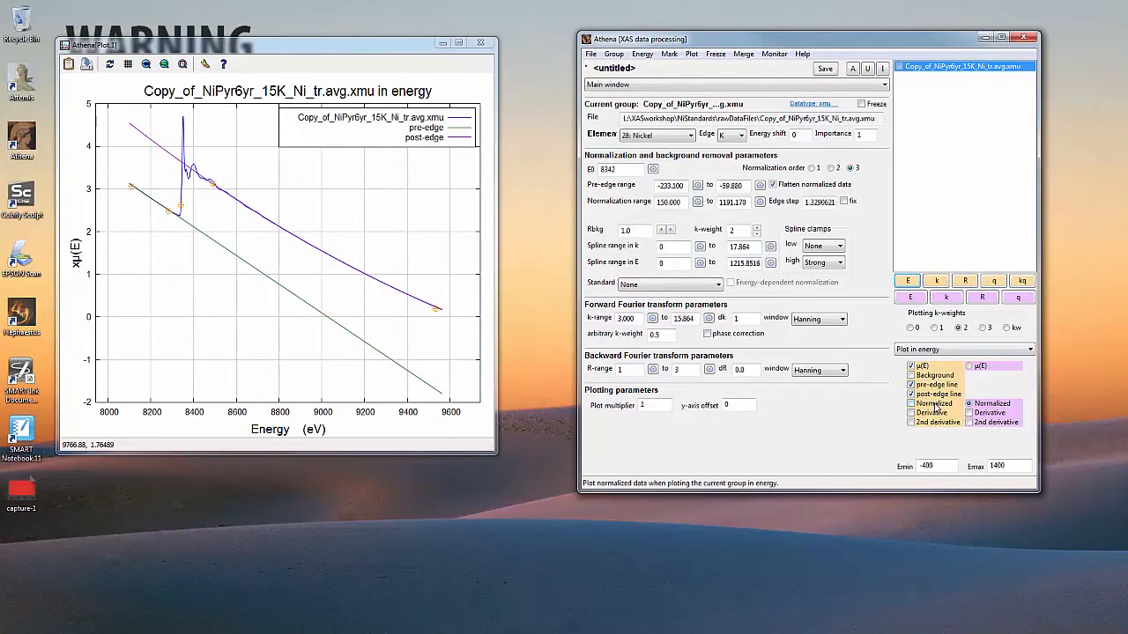
pyautogui.click(936, 405)
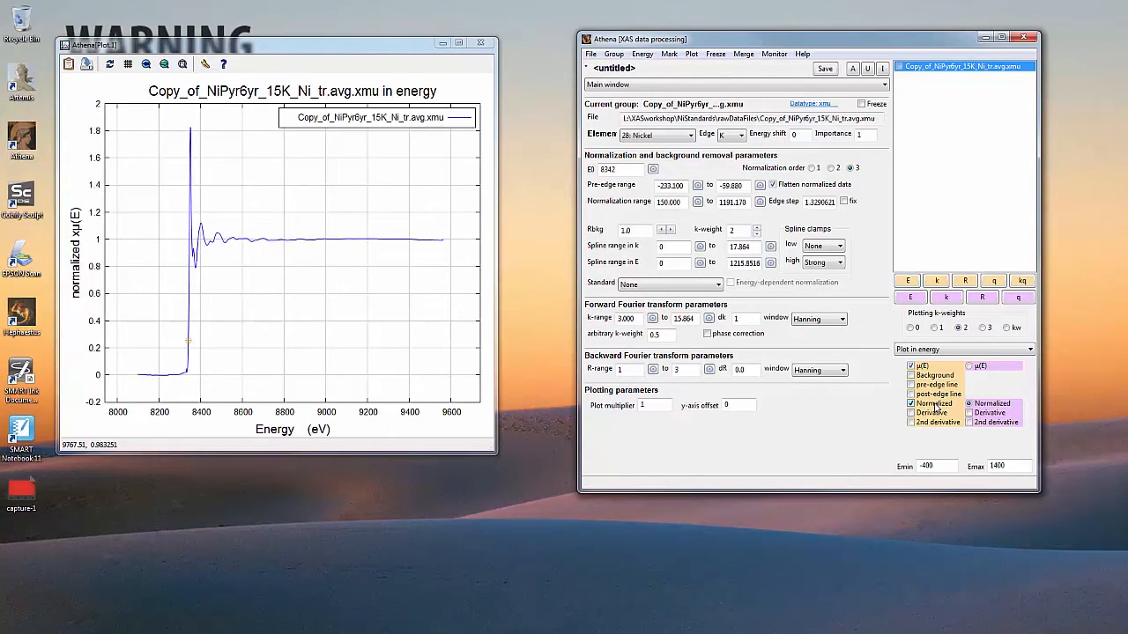
pyautogui.click(935, 377)
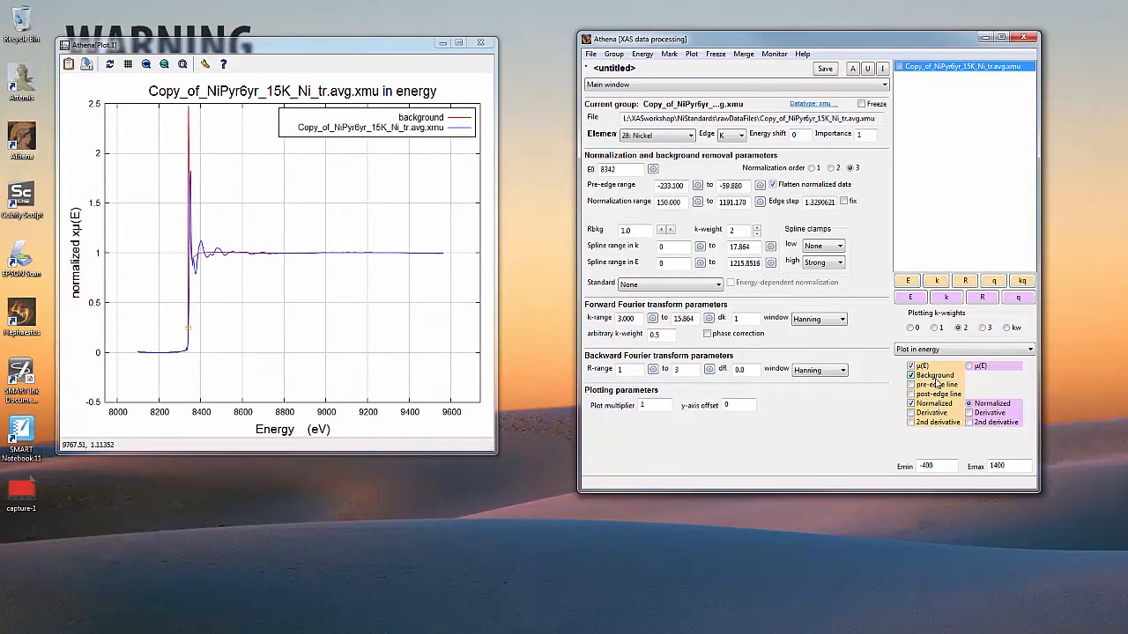
# Step: Pluck 17.658 as the upper limit of the spline range in k from the data's end, and plot the data in k-space
pyautogui.rightClick(369, 238)
pyautogui.click(448, 265)
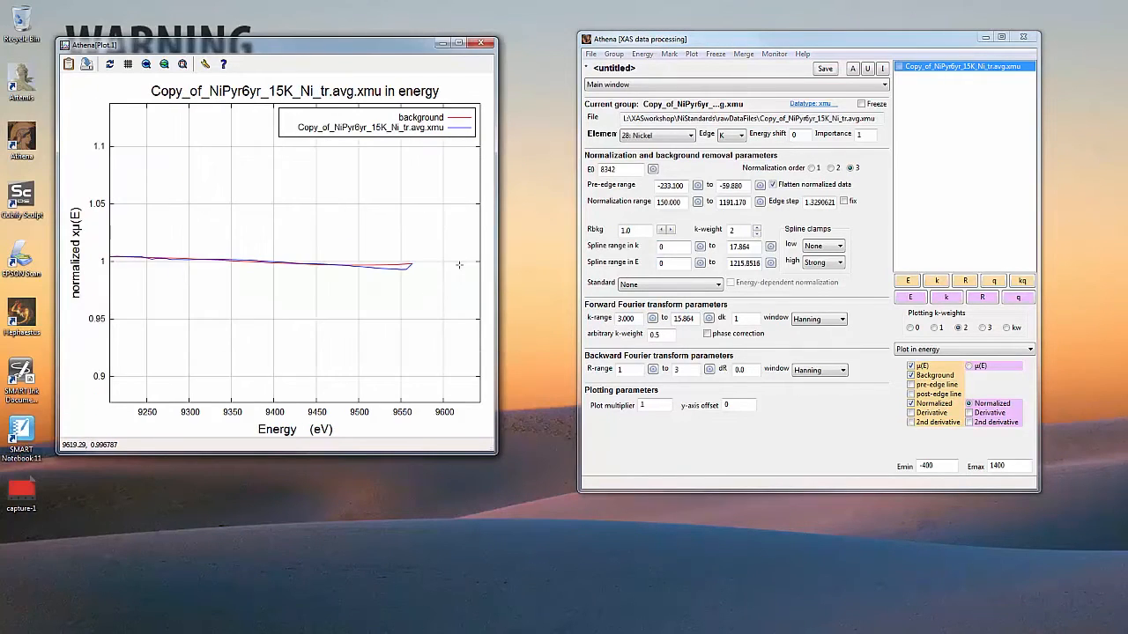
pyautogui.click(771, 249)
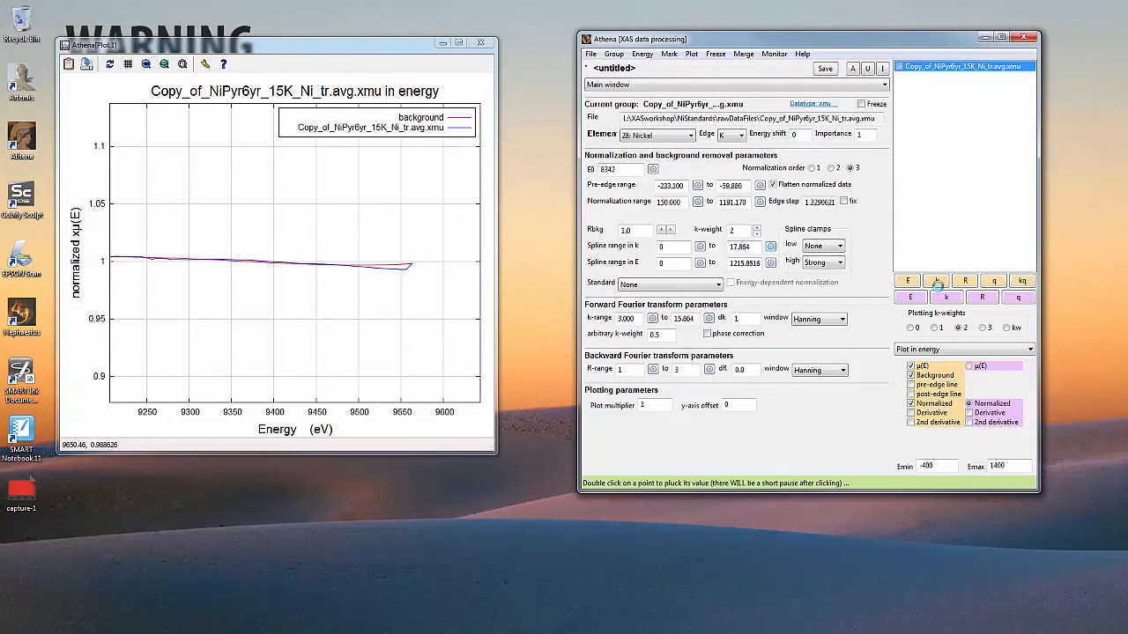
pyautogui.doubleClick(383, 274)
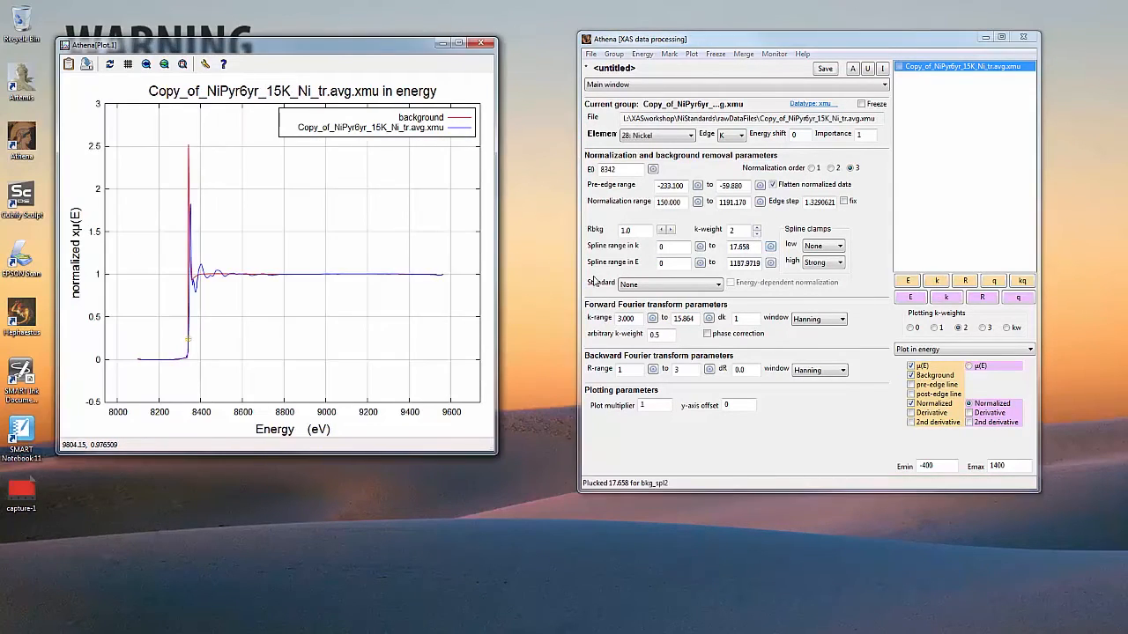
pyautogui.click(936, 280)
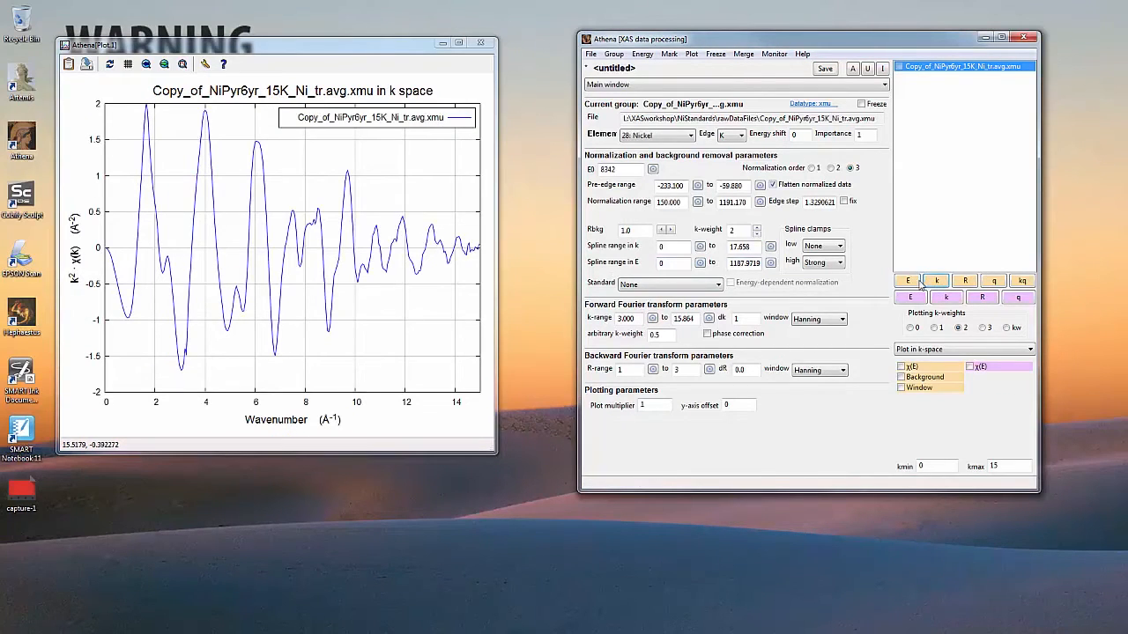
# Step: Plot in energy, pluck 1210.95 near the end of the data as the spline range's upper limit in E, and inspect the background there
pyautogui.click(907, 280)
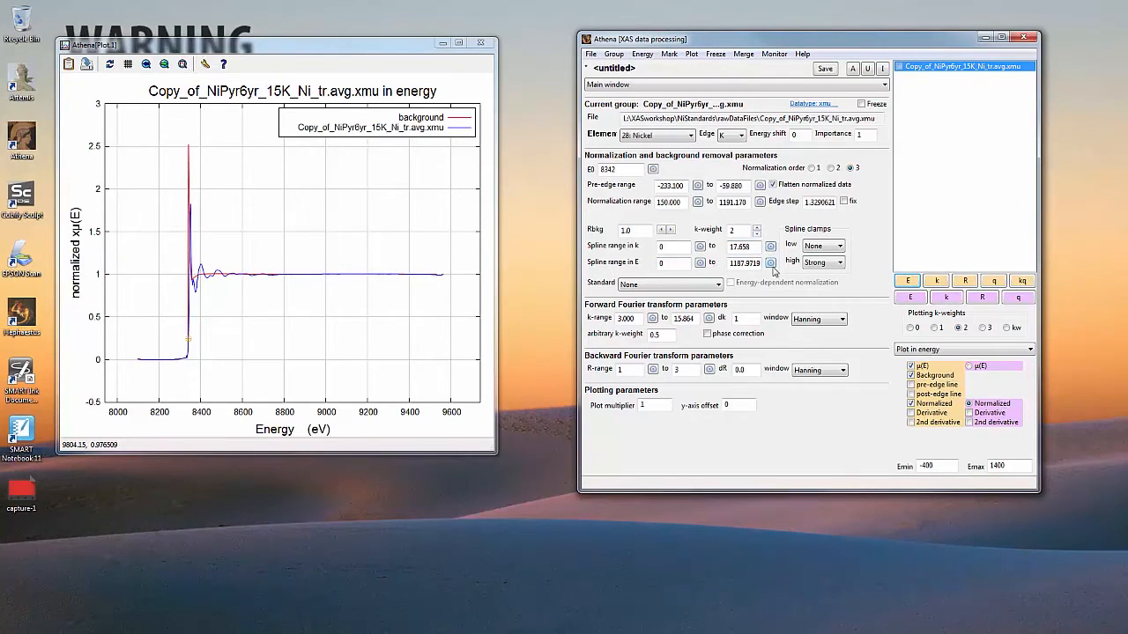
pyautogui.rightClick(409, 264)
pyautogui.rightClick(444, 285)
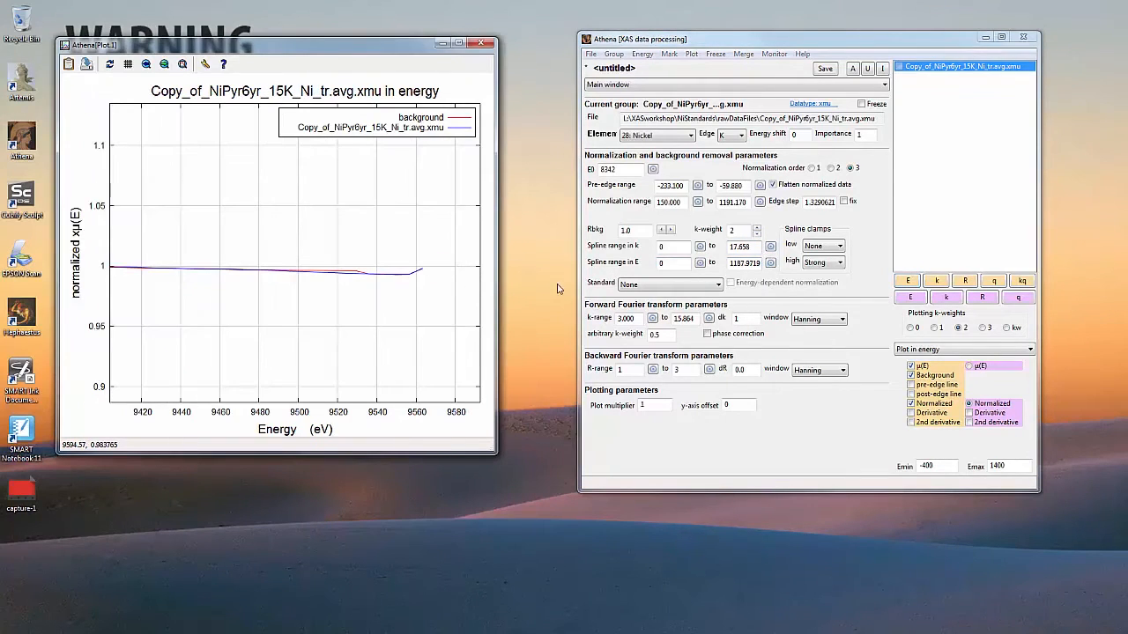
pyautogui.click(771, 263)
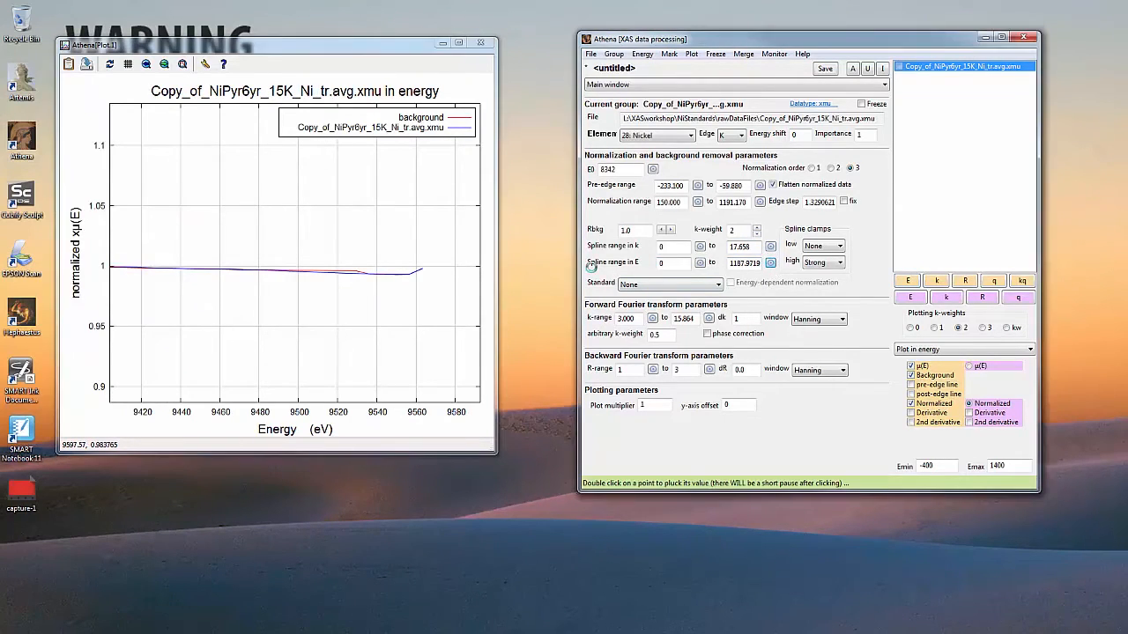
pyautogui.click(402, 276)
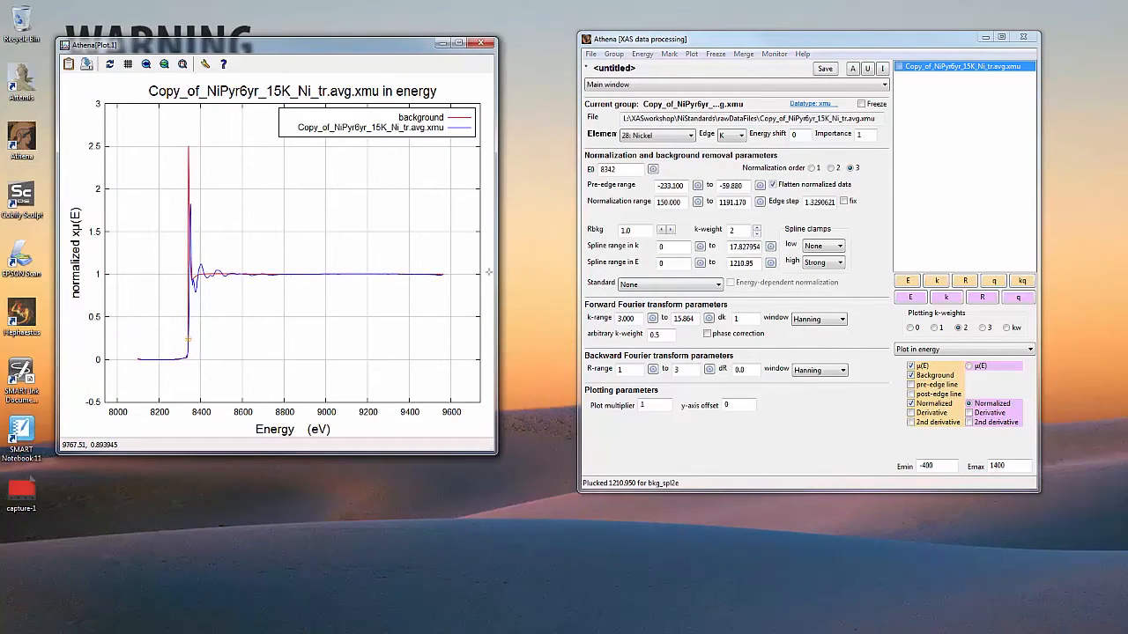
pyautogui.moveTo(409, 268); pyautogui.dragTo(453, 282)
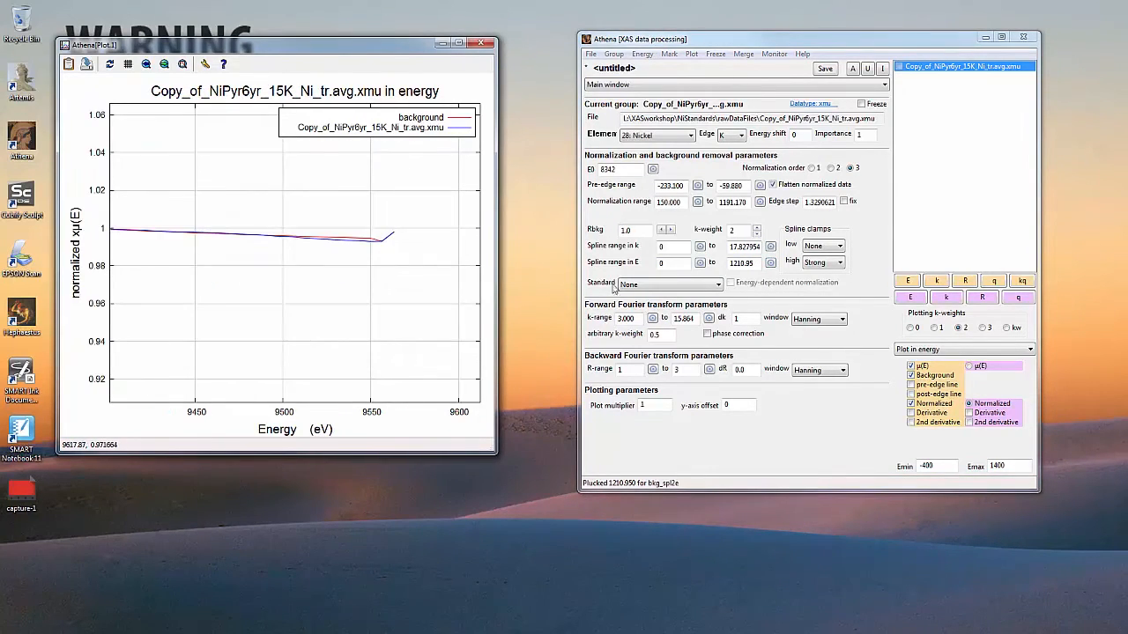
# Step: Plot the data in k-space with a k-weight of 3 and kmax set to 18
pyautogui.click(937, 280)
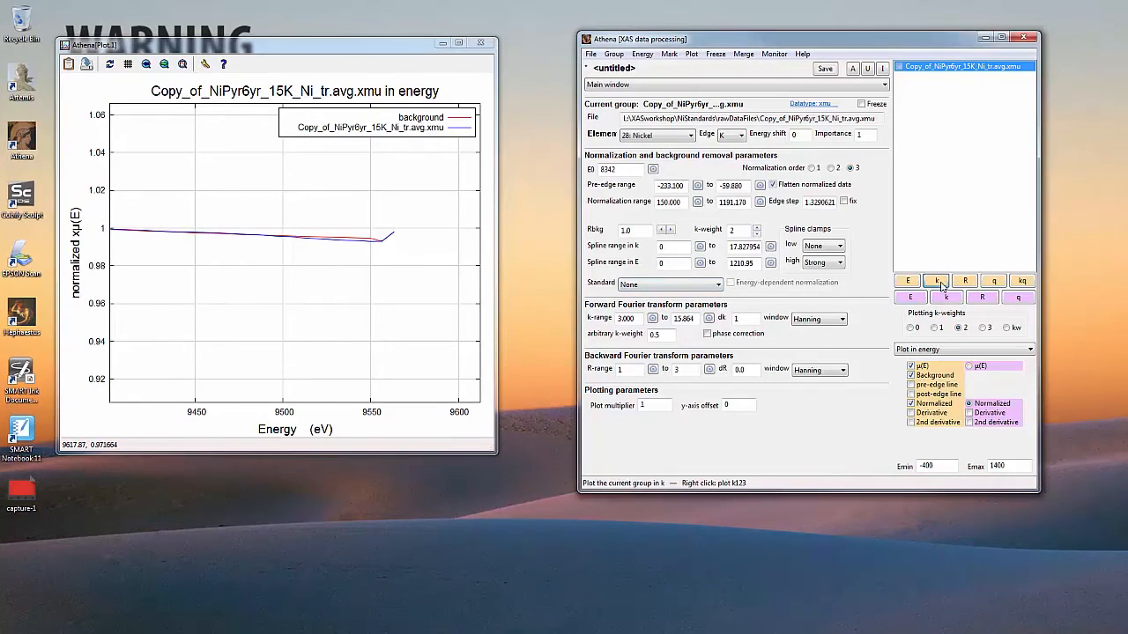
pyautogui.click(984, 328)
pyautogui.doubleClick(999, 466)
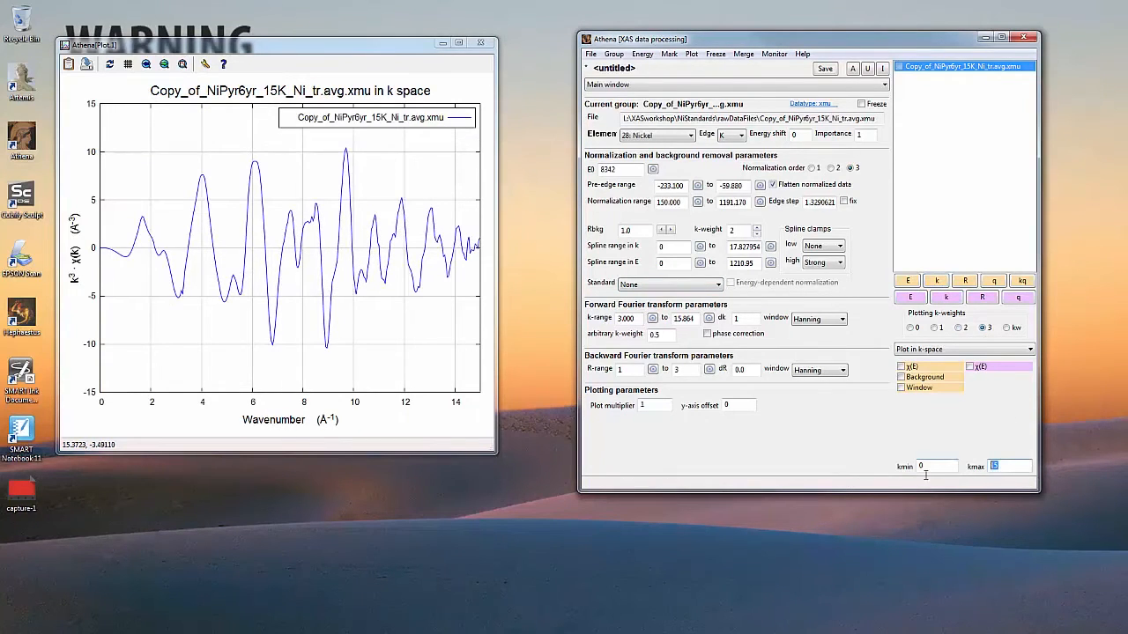
pyautogui.write('18')
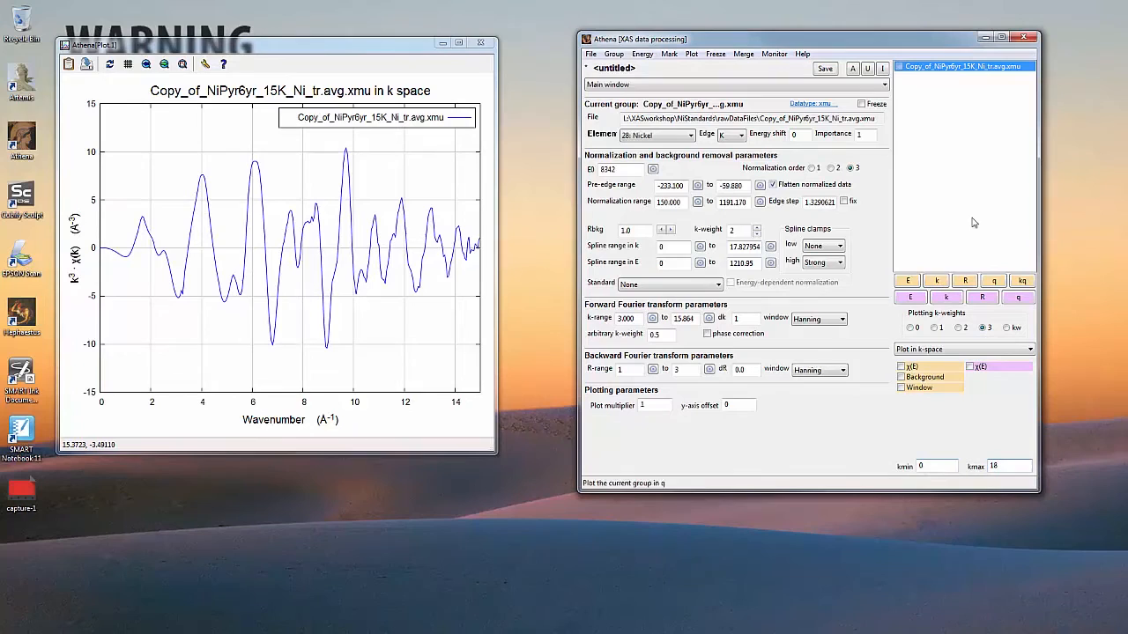
pyautogui.click(939, 280)
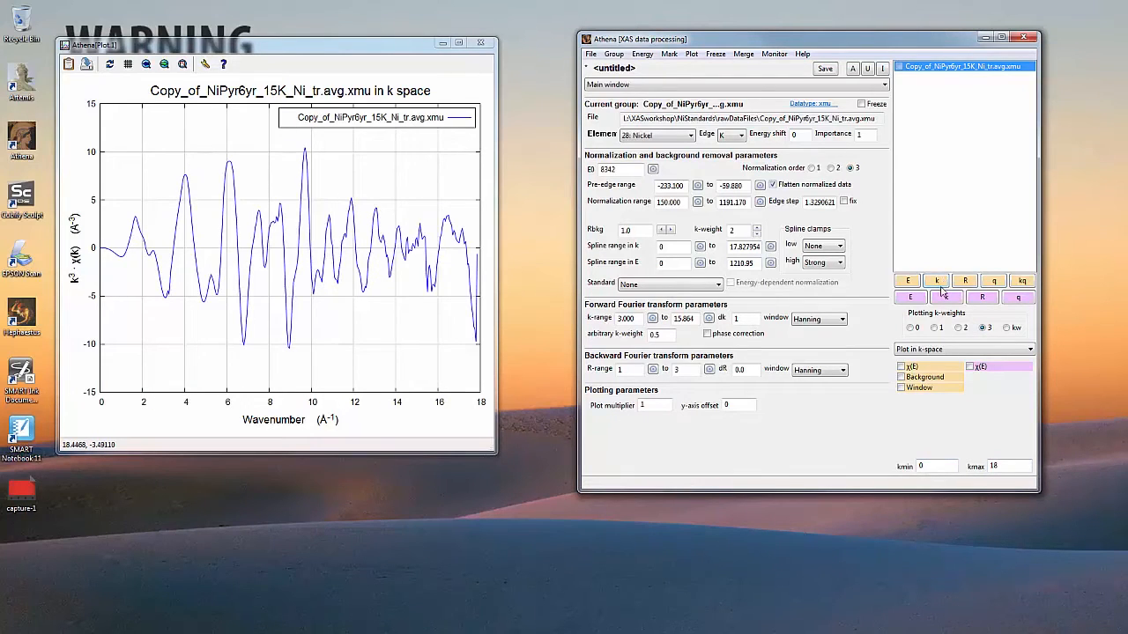
# Step: Try a kmax of 20 for the k-space plot
pyautogui.doubleClick(995, 467)
pyautogui.write('20')
pyautogui.click(937, 282)
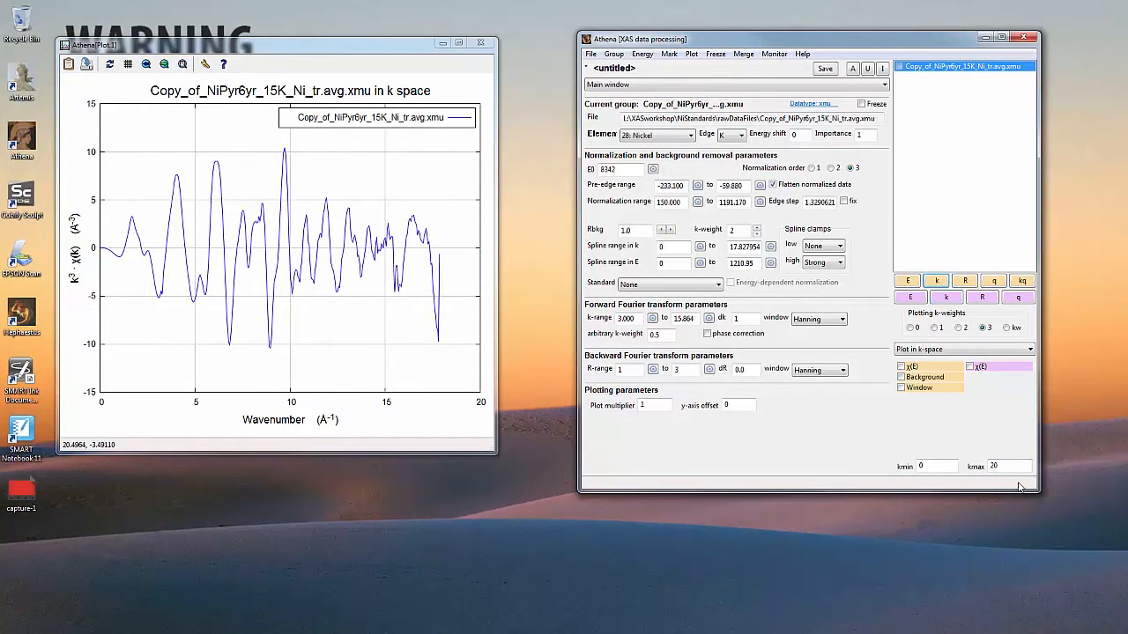
# Step: Replot in k-space with kmax set to 17 and overlay the Fourier transform window
pyautogui.doubleClick(994, 466)
pyautogui.write('17')
pyautogui.click(936, 281)
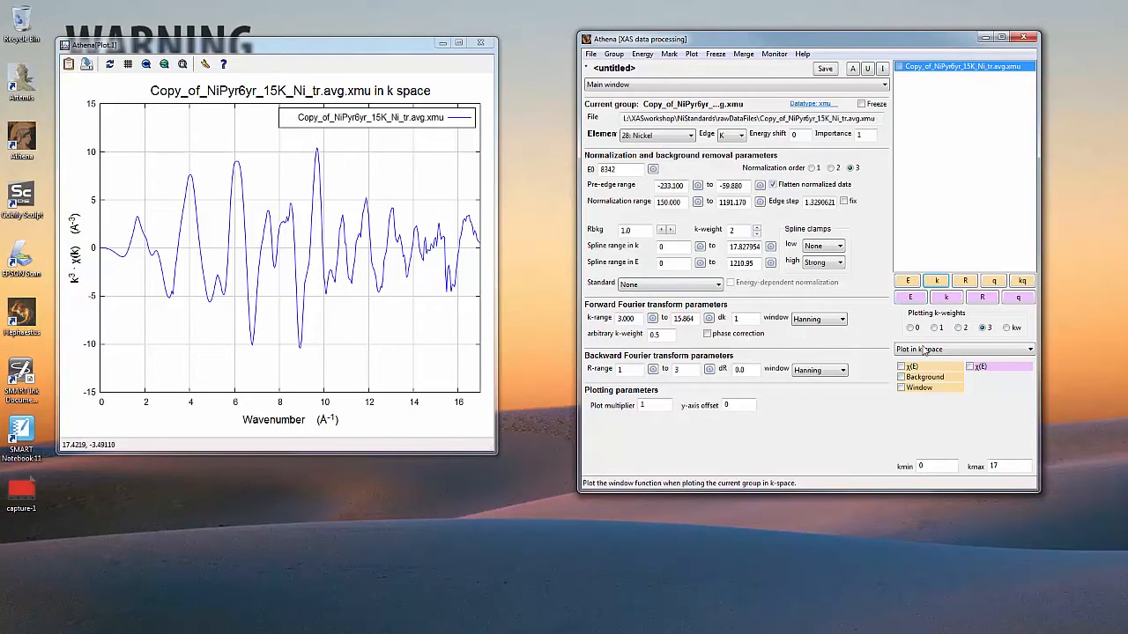
pyautogui.click(922, 388)
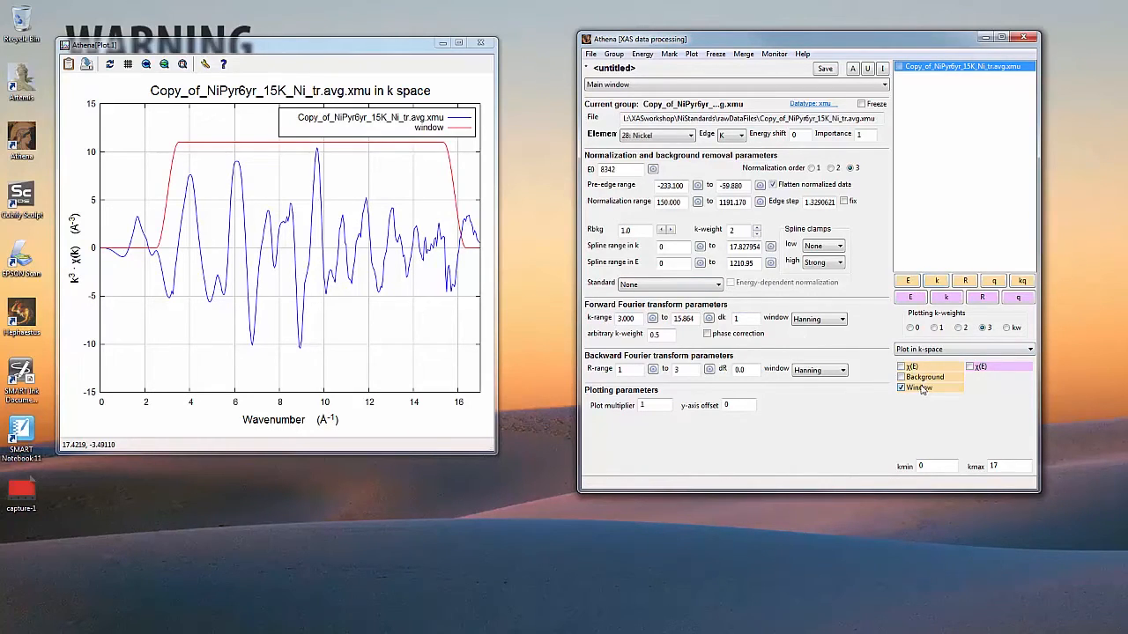
# Step: Set the forward Fourier transform k-range to 2.5 to 14 and replot the data with its window
pyautogui.write('2.5')
pyautogui.moveTo(694, 319); pyautogui.dragTo(658, 321)
pyautogui.write('14')
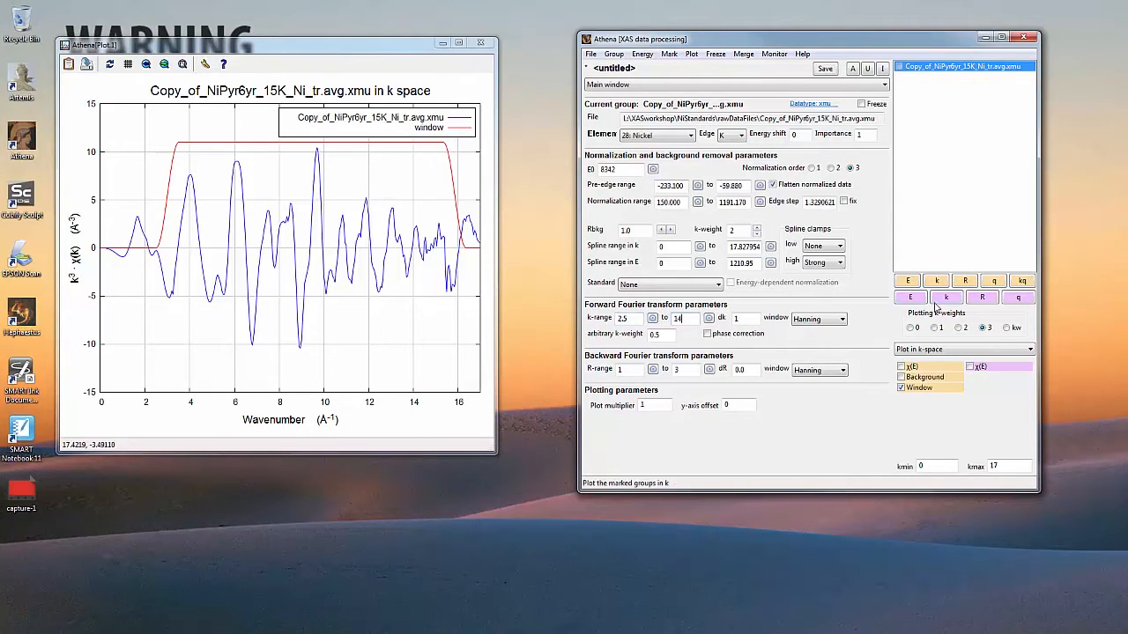
pyautogui.click(941, 280)
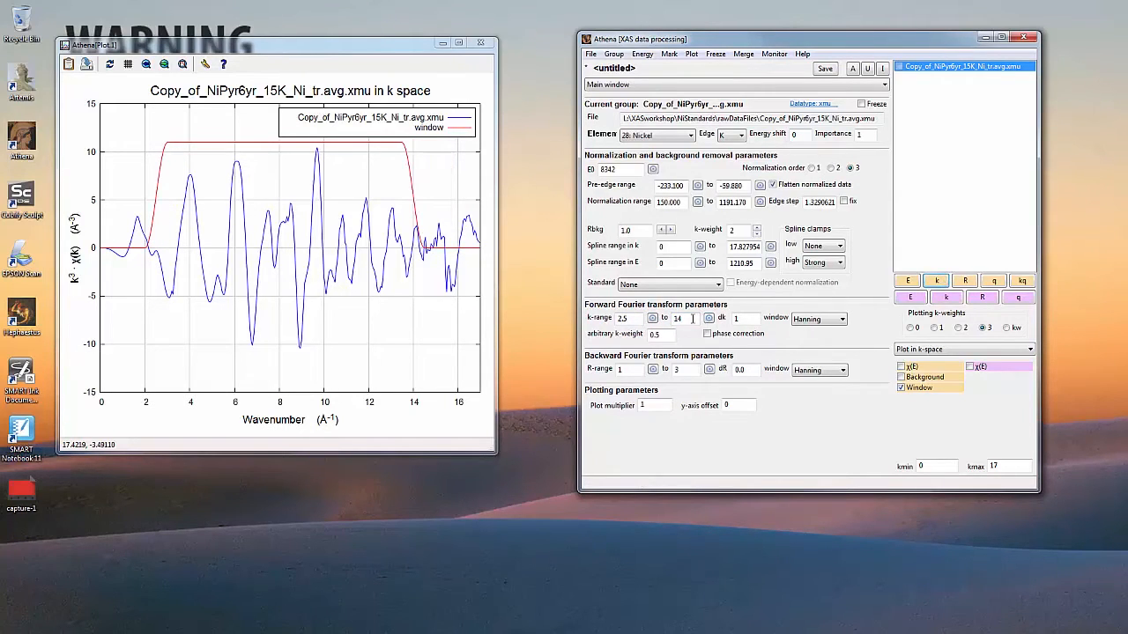
pyautogui.moveTo(686, 318); pyautogui.dragTo(673, 319)
pyautogui.click(938, 282)
# Step: Duplicate the data group, mark both groups, and plot them together in R-space
pyautogui.rightClick(950, 71)
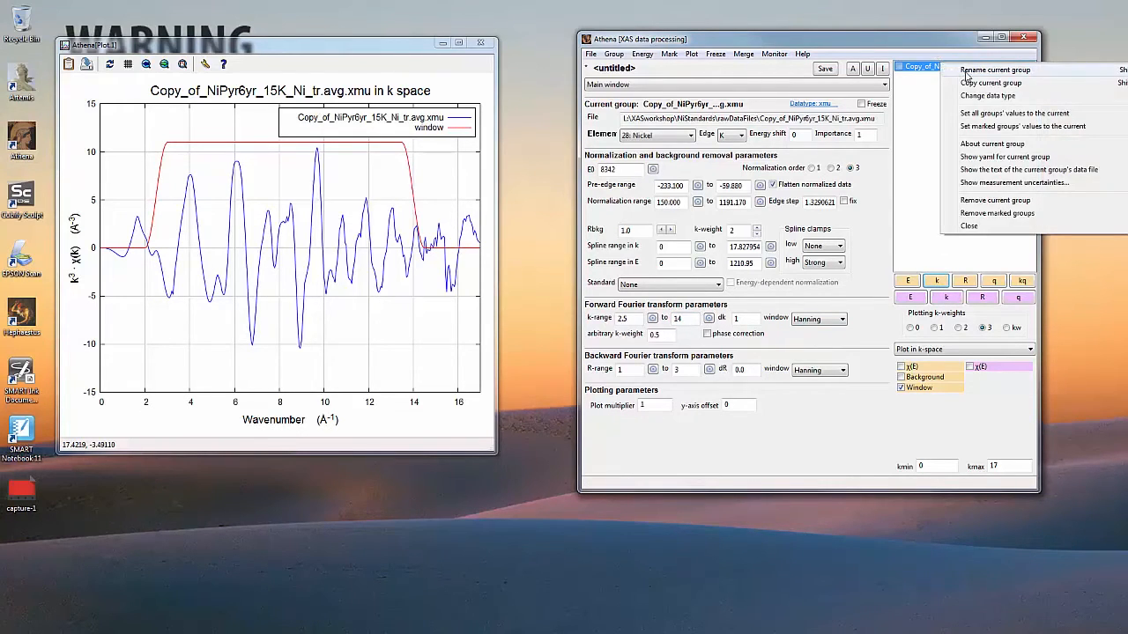
pyautogui.click(969, 83)
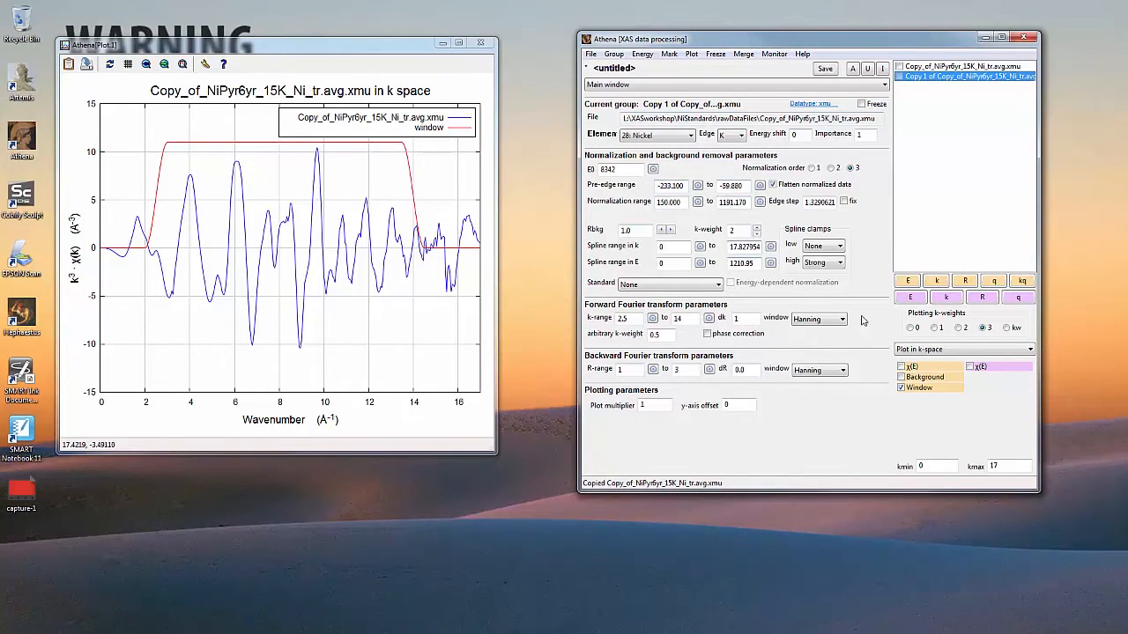
pyautogui.click(983, 298)
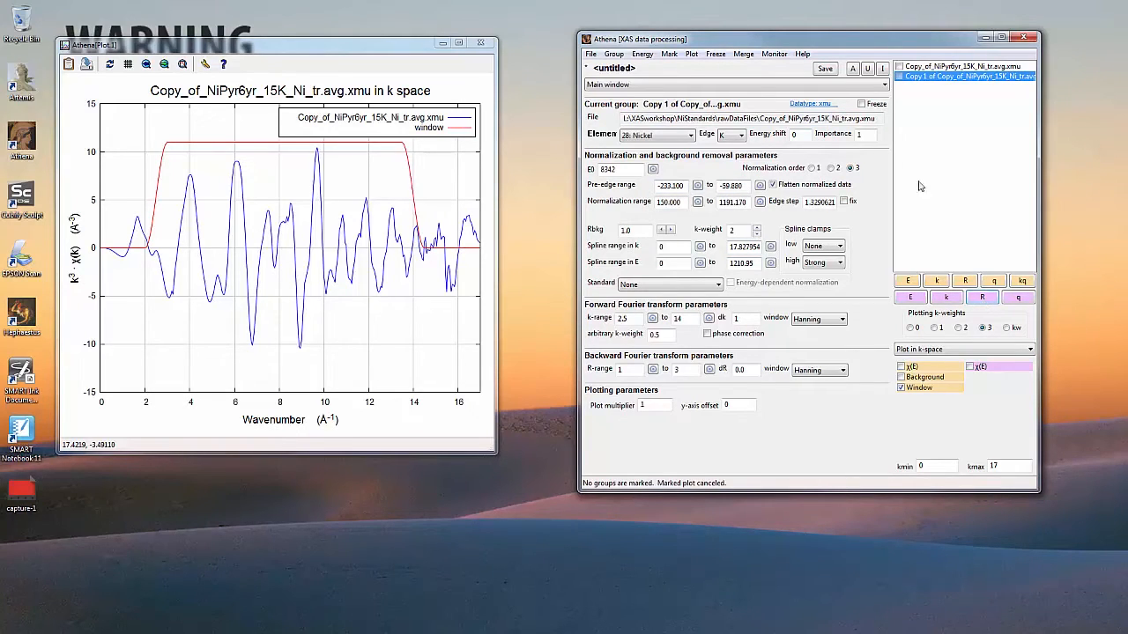
pyautogui.click(852, 68)
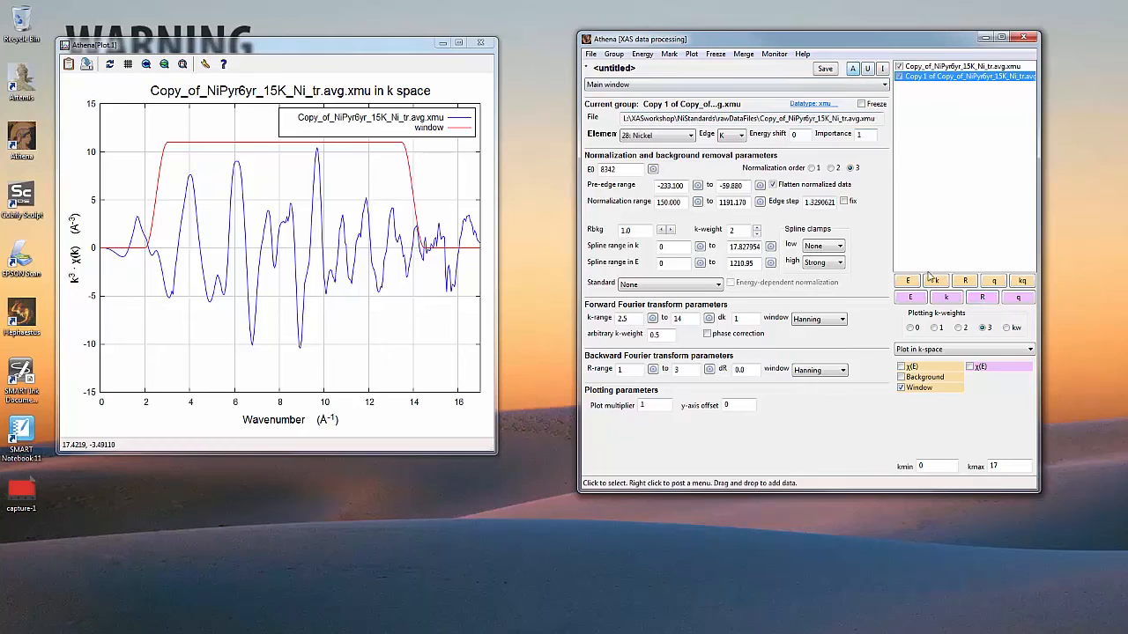
pyautogui.click(981, 298)
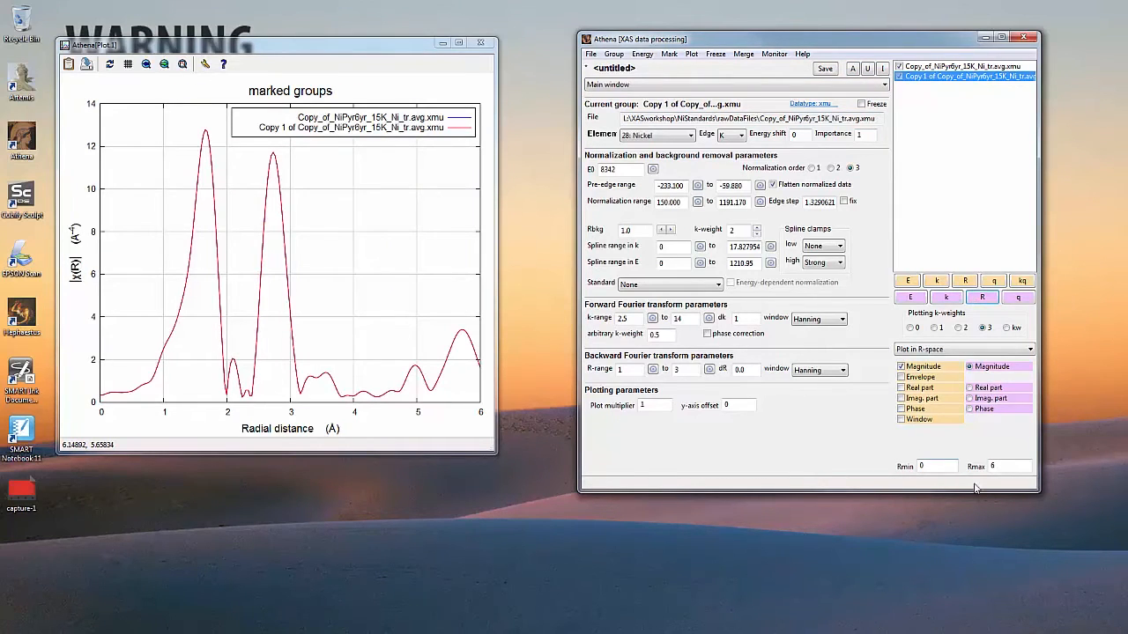
# Step: Extend the R-space plot of the marked groups to an Rmax of 8
pyautogui.doubleClick(1004, 467)
pyautogui.write('8')
pyautogui.click(985, 299)
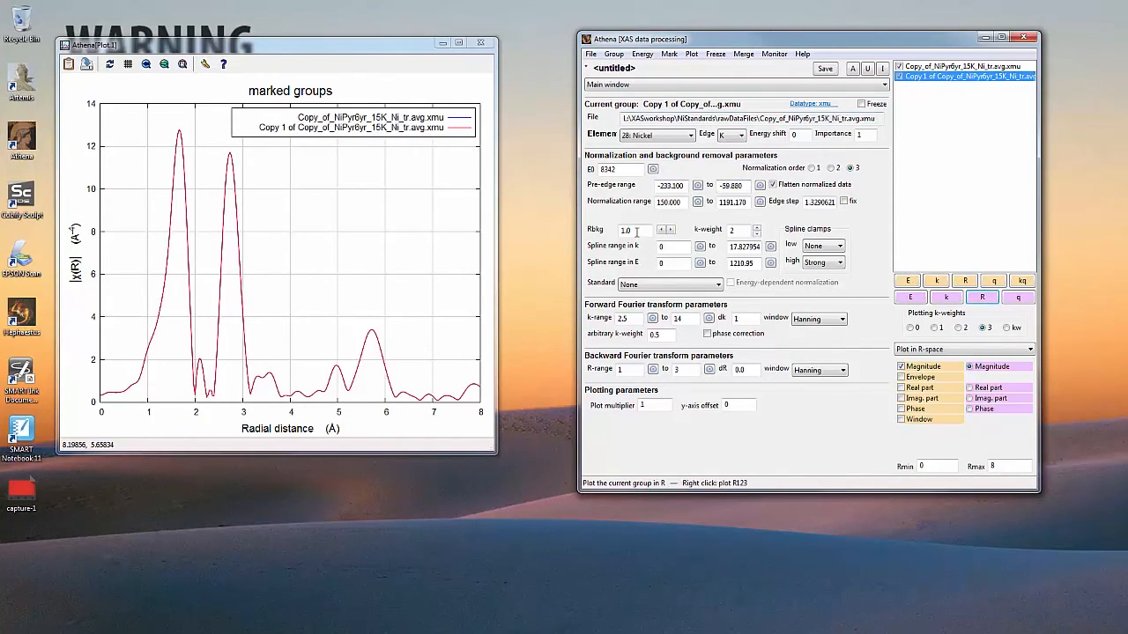
# Step: Set the copied group's Rbkg to 0.4, lower the original group's Rbkg as well, and compare both in R-space
pyautogui.moveTo(636, 231); pyautogui.dragTo(603, 233)
pyautogui.click(979, 298)
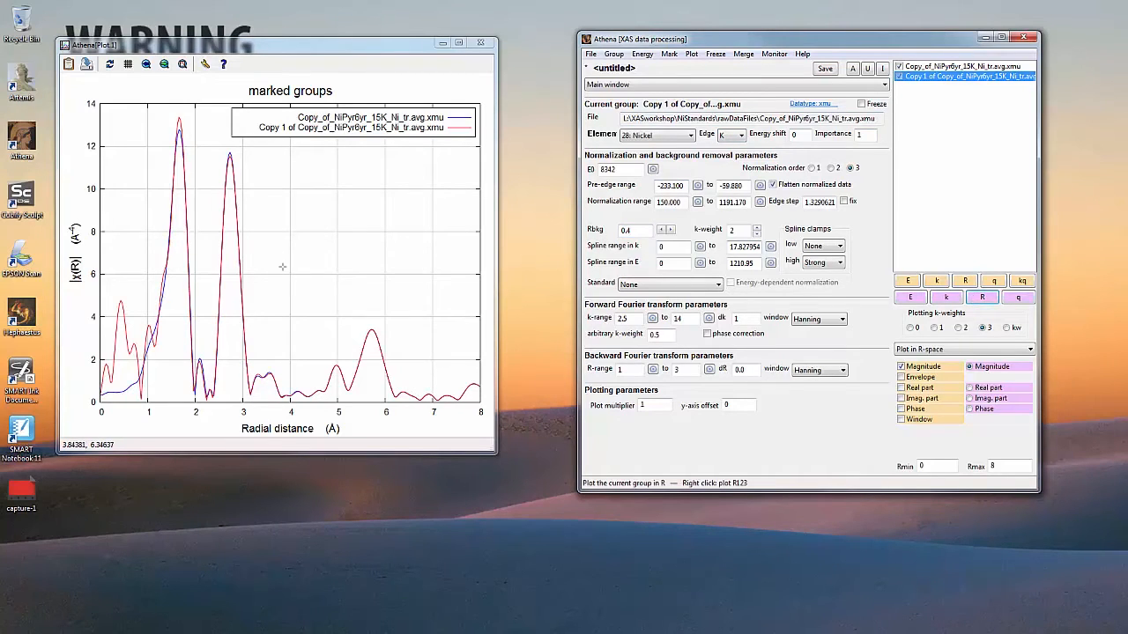
pyautogui.click(925, 67)
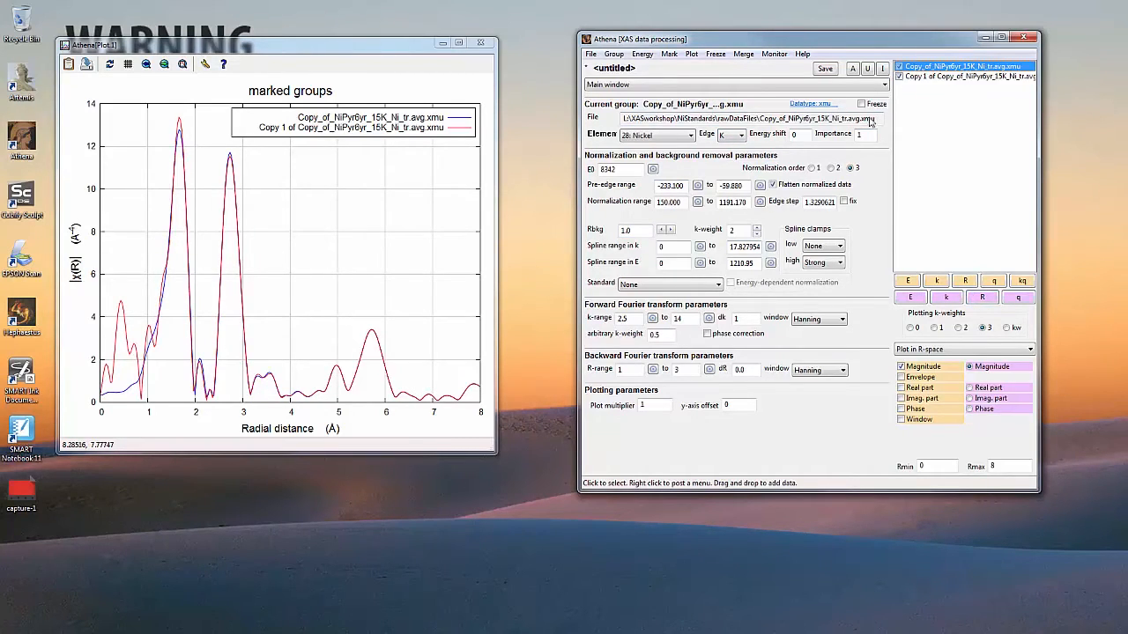
pyautogui.moveTo(640, 230); pyautogui.dragTo(594, 236)
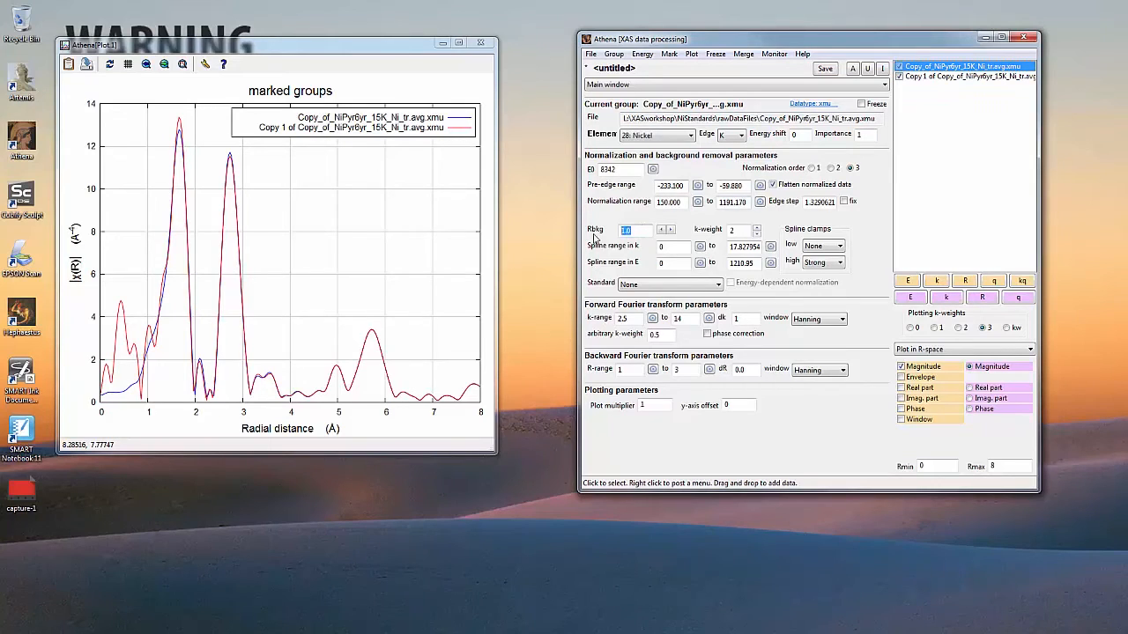
pyautogui.click(981, 296)
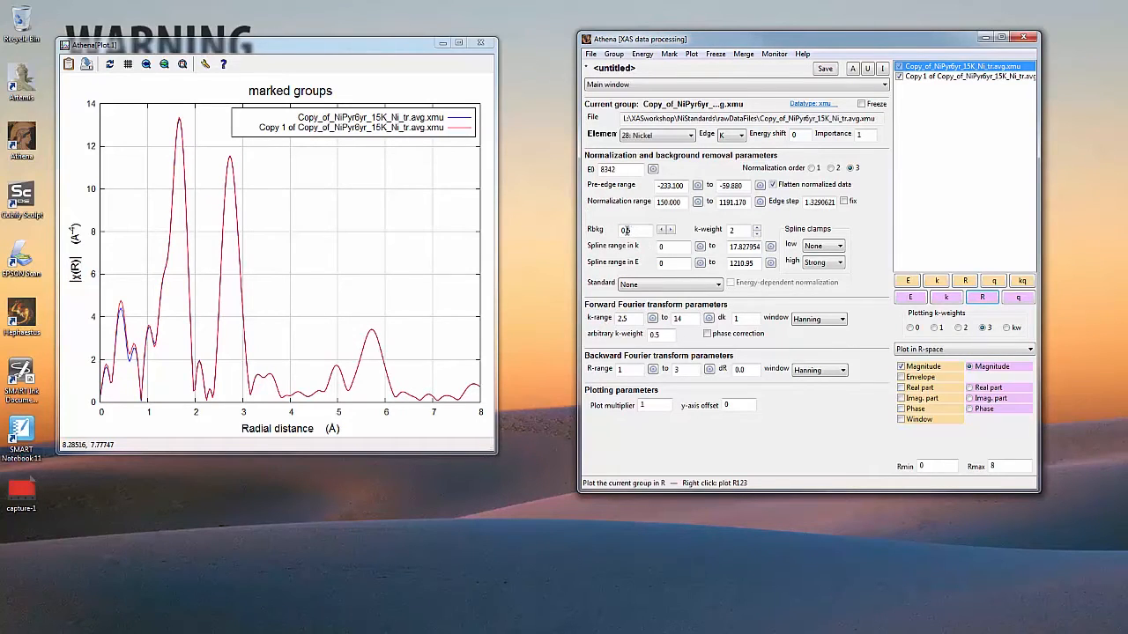
# Step: Set Rbkg to 0.6 for both the original and the copied group, replotting them in R-space
pyautogui.moveTo(625, 230); pyautogui.dragTo(647, 231)
pyautogui.write('0.6')
pyautogui.click(983, 299)
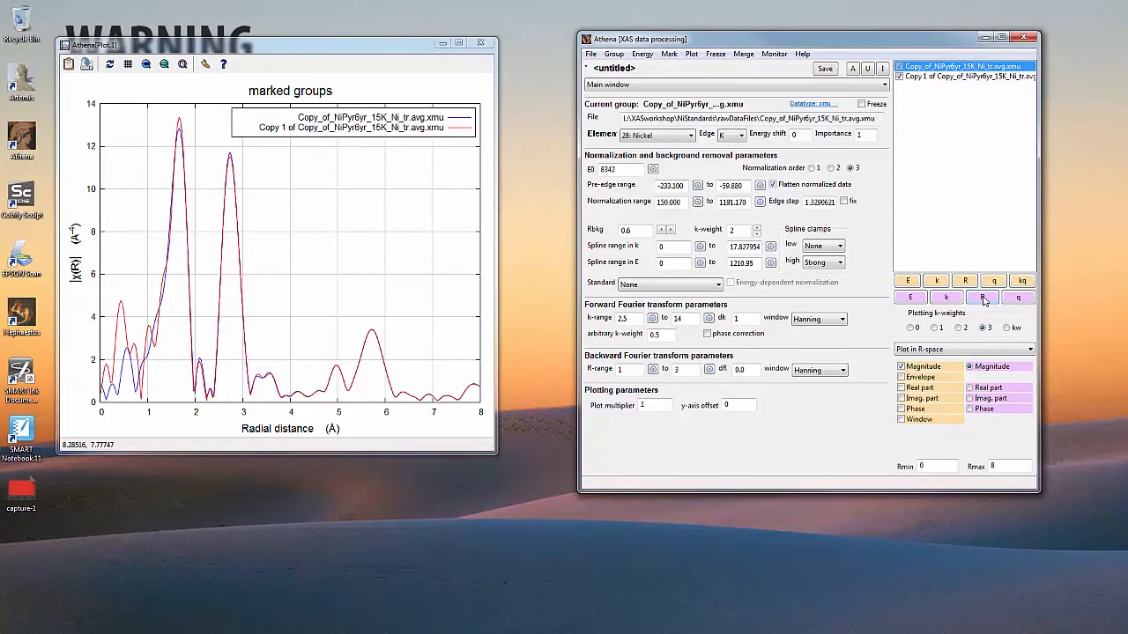
pyautogui.click(947, 77)
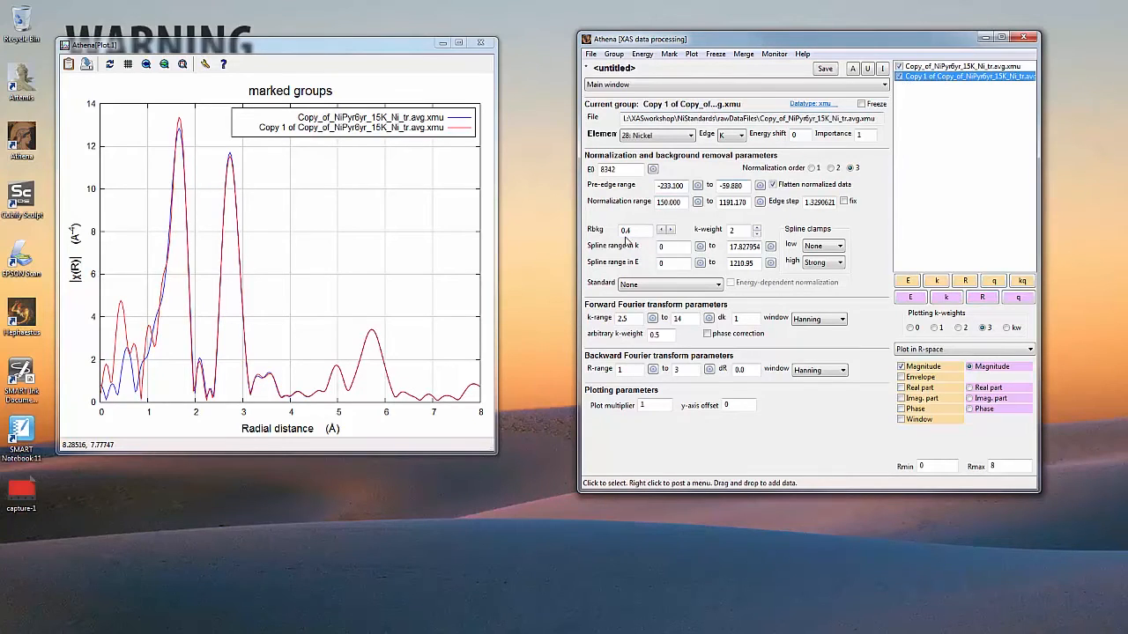
pyautogui.write('0.6')
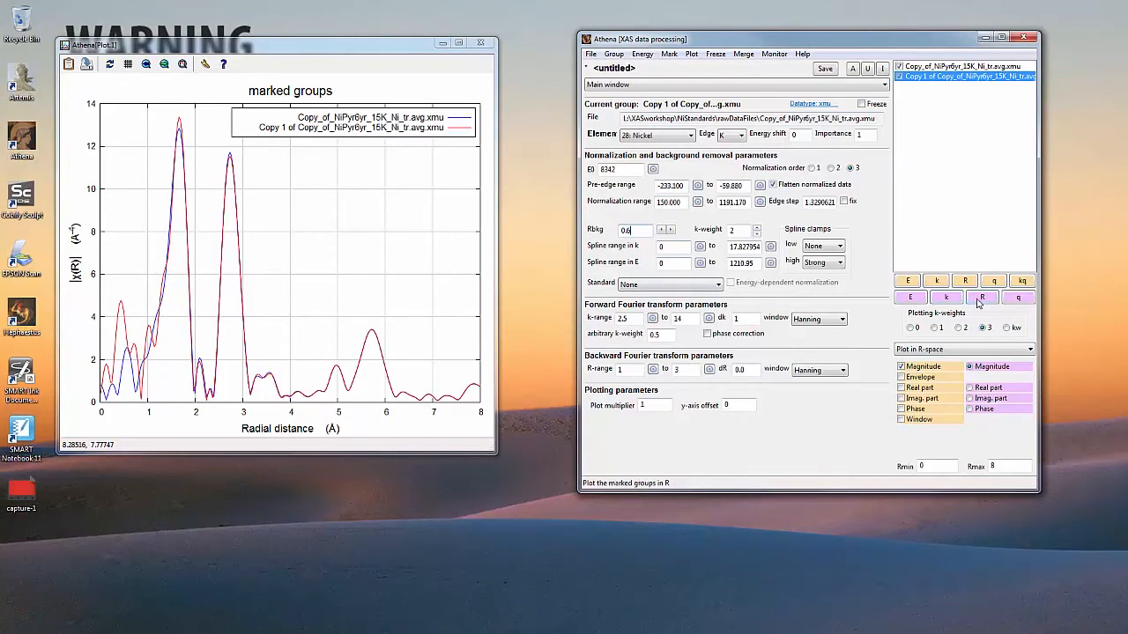
pyautogui.click(981, 298)
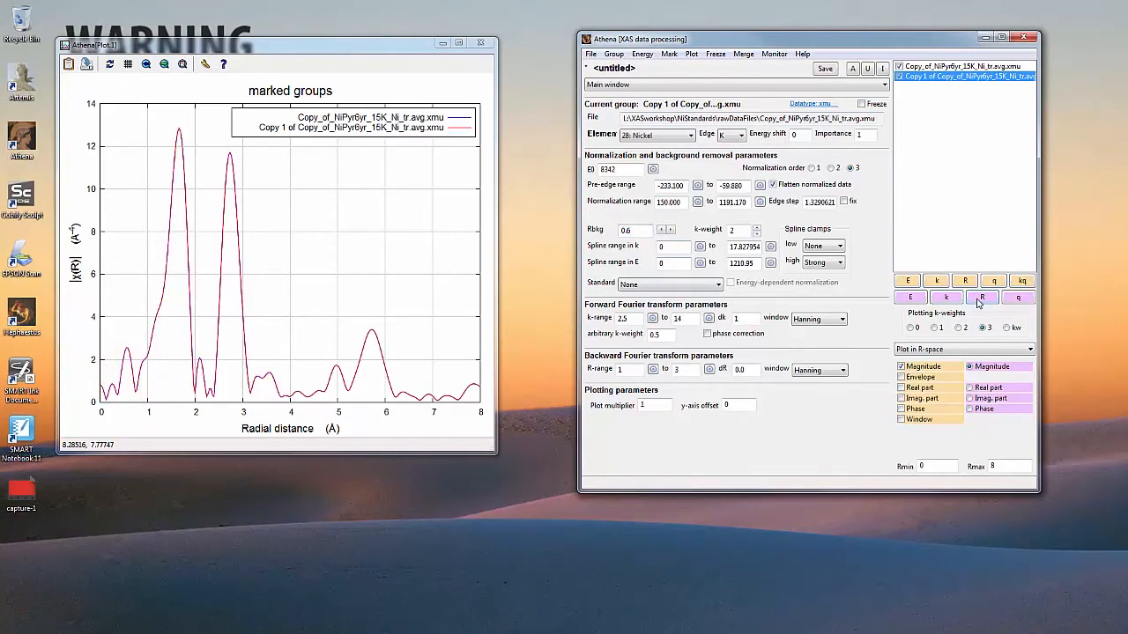
# Step: Raise the original group's Rbkg to 0.7 and on to 0.8, comparing each value with the copy in R-space
pyautogui.click(956, 67)
pyautogui.doubleClick(645, 231)
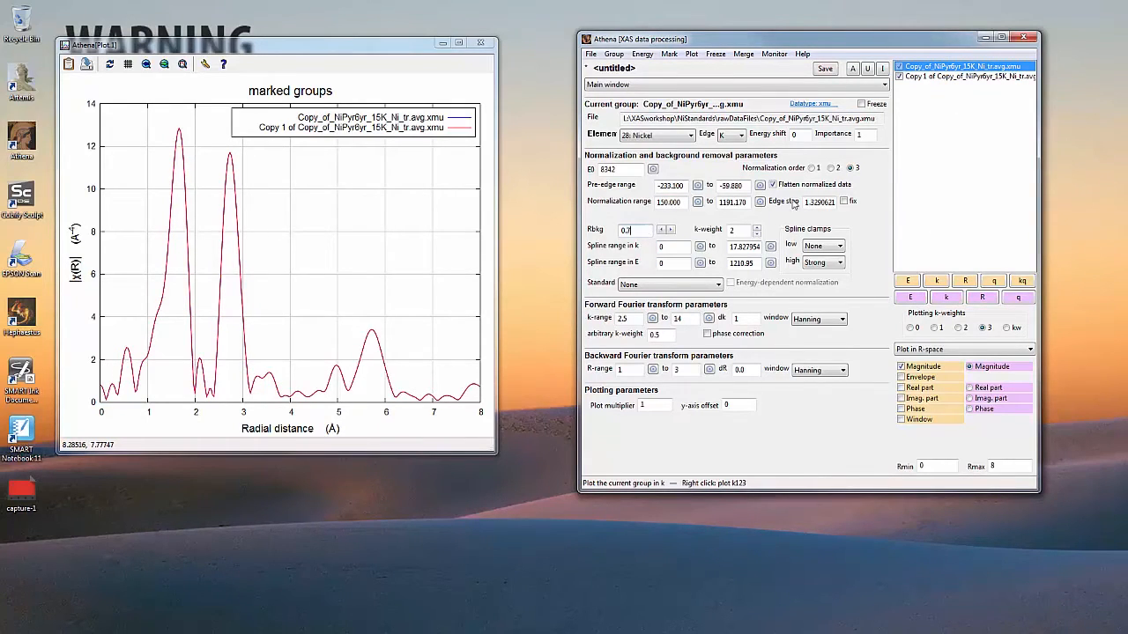
pyautogui.click(982, 298)
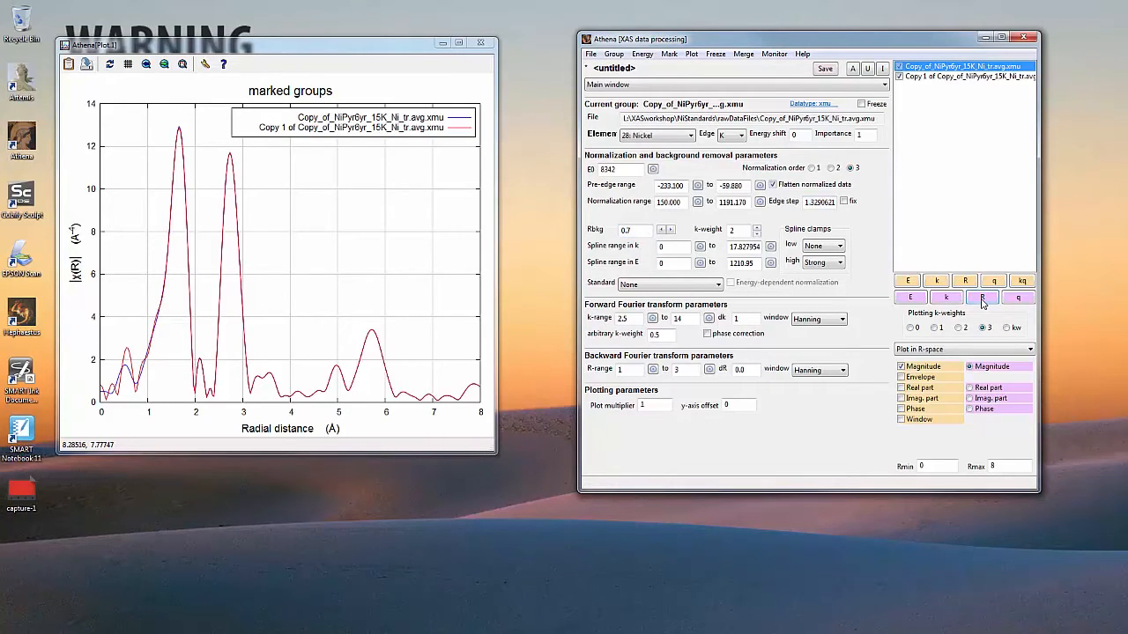
pyautogui.doubleClick(650, 229)
pyautogui.write('8')
pyautogui.click(983, 299)
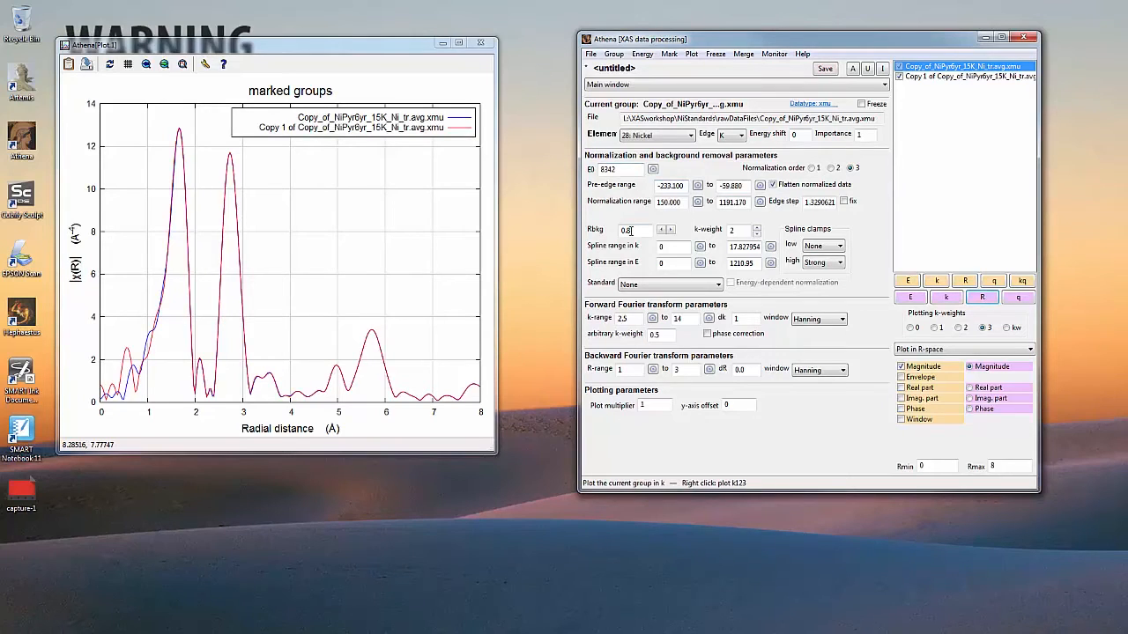
# Step: Set Rbkg to 0.9 for both the original and the copied group, replotting the marked groups in R-space after each change
pyautogui.write('9')
pyautogui.click(980, 299)
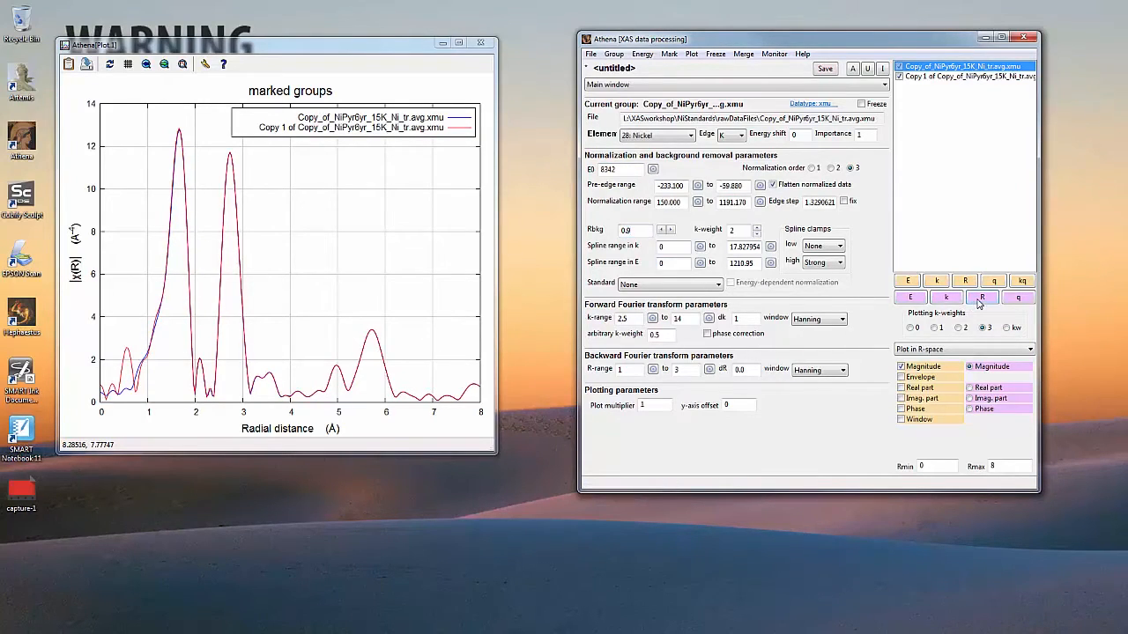
pyautogui.click(927, 77)
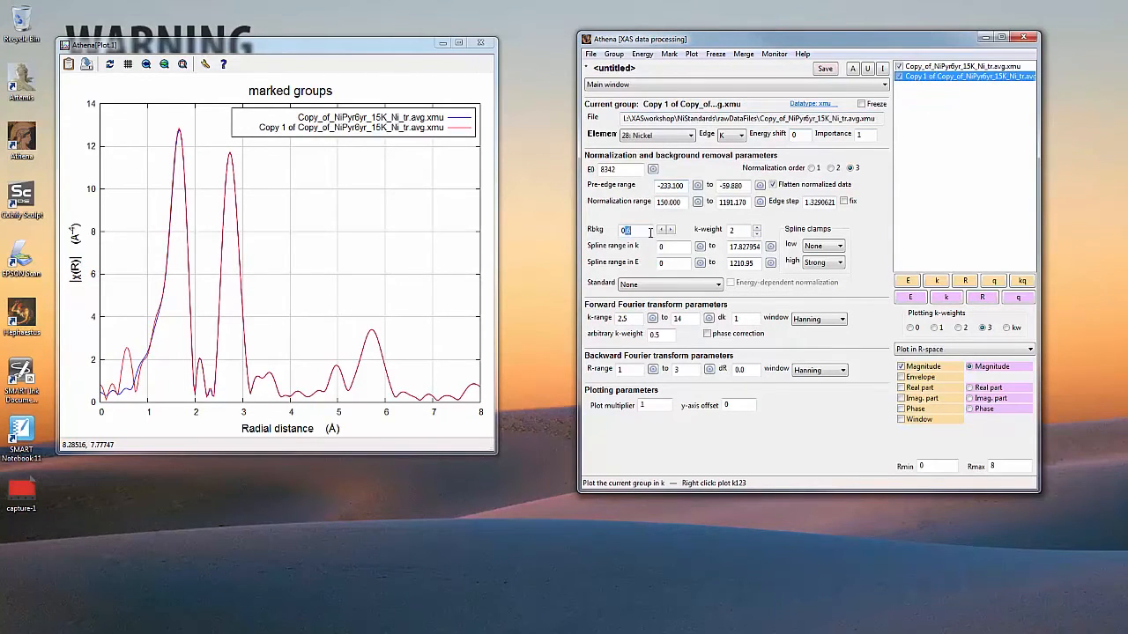
pyautogui.write('.9')
pyautogui.click(980, 298)
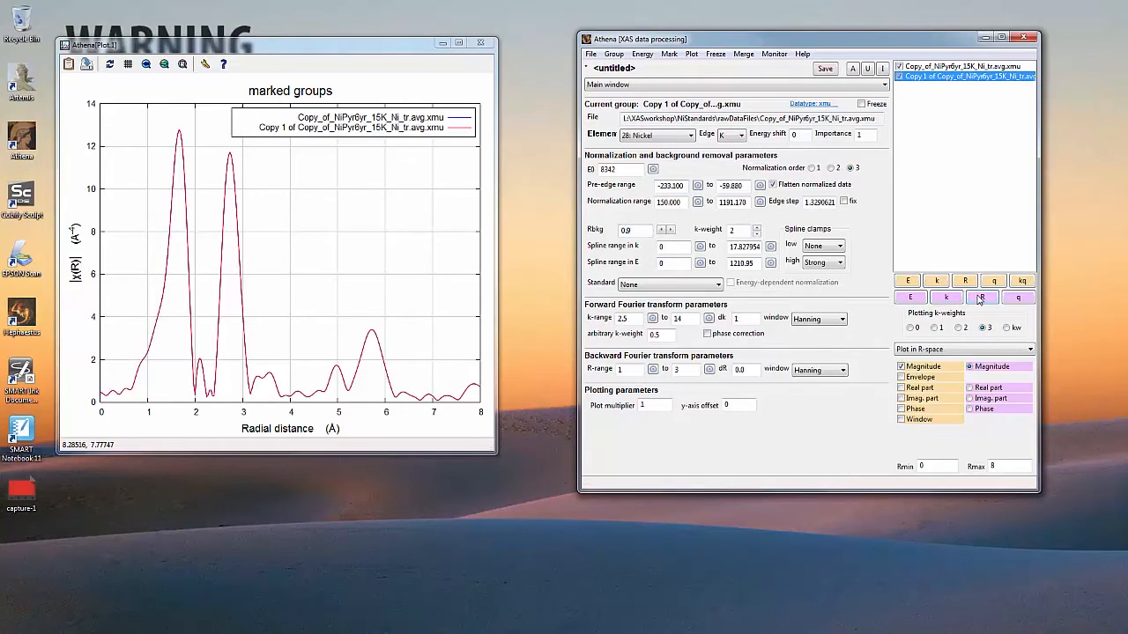
# Step: Set the original group's Rbkg to 1 and compare it with the copied group in R-space
pyautogui.click(919, 68)
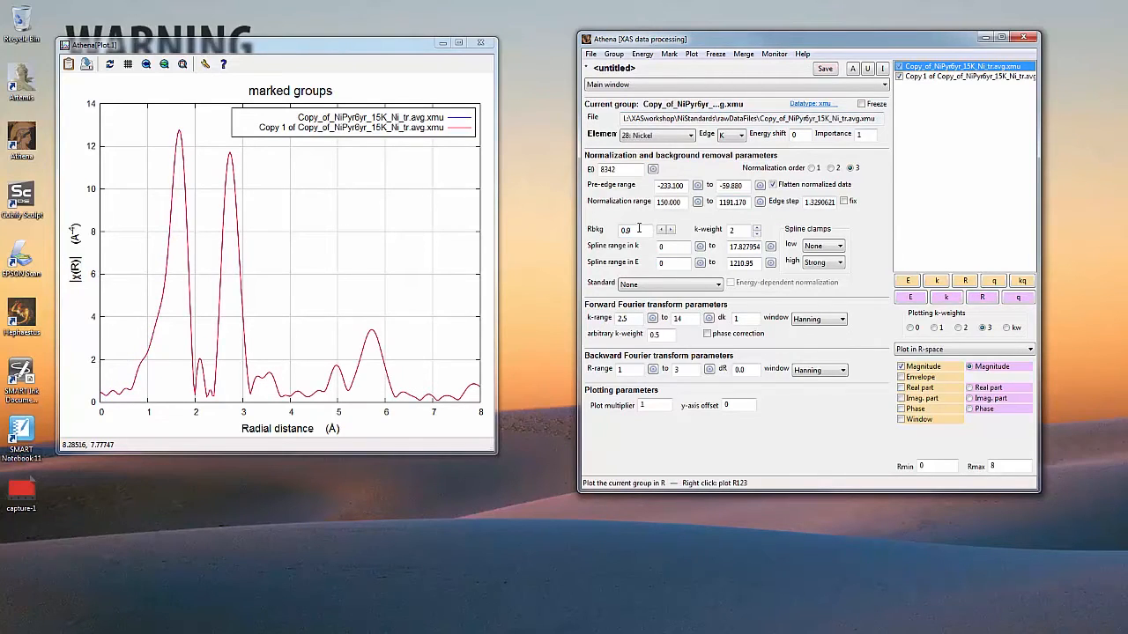
pyautogui.moveTo(639, 229); pyautogui.dragTo(601, 230)
pyautogui.write('1')
pyautogui.click(981, 299)
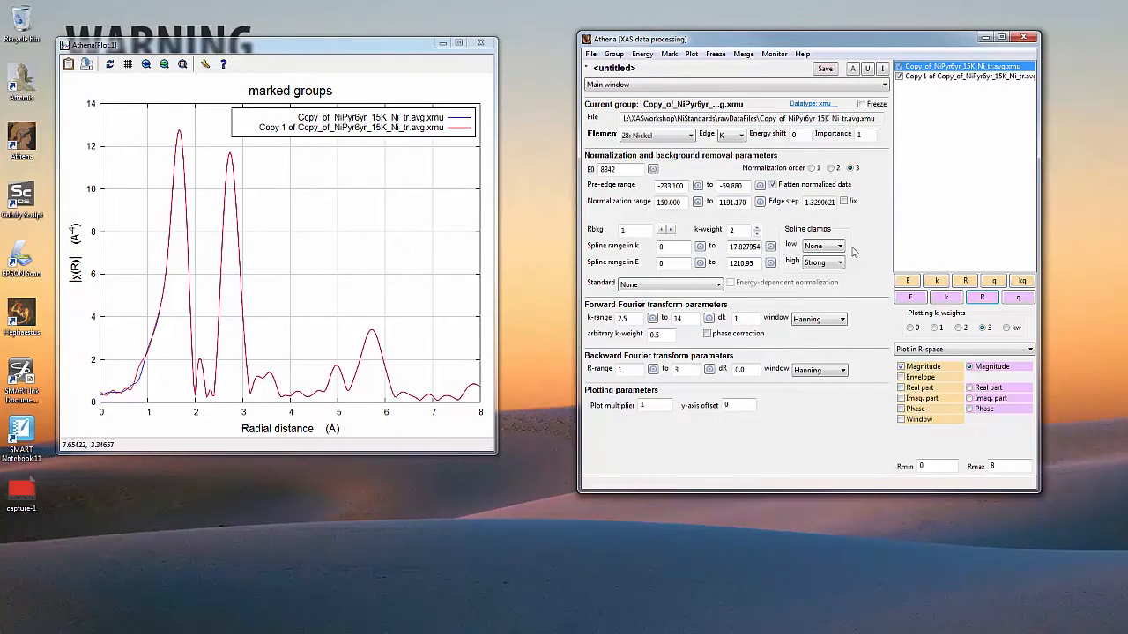
# Step: Try an Rbkg of 1.1 on the original group in R-space, and return it to 1
pyautogui.click(631, 230)
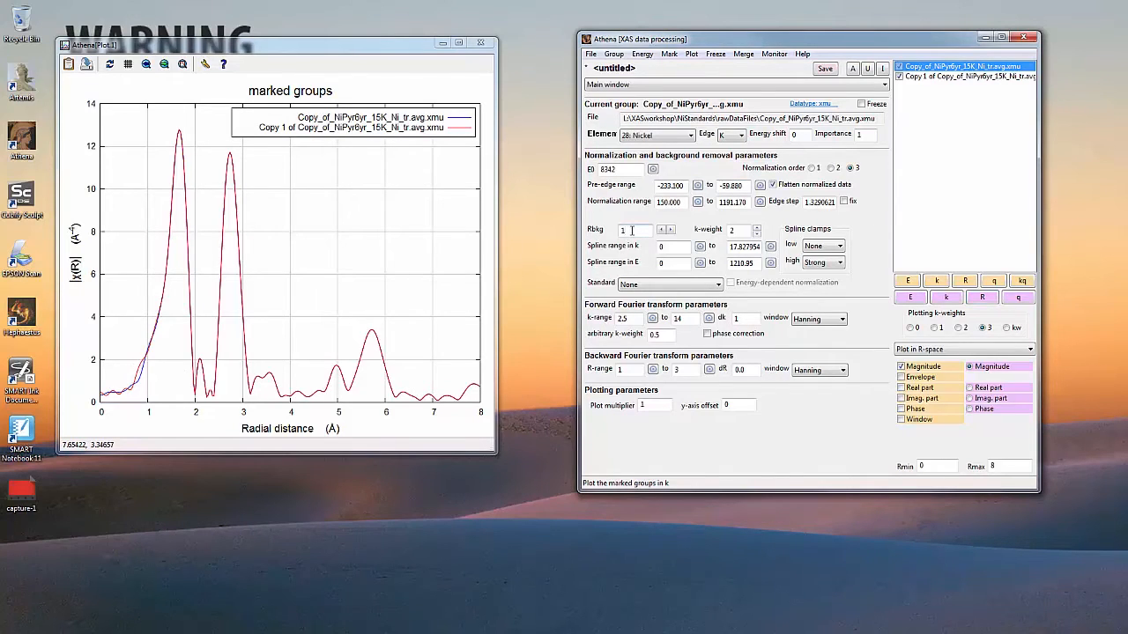
pyautogui.write('.1')
pyautogui.click(982, 298)
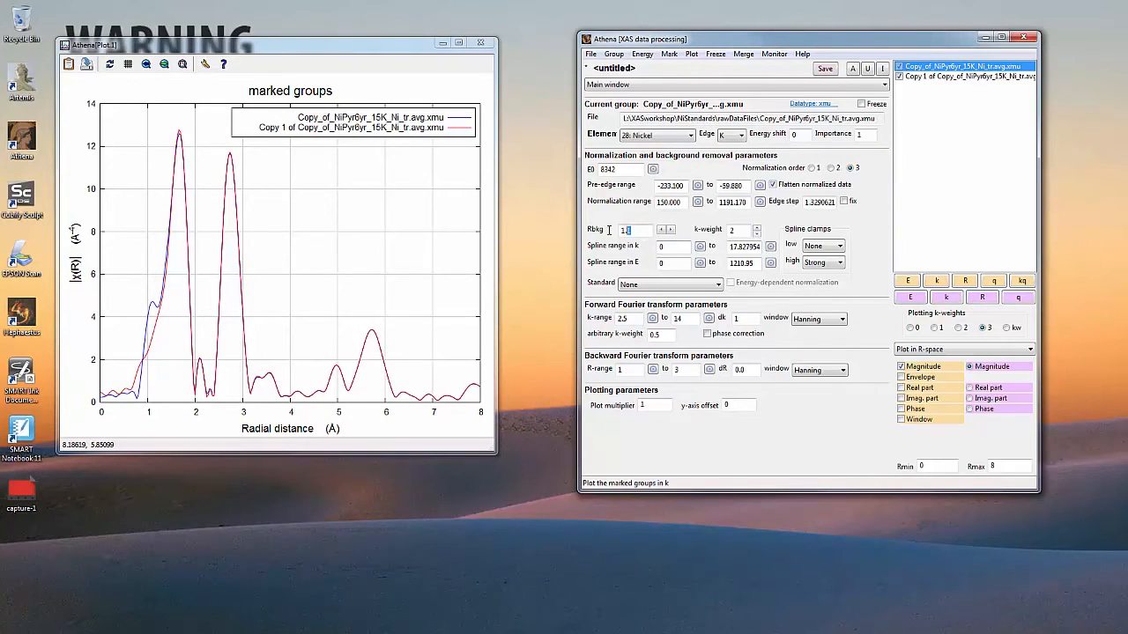
pyautogui.moveTo(634, 230); pyautogui.dragTo(598, 231)
pyautogui.write('1')
pyautogui.click(982, 297)
# Step: Save the project as livi2009 in the XASworkshop > Aug19 > Aug22_finishingup folder and exit Athena
pyautogui.click(590, 54)
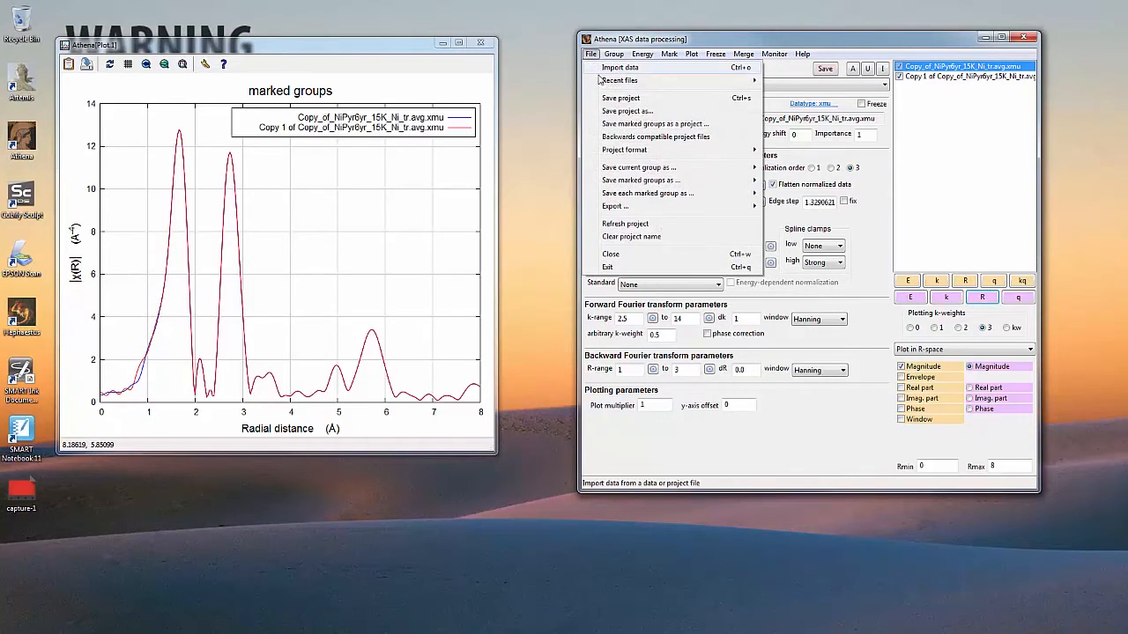
pyautogui.click(623, 104)
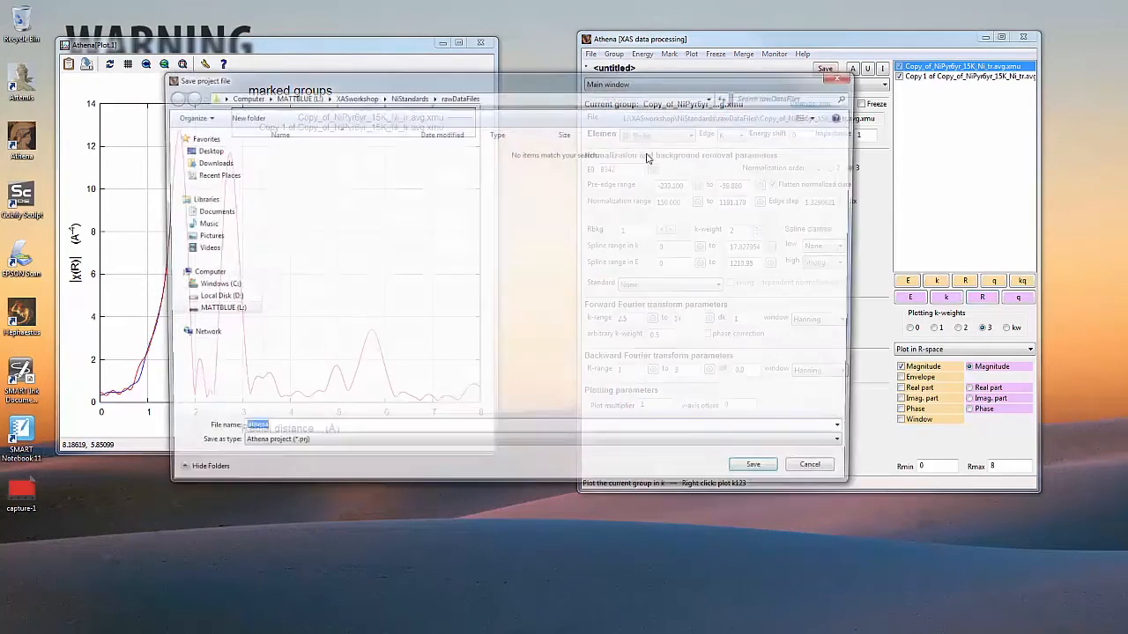
pyautogui.click(407, 96)
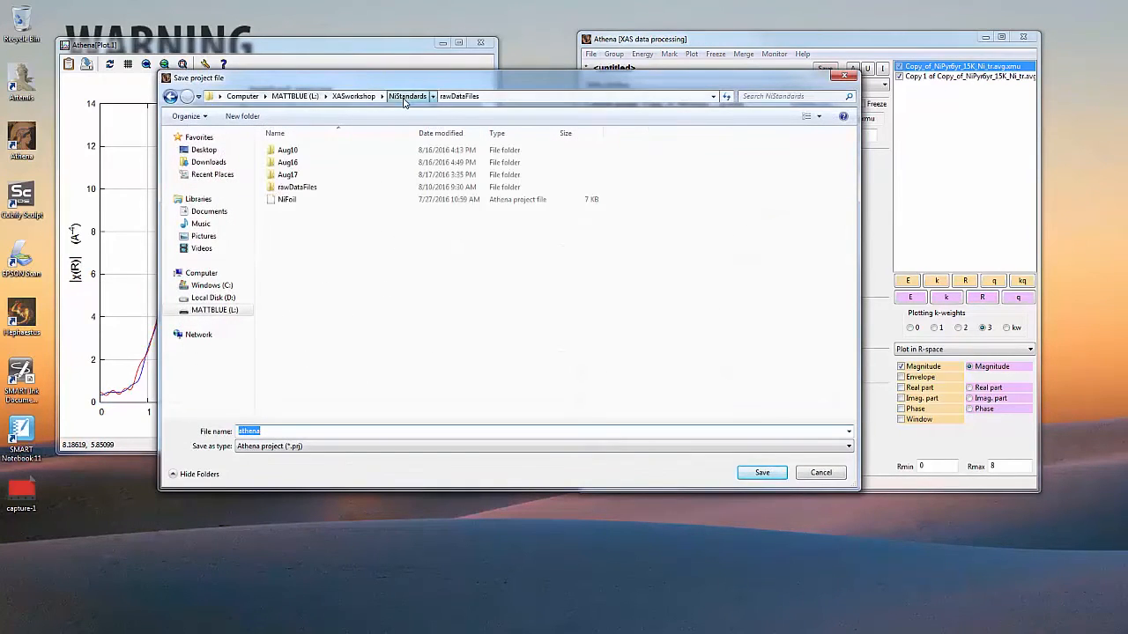
pyautogui.click(357, 97)
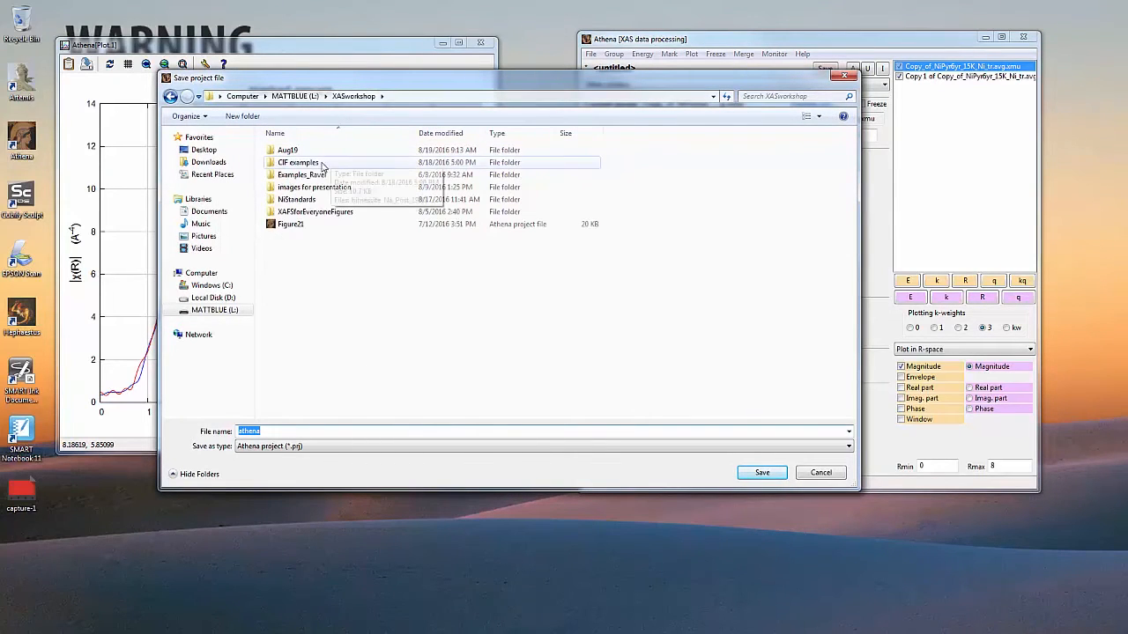
pyautogui.doubleClick(300, 150)
pyautogui.doubleClick(304, 151)
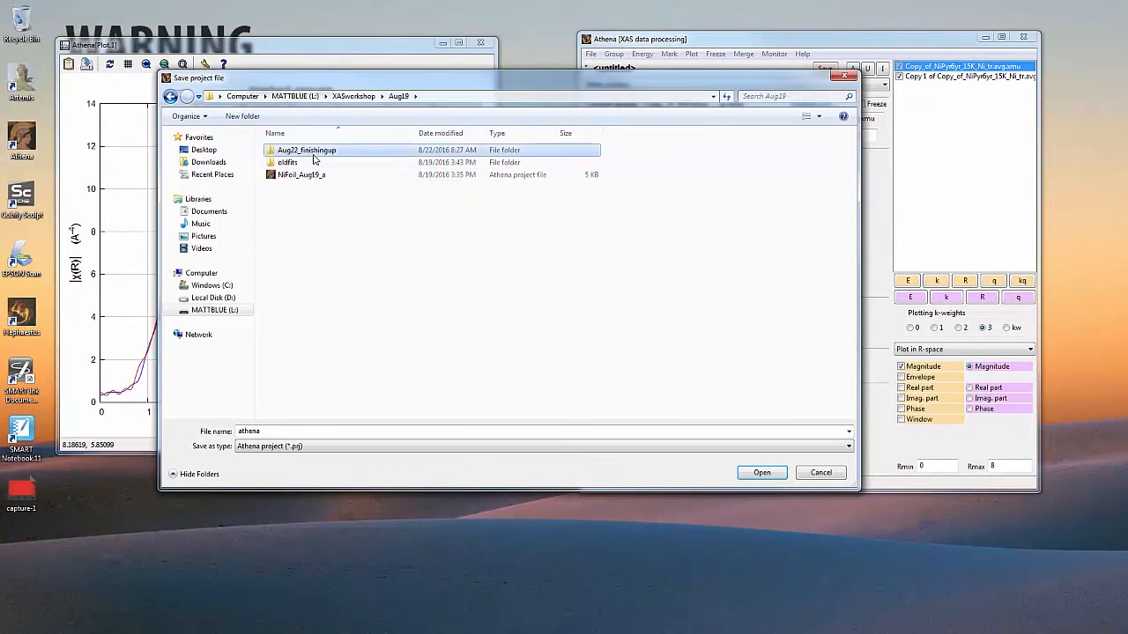
pyautogui.doubleClick(308, 435)
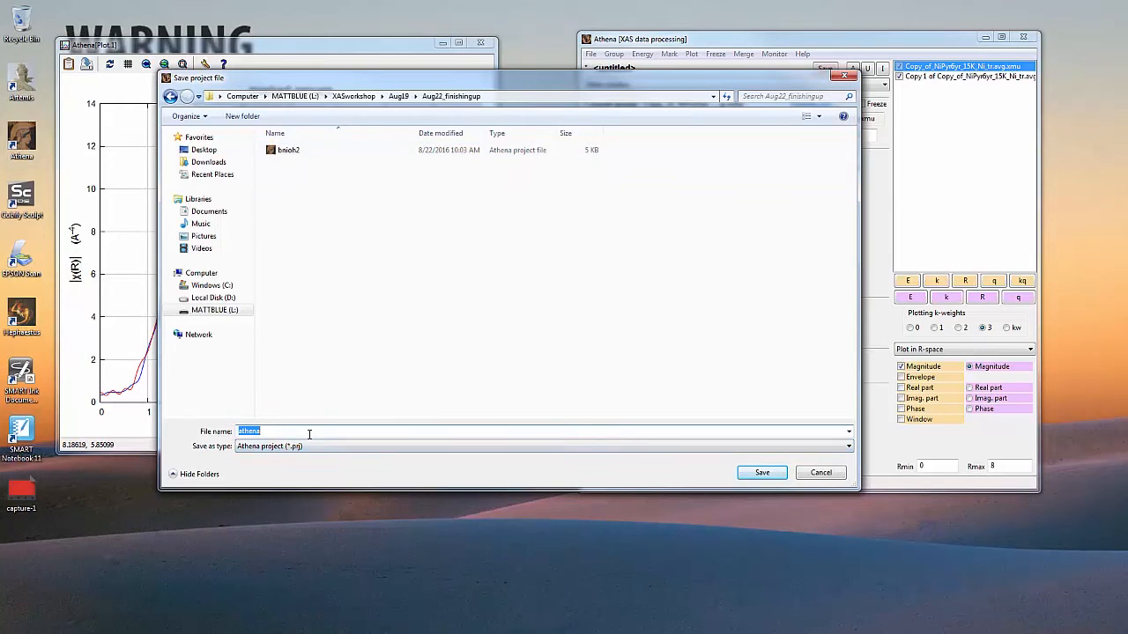
pyautogui.write('livi2009')
pyautogui.press('Return')
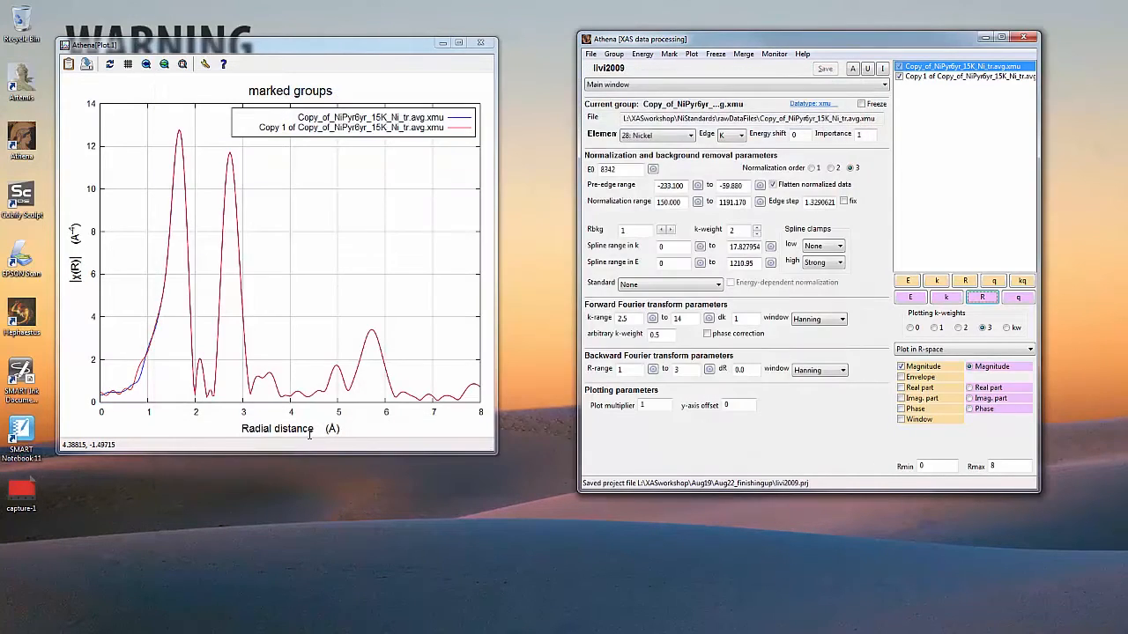
pyautogui.click(591, 54)
pyautogui.click(627, 267)
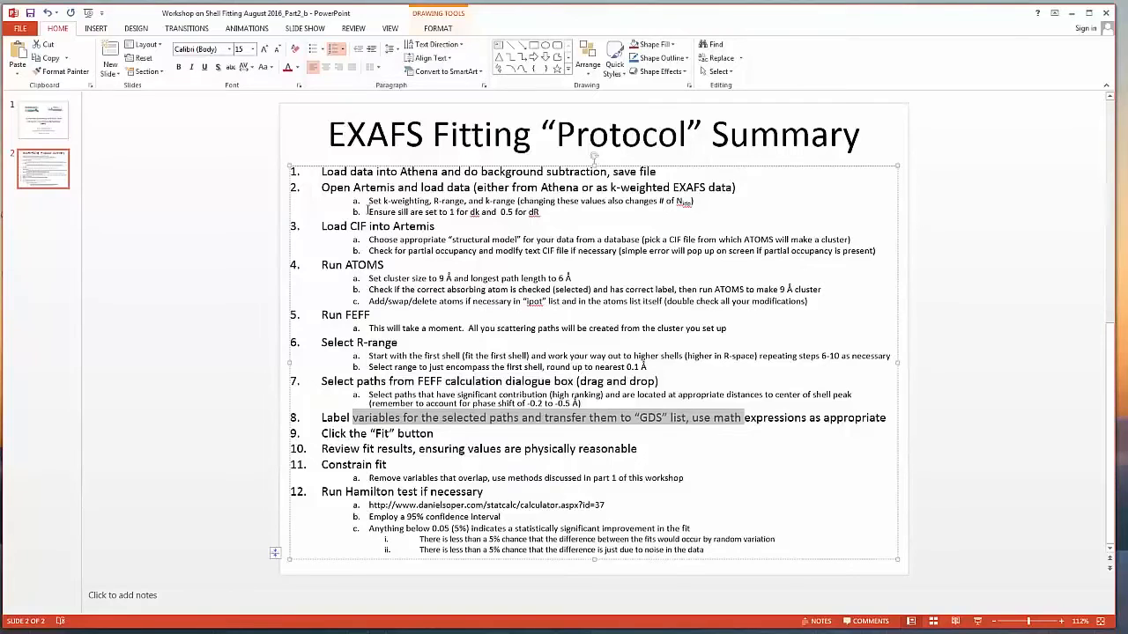
# Step: Review steps 1 and 2 of the EXAFS fitting protocol slide in PowerPoint, including the k-weighting, range, dk and dR settings
pyautogui.moveTo(400, 172); pyautogui.dragTo(650, 189)
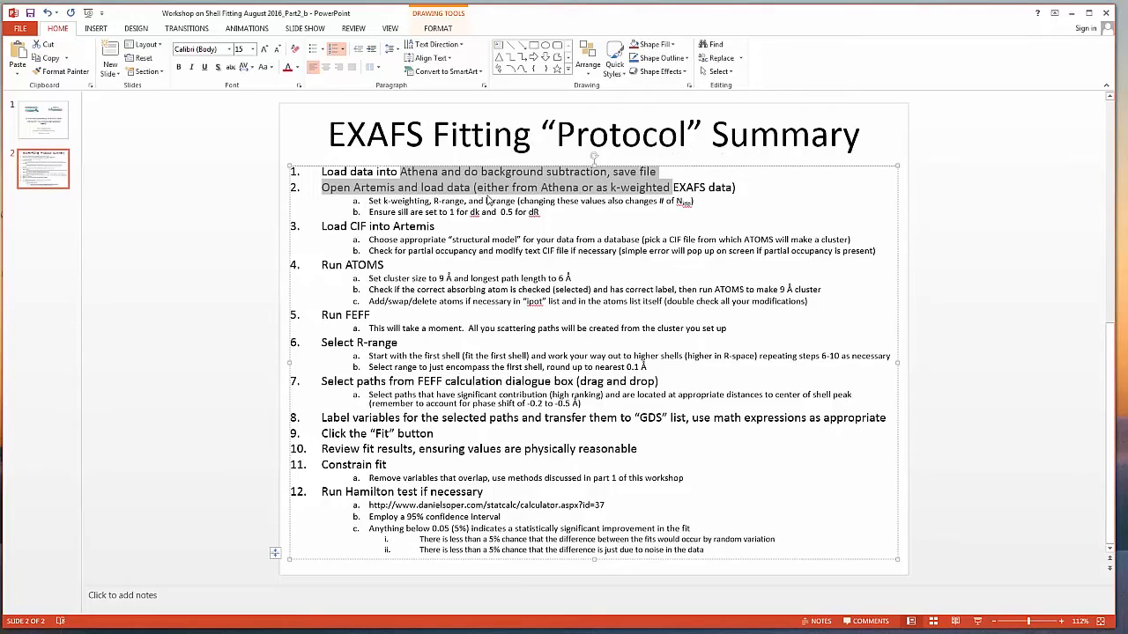
pyautogui.moveTo(432, 201); pyautogui.dragTo(538, 212)
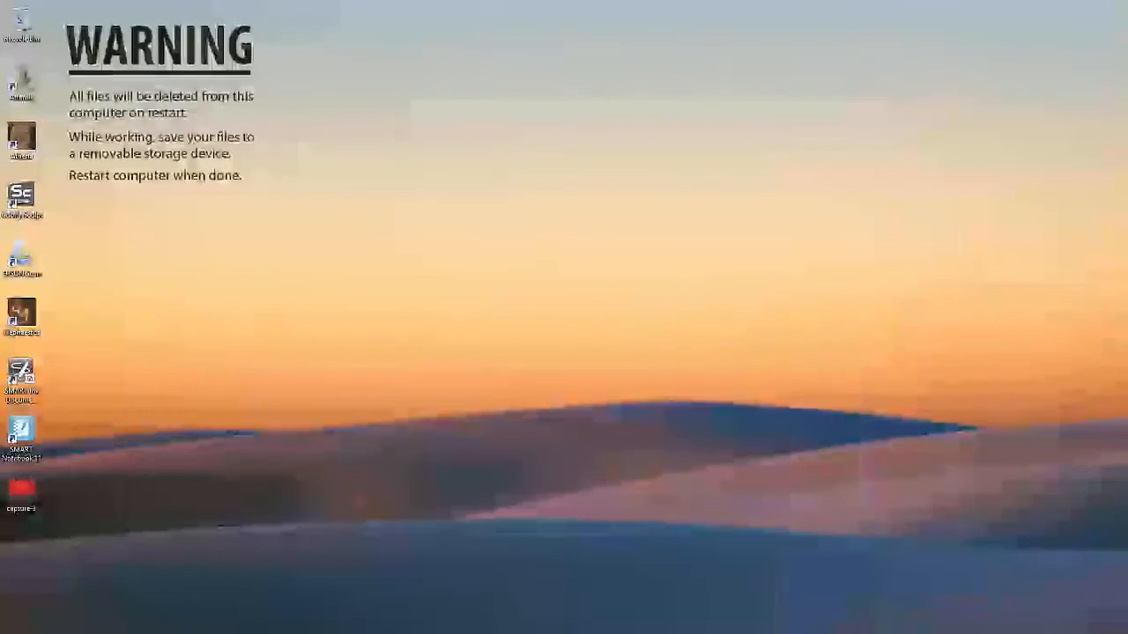
# Step: Launch Artemis, minimize its console window and place the Plot window just below the main window
pyautogui.doubleClick(21, 86)
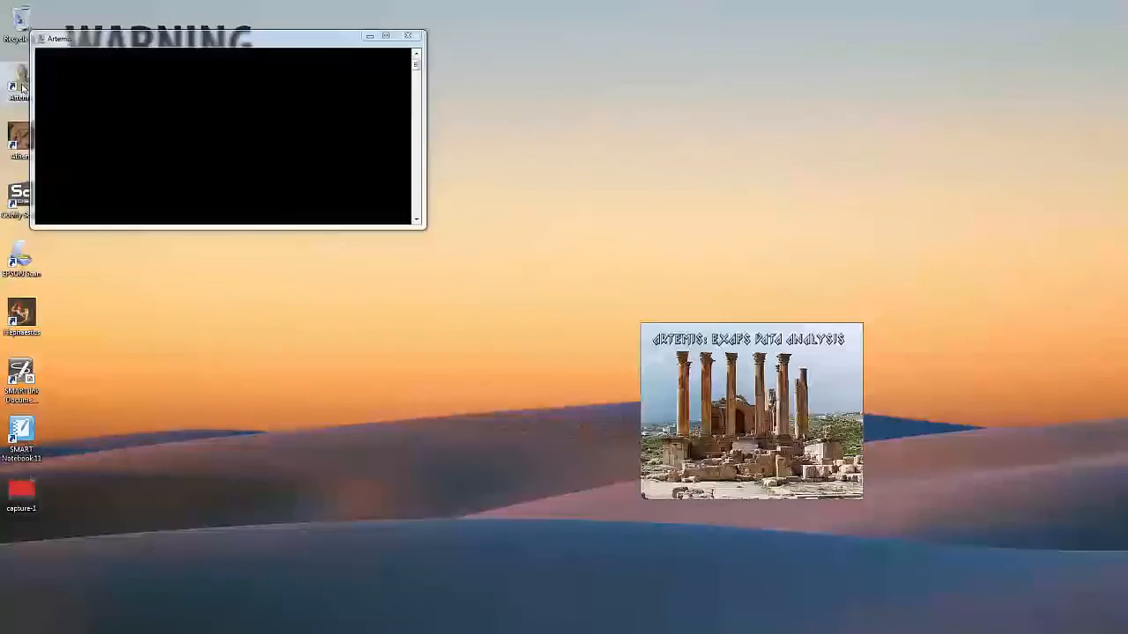
pyautogui.click(372, 38)
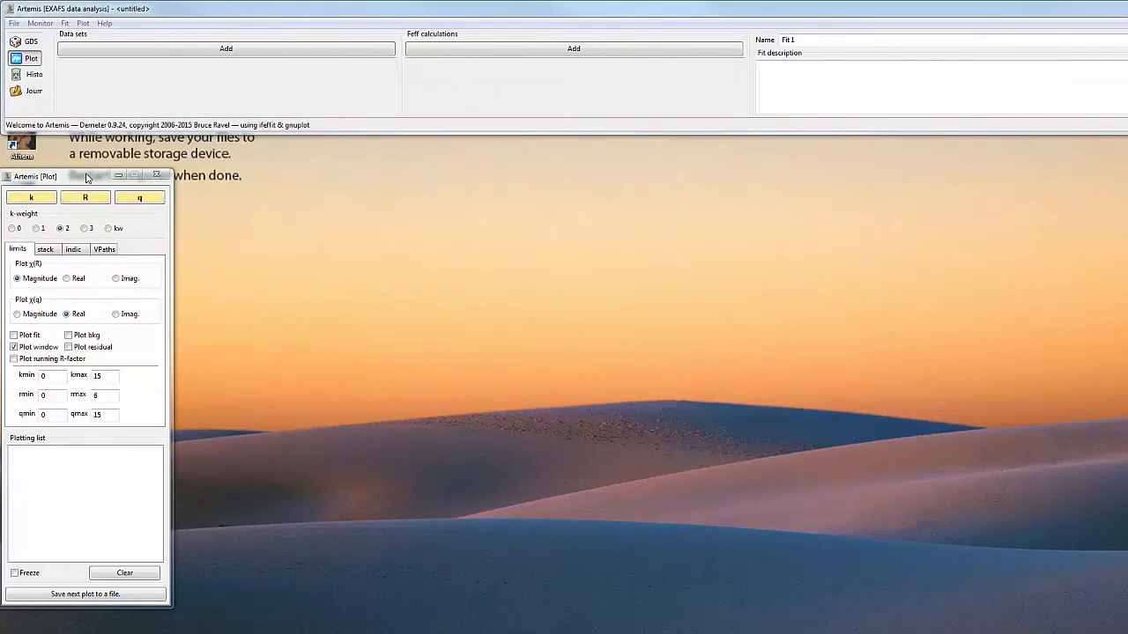
pyautogui.moveTo(85, 176); pyautogui.dragTo(91, 150)
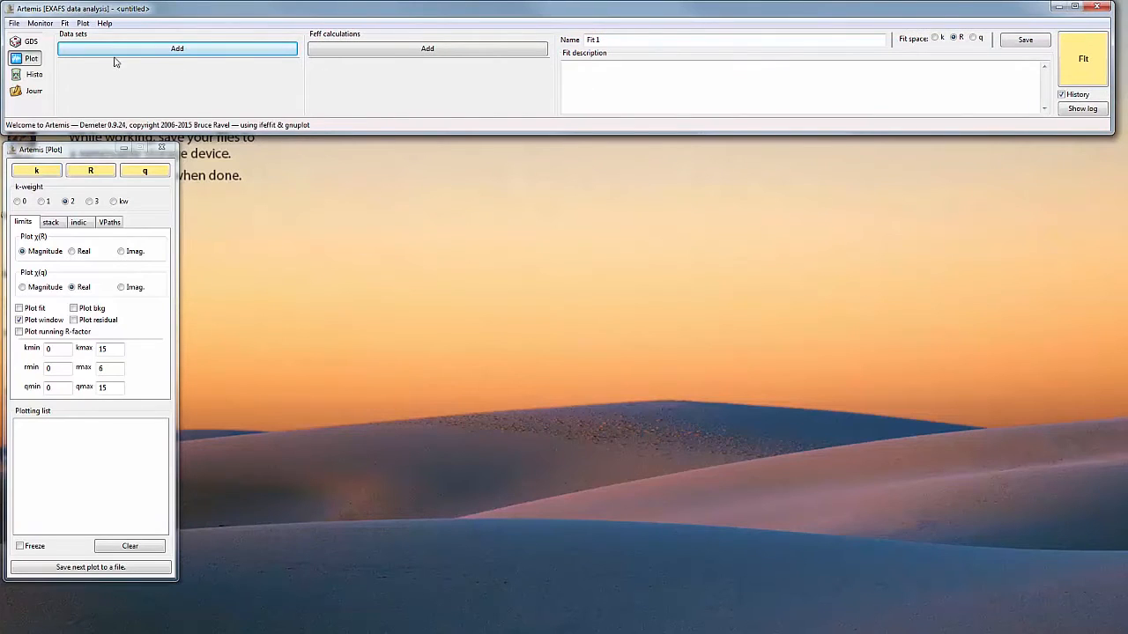
# Step: Import the original NiPyr6yr group from the livi2009 Athena project in XASworkshop > Aug19 > Aug22_finishingup, keeping the project file's parameters
pyautogui.click(13, 24)
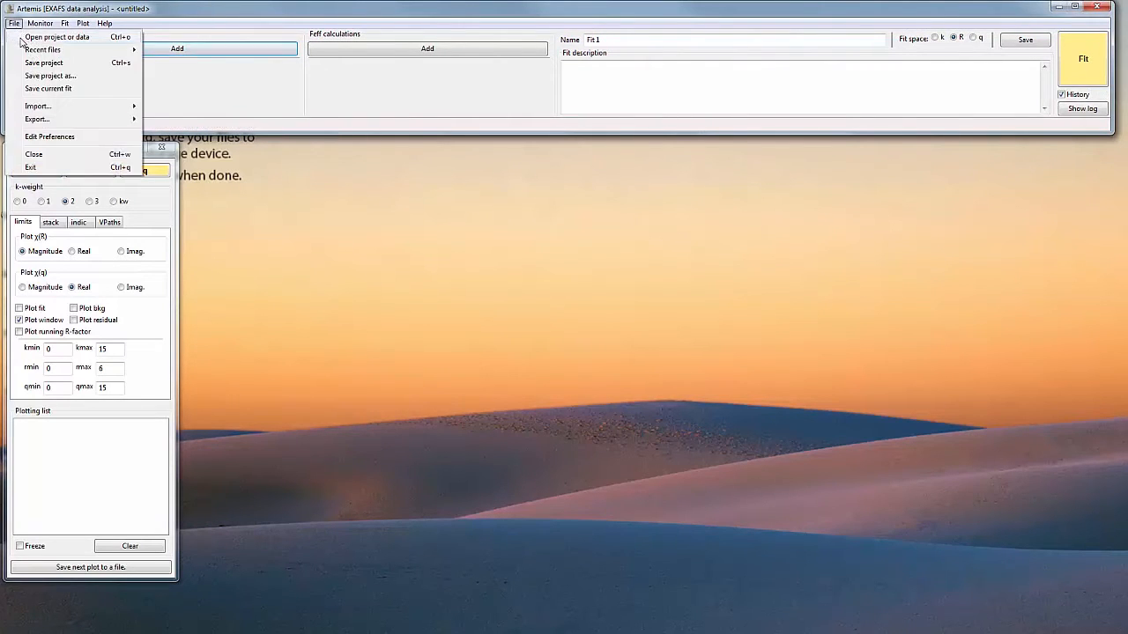
pyautogui.click(37, 38)
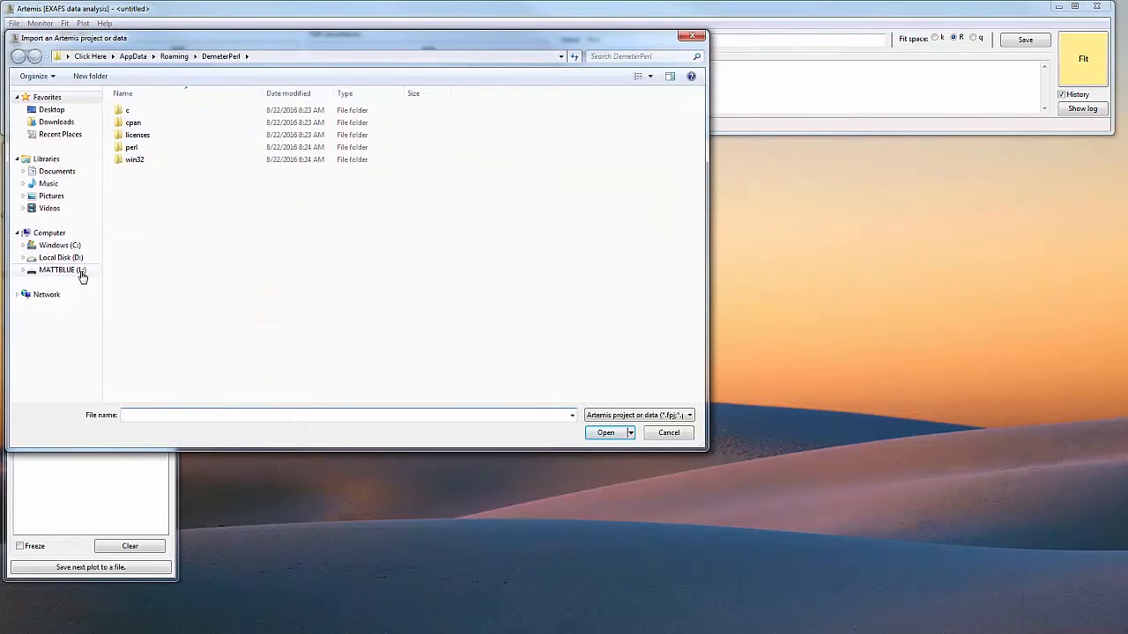
pyautogui.click(88, 269)
pyautogui.doubleClick(150, 125)
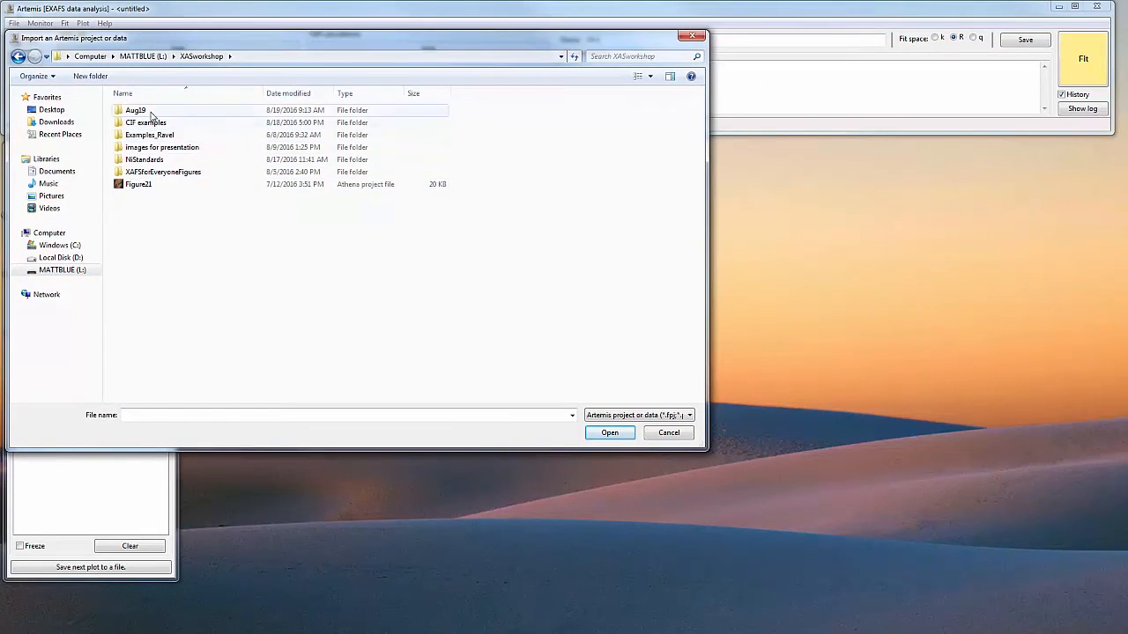
pyautogui.doubleClick(150, 113)
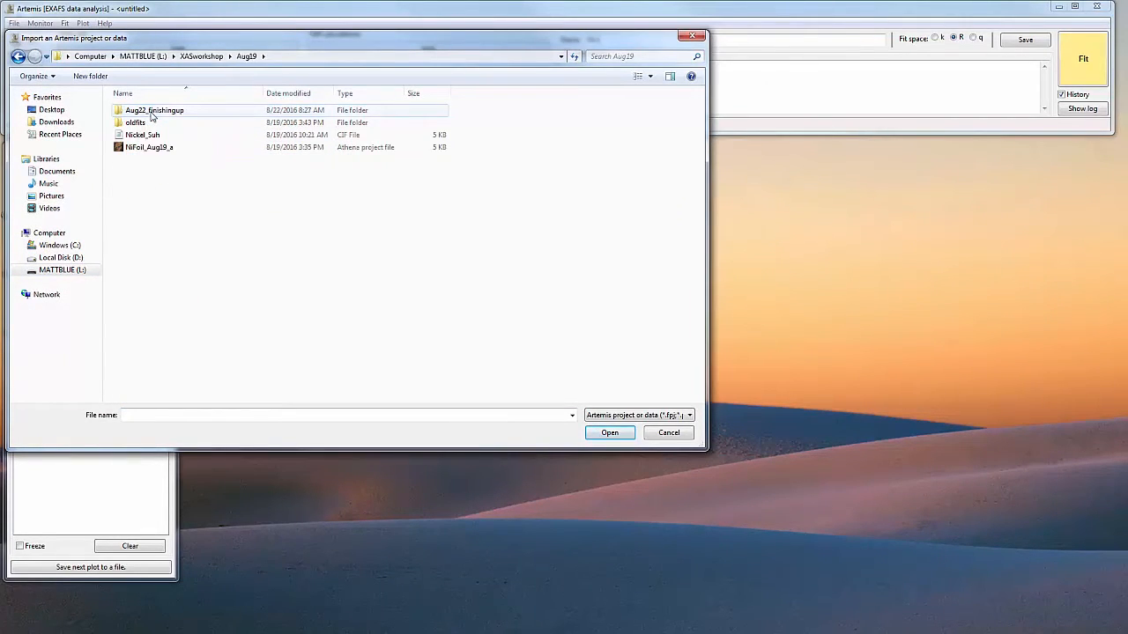
pyautogui.doubleClick(152, 115)
pyautogui.click(156, 136)
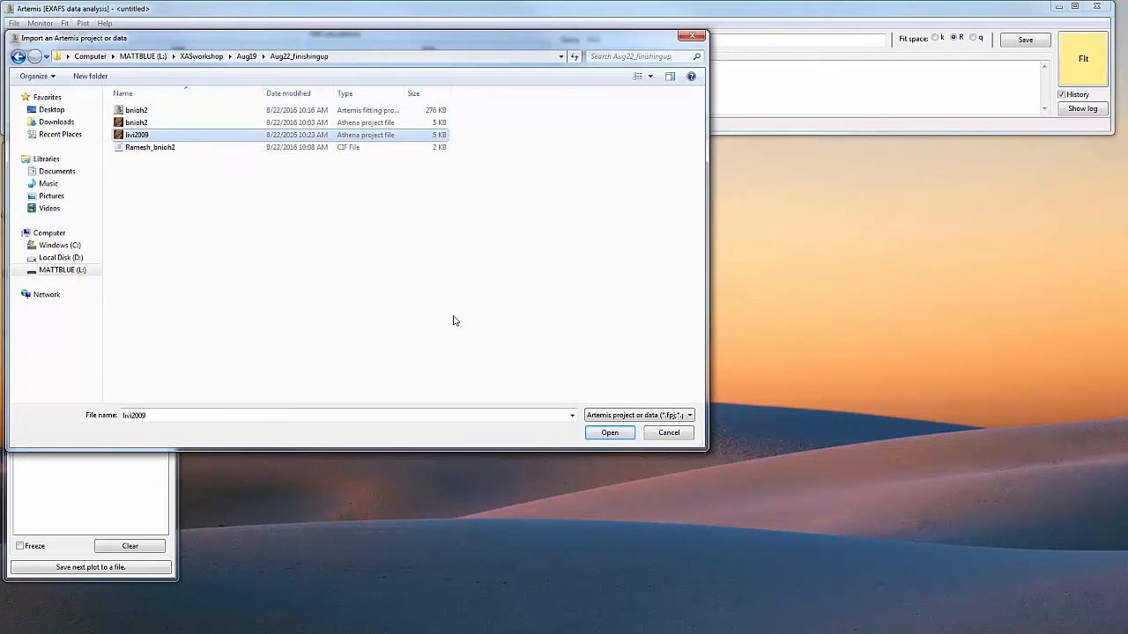
pyautogui.click(609, 433)
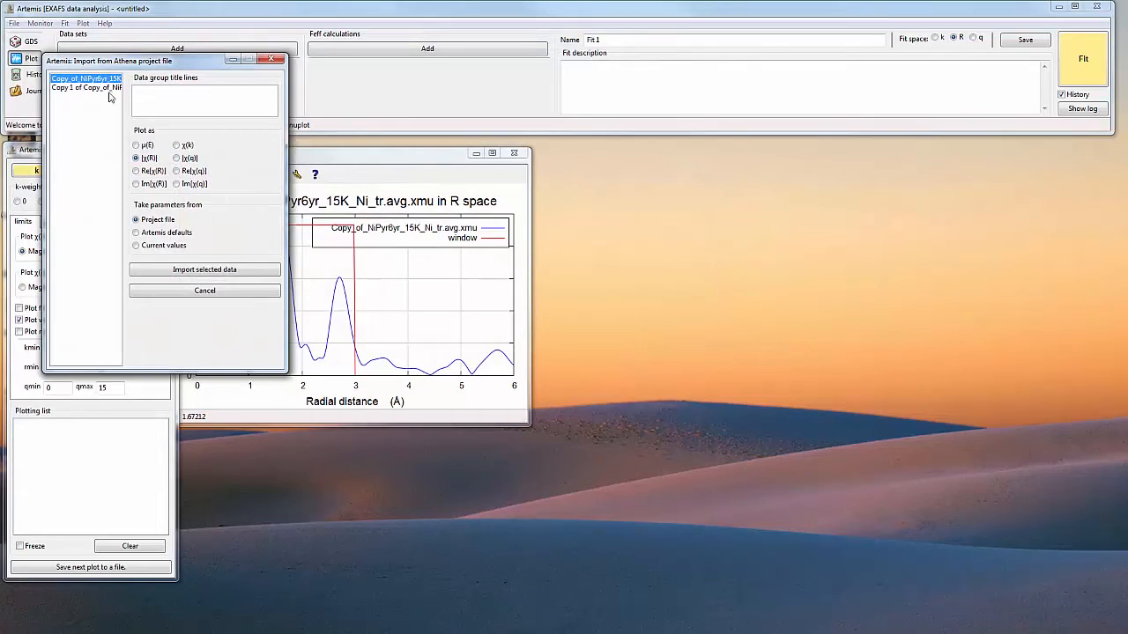
pyautogui.click(187, 269)
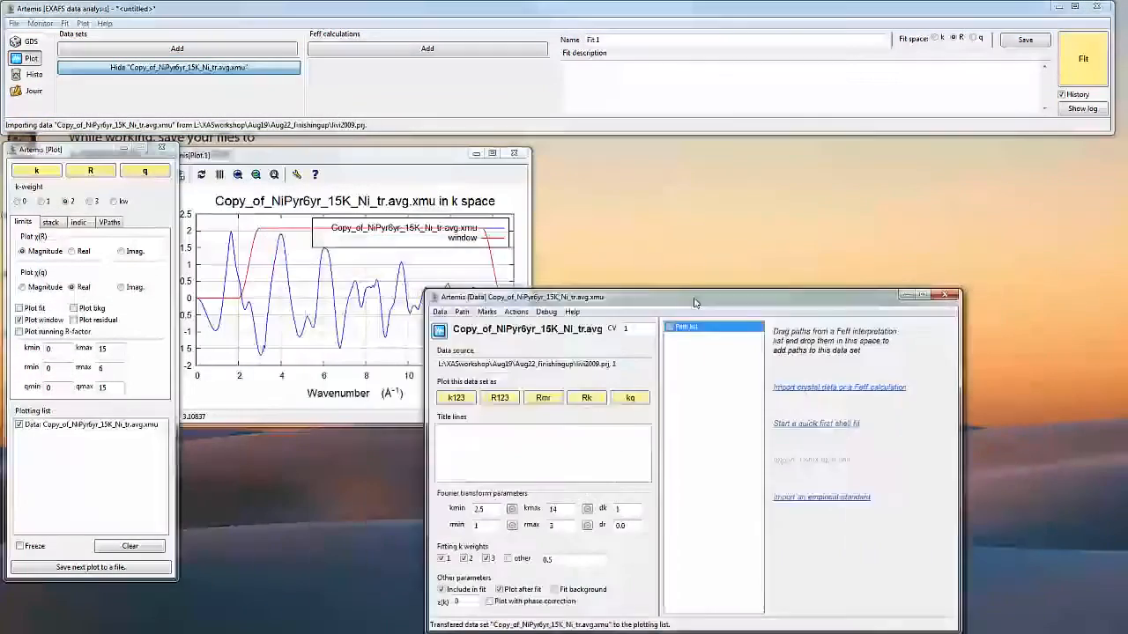
# Step: Arrange the Data window and the plot display so that both can be seen beside the Plot controls
pyautogui.moveTo(694, 302); pyautogui.dragTo(839, 295)
pyautogui.click(456, 182)
pyautogui.moveTo(457, 158); pyautogui.dragTo(501, 220)
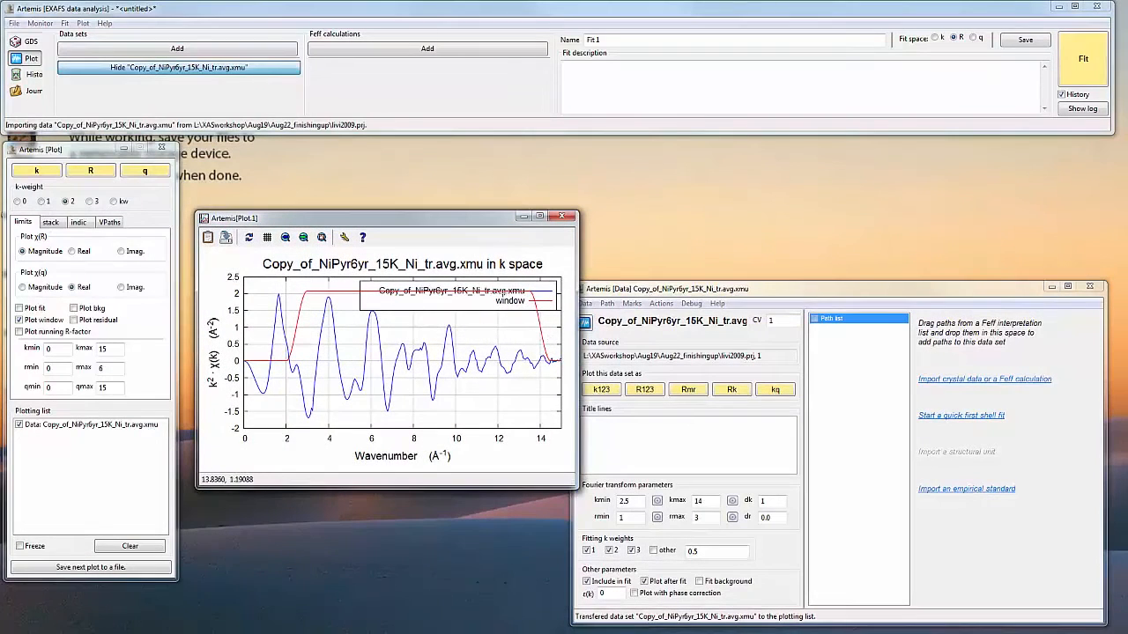
pyautogui.click(685, 502)
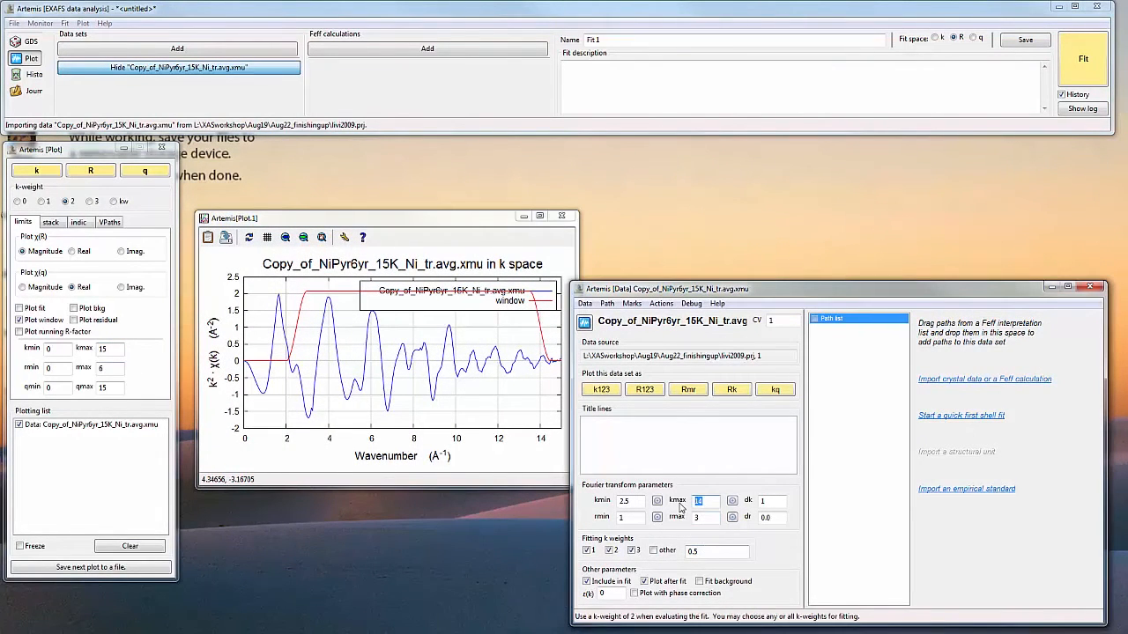
pyautogui.write('17')
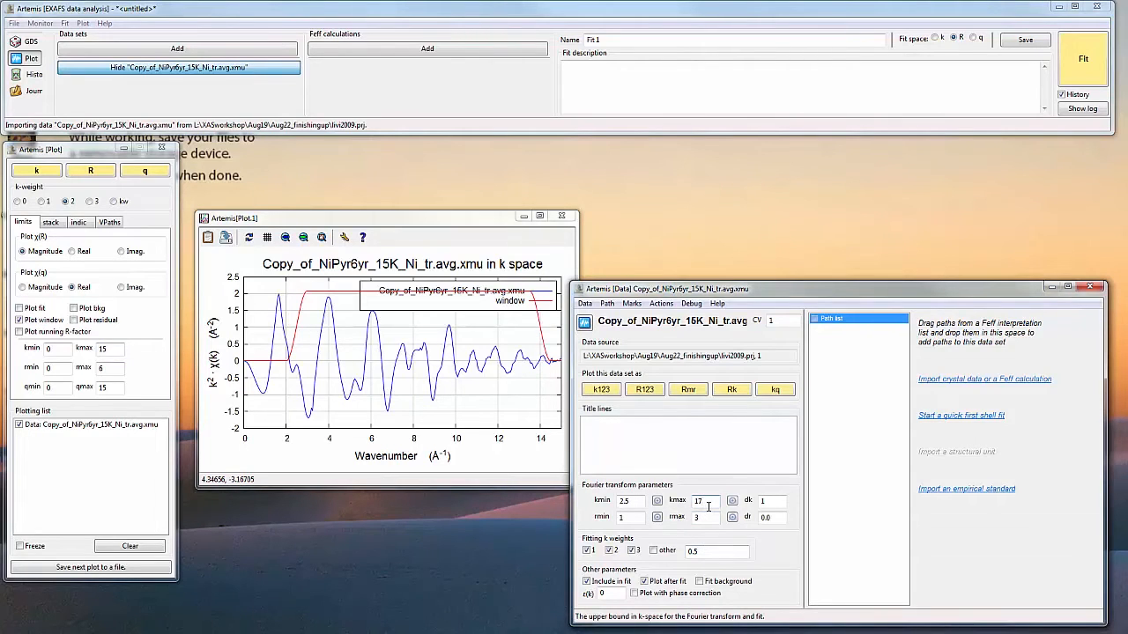
pyautogui.moveTo(708, 502); pyautogui.dragTo(681, 506)
pyautogui.write('14')
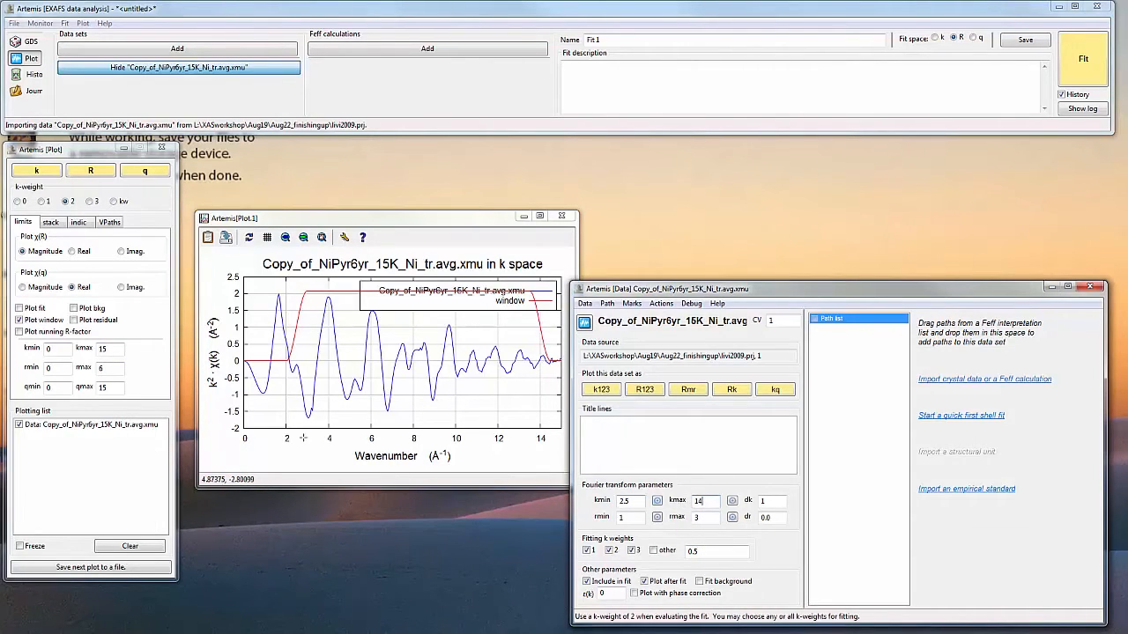
# Step: Set the plotting kmax to 17 and the k-weight to 3, and plot the data in k-space and R-space
pyautogui.moveTo(111, 350); pyautogui.dragTo(80, 351)
pyautogui.write('17')
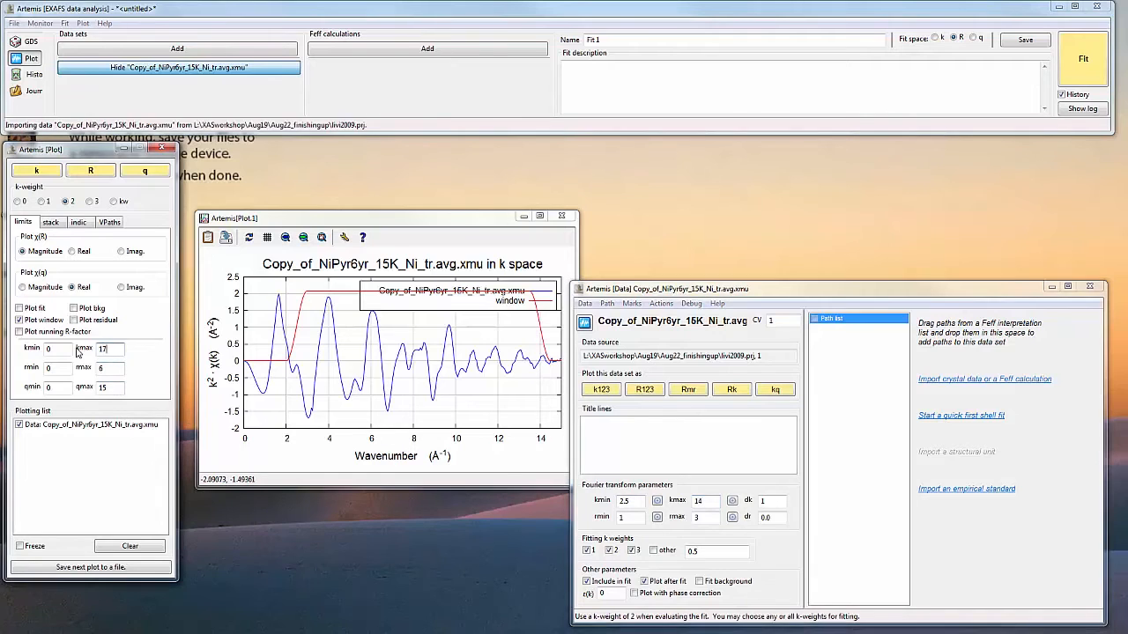
pyautogui.click(48, 171)
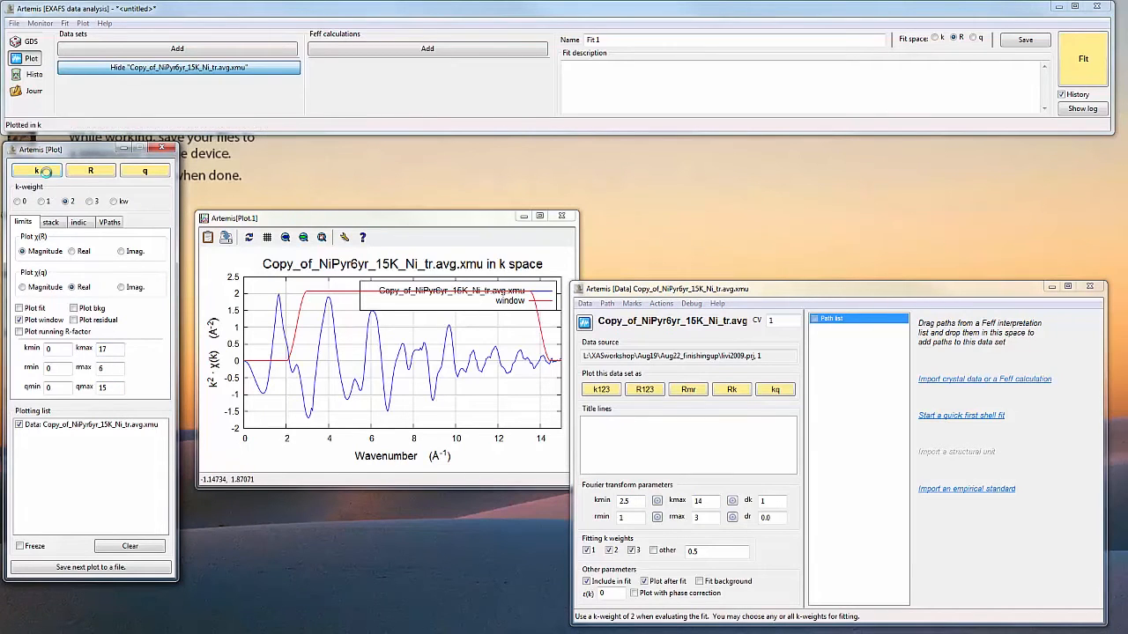
pyautogui.click(91, 201)
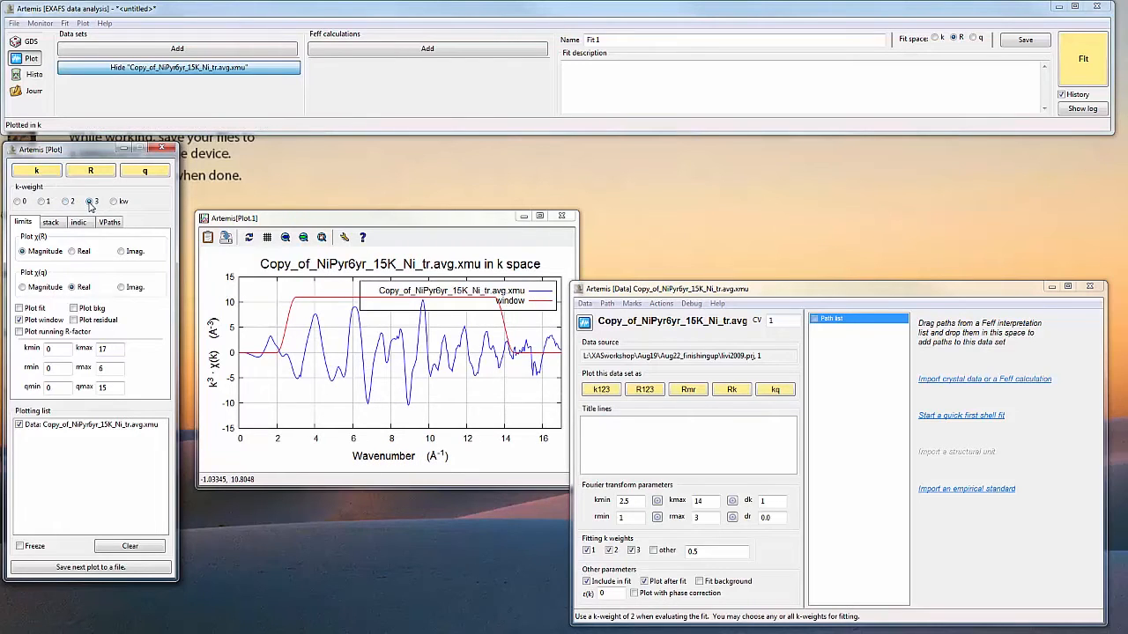
pyautogui.click(90, 171)
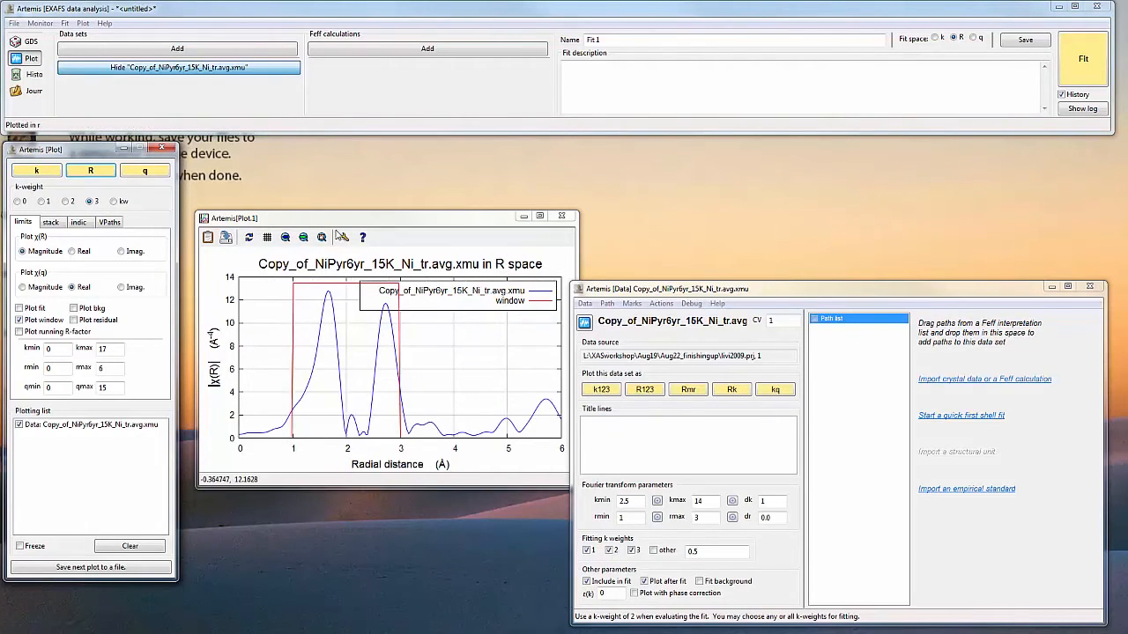
# Step: Move the plot display below the main window beside the Plot controls and replot the data in k-space and R-space
pyautogui.moveTo(490, 220); pyautogui.dragTo(476, 356)
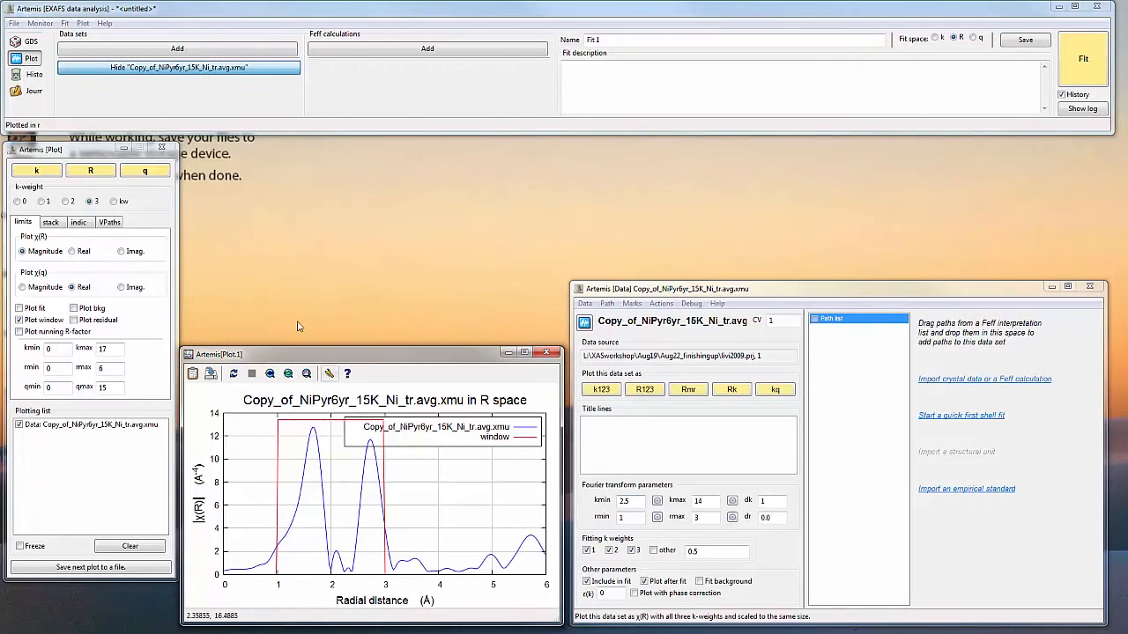
pyautogui.click(69, 173)
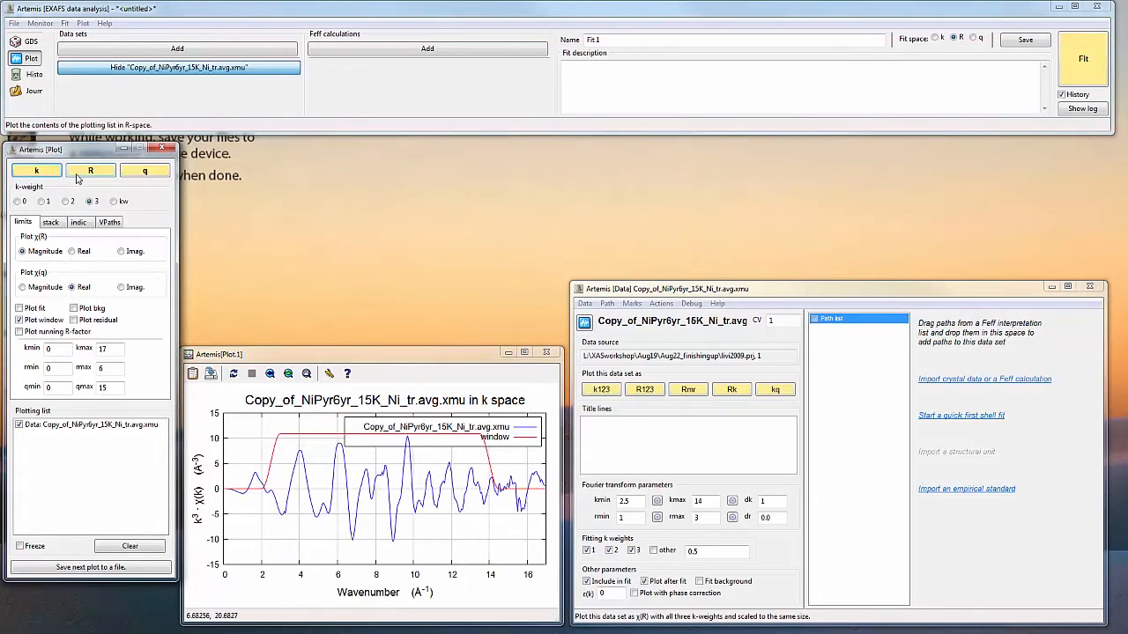
pyautogui.click(79, 175)
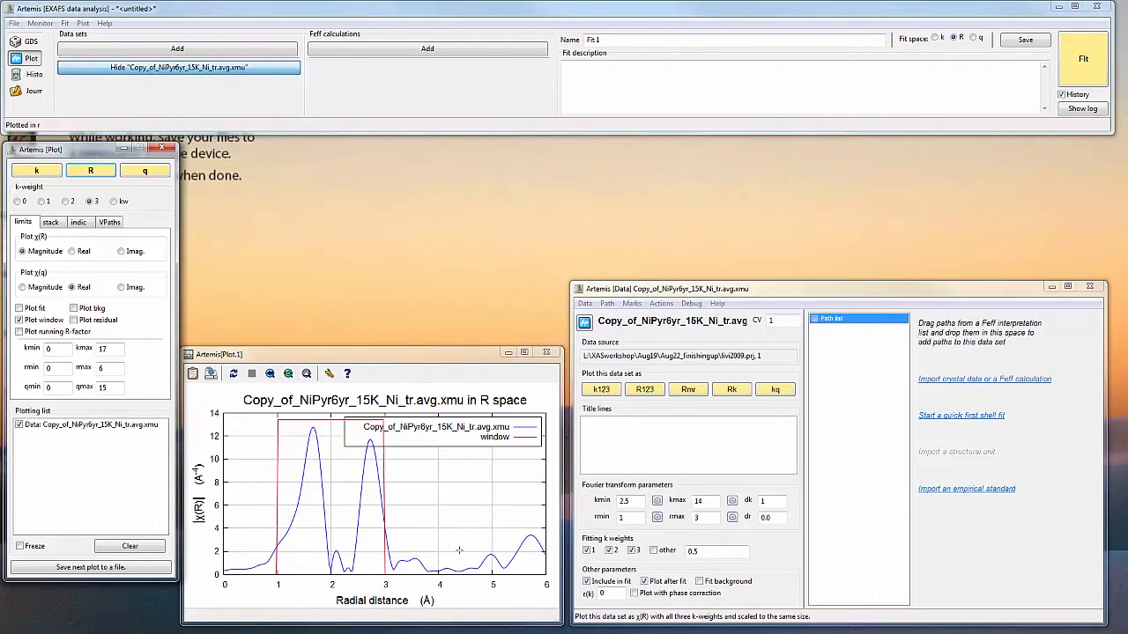
# Step: Set the data's R window to rmin 1.1, rmax 2 and dr 0.5, and replot in R-space
pyautogui.click(631, 518)
pyautogui.write('.1')
pyautogui.press('Tab')
pyautogui.write('2')
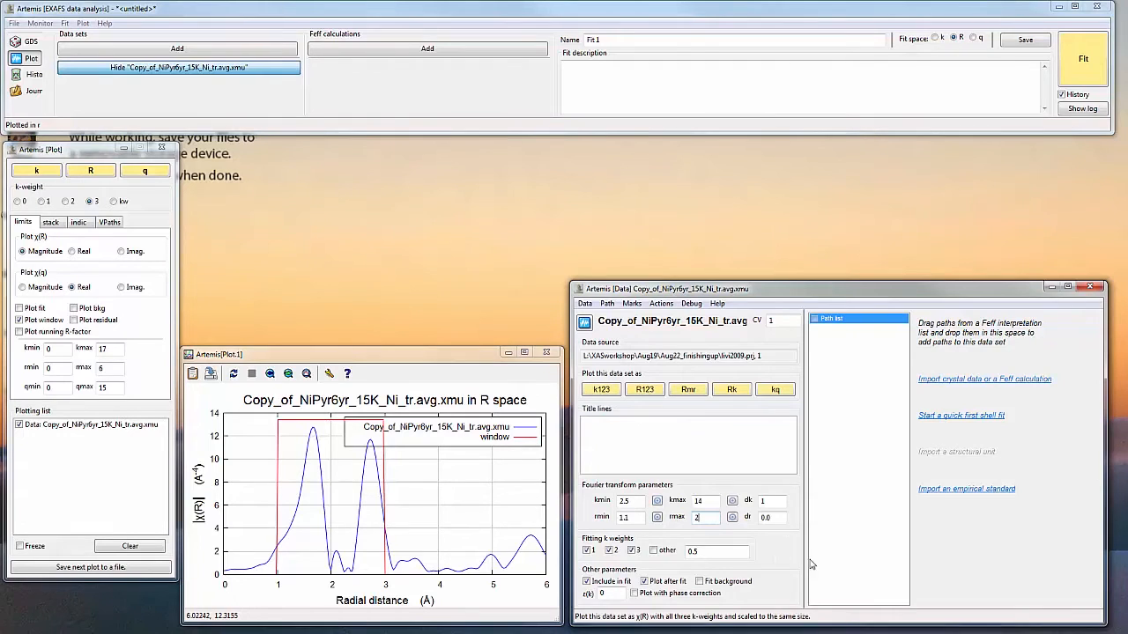
pyautogui.doubleClick(766, 518)
pyautogui.write('5')
pyautogui.click(88, 170)
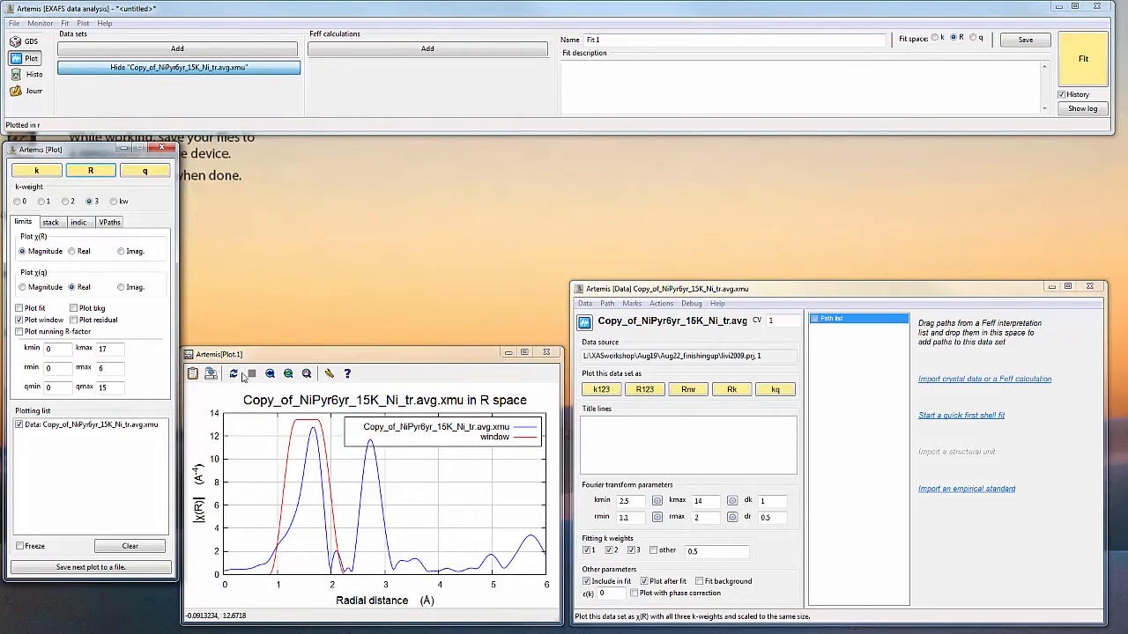
# Step: Import the crystal structure lizardite_Mellini_1994 from XASworkshop > NiStandards as a new Feff calculation and move its window up beside the Plot controls
pyautogui.click(359, 50)
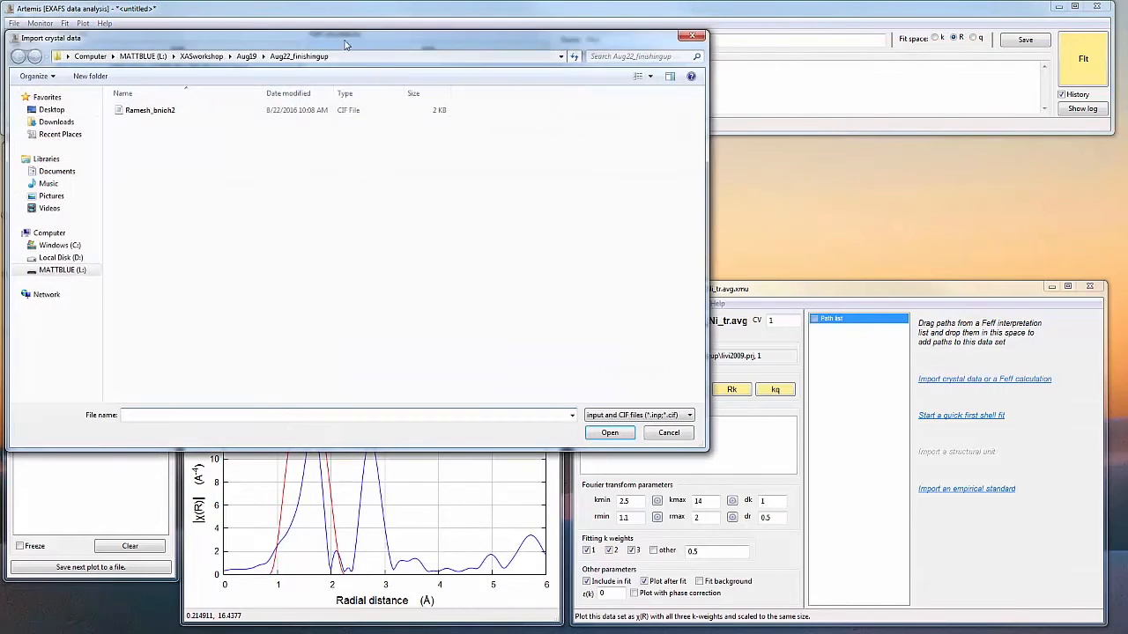
pyautogui.click(247, 57)
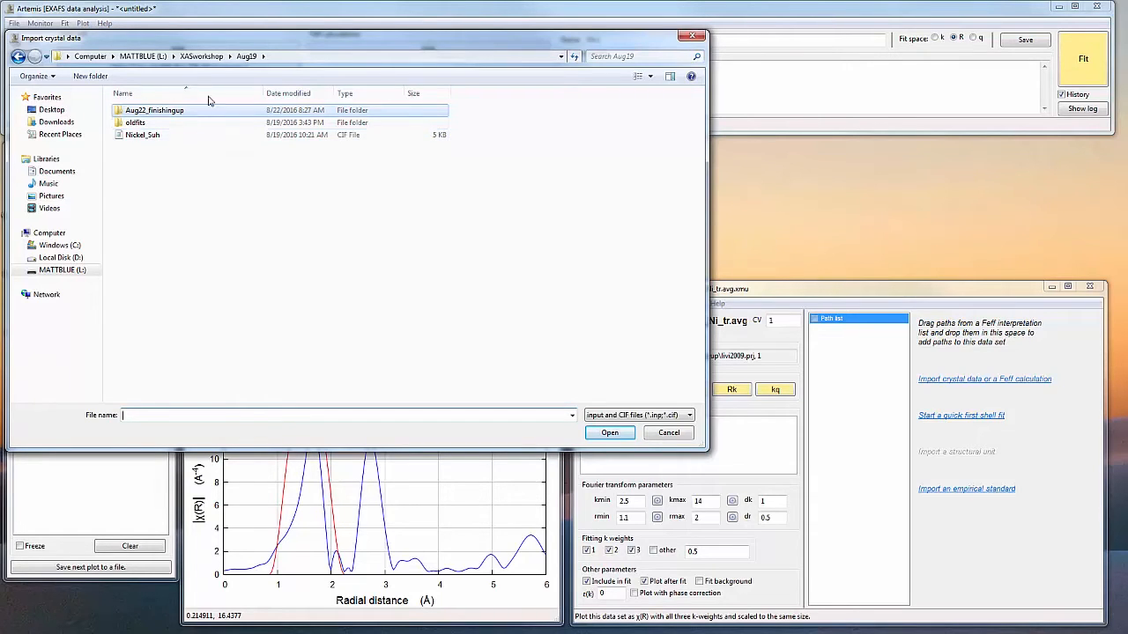
pyautogui.click(210, 56)
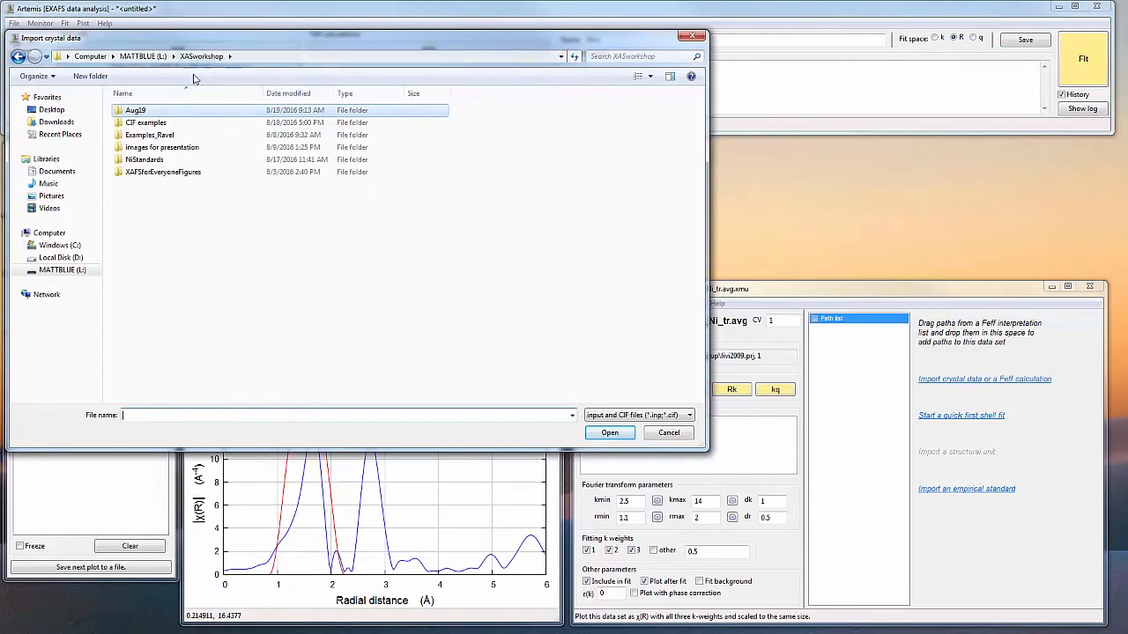
pyautogui.click(172, 124)
pyautogui.doubleClick(173, 124)
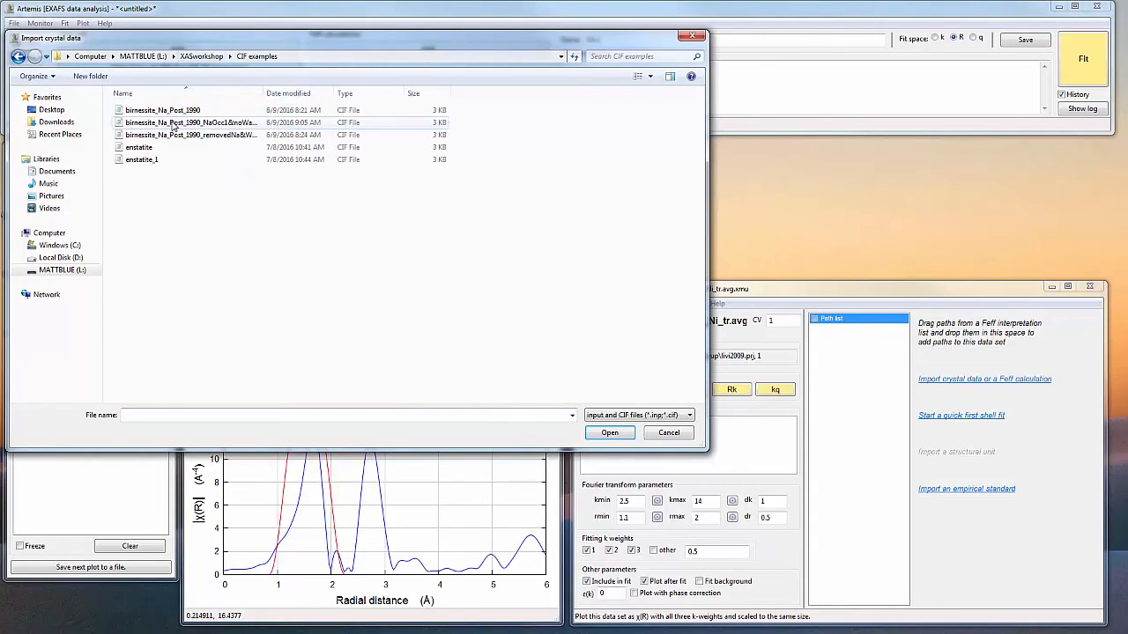
pyautogui.click(215, 58)
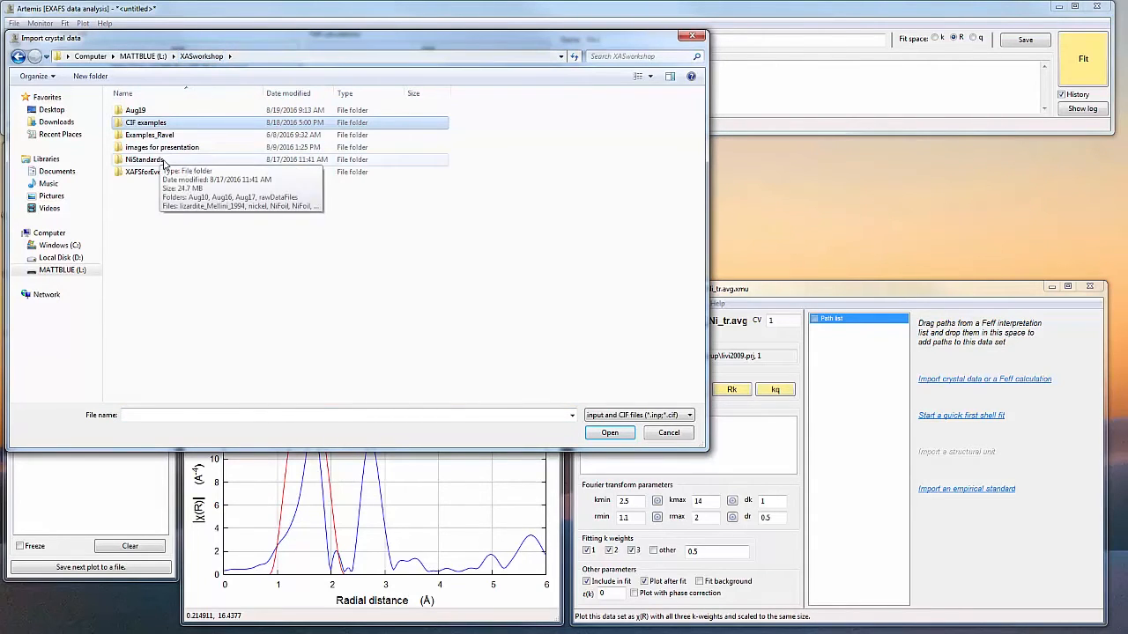
pyautogui.doubleClick(162, 161)
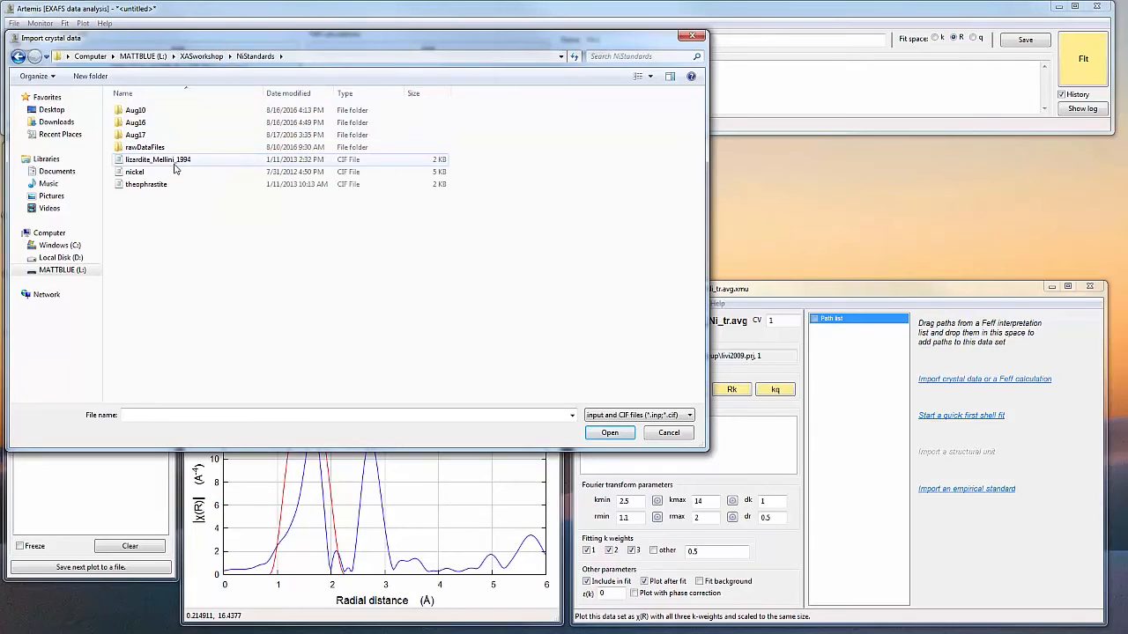
pyautogui.click(178, 167)
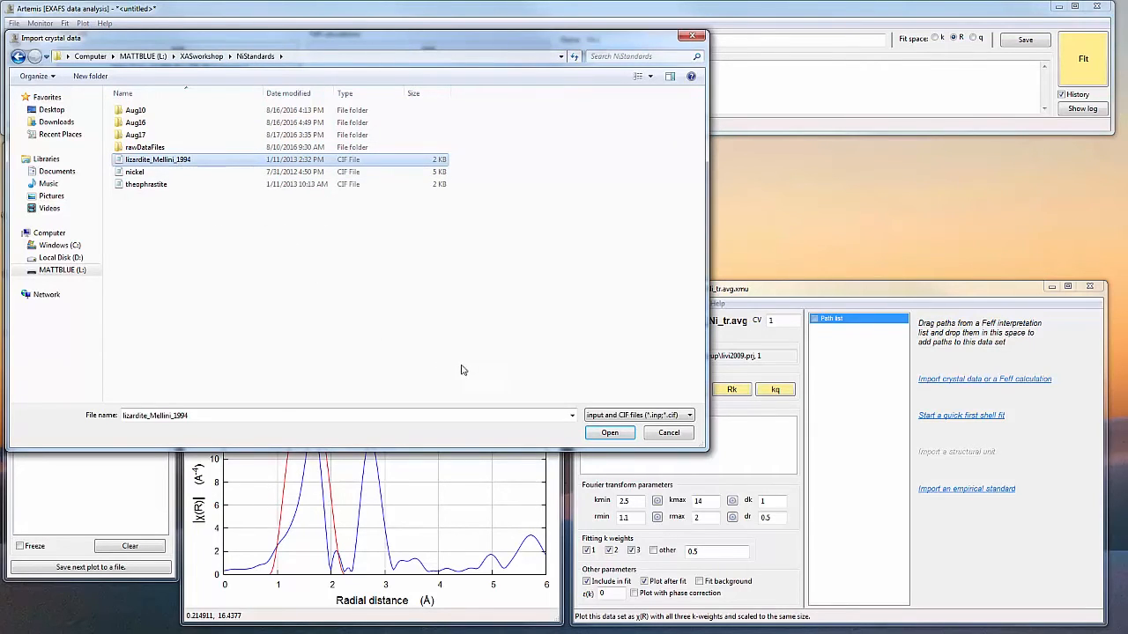
pyautogui.click(607, 433)
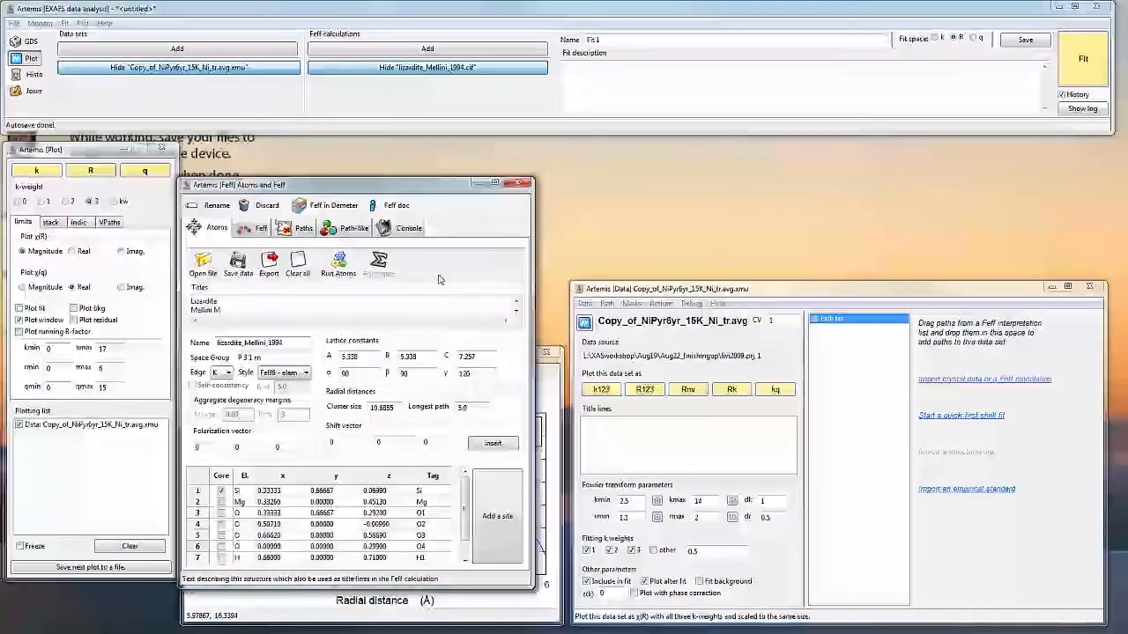
pyautogui.moveTo(394, 187); pyautogui.dragTo(397, 147)
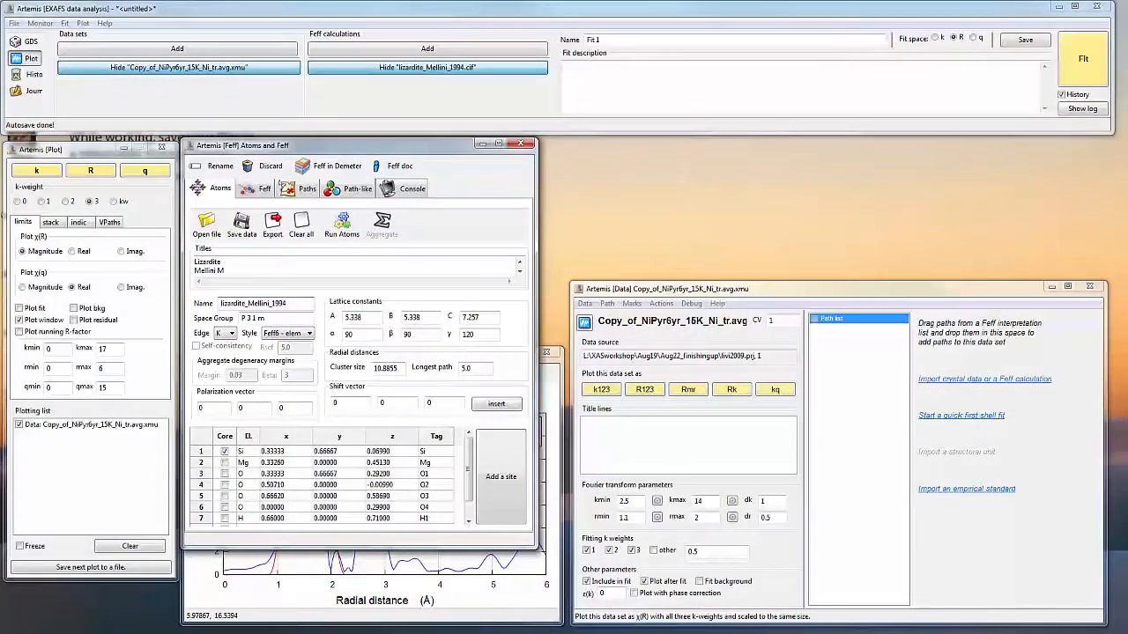
# Step: Switch to the Word lesson plan, review the Artemis notes on doping atoms and partial occupancy for nickel-reacted pyrophyllite, and minimize the document
pyautogui.hotkey('alt', 'Tab')
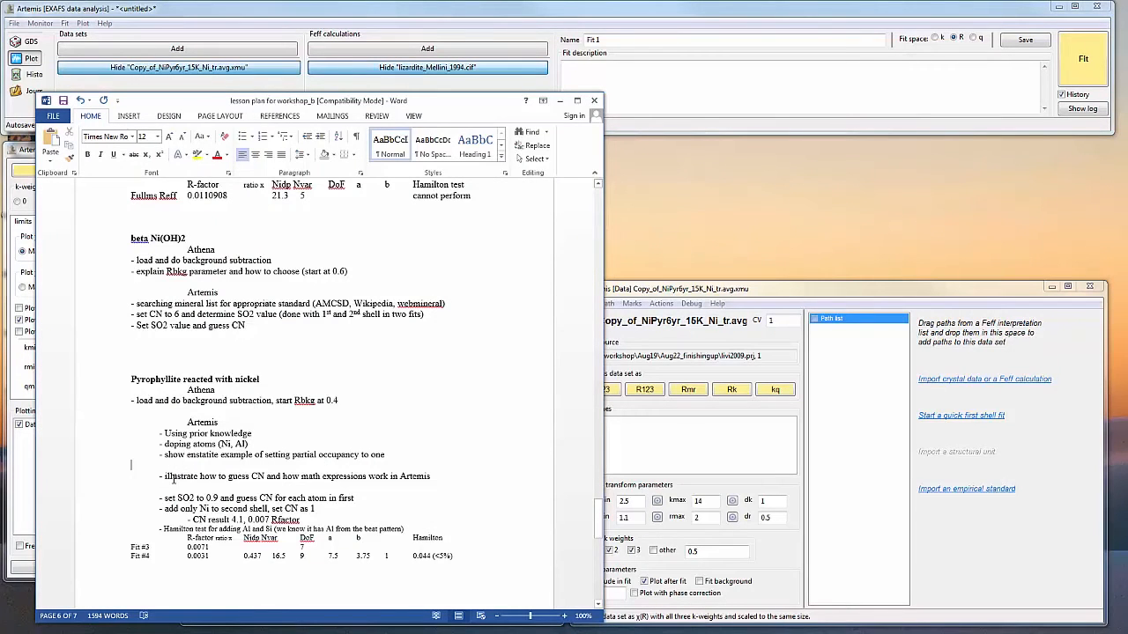
pyautogui.moveTo(175, 457); pyautogui.dragTo(356, 456)
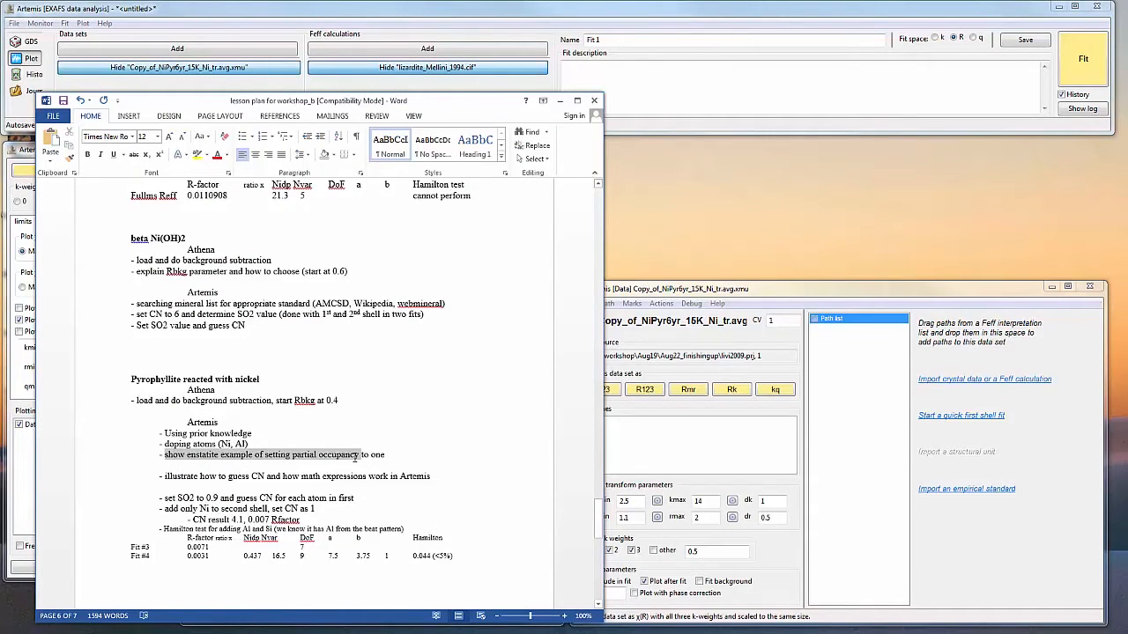
pyautogui.click(261, 444)
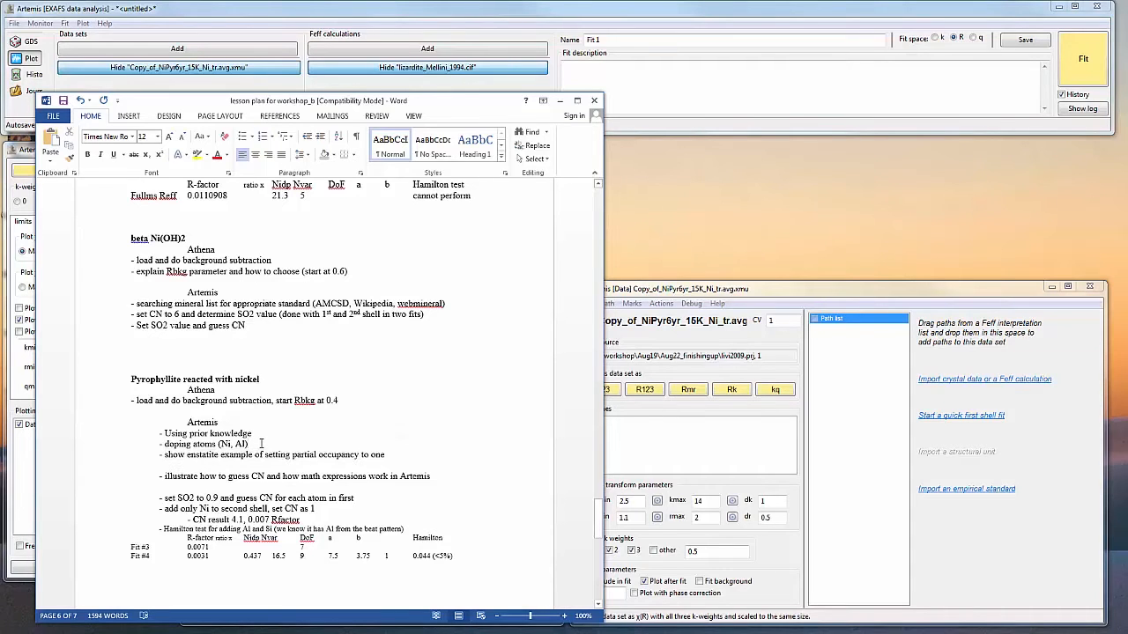
pyautogui.click(558, 101)
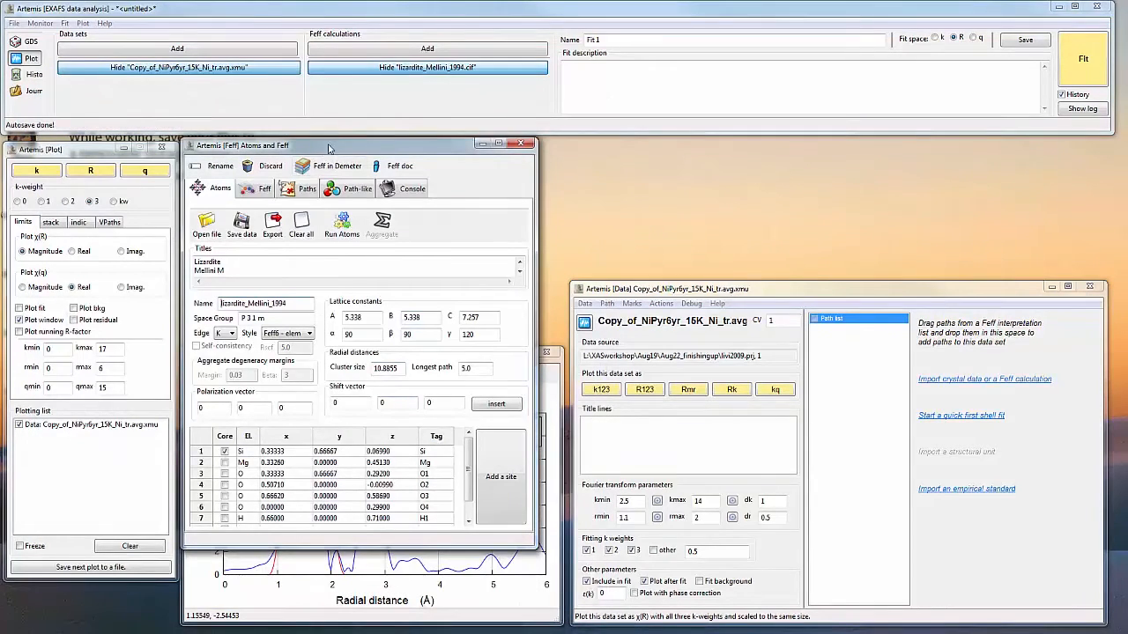
# Step: Move and enlarge the Atoms and Feff window to show every lizardite site, and replot the data in R-space and k-space
pyautogui.moveTo(328, 148); pyautogui.dragTo(339, 116)
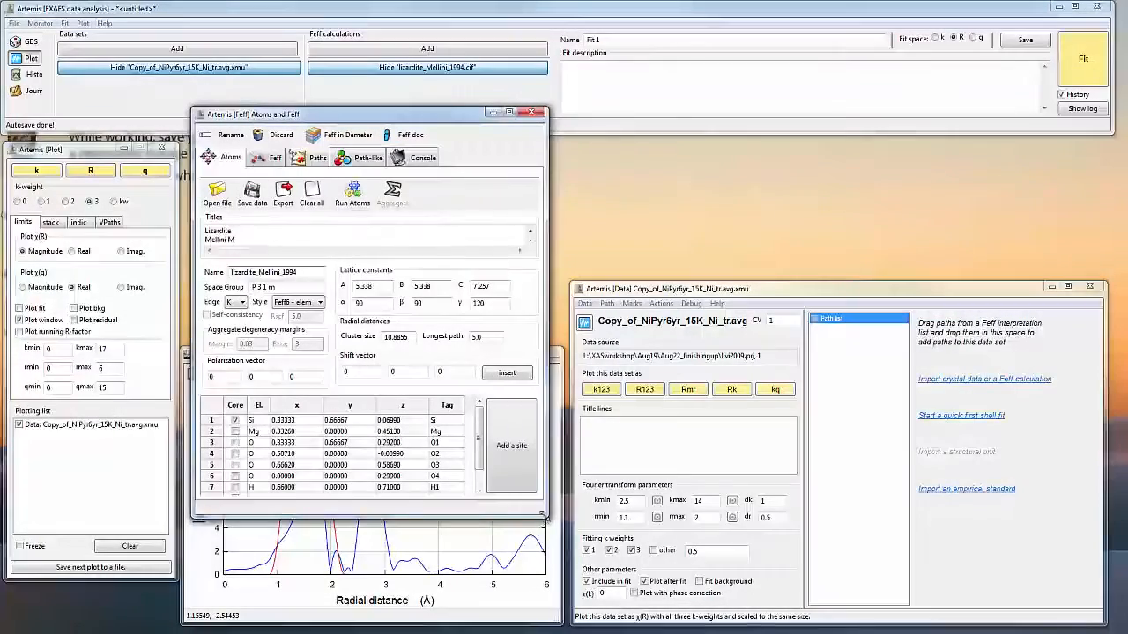
pyautogui.moveTo(543, 518); pyautogui.dragTo(554, 535)
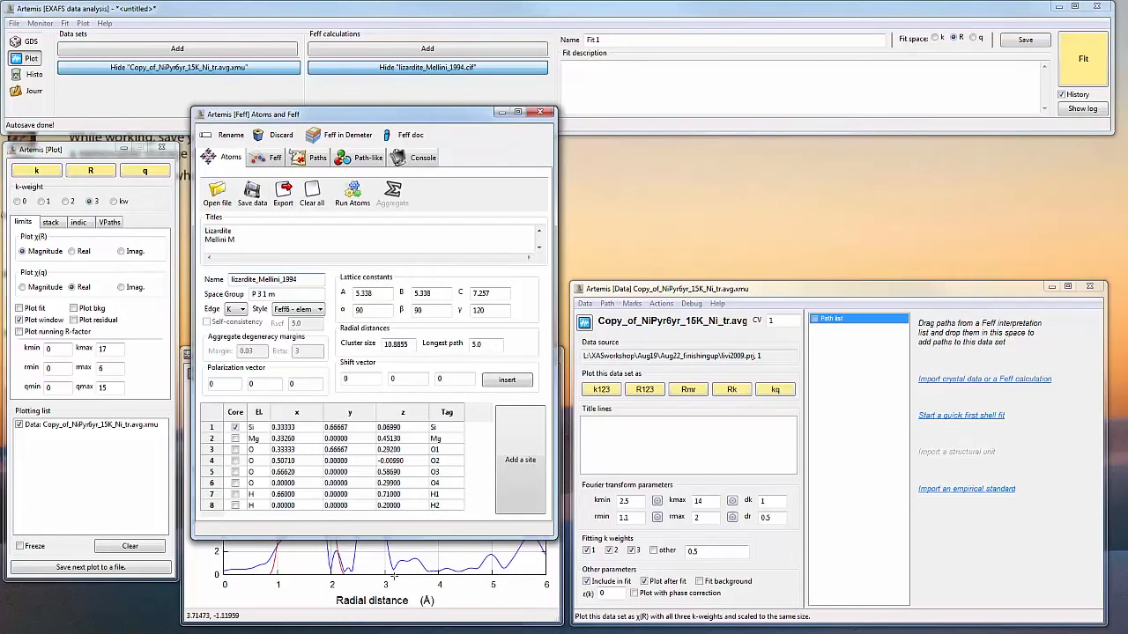
pyautogui.click(506, 602)
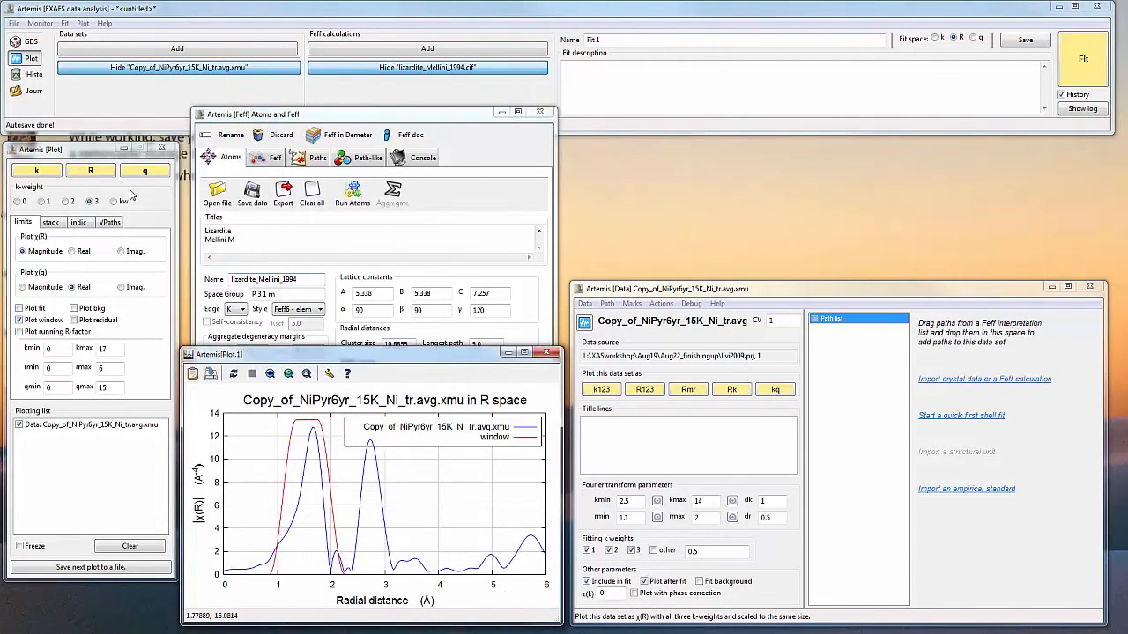
pyautogui.click(106, 177)
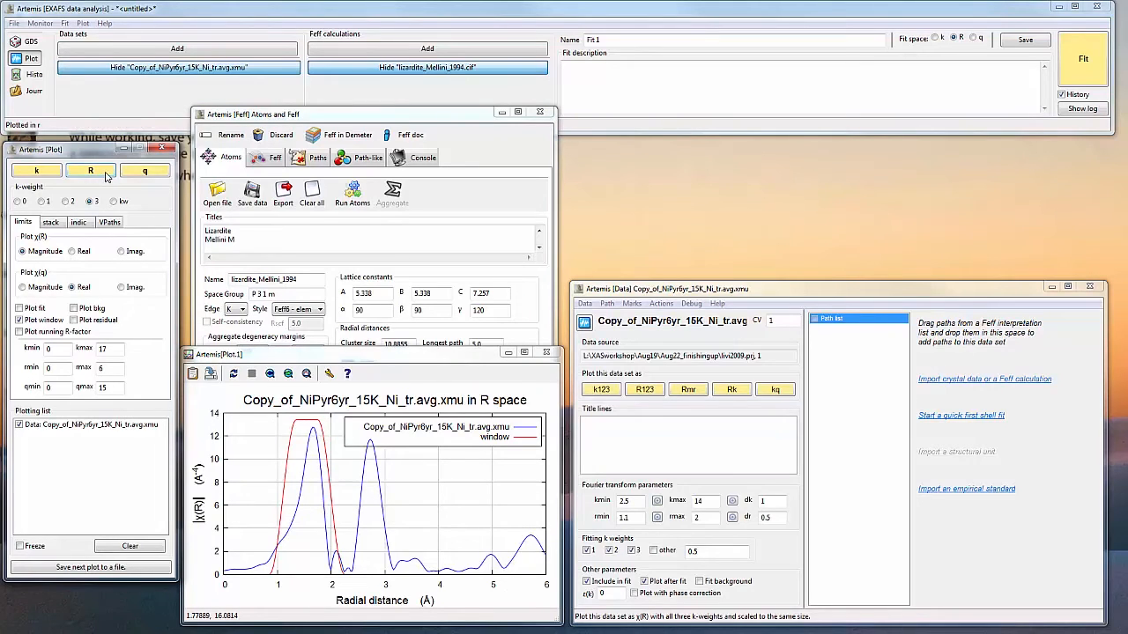
pyautogui.click(59, 174)
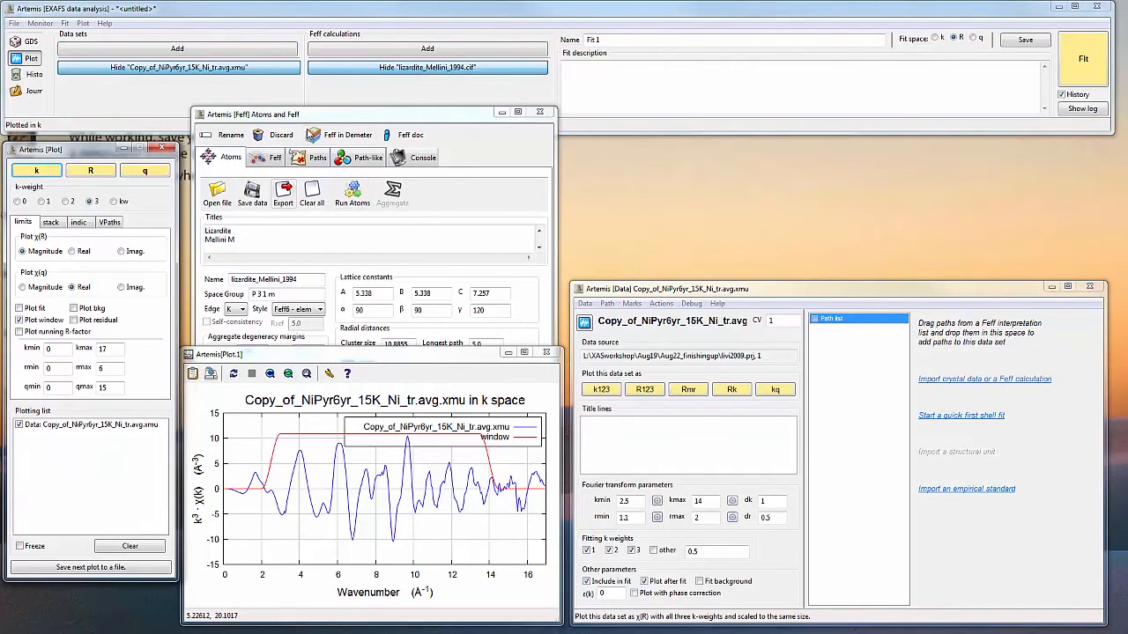
# Step: Remove both hydrogen sites, H1 and H2, from the lizardite atom list
pyautogui.click(312, 116)
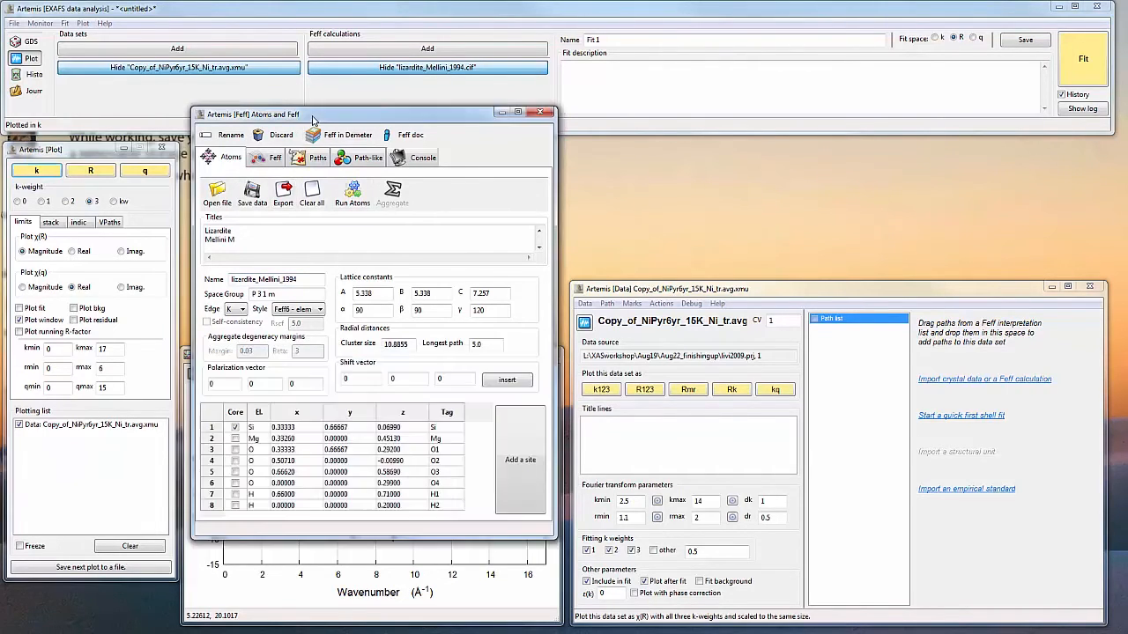
pyautogui.click(260, 444)
pyautogui.rightClick(261, 500)
pyautogui.click(273, 517)
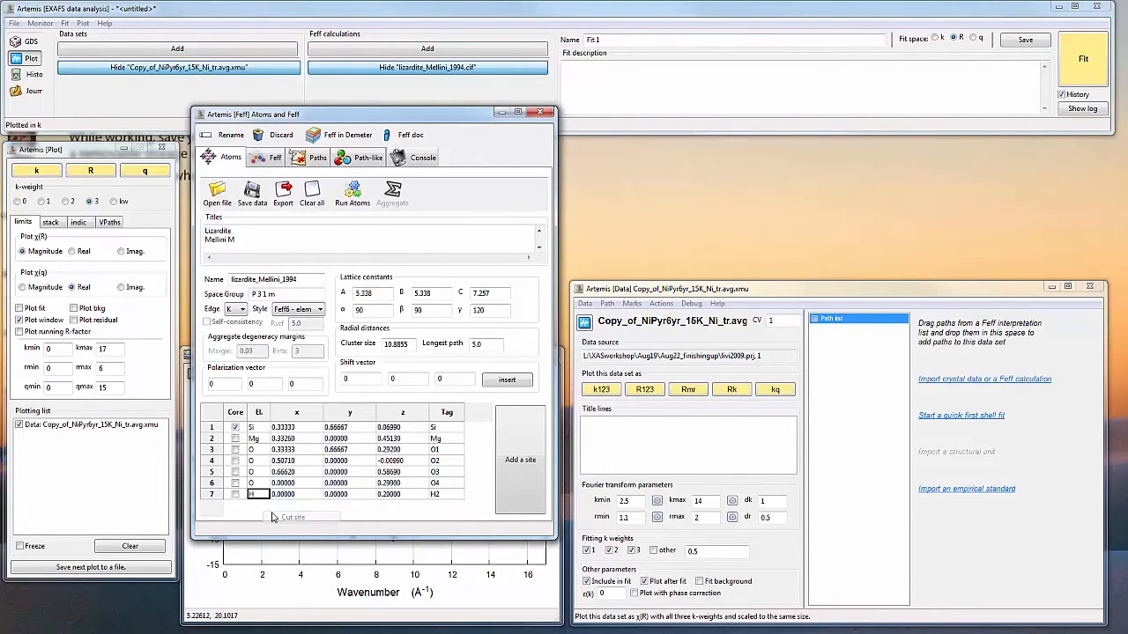
pyautogui.rightClick(263, 494)
pyautogui.click(287, 514)
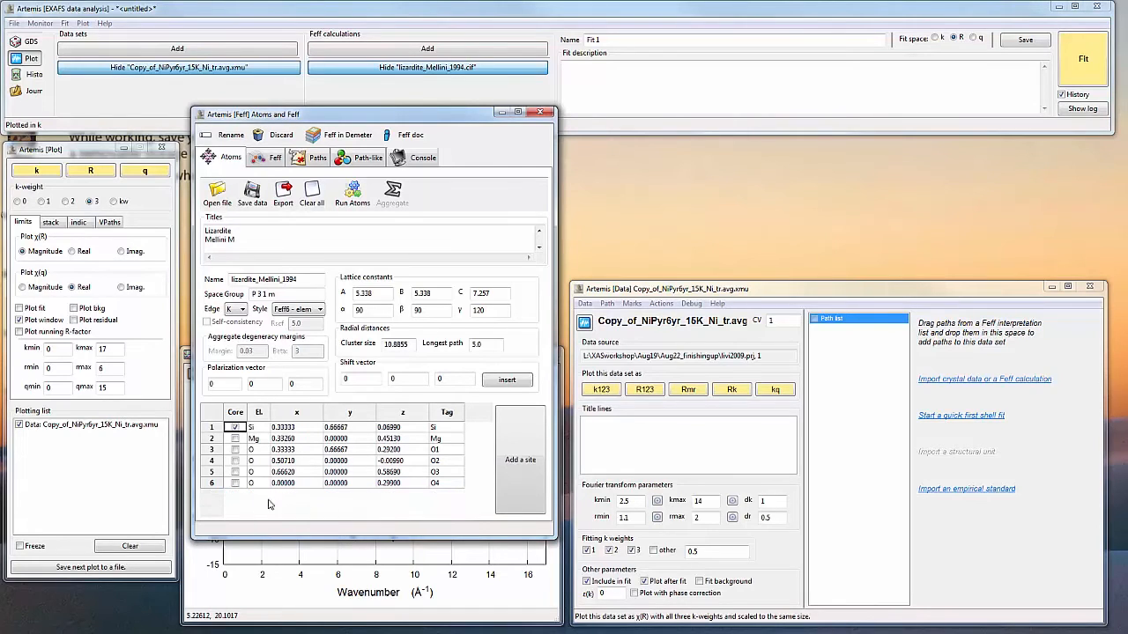
# Step: Make the Mg site the absorbing core instead of Si, and change its element and tag to Ni
pyautogui.click(236, 428)
pyautogui.click(235, 439)
pyautogui.click(437, 438)
pyautogui.click(436, 439)
# Step: Set the cluster size to 9 and the longest path to 6, and run Atoms to generate the Feff input
pyautogui.moveTo(414, 344); pyautogui.dragTo(366, 350)
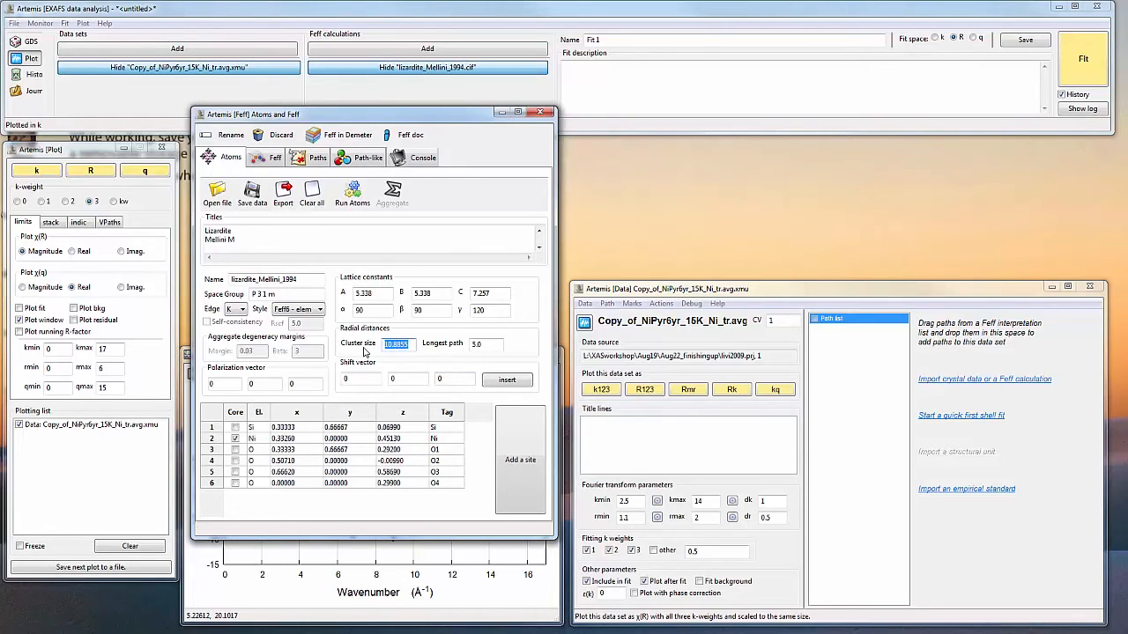
pyautogui.write('9')
pyautogui.press('Tab')
pyautogui.write('6')
pyautogui.click(353, 198)
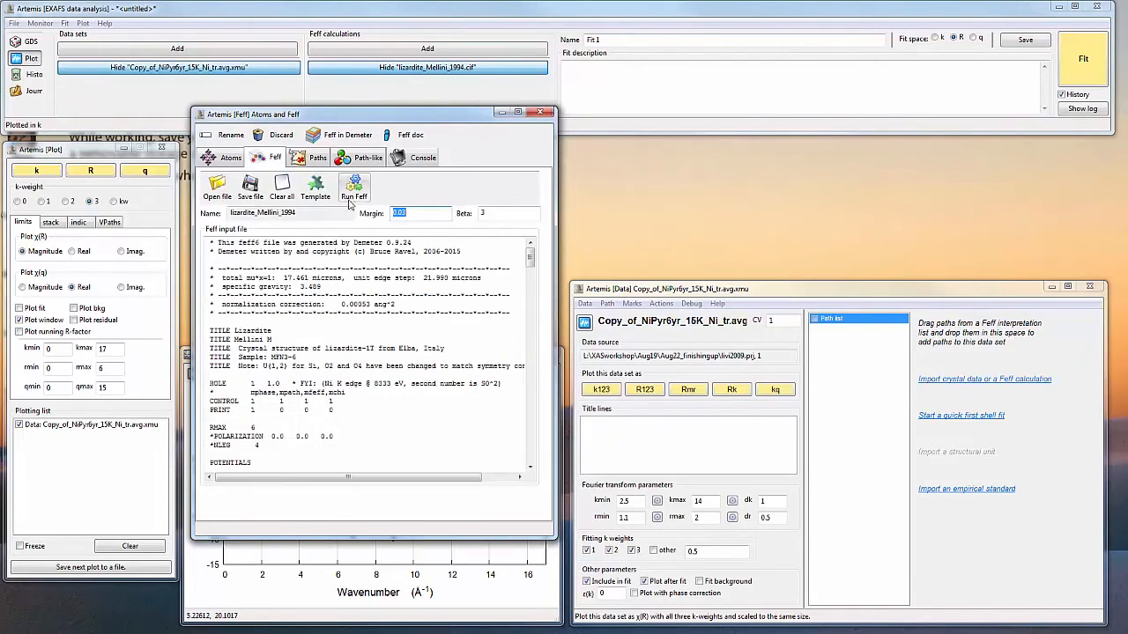
# Step: Add an aluminium entry to the POTENTIALS list of the Feff input file with ipot 4, Z 13 and tag Al
pyautogui.click(346, 305)
pyautogui.scroll(-1, 346, 307)
pyautogui.scroll(-3, 347, 305)
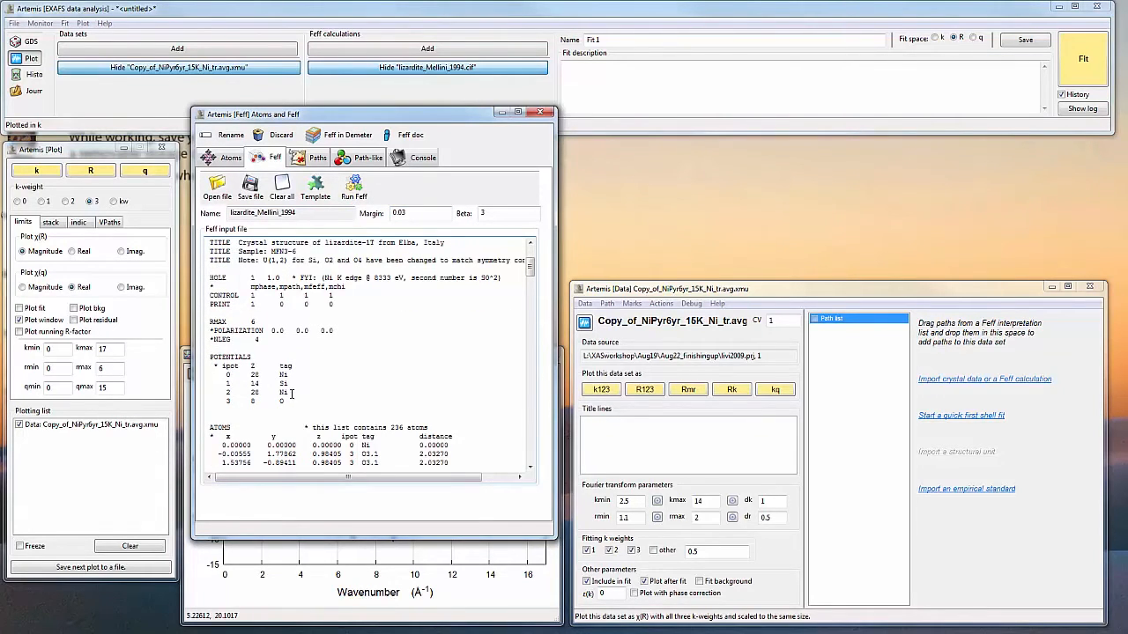
pyautogui.click(284, 404)
pyautogui.scroll(2, 292, 401)
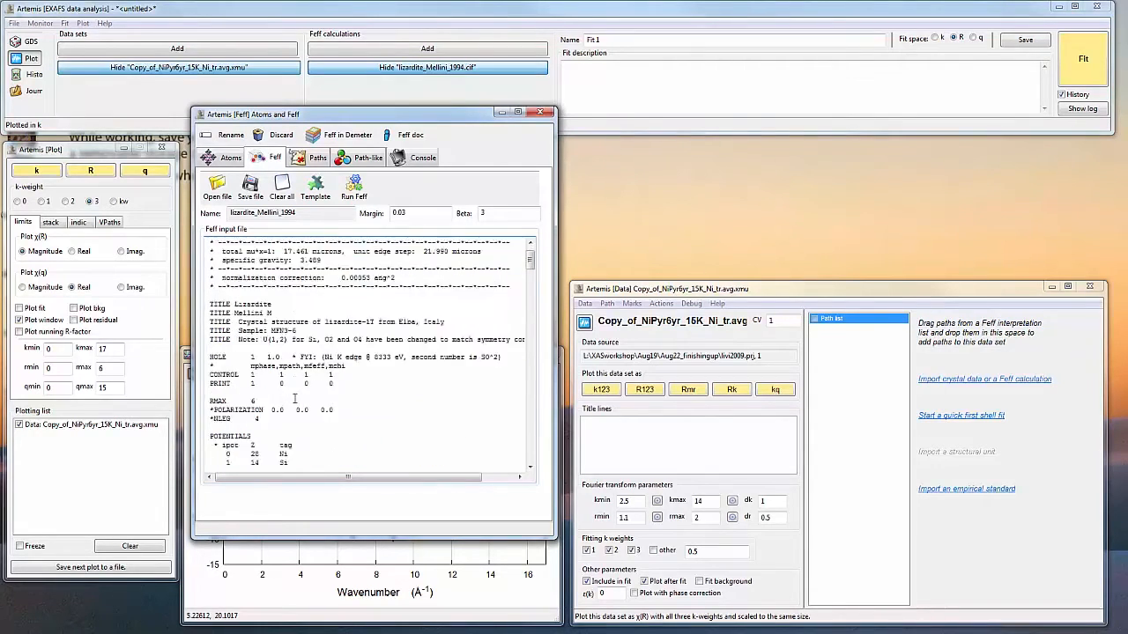
pyautogui.scroll(-2, 294, 399)
pyautogui.scroll(-1, 294, 399)
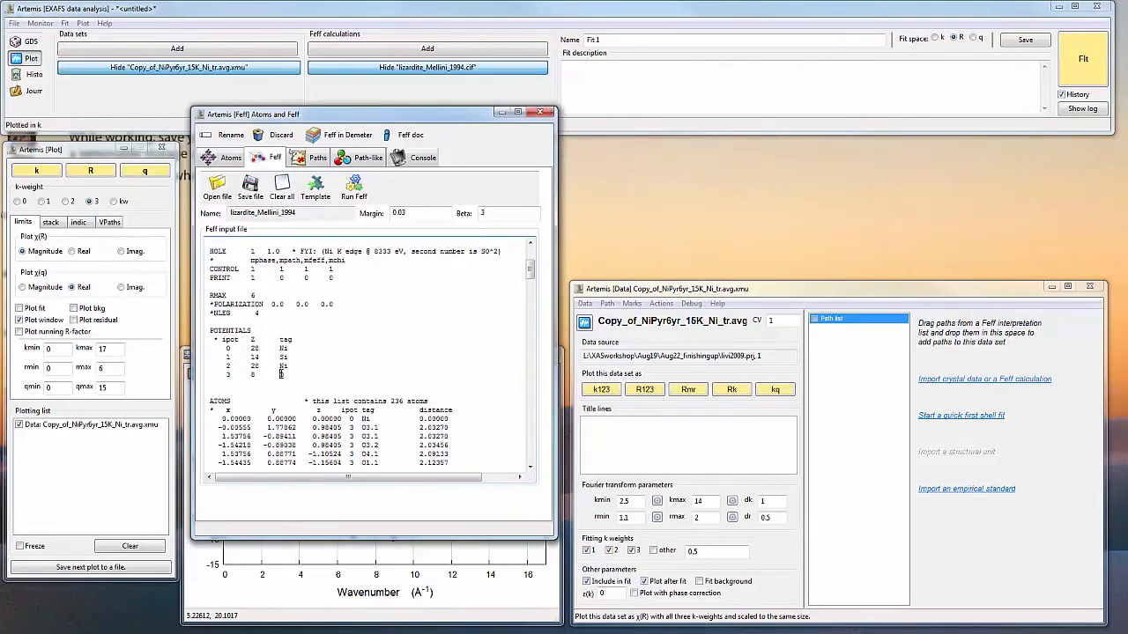
pyautogui.click(303, 387)
pyautogui.press('Return')
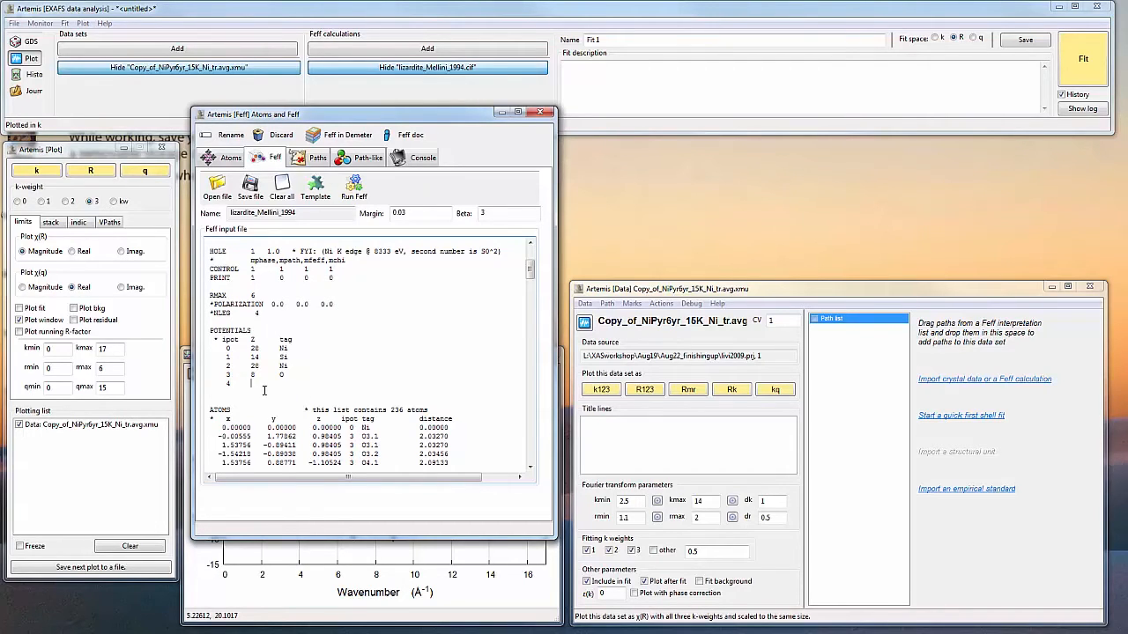
pyautogui.write('13   Al')
pyautogui.scroll(-2, 295, 374)
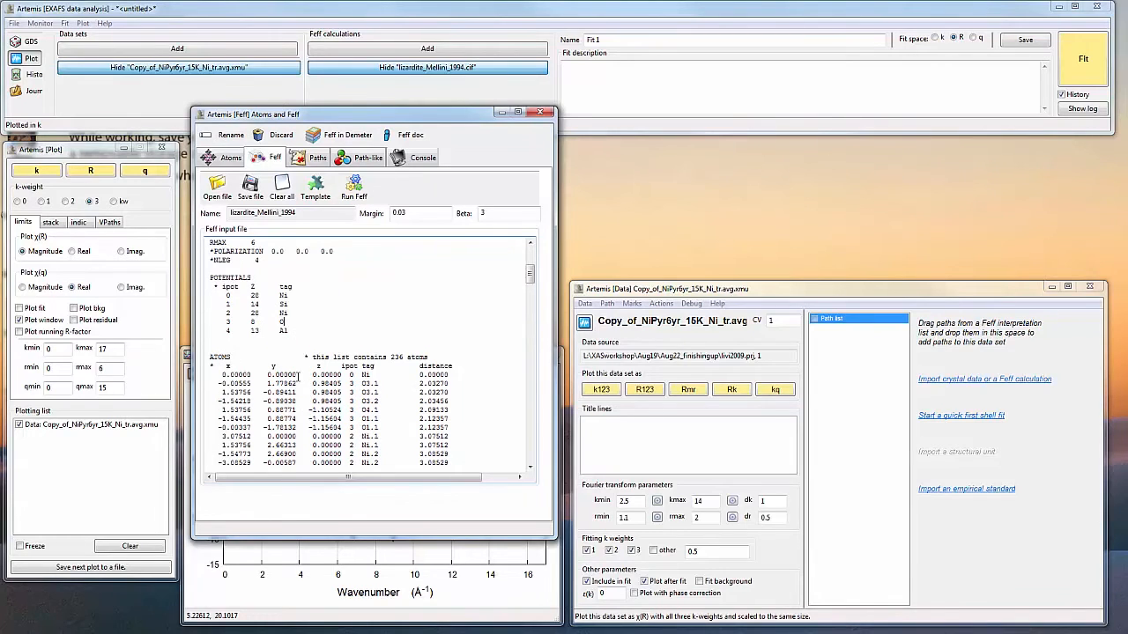
# Step: Bring the plot display to the front and plot the nickel-pyrophyllite data in R-space
pyautogui.click(342, 620)
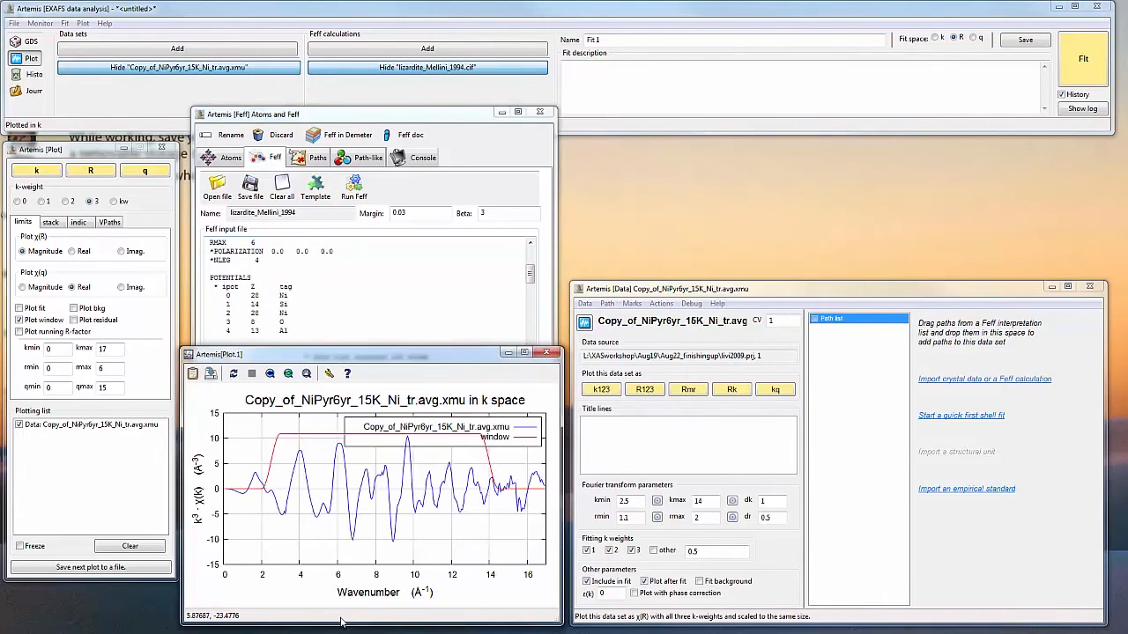
pyautogui.click(89, 170)
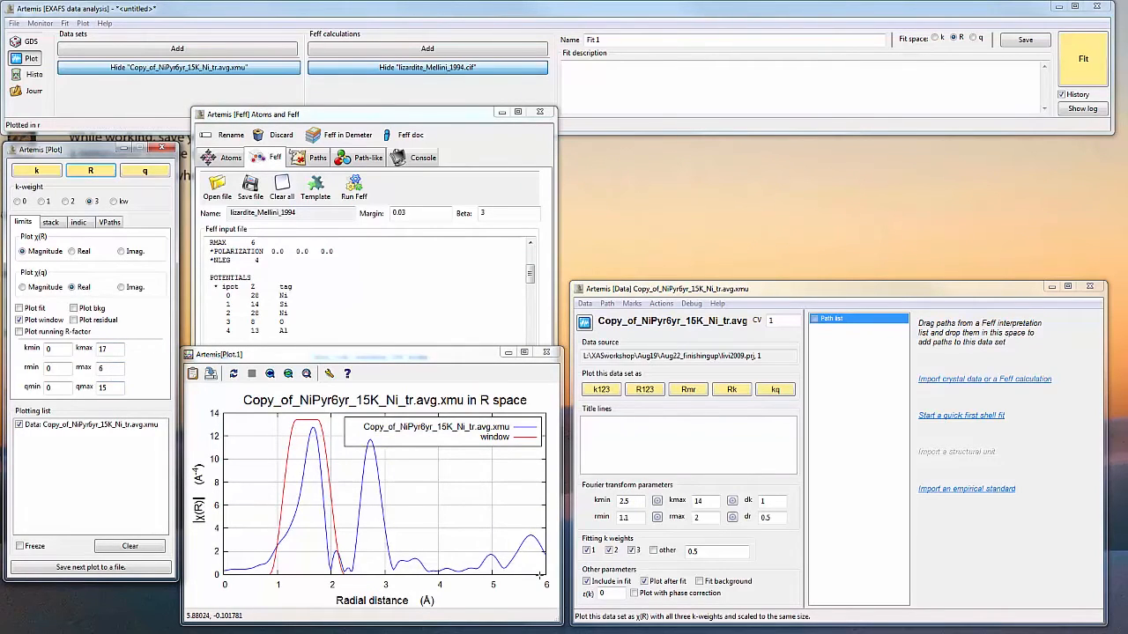
# Step: Set the plot's upper R limit to 8 and replot the data in R-space
pyautogui.doubleClick(104, 370)
pyautogui.click(90, 174)
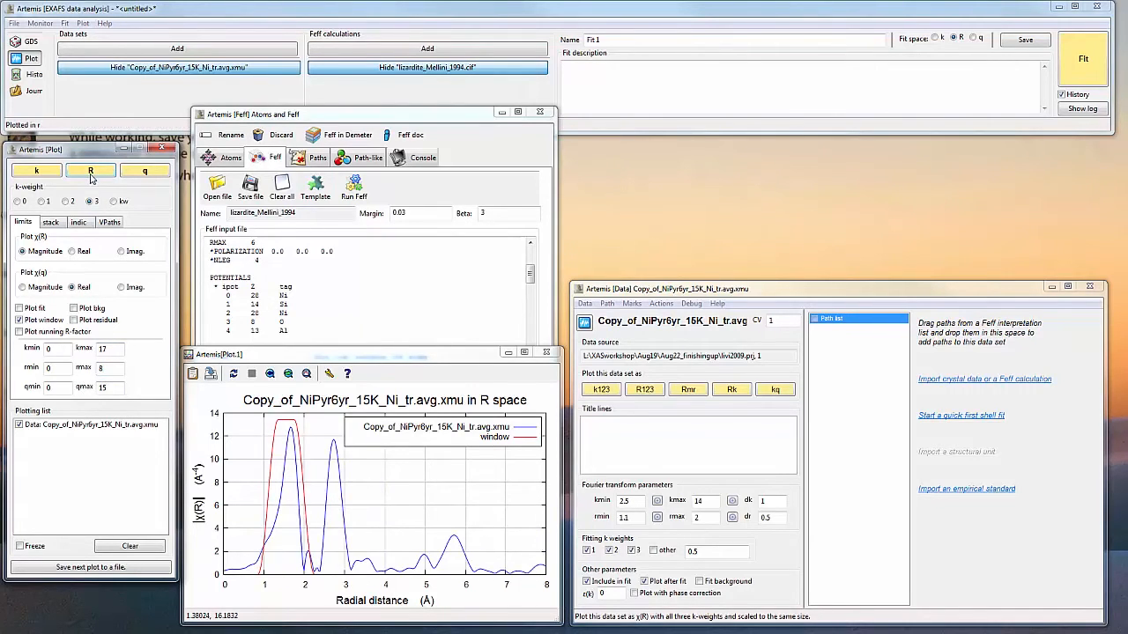
# Step: Place the Feff window clear of the plot and examine the nearest oxygen, nickel and silicon shells in the ATOMS list
pyautogui.click(326, 120)
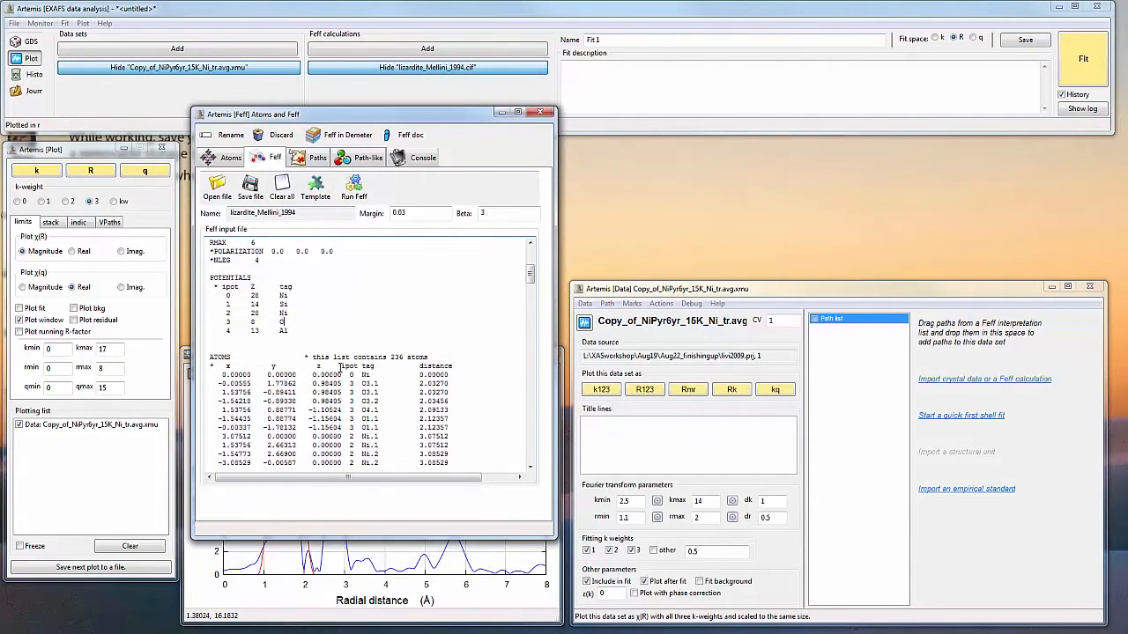
pyautogui.moveTo(350, 383); pyautogui.dragTo(392, 417)
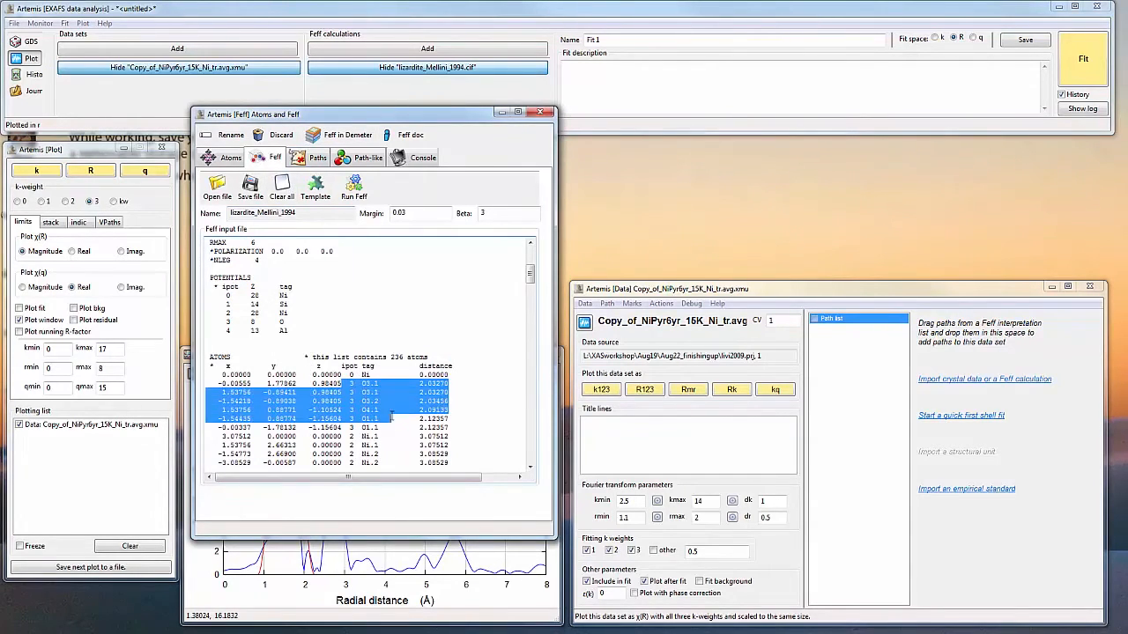
pyautogui.moveTo(387, 114); pyautogui.dragTo(684, 71)
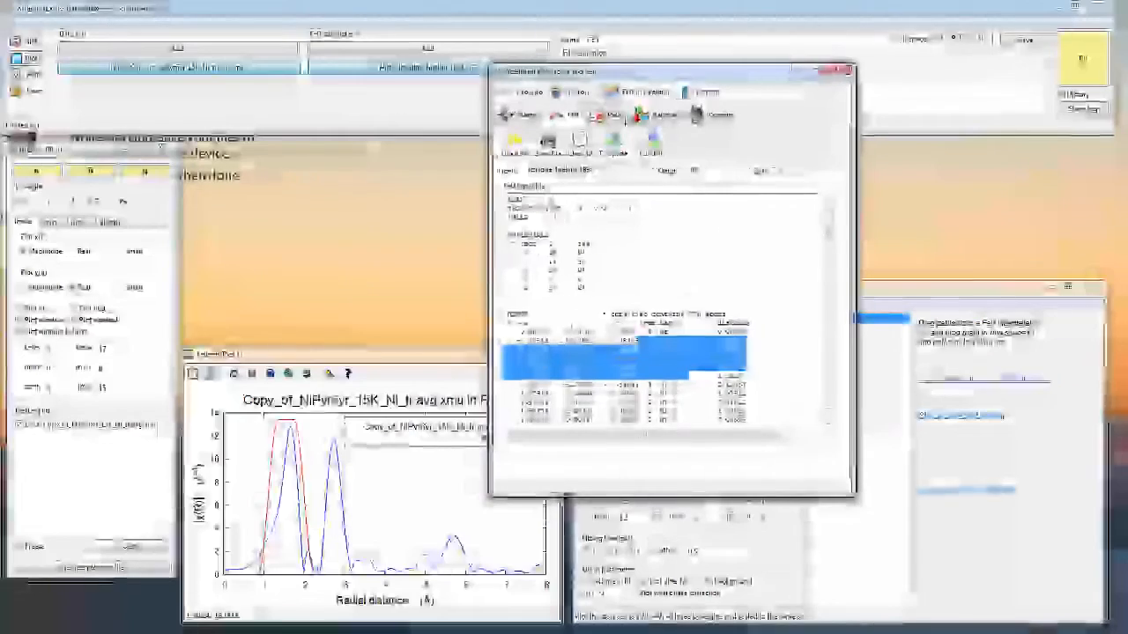
pyautogui.click(679, 296)
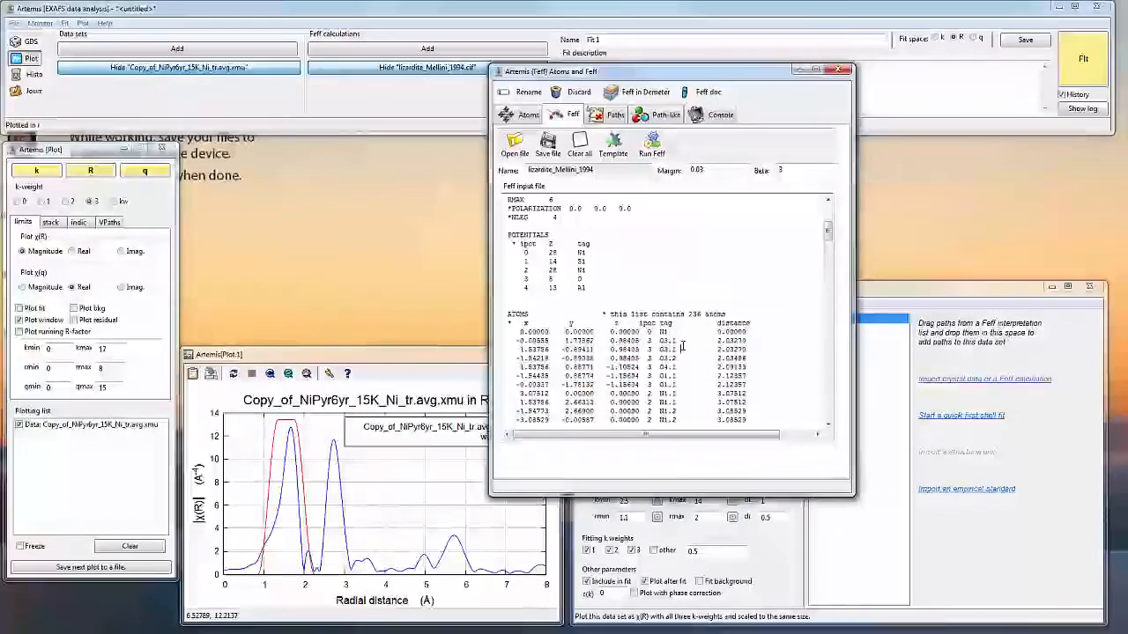
pyautogui.scroll(-1, 682, 345)
pyautogui.moveTo(647, 313); pyautogui.dragTo(687, 358)
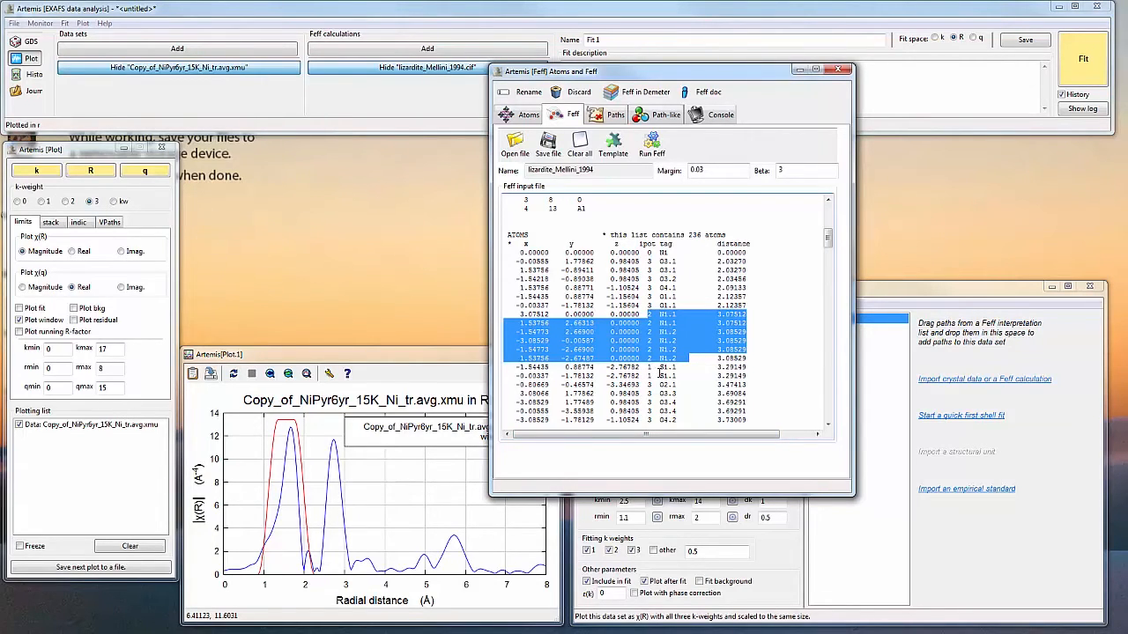
pyautogui.moveTo(618, 366); pyautogui.dragTo(687, 373)
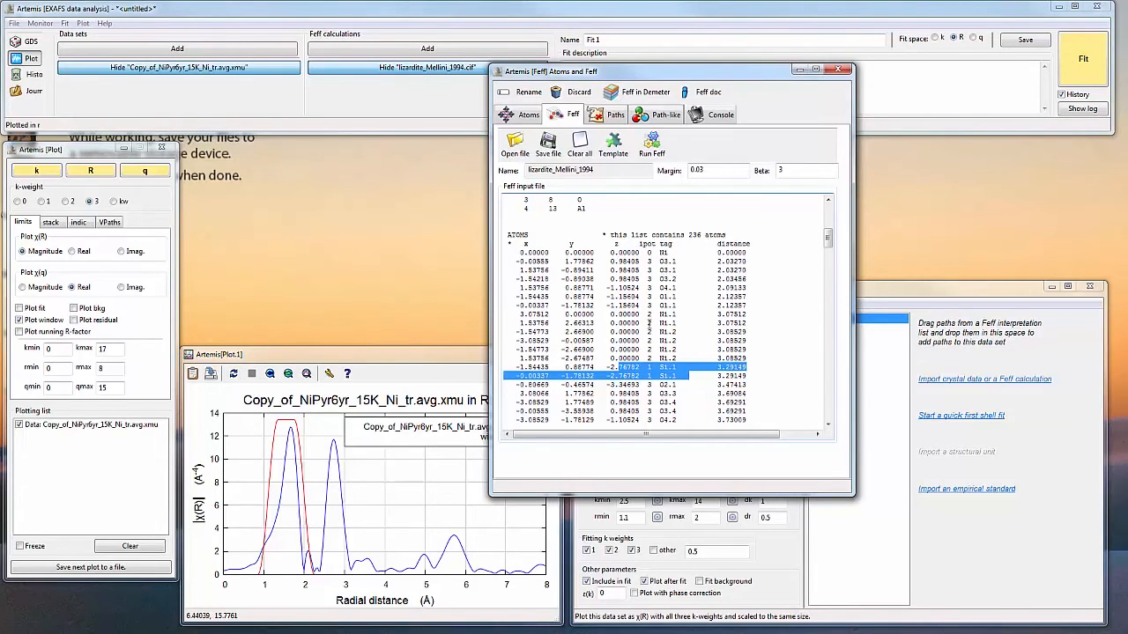
# Step: Change every second nickel entry between 3.07 and 3.09 Å in the ATOMS list to ipot 4 and tag Al, three entries in all
pyautogui.click(650, 324)
pyautogui.scroll(3, 659, 333)
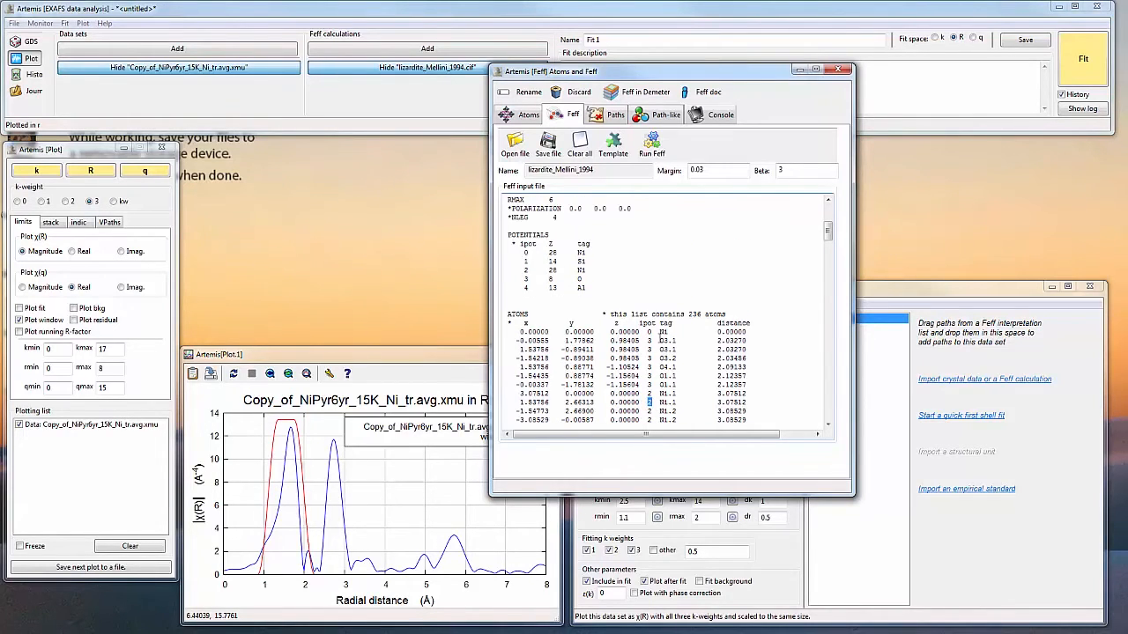
pyautogui.scroll(-1, 660, 338)
pyautogui.scroll(-1, 662, 361)
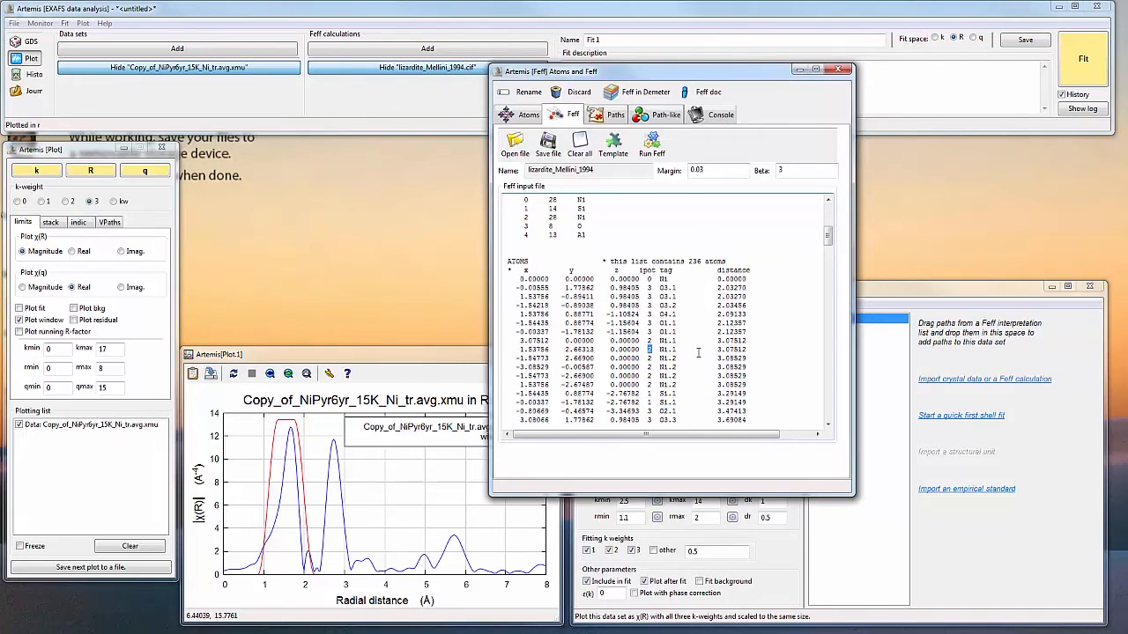
pyautogui.write('4')
pyautogui.moveTo(659, 350); pyautogui.dragTo(670, 351)
pyautogui.write('Al')
pyautogui.moveTo(648, 367); pyautogui.dragTo(671, 385)
pyautogui.write('4 Al4 Al')
# Step: Check the rest of the ATOMS list for more distant nickel shells, and compare their distances with the R-space peaks
pyautogui.scroll(-2, 652, 367)
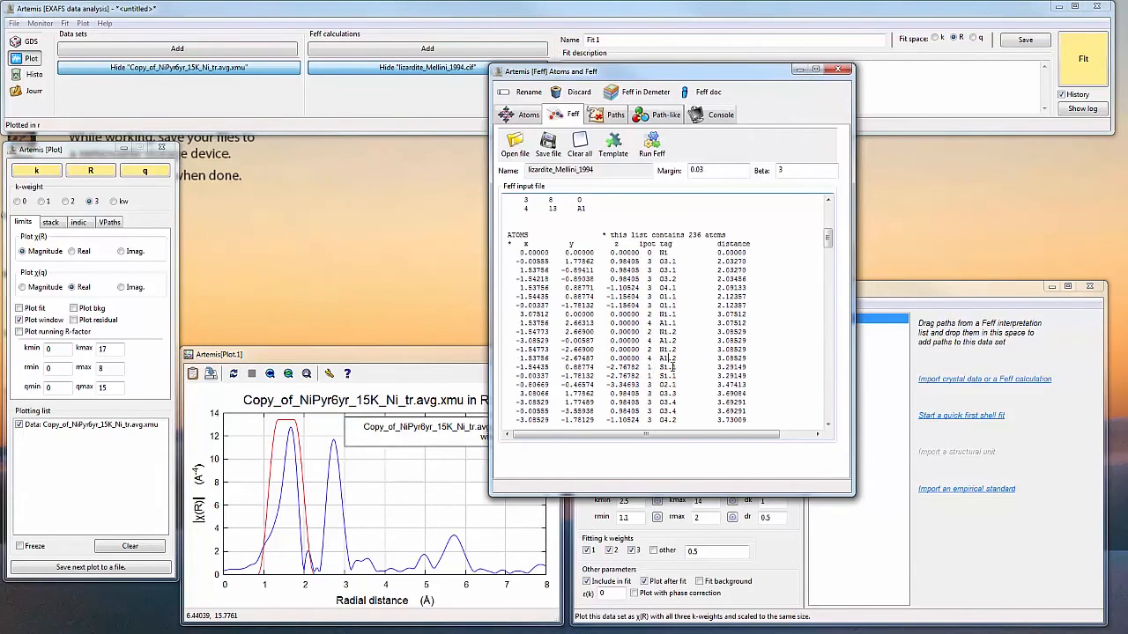
pyautogui.scroll(-6, 656, 350)
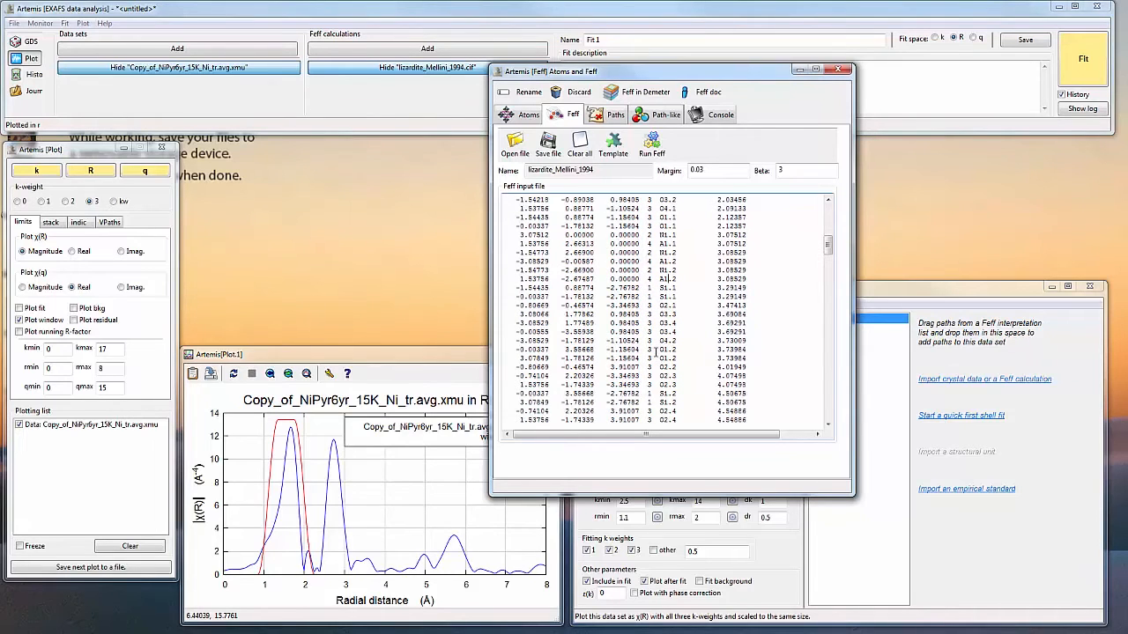
pyautogui.scroll(-7, 656, 353)
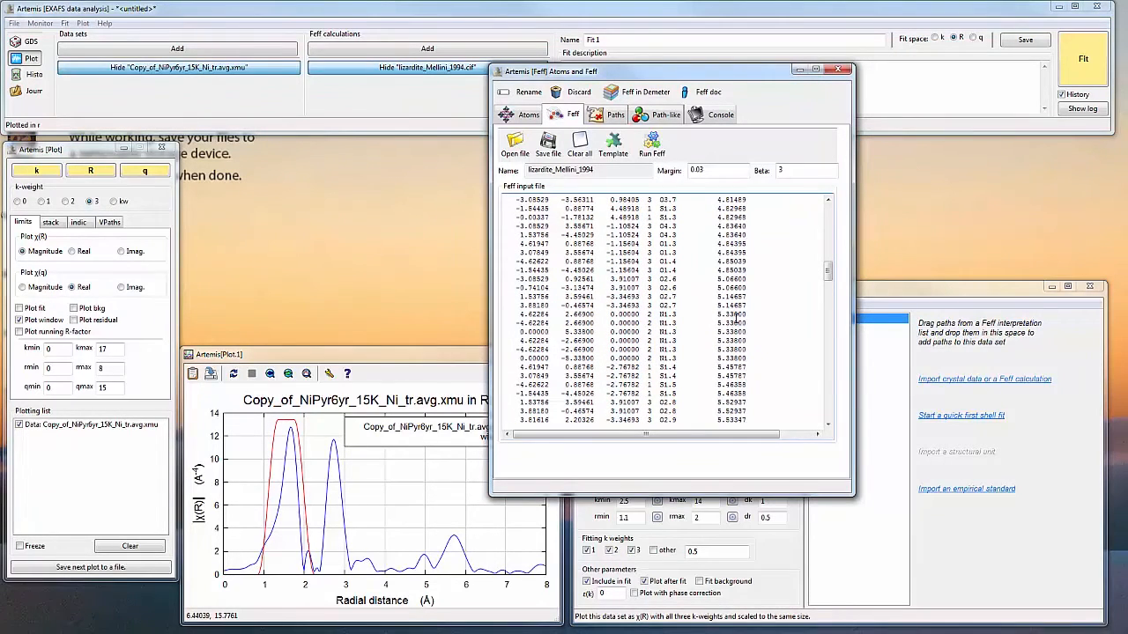
pyautogui.scroll(-1, 731, 336)
pyautogui.scroll(-4, 731, 336)
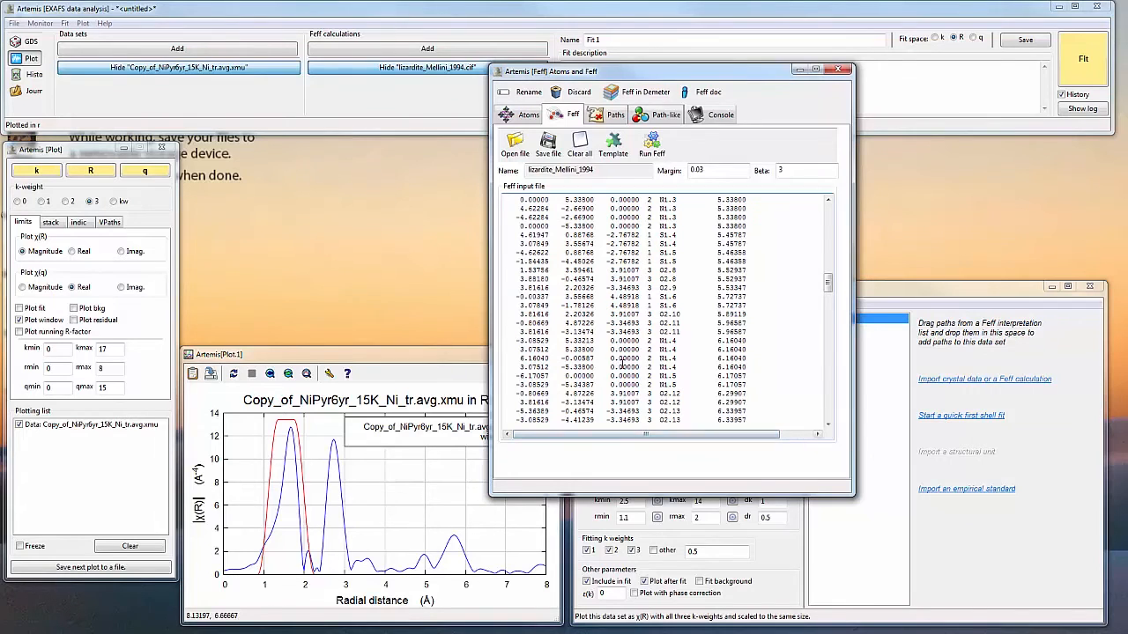
pyautogui.scroll(3, 682, 344)
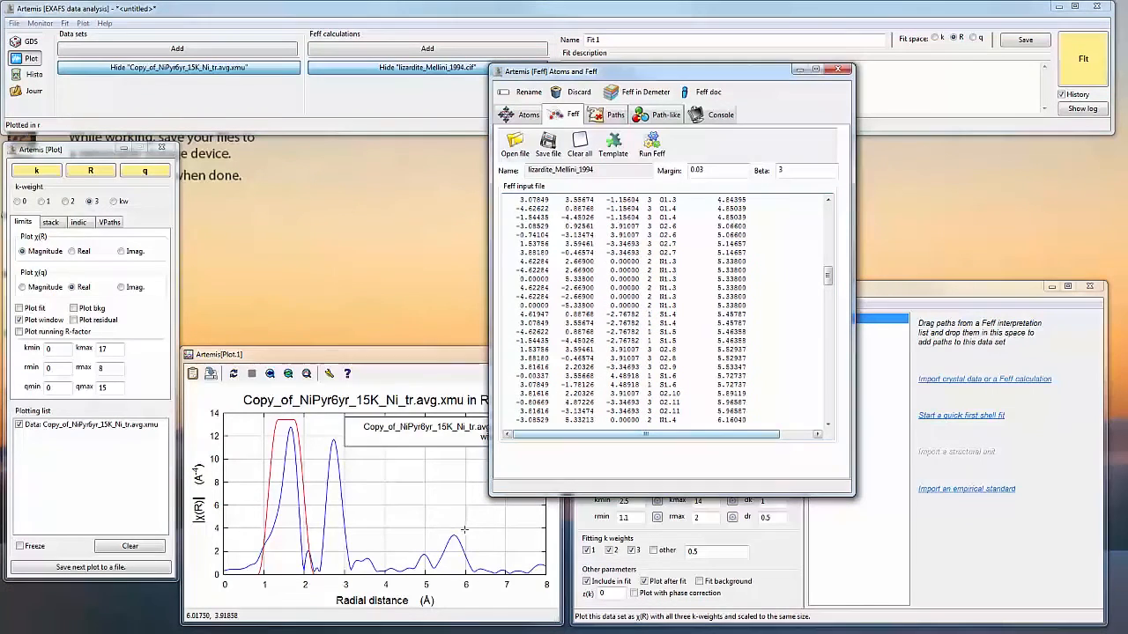
pyautogui.scroll(15, 647, 357)
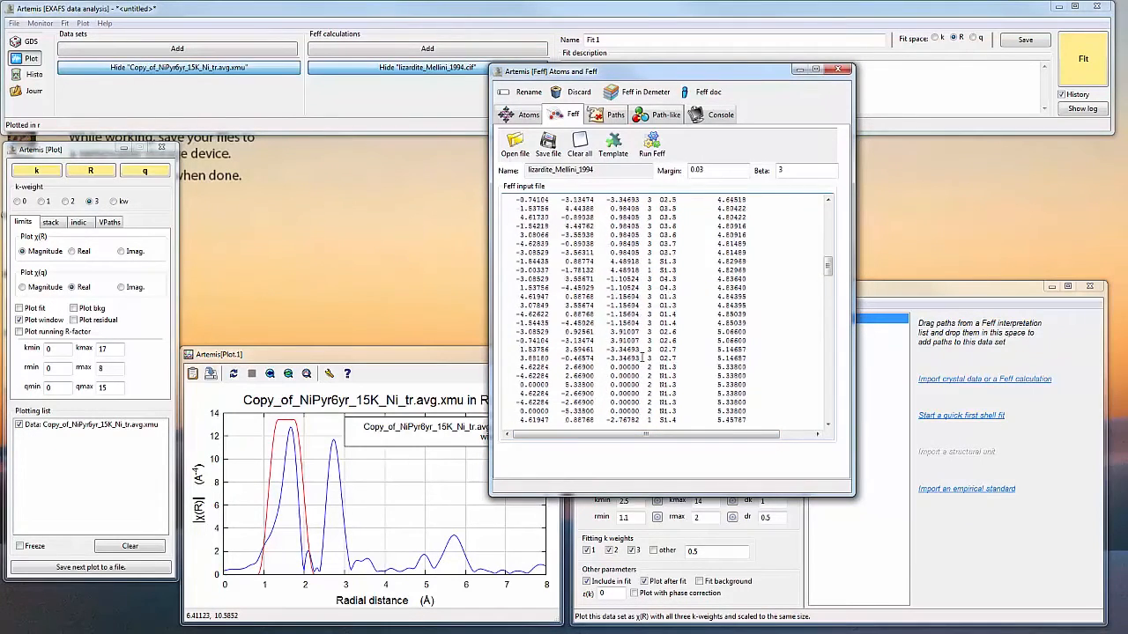
pyautogui.scroll(5, 648, 356)
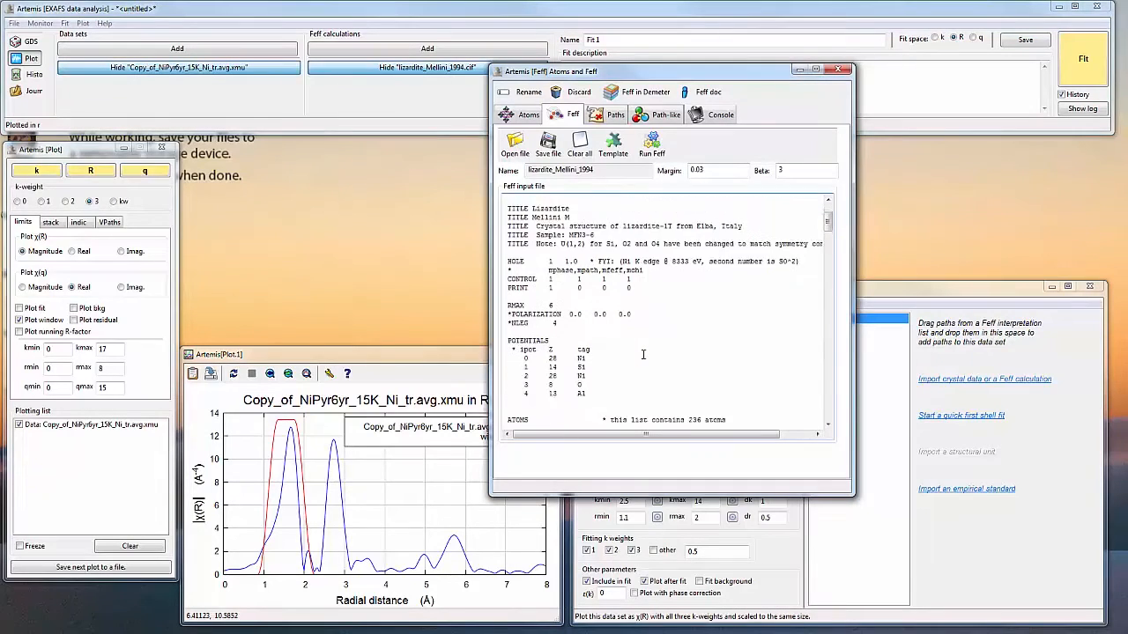
pyautogui.scroll(-3, 642, 350)
pyautogui.scroll(-3, 644, 358)
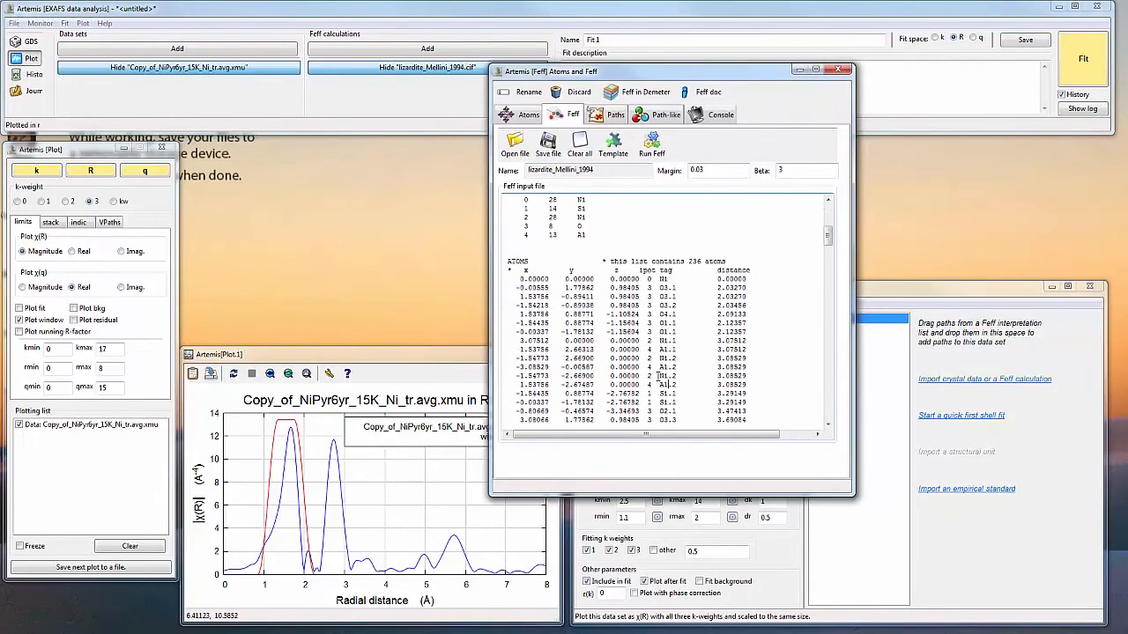
# Step: Switch to the PowerPoint protocol slide and move the add/swap/delete atoms sub-point from "Run ATOMS" to the end of "Run FEFF"
pyautogui.hotkey('alt', 'Tab')
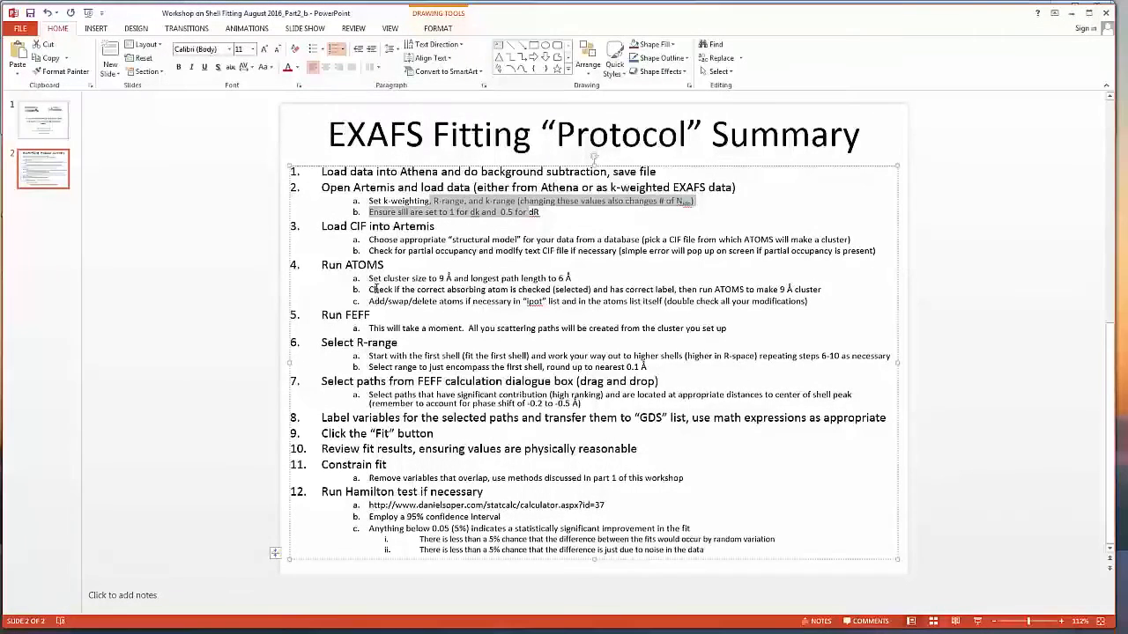
pyautogui.moveTo(378, 301); pyautogui.dragTo(808, 301)
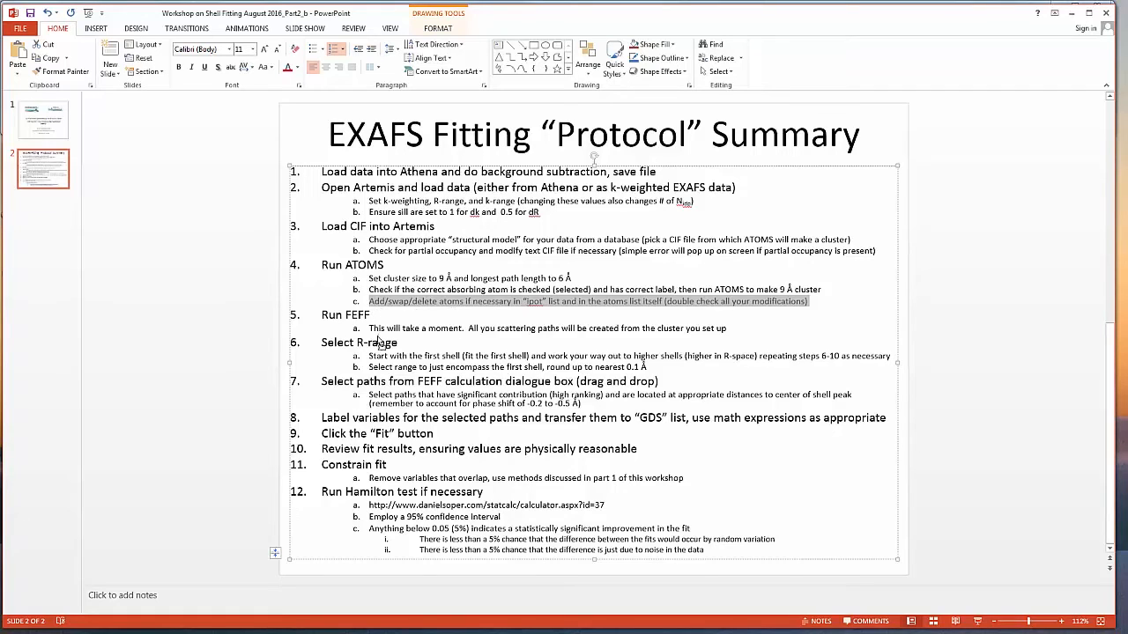
pyautogui.moveTo(380, 343); pyautogui.dragTo(376, 336)
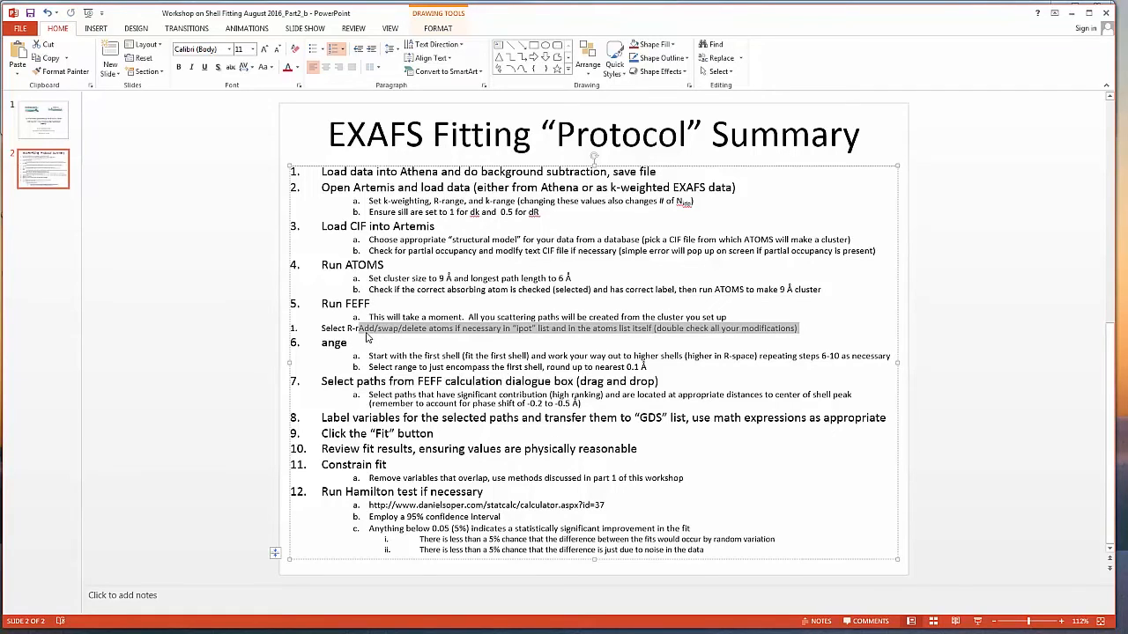
pyautogui.hotkey('ctrl', 'z')
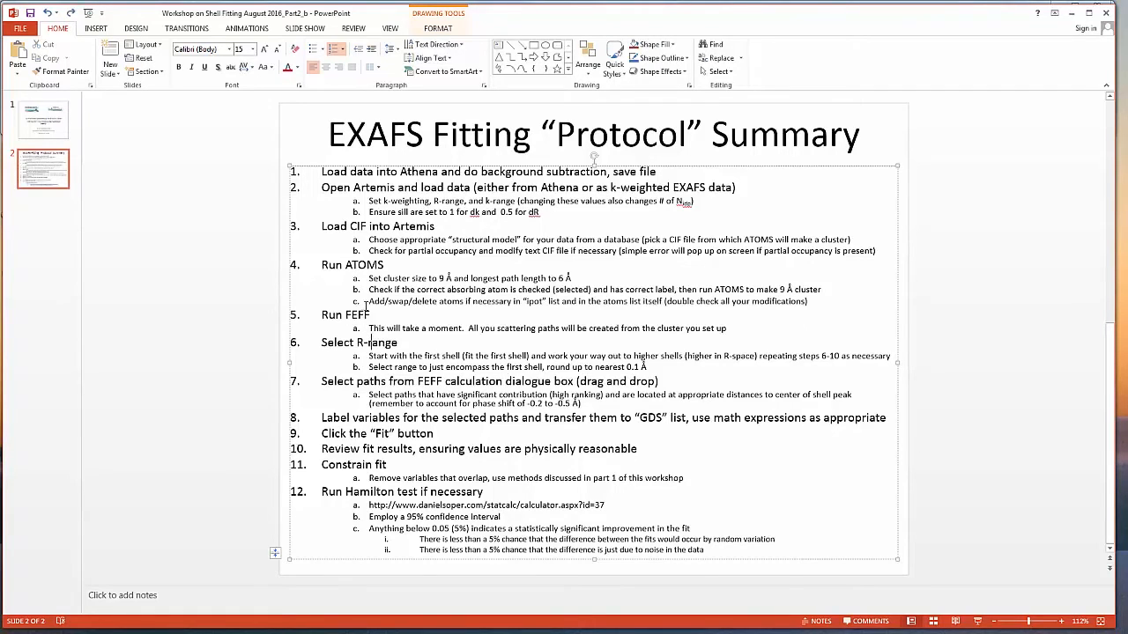
pyautogui.moveTo(368, 302); pyautogui.dragTo(811, 303)
pyautogui.hotkey('ctrl', 'c')
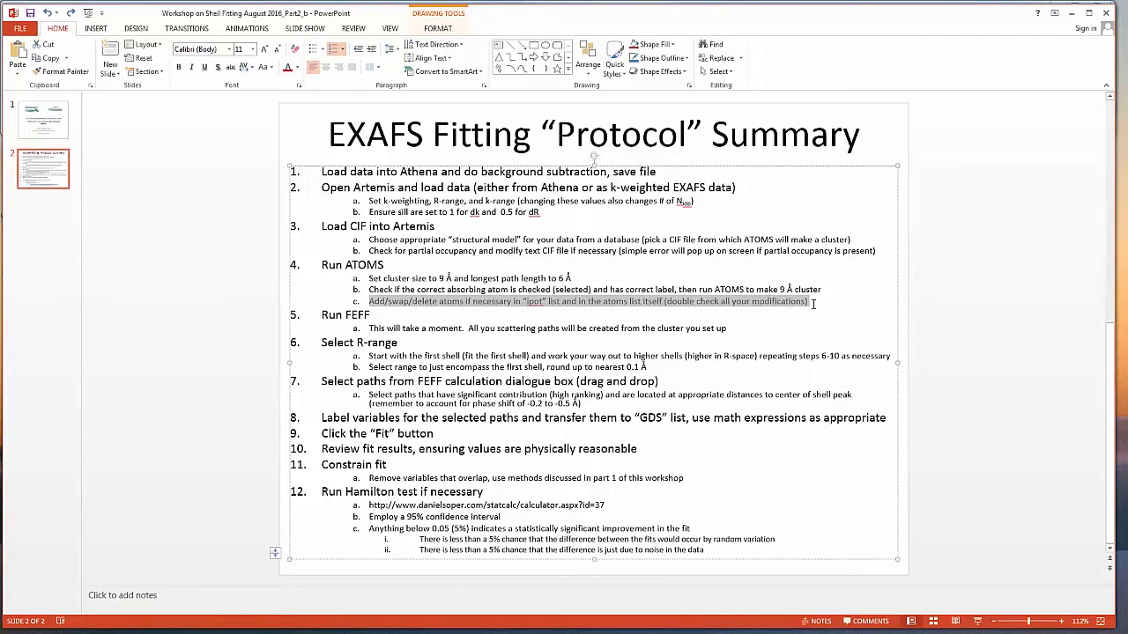
pyautogui.press('Delete')
pyautogui.click(727, 318)
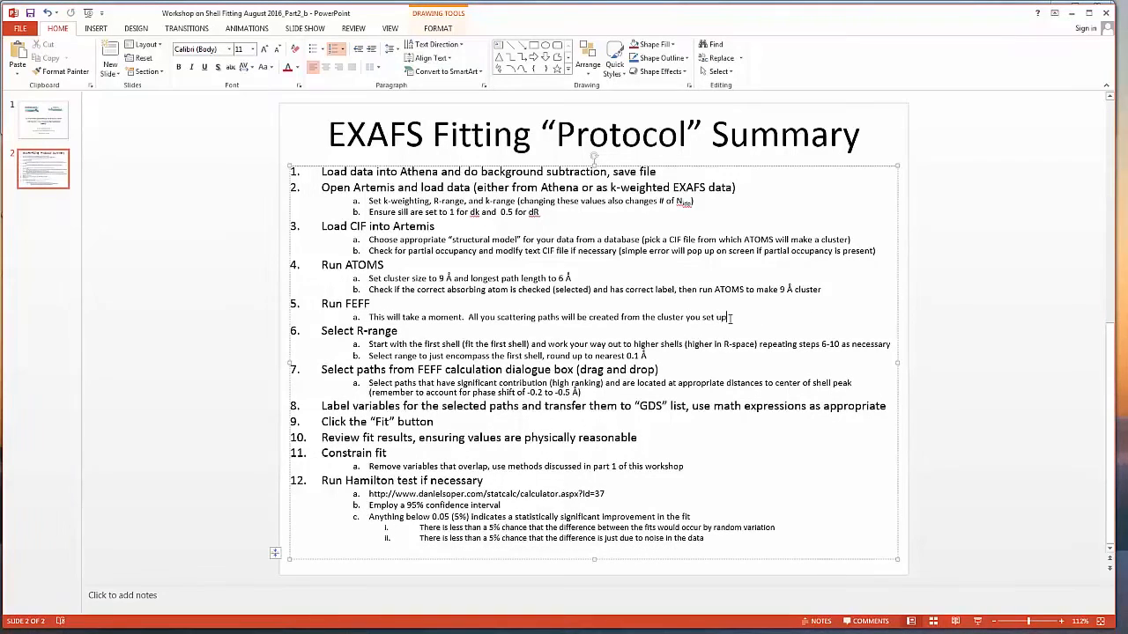
pyautogui.press('Return')
pyautogui.hotkey('ctrl', 'v')
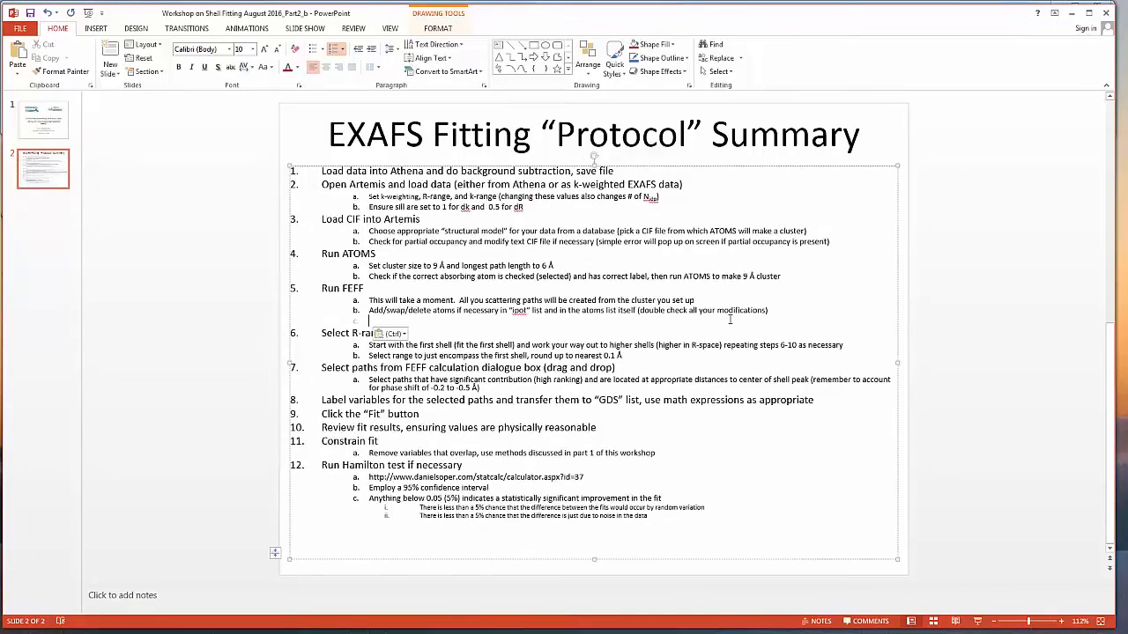
pyautogui.press('BackSpace')
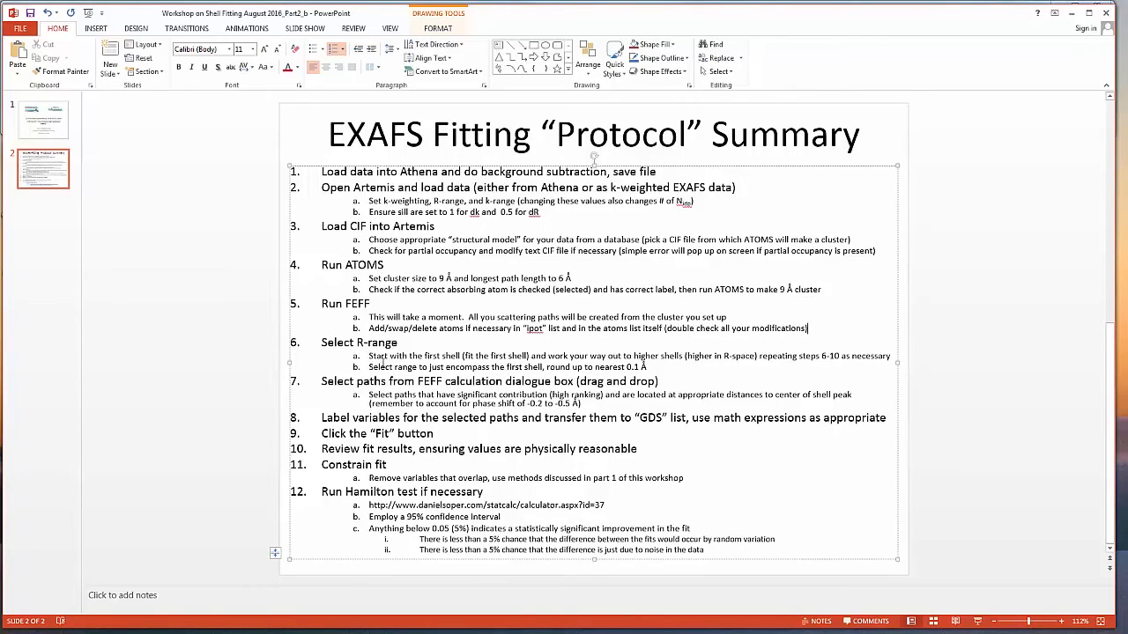
# Step: Return to Artemis, reposition the Feff window, and run Feff on the modified lizardite input
pyautogui.moveTo(356, 381); pyautogui.dragTo(704, 417)
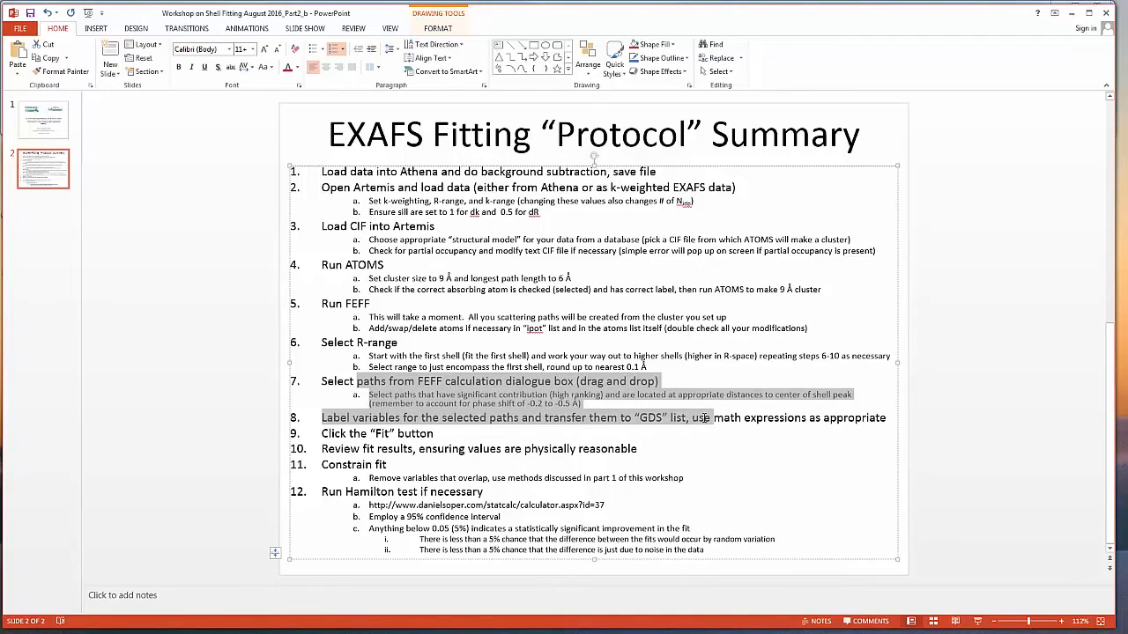
pyautogui.click(1071, 12)
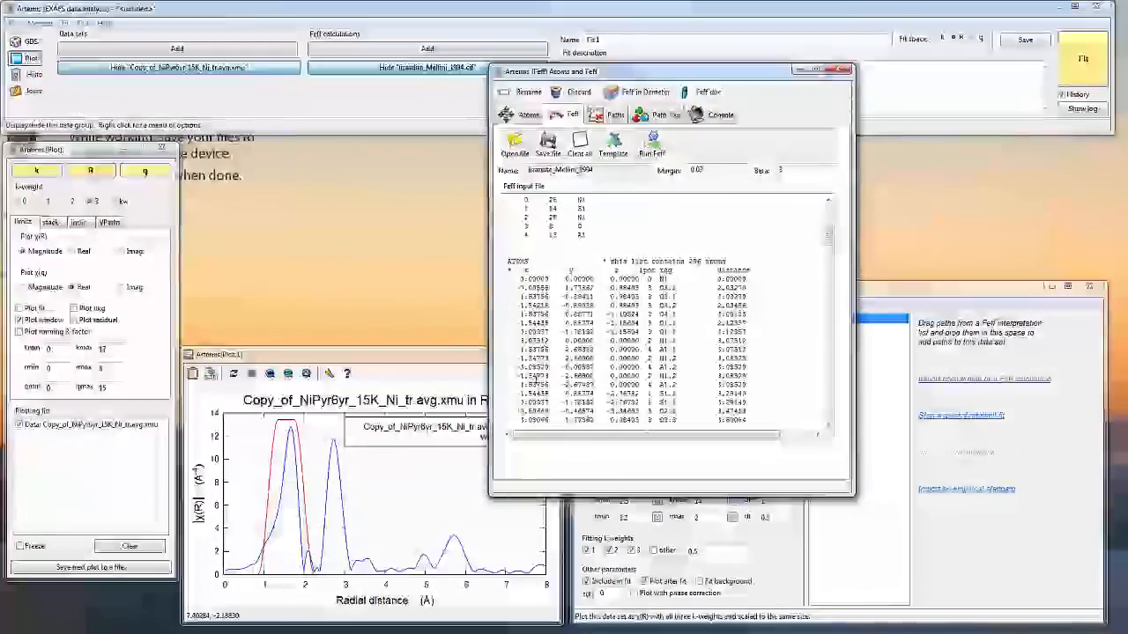
pyautogui.moveTo(658, 73); pyautogui.dragTo(175, 193)
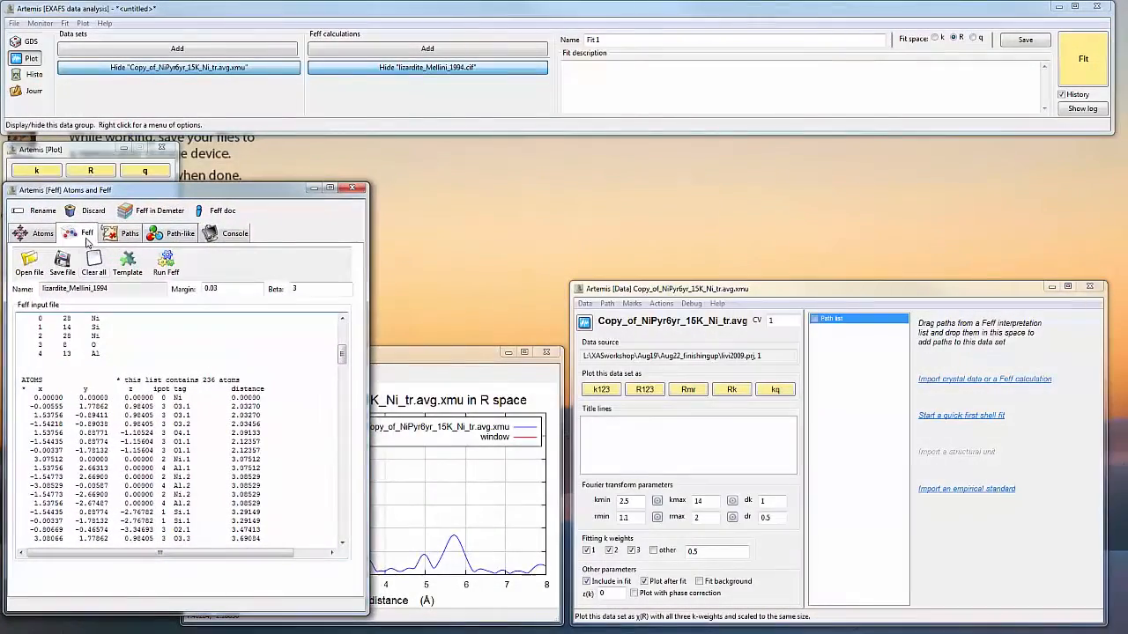
pyautogui.moveTo(344, 359); pyautogui.dragTo(344, 333)
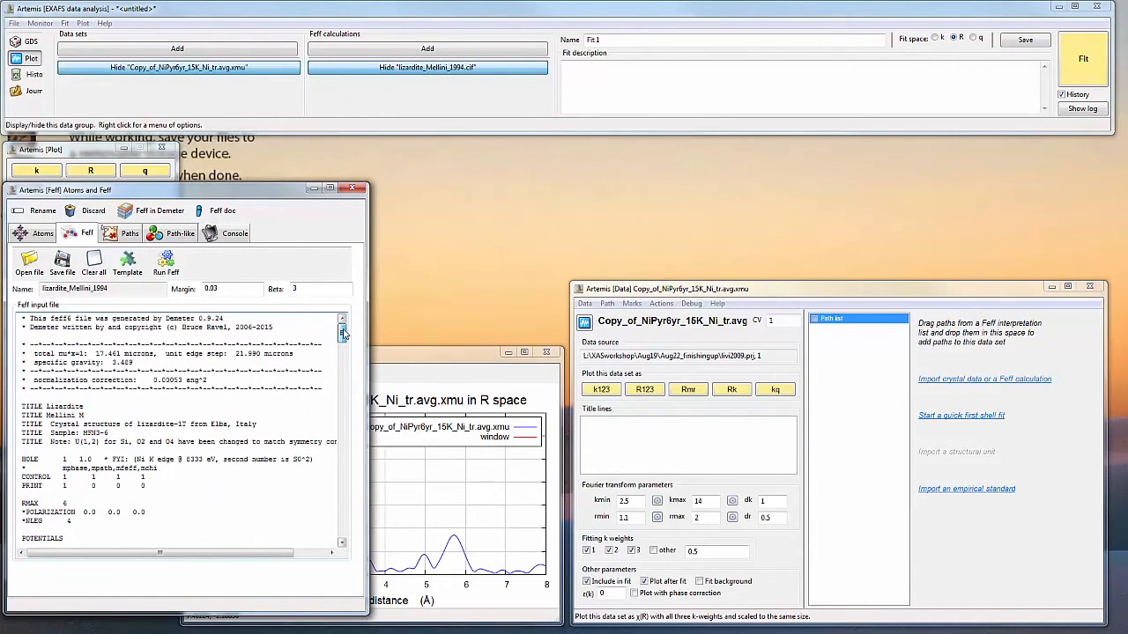
pyautogui.click(171, 266)
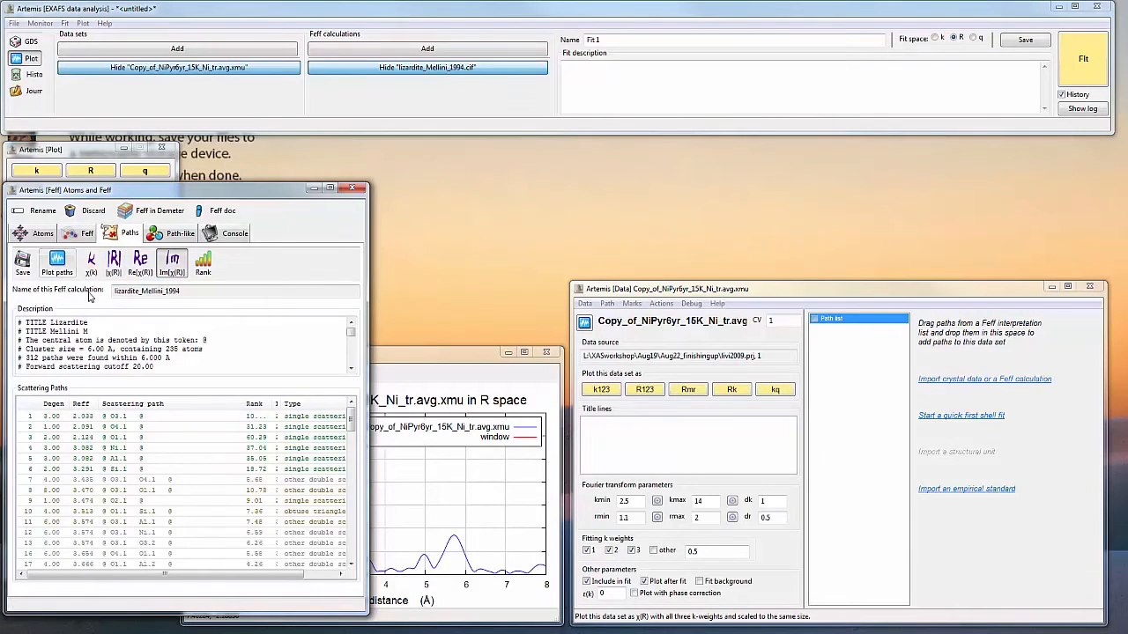
# Step: Review the Atoms settings and recheck the modified POTENTIALS and ATOMS lists in the Feff input file
pyautogui.click(42, 234)
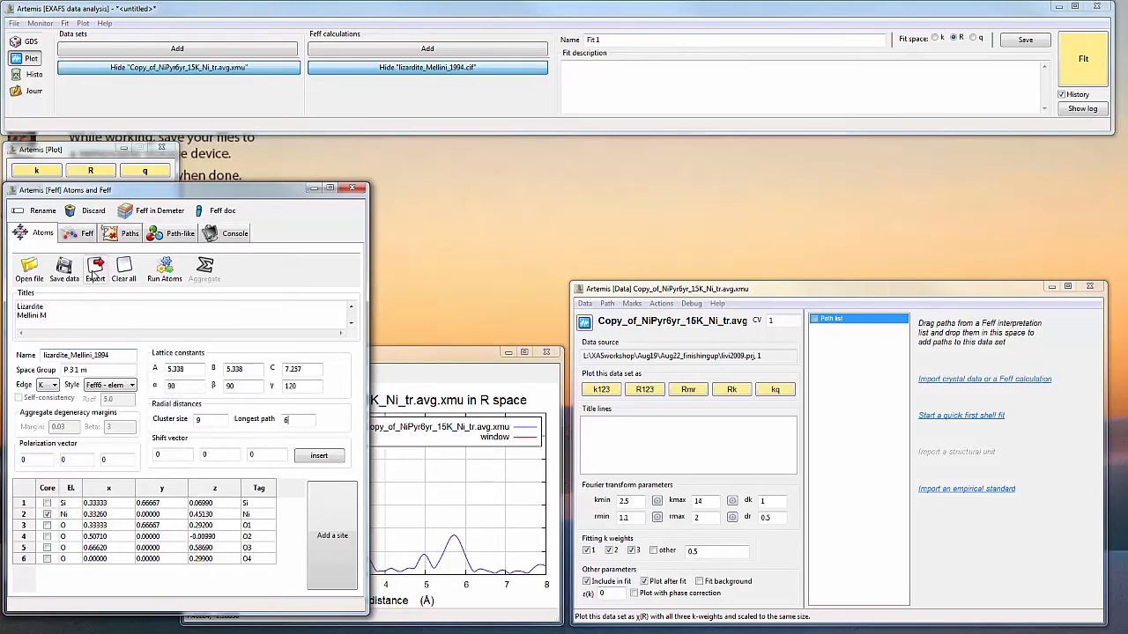
pyautogui.click(92, 274)
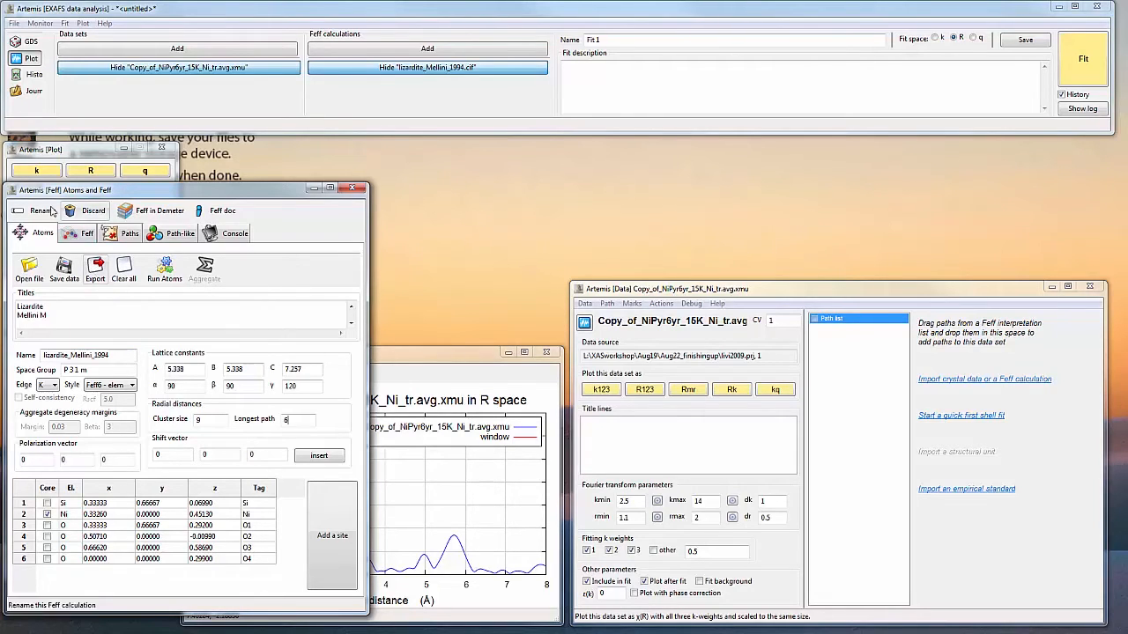
pyautogui.click(72, 240)
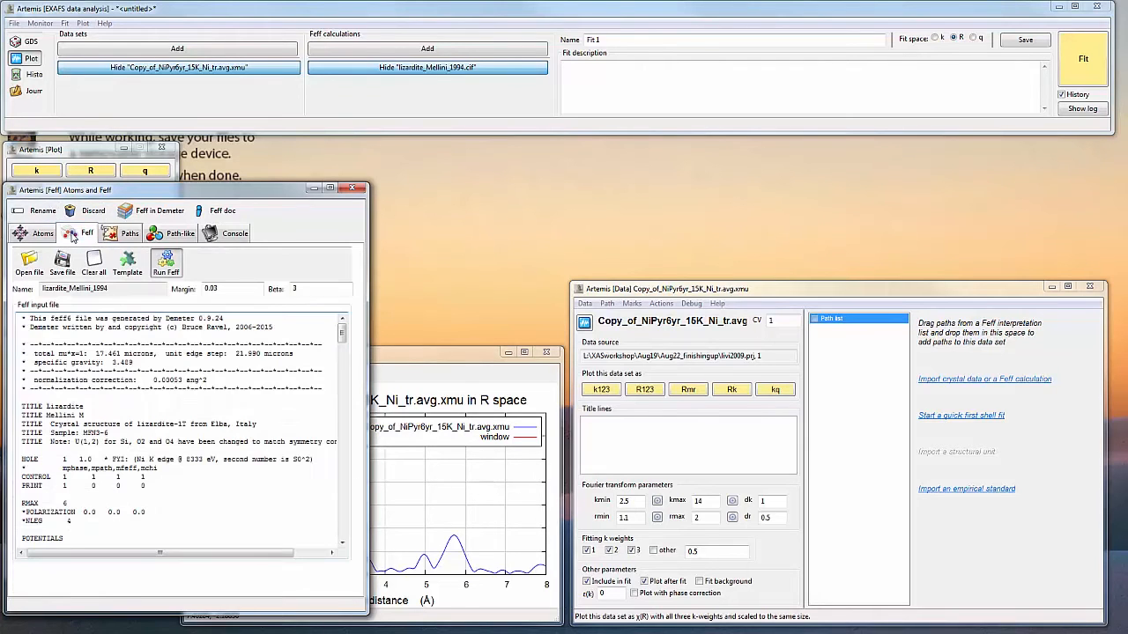
pyautogui.scroll(-15, 91, 397)
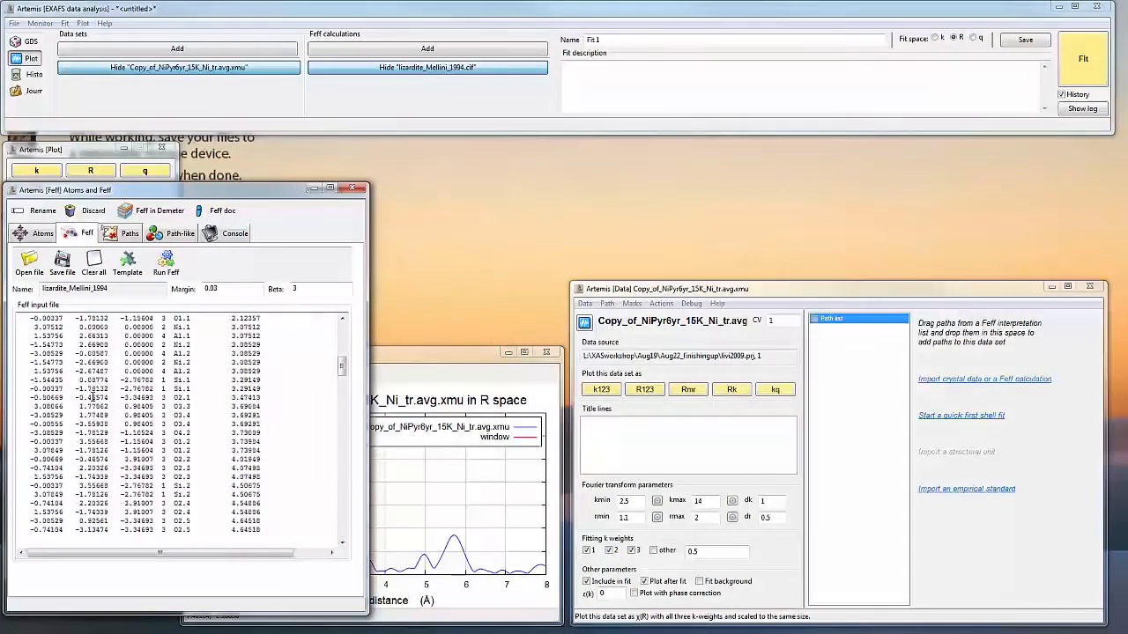
pyautogui.scroll(-2, 92, 398)
pyautogui.scroll(15, 92, 398)
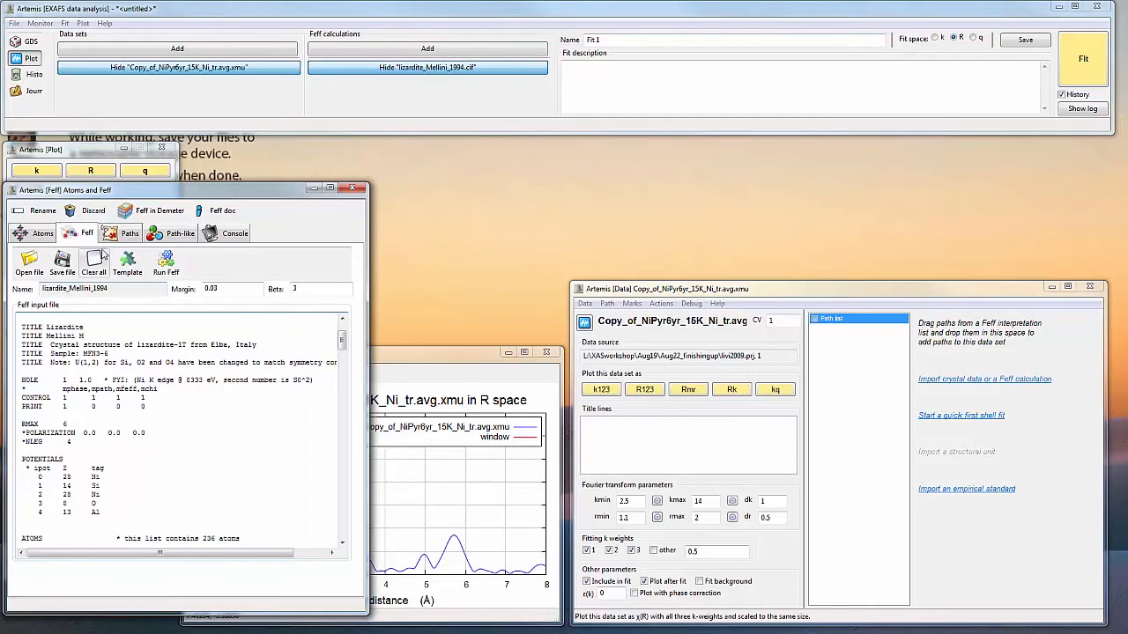
# Step: Examine the first oxygen scattering paths from the Feff calculation and compare their distances with the first R-space peak
pyautogui.click(111, 233)
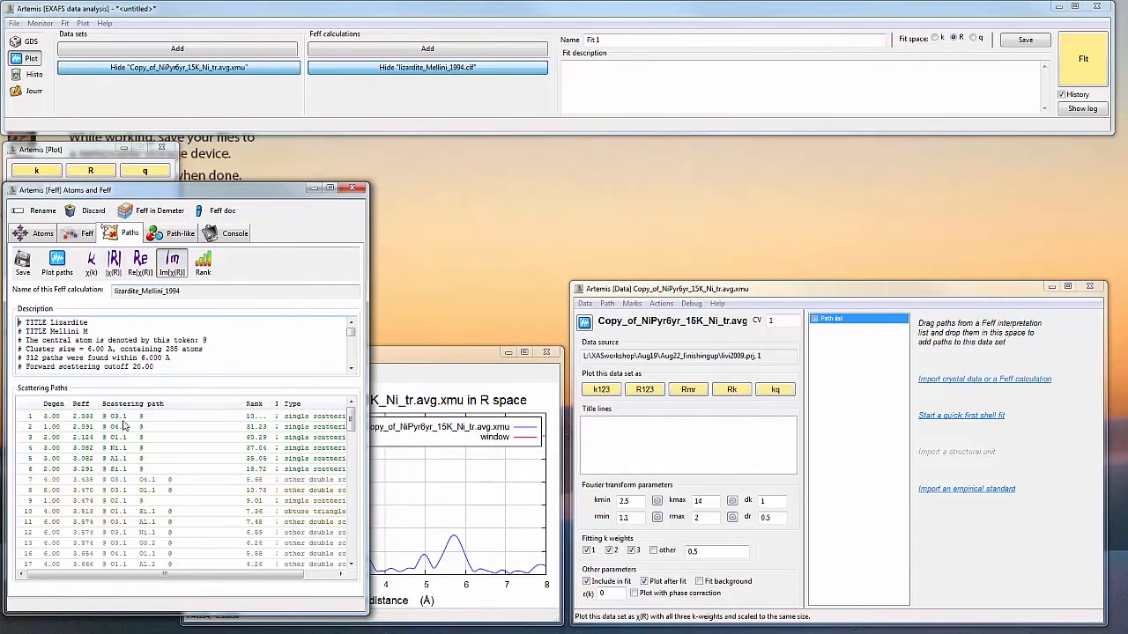
pyautogui.click(421, 357)
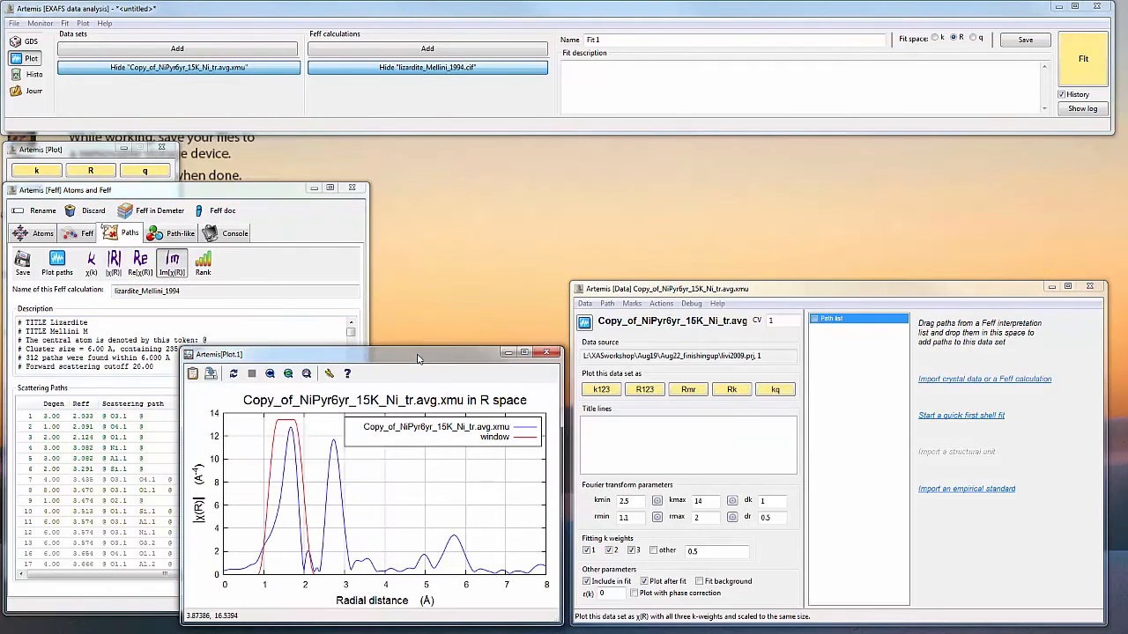
pyautogui.click(227, 194)
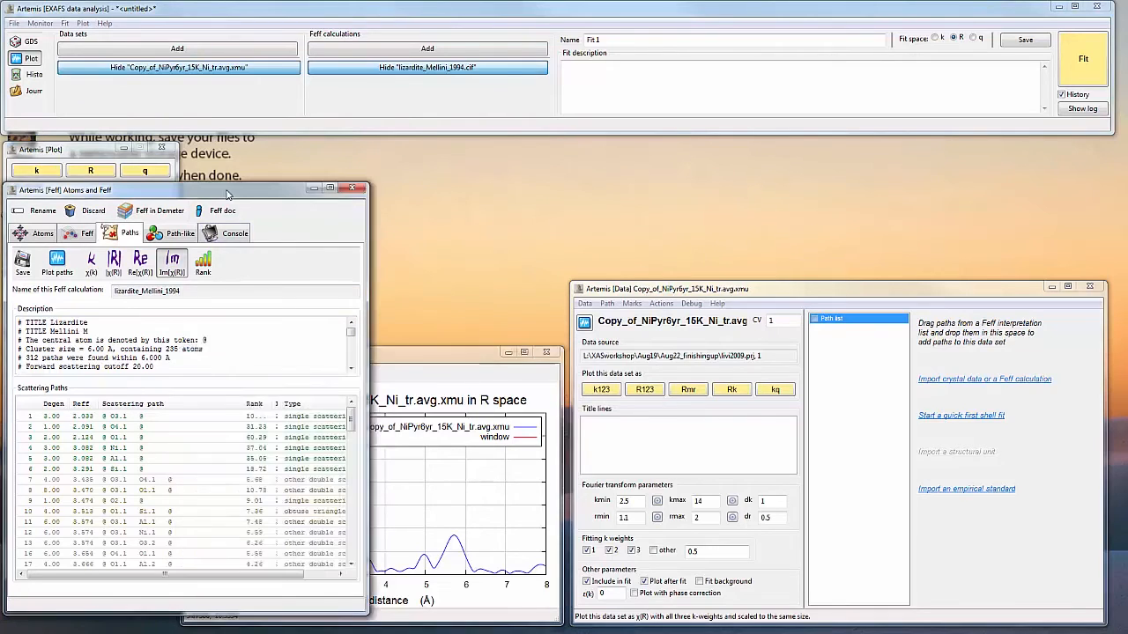
pyautogui.click(407, 364)
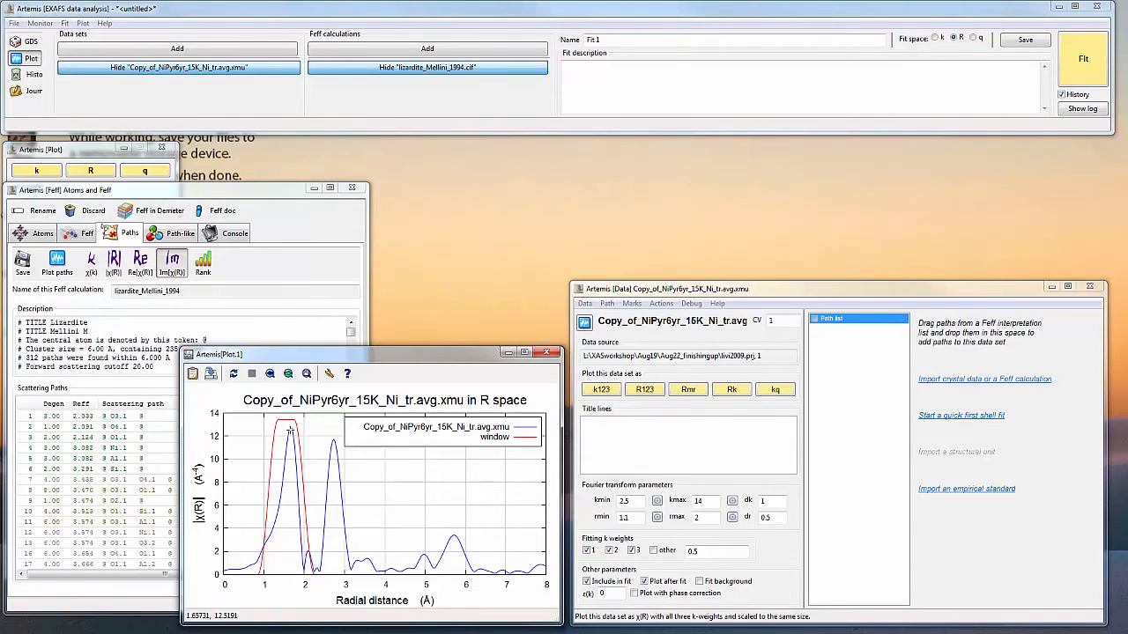
pyautogui.click(113, 419)
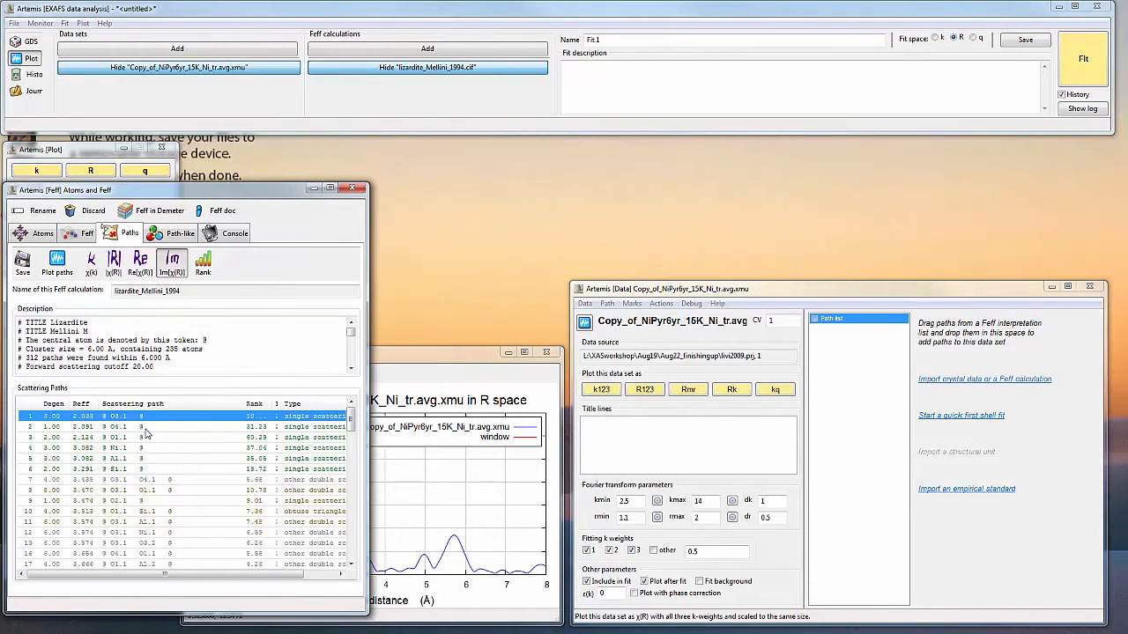
pyautogui.click(147, 430)
pyautogui.click(148, 440)
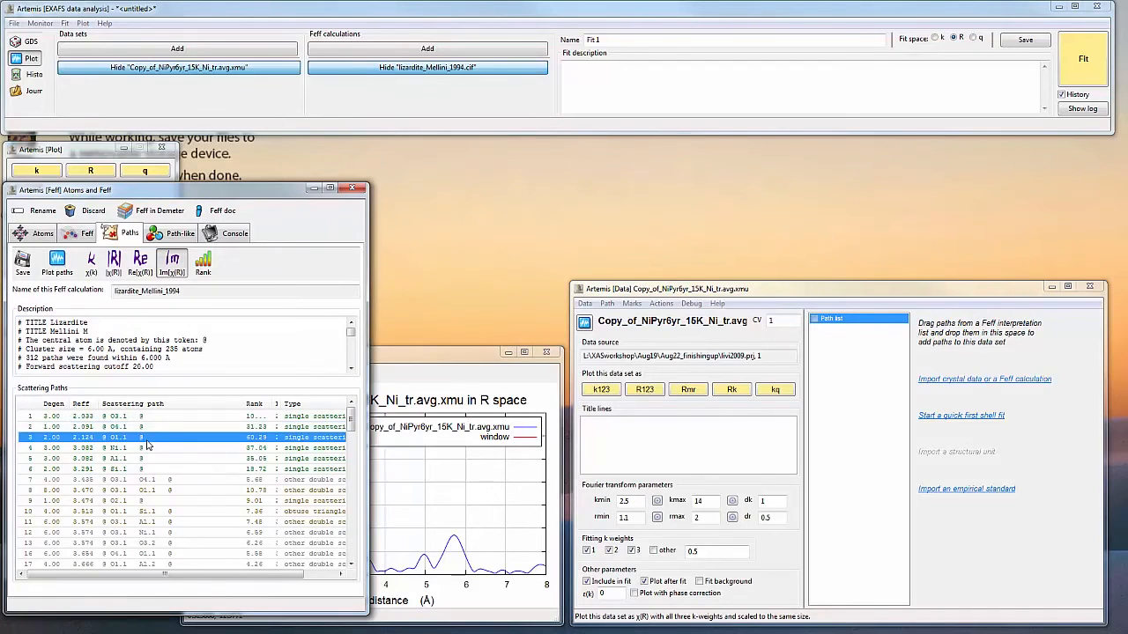
pyautogui.click(152, 418)
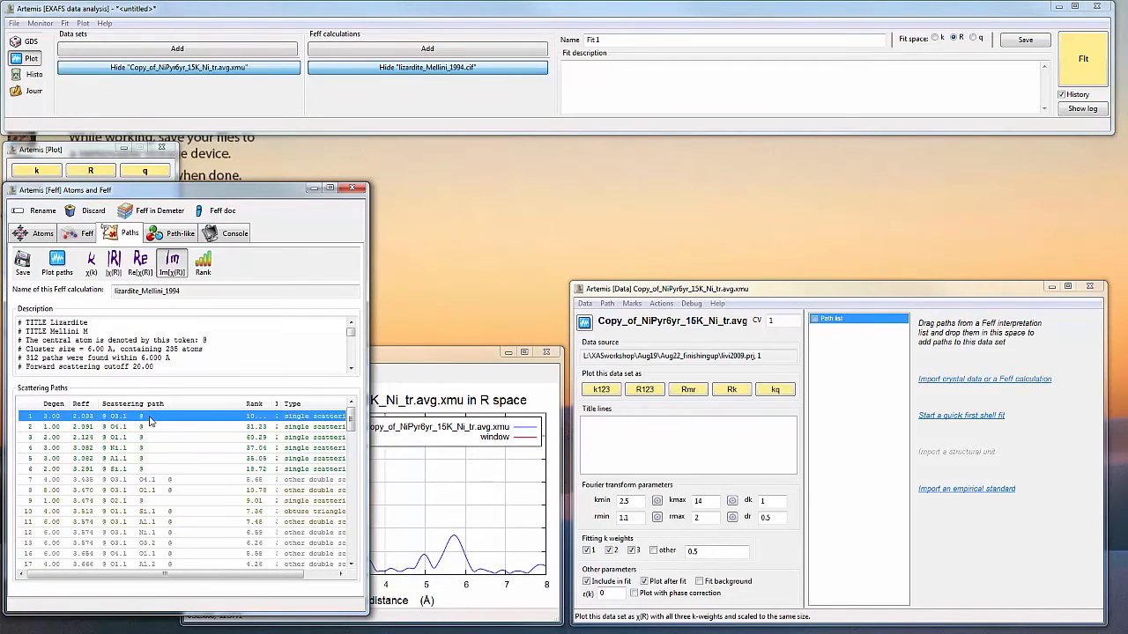
pyautogui.click(150, 429)
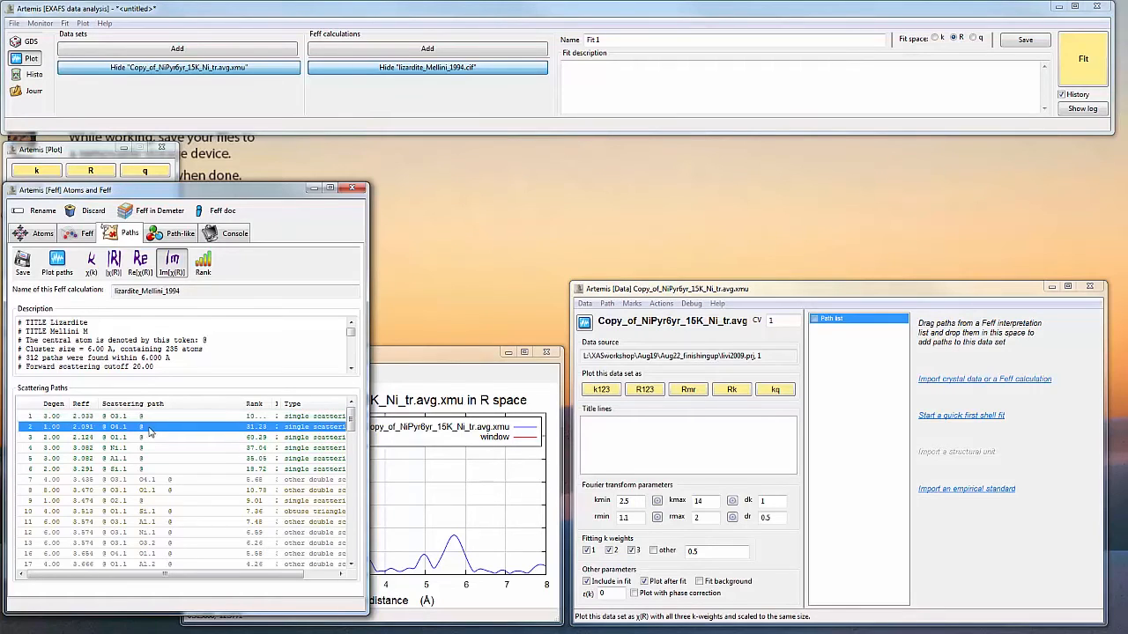
# Step: Add the O1.1 single-scattering path to the nickel data set's path list and set its N to 6
pyautogui.click(147, 439)
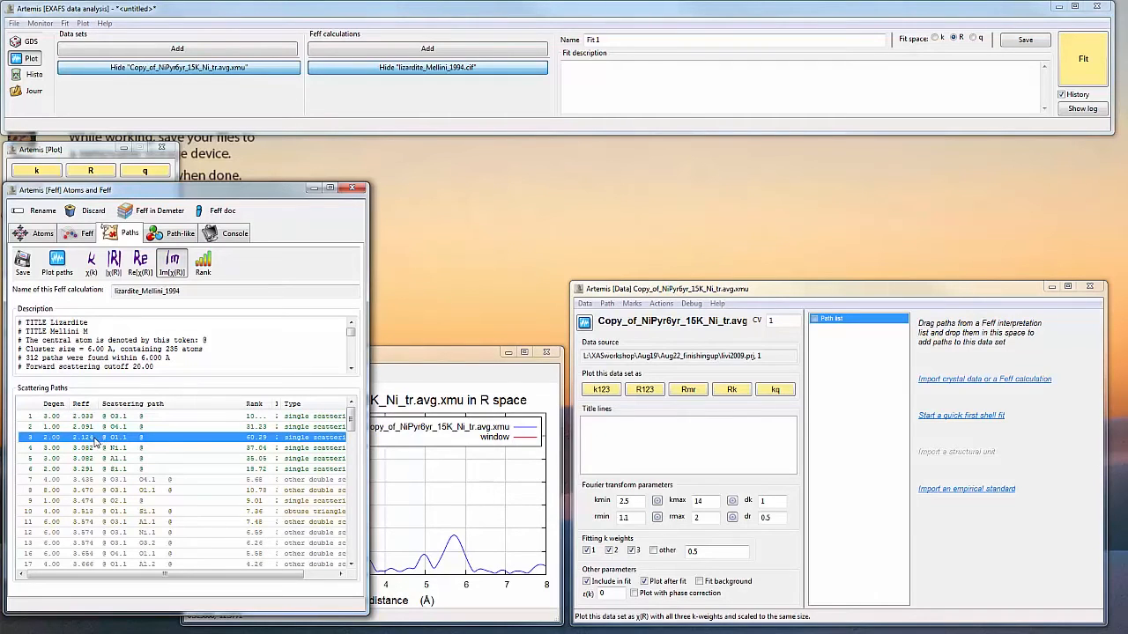
pyautogui.moveTo(95, 443); pyautogui.dragTo(884, 438)
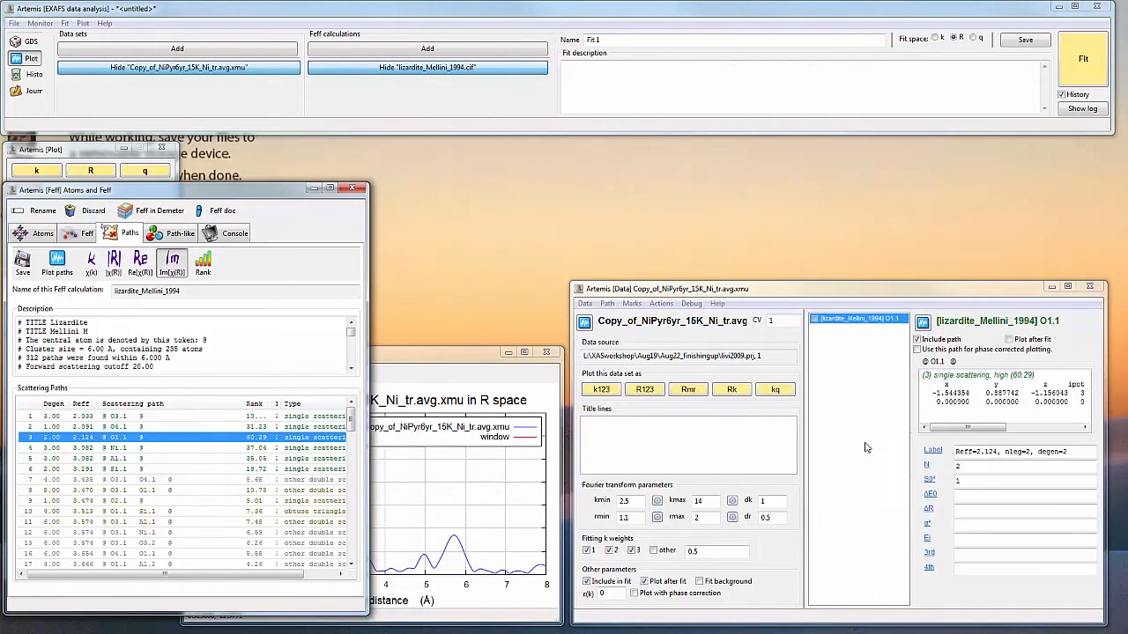
pyautogui.click(957, 466)
pyautogui.doubleClick(957, 466)
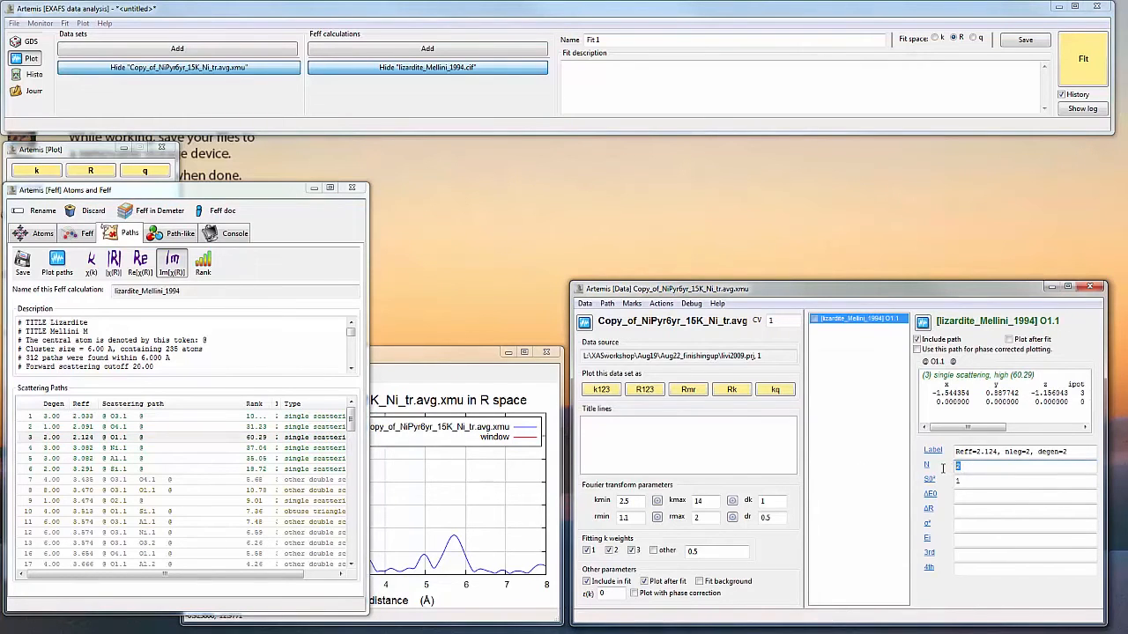
pyautogui.write('6')
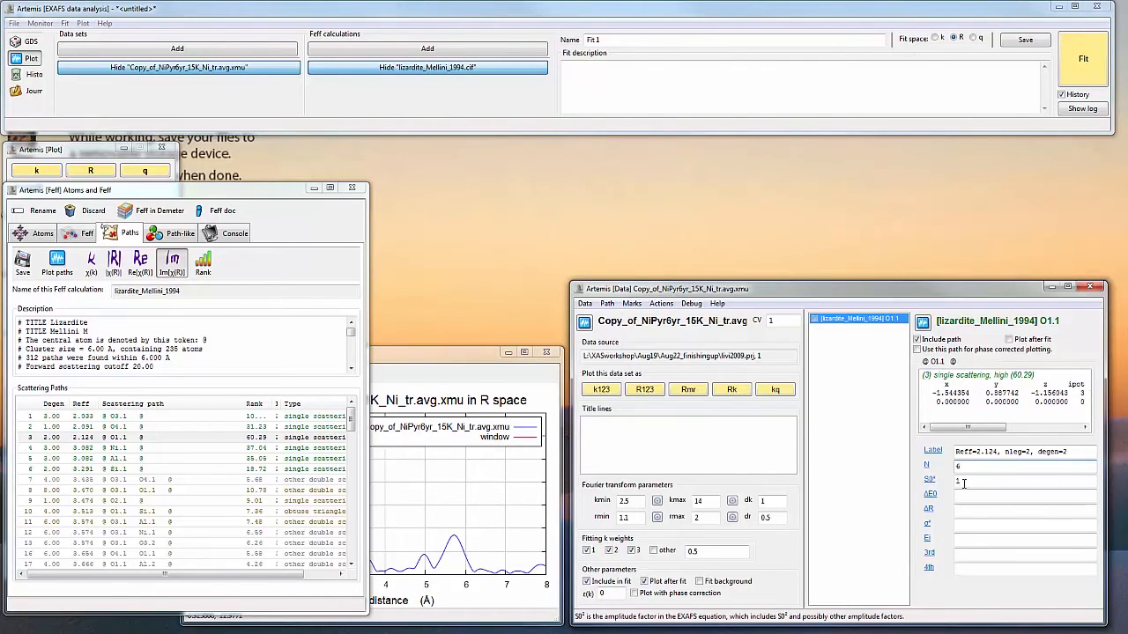
# Step: Set the O1.1 path's N to 1 and its S0² expression to amp*CN_0
pyautogui.click(964, 479)
pyautogui.click(965, 467)
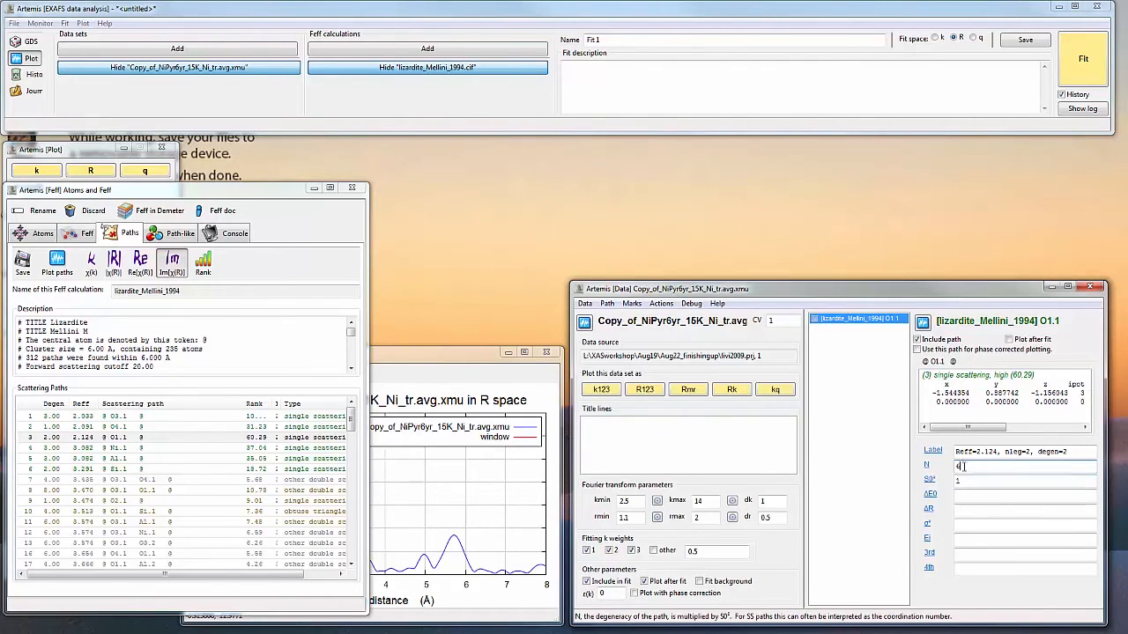
pyautogui.doubleClick(960, 467)
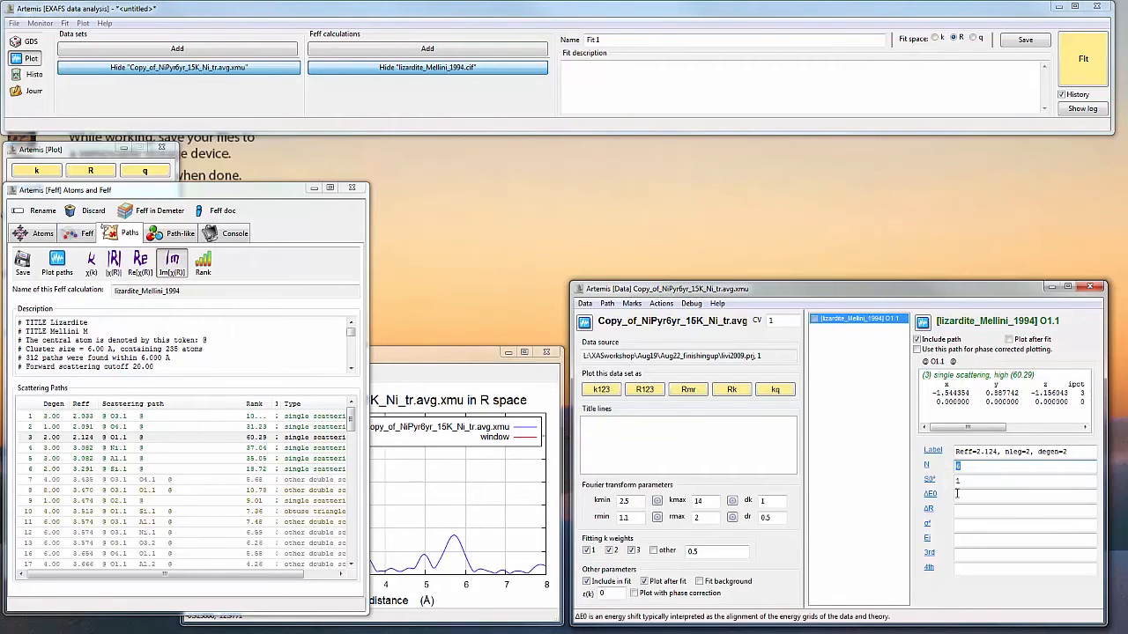
pyautogui.write('1')
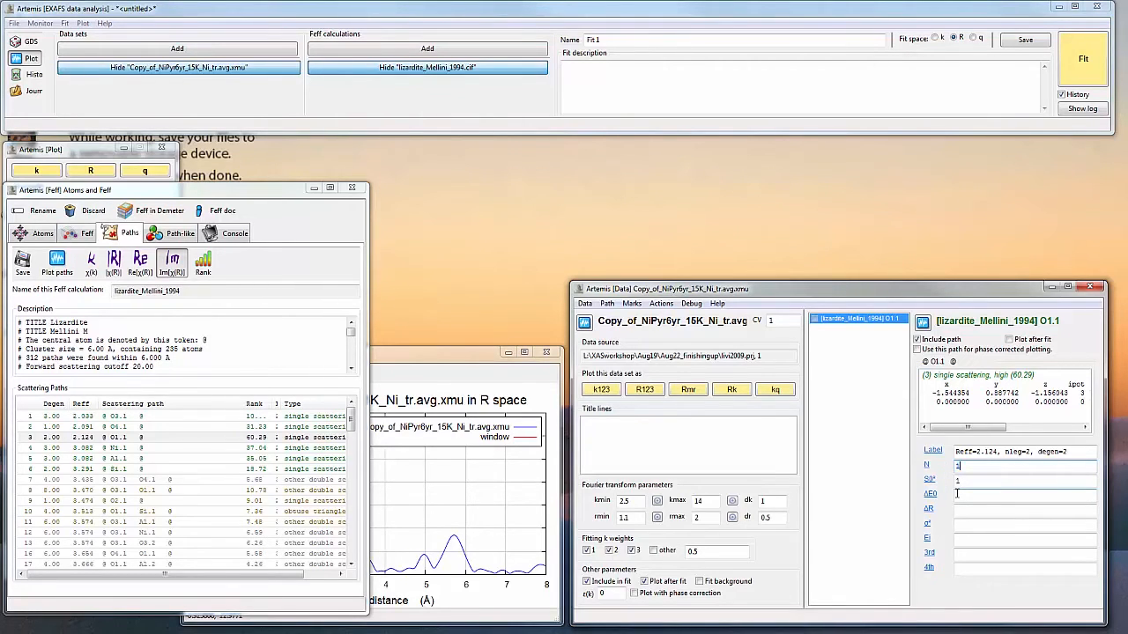
pyautogui.doubleClick(959, 480)
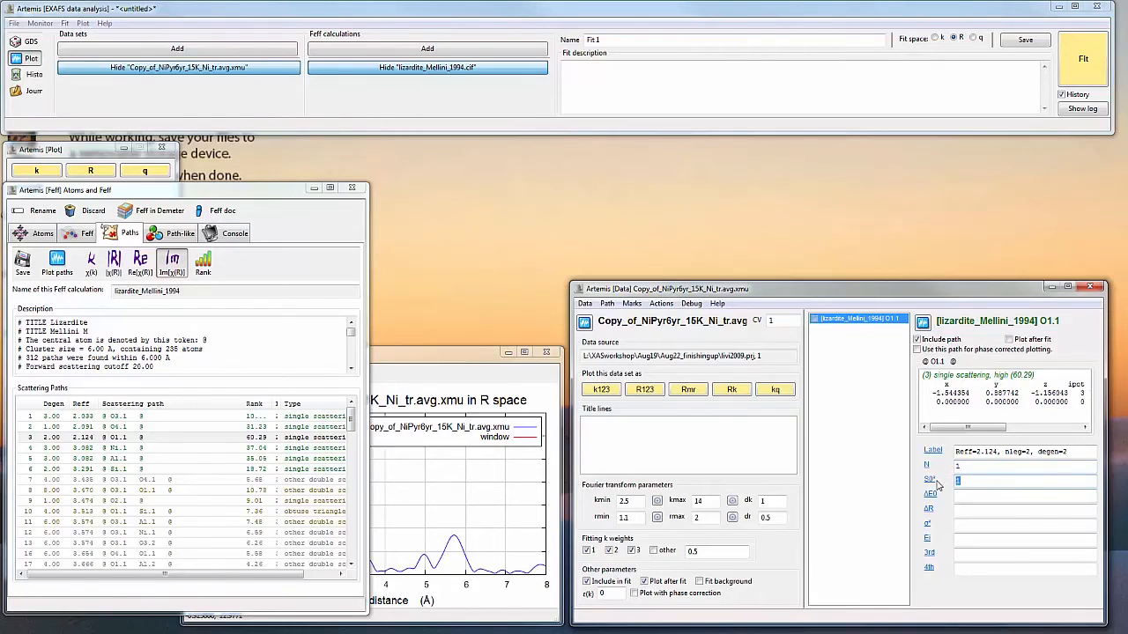
pyautogui.write('amp*CN_0')
# Step: Bring up the GDS parameters above the data window, define amp from the S0² expression as a set parameter, and select its math expression
pyautogui.click(31, 43)
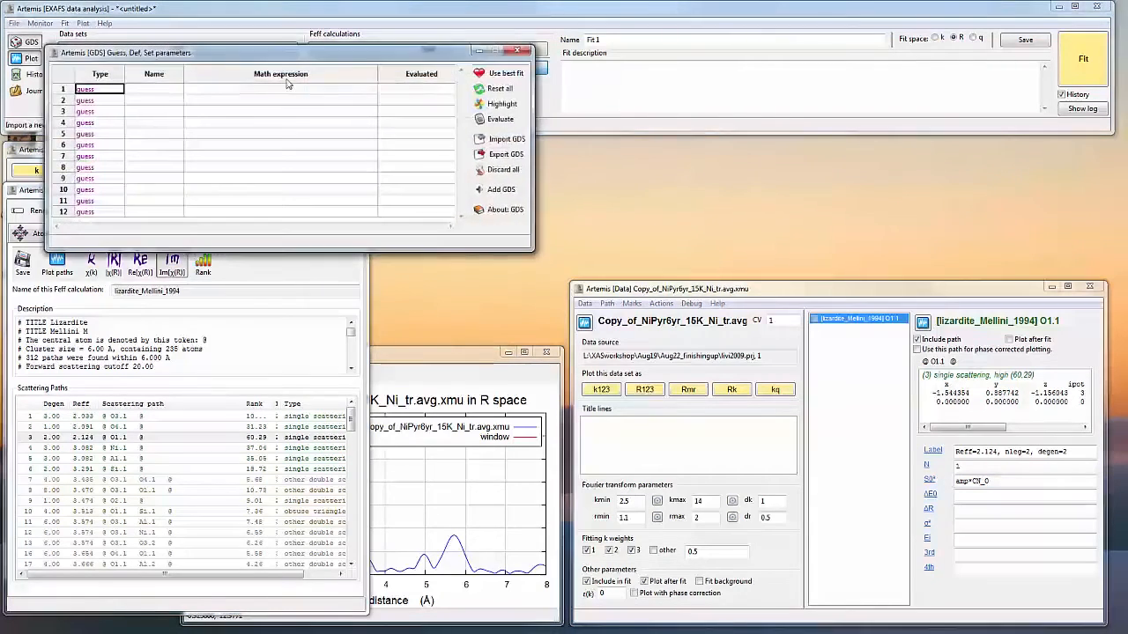
pyautogui.moveTo(313, 44); pyautogui.dragTo(868, 89)
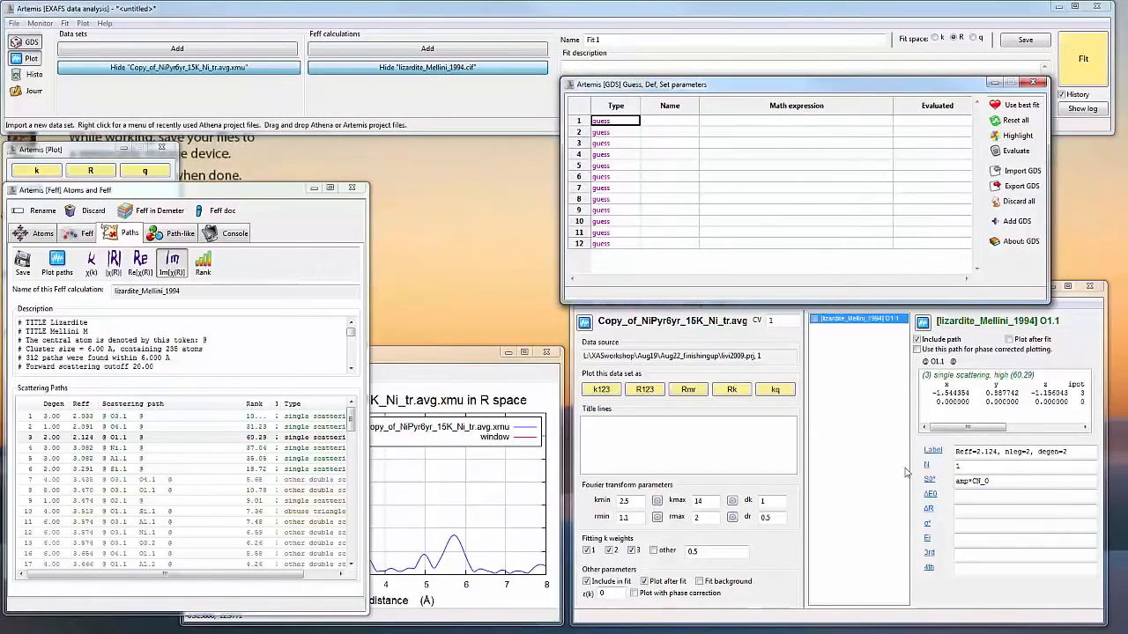
pyautogui.rightClick(962, 482)
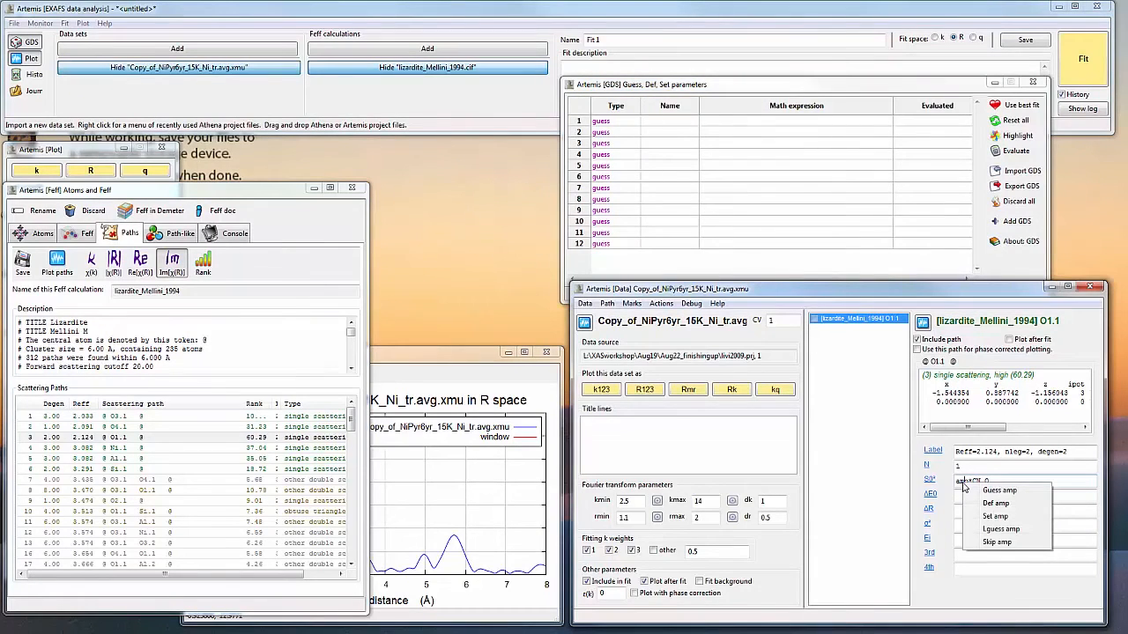
pyautogui.click(999, 517)
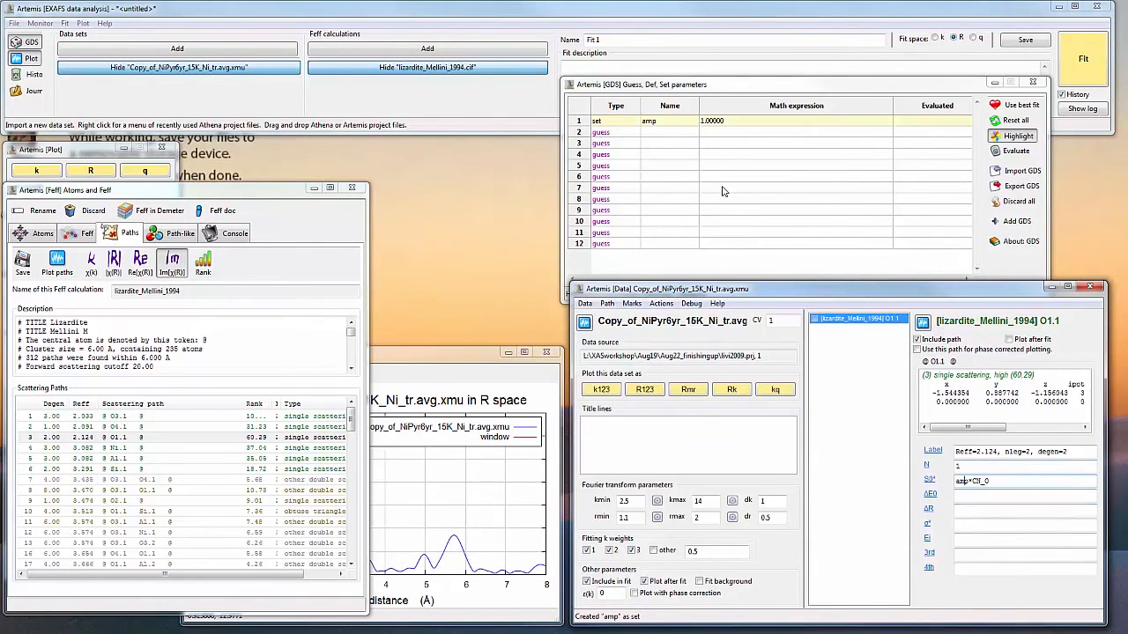
pyautogui.click(731, 123)
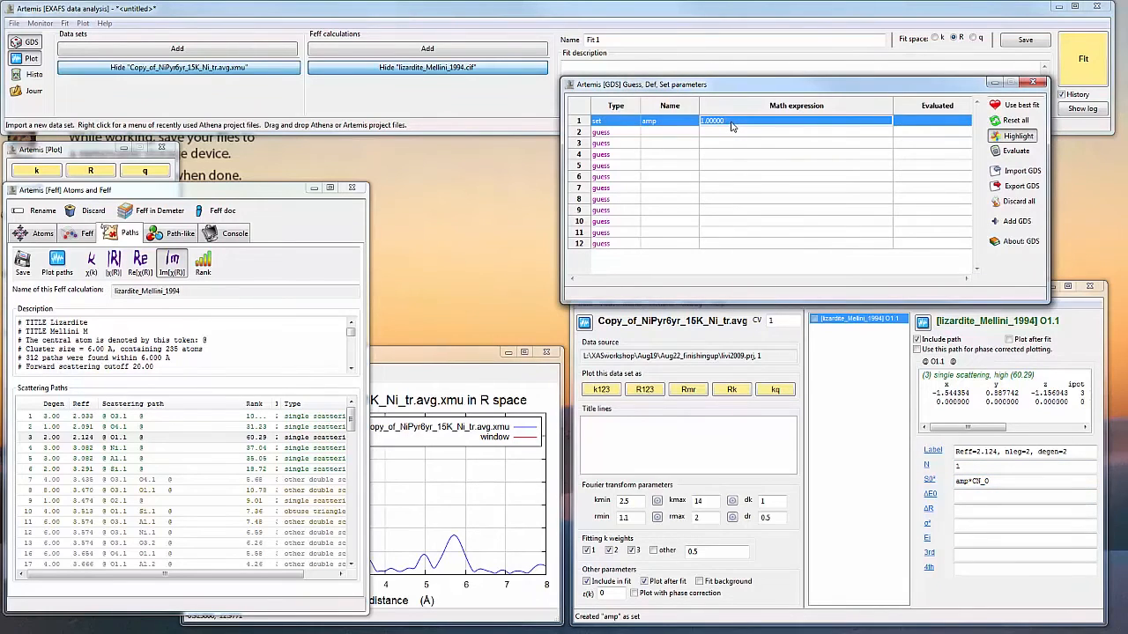
# Step: Set the amp parameter to 0.9 and create CN_O from the path's S02 expression as a guess parameter starting at 6
pyautogui.write('0.9')
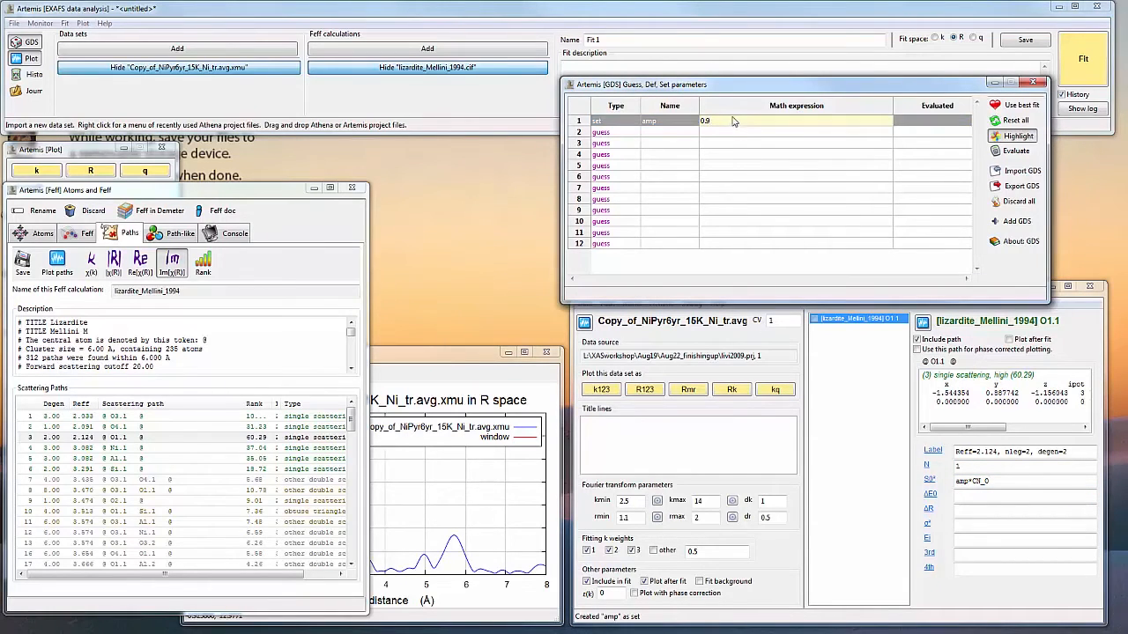
pyautogui.click(729, 132)
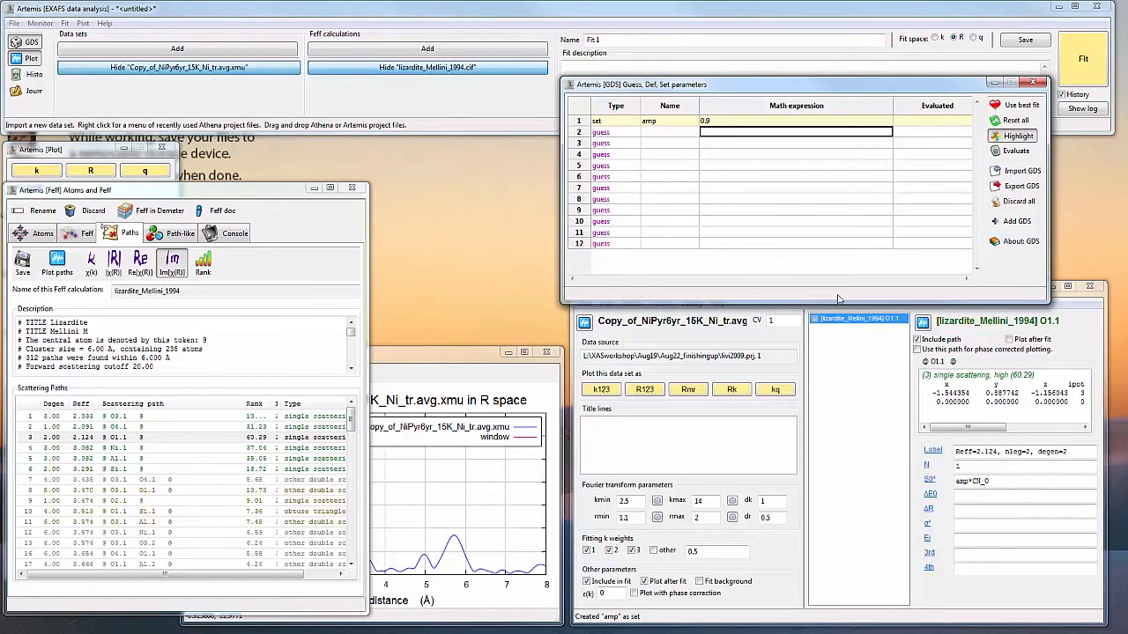
pyautogui.click(1090, 301)
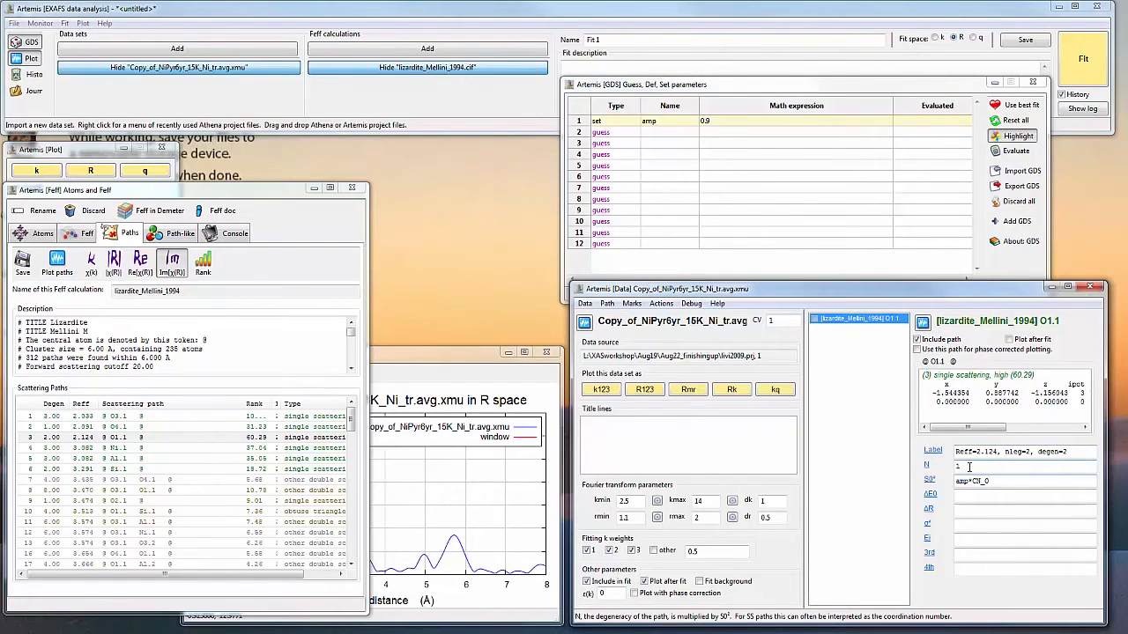
pyautogui.rightClick(987, 482)
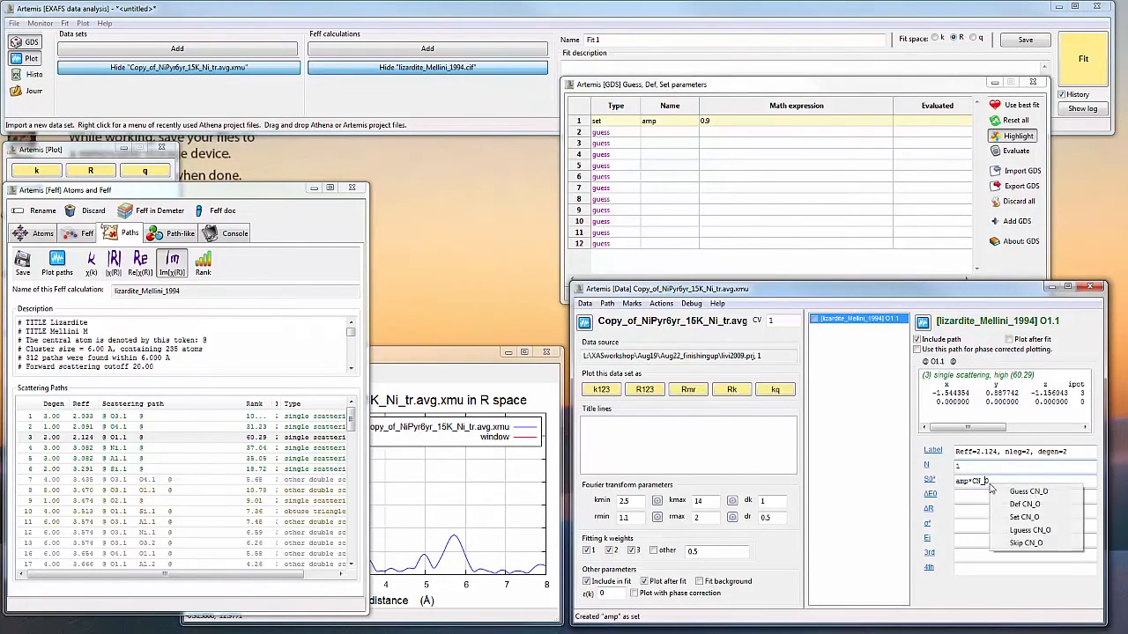
pyautogui.rightClick(979, 482)
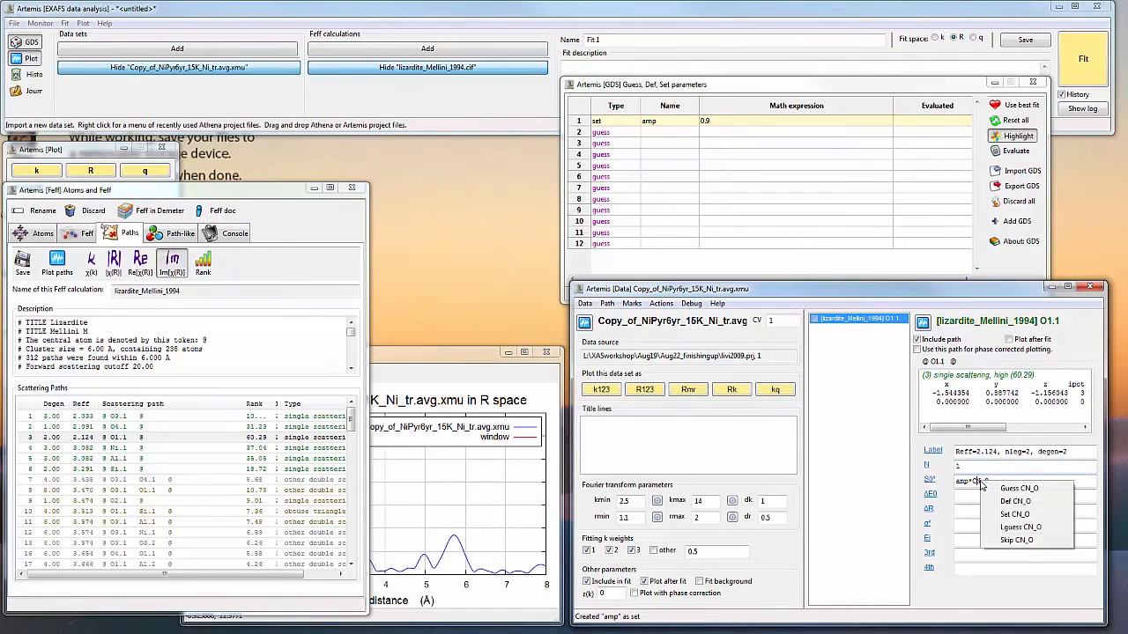
pyautogui.click(1004, 489)
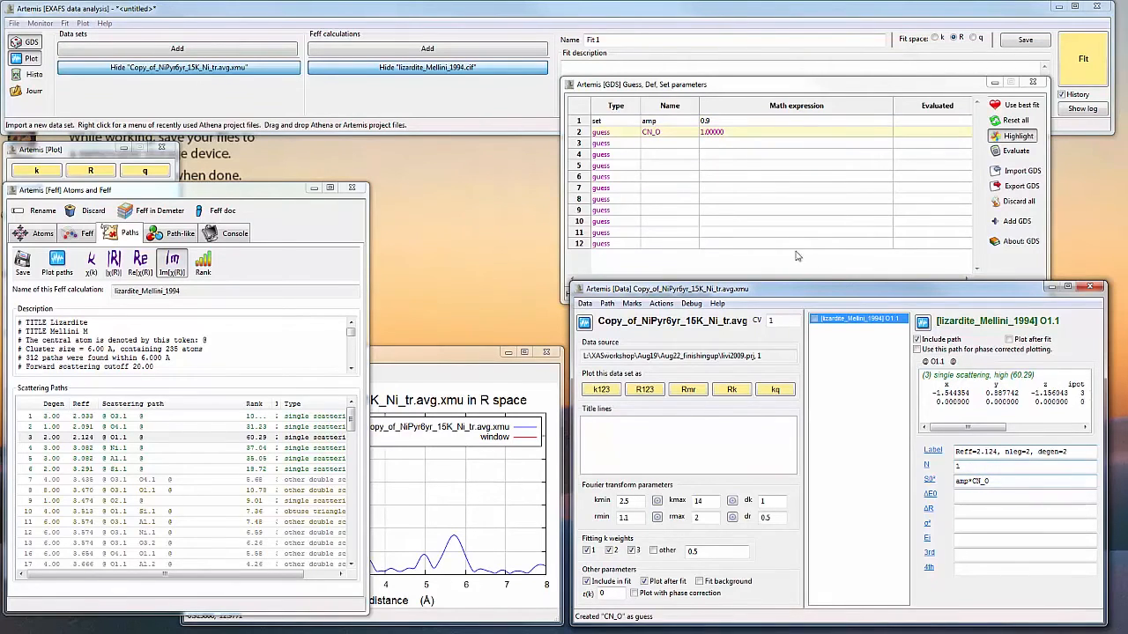
pyautogui.click(731, 137)
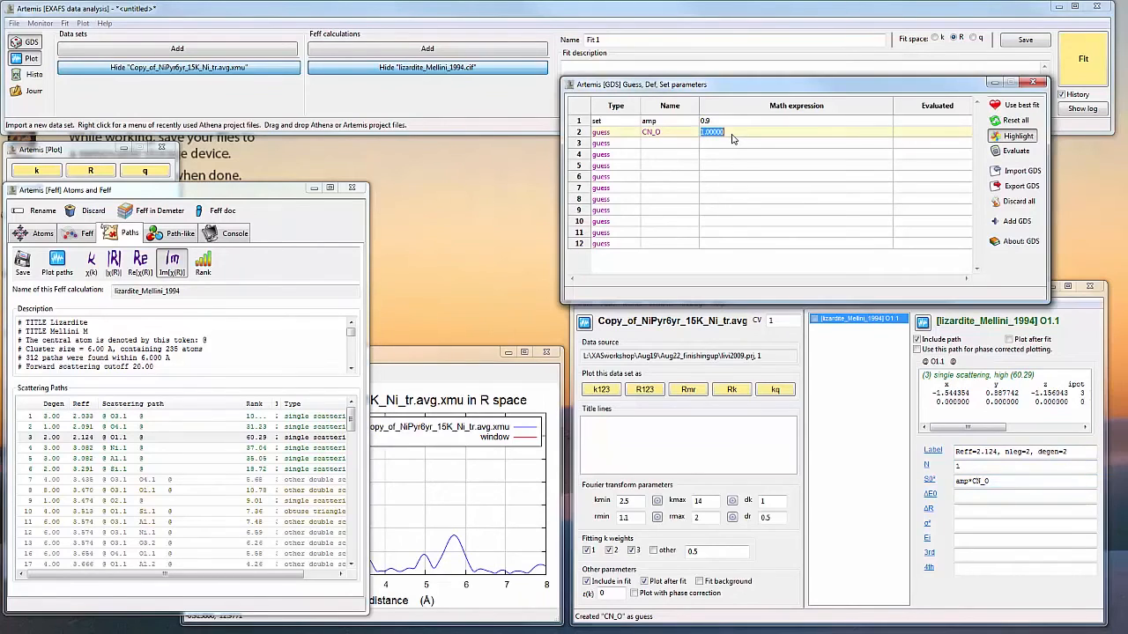
pyautogui.write('6')
pyautogui.click(734, 144)
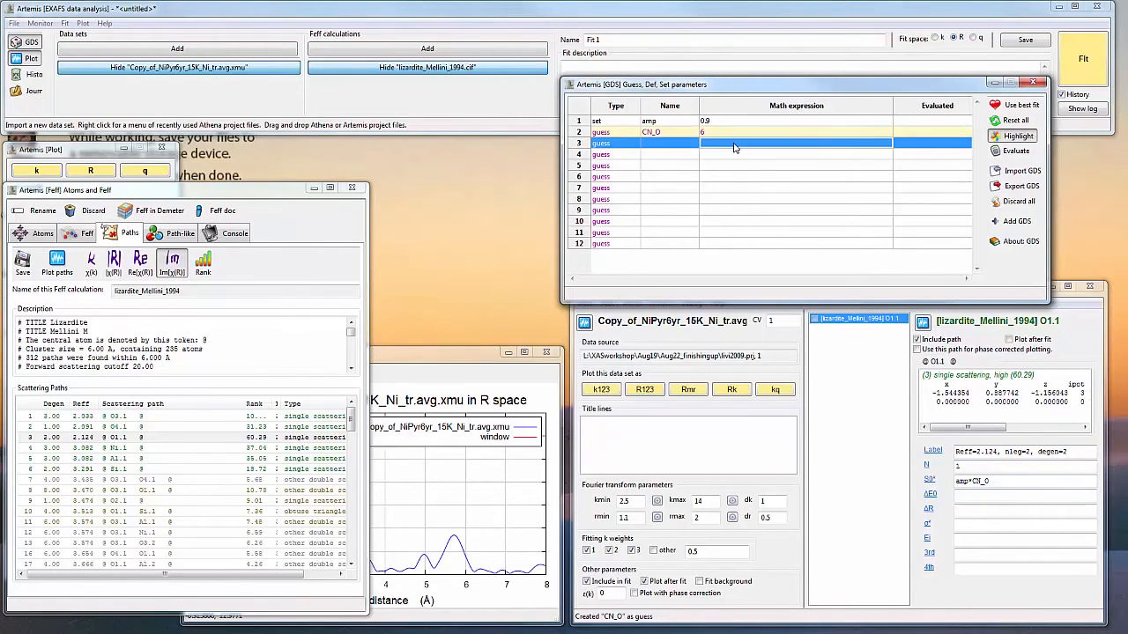
# Step: Fill in the O1.1 path parameters: enot for ΔE0, delr_O for ΔR and ss_O for σ²
pyautogui.click(1075, 304)
pyautogui.click(983, 493)
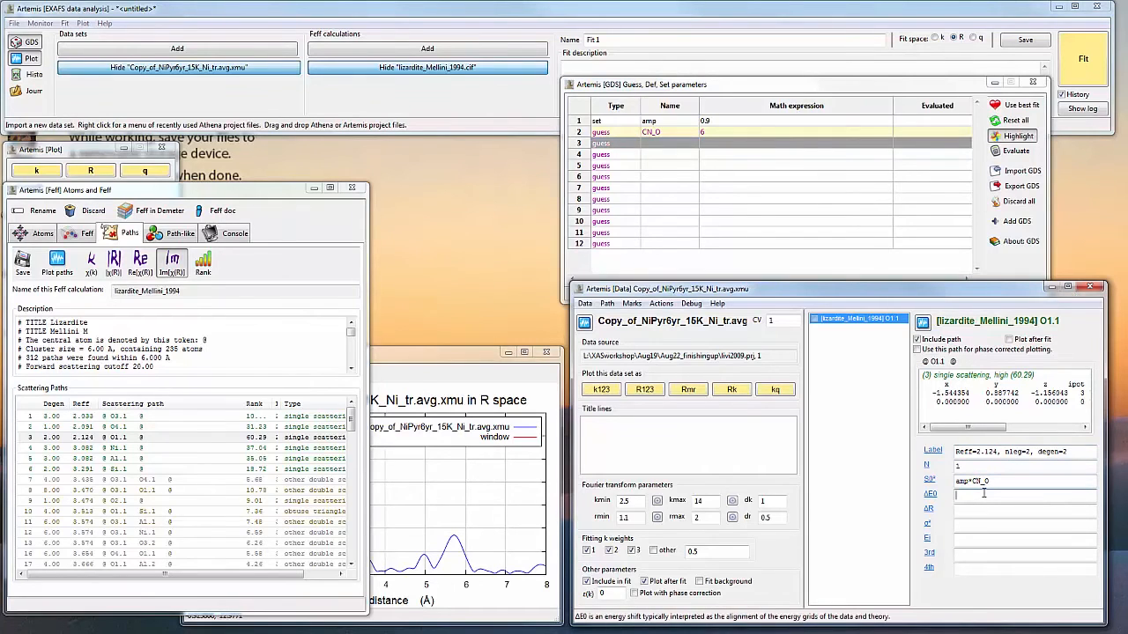
pyautogui.write('enc')
pyautogui.write('t')
pyautogui.press('Tab')
pyautogui.write('delr')
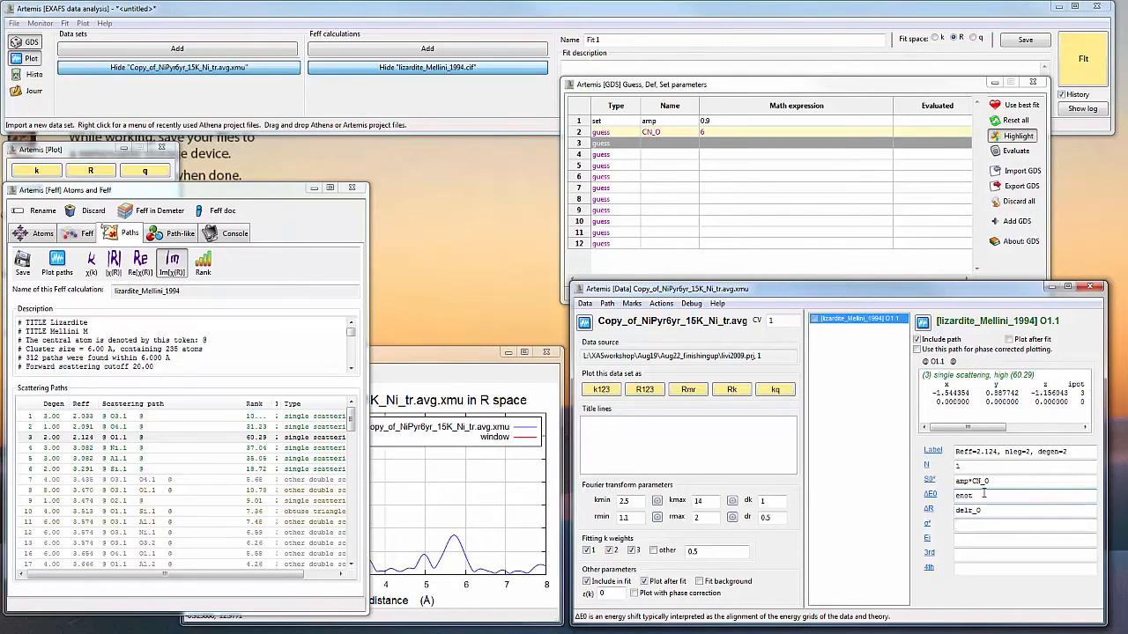
pyautogui.write('ss_0')
# Step: Define enot, delr_O and ss_O as guess parameters from the path's expressions
pyautogui.rightClick(1020, 501)
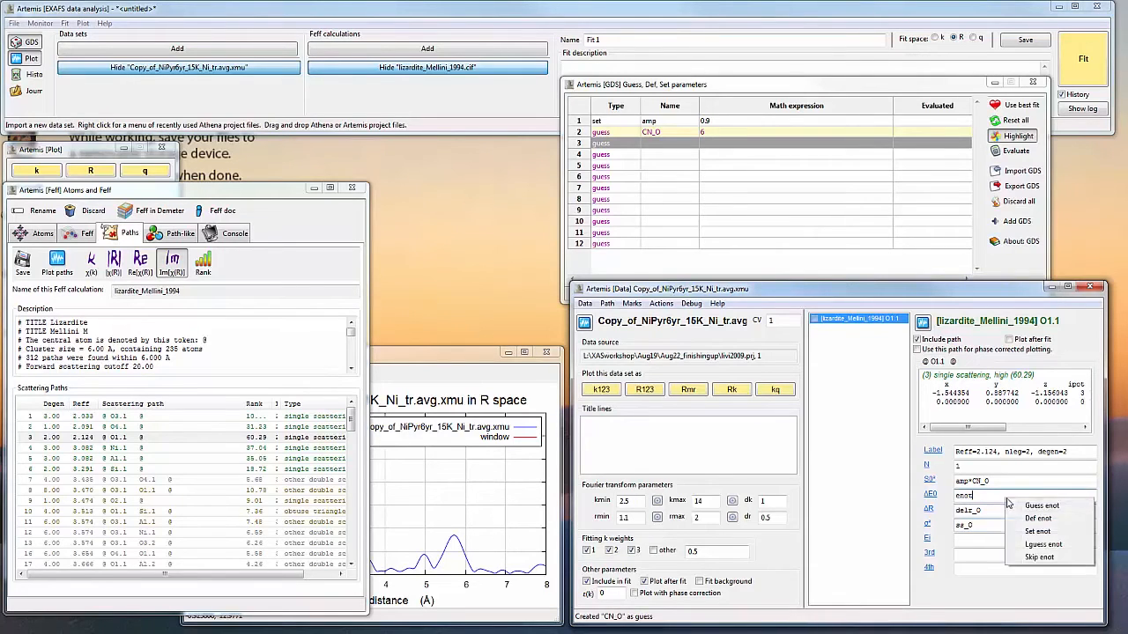
pyautogui.rightClick(1016, 511)
pyautogui.click(1025, 519)
pyautogui.rightClick(1018, 527)
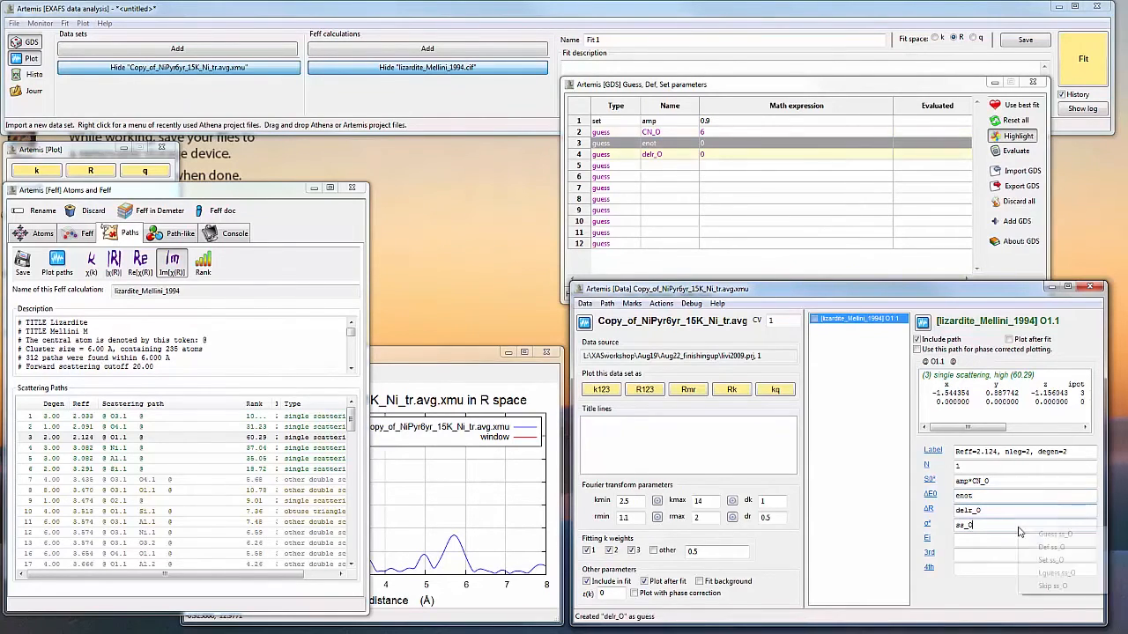
pyautogui.click(1035, 536)
# Step: Run the fit and open the Fit 1 log in the fit history
pyautogui.click(1070, 77)
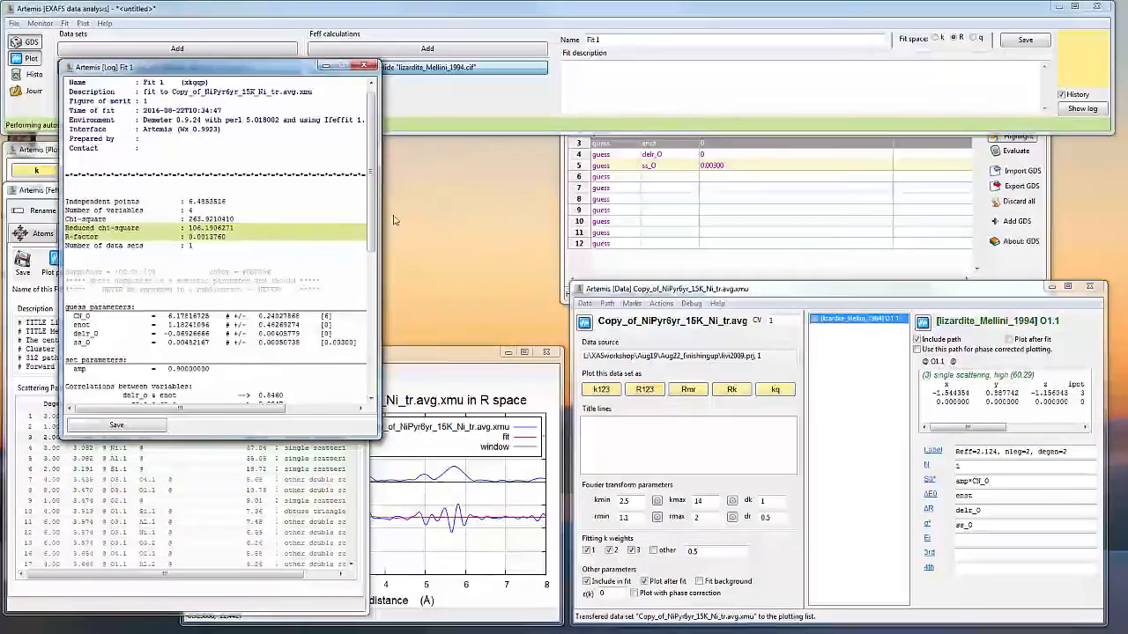
pyautogui.moveTo(292, 69); pyautogui.dragTo(1029, 55)
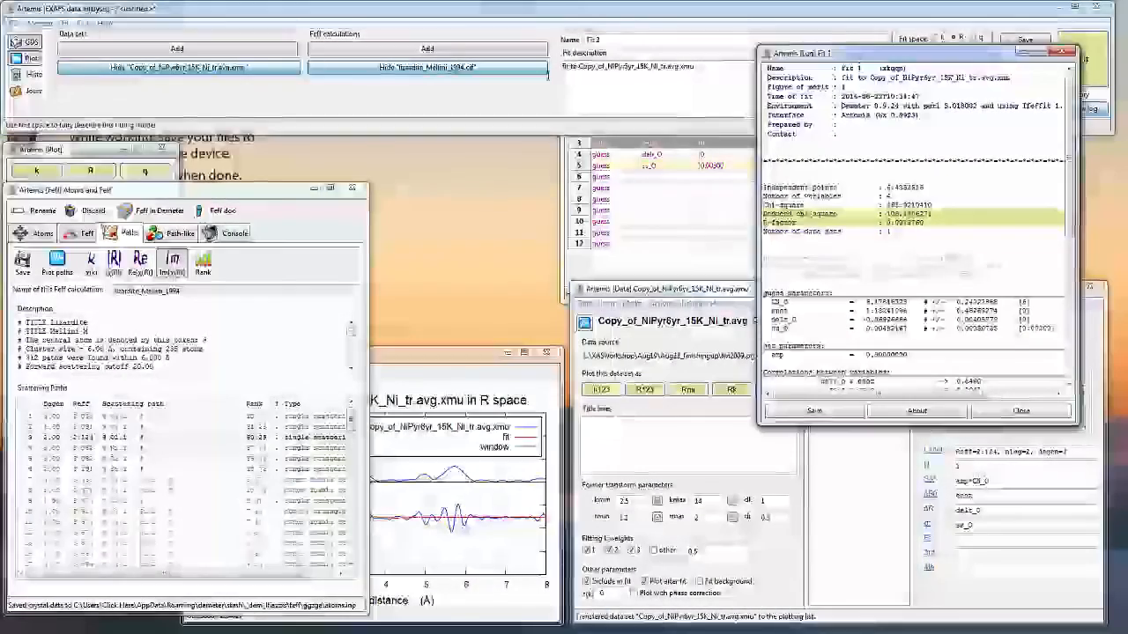
pyautogui.click(37, 76)
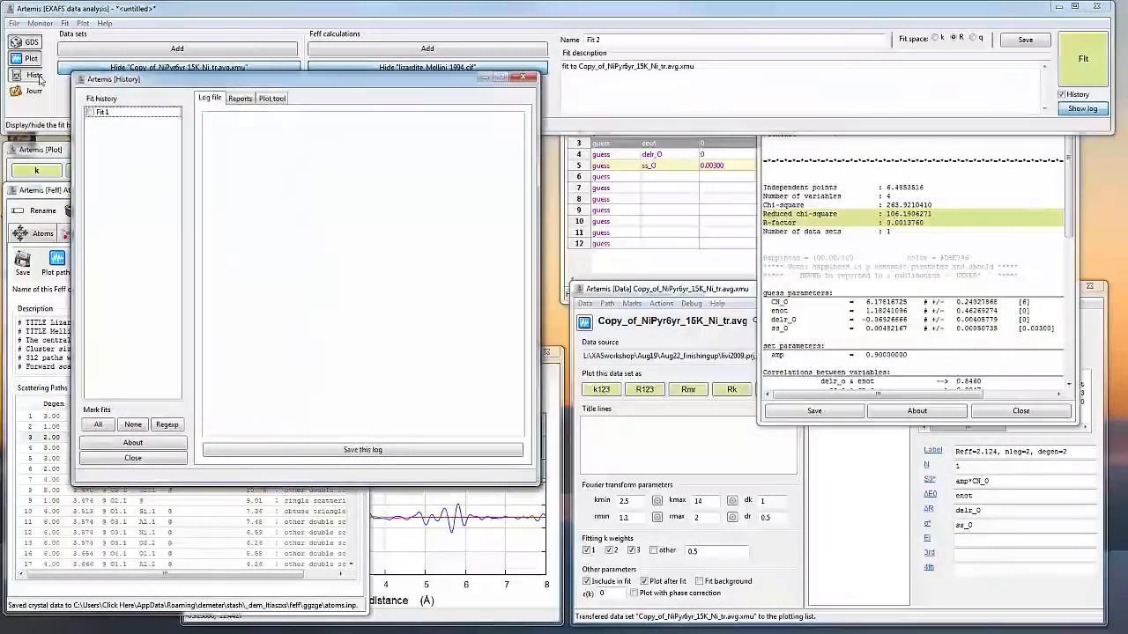
pyautogui.moveTo(236, 82); pyautogui.dragTo(567, 43)
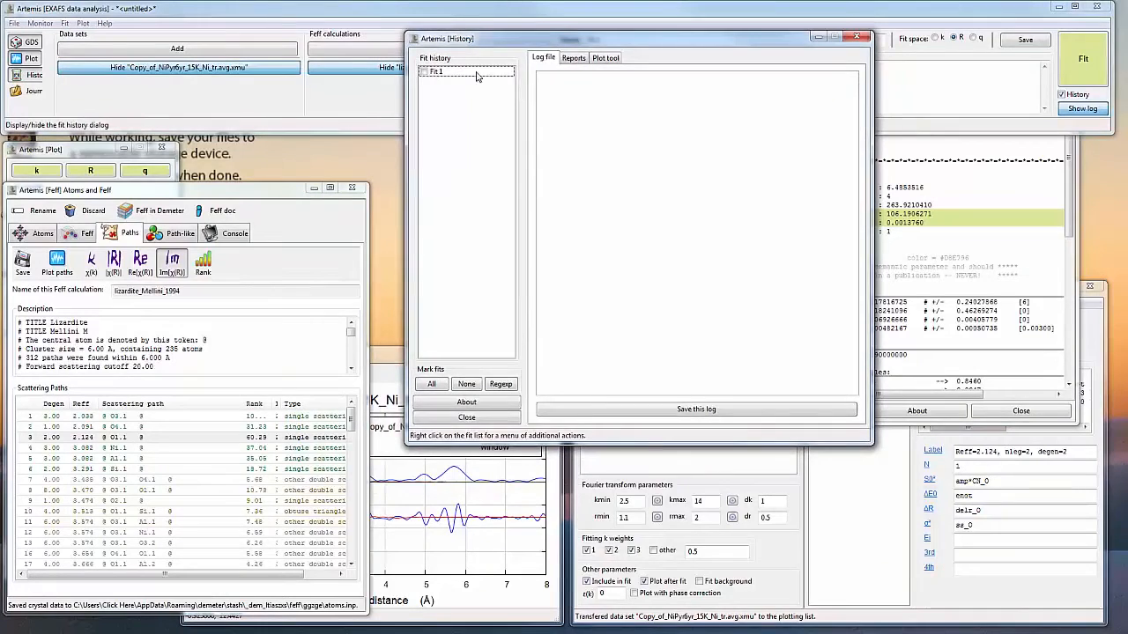
pyautogui.click(488, 72)
# Step: Plot the data and fit in R space, viewing the real part of χ(R) and returning to the magnitude
pyautogui.click(393, 354)
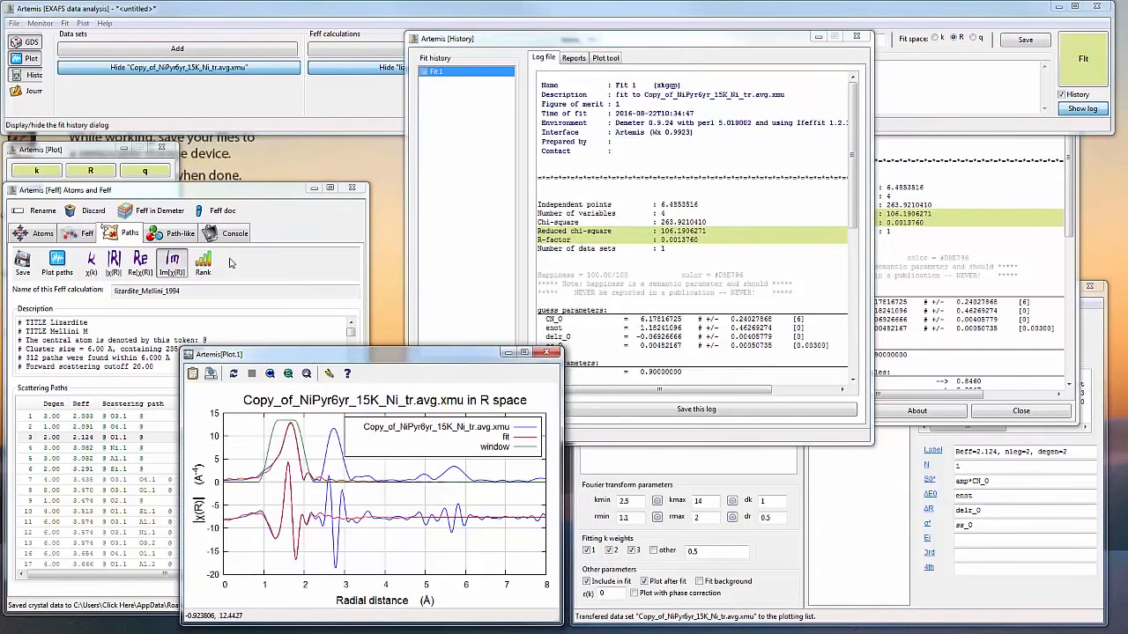
pyautogui.click(111, 156)
pyautogui.click(82, 173)
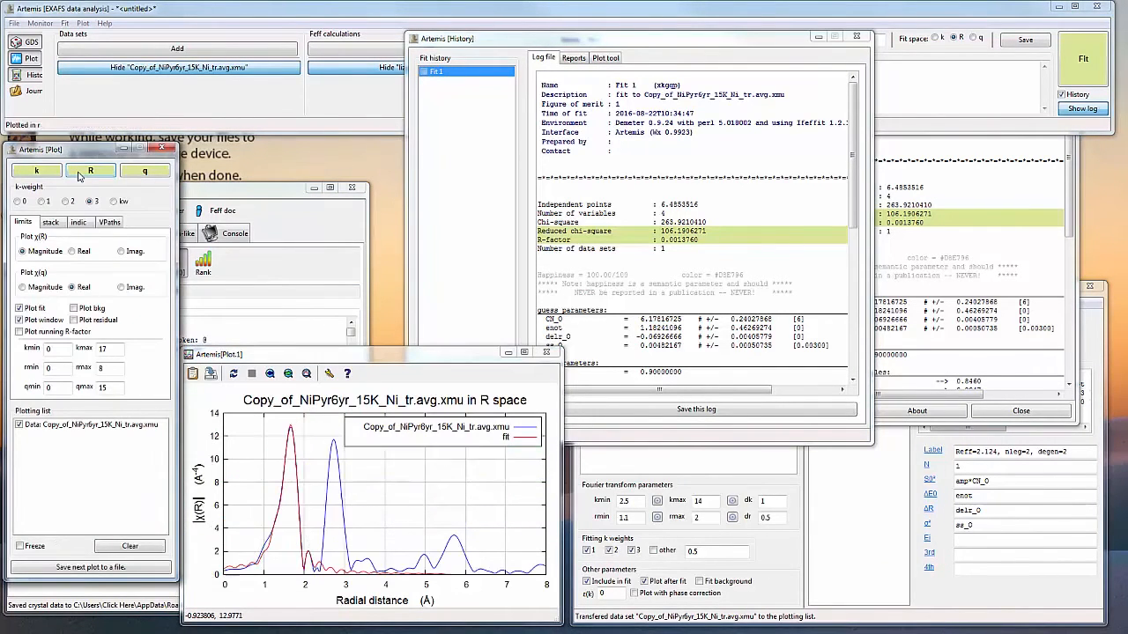
pyautogui.click(73, 251)
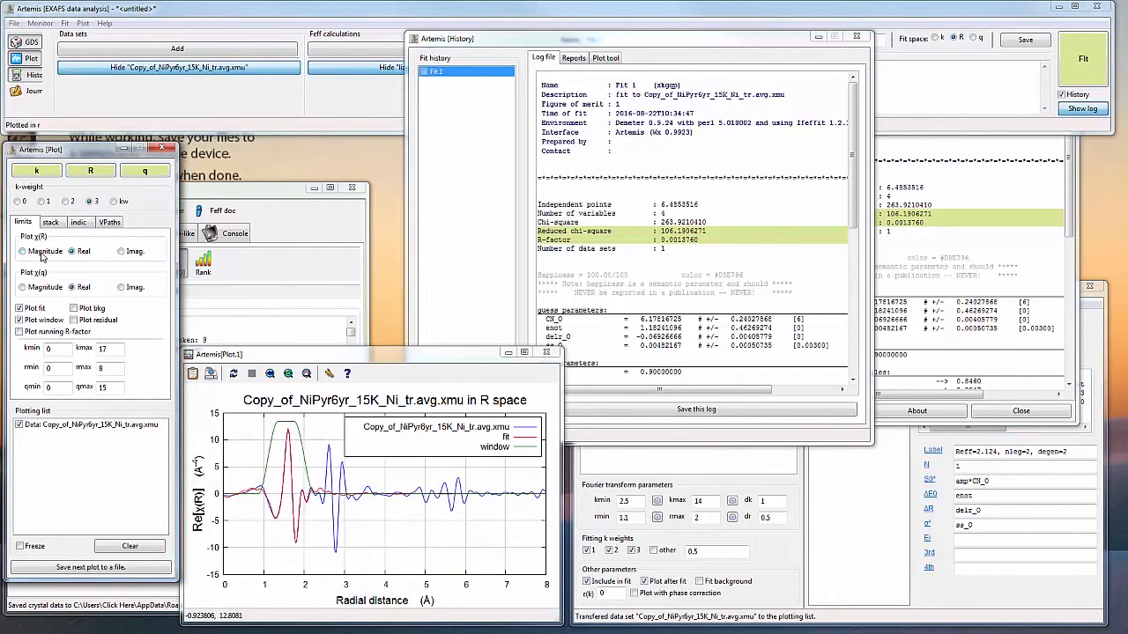
pyautogui.click(42, 255)
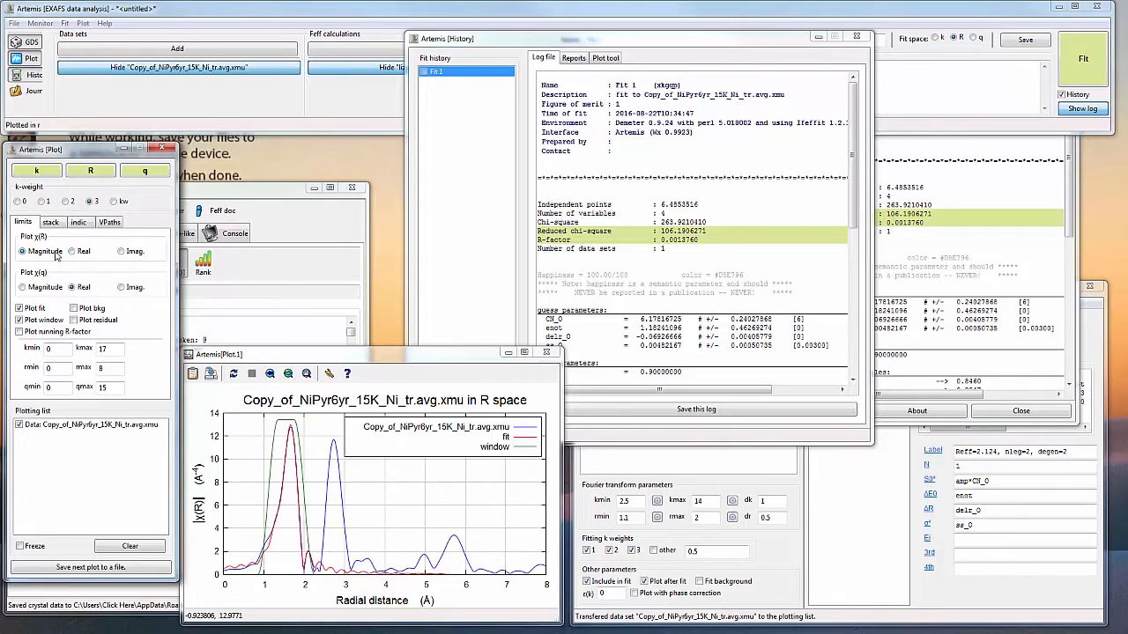
# Step: Examine the Fit 1 log for the best-fit guess parameters, their uncertainties and the fixed amp value
pyautogui.click(578, 41)
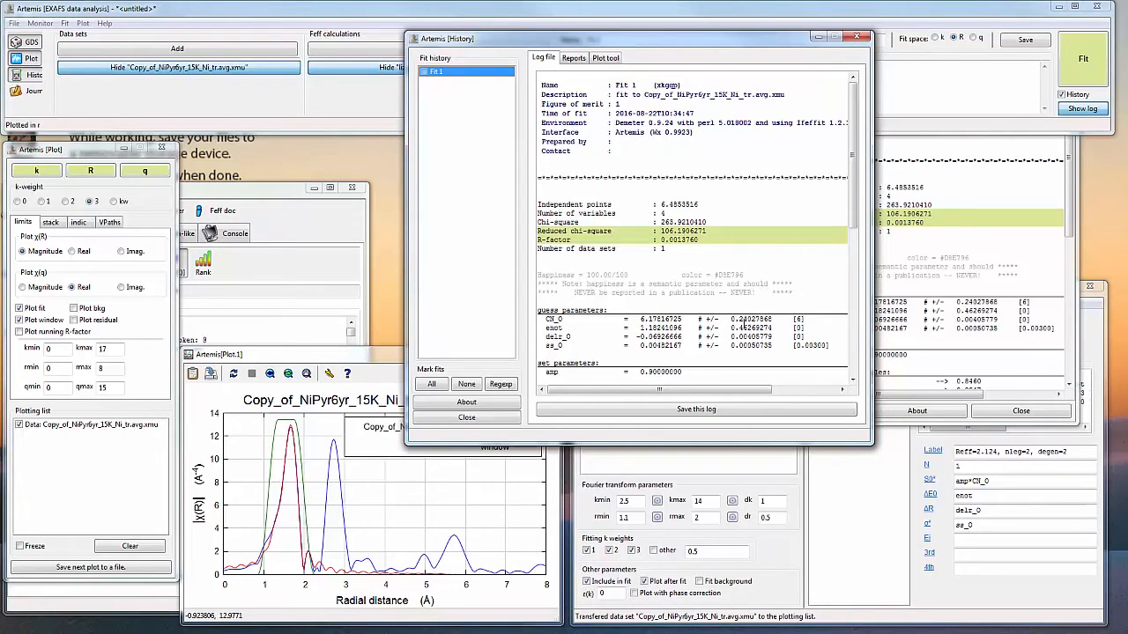
pyautogui.moveTo(756, 319); pyautogui.dragTo(733, 319)
pyautogui.moveTo(672, 372); pyautogui.dragTo(547, 373)
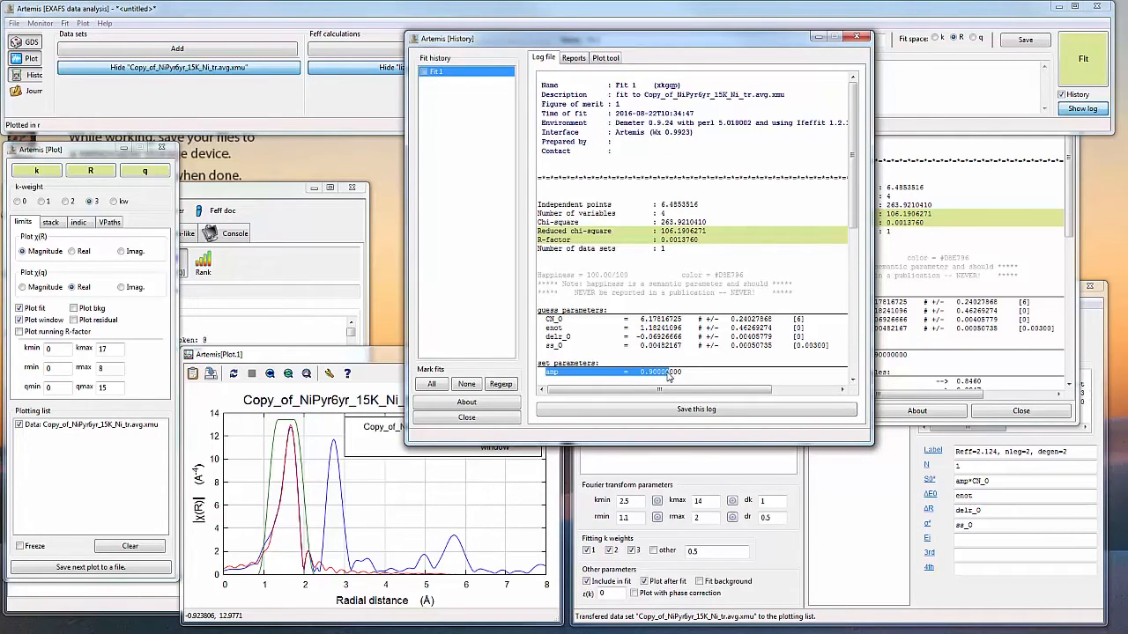
pyautogui.click(668, 327)
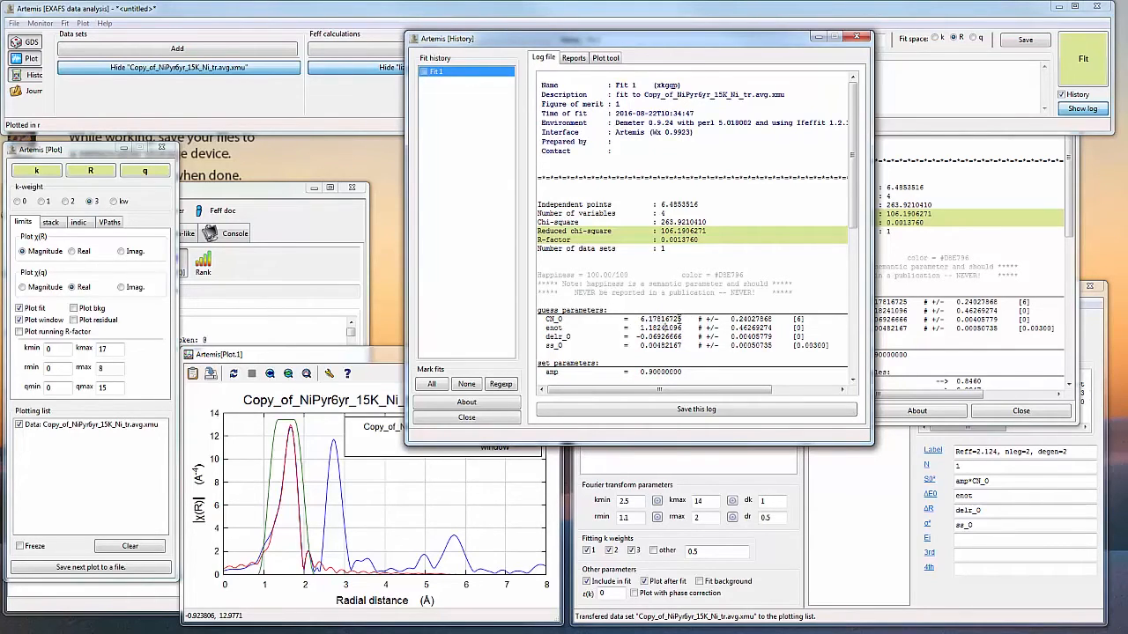
pyautogui.moveTo(753, 319); pyautogui.dragTo(737, 320)
pyautogui.moveTo(641, 372); pyautogui.dragTo(670, 373)
pyautogui.click(691, 373)
pyautogui.moveTo(657, 373); pyautogui.dragTo(636, 373)
pyautogui.doubleClick(659, 372)
pyautogui.click(650, 324)
pyautogui.moveTo(639, 328); pyautogui.dragTo(747, 344)
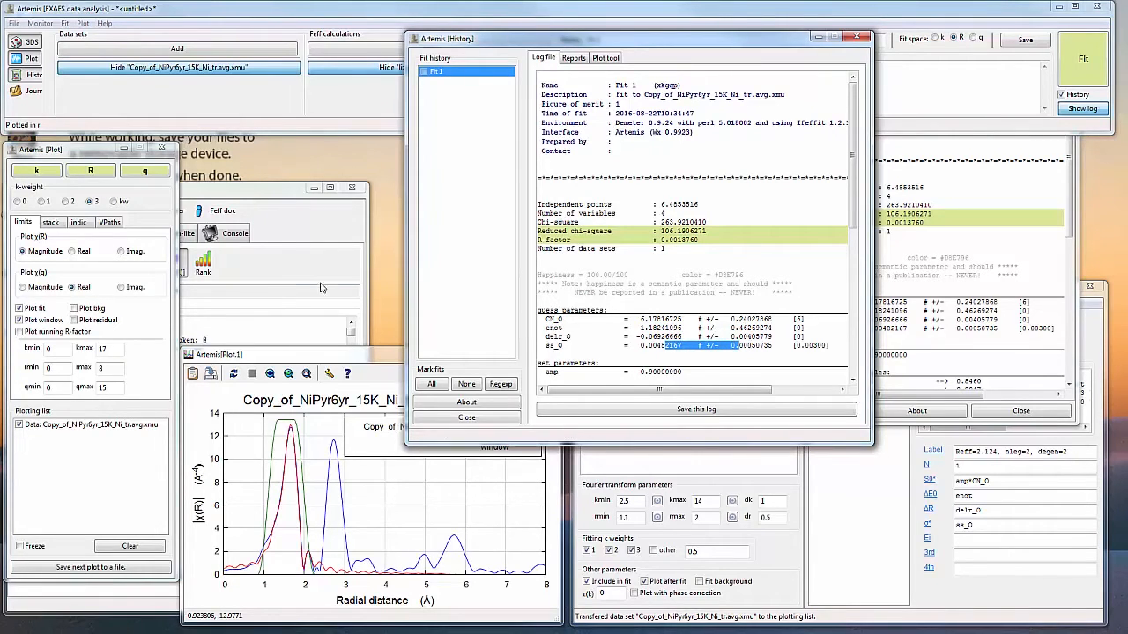
# Step: Set the data's rmax to 3.2 and replot the data in R space
pyautogui.click(331, 356)
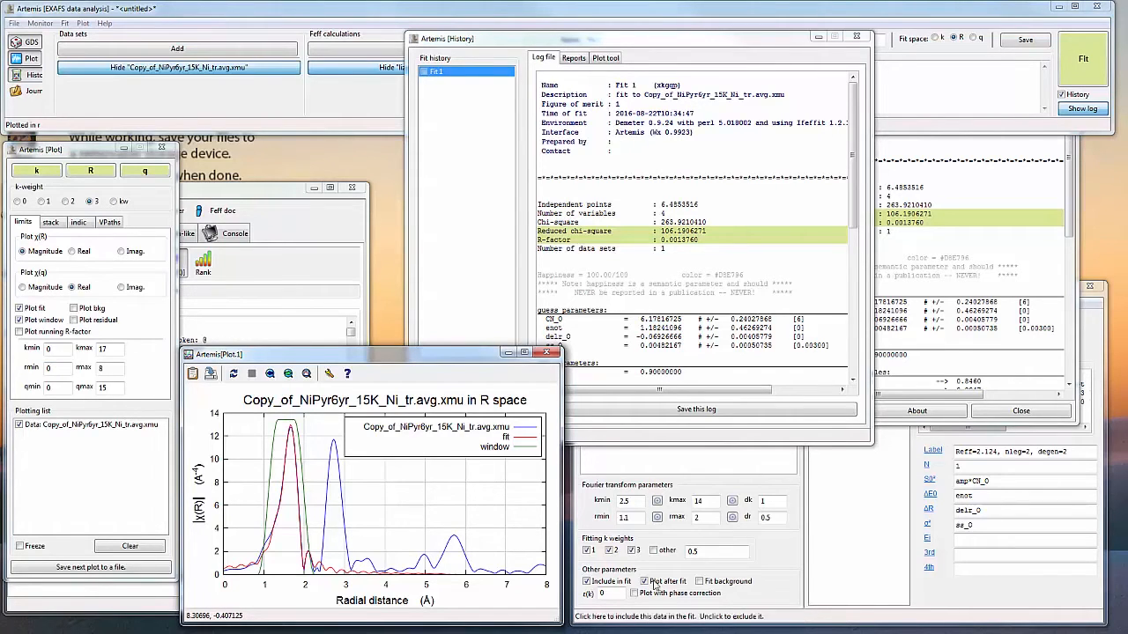
pyautogui.click(681, 520)
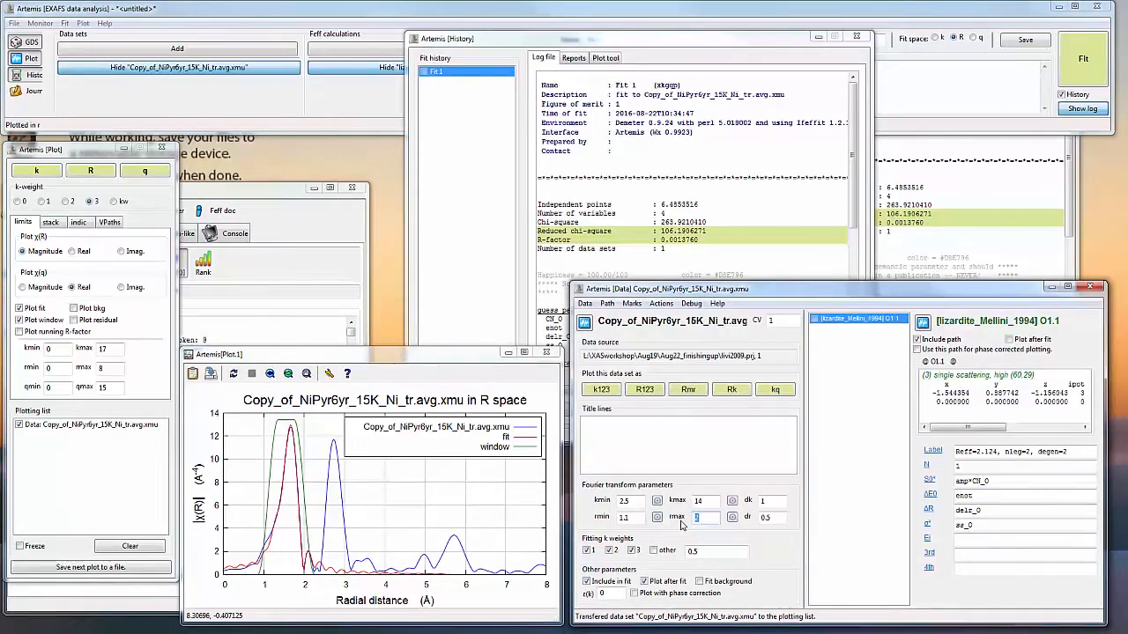
pyautogui.write('3.2')
pyautogui.click(81, 175)
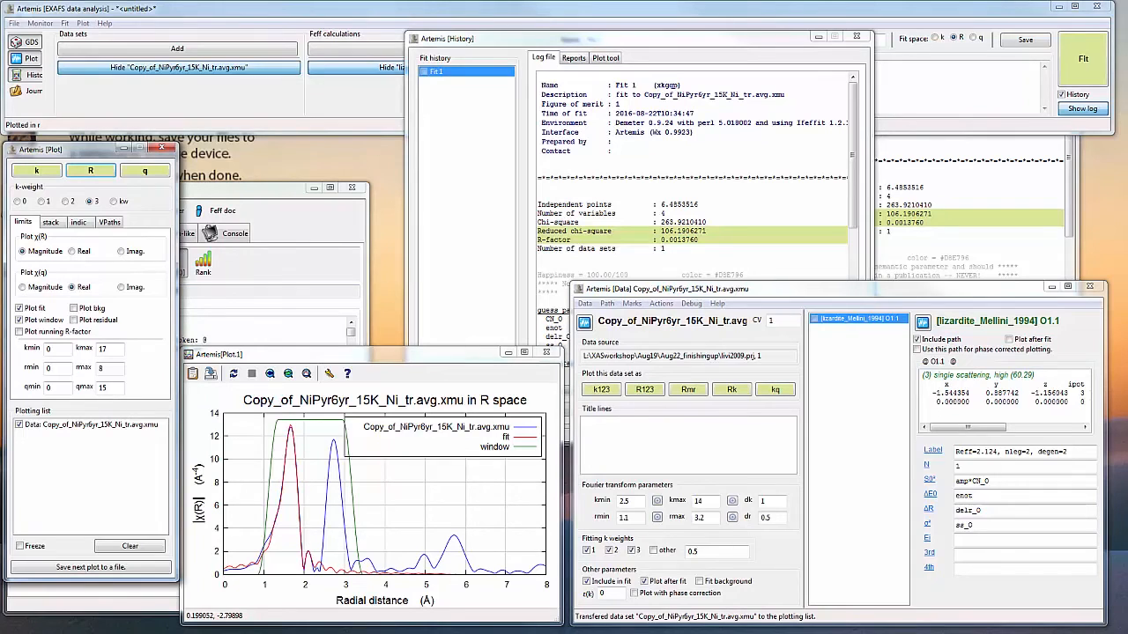
# Step: Switch to the Word lesson plan and review the Artemis notes for pyrophyllite reacted with nickel, including the enstatite partial occupancy example
pyautogui.hotkey('alt', 'Tab')
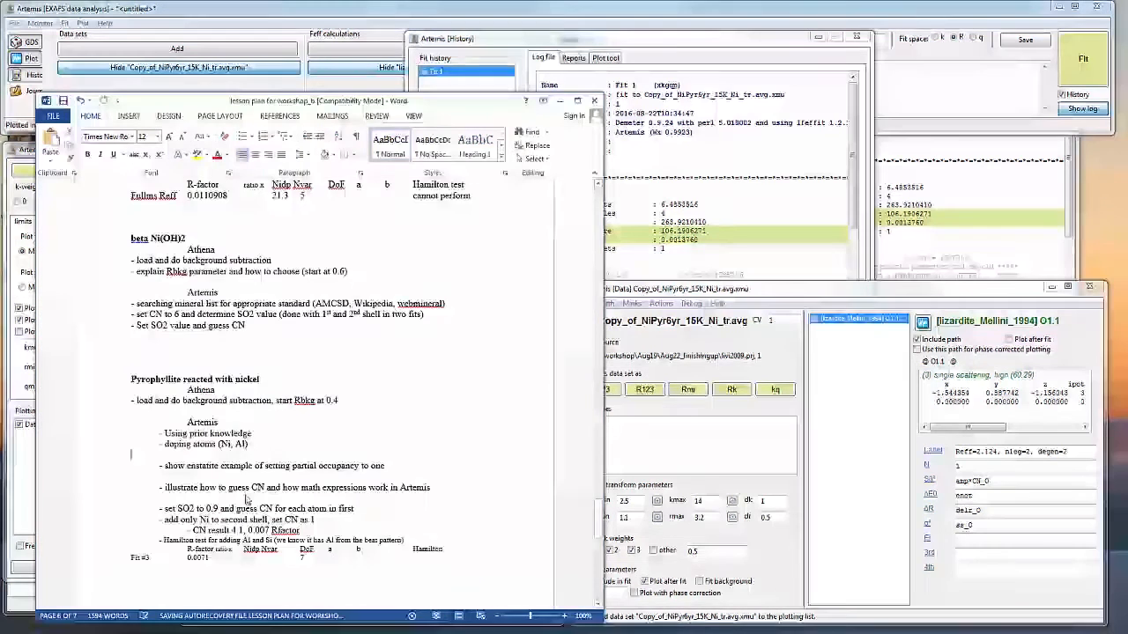
pyautogui.scroll(-1, 210, 444)
pyautogui.moveTo(183, 407); pyautogui.dragTo(255, 414)
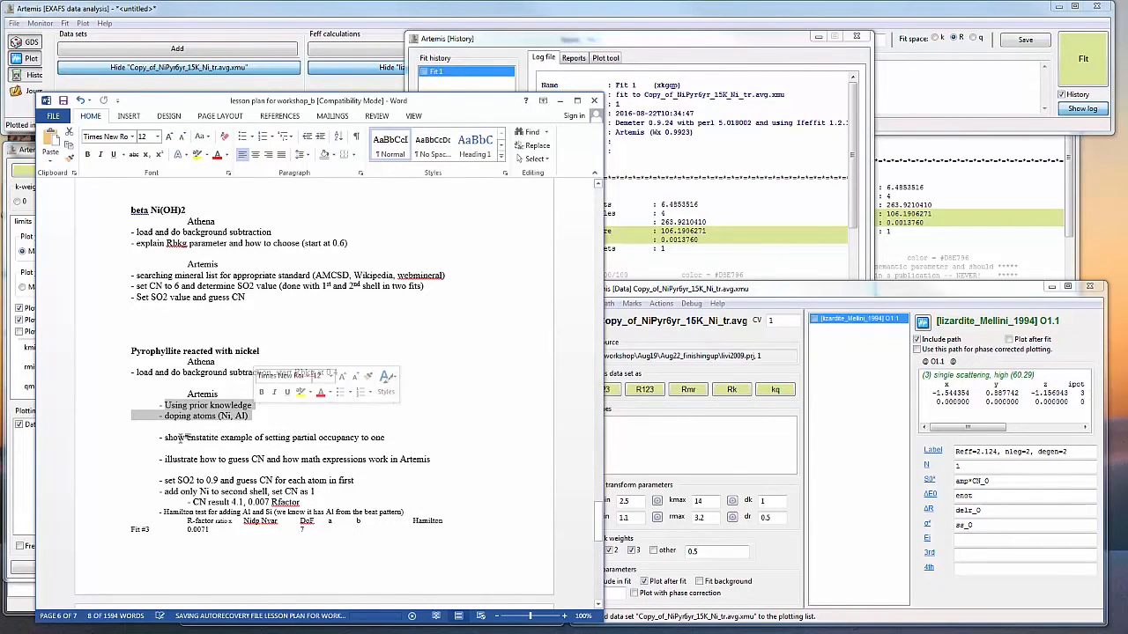
pyautogui.moveTo(169, 439); pyautogui.dragTo(385, 439)
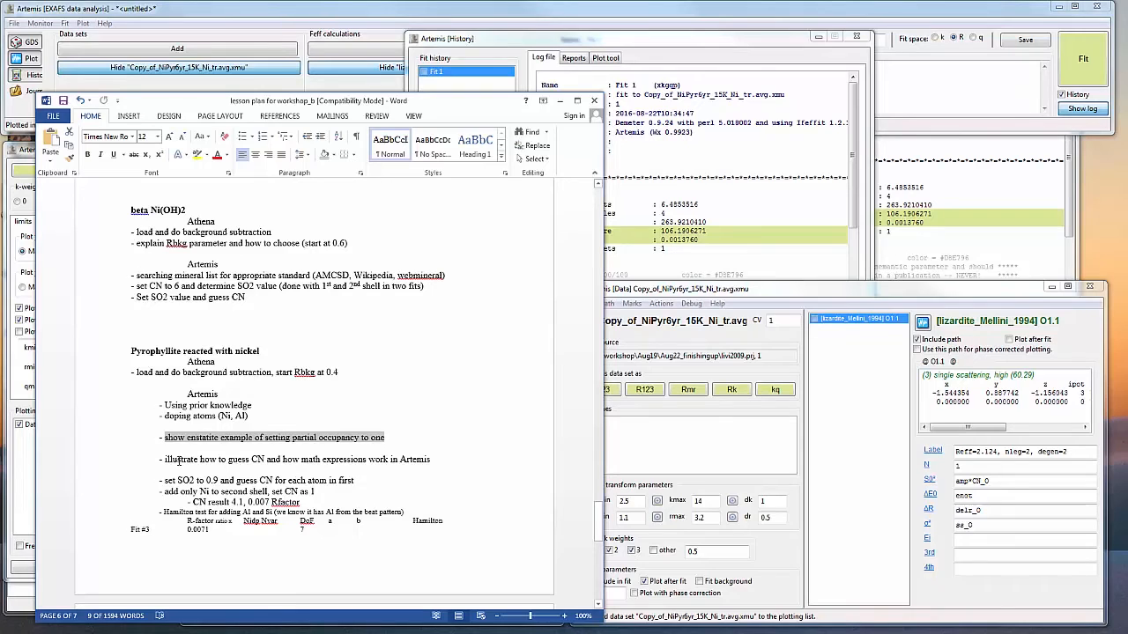
pyautogui.moveTo(177, 459); pyautogui.dragTo(258, 464)
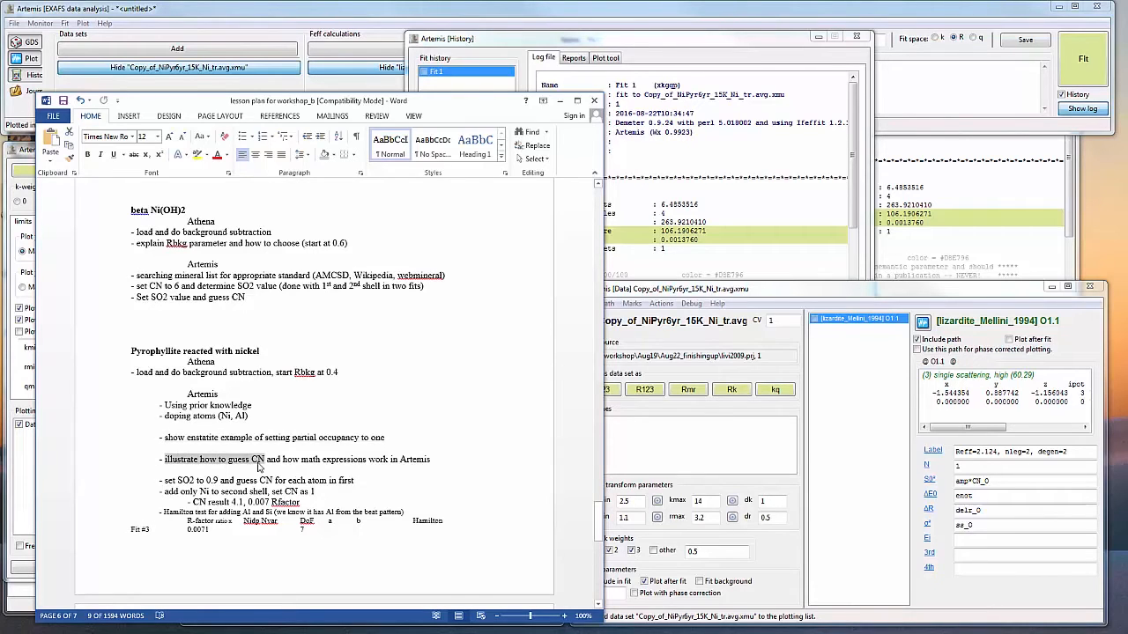
pyautogui.moveTo(187, 438); pyautogui.dragTo(386, 440)
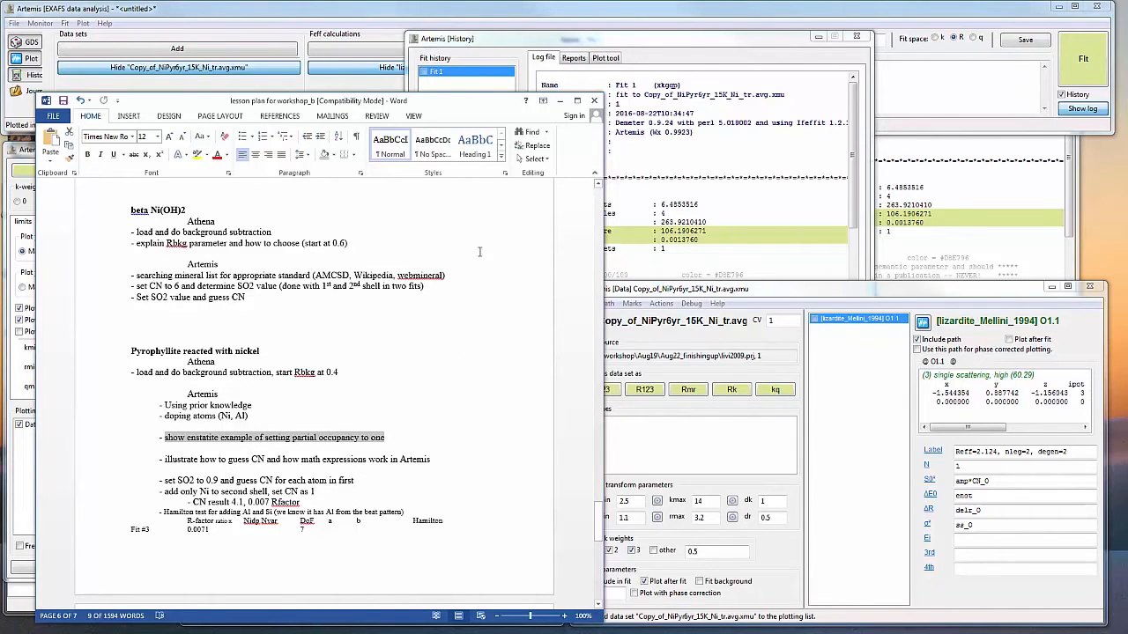
pyautogui.click(560, 104)
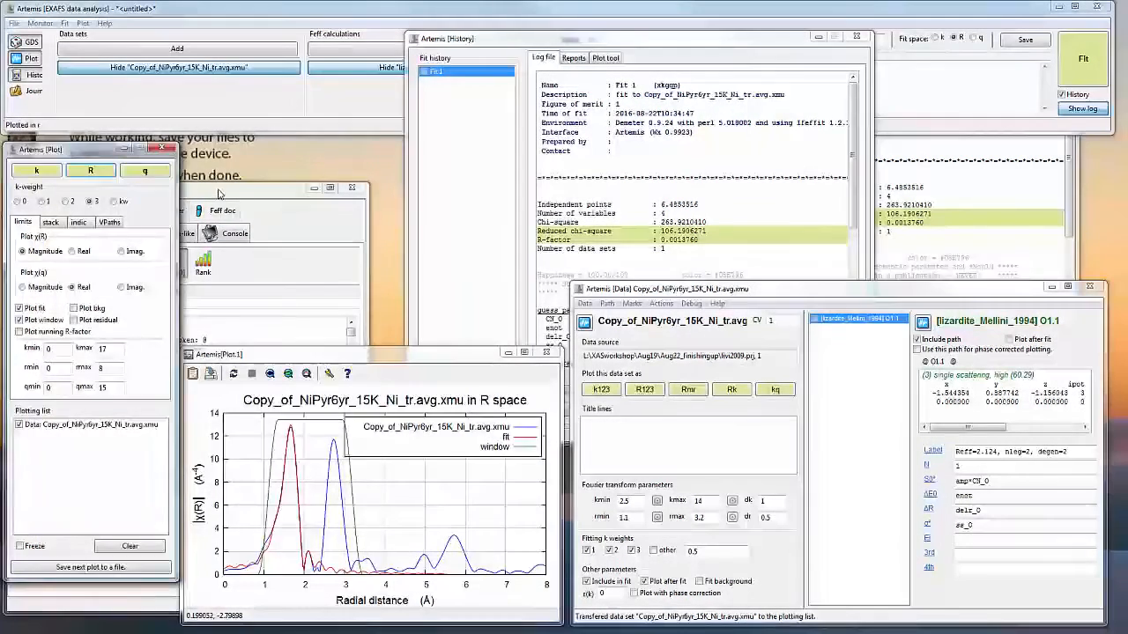
# Step: Switch to Windows Explorer, browse to the CIF examples folder in XASworkshop and widen the name column to show full file names
pyautogui.click(244, 282)
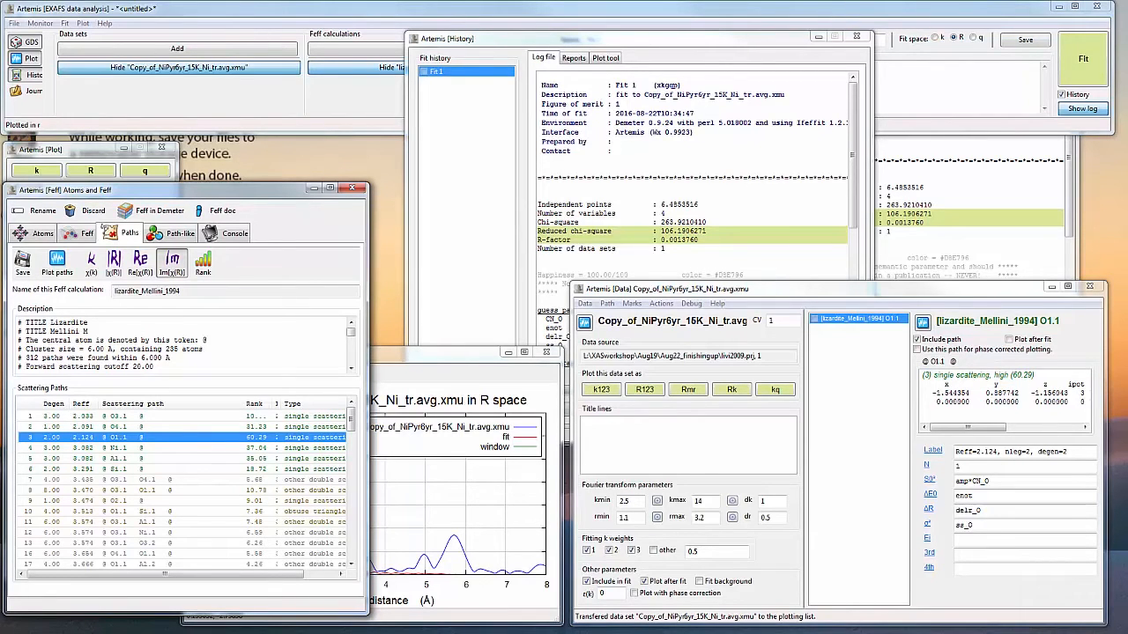
pyautogui.click(350, 632)
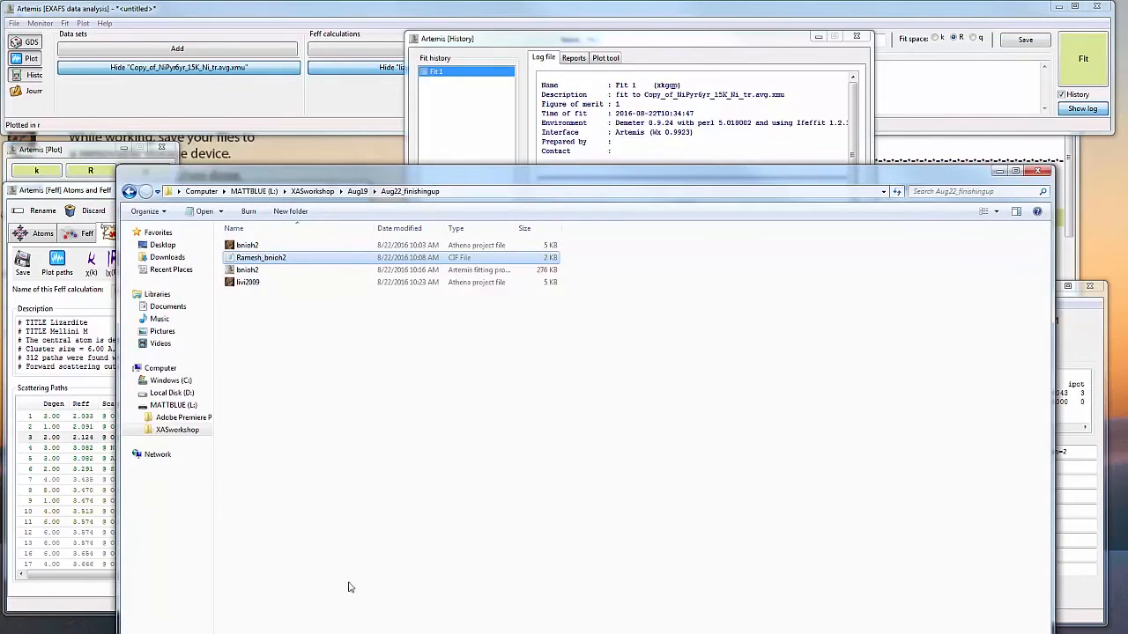
pyautogui.click(358, 191)
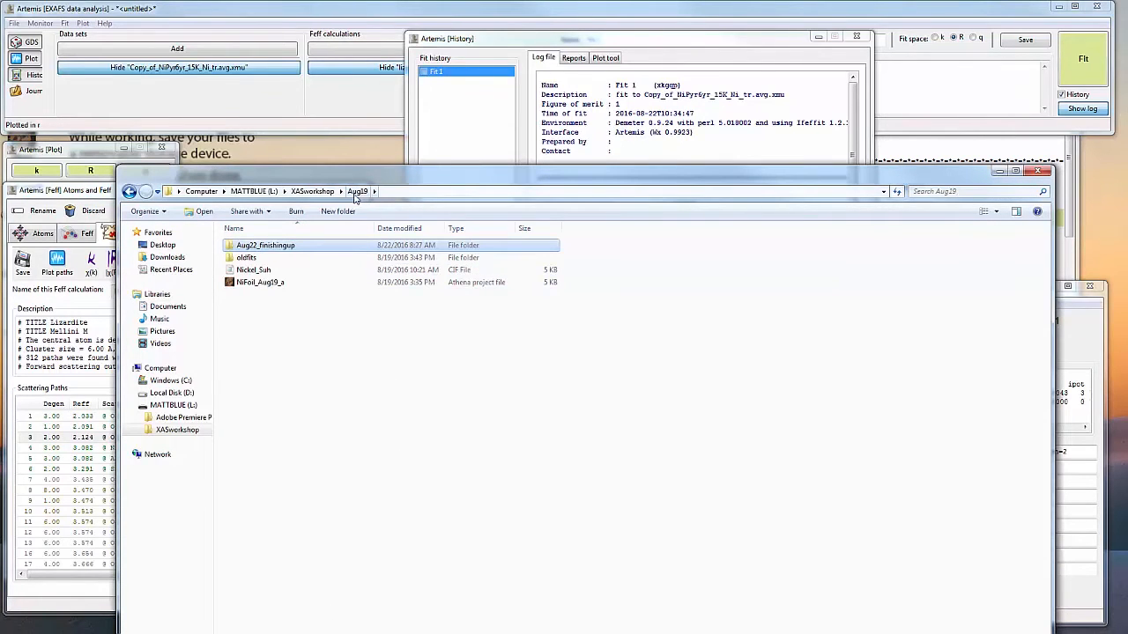
pyautogui.click(318, 191)
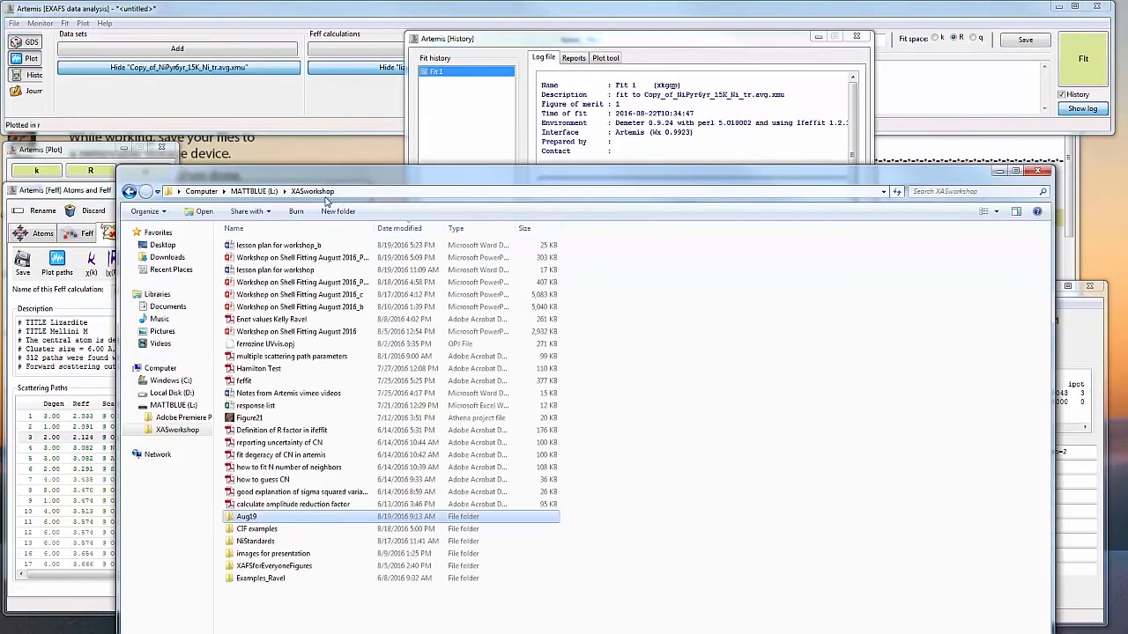
pyautogui.doubleClick(275, 534)
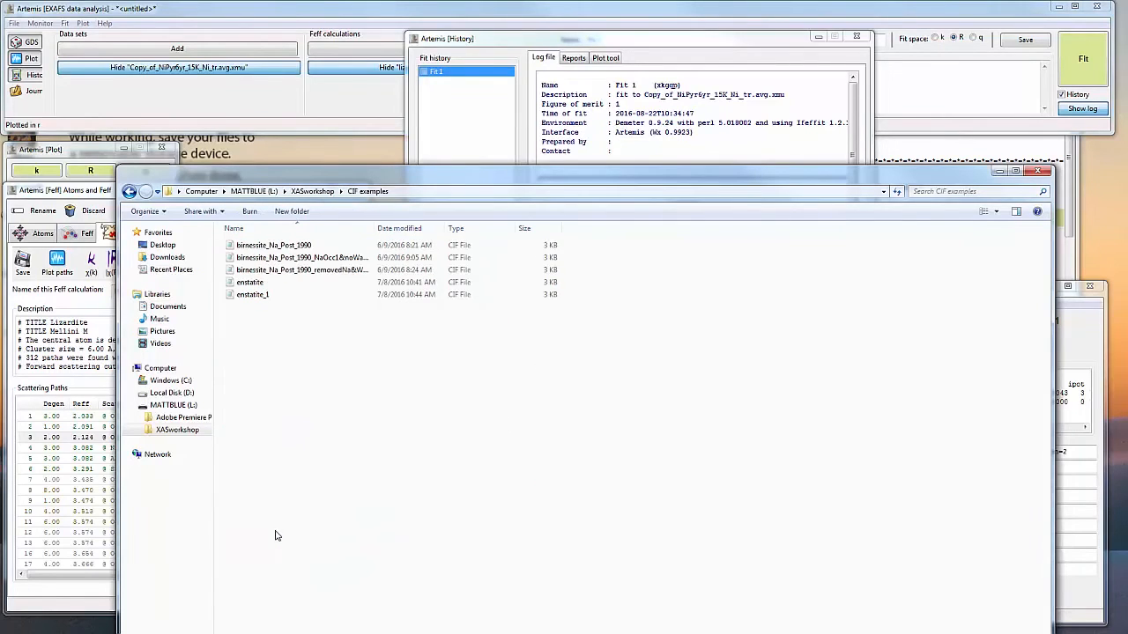
pyautogui.moveTo(371, 228); pyautogui.dragTo(436, 228)
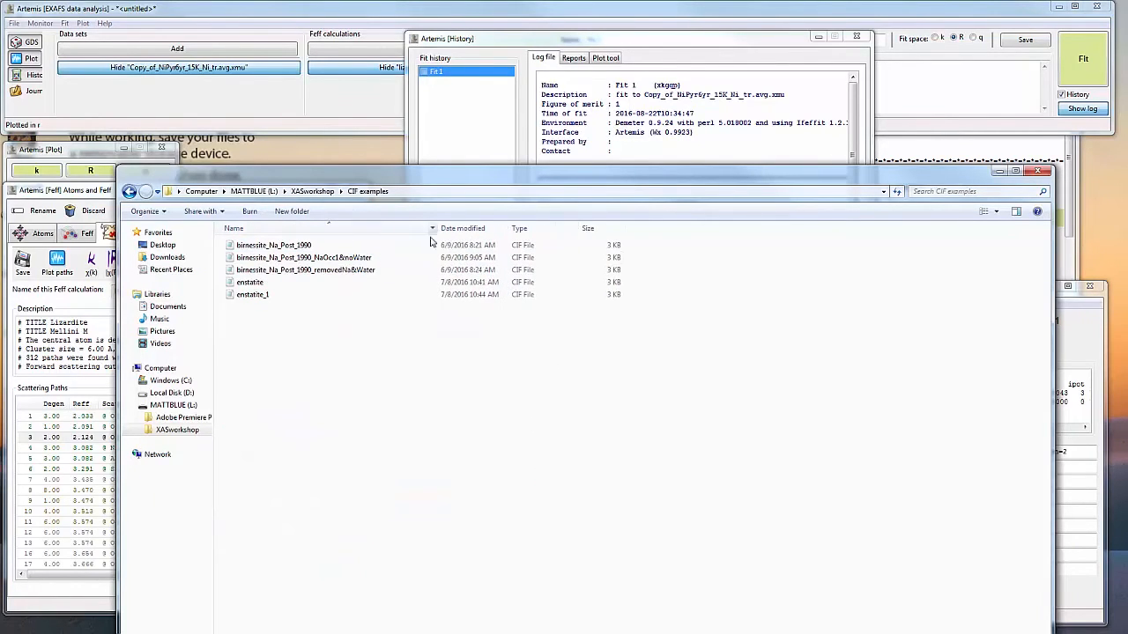
# Step: Open the enstatite and enstatite_1 CIF files in Notepad and bring the original enstatite file to the front
pyautogui.doubleClick(291, 287)
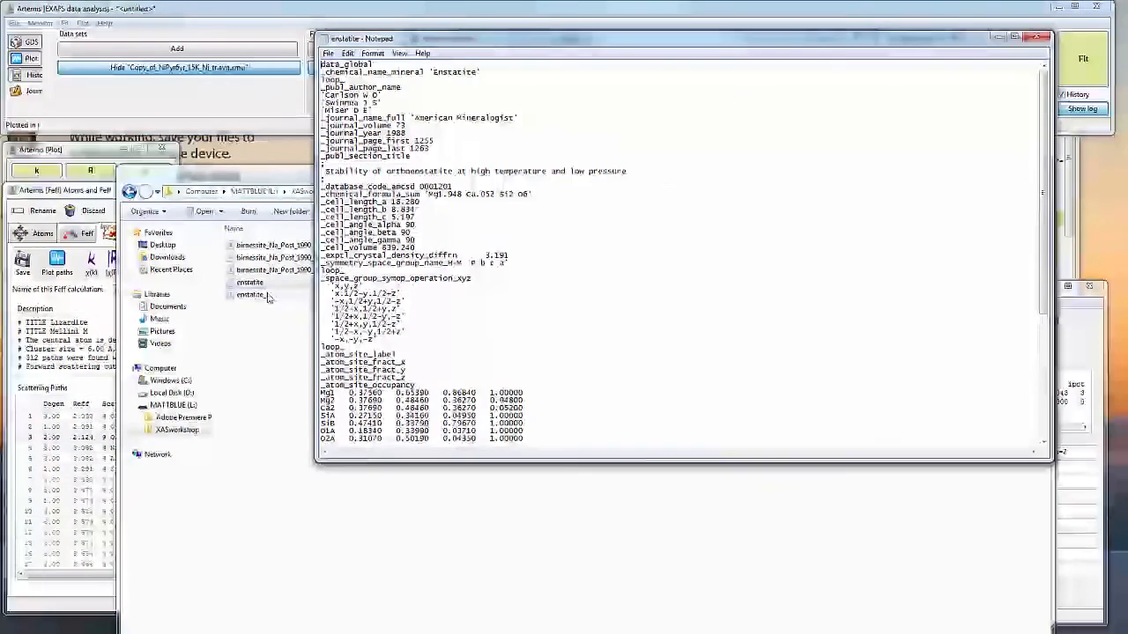
pyautogui.doubleClick(251, 295)
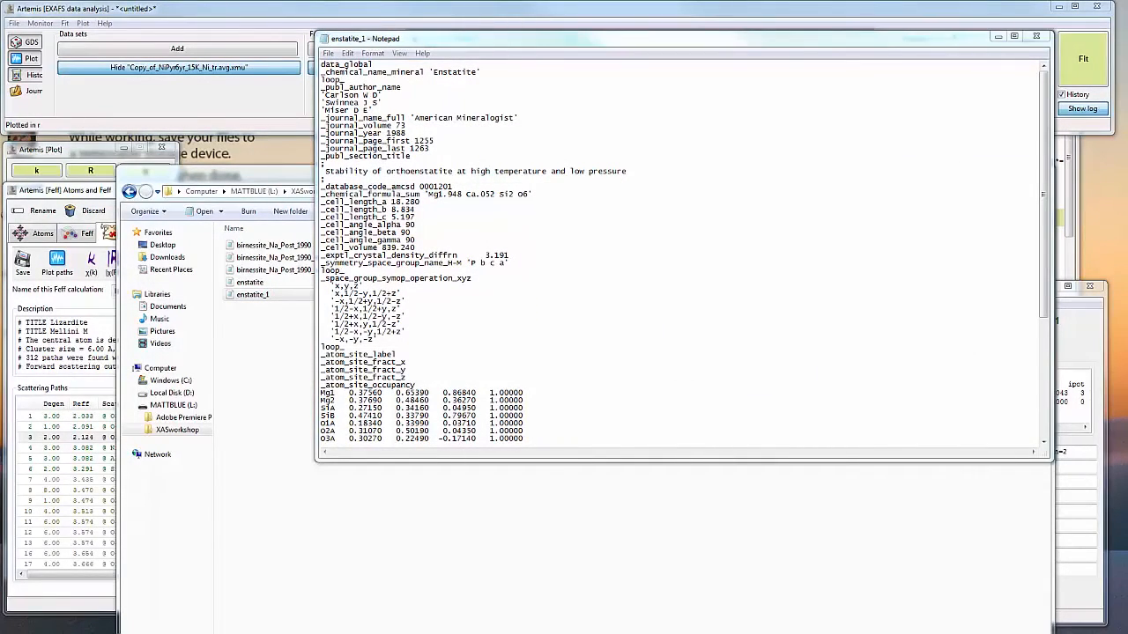
pyautogui.moveTo(208, 631)
pyautogui.click(719, 631)
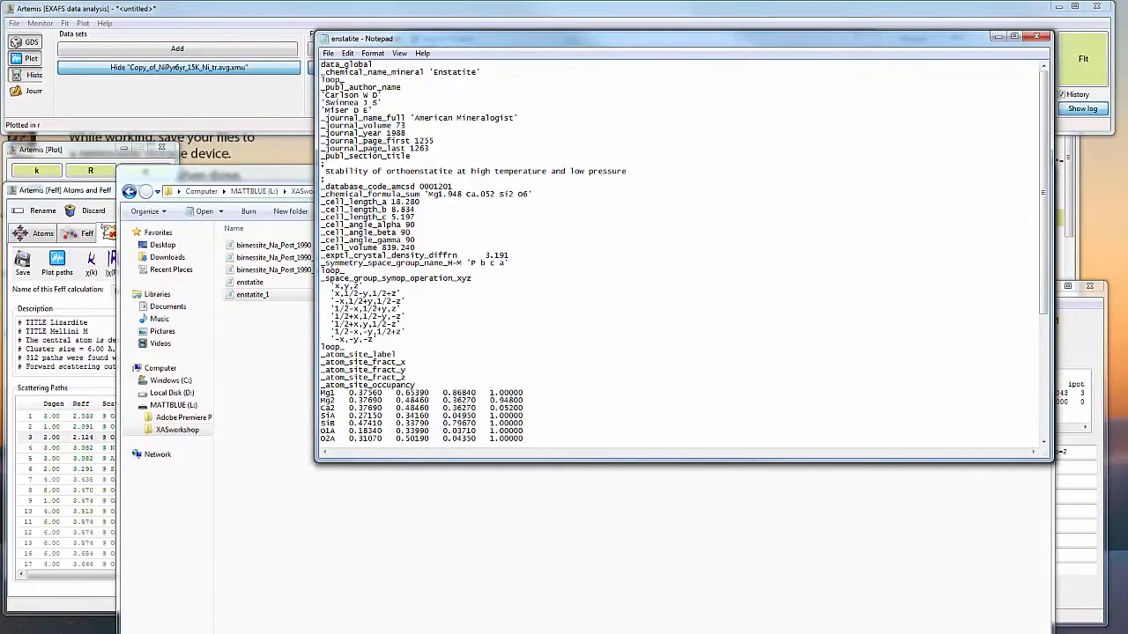
pyautogui.moveTo(353, 631)
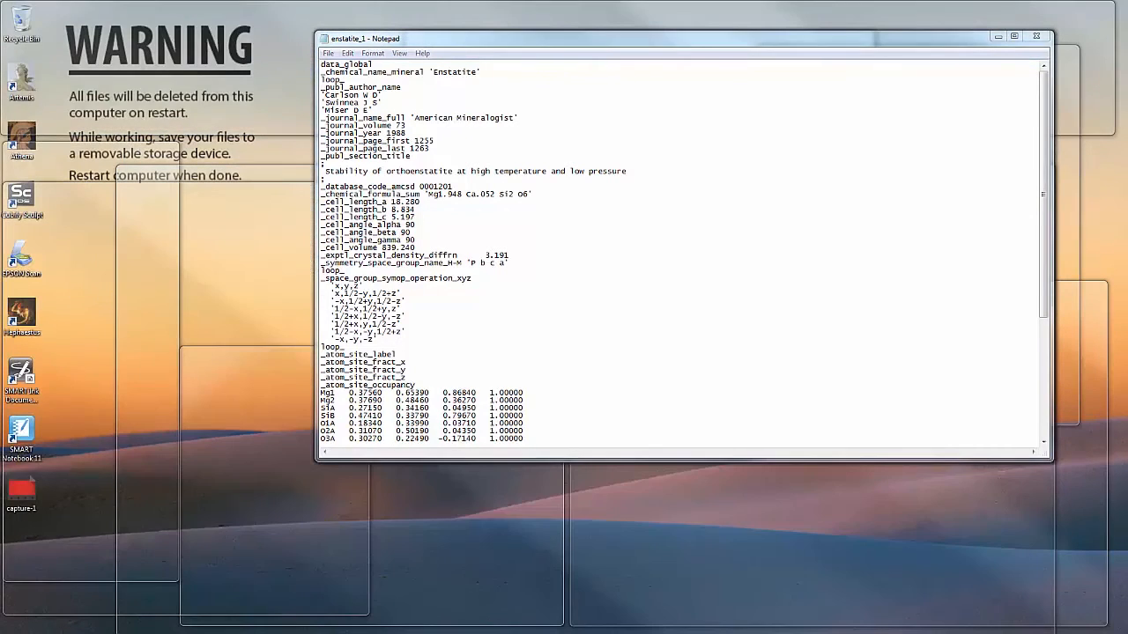
pyautogui.moveTo(719, 630)
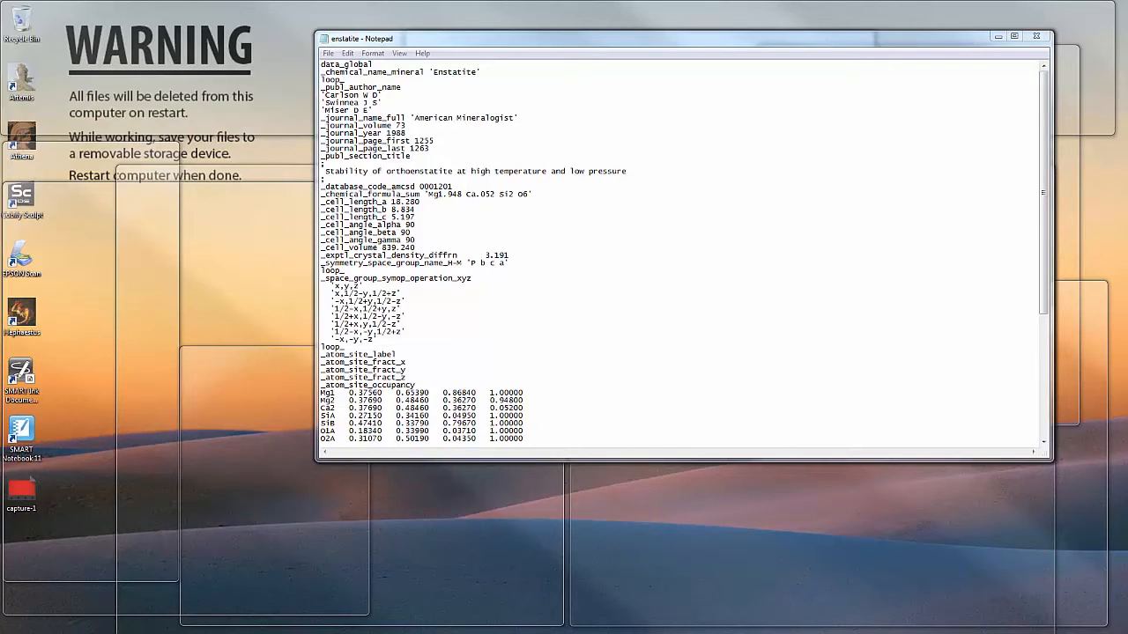
pyautogui.moveTo(616, 630)
pyautogui.click(687, 633)
# Step: Examine the site occupancies of the Mg2 and Ca2 rows in the enstatite file's atom list
pyautogui.scroll(-1, 449, 367)
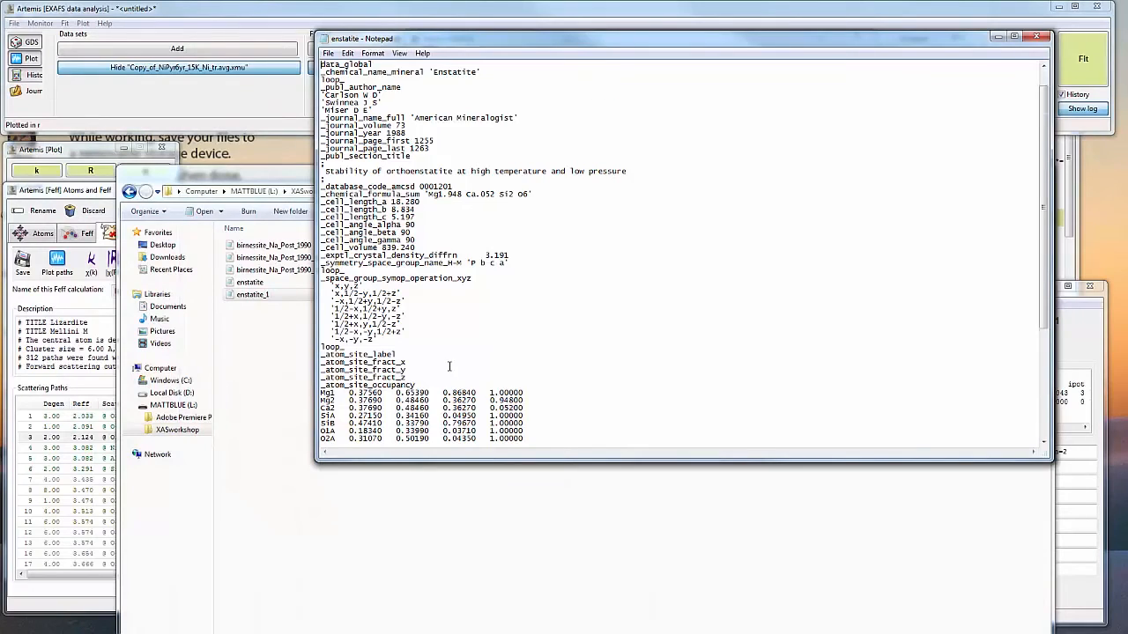
pyautogui.scroll(-8, 449, 366)
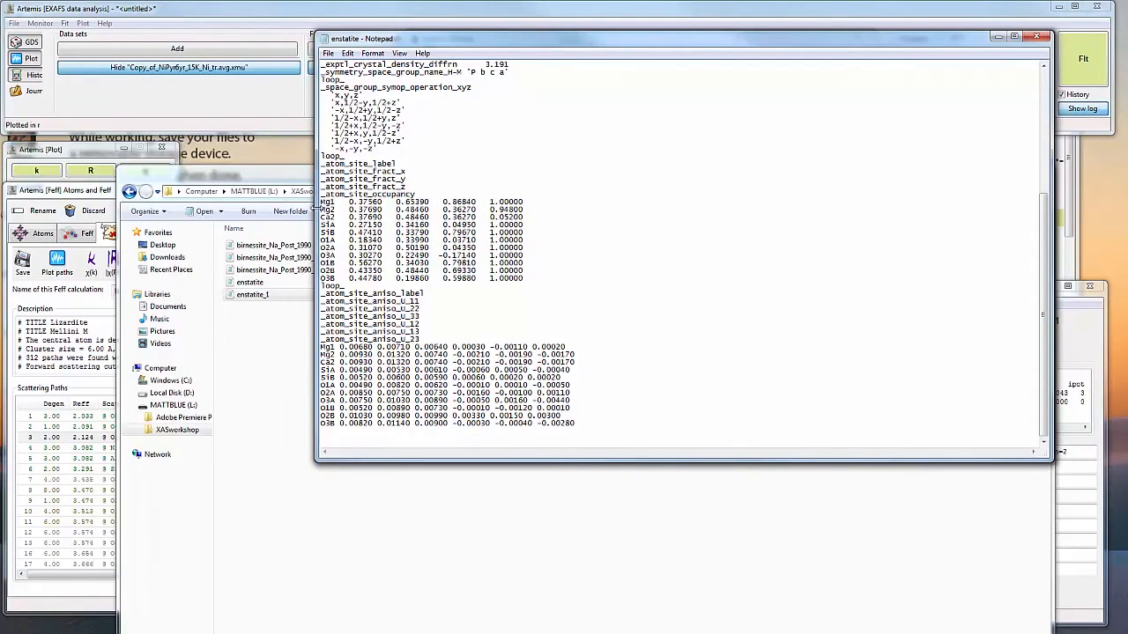
pyautogui.moveTo(321, 209); pyautogui.dragTo(527, 216)
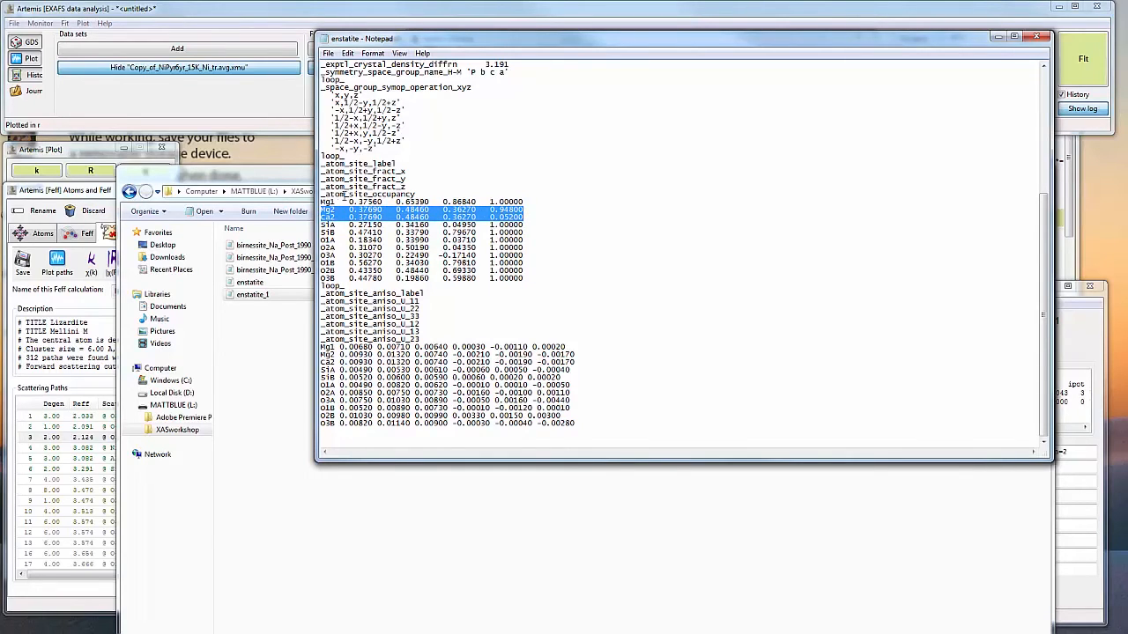
pyautogui.moveTo(336, 194); pyautogui.dragTo(412, 195)
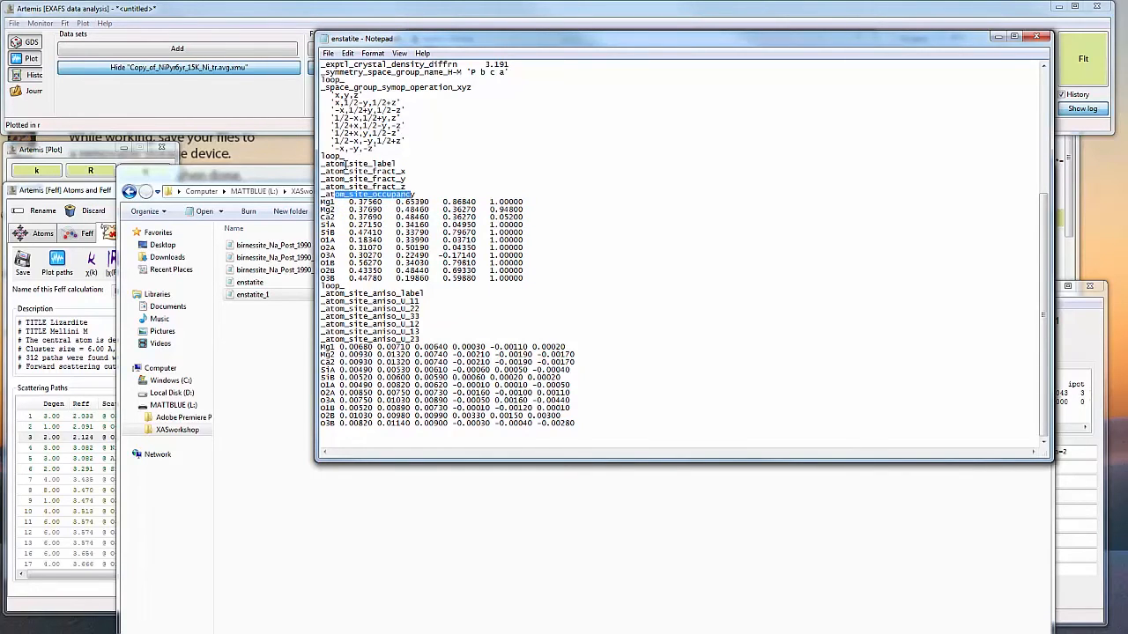
# Step: Compare the x, y and z coordinates of the Mg2 and Ca2 rows in the enstatite file, highlighting matching values and each full row
pyautogui.click(346, 165)
pyautogui.moveTo(352, 210); pyautogui.dragTo(381, 217)
pyautogui.doubleClick(377, 210)
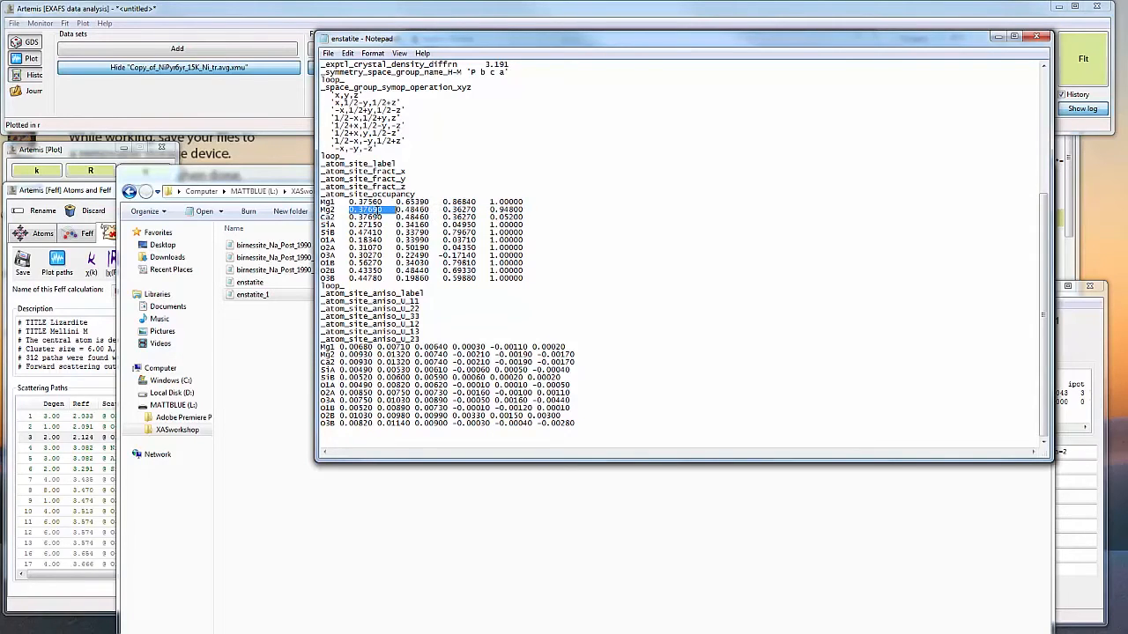
pyautogui.click(378, 217)
pyautogui.doubleClick(378, 217)
pyautogui.doubleClick(406, 211)
pyautogui.doubleClick(406, 218)
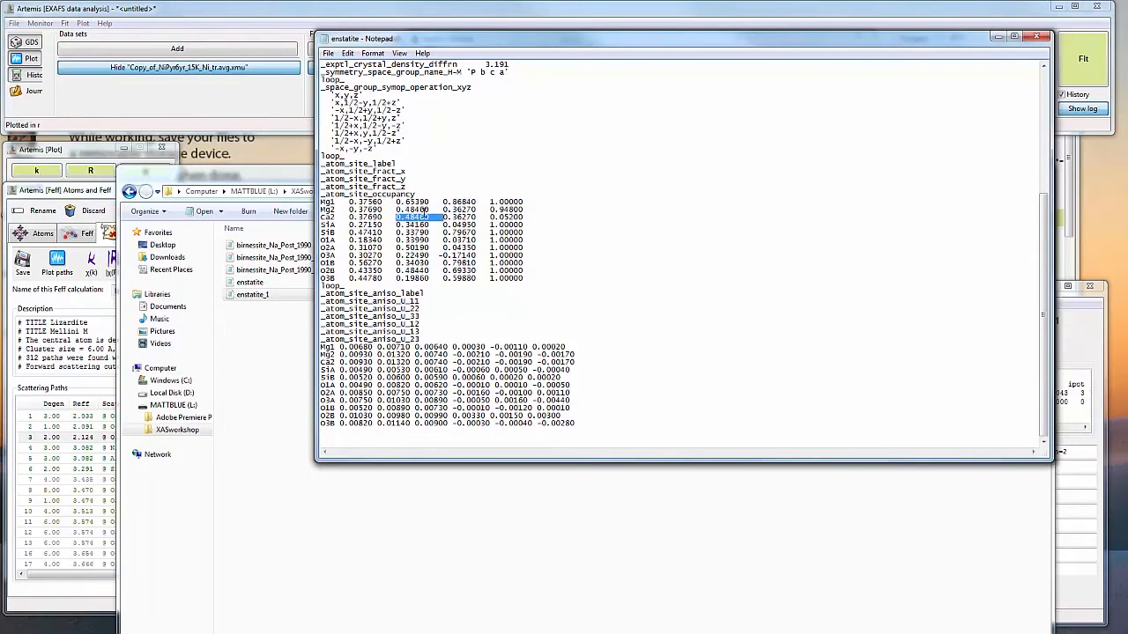
pyautogui.click(459, 210)
pyautogui.doubleClick(459, 210)
pyautogui.doubleClick(459, 218)
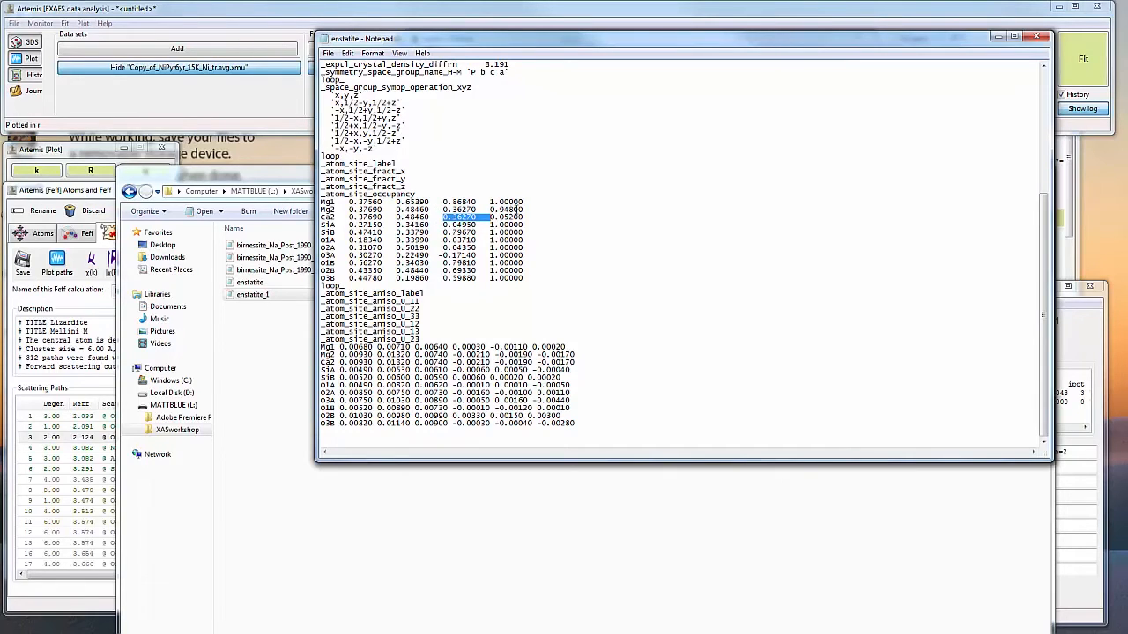
pyautogui.moveTo(522, 210); pyautogui.dragTo(320, 209)
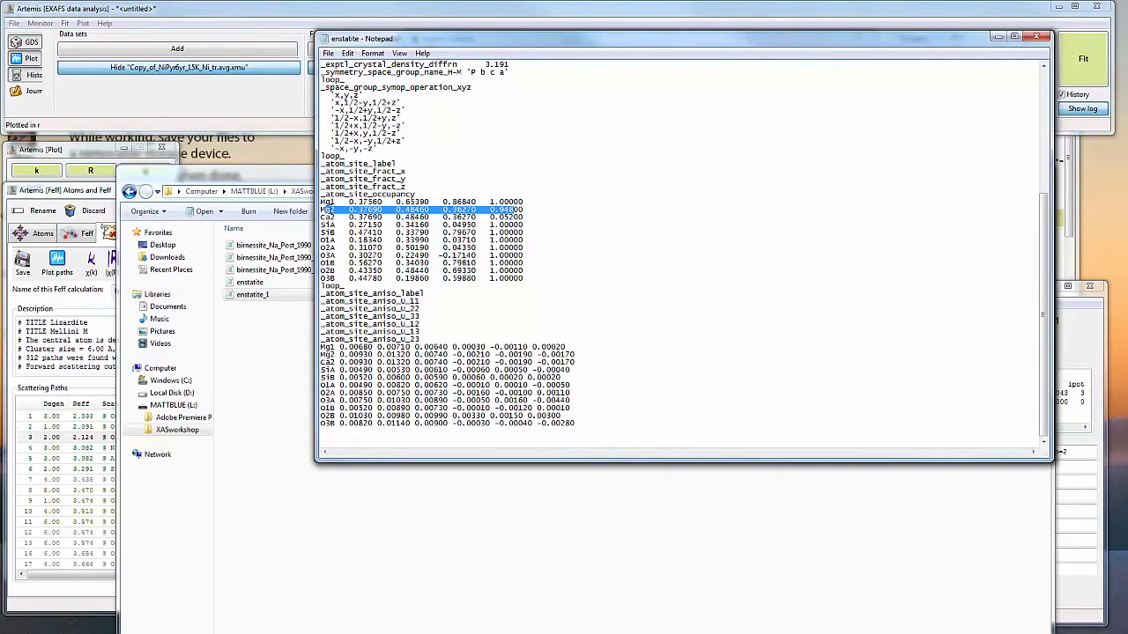
pyautogui.moveTo(523, 217); pyautogui.dragTo(283, 218)
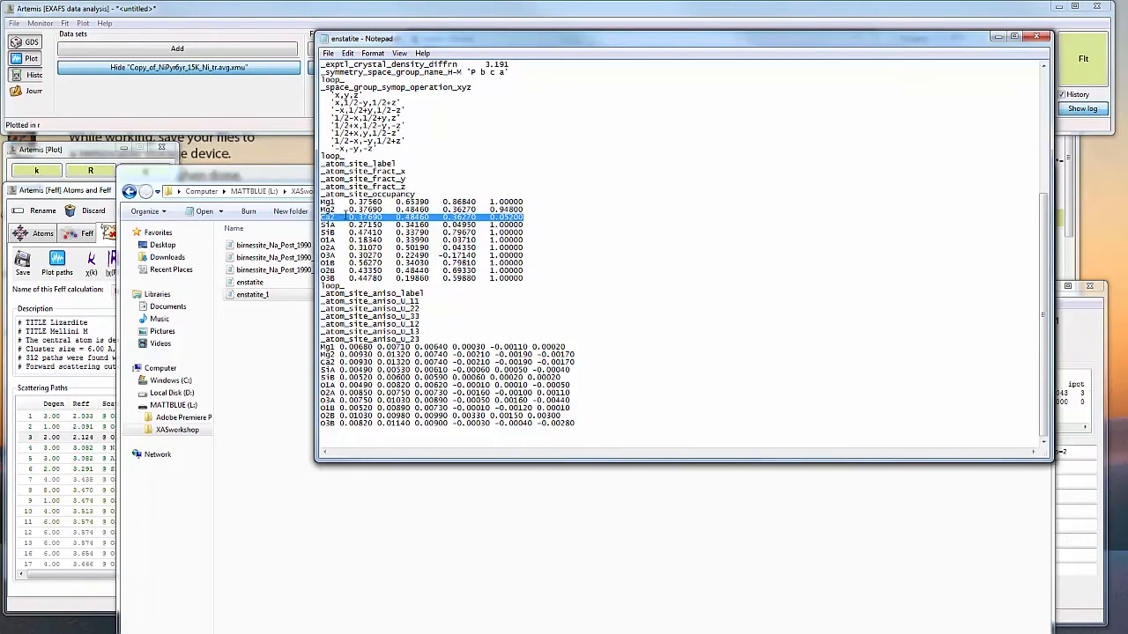
pyautogui.click(370, 210)
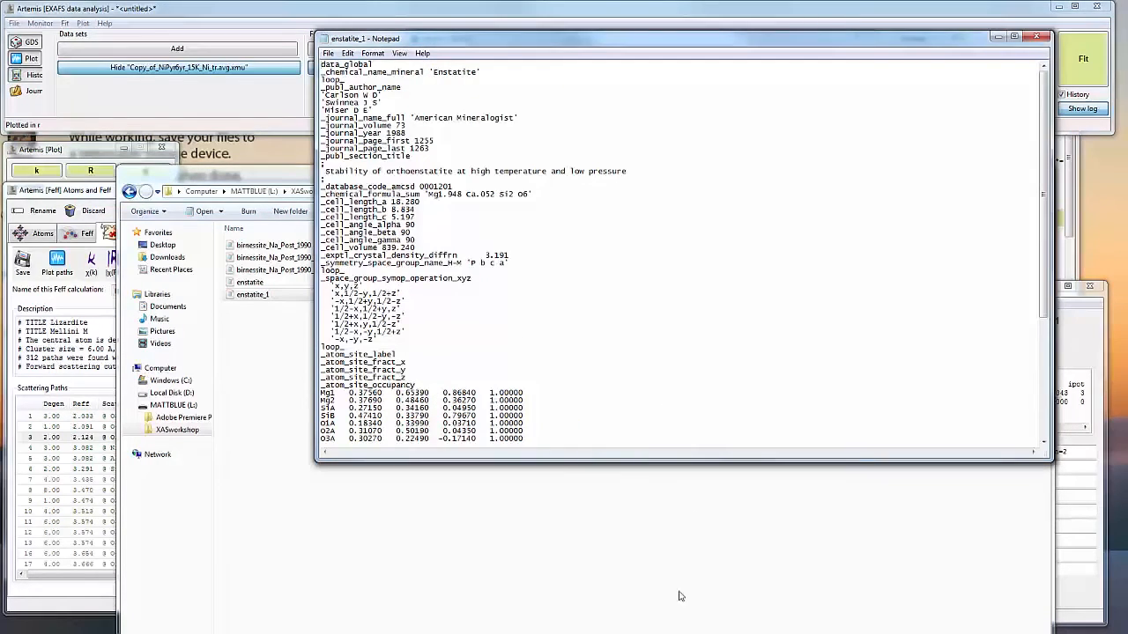
# Step: Check the Mg2 occupancy in the enstatite_1 file and close both Notepad files
pyautogui.scroll(-8, 546, 299)
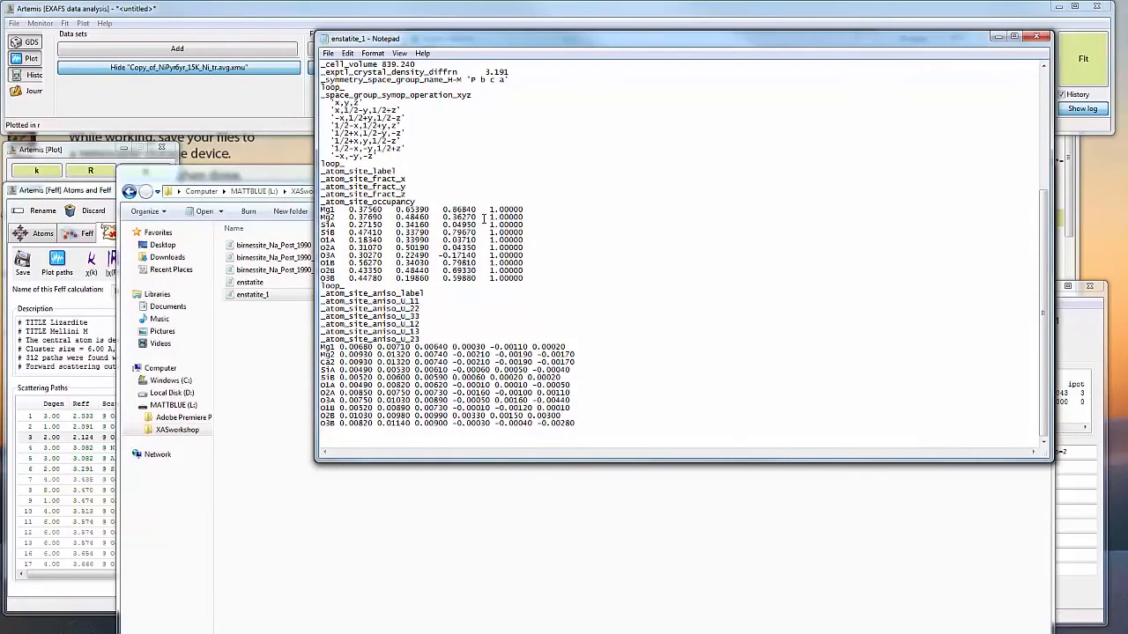
pyautogui.moveTo(490, 217); pyautogui.dragTo(525, 217)
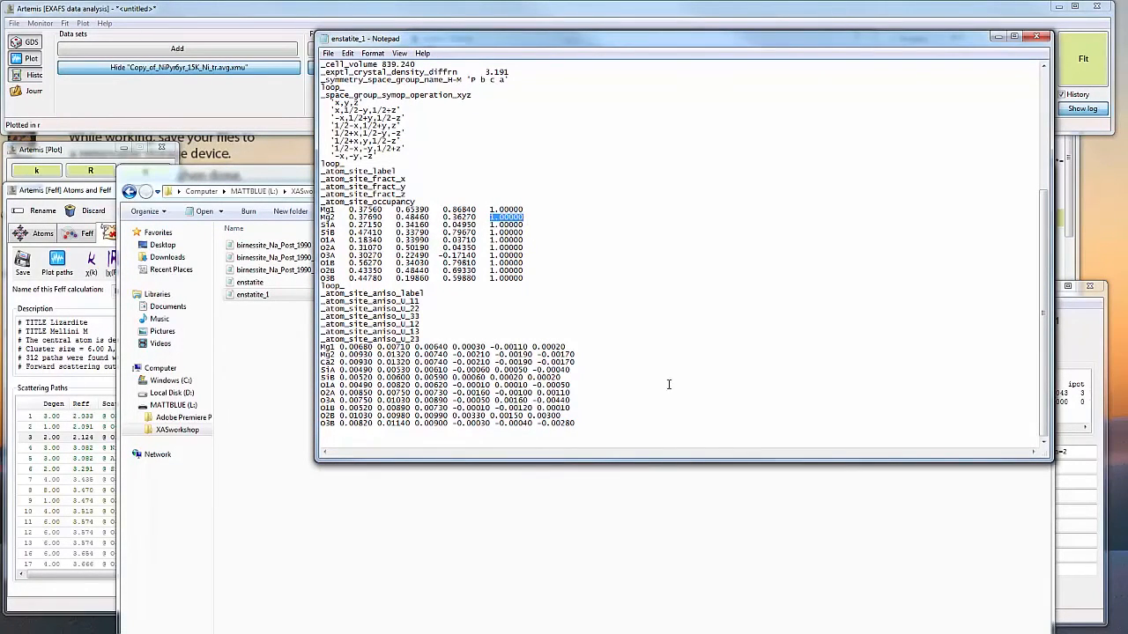
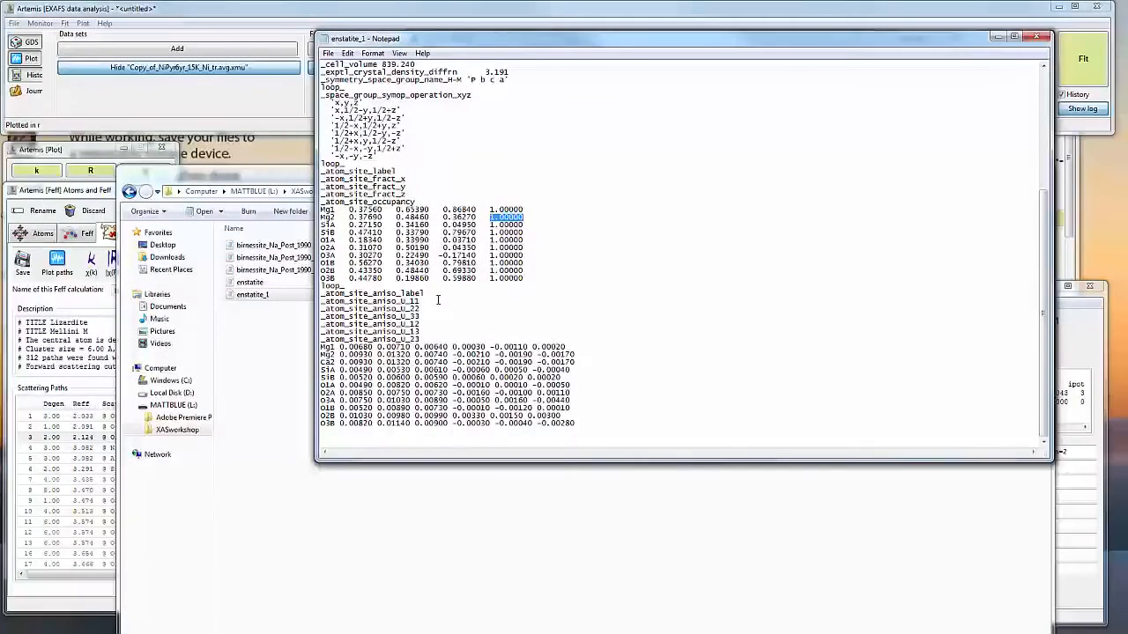
pyautogui.click(1038, 40)
pyautogui.click(1037, 40)
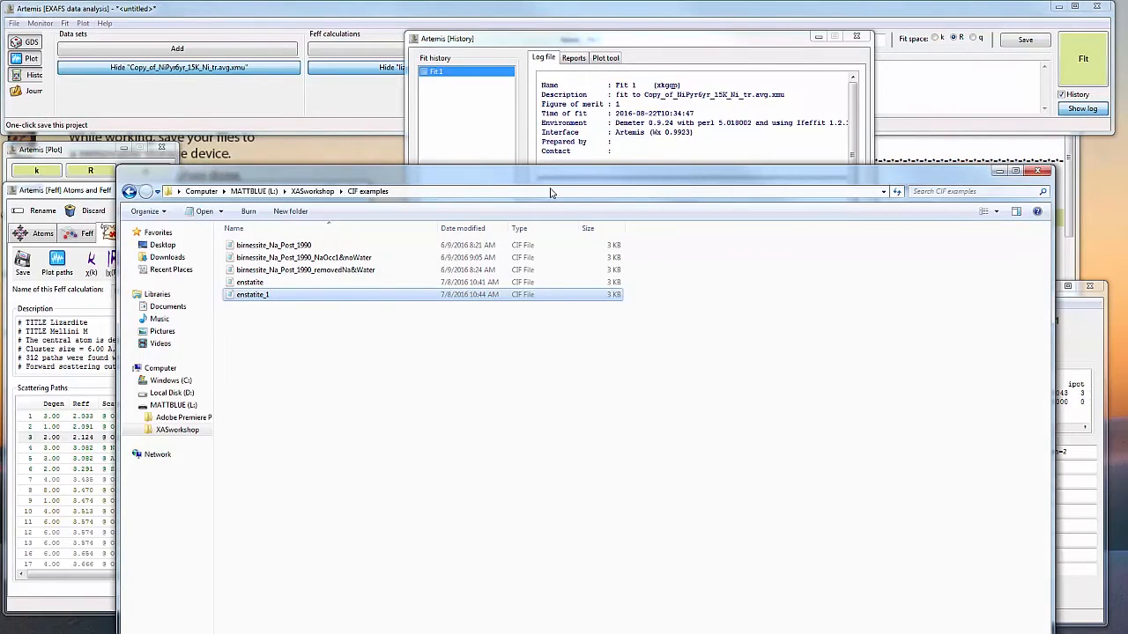
# Step: Shrink the CIF examples folder window and minimize it to return to Artemis
pyautogui.moveTo(552, 170); pyautogui.dragTo(538, 132)
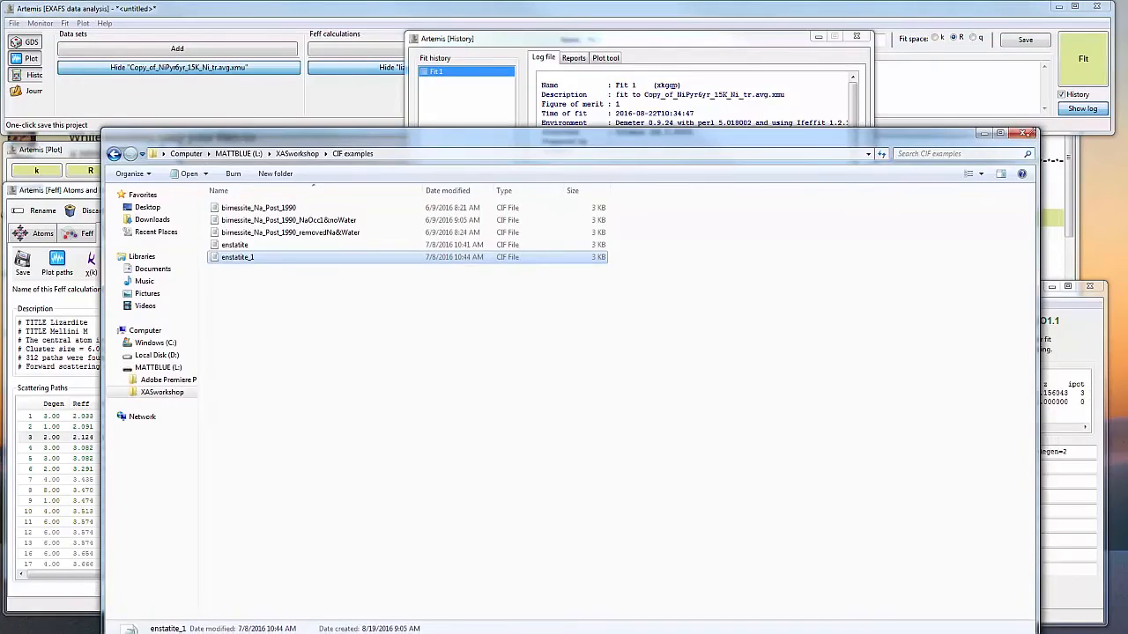
pyautogui.moveTo(1038, 131); pyautogui.dragTo(801, 221)
pyautogui.moveTo(716, 233); pyautogui.dragTo(720, 168)
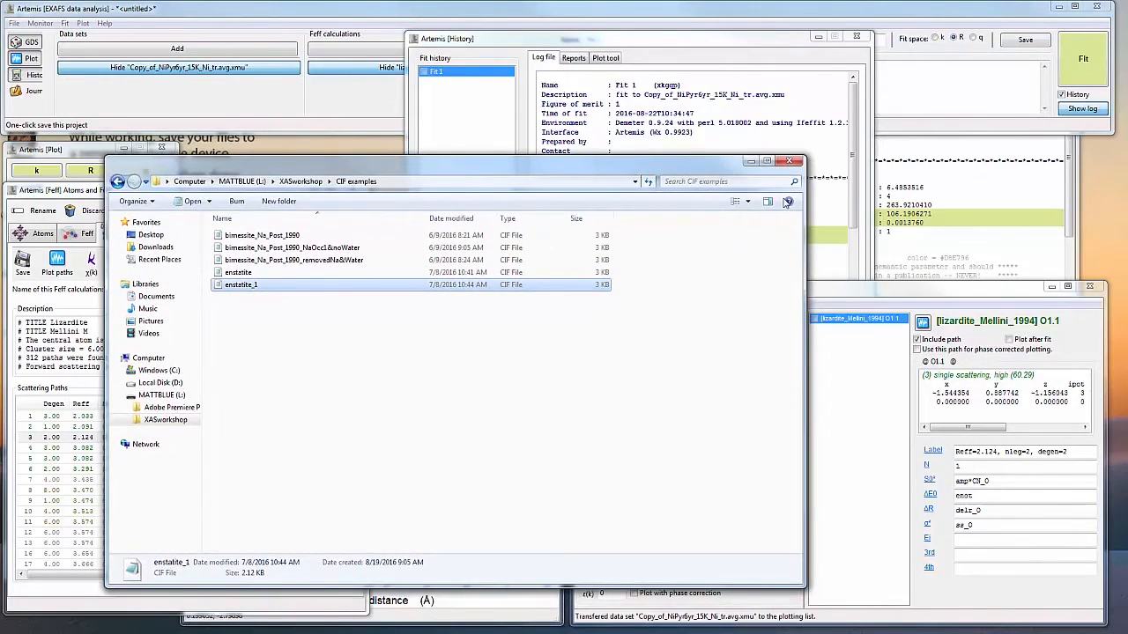
pyautogui.click(750, 162)
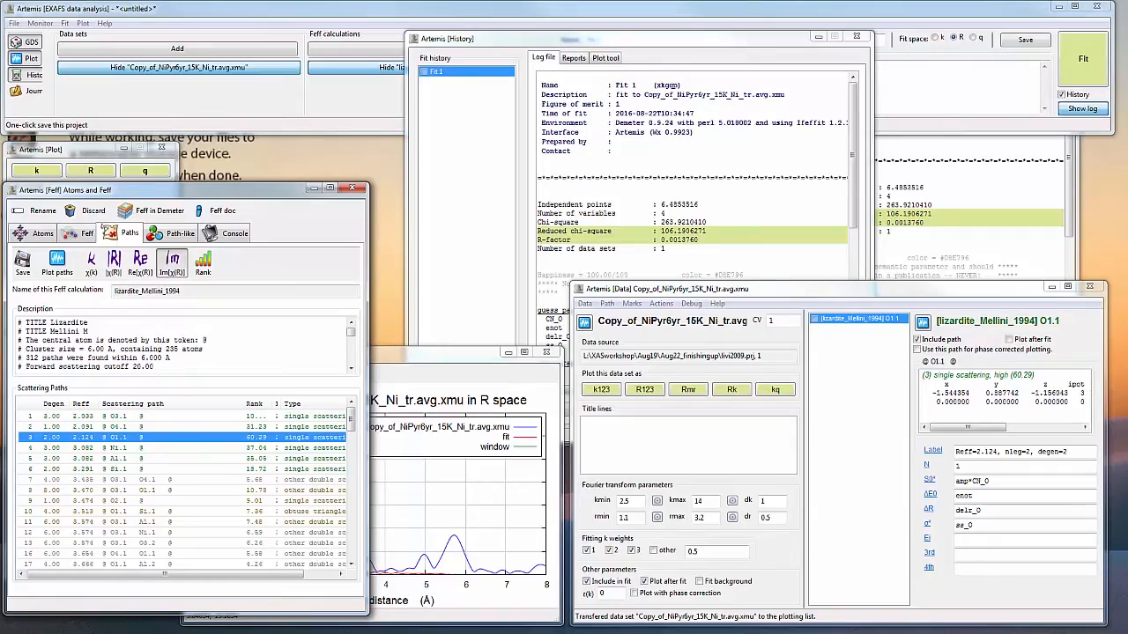
# Step: Glance at the EXAFS Fitting Protocol Summary slide in PowerPoint and return to the R-space plot in Artemis
pyautogui.hotkey('alt', 'Tab')
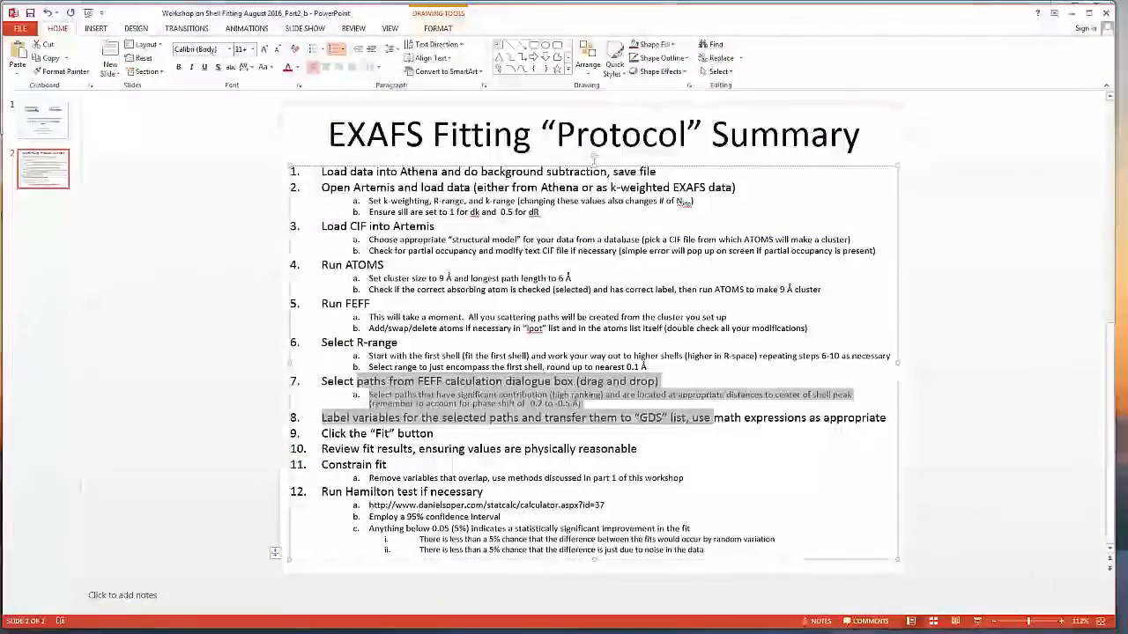
pyautogui.hotkey('alt', 'Tab')
pyautogui.click(474, 368)
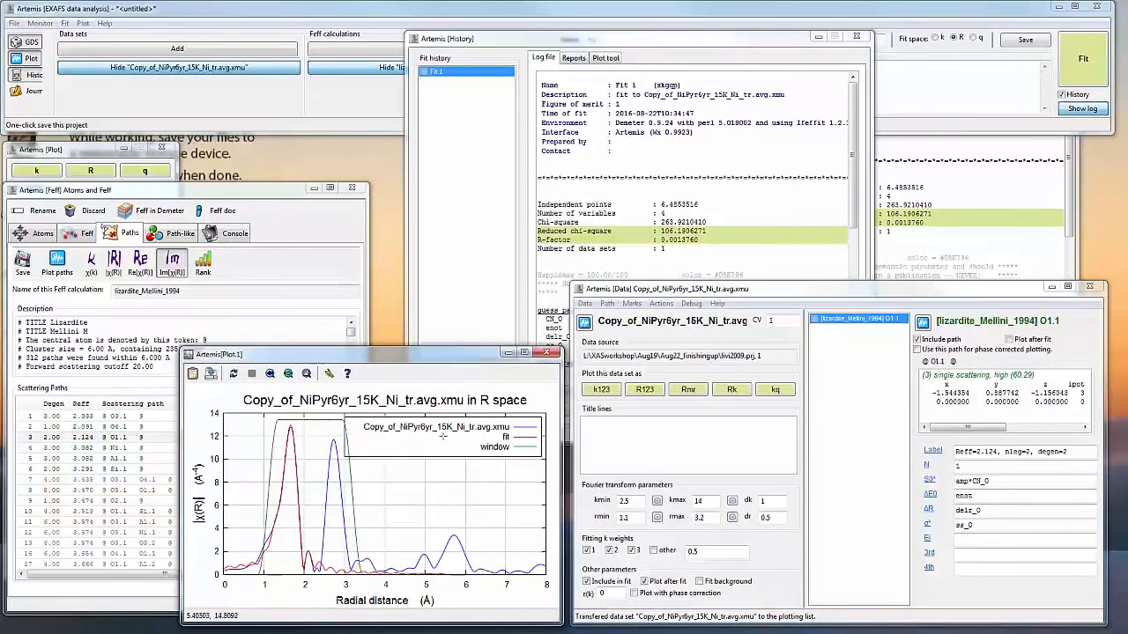
# Step: Check the second-shell peak in the R-space plot against the Ni1.1, Al1.1 and Si1.1 scattering paths of the lizardite Feff calculation
pyautogui.click(275, 188)
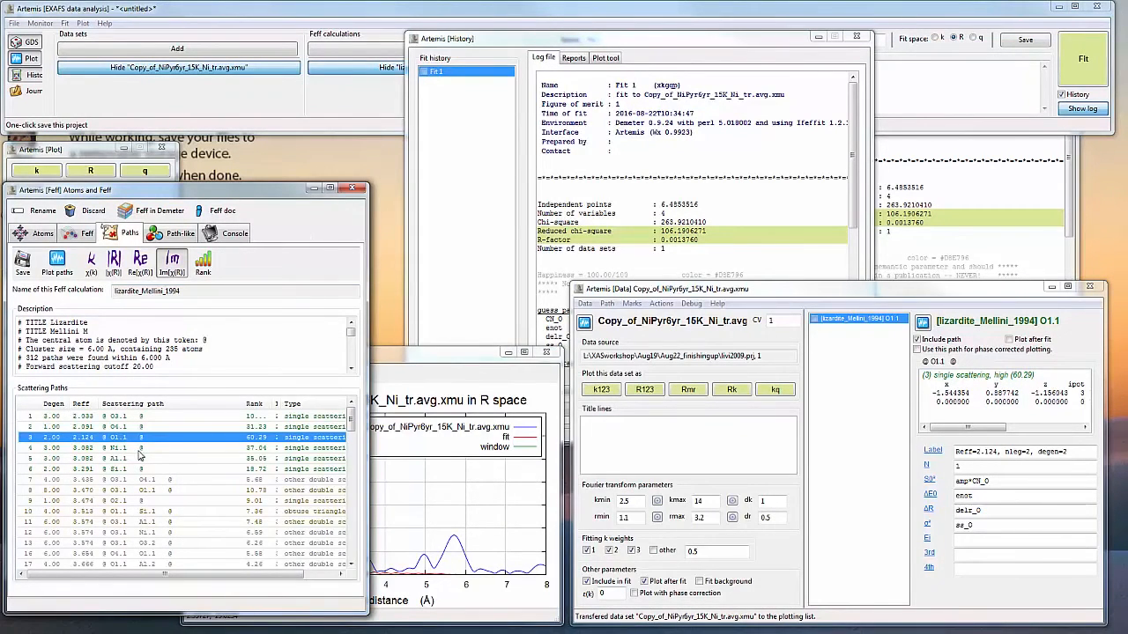
pyautogui.click(405, 359)
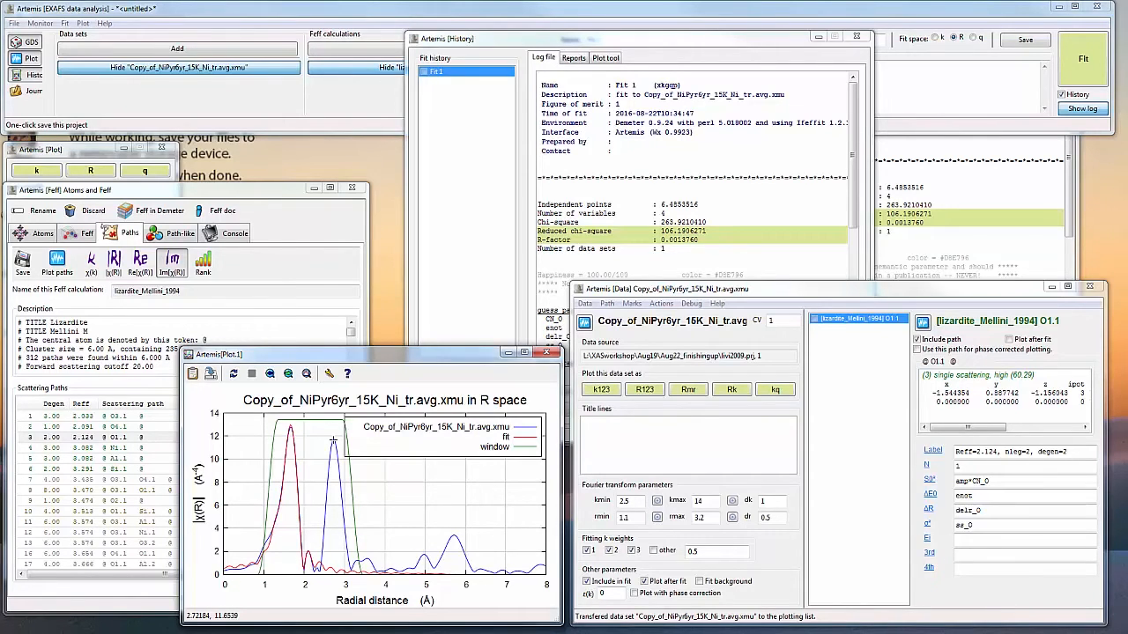
pyautogui.click(277, 192)
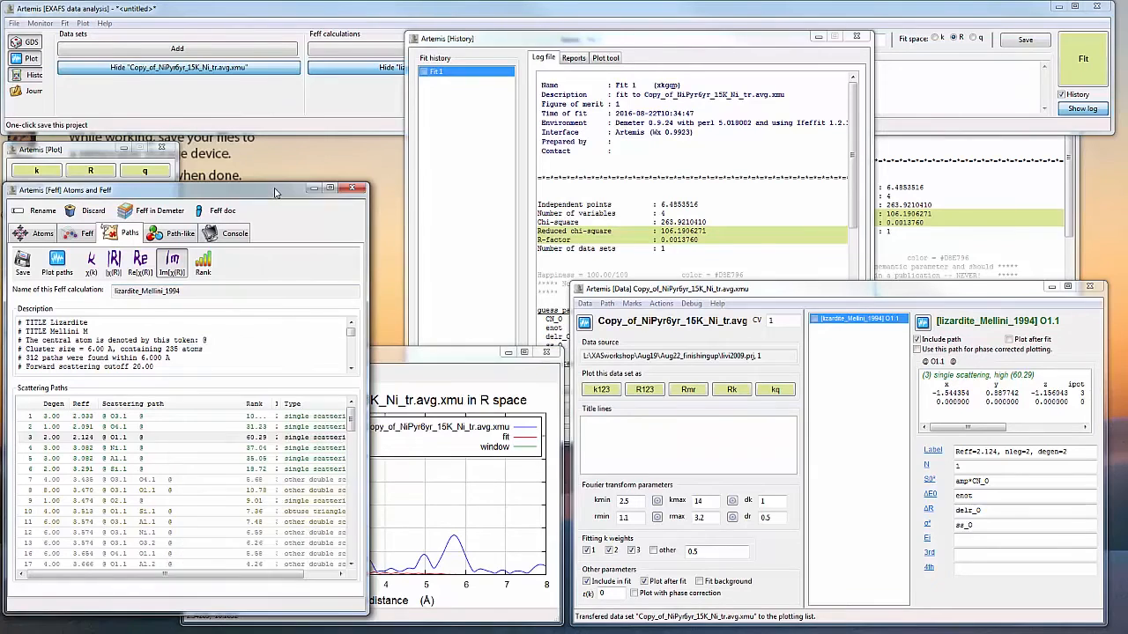
pyautogui.click(146, 449)
pyautogui.click(153, 459)
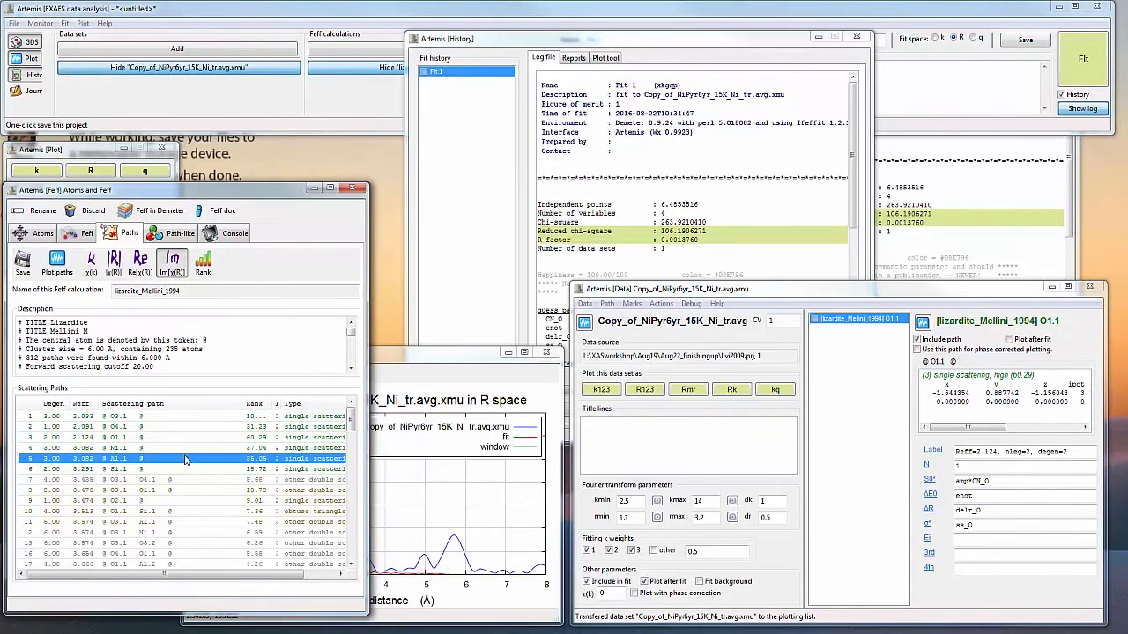
pyautogui.click(147, 473)
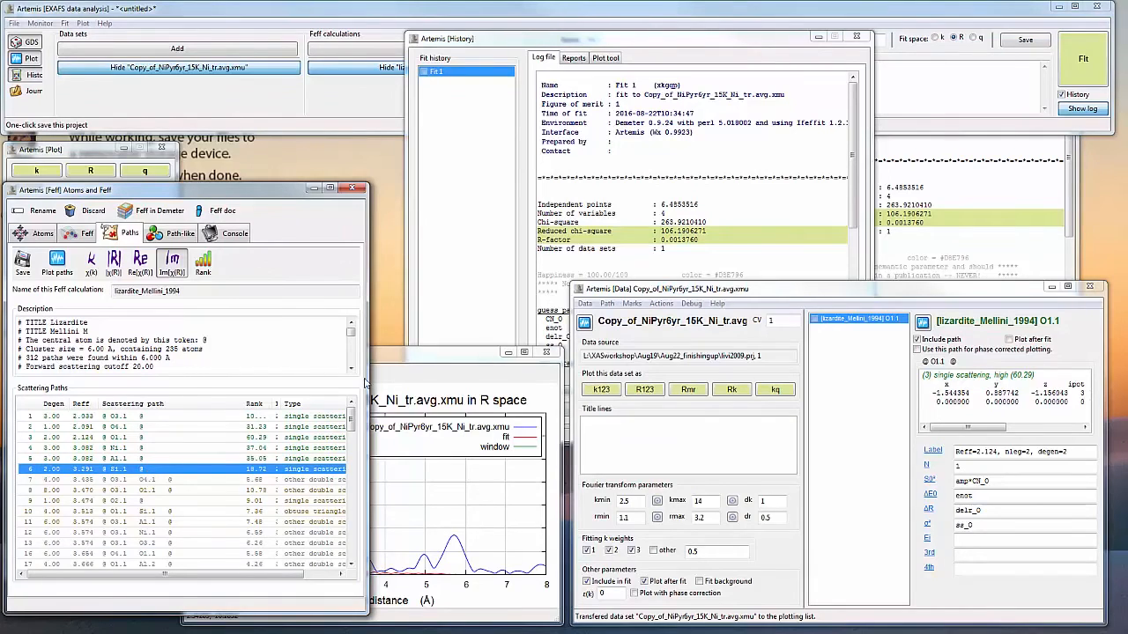
# Step: Add the lizardite Ni.1 scattering path to the data set, with N set to 1 and S0² to amp*CN_Ni
pyautogui.click(151, 450)
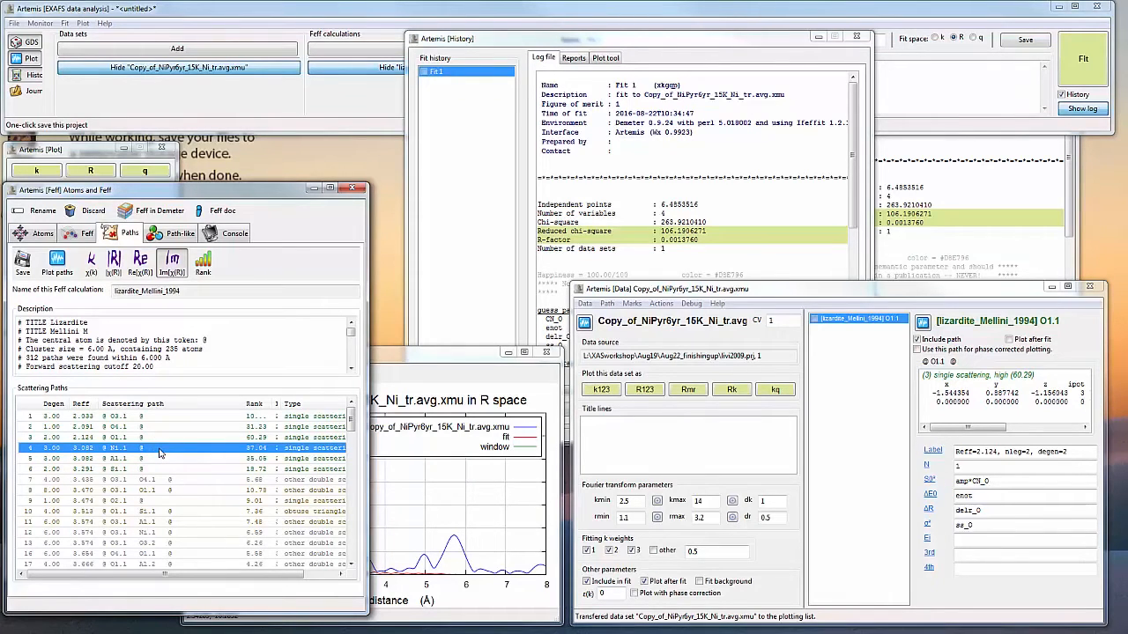
pyautogui.moveTo(160, 453); pyautogui.dragTo(828, 421)
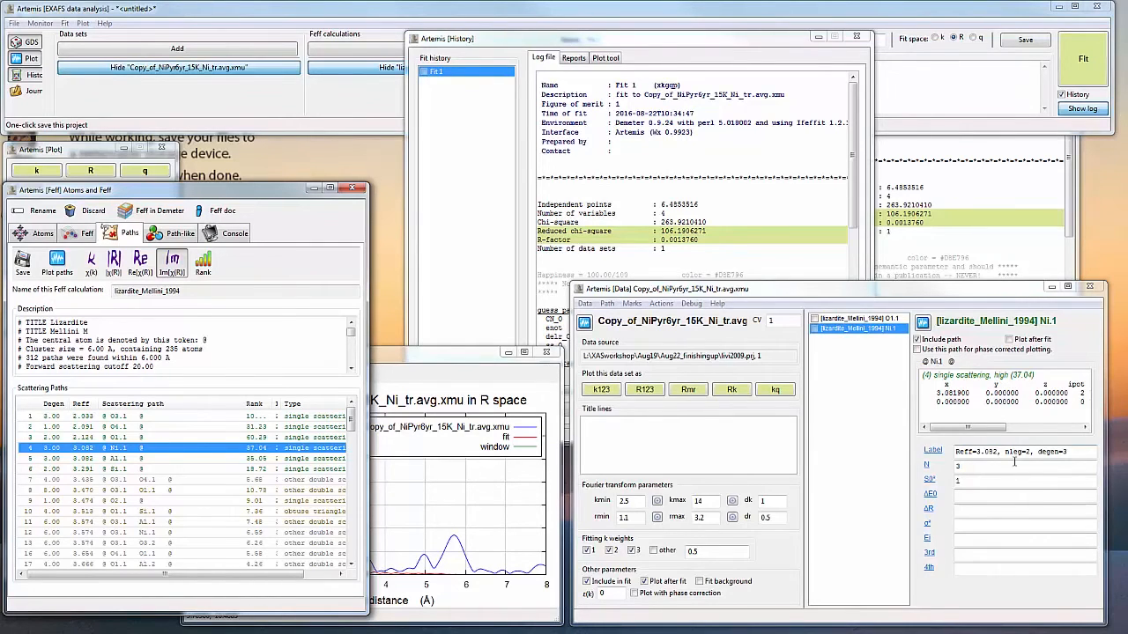
pyautogui.click(947, 466)
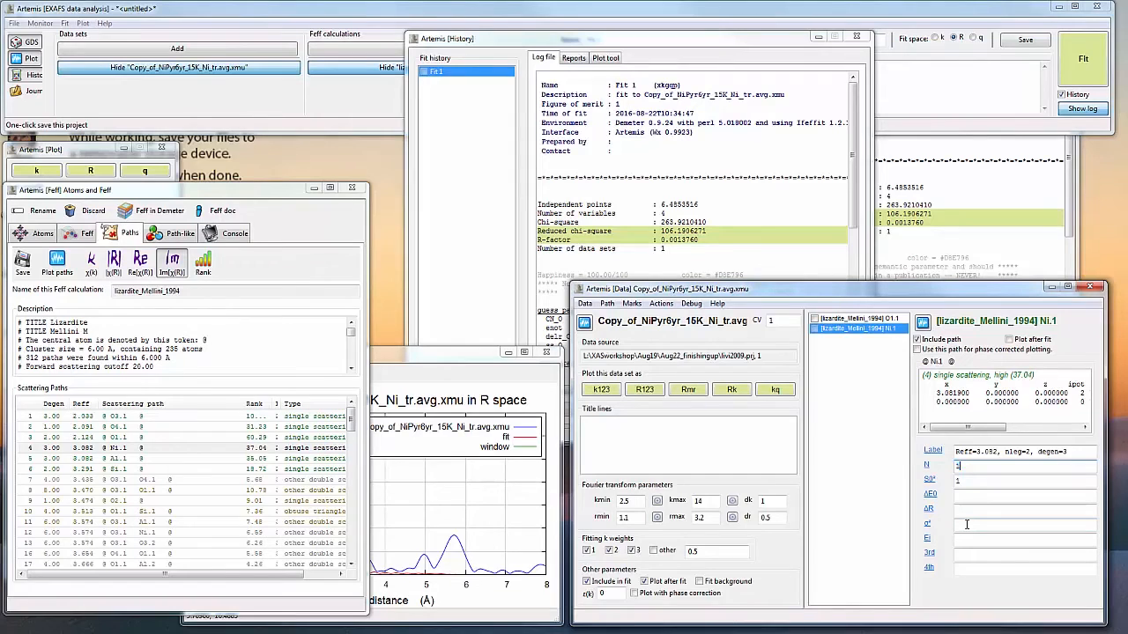
pyautogui.press('Tab')
pyautogui.write('amp')
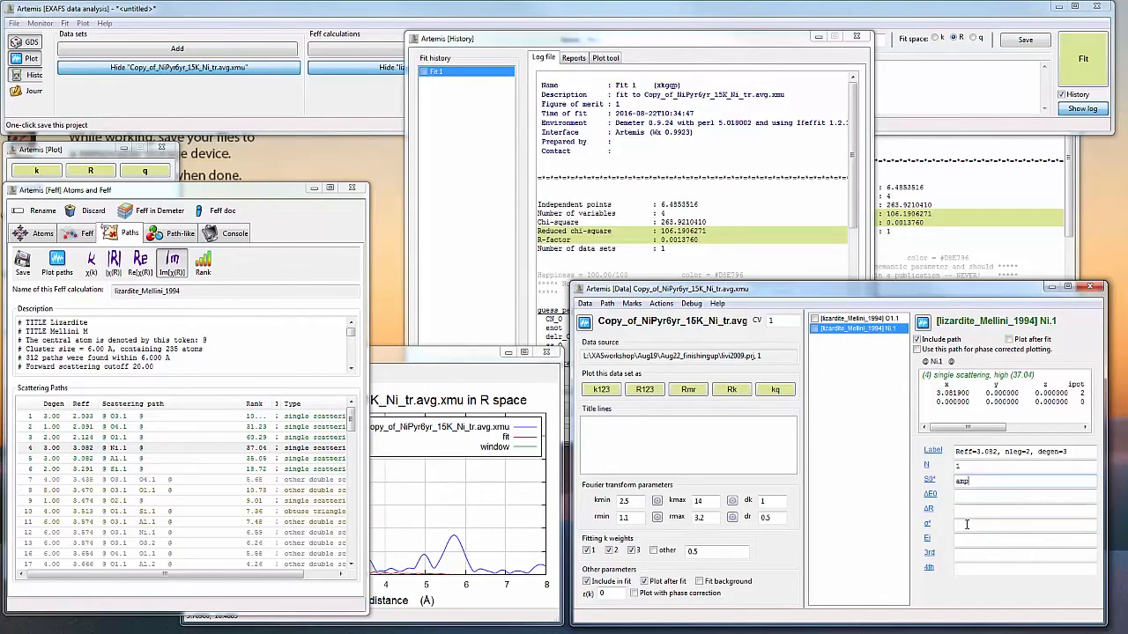
pyautogui.write('*')
pyautogui.write('CNO')
pyautogui.write('Ni')
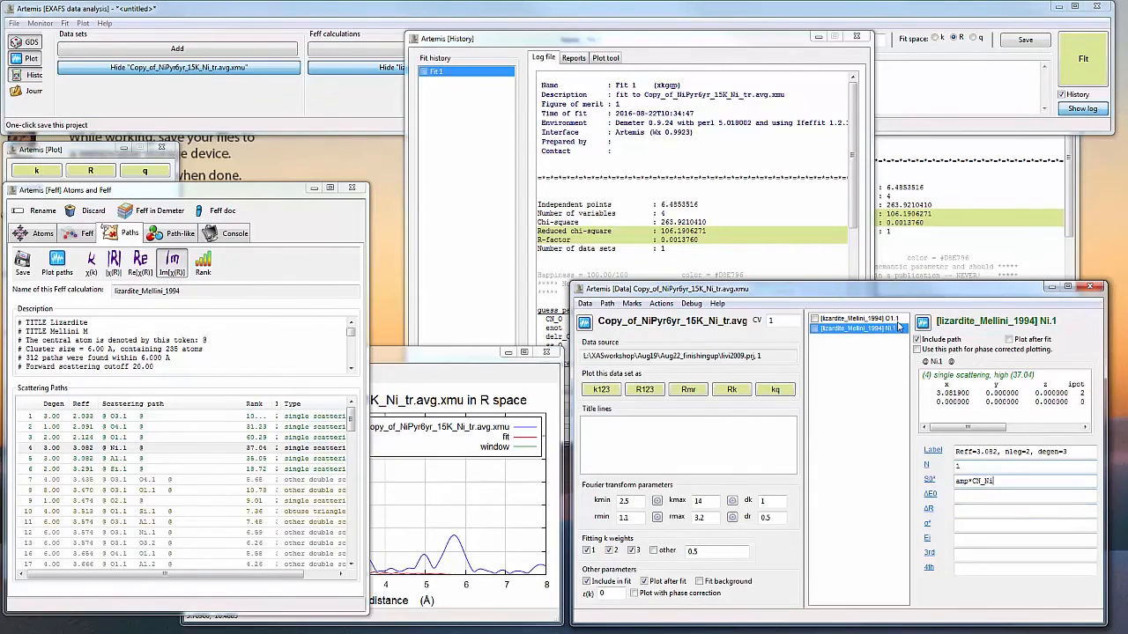
pyautogui.click(898, 321)
pyautogui.click(893, 331)
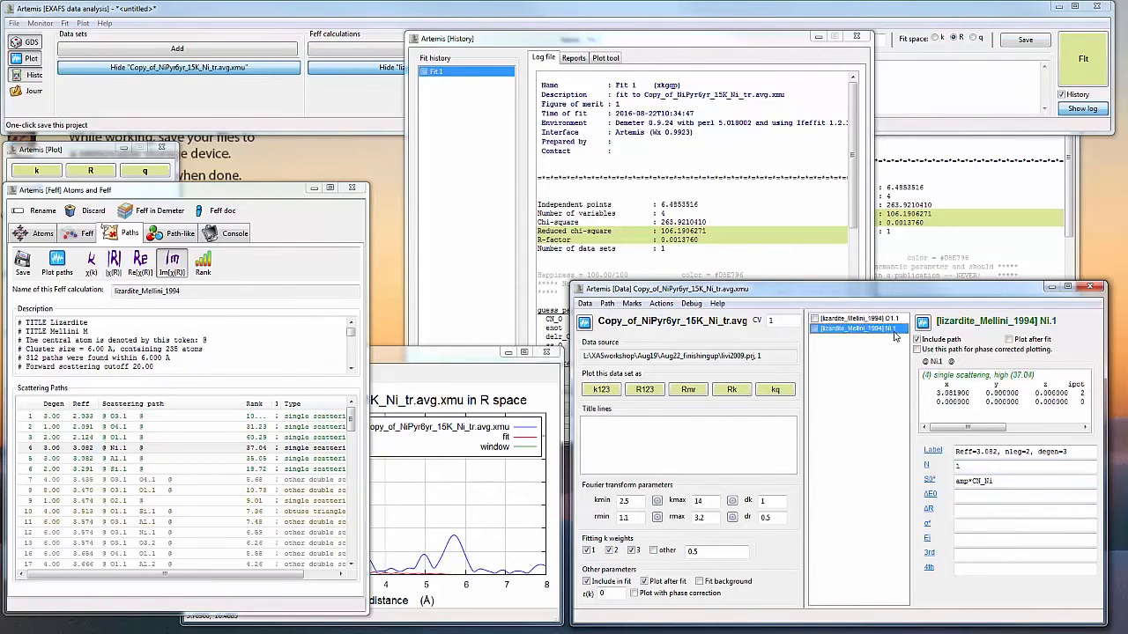
# Step: Show the Guess, Def, Set parameters list and define CN_Ni as a guess parameter
pyautogui.rightClick(965, 482)
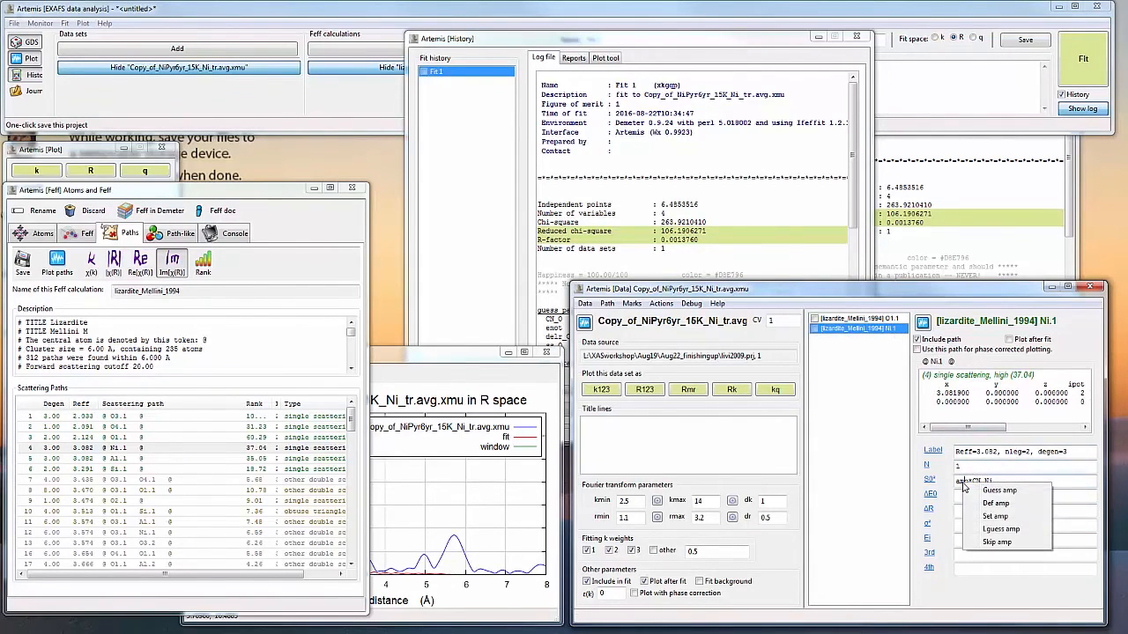
pyautogui.rightClick(988, 483)
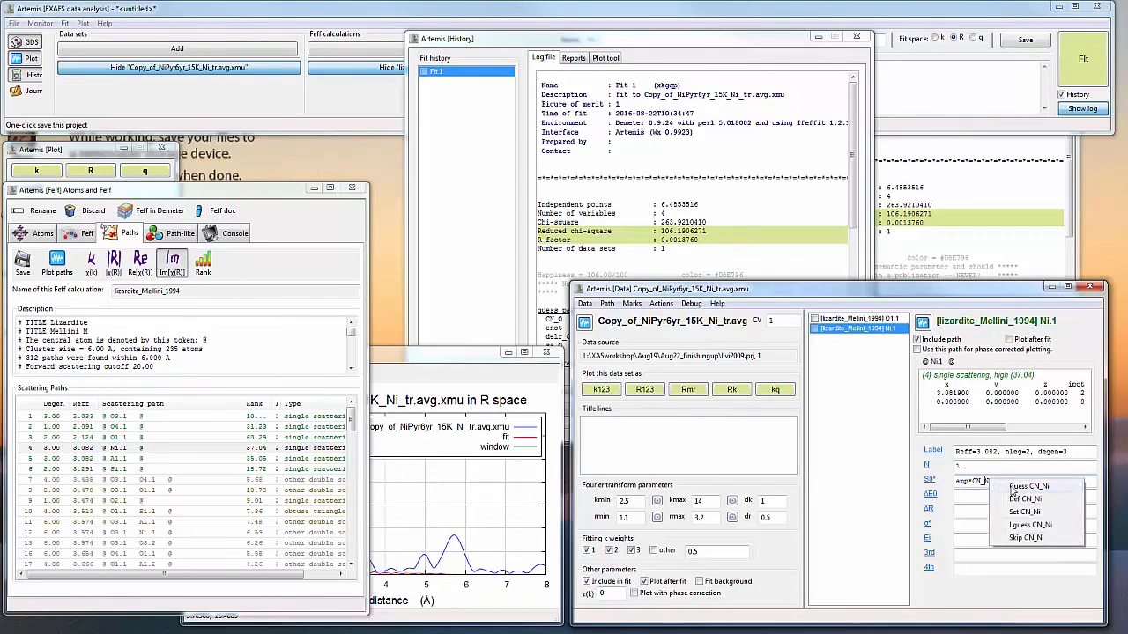
pyautogui.click(32, 46)
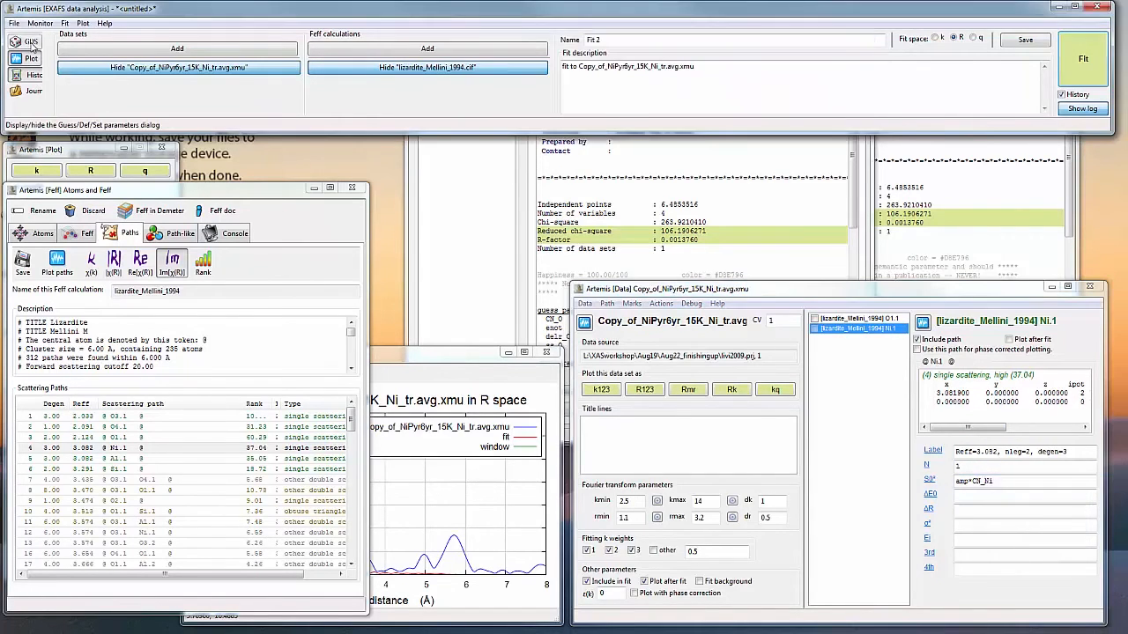
pyautogui.click(32, 42)
pyautogui.rightClick(987, 482)
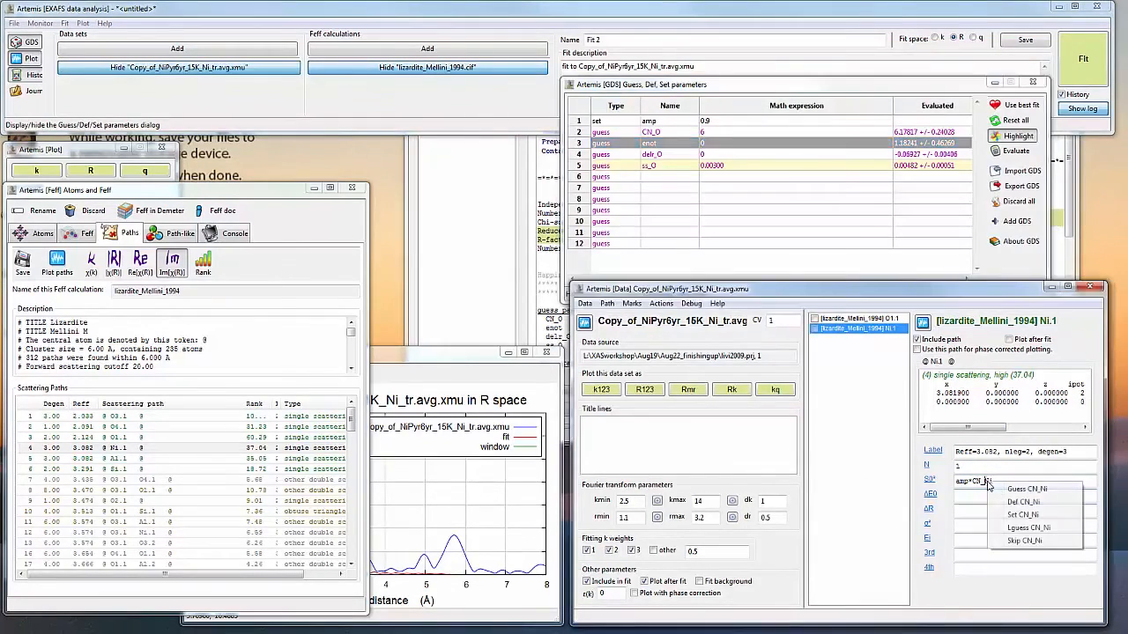
pyautogui.click(1020, 490)
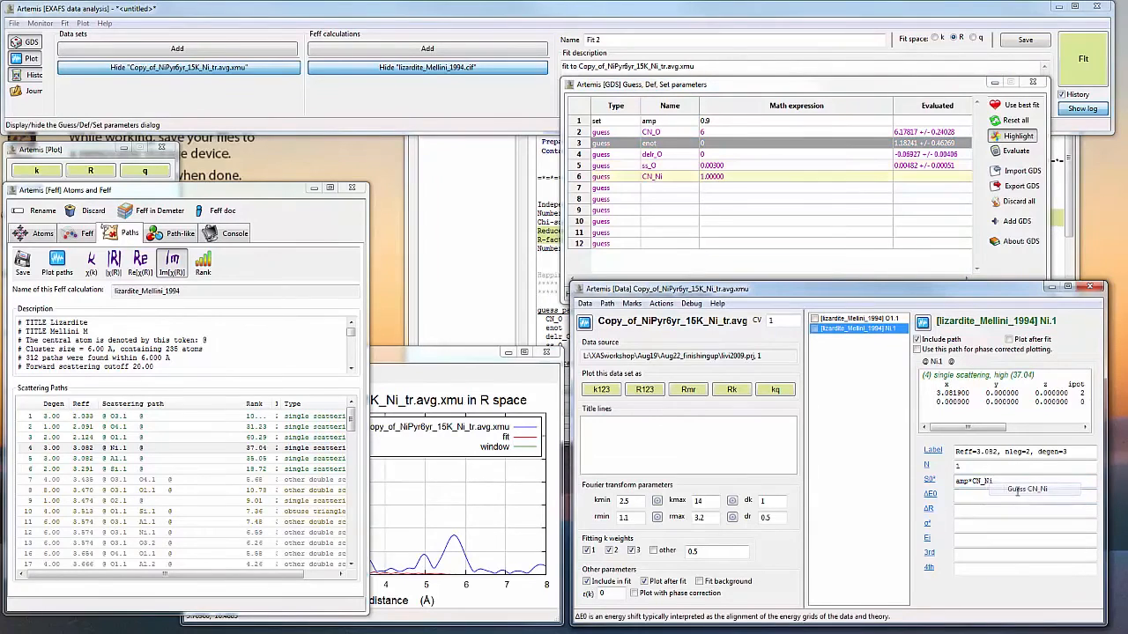
# Step: Set the Ni.1 path's ΔE0 to enot, ΔR to delr_Ni and σ² to ss_Ni
pyautogui.click(974, 499)
pyautogui.write('enot')
pyautogui.press('Tab')
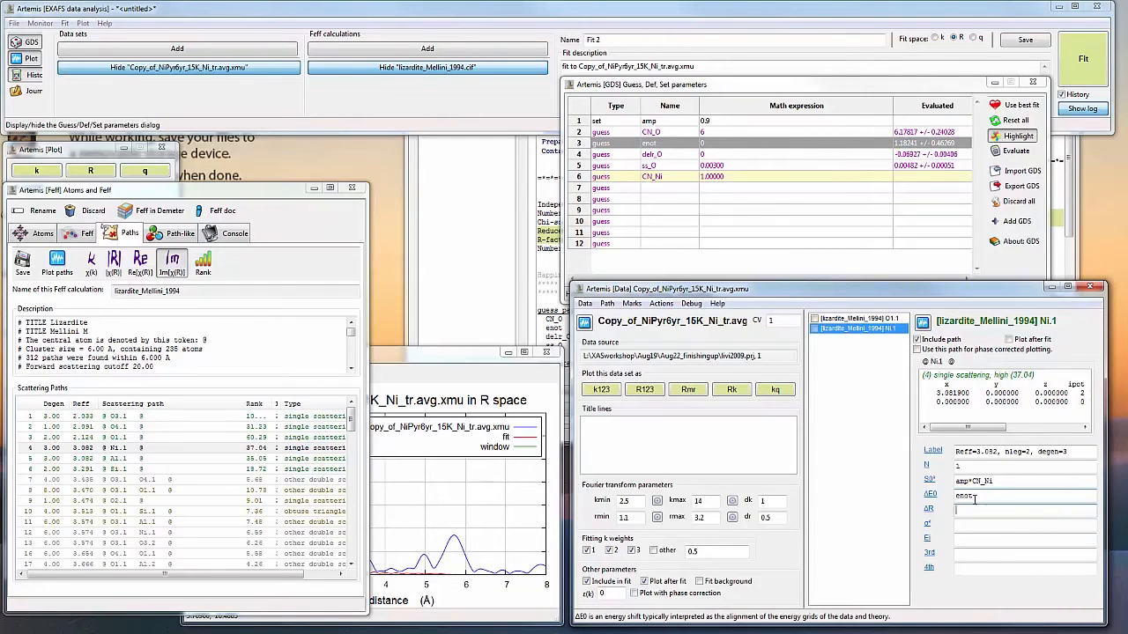
pyautogui.write('delr')
pyautogui.write('_Ni')
pyautogui.press('Tab')
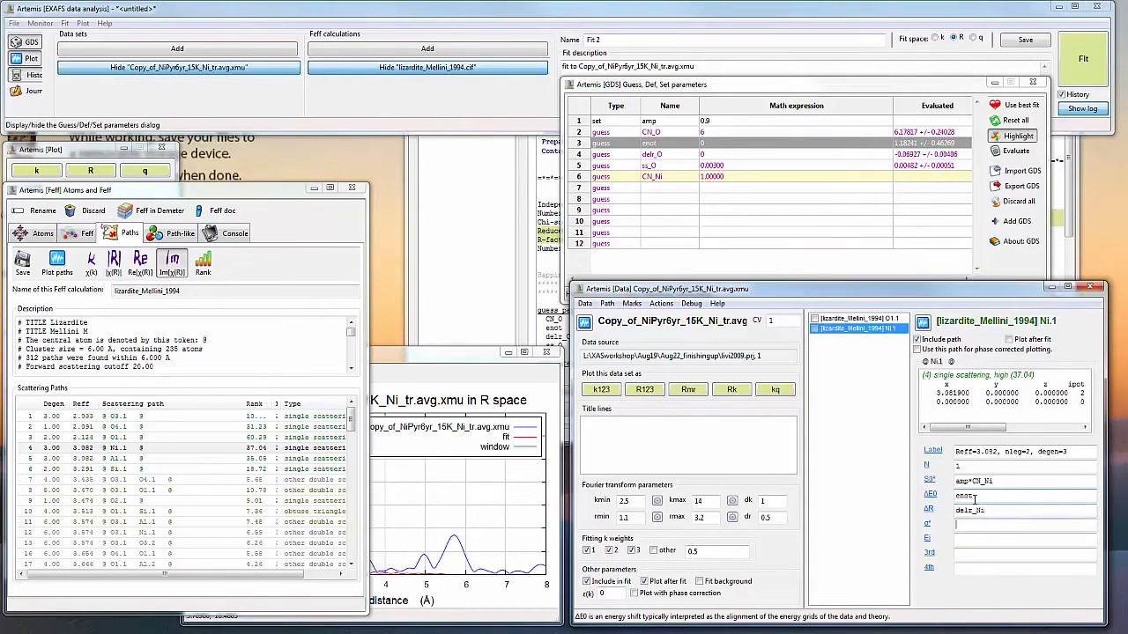
pyautogui.write('ss_Ni')
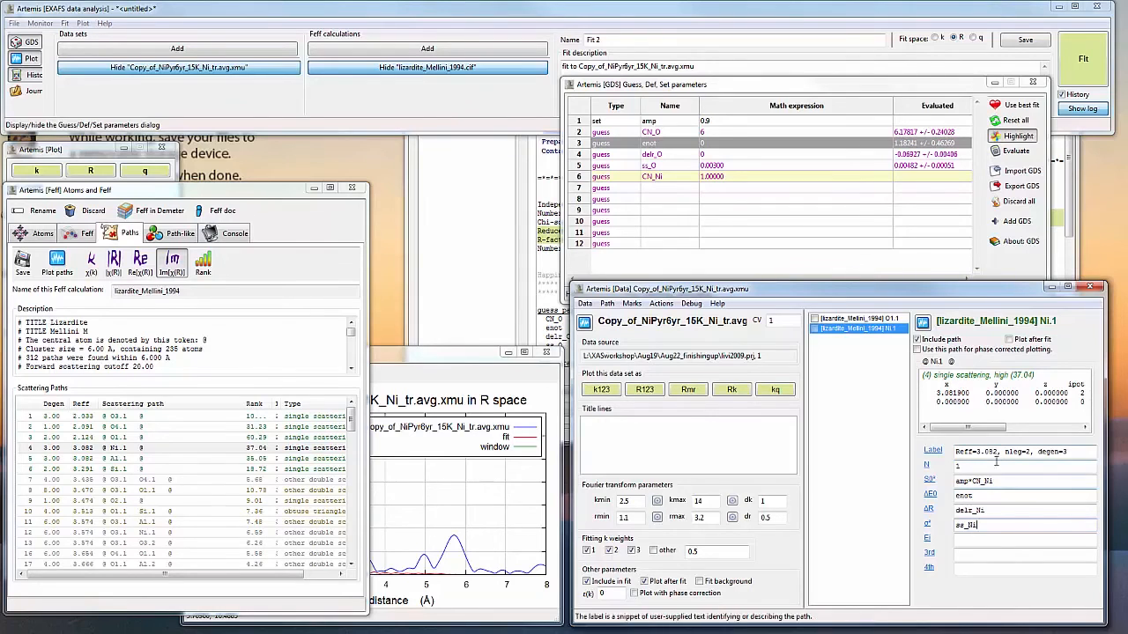
# Step: Define delr_Ni and ss_Ni of the Ni.1 path as guess parameters
pyautogui.rightClick(1004, 510)
pyautogui.click(1013, 521)
pyautogui.rightClick(1009, 524)
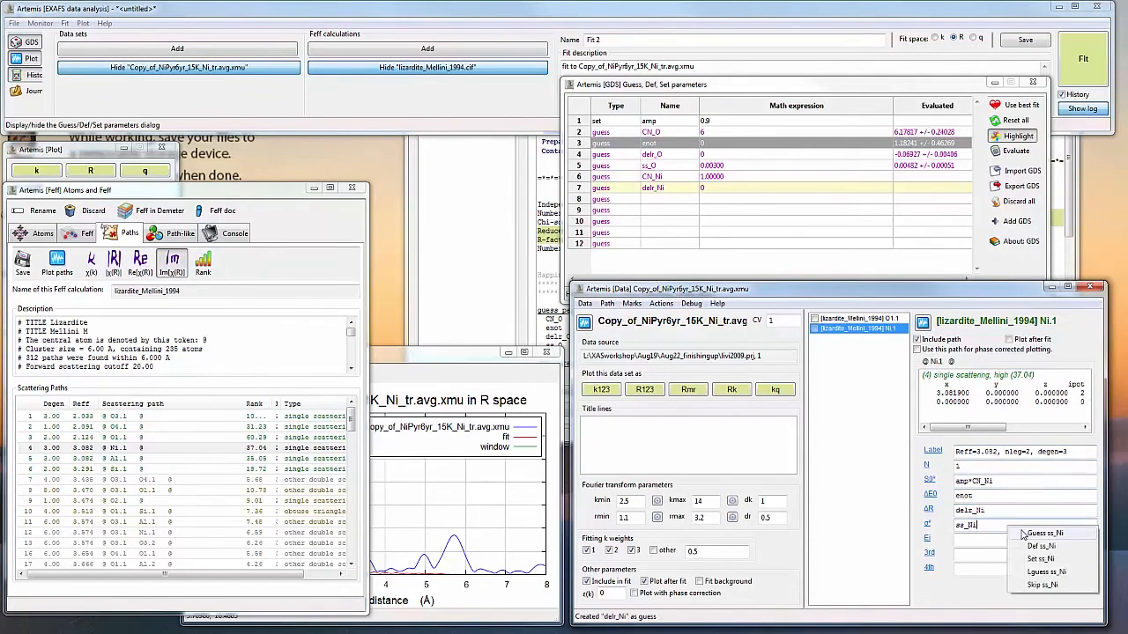
pyautogui.click(1020, 534)
# Step: Run the fit with the O.1 and Ni.1 paths and compare data and fit in k space and as R-space magnitude
pyautogui.click(1083, 66)
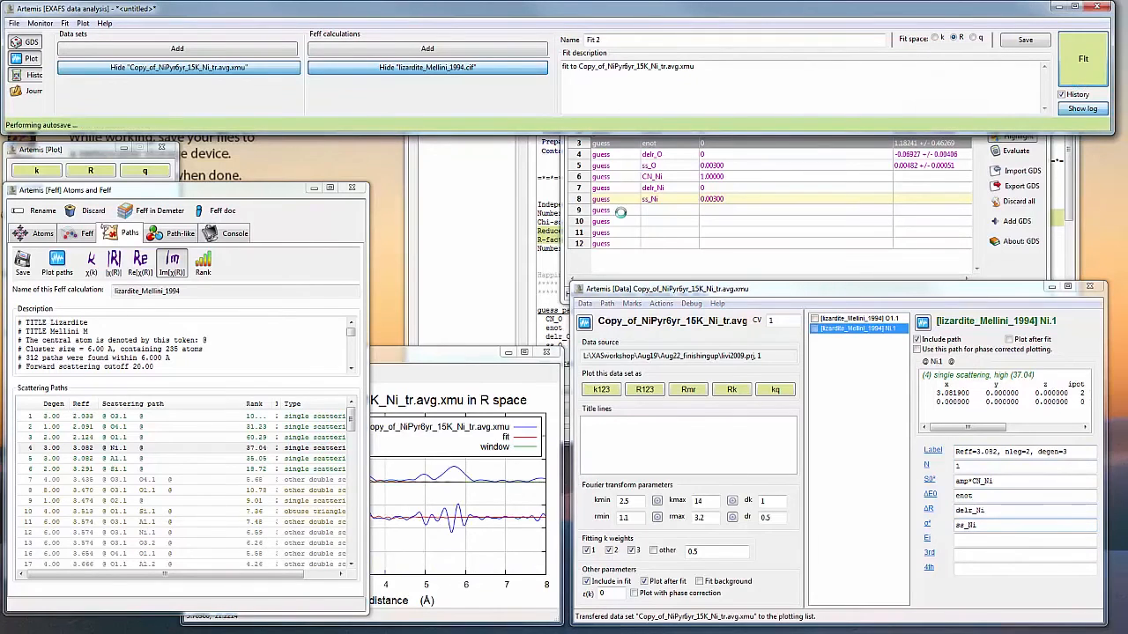
pyautogui.click(468, 358)
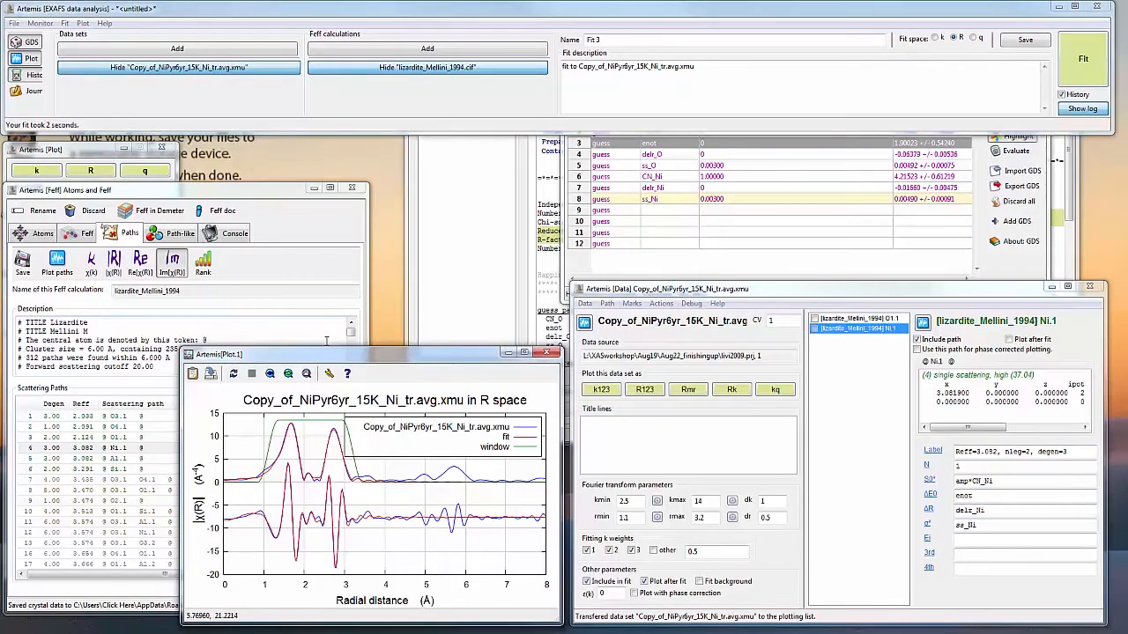
pyautogui.click(90, 170)
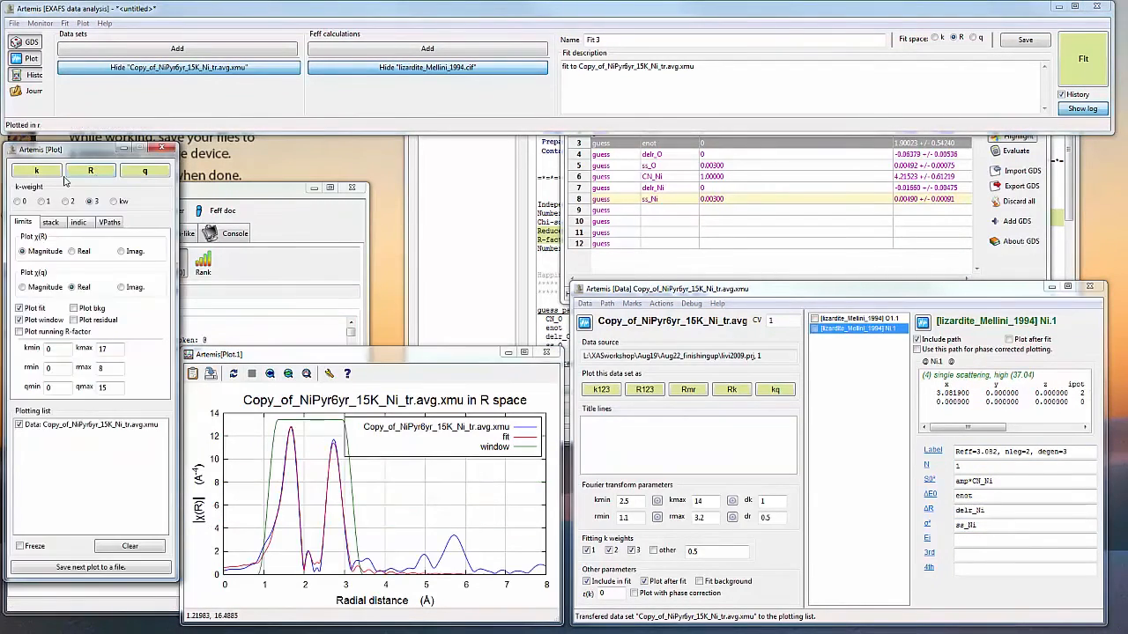
pyautogui.click(51, 172)
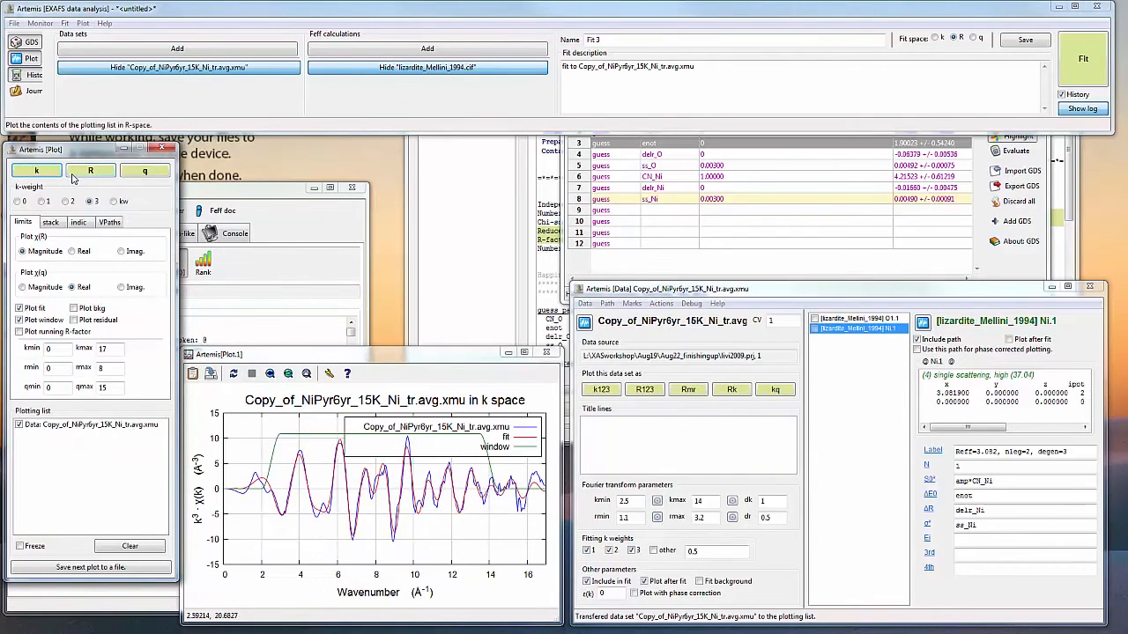
pyautogui.click(85, 171)
pyautogui.click(81, 254)
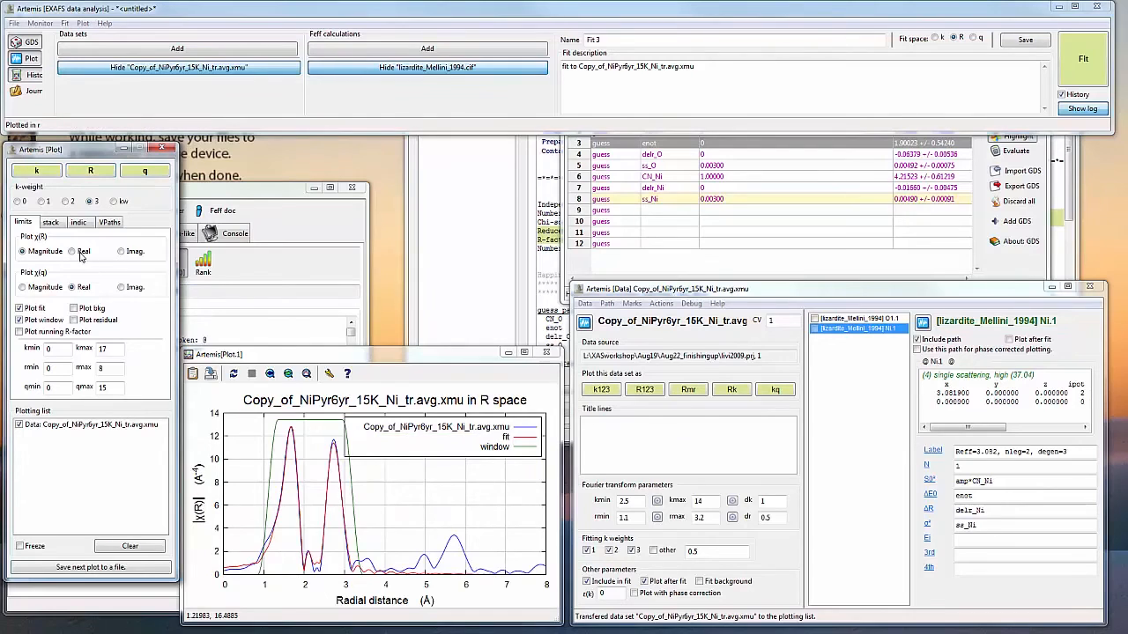
pyautogui.click(47, 255)
# Step: Review the Fit 2 log for the fit statistics, CN_Ni, correlations and path distances, and replot the fit in k space
pyautogui.click(529, 269)
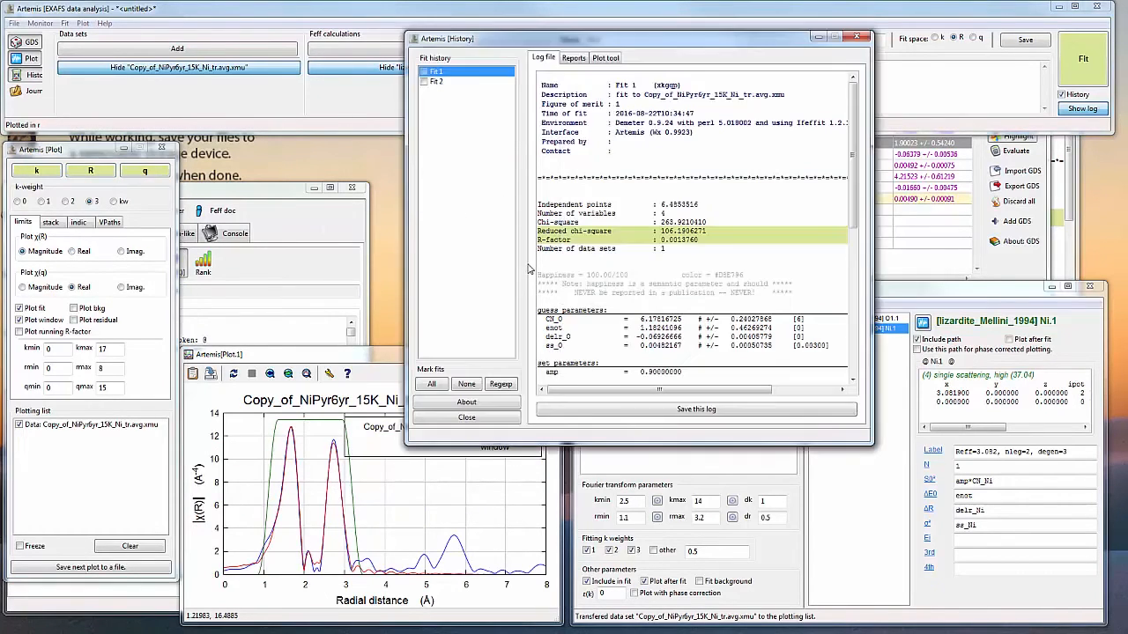
pyautogui.click(451, 83)
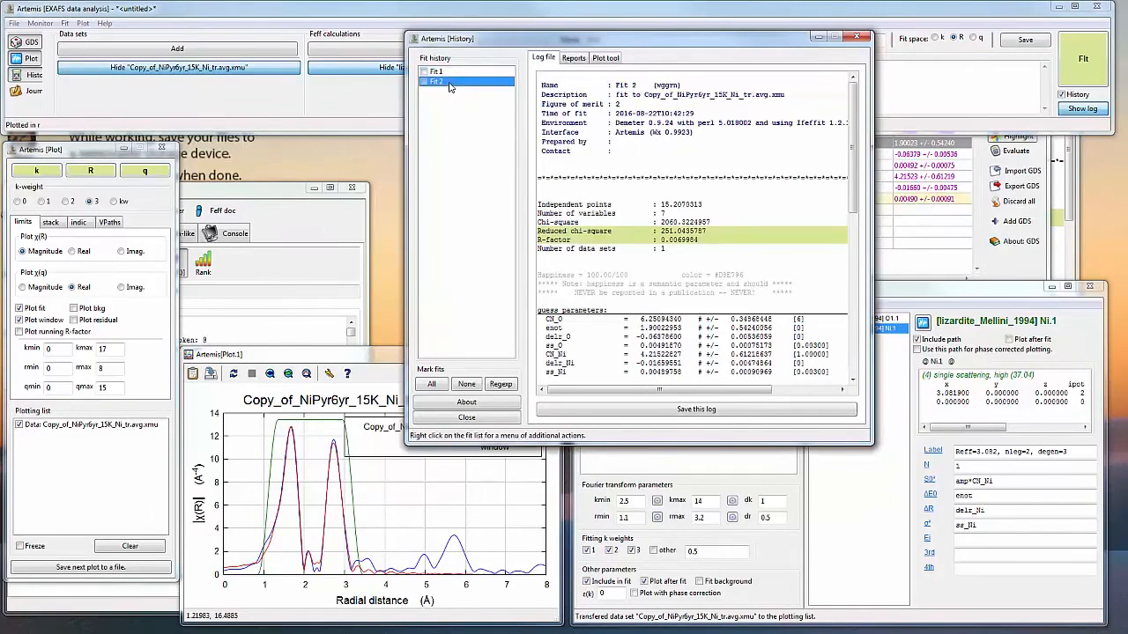
pyautogui.scroll(-1, 627, 280)
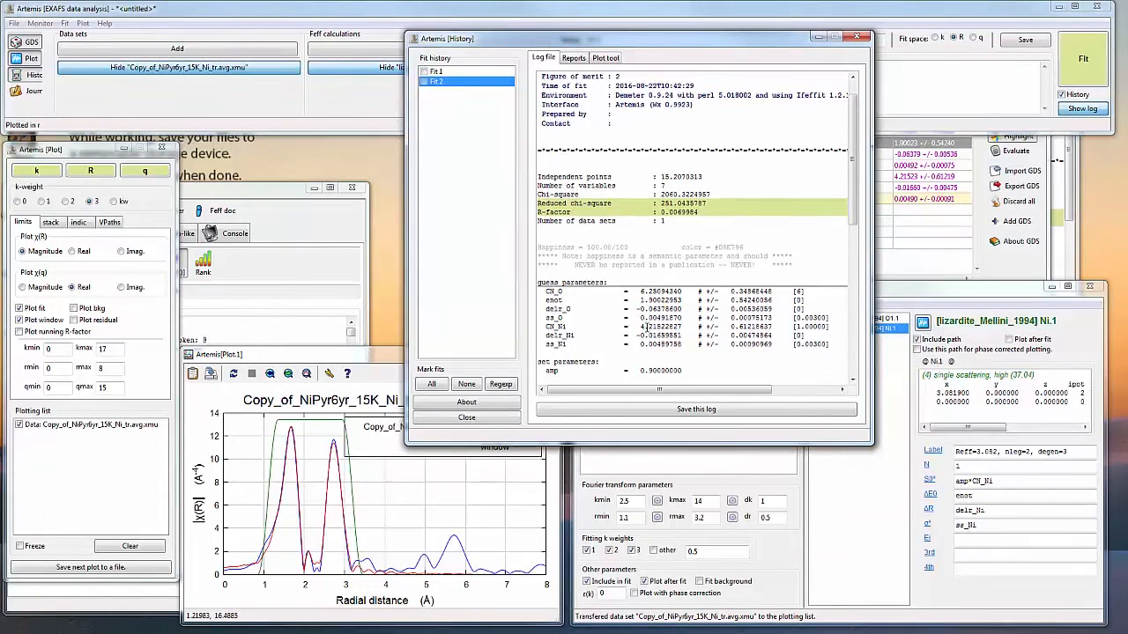
pyautogui.moveTo(646, 327); pyautogui.dragTo(672, 327)
pyautogui.scroll(-7, 652, 344)
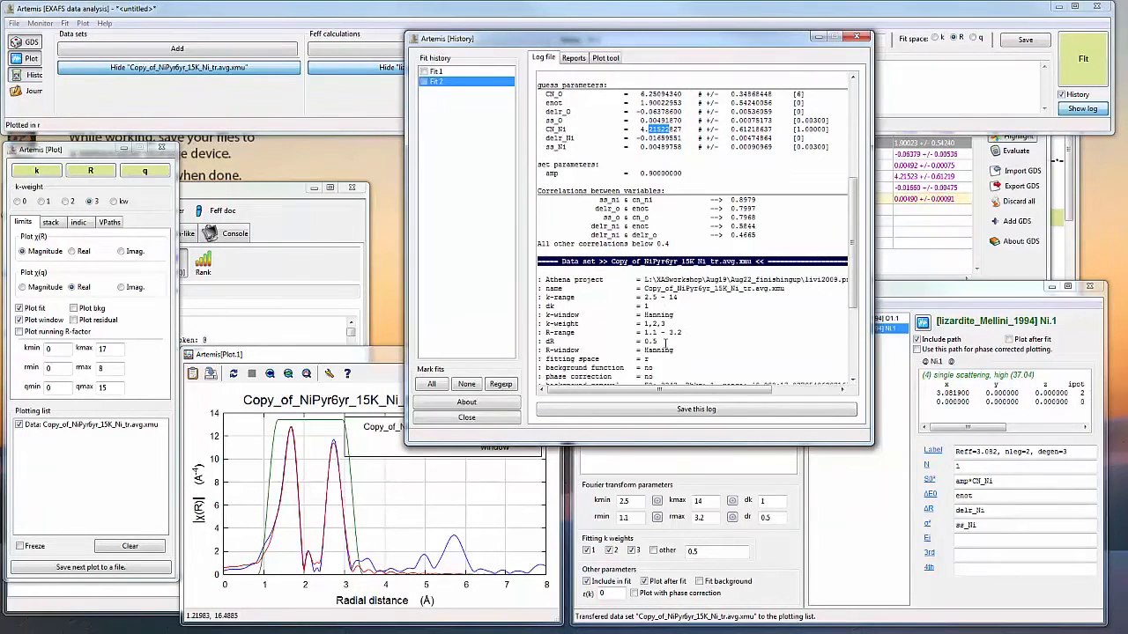
pyautogui.scroll(-4, 652, 333)
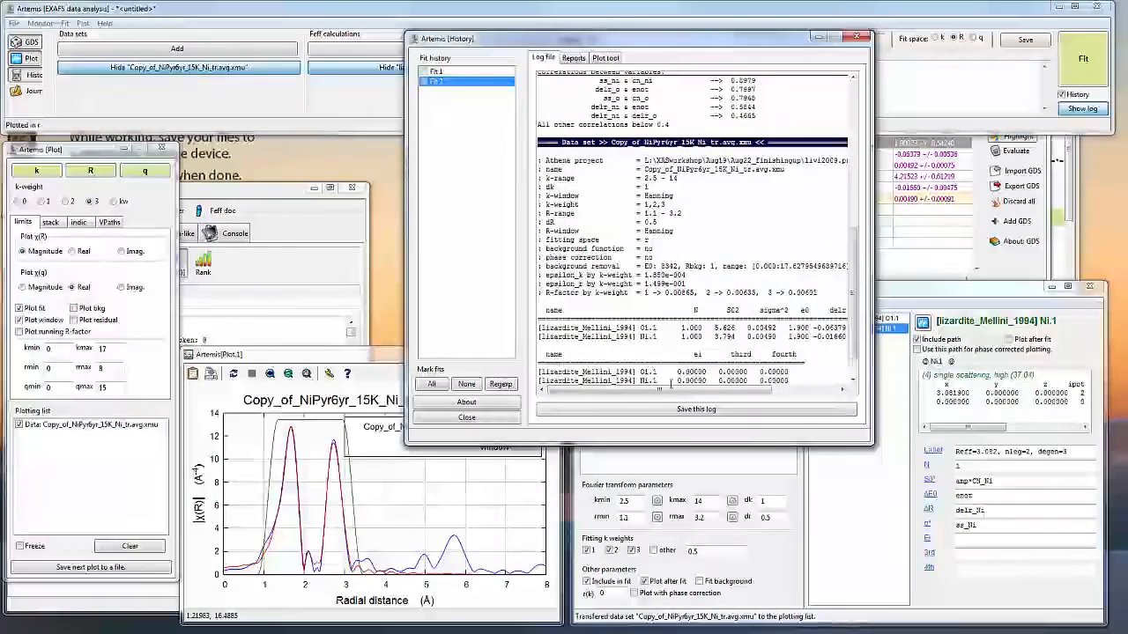
pyautogui.moveTo(673, 390); pyautogui.dragTo(781, 393)
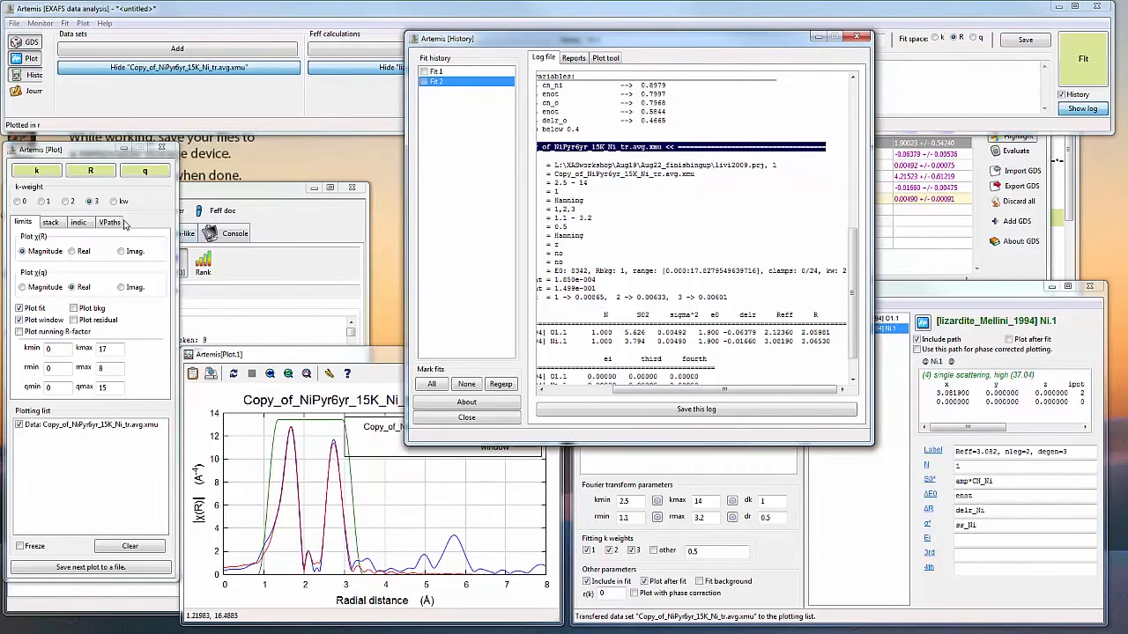
pyautogui.click(58, 171)
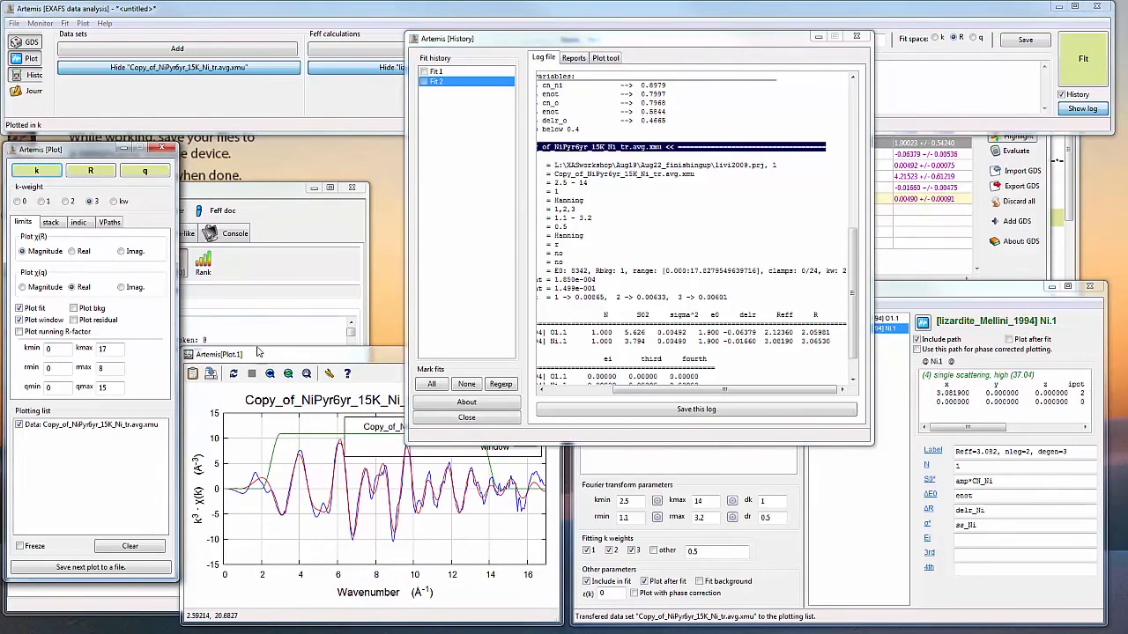
pyautogui.click(330, 367)
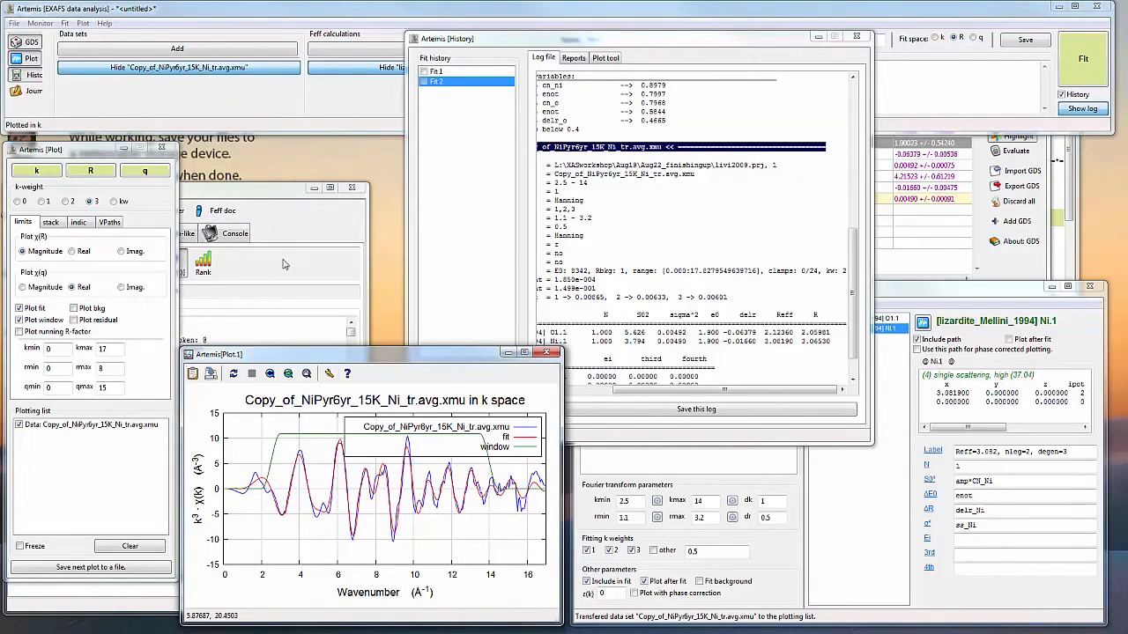
# Step: Add the lizardite Al.1 scattering path to the data set, set its N to 1 and begin its S0² expression with amp*
pyautogui.click(273, 194)
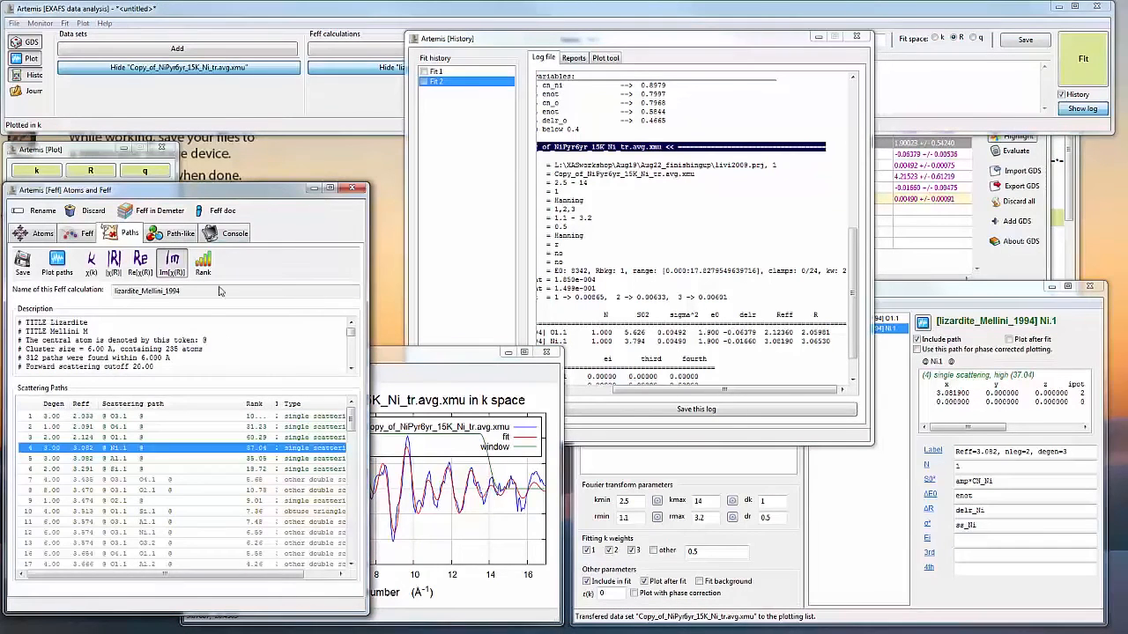
pyautogui.moveTo(115, 464); pyautogui.dragTo(837, 473)
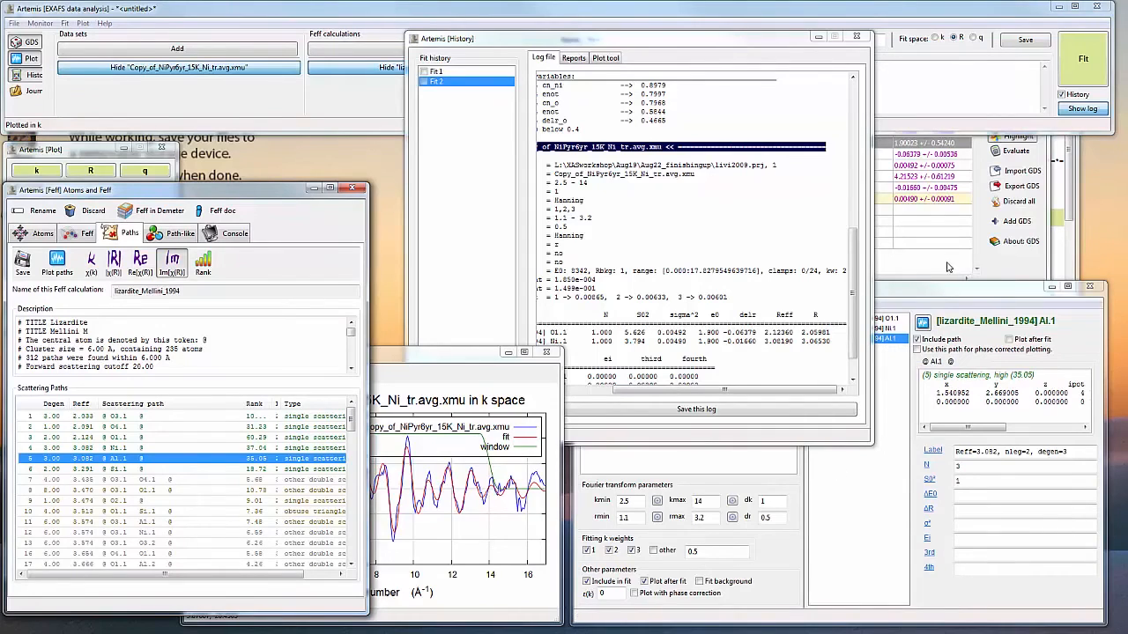
pyautogui.click(940, 294)
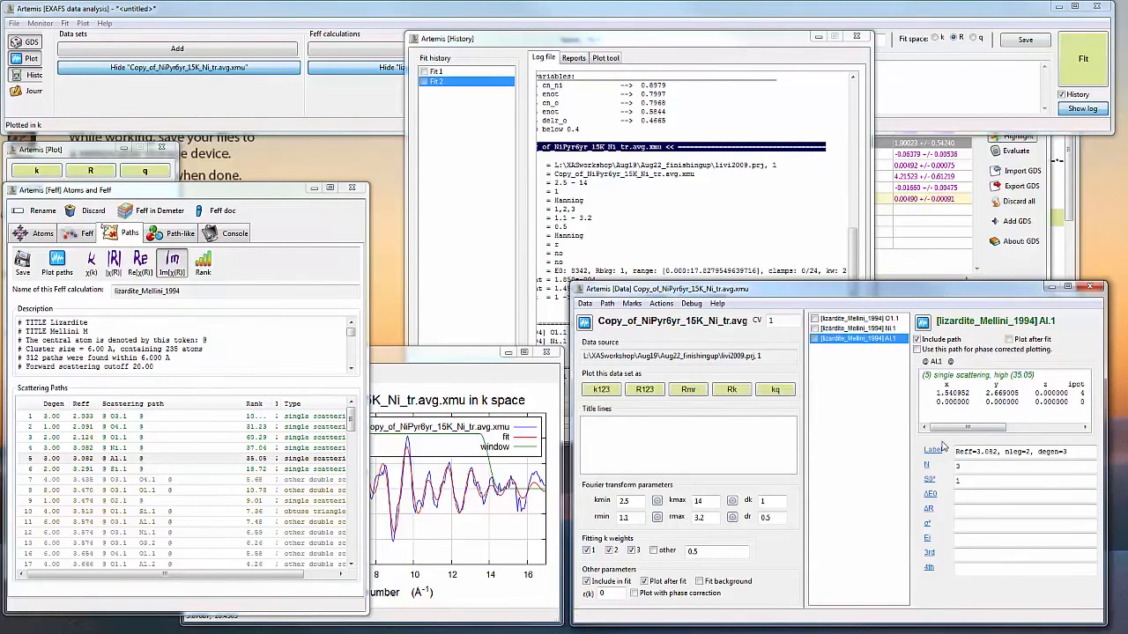
pyautogui.moveTo(963, 467); pyautogui.dragTo(950, 473)
pyautogui.write('1')
pyautogui.press('Tab')
pyautogui.write('amp*')
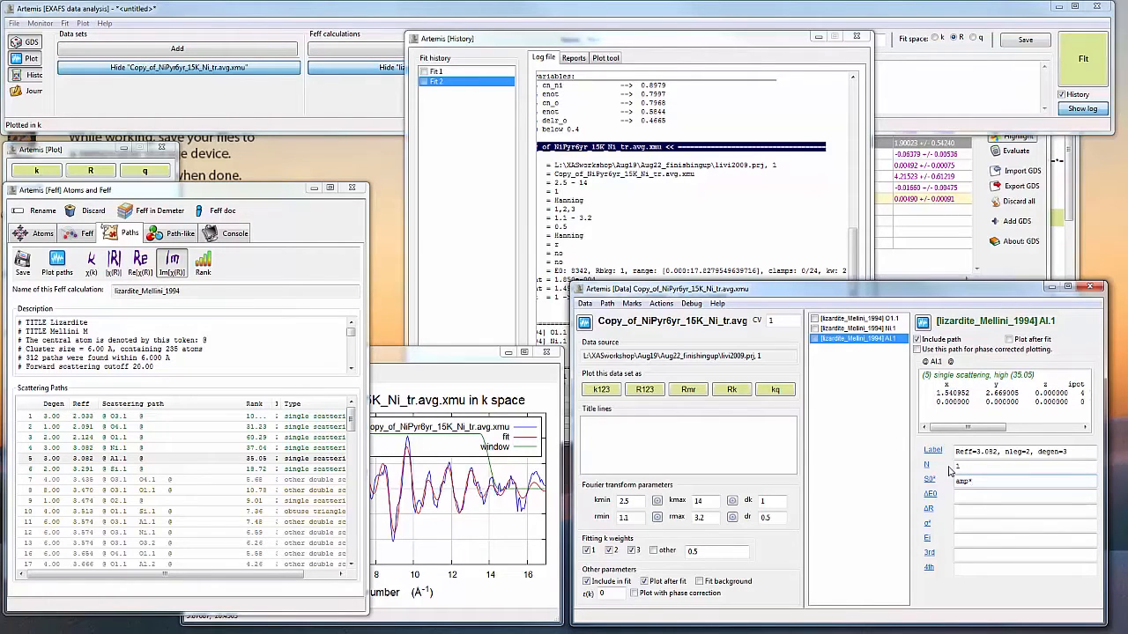
# Step: Replace the starting values of the guess parameters with their best-fit values and return to the Al.1 path's S0² expression
pyautogui.click(1017, 267)
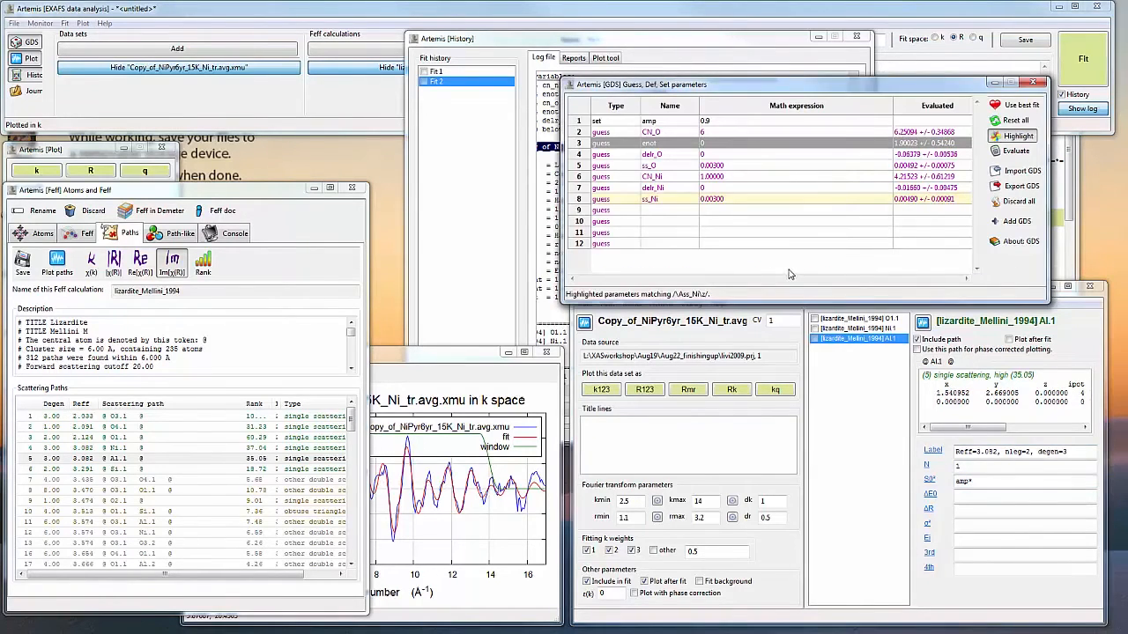
pyautogui.click(1012, 105)
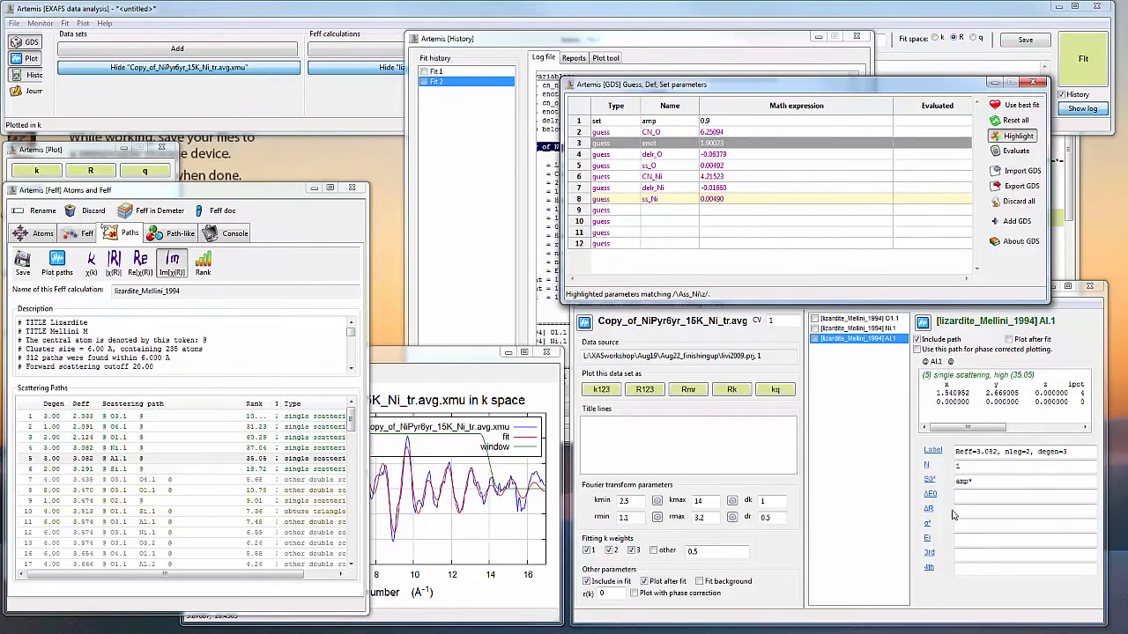
pyautogui.click(992, 480)
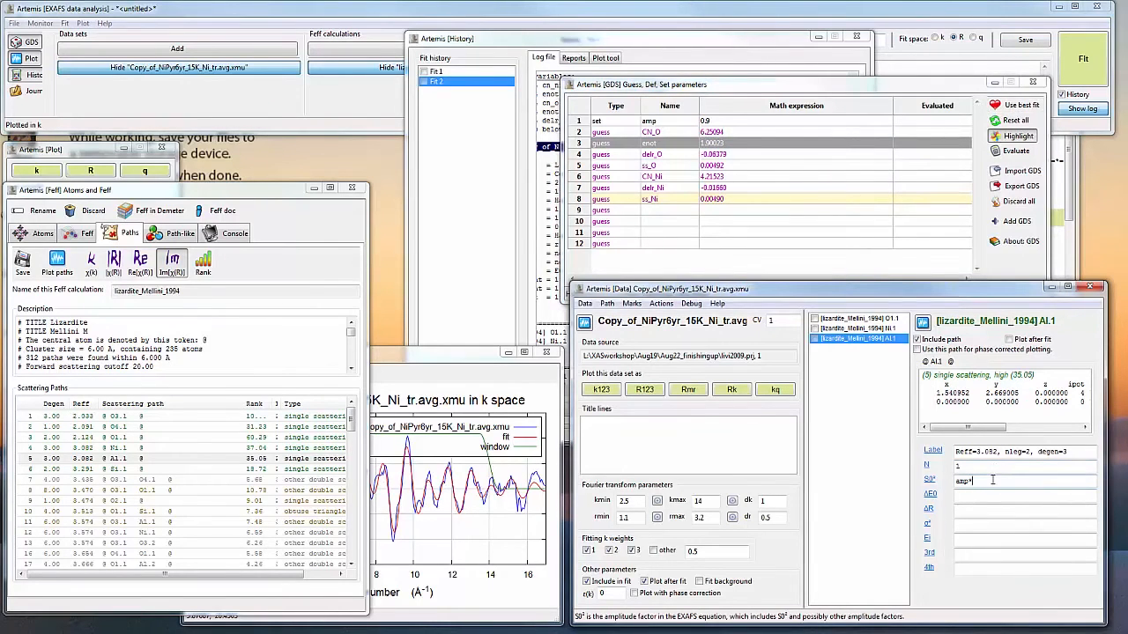
# Step: Complete the Al.1 path parameters with S0² amp*CN_Al, ΔE0 enot, ΔR delr_Al and σ² ss_Al
pyautogui.write('CN')
pyautogui.write('_N')
pyautogui.write('l')
pyautogui.press('Tab')
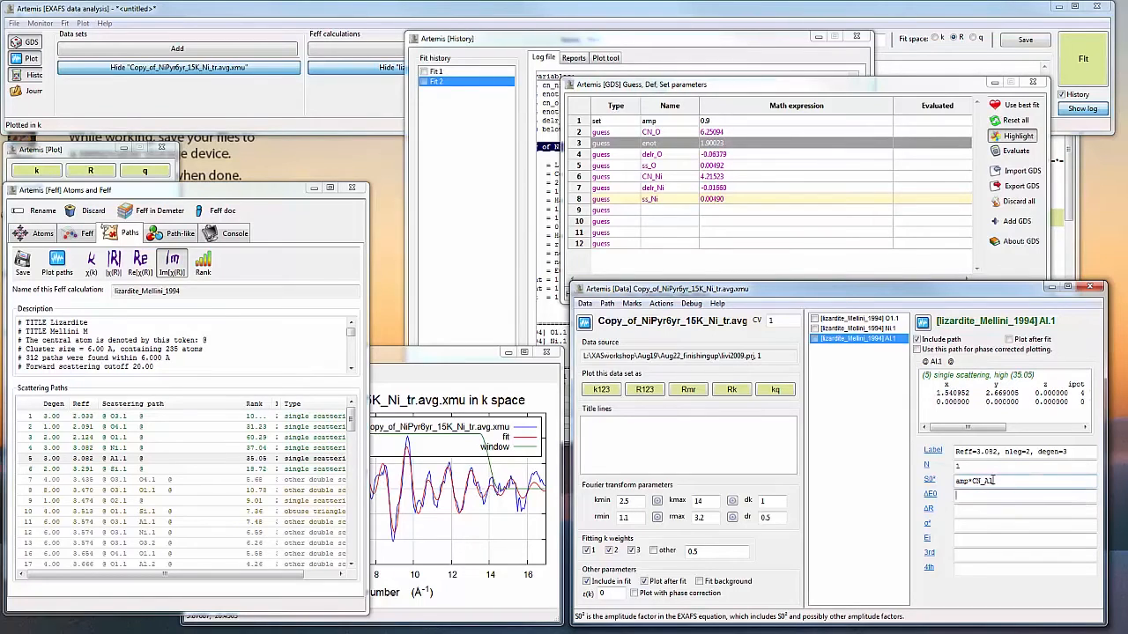
pyautogui.write('enot')
pyautogui.write('delr_Al')
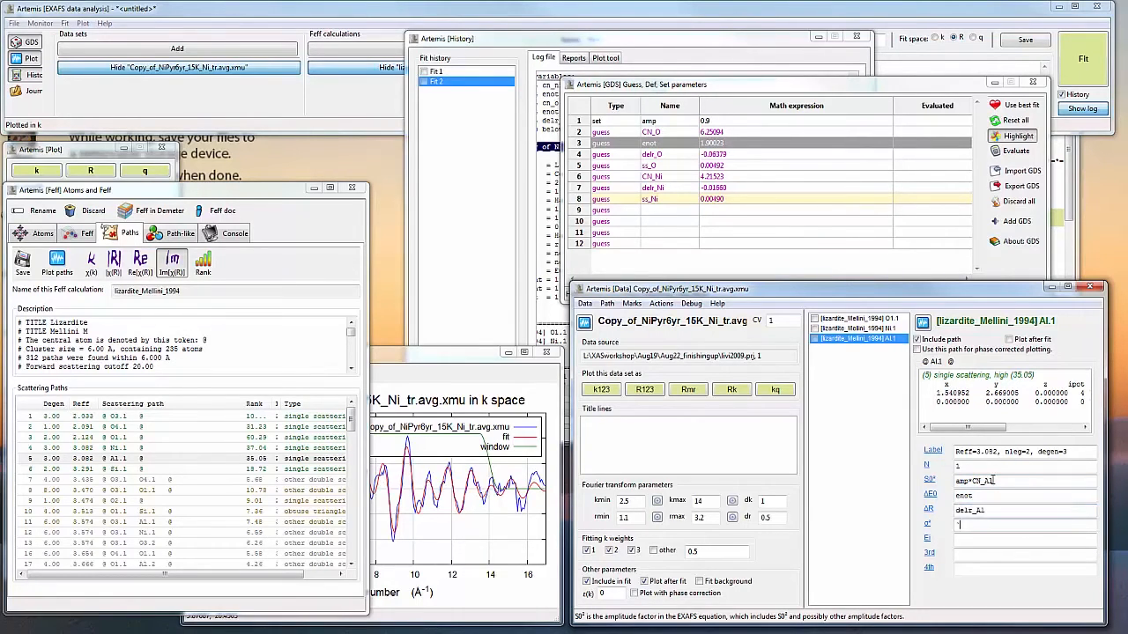
pyautogui.write('ss_Al')
# Step: Define CN_Al, delr_Al and ss_Al from the Al.1 path as guess parameters
pyautogui.rightClick(1020, 484)
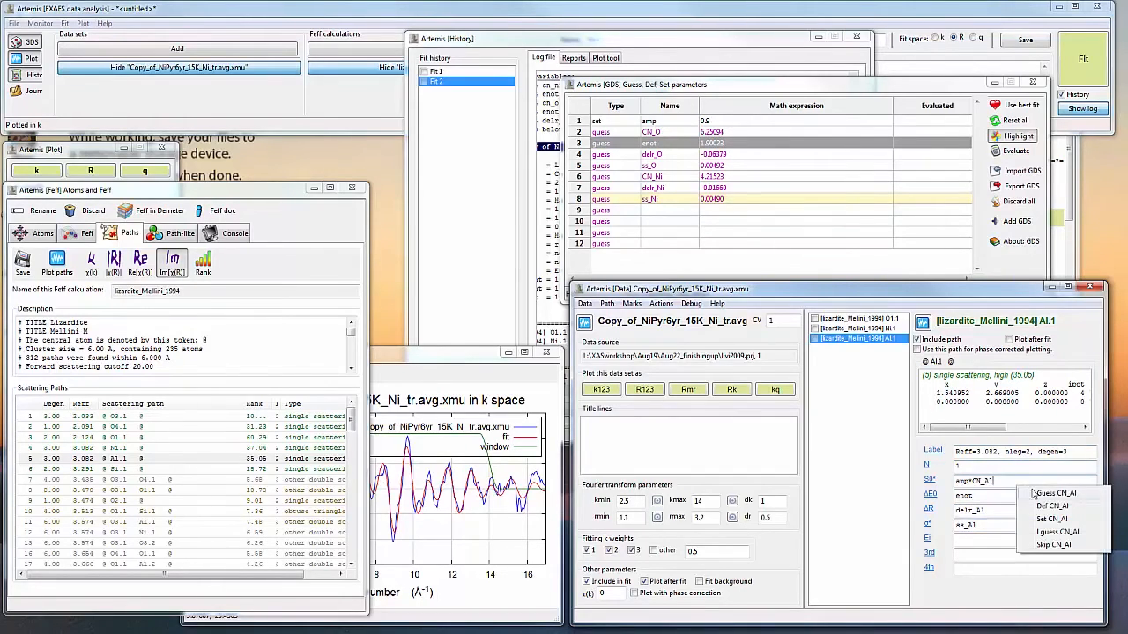
pyautogui.click(1034, 494)
pyautogui.rightClick(1004, 514)
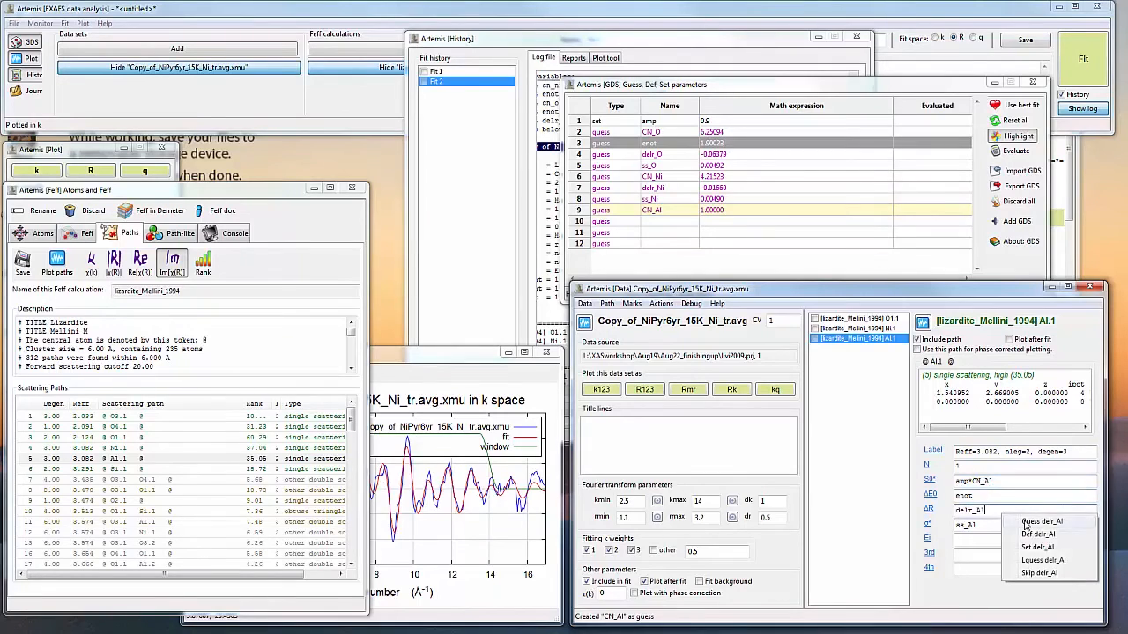
pyautogui.click(1027, 523)
pyautogui.rightClick(1025, 526)
pyautogui.click(1029, 536)
# Step: Run the fit with the O.1, Ni.1 and Al.1 paths and bring its R-space plot into view
pyautogui.click(1088, 63)
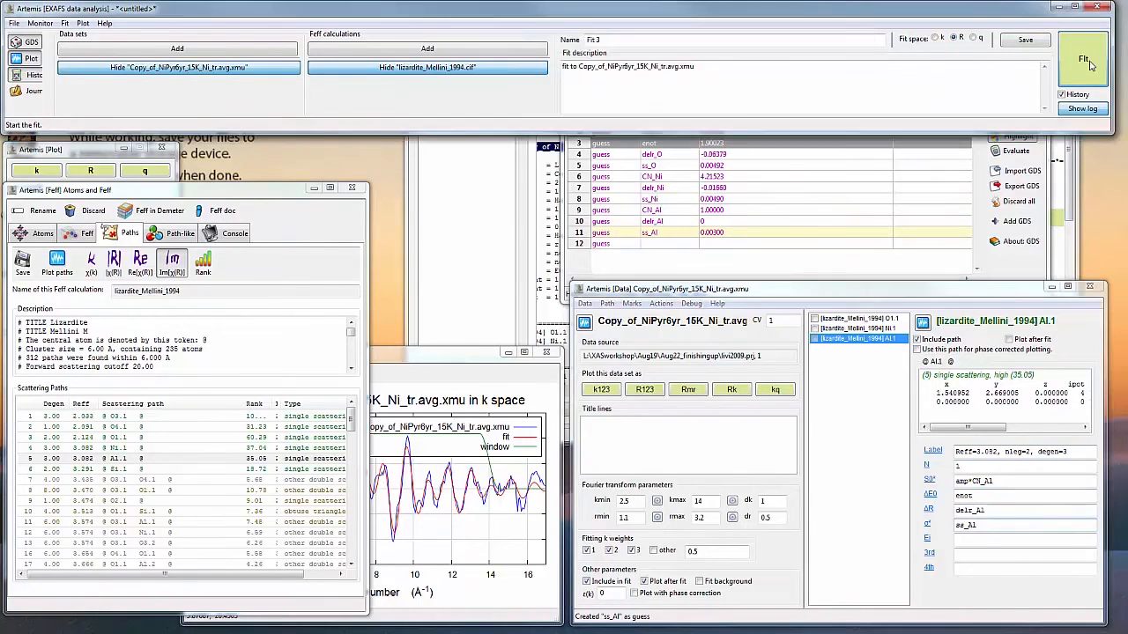
pyautogui.click(1089, 62)
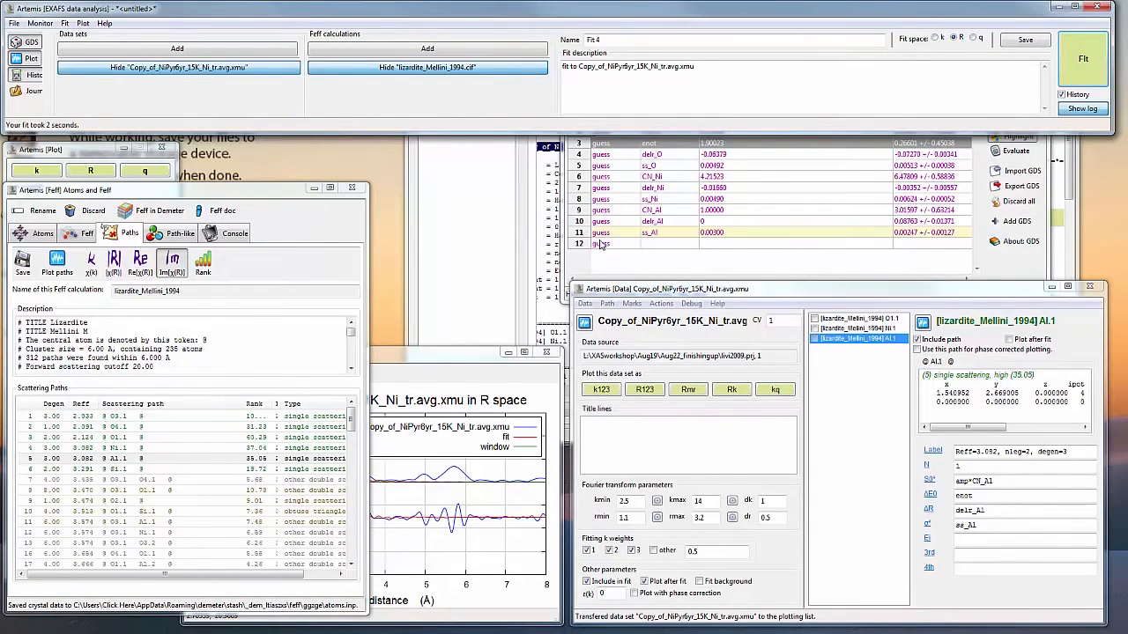
pyautogui.click(483, 356)
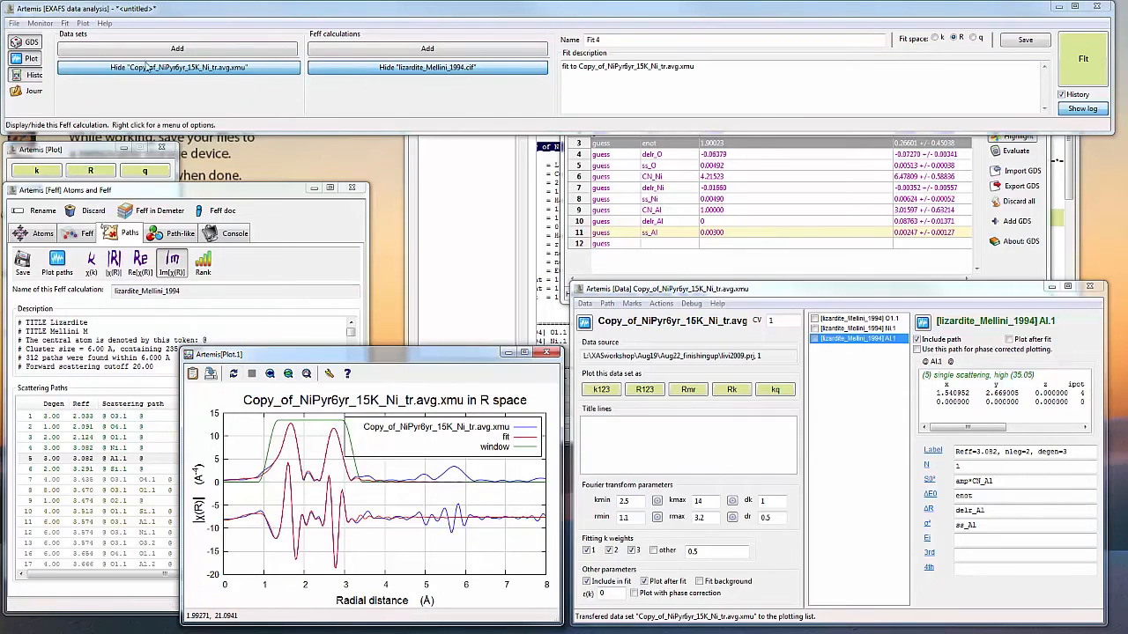
# Step: Compare the reduced chi-square and R-factor of Fit 2 and Fit 3 in the fit history
pyautogui.click(39, 76)
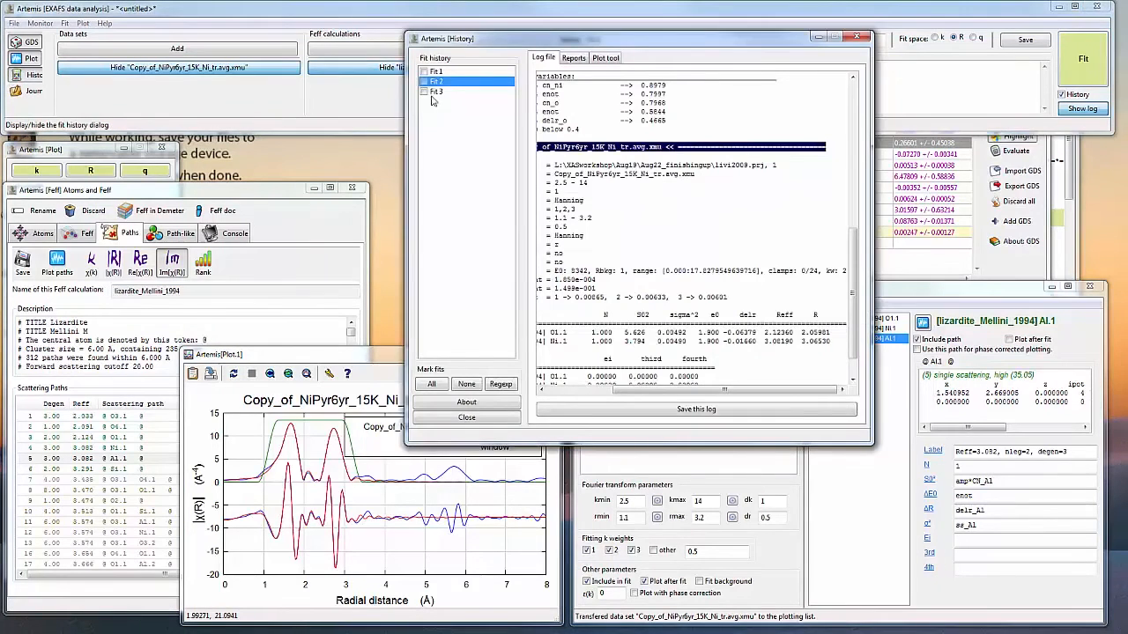
pyautogui.click(448, 84)
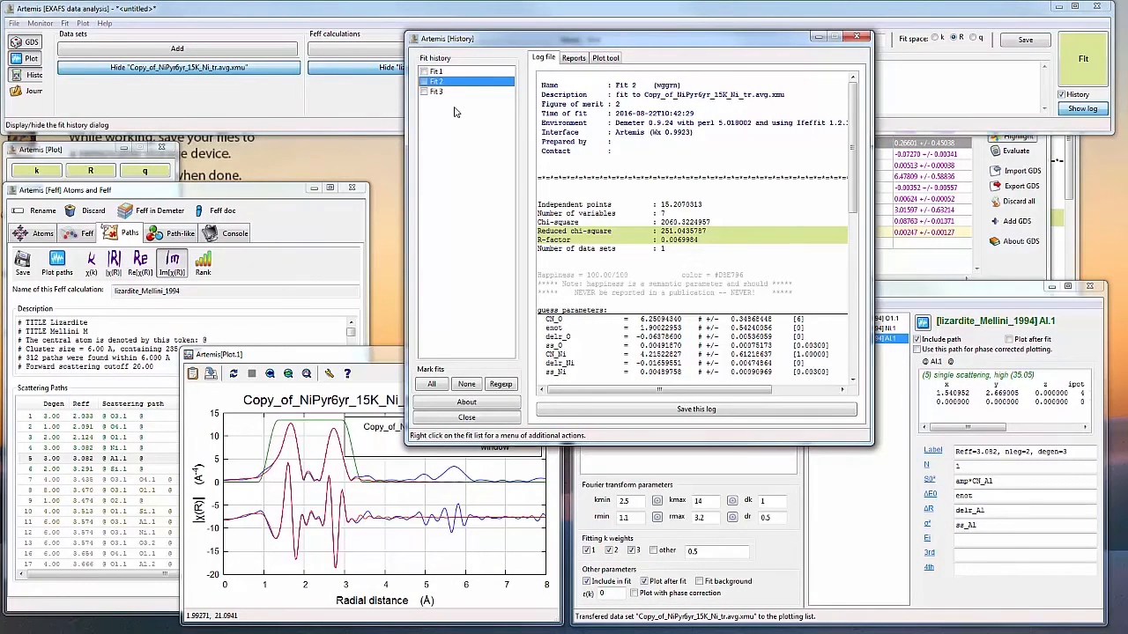
pyautogui.click(440, 92)
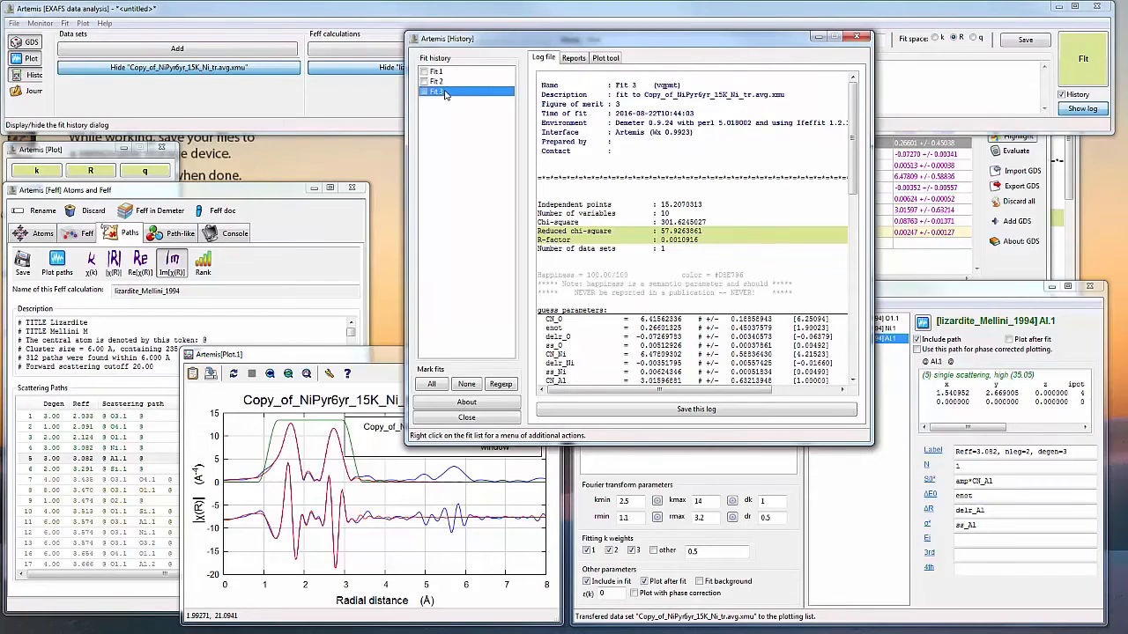
pyautogui.click(446, 82)
pyautogui.click(448, 92)
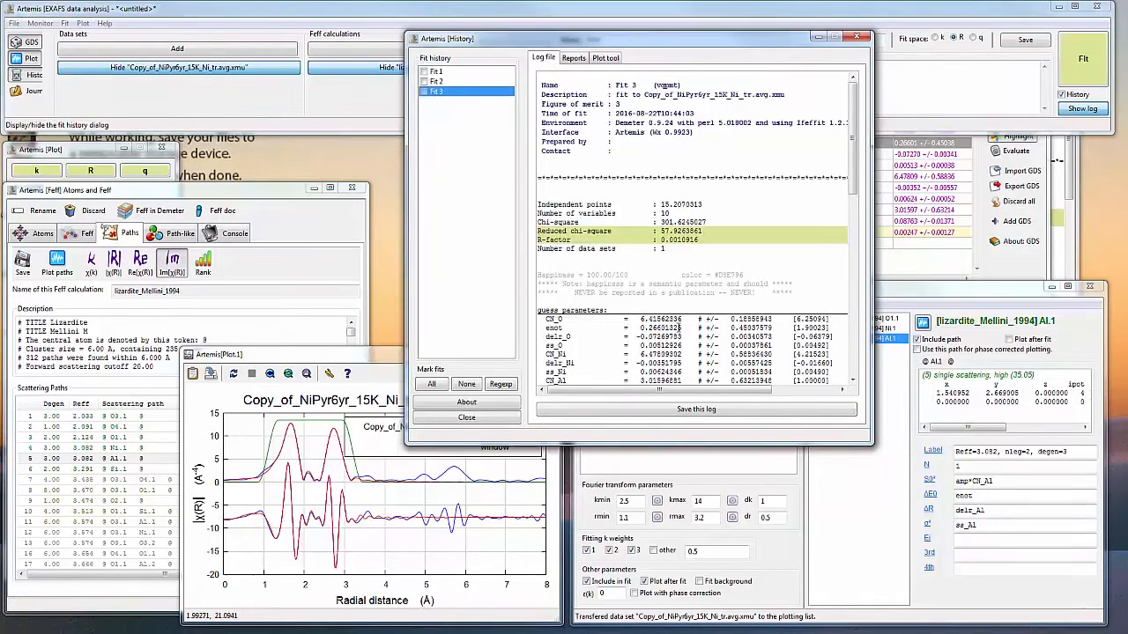
# Step: Examine the Fit 3 best-fit values and uncertainties of delr_Ni, CN_Ni, CN_Al, ss_Al and ss_Ni
pyautogui.scroll(-2, 678, 328)
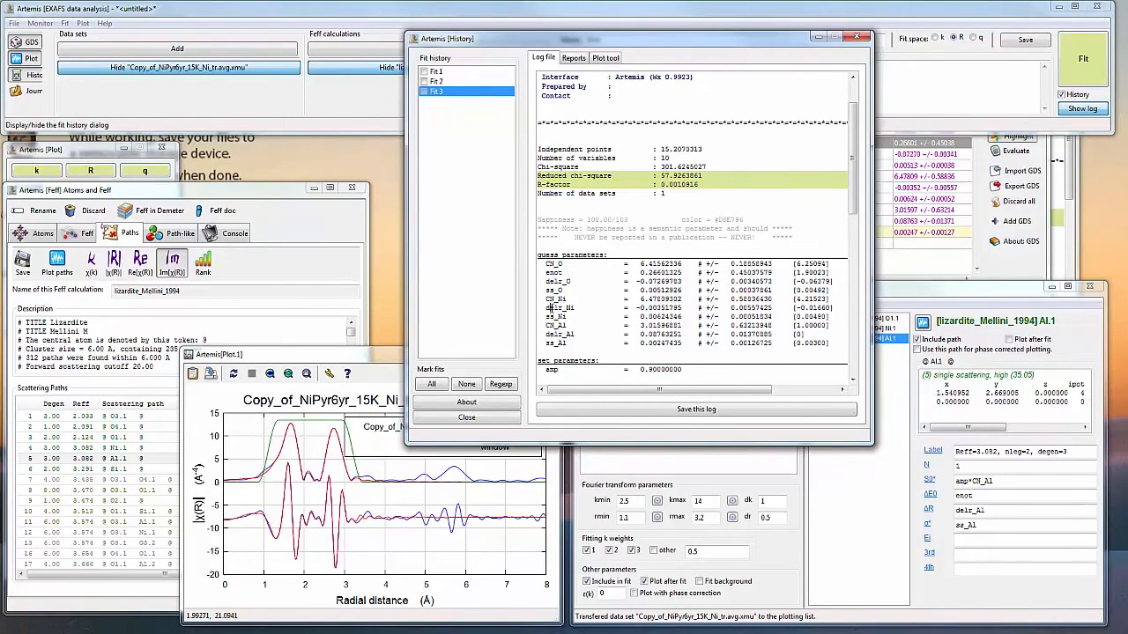
pyautogui.moveTo(549, 307); pyautogui.dragTo(657, 307)
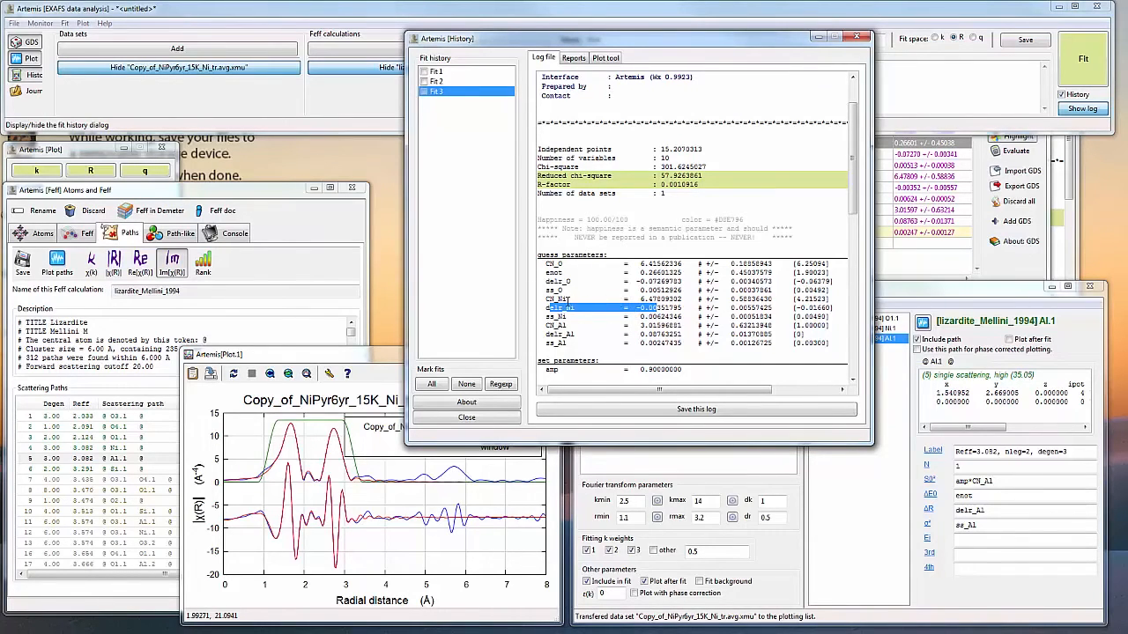
pyautogui.moveTo(565, 300); pyautogui.dragTo(667, 300)
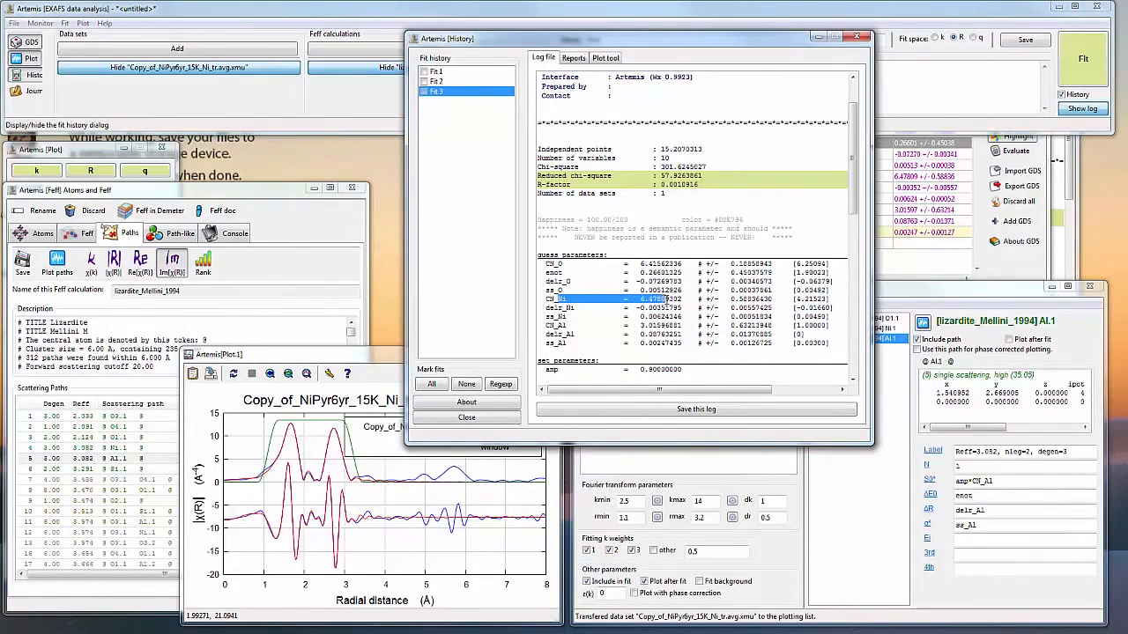
pyautogui.moveTo(554, 325); pyautogui.dragTo(673, 325)
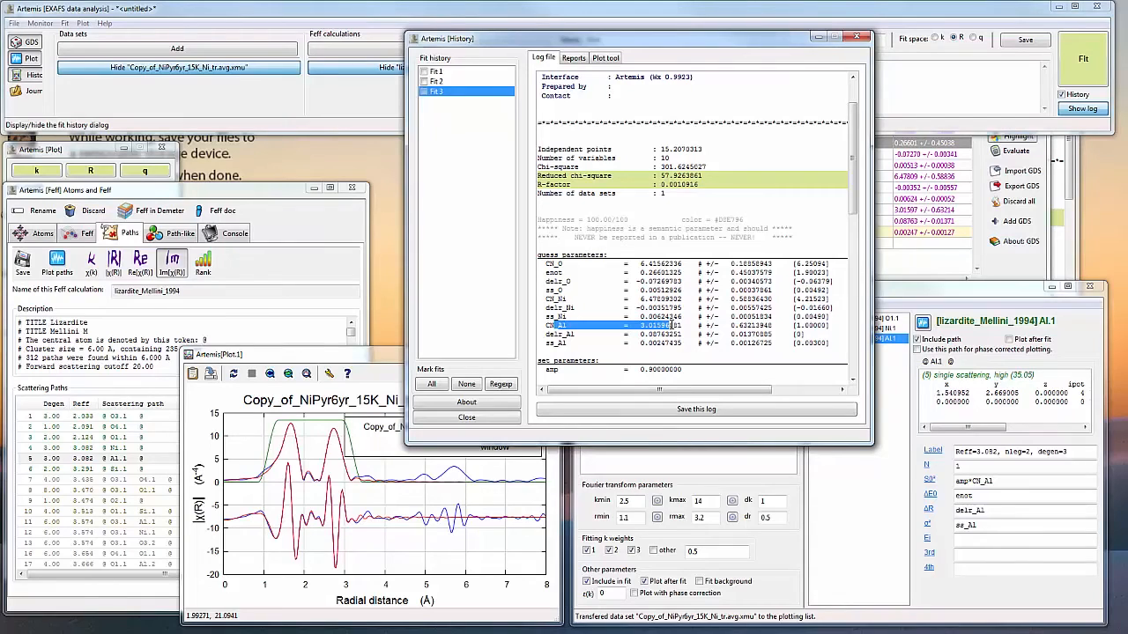
pyautogui.moveTo(673, 298); pyautogui.dragTo(554, 298)
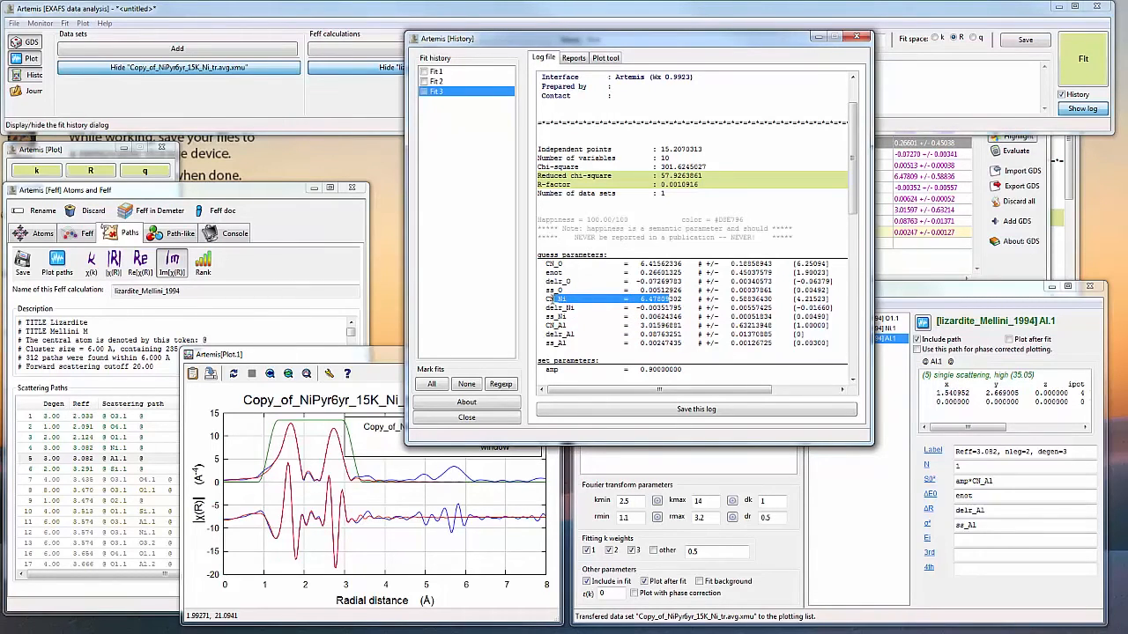
pyautogui.moveTo(666, 325); pyautogui.dragTo(756, 345)
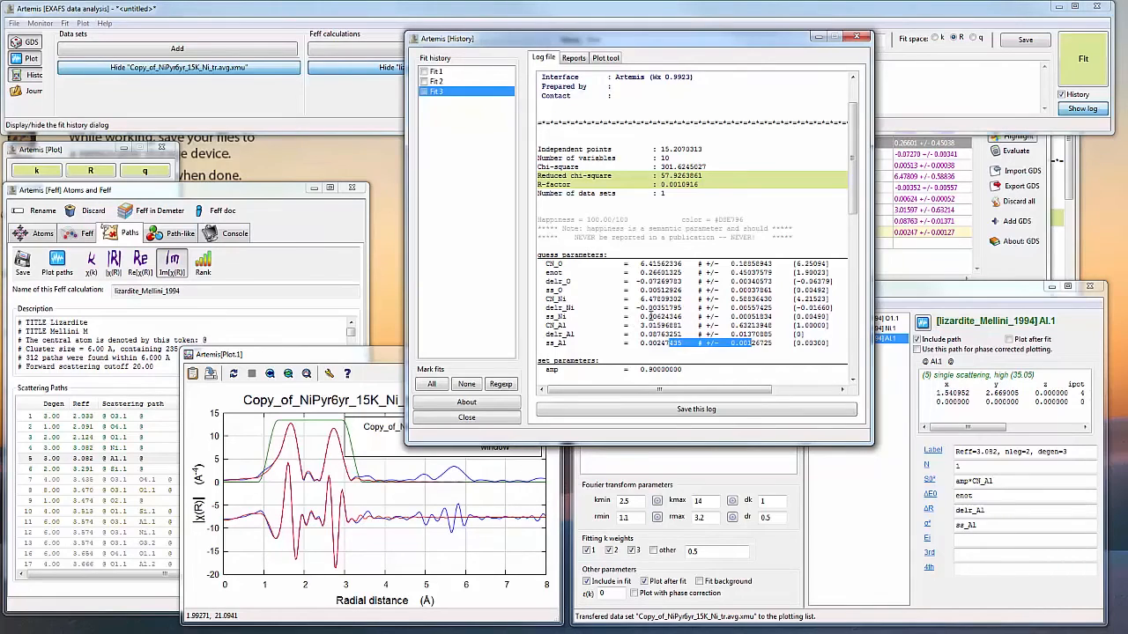
pyautogui.moveTo(652, 317); pyautogui.dragTo(712, 315)
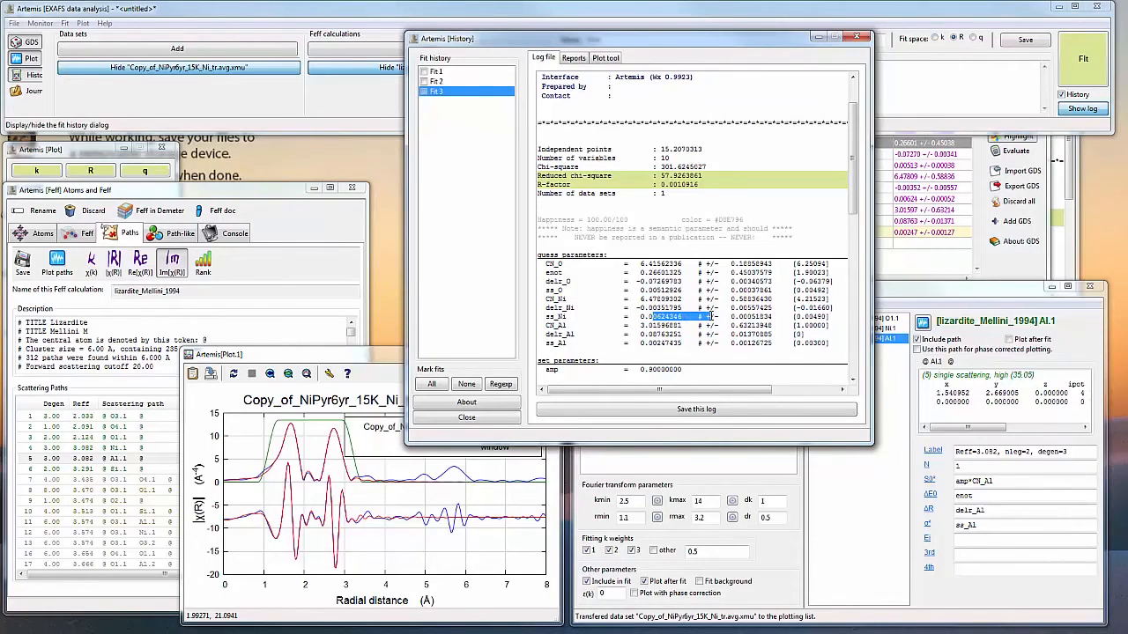
# Step: Set the Al.1 path's σ² to ss_Ni and check it against the Ni.1 path's parameters
pyautogui.click(975, 524)
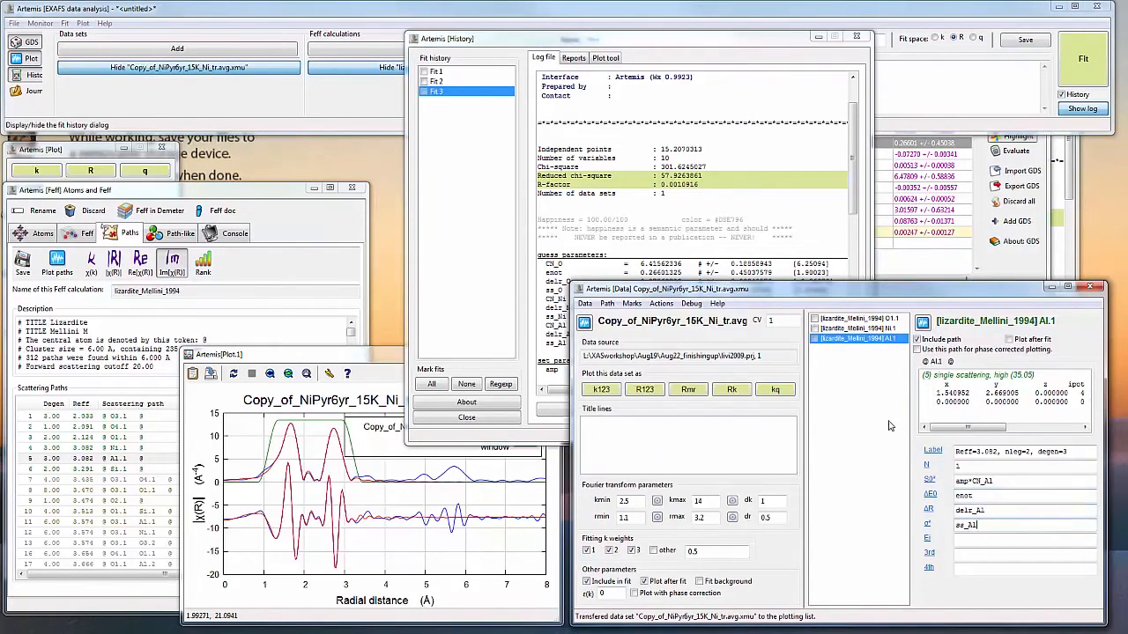
pyautogui.moveTo(980, 525); pyautogui.dragTo(969, 527)
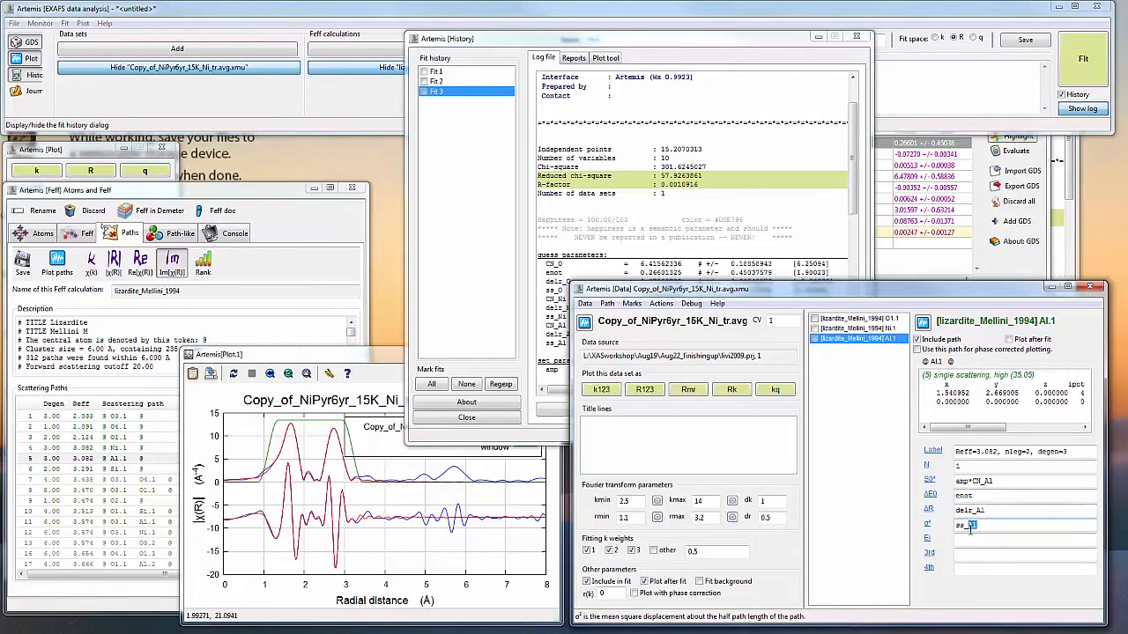
pyautogui.write('Ni')
pyautogui.click(872, 330)
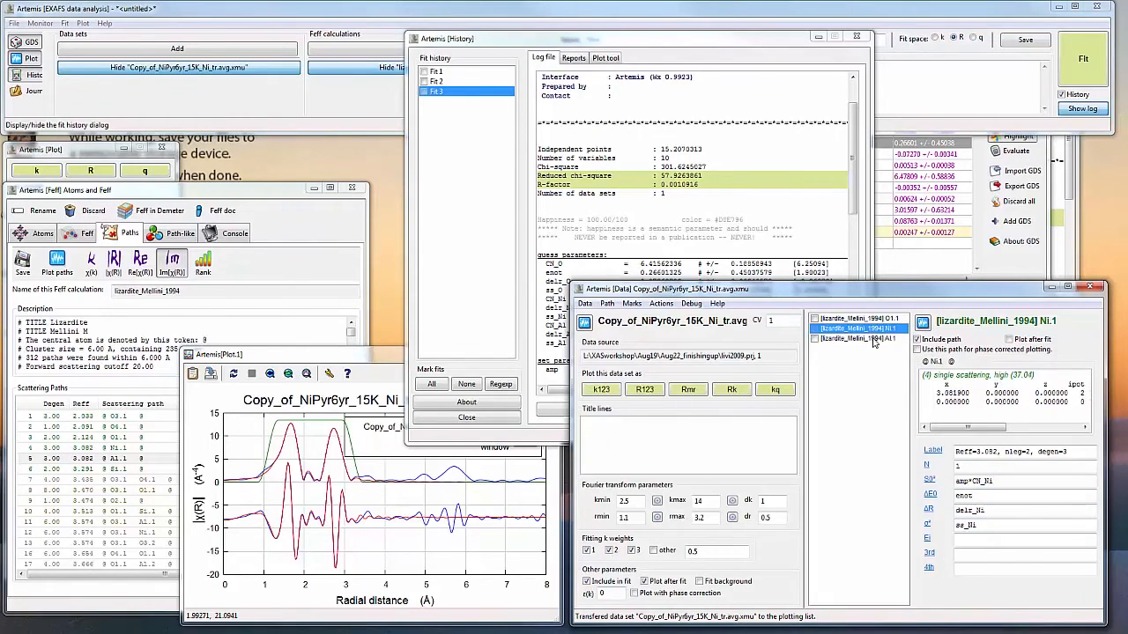
pyautogui.click(873, 339)
# Step: Set the ss_Al parameter's type to skip and rerun the fit
pyautogui.click(969, 260)
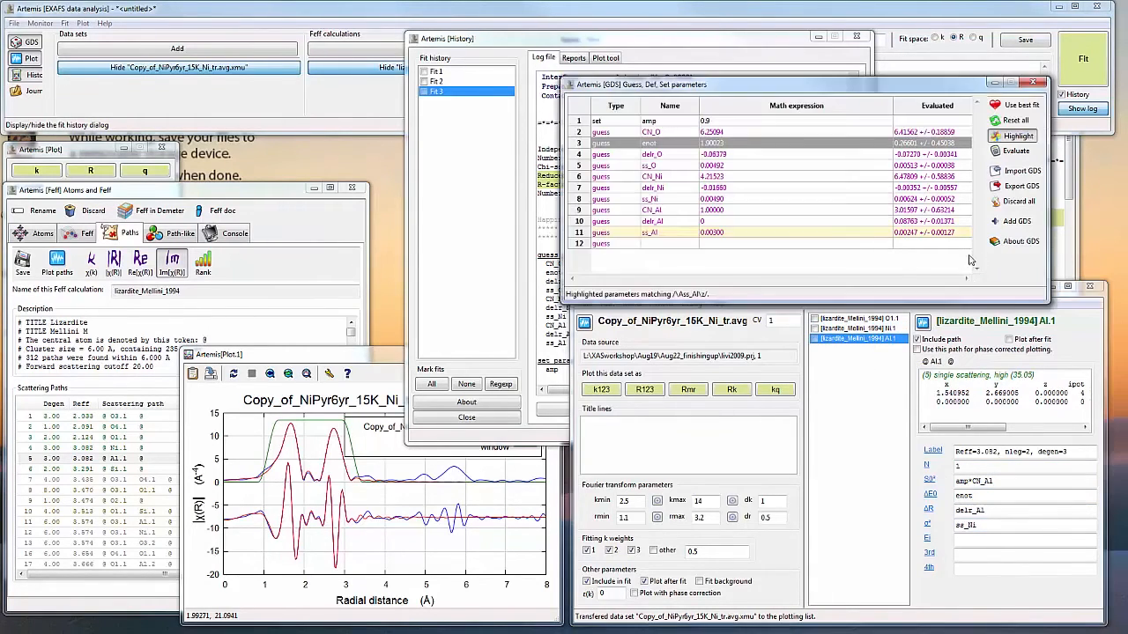
pyautogui.click(652, 233)
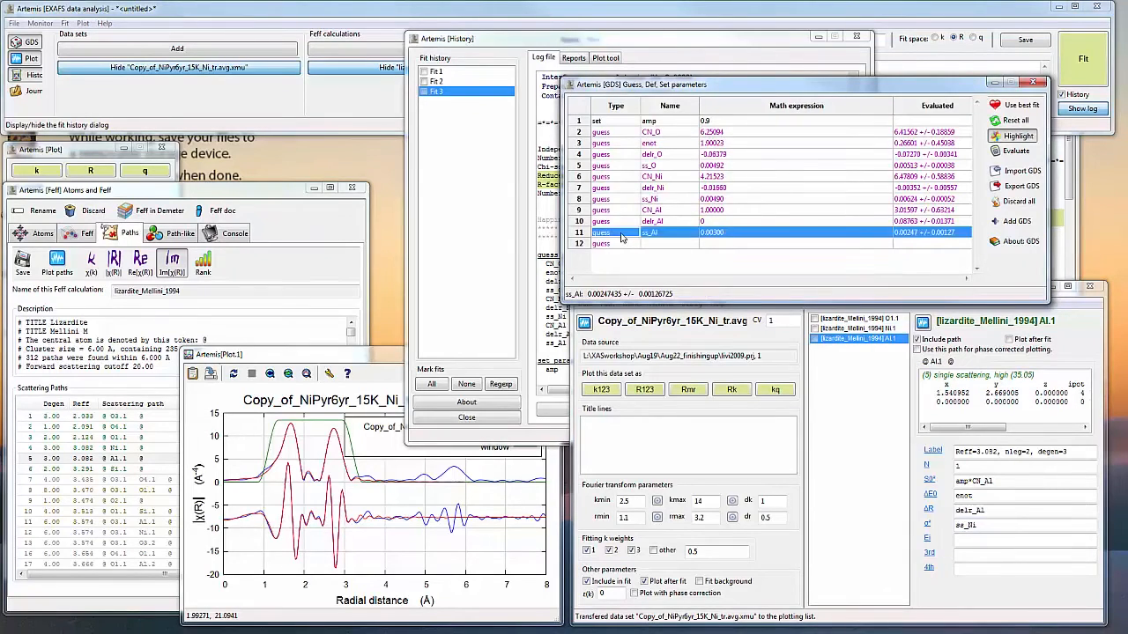
pyautogui.click(622, 236)
pyautogui.click(624, 257)
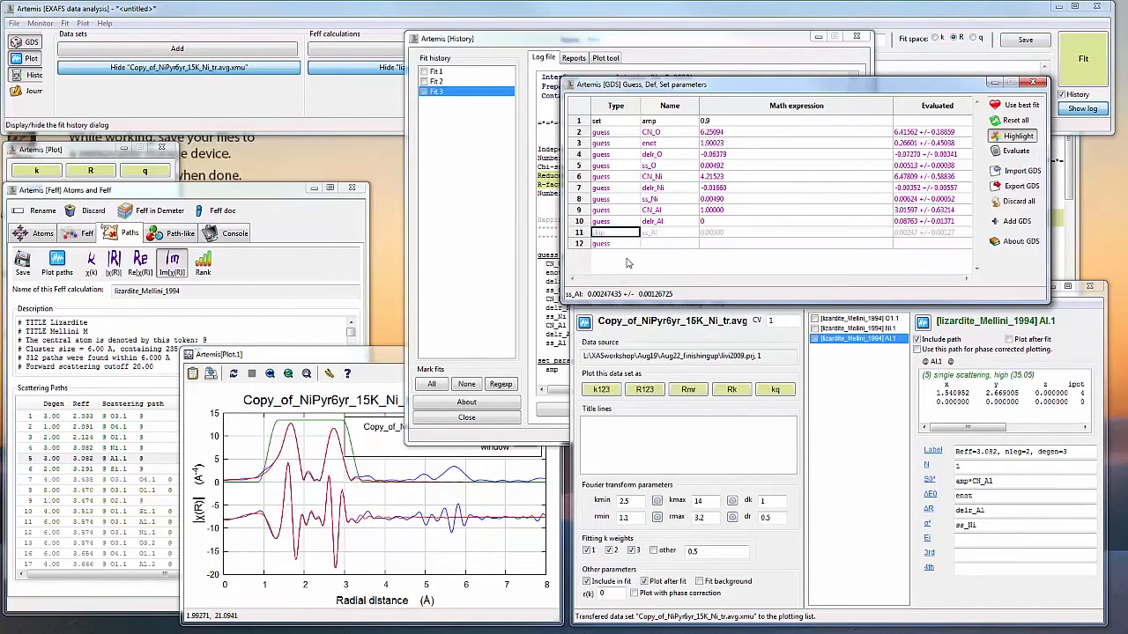
pyautogui.click(1083, 58)
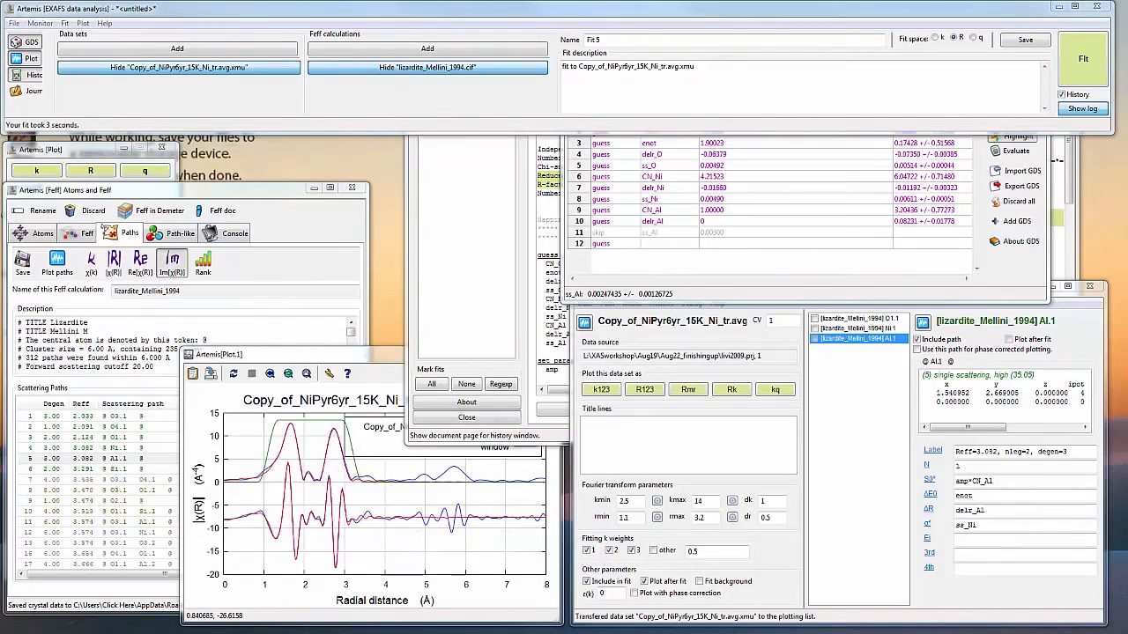
# Step: Switch to the Word lesson plan, read its notes on the second-shell Ni fit and the Hamilton test, and return to Artemis
pyautogui.hotkey('alt', 'Tab')
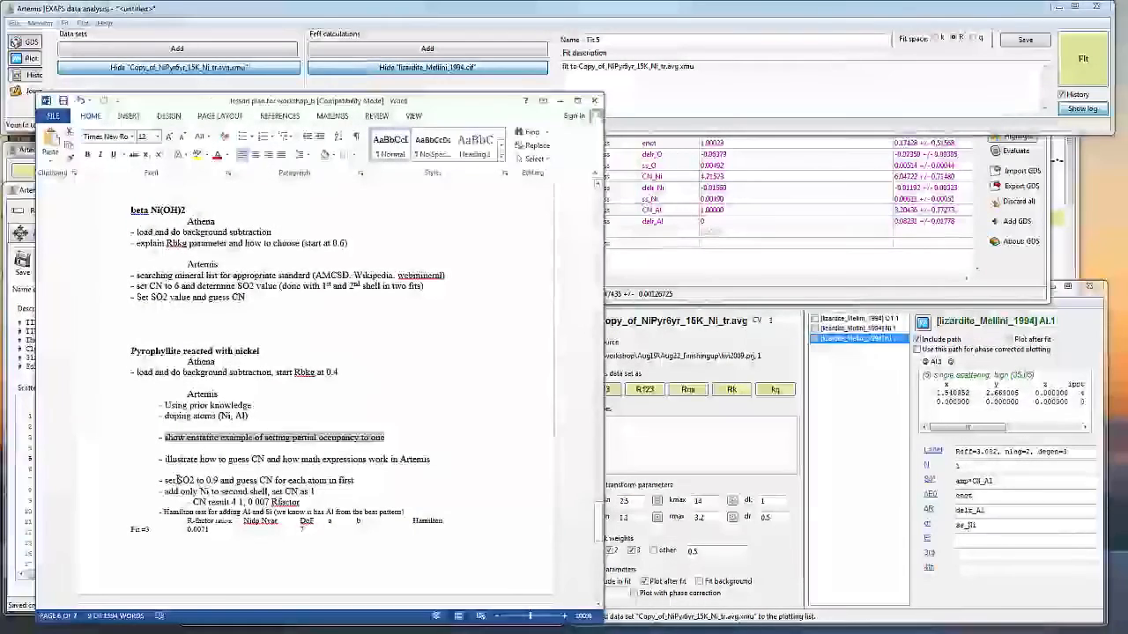
pyautogui.moveTo(166, 491); pyautogui.dragTo(302, 504)
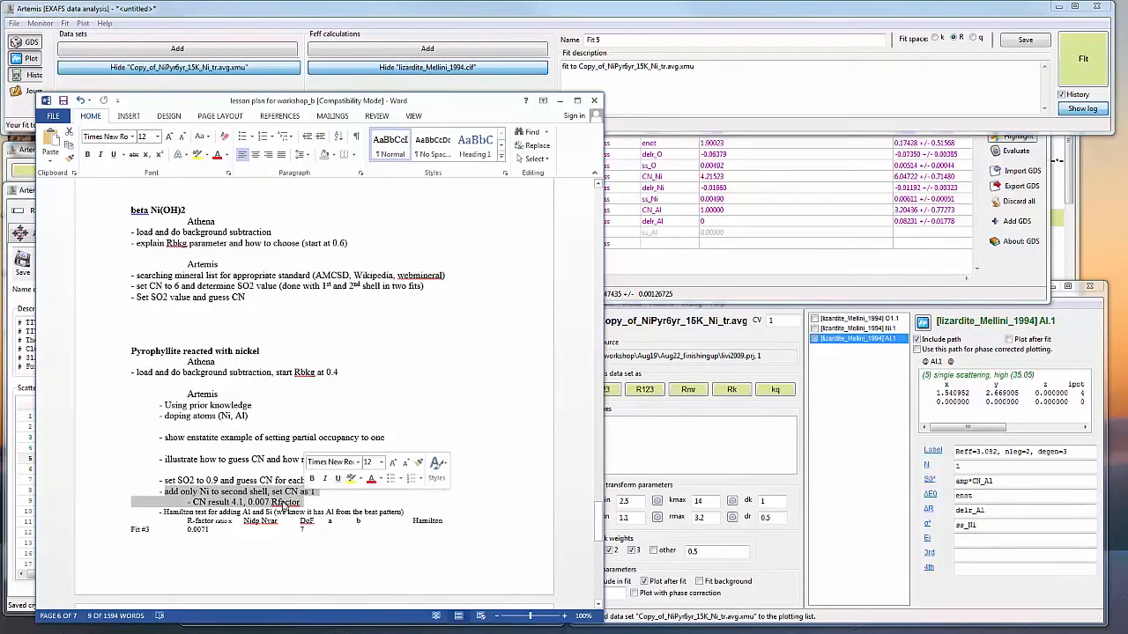
pyautogui.moveTo(195, 512); pyautogui.dragTo(273, 512)
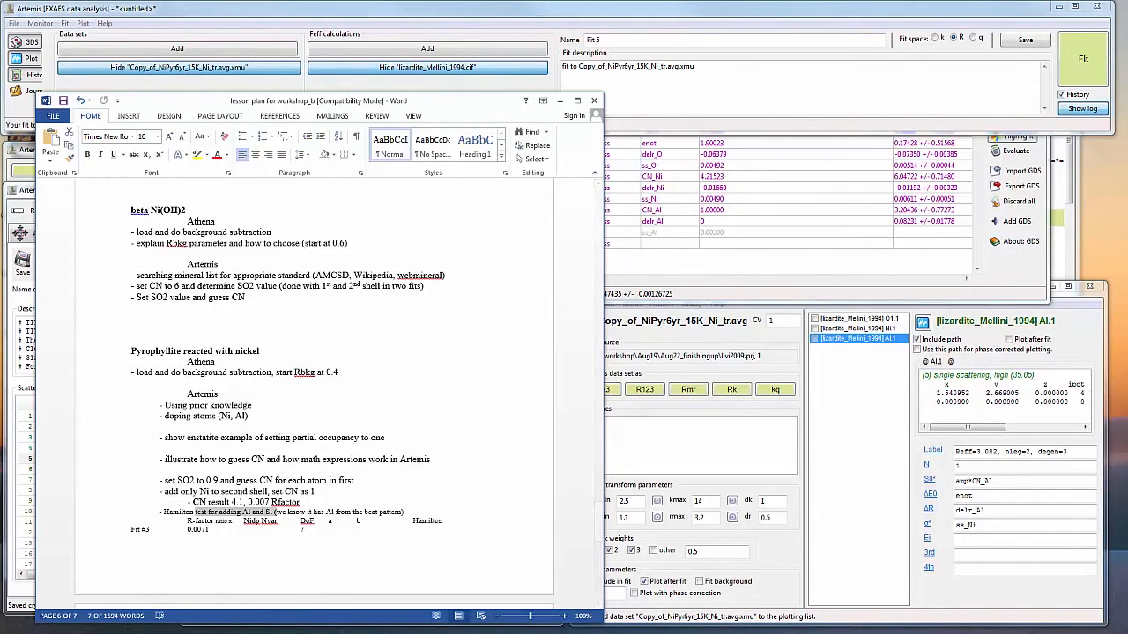
pyautogui.click(560, 101)
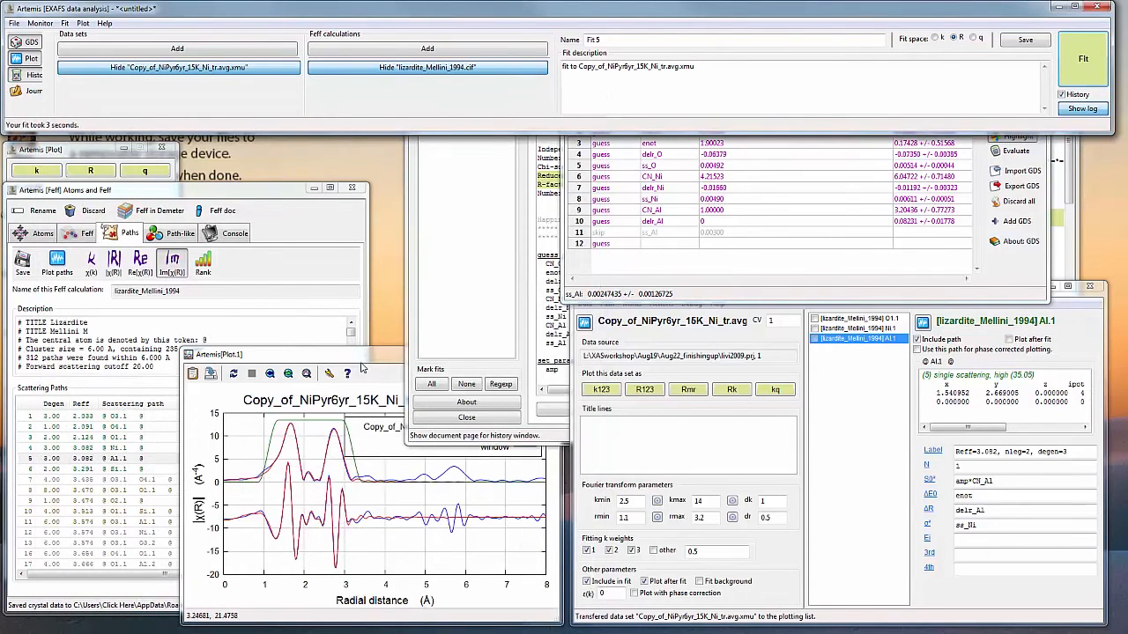
# Step: Plot the new fit as R-space magnitude and compare the Fit 3 and Fit 4 log statistics
pyautogui.click(81, 175)
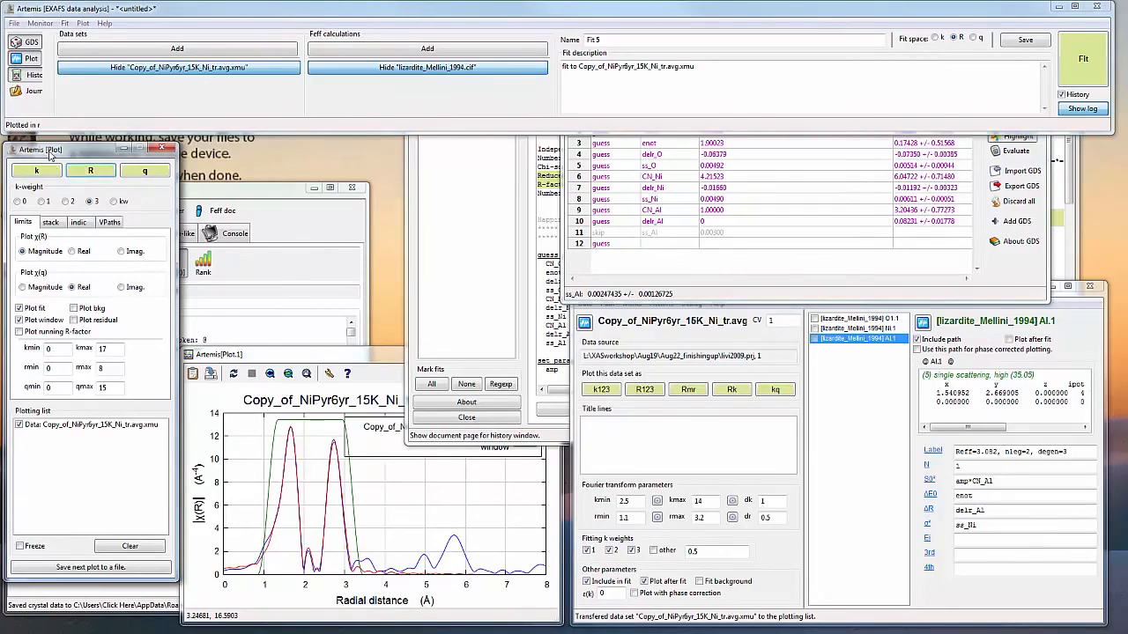
pyautogui.click(32, 76)
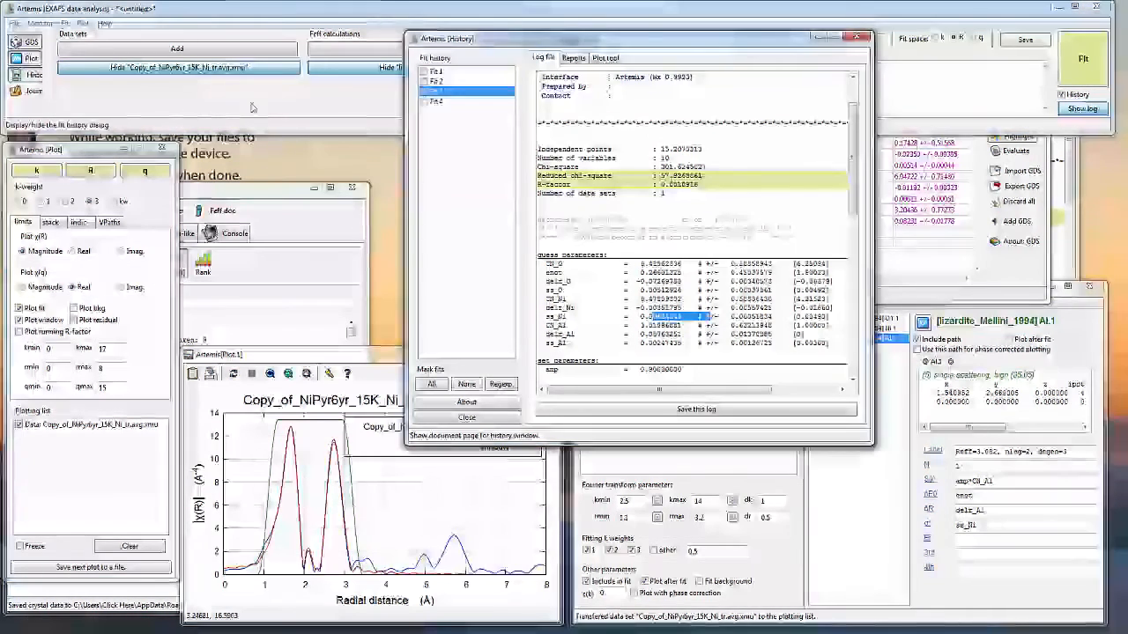
pyautogui.click(443, 102)
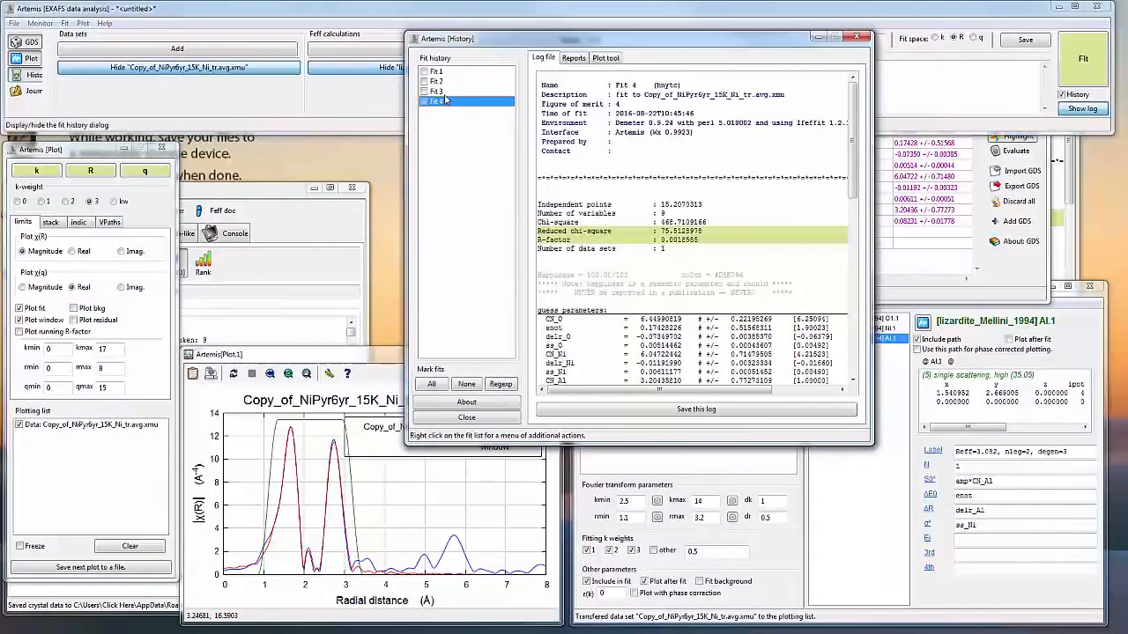
pyautogui.click(446, 92)
pyautogui.click(451, 102)
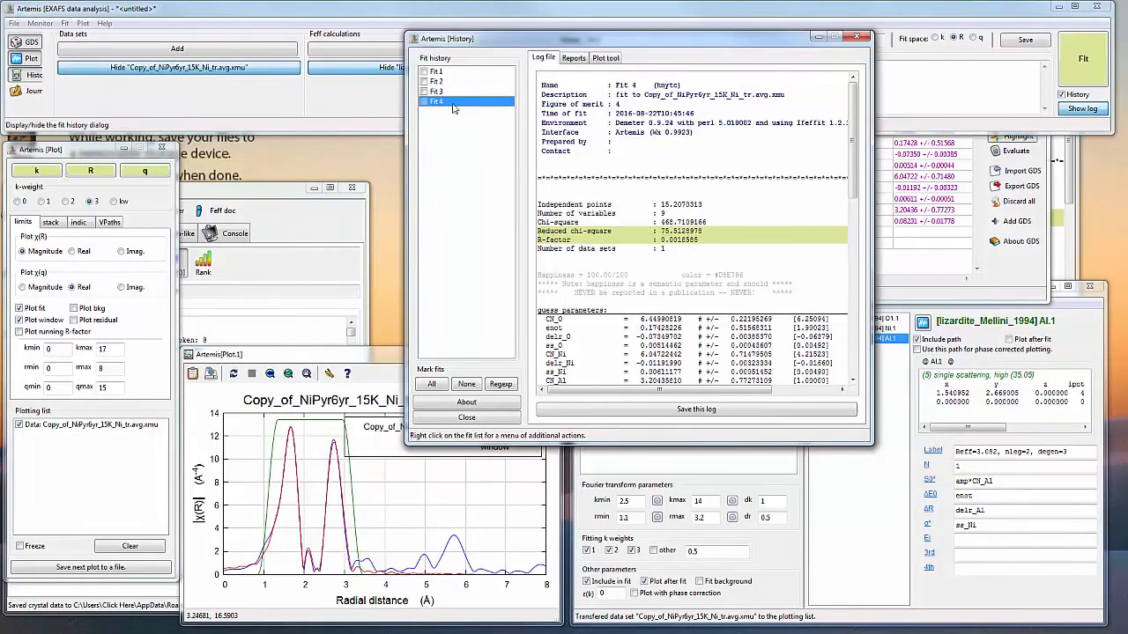
# Step: Examine the number of variables and the delr_Al value in the Fit 4 log
pyautogui.moveTo(656, 213); pyautogui.dragTo(670, 213)
pyautogui.scroll(-2, 678, 229)
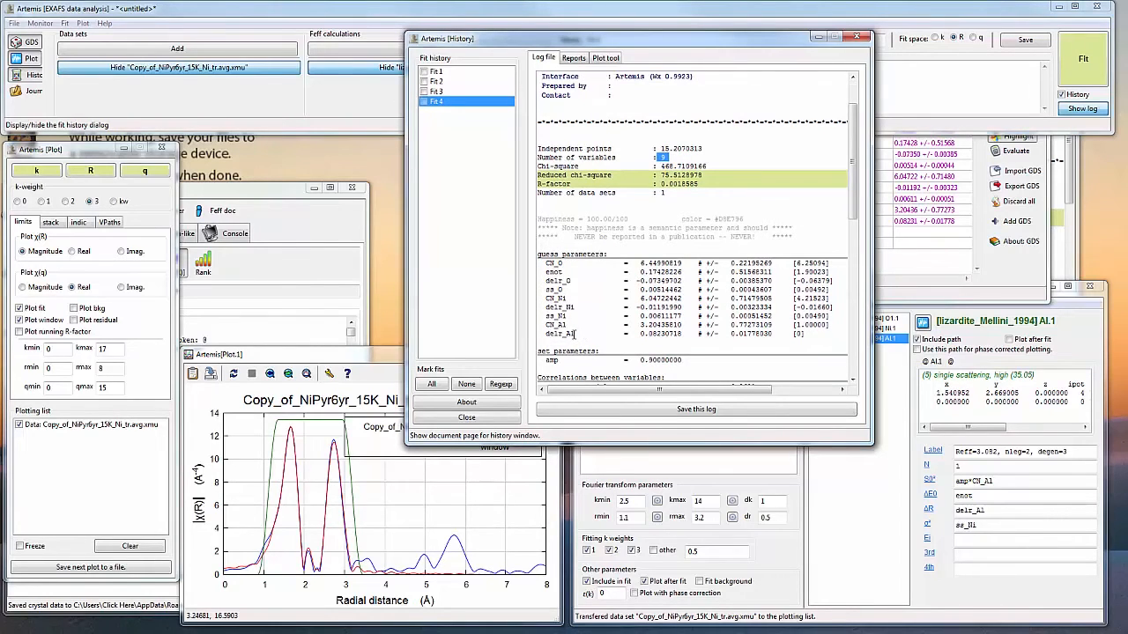
pyautogui.moveTo(557, 333); pyautogui.dragTo(664, 333)
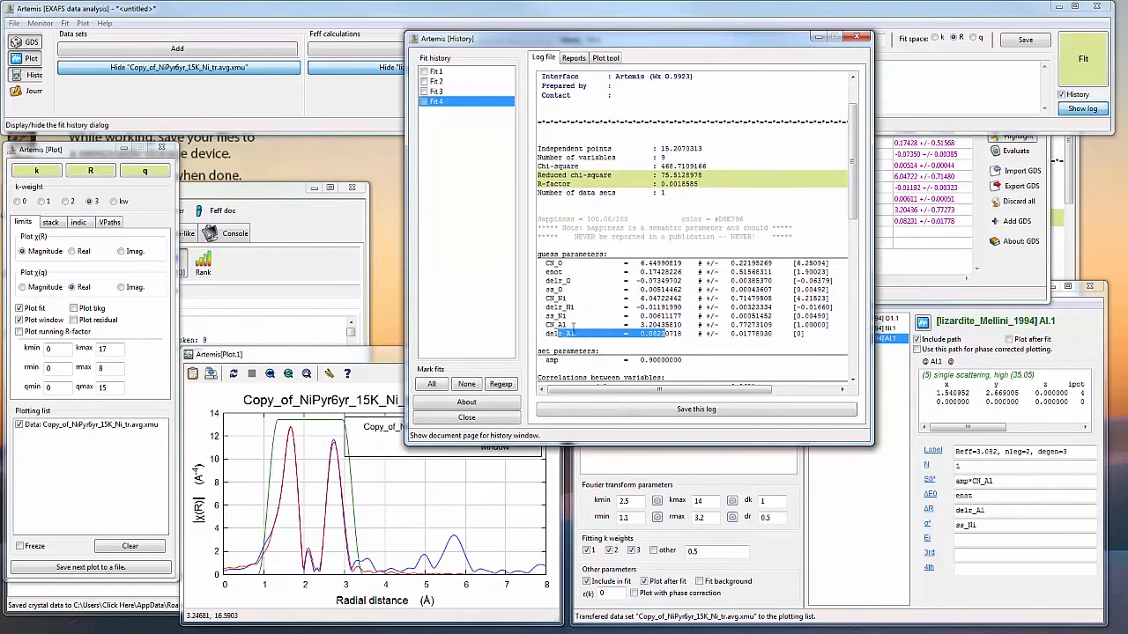
# Step: Examine the delr_Ni, ss_Ni, CN_Al and delr_Al values and their uncertainties in the Fit 4 log
pyautogui.moveTo(570, 307); pyautogui.dragTo(740, 307)
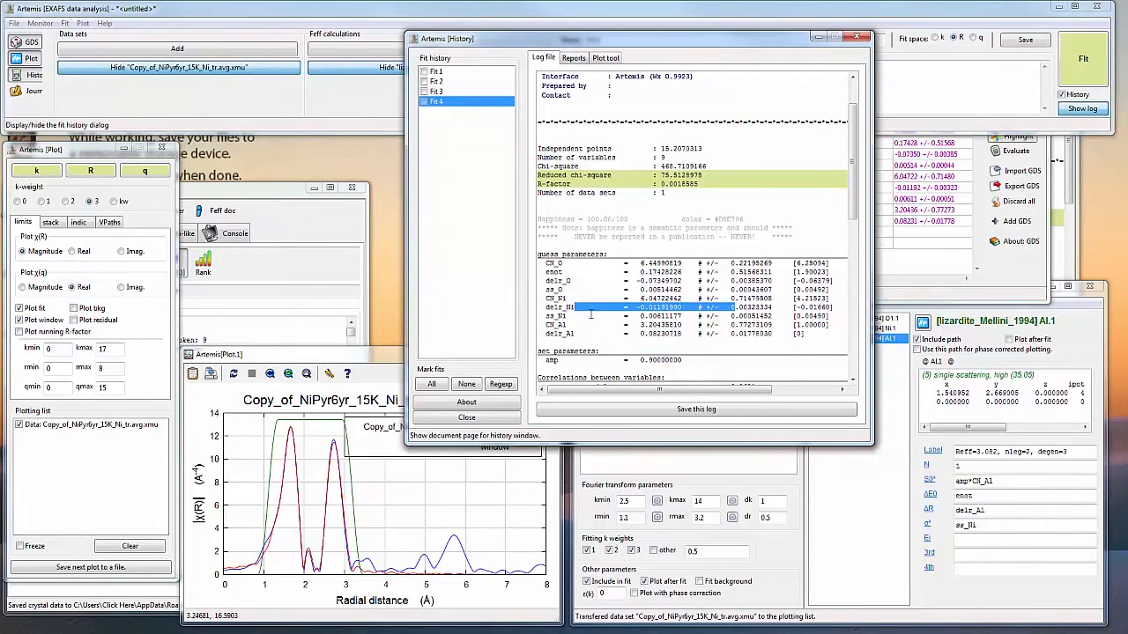
pyautogui.moveTo(656, 315); pyautogui.dragTo(548, 315)
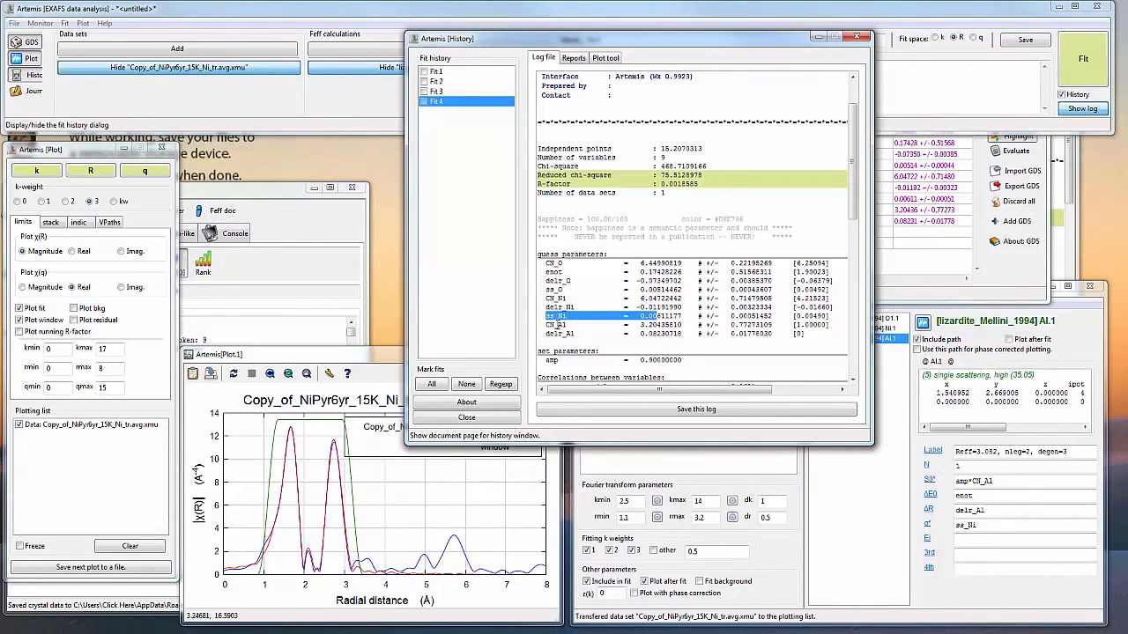
pyautogui.moveTo(545, 324); pyautogui.dragTo(661, 324)
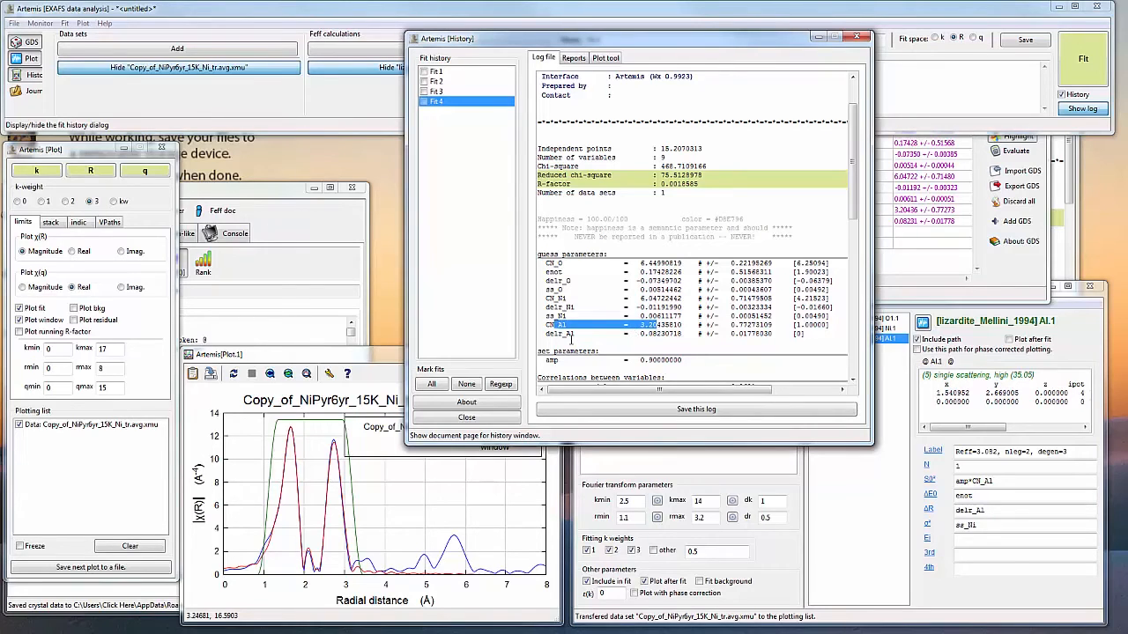
pyautogui.moveTo(561, 333); pyautogui.dragTo(671, 335)
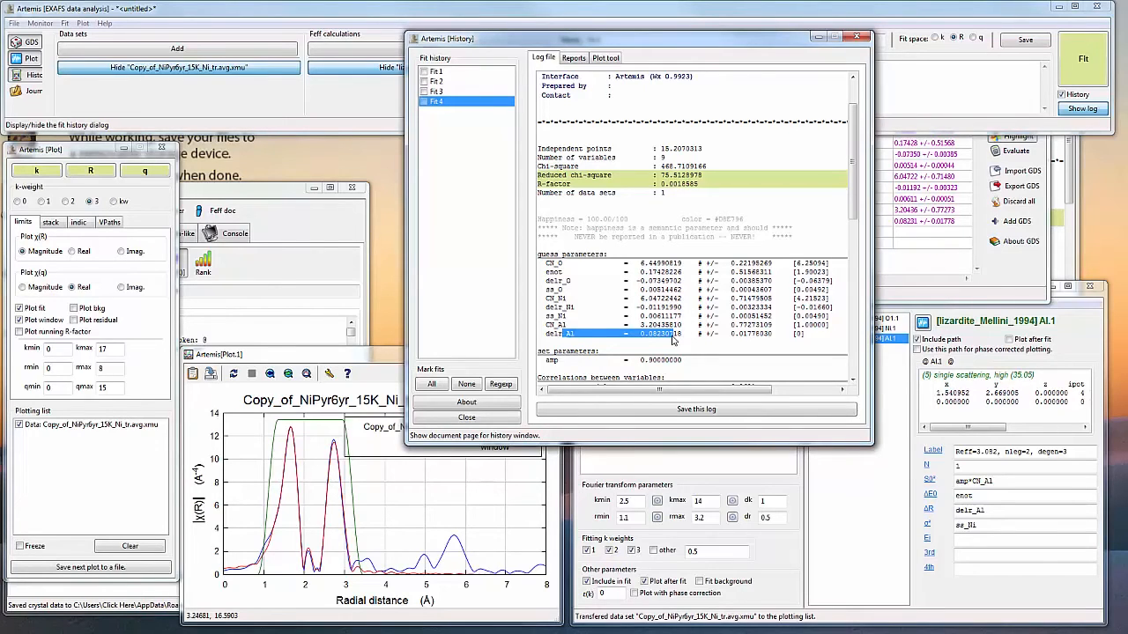
pyautogui.moveTo(756, 333); pyautogui.dragTo(648, 334)
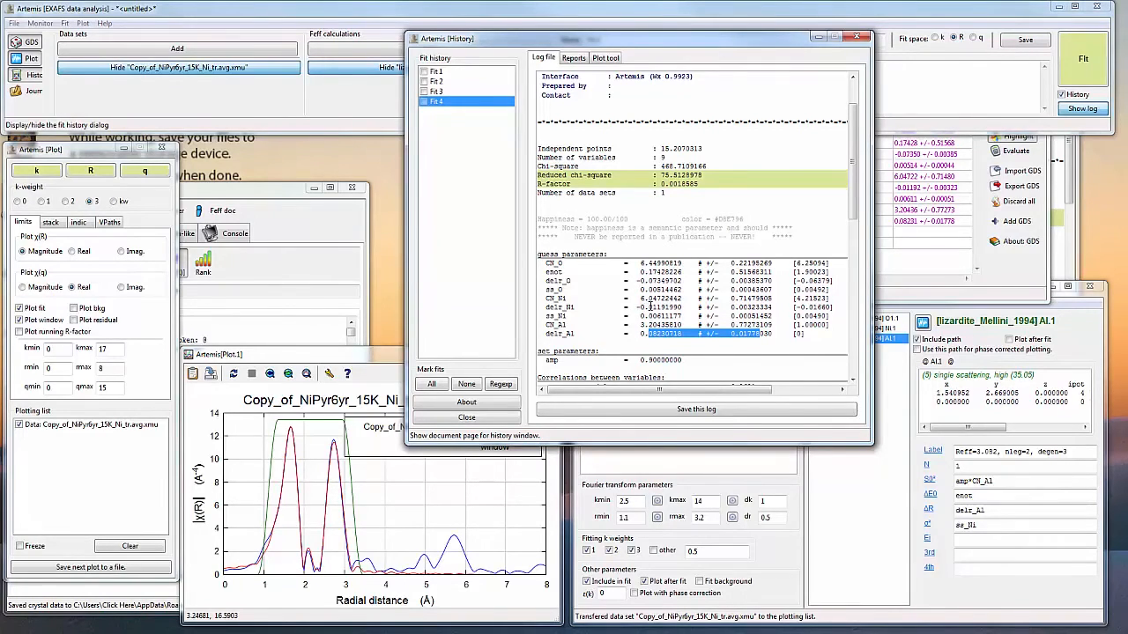
pyautogui.moveTo(648, 307); pyautogui.dragTo(740, 307)
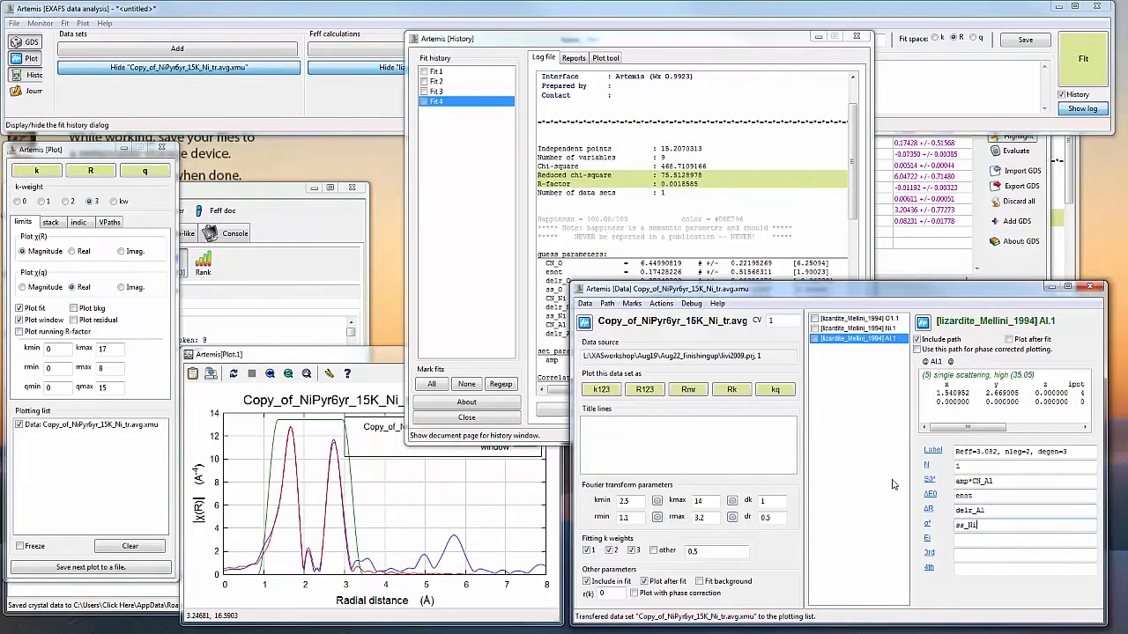
# Step: Set the Al.1 path's ΔR to delr_Ni and change the delr_Al parameter's type to skip
pyautogui.moveTo(974, 510); pyautogui.dragTo(984, 511)
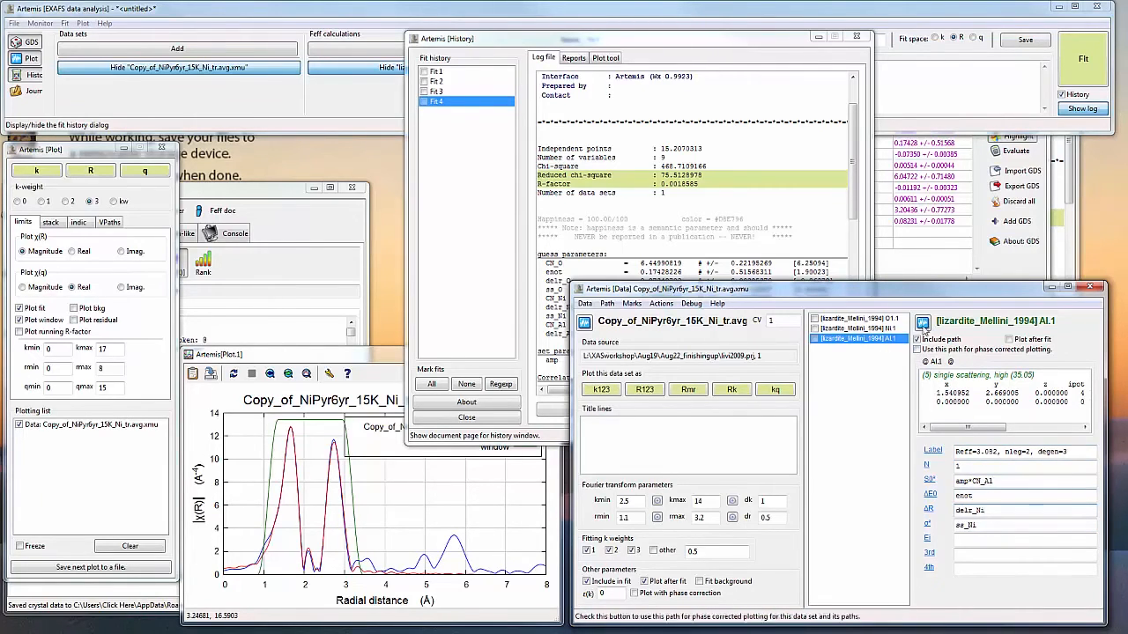
pyautogui.click(1022, 269)
pyautogui.click(668, 190)
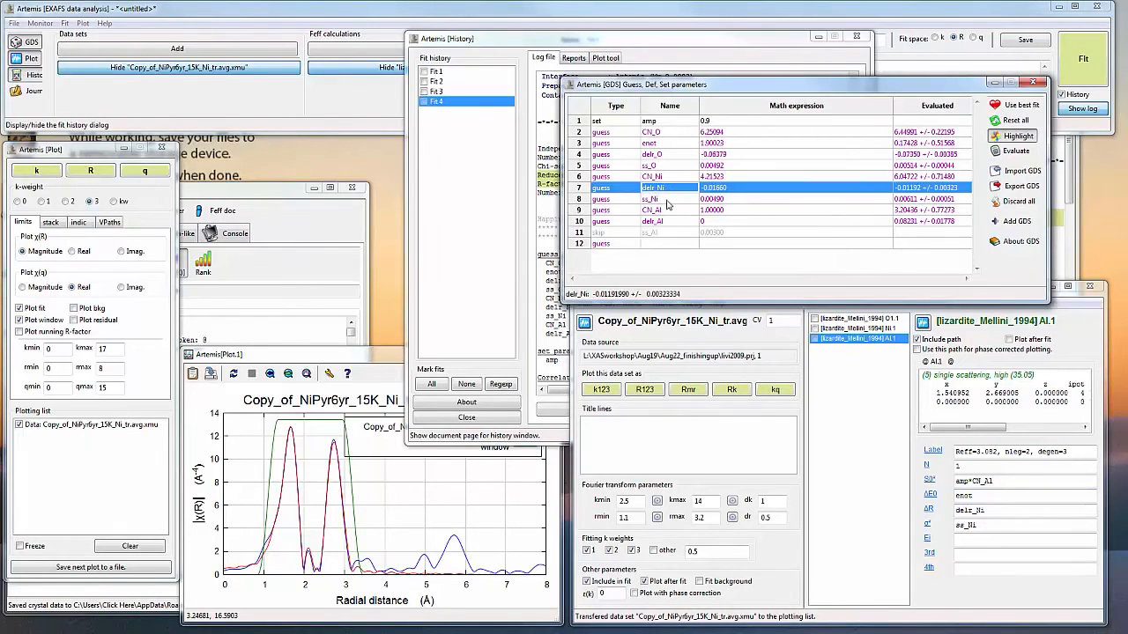
pyautogui.click(671, 212)
pyautogui.click(671, 222)
pyautogui.click(670, 225)
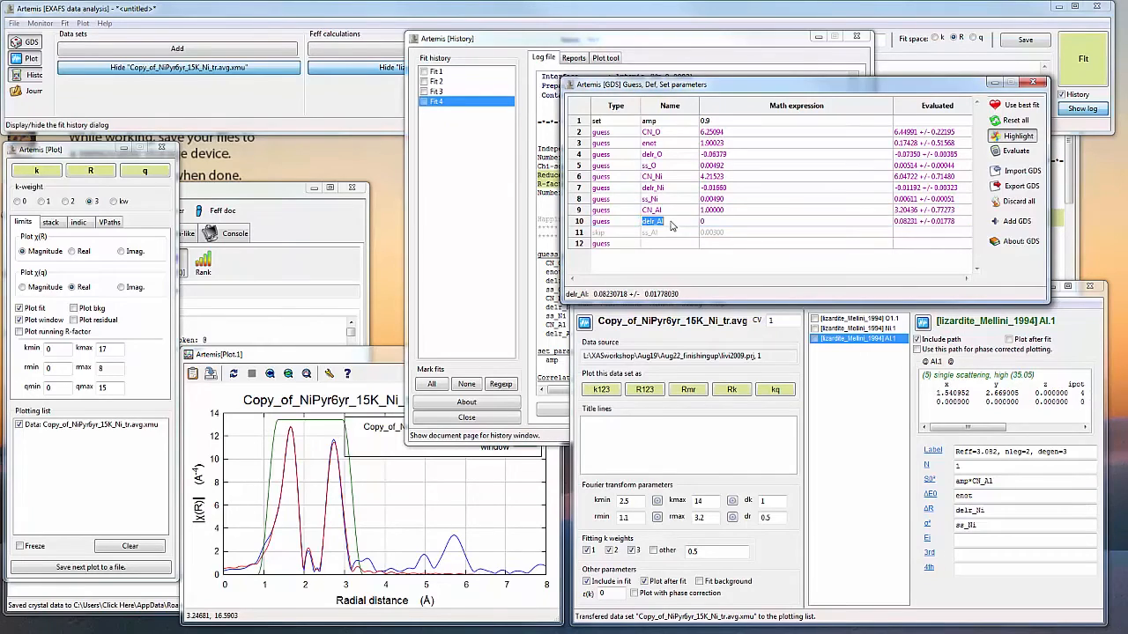
pyautogui.doubleClick(623, 225)
pyautogui.click(622, 225)
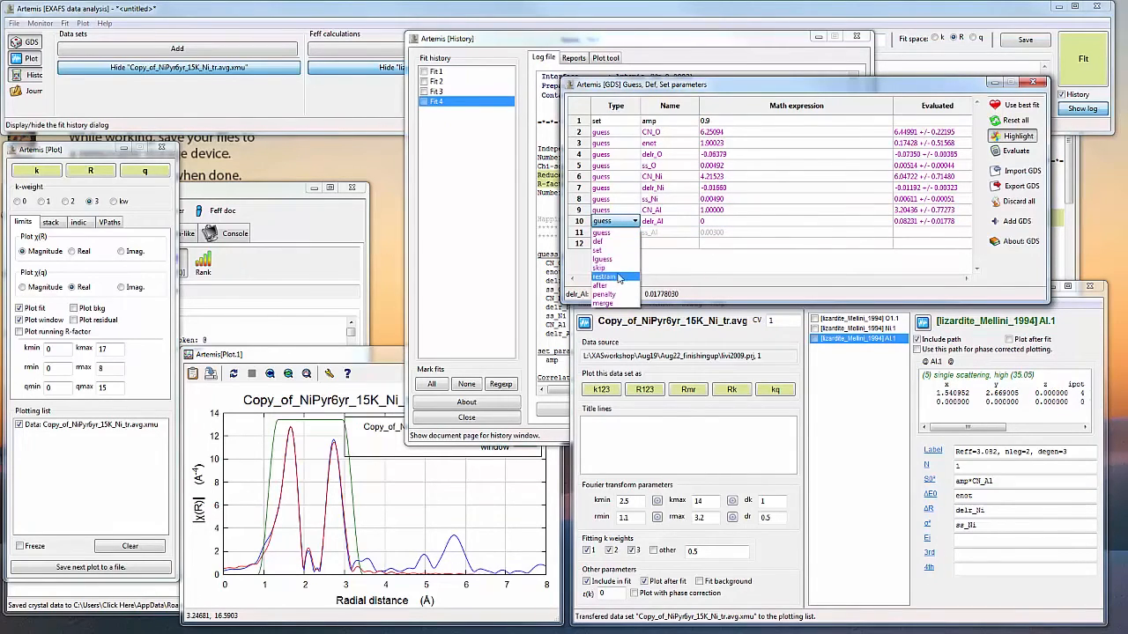
pyautogui.click(617, 268)
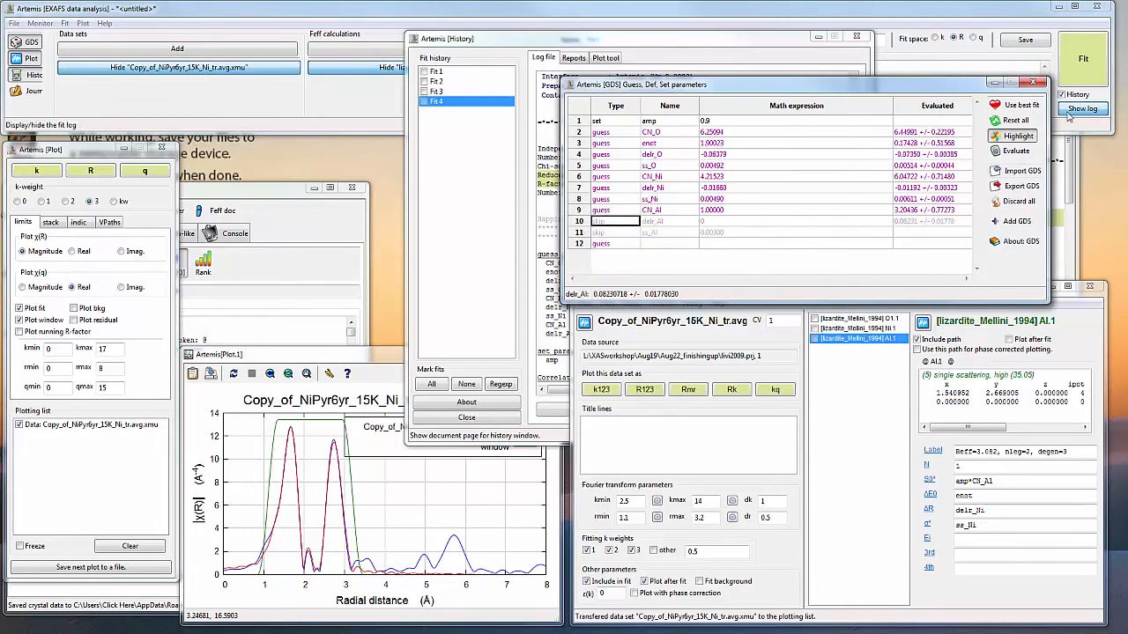
# Step: Run the fit with the shared delr_Ni and view its log alternately with the Fit 4 log
pyautogui.click(1073, 79)
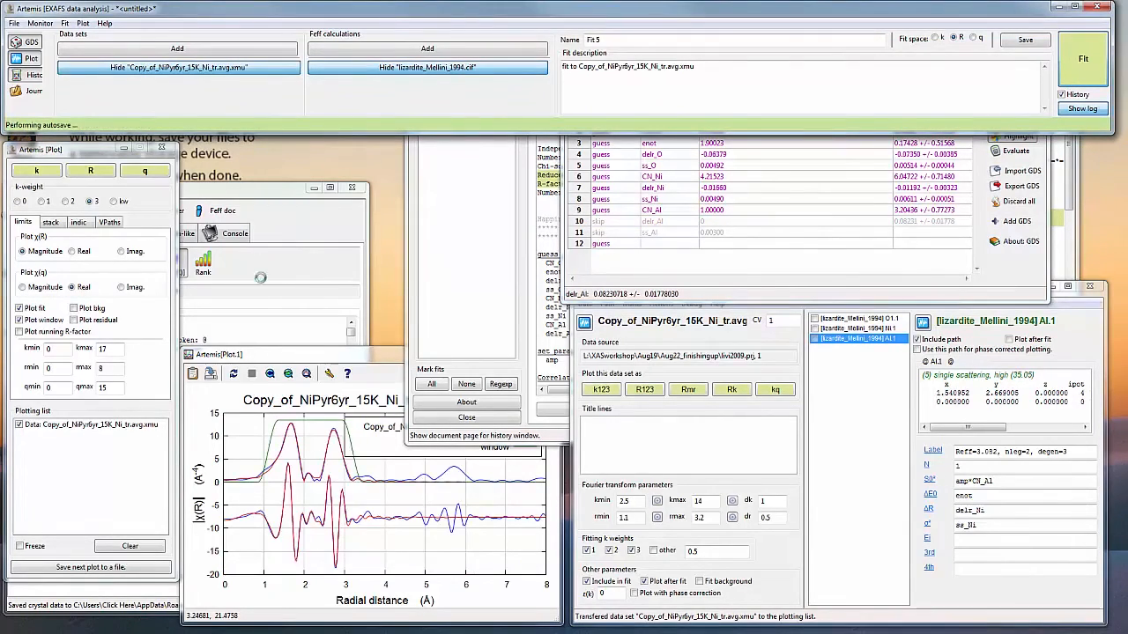
pyautogui.click(469, 209)
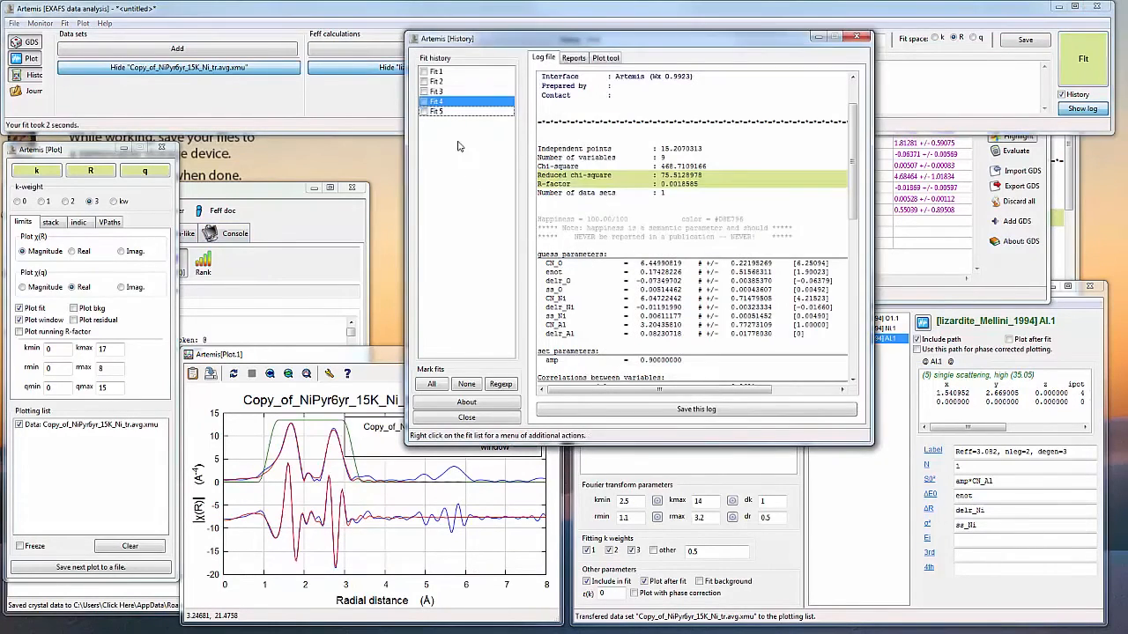
pyautogui.click(447, 112)
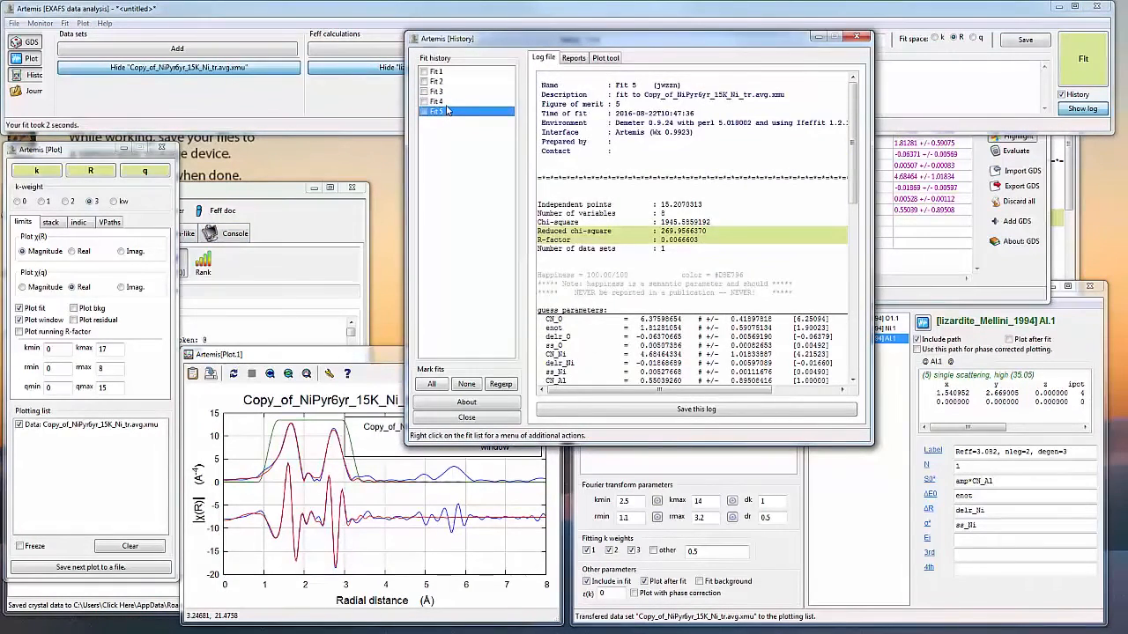
pyautogui.press('Up')
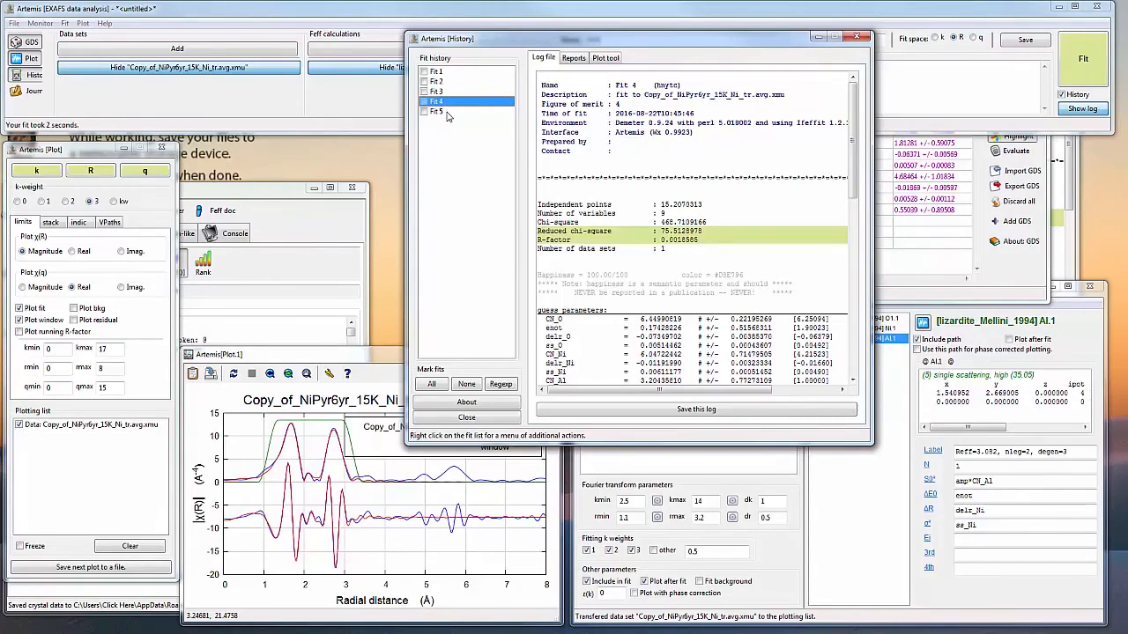
pyautogui.click(446, 112)
pyautogui.click(444, 104)
# Step: Compare the number of variables, chi-square values and R-factor between the Fit 4 and Fit 5 logs
pyautogui.doubleClick(664, 214)
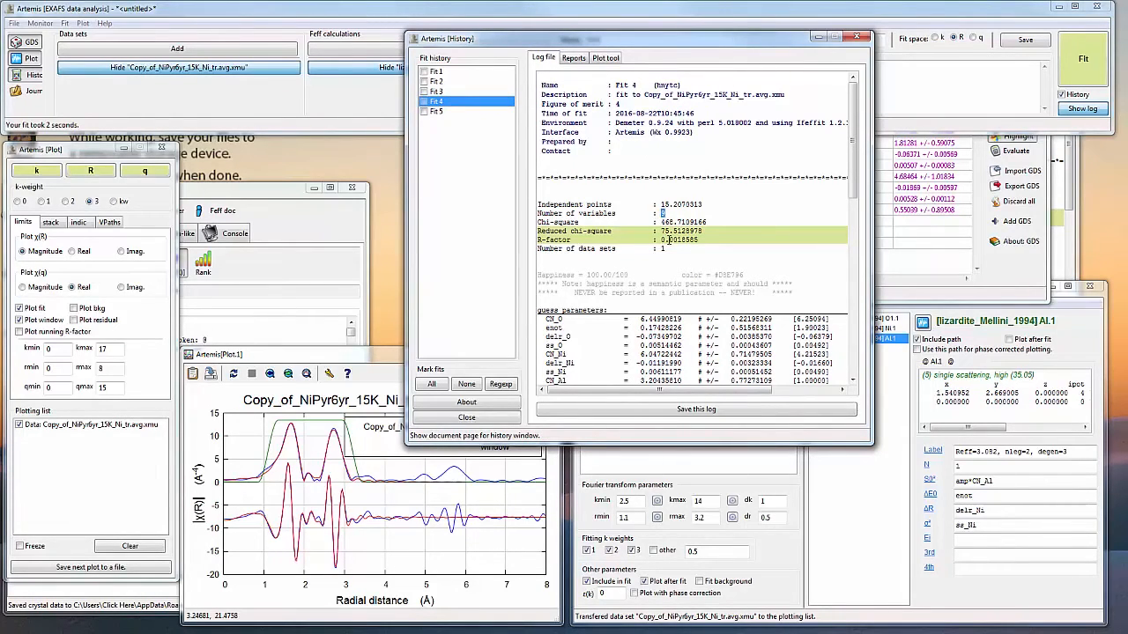
pyautogui.moveTo(672, 239); pyautogui.dragTo(689, 240)
pyautogui.click(436, 112)
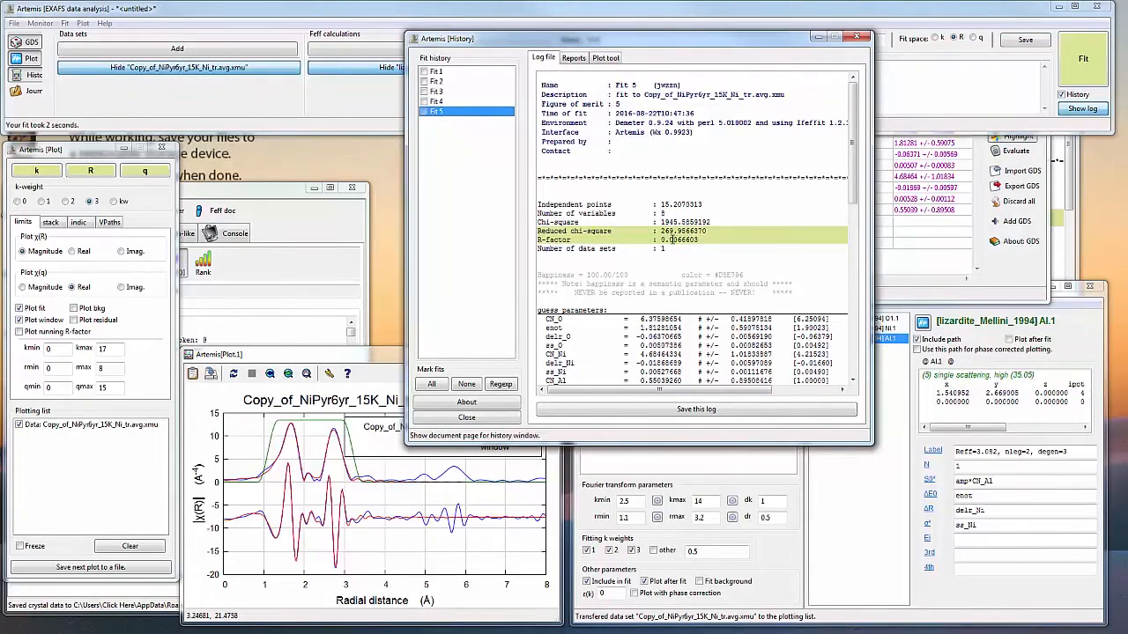
pyautogui.click(441, 102)
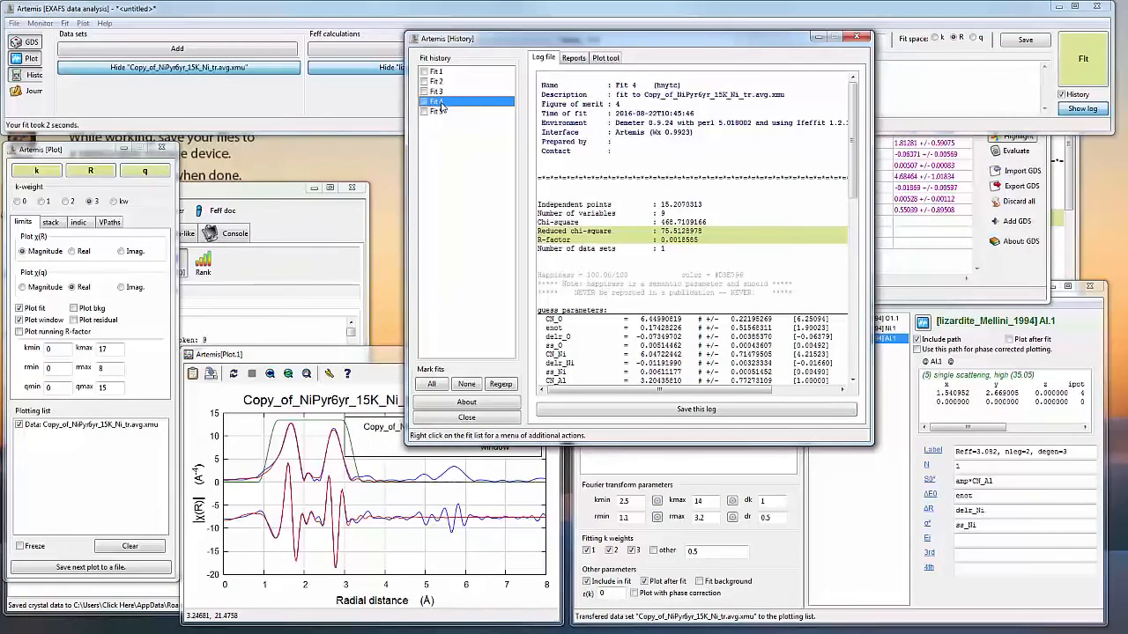
pyautogui.click(441, 113)
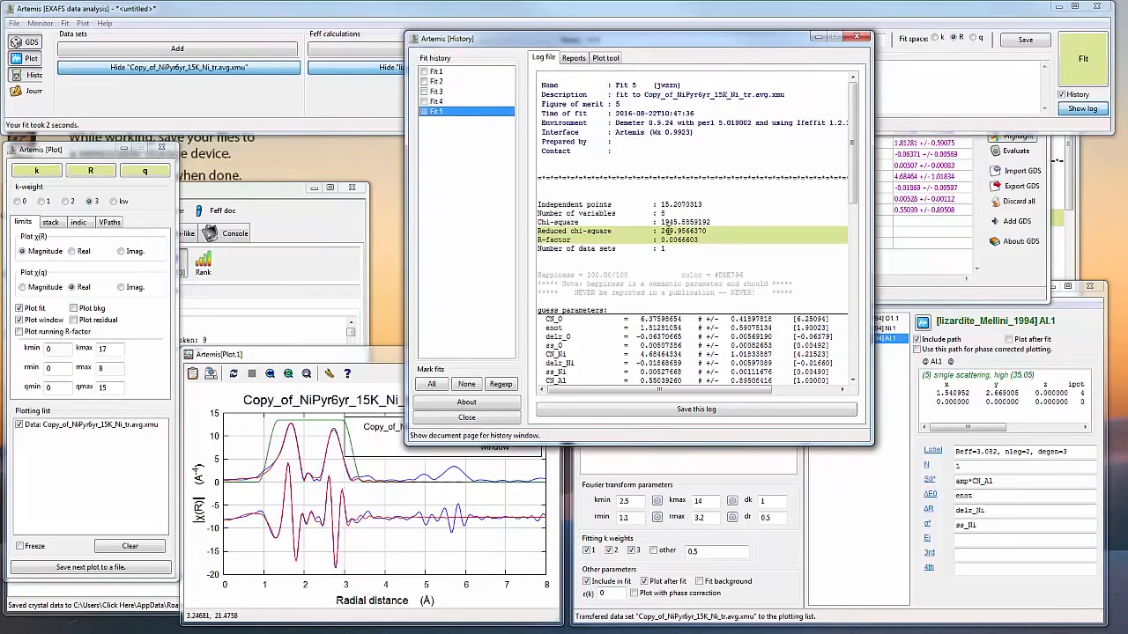
pyautogui.click(440, 102)
pyautogui.click(442, 113)
# Step: Compare the fitted CN_Ni and CN_Al coordination numbers in the Fit 5 and Fit 4 logs
pyautogui.scroll(-2, 656, 283)
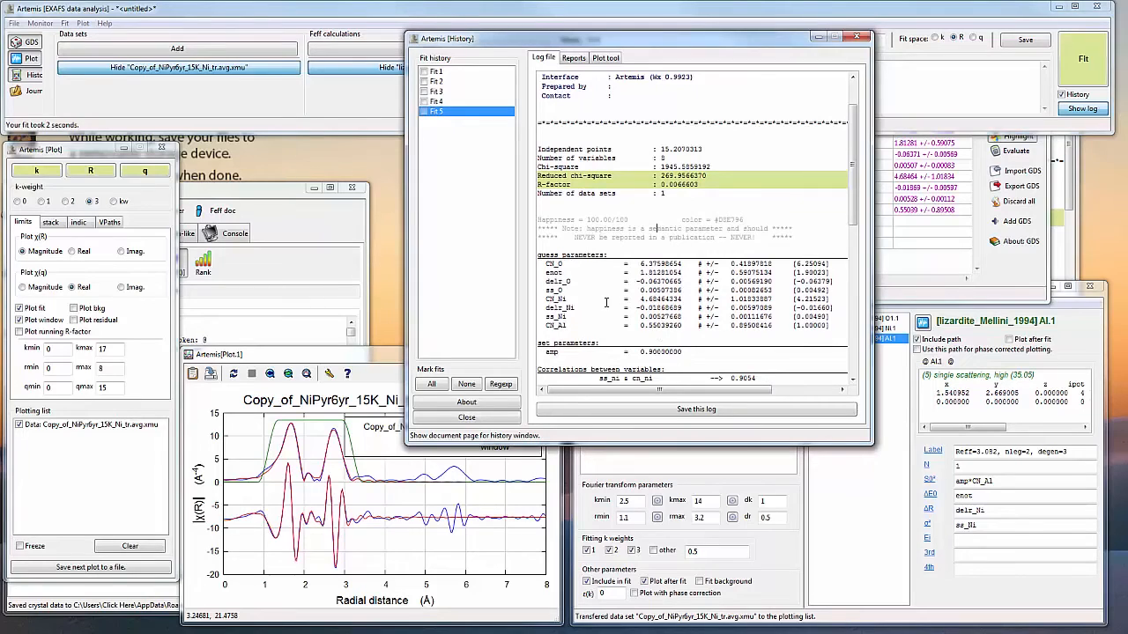
pyautogui.moveTo(548, 298); pyautogui.dragTo(678, 300)
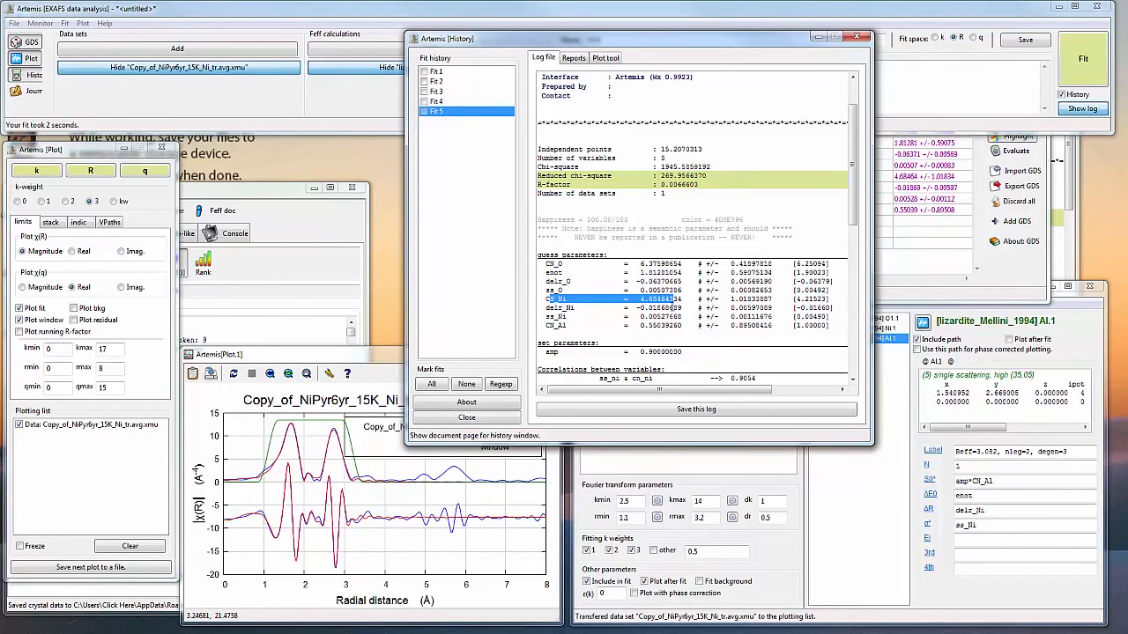
pyautogui.click(445, 101)
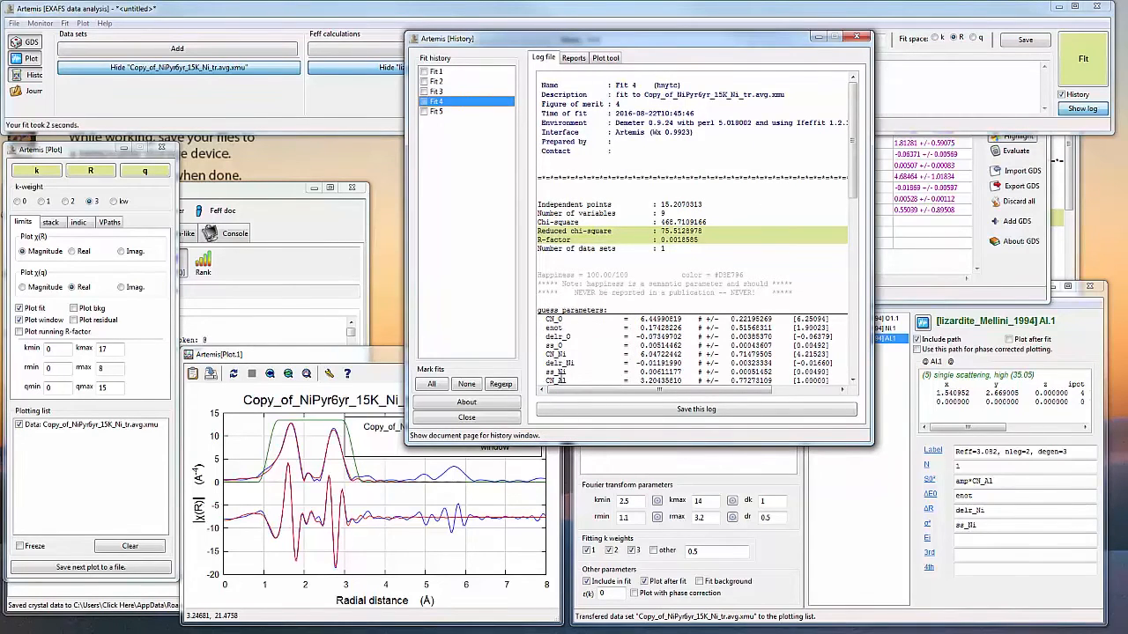
pyautogui.moveTo(555, 380); pyautogui.dragTo(680, 380)
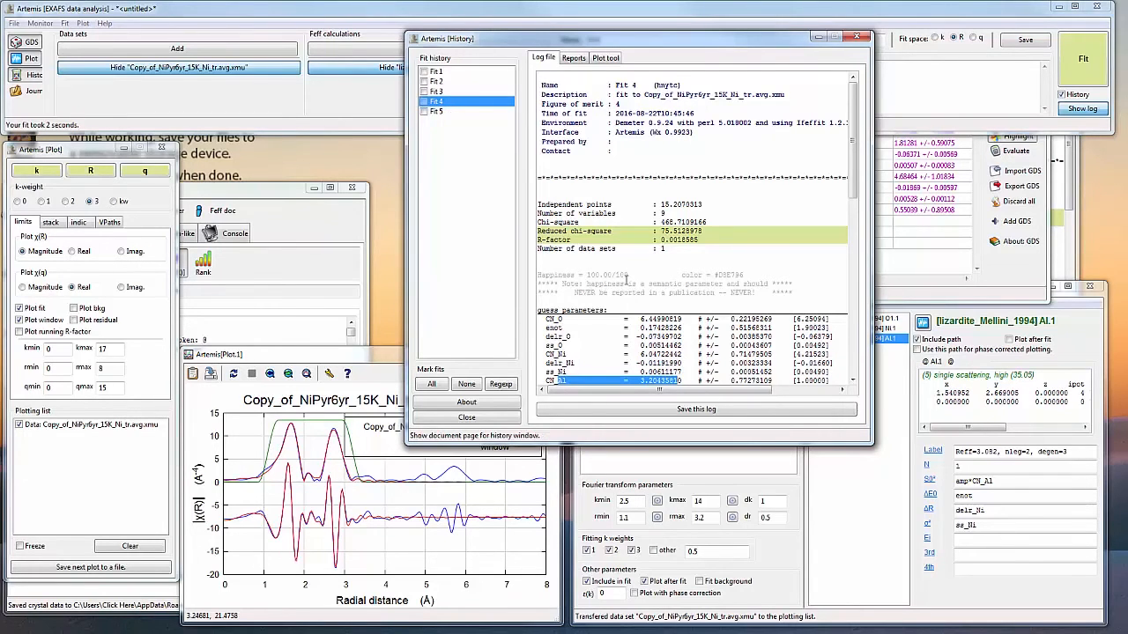
pyautogui.scroll(-2, 626, 280)
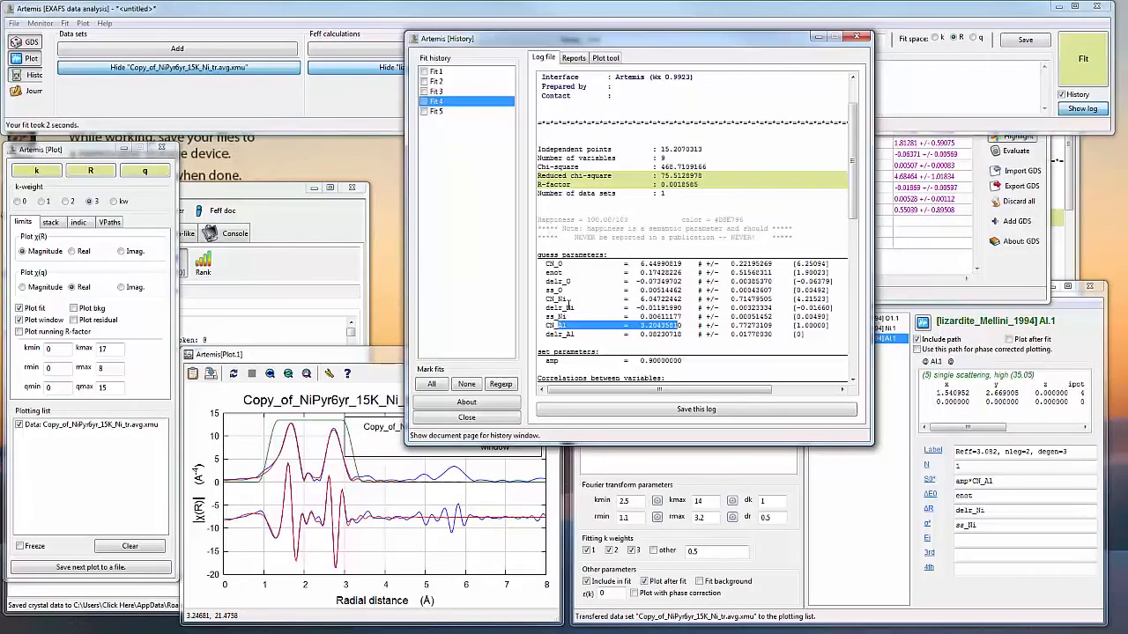
pyautogui.click(450, 113)
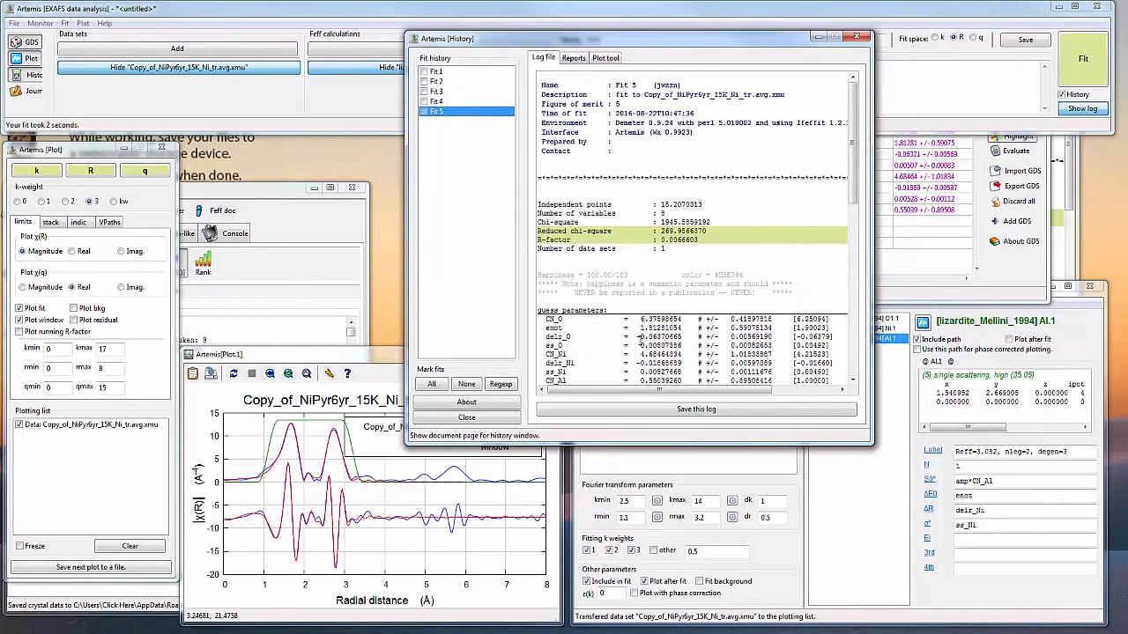
pyautogui.scroll(-2, 640, 345)
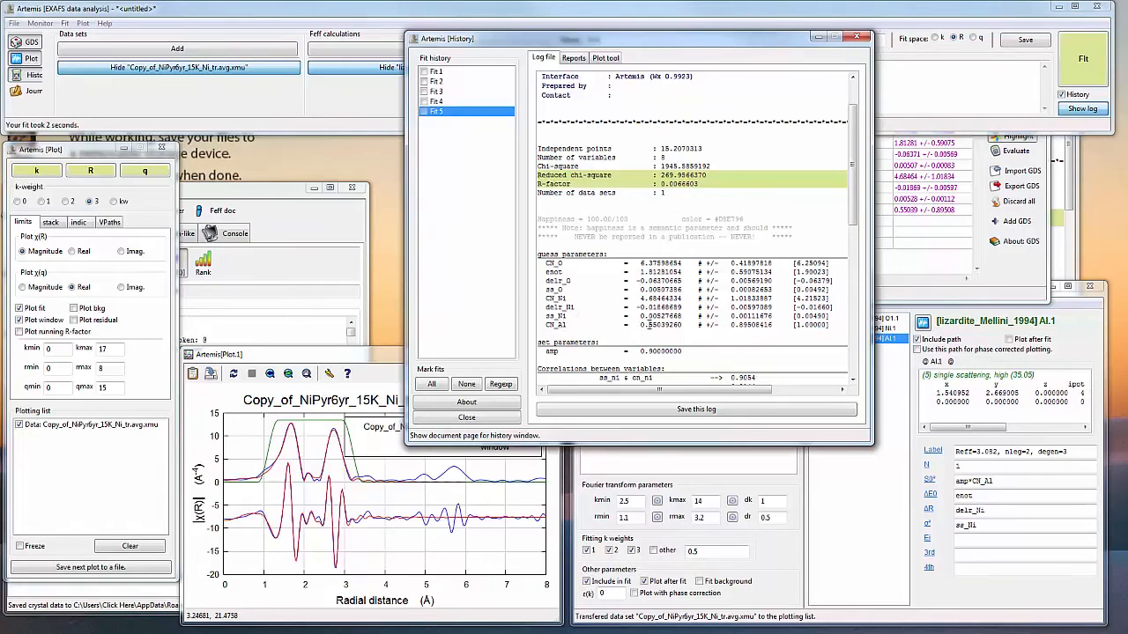
pyautogui.moveTo(667, 325); pyautogui.dragTo(557, 325)
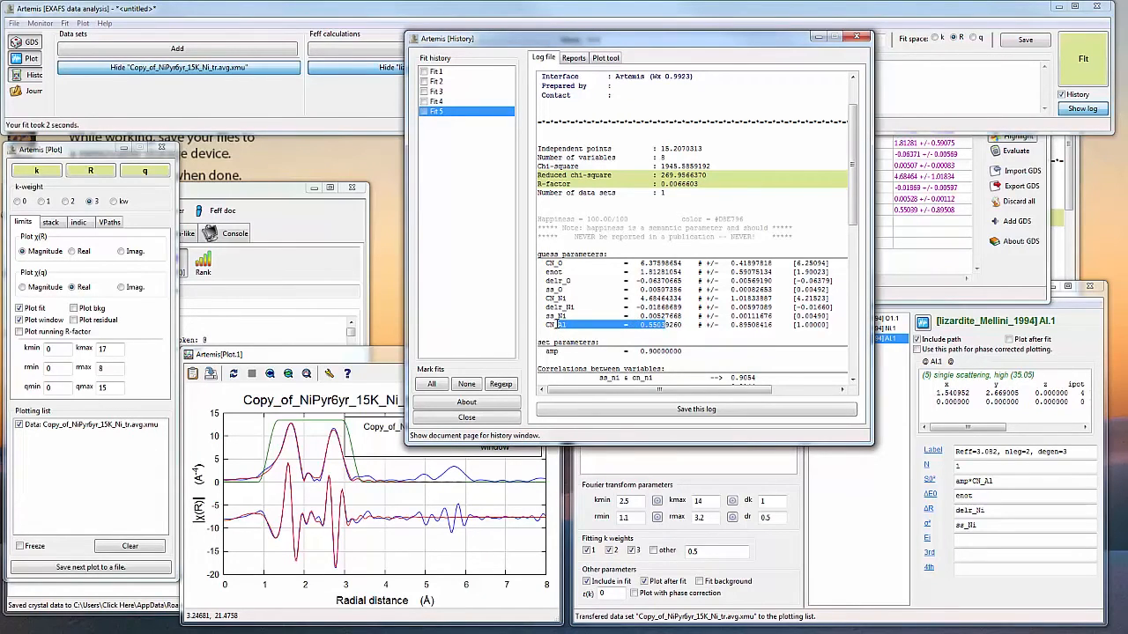
# Step: Add the Al.1 and Ni.1 paths to the plotting list, exclude the data set and plot both paths in k-space
pyautogui.click(945, 600)
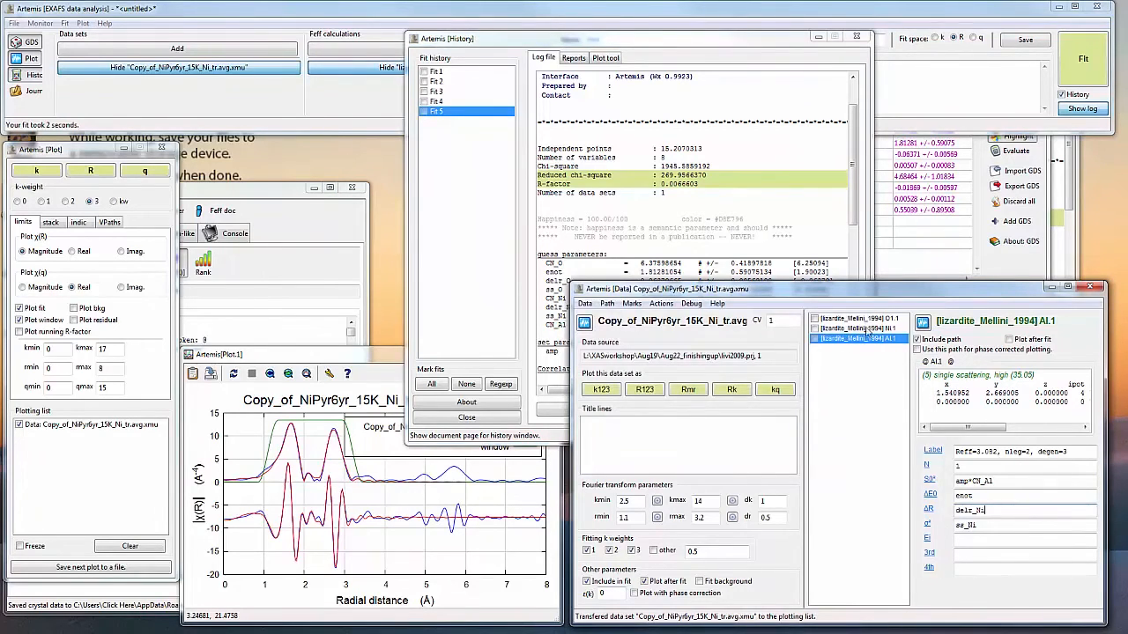
pyautogui.click(922, 323)
pyautogui.click(886, 328)
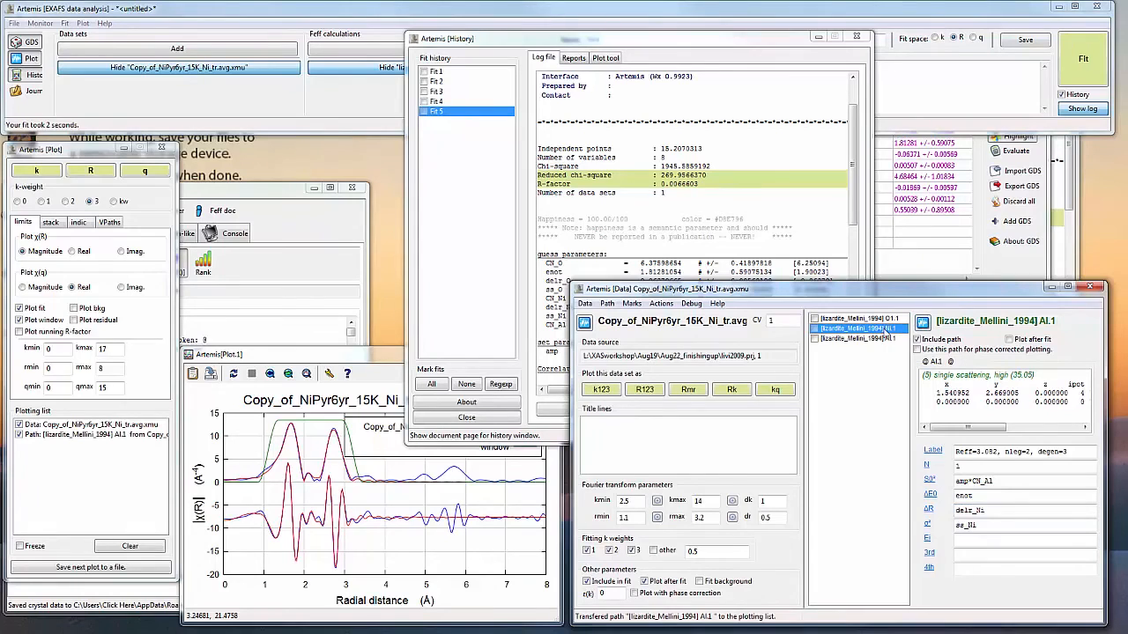
pyautogui.click(921, 322)
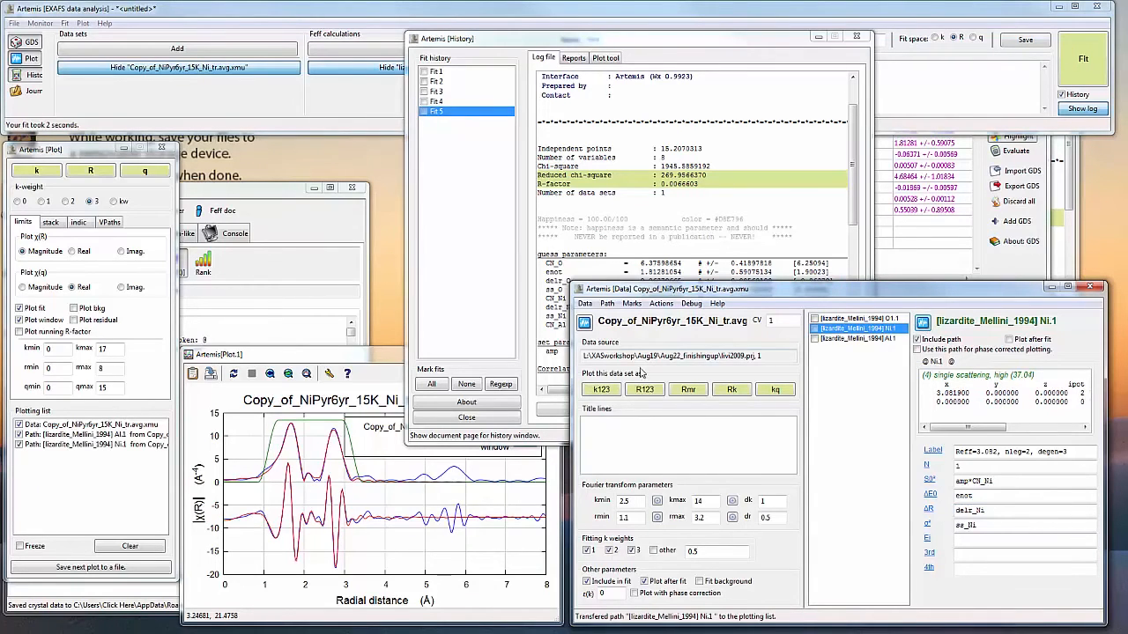
pyautogui.click(280, 356)
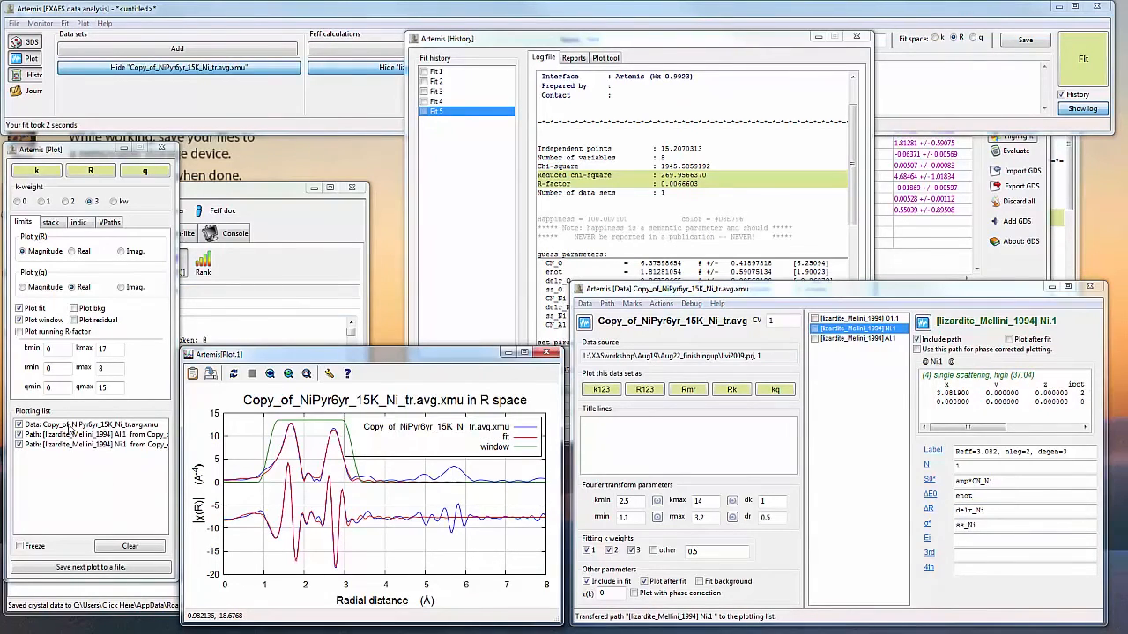
pyautogui.click(19, 425)
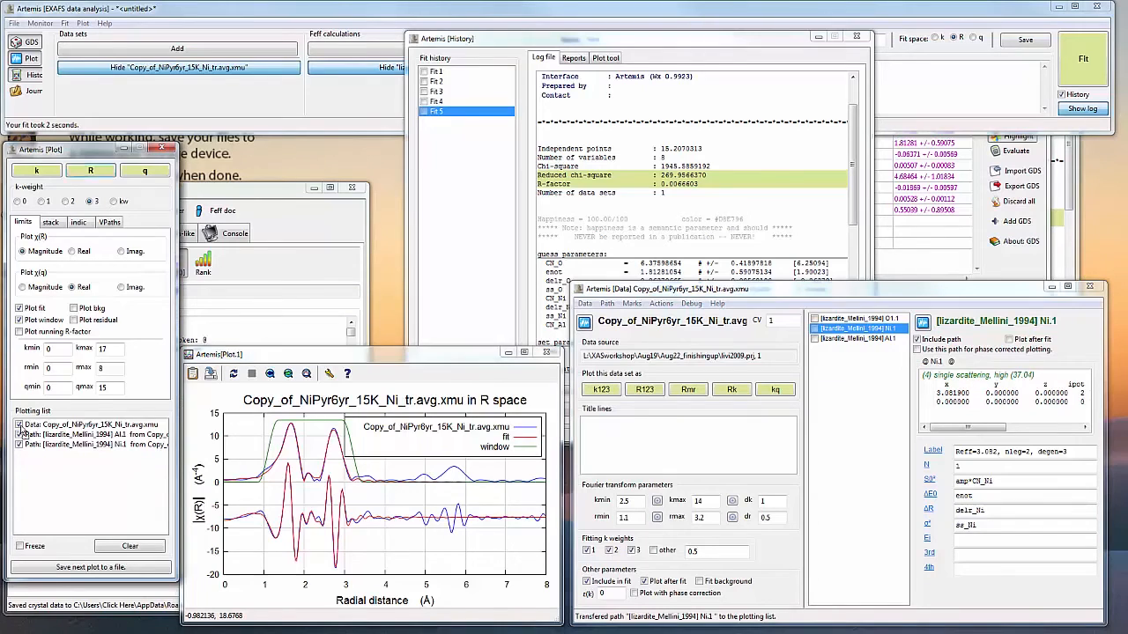
pyautogui.click(44, 173)
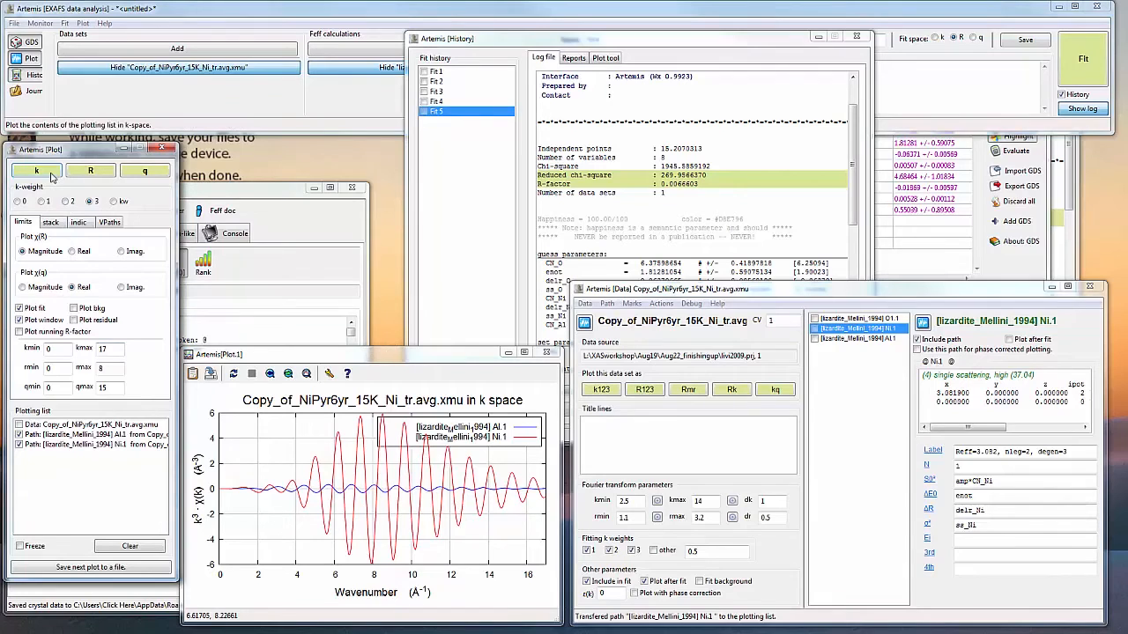
# Step: Clear the plotting list, add the Copy_of_NiPyr6yr_15K_Ni_tr.avg.xmu data and plot it with its fit in k-space
pyautogui.click(130, 546)
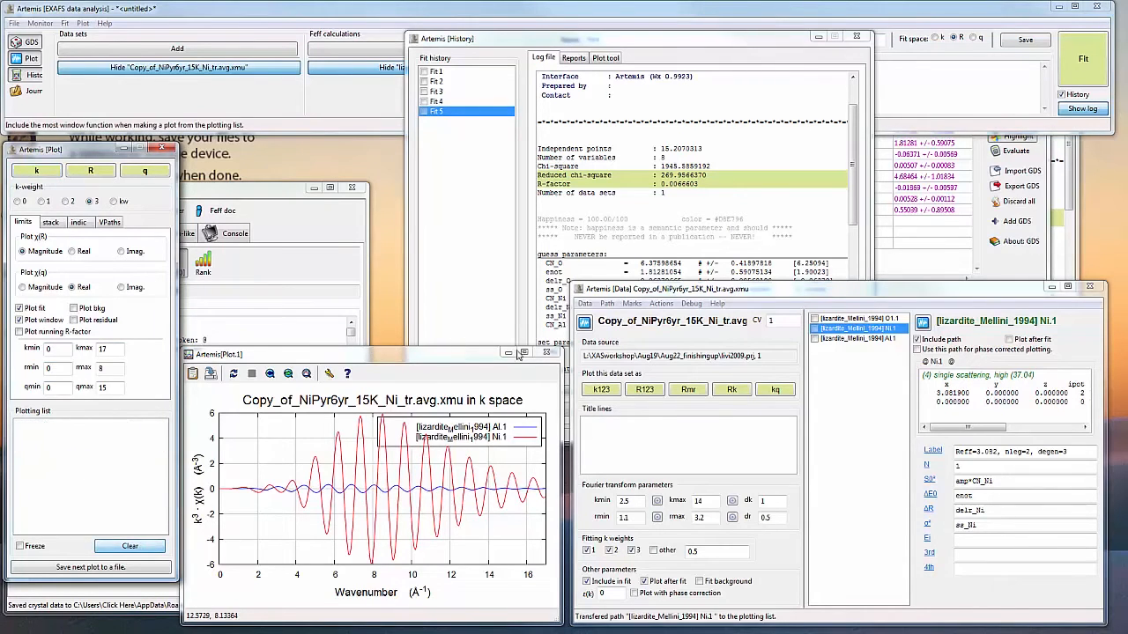
pyautogui.click(585, 323)
pyautogui.click(50, 175)
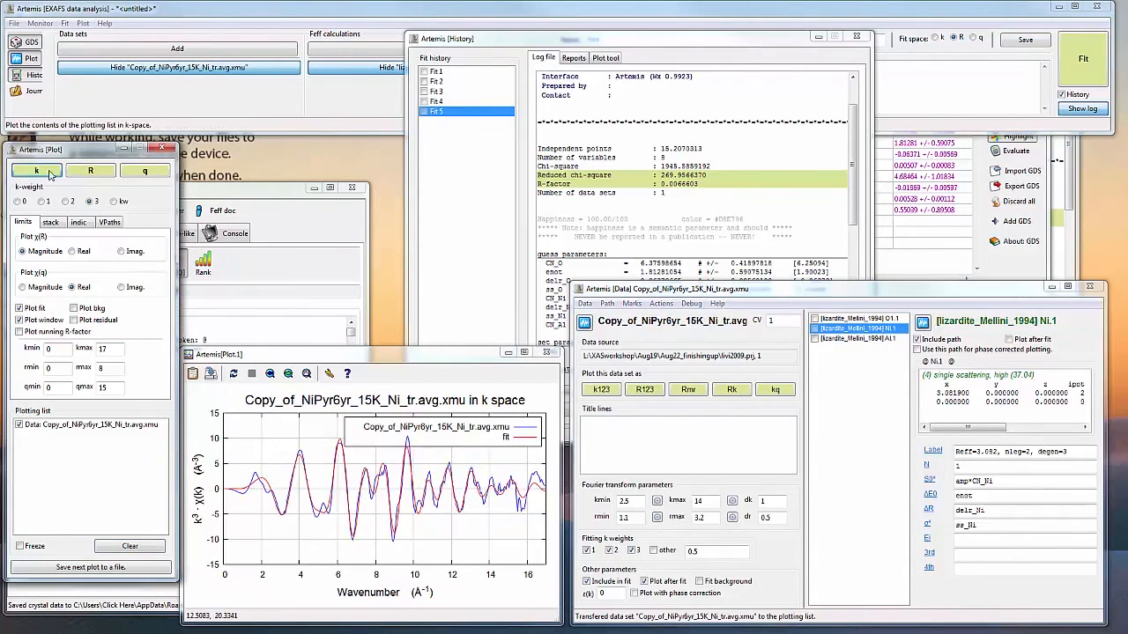
# Step: Plot the data and fit in R-space and review the fitted CN, delr and ss parameters in the Fit 5 log
pyautogui.click(90, 170)
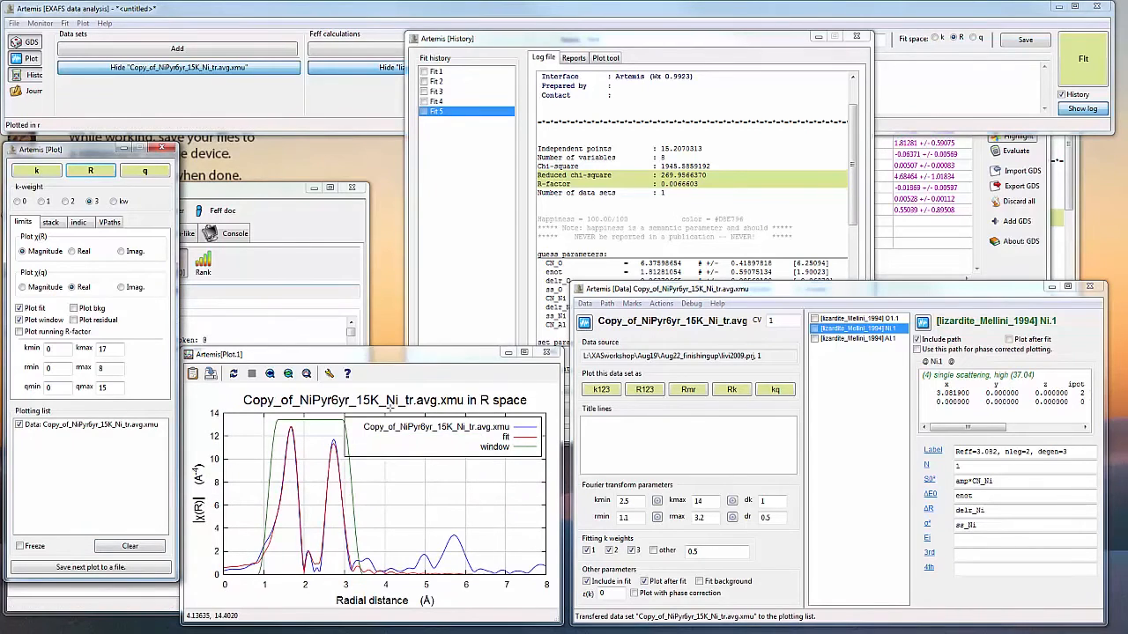
pyautogui.click(451, 217)
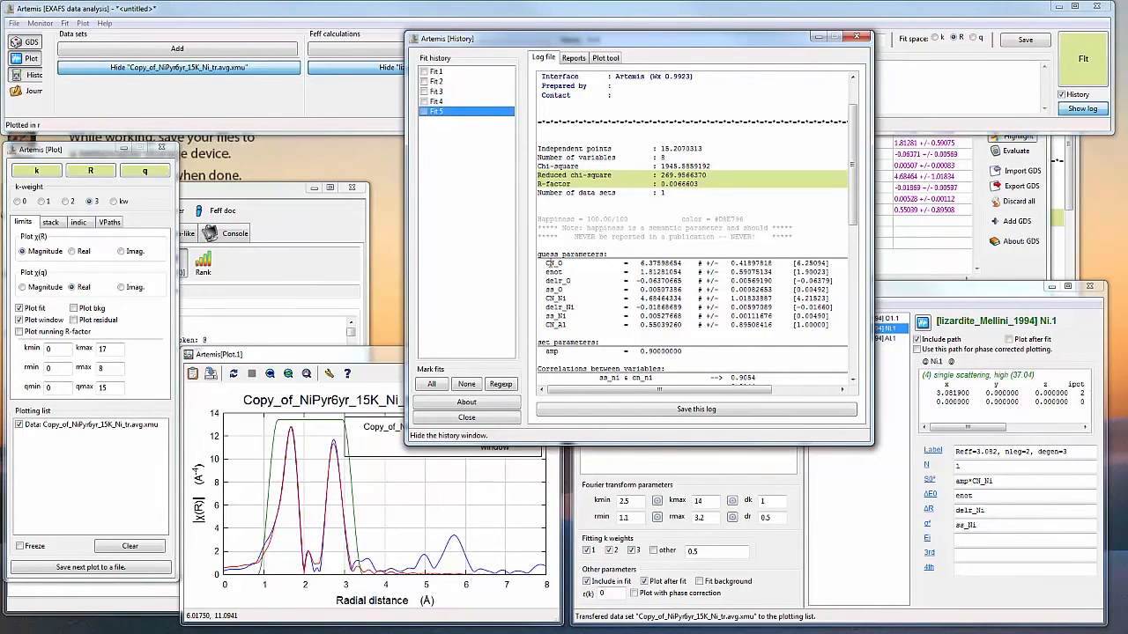
pyautogui.moveTo(554, 263); pyautogui.dragTo(678, 308)
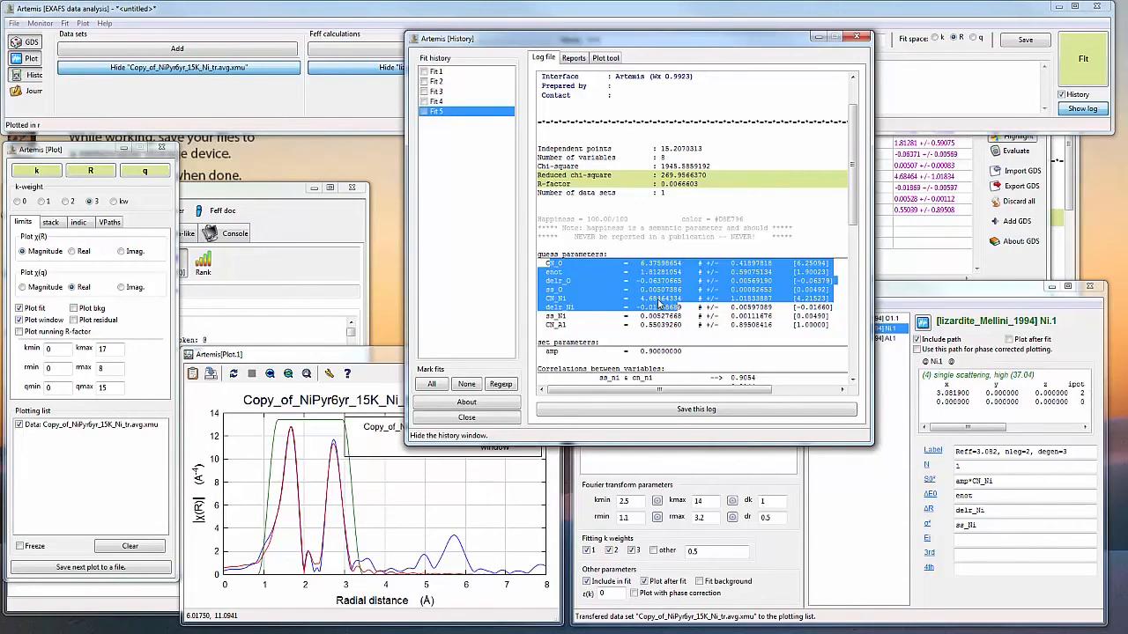
pyautogui.click(657, 298)
pyautogui.moveTo(549, 298); pyautogui.dragTo(662, 298)
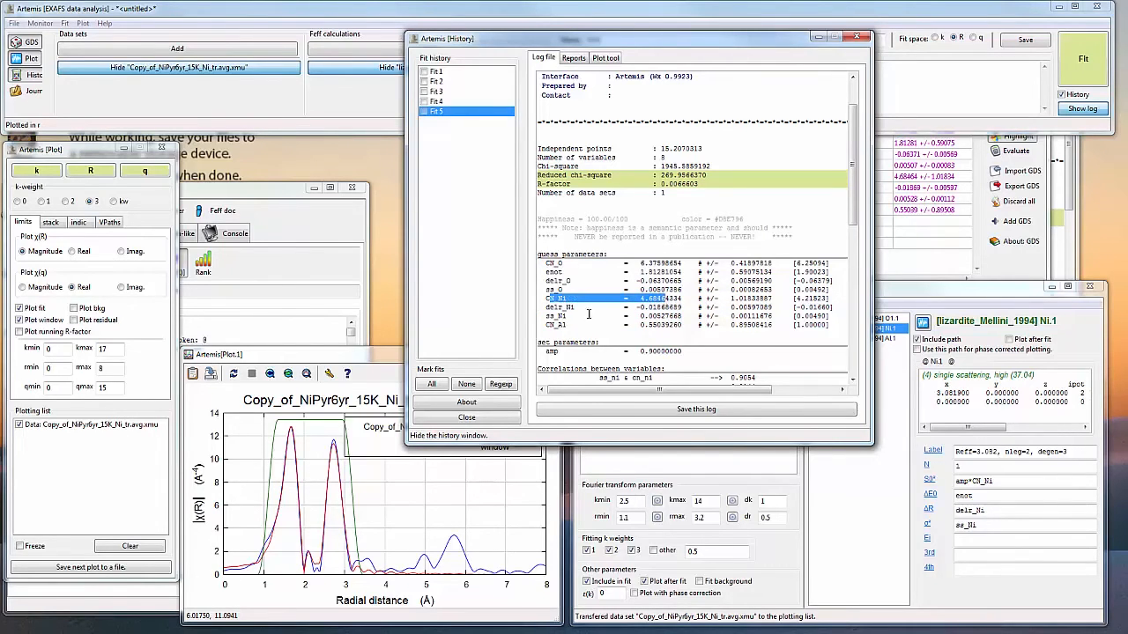
pyautogui.moveTo(549, 307); pyautogui.dragTo(680, 326)
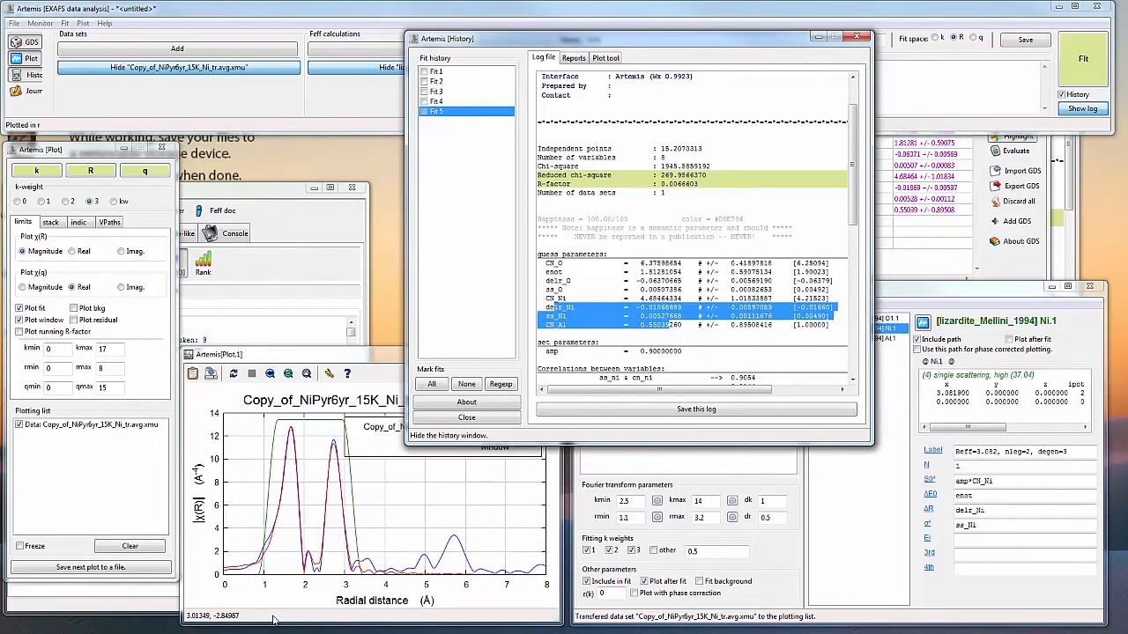
# Step: Add the Si.1 single-scattering path (Reff 3.291) from the lizardite_Mellini_1994 Feff calculation to the data set's path list
pyautogui.click(254, 189)
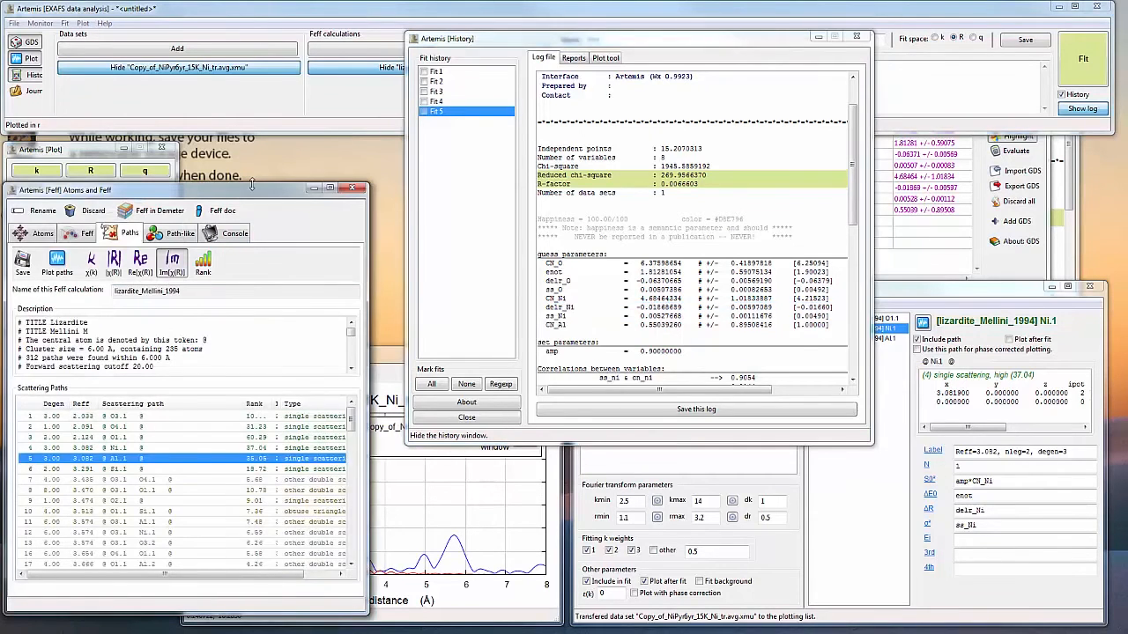
pyautogui.click(115, 469)
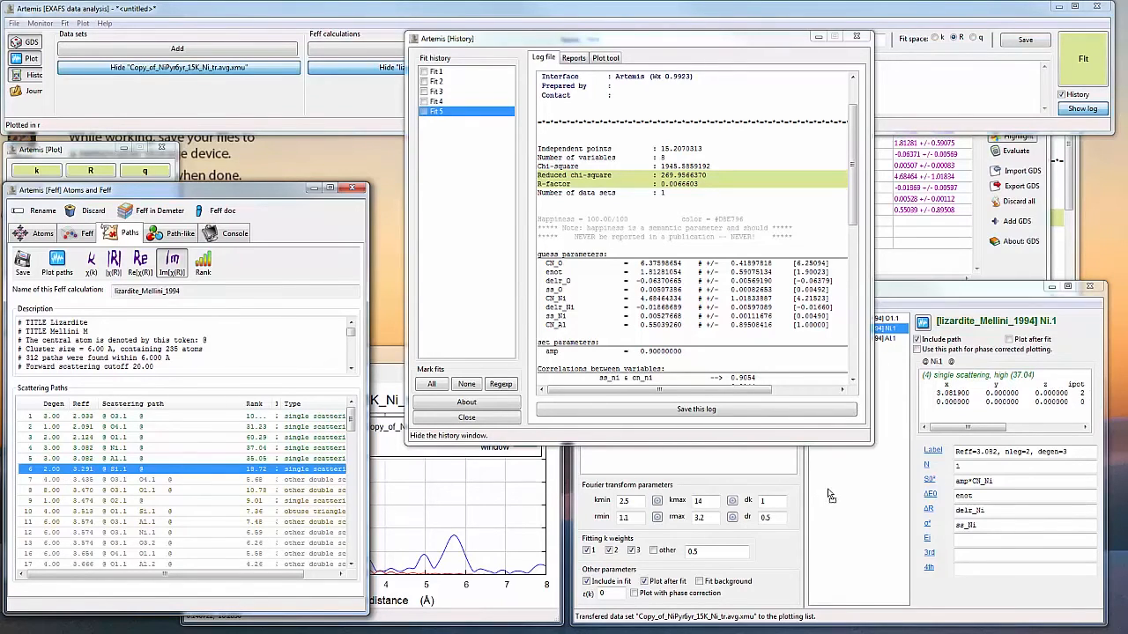
pyautogui.moveTo(828, 496); pyautogui.dragTo(828, 496)
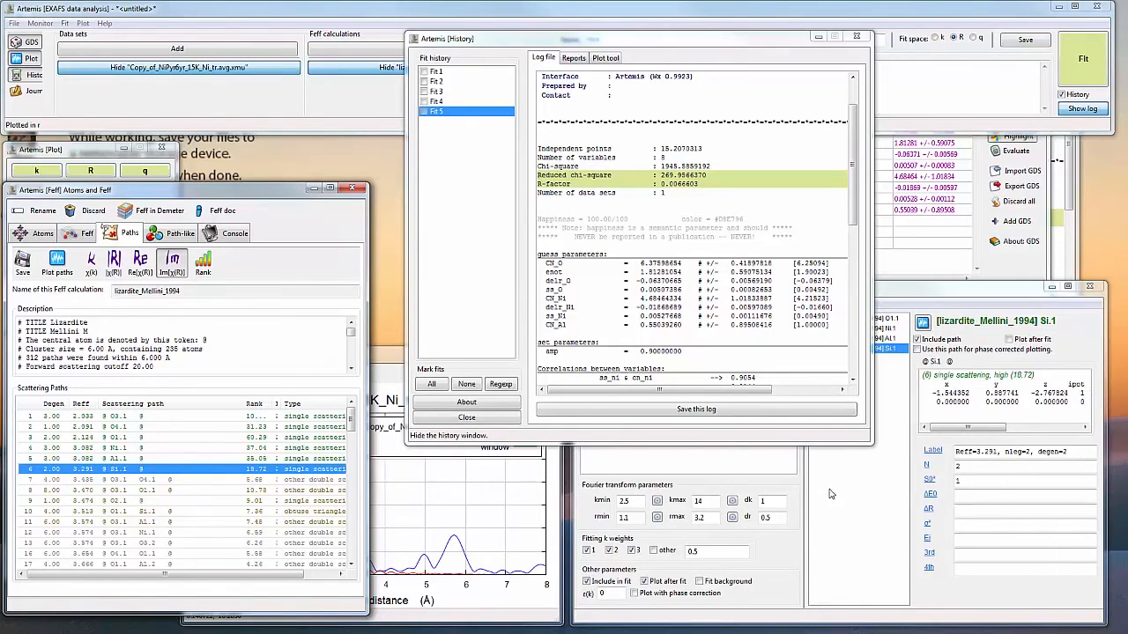
# Step: Set the Si.1 path parameters to N 1, S0² amp*CN_Si, ΔE0 enot, ΔR delr_Si and σ² ss_Si
pyautogui.click(389, 358)
pyautogui.click(951, 464)
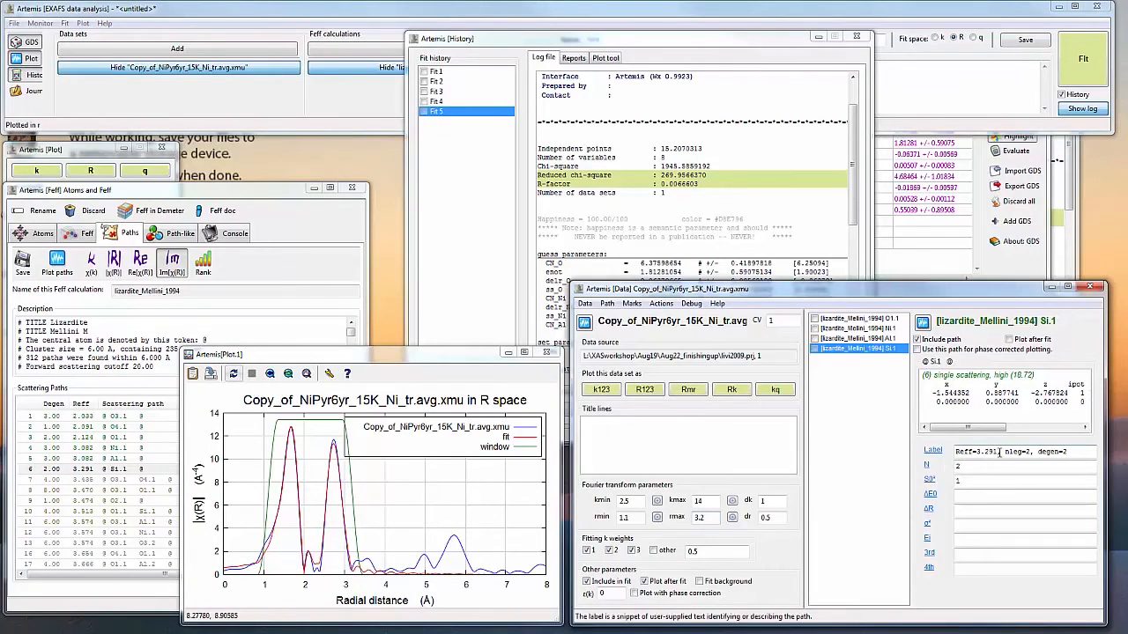
pyautogui.doubleClick(967, 470)
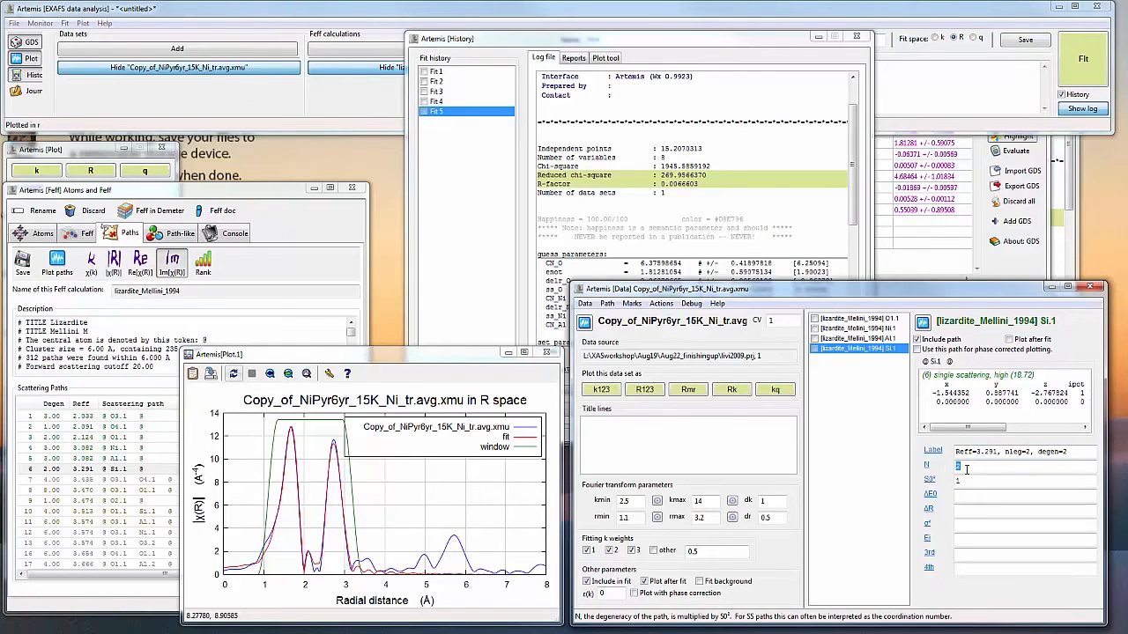
pyautogui.write('1')
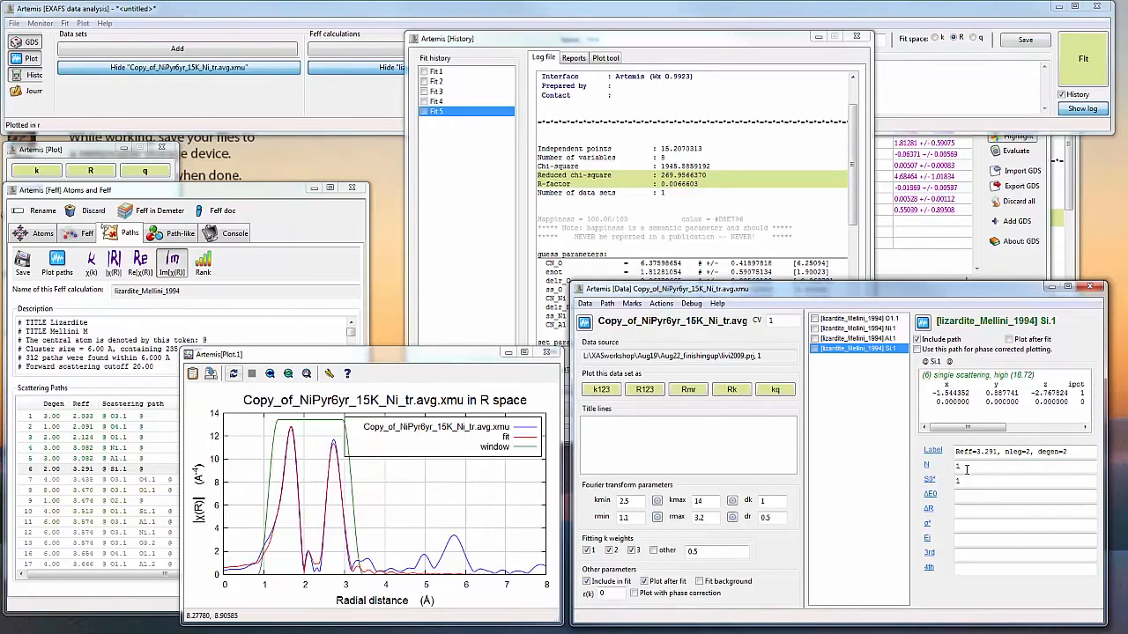
pyautogui.press('Tab')
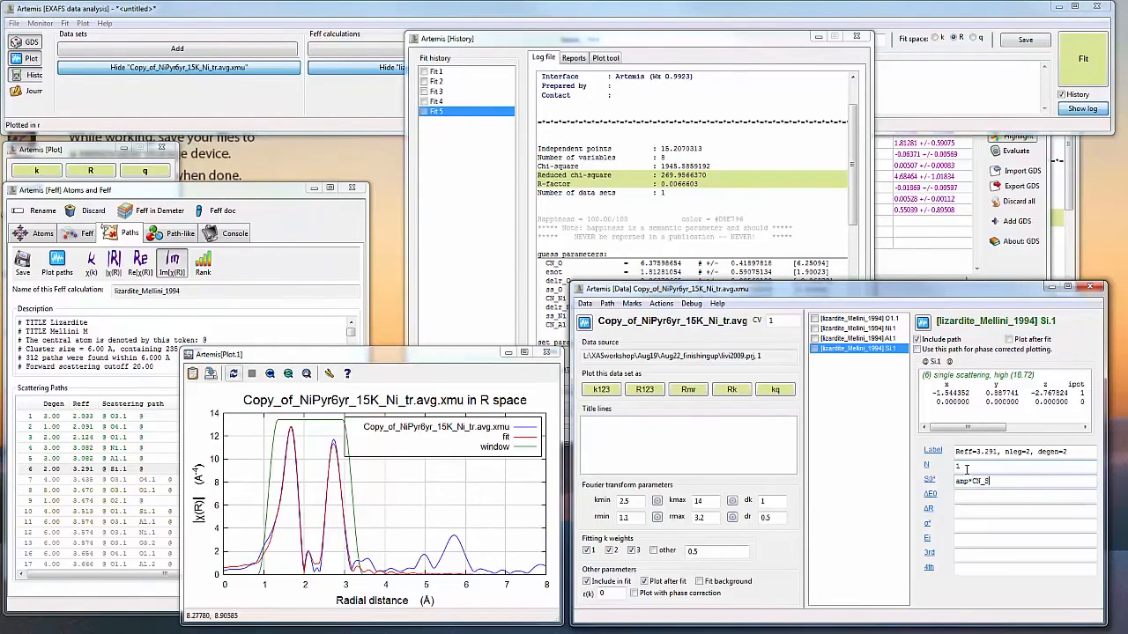
pyautogui.press('Tab')
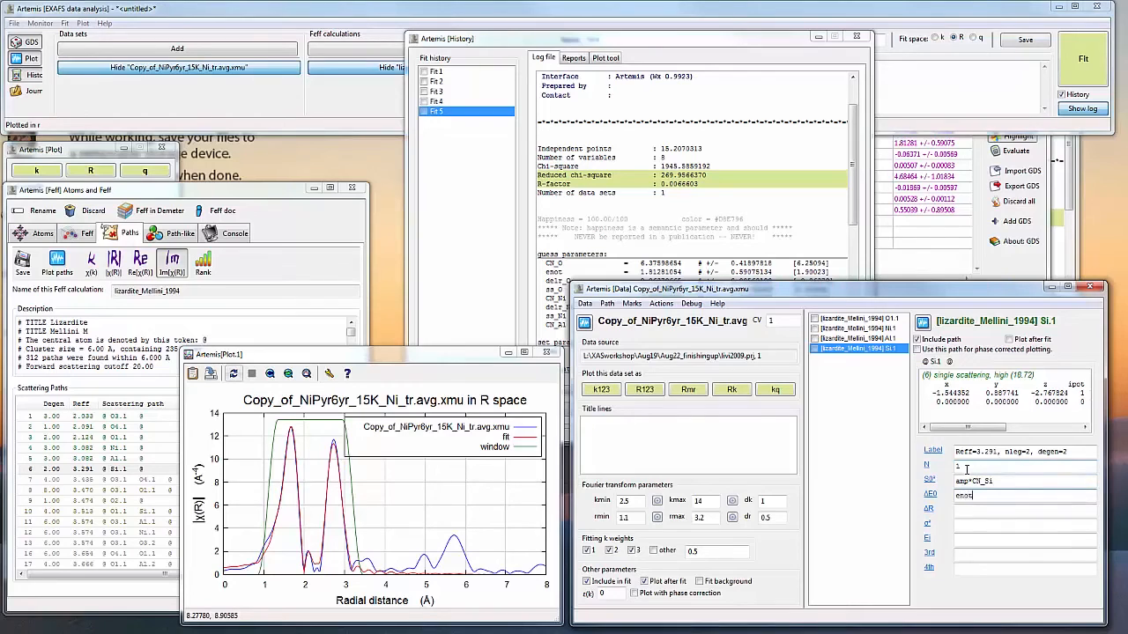
pyautogui.press('Tab')
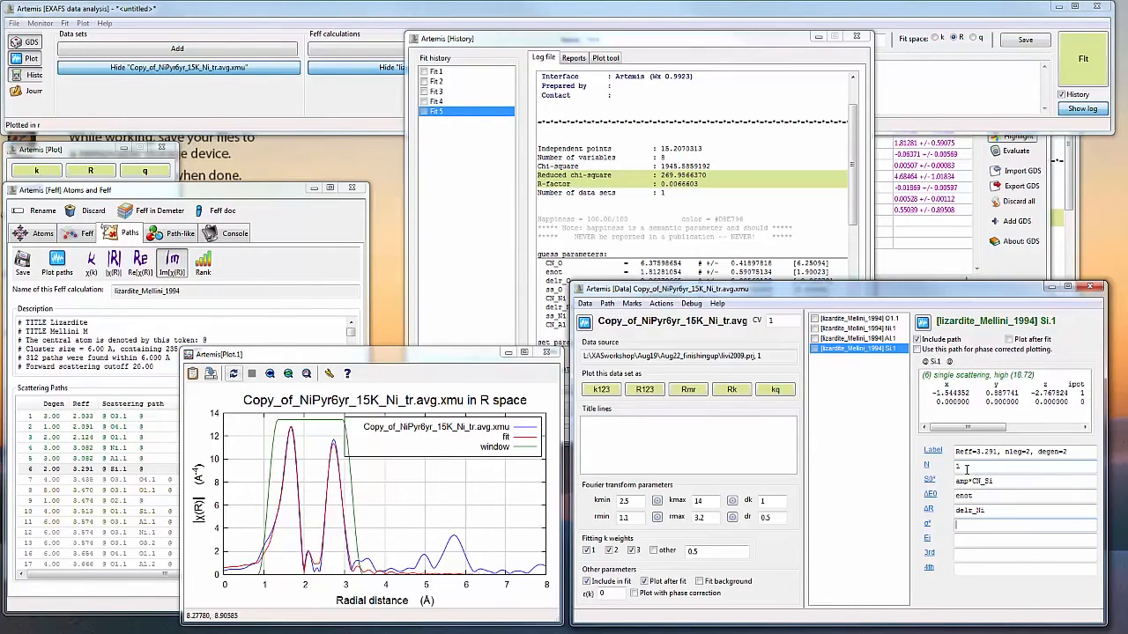
pyautogui.doubleClick(977, 511)
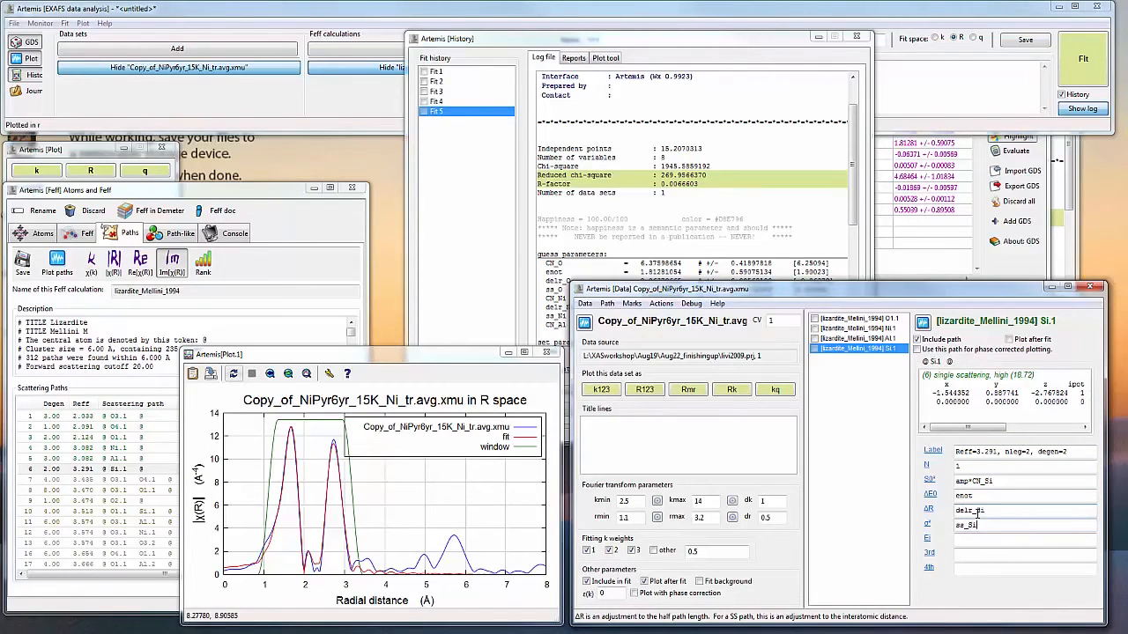
# Step: Define delr_Si and ss_Si from the Si.1 path as guess parameters
pyautogui.rightClick(989, 510)
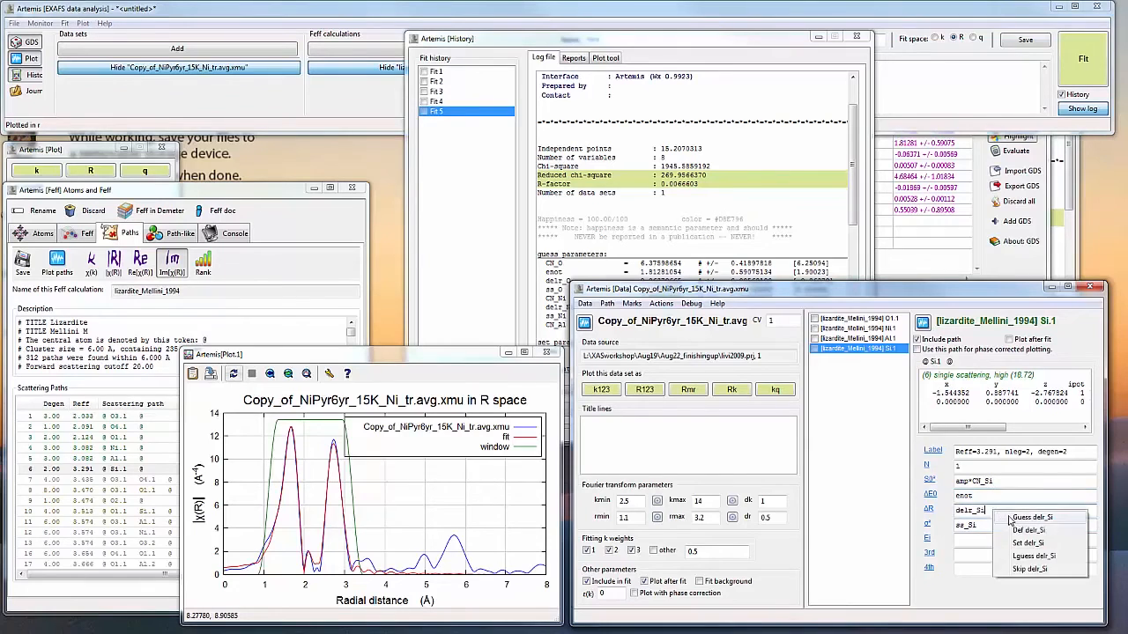
pyautogui.click(997, 521)
pyautogui.rightClick(996, 527)
pyautogui.click(1018, 539)
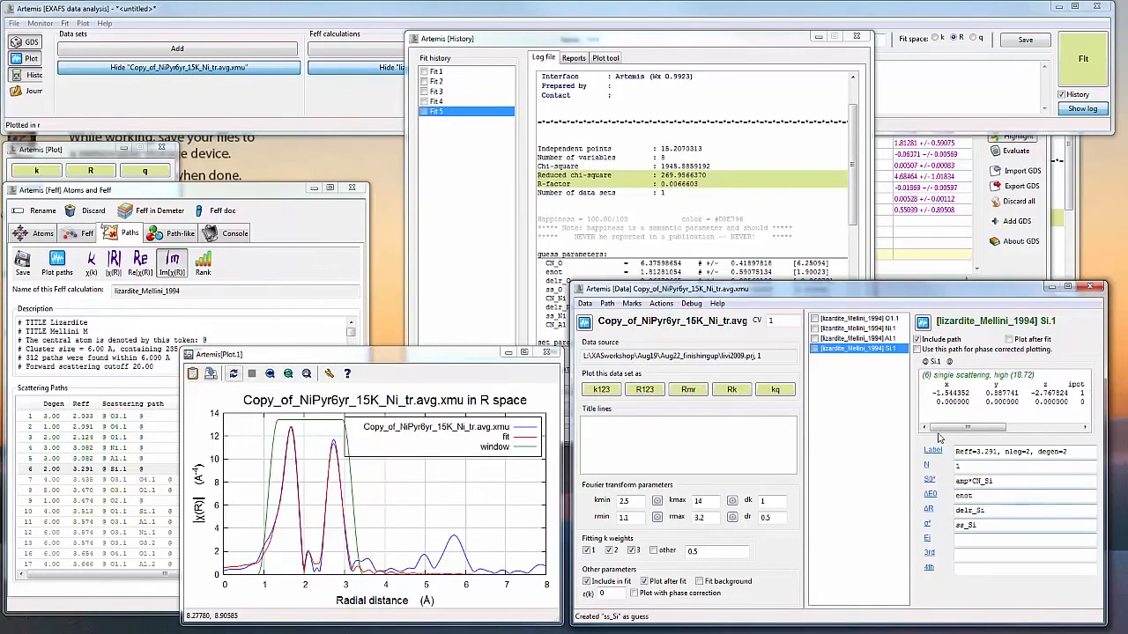
# Step: Adopt the best-fit values as the new initial guesses, then try running the fit and check its log
pyautogui.click(1017, 274)
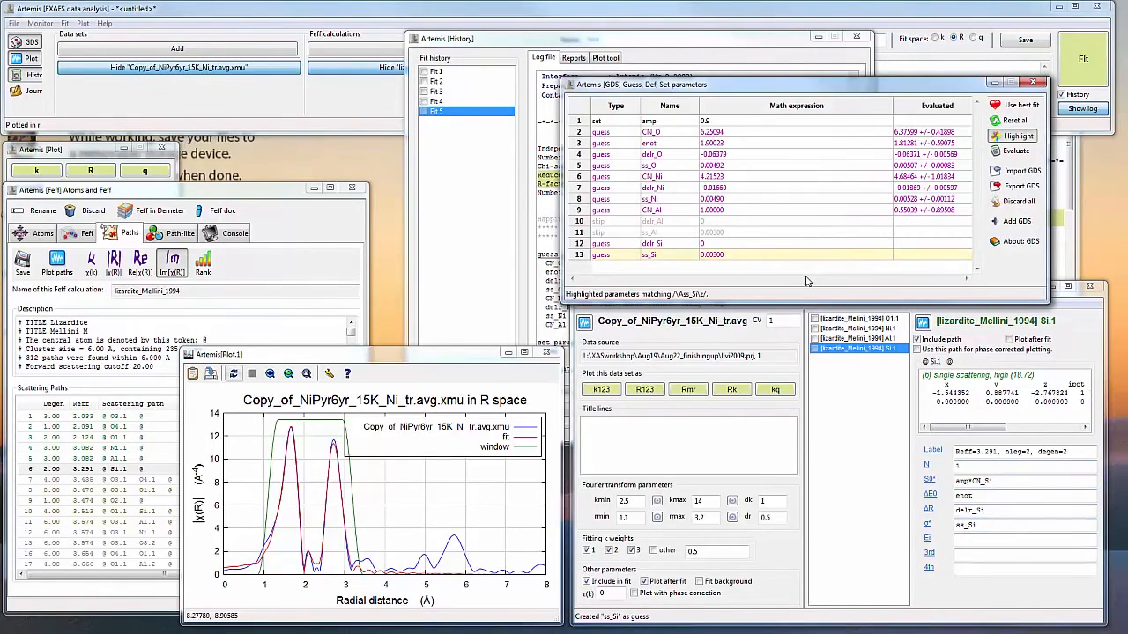
pyautogui.click(1015, 105)
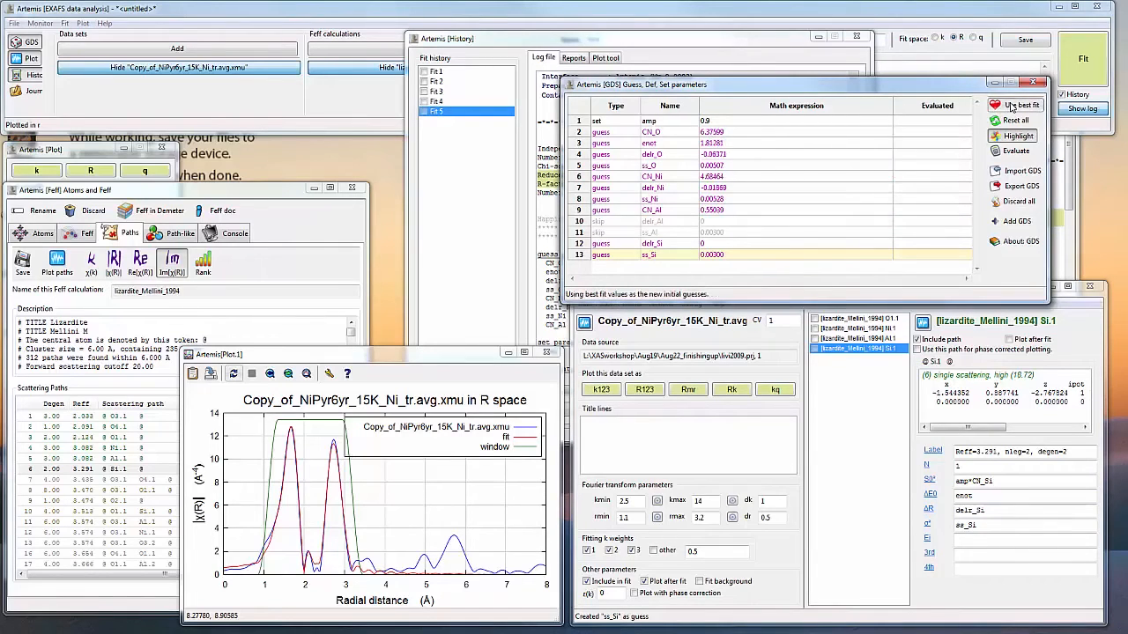
pyautogui.click(1075, 67)
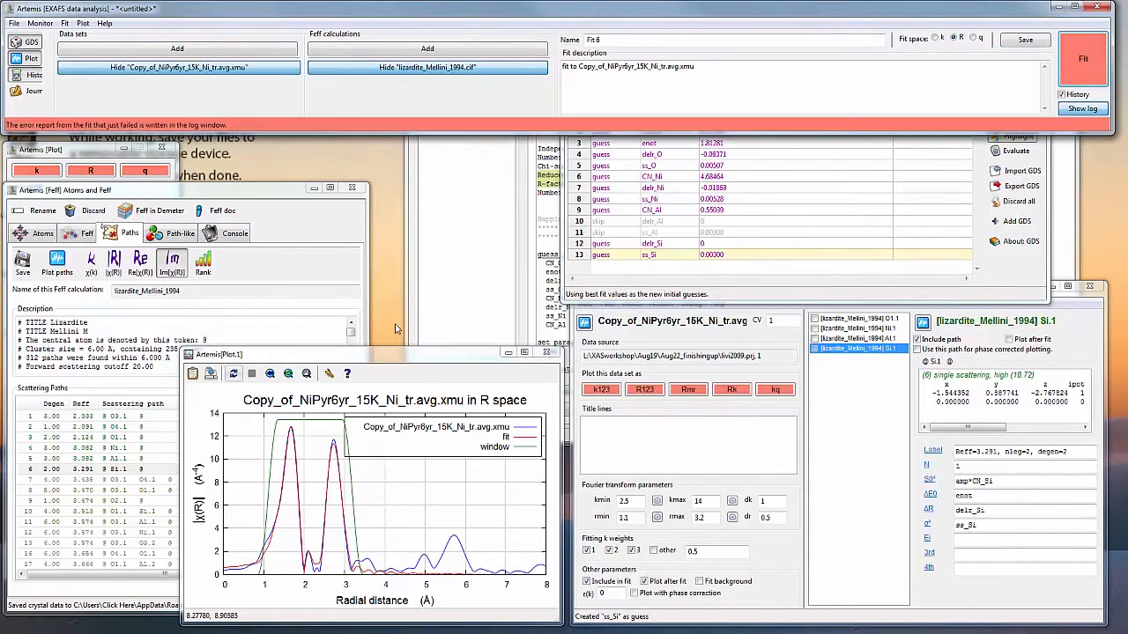
pyautogui.click(1101, 111)
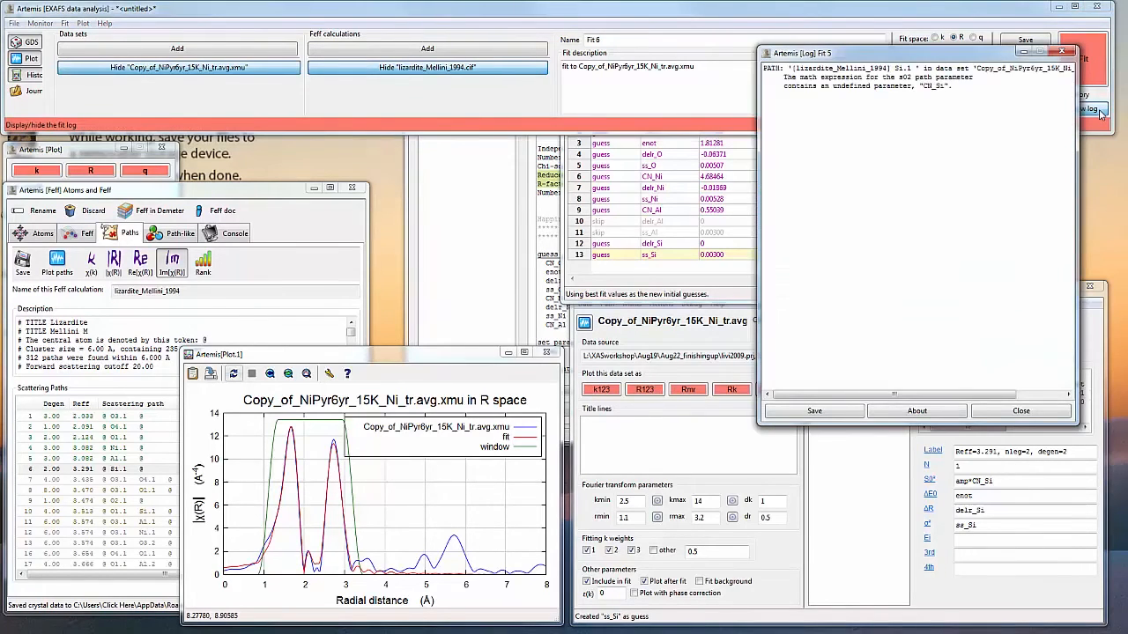
# Step: Define CN_Si from the Si.1 path's S0² expression as a guess parameter and rerun the fit
pyautogui.click(974, 511)
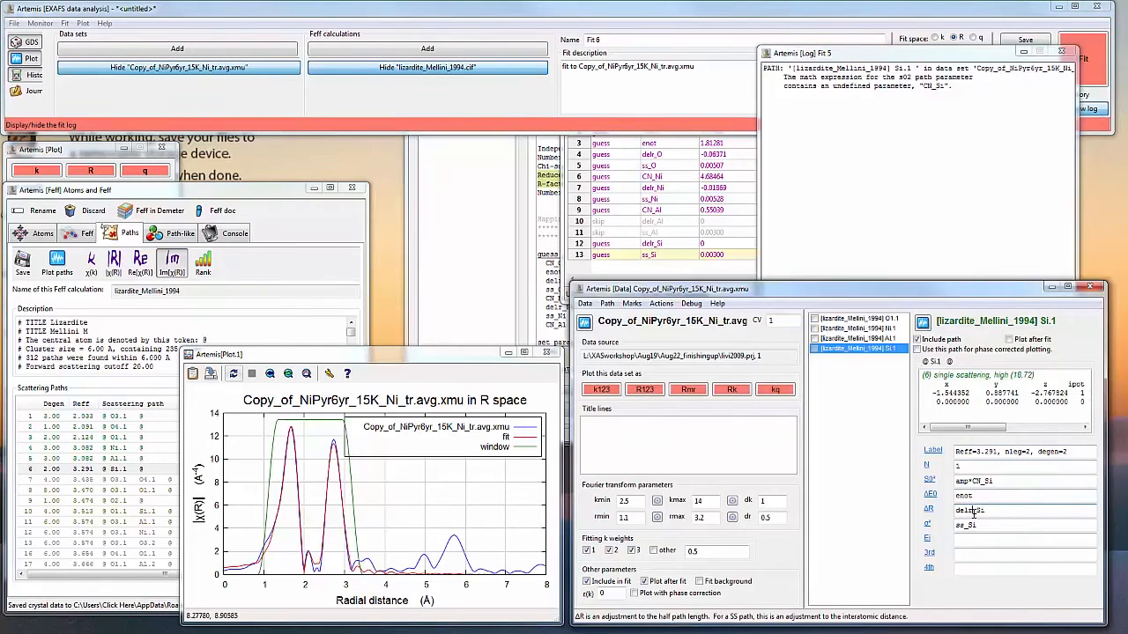
pyautogui.rightClick(969, 481)
pyautogui.click(1019, 496)
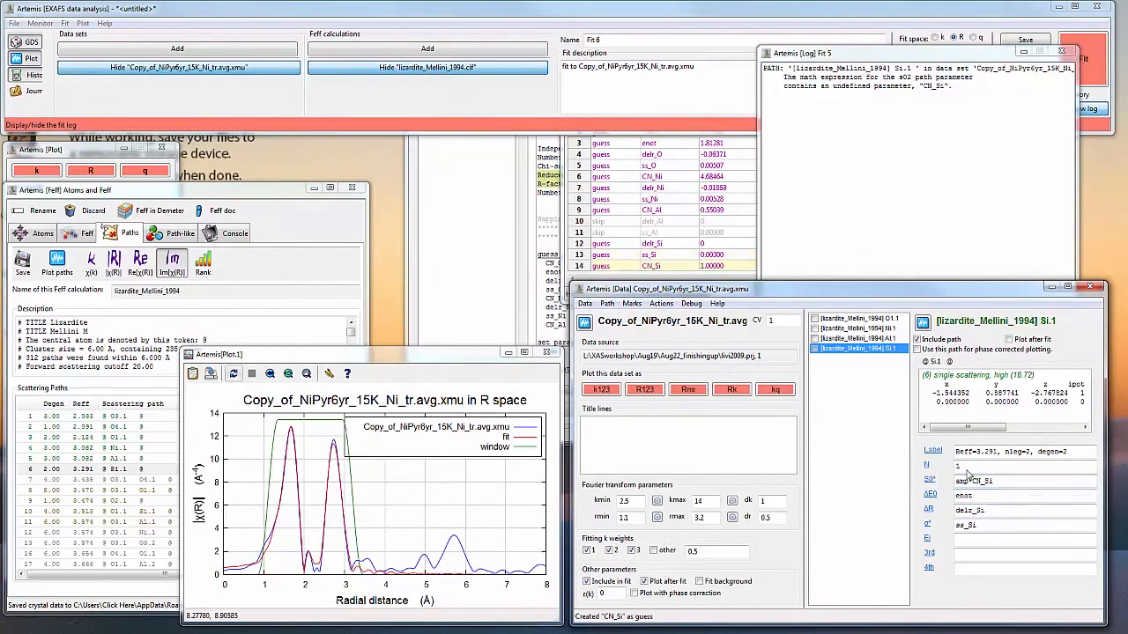
pyautogui.click(1091, 40)
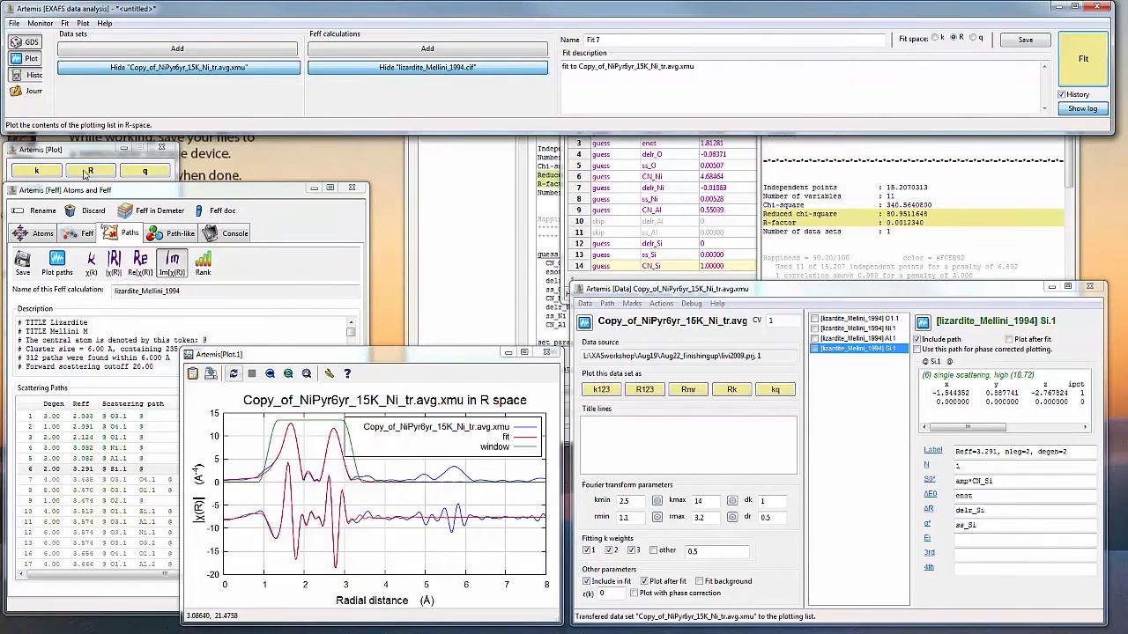
# Step: Plot the new fit in k-space and R-space and check the number of variables and fit statistics in the Fit 6 log
pyautogui.click(56, 173)
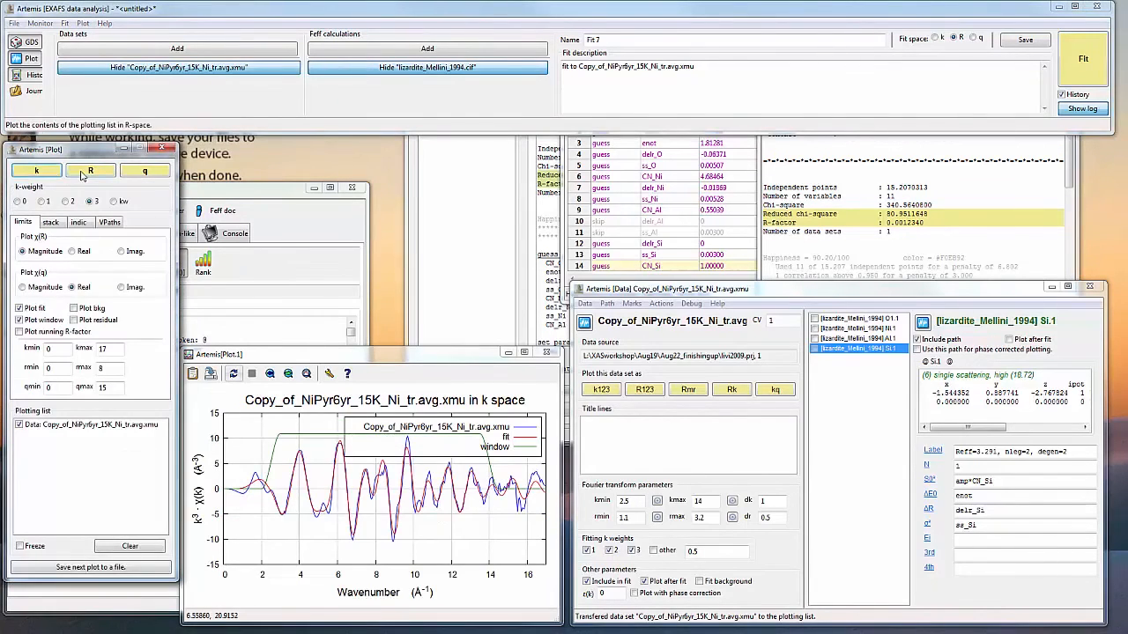
pyautogui.click(89, 172)
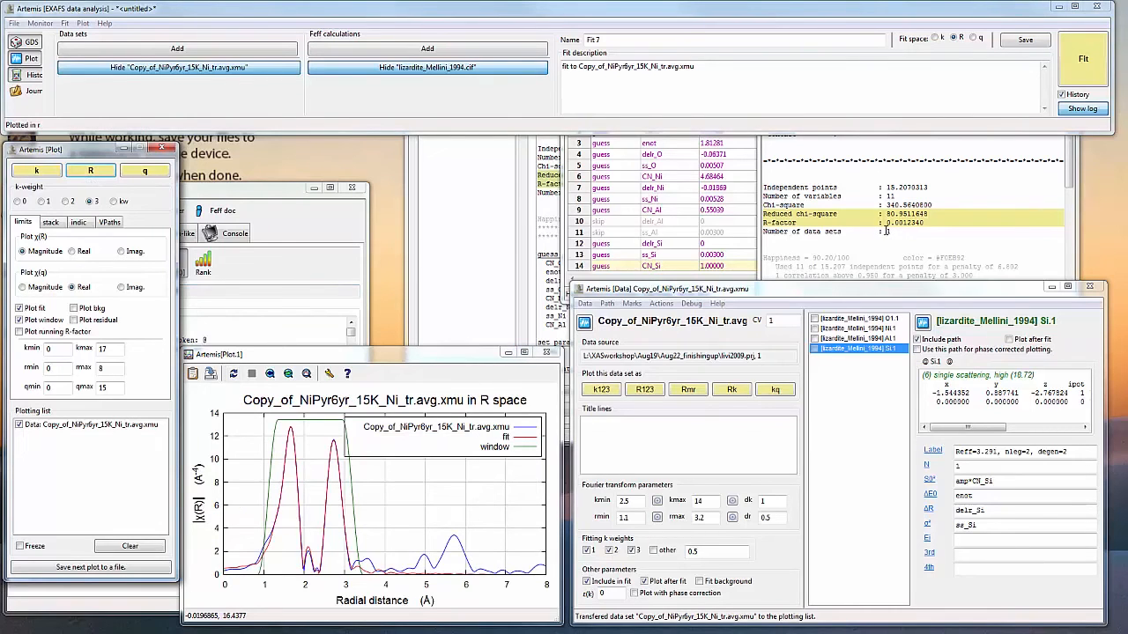
pyautogui.click(19, 78)
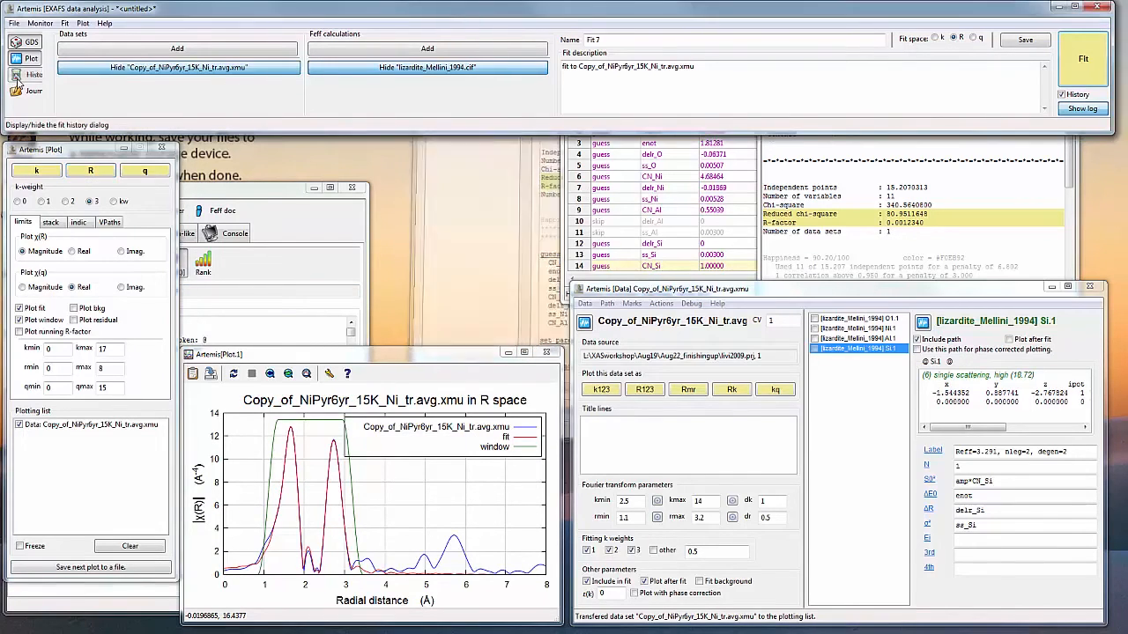
pyautogui.click(19, 78)
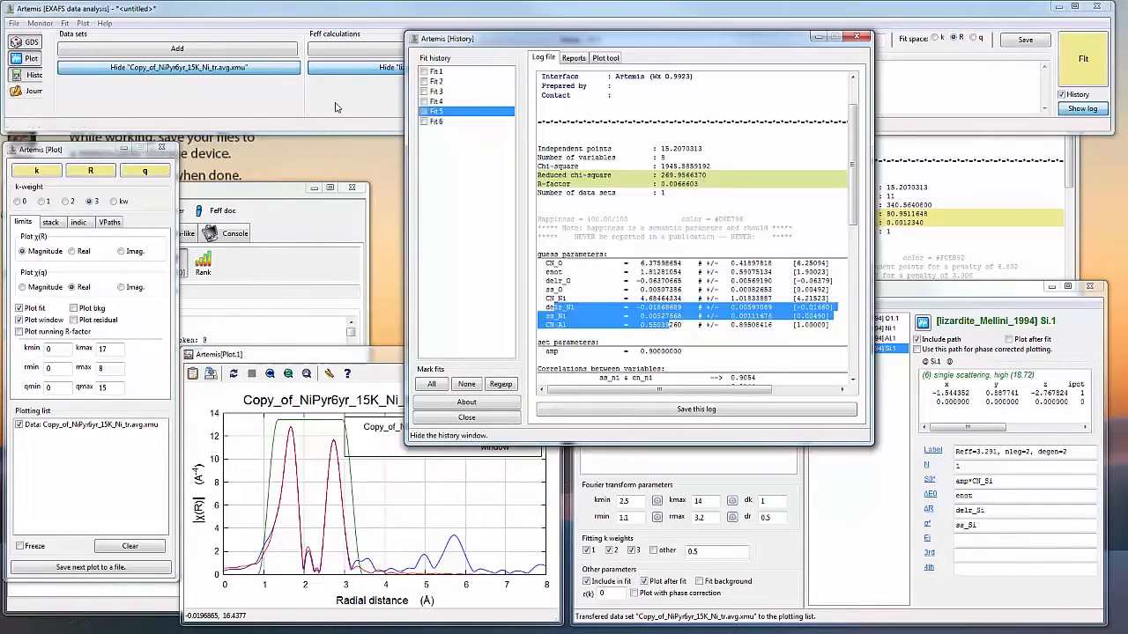
pyautogui.click(443, 124)
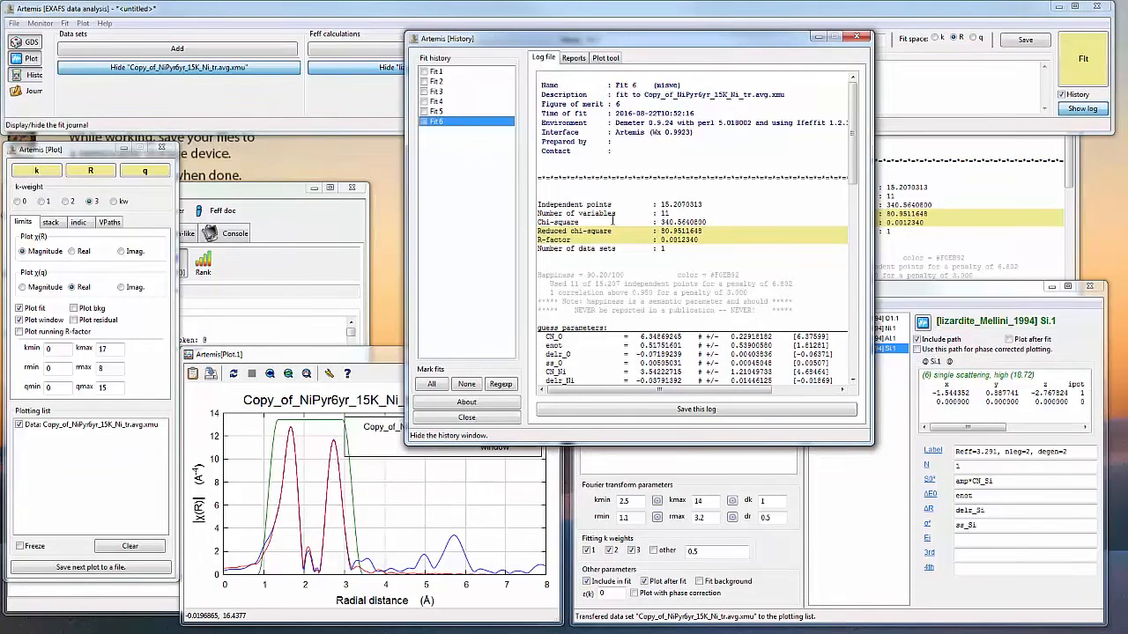
pyautogui.moveTo(578, 212); pyautogui.dragTo(687, 213)
pyautogui.scroll(-1, 665, 223)
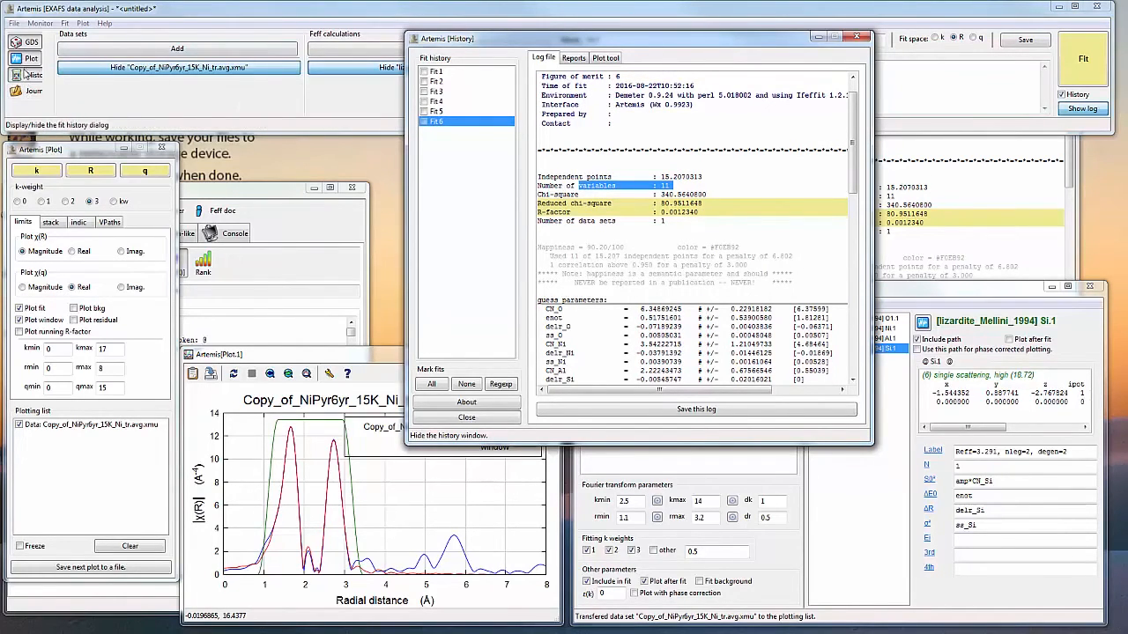
# Step: Reopen the guess, def, set parameters and adopt the Fit 6 best-fit values as the new initial guesses
pyautogui.click(27, 42)
pyautogui.click(26, 42)
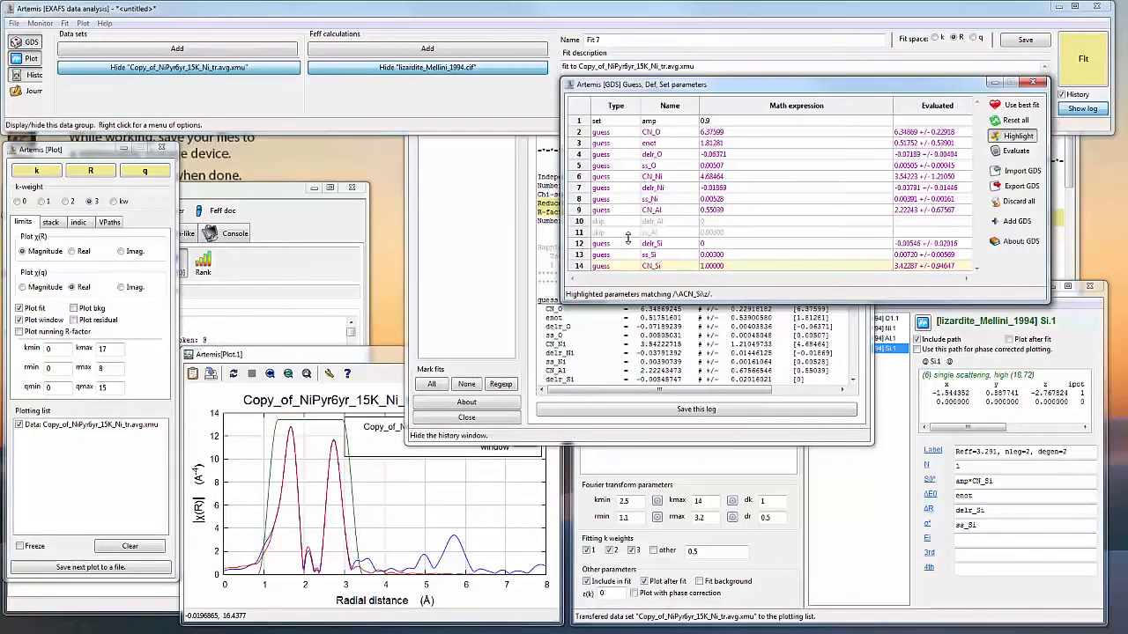
pyautogui.click(1022, 106)
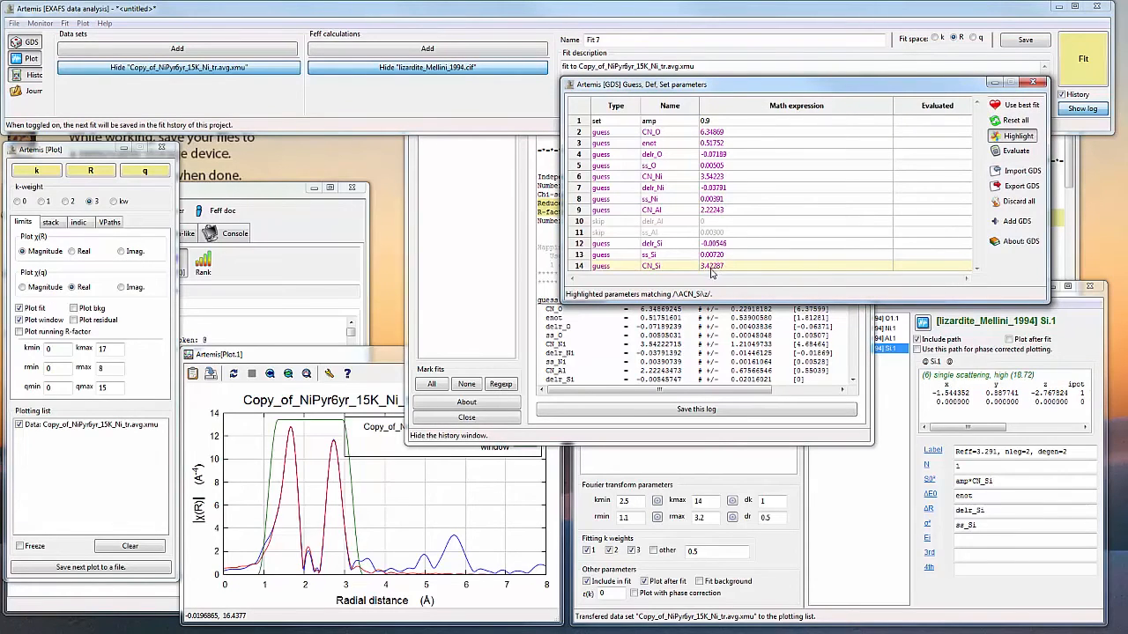
# Step: Examine the fitted delr_Si, ss_Si, CN_Si and CN_Ni values in the Fit 6 log
pyautogui.click(650, 335)
pyautogui.scroll(-2, 650, 335)
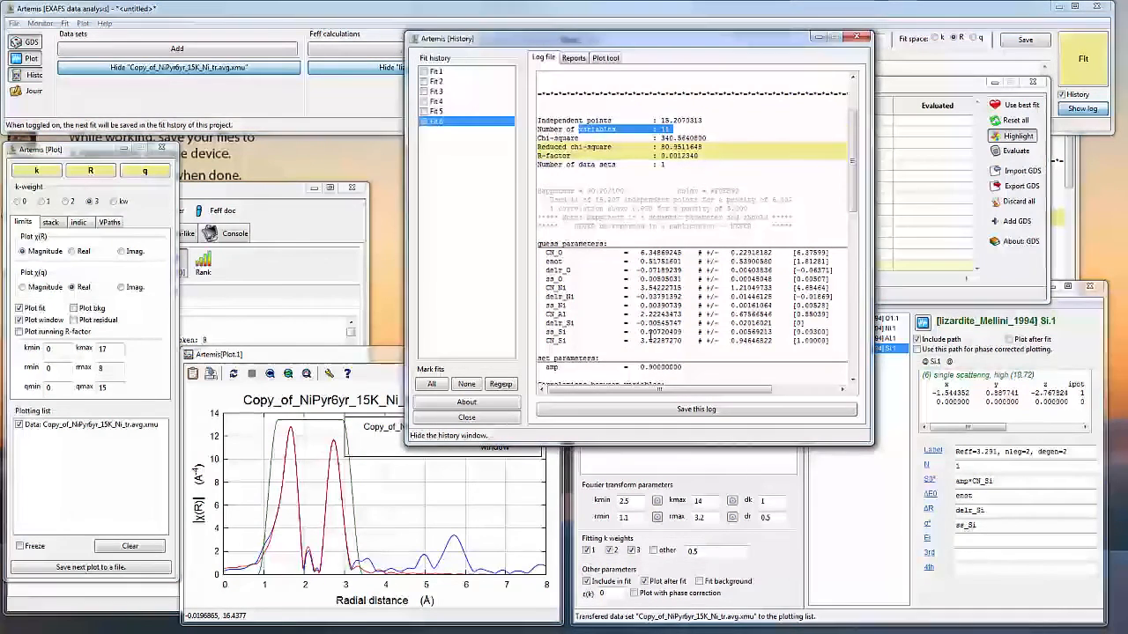
pyautogui.moveTo(670, 340); pyautogui.dragTo(640, 323)
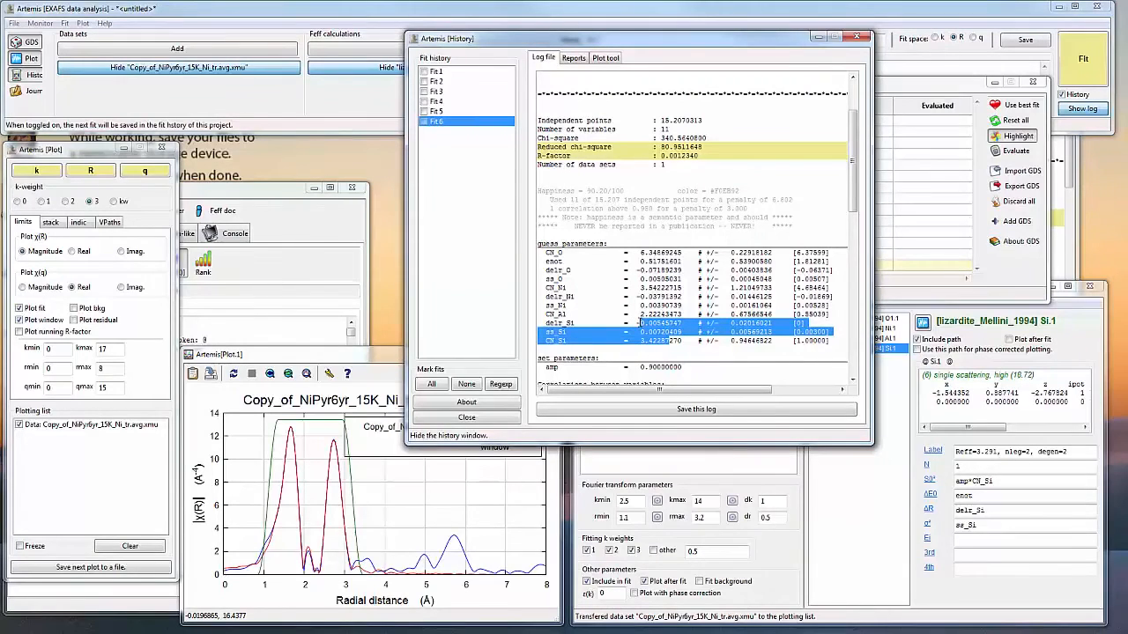
pyautogui.moveTo(548, 287); pyautogui.dragTo(666, 288)
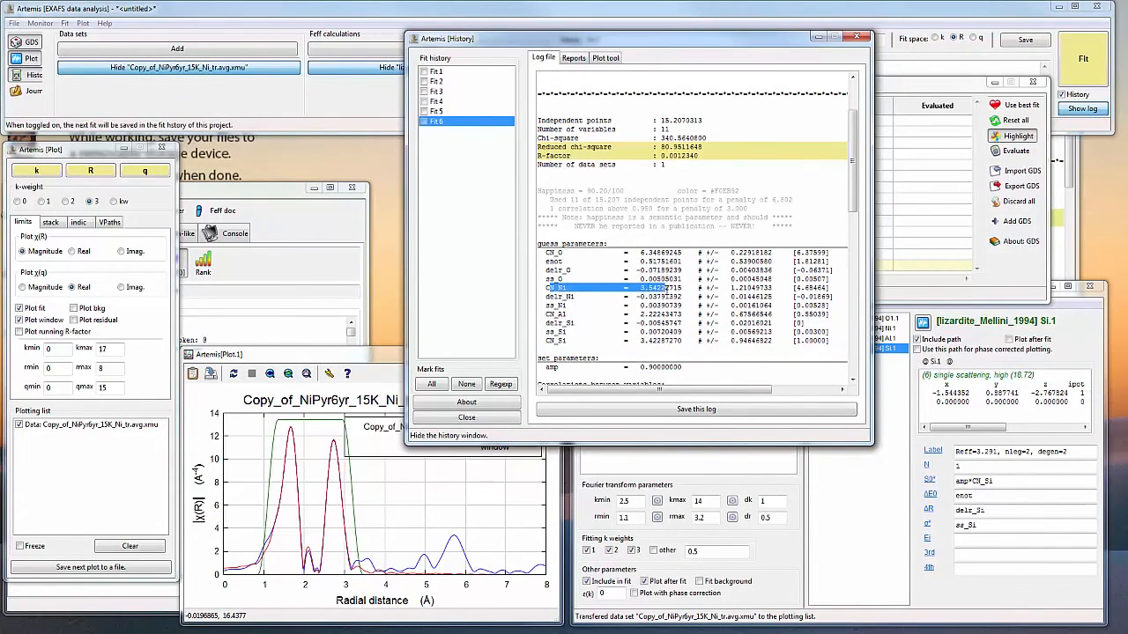
# Step: Compare the fitted CN_Al and CN_Ni values and the CN_Al uncertainty in the Fit 6 log
pyautogui.moveTo(552, 314); pyautogui.dragTo(687, 314)
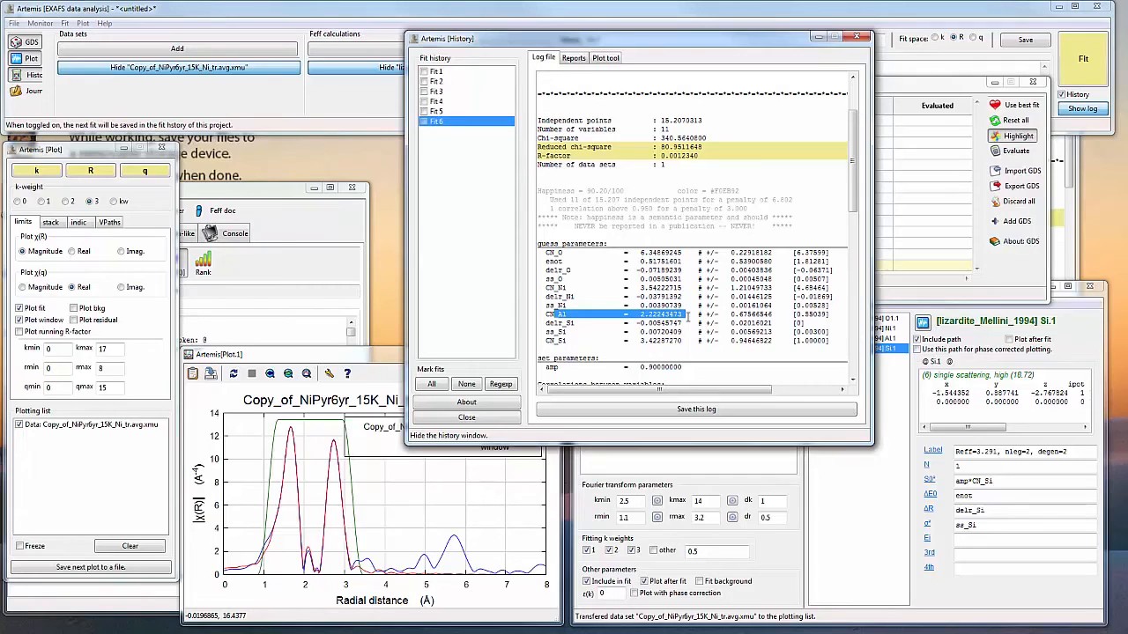
pyautogui.click(735, 287)
pyautogui.moveTo(763, 315); pyautogui.dragTo(734, 316)
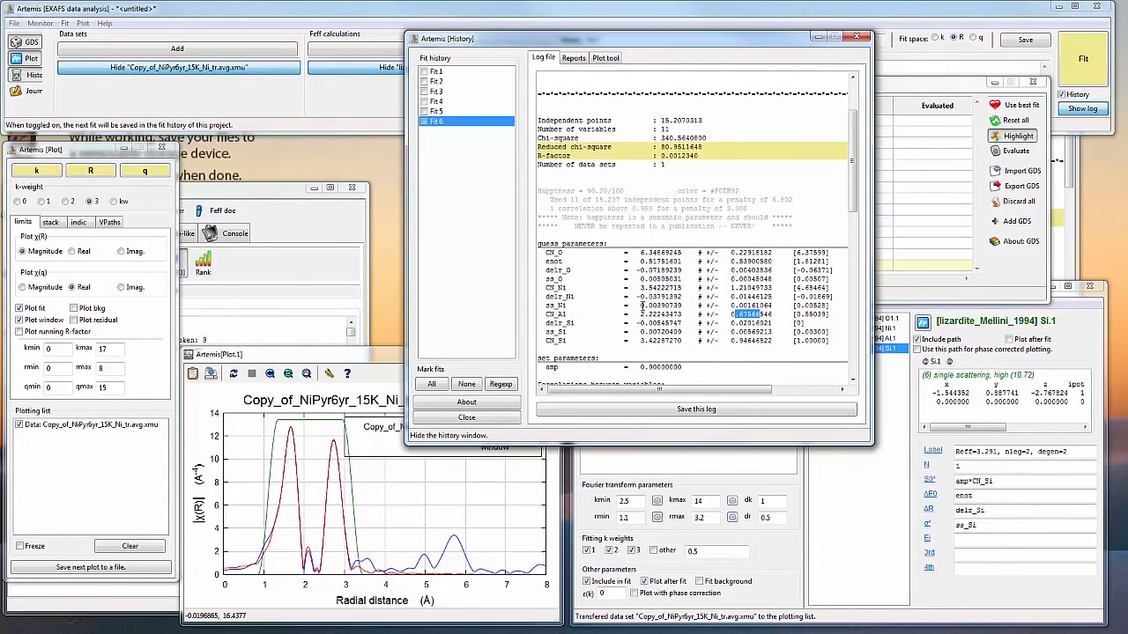
pyautogui.moveTo(555, 288); pyautogui.dragTo(662, 288)
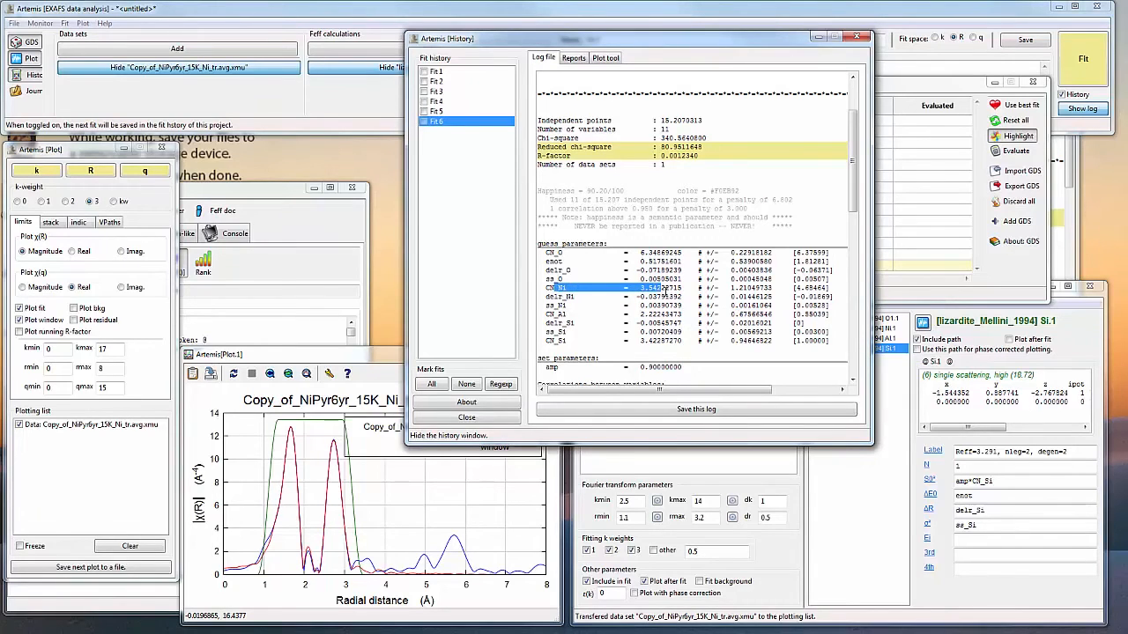
# Step: Add the Ni.1 and Al.1 paths to the plotting list, exclude the data set, and plot both paths in k-space
pyautogui.click(888, 420)
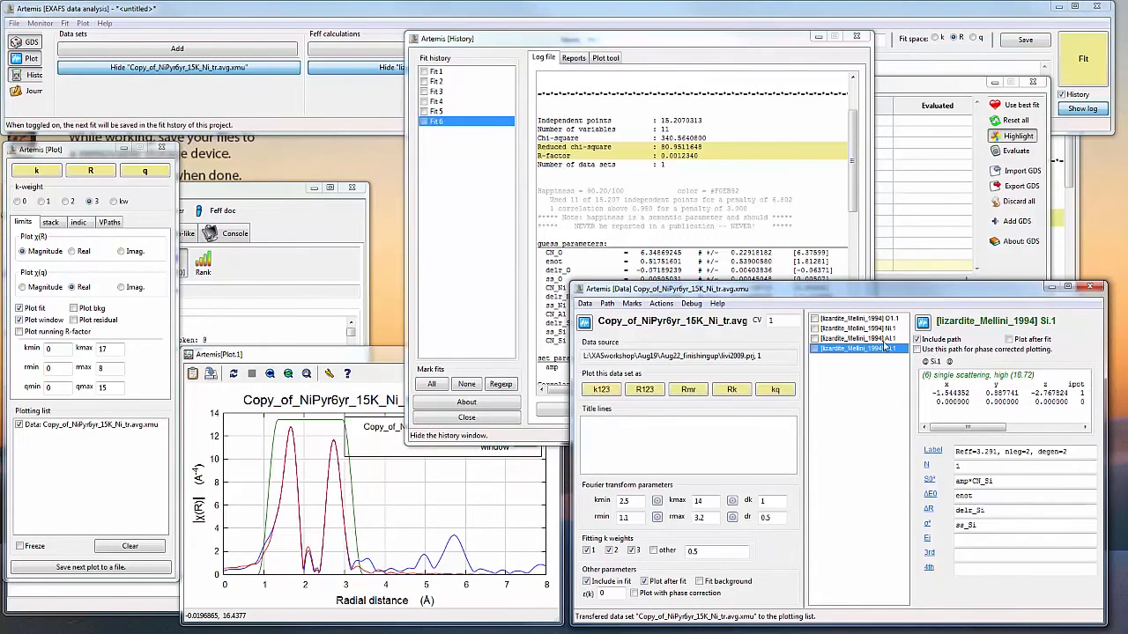
pyautogui.click(883, 329)
pyautogui.click(923, 322)
pyautogui.click(858, 338)
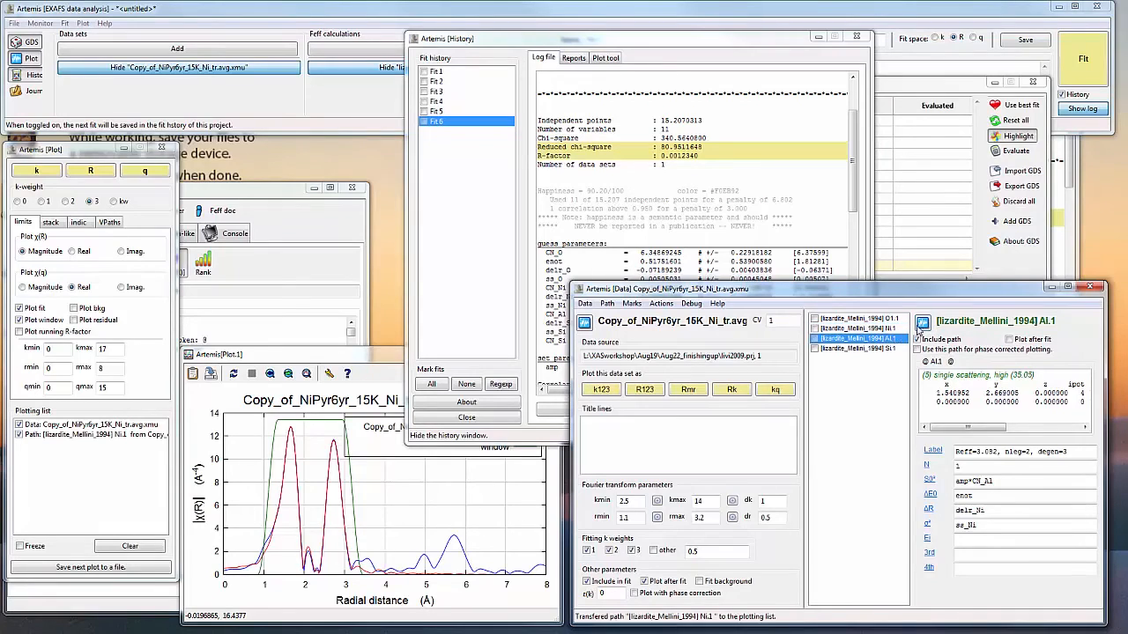
pyautogui.click(923, 322)
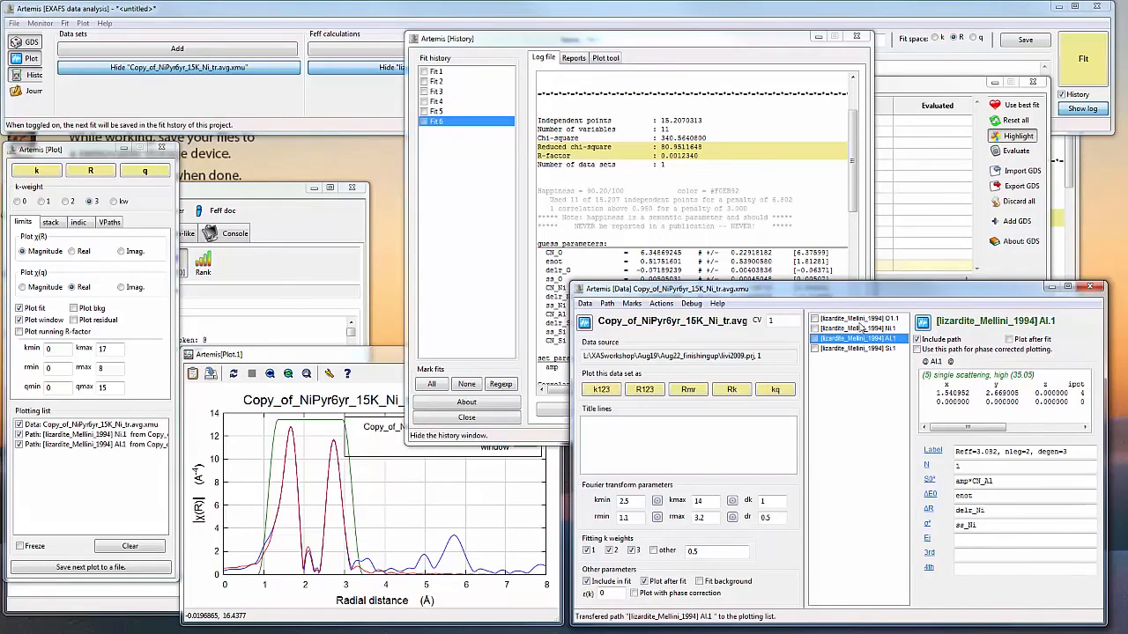
pyautogui.click(23, 426)
pyautogui.click(51, 173)
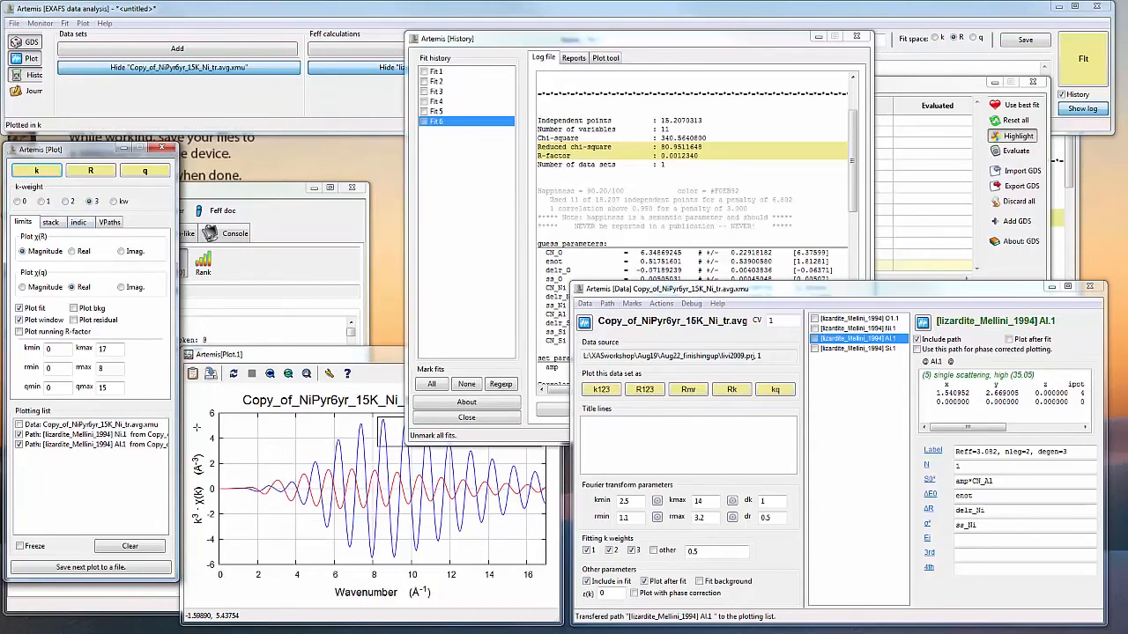
pyautogui.click(287, 401)
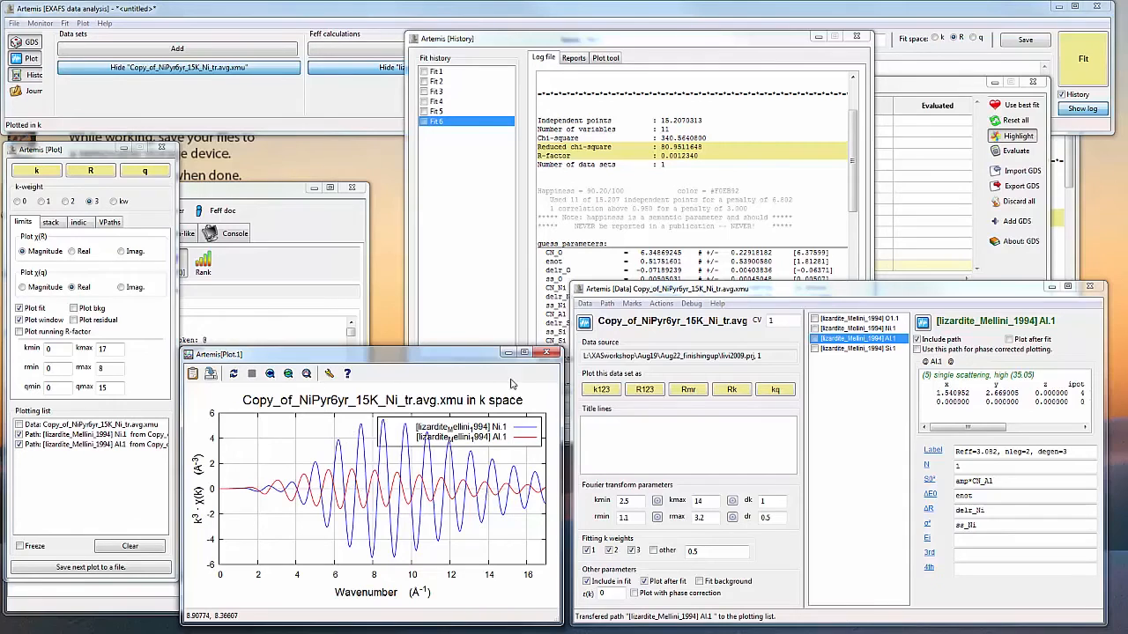
# Step: Clear the plotting list, add the data set again and plot the data with its fit in k-space
pyautogui.click(129, 546)
pyautogui.click(585, 324)
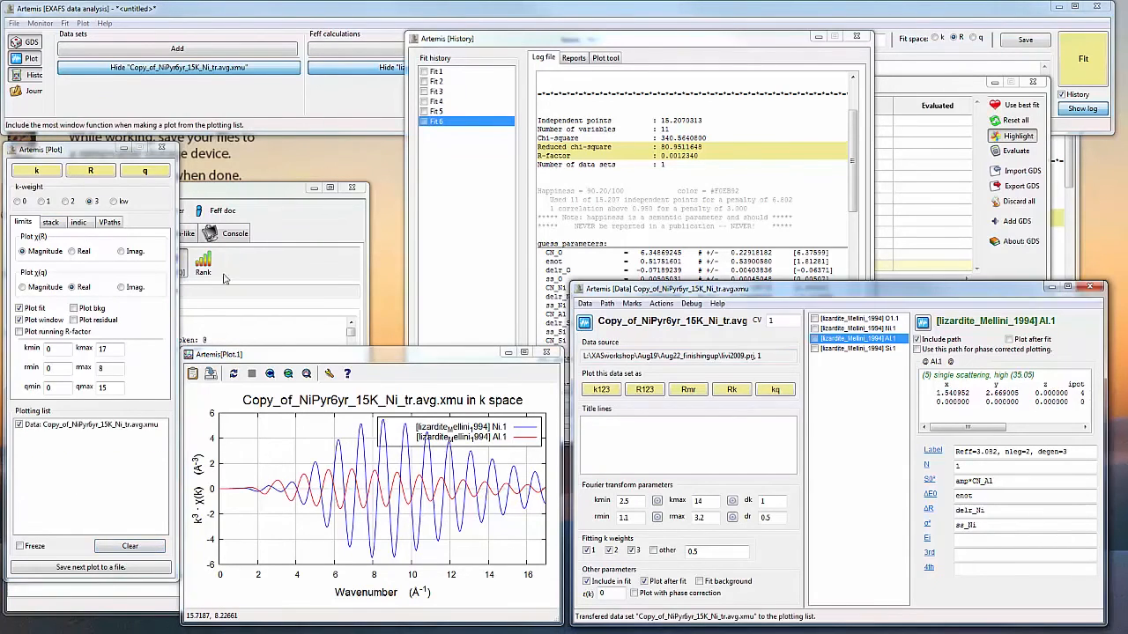
pyautogui.click(39, 172)
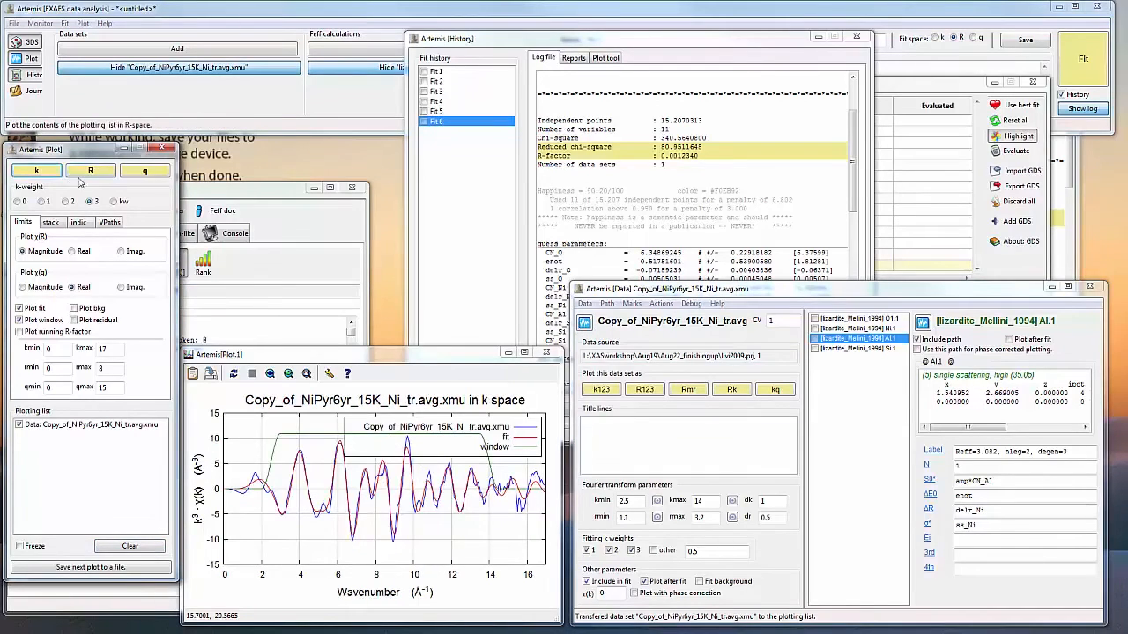
# Step: Examine the Fit 6 log for the guess parameters, the independent points used, the happiness penalties and the ss_Ni and CN_Ni correlation
pyautogui.click(569, 45)
pyautogui.click(582, 296)
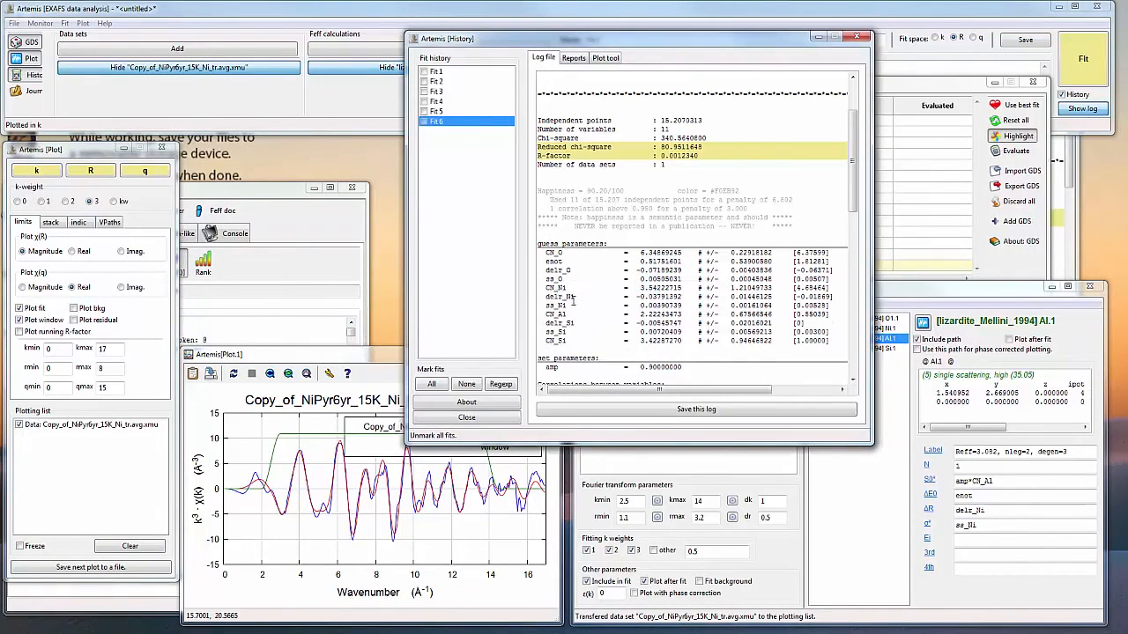
pyautogui.moveTo(685, 340); pyautogui.dragTo(560, 305)
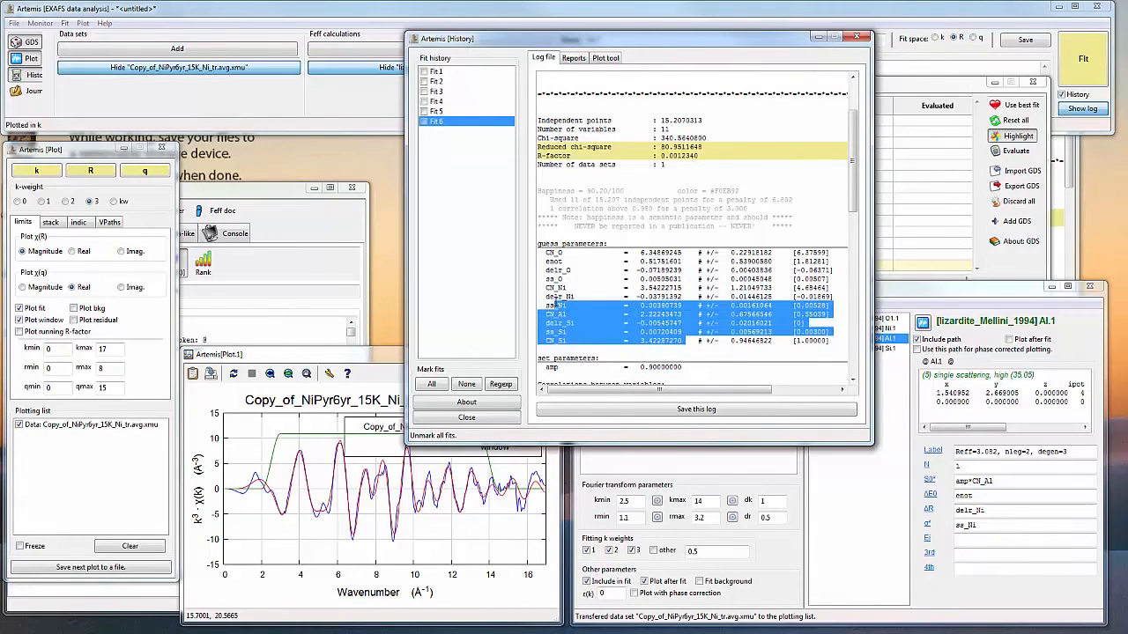
pyautogui.moveTo(571, 199); pyautogui.dragTo(743, 201)
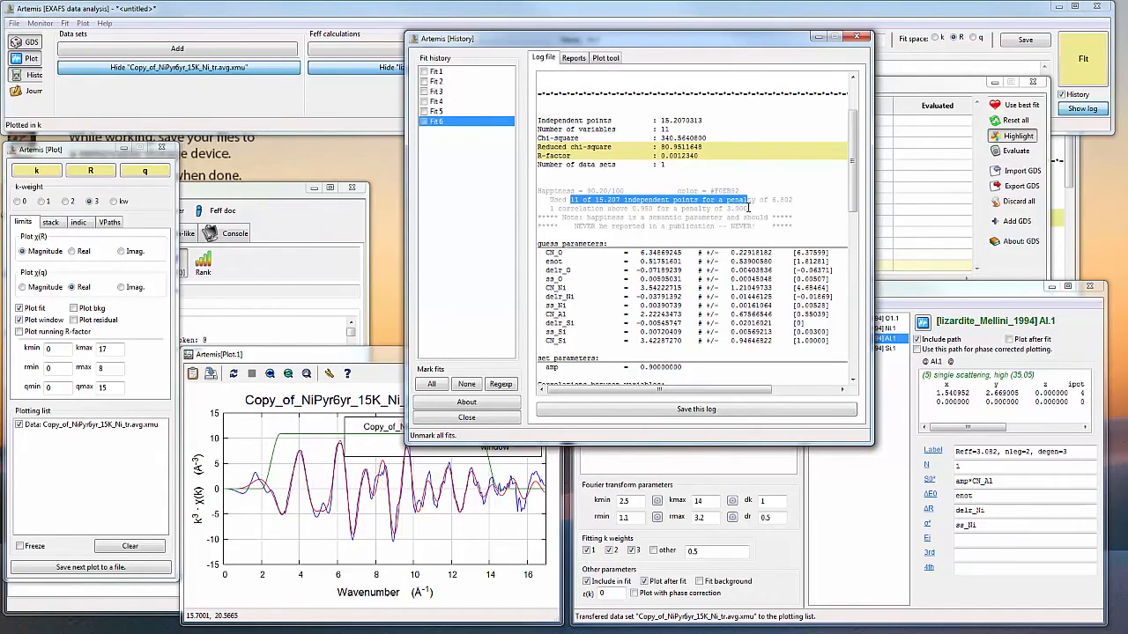
pyautogui.moveTo(595, 209); pyautogui.dragTo(682, 207)
pyautogui.scroll(-3, 720, 247)
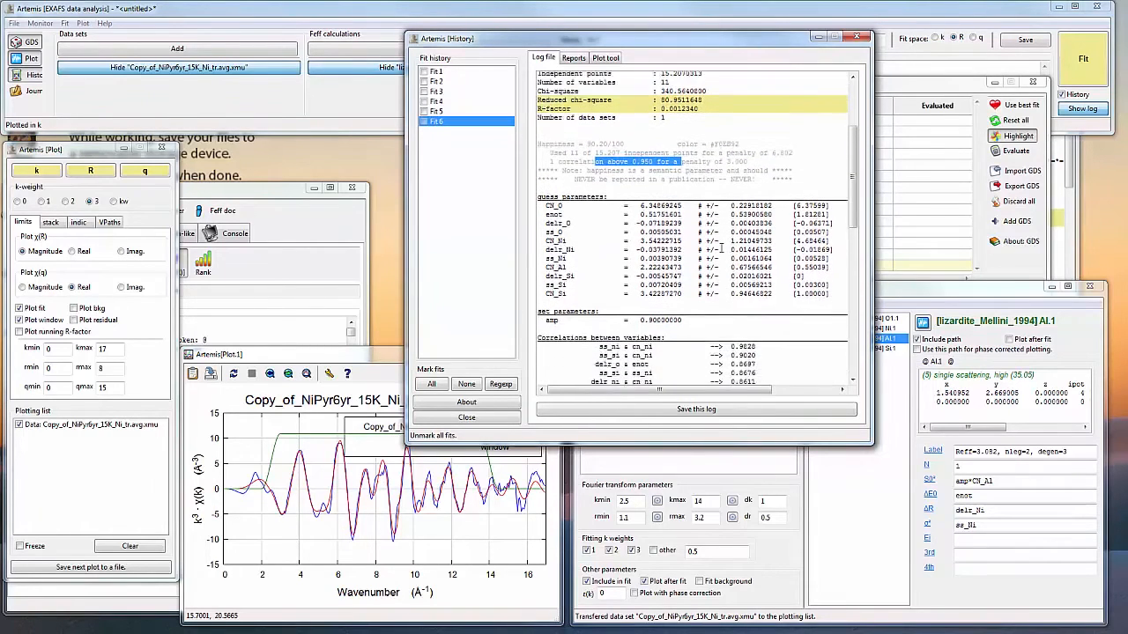
pyautogui.moveTo(600, 340); pyautogui.dragTo(651, 341)
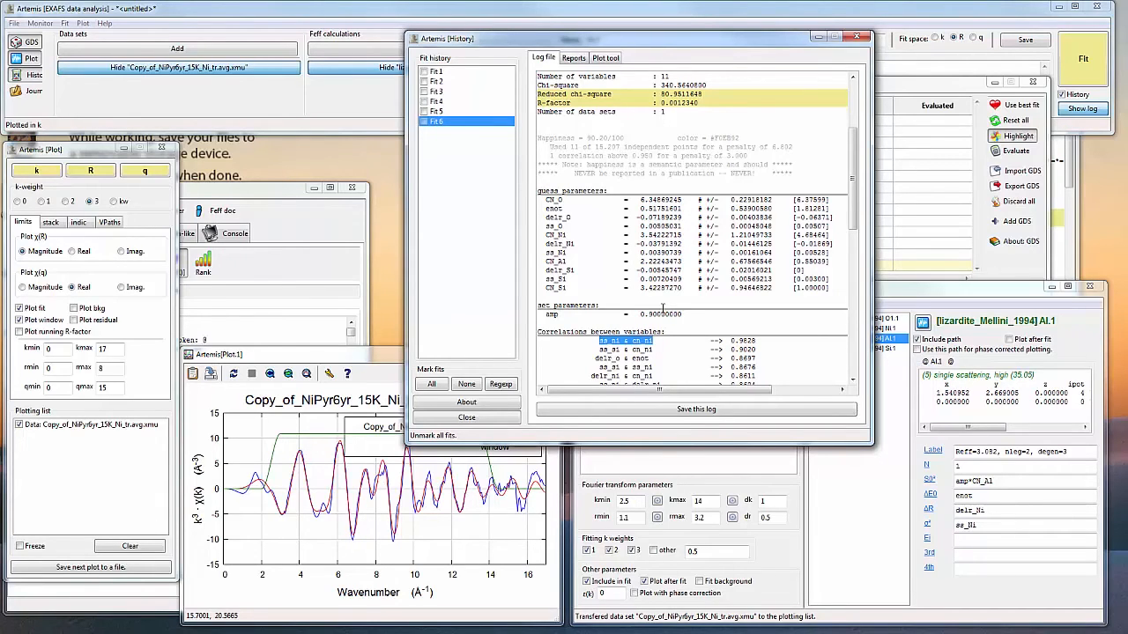
pyautogui.scroll(5, 659, 306)
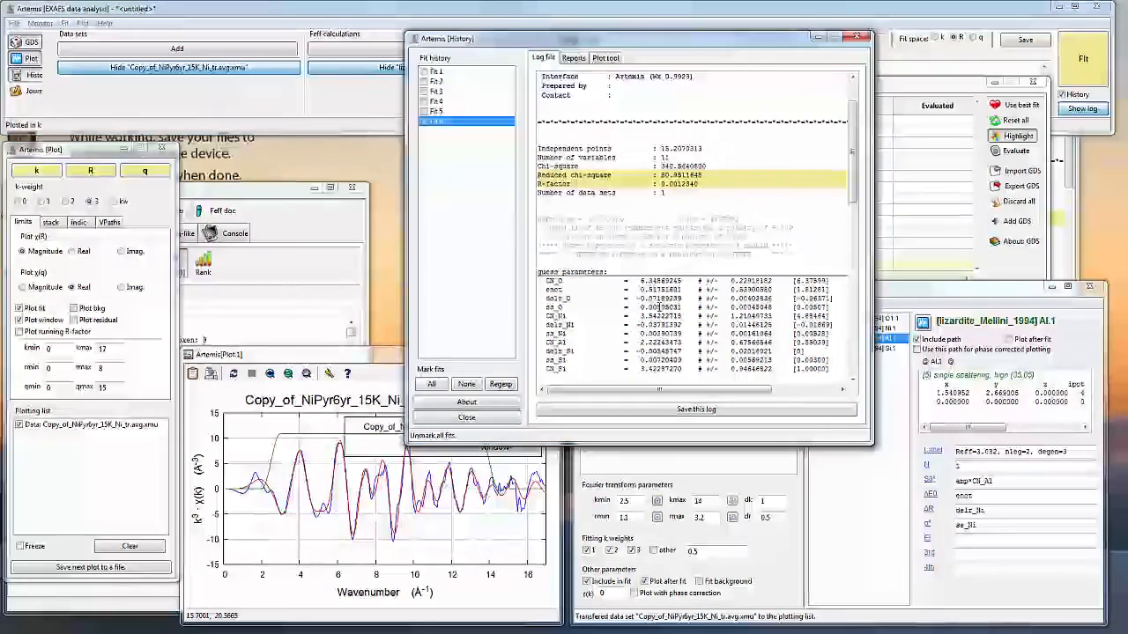
pyautogui.click(631, 275)
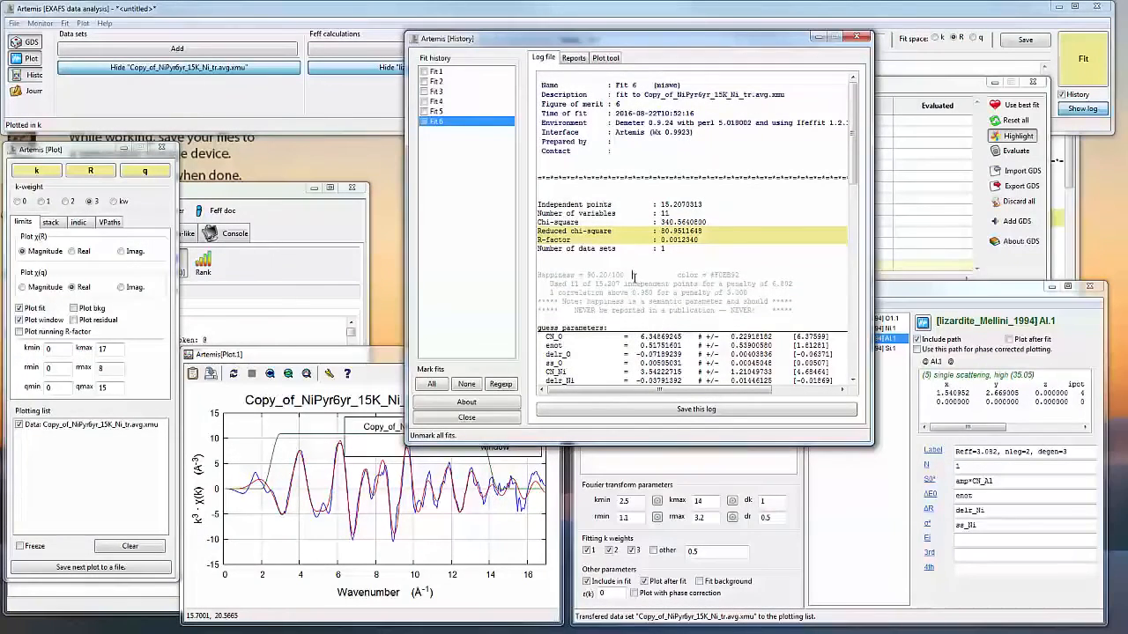
pyautogui.scroll(-2, 600, 320)
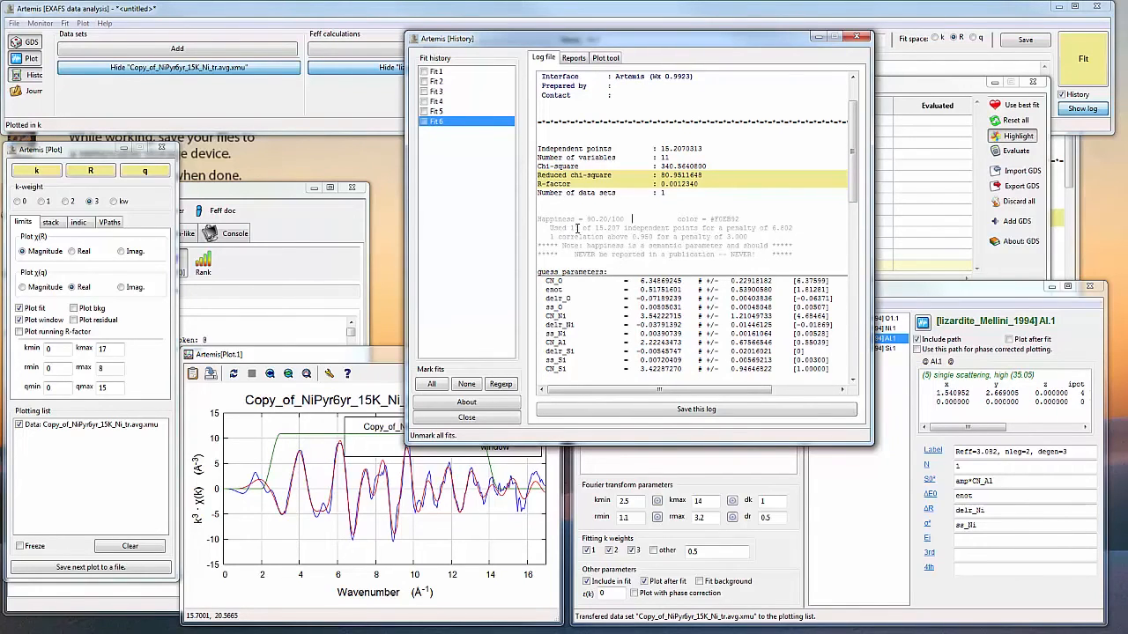
pyautogui.moveTo(576, 227); pyautogui.dragTo(642, 228)
pyautogui.scroll(-1, 674, 299)
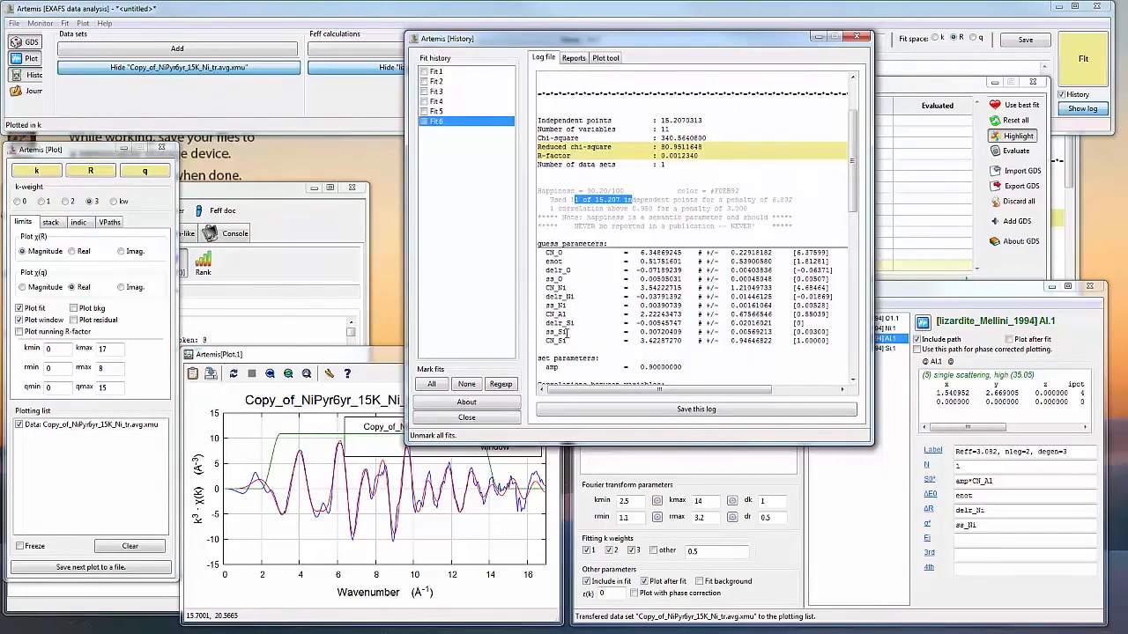
# Step: Compare the fitted ss_Si, ss_Ni and ss_O values and their uncertainties in the Fit 6 log
pyautogui.moveTo(546, 331); pyautogui.dragTo(690, 331)
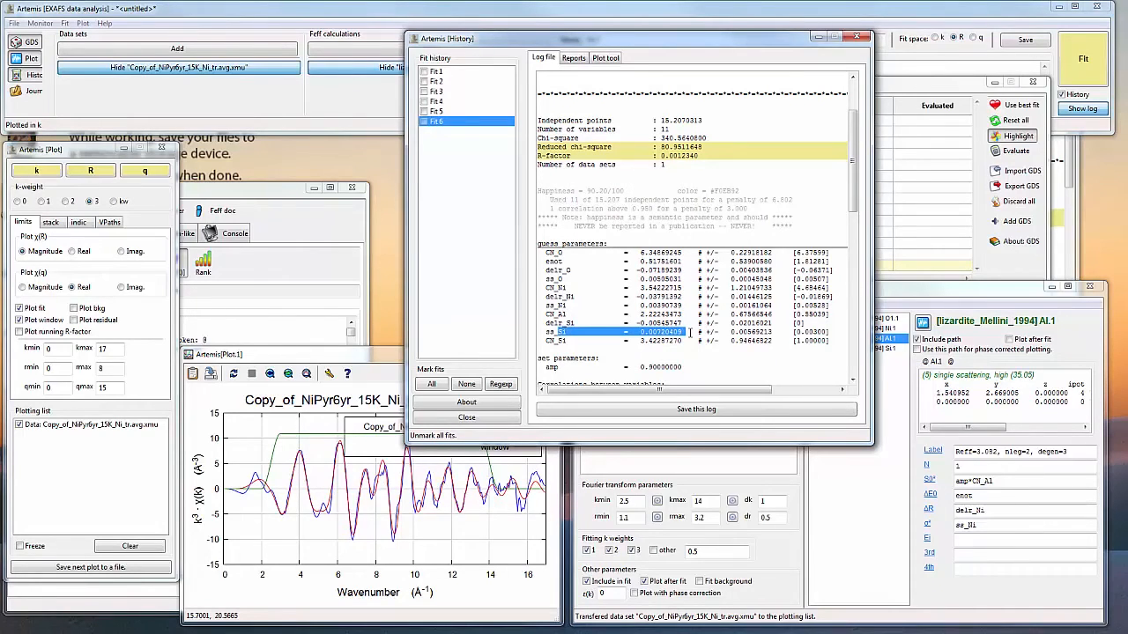
pyautogui.moveTo(690, 332); pyautogui.dragTo(761, 331)
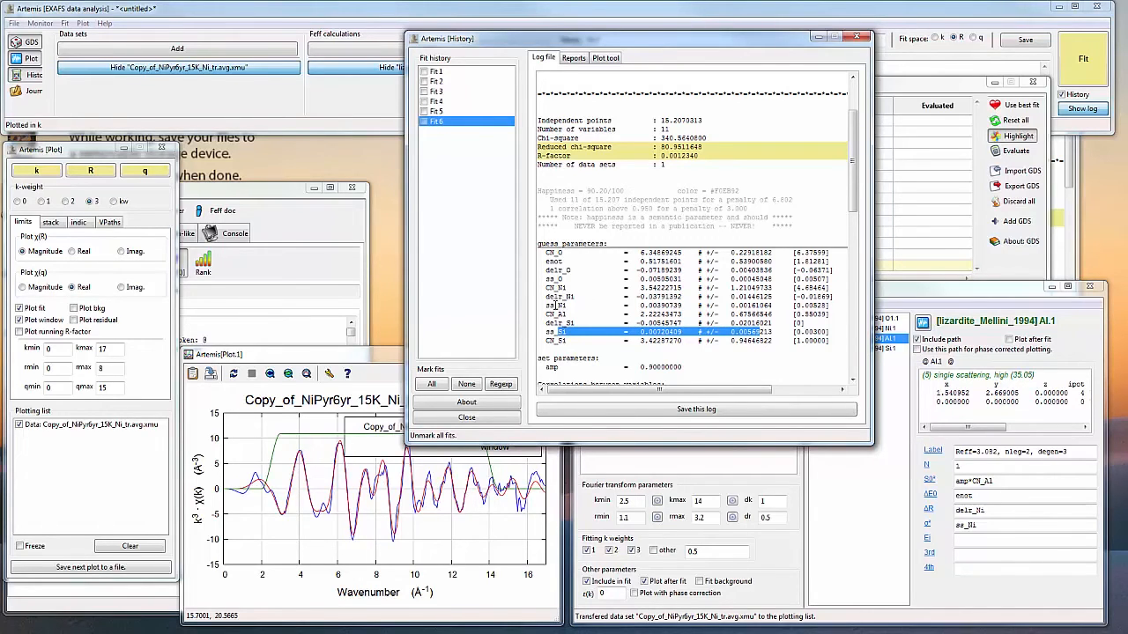
pyautogui.moveTo(553, 306); pyautogui.dragTo(725, 306)
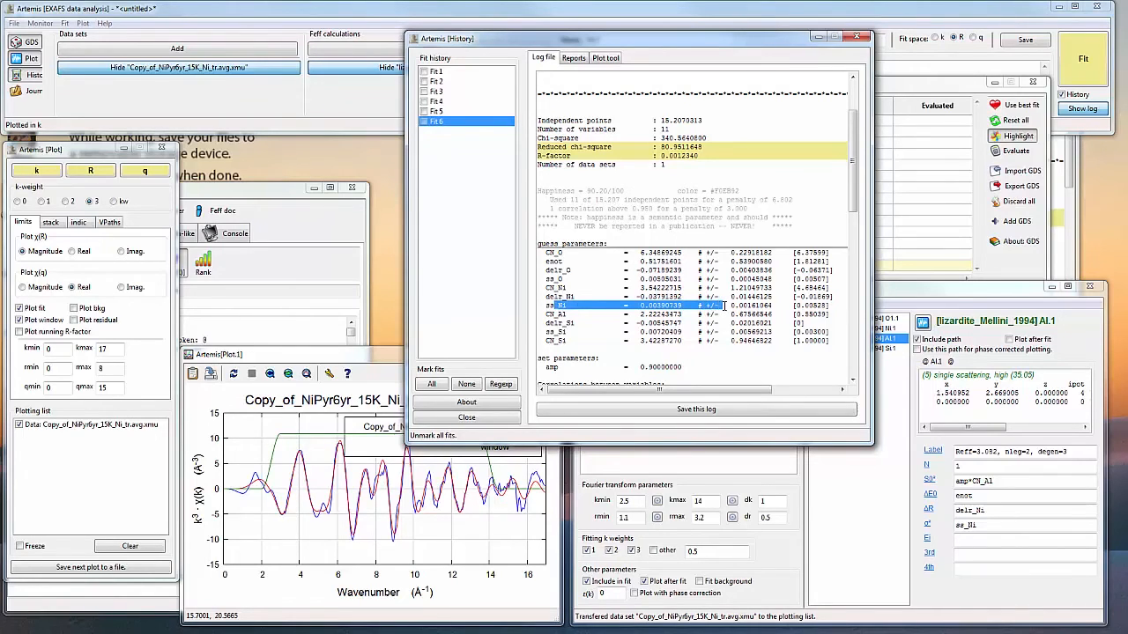
pyautogui.moveTo(574, 279); pyautogui.dragTo(719, 280)
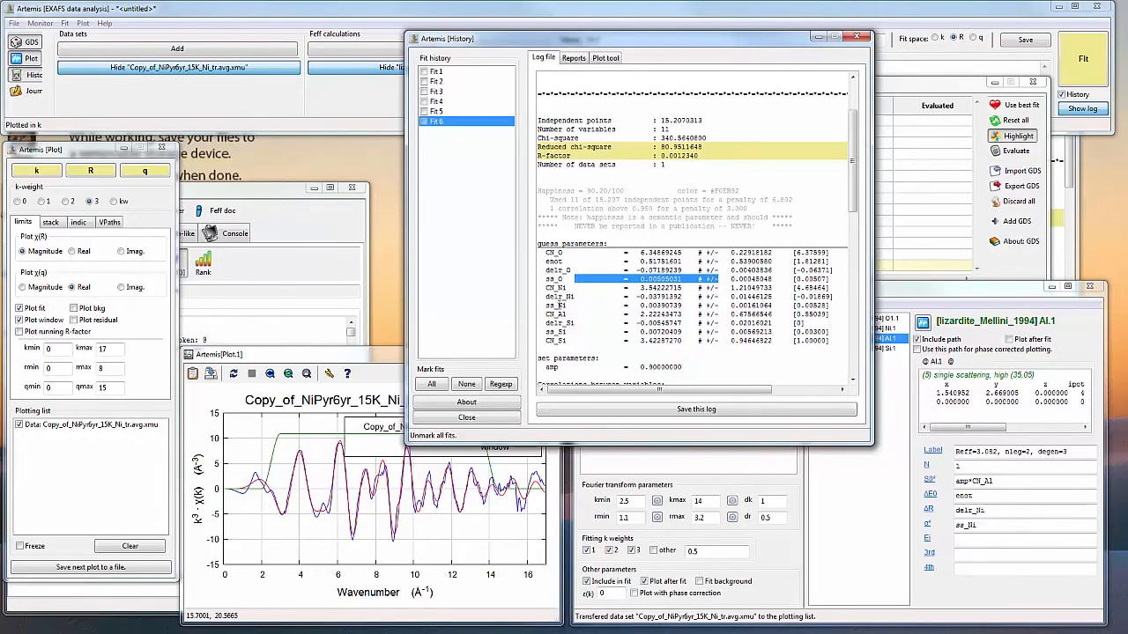
pyautogui.moveTo(553, 306); pyautogui.dragTo(749, 311)
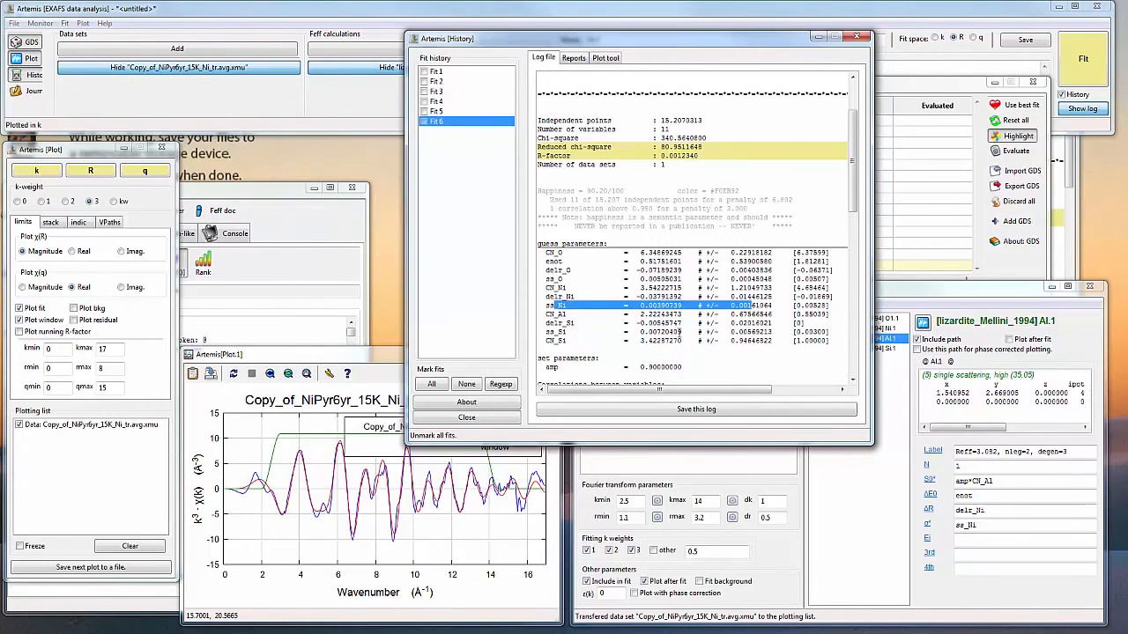
pyautogui.moveTo(548, 332); pyautogui.dragTo(733, 332)
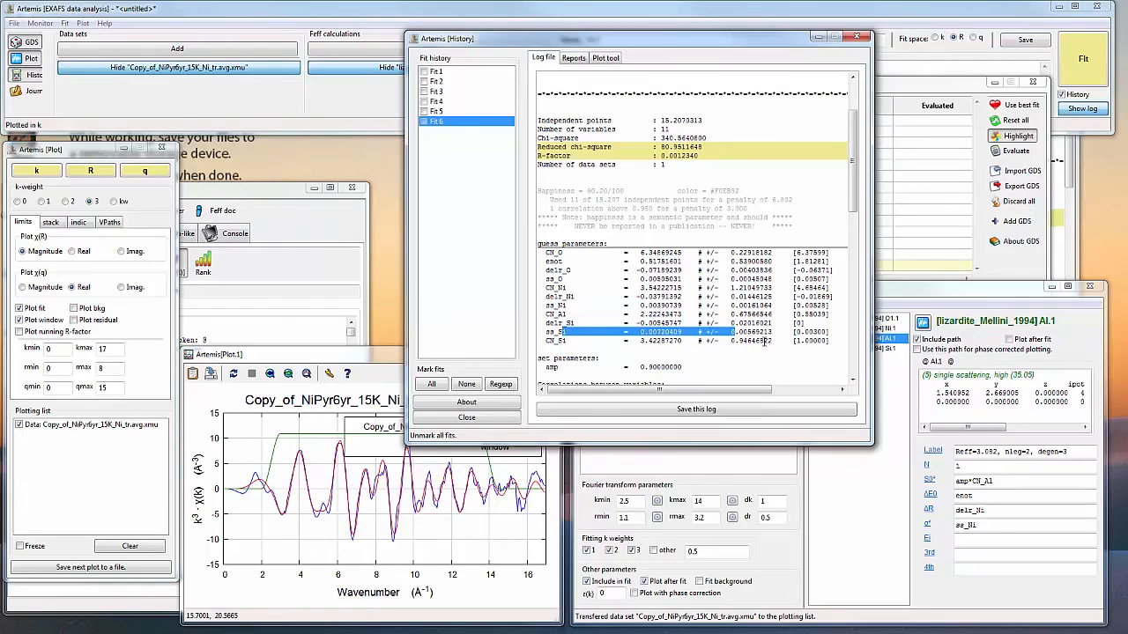
# Step: Set the Si.1 path's σ² expression to ss_Ni
pyautogui.click(907, 298)
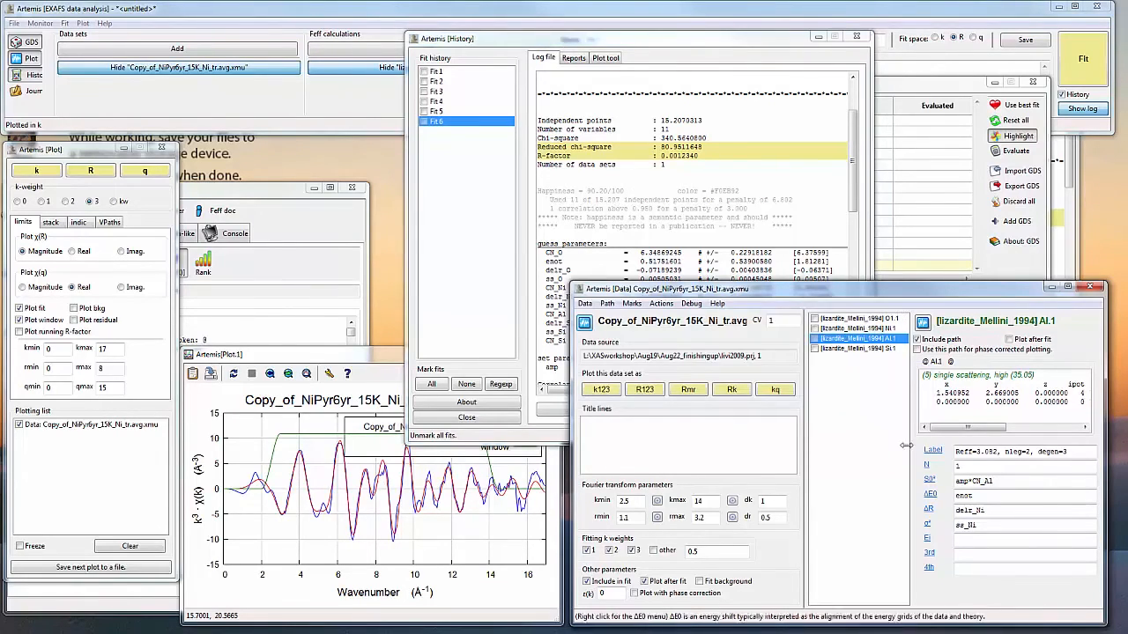
pyautogui.click(888, 349)
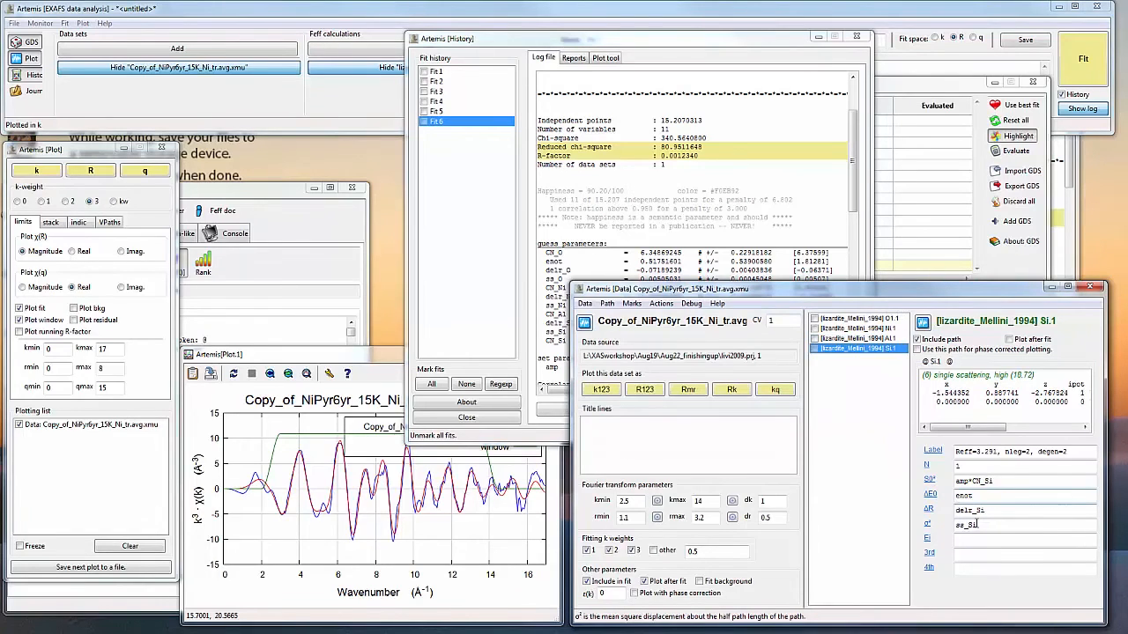
pyautogui.moveTo(979, 526); pyautogui.dragTo(969, 527)
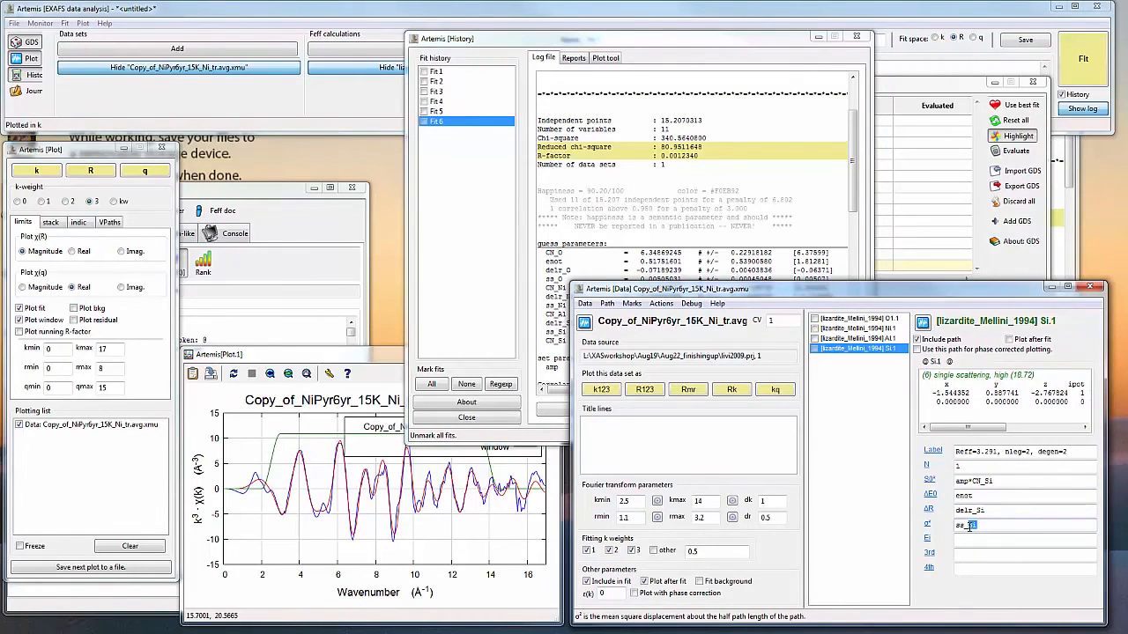
pyautogui.press('BackSpace')
pyautogui.write('Ni')
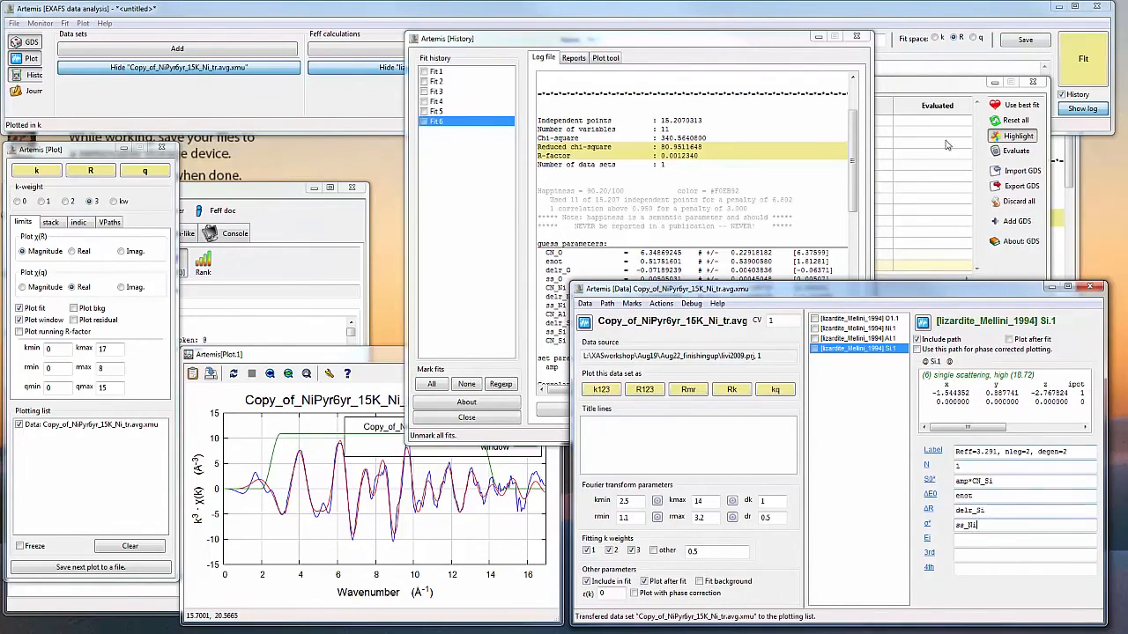
# Step: Change the ss_Si parameter's type from guess to skip in the guess, def, set parameters
pyautogui.click(916, 87)
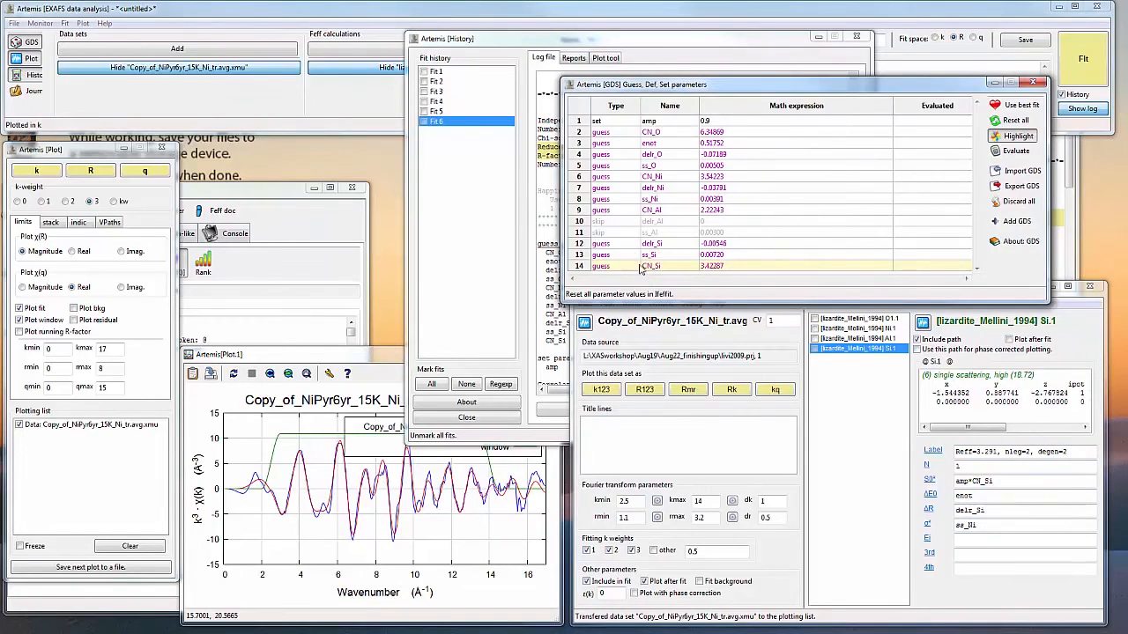
pyautogui.click(631, 256)
pyautogui.click(631, 256)
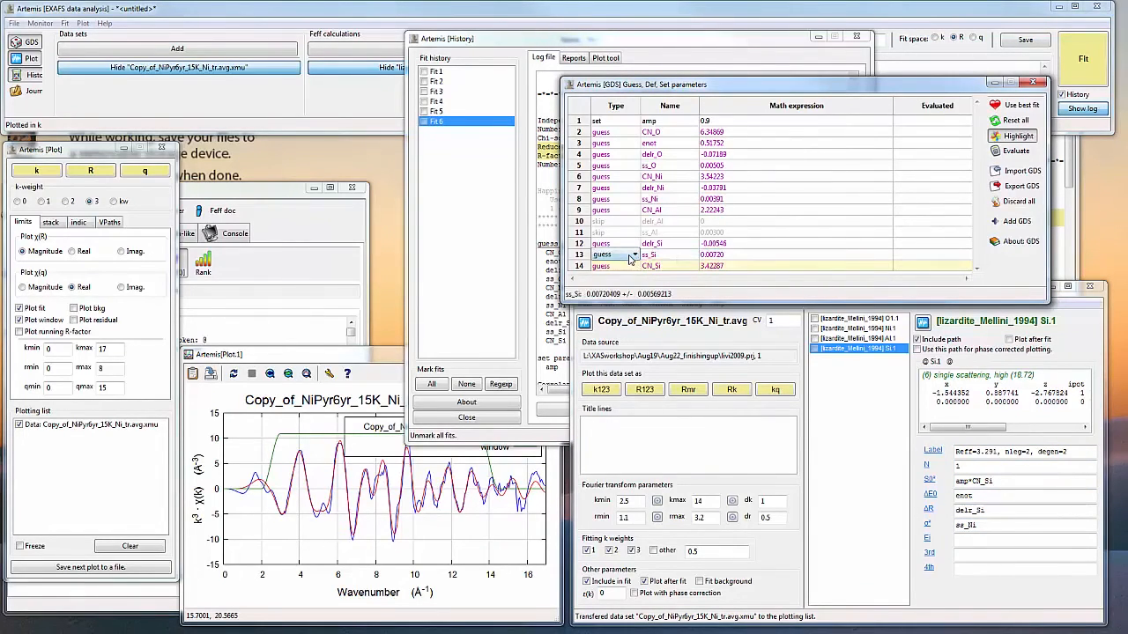
pyautogui.click(634, 254)
pyautogui.click(623, 302)
# Step: Set the ΔR expression of the Si.1, Al.1 and Ni.1 paths to the shared parameter delr
pyautogui.click(849, 493)
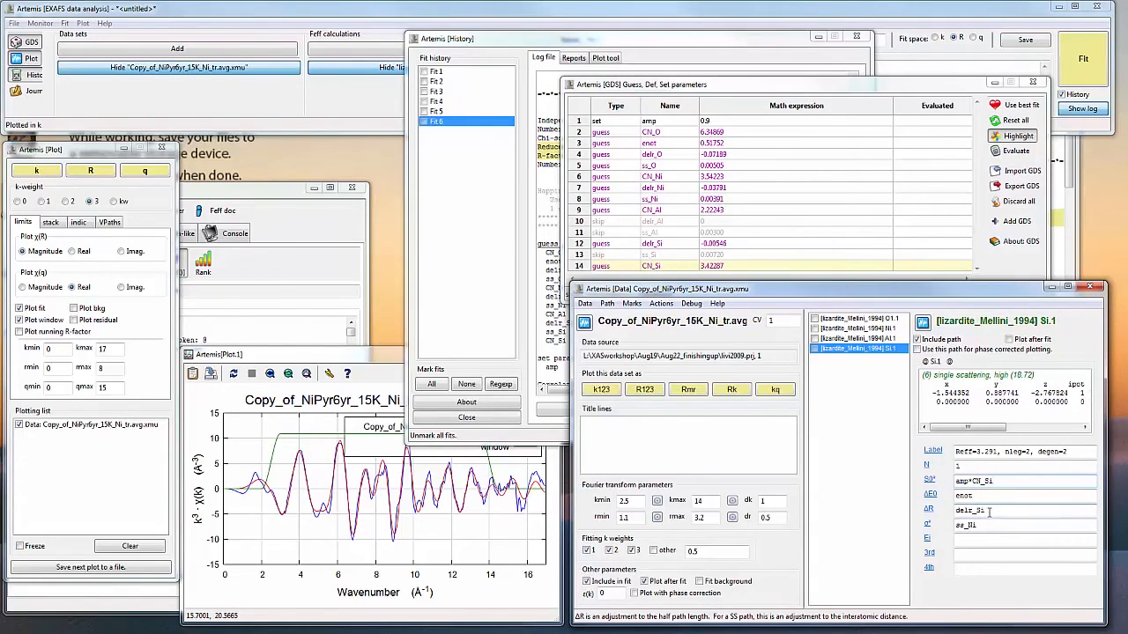
pyautogui.moveTo(989, 511); pyautogui.dragTo(980, 513)
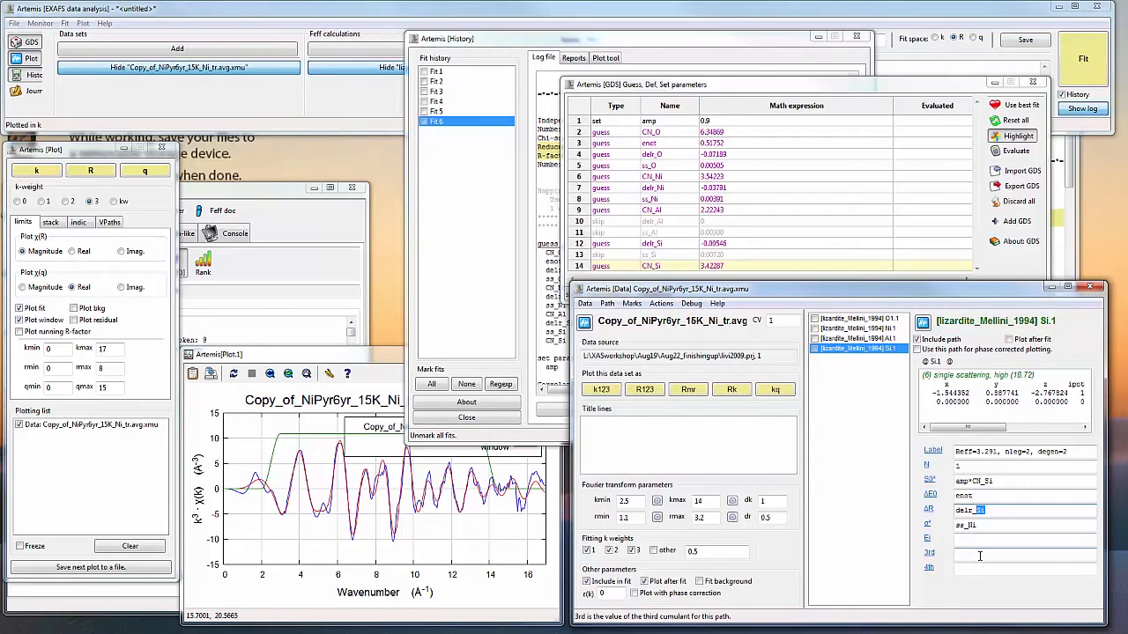
pyautogui.write('N')
pyautogui.click(887, 329)
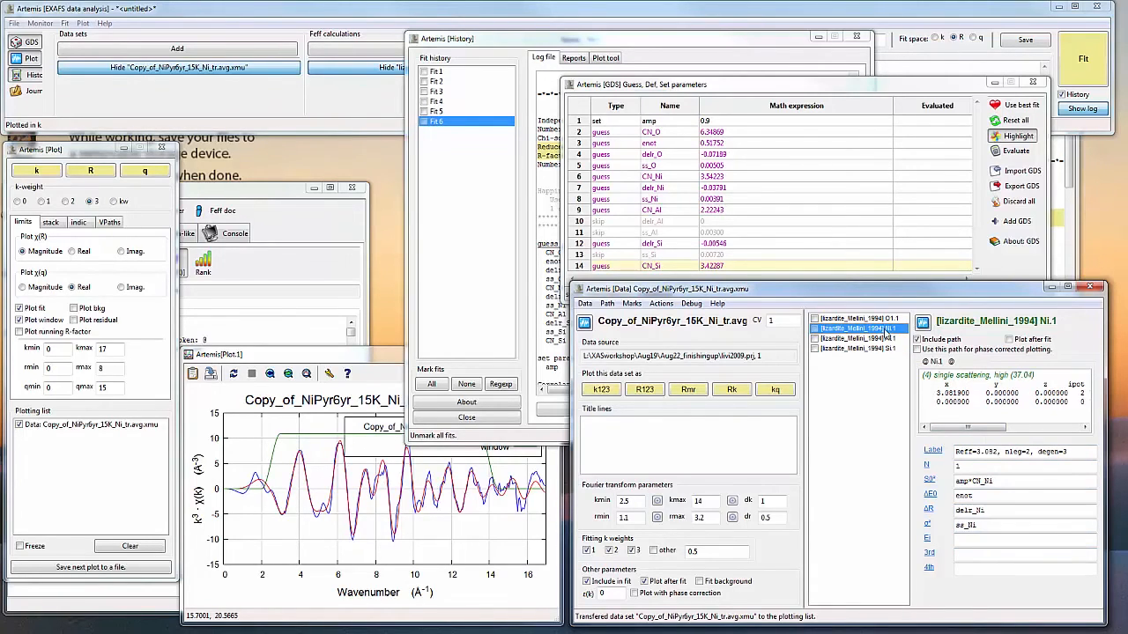
pyautogui.click(888, 339)
pyautogui.click(889, 349)
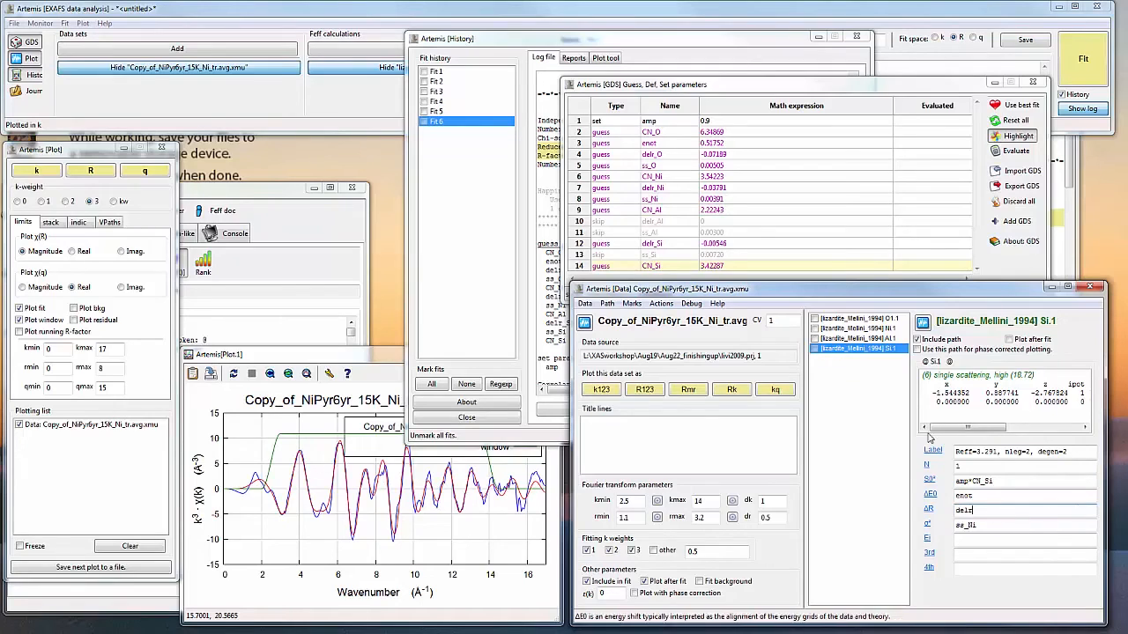
pyautogui.click(891, 339)
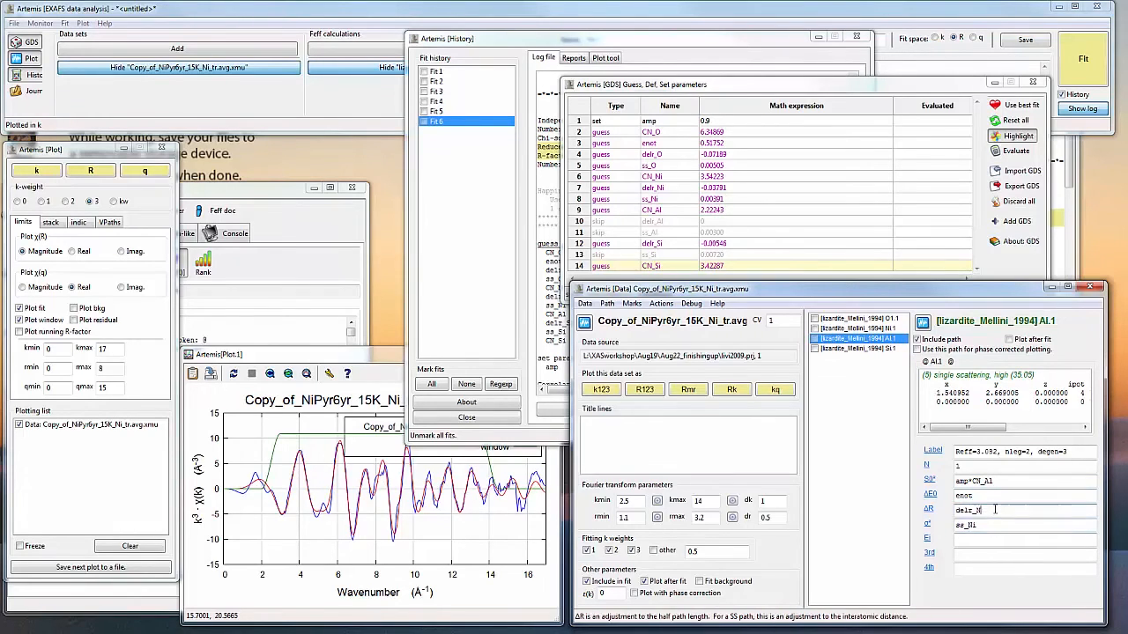
pyautogui.press('Up')
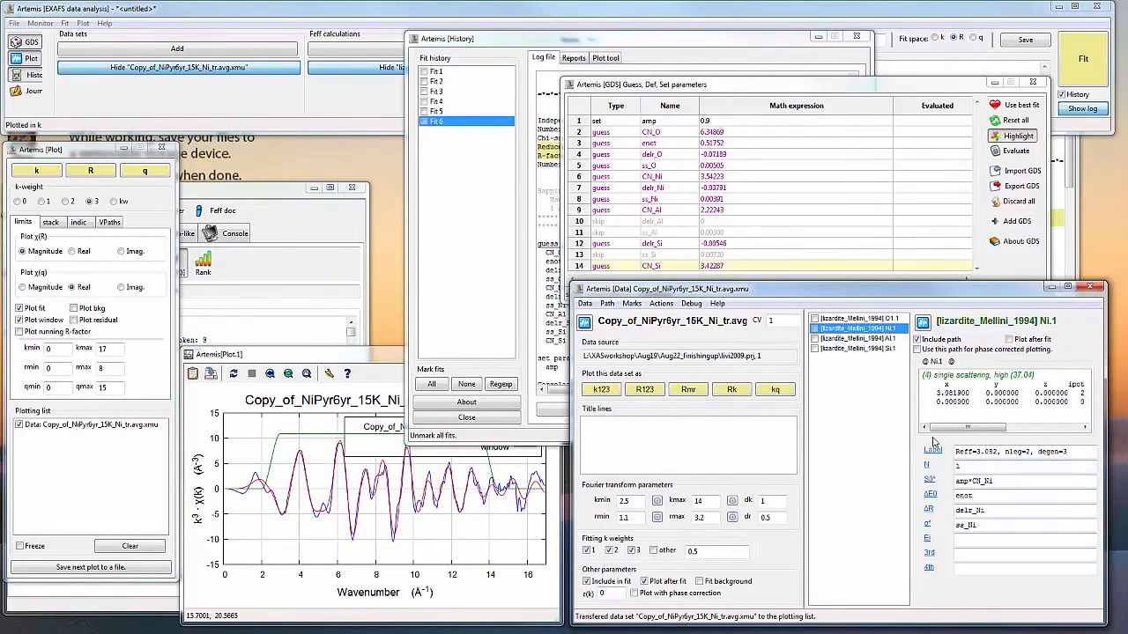
pyautogui.click(1002, 512)
pyautogui.press('BackSpace')
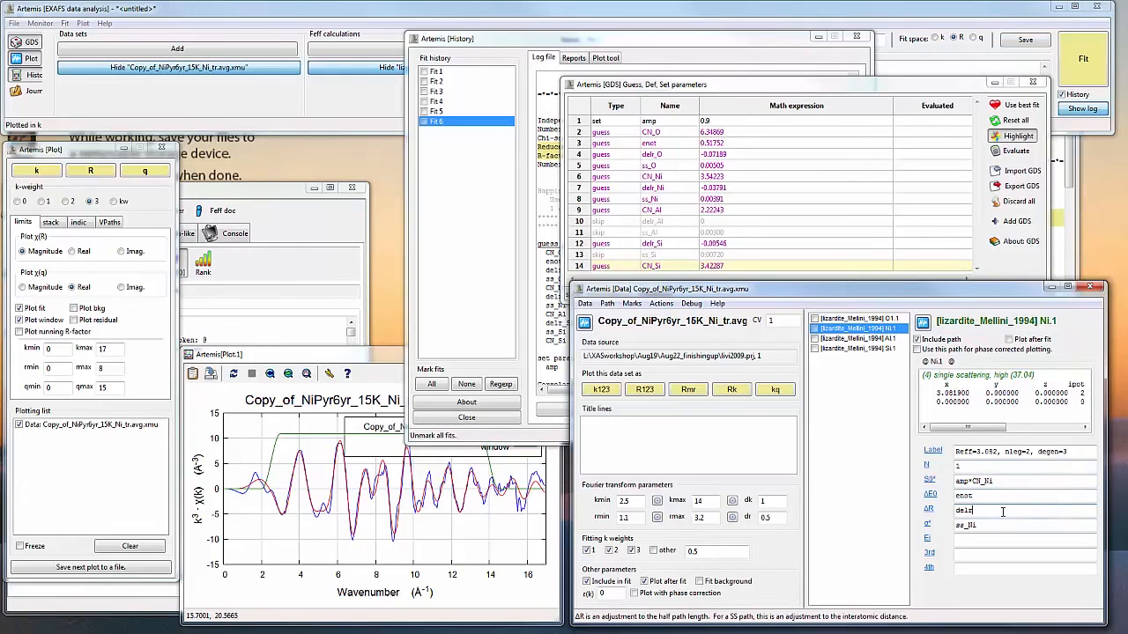
pyautogui.click(891, 321)
pyautogui.click(891, 339)
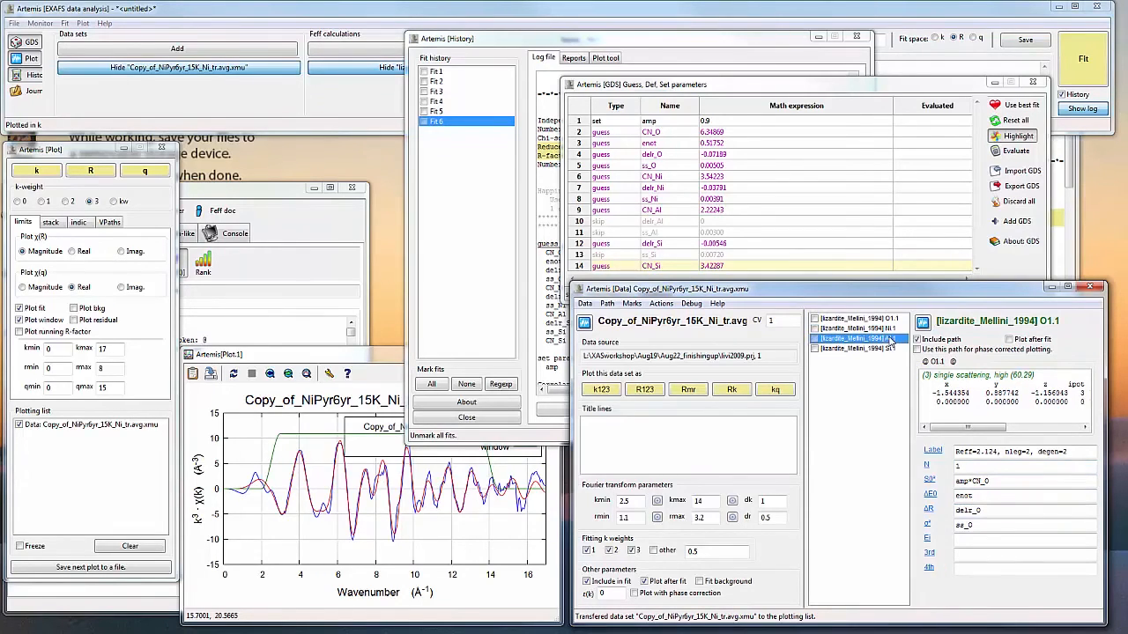
# Step: Rename the delr_Ni guess parameter to delr in the guess, def, set parameters
pyautogui.click(669, 232)
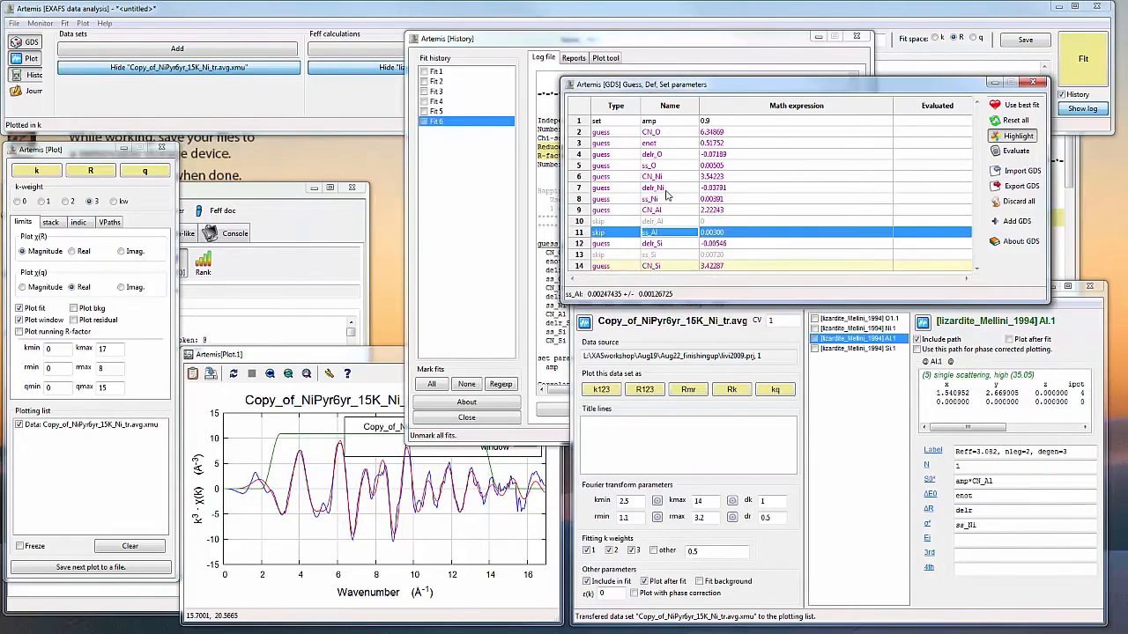
pyautogui.click(668, 191)
pyautogui.click(669, 191)
pyautogui.click(673, 191)
pyautogui.press('BackSpace')
pyautogui.press('BackSpace')
pyautogui.press('BackSpace')
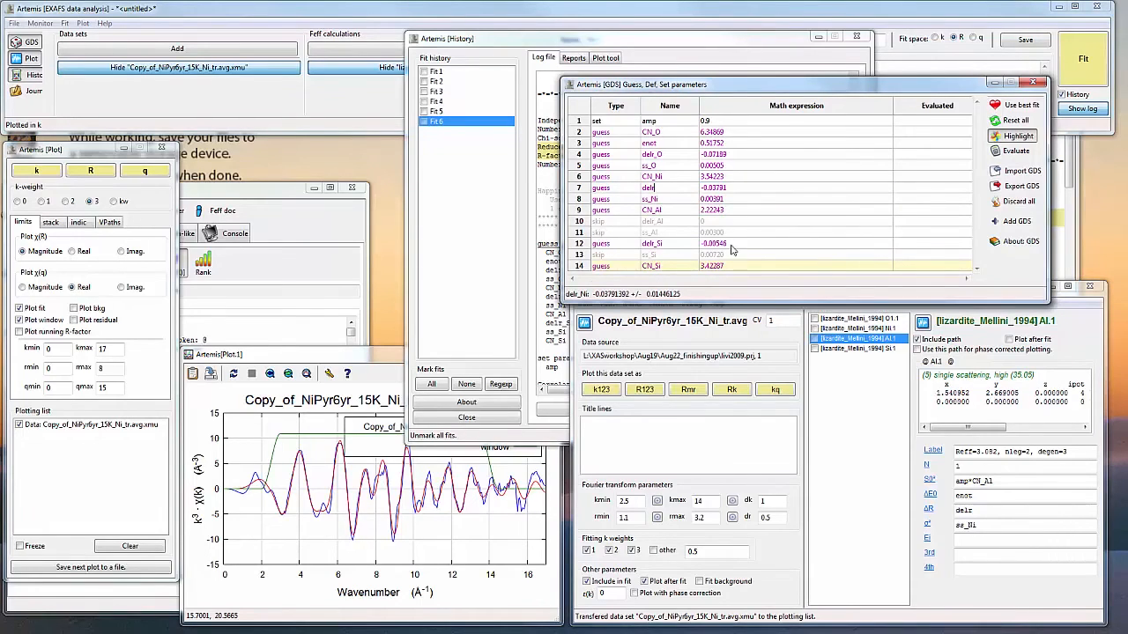
pyautogui.click(995, 524)
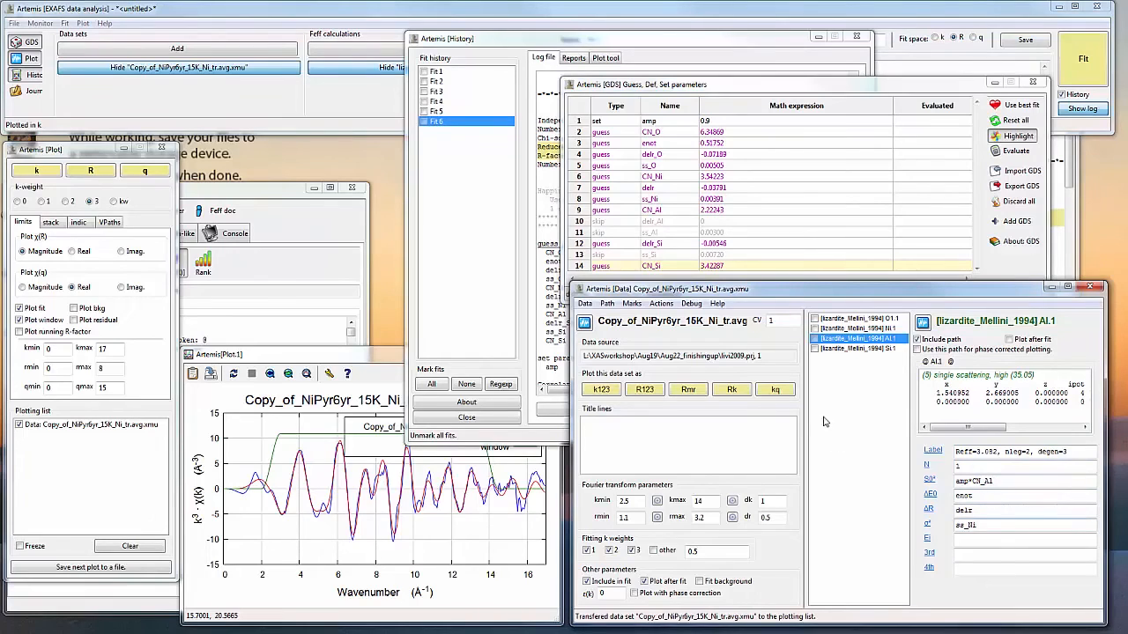
# Step: Review the number of variables, the independent points used and the correlation penalty in the Fit 6 log
pyautogui.click(728, 40)
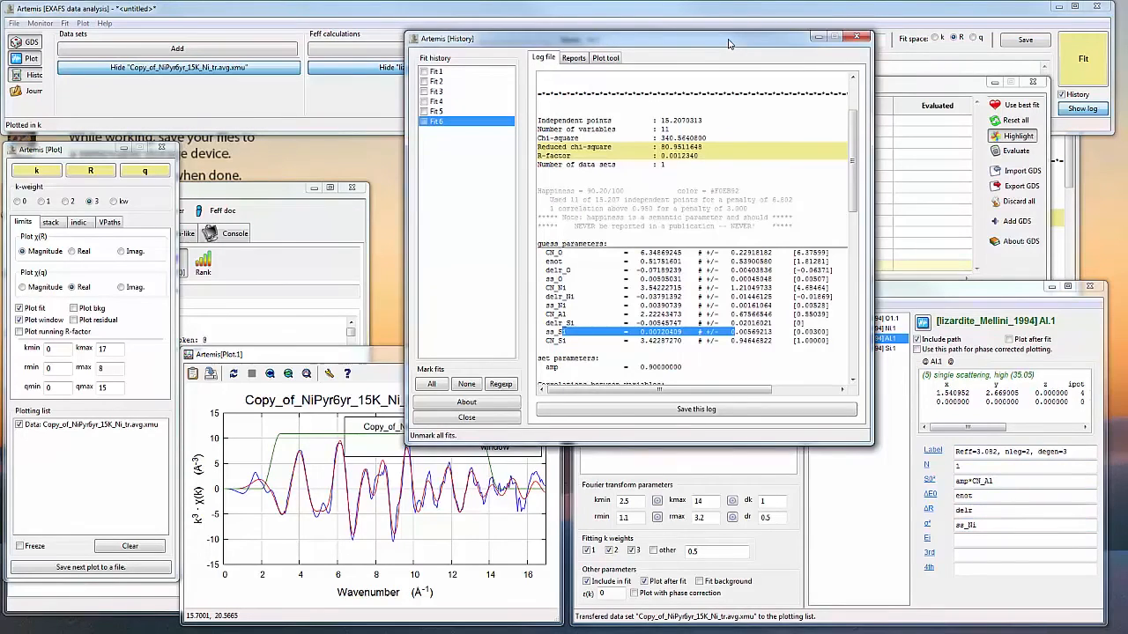
pyautogui.click(665, 130)
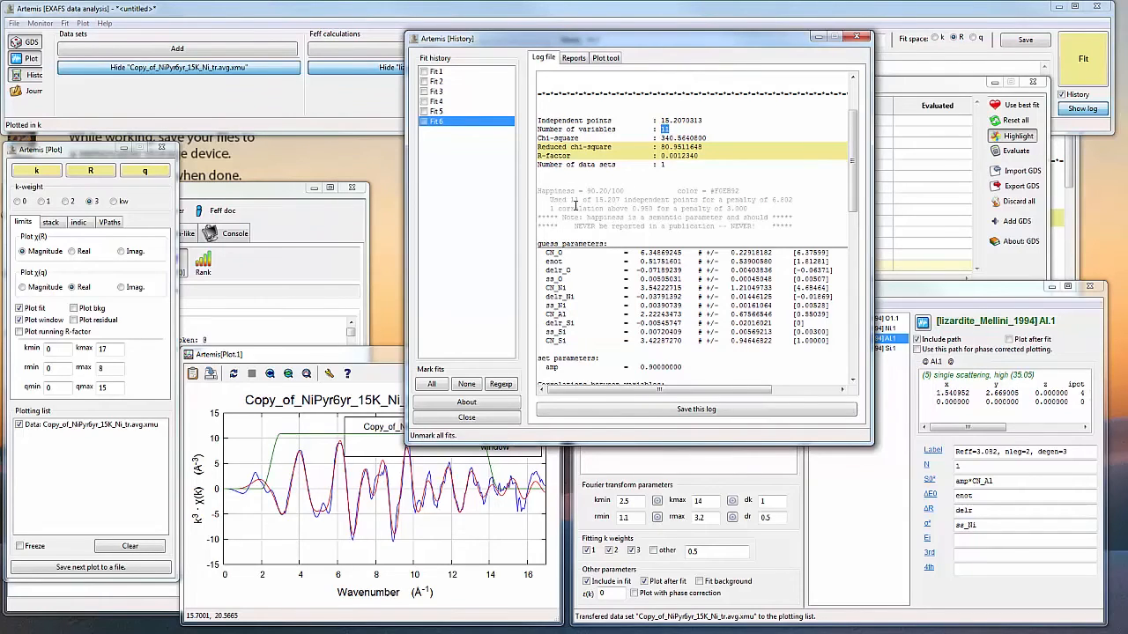
pyautogui.moveTo(568, 200); pyautogui.dragTo(718, 201)
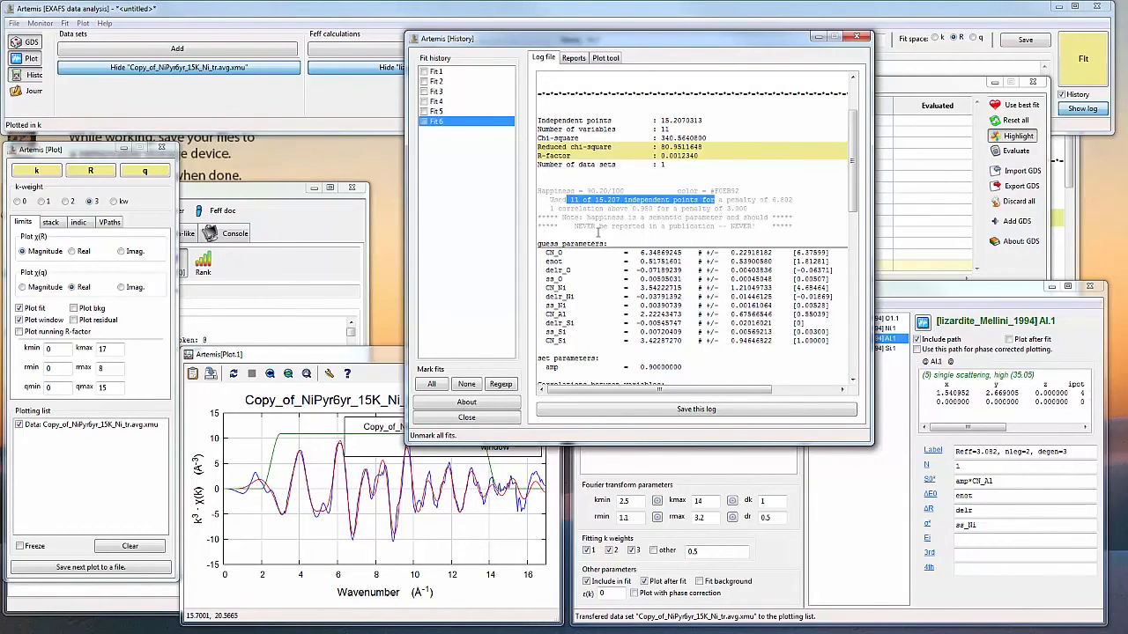
pyautogui.moveTo(586, 210); pyautogui.dragTo(664, 211)
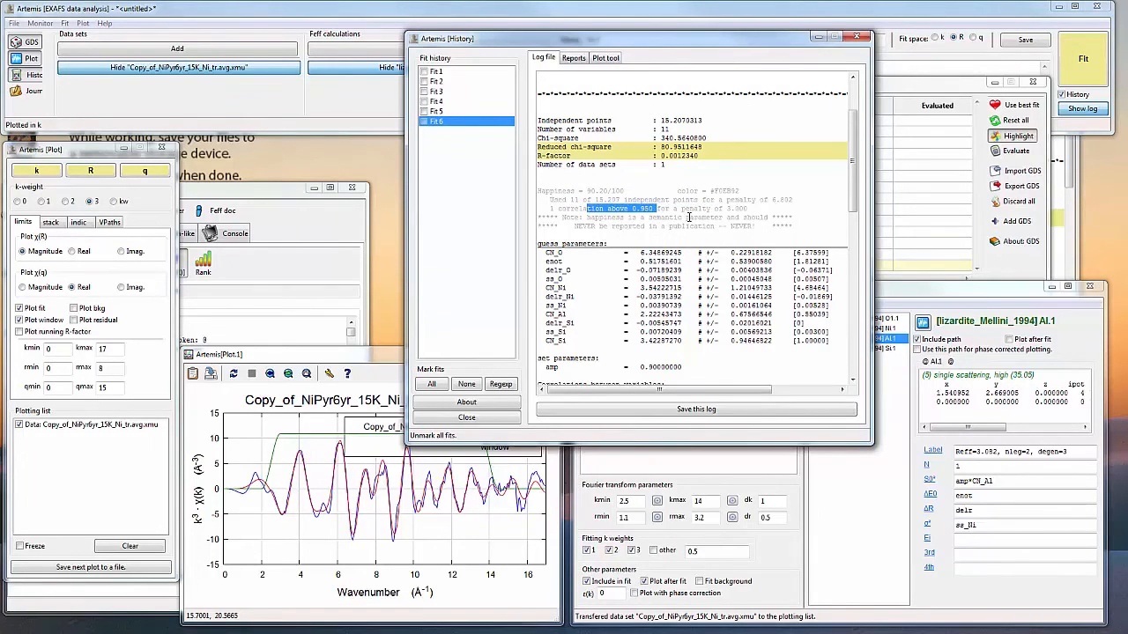
pyautogui.click(691, 217)
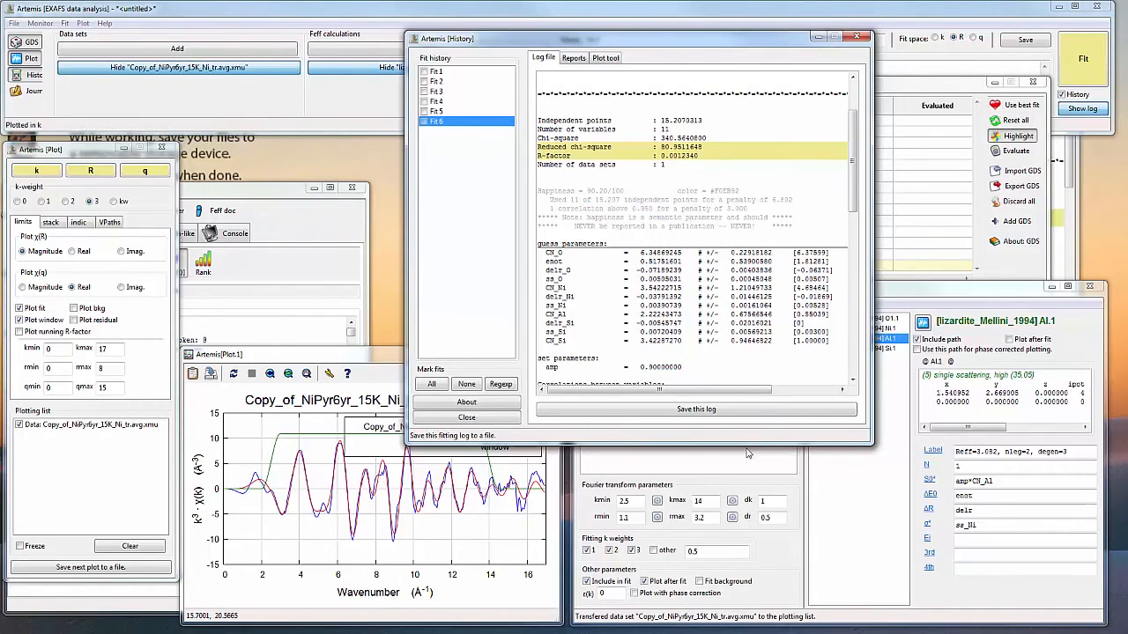
# Step: Try to run the fit with the shared delr parameter and open its log
pyautogui.click(1076, 80)
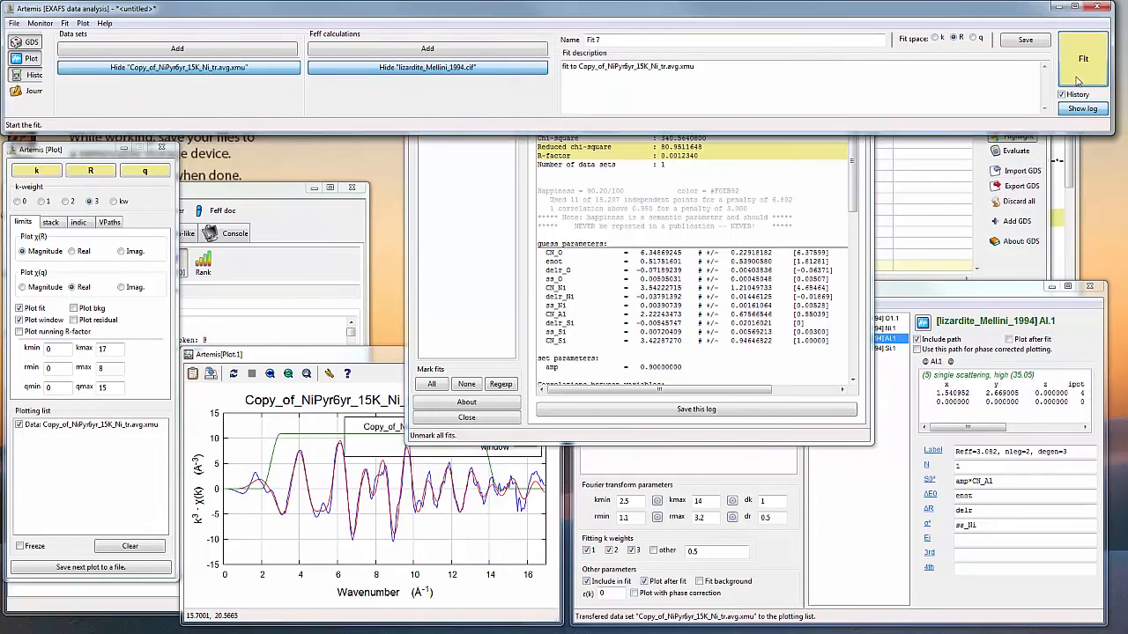
pyautogui.click(1077, 80)
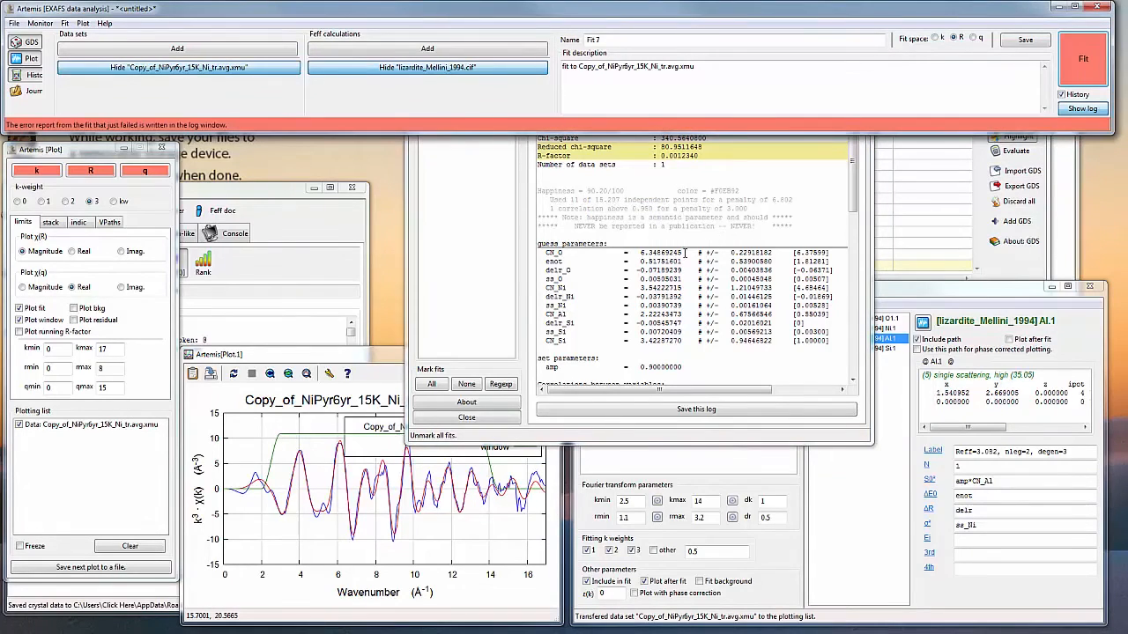
pyautogui.click(1081, 110)
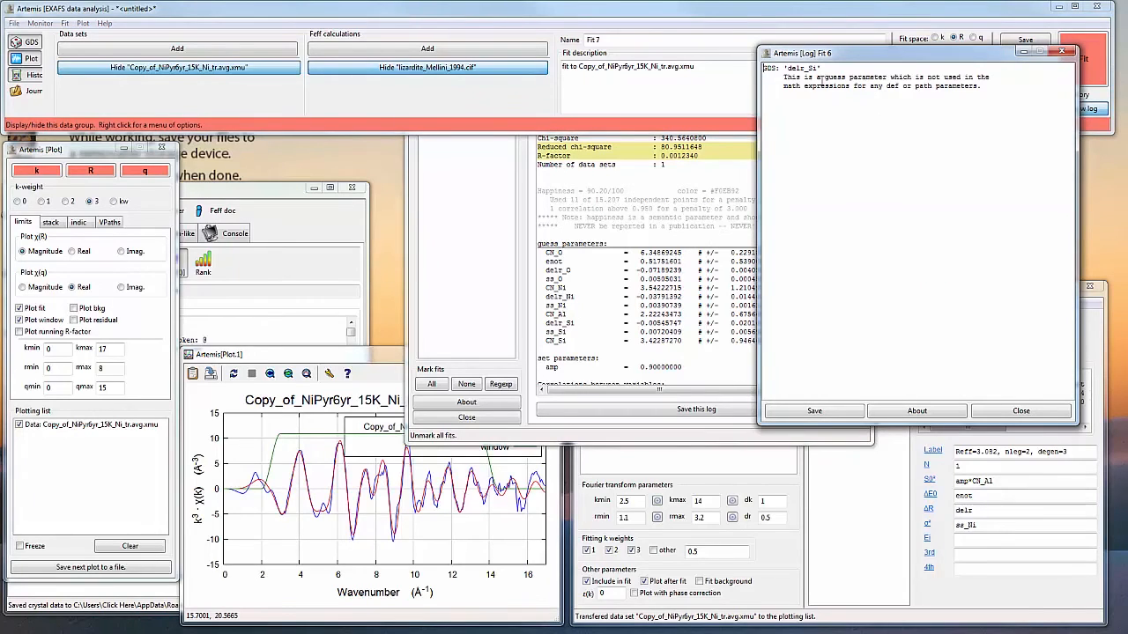
# Step: Change the delr_Si parameter's type from guess to skip in the guess, def, set parameters
pyautogui.click(983, 524)
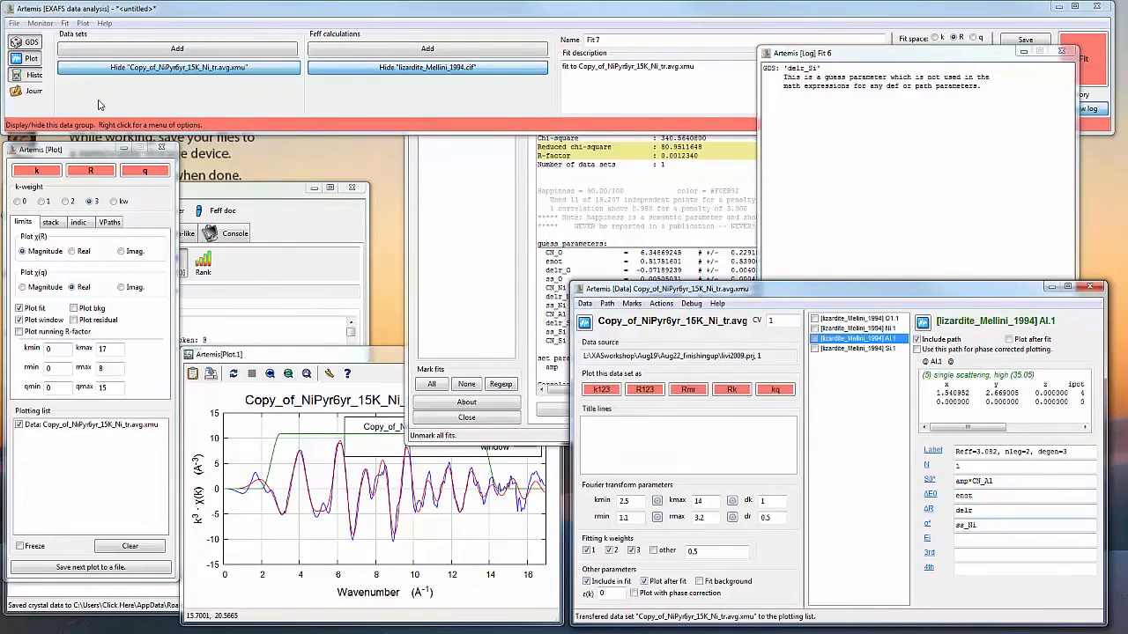
pyautogui.click(27, 43)
pyautogui.click(27, 42)
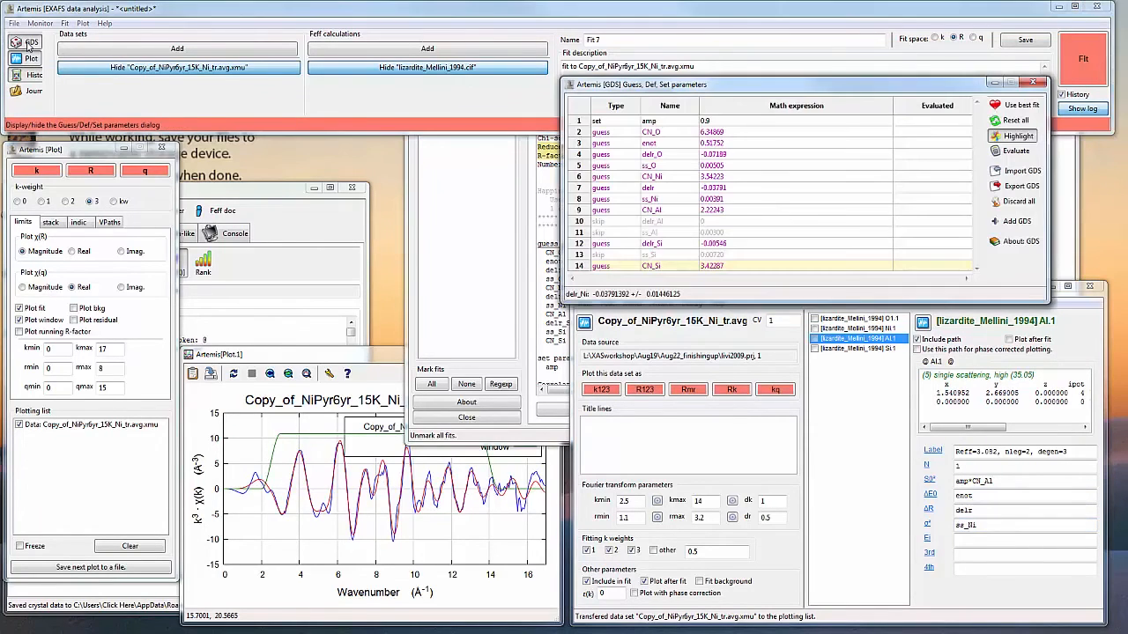
pyautogui.click(620, 245)
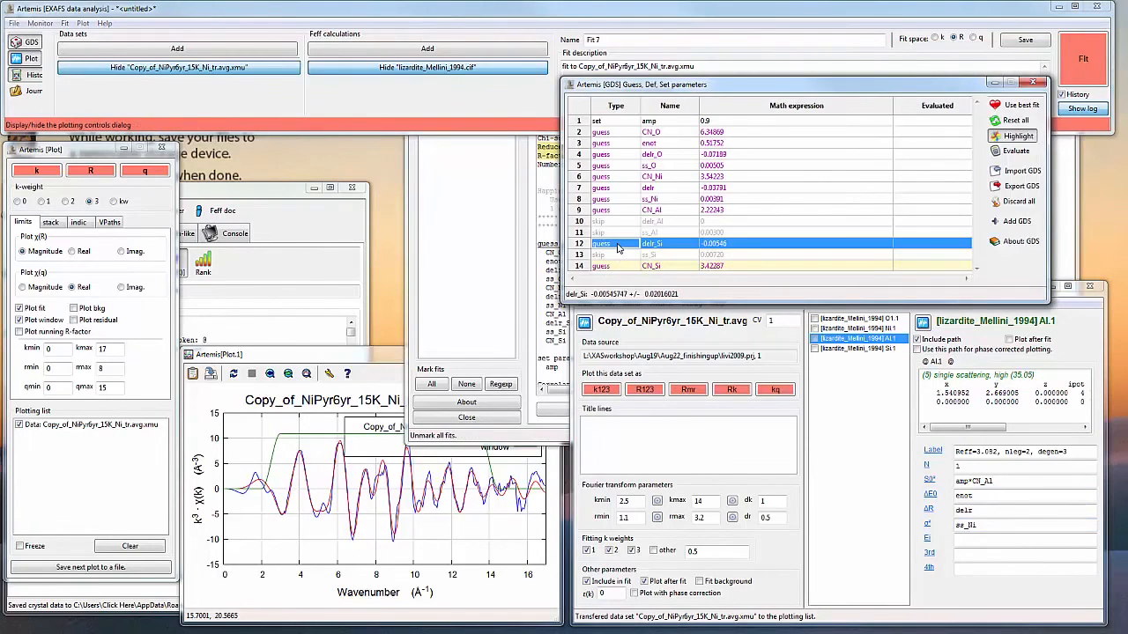
pyautogui.click(620, 246)
pyautogui.click(622, 245)
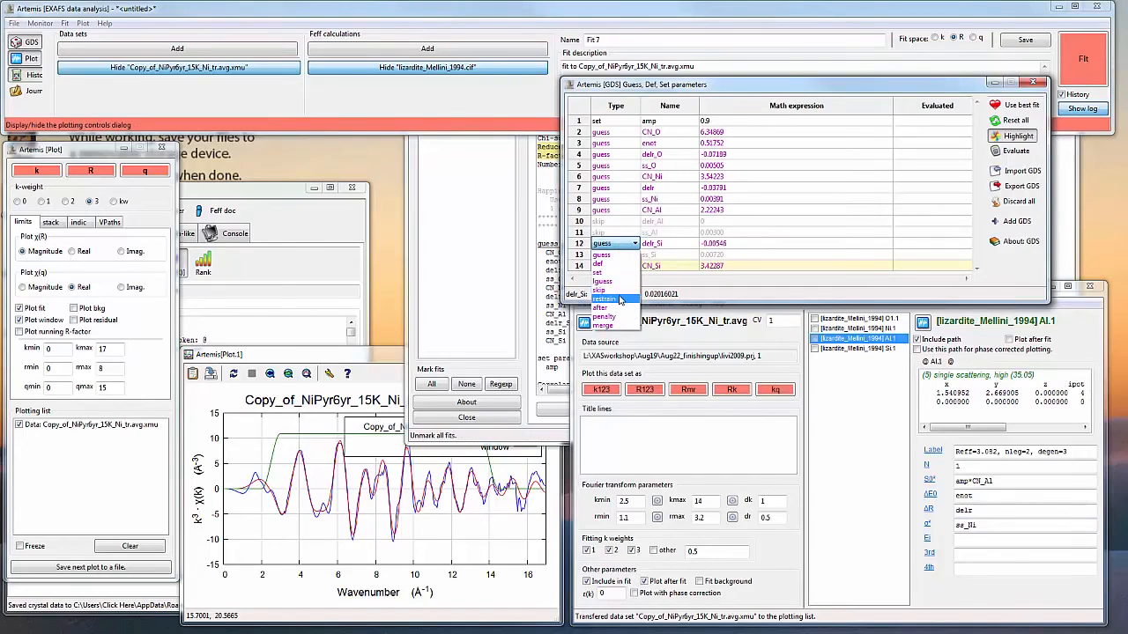
pyautogui.click(620, 290)
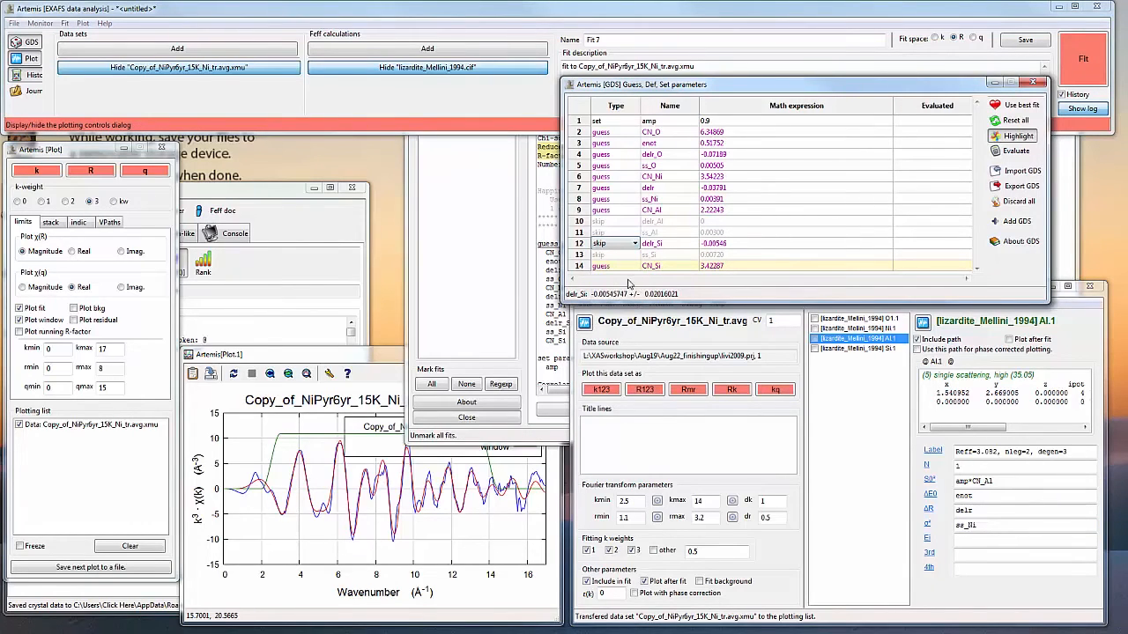
pyautogui.click(667, 246)
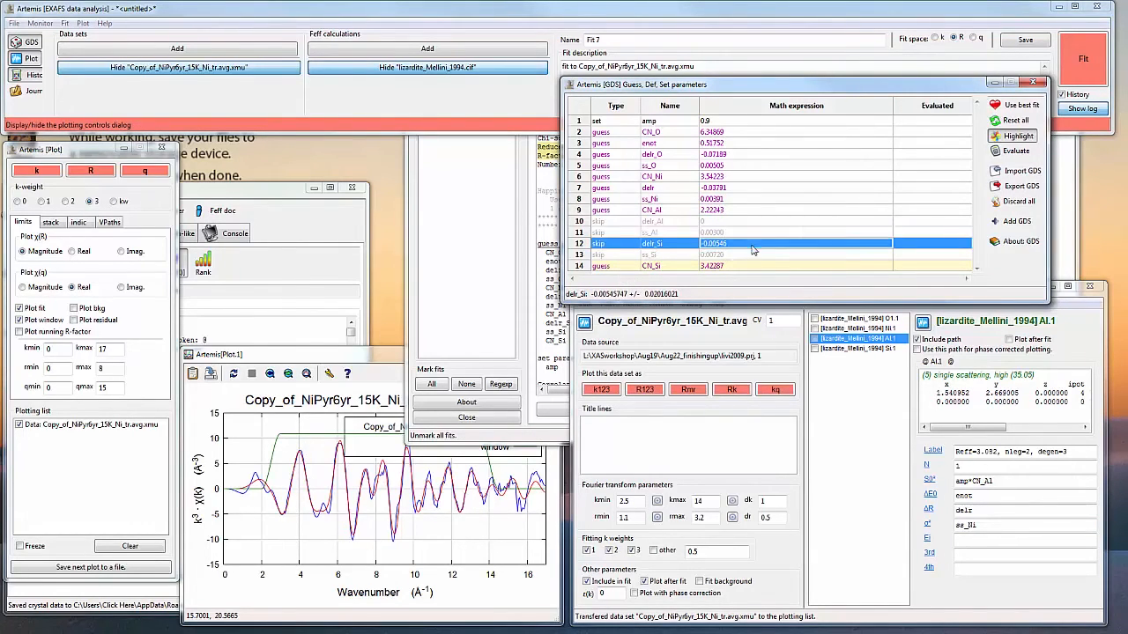
pyautogui.click(752, 255)
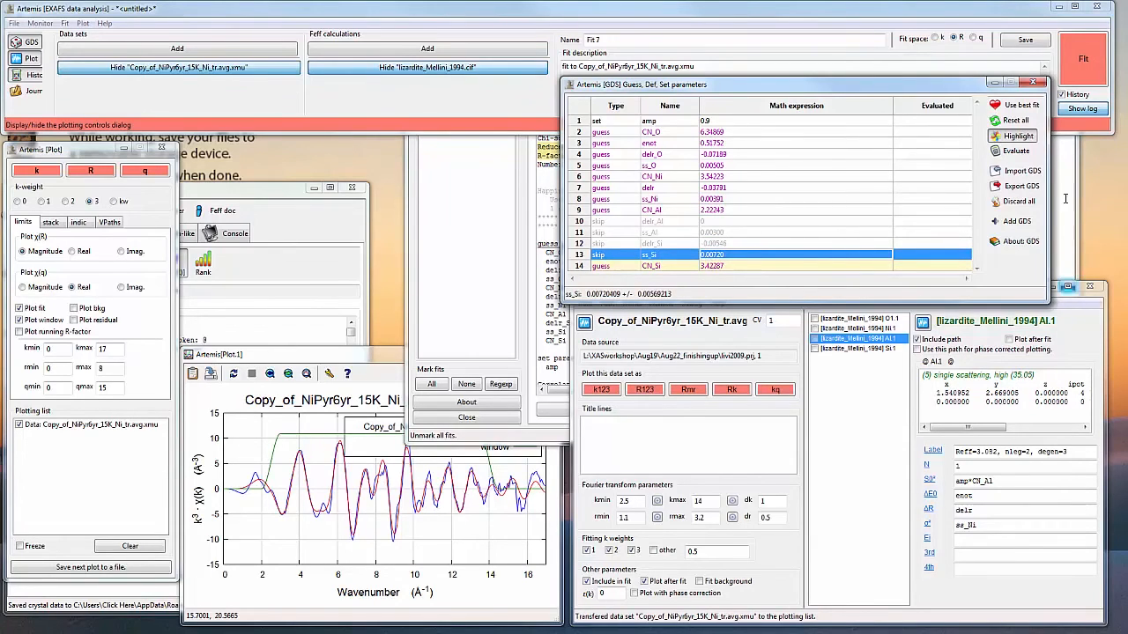
# Step: Run the fit and plot the data with the fit in R-space and k-space, ending in R-space
pyautogui.click(1080, 81)
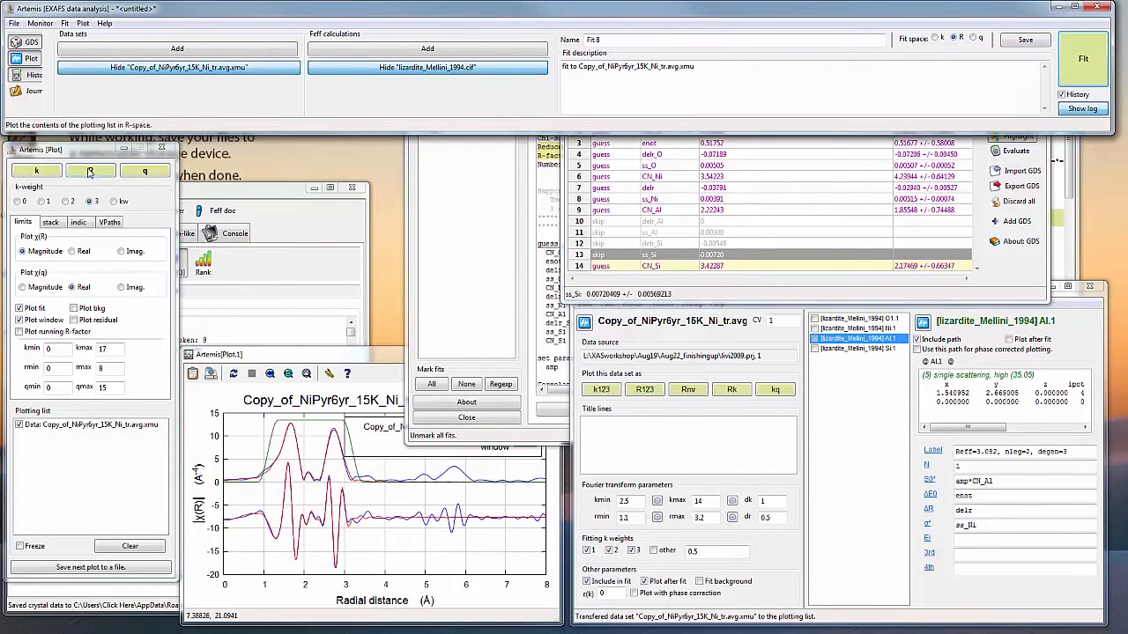
pyautogui.click(92, 172)
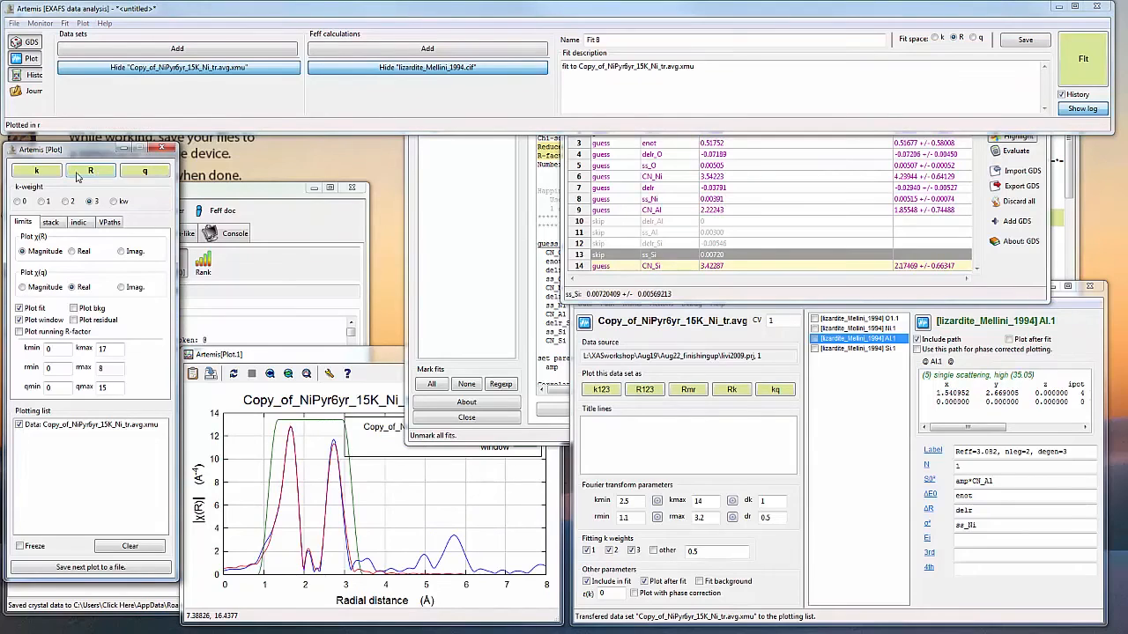
pyautogui.click(55, 171)
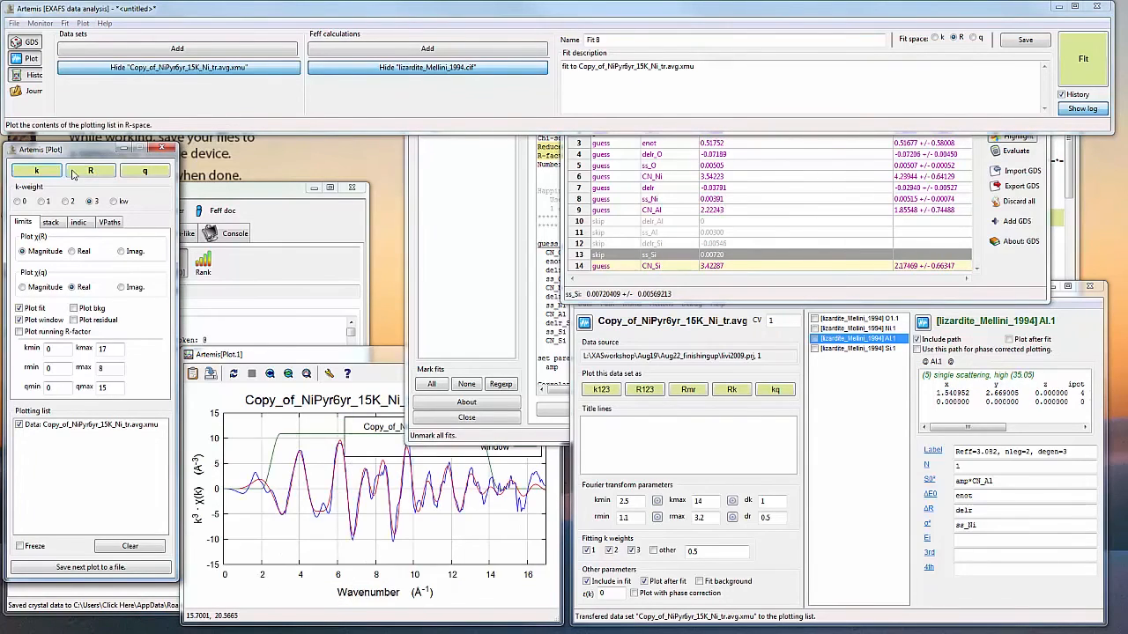
pyautogui.click(90, 171)
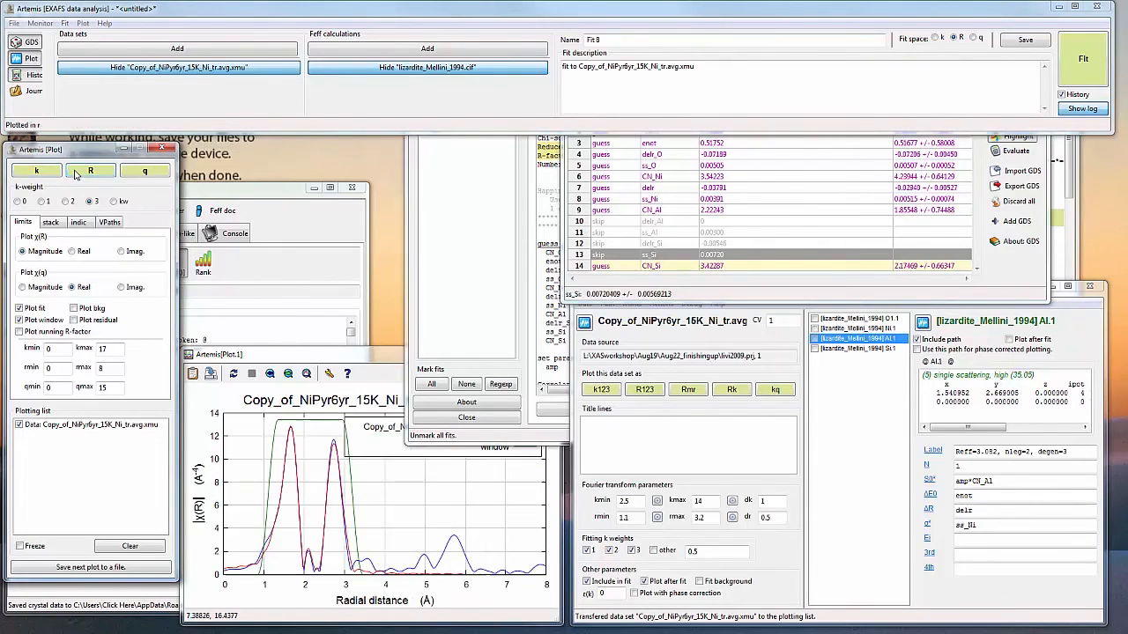
# Step: Compare the Fit 6 and Fit 7 logs for number of variables, reduced chi-square, R-factor and happiness
pyautogui.click(32, 77)
pyautogui.click(32, 77)
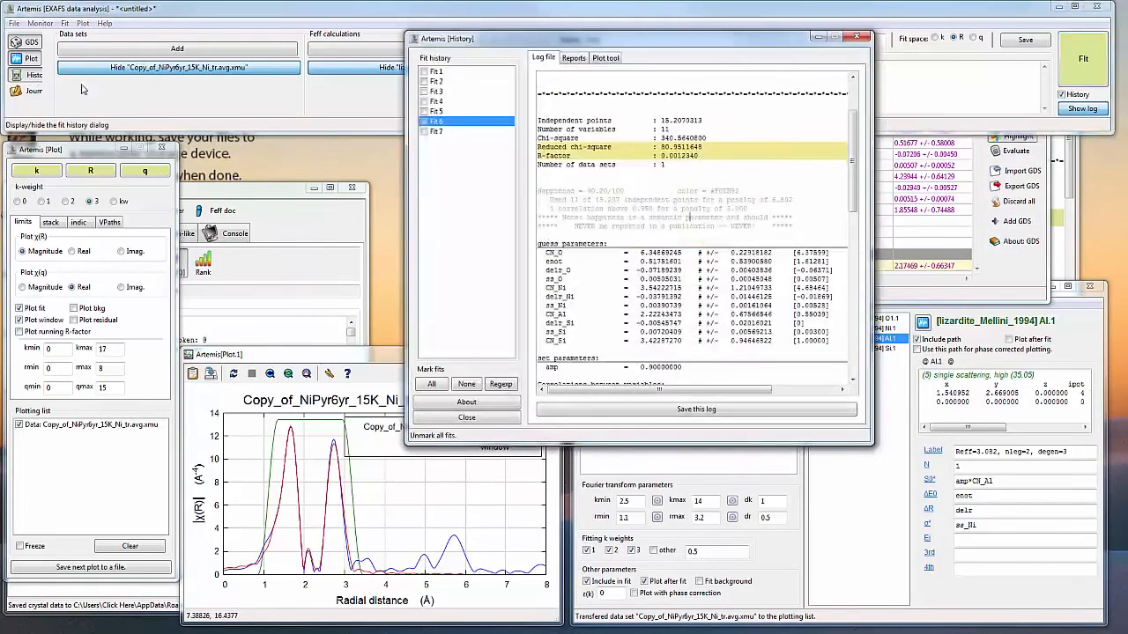
pyautogui.click(445, 132)
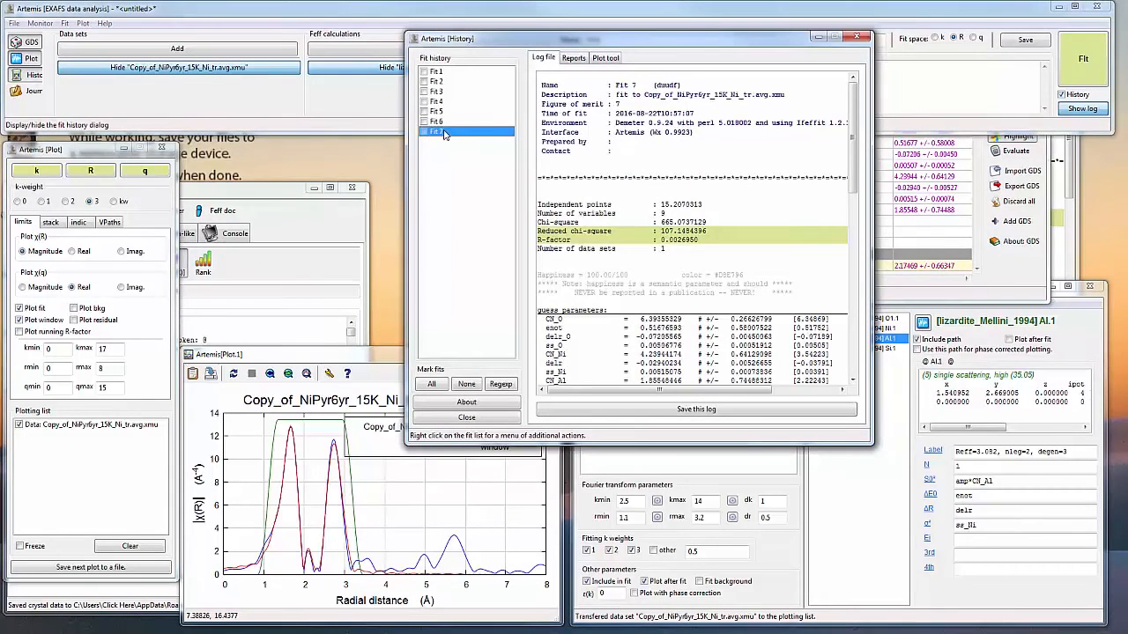
pyautogui.click(445, 123)
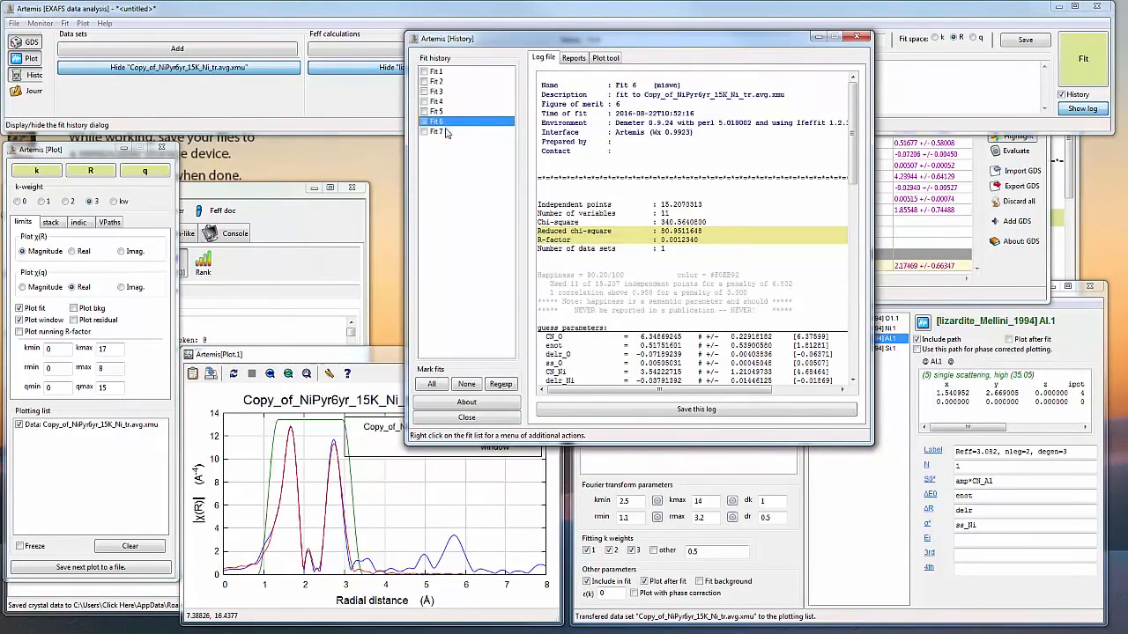
pyautogui.click(447, 131)
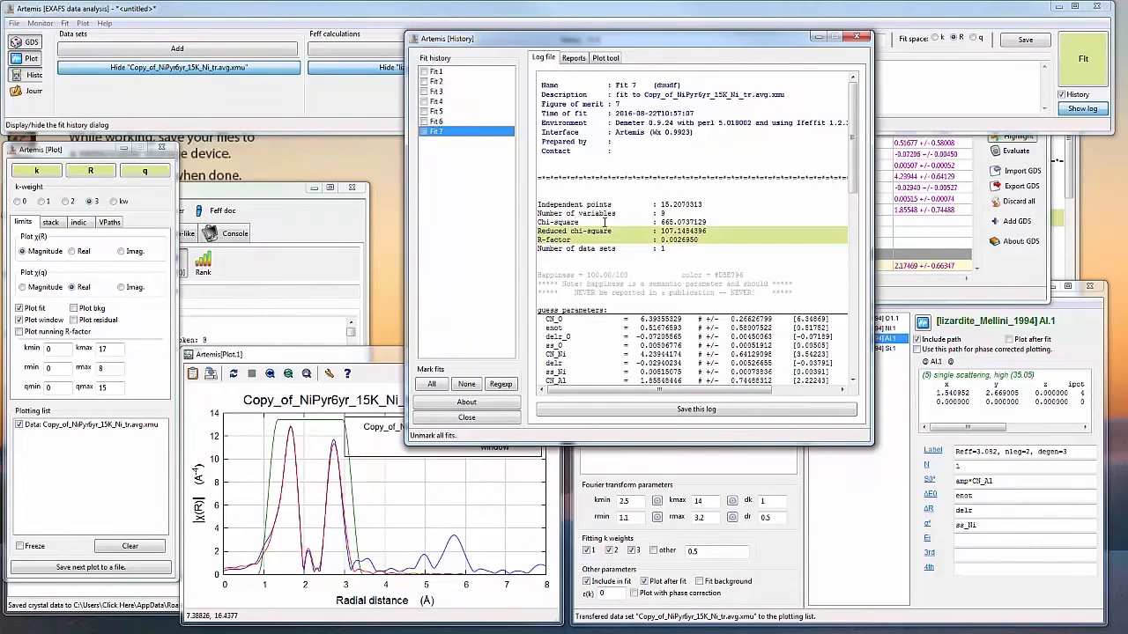
pyautogui.click(450, 124)
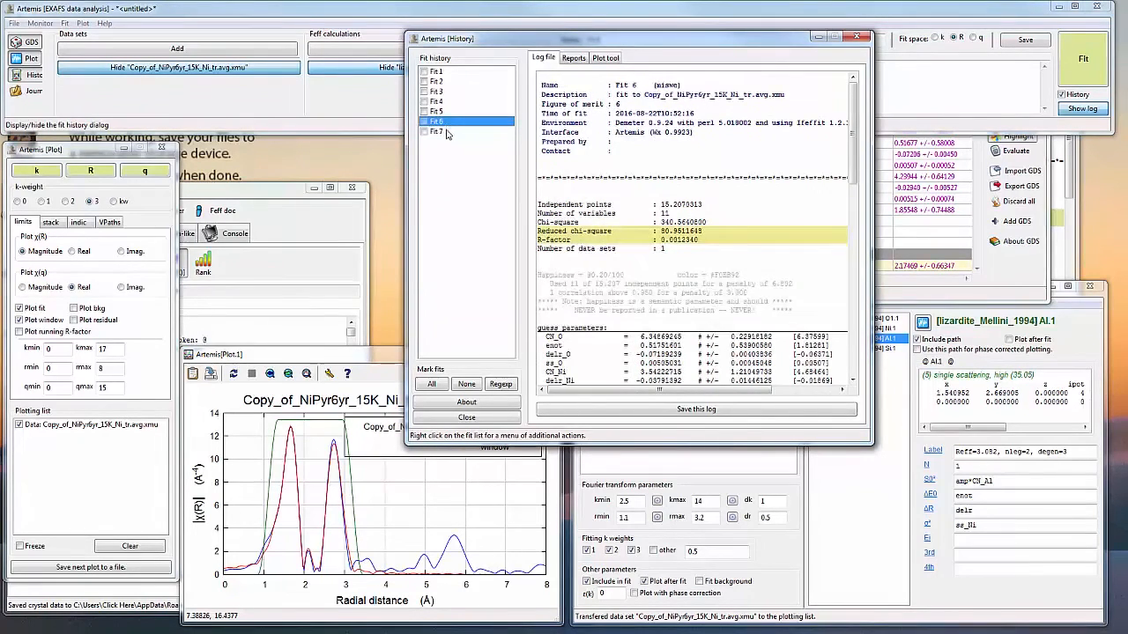
# Step: Open the Fit 7 log and examine the guess parameters CN_Ni, CN_Al and CN_Si
pyautogui.click(448, 134)
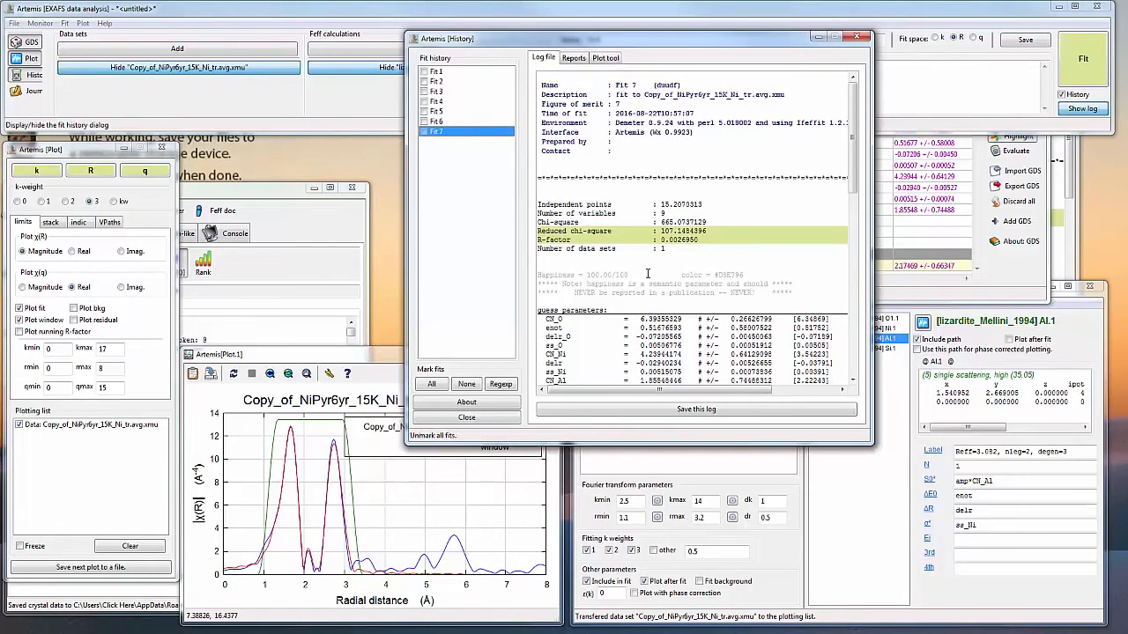
pyautogui.scroll(-4, 660, 269)
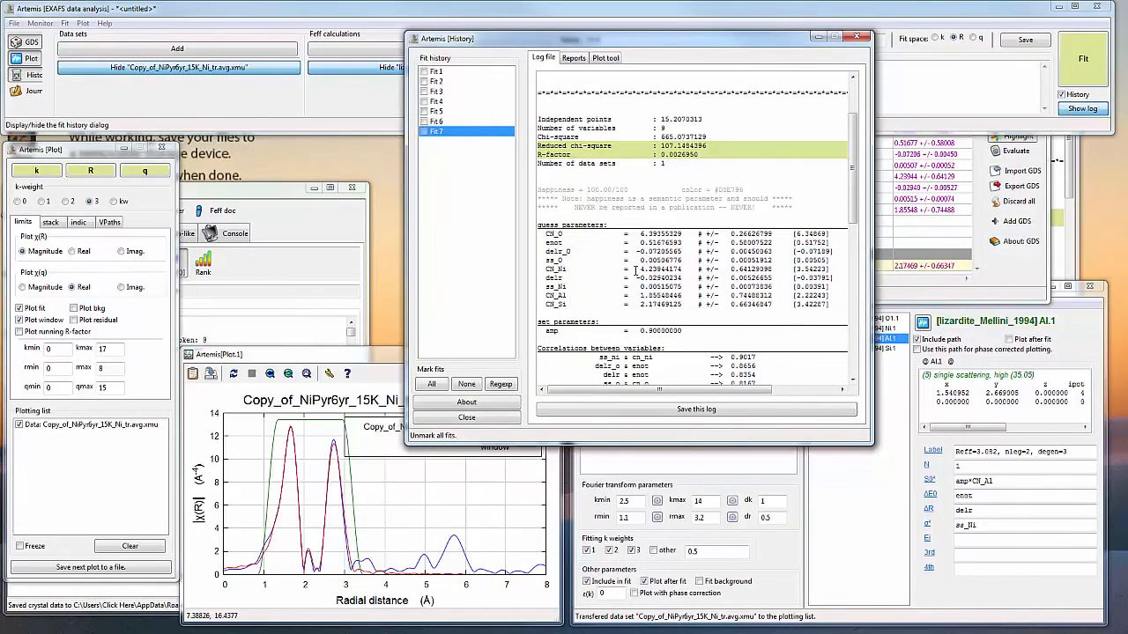
pyautogui.moveTo(558, 268); pyautogui.dragTo(730, 271)
pyautogui.moveTo(640, 297); pyautogui.dragTo(677, 304)
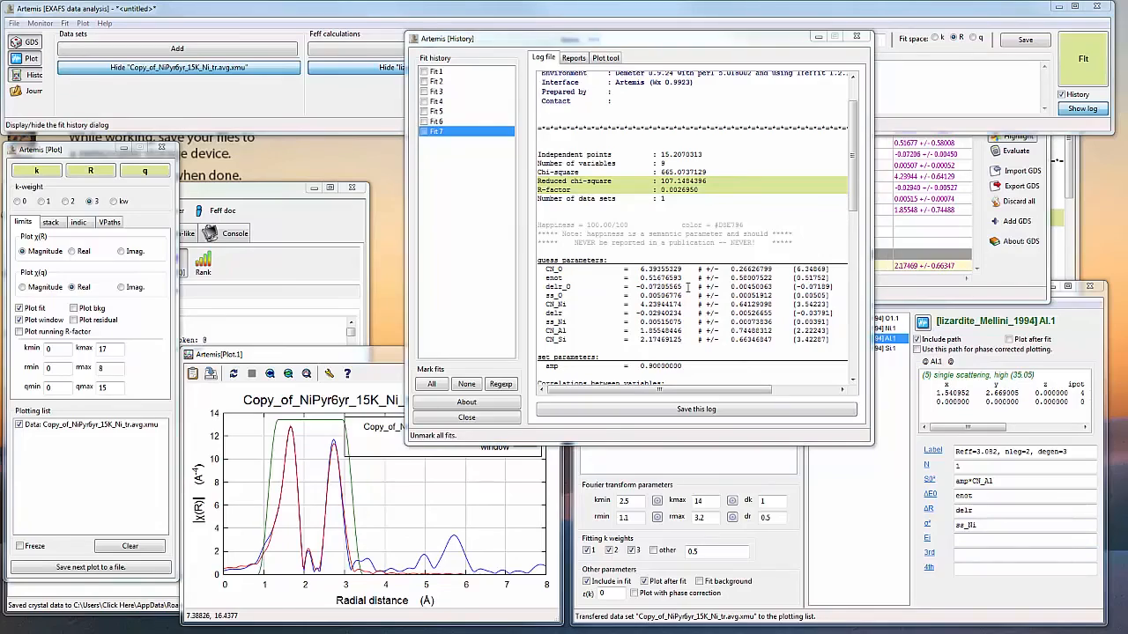
# Step: Examine the delr and R values of the Ni, Al and Si paths in the Fit 7 log's path table
pyautogui.scroll(-10, 686, 286)
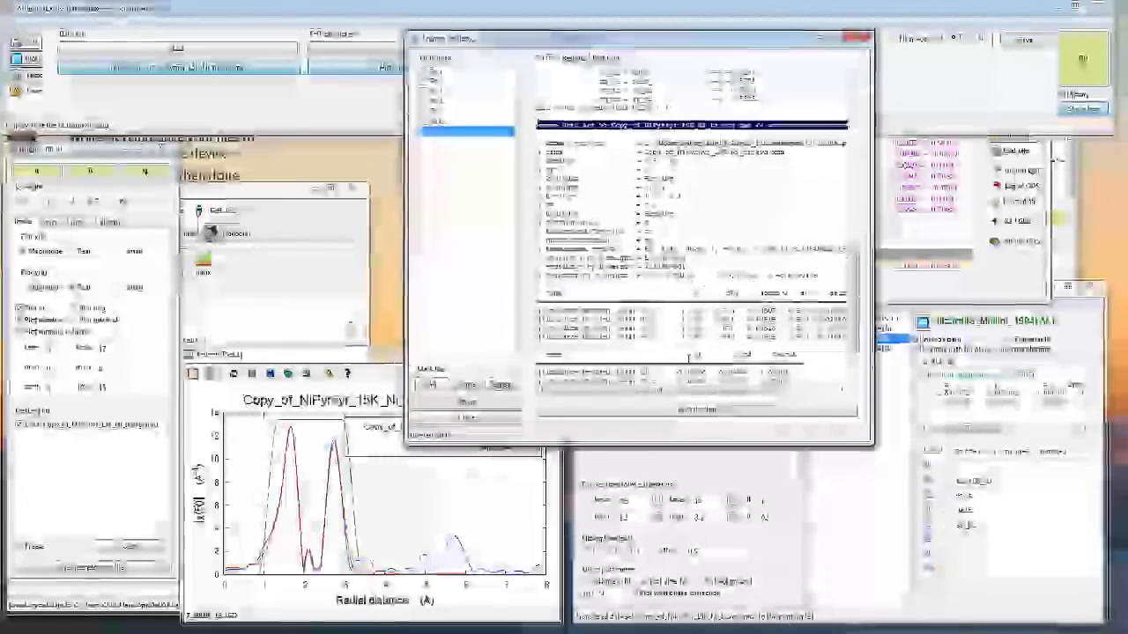
pyautogui.moveTo(698, 390); pyautogui.dragTo(793, 392)
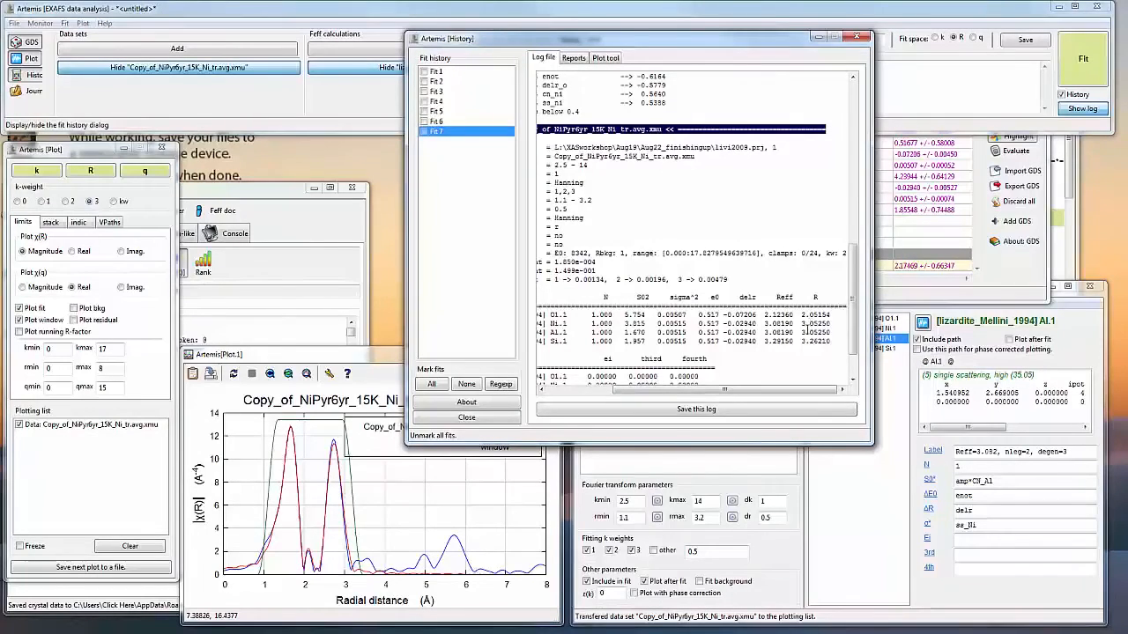
pyautogui.moveTo(735, 323); pyautogui.dragTo(747, 324)
pyautogui.doubleClick(747, 325)
pyautogui.doubleClick(746, 333)
pyautogui.click(745, 341)
pyautogui.doubleClick(746, 341)
pyautogui.doubleClick(745, 323)
pyautogui.doubleClick(747, 333)
pyautogui.click(812, 322)
pyautogui.moveTo(810, 324)
pyautogui.mouseDown()
pyautogui.moveTo(829, 325)
pyautogui.moveTo(822, 332)
pyautogui.mouseUp()
pyautogui.click(824, 334)
pyautogui.click(823, 333)
pyautogui.moveTo(814, 323); pyautogui.dragTo(828, 341)
# Step: Review the fitted coordination numbers, enot, delr and ss parameters and their uncertainties in the Fit 7 log
pyautogui.scroll(15, 822, 340)
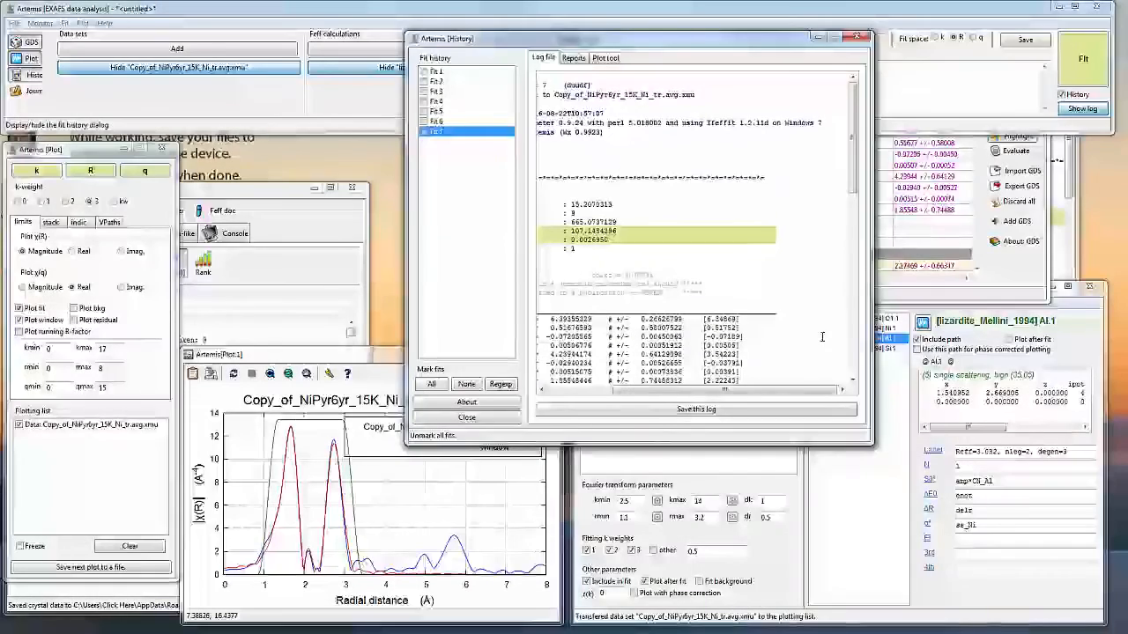
pyautogui.moveTo(768, 391); pyautogui.dragTo(656, 367)
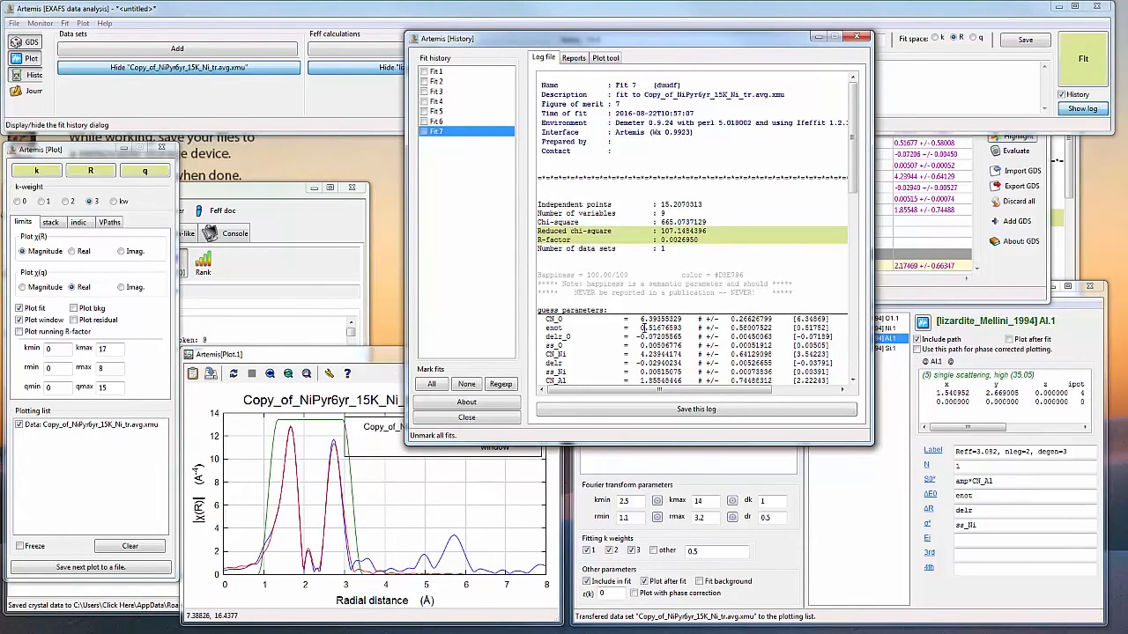
pyautogui.scroll(-2, 640, 327)
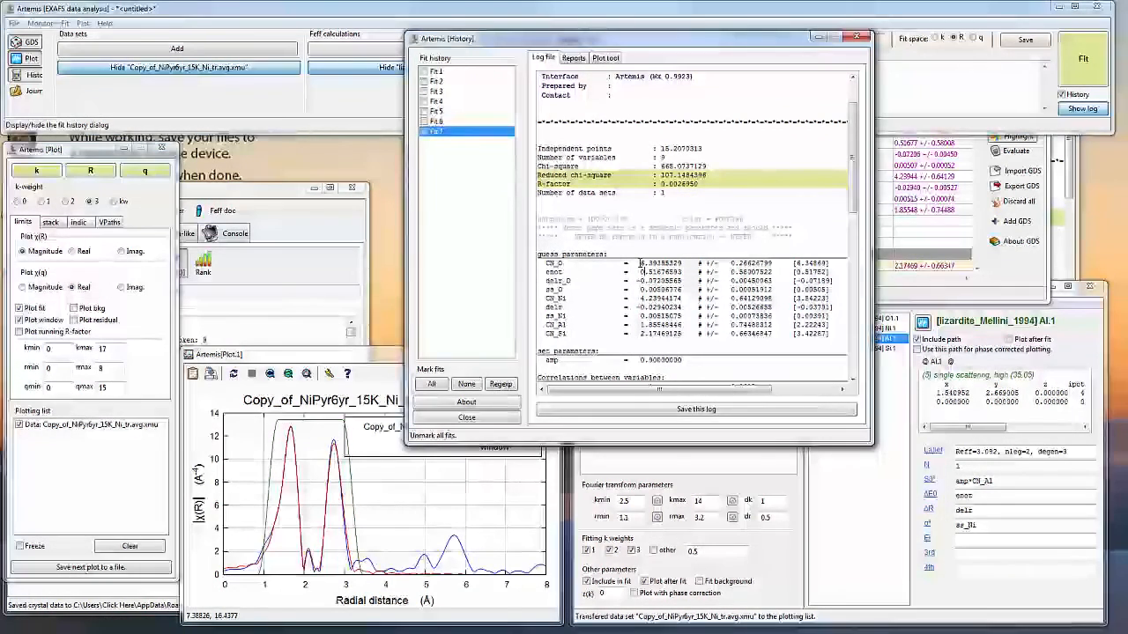
pyautogui.moveTo(640, 264); pyautogui.dragTo(683, 263)
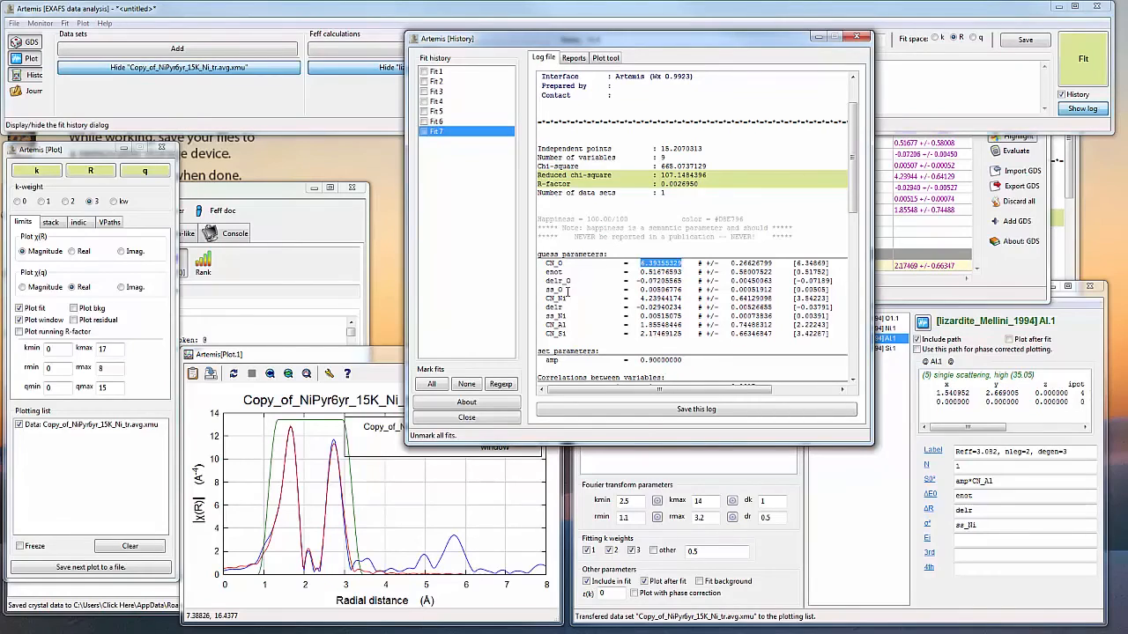
pyautogui.moveTo(558, 299); pyautogui.dragTo(671, 300)
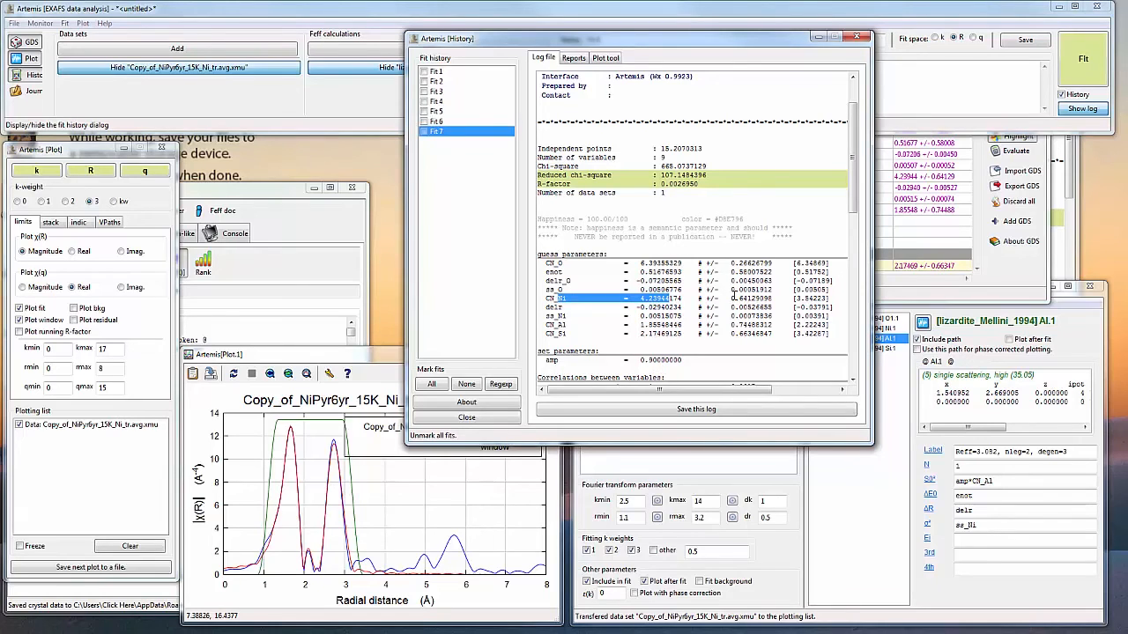
pyautogui.moveTo(756, 300); pyautogui.dragTo(743, 305)
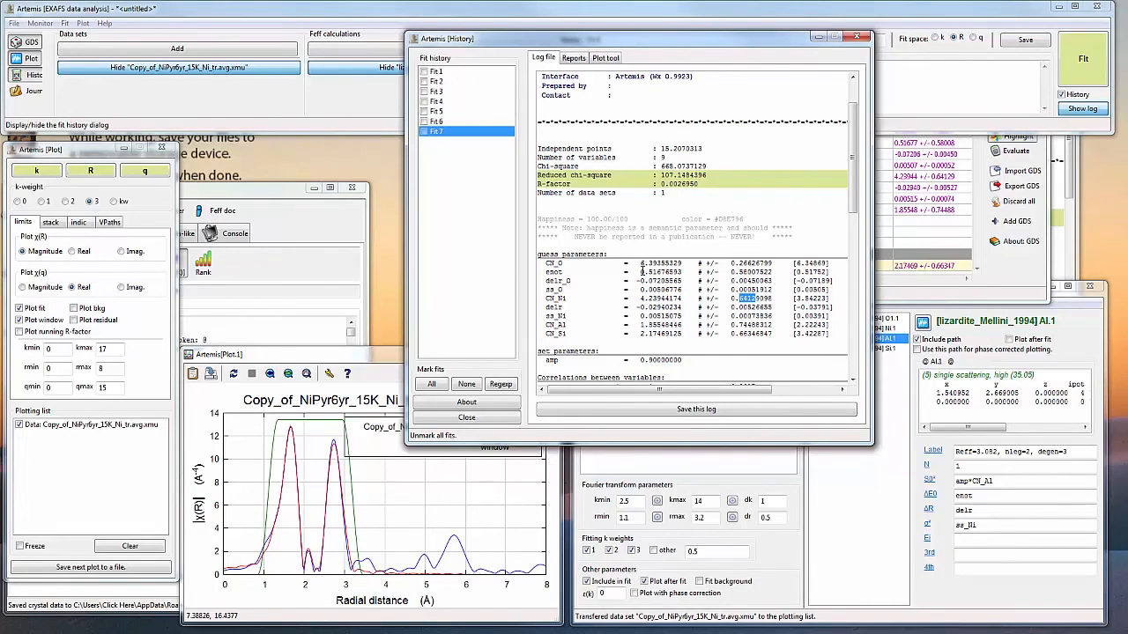
pyautogui.moveTo(642, 268); pyautogui.dragTo(679, 289)
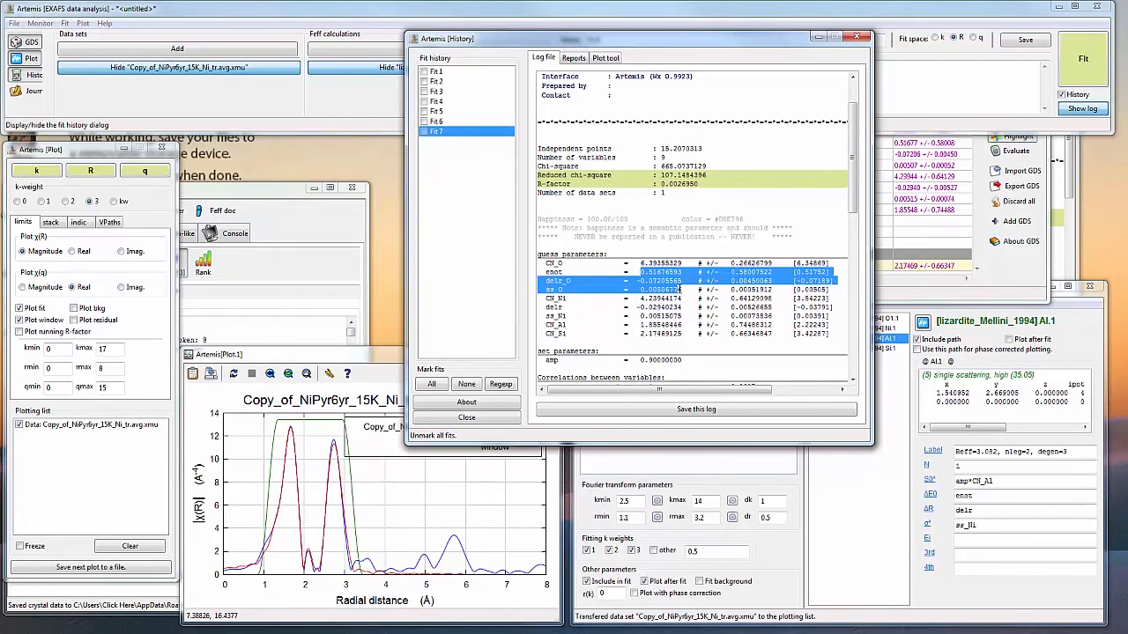
pyautogui.moveTo(653, 316); pyautogui.dragTo(675, 315)
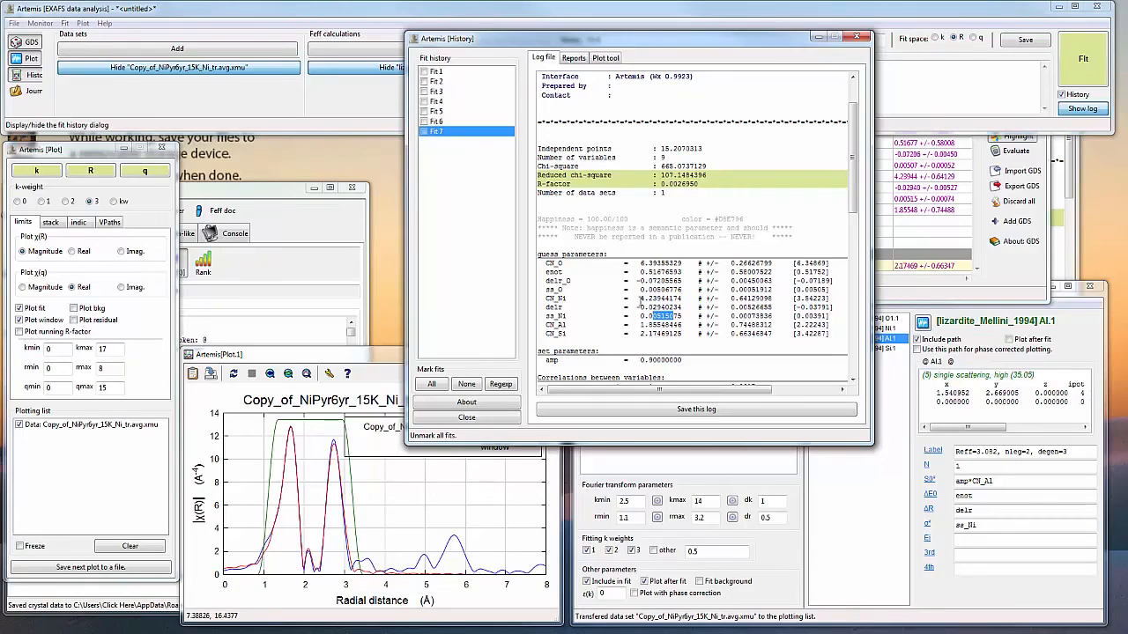
pyautogui.moveTo(642, 299); pyautogui.dragTo(659, 307)
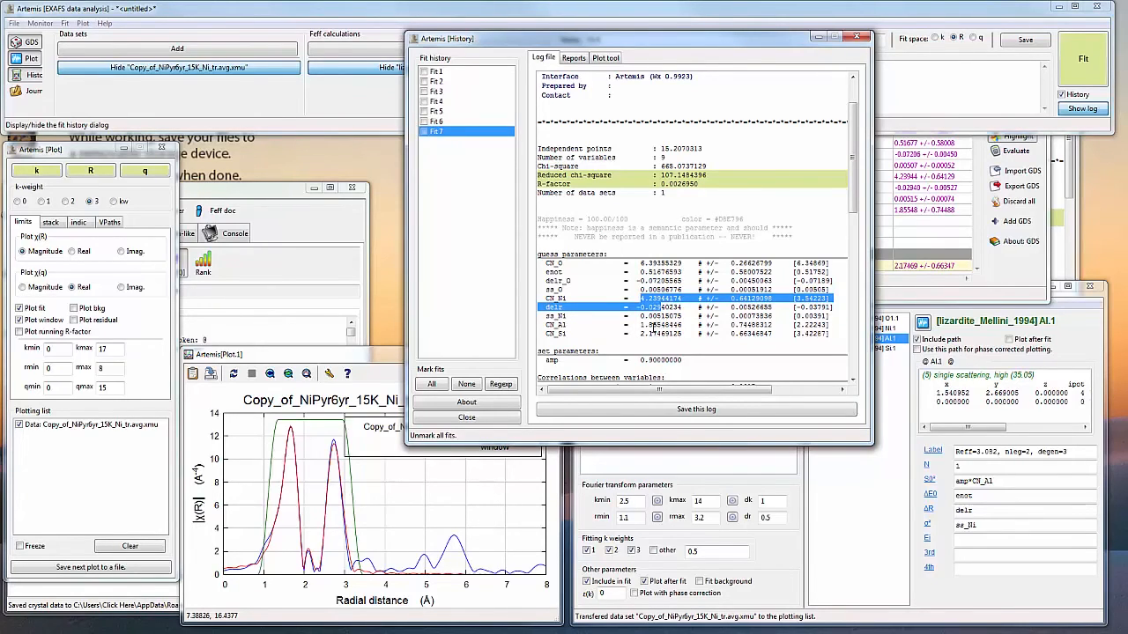
pyautogui.click(655, 333)
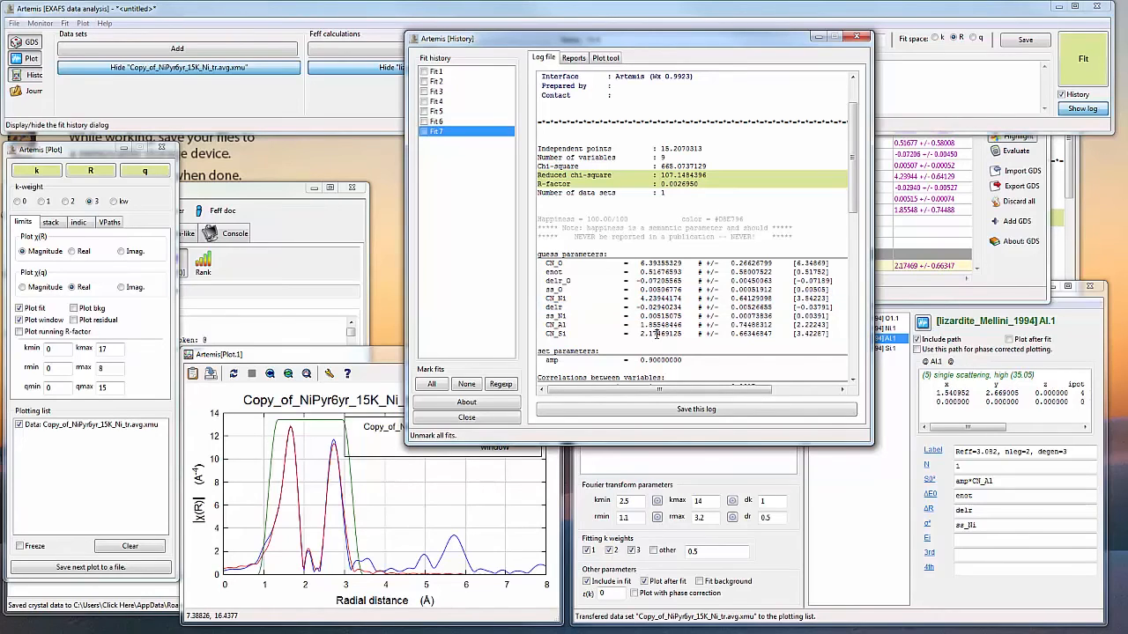
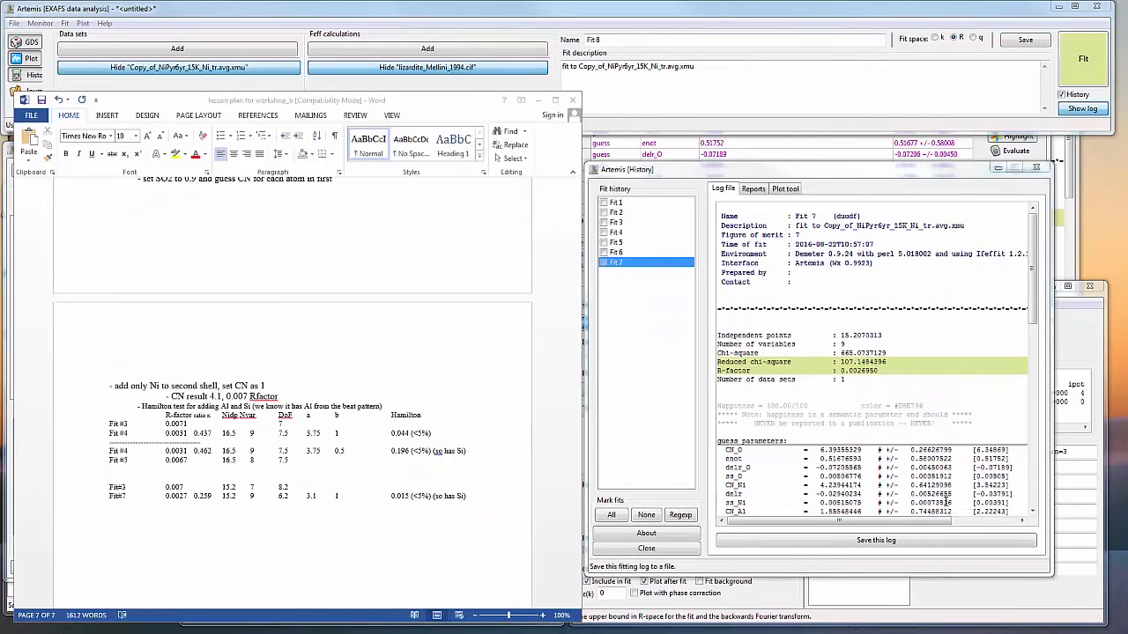
# Step: Find the Fit 2 log in the fit history and examine its second-shell Ni parameters and R-factor
pyautogui.click(625, 203)
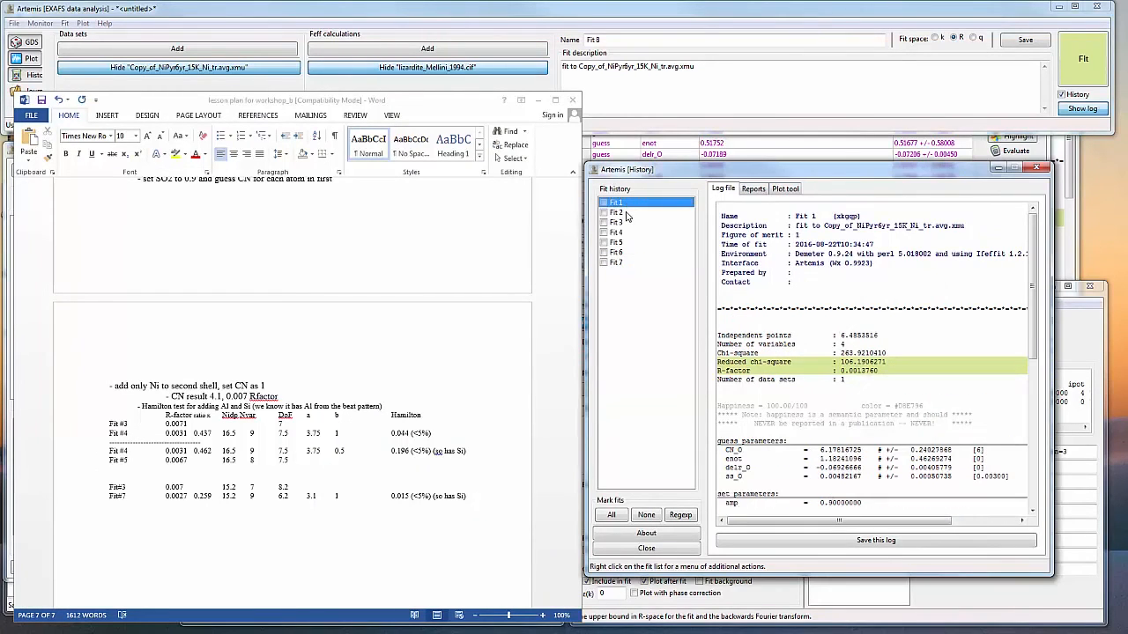
pyautogui.click(627, 213)
pyautogui.click(626, 264)
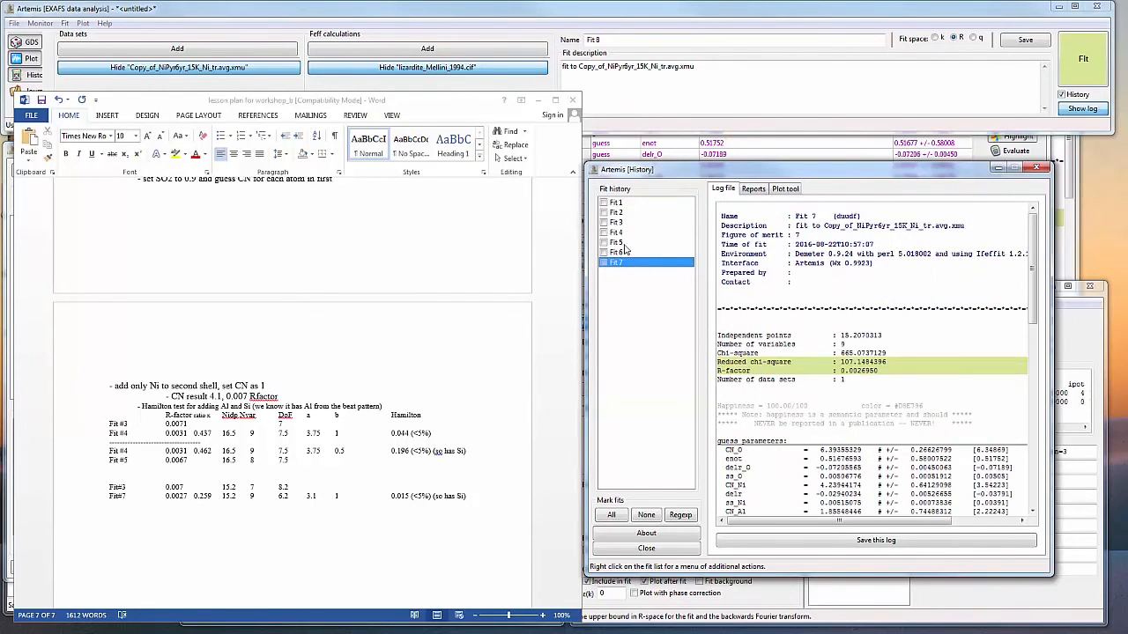
pyautogui.click(622, 205)
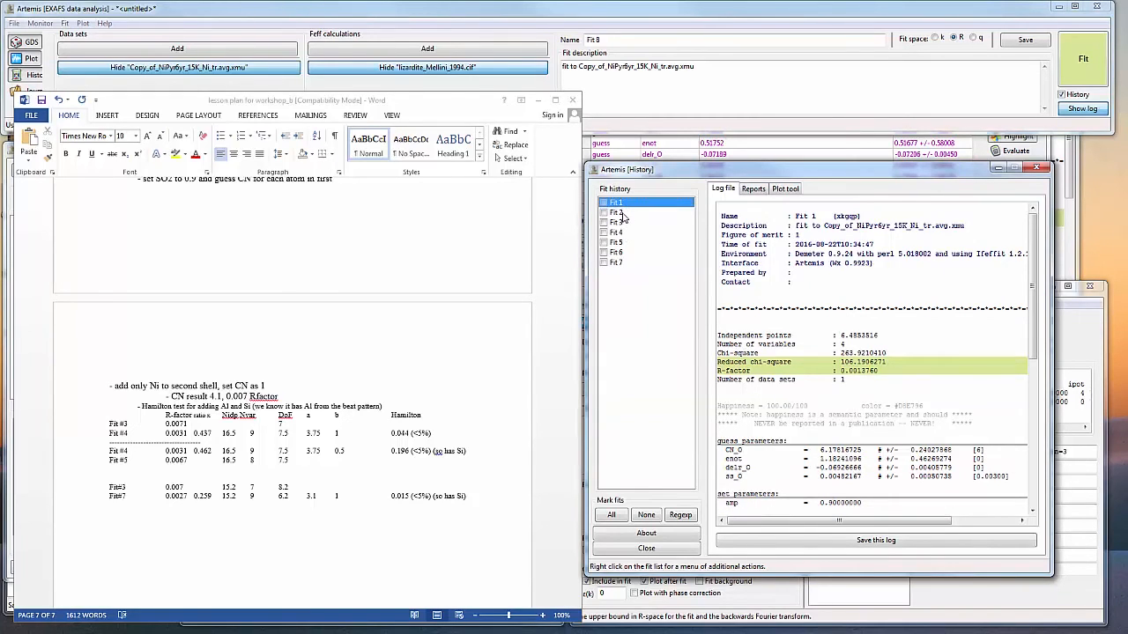
pyautogui.click(622, 215)
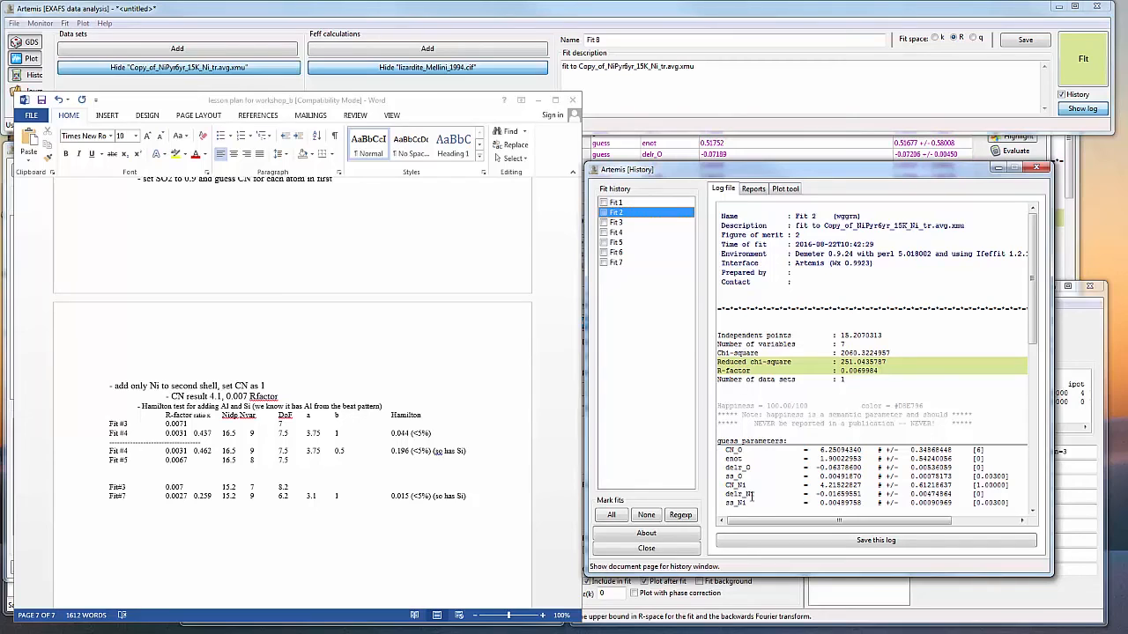
pyautogui.moveTo(746, 504); pyautogui.dragTo(724, 476)
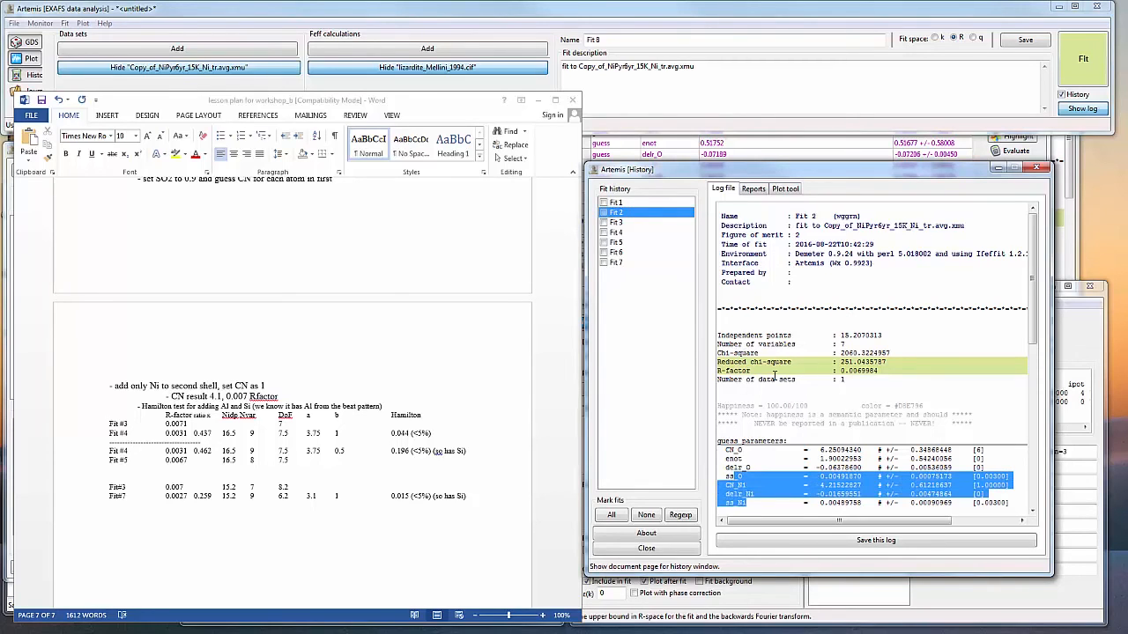
pyautogui.click(861, 370)
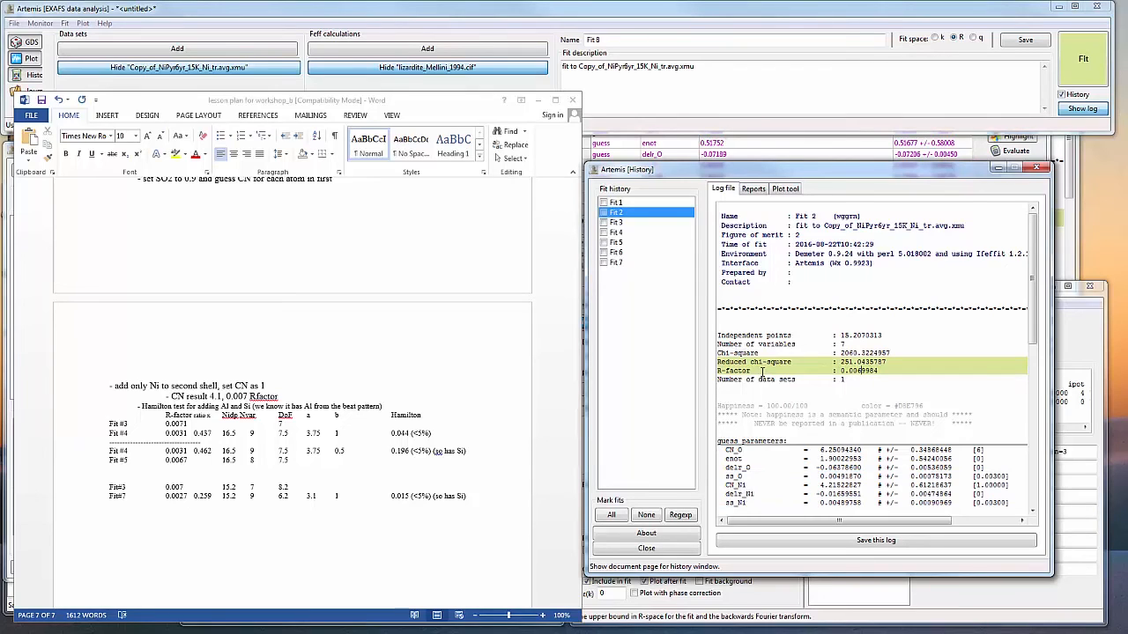
# Step: Go through the Fit 3 to Fit 6 logs, examining which guess parameters each fit includes
pyautogui.click(623, 224)
pyautogui.click(626, 233)
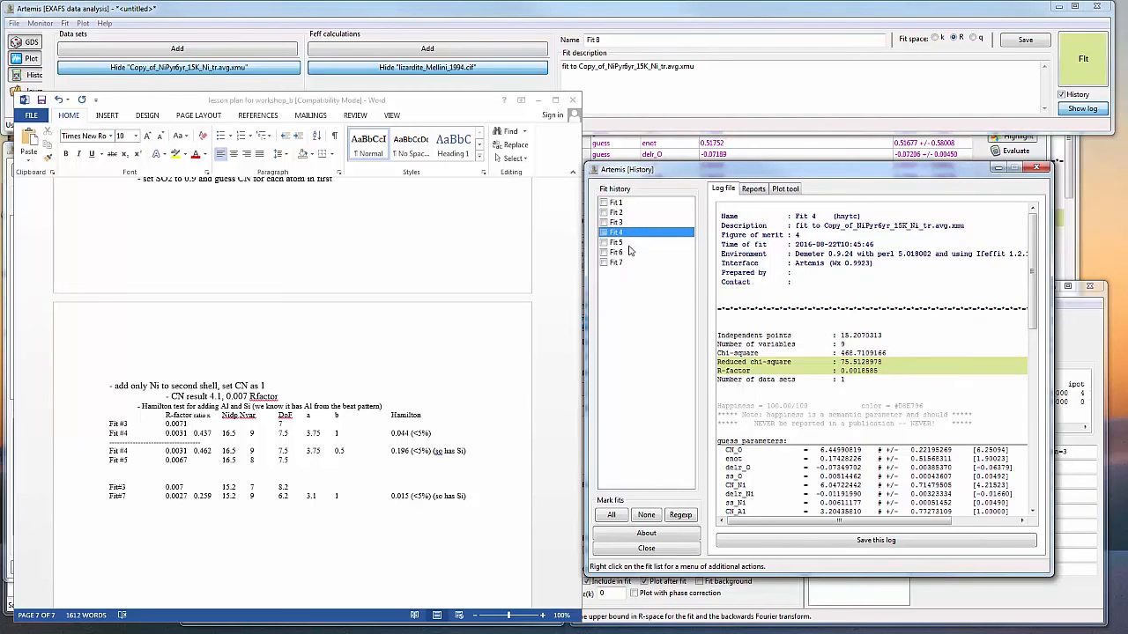
pyautogui.scroll(-1, 778, 403)
pyautogui.scroll(1, 778, 403)
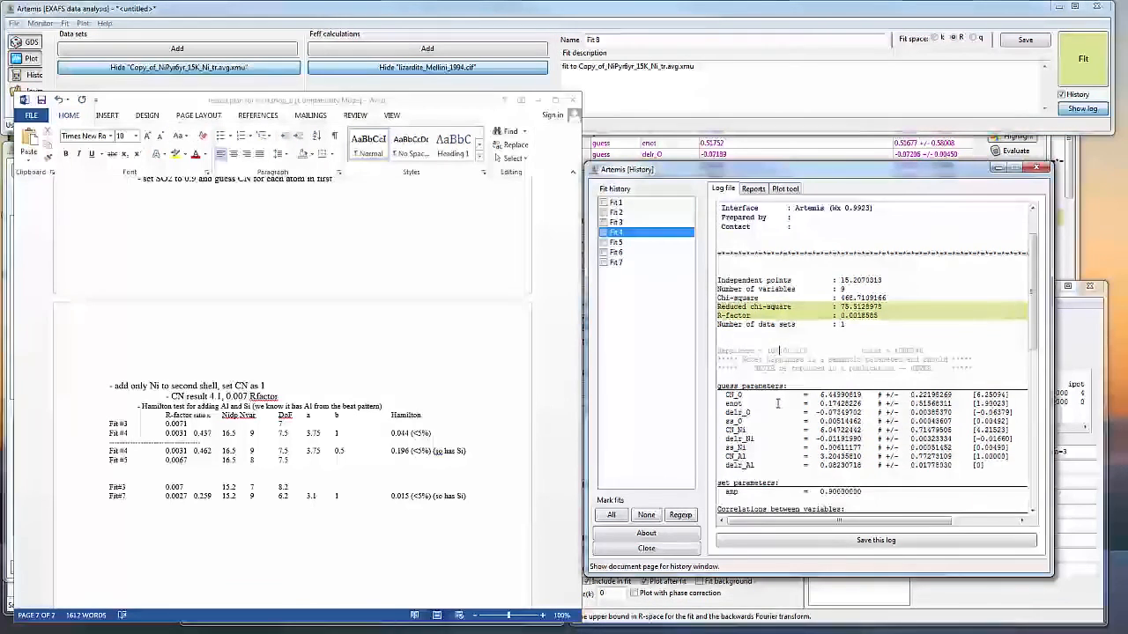
pyautogui.press('Down')
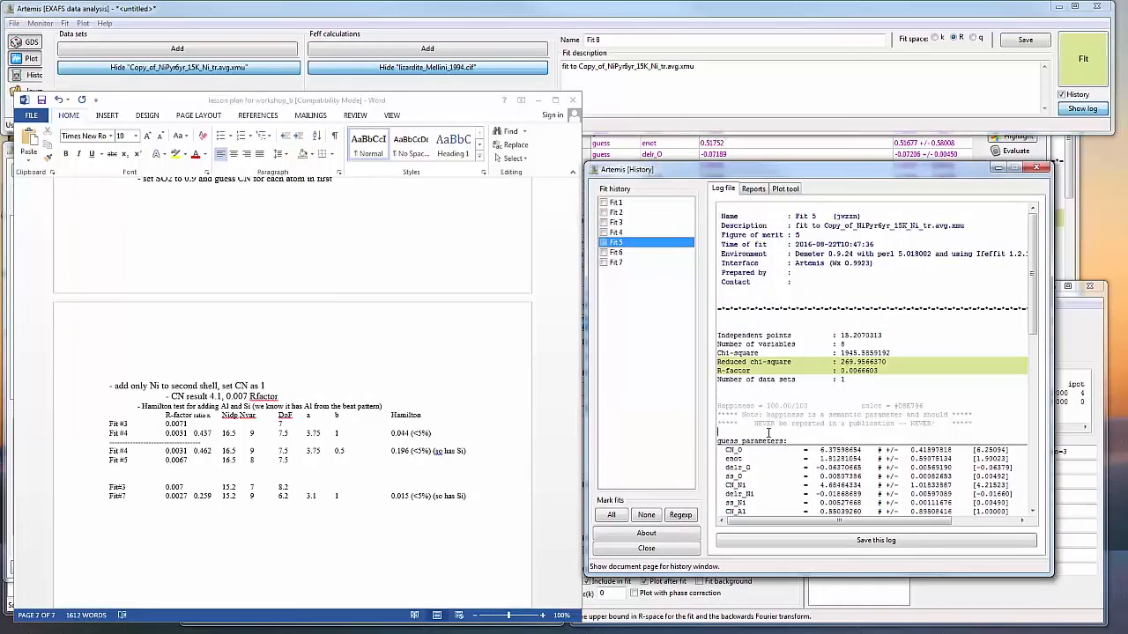
pyautogui.scroll(-3, 767, 432)
pyautogui.scroll(3, 767, 432)
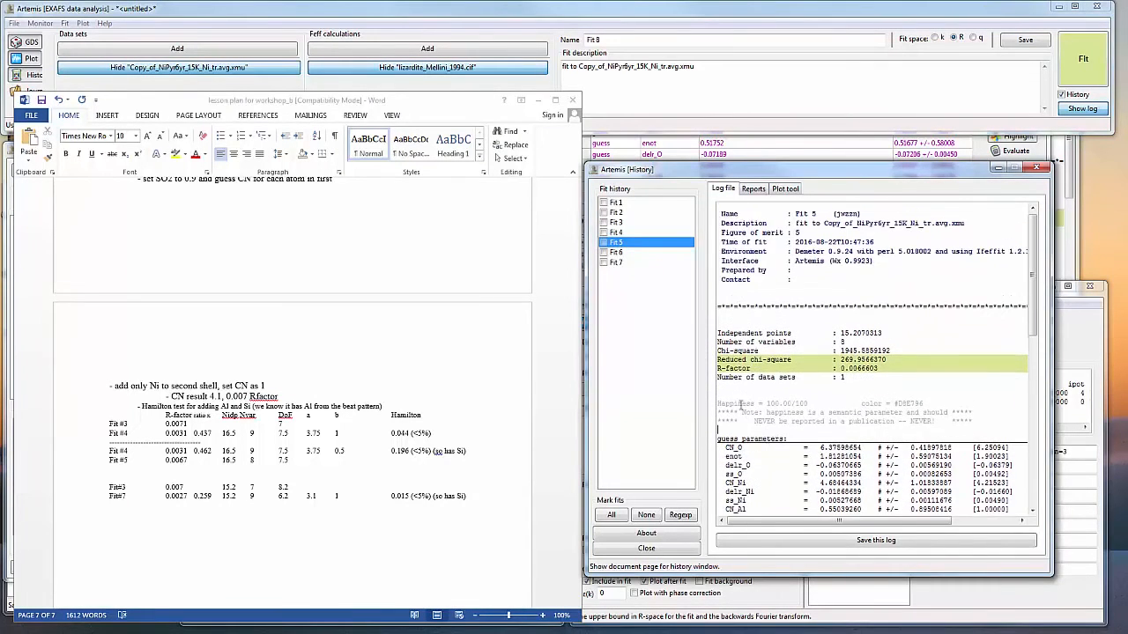
pyautogui.click(616, 252)
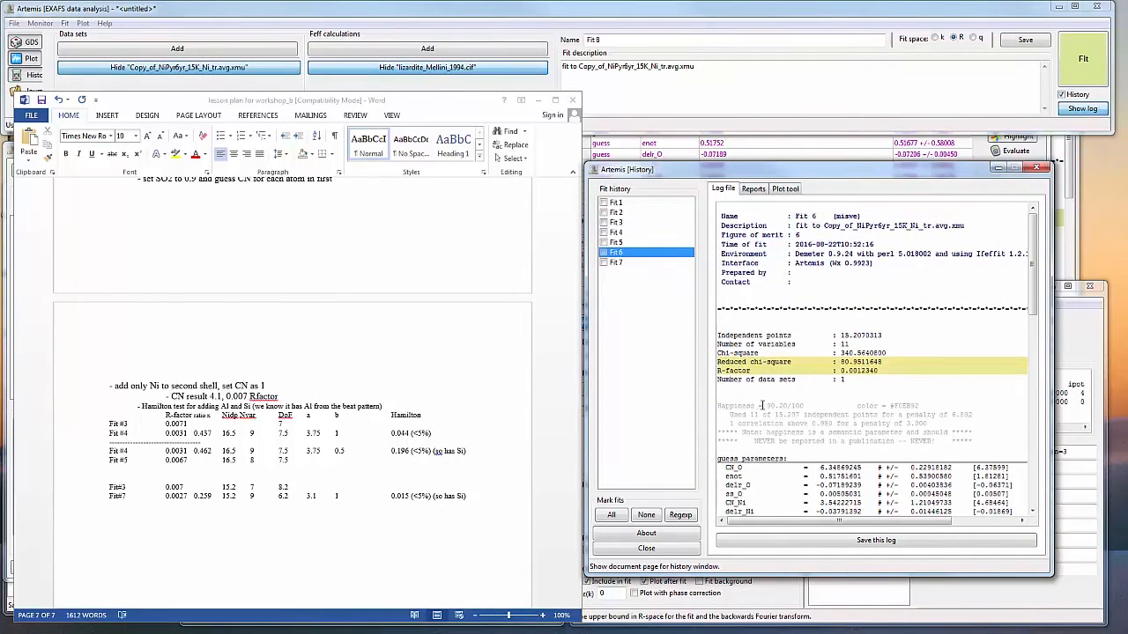
pyautogui.scroll(-2, 763, 406)
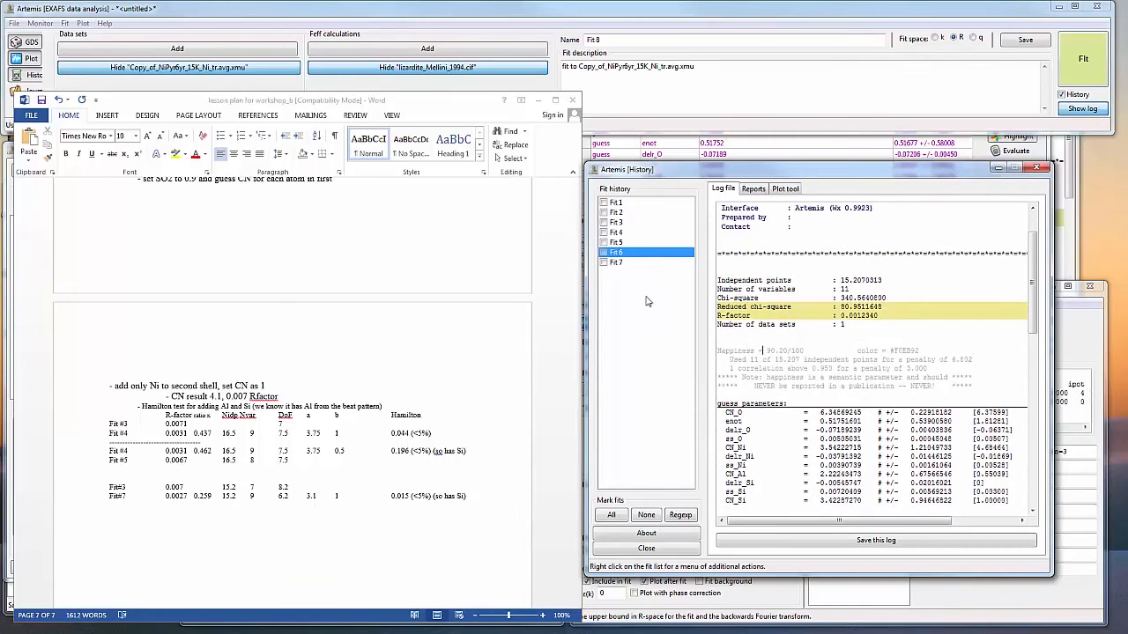
# Step: Reopen the Fit 7 log and check that CN_Ni, CN_Al and CN_Si are among its guess parameters
pyautogui.click(619, 265)
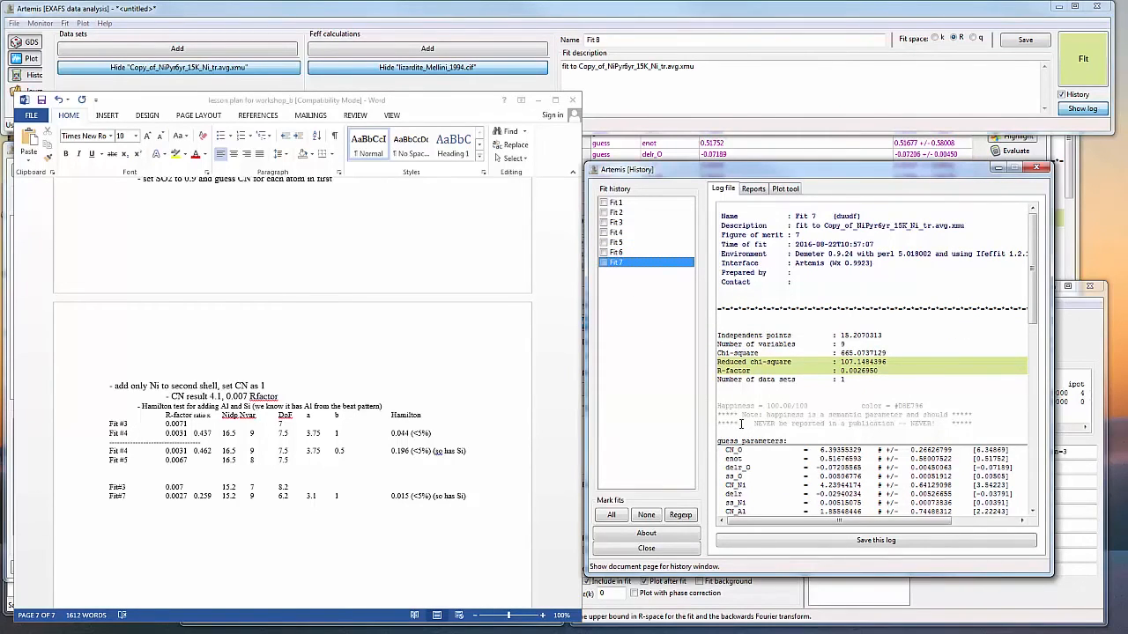
pyautogui.scroll(-2, 770, 414)
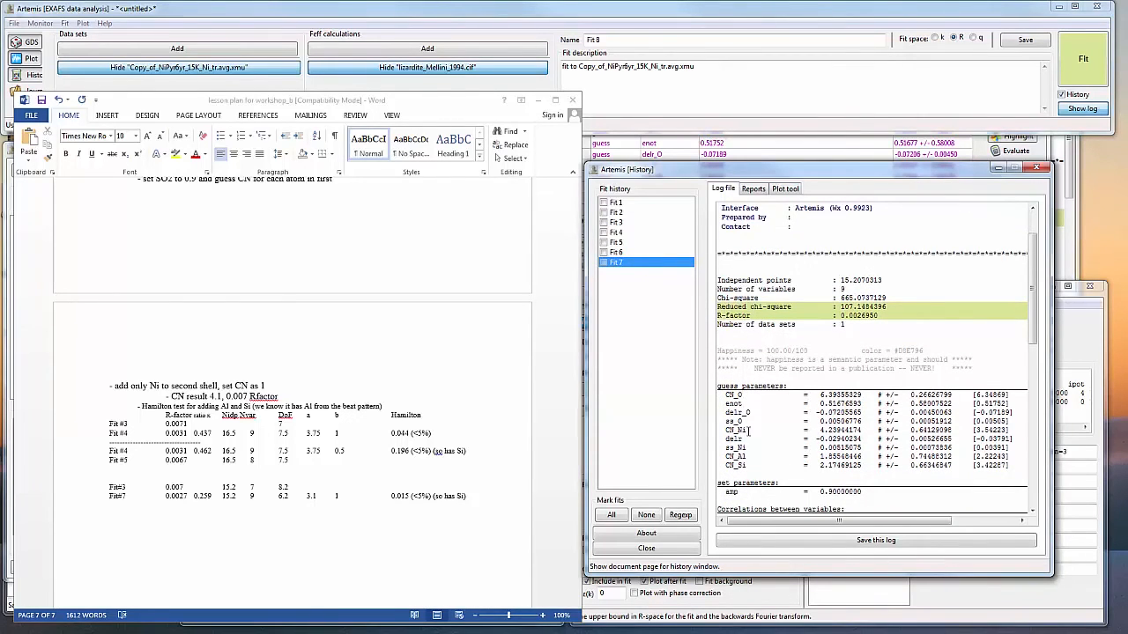
pyautogui.moveTo(739, 430)
pyautogui.mouseDown()
pyautogui.moveTo(850, 430)
pyautogui.moveTo(743, 430)
pyautogui.mouseUp()
pyautogui.doubleClick(742, 457)
pyautogui.doubleClick(741, 466)
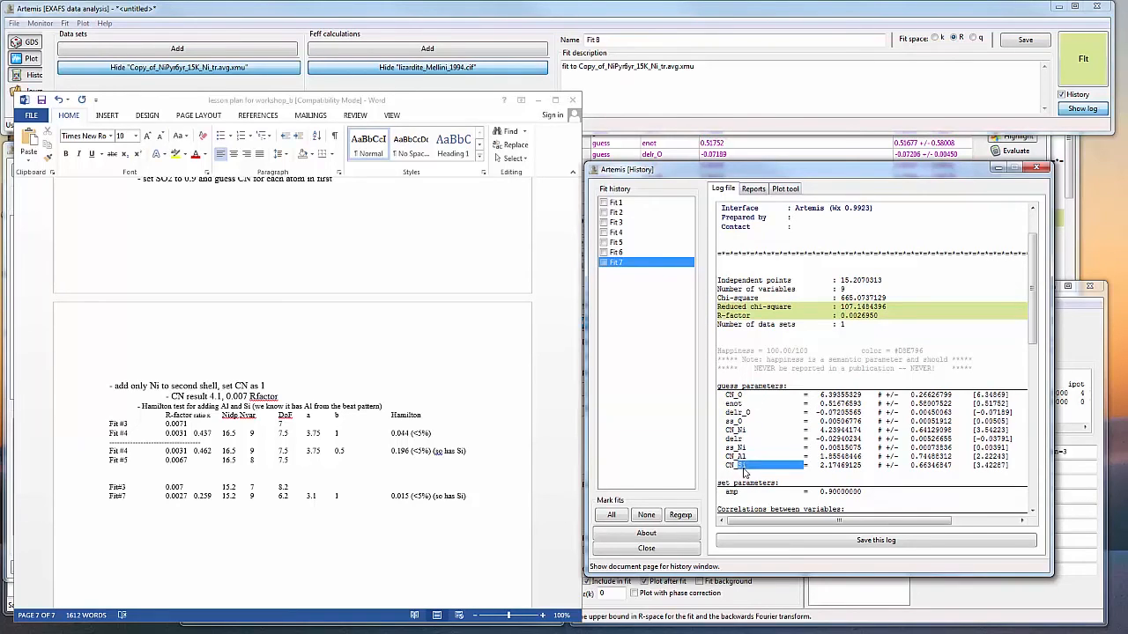
pyautogui.moveTo(739, 430); pyautogui.dragTo(848, 430)
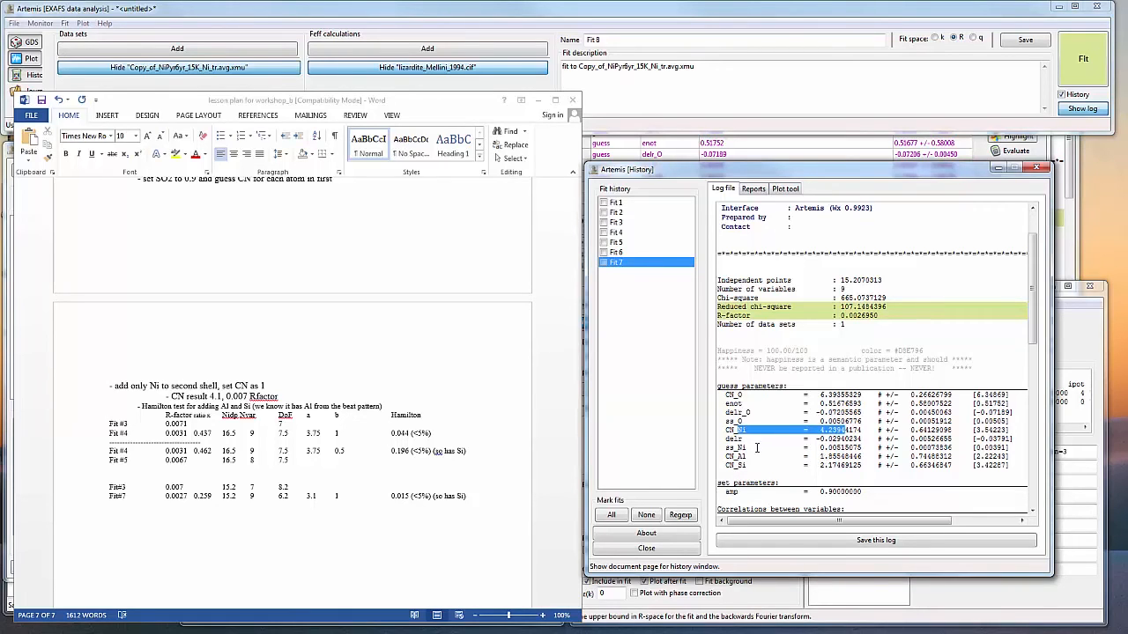
# Step: Compare the R-factor, independent points and number of variables between the Fit 7 and Fit 2 logs
pyautogui.click(628, 266)
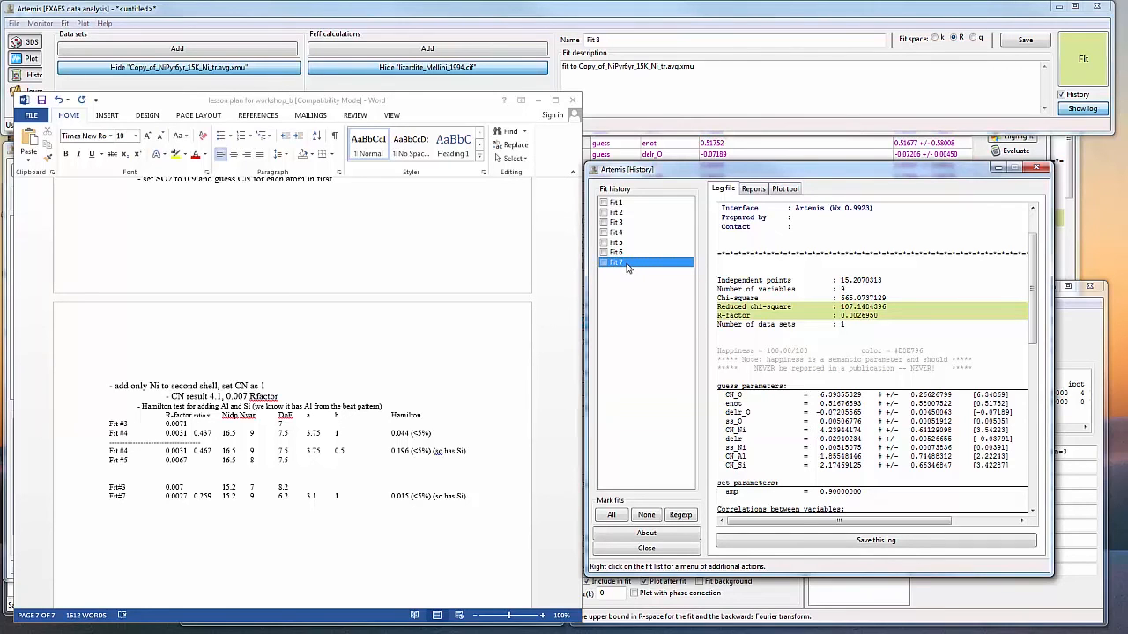
pyautogui.click(630, 264)
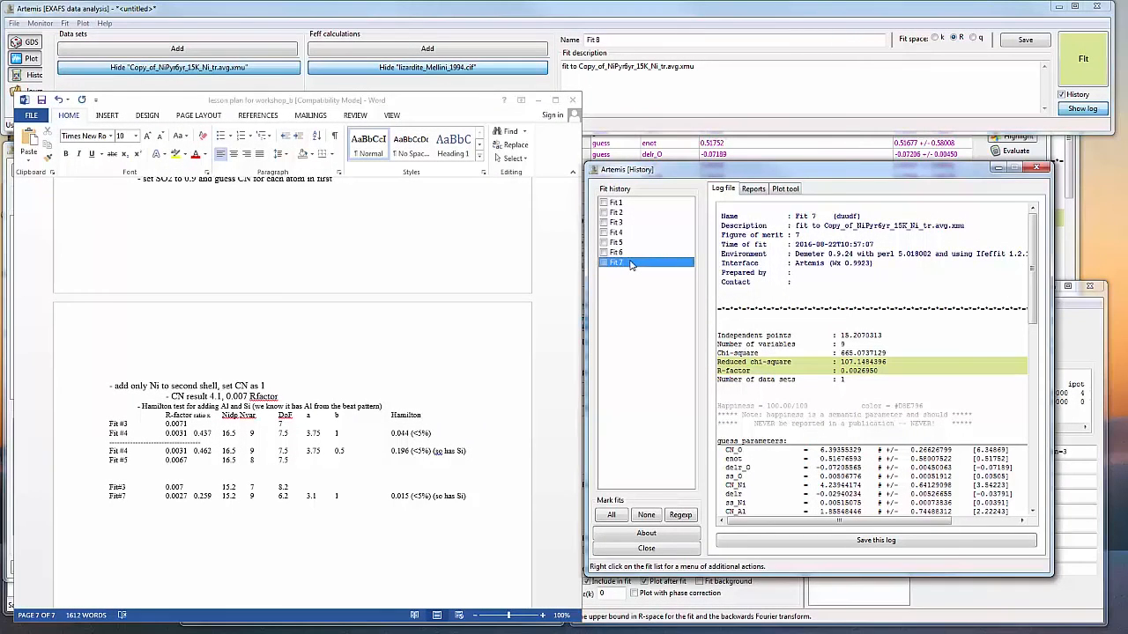
pyautogui.click(621, 214)
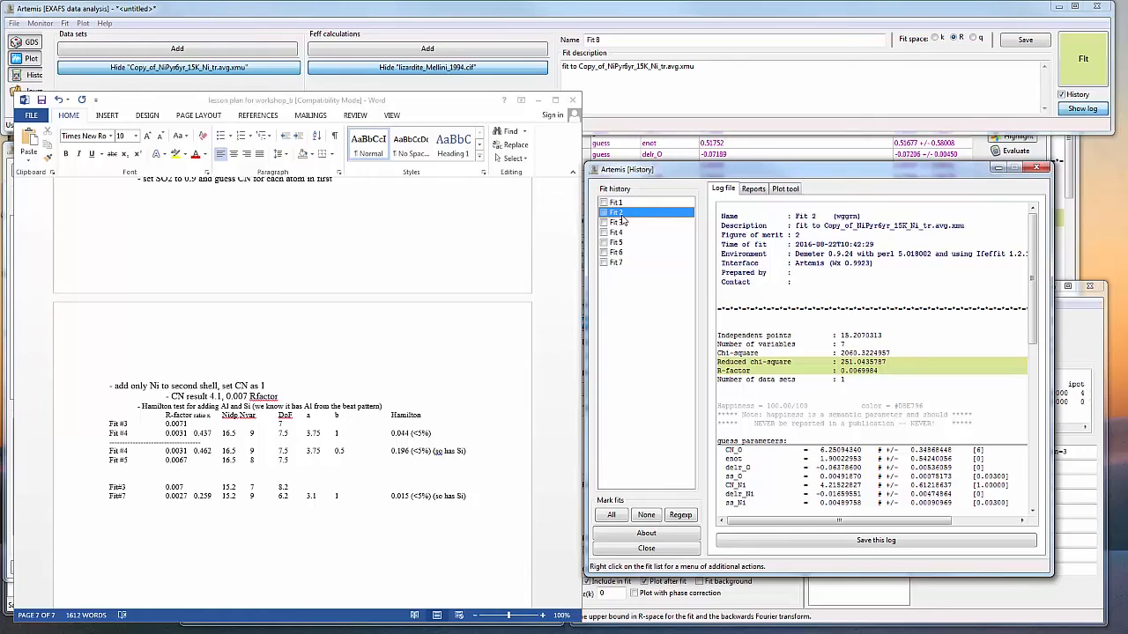
# Step: Recheck the number of variables and R-factor of Fit 7 against Fit 2 in the fit history logs
pyautogui.click(617, 262)
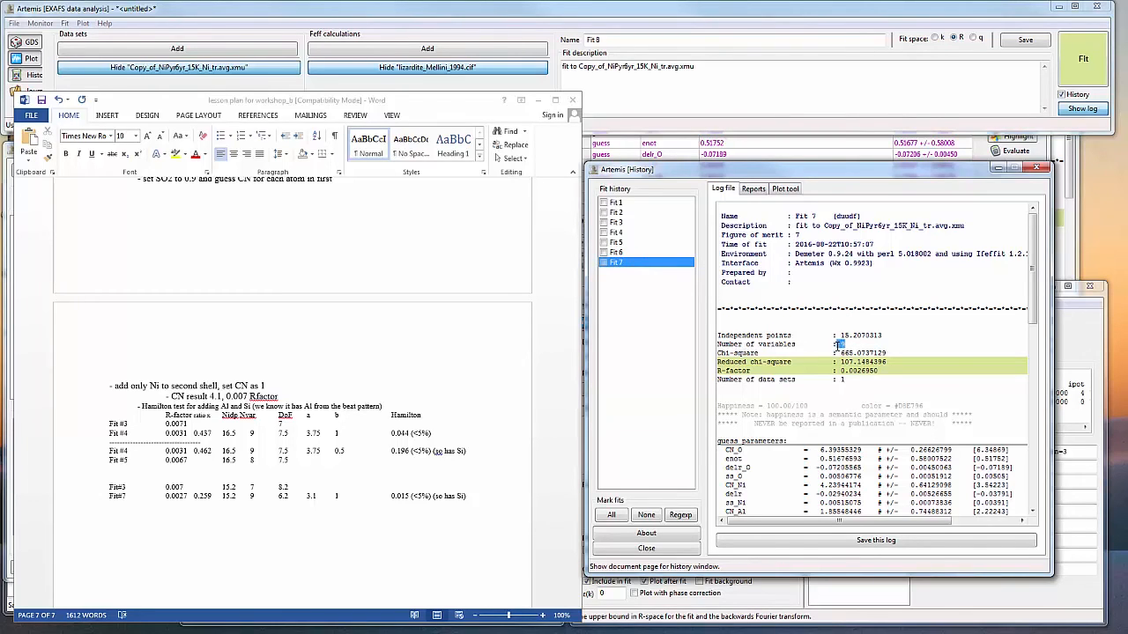
pyautogui.moveTo(744, 372); pyautogui.dragTo(881, 374)
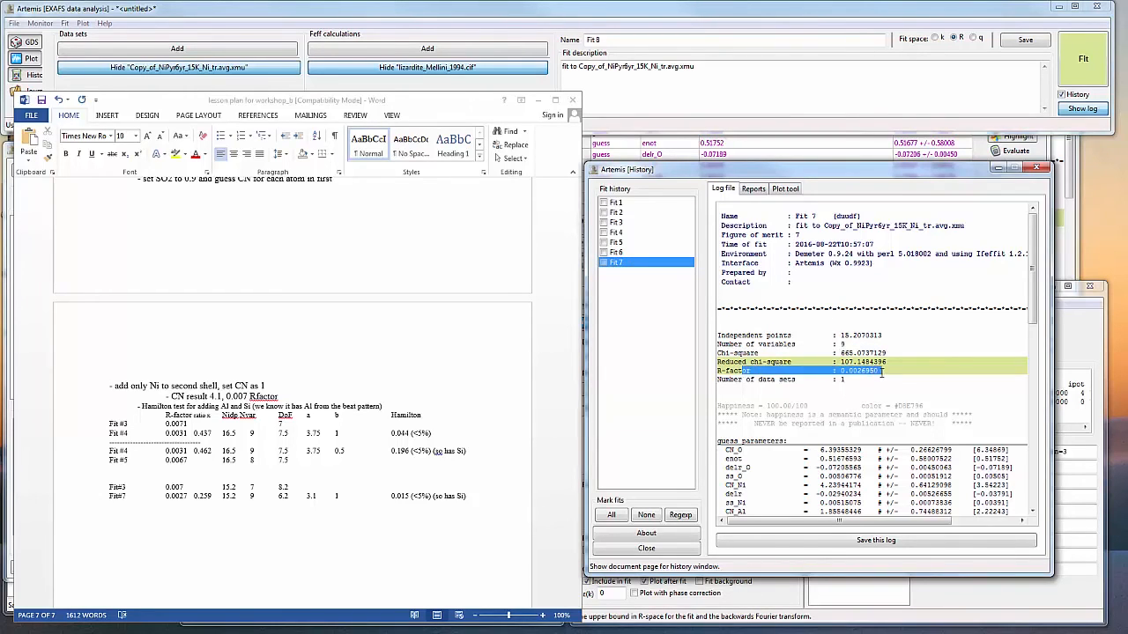
pyautogui.click(623, 214)
pyautogui.click(623, 263)
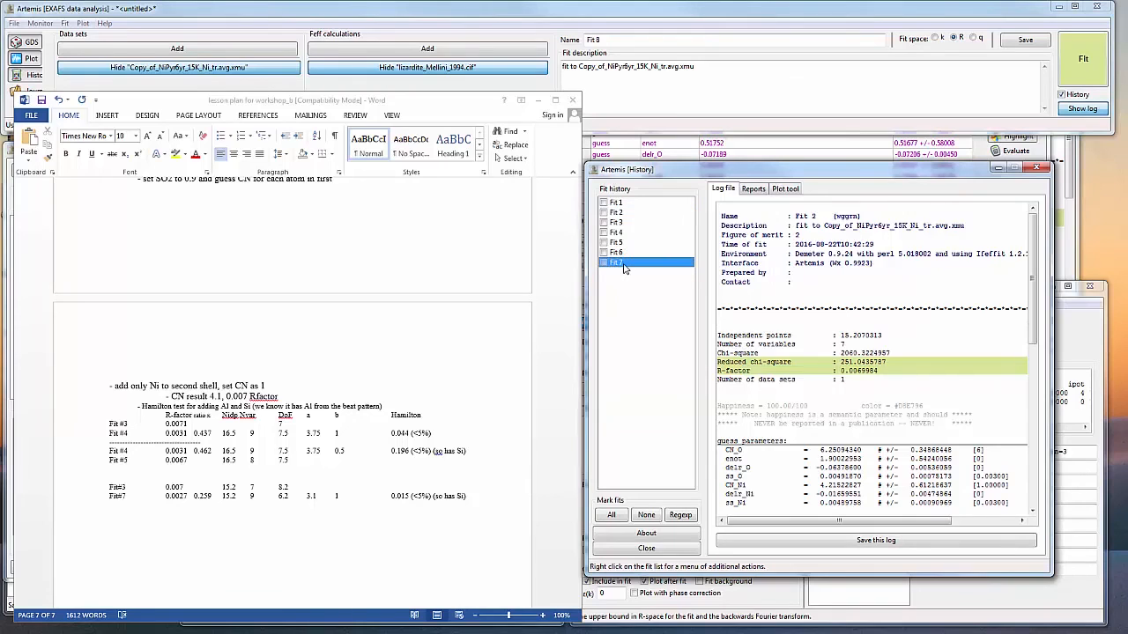
pyautogui.click(622, 214)
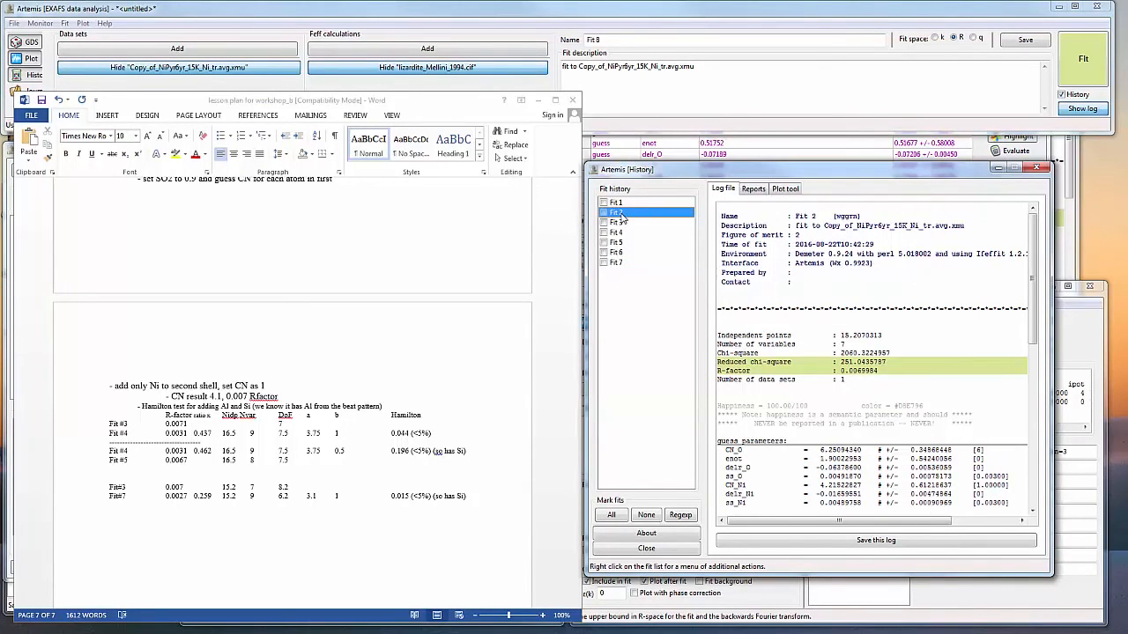
pyautogui.click(620, 263)
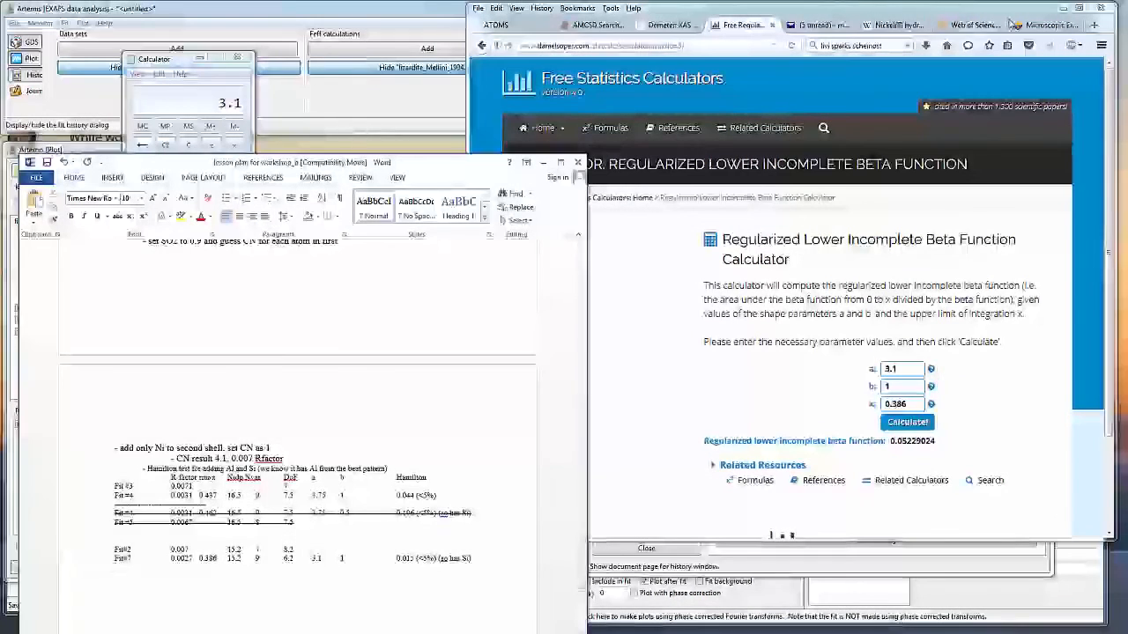
# Step: Return to the lesson plan and review the Fit#7 row's R-factor, ratio x, degrees of freedom, a and b entries
pyautogui.click(1062, 7)
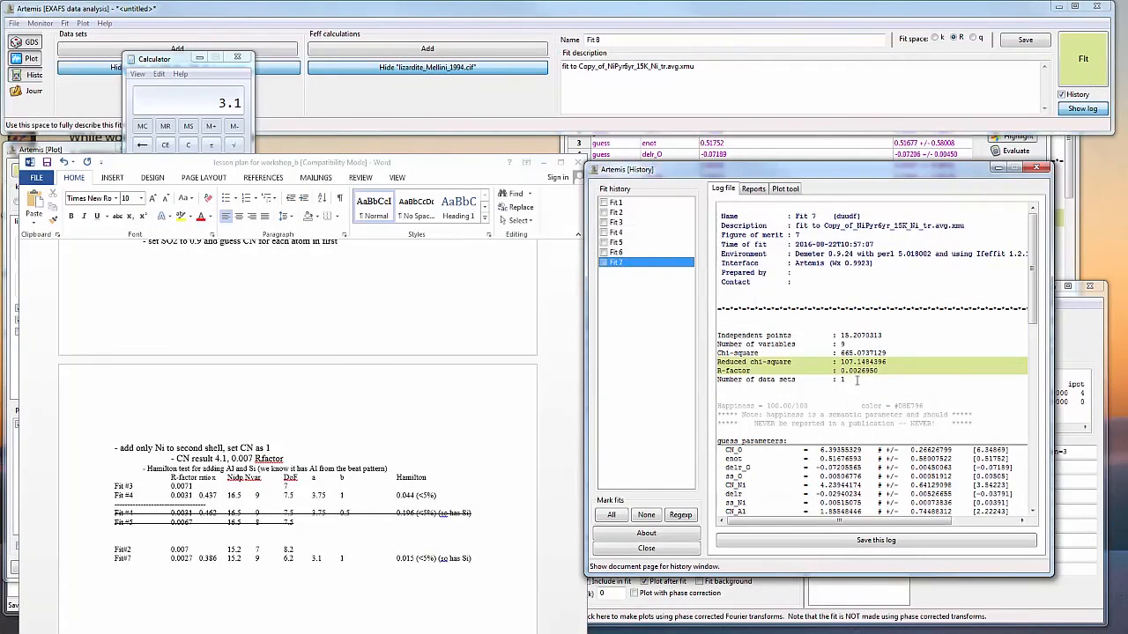
pyautogui.click(202, 565)
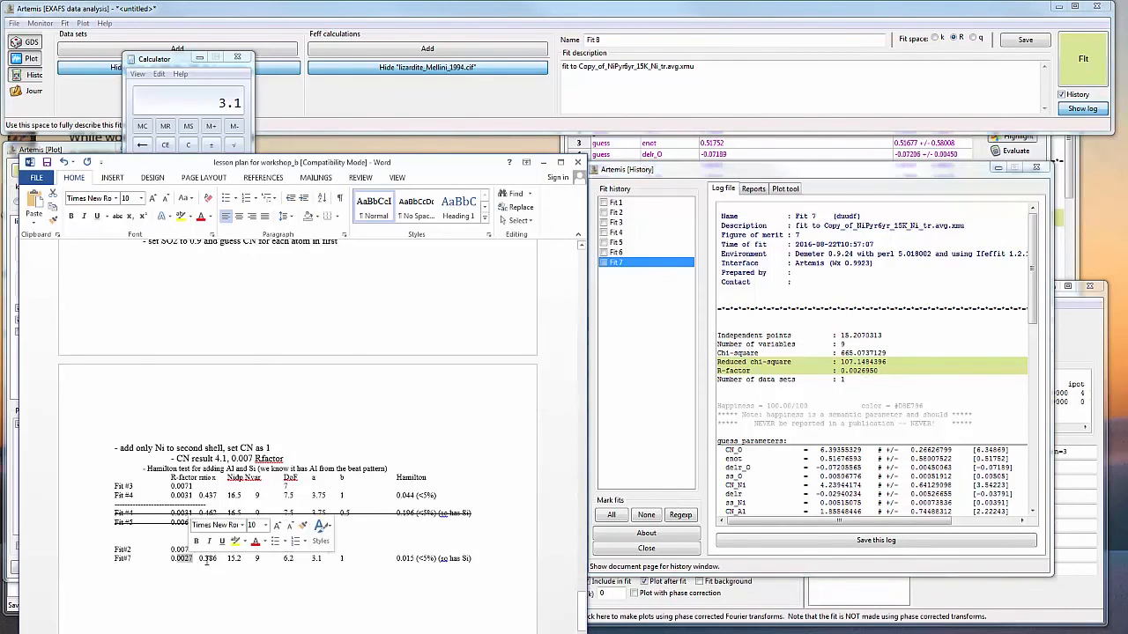
pyautogui.doubleClick(208, 559)
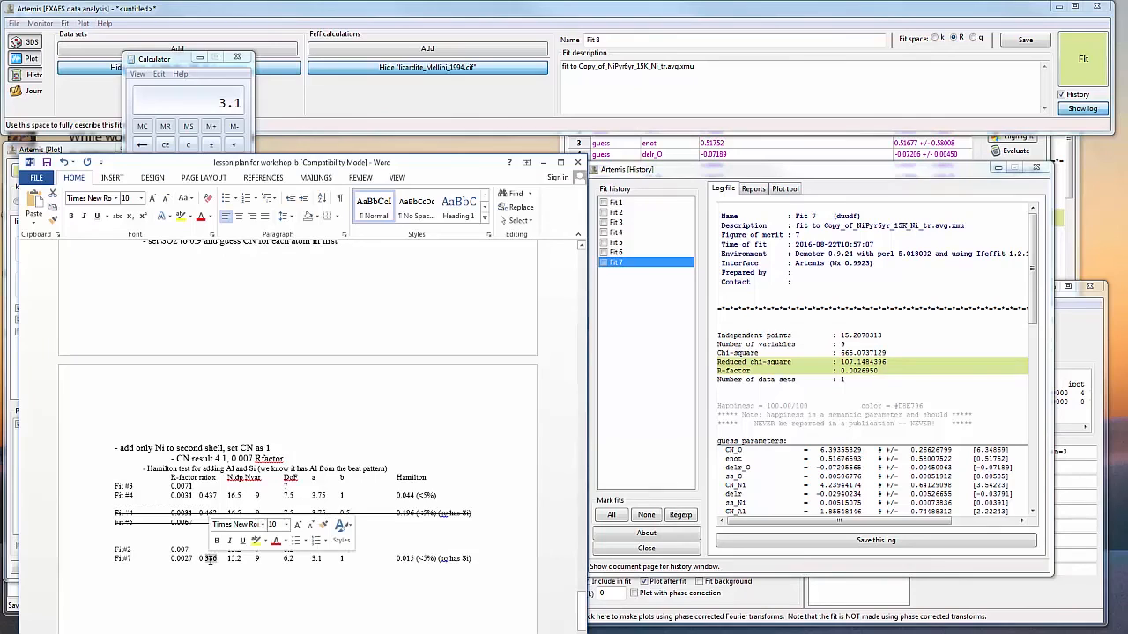
pyautogui.click(221, 562)
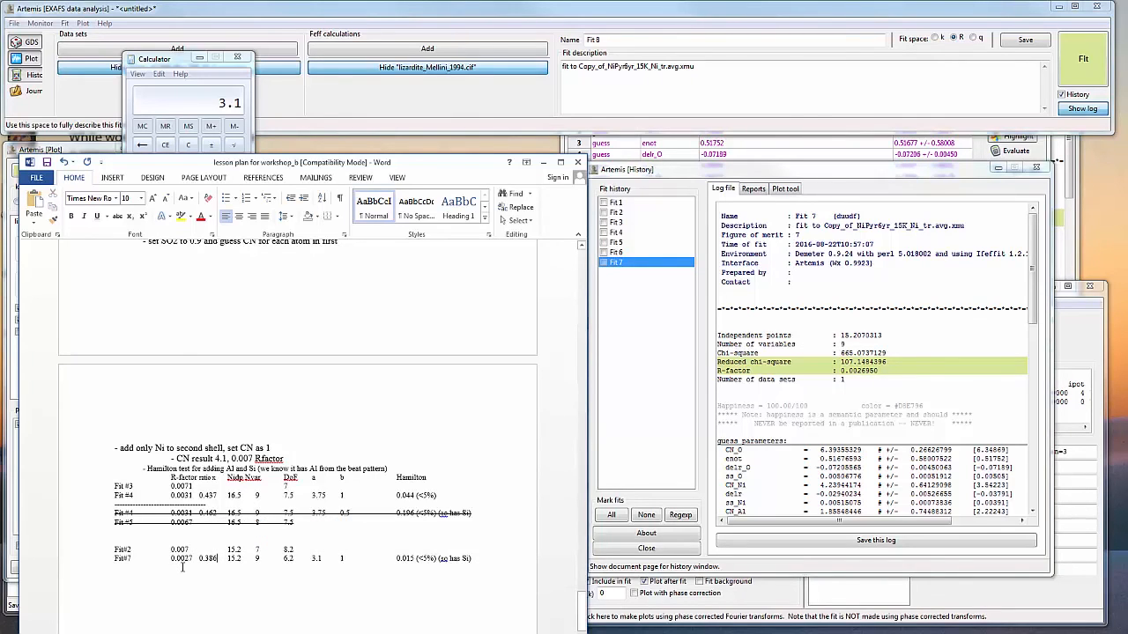
pyautogui.moveTo(176, 559); pyautogui.dragTo(193, 557)
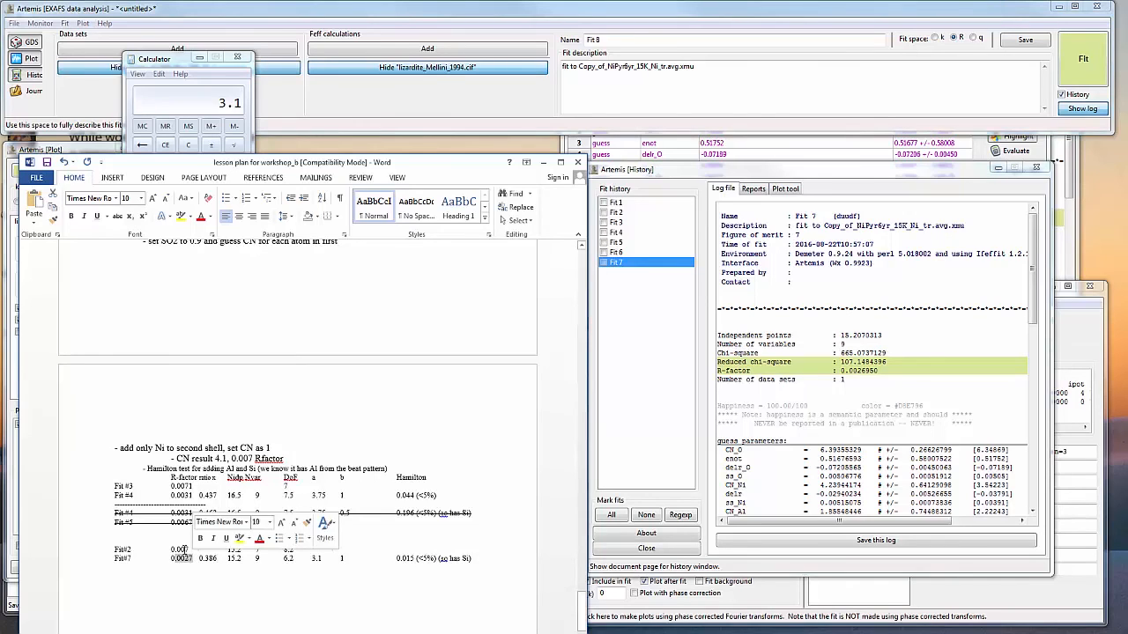
pyautogui.click(184, 552)
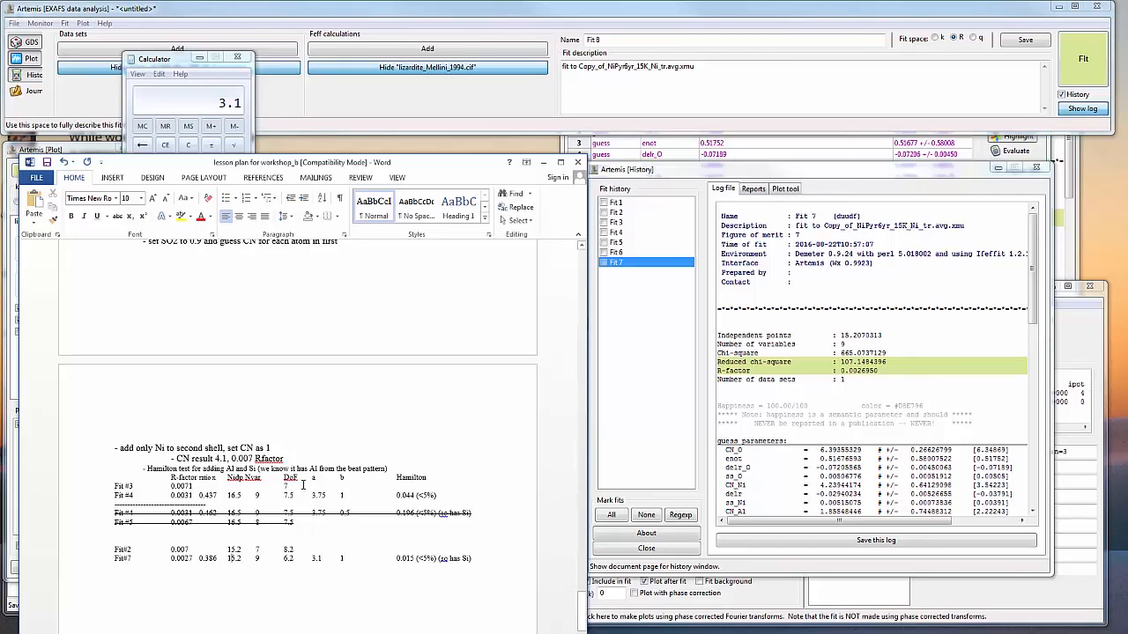
pyautogui.moveTo(291, 559); pyautogui.dragTo(227, 559)
pyautogui.doubleClick(318, 559)
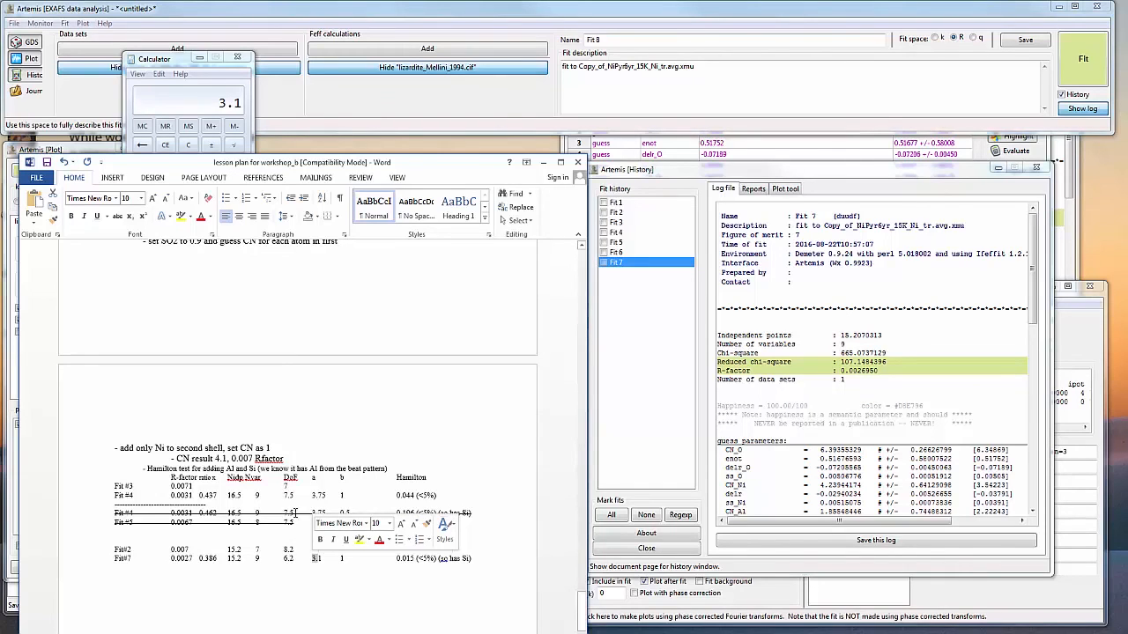
pyautogui.click(341, 561)
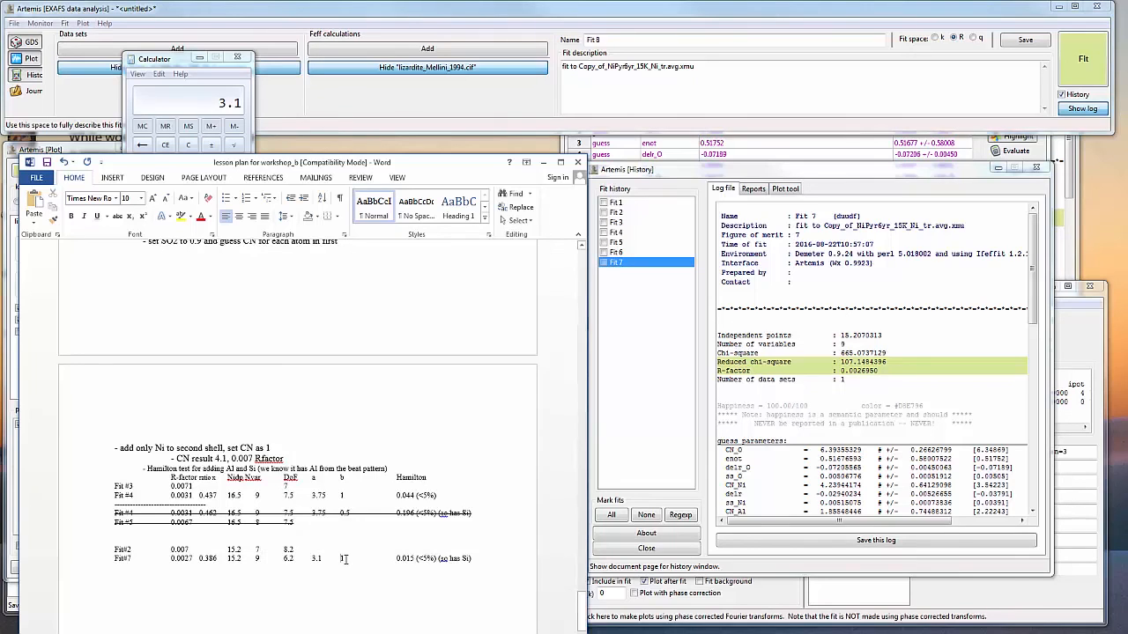
# Step: Clear the outdated decimals of the Hamilton value in the Fit#7 row, keeping the leading "0."
pyautogui.moveTo(413, 558); pyautogui.dragTo(404, 560)
pyautogui.press('Delete')
pyautogui.moveTo(294, 524); pyautogui.dragTo(111, 512)
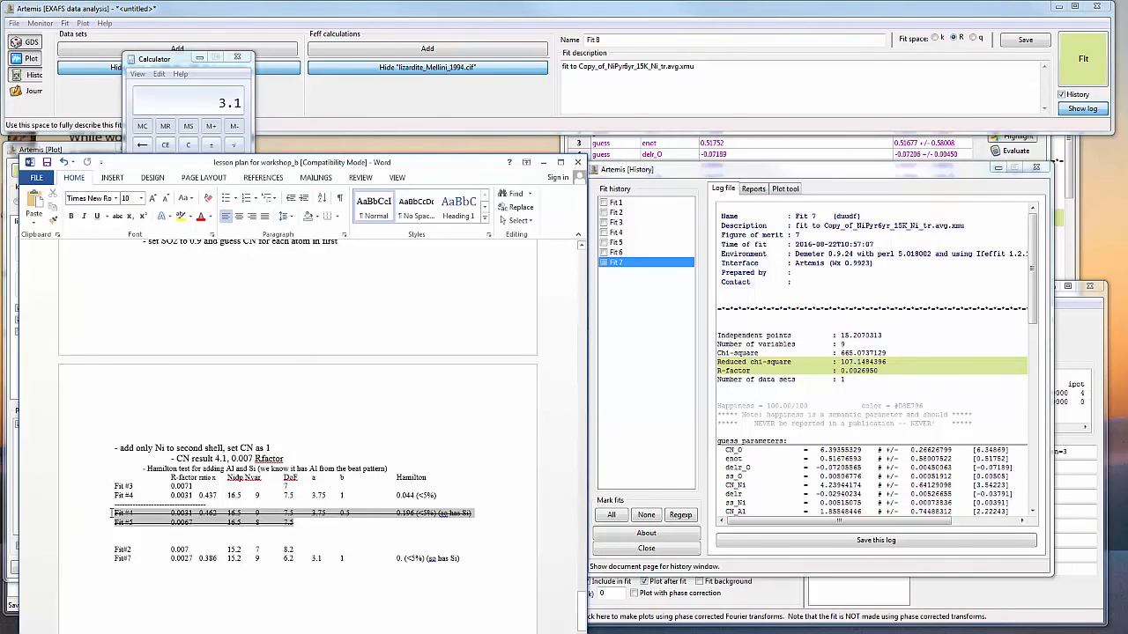
pyautogui.click(309, 523)
pyautogui.moveTo(309, 523); pyautogui.dragTo(101, 469)
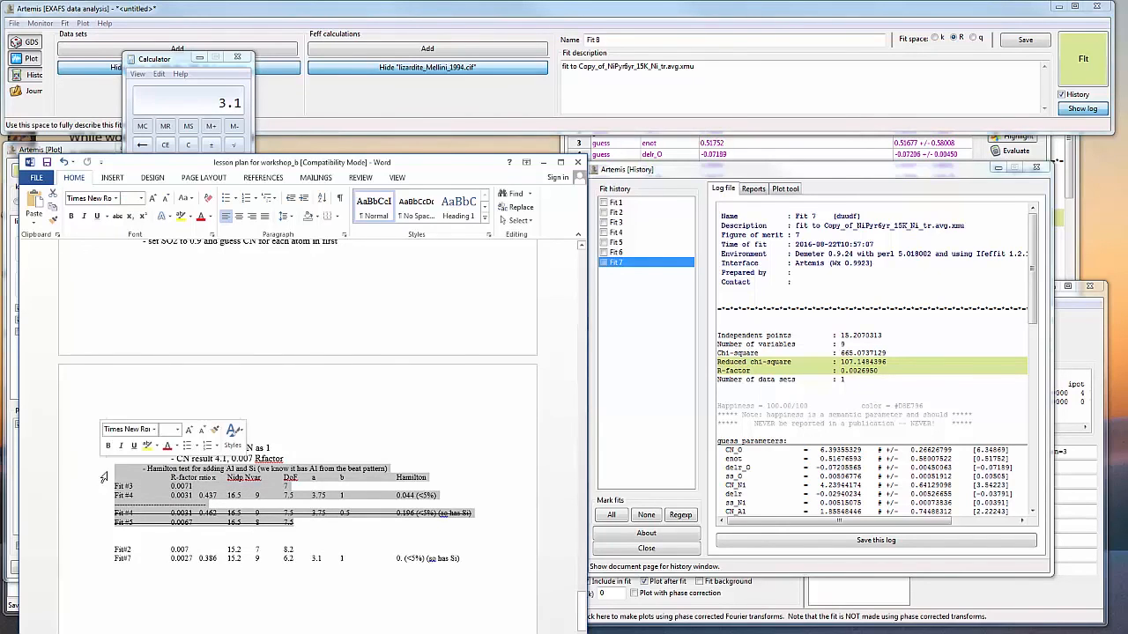
pyautogui.click(345, 533)
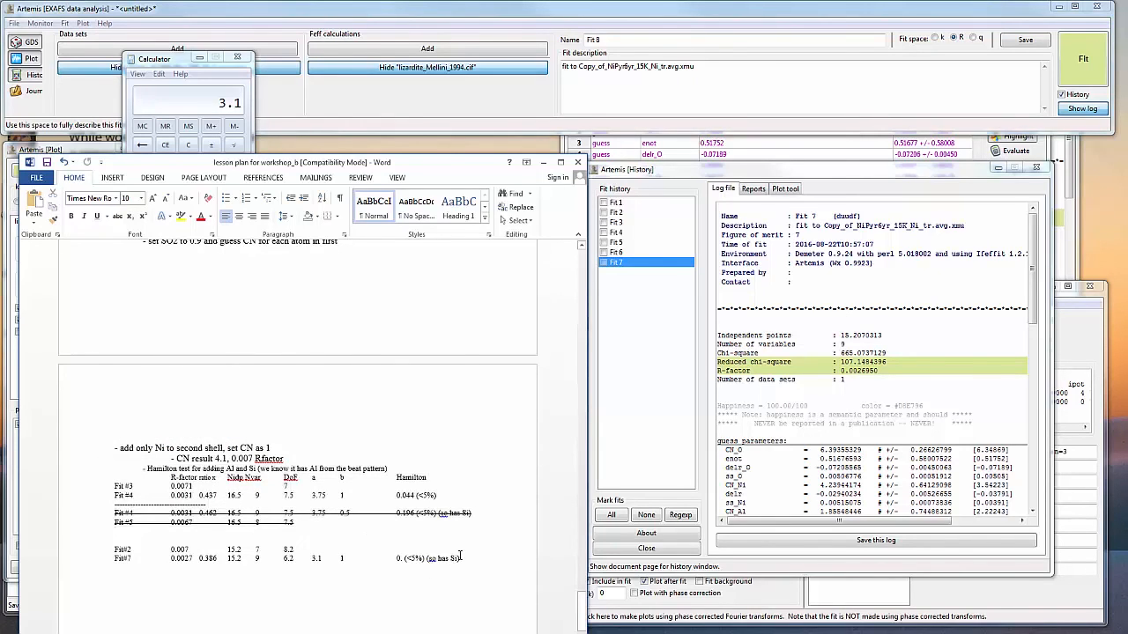
pyautogui.click(404, 559)
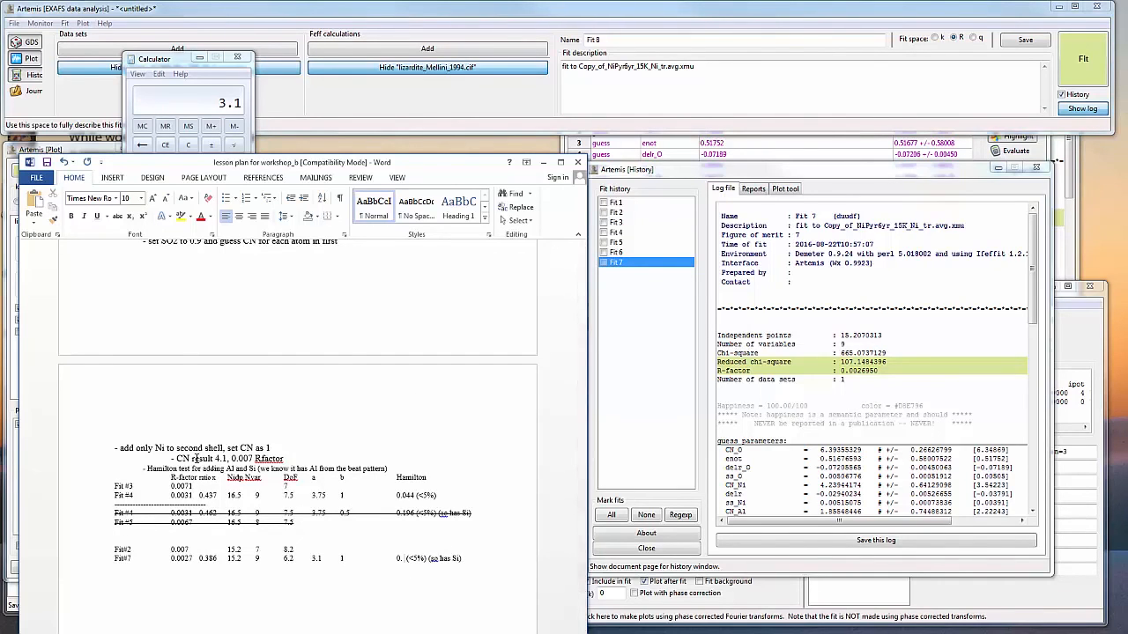
# Step: In the browser, calculate the regularized lower incomplete beta function for a 3.1, b 1, x 0.386 and copy the result to three decimals
pyautogui.hotkey('alt', 'Tab')
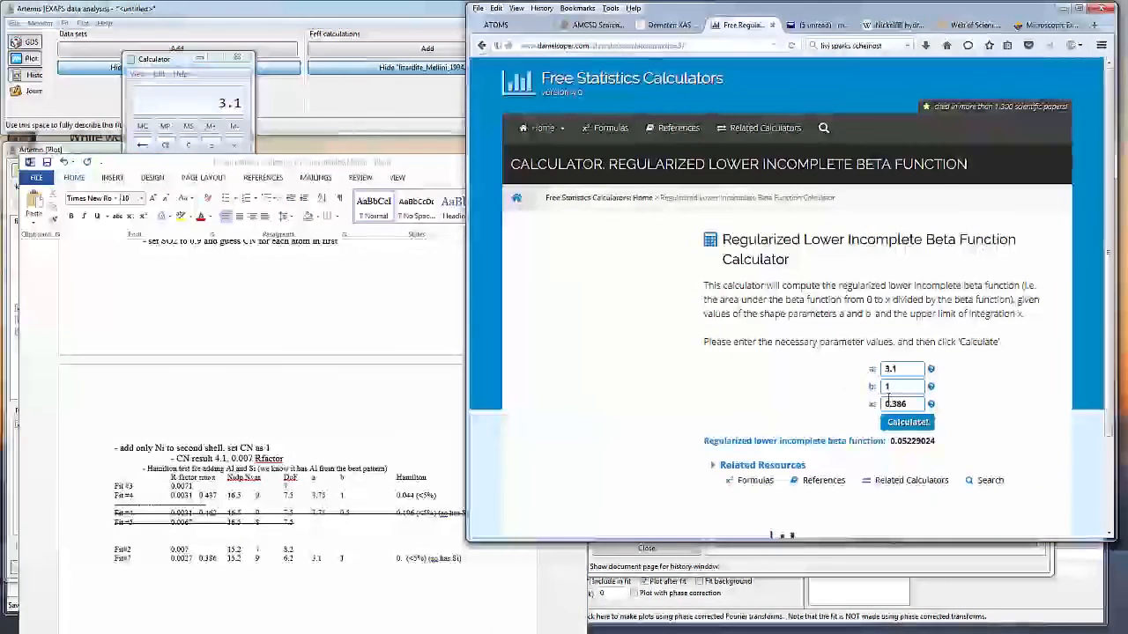
pyautogui.click(903, 369)
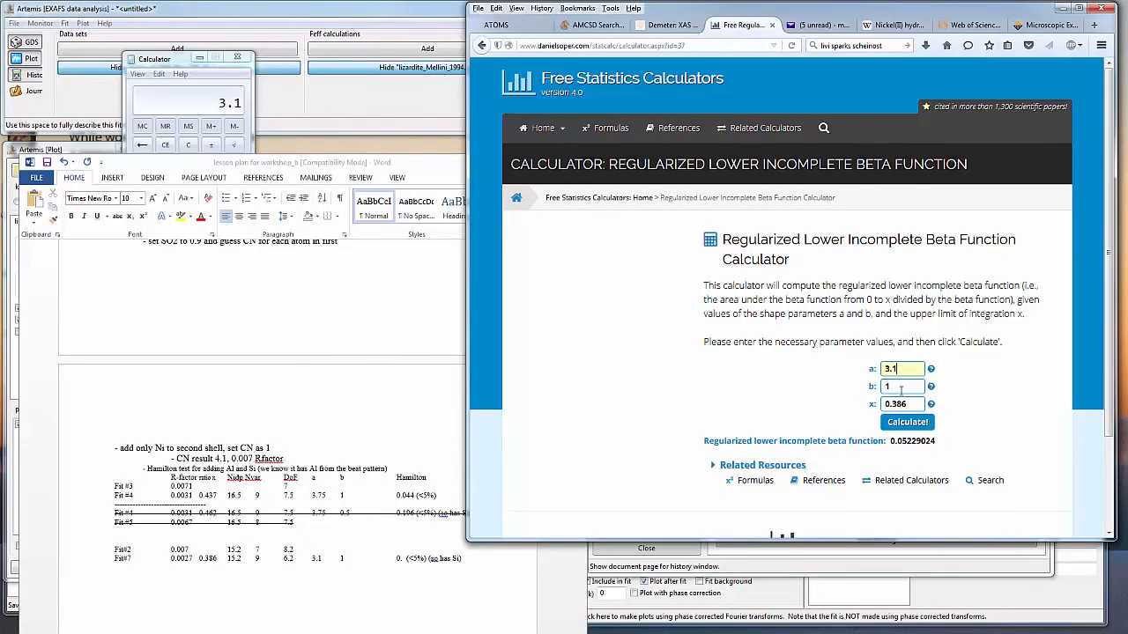
pyautogui.click(899, 387)
pyautogui.click(917, 423)
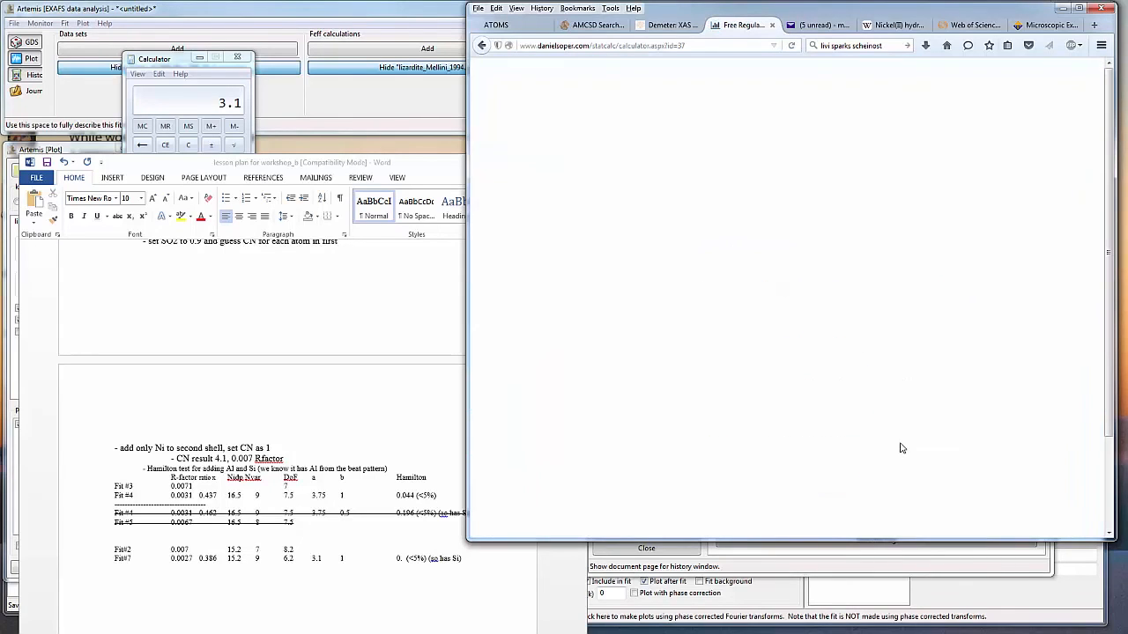
pyautogui.moveTo(915, 442); pyautogui.dragTo(890, 442)
pyautogui.hotkey('ctrl', 'c')
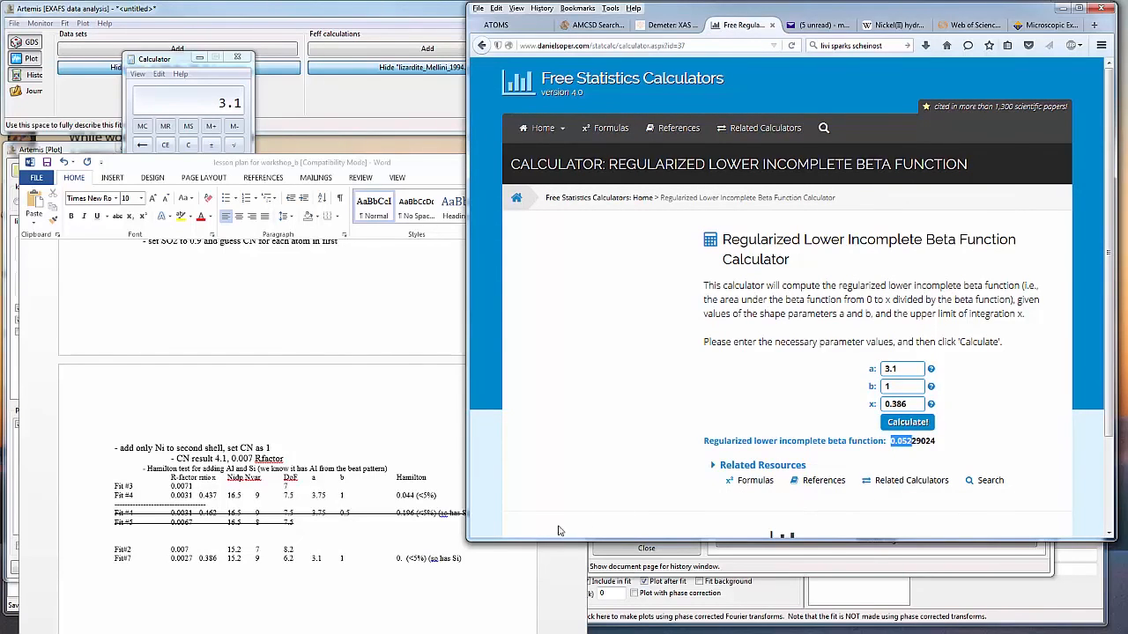
# Step: Paste 0.052 as unformatted text for the Hamilton value in the Fit#7 row of the lesson plan
pyautogui.click(402, 563)
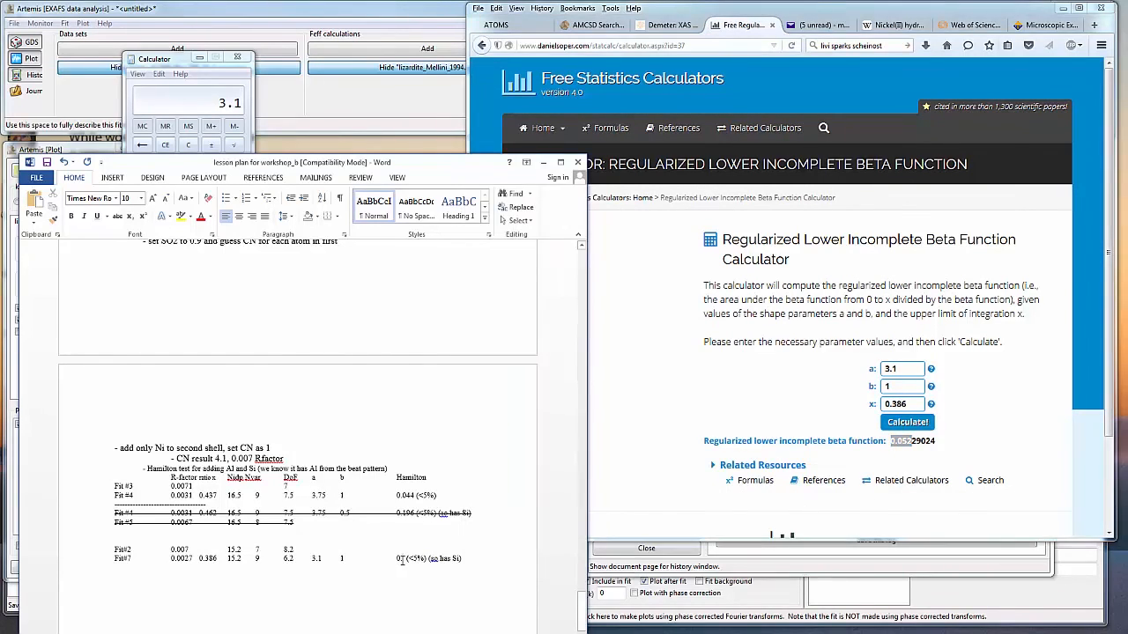
pyautogui.hotkey('ctrl', 'v')
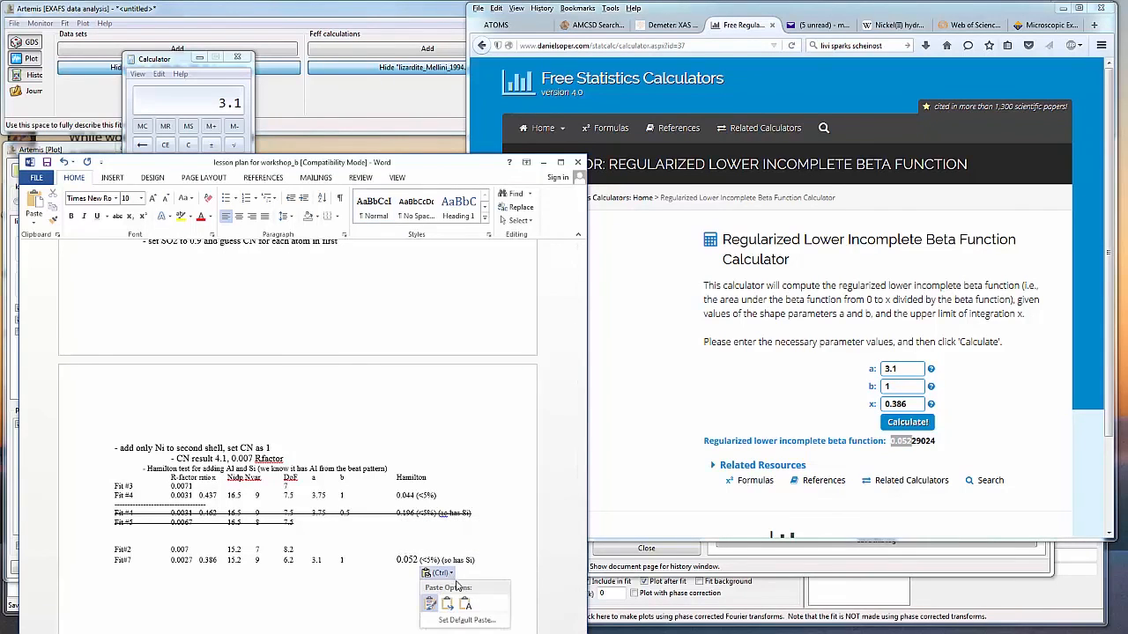
pyautogui.click(466, 604)
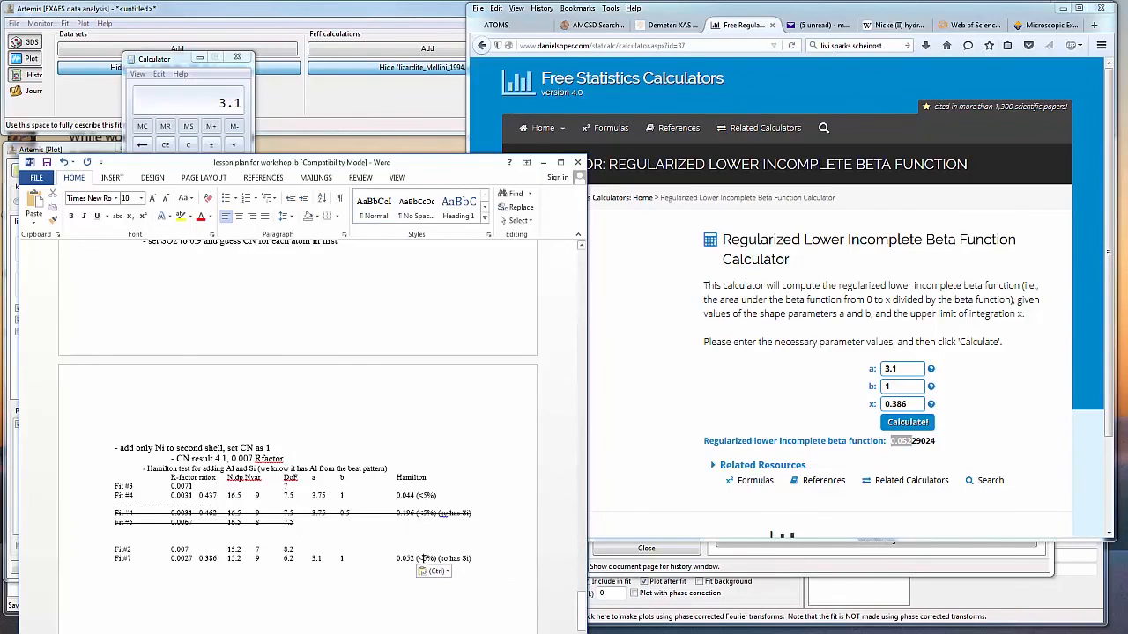
# Step: Replace the "(<5%) (so has Si)" note after the Fit#7 Hamilton value with "= 5"
pyautogui.moveTo(469, 561); pyautogui.dragTo(420, 563)
pyautogui.press('Delete')
pyautogui.write('-')
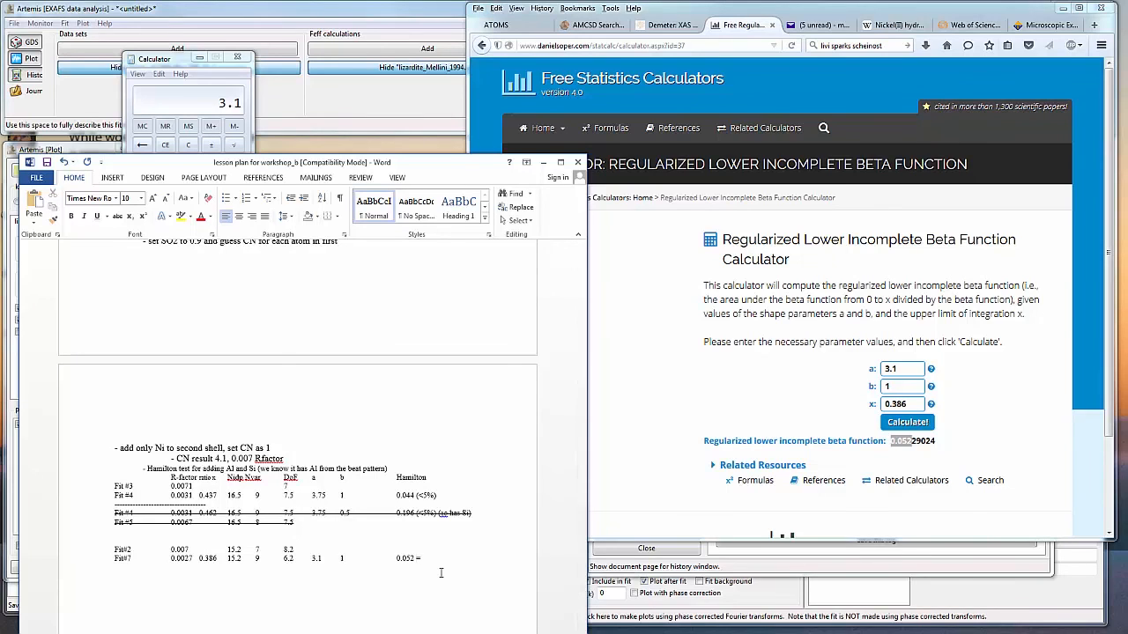
pyautogui.write(' 5')
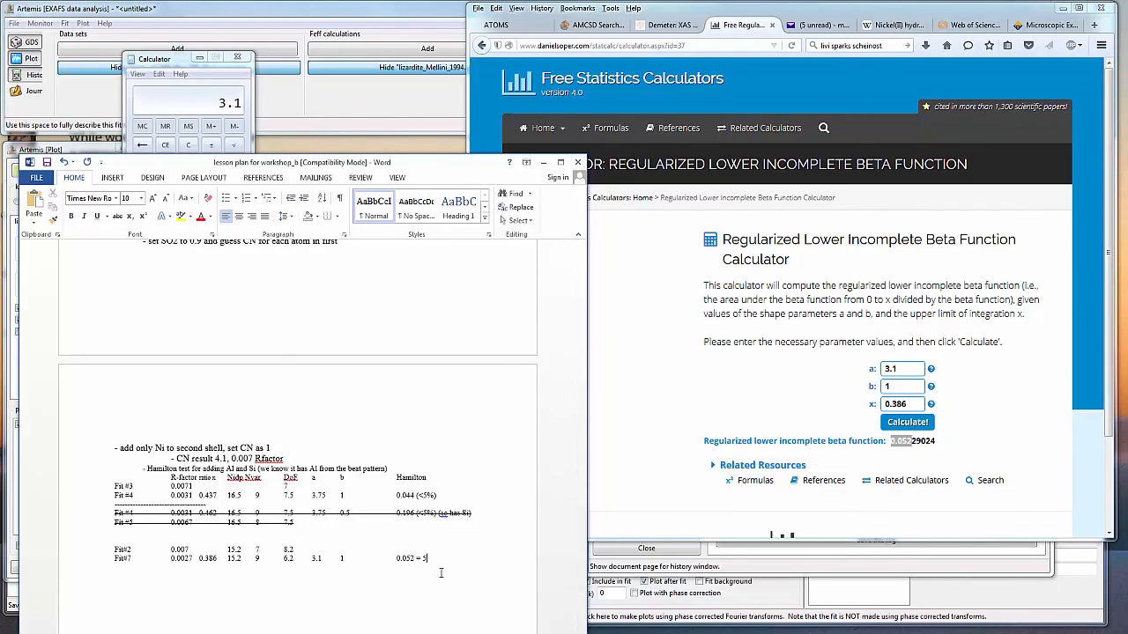